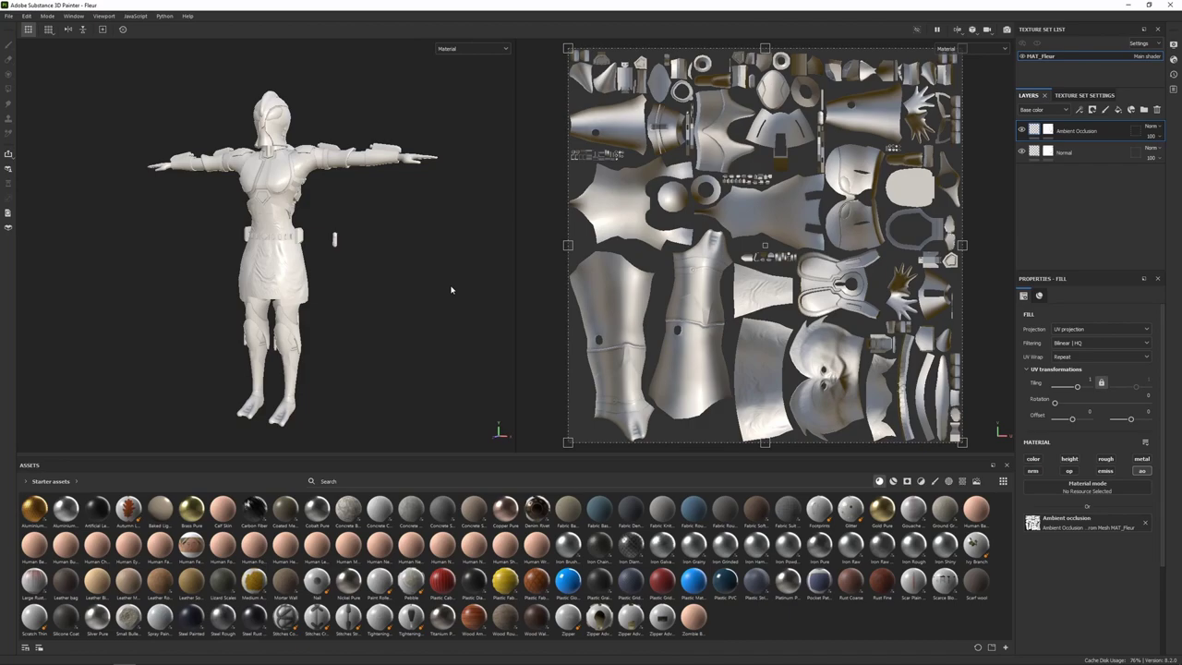
# Check the baked mesh maps in the texture set's settings and return to the layer stack.
pyautogui.click(1083, 95)
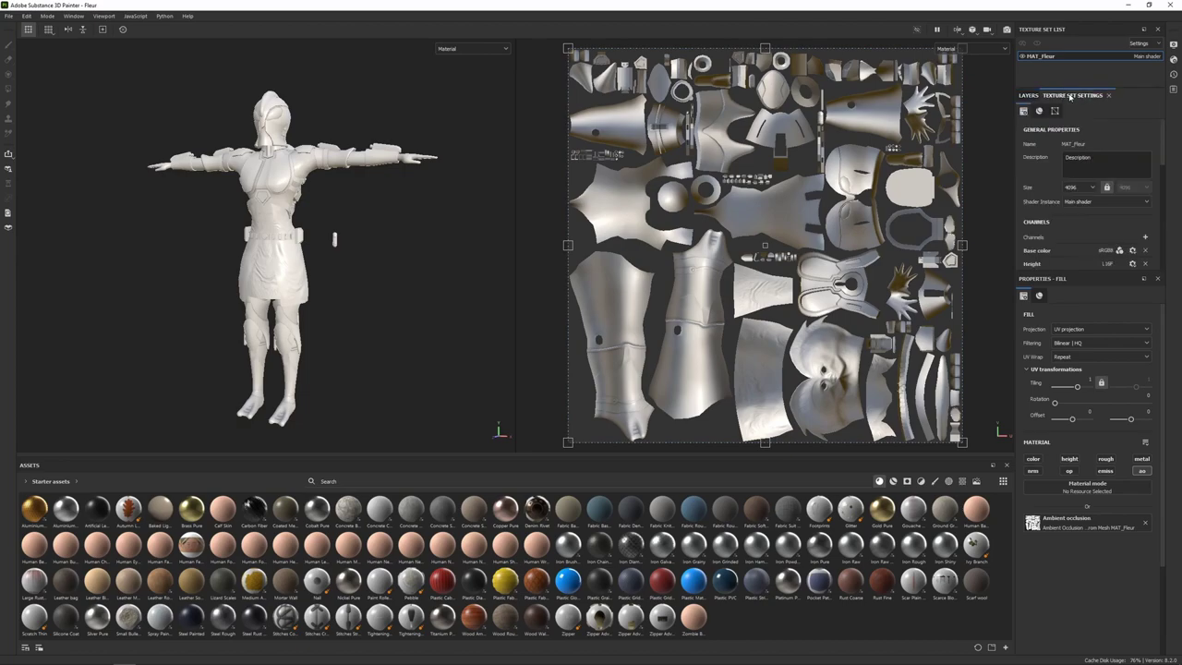
pyautogui.scroll(-5, 1076, 208)
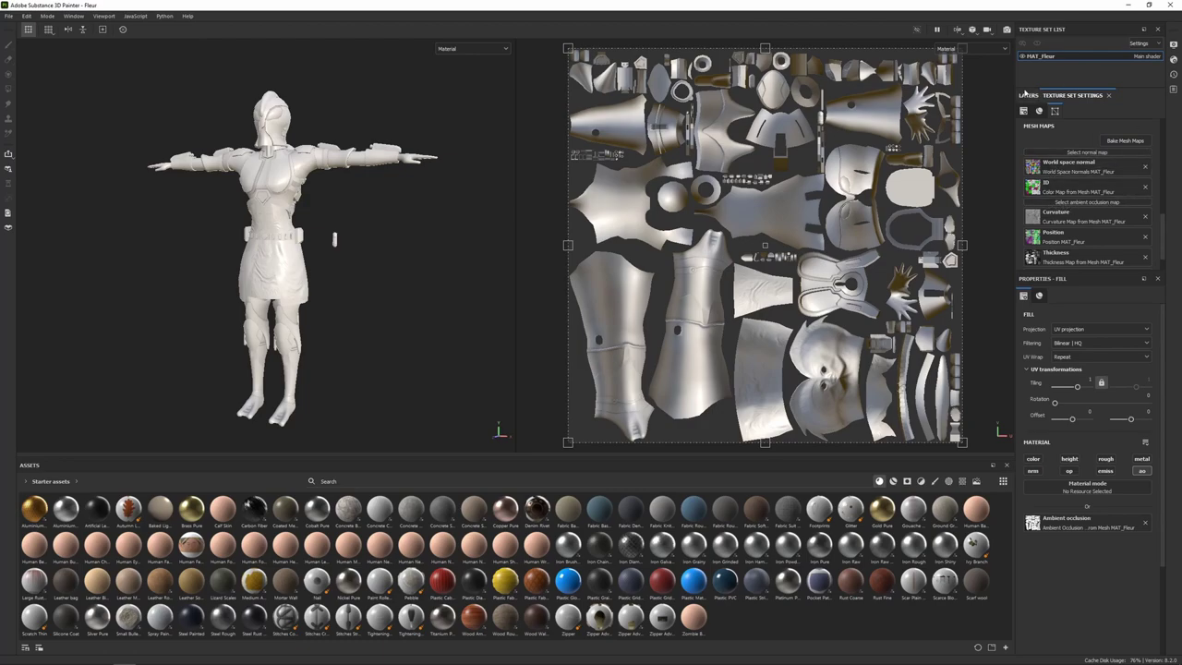
pyautogui.click(1024, 96)
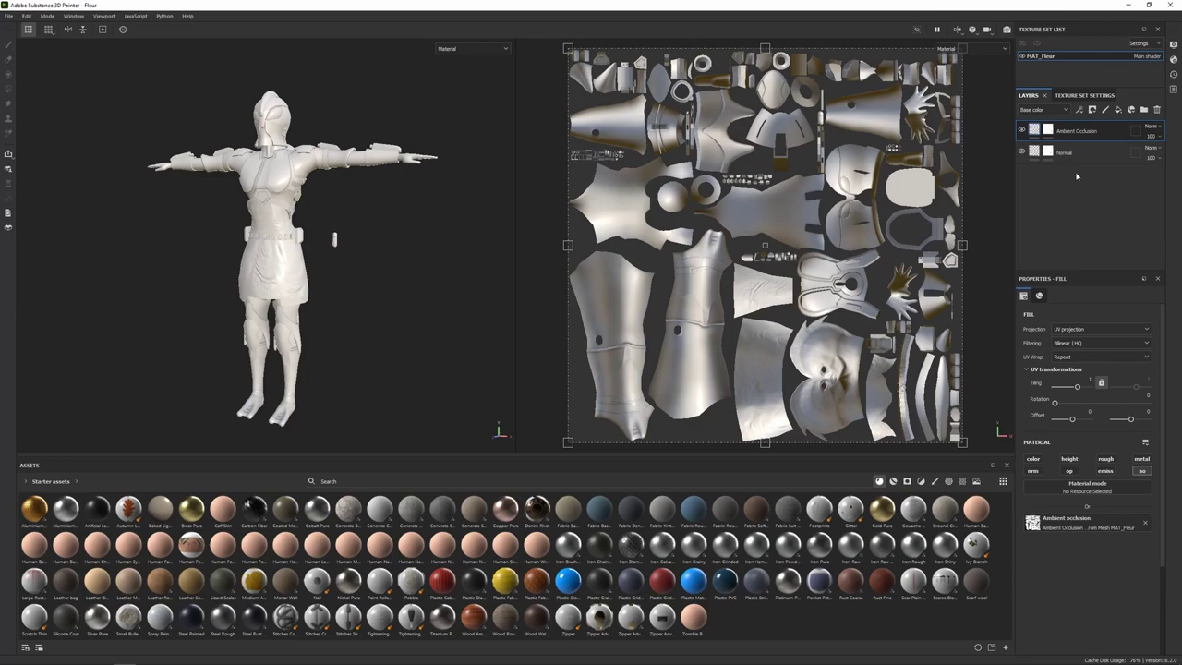
# Add a folder named Skin above the Ambient Occlusion layer.
pyautogui.click(1144, 109)
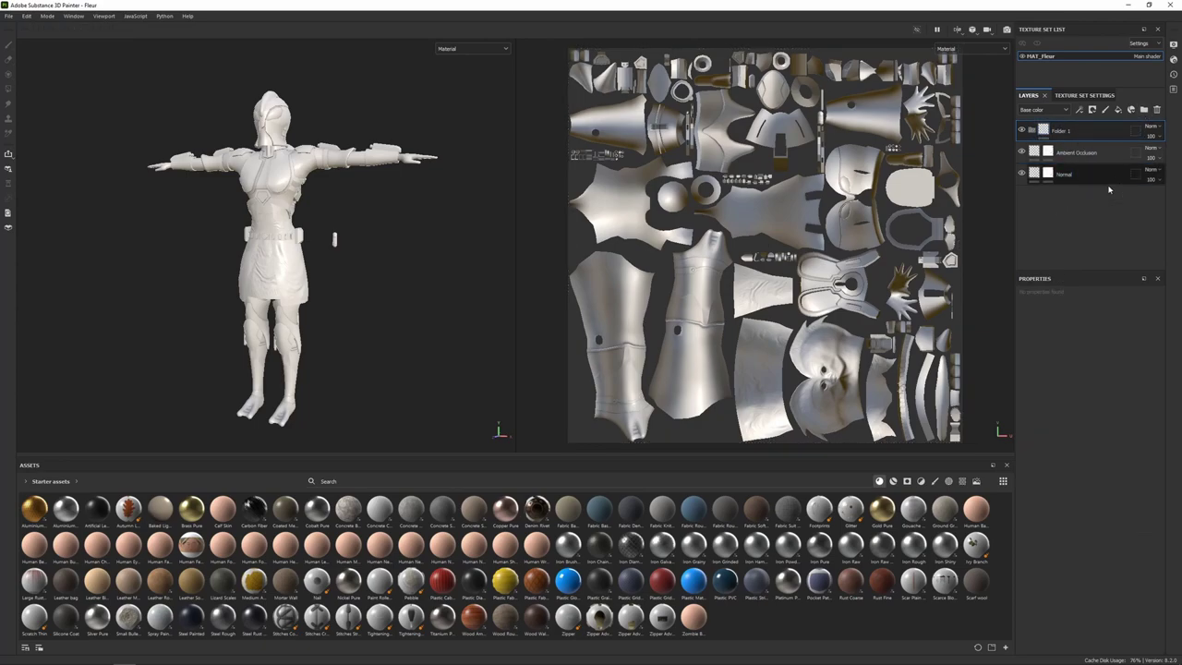
pyautogui.doubleClick(1062, 132)
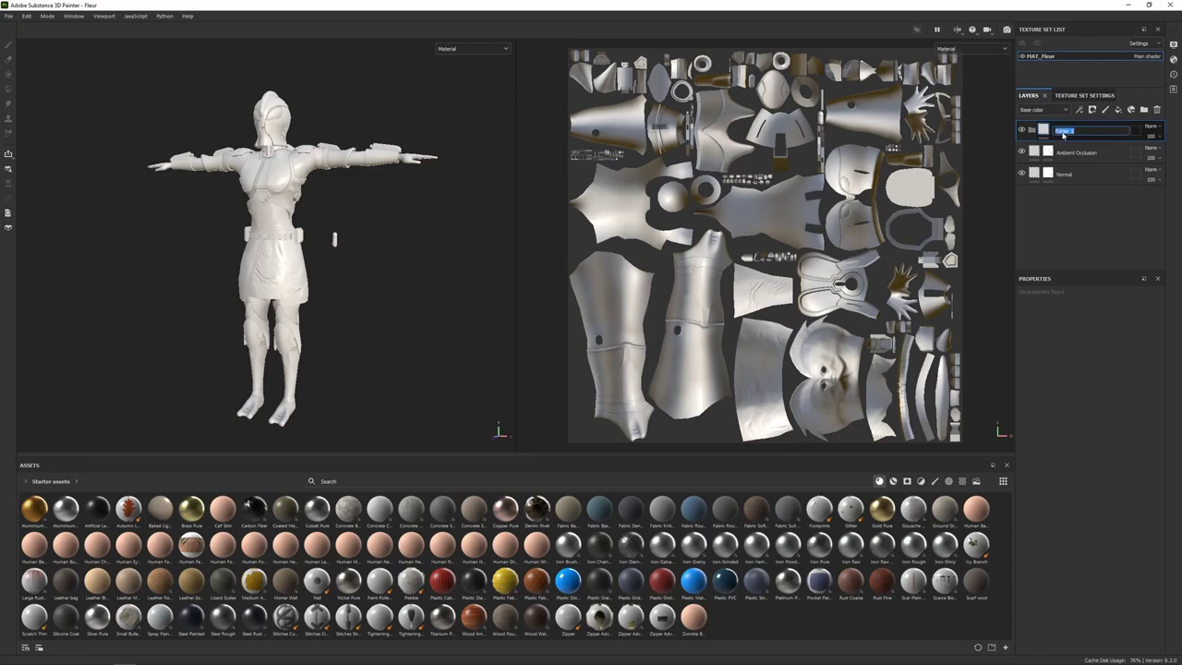
pyautogui.write('Skin')
pyautogui.press('Return')
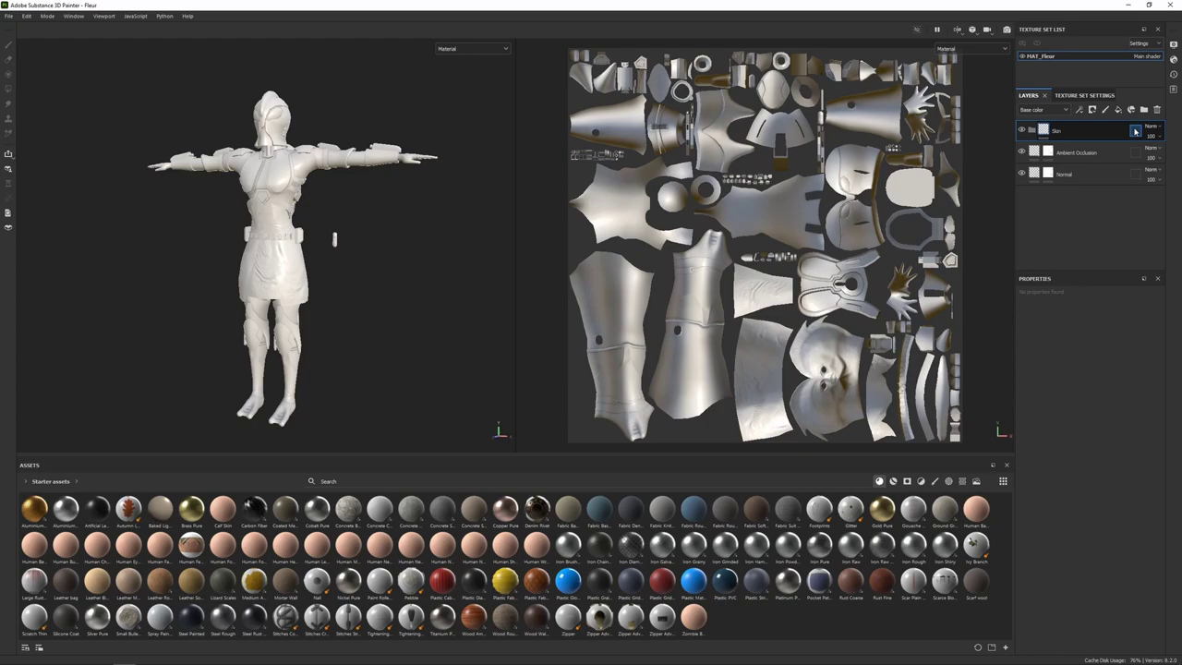
# Restrict the Skin folder's geometry mask to the Head_low, Eyes_low and Body_low meshes, and hide the excluded geometry.
pyautogui.click(1135, 131)
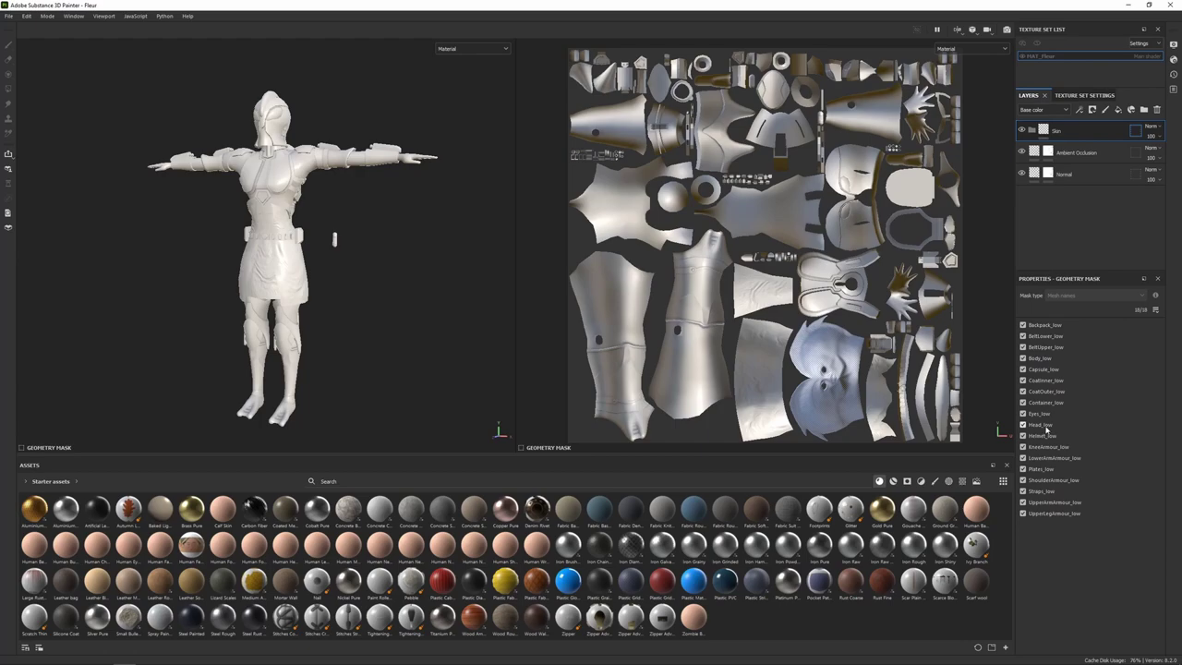
pyautogui.keyDown('alt'); pyautogui.click(1042, 427); pyautogui.keyUp('alt')
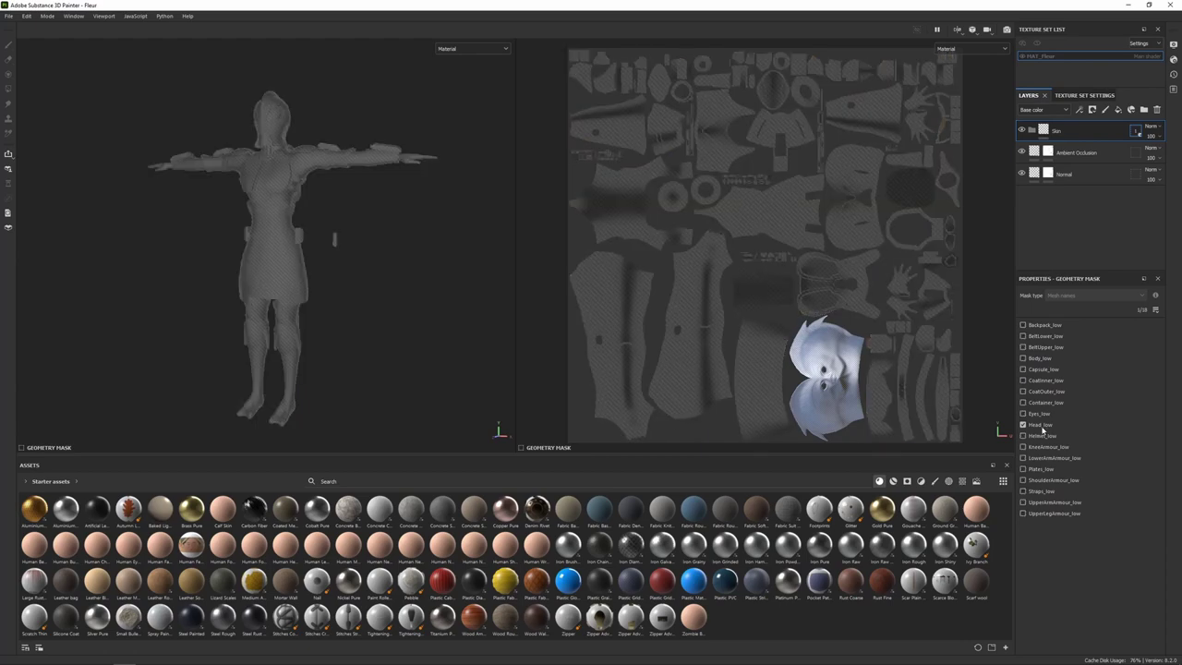
pyautogui.click(1043, 415)
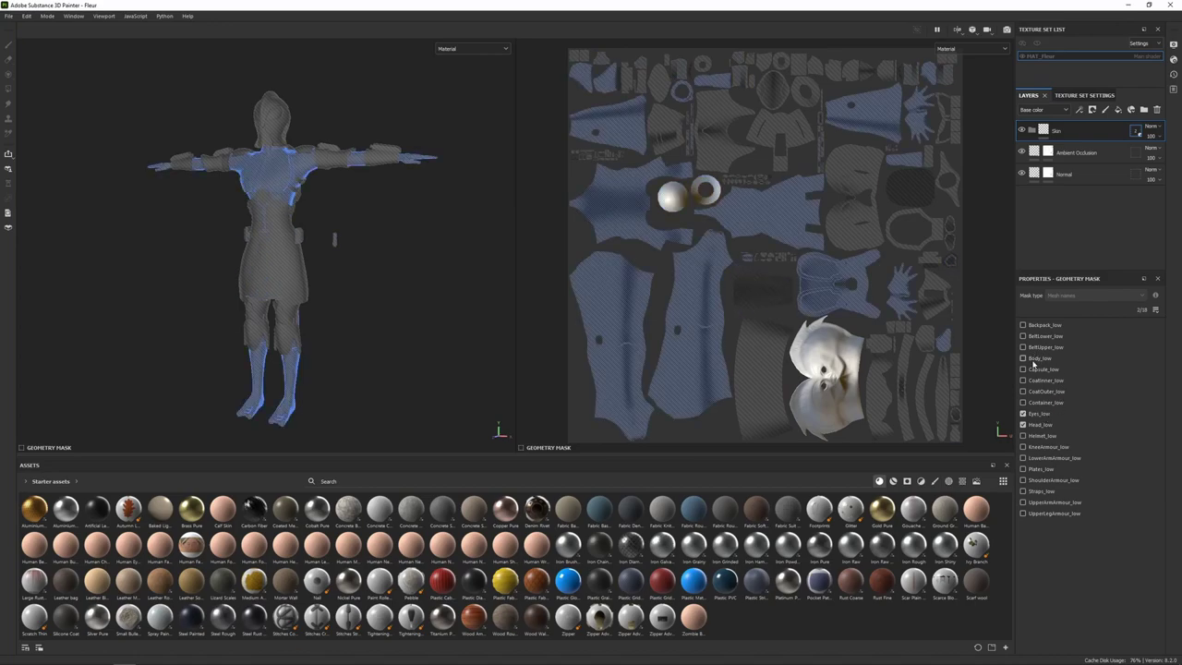
pyautogui.click(1044, 130)
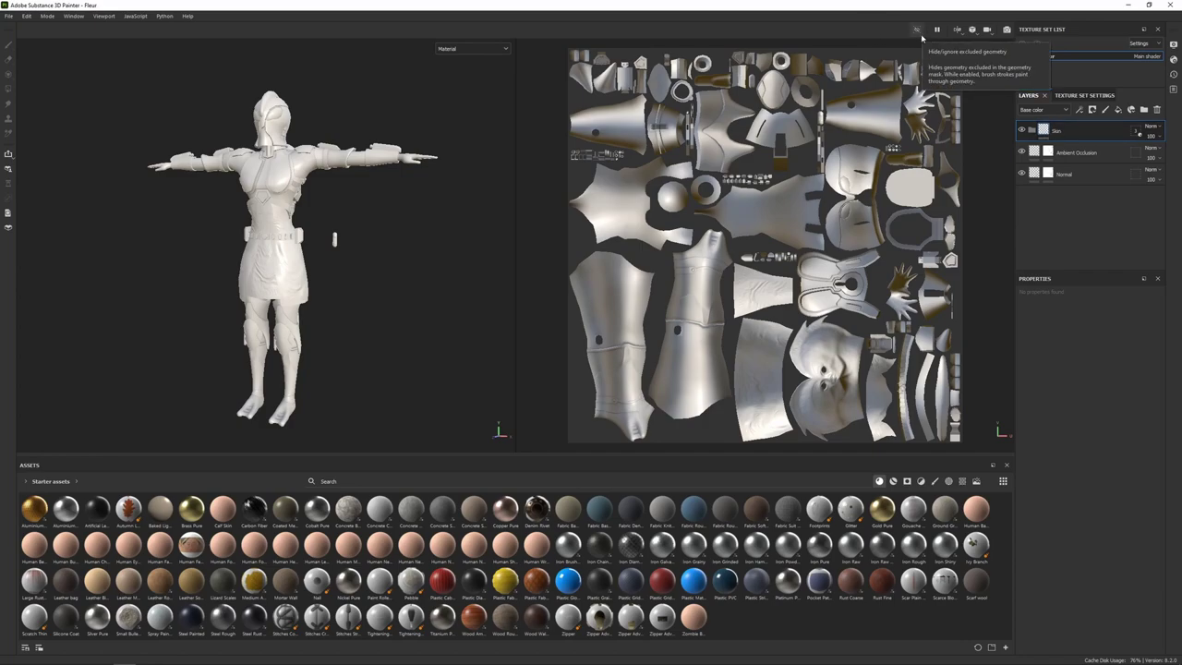
pyautogui.click(920, 35)
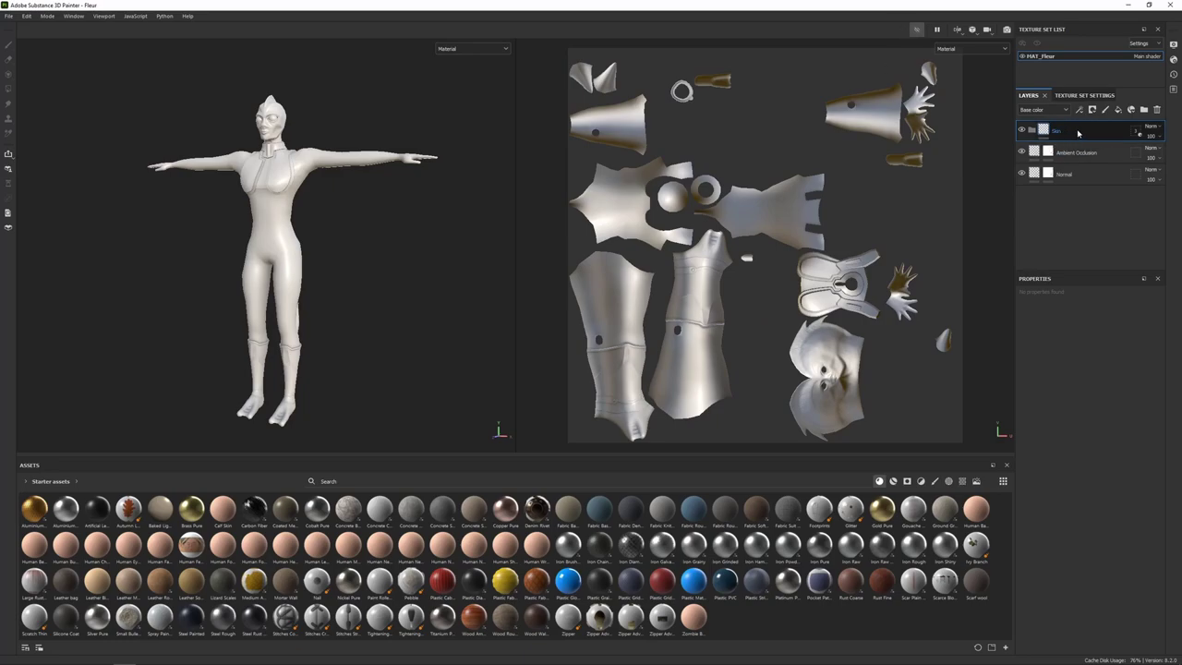
# Place the Creature Skin Alien Blue smart material inside the Skin folder.
pyautogui.scroll(3, 334, 219)
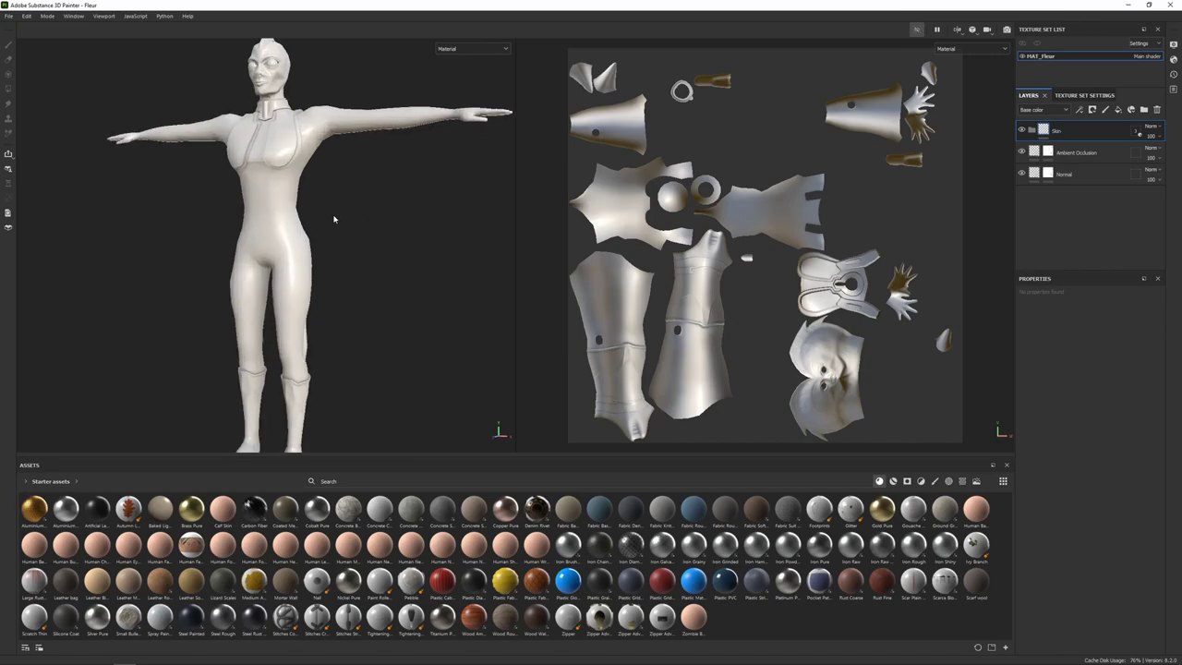
pyautogui.keyDown('alt'); pyautogui.moveTo(435, 219); pyautogui.dragTo(354, 273); pyautogui.keyUp('alt')
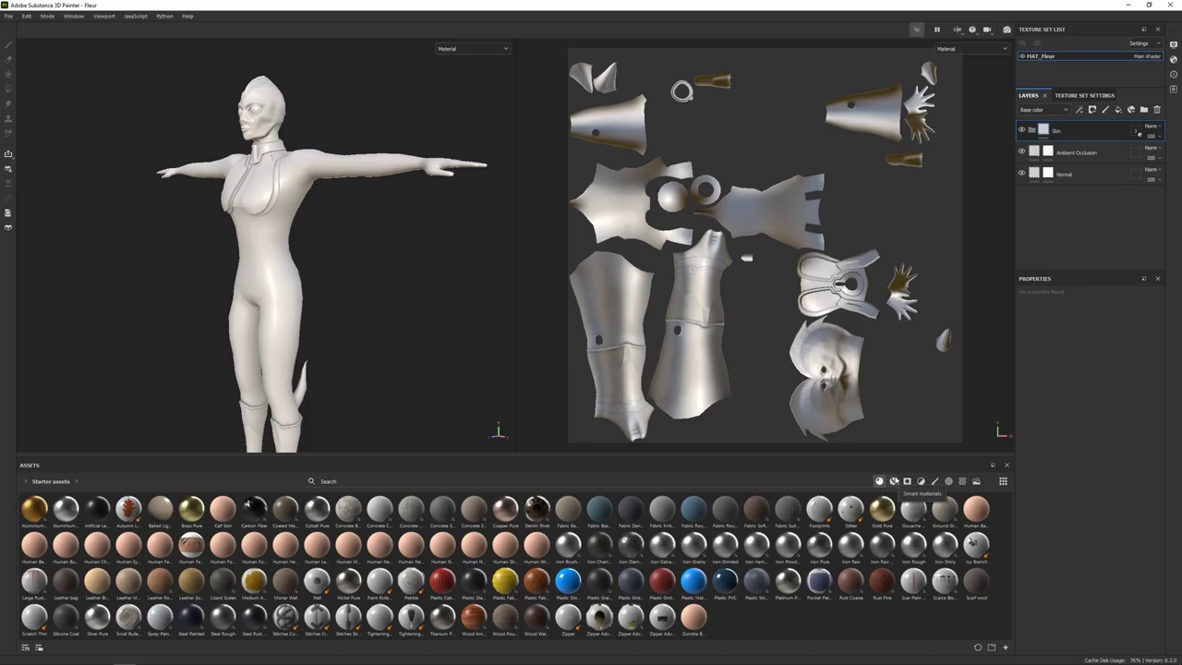
pyautogui.click(894, 481)
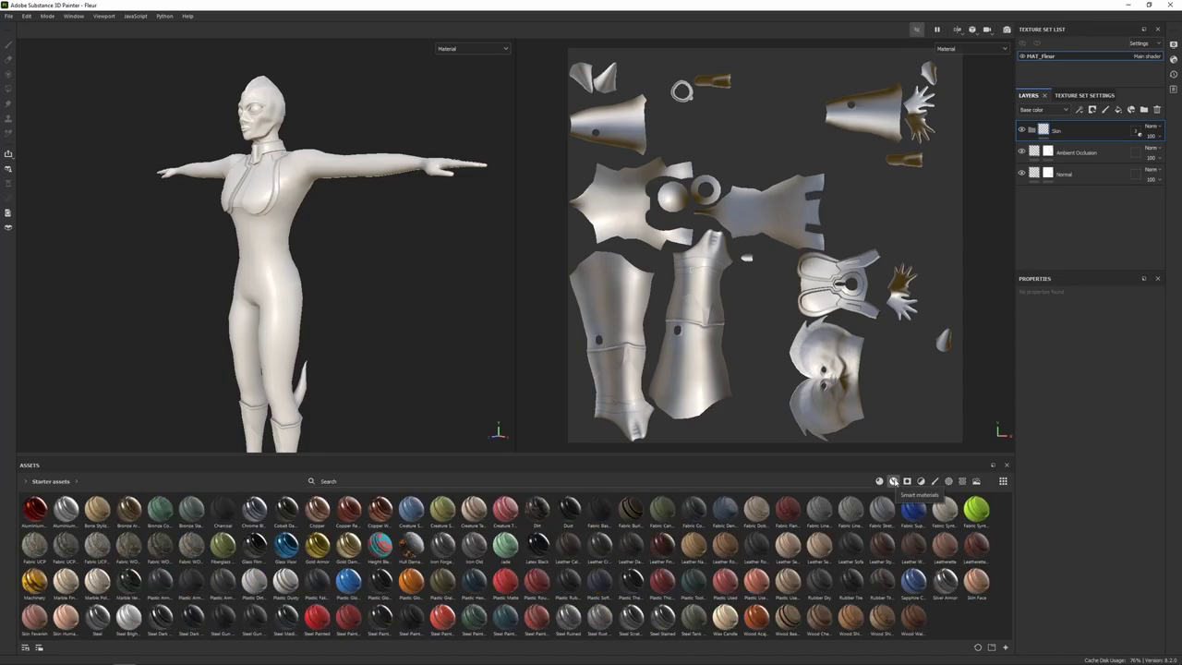
pyautogui.moveTo(411, 512)
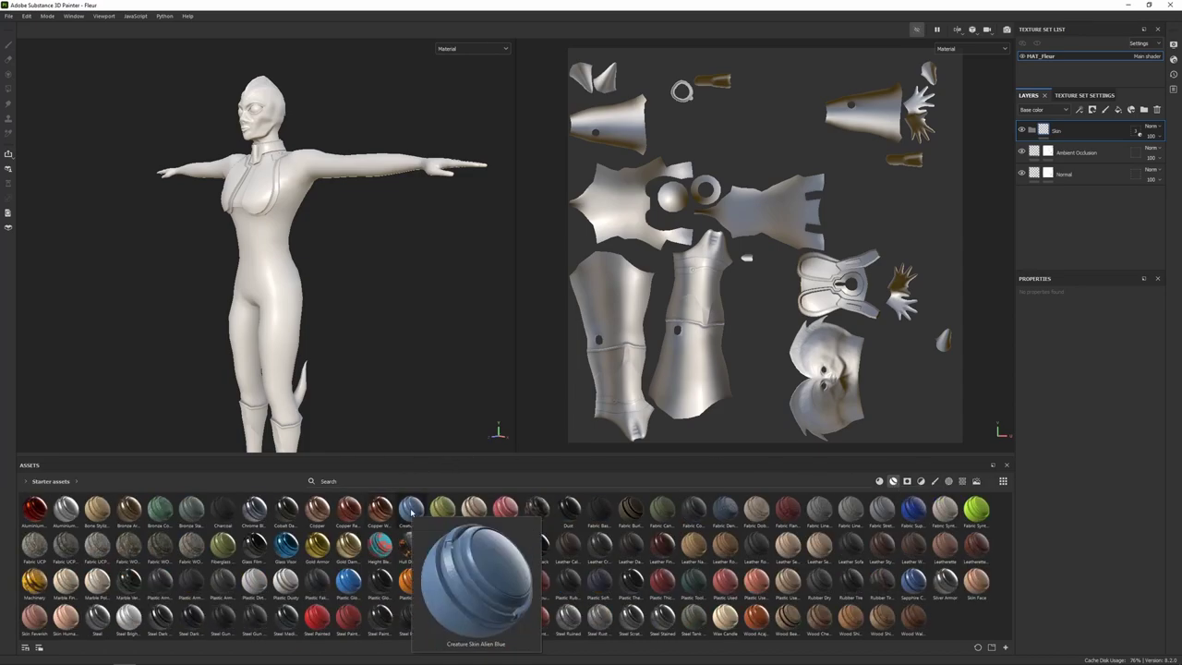
pyautogui.moveTo(411, 512); pyautogui.dragTo(1069, 134)
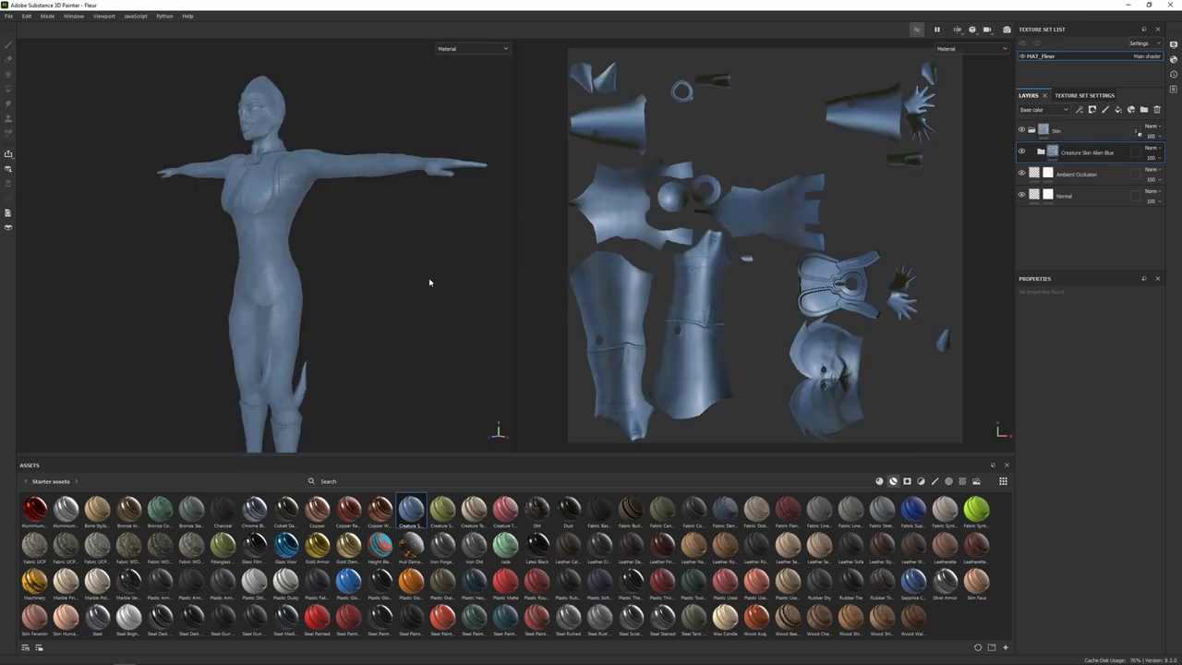
pyautogui.keyDown('alt'); pyautogui.moveTo(430, 281); pyautogui.dragTo(265, 280); pyautogui.keyUp('alt')
# Add a black mask to the Skin folder.
pyautogui.click(1076, 132)
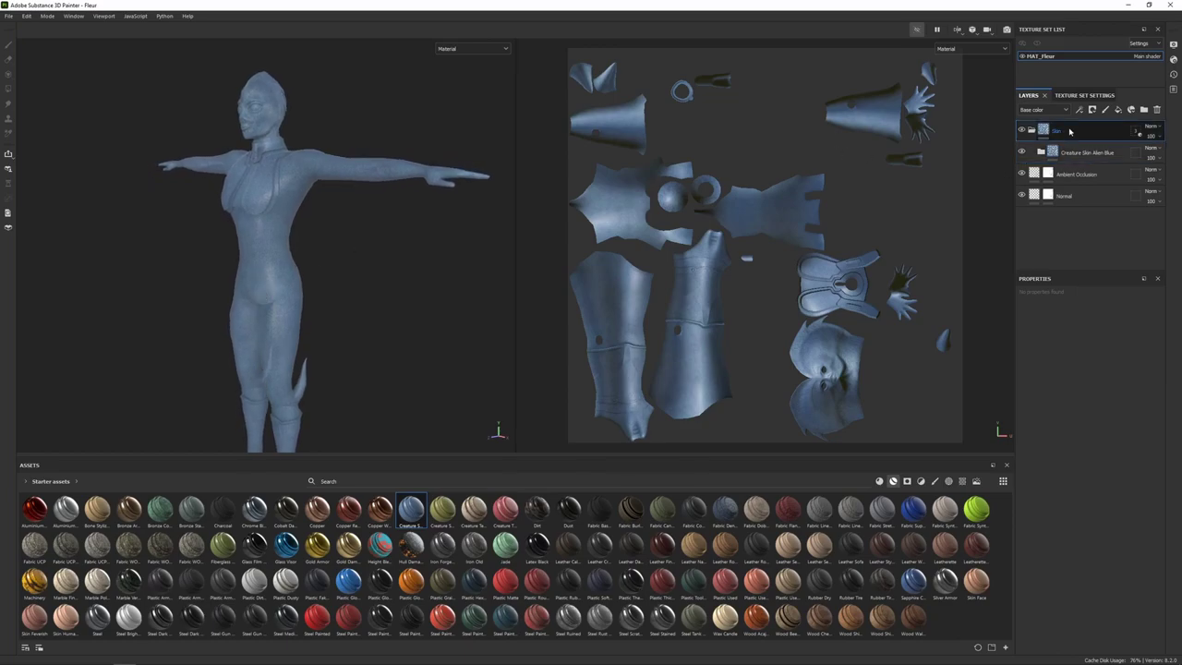
pyautogui.rightClick(1079, 133)
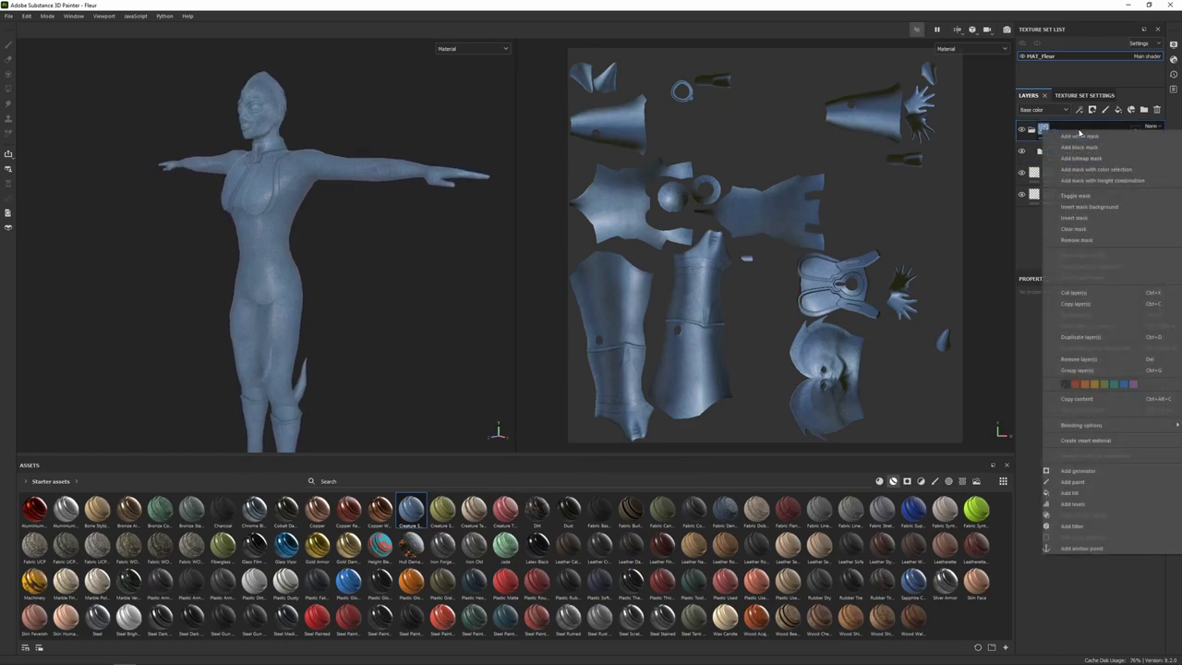
pyautogui.click(1080, 148)
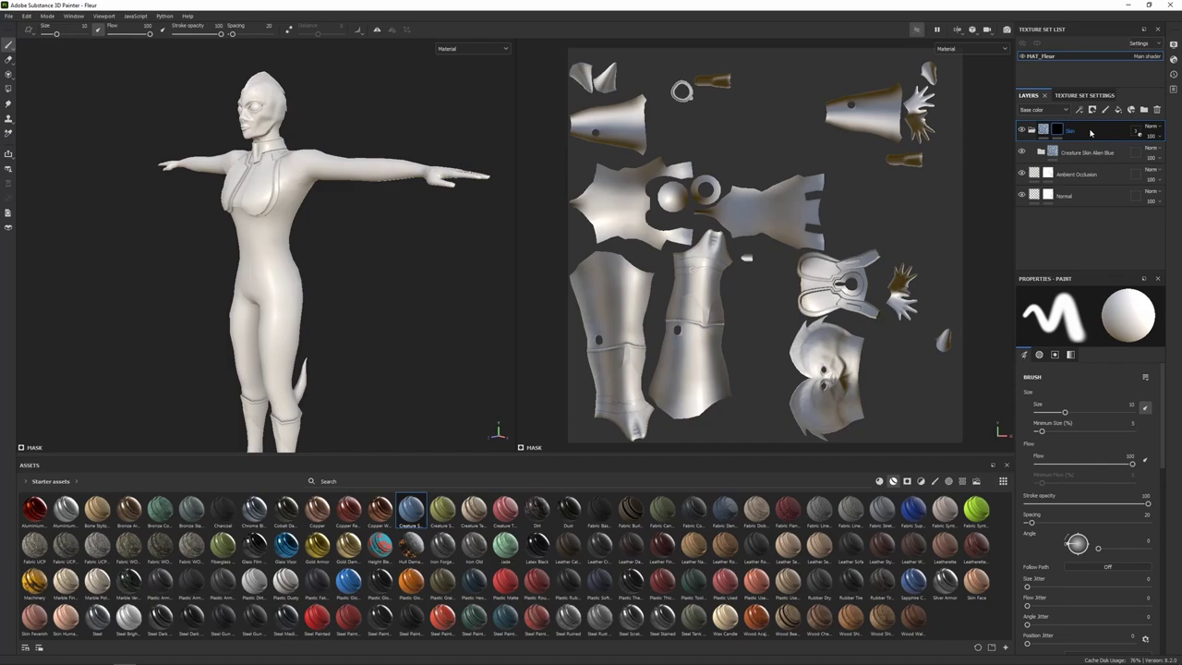
# Add a color selection to the Skin folder's mask and pick the blue ID color of the fins behind the legs.
pyautogui.rightClick(1091, 132)
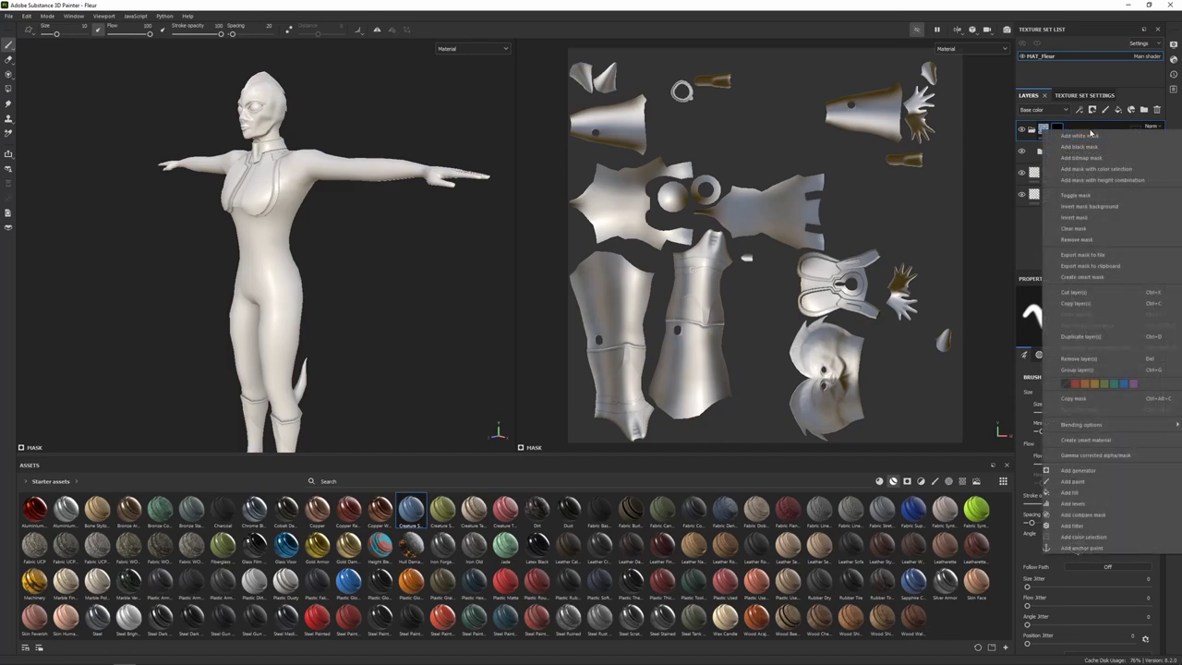
pyautogui.click(1086, 541)
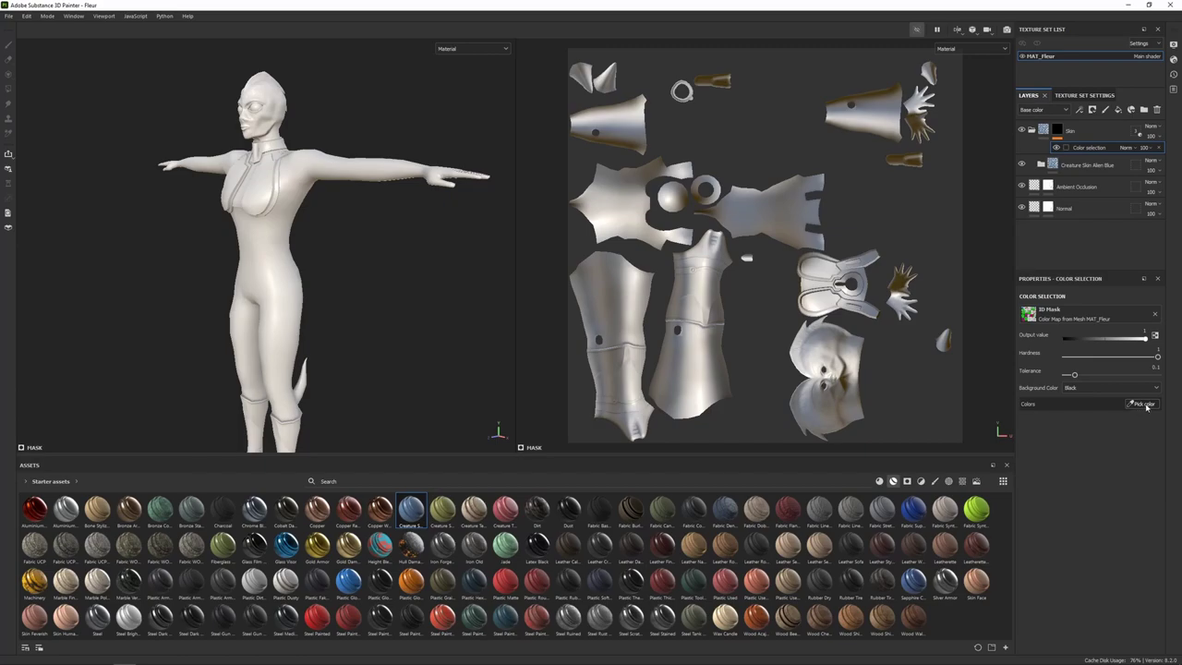
pyautogui.click(1143, 405)
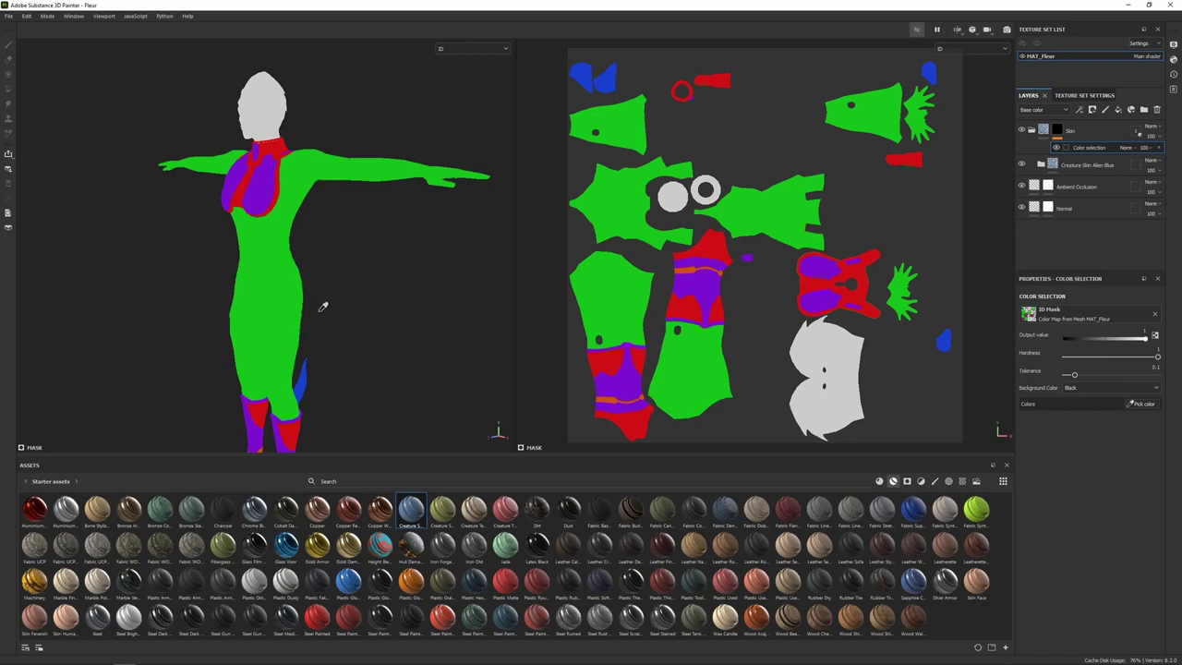
pyautogui.click(308, 381)
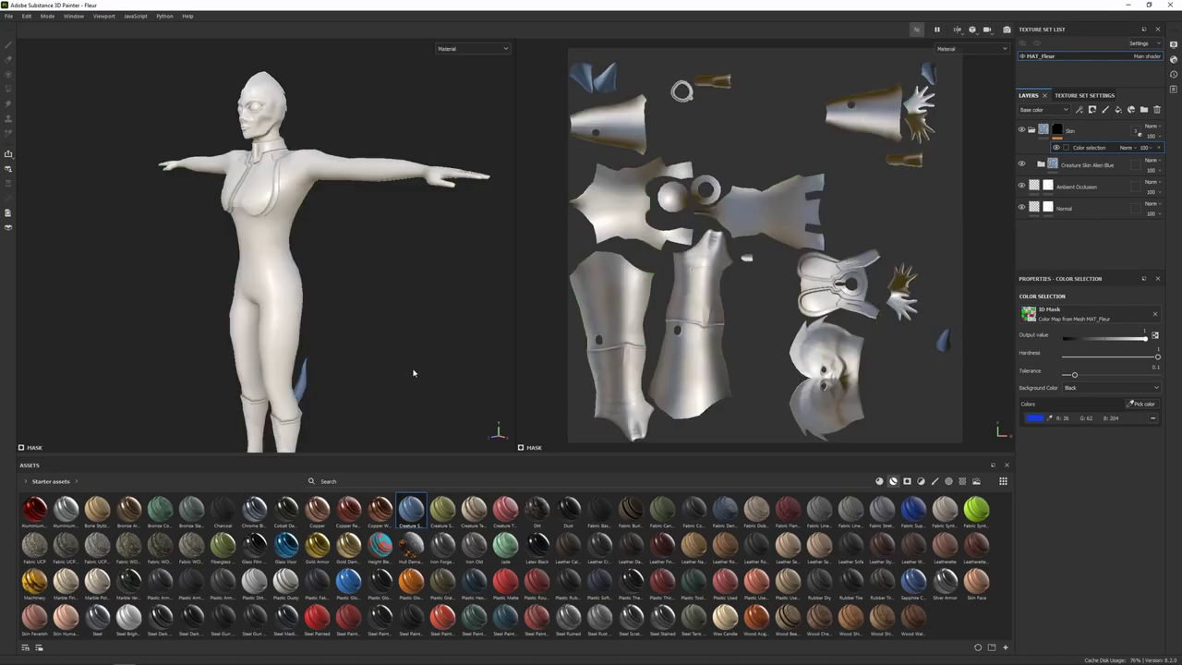
pyautogui.keyDown('alt'); pyautogui.moveTo(437, 362); pyautogui.dragTo(422, 304); pyautogui.keyUp('alt')
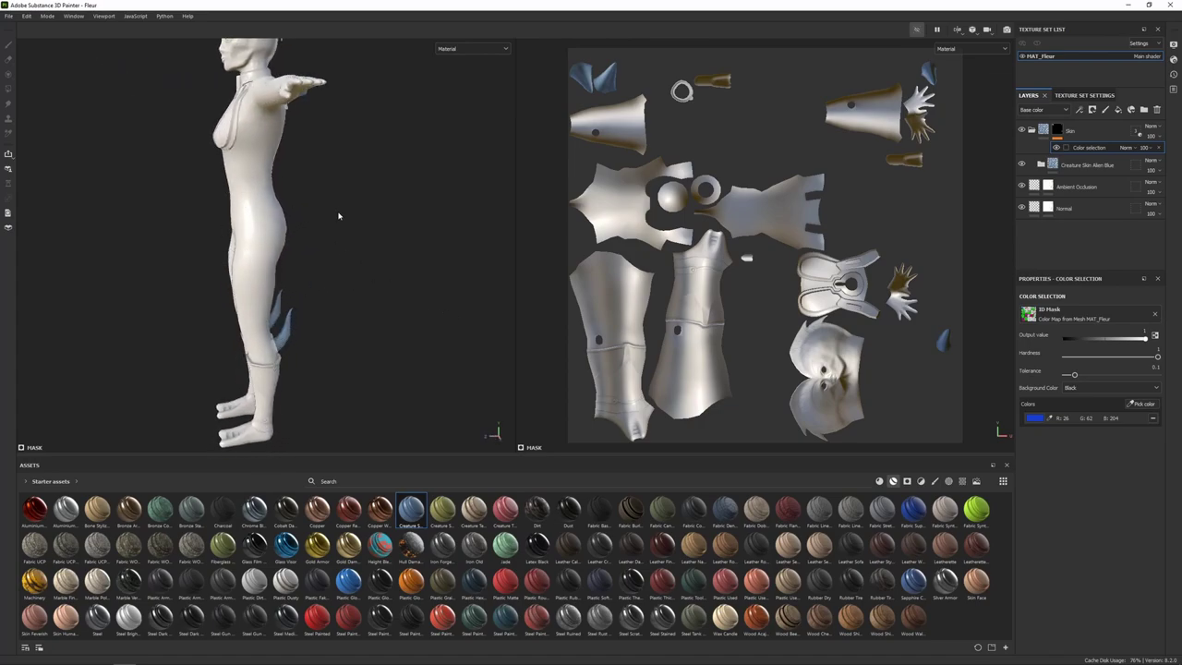
pyautogui.keyDown('alt'); pyautogui.moveTo(338, 216); pyautogui.dragTo(295, 194); pyautogui.keyUp('alt')
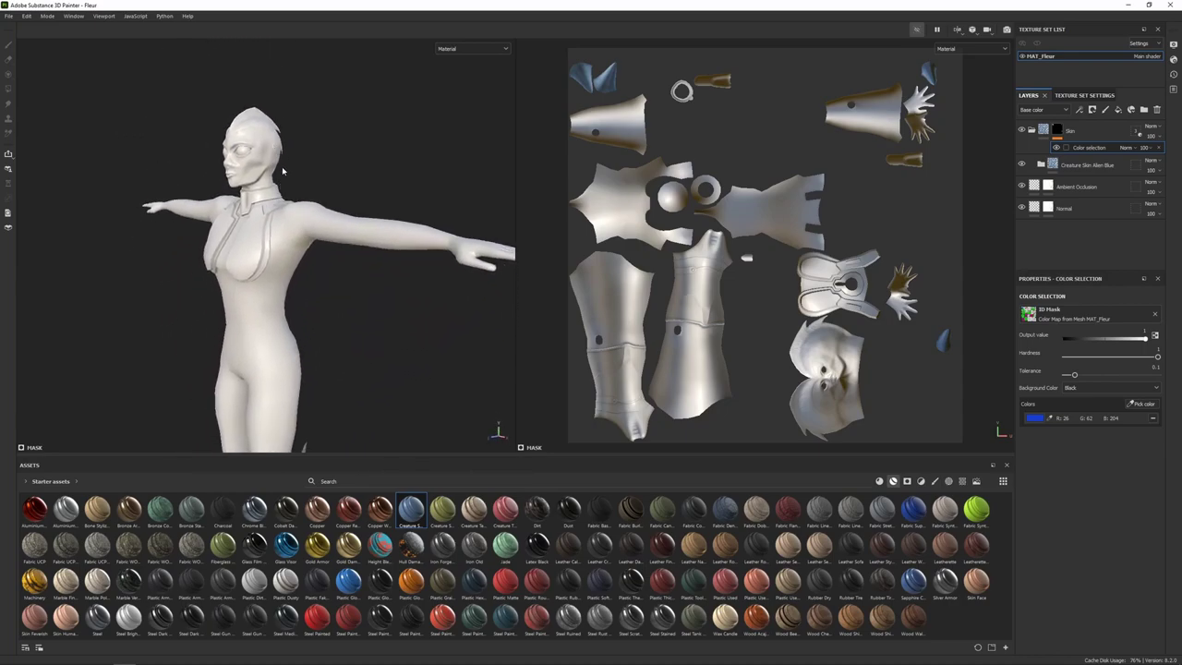
# Add a paint effect to the Skin folder's mask and fill the head's UV island white using Polygon Fill in UV chunk mode.
pyautogui.rightClick(1093, 133)
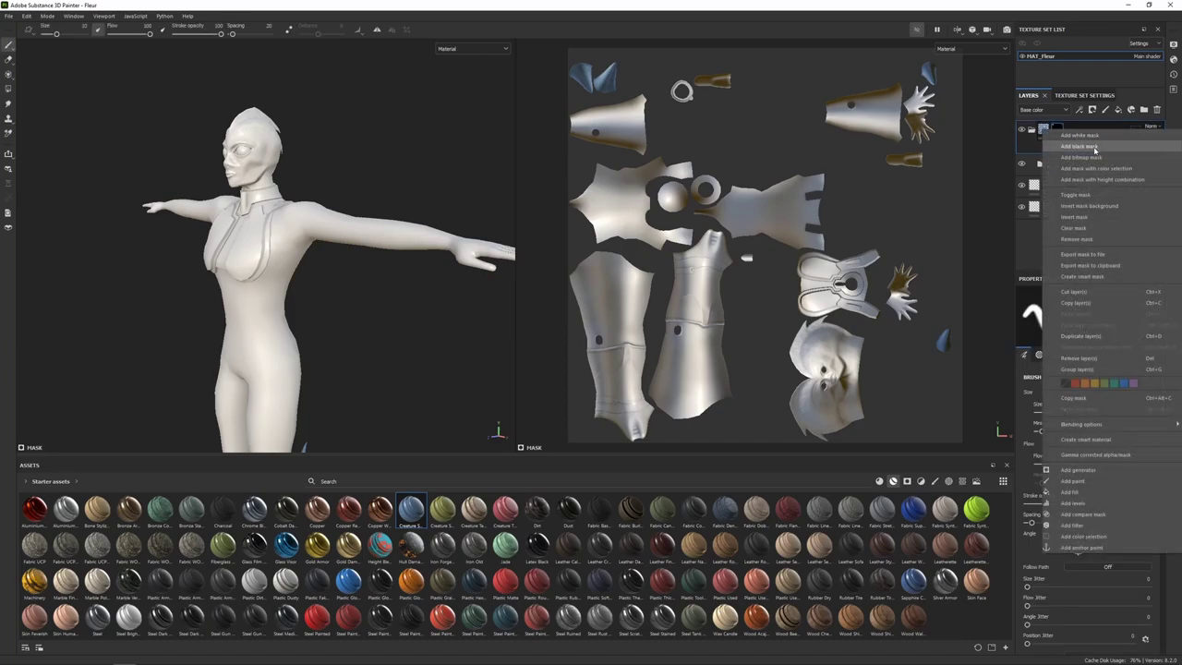
pyautogui.click(1089, 481)
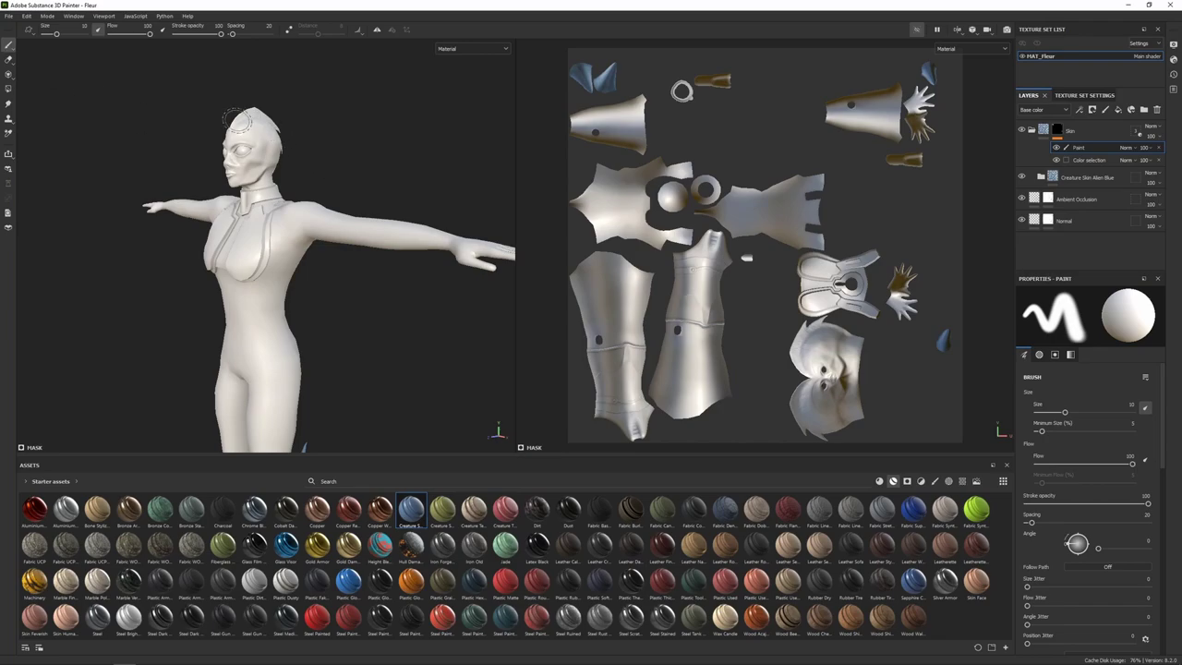
pyautogui.hotkey('ctrl', 'z')
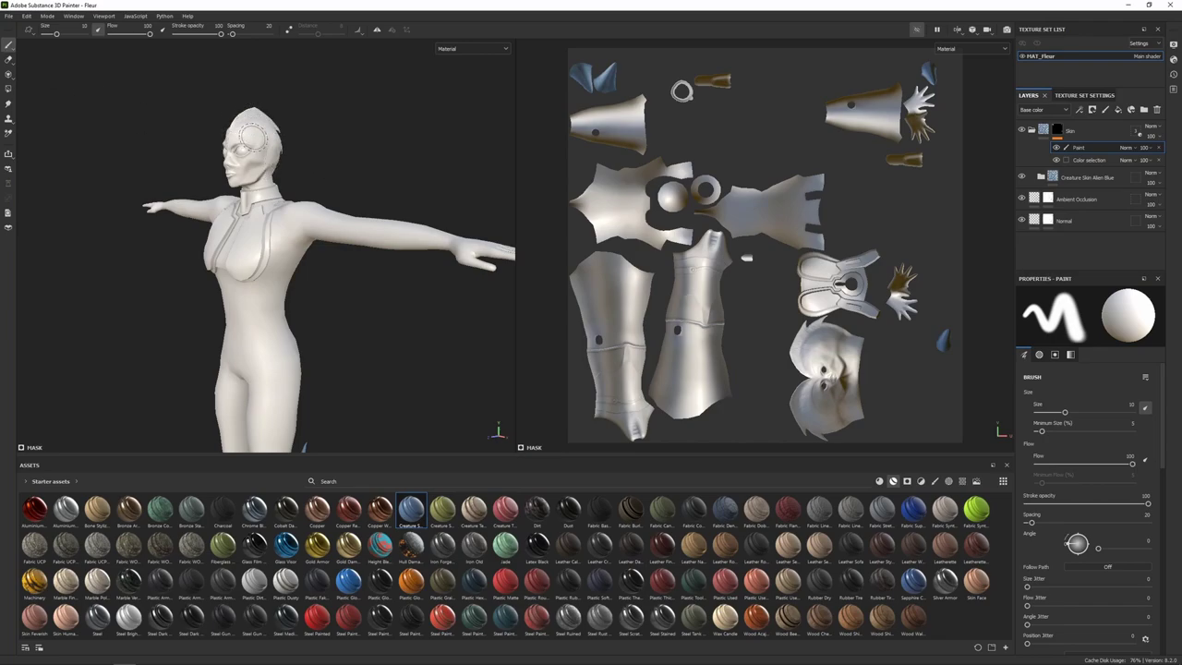
pyautogui.click(8, 90)
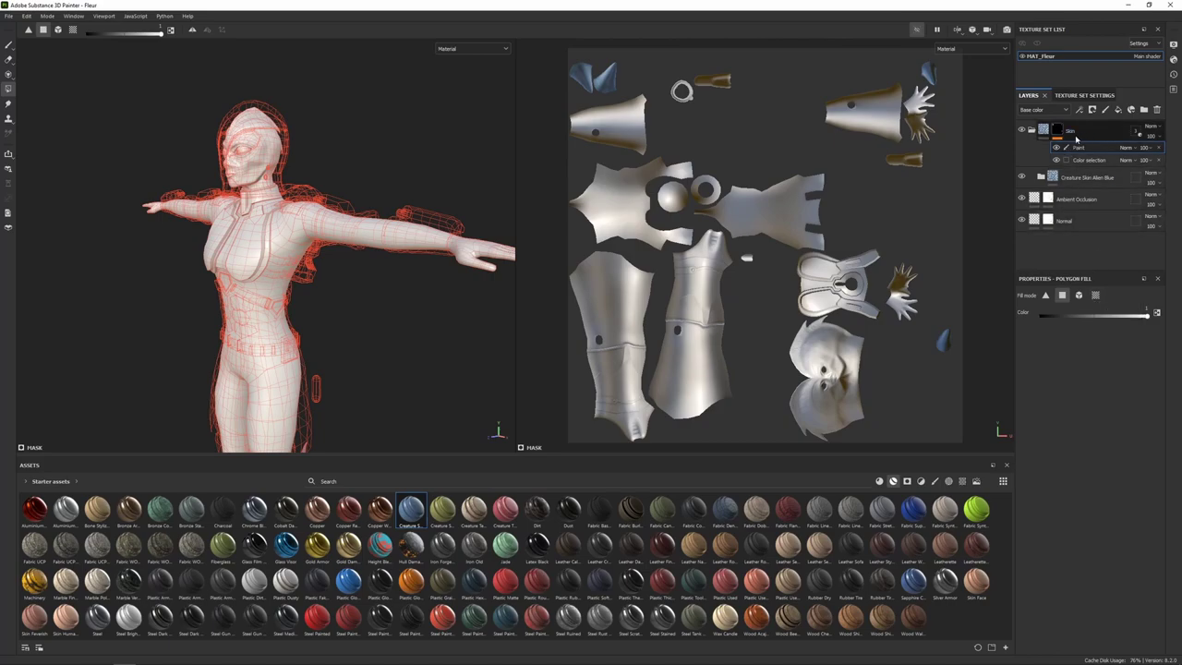
pyautogui.click(1096, 296)
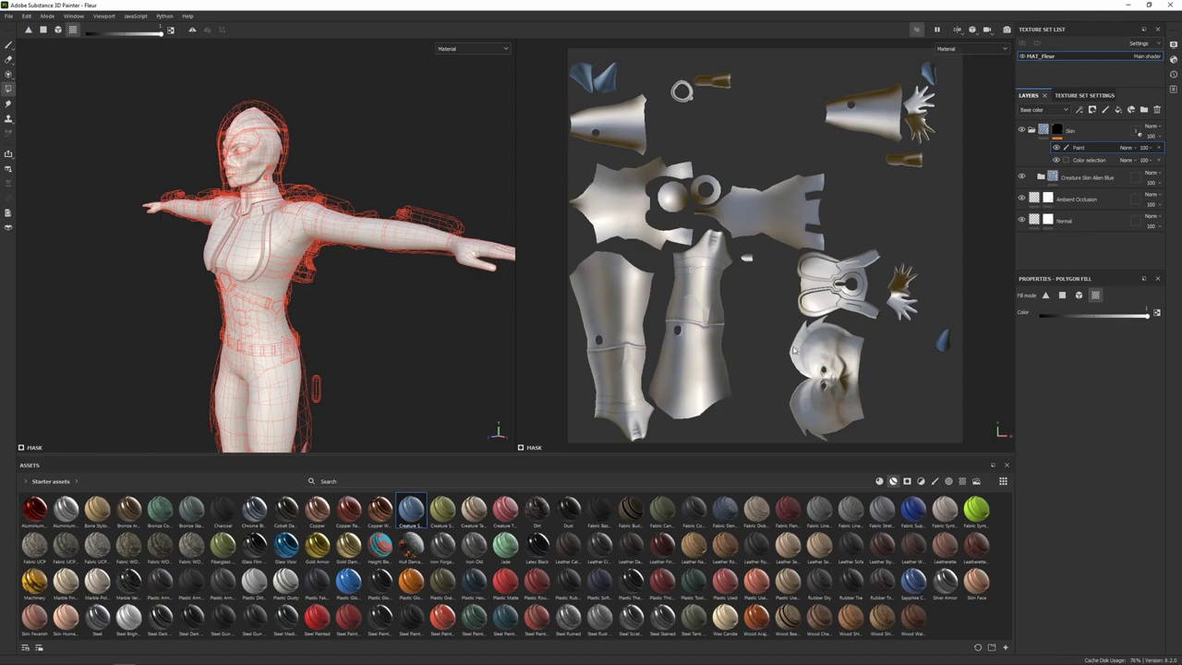
pyautogui.click(807, 342)
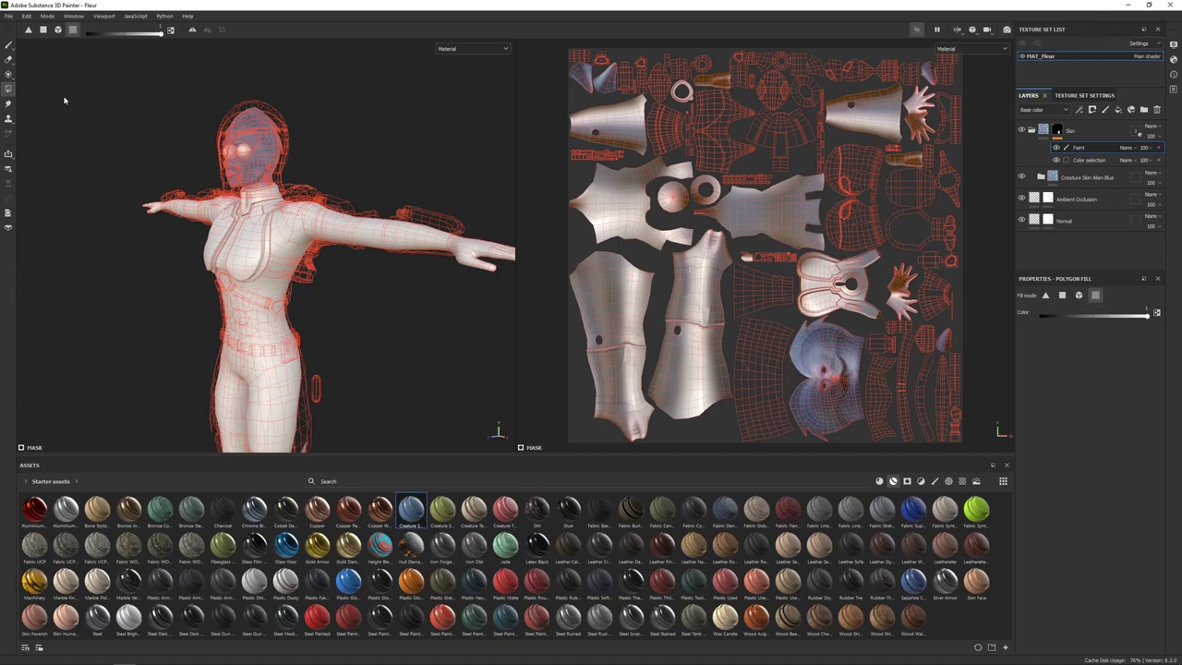
pyautogui.click(8, 44)
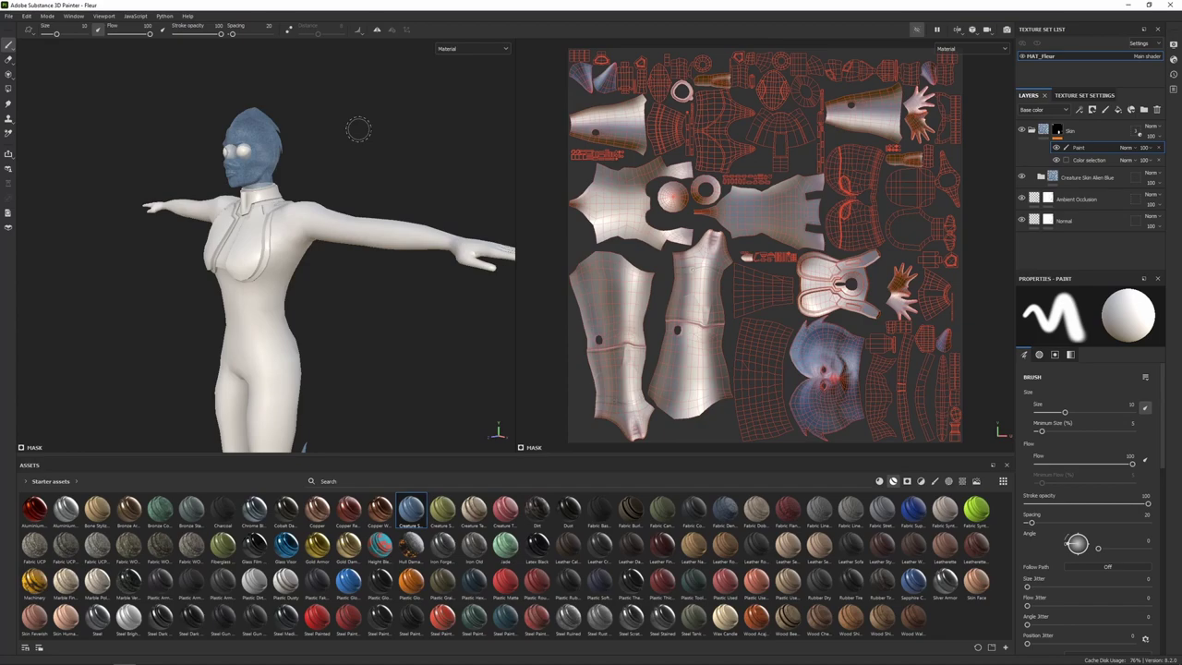
# Examine the blue skin material on the head and around the eyes and neck up close.
pyautogui.scroll(3, 372, 130)
pyautogui.keyDown('alt'); pyautogui.moveTo(256, 76); pyautogui.dragTo(316, 153, button='middle'); pyautogui.keyUp('alt')
pyautogui.keyDown('alt'); pyautogui.moveTo(316, 153); pyautogui.dragTo(366, 204); pyautogui.keyUp('alt')
pyautogui.scroll(3, 412, 248)
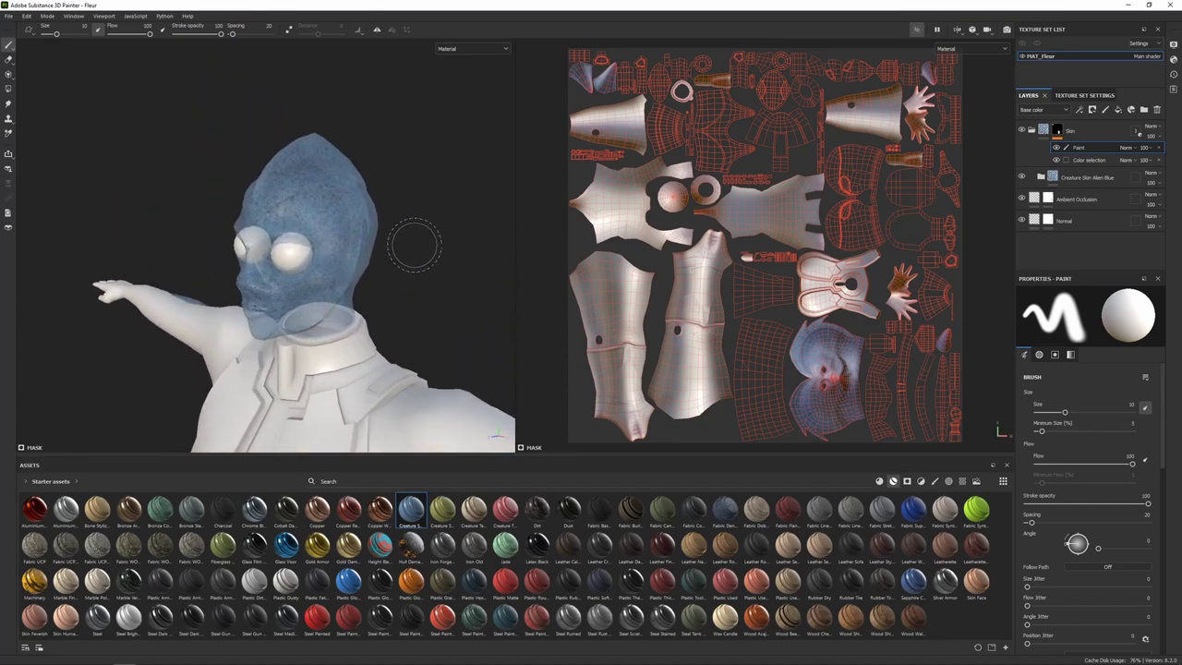
pyautogui.scroll(3, 414, 245)
pyautogui.keyDown('alt'); pyautogui.moveTo(414, 246); pyautogui.dragTo(421, 325); pyautogui.keyUp('alt')
pyautogui.keyDown('alt'); pyautogui.moveTo(420, 325); pyautogui.dragTo(422, 251, button='middle'); pyautogui.keyUp('alt')
pyautogui.keyDown('alt'); pyautogui.moveTo(422, 251); pyautogui.dragTo(413, 236); pyautogui.keyUp('alt')
pyautogui.keyDown('alt'); pyautogui.moveTo(413, 236); pyautogui.dragTo(418, 271, button='middle'); pyautogui.keyUp('alt')
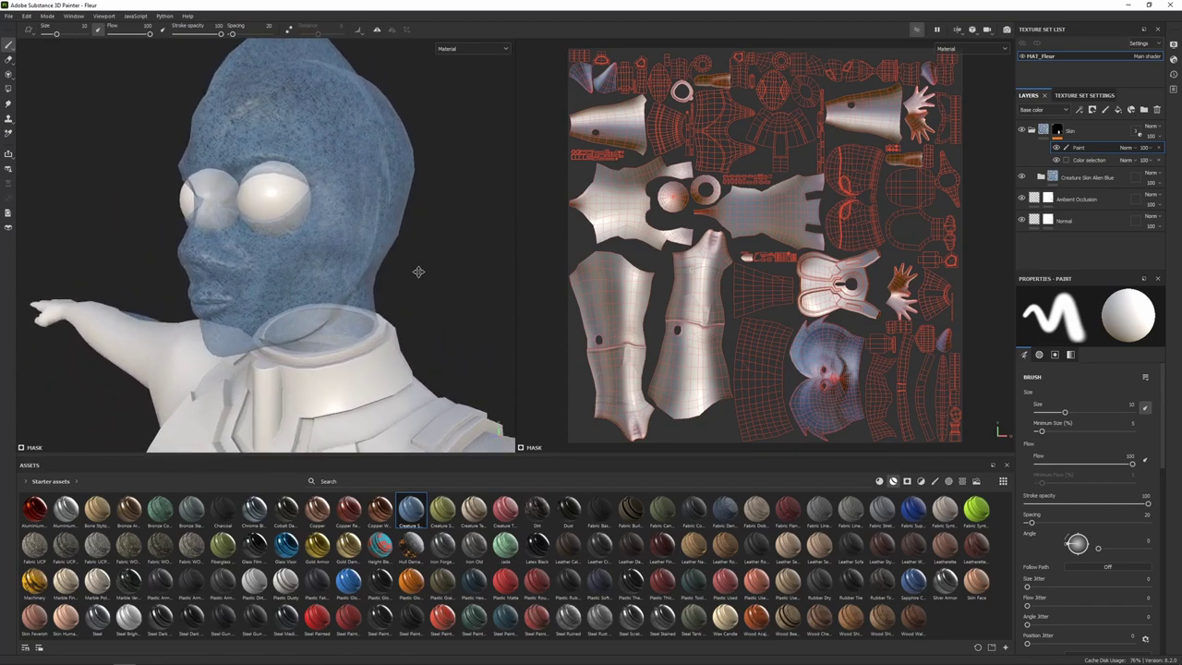
pyautogui.keyDown('alt'); pyautogui.moveTo(418, 271); pyautogui.dragTo(409, 304); pyautogui.keyUp('alt')
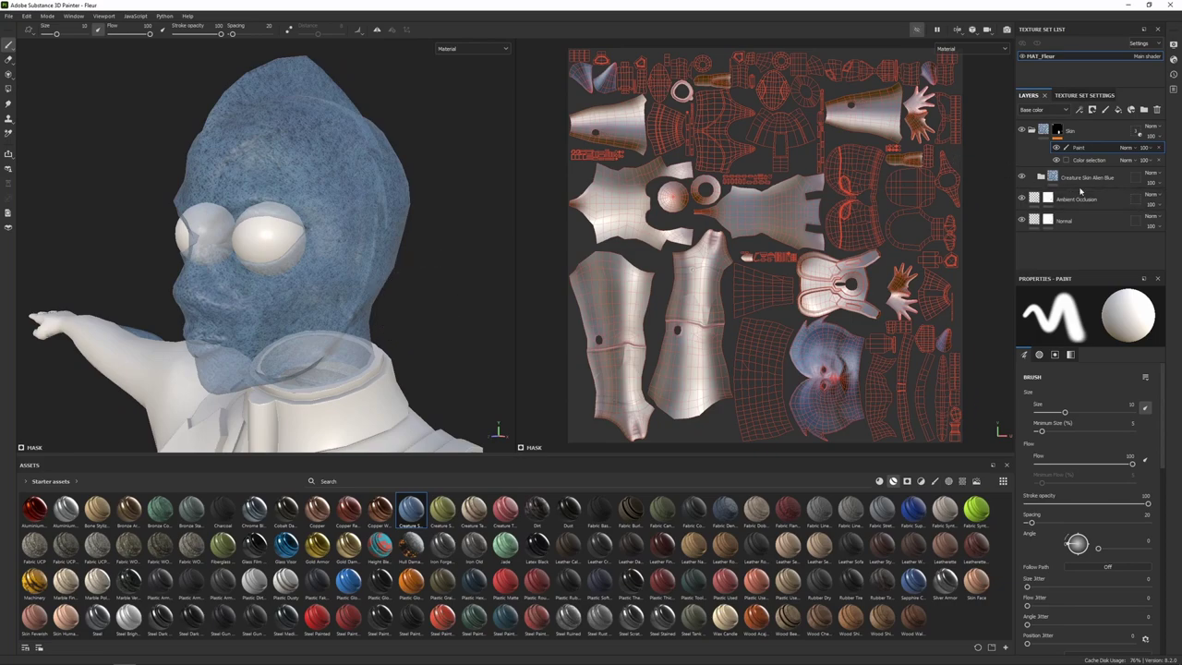
# Expand the Creature Skin Alien Blue folder and set the tiling of its Skin fill layer to 9.
pyautogui.click(1041, 176)
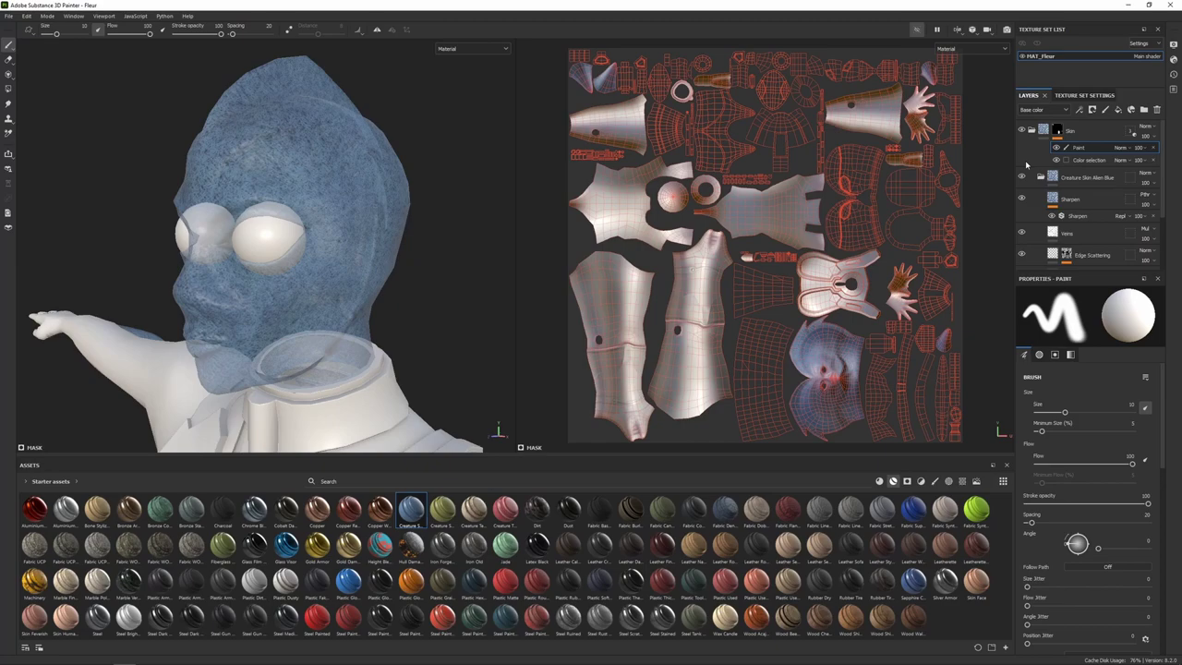
pyautogui.scroll(-2, 1030, 176)
pyautogui.click(1053, 197)
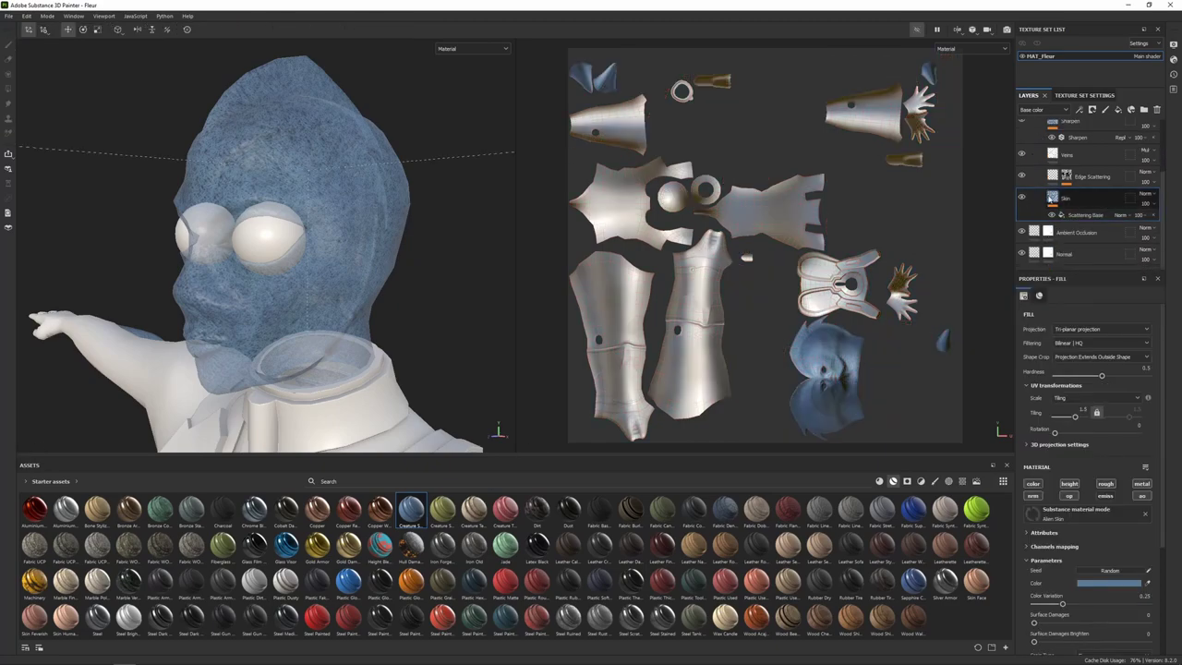
pyautogui.moveTo(1052, 197)
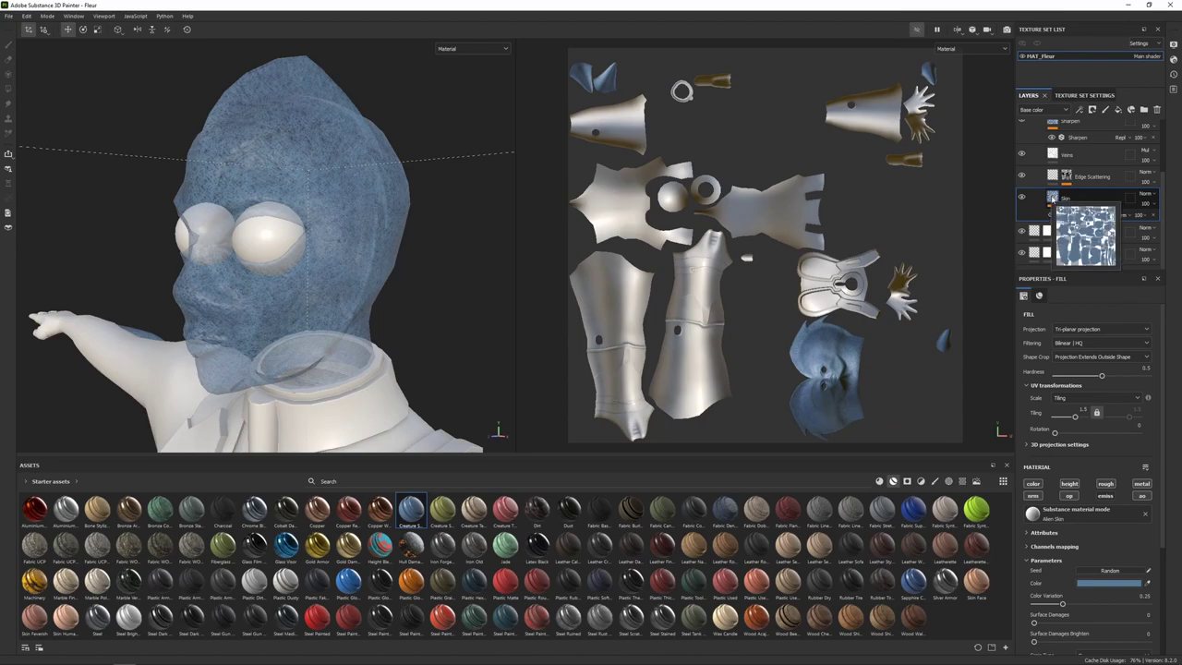
pyautogui.click(1070, 497)
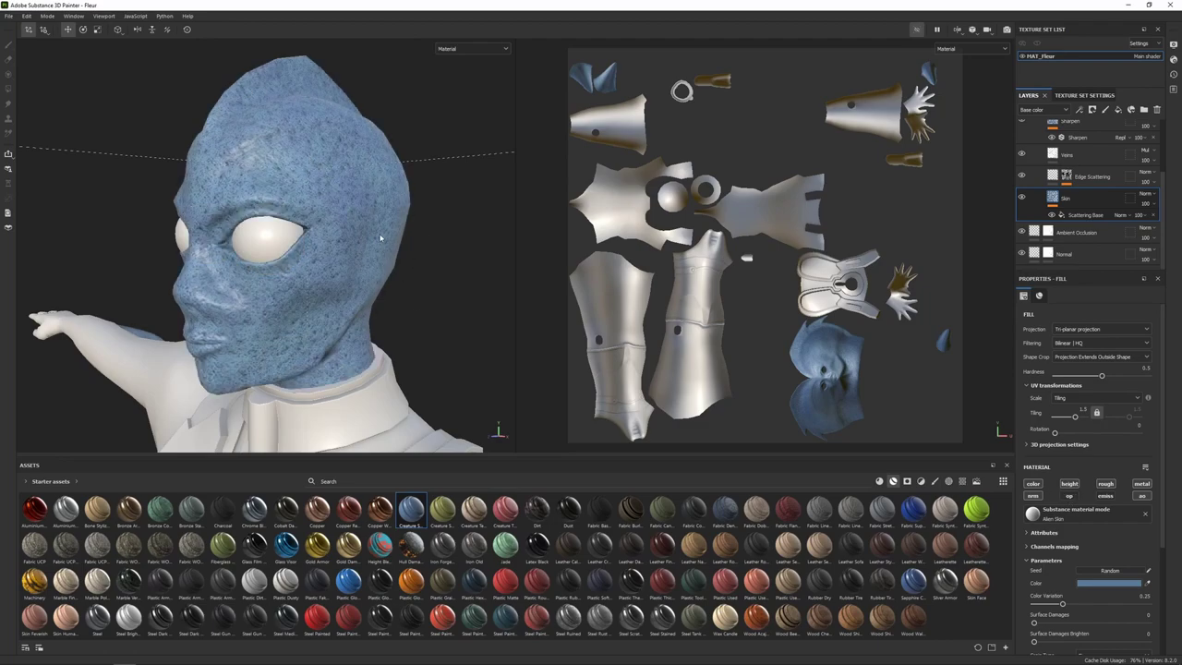
pyautogui.click(1083, 409)
pyautogui.write('9')
pyautogui.press('Return')
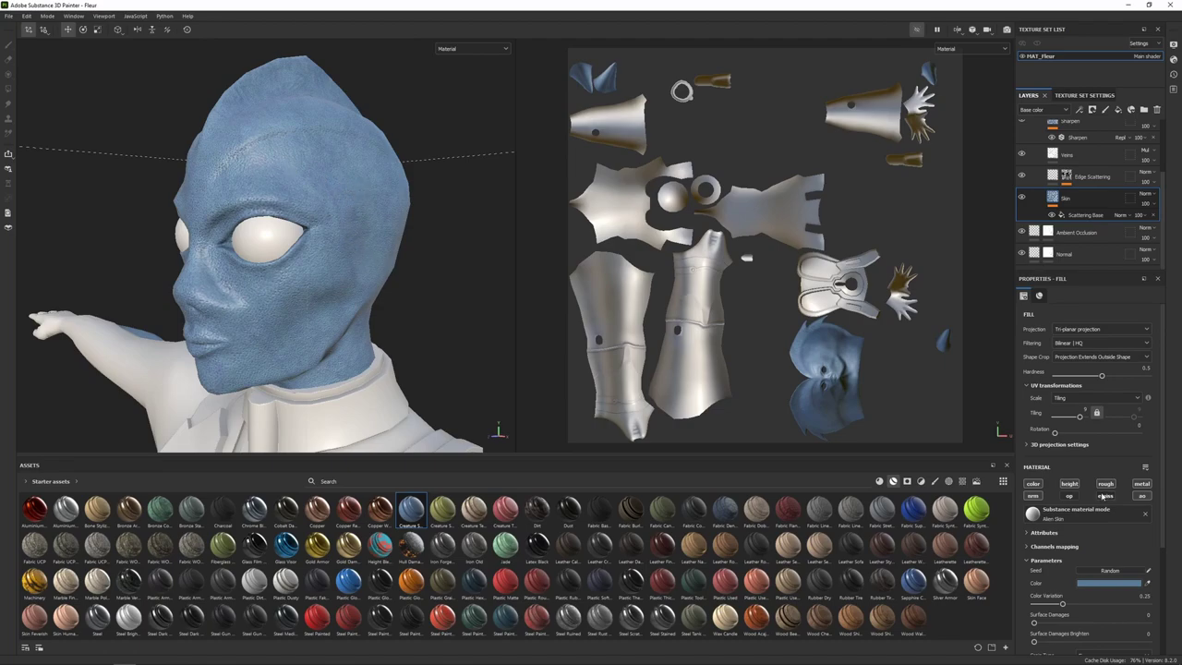
# Set the Skin fill layer's color parameter to the light purple hex value afadd9.
pyautogui.scroll(-5, 1104, 497)
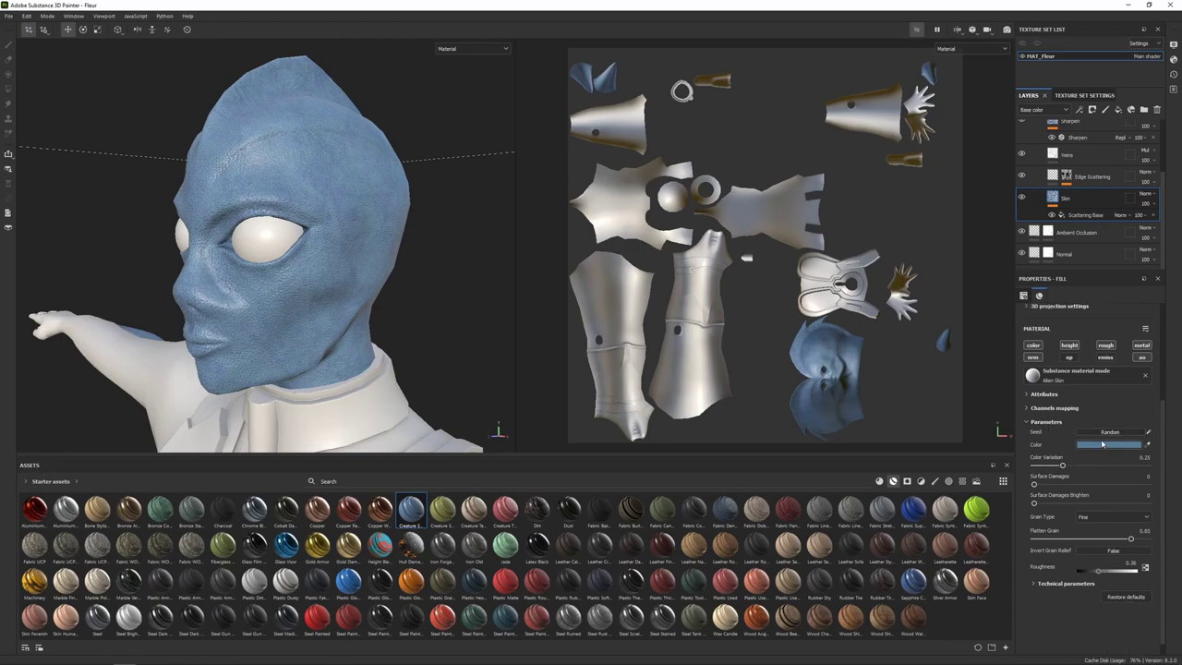
pyautogui.click(1099, 445)
pyautogui.doubleClick(1055, 591)
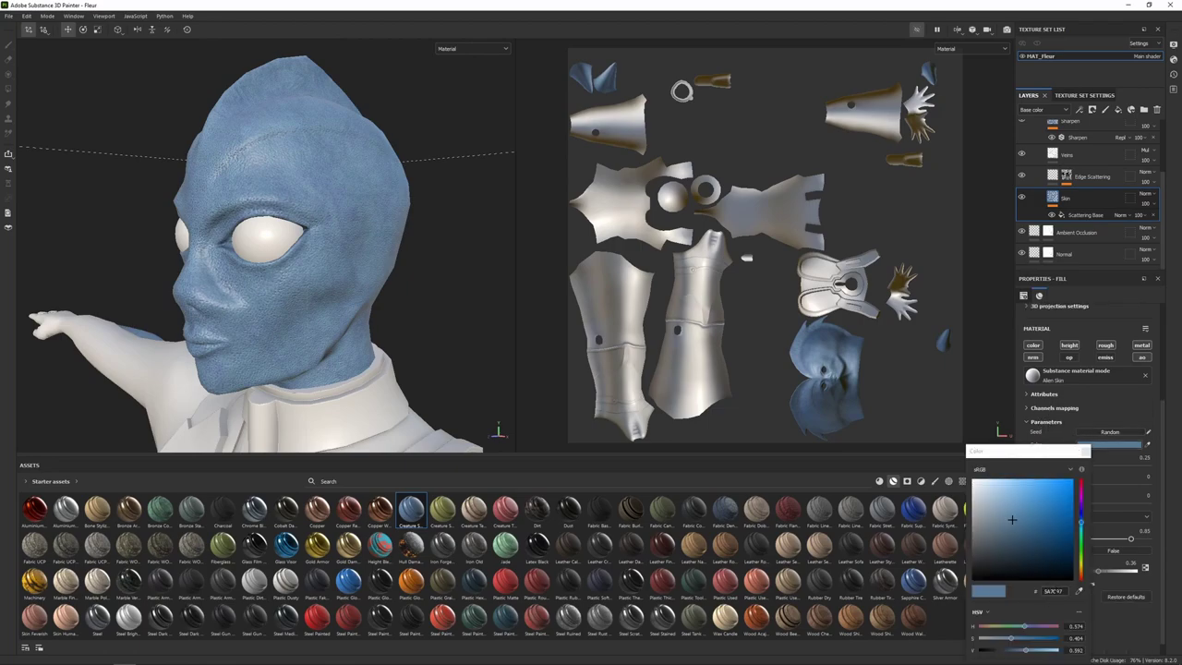
pyautogui.doubleClick(1056, 591)
pyautogui.write('afadd9')
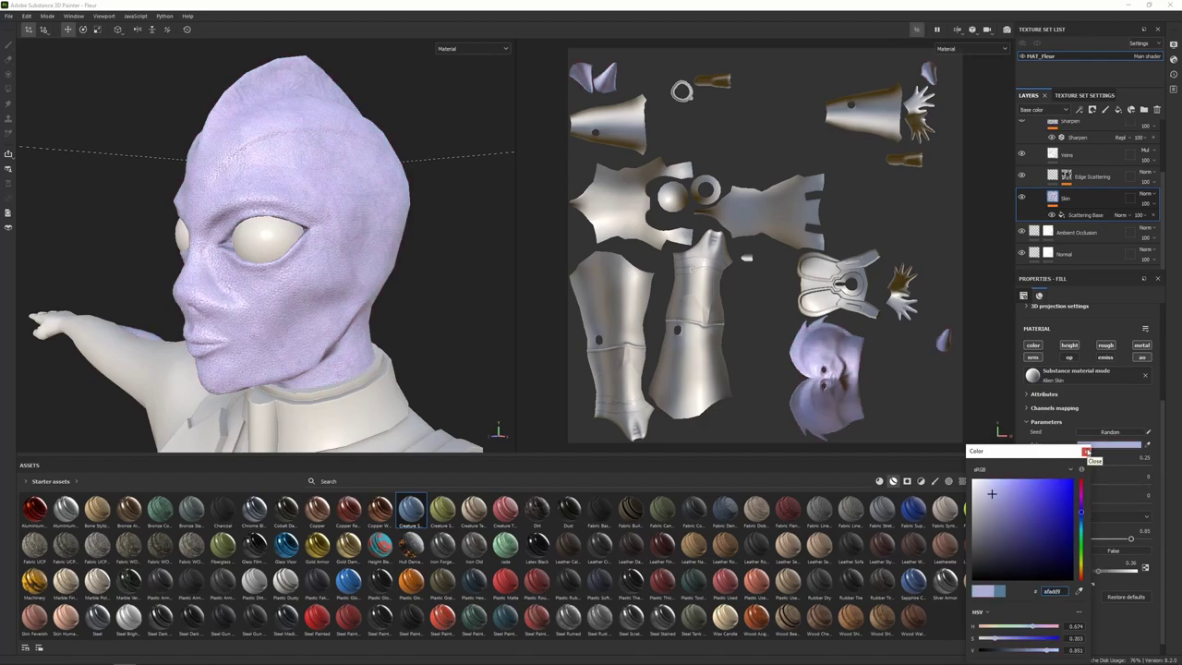
pyautogui.click(1086, 451)
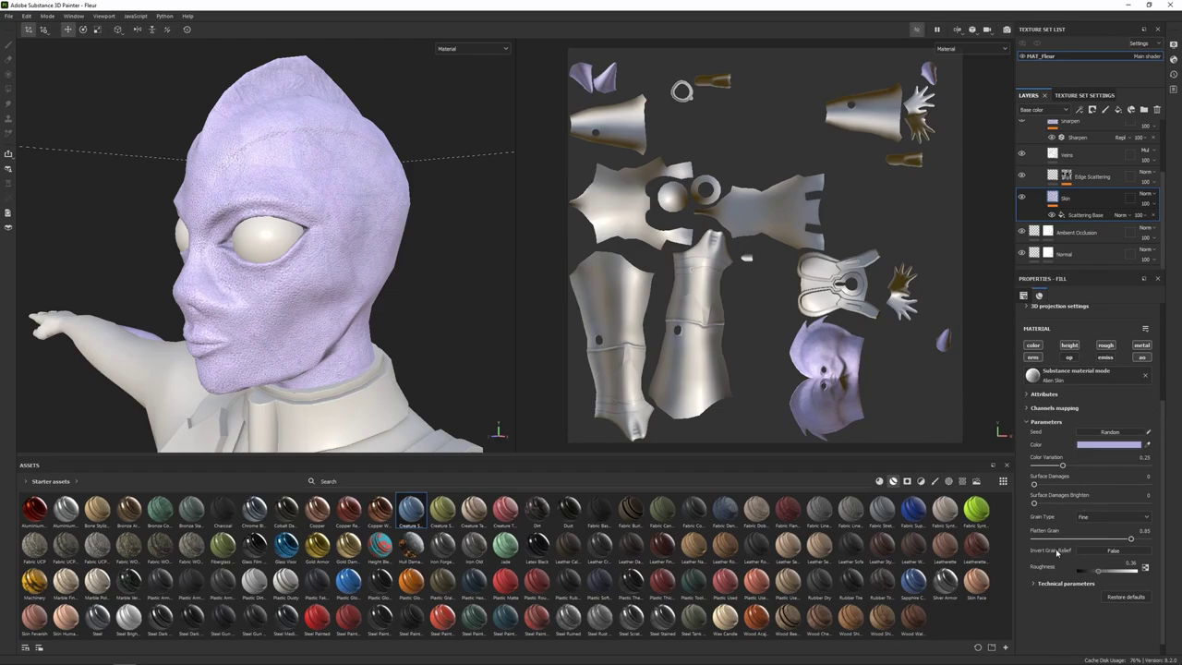
# Set the Skin fill layer's Invert Grain Relief to True and its Height Range to 0.06.
pyautogui.click(1112, 552)
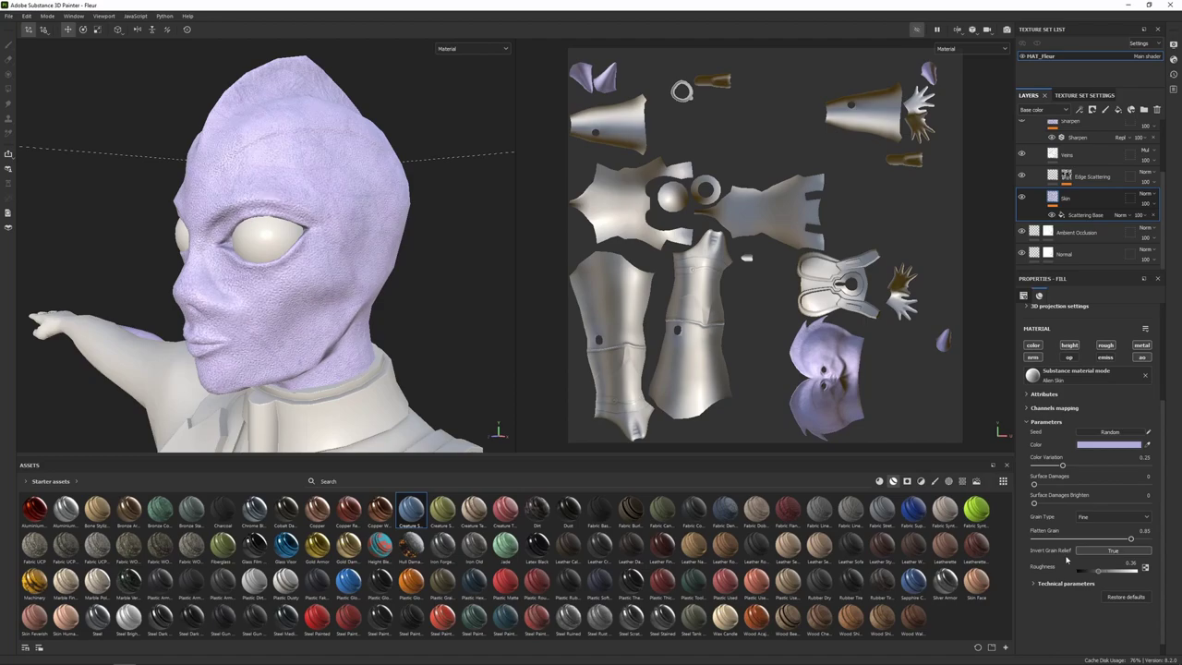
pyautogui.click(1055, 585)
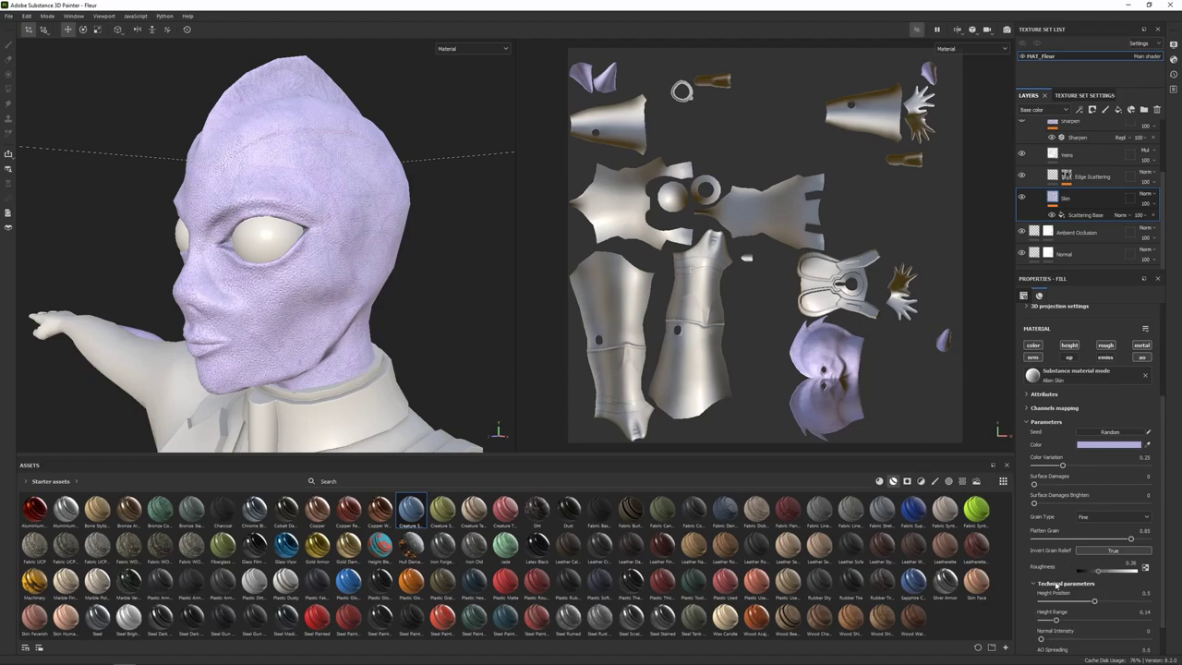
pyautogui.scroll(-2, 1048, 578)
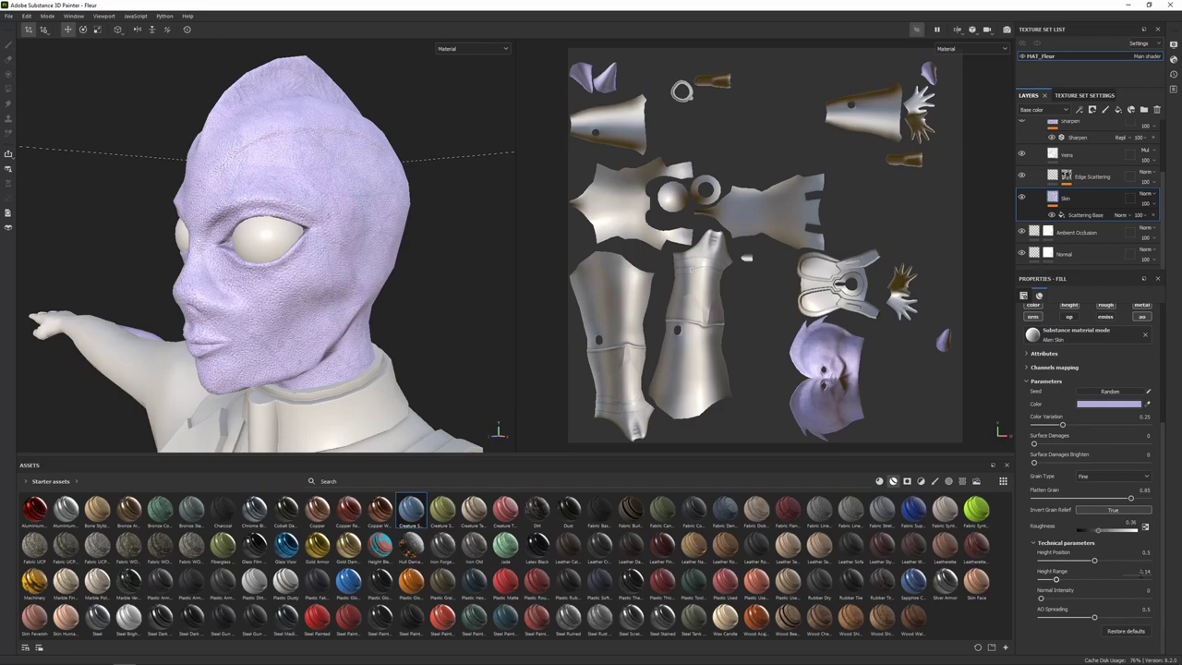
pyautogui.click(1145, 571)
pyautogui.write('0.06')
pyautogui.press('Return')
pyautogui.keyDown('alt'); pyautogui.moveTo(380, 226); pyautogui.dragTo(321, 107); pyautogui.keyUp('alt')
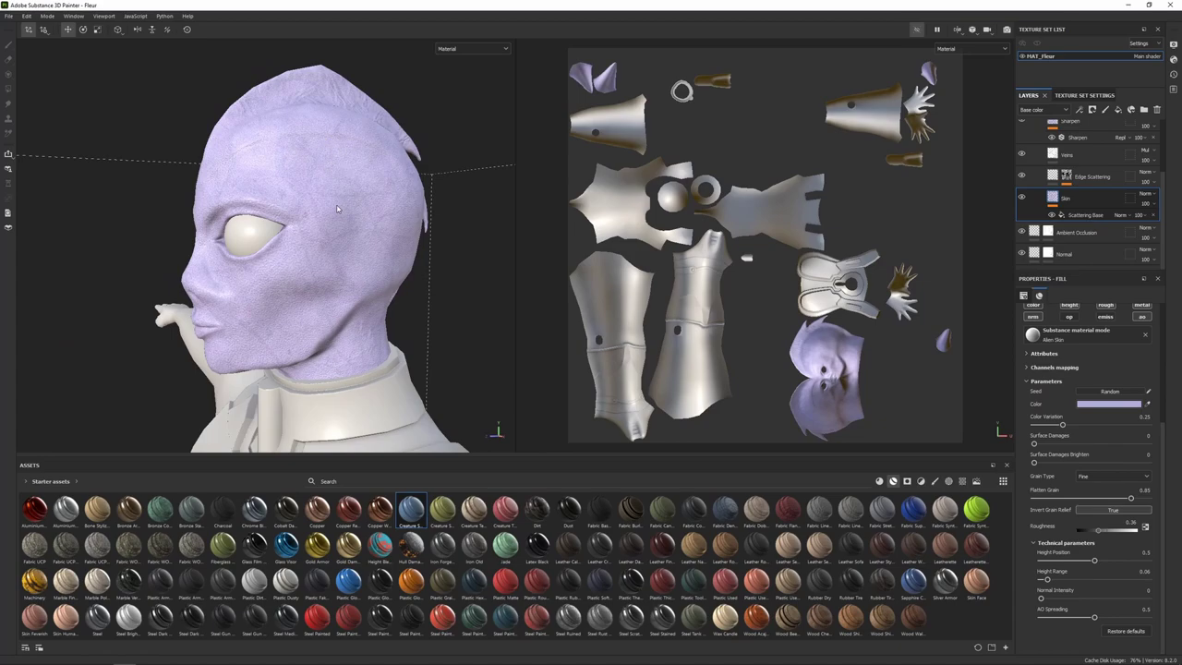
# Set the Veins layer's tiling to 2 and its density to 0.17.
pyautogui.click(1084, 157)
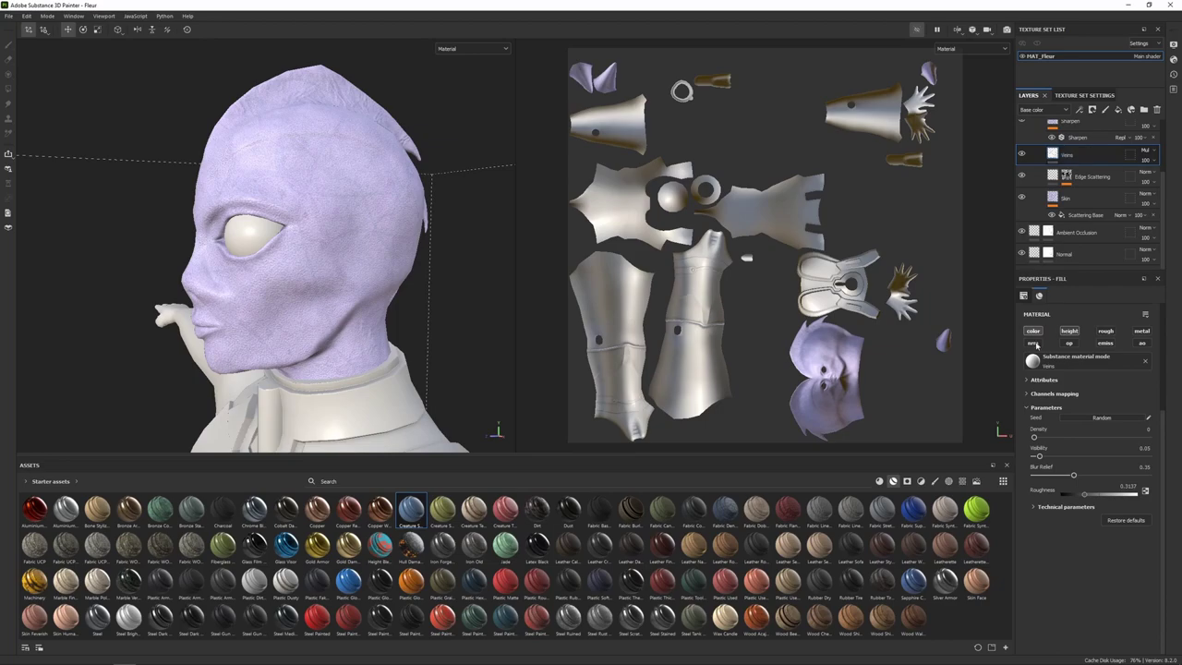
pyautogui.scroll(3, 1043, 381)
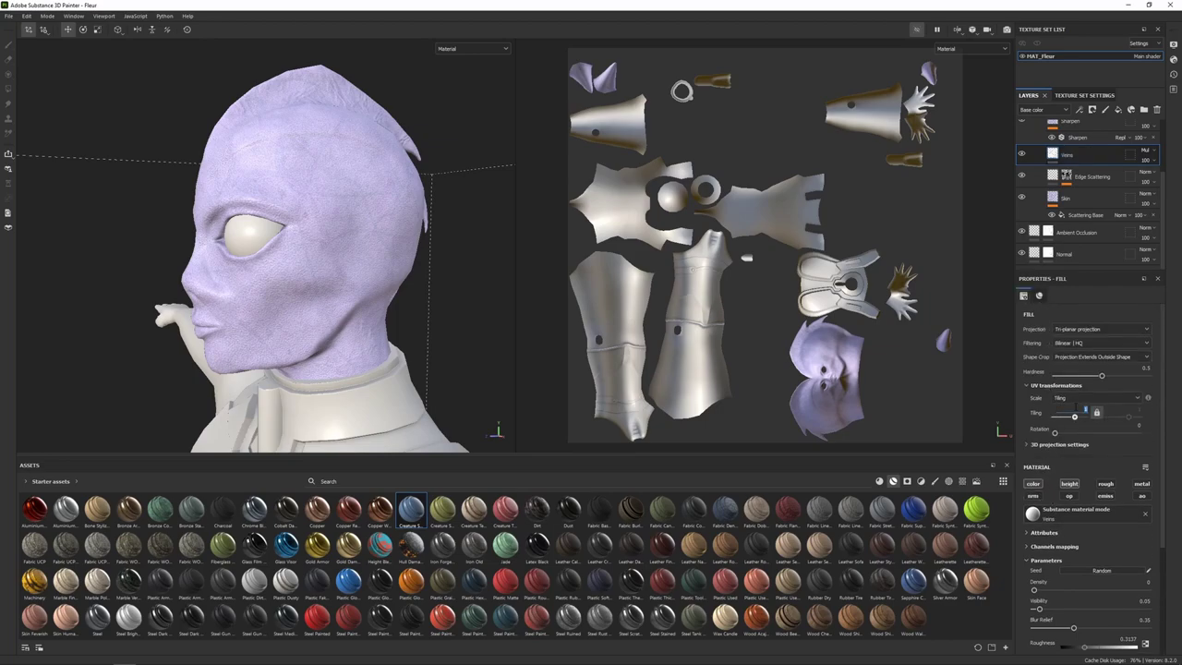
pyautogui.moveTo(1074, 416); pyautogui.dragTo(1076, 416)
pyautogui.scroll(-1, 1076, 417)
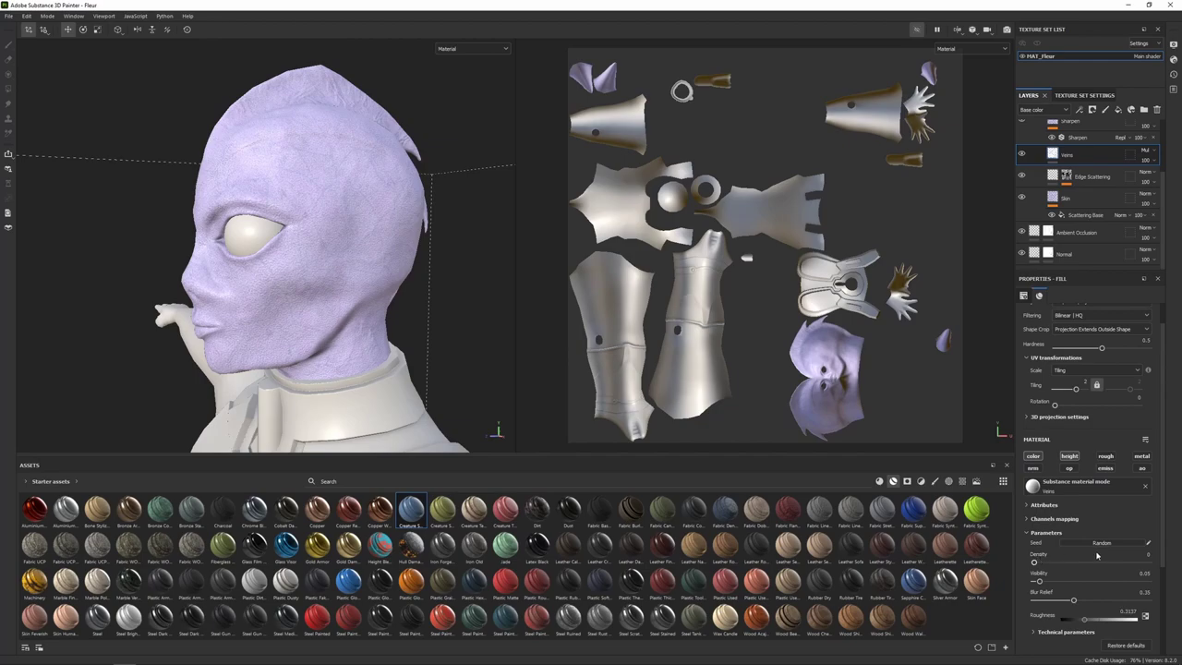
pyautogui.click(1138, 554)
pyautogui.write('0.17')
pyautogui.press('Return')
# Examine the veins and skin texture on the head from several angles and distances.
pyautogui.scroll(-3, 268, 264)
pyautogui.keyDown('alt'); pyautogui.moveTo(222, 334); pyautogui.dragTo(271, 348); pyautogui.keyUp('alt')
pyautogui.keyDown('alt'); pyautogui.moveTo(310, 301); pyautogui.dragTo(319, 321, button='middle'); pyautogui.keyUp('alt')
pyautogui.scroll(1, 320, 323)
pyautogui.keyDown('alt'); pyautogui.moveTo(321, 322); pyautogui.dragTo(287, 300); pyautogui.keyUp('alt')
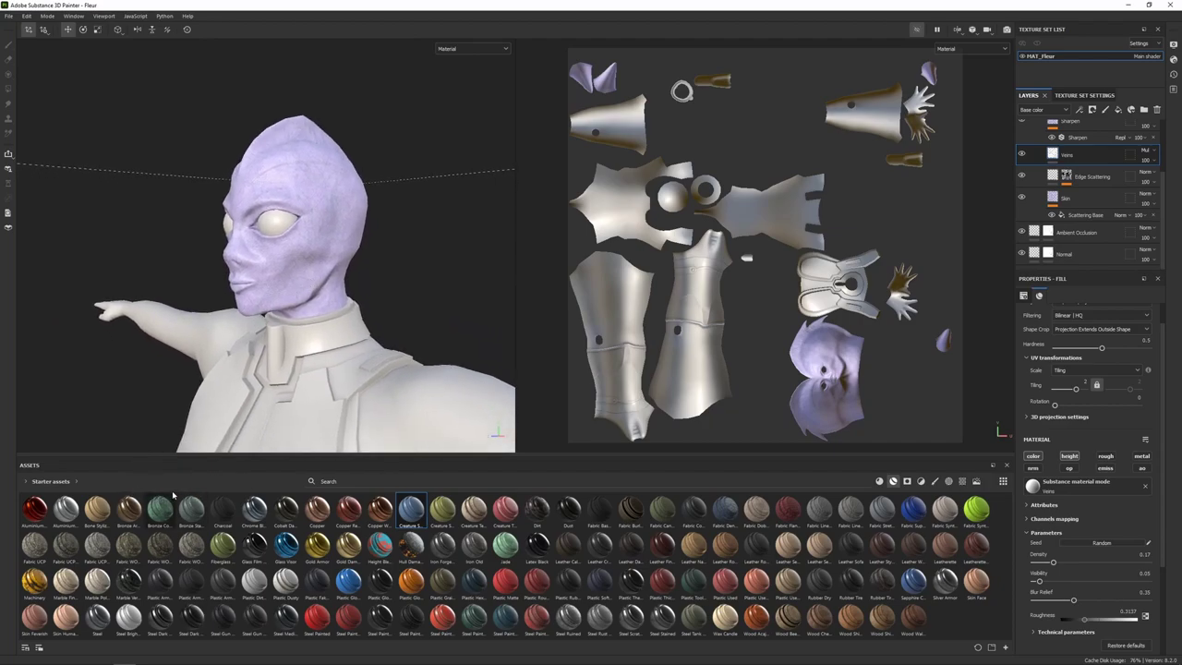
pyautogui.keyDown('alt'); pyautogui.moveTo(278, 250); pyautogui.dragTo(389, 334); pyautogui.keyUp('alt')
pyautogui.keyDown('alt'); pyautogui.moveTo(389, 334); pyautogui.dragTo(333, 304, button='middle'); pyautogui.keyUp('alt')
pyautogui.keyDown('alt'); pyautogui.moveTo(332, 304); pyautogui.dragTo(328, 338); pyautogui.keyUp('alt')
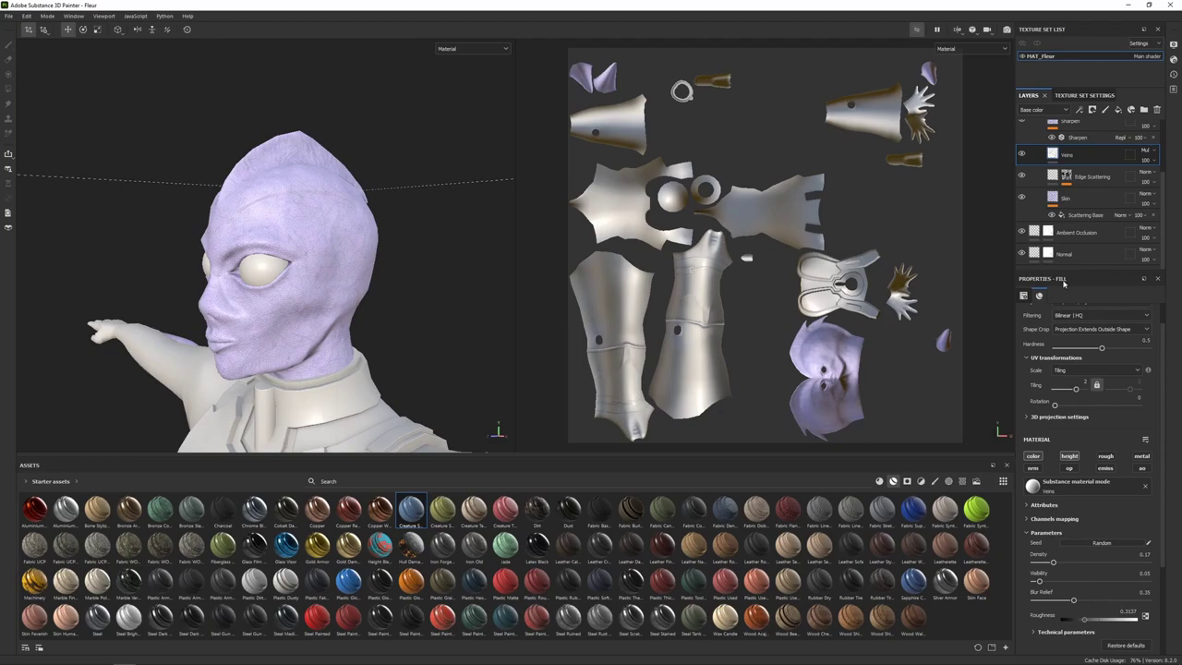
# Collapse the Creature Skin Alien Blue folder and add a fill layer named LightGradient directly above it.
pyautogui.scroll(3, 1086, 194)
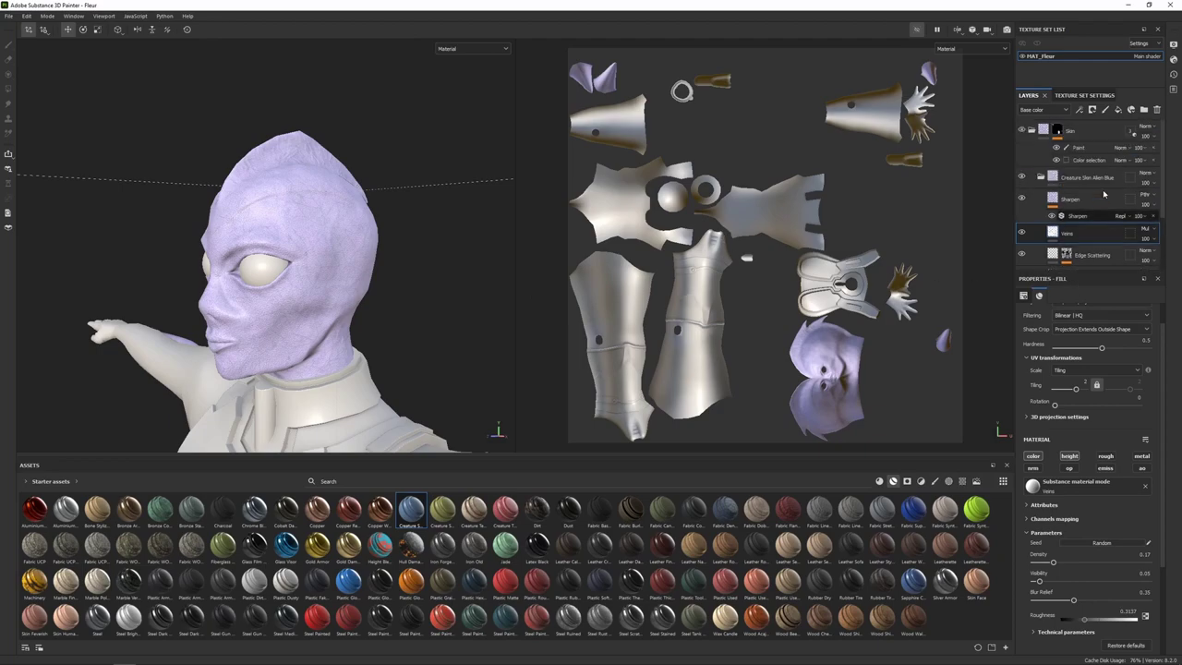
pyautogui.click(1041, 177)
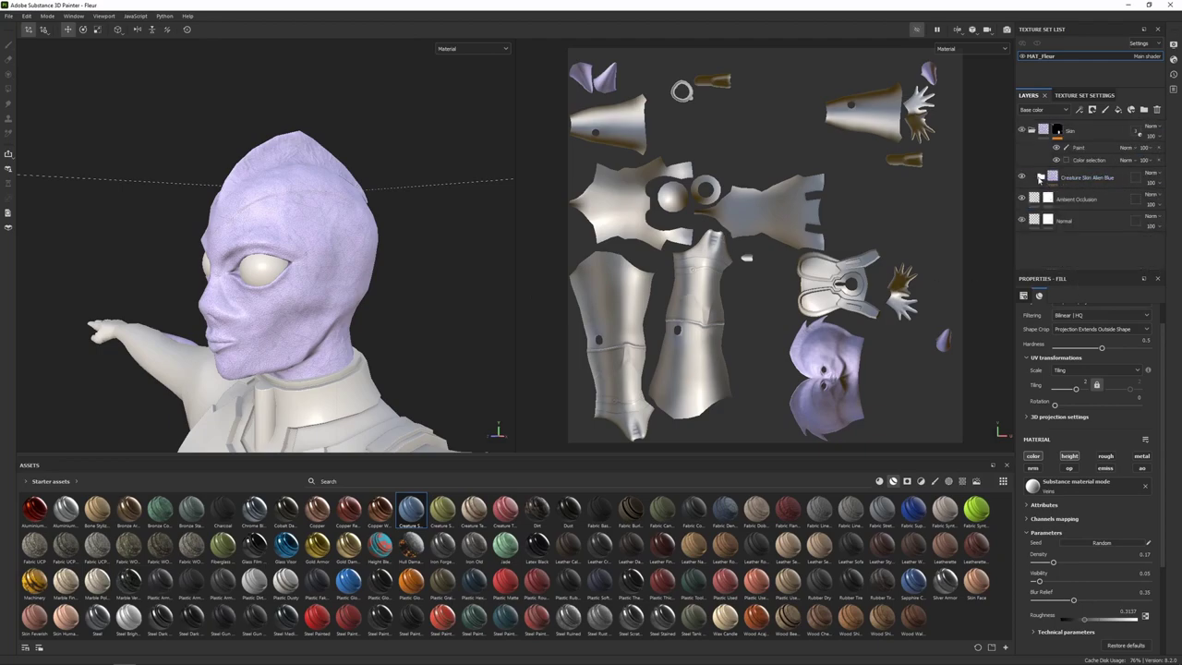
pyautogui.click(1096, 178)
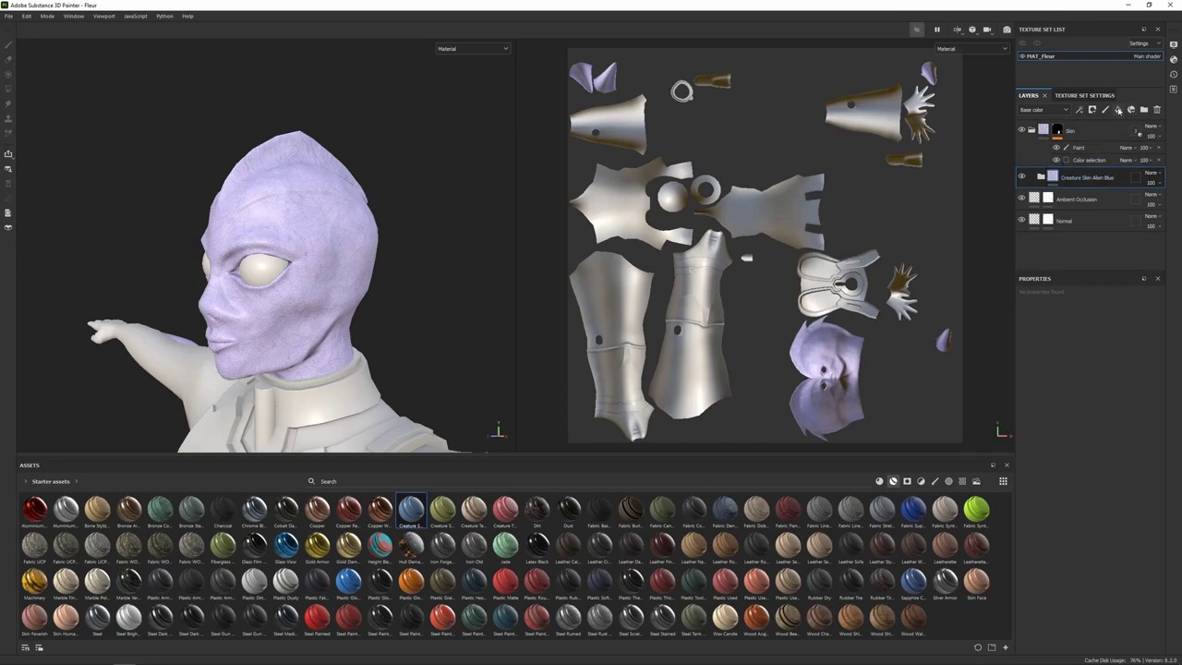
pyautogui.click(1119, 110)
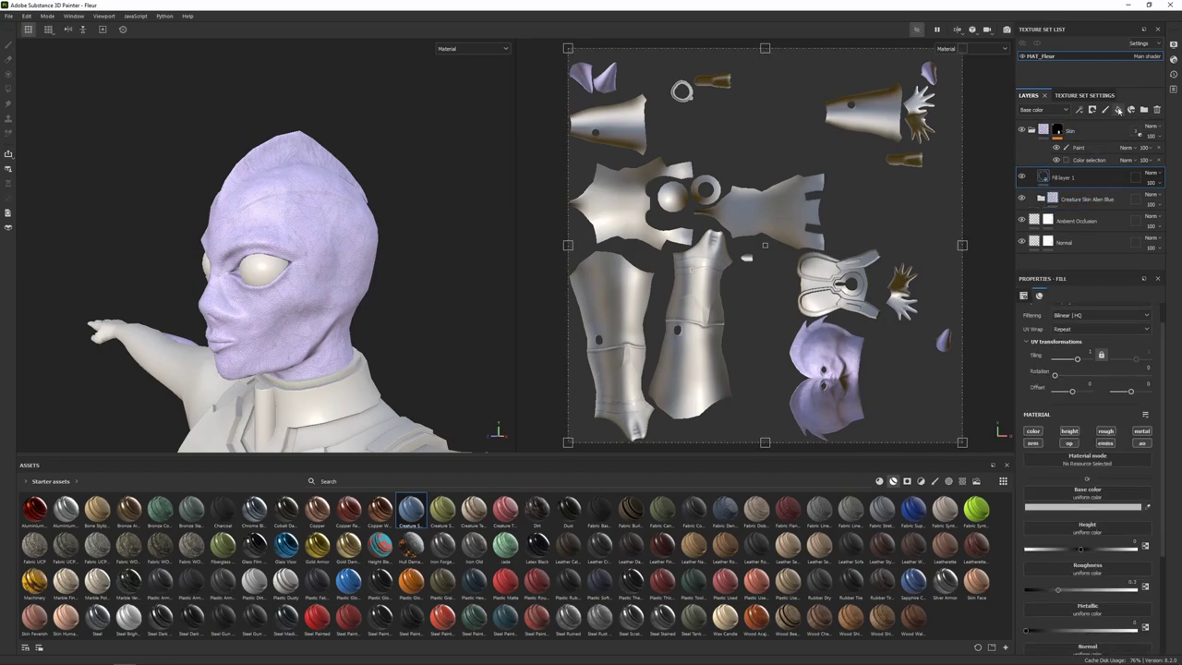
pyautogui.doubleClick(1062, 178)
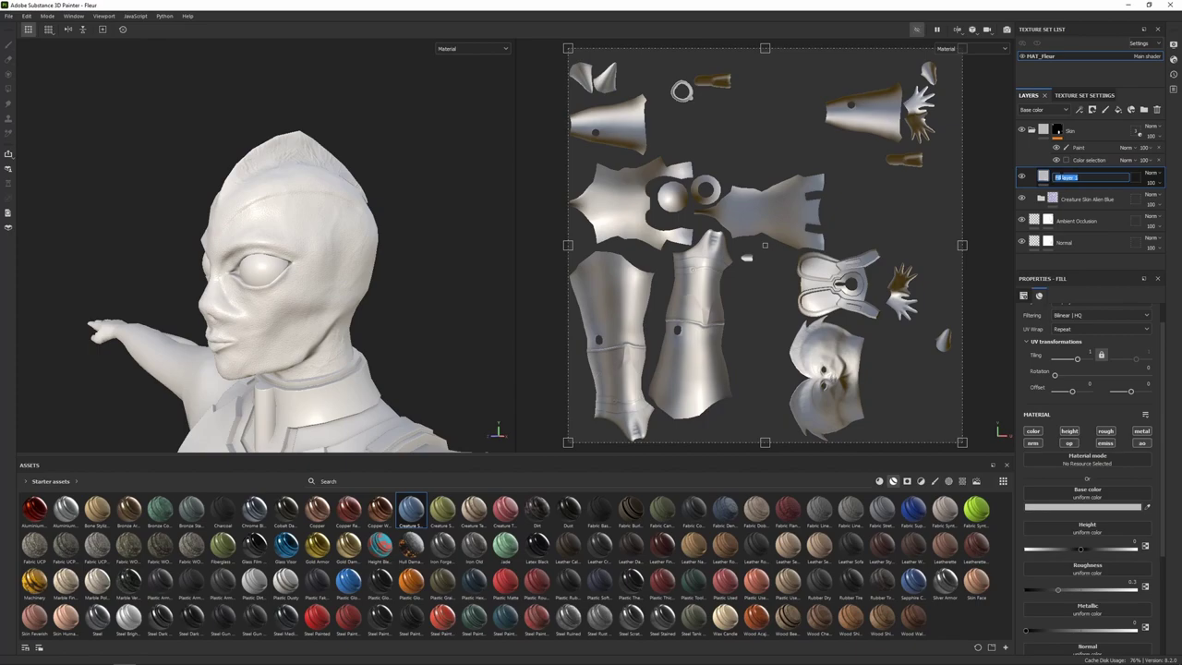
pyautogui.write('Light Gradient')
pyautogui.press('Return')
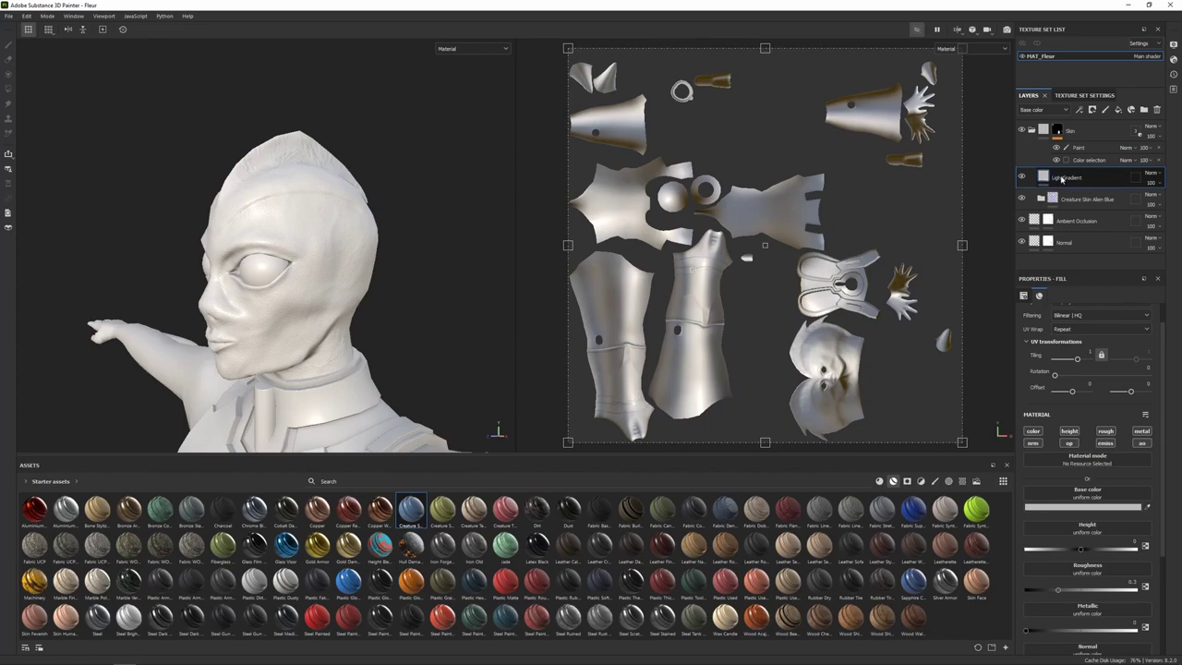
# Limit the LightGradient layer to the color channel and set its base color to c8c5eb.
pyautogui.click(1034, 431)
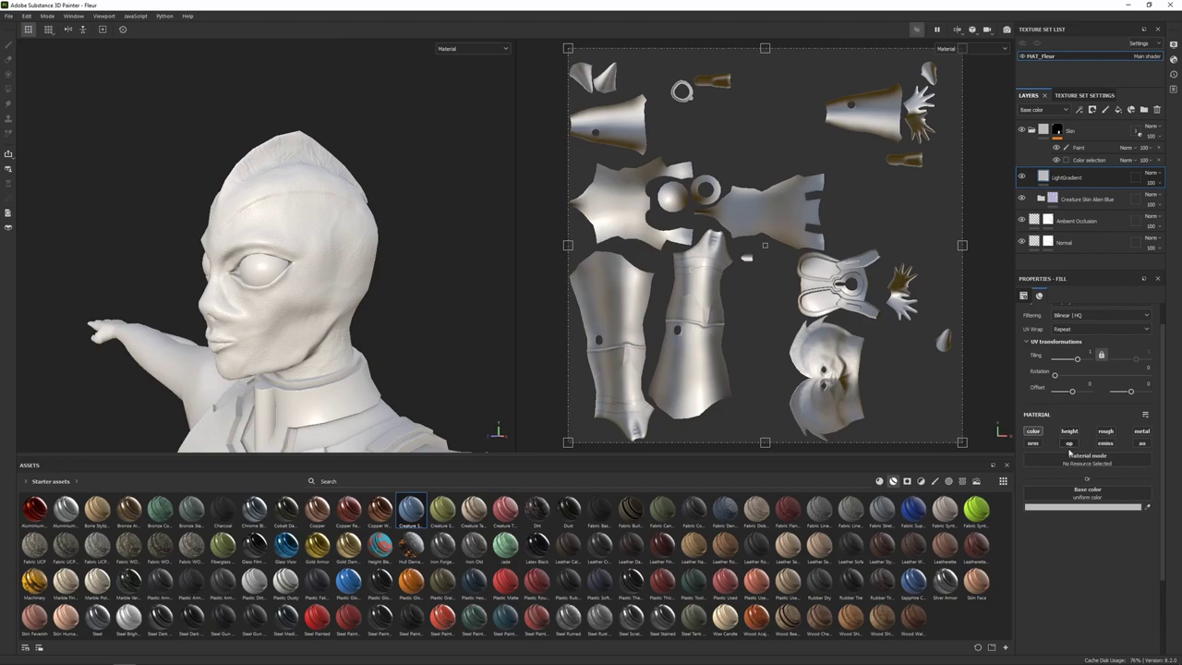
pyautogui.click(1071, 507)
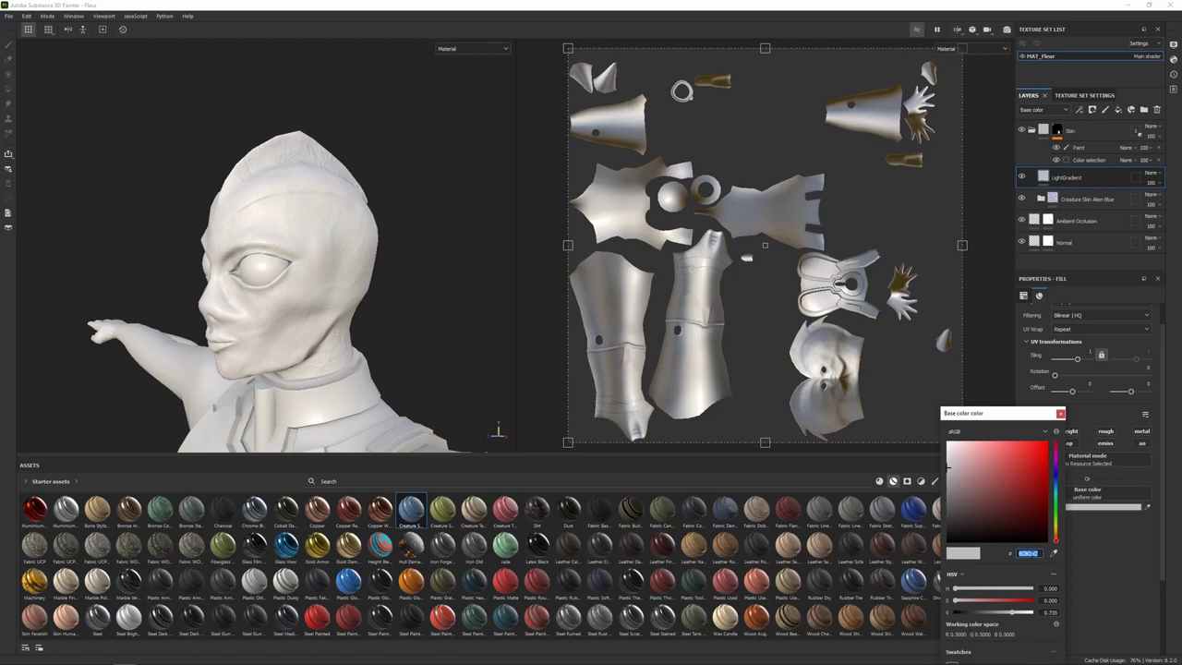
pyautogui.write('c8c5eb')
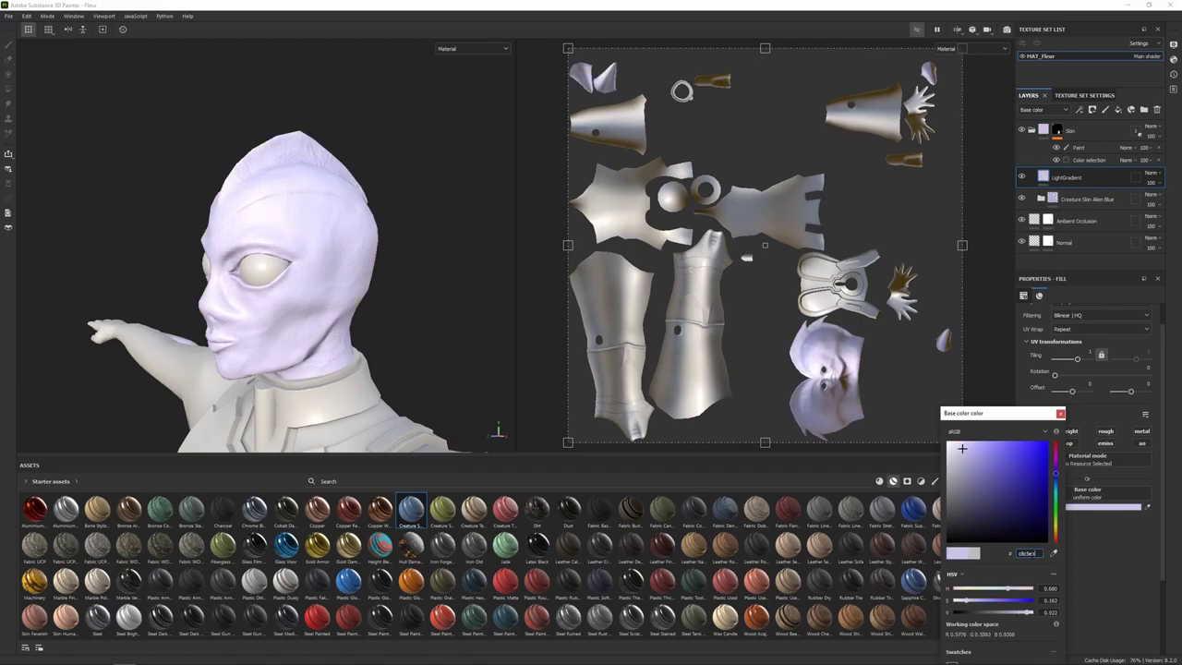
pyautogui.click(1061, 413)
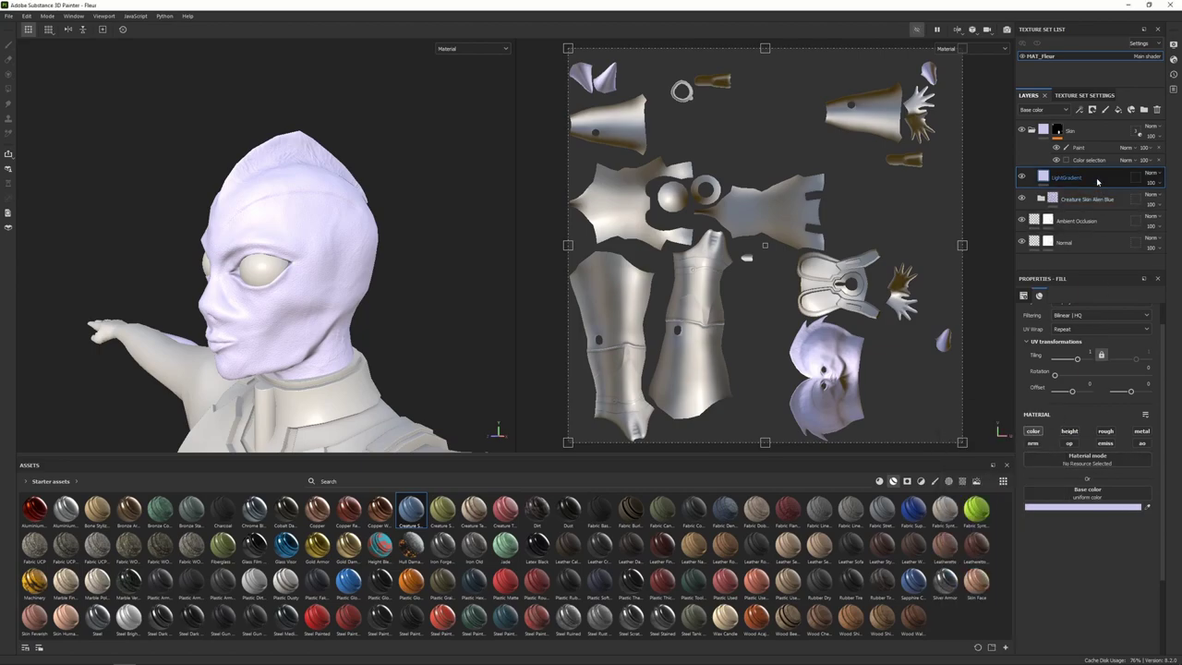
# Add a black mask to the LightGradient layer and give the mask a Position generator.
pyautogui.rightClick(1045, 175)
pyautogui.click(1078, 190)
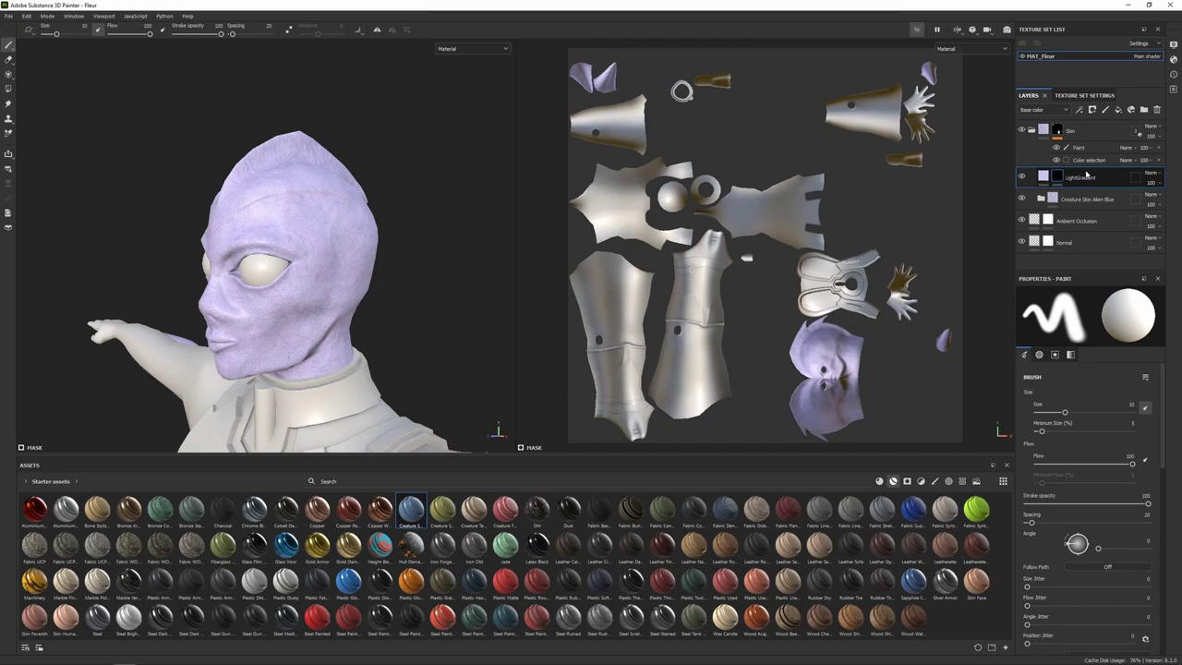
pyautogui.rightClick(1091, 175)
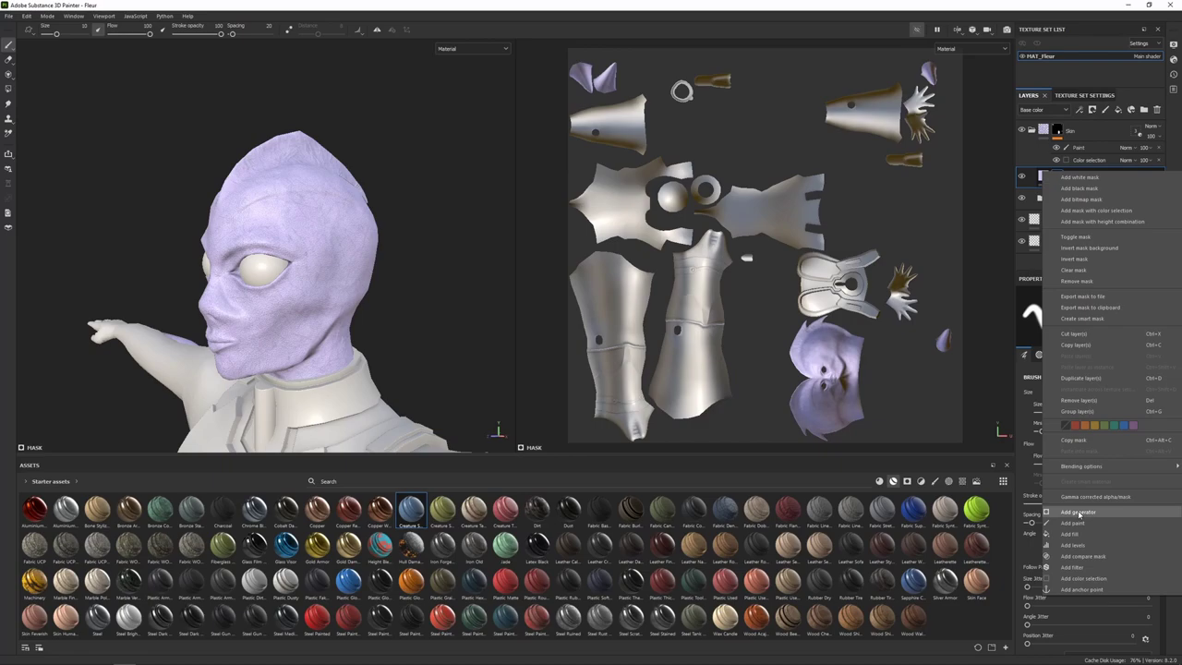
pyautogui.click(1077, 513)
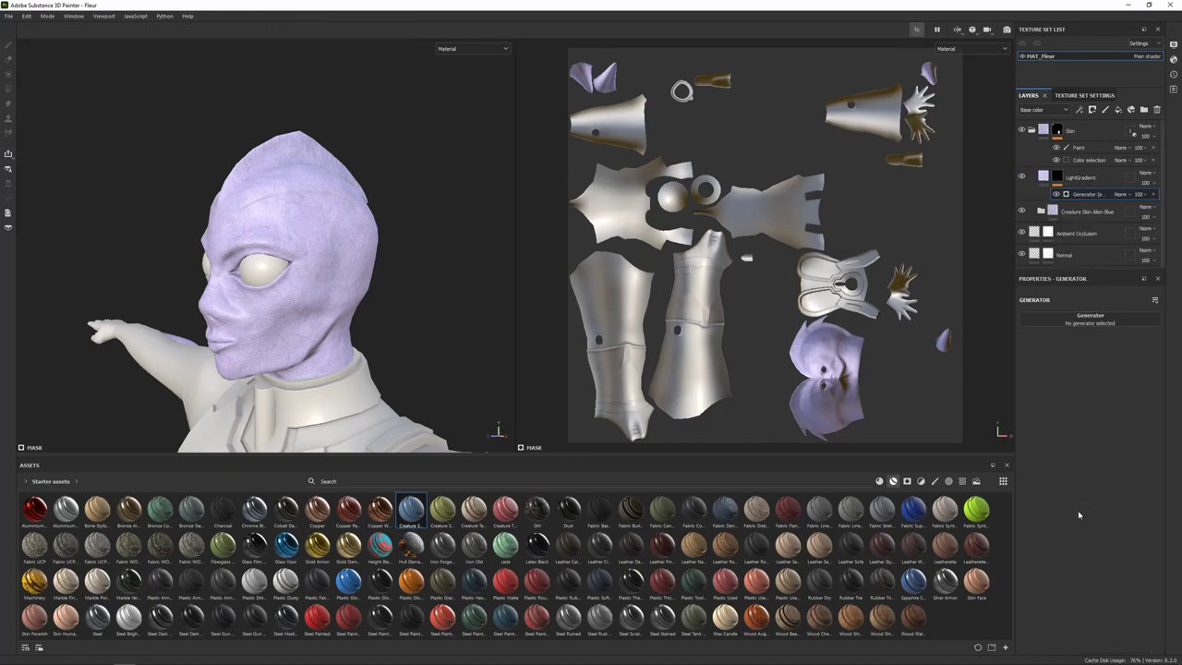
pyautogui.click(1065, 324)
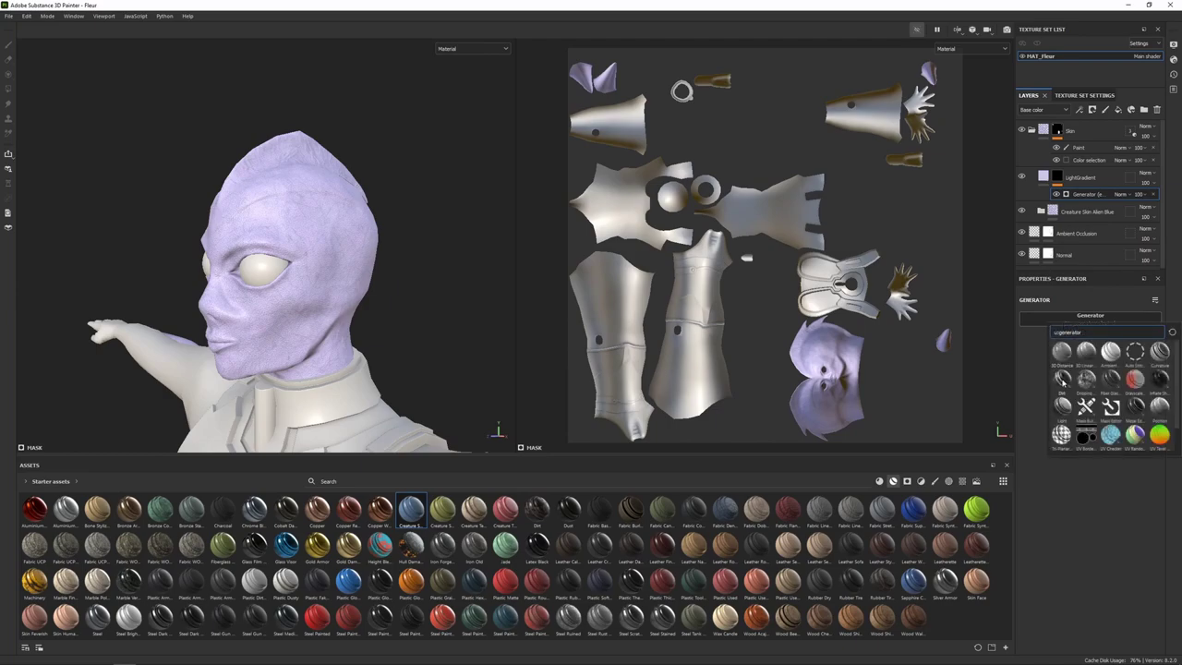
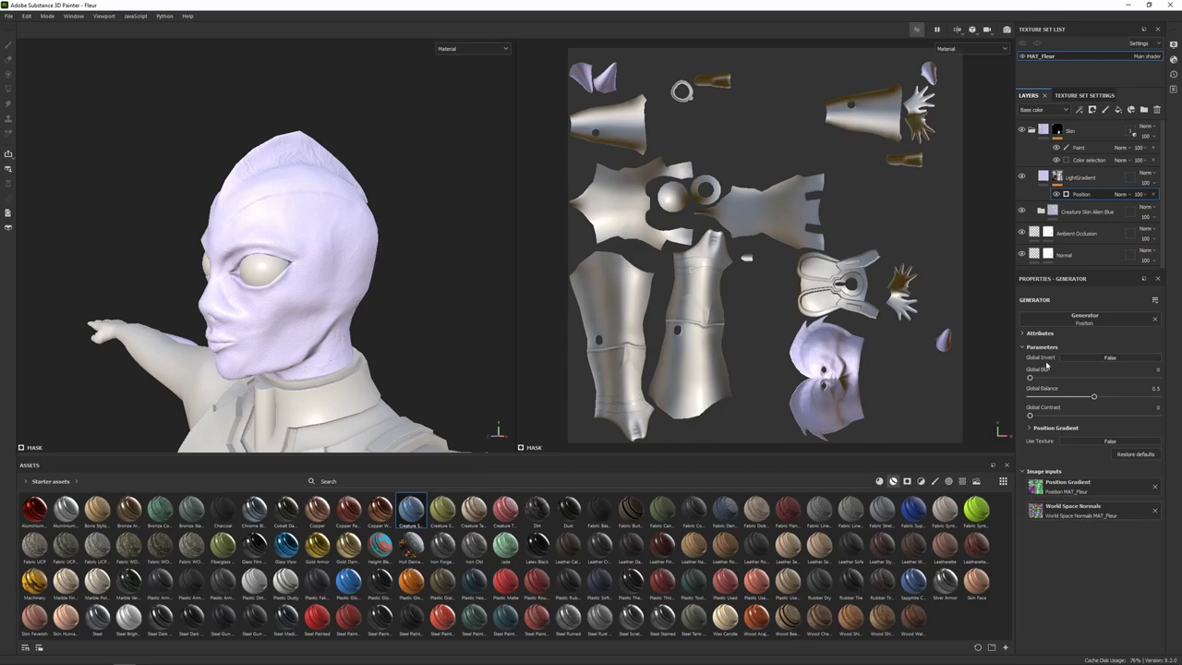
# Set the Position generator's Global Invert to True and its Global Balance to 0.1.
pyautogui.click(1109, 359)
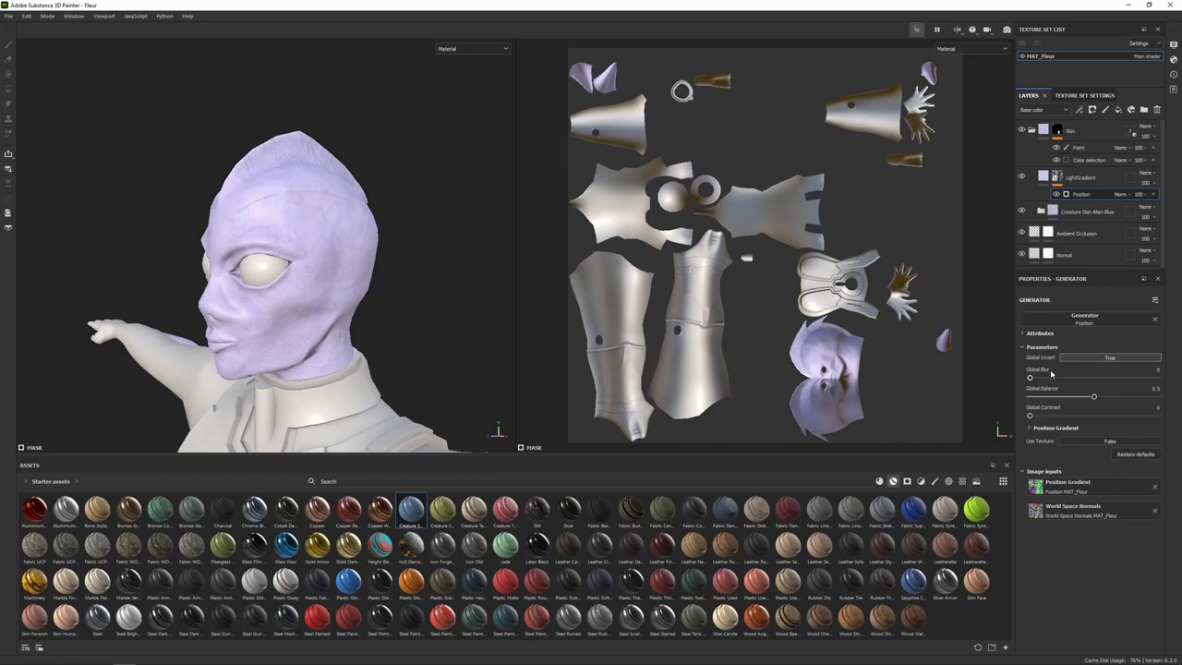
pyautogui.doubleClick(1154, 388)
pyautogui.write('0.')
pyautogui.press('Return')
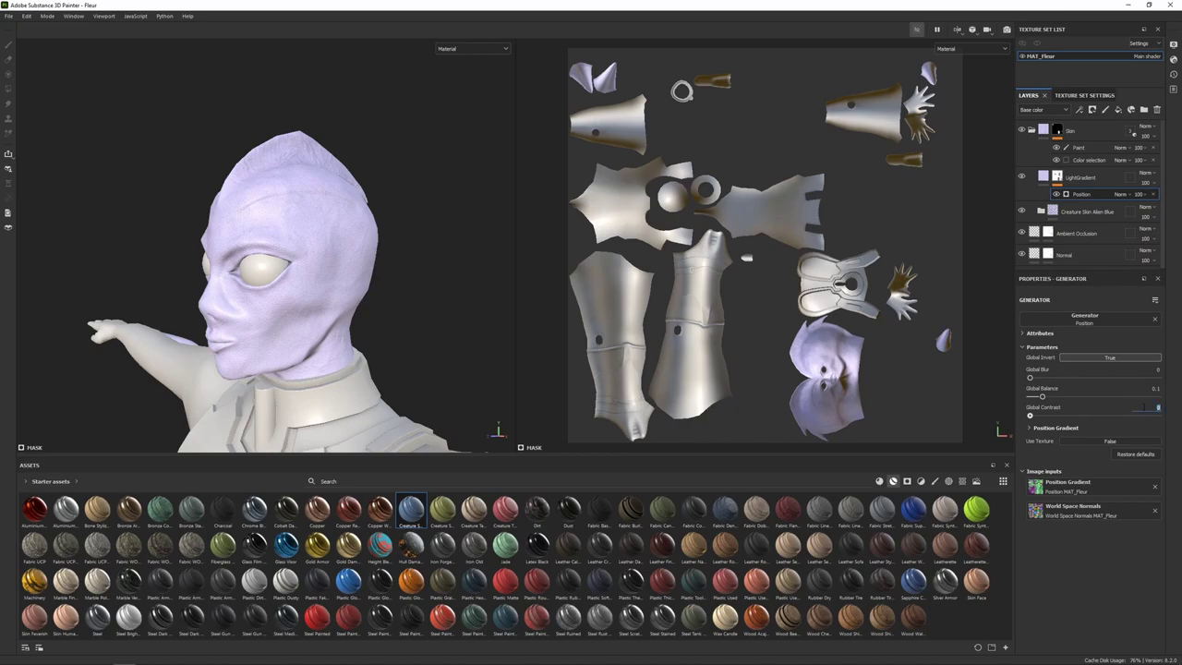
# Set the Position generator's Global Contrast to 0.9 and reduce the LightGradient layer's opacity to 40.
pyautogui.write('0.9')
pyautogui.press('Return')
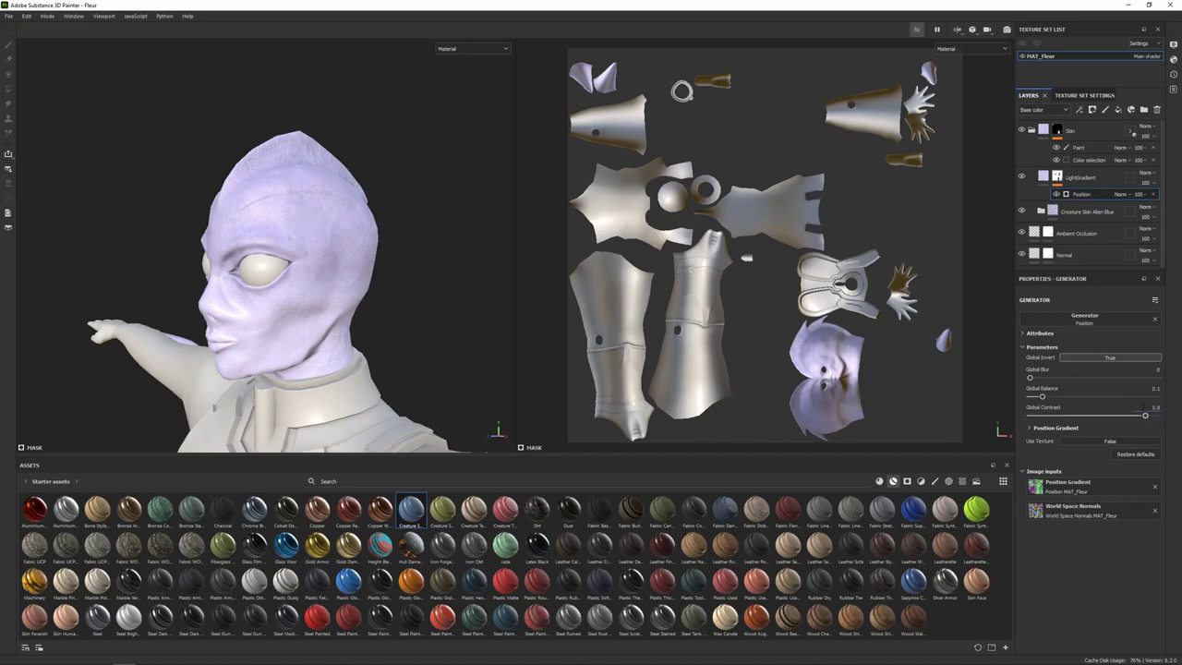
pyautogui.keyDown('alt'); pyautogui.moveTo(319, 340); pyautogui.dragTo(356, 301); pyautogui.keyUp('alt')
pyautogui.scroll(1, 286, 327)
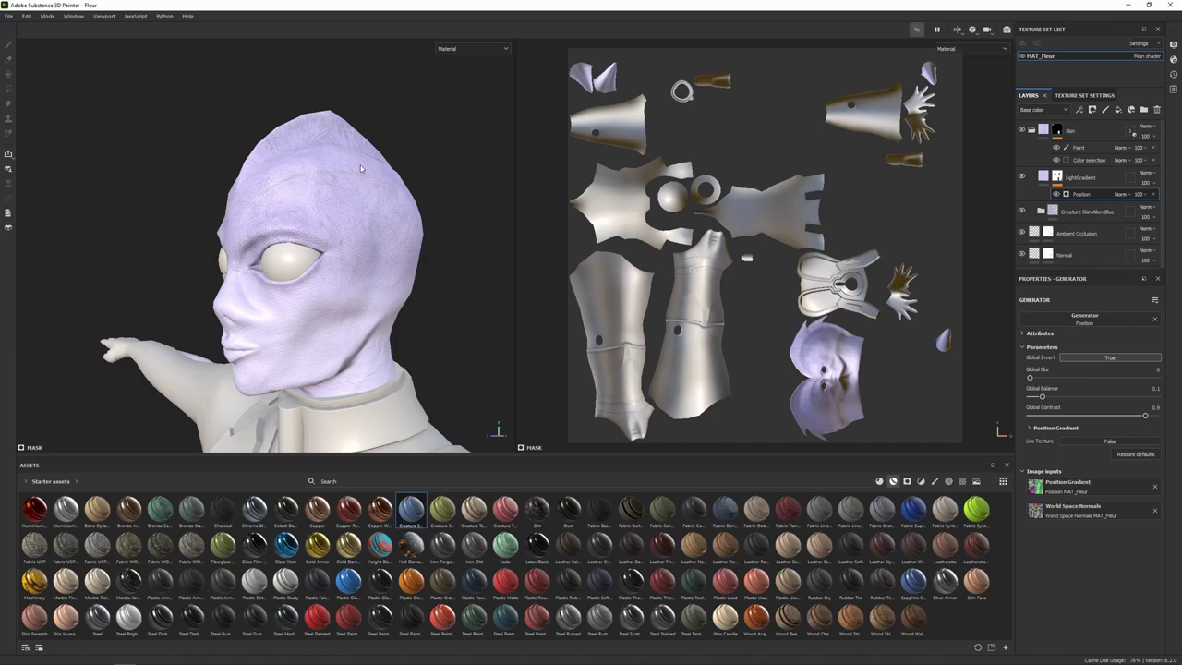
pyautogui.click(1153, 187)
pyautogui.moveTo(1176, 199); pyautogui.dragTo(1154, 199)
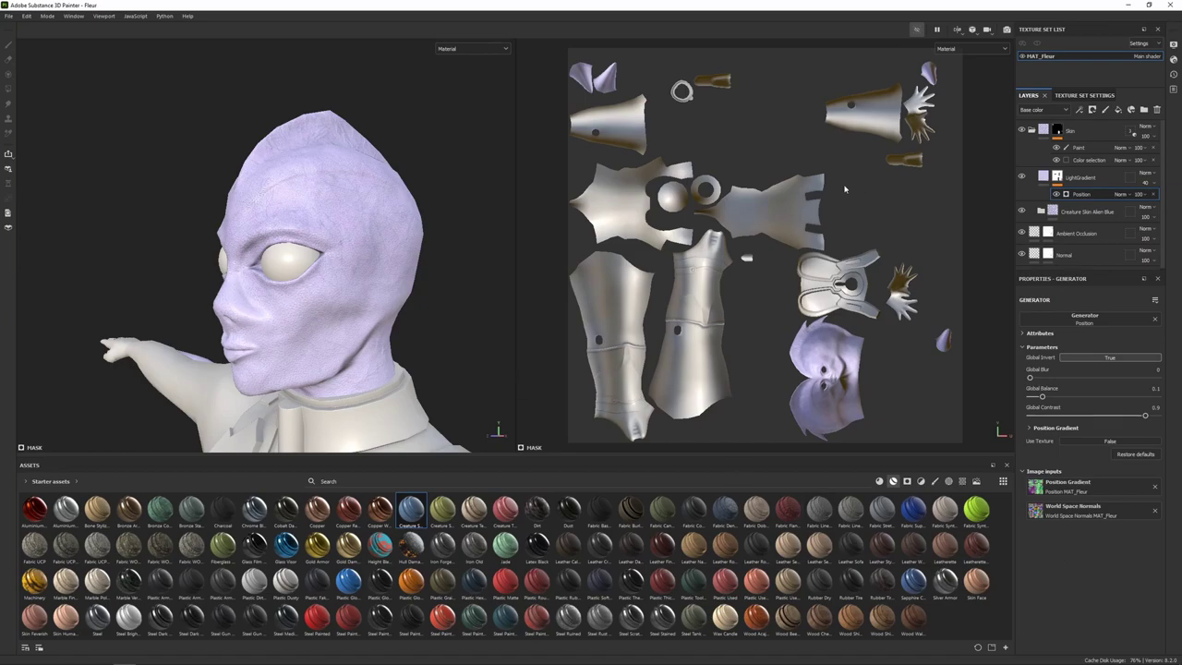
# Add a paint effect above the Position generator in the LightGradient layer's mask.
pyautogui.rightClick(1106, 176)
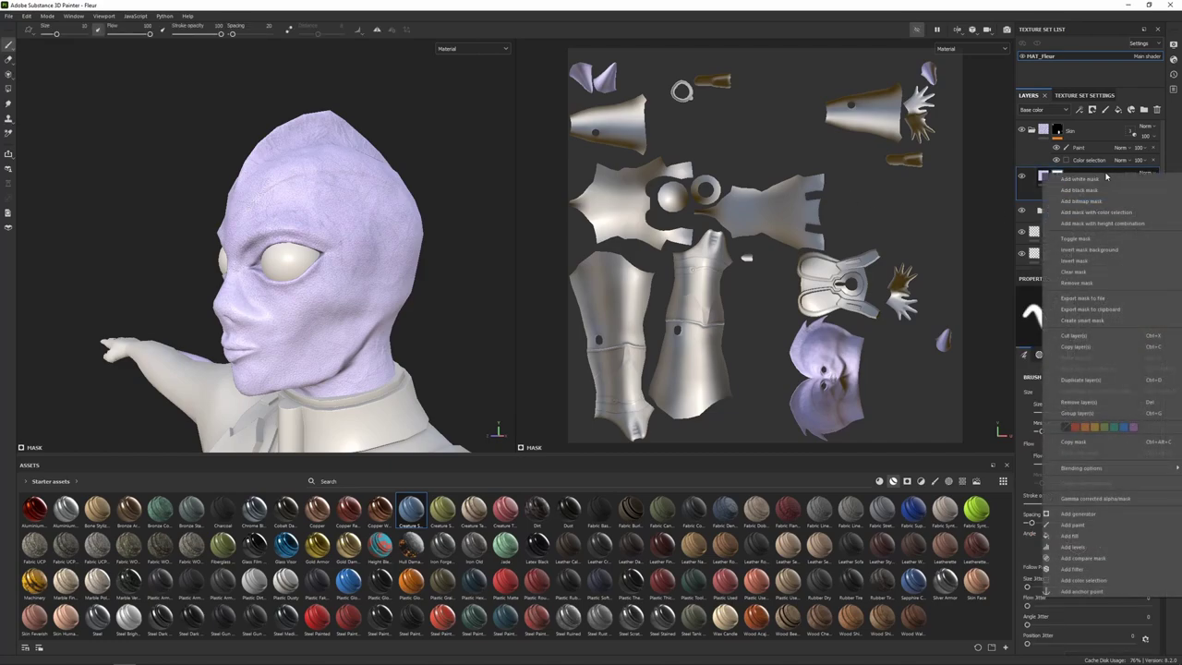
pyautogui.click(1073, 524)
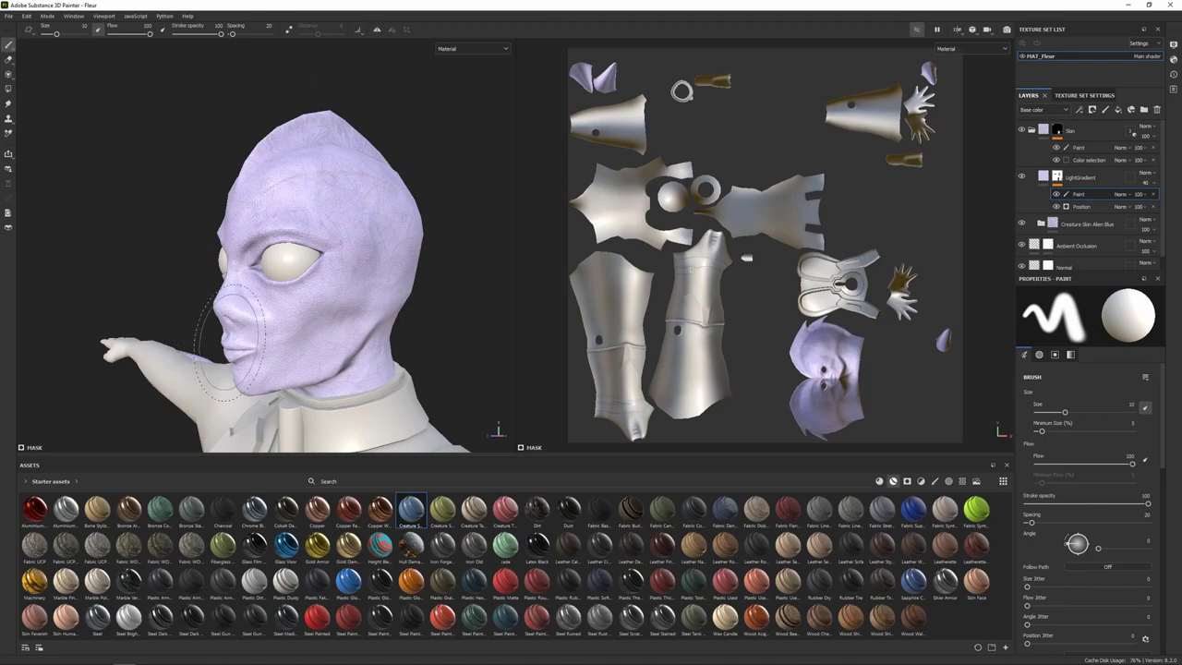
pyautogui.scroll(3, 242, 289)
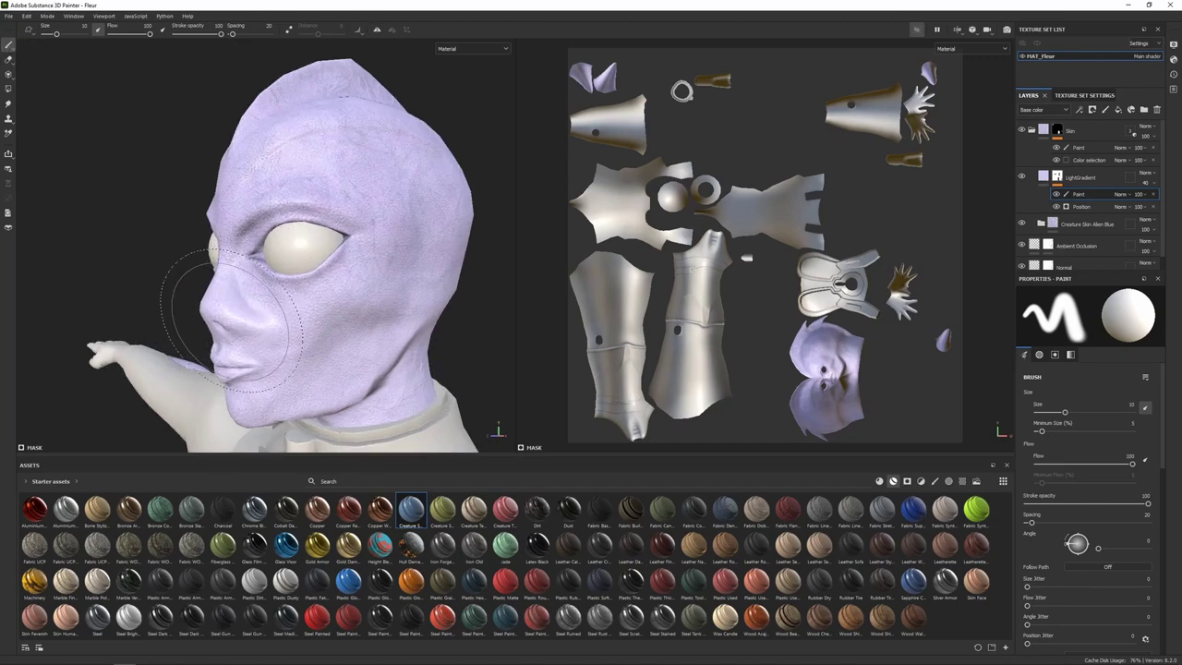
# Switch the mask brush to black and reduce its size to 3.63 for touching up the face.
pyautogui.keyDown('alt'); pyautogui.moveTo(209, 298); pyautogui.dragTo(295, 281); pyautogui.keyUp('alt')
pyautogui.keyDown('alt'); pyautogui.moveTo(295, 280); pyautogui.dragTo(309, 276, button='middle'); pyautogui.keyUp('alt')
pyautogui.moveTo(310, 275)
pyautogui.keyDown('ctrl'); pyautogui.mouseDown(button='right')
pyautogui.moveTo(283, 274)
pyautogui.moveTo(297, 272)
pyautogui.mouseUp(button='right'); pyautogui.keyUp('ctrl')
pyautogui.keyDown('alt'); pyautogui.moveTo(336, 265); pyautogui.dragTo(270, 274); pyautogui.keyUp('alt')
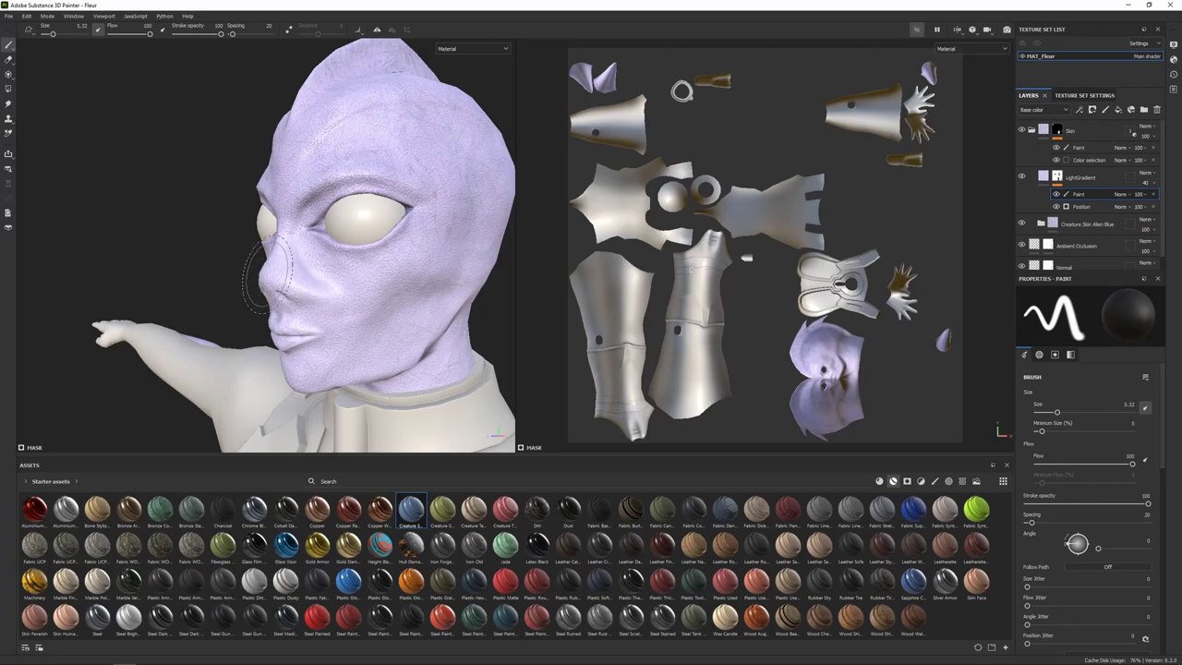
pyautogui.keyDown('alt'); pyautogui.moveTo(304, 275); pyautogui.dragTo(335, 264); pyautogui.keyUp('alt')
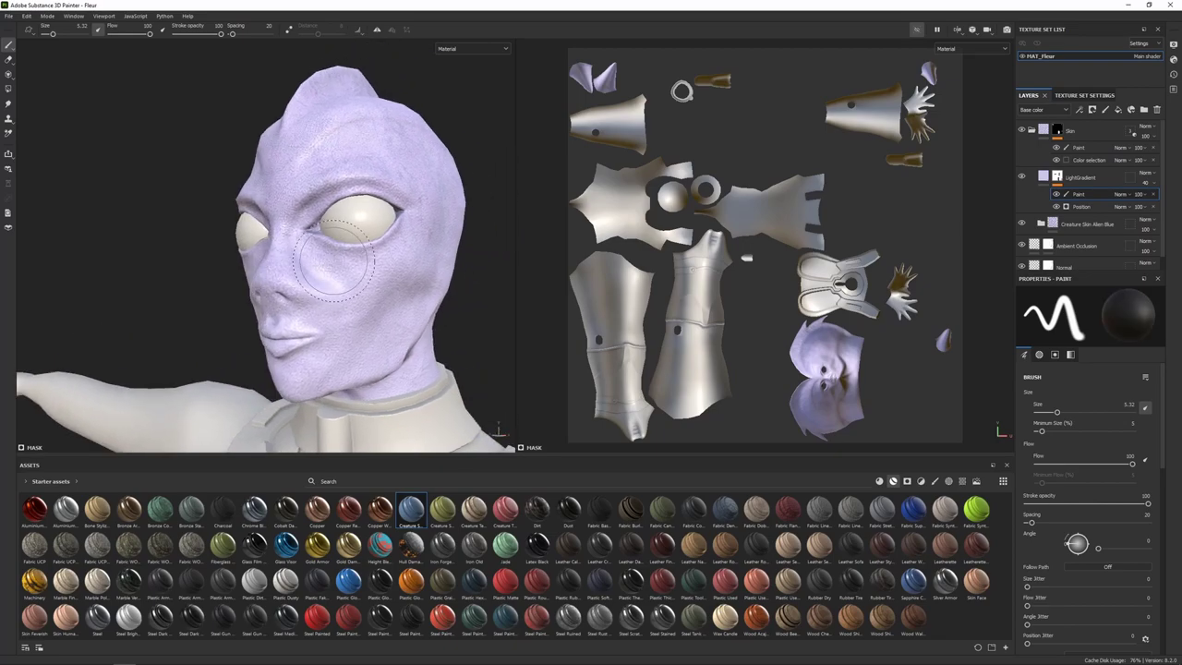
pyautogui.keyDown('ctrl'); pyautogui.moveTo(319, 268); pyautogui.dragTo(295, 266, button='right'); pyautogui.keyUp('ctrl')
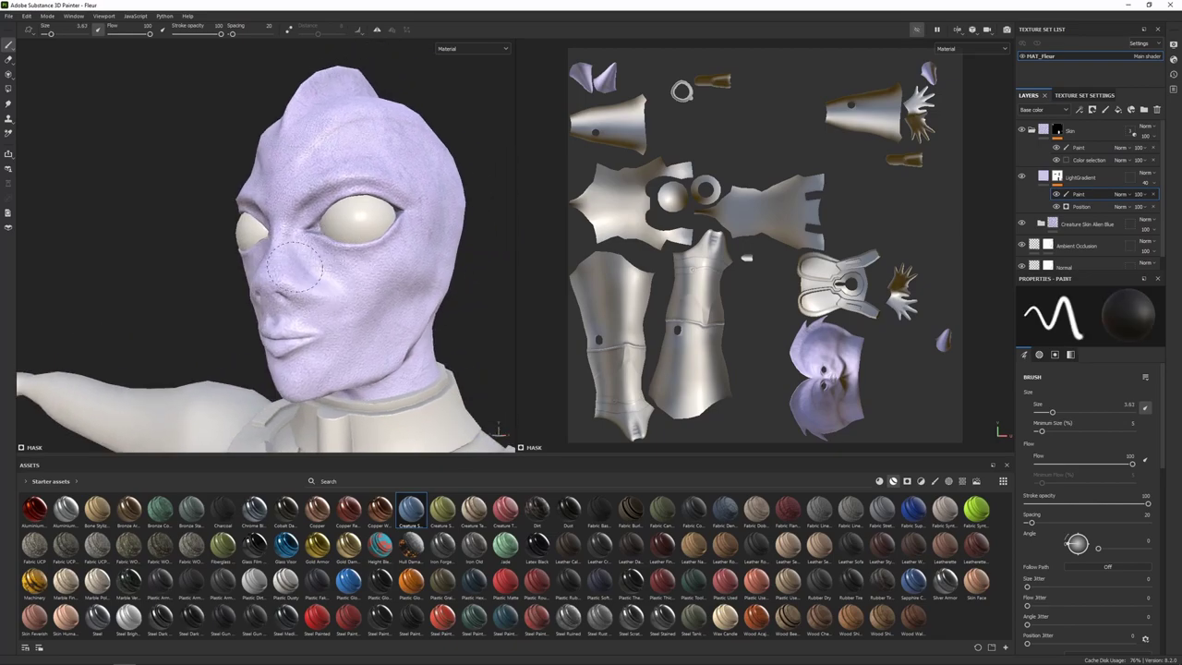
pyautogui.moveTo(295, 283)
pyautogui.keyDown('alt'); pyautogui.mouseDown()
pyautogui.moveTo(331, 297)
pyautogui.moveTo(309, 296)
pyautogui.mouseUp(); pyautogui.keyUp('alt')
pyautogui.moveTo(413, 291)
pyautogui.keyDown('alt'); pyautogui.mouseDown()
pyautogui.moveTo(325, 292)
pyautogui.moveTo(351, 319)
pyautogui.mouseUp(); pyautogui.keyUp('alt')
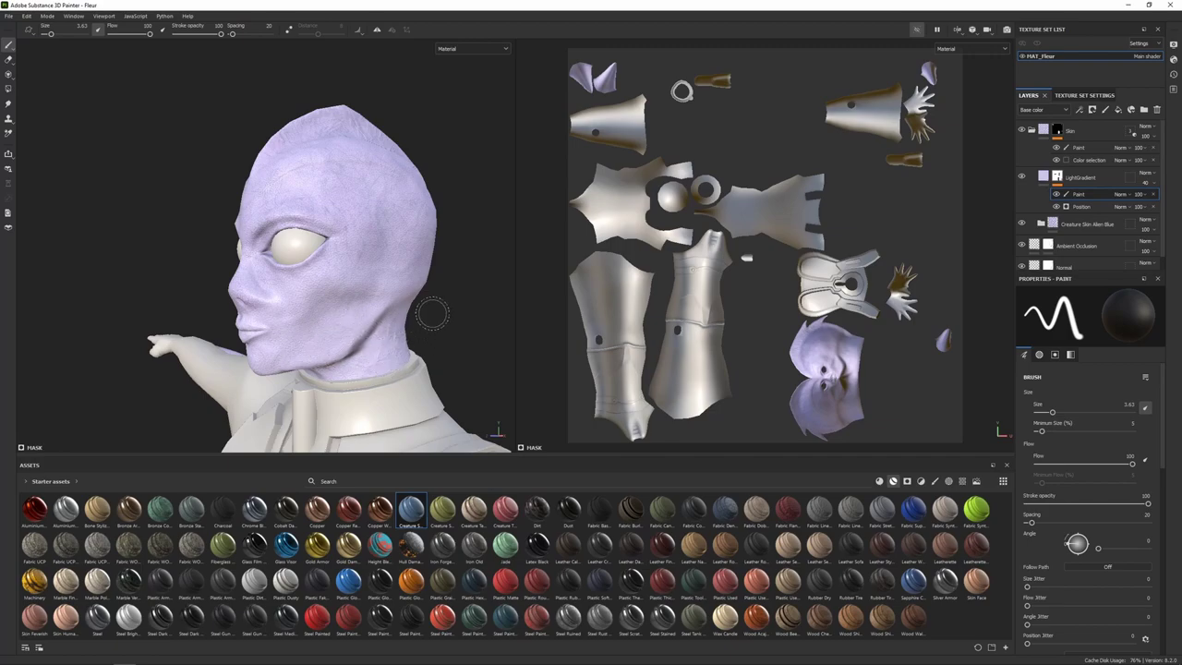
# Add a fill layer named DarkGradient directly above the LightGradient layer.
pyautogui.click(1101, 173)
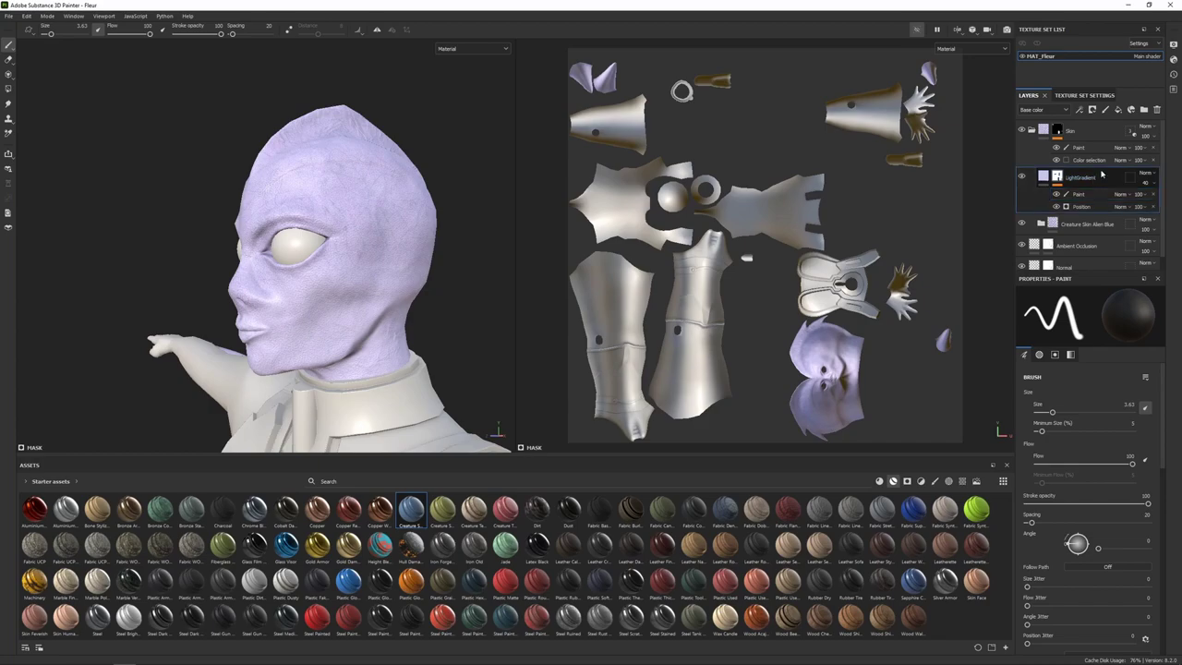
pyautogui.click(1117, 110)
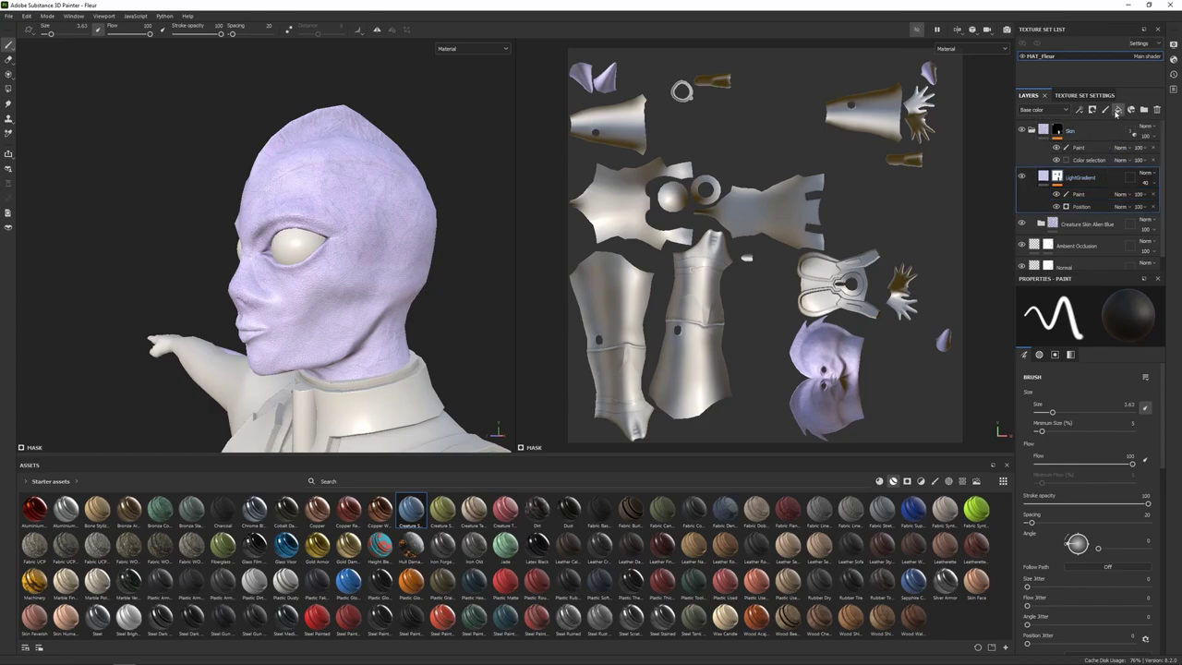
pyautogui.doubleClick(1071, 178)
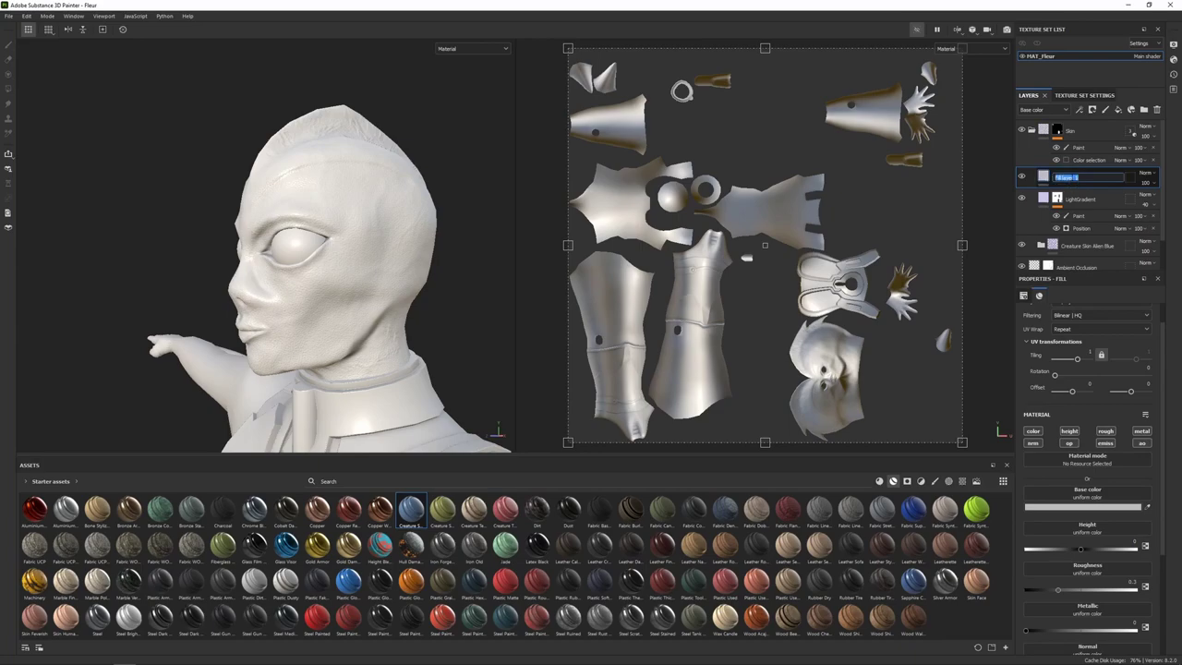
pyautogui.write('DarkGradient')
pyautogui.press('Return')
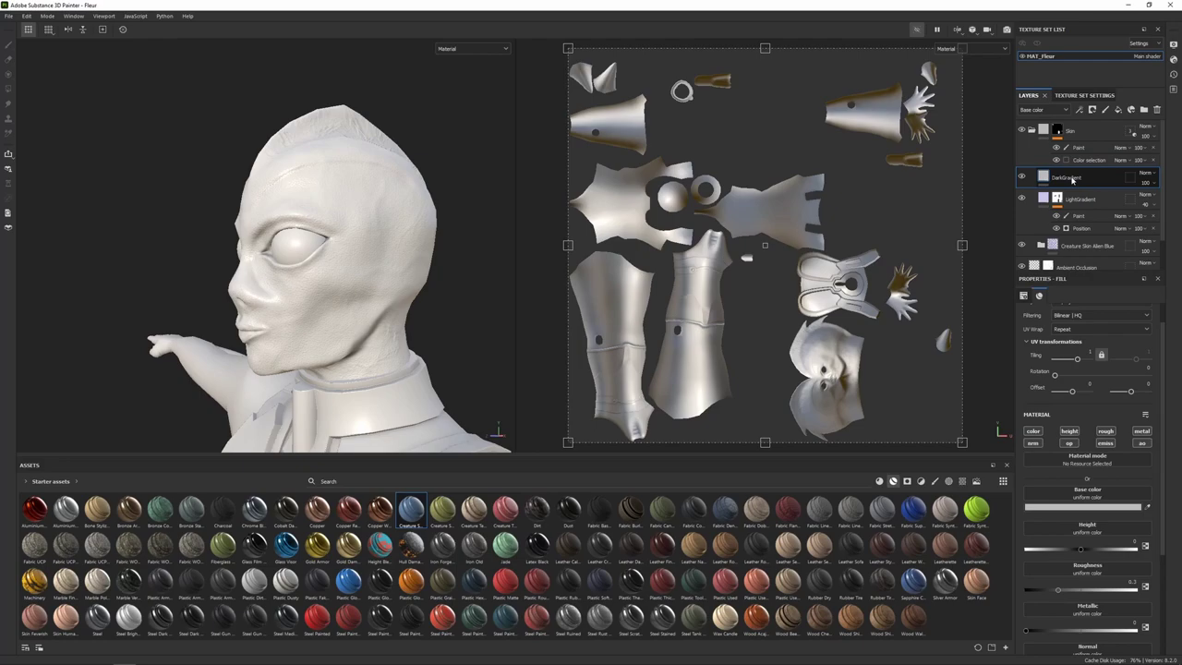
# Limit the DarkGradient layer to the color channel and set its base color to a49fbe.
pyautogui.click(1072, 180)
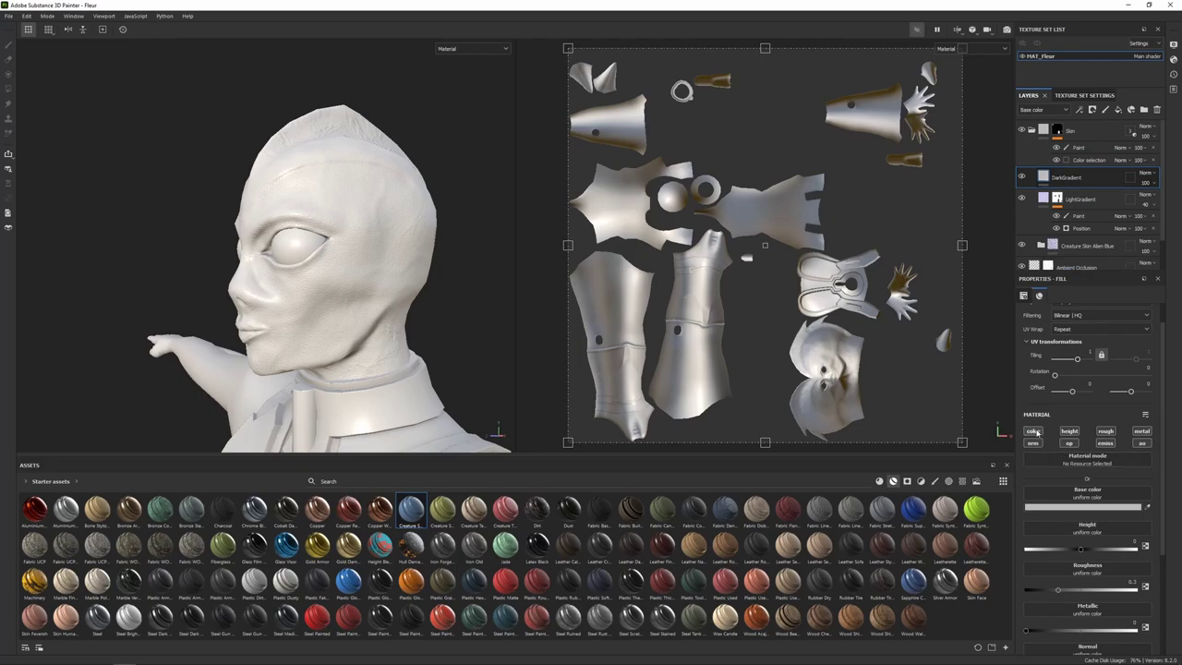
pyautogui.click(1033, 431)
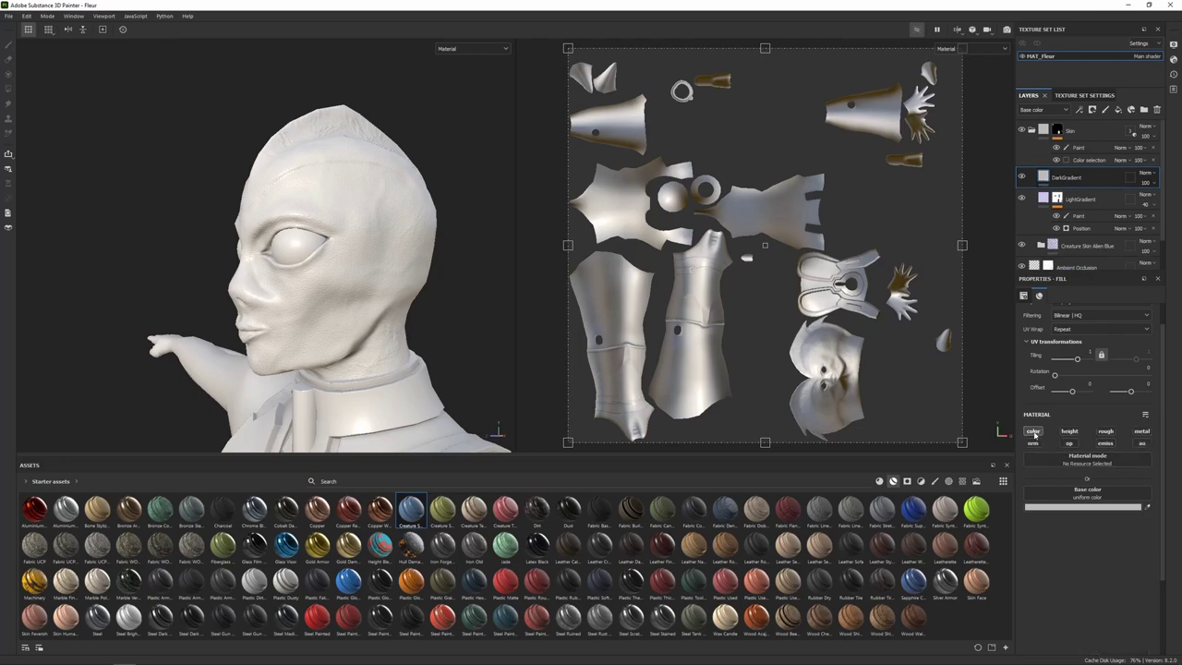
pyautogui.click(1054, 507)
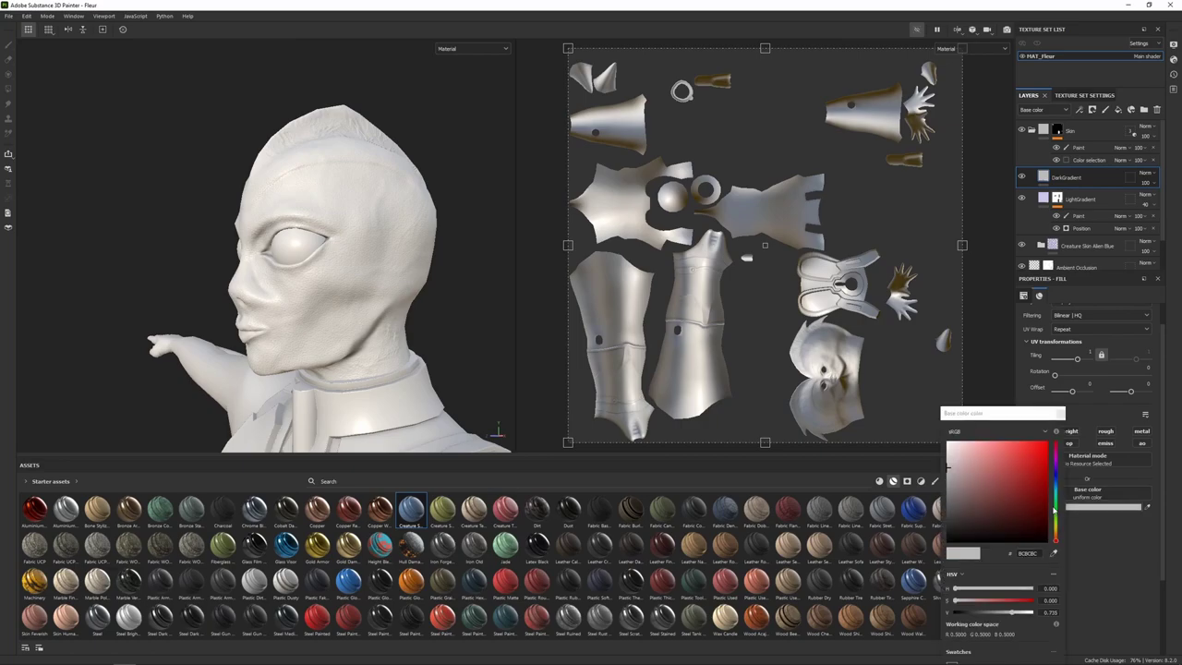
pyautogui.doubleClick(1038, 556)
pyautogui.write('a49fbe')
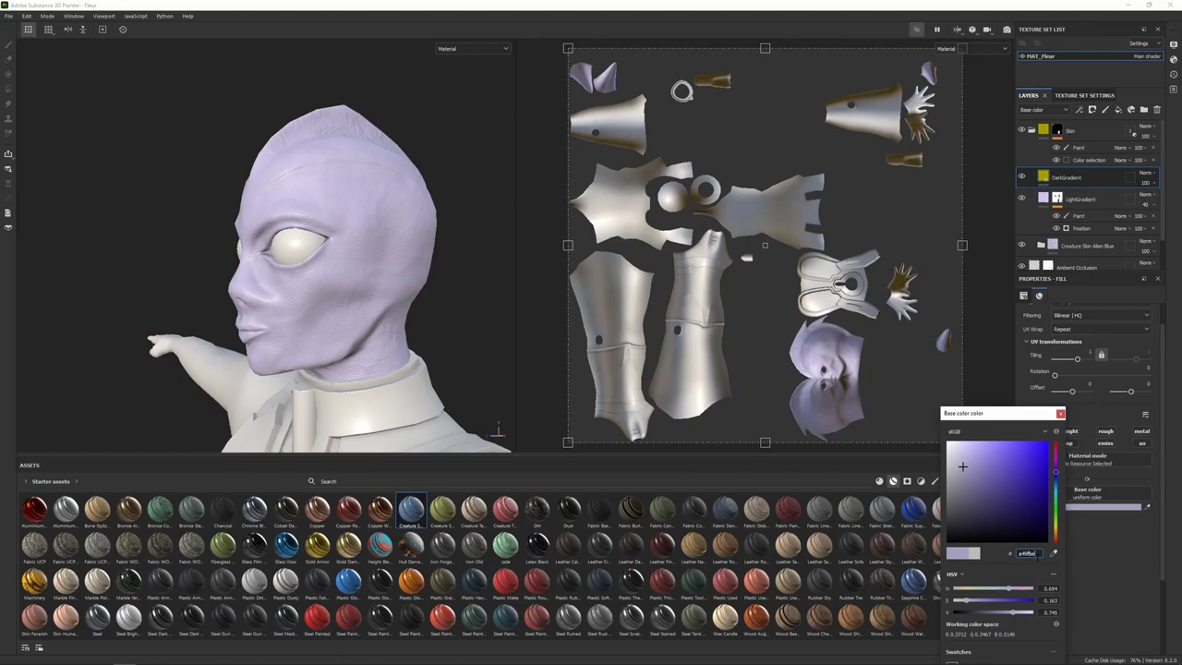
pyautogui.click(1060, 413)
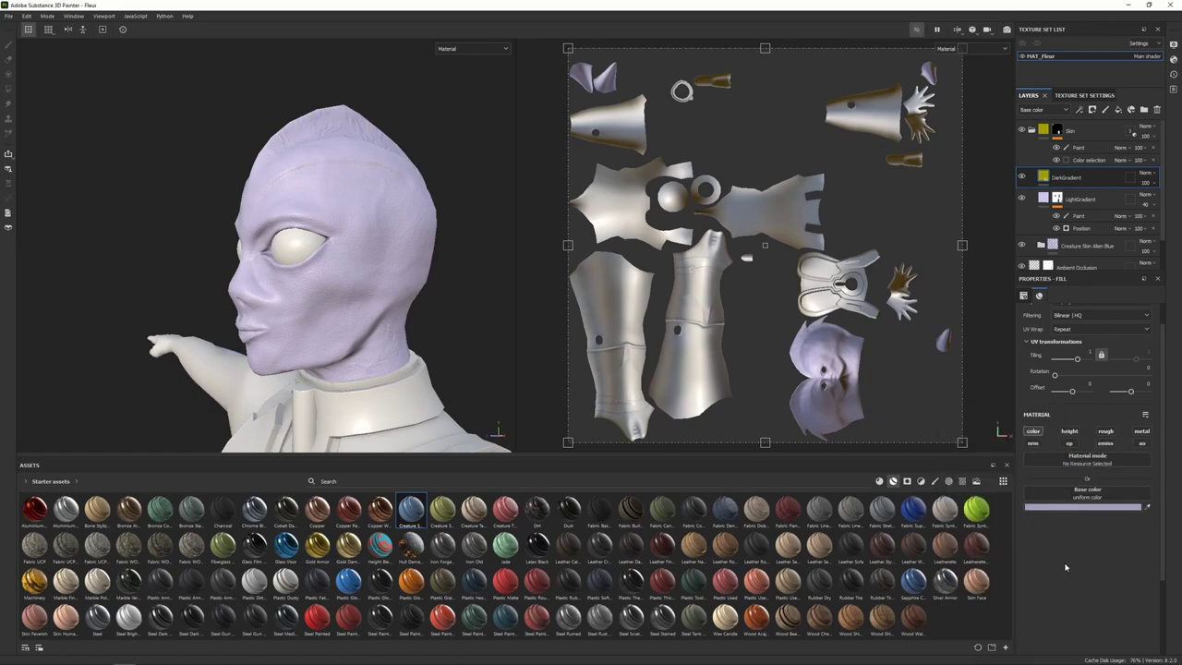
# Set the DarkGradient layer's blend mode to Multiply and its opacity to 65.
pyautogui.click(1145, 173)
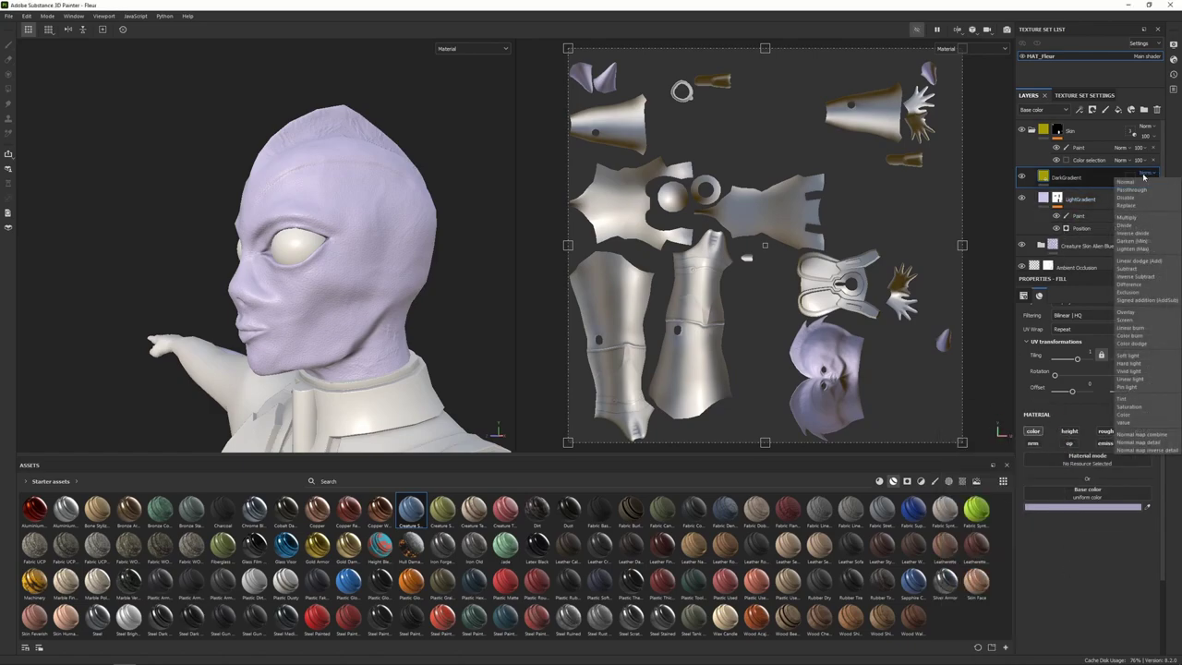
pyautogui.click(1128, 217)
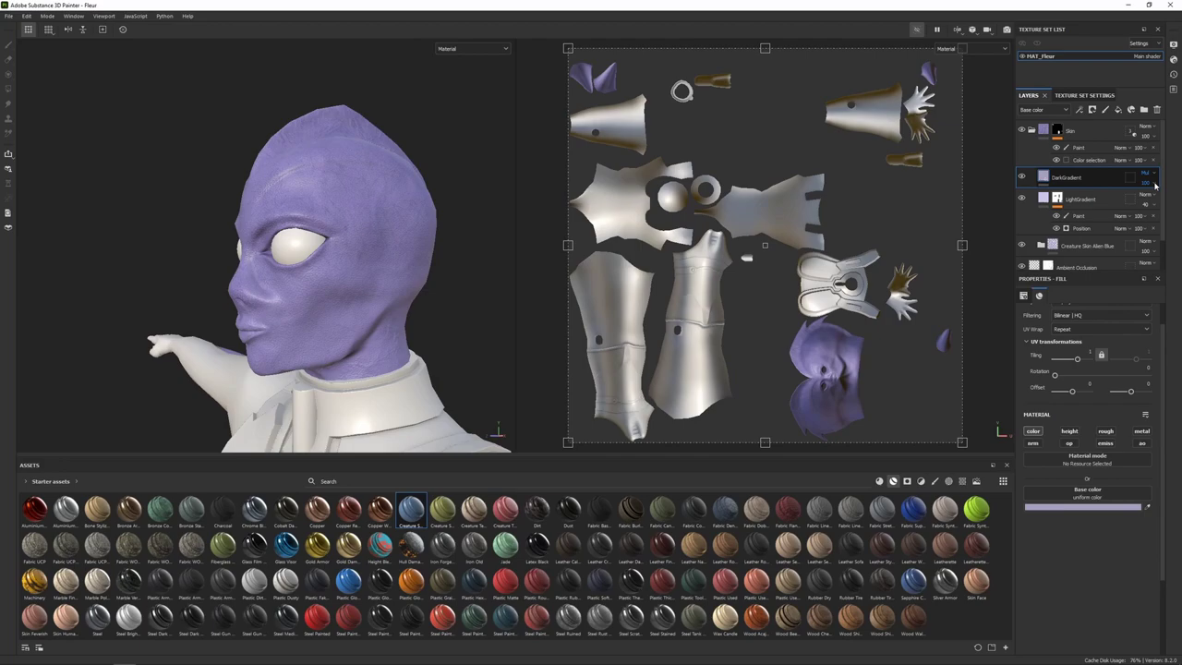
pyautogui.click(1154, 184)
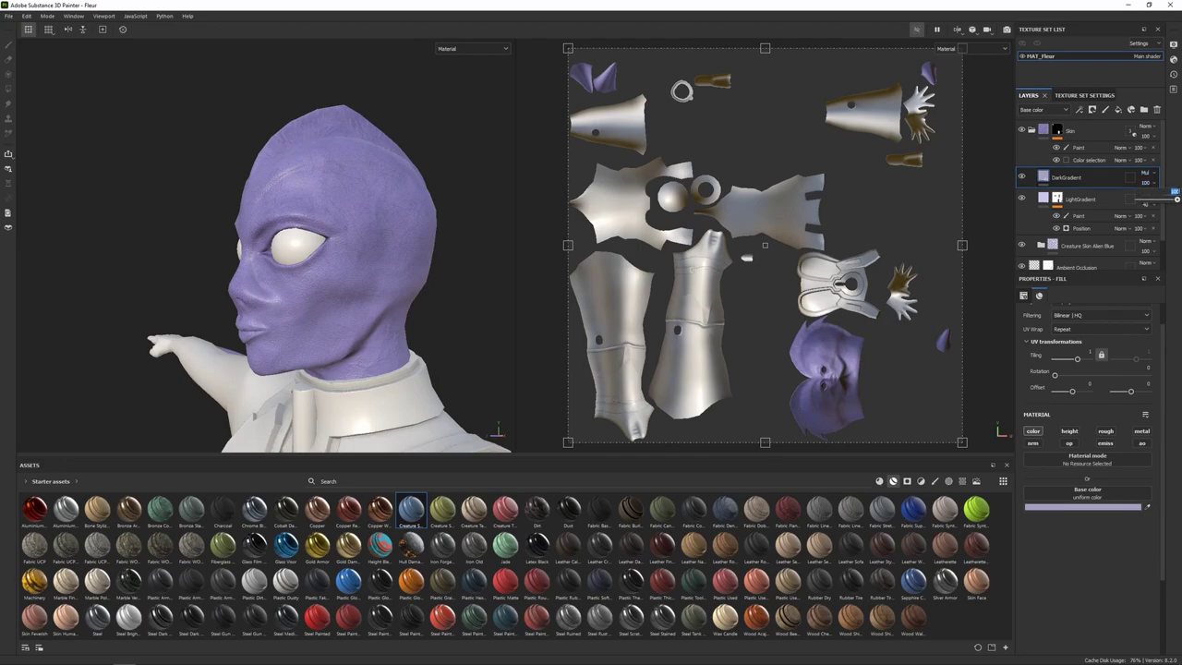
pyautogui.moveTo(1176, 198); pyautogui.dragTo(1169, 198)
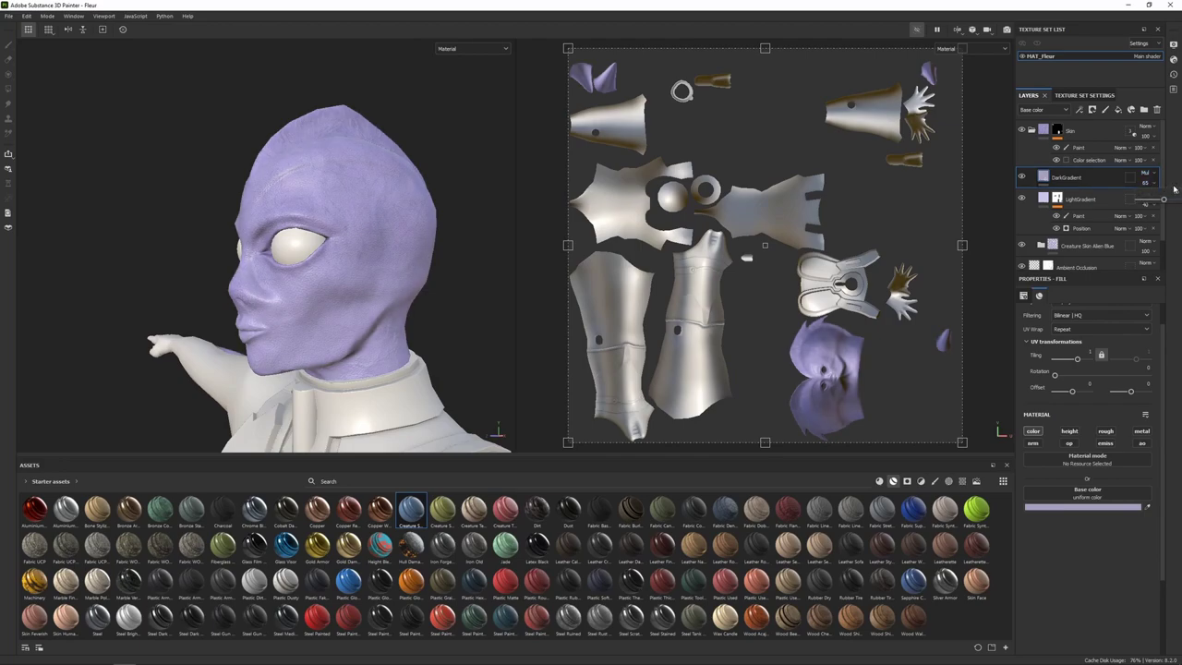
# Add a black mask to the DarkGradient layer and give the mask a Position generator.
pyautogui.rightClick(1100, 179)
pyautogui.click(1083, 192)
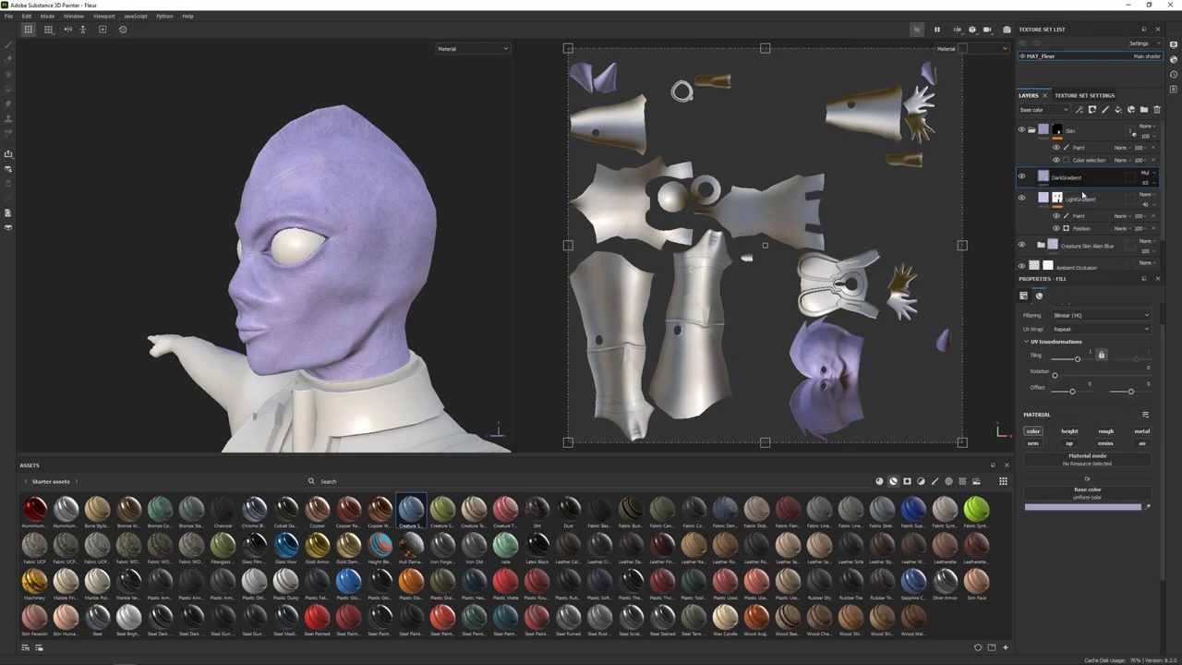
pyautogui.rightClick(1108, 178)
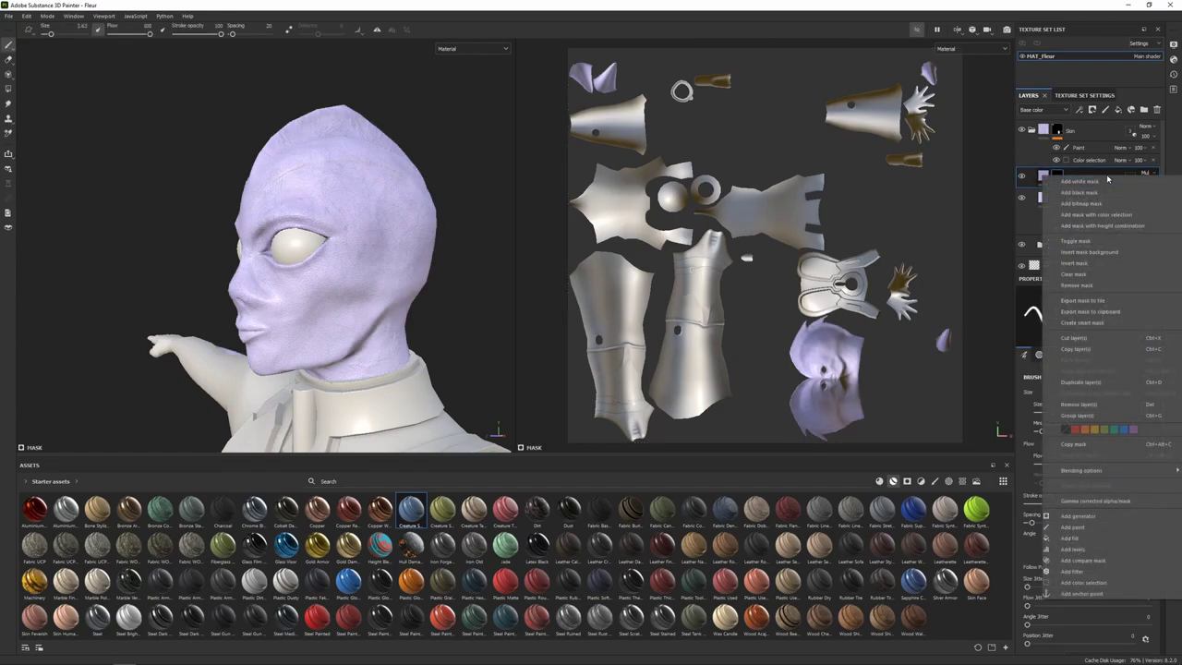
pyautogui.click(1097, 520)
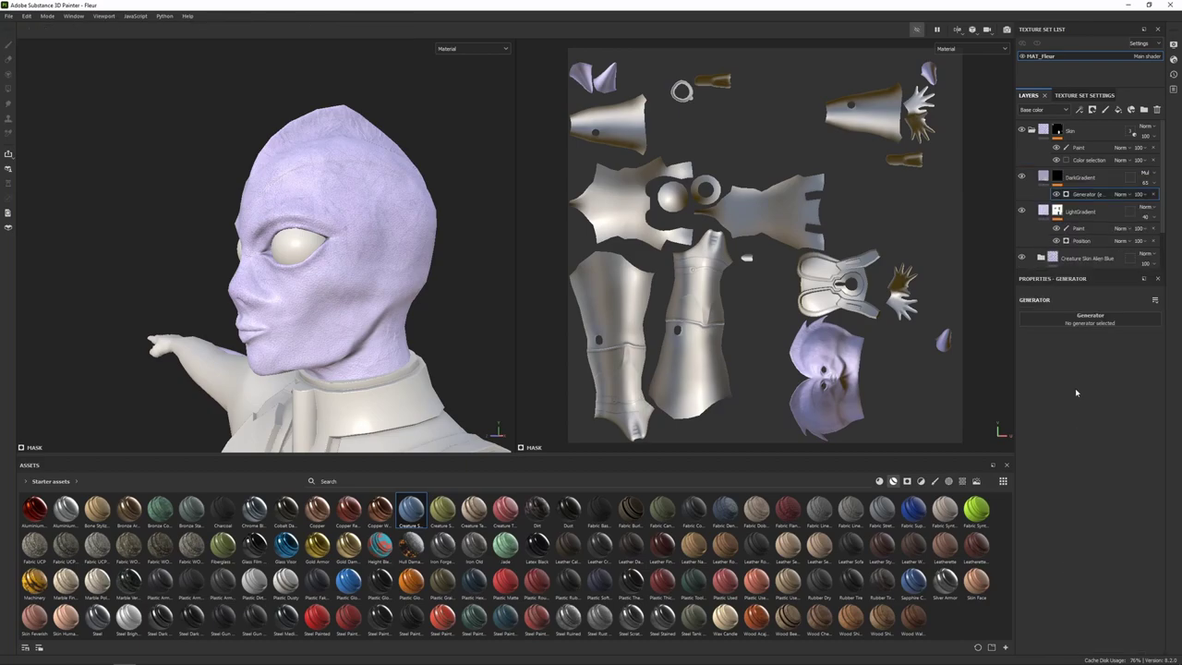
pyautogui.click(1076, 319)
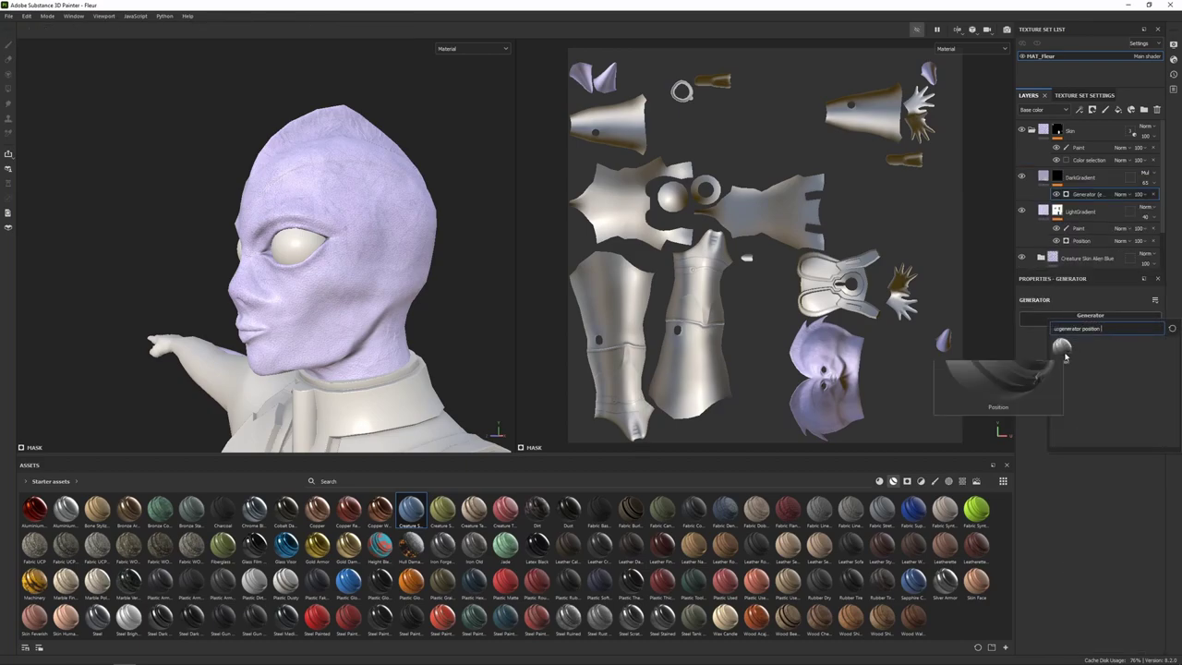
pyautogui.click(1062, 348)
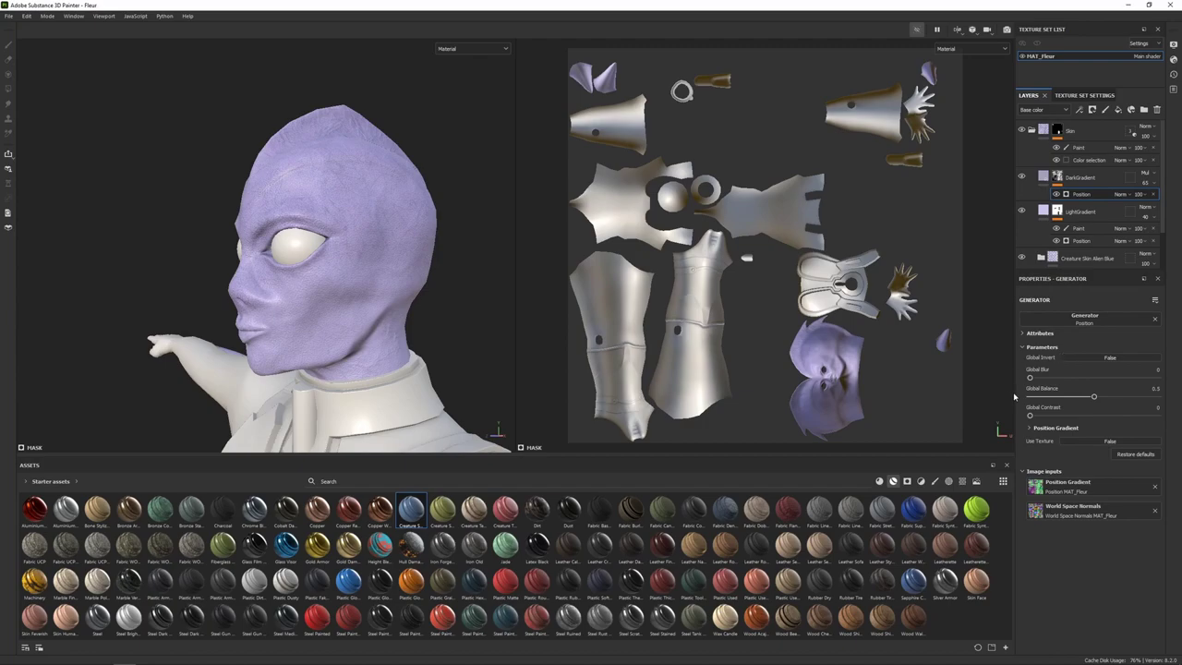
# Set the DarkGradient Position generator's Global Balance to 0.06 and its Global Contrast to 0.68.
pyautogui.click(1156, 389)
pyautogui.write('0.6')
pyautogui.write('0.06')
pyautogui.press('Return')
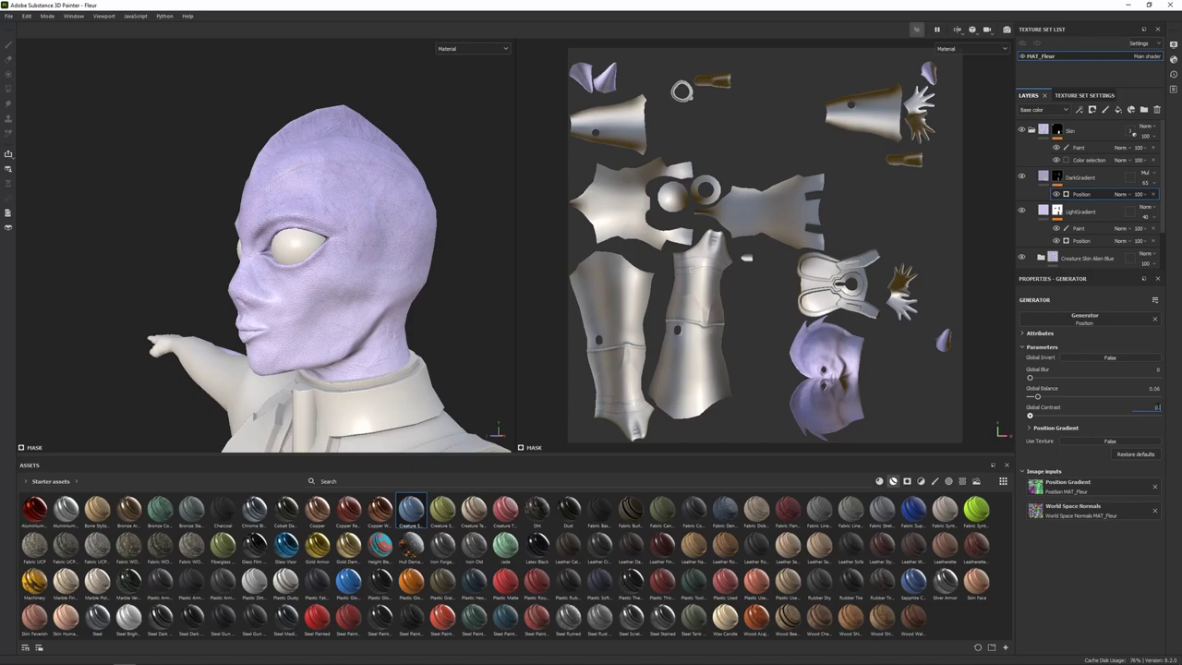
pyautogui.write('0.64')
pyautogui.press('Return')
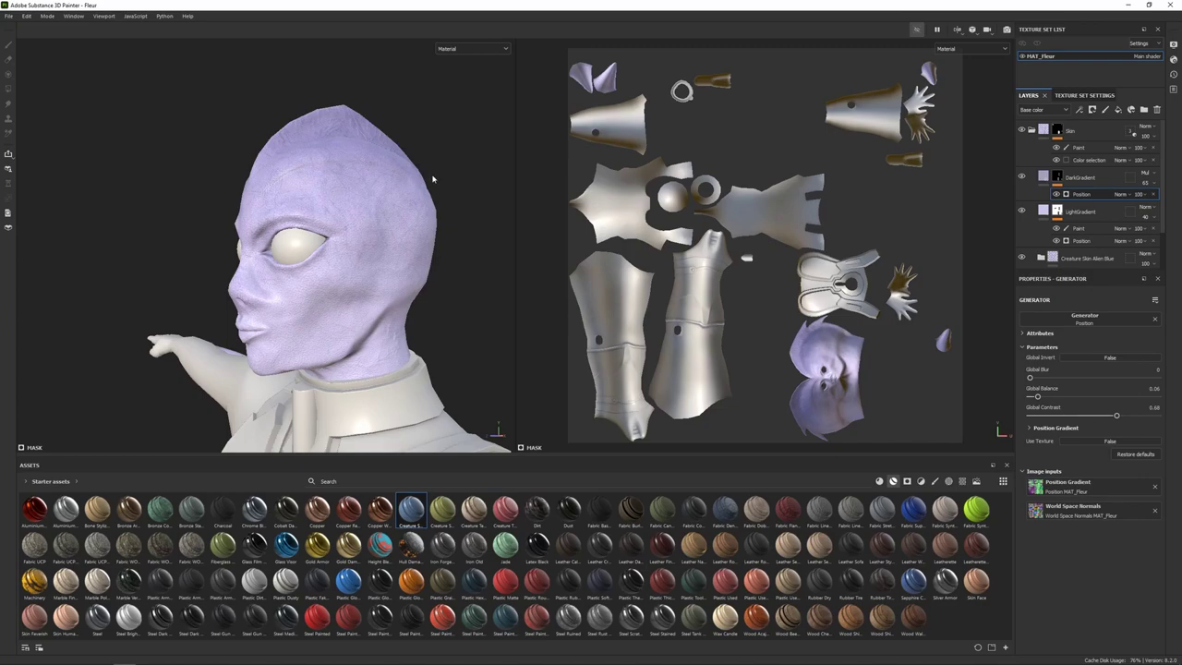
# Add a fill layer named Edges directly above the DarkGradient layer.
pyautogui.click(1107, 181)
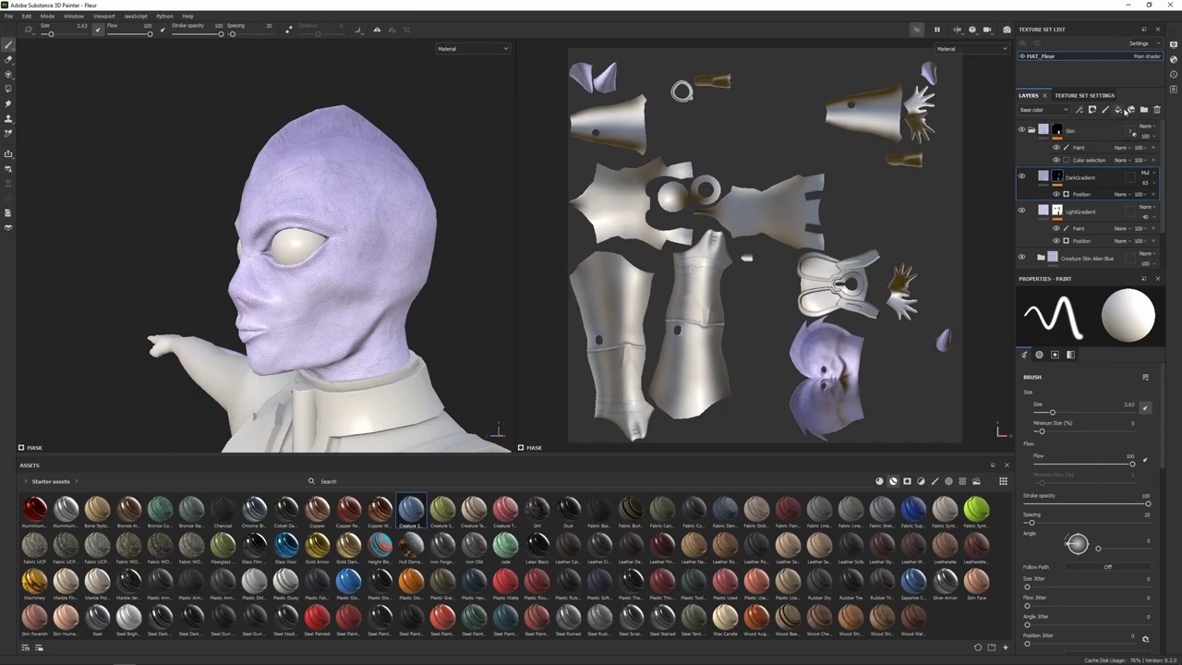
pyautogui.click(1120, 110)
pyautogui.doubleClick(1064, 177)
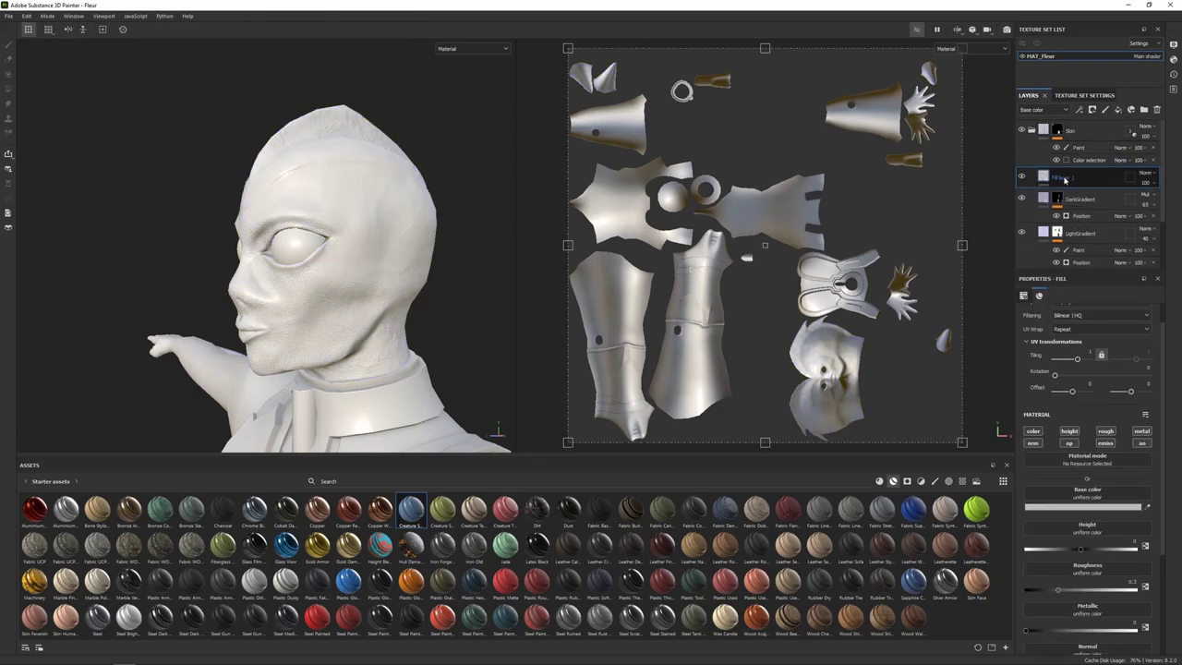
pyautogui.doubleClick(1064, 179)
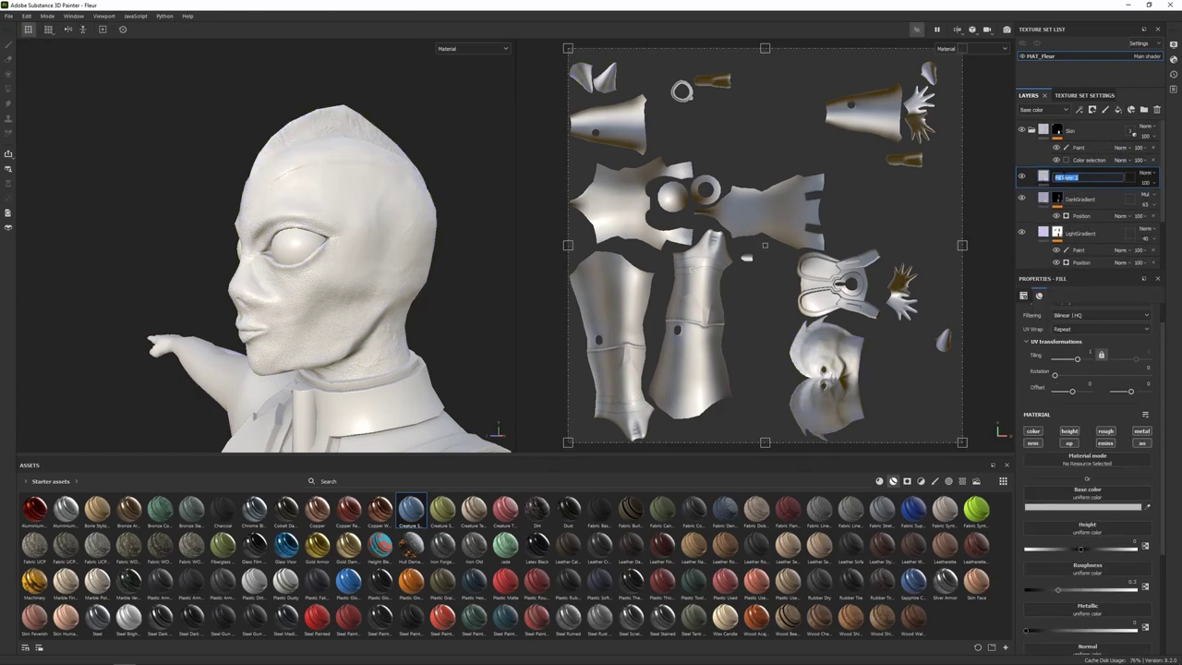
pyautogui.write('Edge')
pyautogui.press('Return')
pyautogui.write('s')
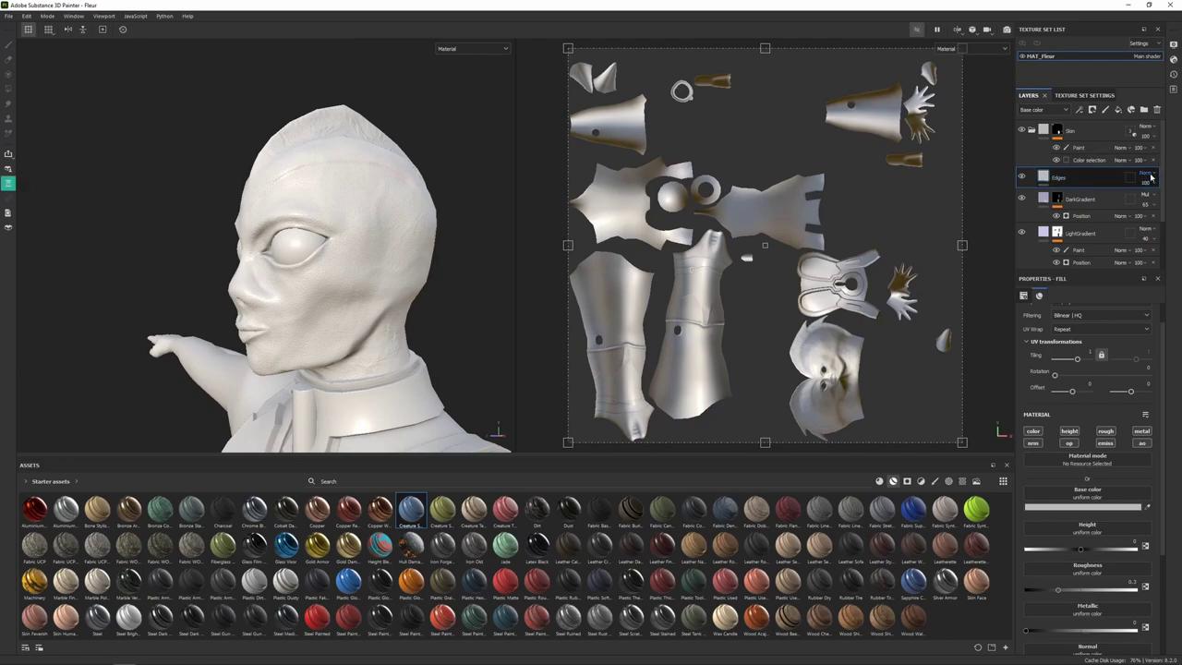
# Set the Edges layer's blend mode to Multiply and its opacity to 65.
pyautogui.click(1148, 174)
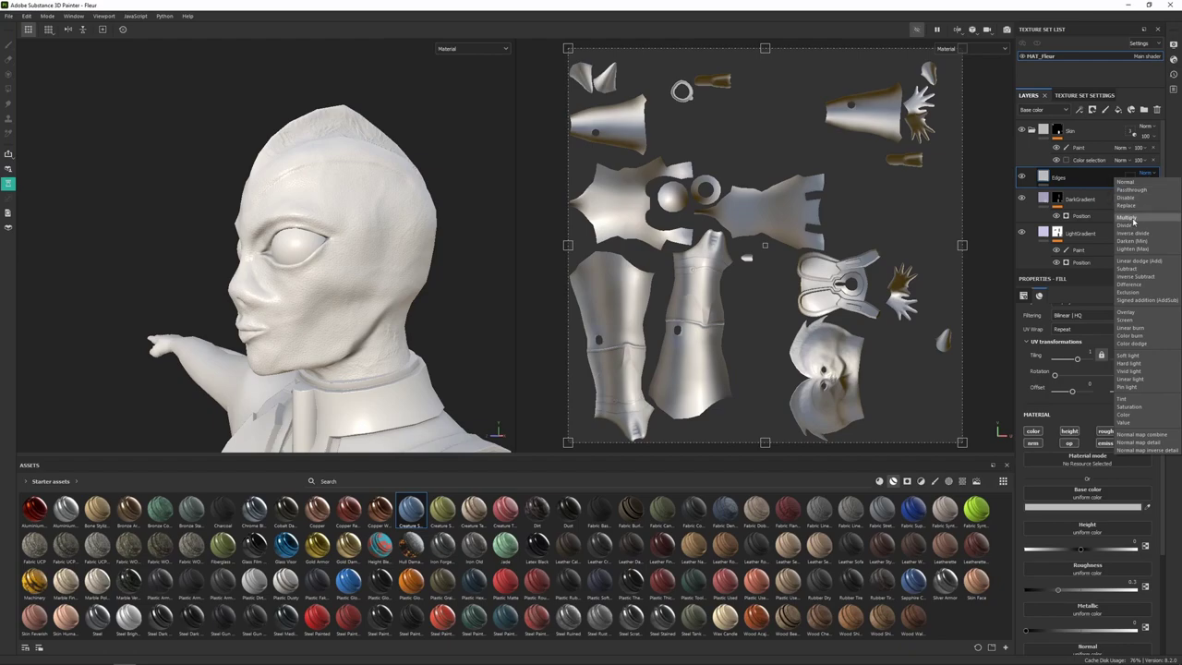
pyautogui.click(1132, 220)
pyautogui.click(1146, 182)
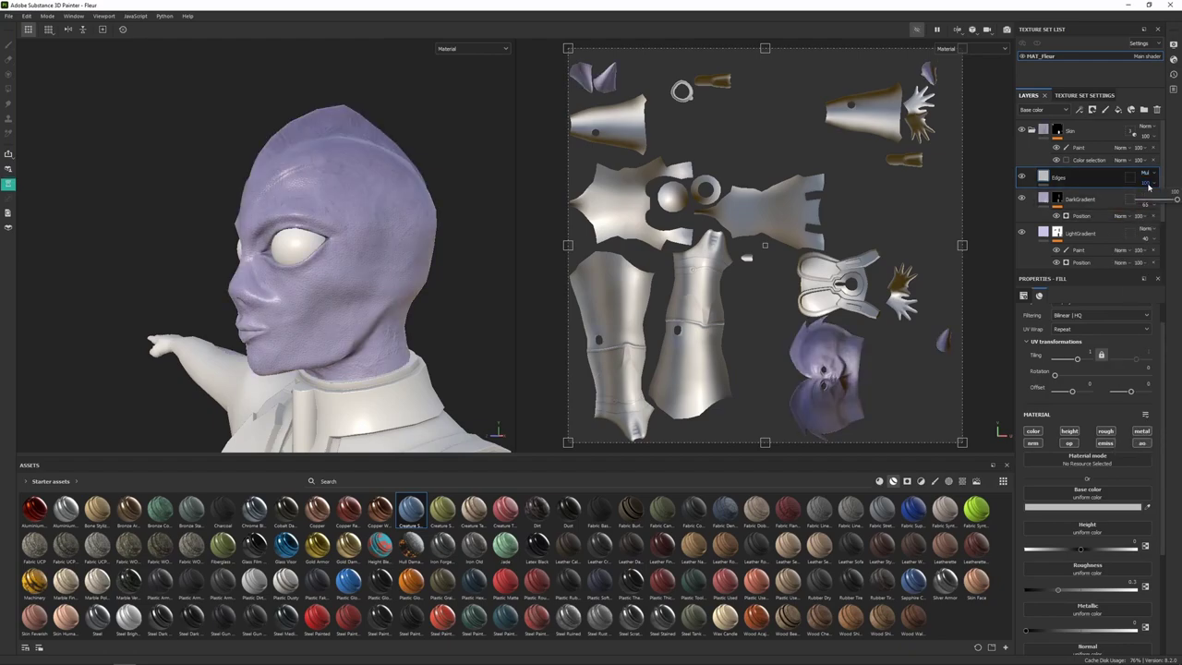
pyautogui.write('65')
pyautogui.press('Return')
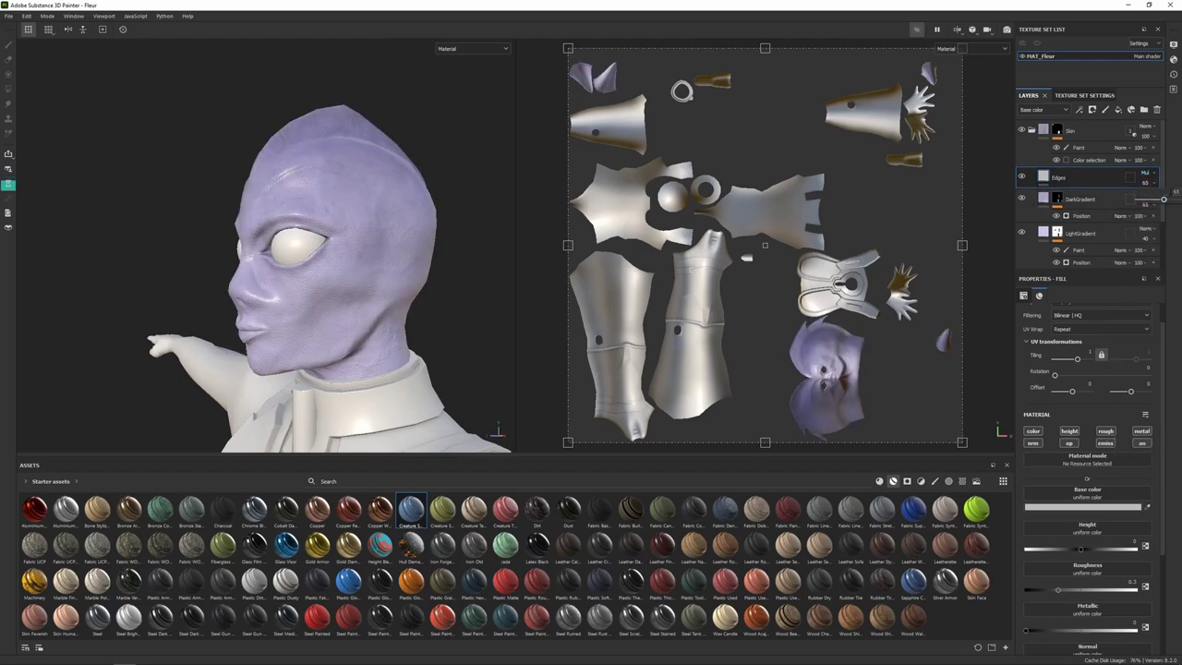
# Limit the Edges layer to the color channel and set its base color to hex ABB9C1.
pyautogui.click(1033, 432)
pyautogui.click(1078, 507)
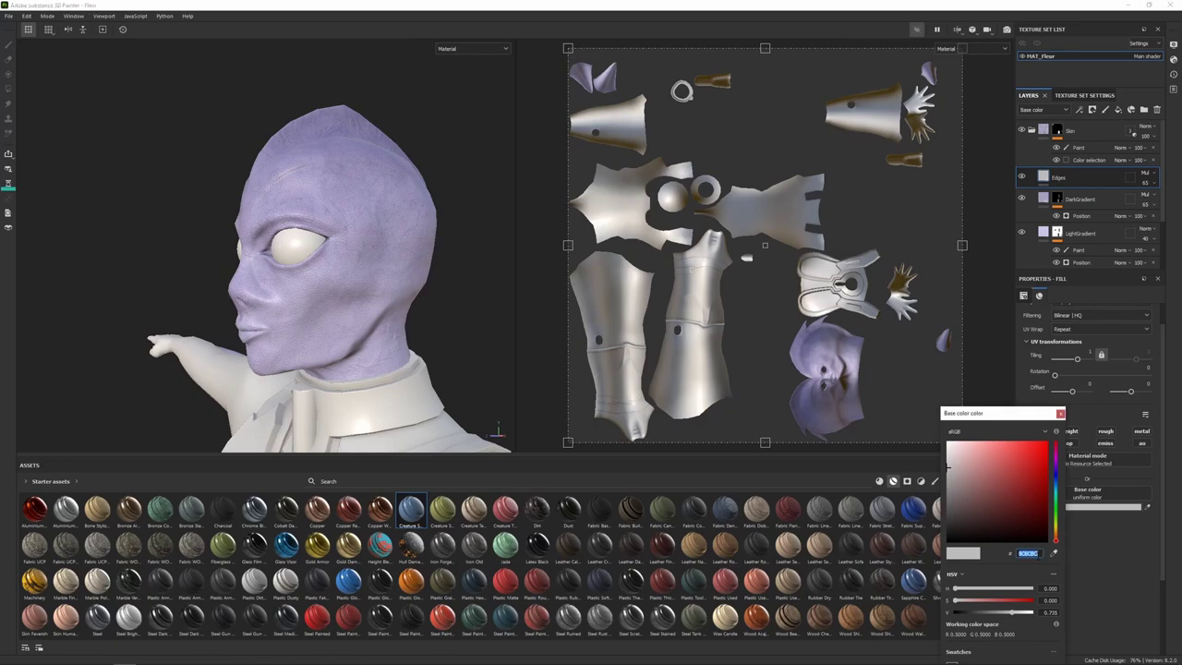
pyautogui.write('abb9c1')
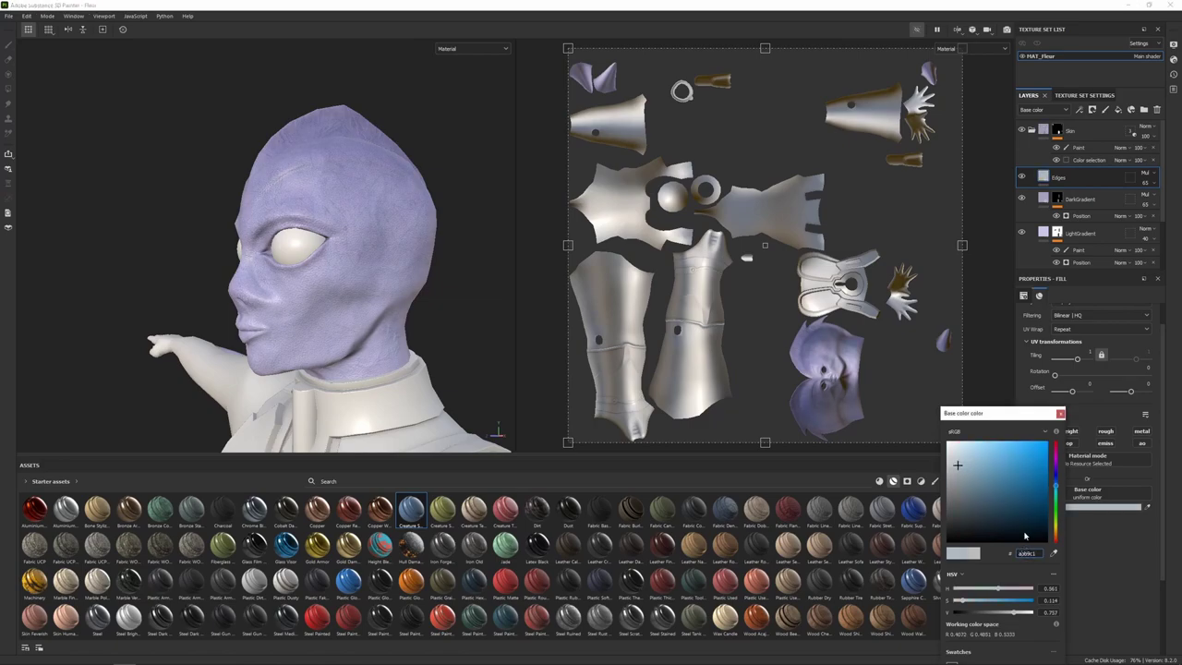
pyautogui.click(1060, 414)
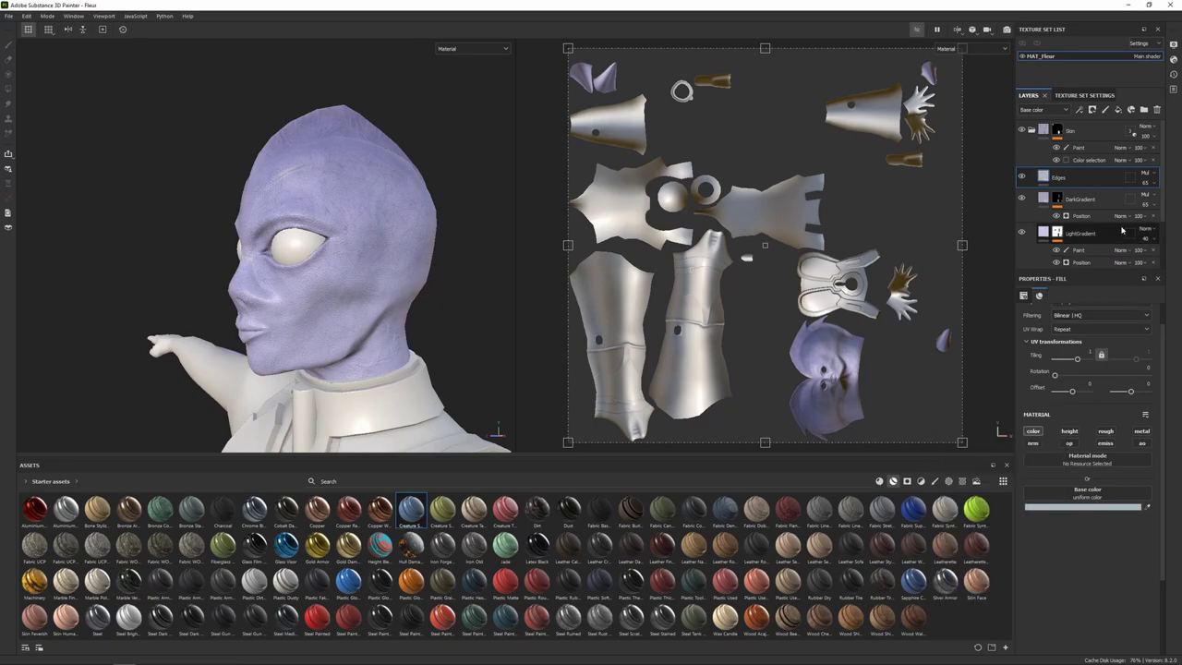
# Add a black mask with a Curvature generator to the Edges layer and set the generator's Global Invert to True.
pyautogui.rightClick(1044, 176)
pyautogui.click(1079, 194)
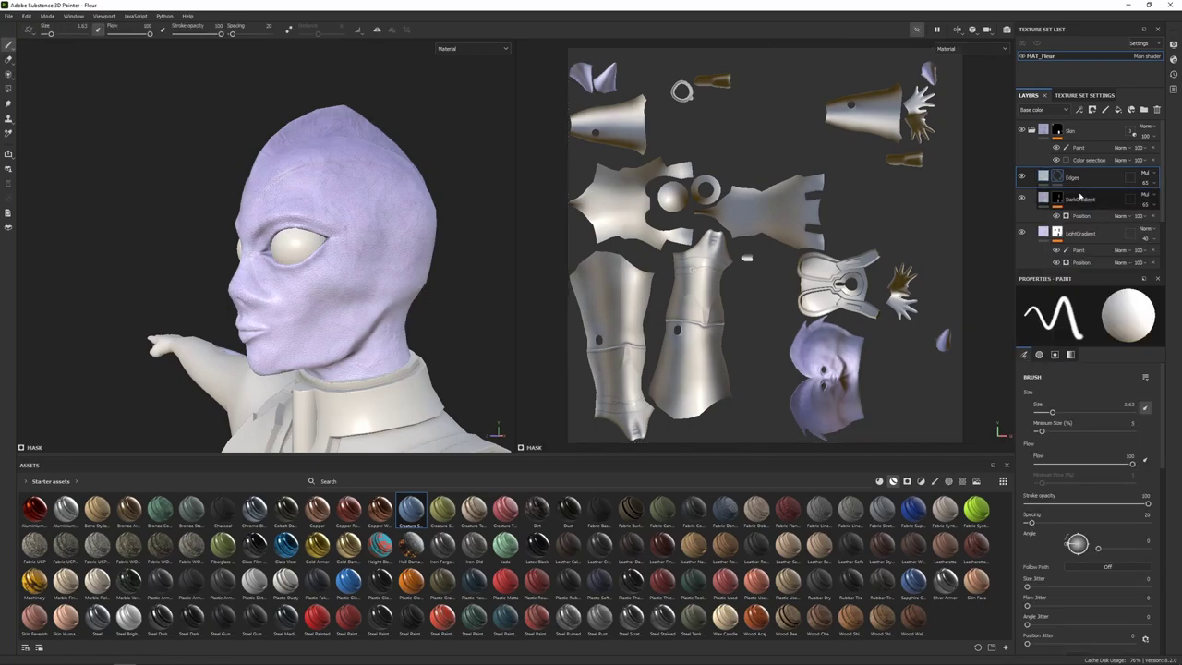
pyautogui.rightClick(1072, 177)
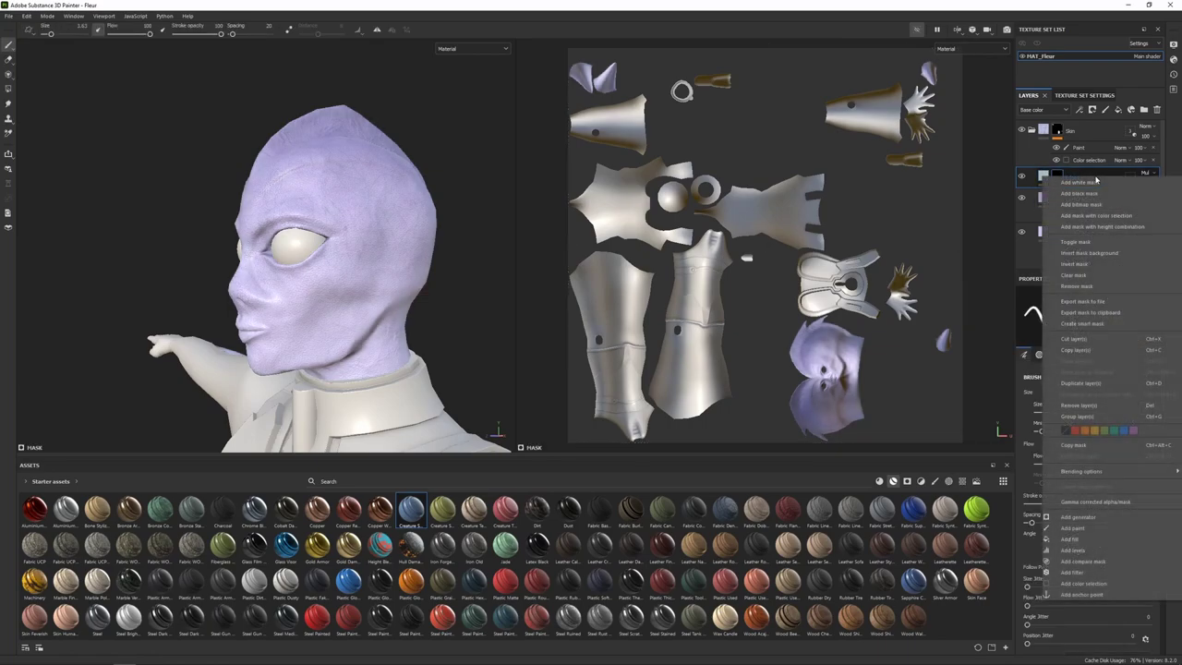
pyautogui.click(1080, 518)
pyautogui.click(1108, 323)
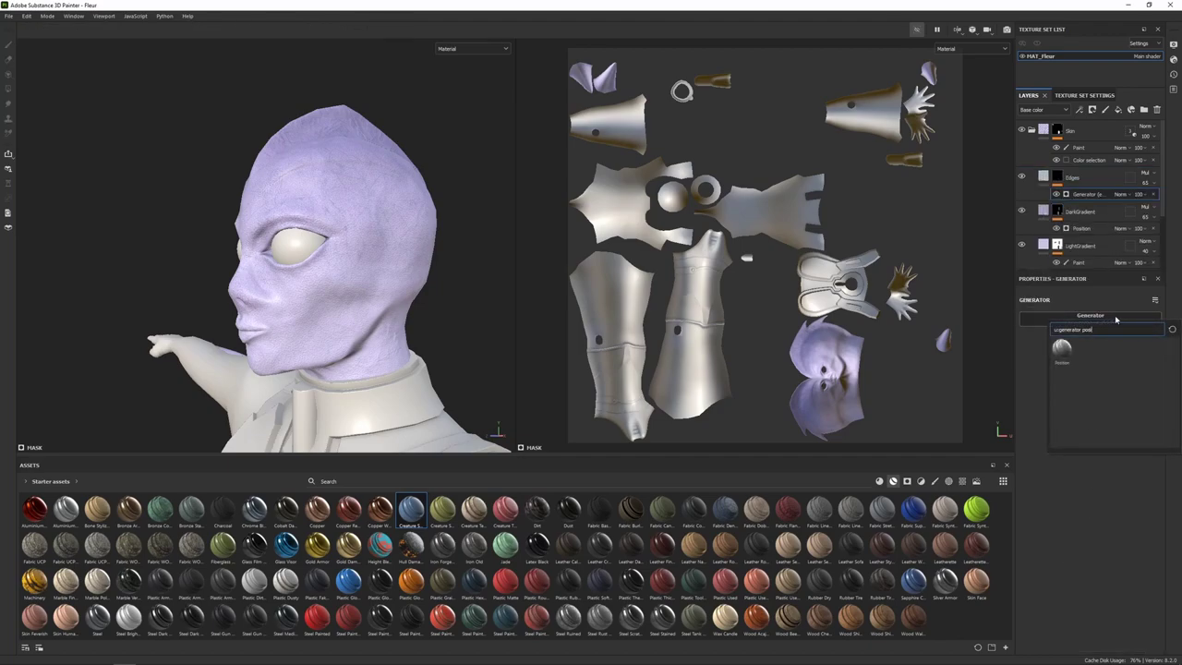
pyautogui.press('BackSpace')
pyautogui.press('BackSpace')
pyautogui.write('curvat')
pyautogui.click(1063, 356)
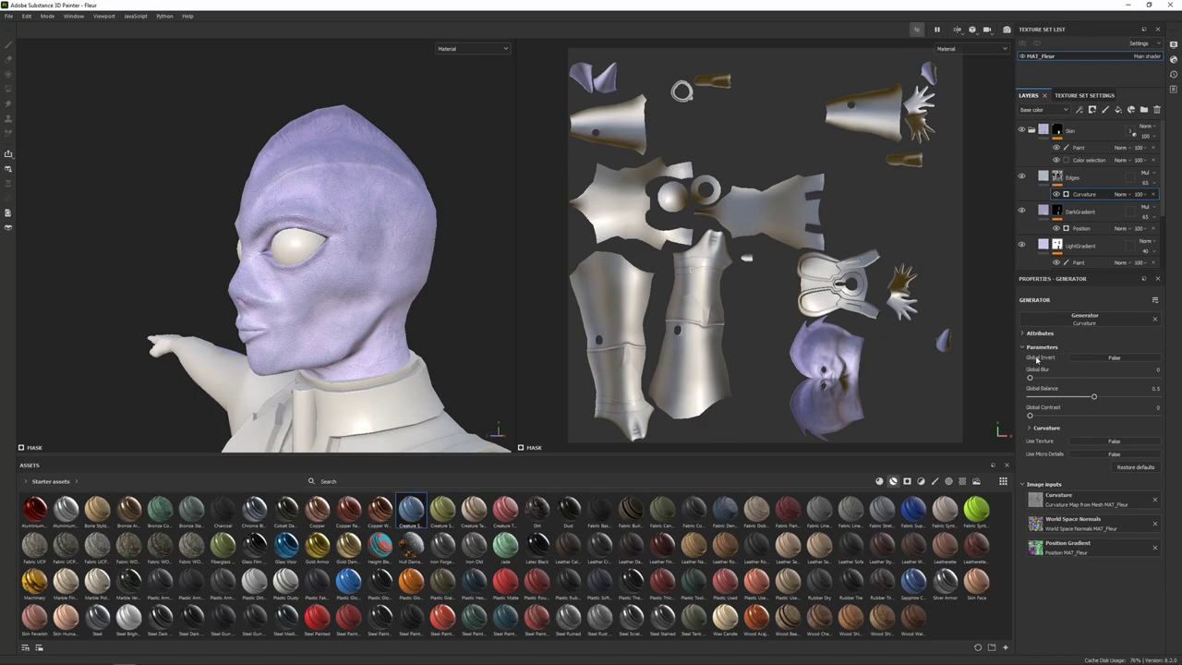
pyautogui.click(1099, 358)
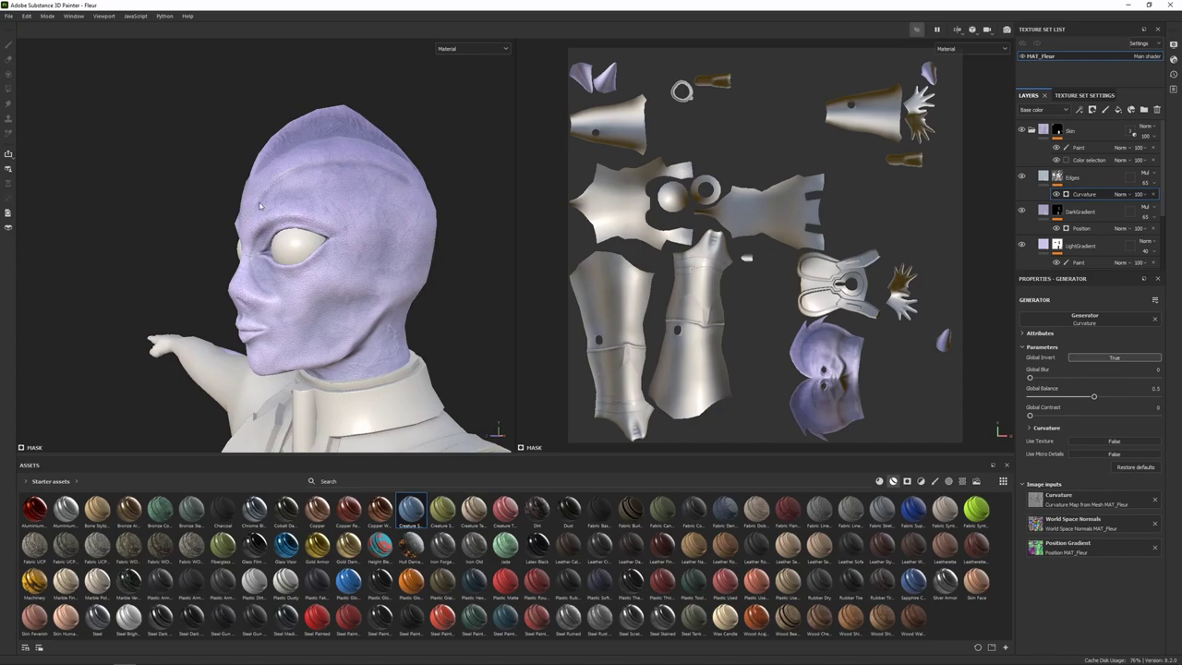
# Add a Paint effect to the Edges layer's mask and turn on symmetry for painting.
pyautogui.click(1094, 176)
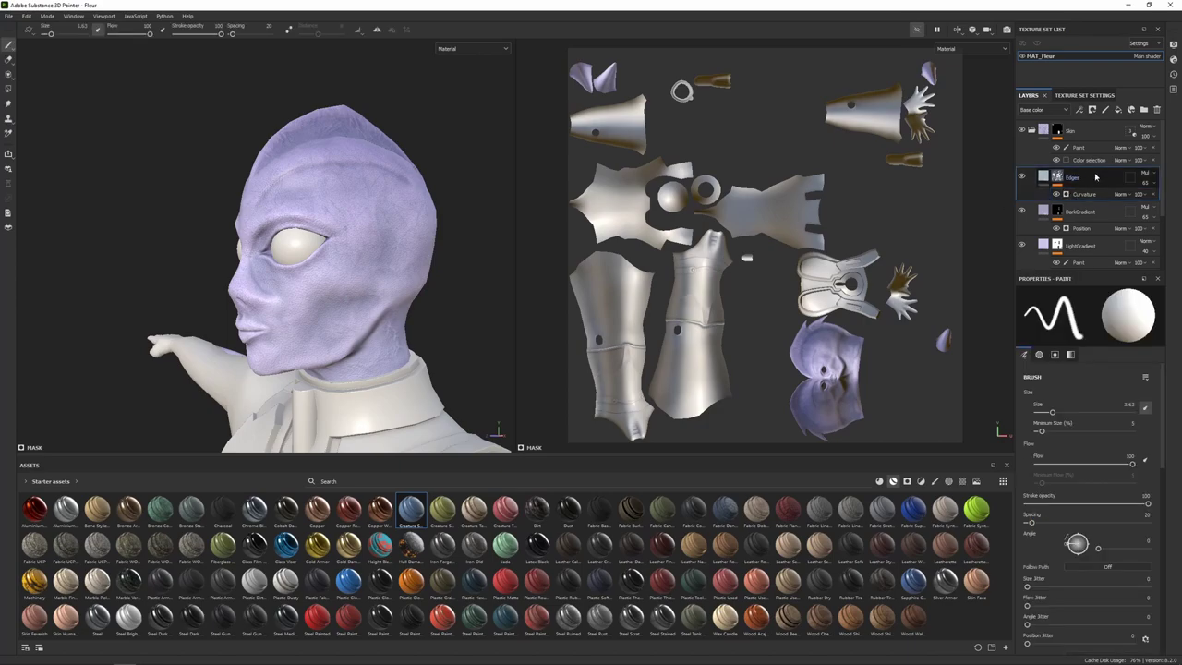
pyautogui.rightClick(1094, 177)
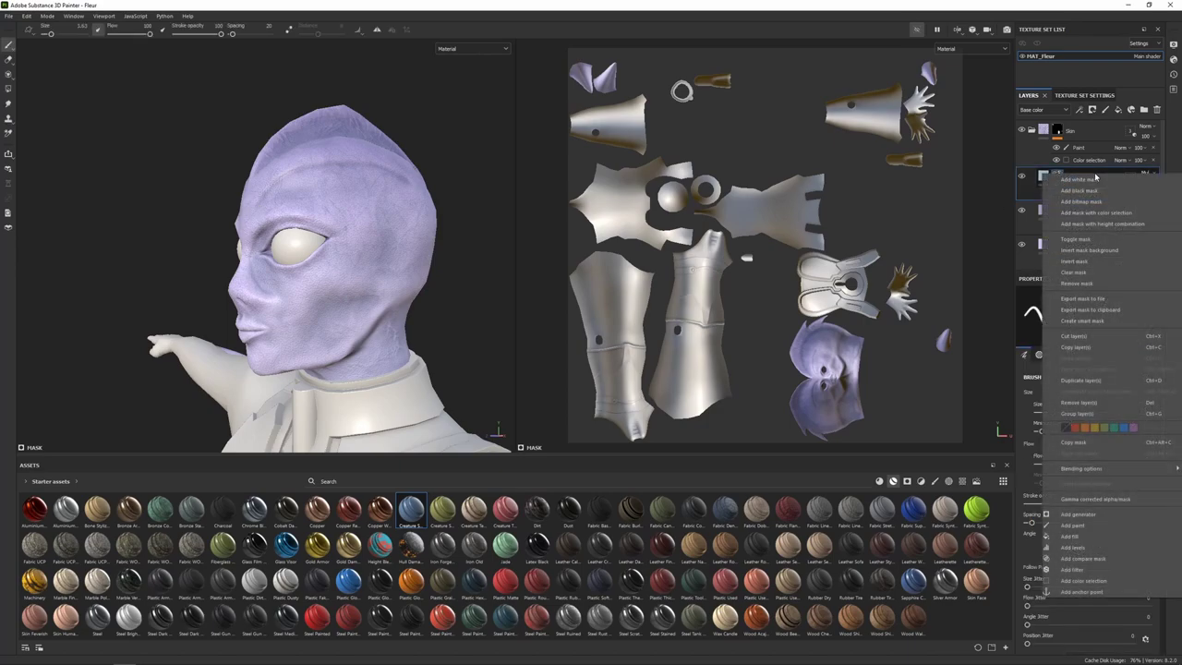
pyautogui.click(1073, 525)
pyautogui.keyDown('alt'); pyautogui.moveTo(288, 208); pyautogui.dragTo(269, 222); pyautogui.keyUp('alt')
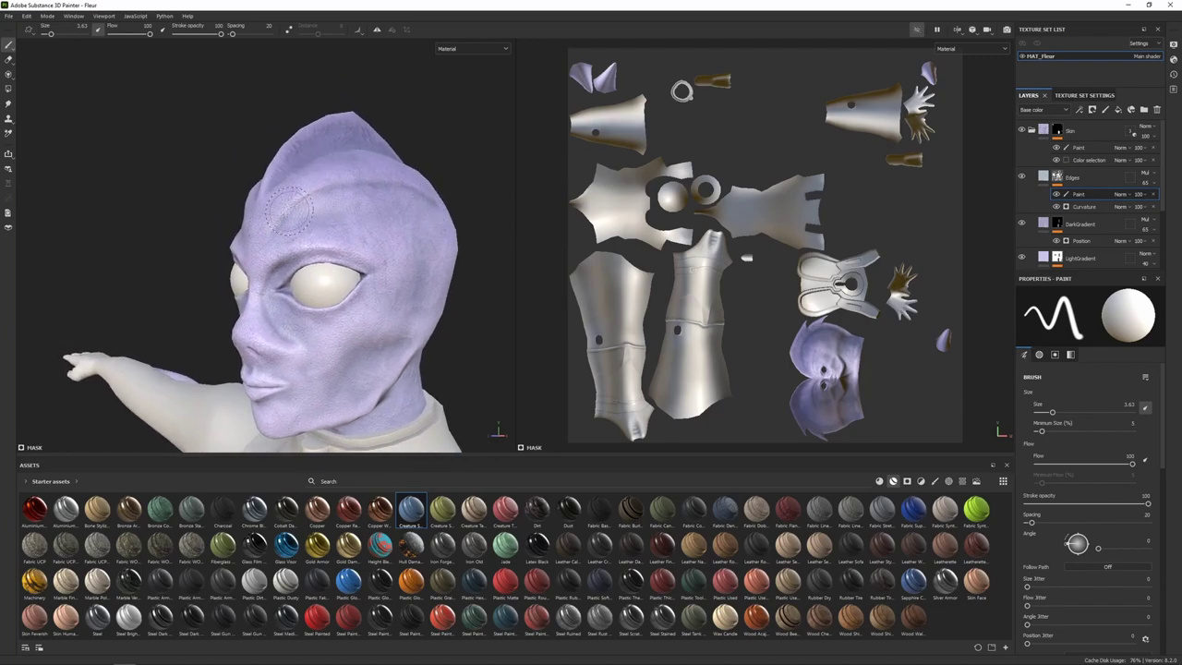
pyautogui.click(376, 29)
# Soften the Edges mask across the head and face with a black brush, size 3.31 and flow 8.
pyautogui.keyDown('alt'); pyautogui.moveTo(465, 156); pyautogui.dragTo(362, 170); pyautogui.keyUp('alt')
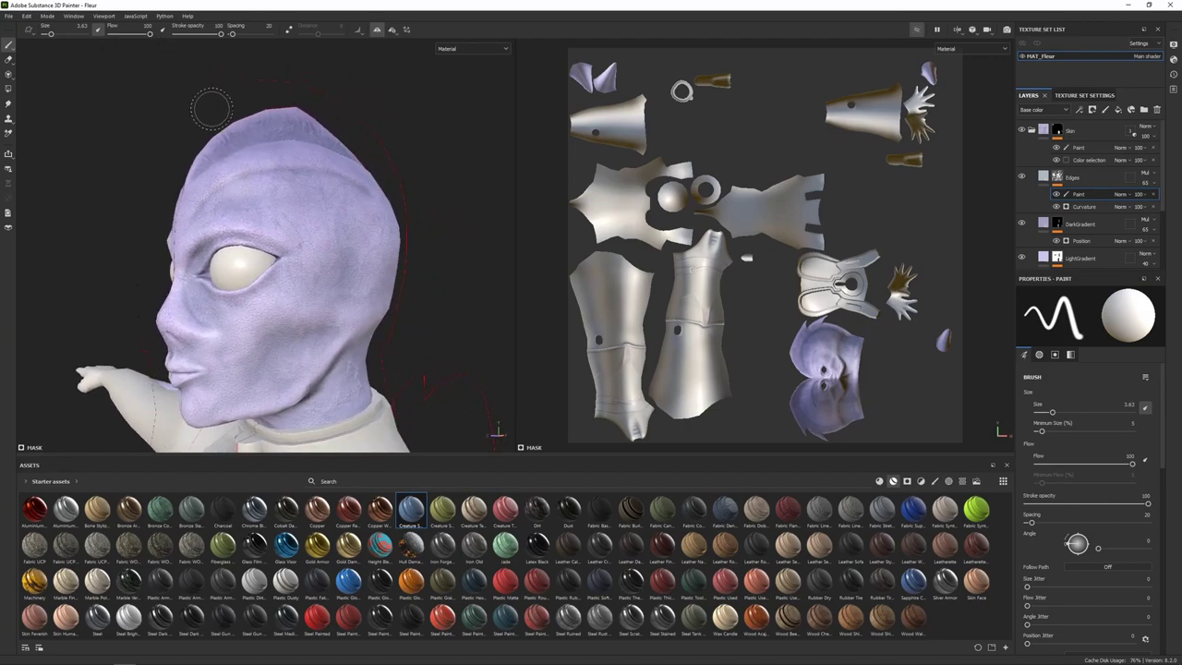
pyautogui.keyDown('alt'); pyautogui.moveTo(213, 110); pyautogui.dragTo(242, 123); pyautogui.keyUp('alt')
pyautogui.press('[')
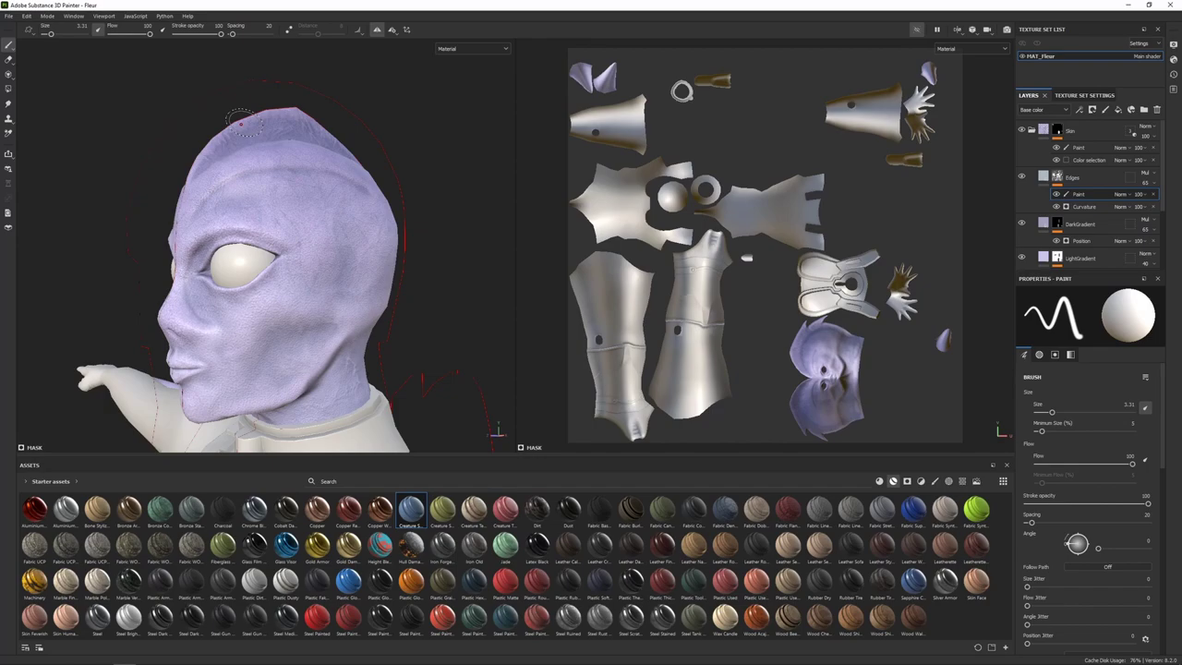
pyautogui.keyDown('ctrl'); pyautogui.moveTo(244, 123); pyautogui.dragTo(193, 123); pyautogui.keyUp('ctrl')
pyautogui.keyDown('ctrl'); pyautogui.moveTo(242, 123); pyautogui.dragTo(242, 119, button='right'); pyautogui.keyUp('ctrl')
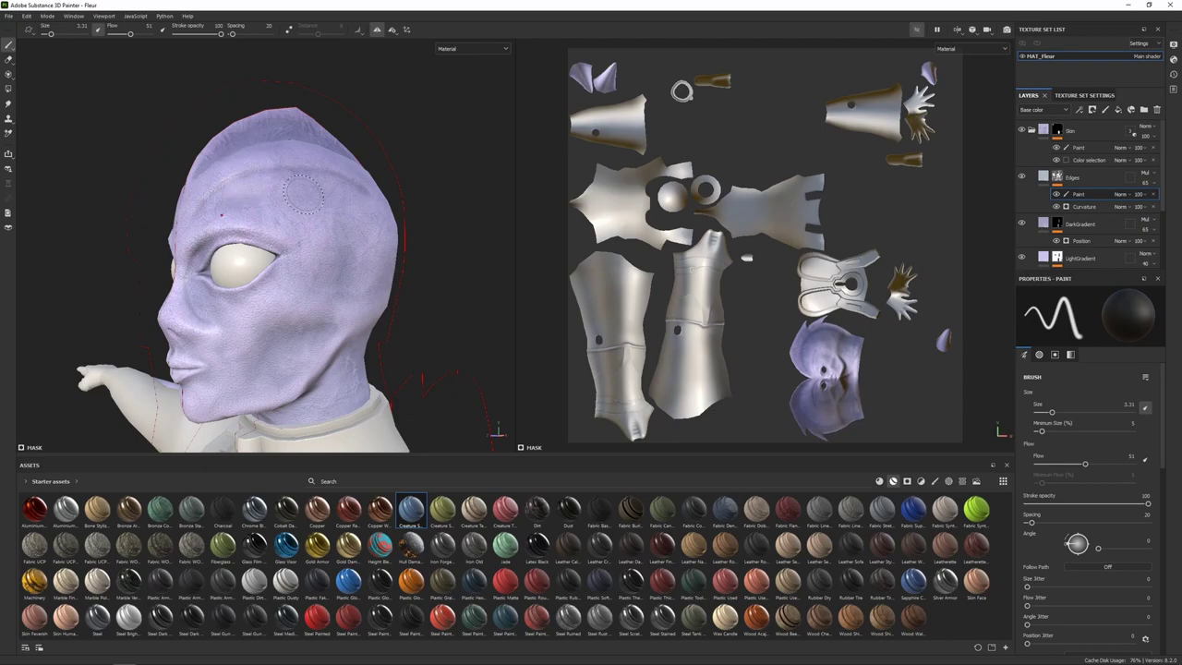
pyautogui.keyDown('ctrl'); pyautogui.moveTo(301, 181); pyautogui.dragTo(261, 182); pyautogui.keyUp('ctrl')
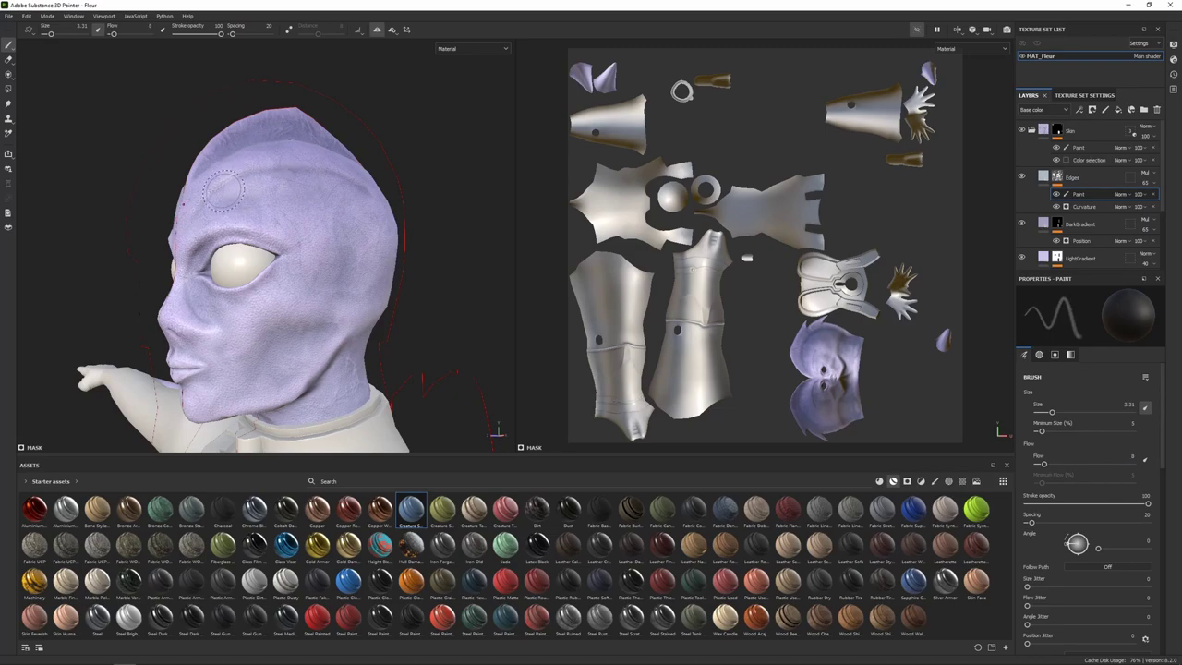
pyautogui.keyDown('alt'); pyautogui.moveTo(374, 187); pyautogui.dragTo(288, 188); pyautogui.keyUp('alt')
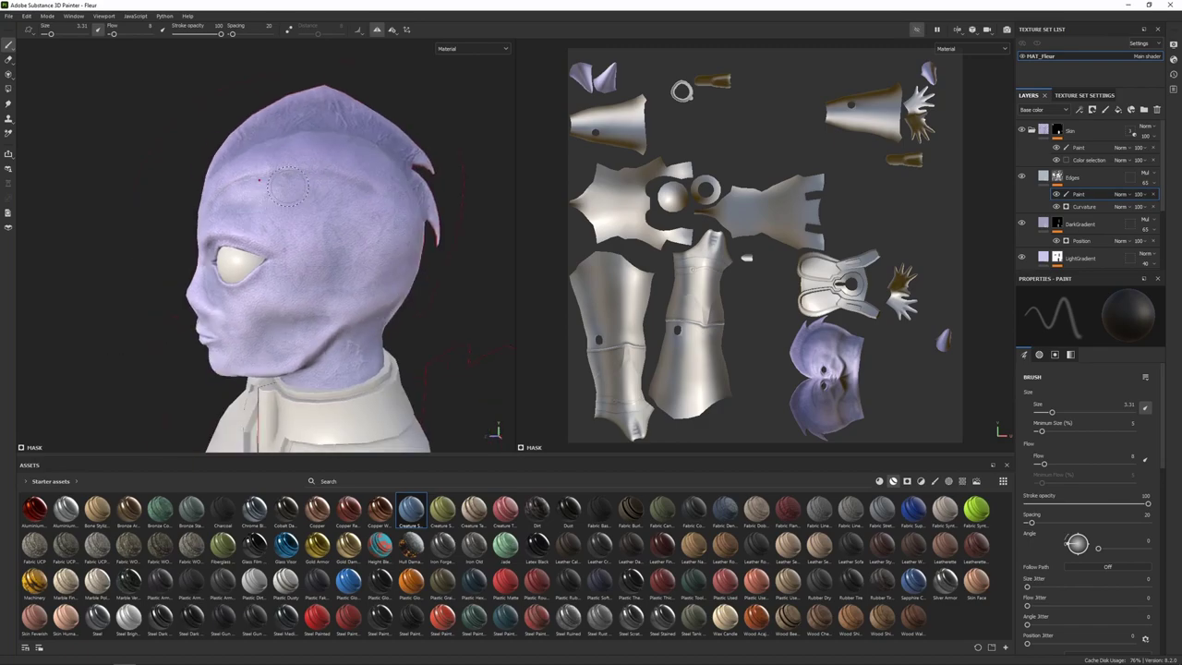
pyautogui.keyDown('alt'); pyautogui.moveTo(230, 236); pyautogui.dragTo(332, 222); pyautogui.keyUp('alt')
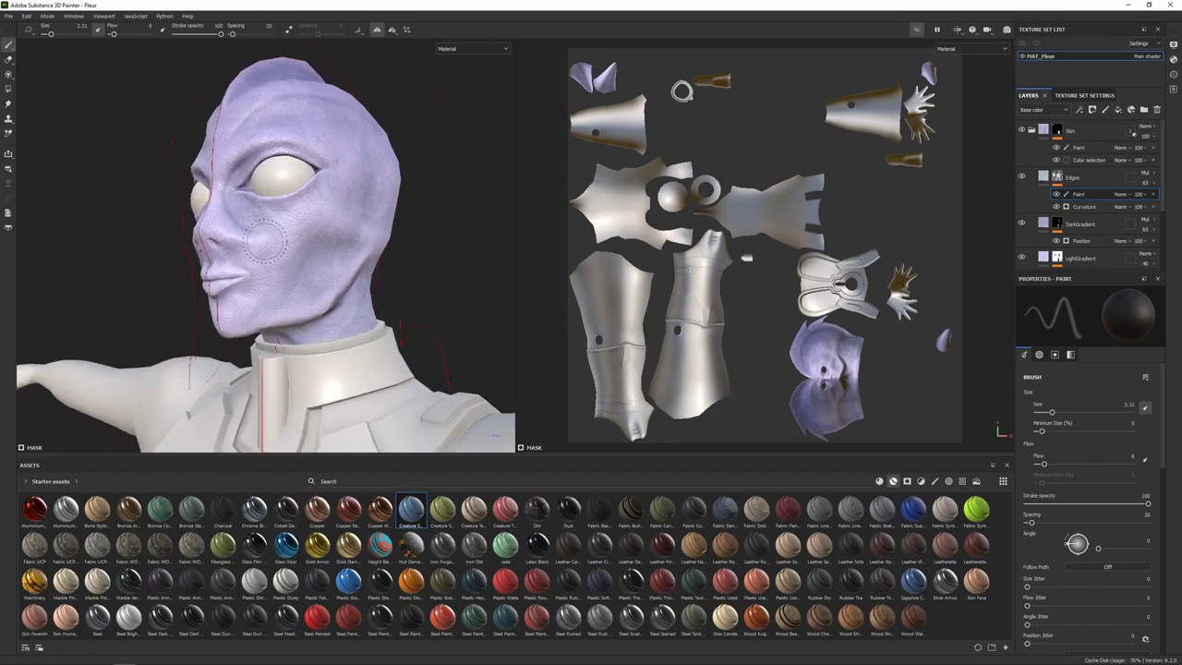
pyautogui.keyDown('alt'); pyautogui.moveTo(232, 207); pyautogui.dragTo(257, 235); pyautogui.keyUp('alt')
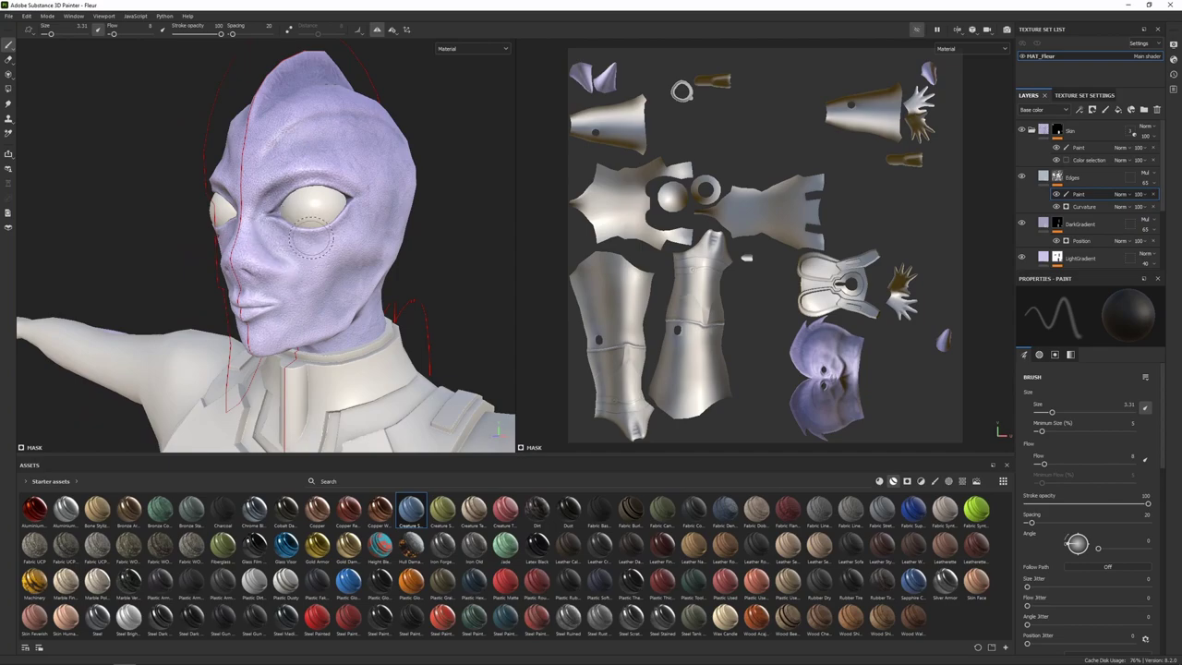
pyautogui.moveTo(268, 184)
pyautogui.keyDown('alt'); pyautogui.mouseDown()
pyautogui.moveTo(314, 254)
pyautogui.moveTo(277, 254)
pyautogui.mouseUp(); pyautogui.keyUp('alt')
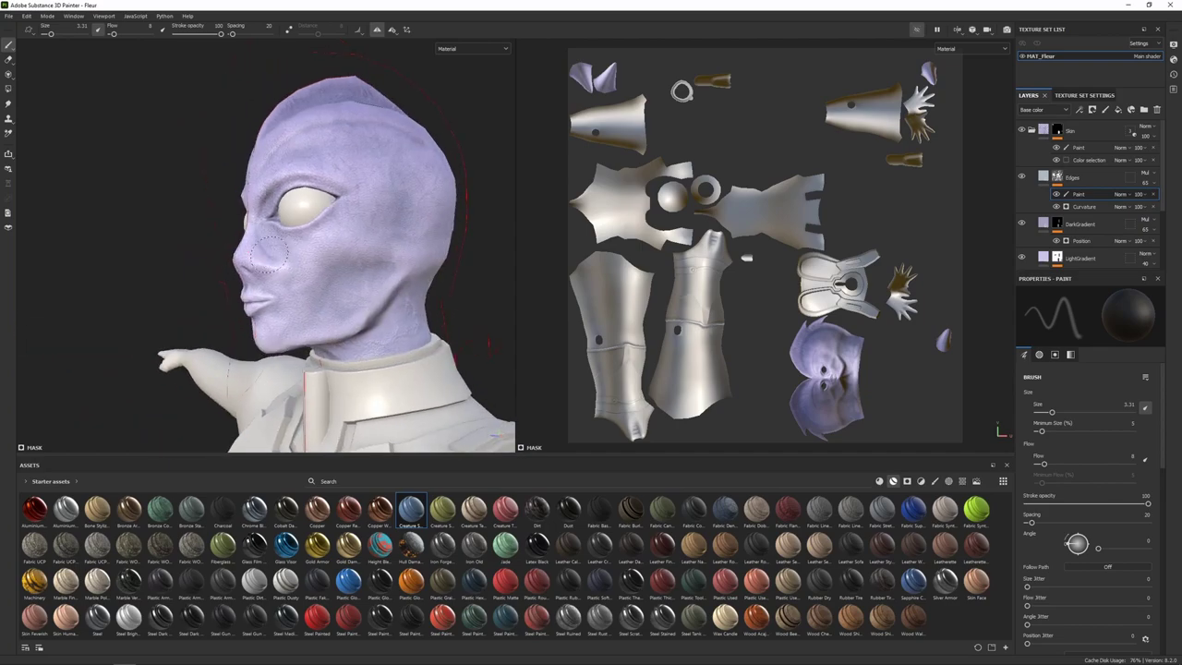
pyautogui.moveTo(356, 304)
pyautogui.keyDown('alt'); pyautogui.mouseDown()
pyautogui.moveTo(294, 231)
pyautogui.moveTo(193, 296)
pyautogui.moveTo(334, 293)
pyautogui.moveTo(325, 308)
pyautogui.moveTo(261, 286)
pyautogui.moveTo(309, 268)
pyautogui.mouseUp(); pyautogui.keyUp('alt')
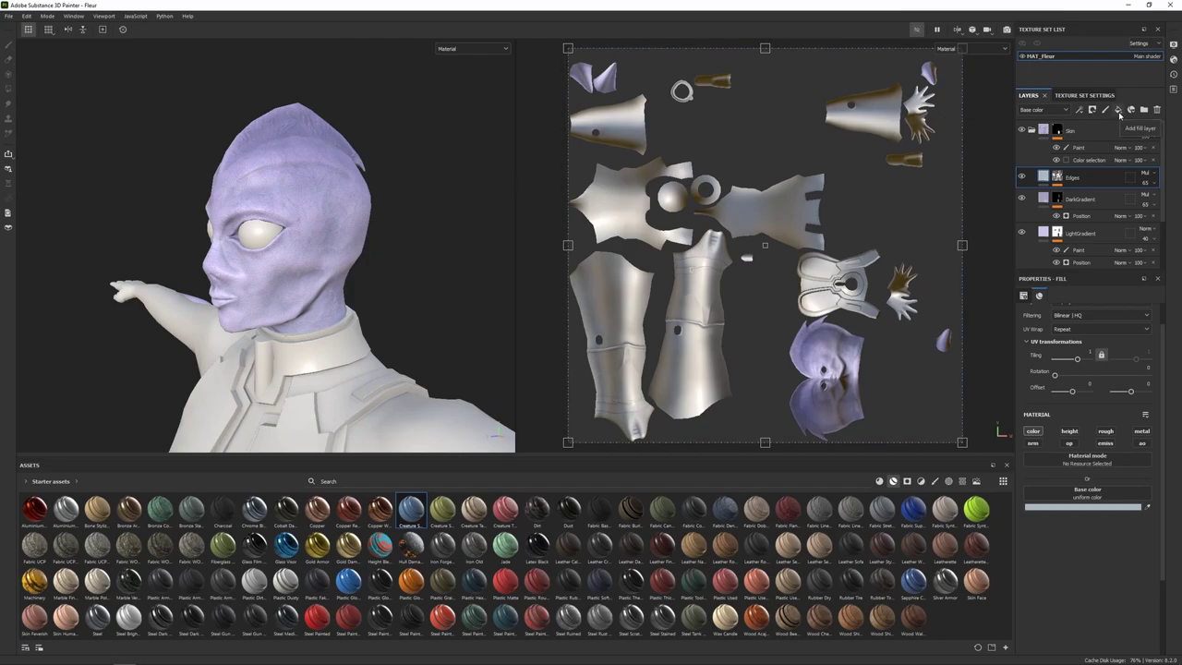
# Add a fill layer named CrestColour directly above the Edges layer.
pyautogui.click(1119, 110)
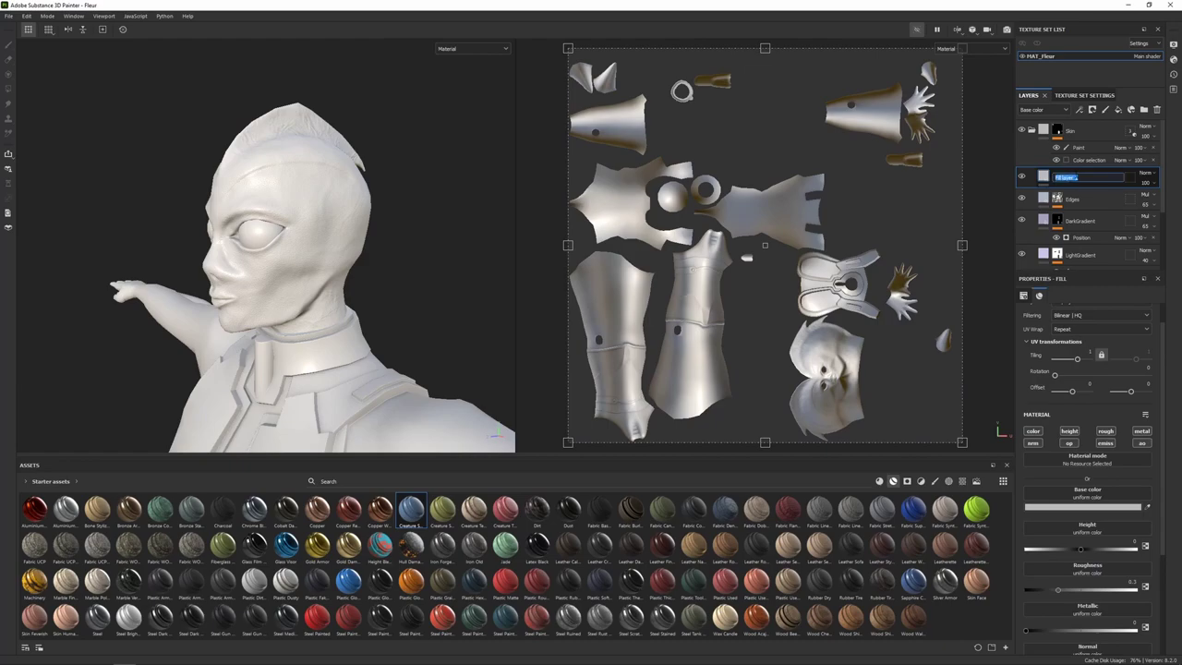
pyautogui.write('CrestColour')
pyautogui.press('Return')
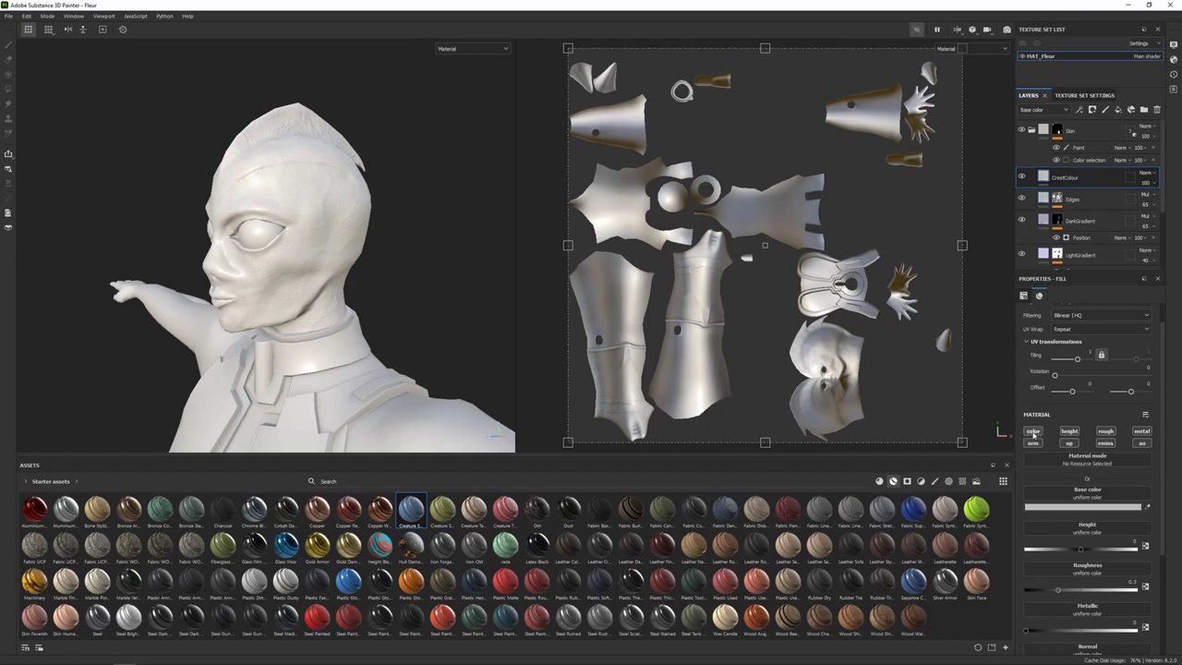
# Limit the CrestColour layer to the color channel and set its base color to hex B4C1DD.
pyautogui.click(1033, 431)
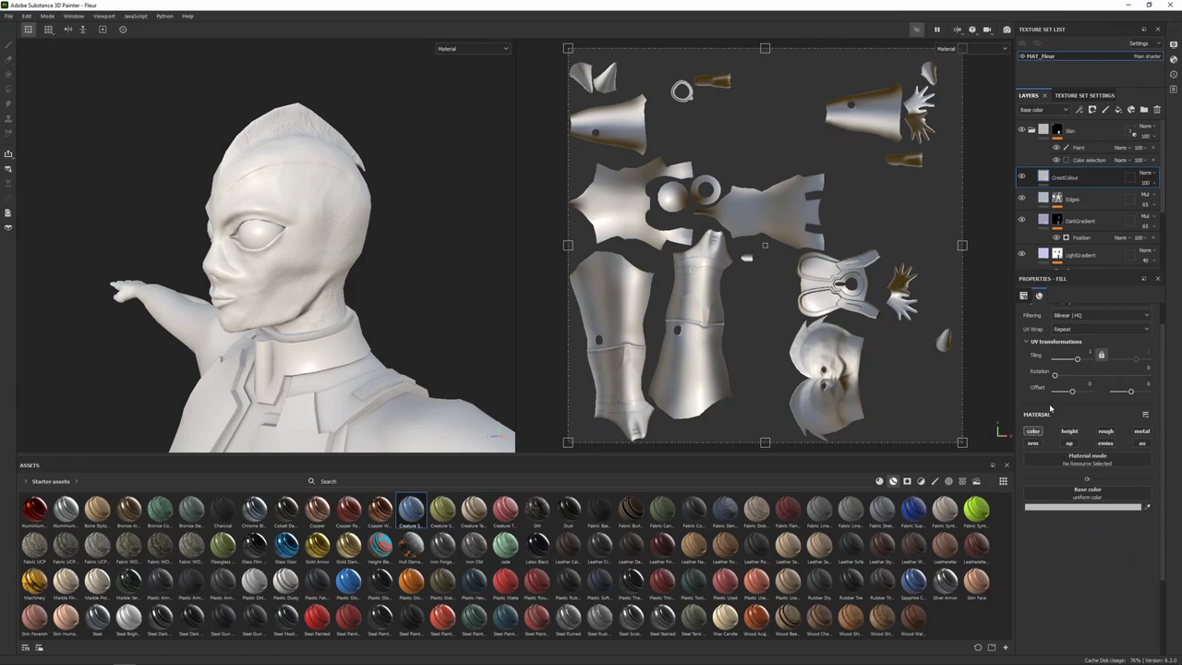
pyautogui.click(1085, 507)
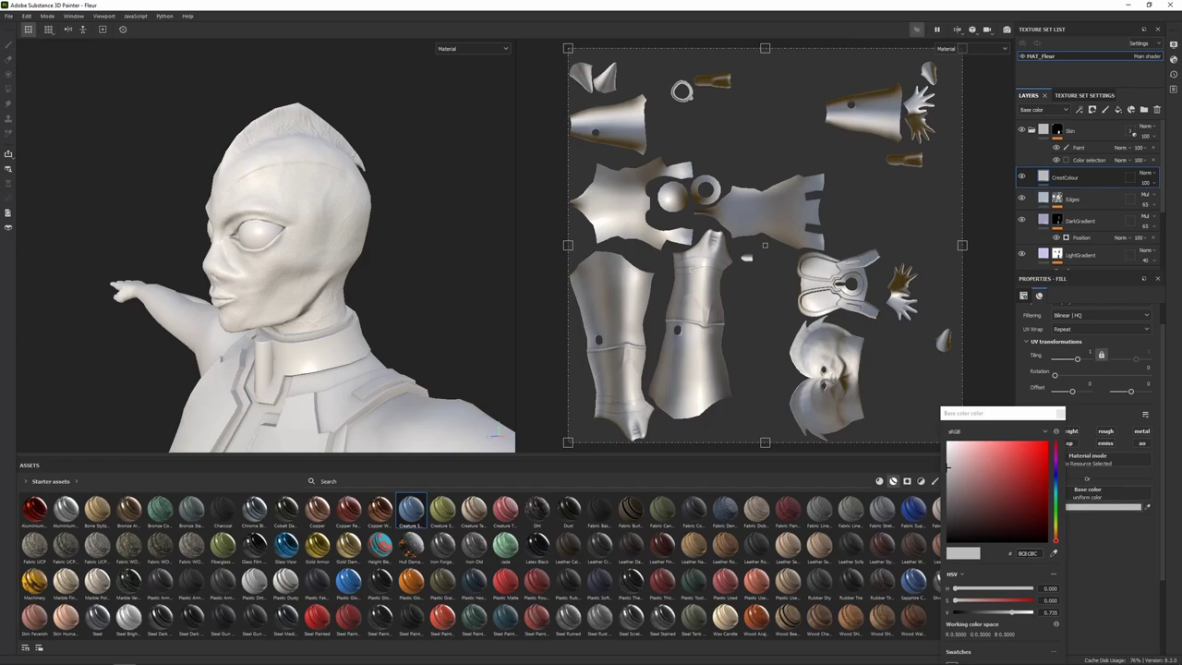
pyautogui.doubleClick(1023, 554)
pyautogui.hotkey('ctrl', 'v')
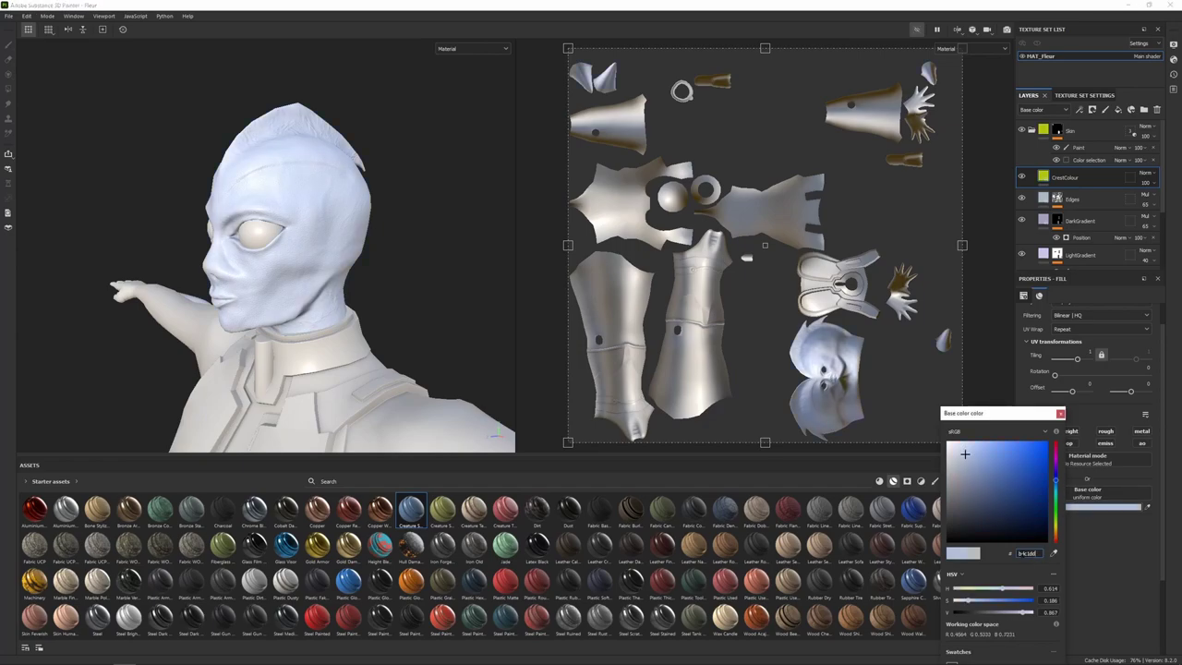
pyautogui.click(1061, 414)
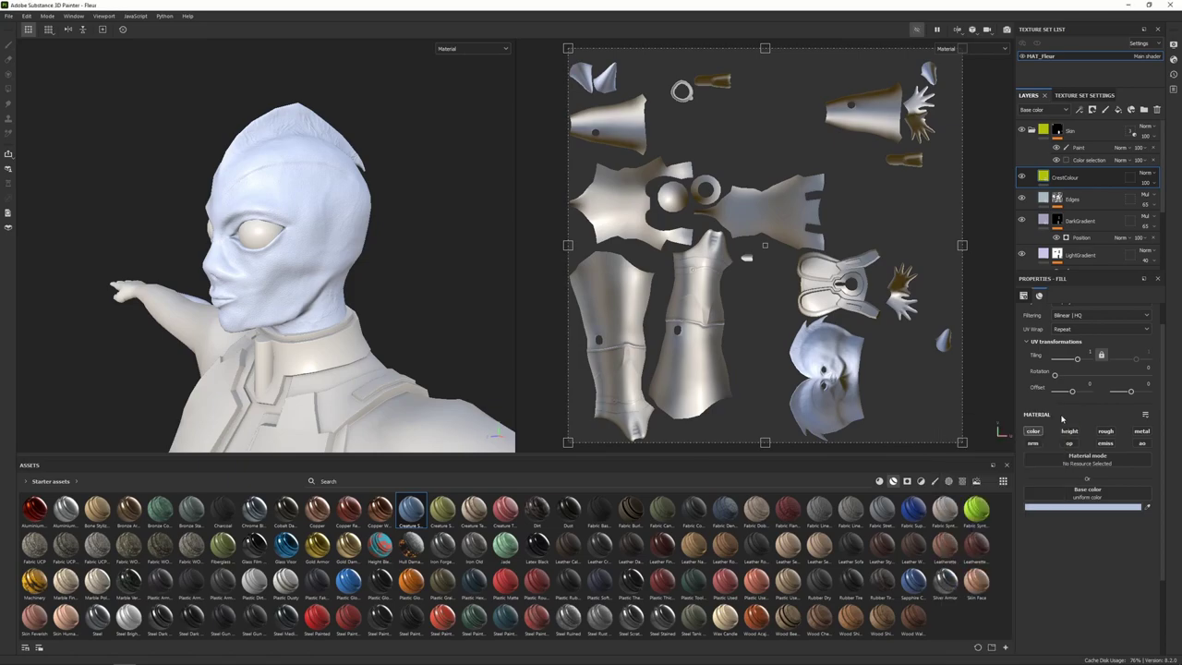
# Add a black mask to the CrestColour layer and choose the Dirt 1 brush for painting it.
pyautogui.rightClick(1046, 176)
pyautogui.click(1085, 197)
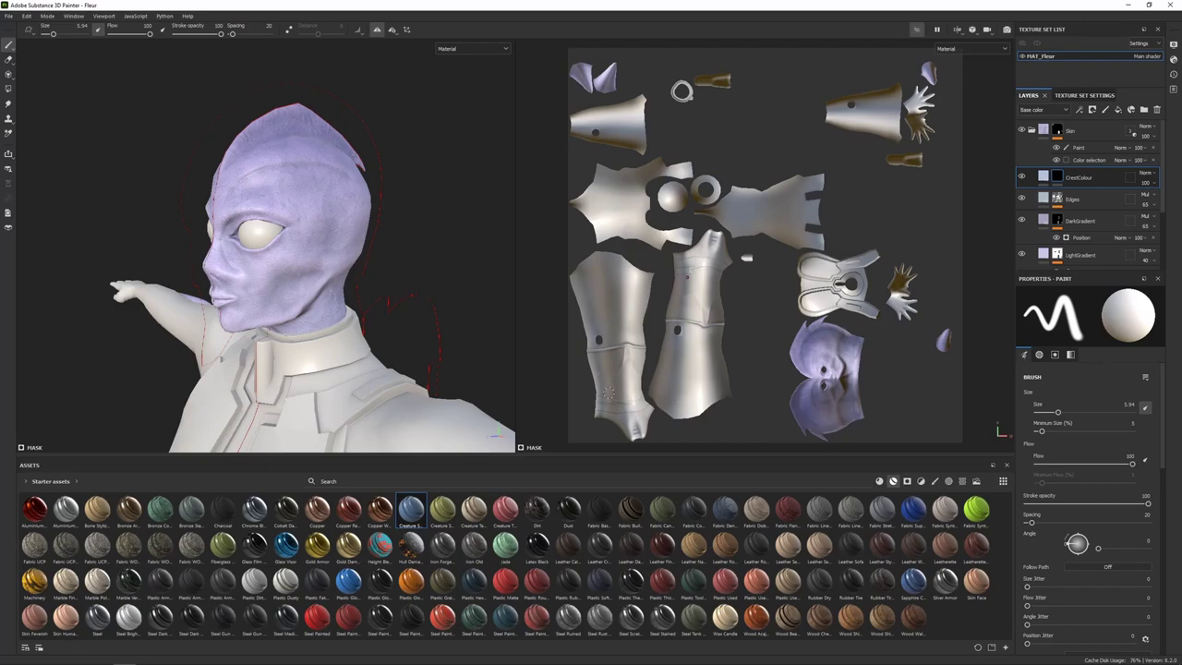
pyautogui.click(933, 482)
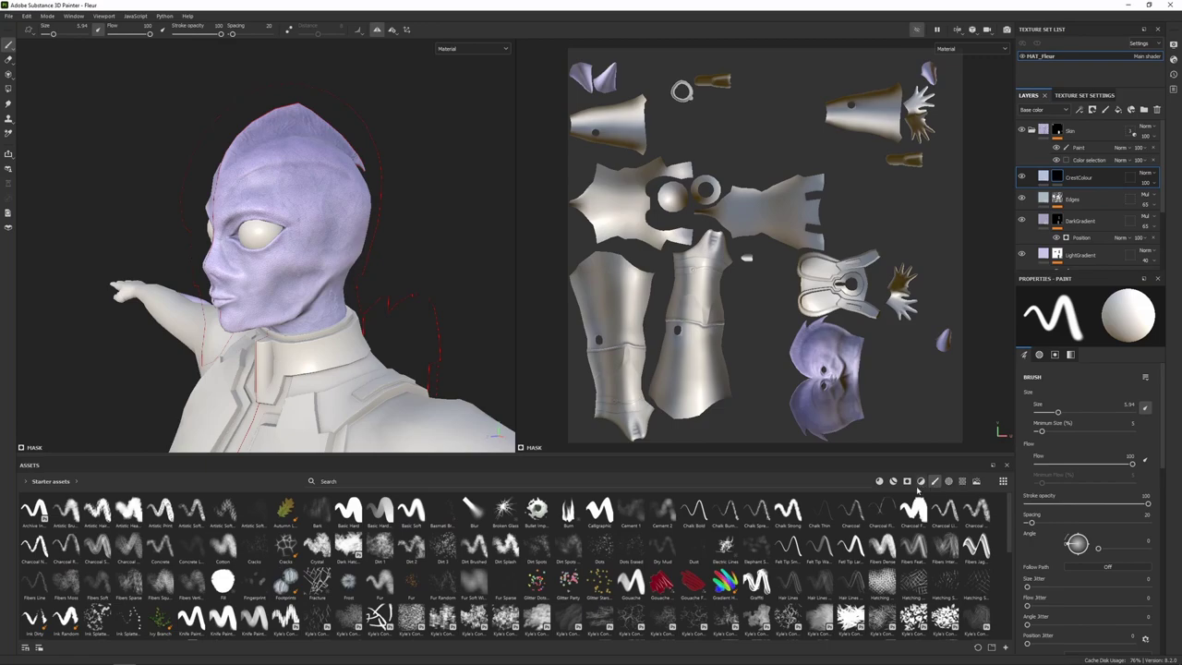
pyautogui.click(383, 552)
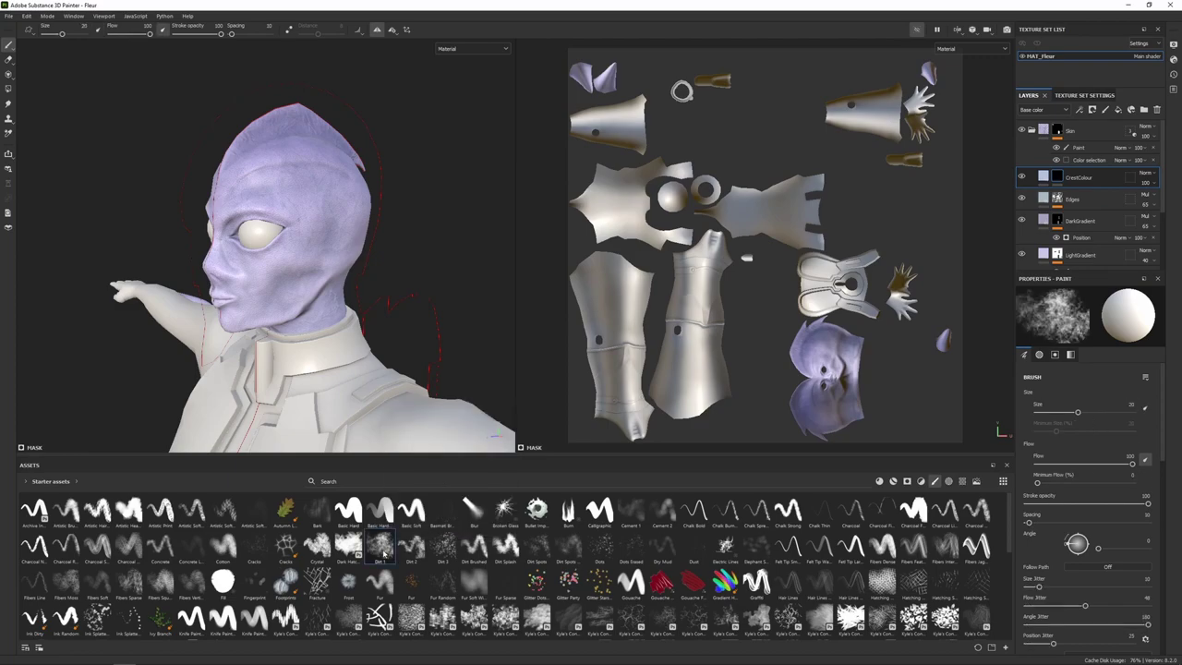
# Reduce the Dirt 1 brush to size 6.31 for painting the crest on the CrestColour mask.
pyautogui.scroll(1, 295, 194)
pyautogui.keyDown('alt'); pyautogui.moveTo(292, 168); pyautogui.dragTo(315, 198); pyautogui.keyUp('alt')
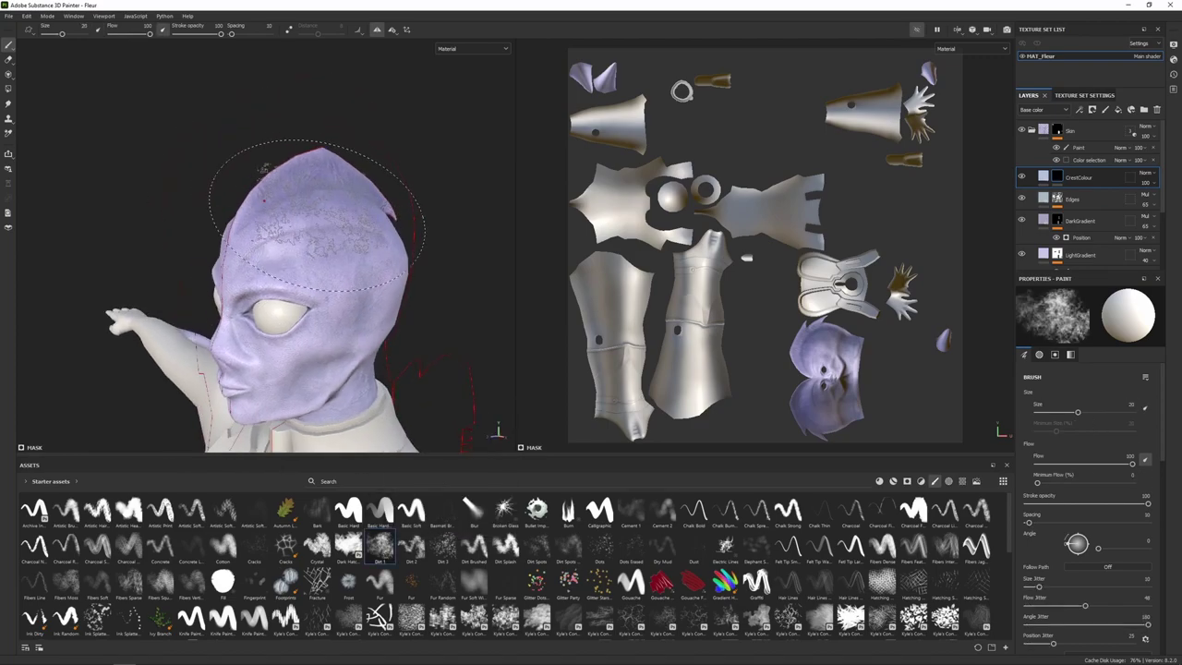
pyautogui.scroll(2, 315, 198)
pyautogui.keyDown('ctrl'); pyautogui.moveTo(315, 198); pyautogui.dragTo(278, 197, button='right'); pyautogui.keyUp('ctrl')
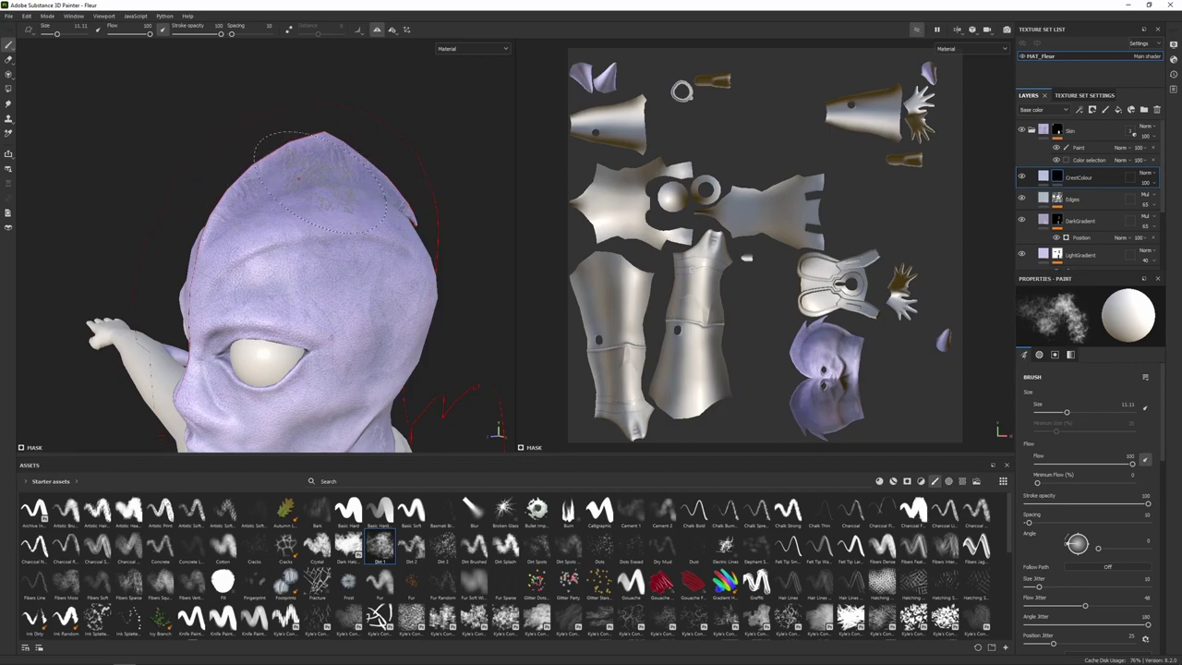
pyautogui.keyDown('alt'); pyautogui.moveTo(315, 198); pyautogui.dragTo(293, 169); pyautogui.keyUp('alt')
pyautogui.scroll(2, 295, 167)
pyautogui.keyDown('ctrl'); pyautogui.moveTo(294, 170); pyautogui.dragTo(264, 170, button='right'); pyautogui.keyUp('ctrl')
# Try to paint the crest's upper edge on the CrestColour mask with the brush at flow 100.
pyautogui.moveTo(189, 205)
pyautogui.mouseDown()
pyautogui.moveTo(277, 153)
pyautogui.moveTo(369, 139)
pyautogui.moveTo(420, 168)
pyautogui.moveTo(314, 177)
pyautogui.mouseUp()
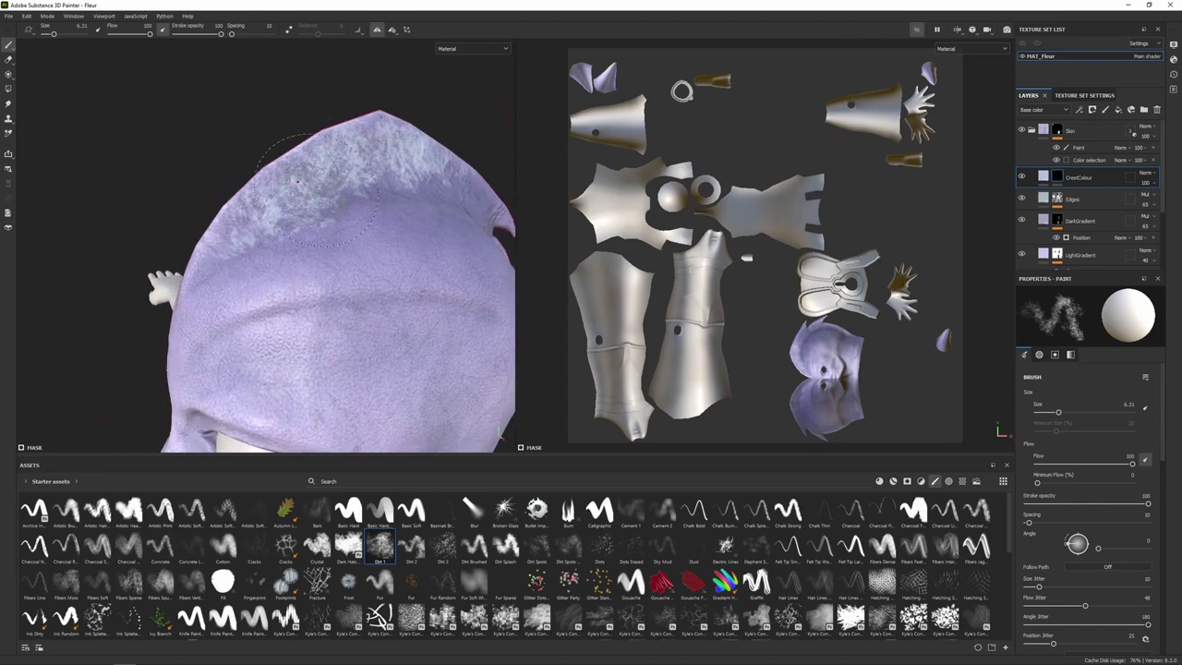
pyautogui.hotkey('ctrl', 'z')
pyautogui.hotkey('ctrl', 'z')
pyautogui.hotkey('ctrl', 'z')
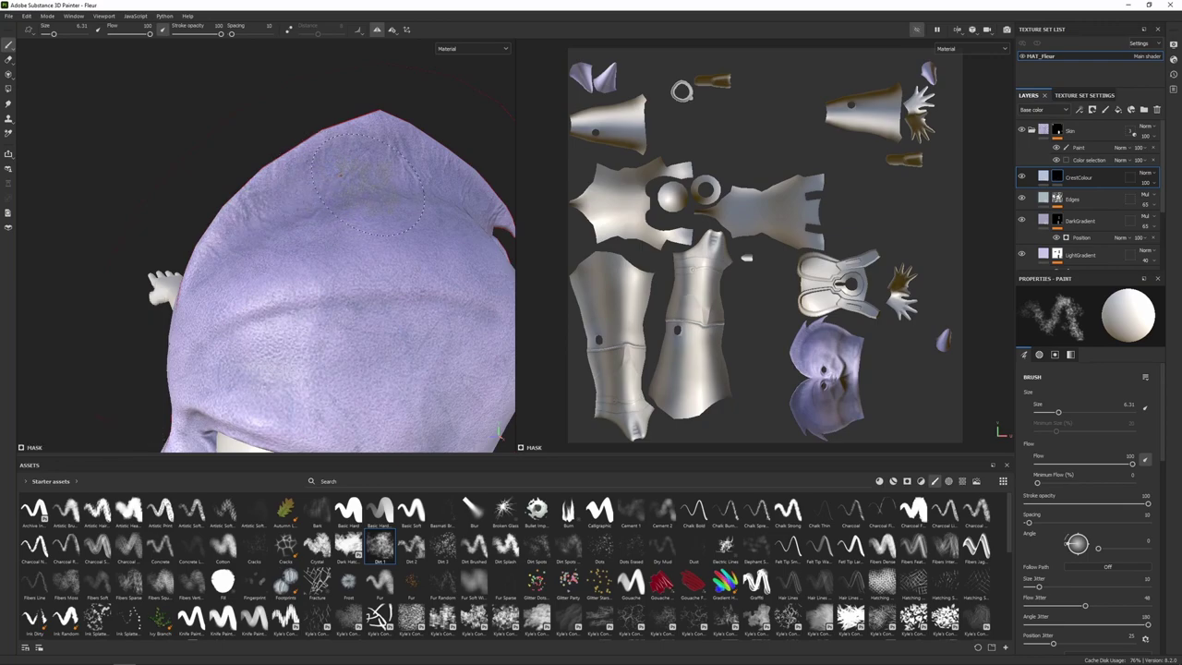
# Lower the brush flow to 40 and paint the CrestColour mask along the whole crest, including the spikes at the back of the head.
pyautogui.keyDown('ctrl'); pyautogui.moveTo(369, 185); pyautogui.dragTo(296, 185); pyautogui.keyUp('ctrl')
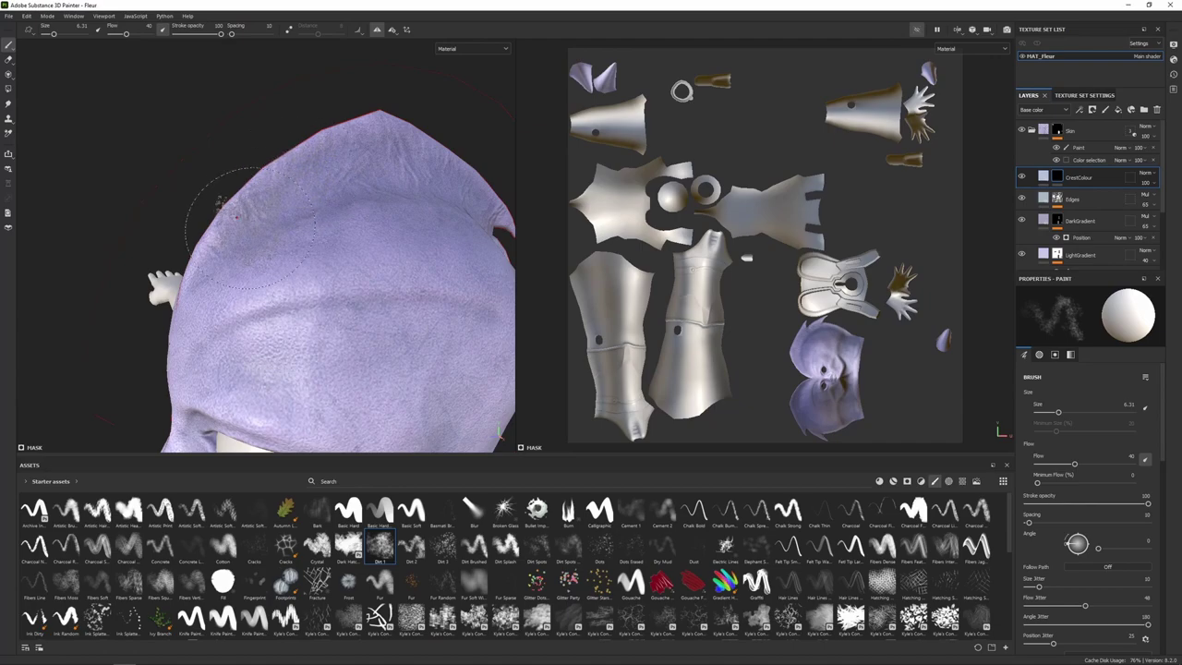
pyautogui.moveTo(244, 222)
pyautogui.mouseDown()
pyautogui.moveTo(229, 219)
pyautogui.moveTo(370, 145)
pyautogui.moveTo(430, 155)
pyautogui.mouseUp()
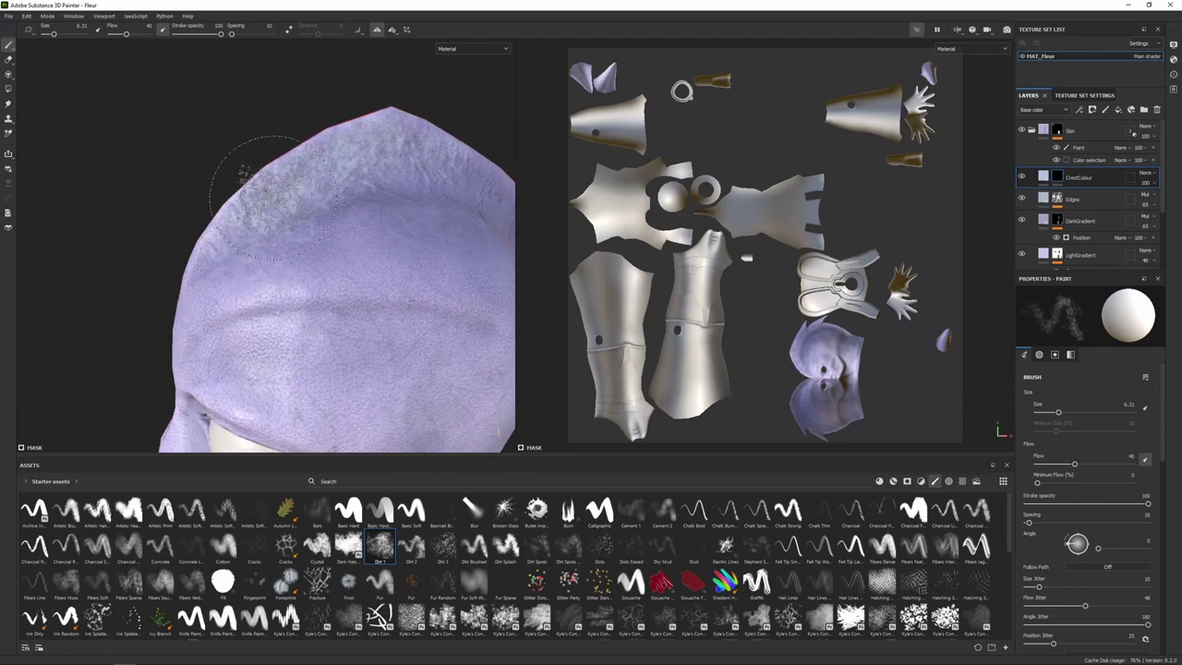
pyautogui.moveTo(256, 184)
pyautogui.mouseDown()
pyautogui.moveTo(214, 224)
pyautogui.moveTo(185, 214)
pyautogui.mouseUp()
pyautogui.keyDown('alt'); pyautogui.moveTo(322, 173); pyautogui.dragTo(314, 172); pyautogui.keyUp('alt')
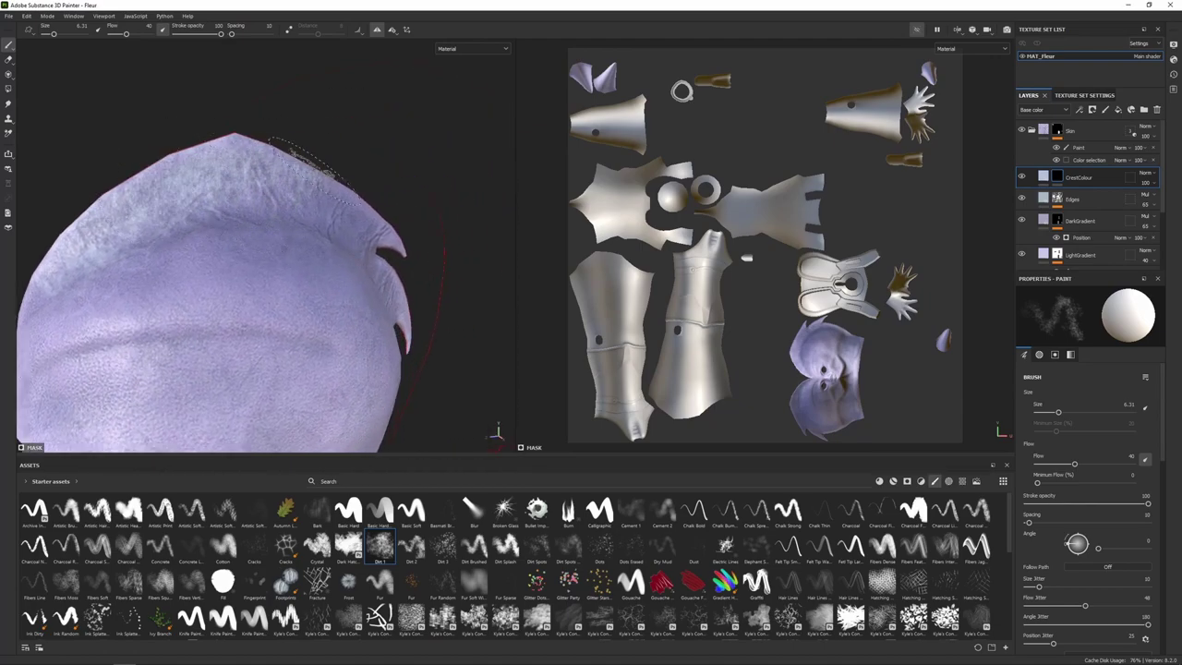
pyautogui.moveTo(394, 213)
pyautogui.keyDown('alt'); pyautogui.mouseDown()
pyautogui.moveTo(420, 202)
pyautogui.moveTo(394, 144)
pyautogui.mouseUp(); pyautogui.keyUp('alt')
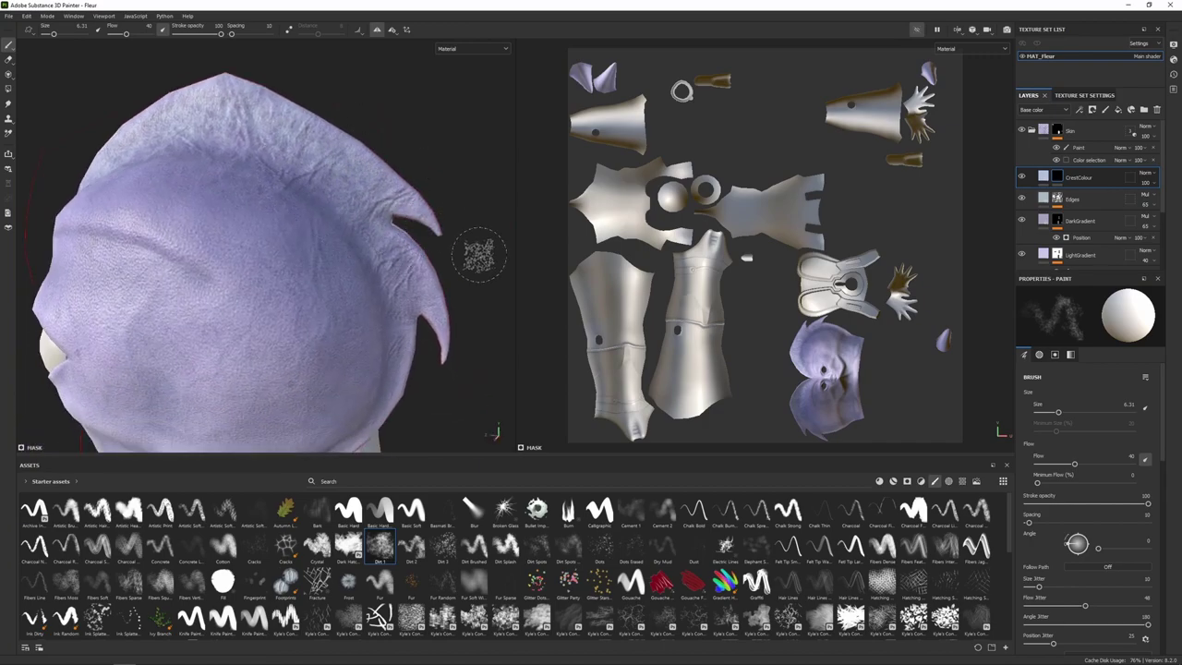
pyautogui.moveTo(323, 155)
pyautogui.mouseDown()
pyautogui.moveTo(369, 204)
pyautogui.moveTo(406, 282)
pyautogui.mouseUp()
pyautogui.keyDown('ctrl'); pyautogui.keyDown('alt'); pyautogui.moveTo(446, 320); pyautogui.dragTo(431, 196); pyautogui.keyUp('alt'); pyautogui.keyUp('ctrl')
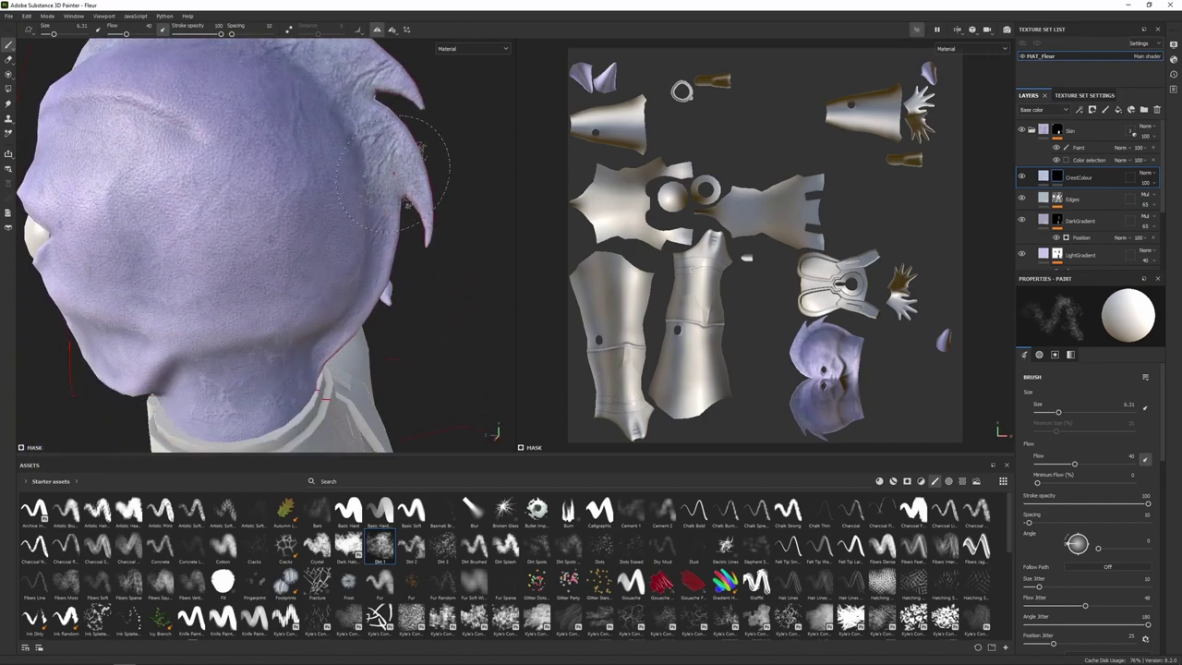
pyautogui.keyDown('alt'); pyautogui.moveTo(386, 325); pyautogui.dragTo(409, 224); pyautogui.keyUp('alt')
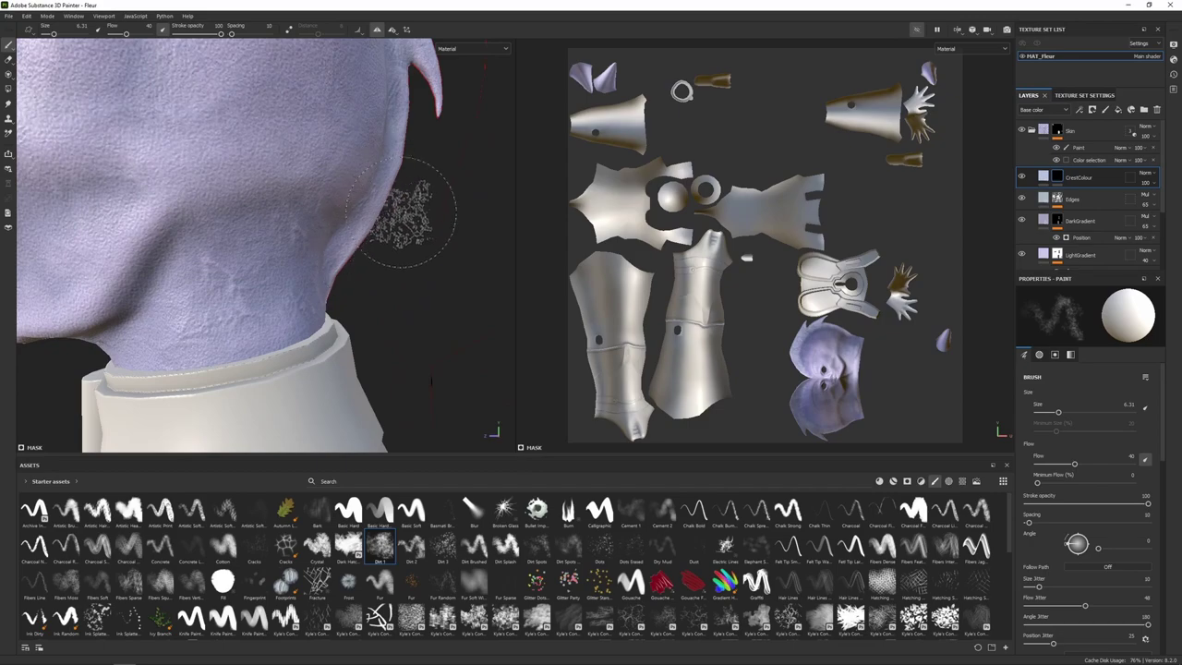
pyautogui.keyDown('alt'); pyautogui.moveTo(411, 280); pyautogui.dragTo(378, 132, button='right'); pyautogui.keyUp('alt')
pyautogui.moveTo(378, 132)
pyautogui.keyDown('ctrl'); pyautogui.keyDown('alt'); pyautogui.mouseDown()
pyautogui.moveTo(373, 306)
pyautogui.moveTo(421, 406)
pyautogui.mouseUp(); pyautogui.keyUp('alt'); pyautogui.keyUp('ctrl')
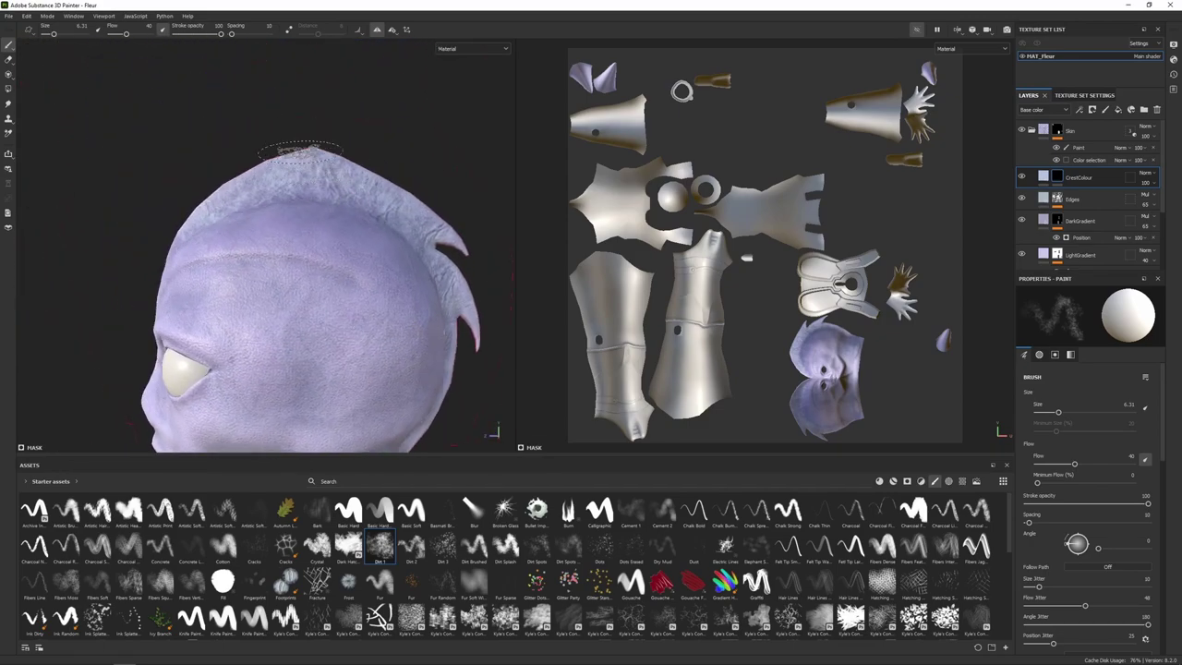
# Soften the inner boundary of the crest color by painting black on the CrestColour mask around the head.
pyautogui.moveTo(408, 237)
pyautogui.keyDown('alt'); pyautogui.mouseDown()
pyautogui.moveTo(400, 271)
pyautogui.moveTo(257, 141)
pyautogui.moveTo(180, 222)
pyautogui.mouseUp(); pyautogui.keyUp('alt')
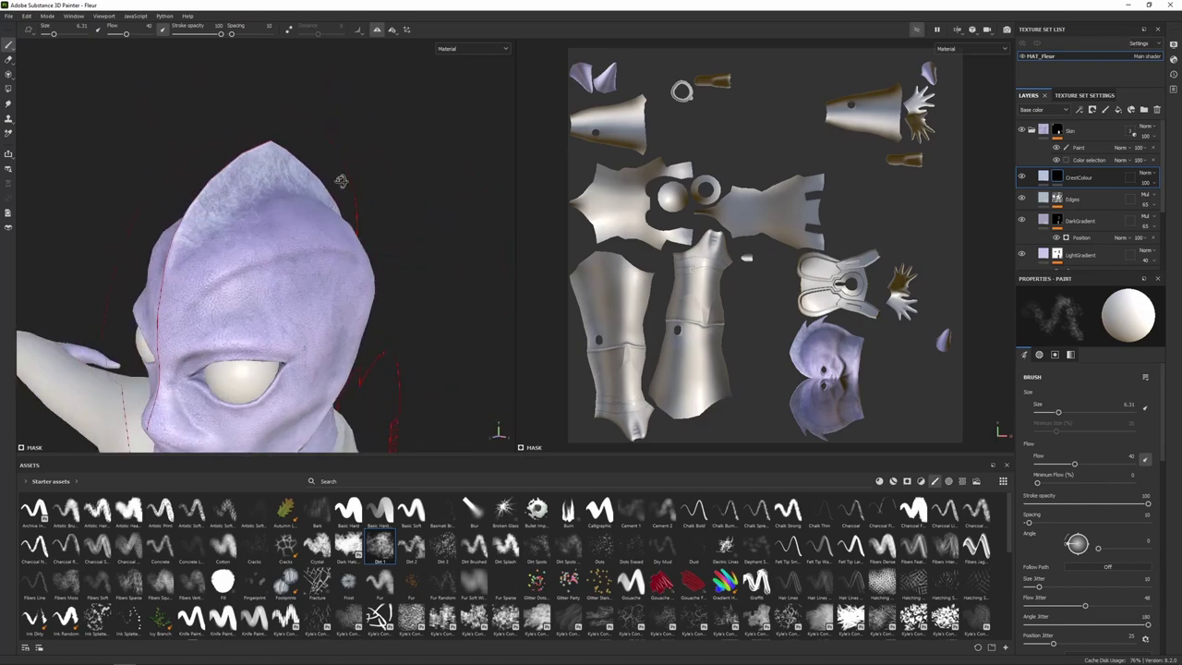
pyautogui.moveTo(118, 277)
pyautogui.keyDown('alt'); pyautogui.mouseDown()
pyautogui.moveTo(209, 262)
pyautogui.moveTo(285, 228)
pyautogui.mouseUp(); pyautogui.keyUp('alt')
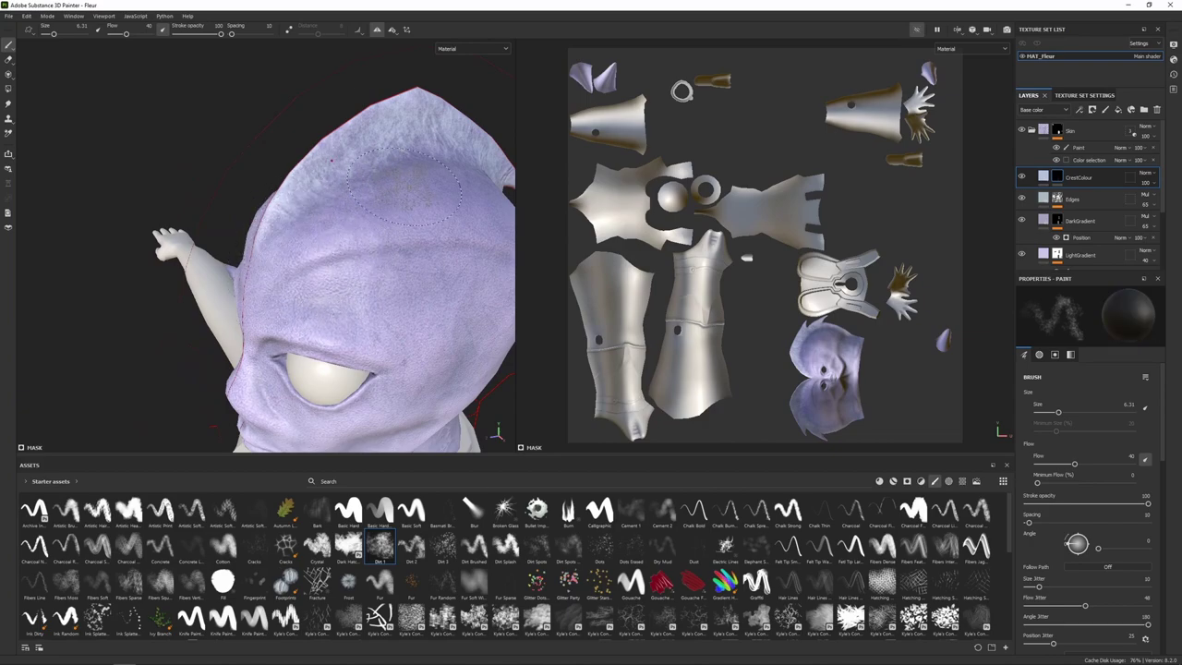
pyautogui.keyDown('alt'); pyautogui.moveTo(313, 217); pyautogui.dragTo(193, 195); pyautogui.keyUp('alt')
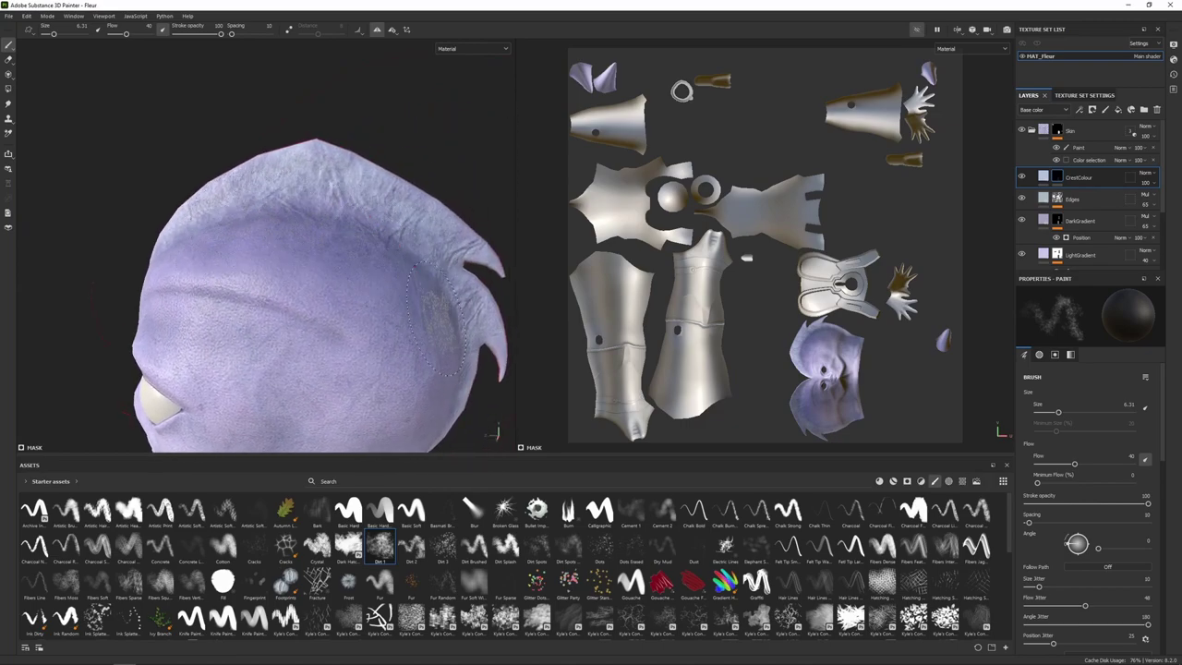
pyautogui.keyDown('alt'); pyautogui.moveTo(349, 227); pyautogui.dragTo(314, 300); pyautogui.keyUp('alt')
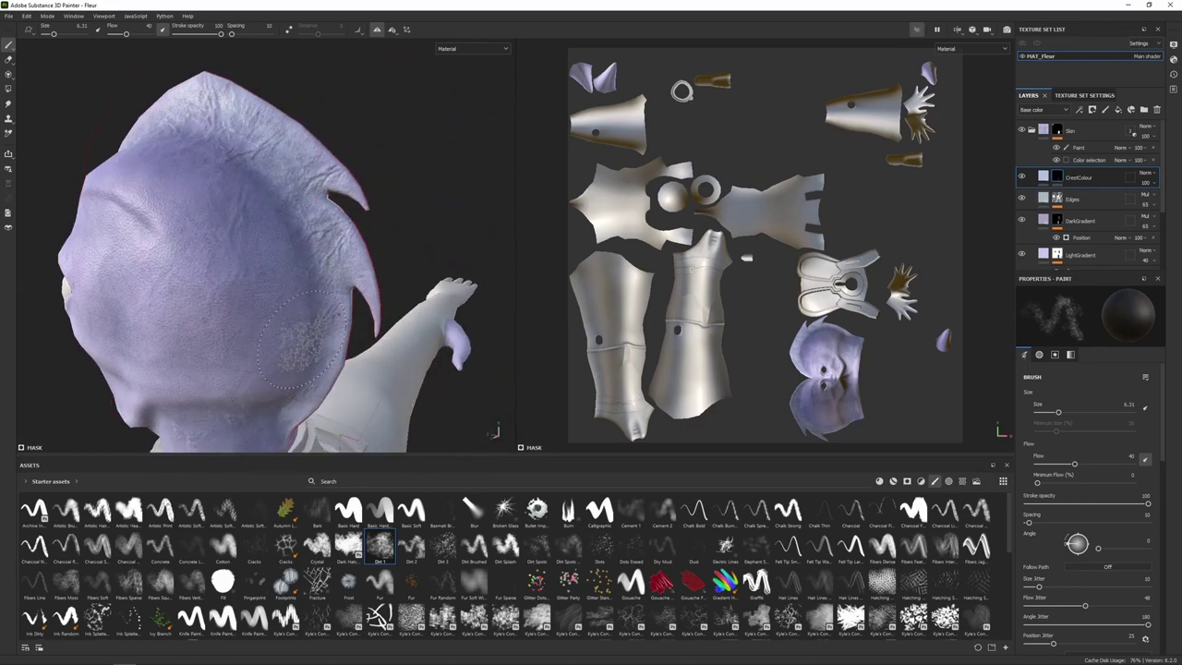
# Paint the crest color in white on the CrestColour mask over the forearm fins and the spikes on the lower legs.
pyautogui.scroll(-5, 328, 369)
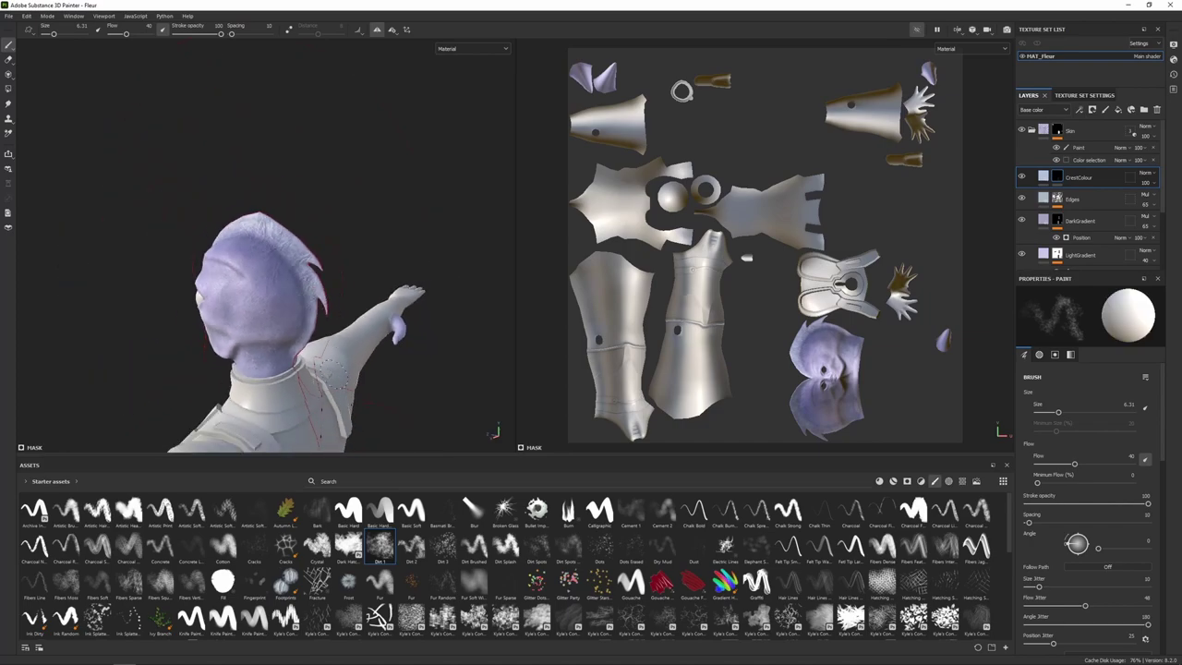
pyautogui.keyDown('alt'); pyautogui.moveTo(332, 374); pyautogui.dragTo(342, 162, button='middle'); pyautogui.keyUp('alt')
pyautogui.moveTo(342, 231)
pyautogui.keyDown('alt'); pyautogui.mouseDown()
pyautogui.moveTo(285, 301)
pyautogui.moveTo(324, 251)
pyautogui.moveTo(258, 277)
pyautogui.moveTo(238, 264)
pyautogui.mouseUp(); pyautogui.keyUp('alt')
pyautogui.scroll(3, 323, 259)
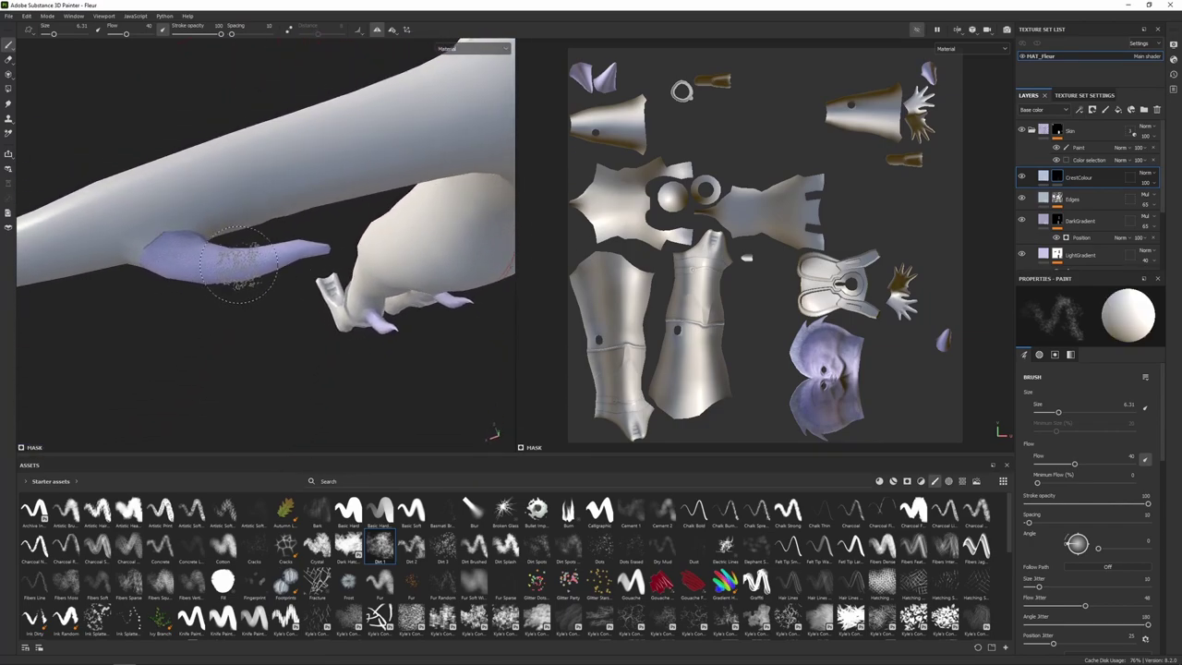
pyautogui.keyDown('alt'); pyautogui.moveTo(314, 266); pyautogui.dragTo(299, 211); pyautogui.keyUp('alt')
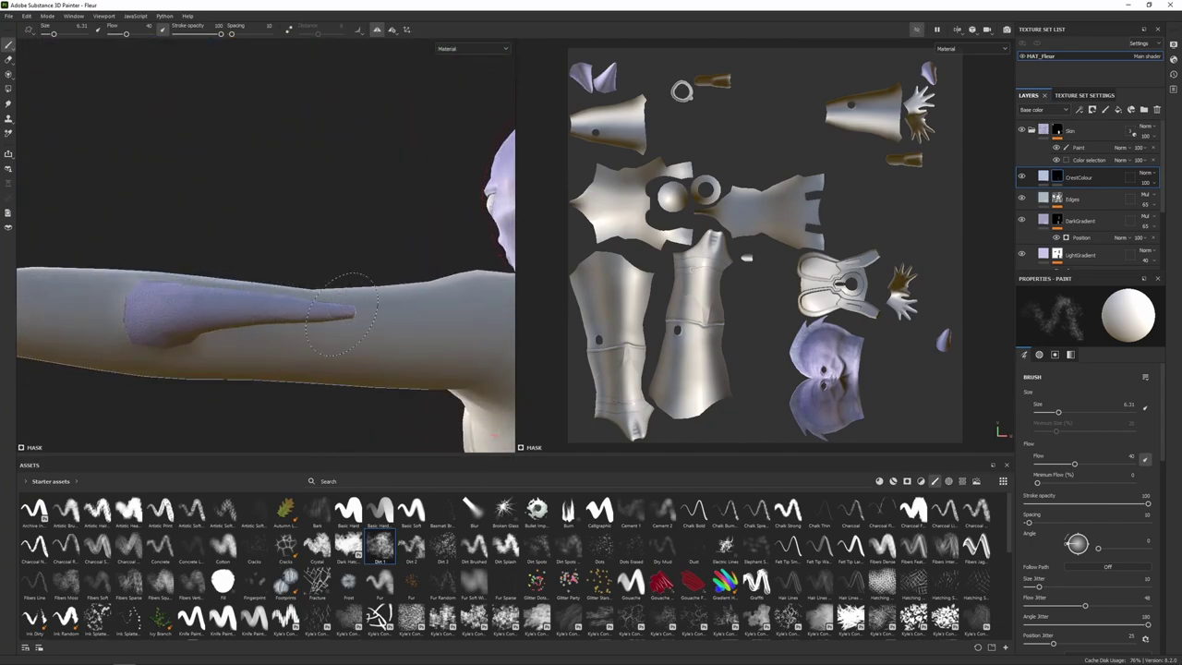
pyautogui.keyDown('alt'); pyautogui.moveTo(292, 314); pyautogui.dragTo(281, 249); pyautogui.keyUp('alt')
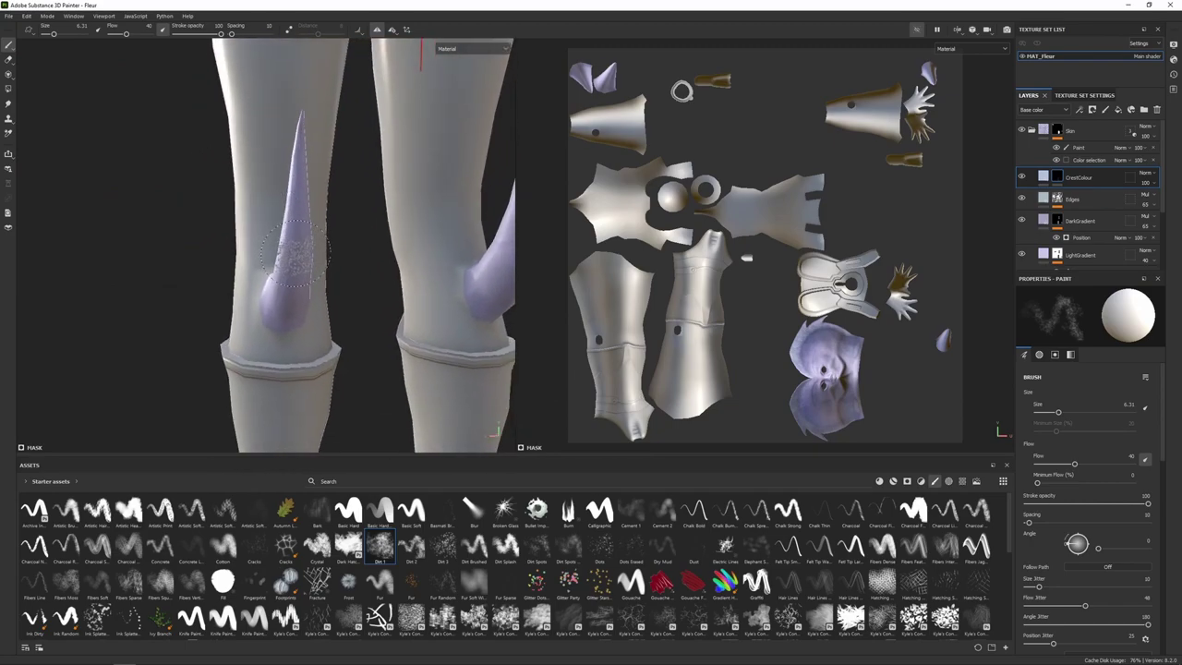
pyautogui.keyDown('alt'); pyautogui.moveTo(239, 253); pyautogui.dragTo(316, 277); pyautogui.keyUp('alt')
pyautogui.keyDown('shift'); pyautogui.moveTo(368, 286); pyautogui.dragTo(343, 288, button='right'); pyautogui.keyUp('shift')
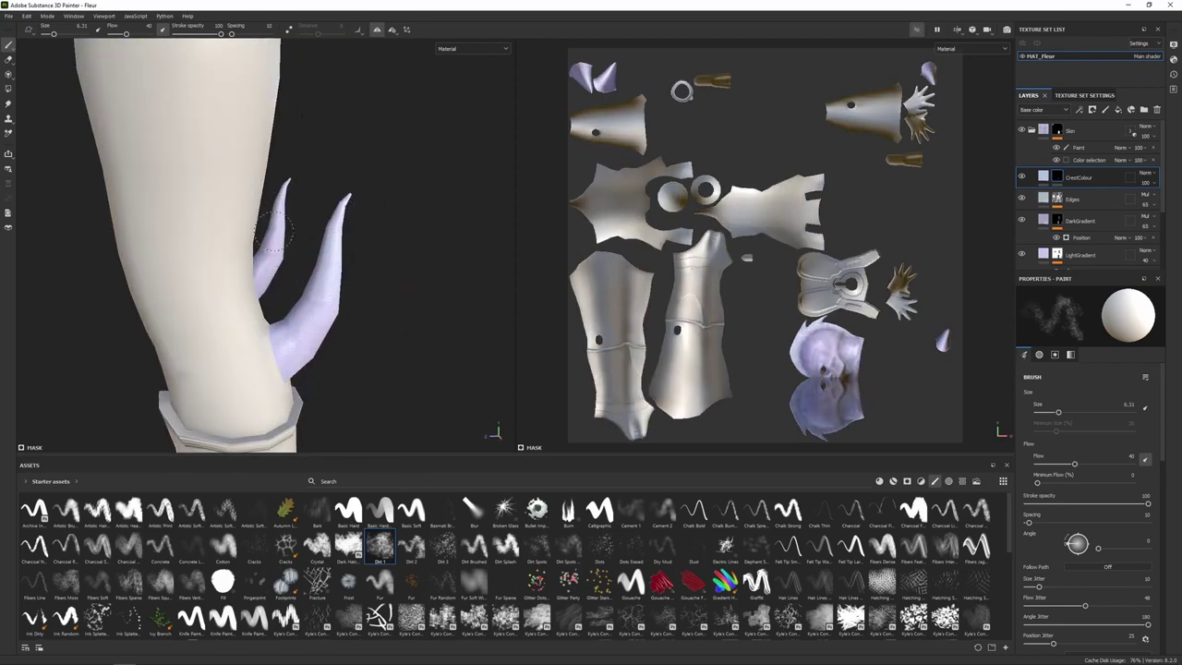
pyautogui.keyDown('shift'); pyautogui.moveTo(309, 171); pyautogui.dragTo(320, 194, button='right'); pyautogui.keyUp('shift')
# Examine the crest color on the head from the side and from the front.
pyautogui.scroll(-4, 319, 196)
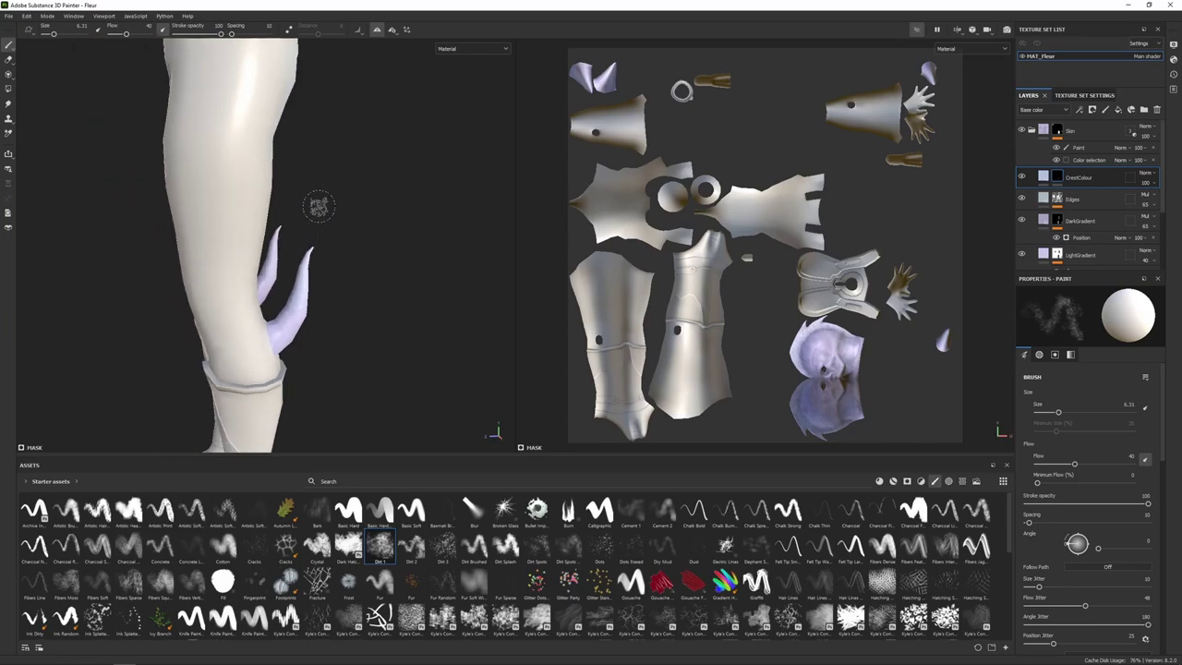
pyautogui.scroll(-4, 310, 186)
pyautogui.keyDown('alt'); pyautogui.moveTo(325, 143); pyautogui.dragTo(335, 336, button='middle'); pyautogui.keyUp('alt')
pyautogui.keyDown('alt'); pyautogui.moveTo(333, 277); pyautogui.dragTo(335, 346, button='middle'); pyautogui.keyUp('alt')
pyautogui.scroll(3, 273, 205)
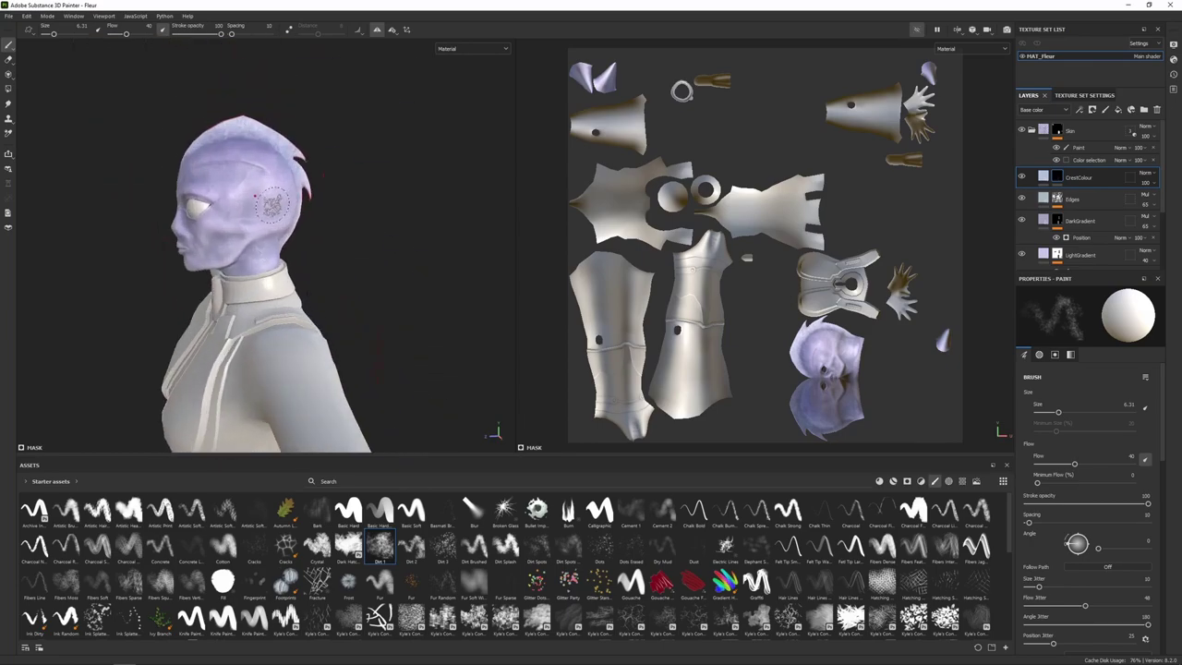
pyautogui.scroll(3, 272, 206)
pyautogui.keyDown('alt'); pyautogui.moveTo(216, 226); pyautogui.dragTo(317, 267, button='middle'); pyautogui.keyUp('alt')
pyautogui.moveTo(286, 268)
pyautogui.keyDown('alt'); pyautogui.mouseDown()
pyautogui.moveTo(317, 269)
pyautogui.moveTo(305, 258)
pyautogui.mouseUp(); pyautogui.keyUp('alt')
pyautogui.keyDown('alt'); pyautogui.moveTo(304, 258); pyautogui.dragTo(321, 254, button='middle'); pyautogui.keyUp('alt')
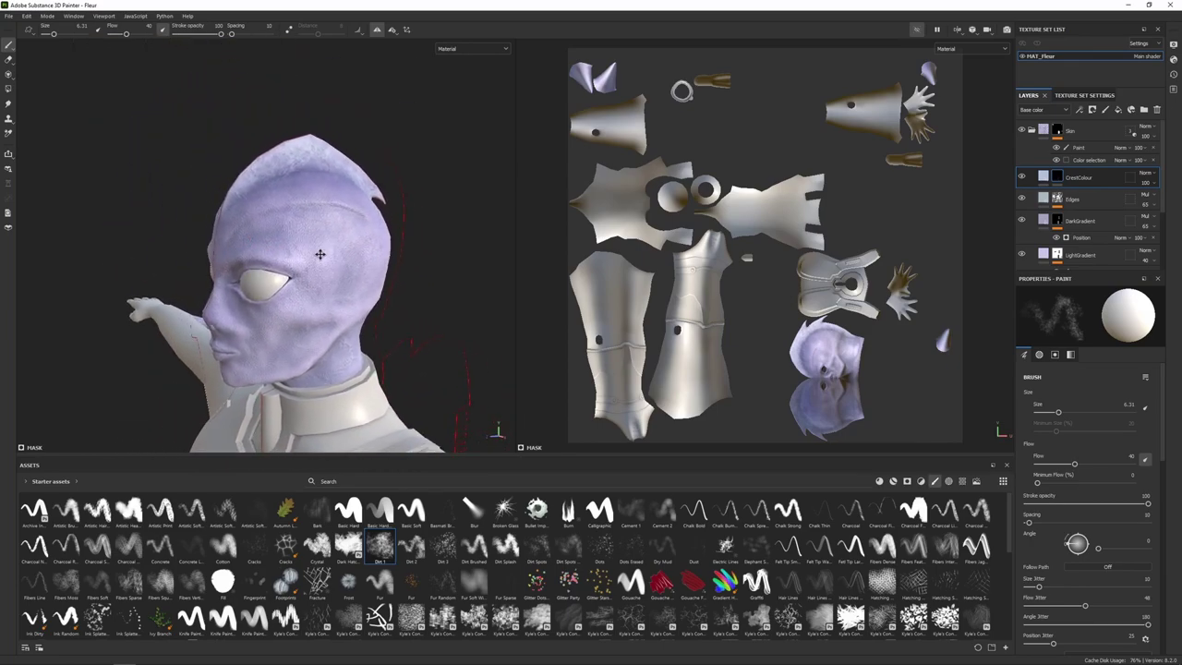
pyautogui.moveTo(319, 254)
pyautogui.keyDown('alt'); pyautogui.mouseDown()
pyautogui.moveTo(308, 274)
pyautogui.moveTo(311, 230)
pyautogui.moveTo(325, 253)
pyautogui.moveTo(330, 241)
pyautogui.mouseUp(); pyautogui.keyUp('alt')
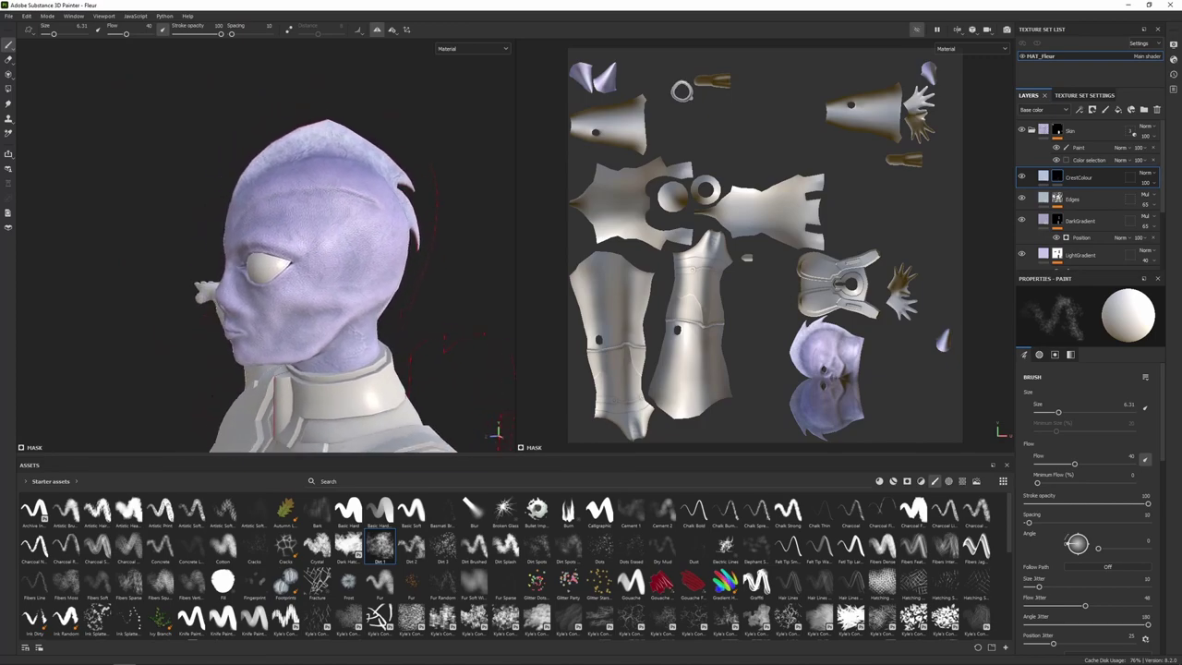
# Add a fill layer named Speckles directly above the CrestColour layer.
pyautogui.click(1044, 176)
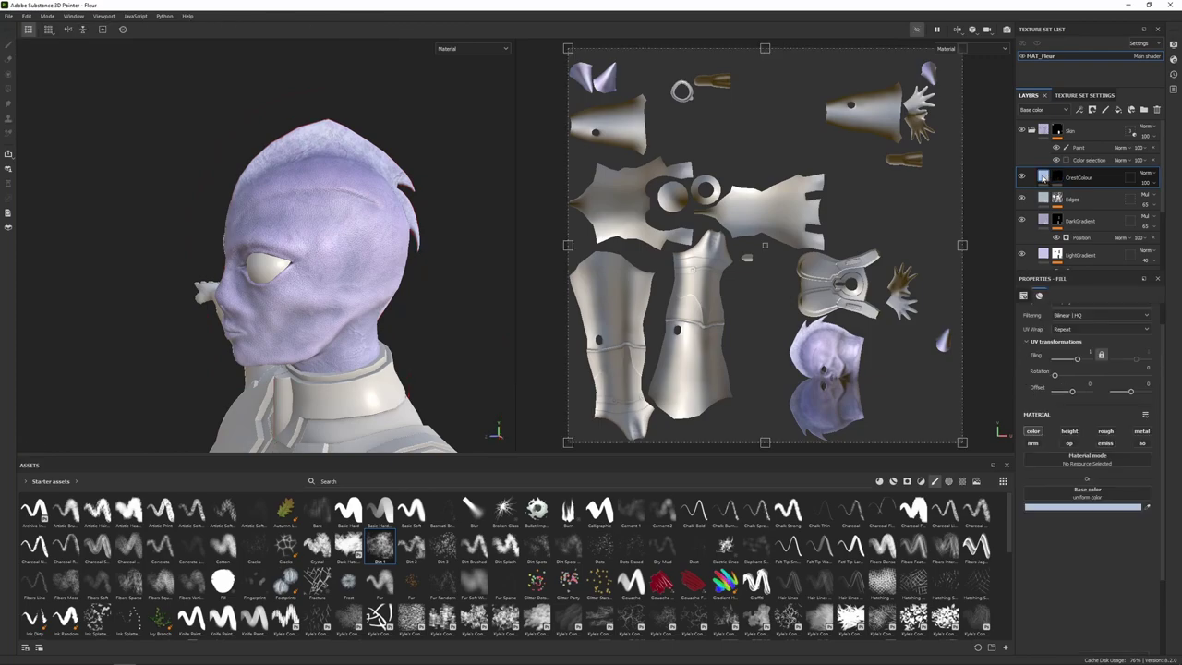
pyautogui.click(1118, 109)
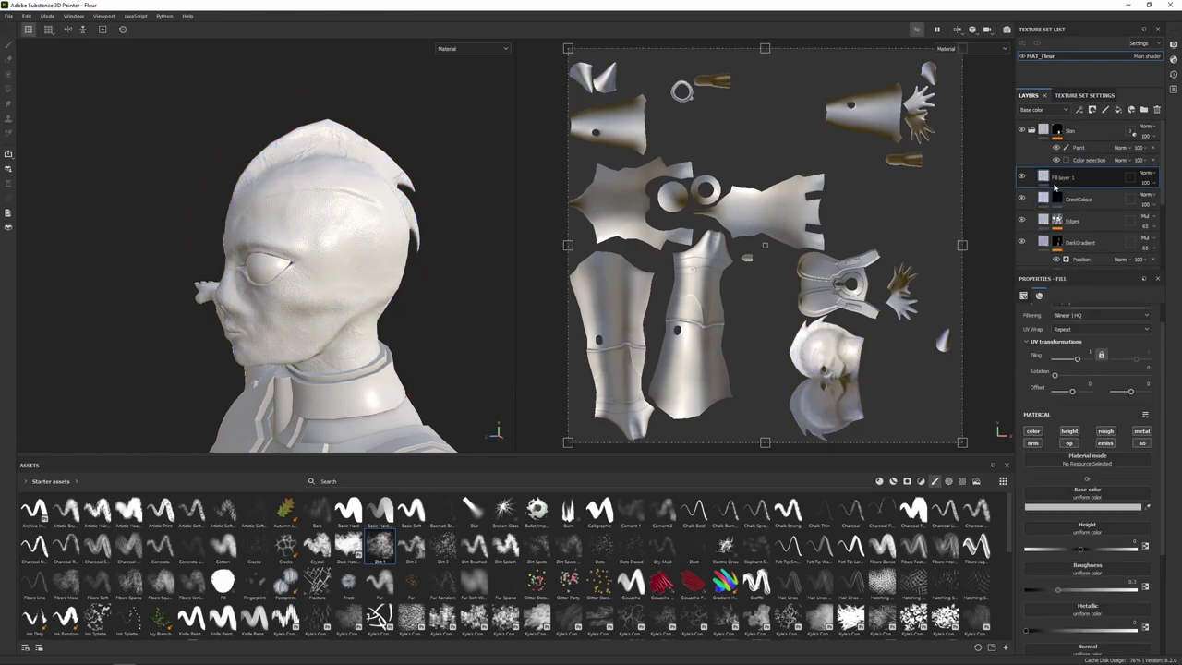
pyautogui.doubleClick(1055, 182)
pyautogui.write('Sueckles')
pyautogui.press('Return')
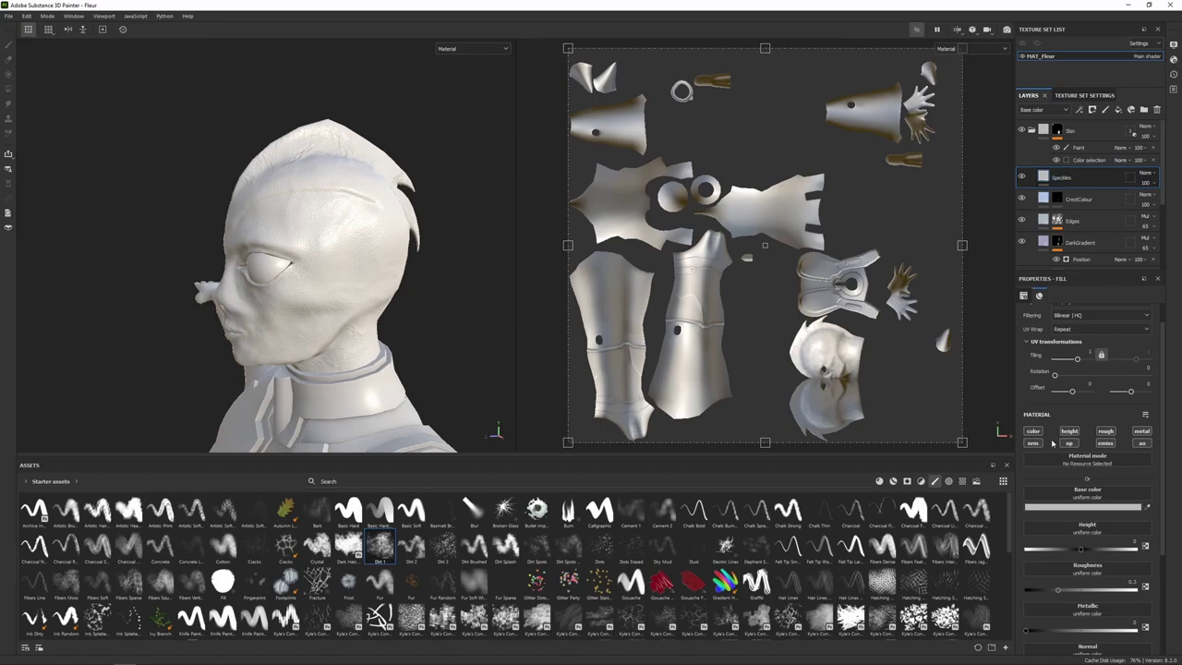
# Limit the Speckles layer to the color channel and set its base color to hex B9C9EF.
pyautogui.click(1034, 431)
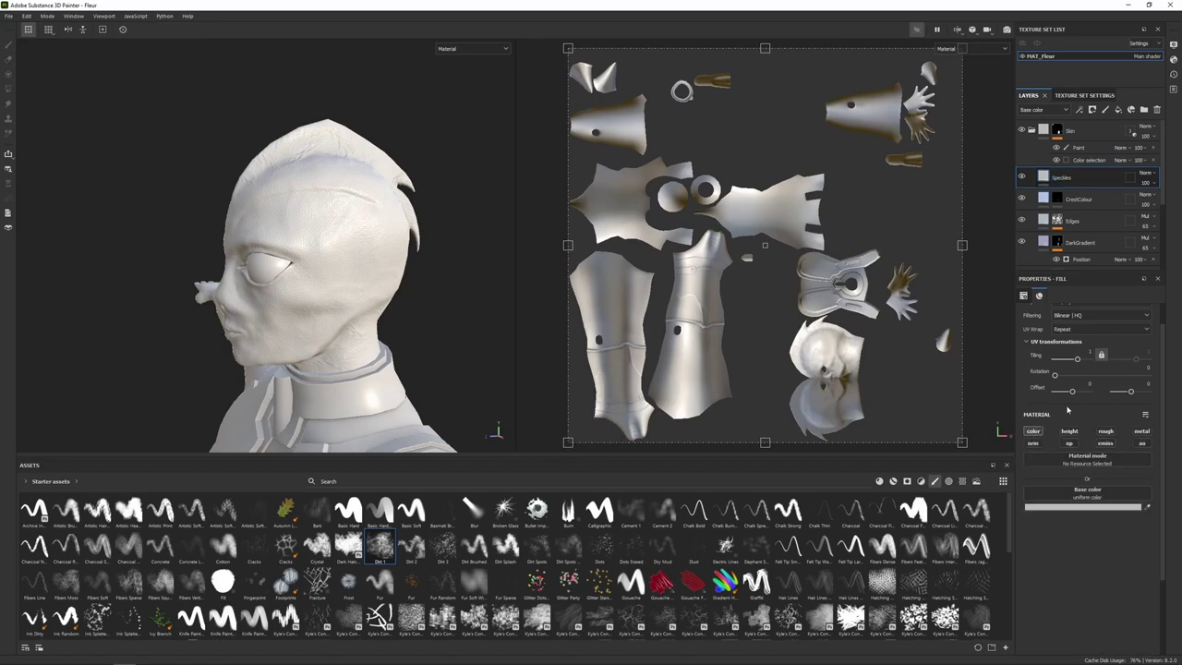
pyautogui.click(1061, 507)
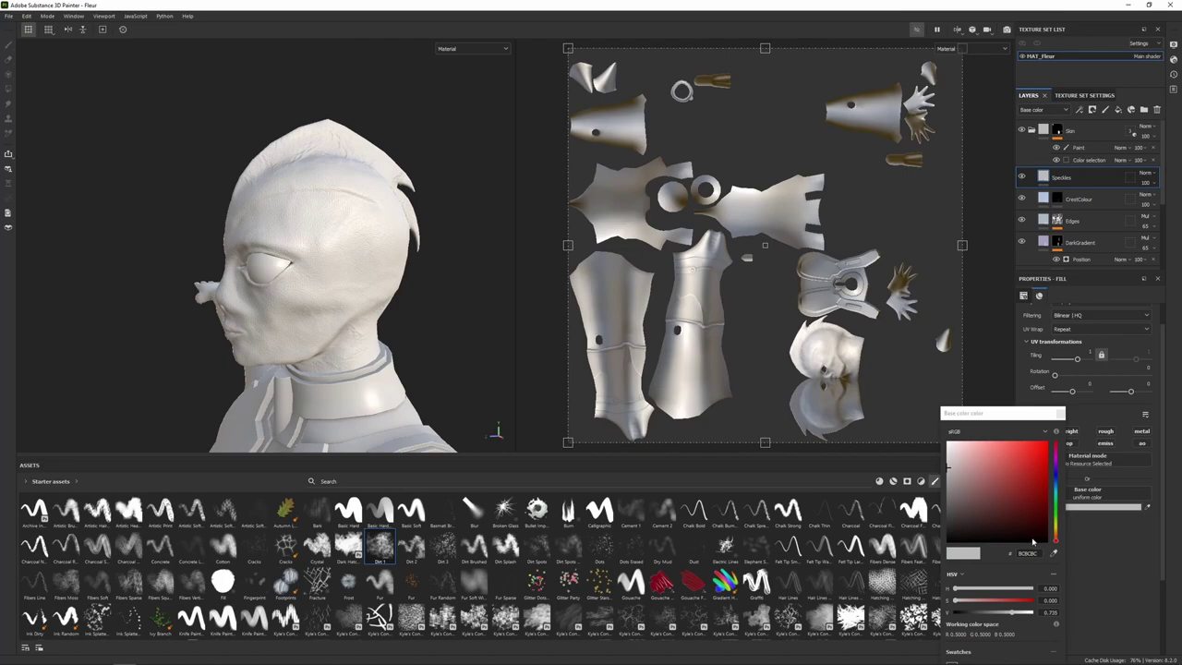
pyautogui.doubleClick(1027, 553)
pyautogui.write('b9c9ef')
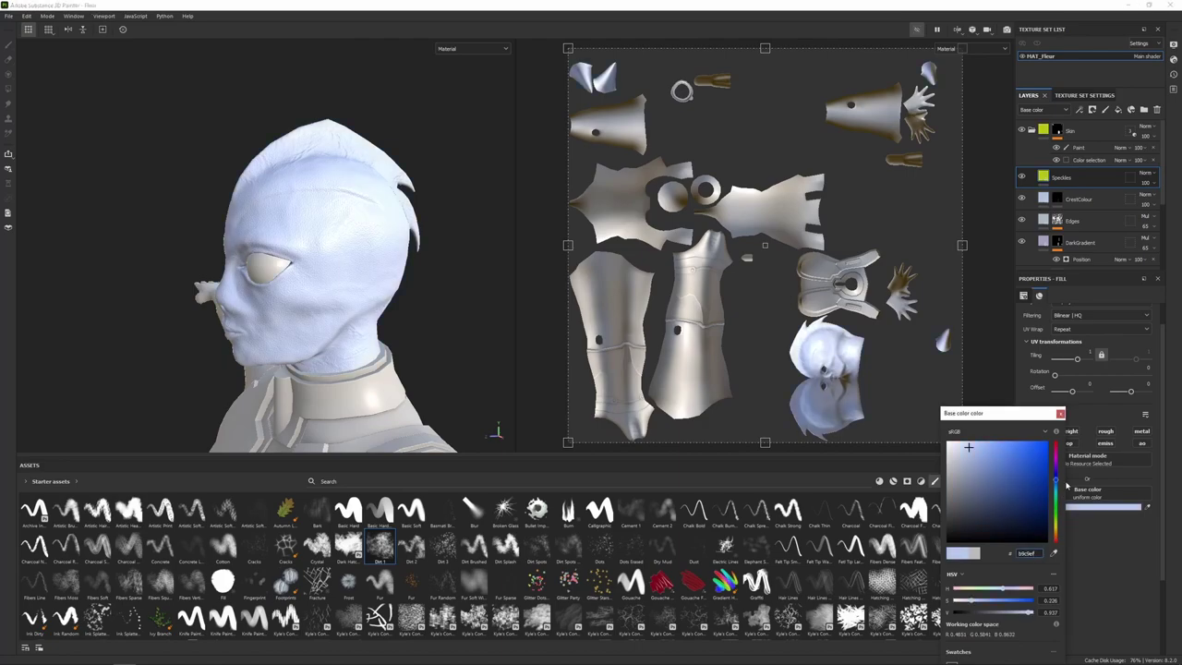
pyautogui.click(1061, 414)
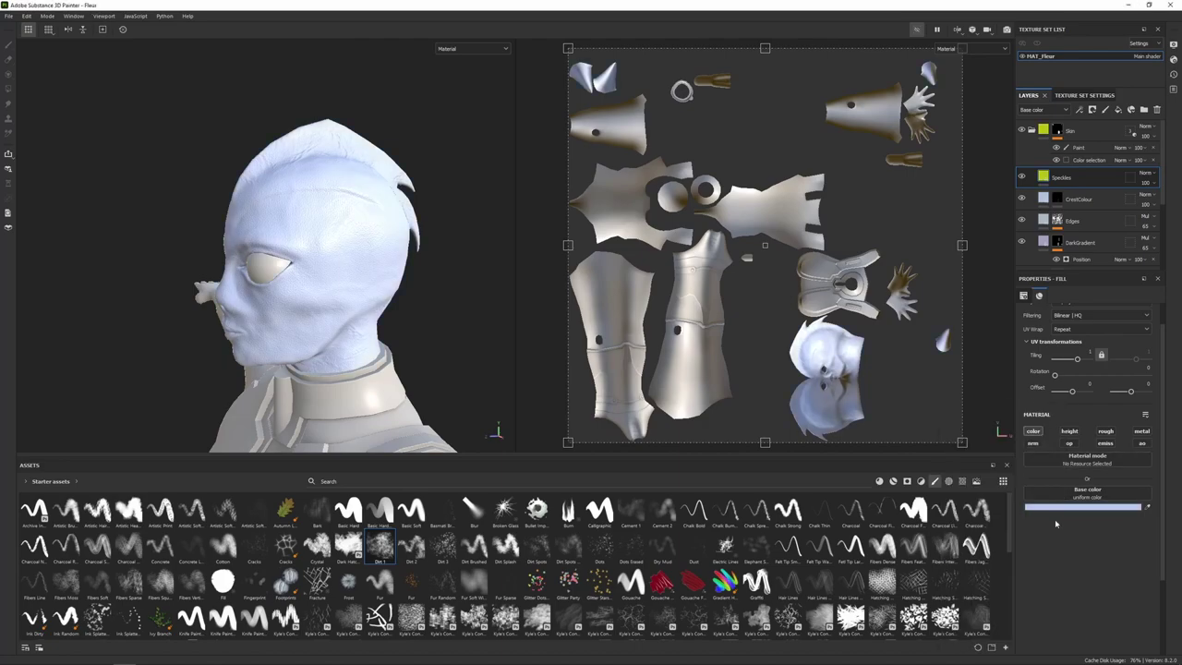
# Add a black mask to the Speckles layer and choose the Dirt Spots brush for painting it.
pyautogui.rightClick(1084, 178)
pyautogui.click(1082, 194)
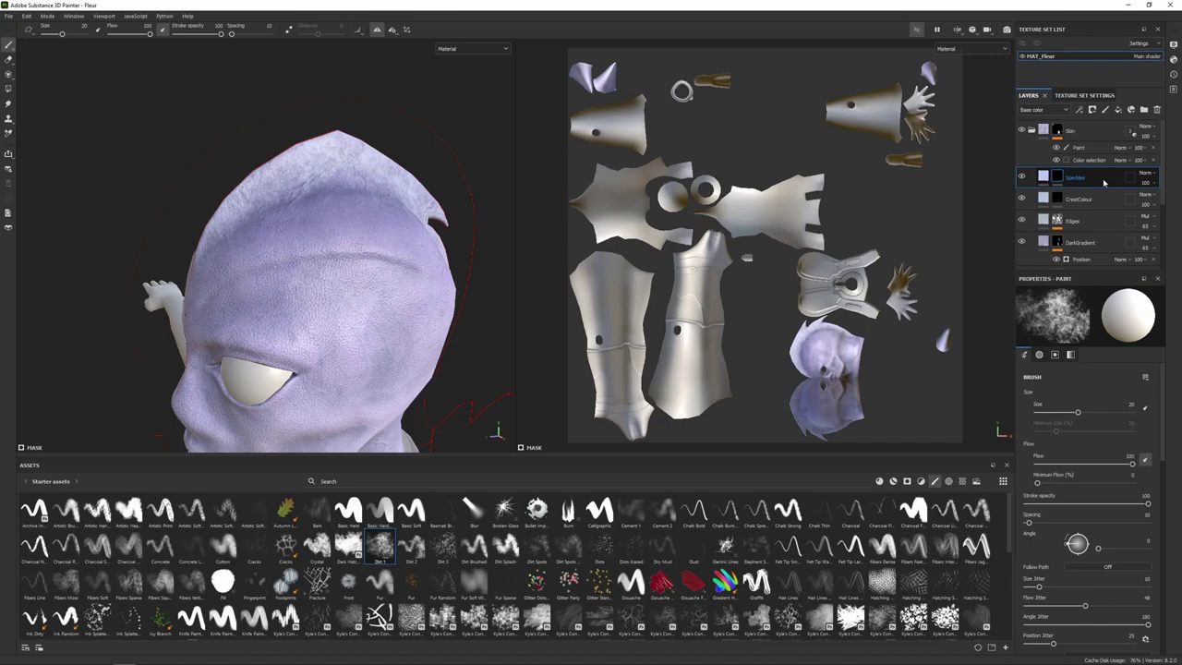
pyautogui.click(568, 547)
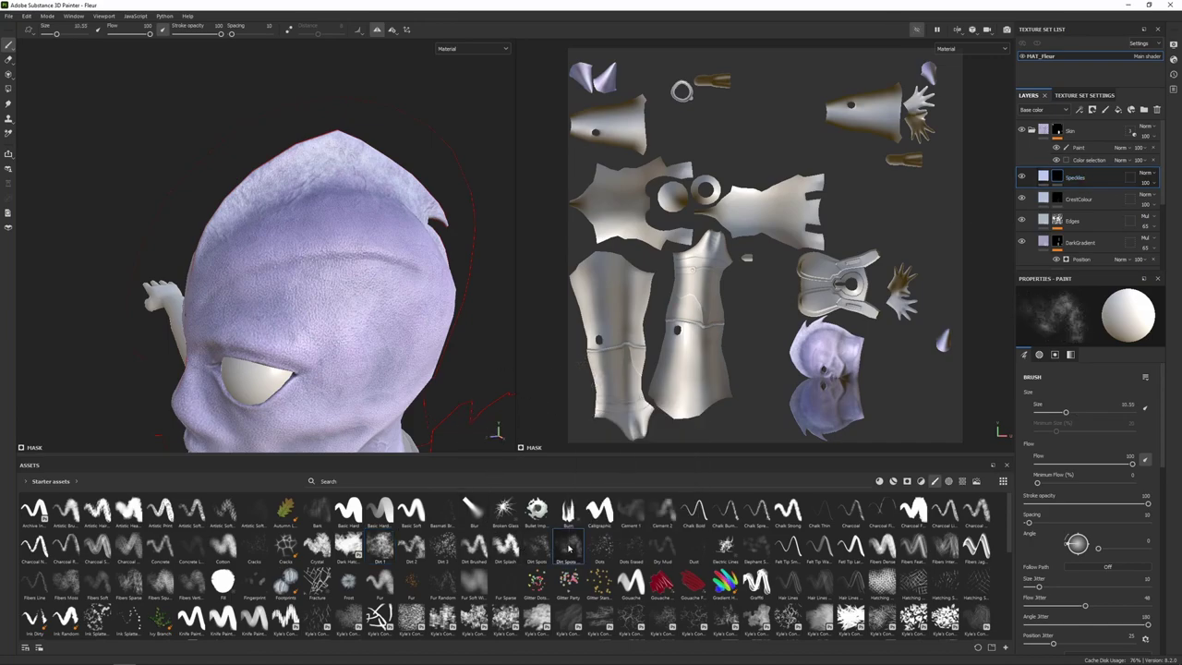
# Paint light speckles over the head and face on the Speckles mask with the brush at size 5.32.
pyautogui.moveTo(360, 245)
pyautogui.keyDown('alt'); pyautogui.mouseDown()
pyautogui.moveTo(345, 246)
pyautogui.moveTo(314, 203)
pyautogui.moveTo(337, 235)
pyautogui.mouseUp(); pyautogui.keyUp('alt')
pyautogui.keyDown('ctrl'); pyautogui.moveTo(337, 236); pyautogui.dragTo(307, 236, button='right'); pyautogui.keyUp('ctrl')
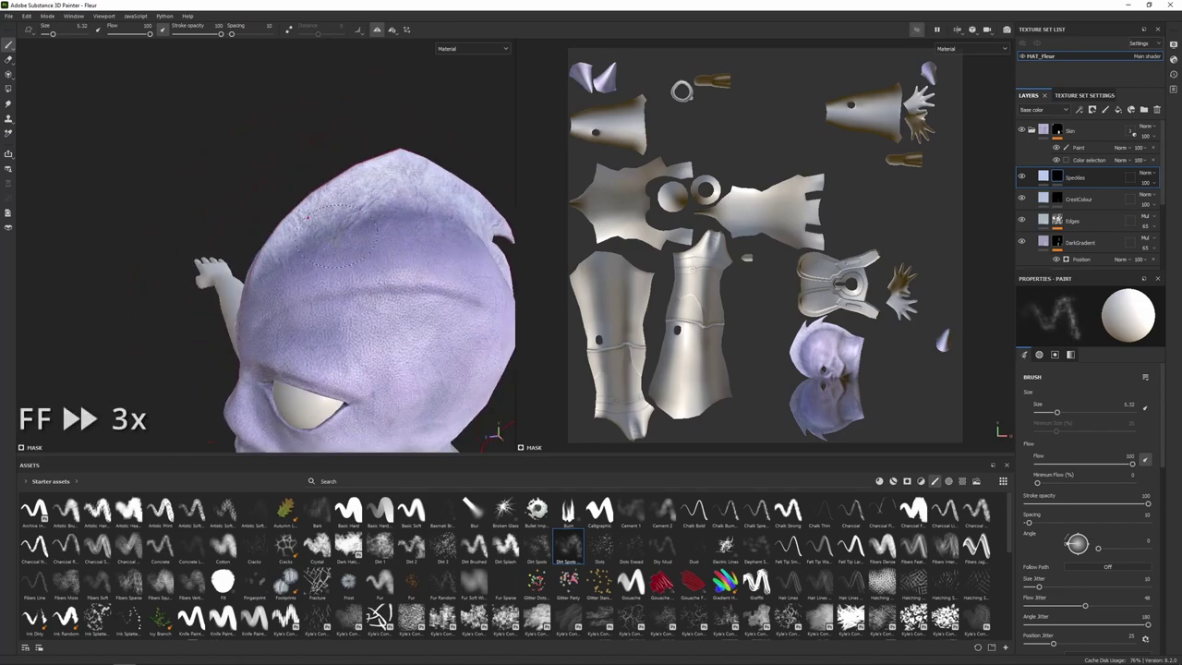
pyautogui.moveTo(338, 235)
pyautogui.keyDown('alt'); pyautogui.mouseDown()
pyautogui.moveTo(294, 230)
pyautogui.moveTo(388, 347)
pyautogui.moveTo(269, 196)
pyautogui.moveTo(407, 304)
pyautogui.moveTo(288, 264)
pyautogui.moveTo(205, 292)
pyautogui.moveTo(278, 277)
pyautogui.moveTo(362, 289)
pyautogui.moveTo(338, 205)
pyautogui.moveTo(292, 327)
pyautogui.moveTo(401, 132)
pyautogui.moveTo(314, 254)
pyautogui.moveTo(252, 313)
pyautogui.moveTo(304, 277)
pyautogui.moveTo(369, 286)
pyautogui.moveTo(384, 267)
pyautogui.moveTo(419, 312)
pyautogui.moveTo(487, 279)
pyautogui.mouseUp(); pyautogui.keyUp('alt')
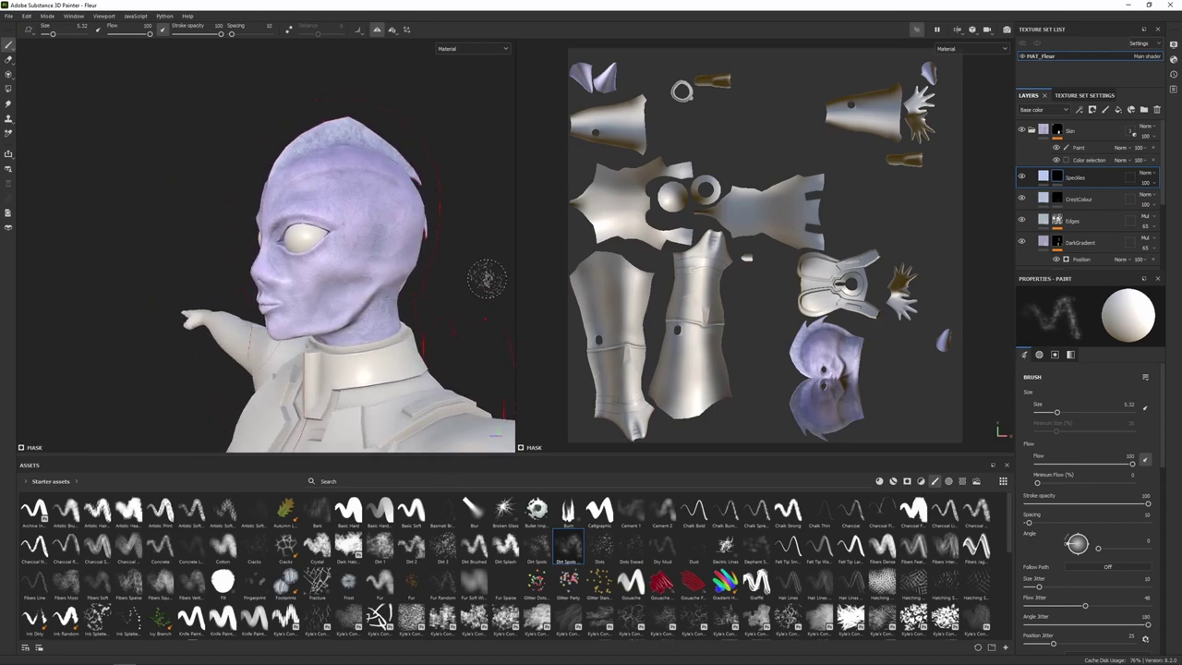
# Add a fill layer named Lips directly above the Speckles layer.
pyautogui.click(1131, 110)
pyautogui.doubleClick(1068, 178)
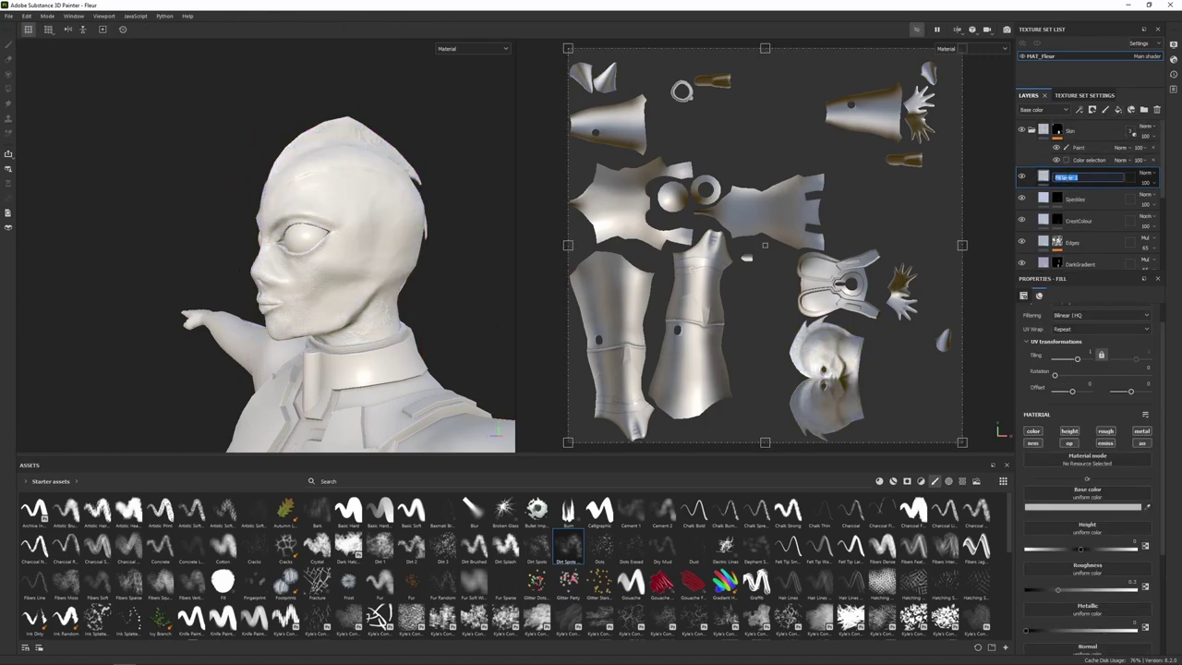
pyautogui.write('U')
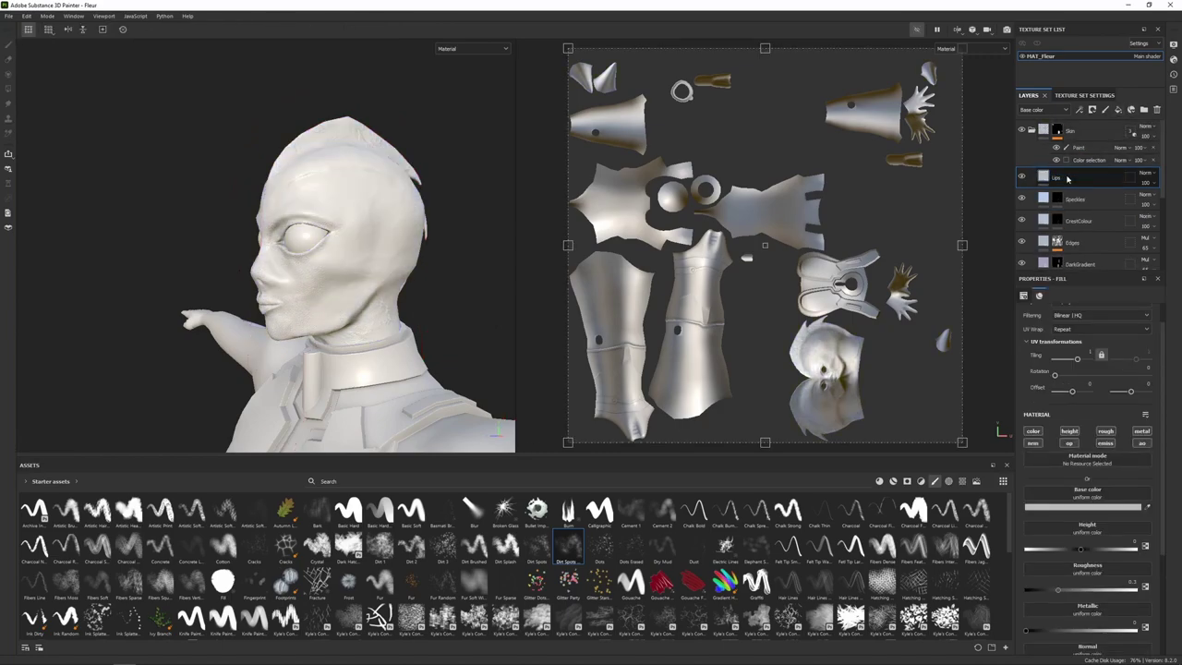
pyautogui.press('Return')
# Limit the Lips layer to the color and roughness channels and set its base color to hex CAABDE.
pyautogui.click(1033, 433)
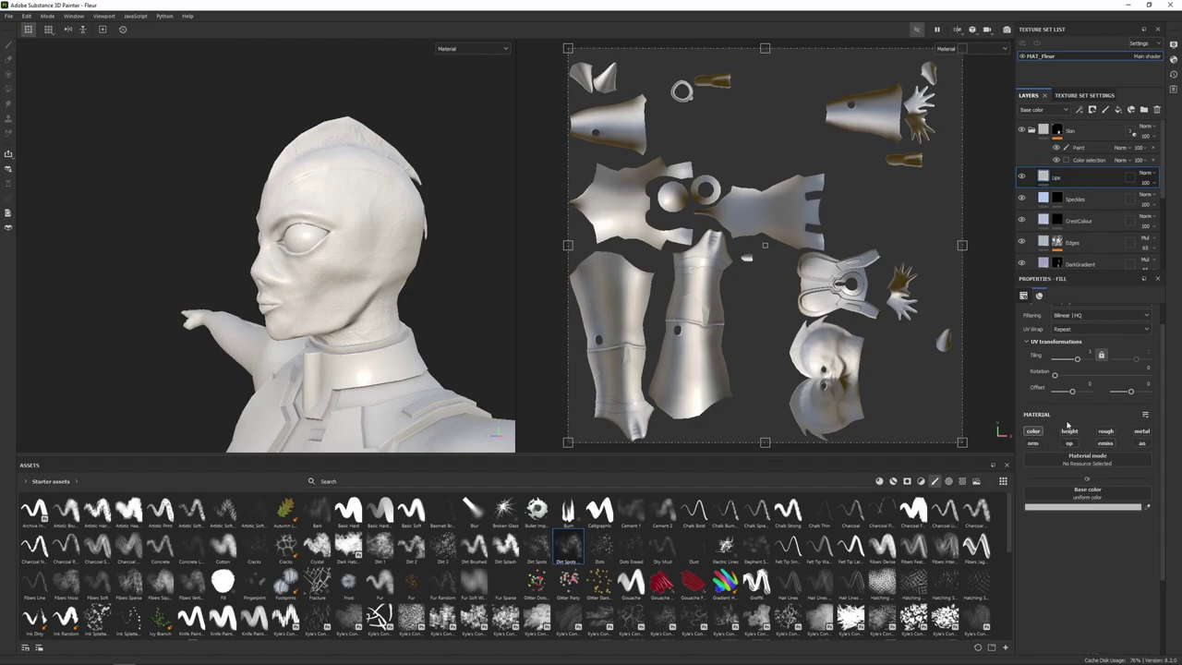
pyautogui.click(1108, 432)
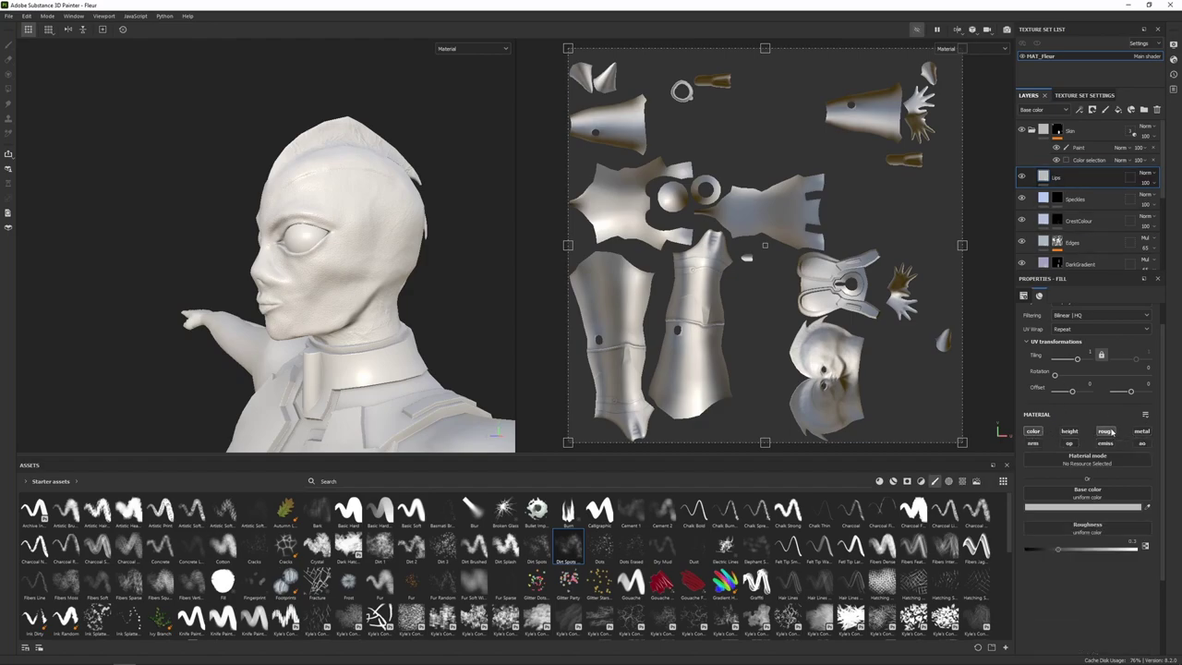
pyautogui.click(1095, 507)
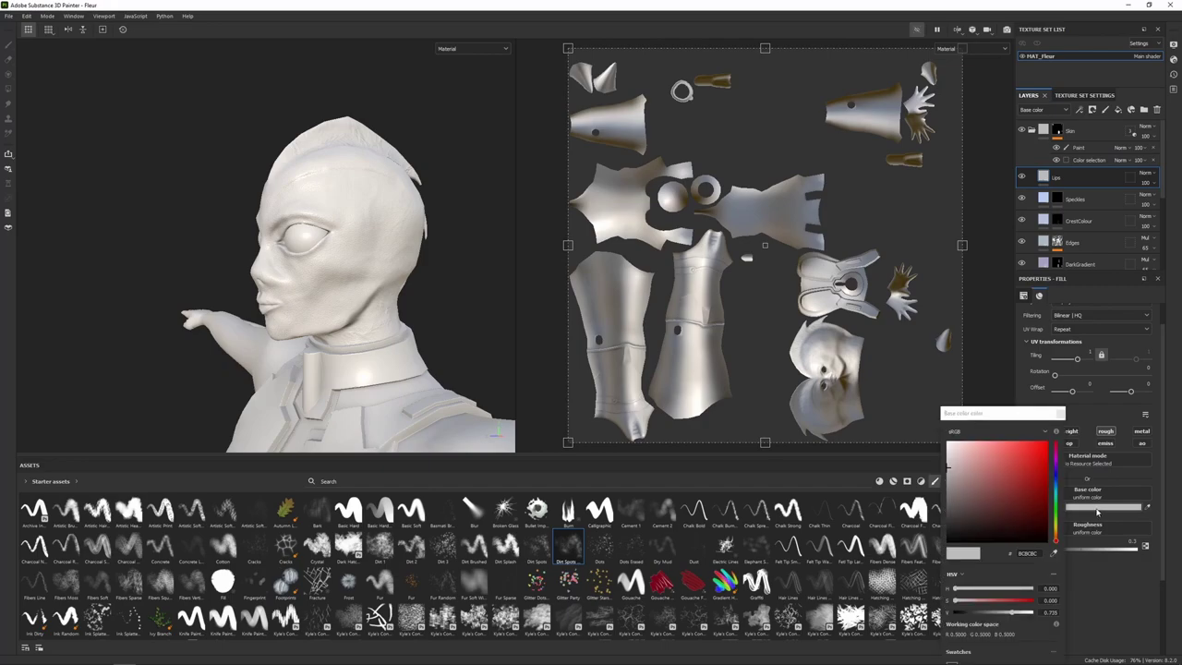
pyautogui.doubleClick(1033, 553)
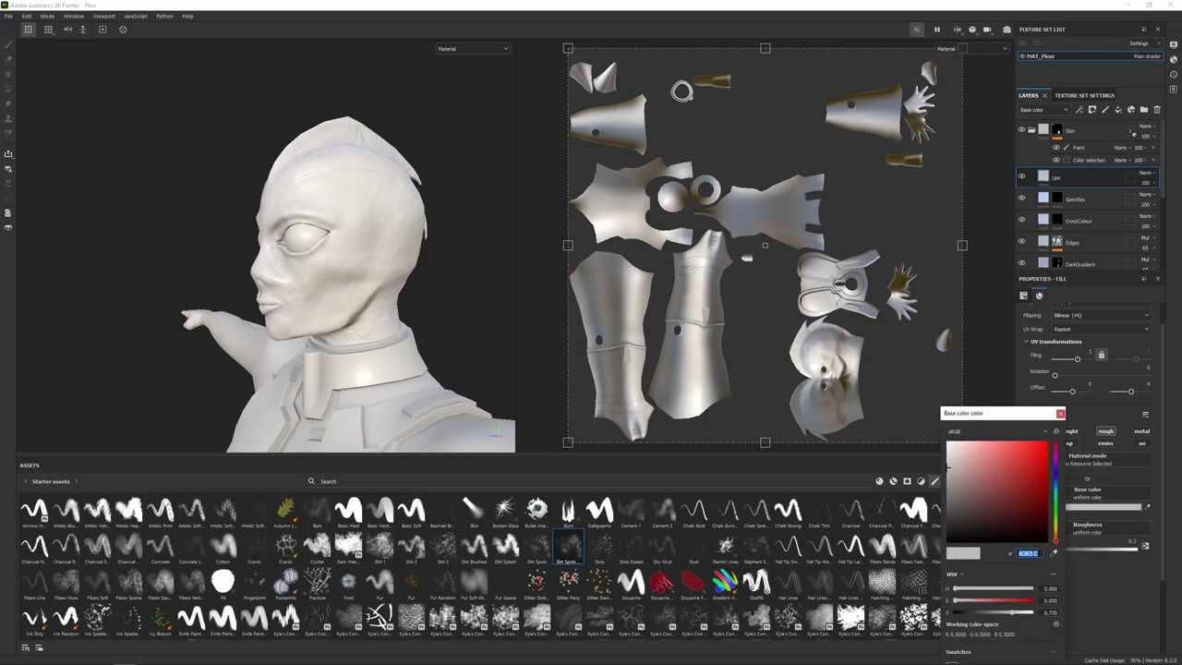
pyautogui.write('caabde')
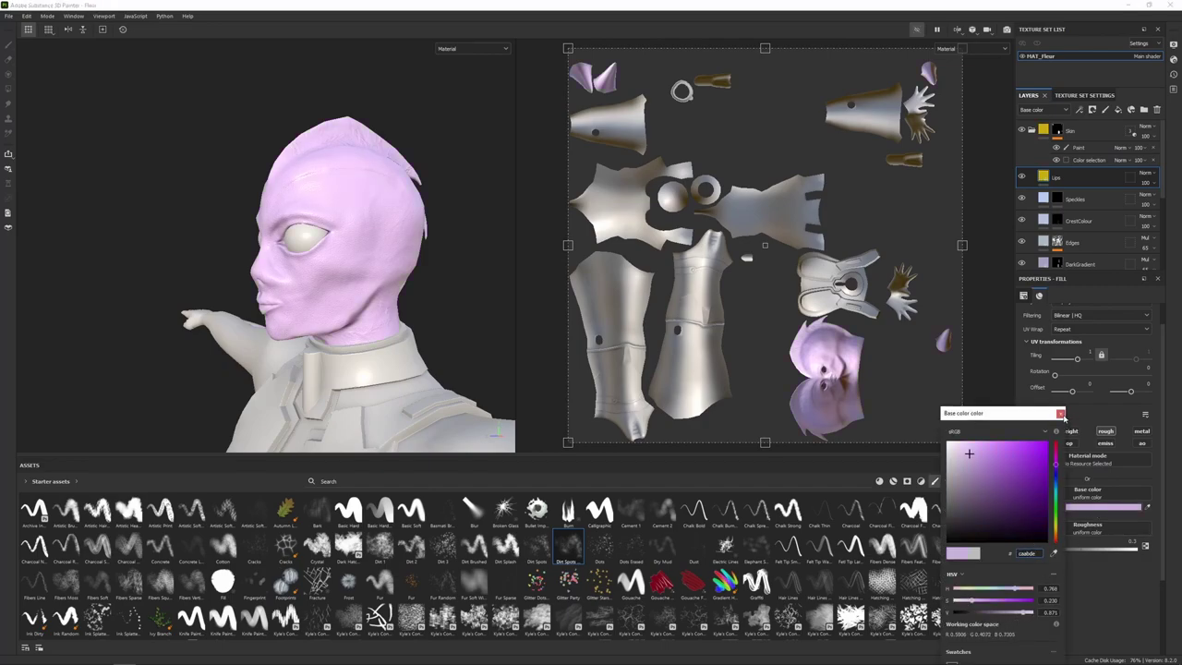
pyautogui.click(1060, 413)
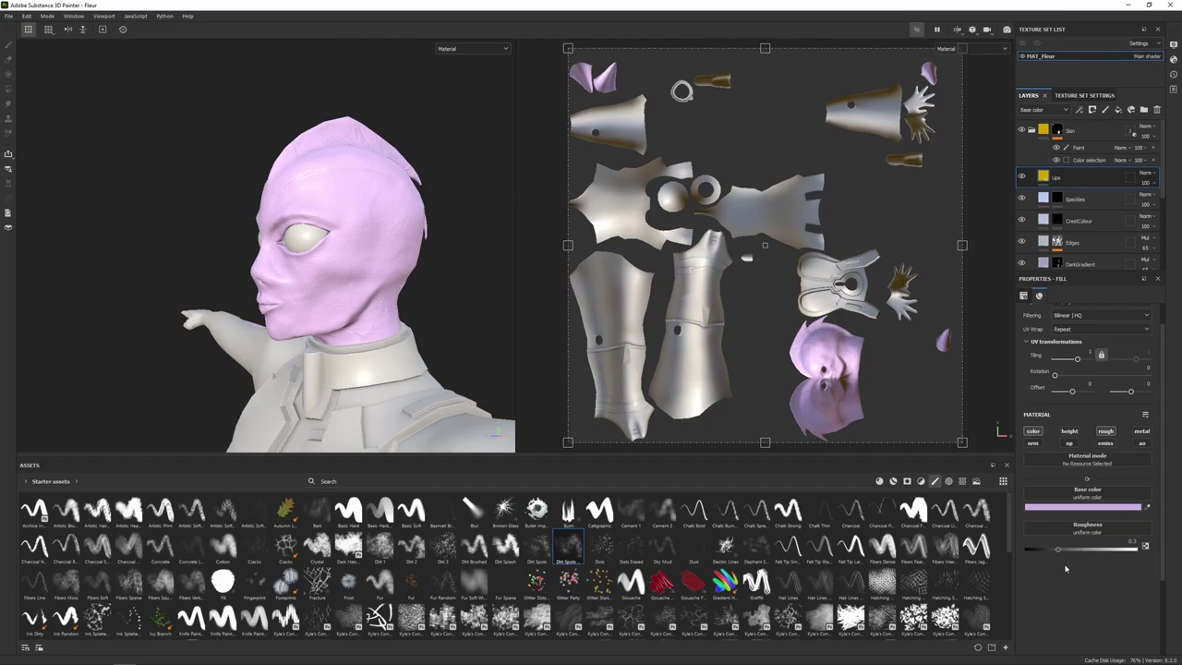
# Add a black mask to the Lips layer.
pyautogui.click(1061, 178)
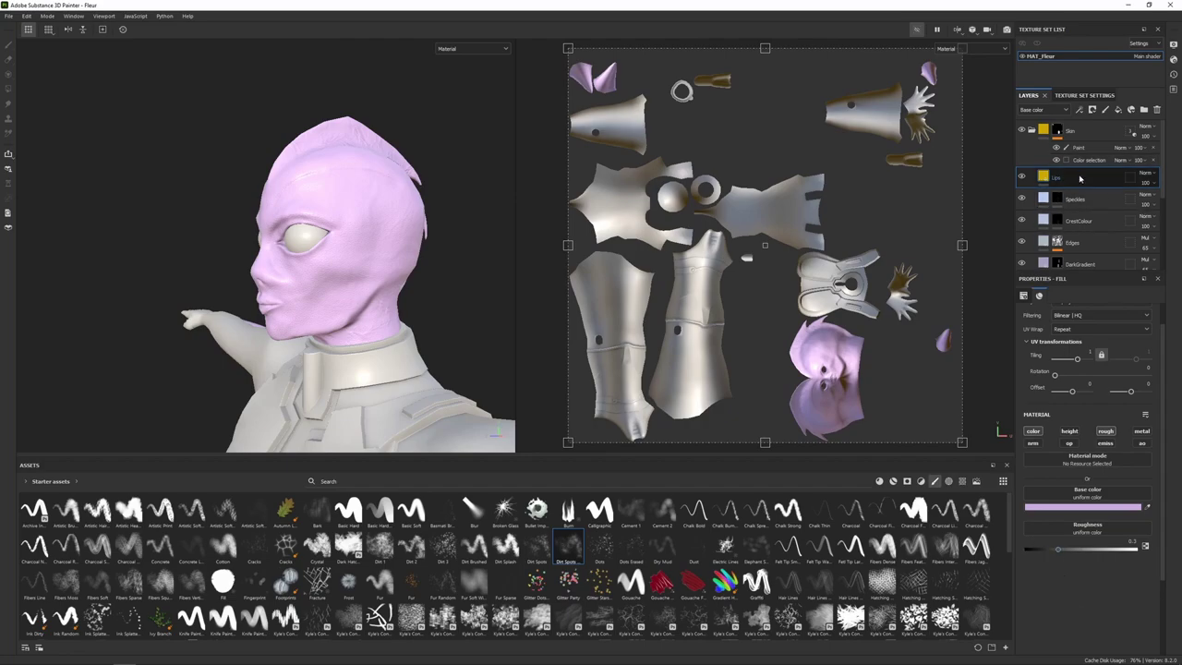
pyautogui.rightClick(1080, 179)
pyautogui.click(1086, 196)
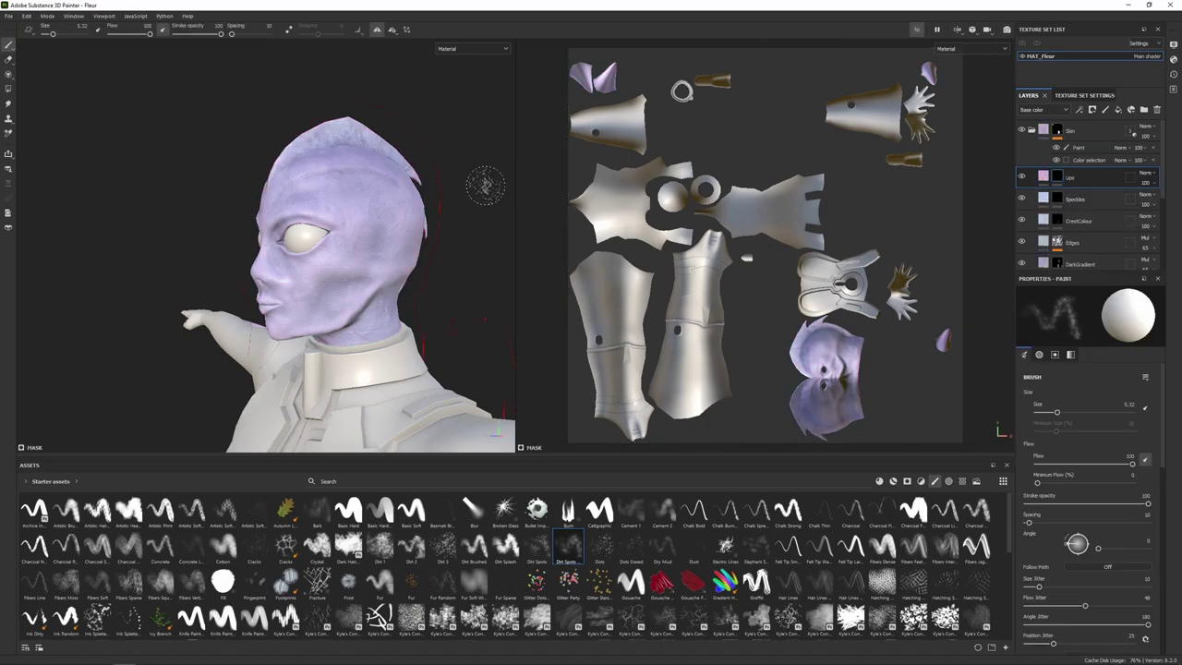
# Find the alpha named Shape in the assets, apply it to the brush, and reset the brush settings to their defaults.
pyautogui.keyDown('alt'); pyautogui.moveTo(486, 185); pyautogui.dragTo(372, 242); pyautogui.keyUp('alt')
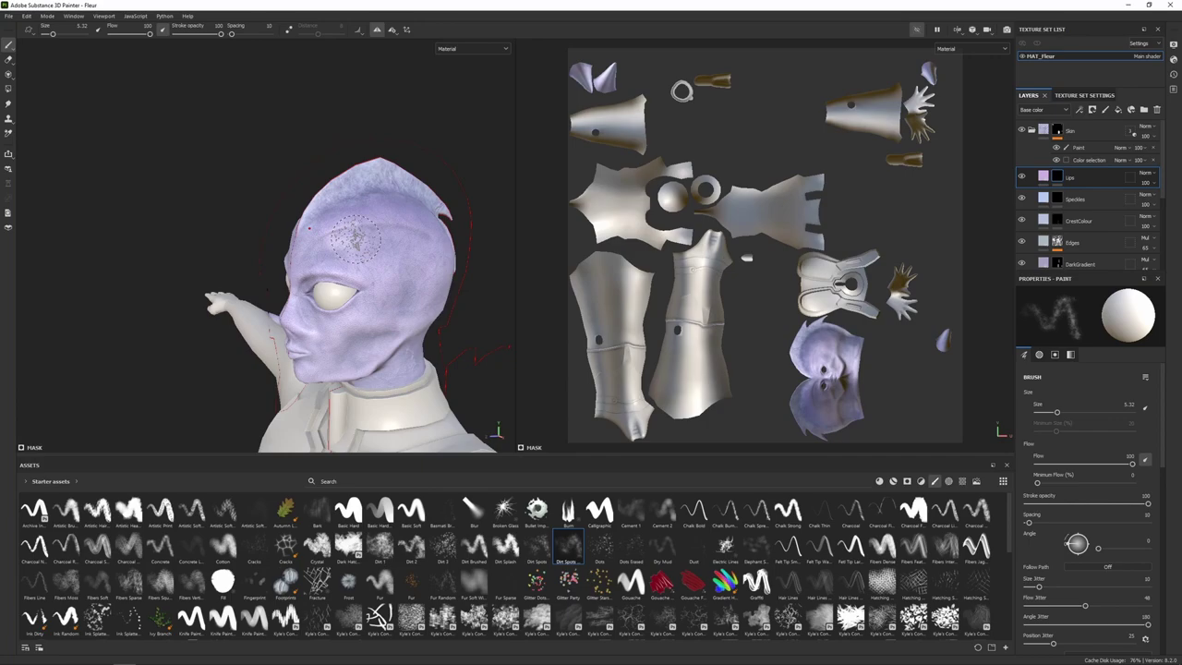
pyautogui.click(950, 481)
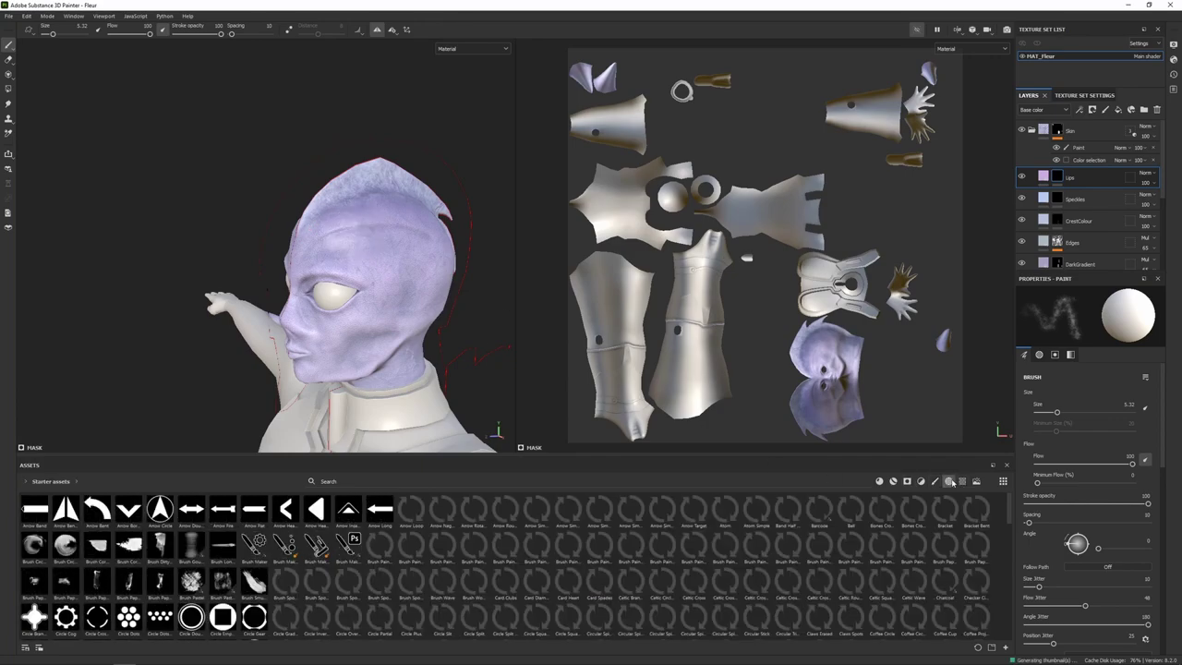
pyautogui.click(433, 477)
pyautogui.write('shape')
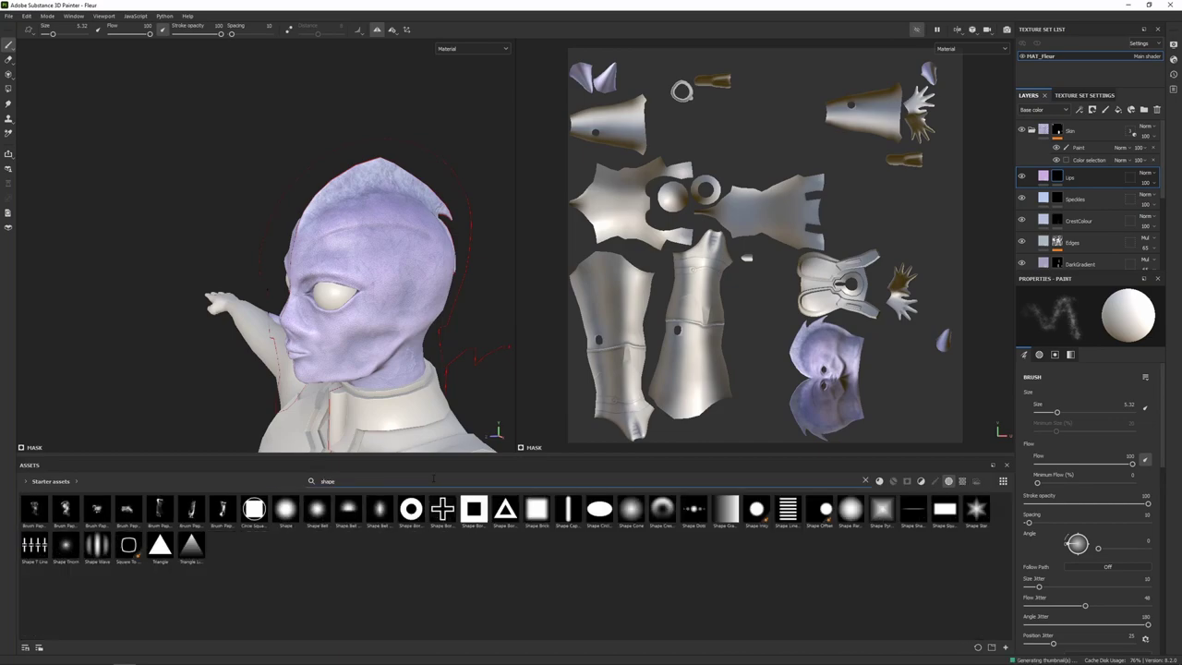
pyautogui.click(287, 509)
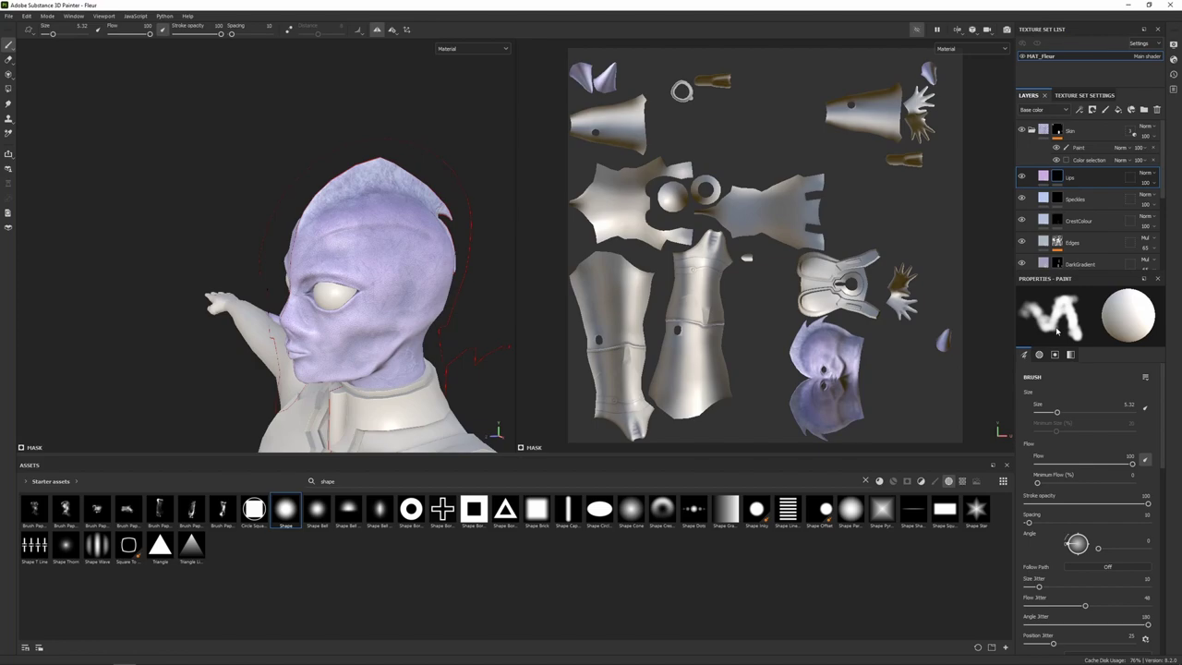
pyautogui.click(1145, 377)
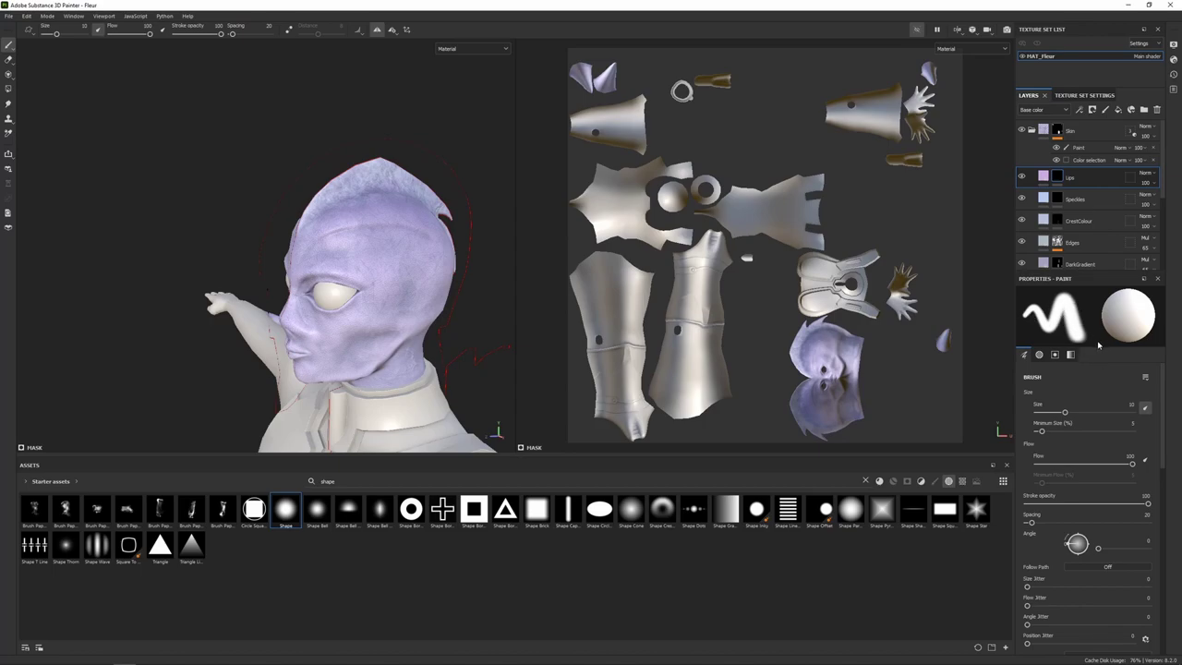
# Paint the lips onto the Lips mask with the brush reduced to size 0.41, swapping between revealing and hiding to refine their outline.
pyautogui.keyDown('alt'); pyautogui.moveTo(277, 278); pyautogui.dragTo(351, 268); pyautogui.keyUp('alt')
pyautogui.keyDown('alt'); pyautogui.moveTo(277, 295); pyautogui.dragTo(351, 277, button='right'); pyautogui.keyUp('alt')
pyautogui.moveTo(320, 258)
pyautogui.keyDown('ctrl'); pyautogui.mouseDown(button='right')
pyautogui.moveTo(291, 257)
pyautogui.moveTo(320, 257)
pyautogui.mouseUp(button='right'); pyautogui.keyUp('ctrl')
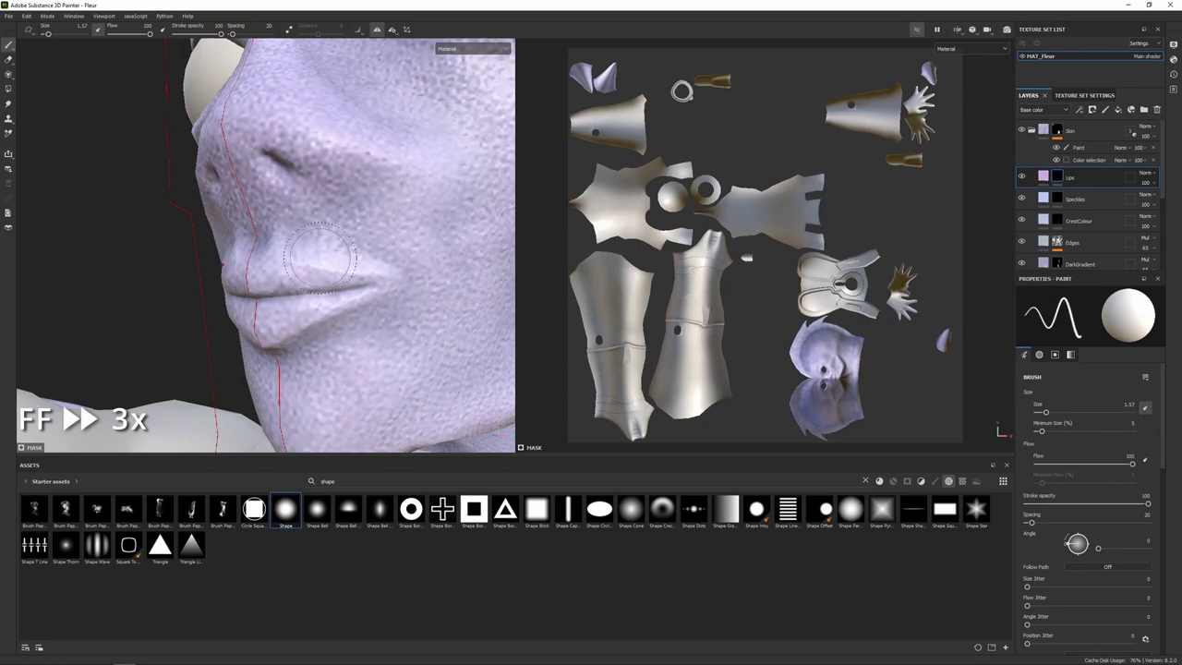
pyautogui.keyDown('alt'); pyautogui.moveTo(320, 257); pyautogui.dragTo(369, 251); pyautogui.keyUp('alt')
pyautogui.keyDown('ctrl'); pyautogui.moveTo(318, 259); pyautogui.dragTo(300, 258, button='right'); pyautogui.keyUp('ctrl')
pyautogui.moveTo(305, 258)
pyautogui.mouseDown()
pyautogui.moveTo(355, 251)
pyautogui.moveTo(406, 273)
pyautogui.moveTo(318, 322)
pyautogui.moveTo(325, 288)
pyautogui.moveTo(355, 287)
pyautogui.moveTo(362, 242)
pyautogui.mouseUp()
pyautogui.press('x')
pyautogui.moveTo(340, 330); pyautogui.dragTo(329, 336)
pyautogui.moveTo(370, 277)
pyautogui.keyDown('alt'); pyautogui.mouseDown()
pyautogui.moveTo(328, 240)
pyautogui.moveTo(325, 256)
pyautogui.moveTo(356, 255)
pyautogui.mouseUp(); pyautogui.keyUp('alt')
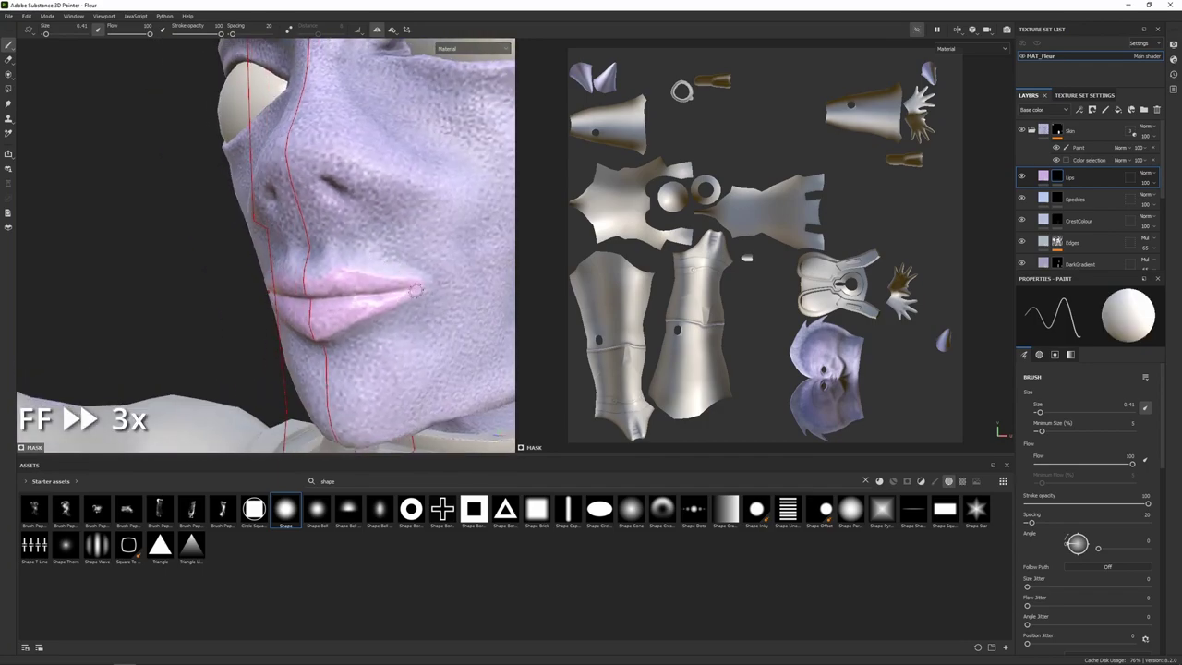
pyautogui.keyDown('alt'); pyautogui.moveTo(416, 291); pyautogui.dragTo(334, 265); pyautogui.keyUp('alt')
pyautogui.scroll(-3, 428, 283)
pyautogui.scroll(5, 369, 263)
pyautogui.press('x')
pyautogui.press('x')
pyautogui.press('x')
pyautogui.scroll(-5, 363, 261)
pyautogui.scroll(-2, 351, 263)
pyautogui.keyDown('alt'); pyautogui.moveTo(432, 244); pyautogui.dragTo(411, 244); pyautogui.keyUp('alt')
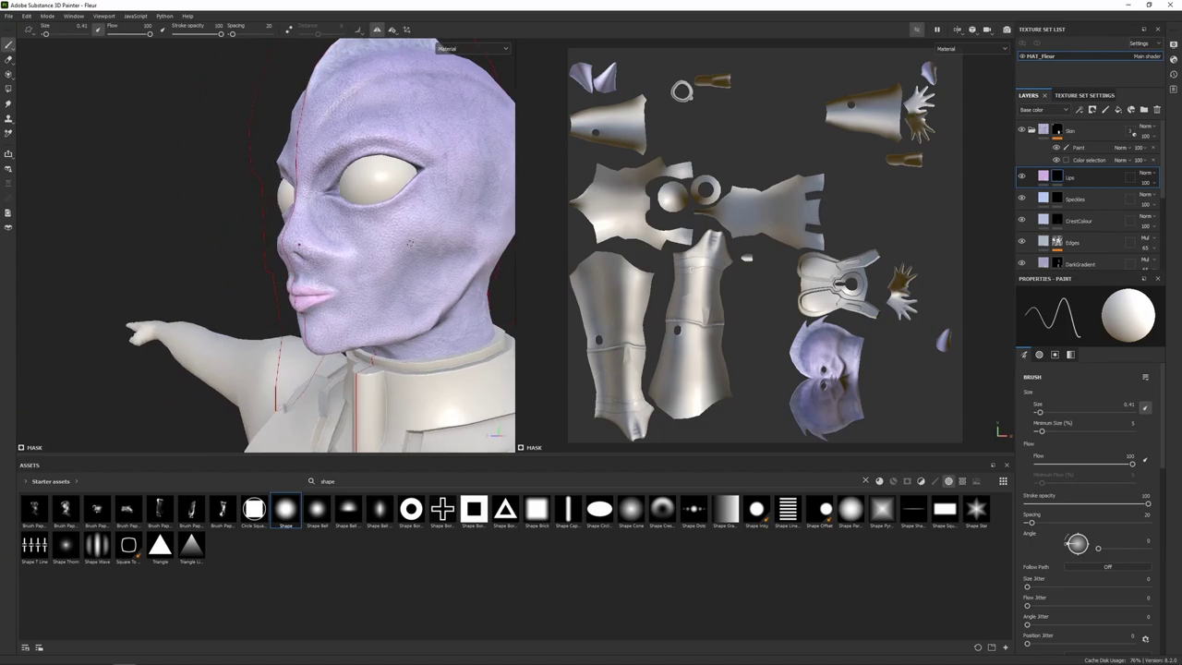
# Set the Lips layer's blending mode to Multiply and its opacity to 80.
pyautogui.click(1147, 173)
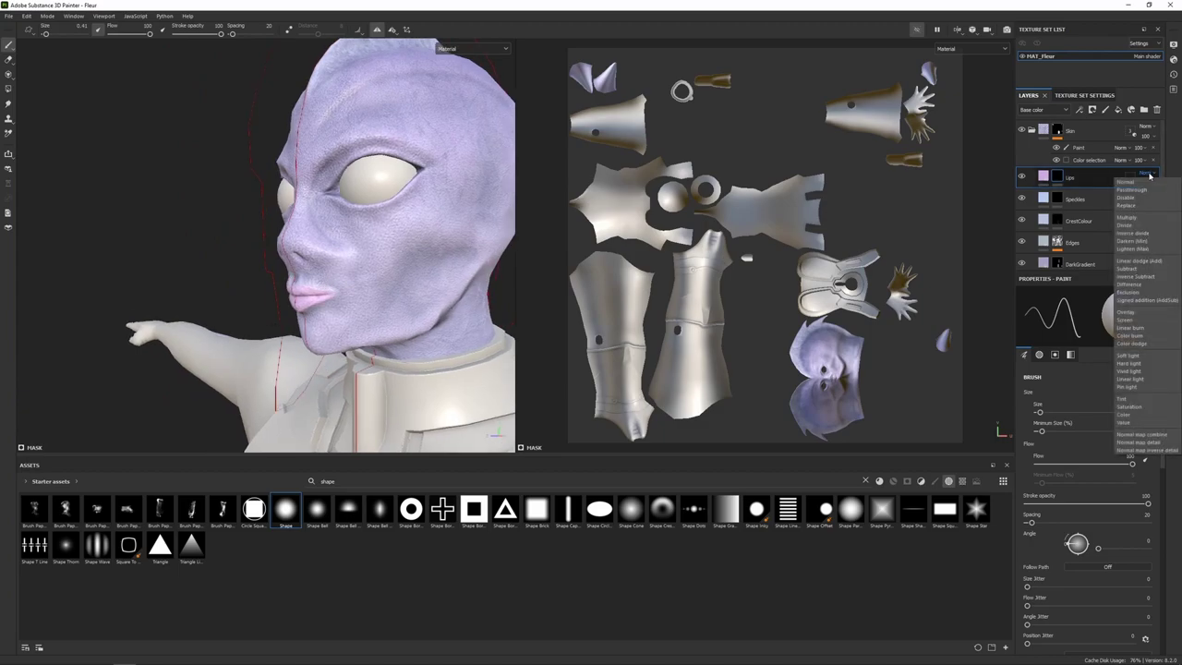
pyautogui.click(1129, 217)
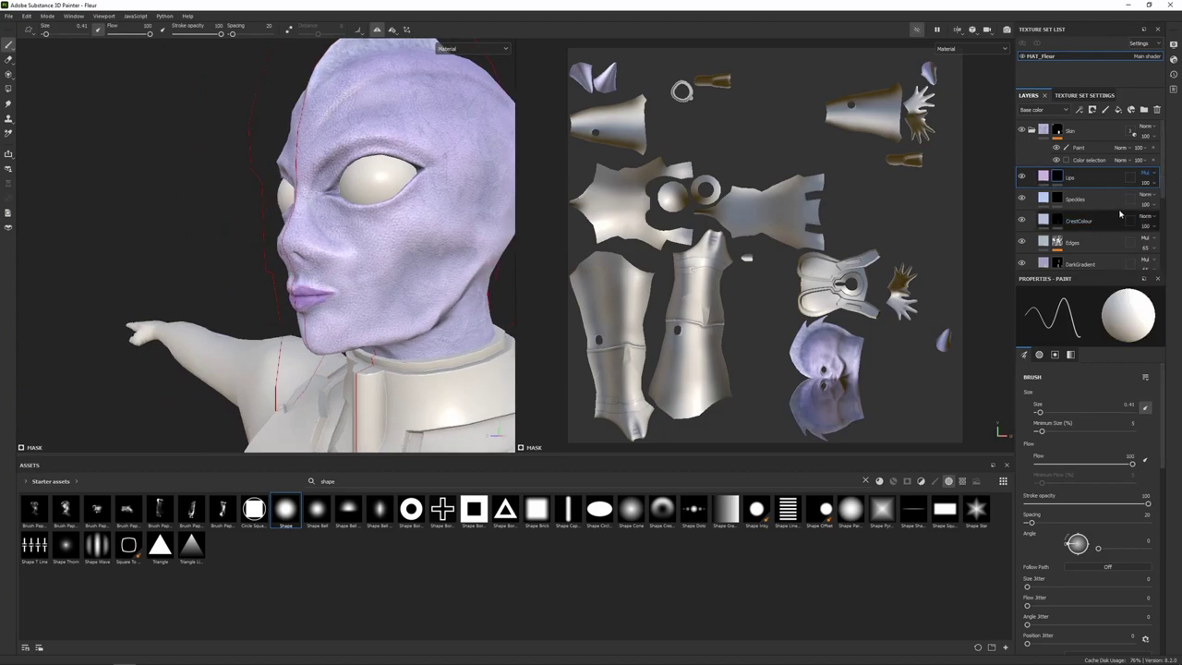
pyautogui.click(1149, 184)
pyautogui.moveTo(1178, 199); pyautogui.dragTo(1171, 200)
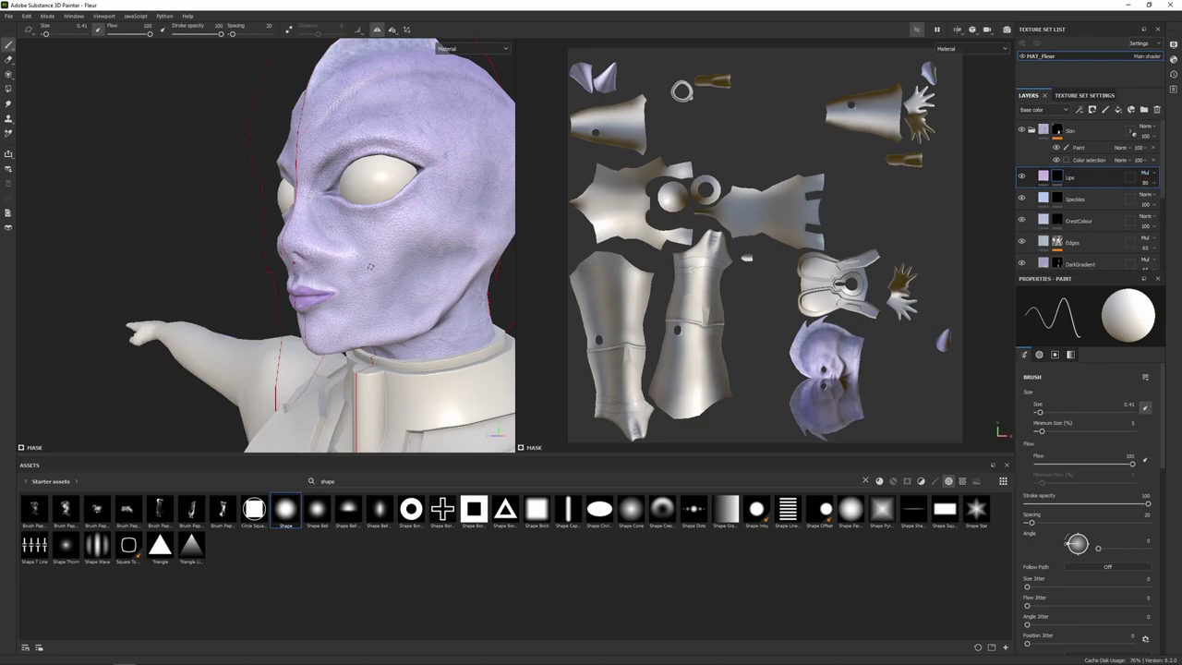
# Turn off the painting symmetry.
pyautogui.moveTo(317, 309)
pyautogui.keyDown('alt'); pyautogui.mouseDown()
pyautogui.moveTo(362, 297)
pyautogui.moveTo(316, 307)
pyautogui.mouseUp(); pyautogui.keyUp('alt')
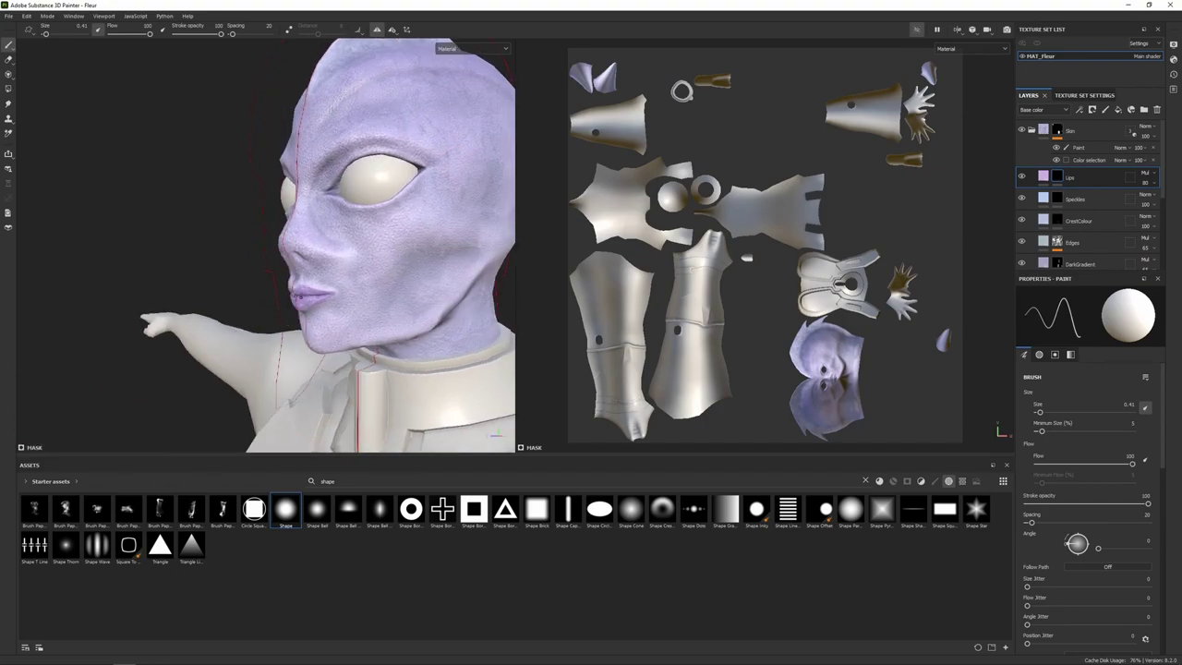
pyautogui.keyDown('alt'); pyautogui.moveTo(316, 306); pyautogui.dragTo(286, 314, button='right'); pyautogui.keyUp('alt')
pyautogui.keyDown('alt'); pyautogui.moveTo(360, 296); pyautogui.dragTo(356, 282); pyautogui.keyUp('alt')
pyautogui.keyDown('alt'); pyautogui.moveTo(360, 275); pyautogui.dragTo(370, 300, button='middle'); pyautogui.keyUp('alt')
pyautogui.keyDown('alt'); pyautogui.moveTo(370, 300); pyautogui.dragTo(462, 211); pyautogui.keyUp('alt')
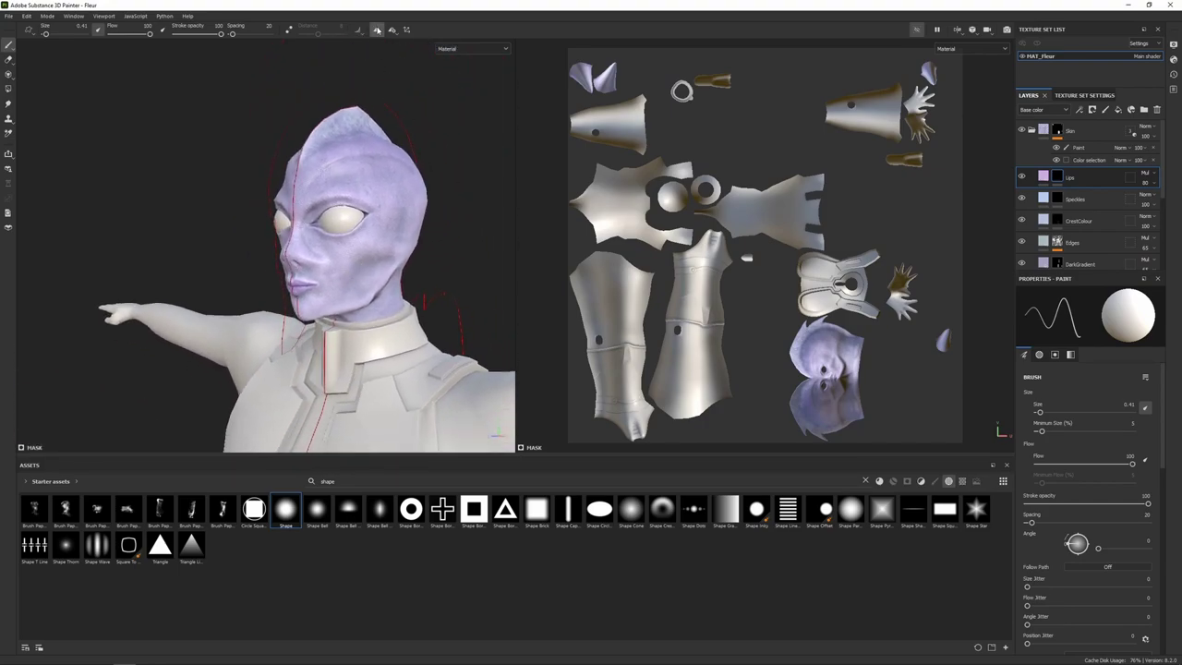
pyautogui.click(377, 29)
pyautogui.keyDown('alt'); pyautogui.moveTo(387, 291); pyautogui.dragTo(455, 268); pyautogui.keyUp('alt')
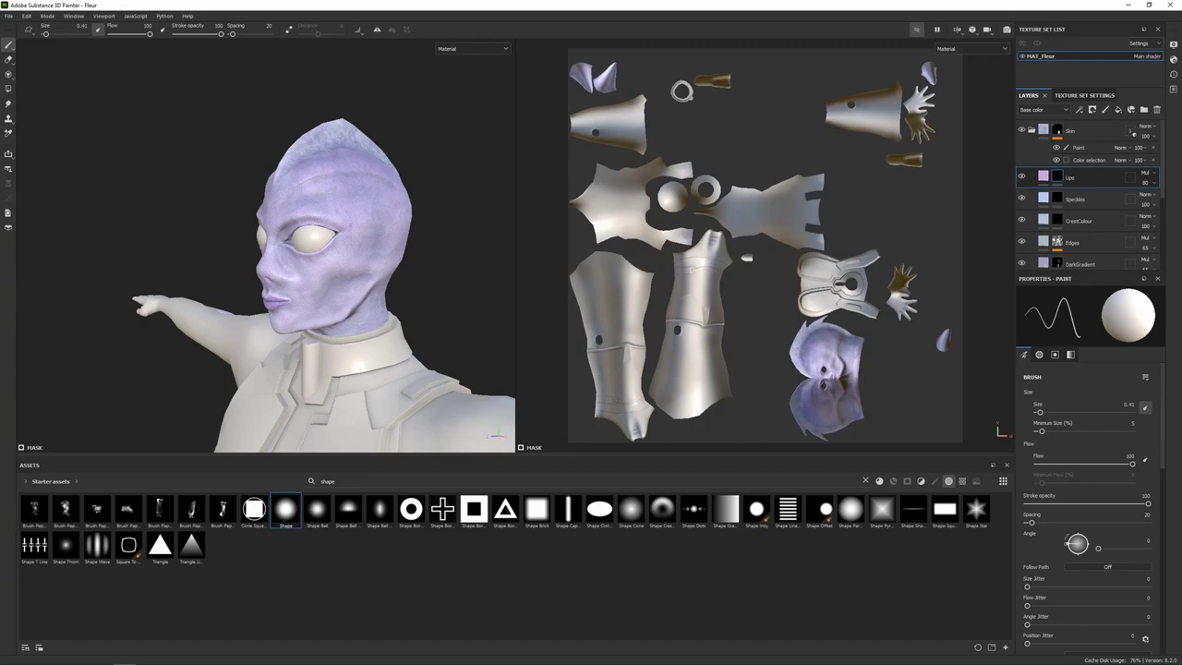
# Collapse the Skin folder and create a folder named Eyes directly above it.
pyautogui.click(1032, 130)
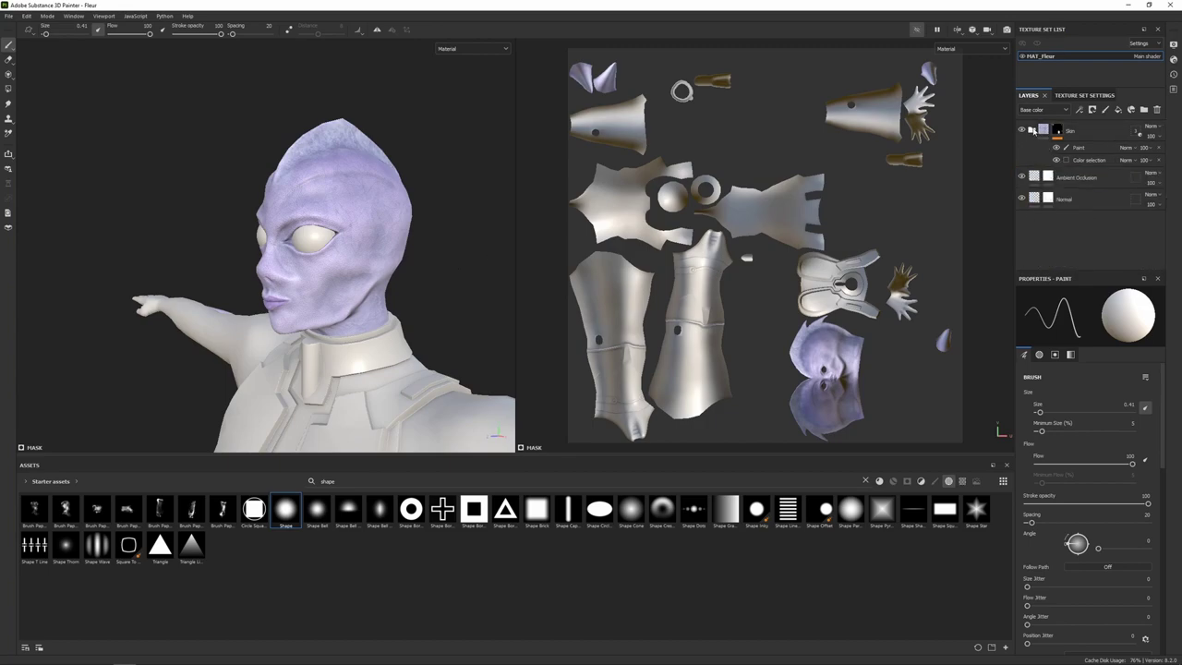
pyautogui.click(1098, 131)
pyautogui.click(1144, 110)
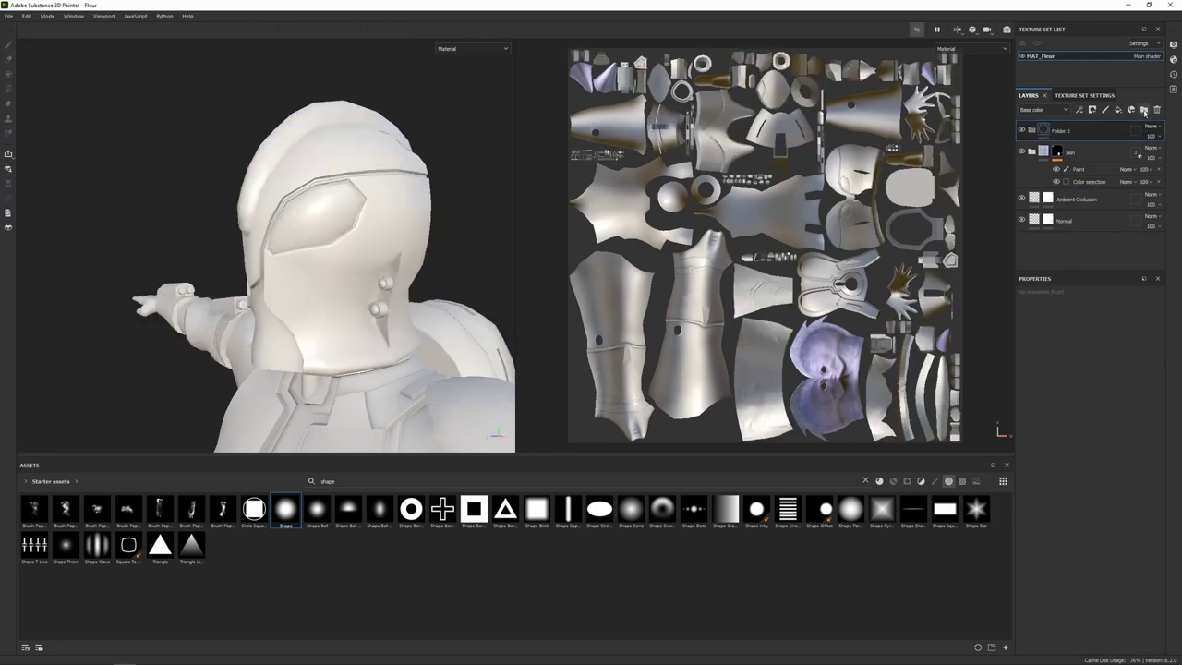
pyautogui.doubleClick(1060, 130)
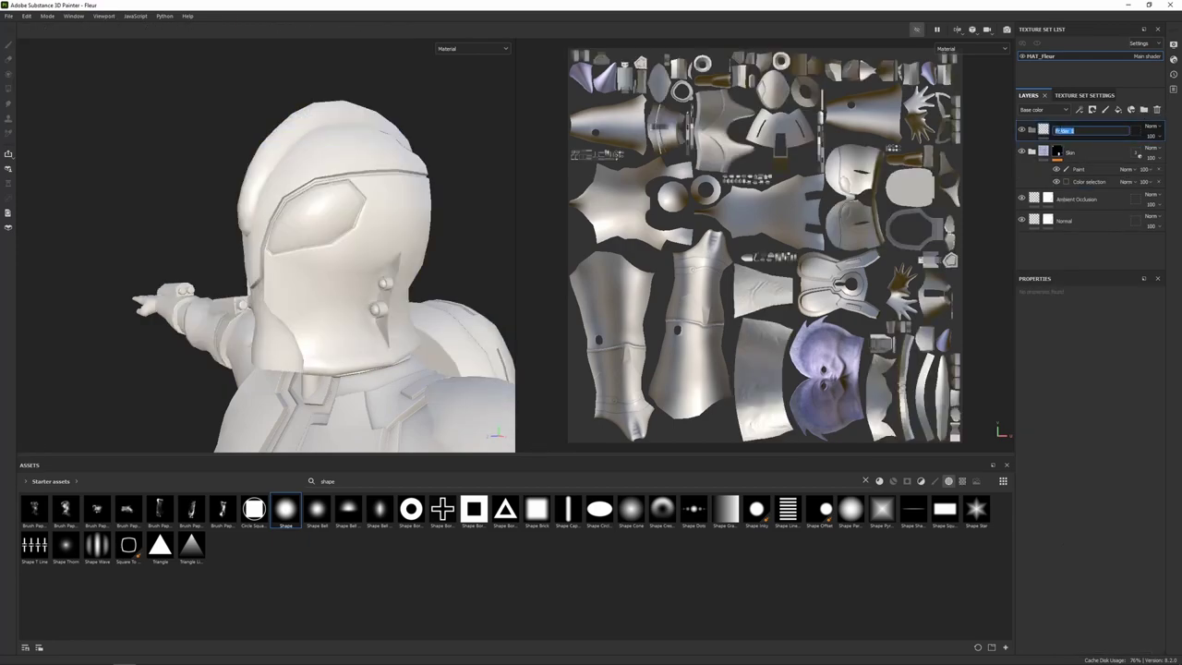
pyautogui.write('Eyes')
pyautogui.press('Return')
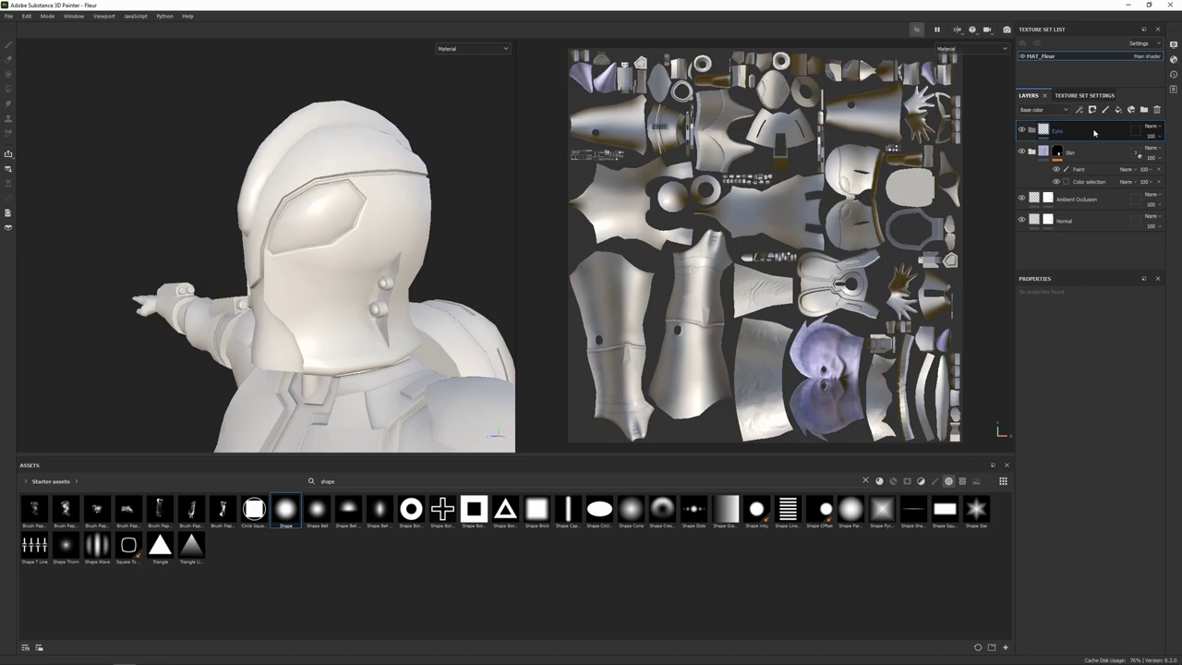
# Restrict the Eyes folder's geometry mask to the Head_low and Eyes_low meshes.
pyautogui.click(1137, 130)
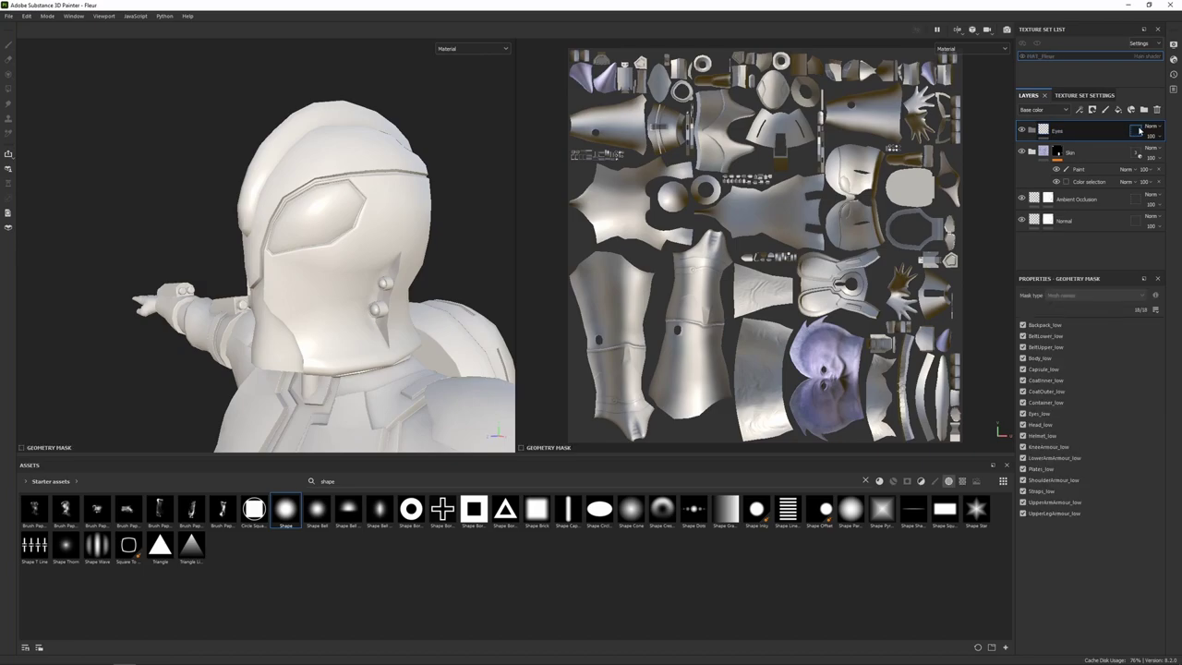
pyautogui.click(1038, 425)
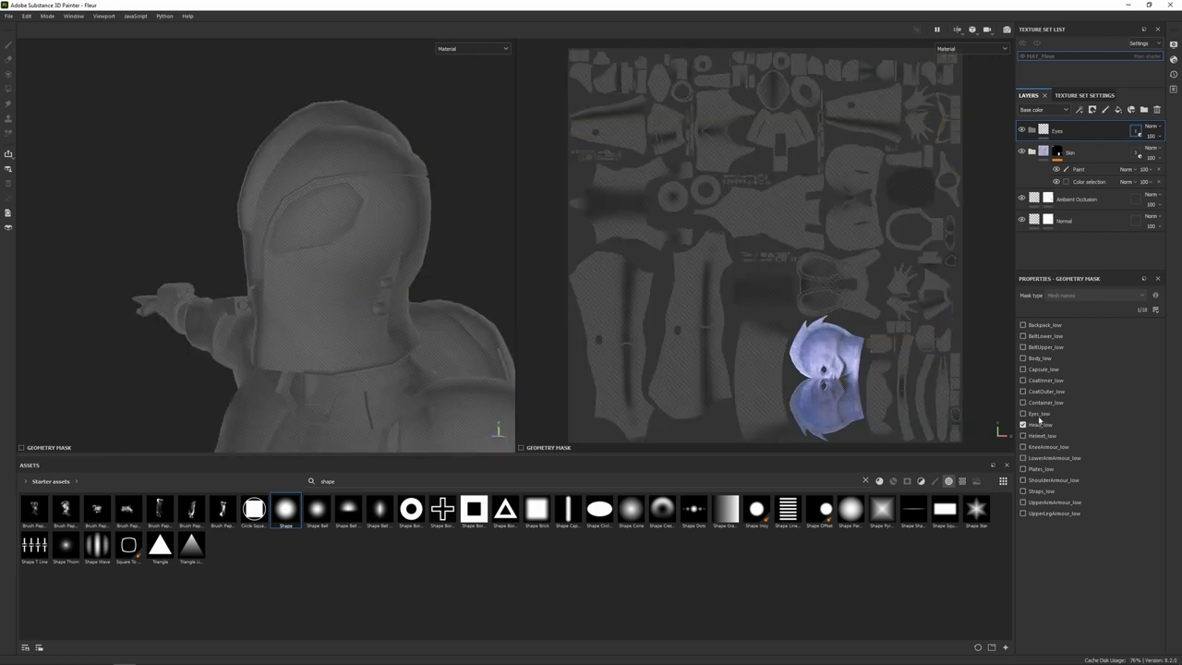
pyautogui.click(1036, 415)
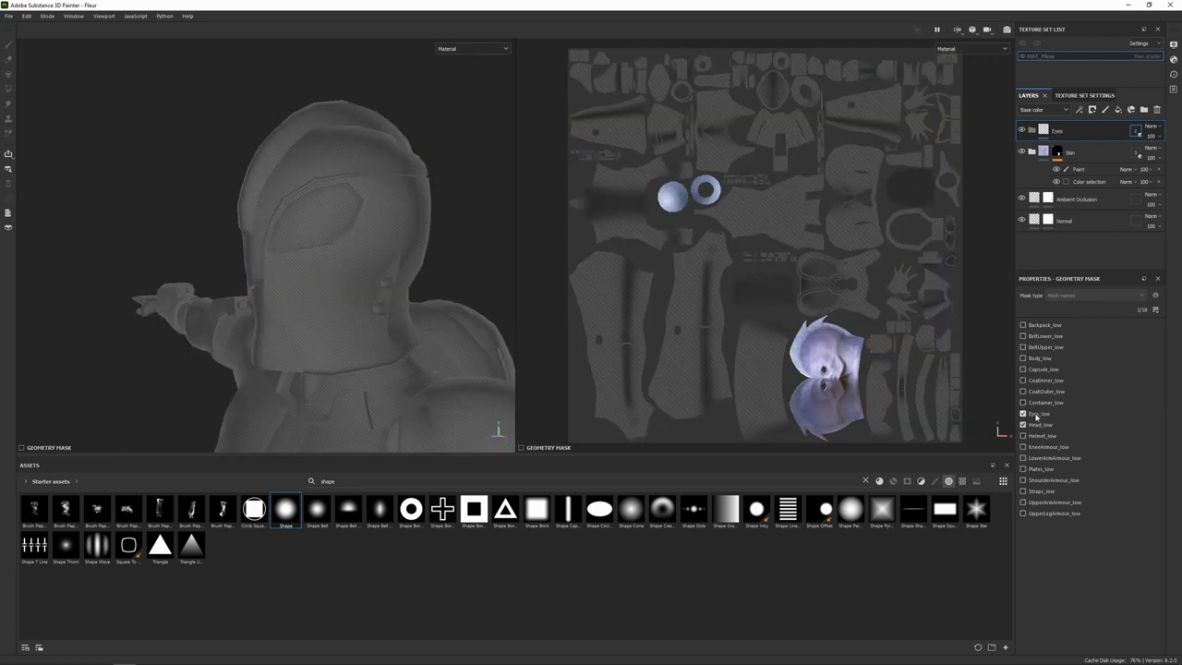
pyautogui.click(1056, 130)
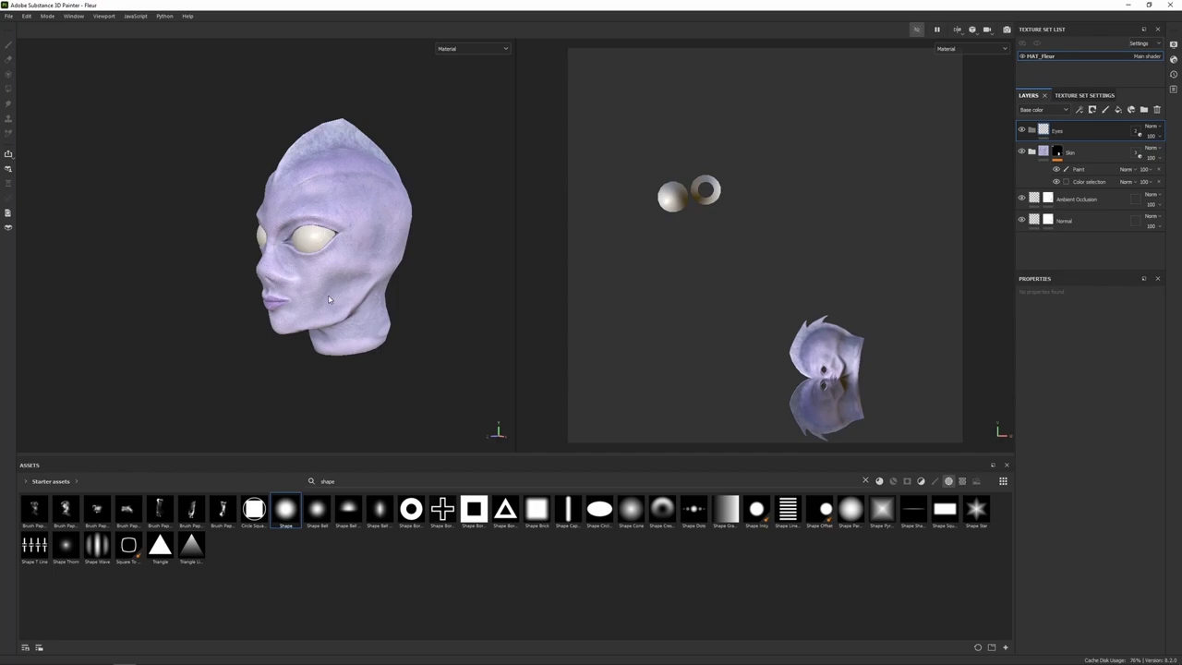
# Create a folder named EyesMask inside the Eyes folder and add a black mask to it.
pyautogui.click(1146, 111)
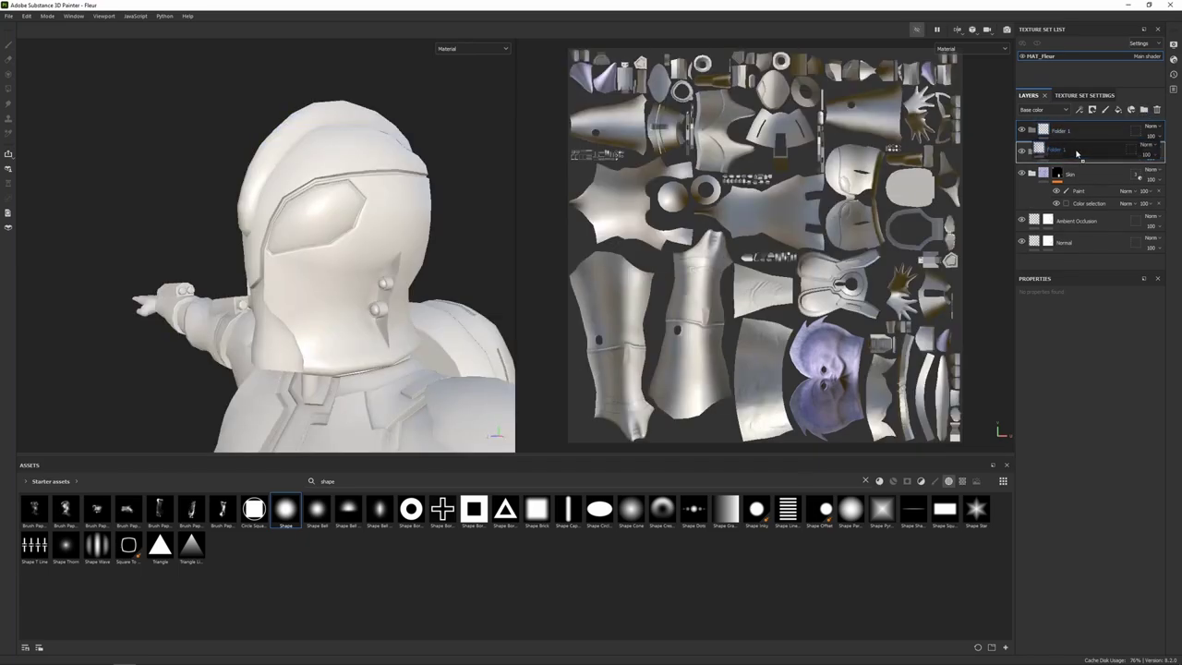
pyautogui.doubleClick(1069, 152)
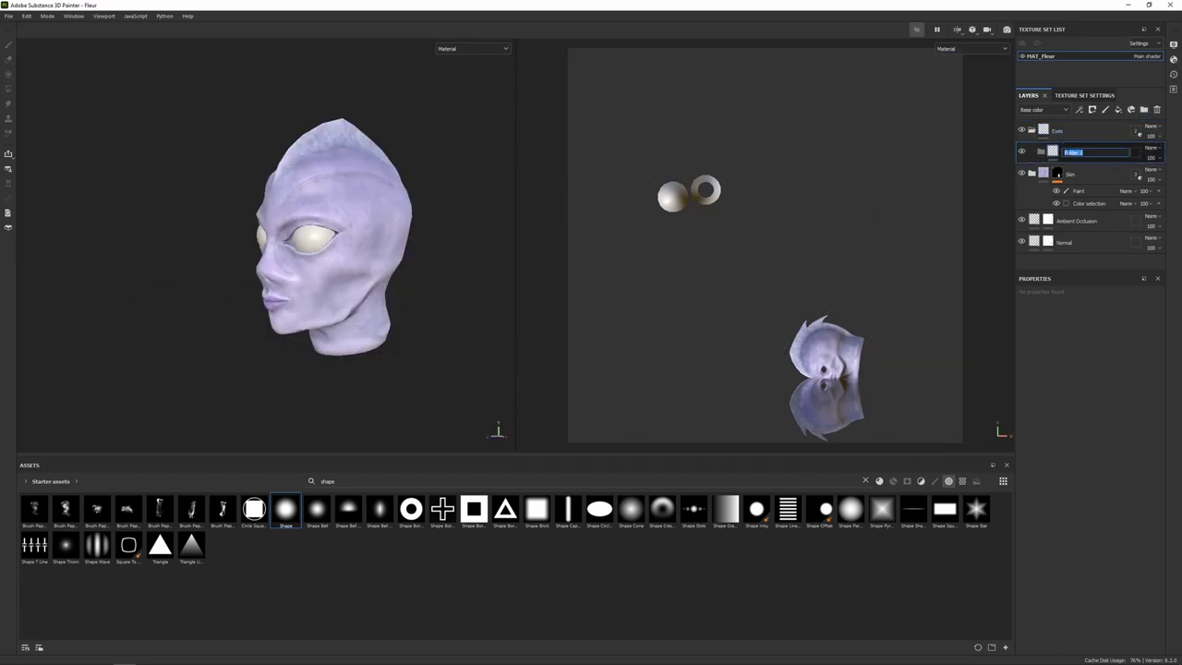
pyautogui.write('EyelMask')
pyautogui.press('Return')
pyautogui.rightClick(1092, 150)
pyautogui.click(1089, 164)
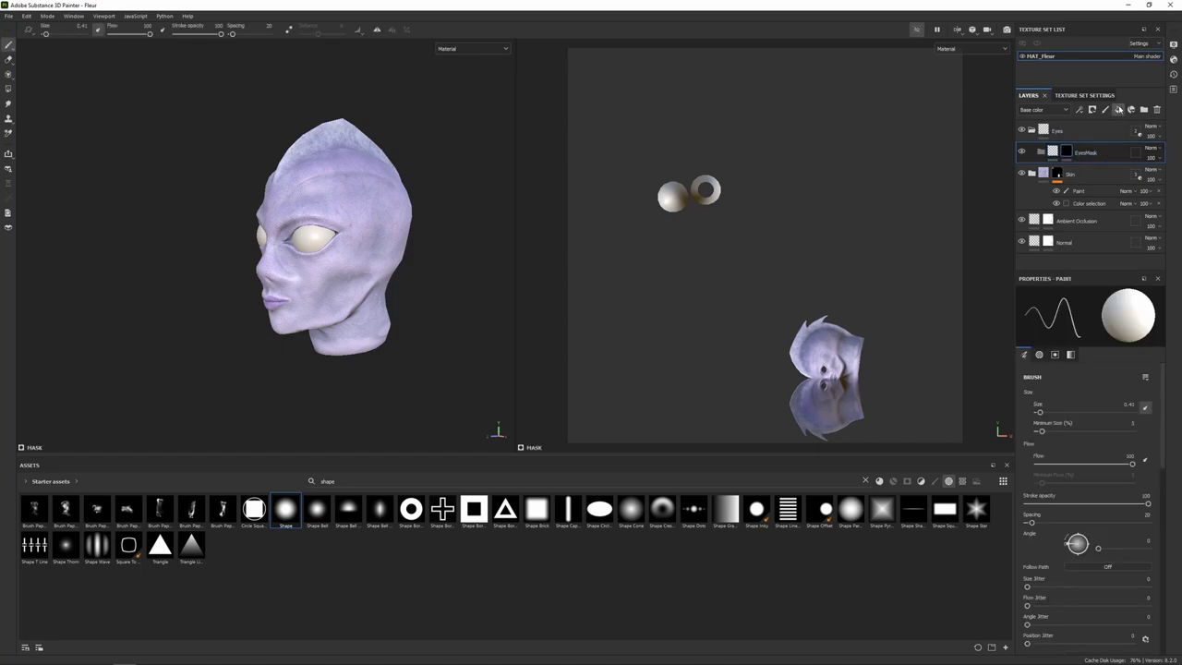
# Add a fill layer inside the EyesMask folder and name it BaseColour.
pyautogui.click(1117, 110)
pyautogui.moveTo(1086, 179)
pyautogui.mouseDown()
pyautogui.moveTo(1086, 165)
pyautogui.moveTo(1079, 174)
pyautogui.mouseUp()
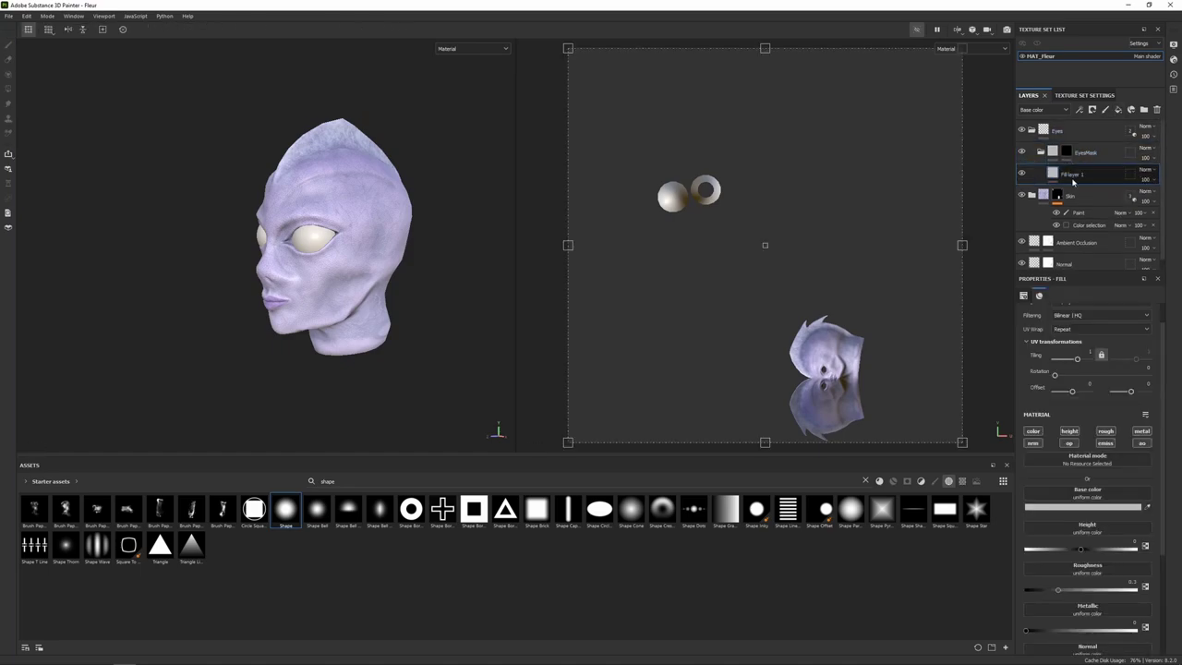
pyautogui.doubleClick(1074, 176)
pyautogui.write('BaseColour')
pyautogui.press('Return')
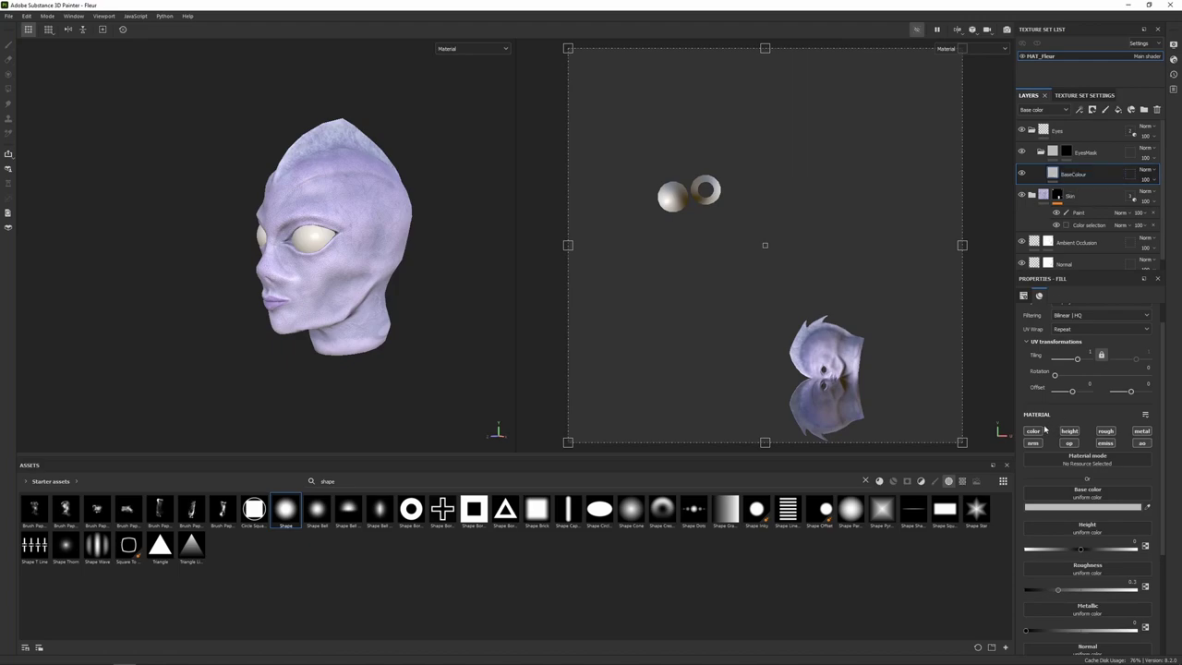
# Keep only the color and roughness channels on BaseColour, with base color 0f0914 and roughness about 0.1.
pyautogui.keyDown('alt'); pyautogui.click(1036, 432); pyautogui.keyUp('alt')
pyautogui.click(1111, 433)
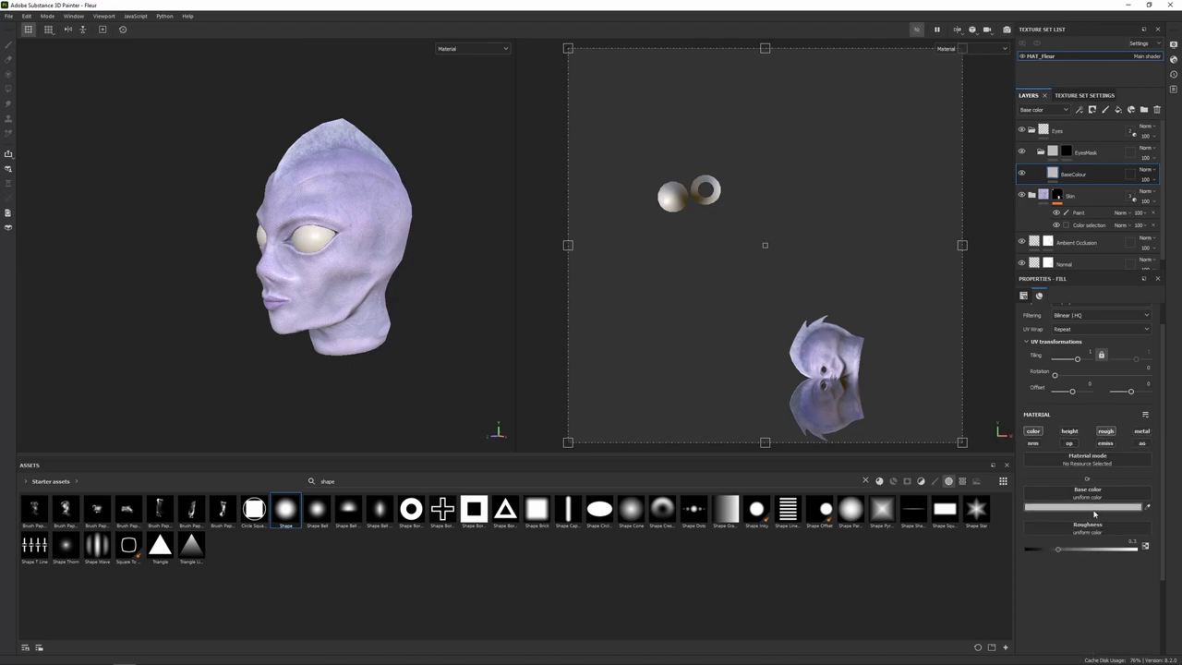
pyautogui.click(1062, 507)
pyautogui.doubleClick(1027, 553)
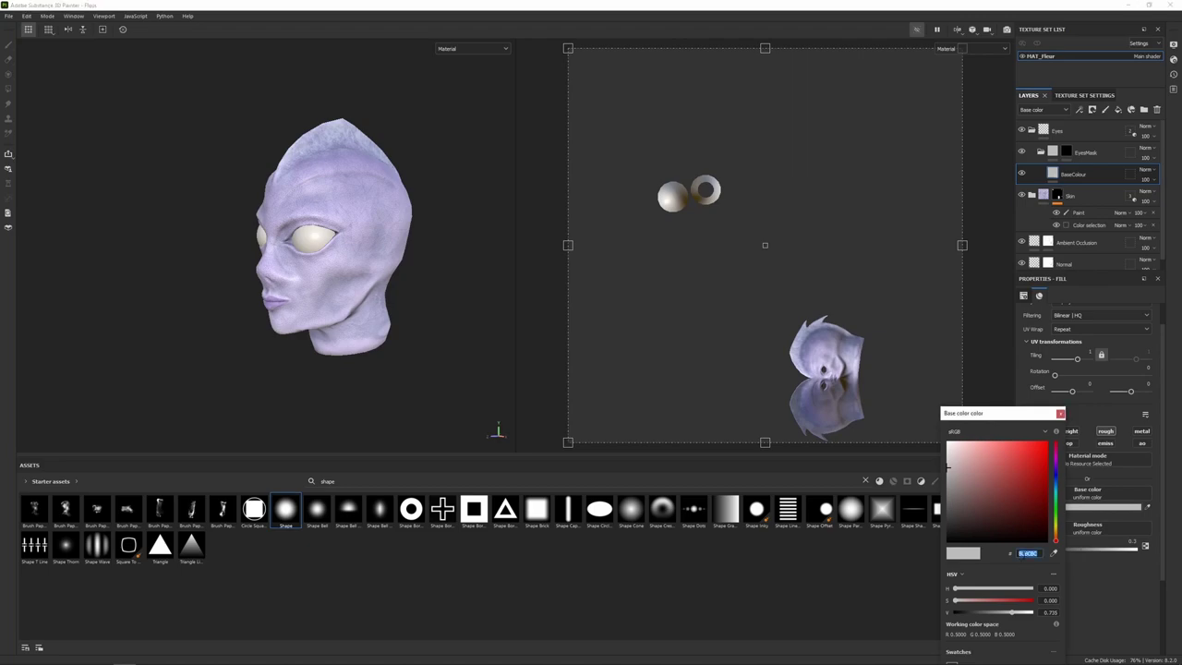
pyautogui.write('0f0914')
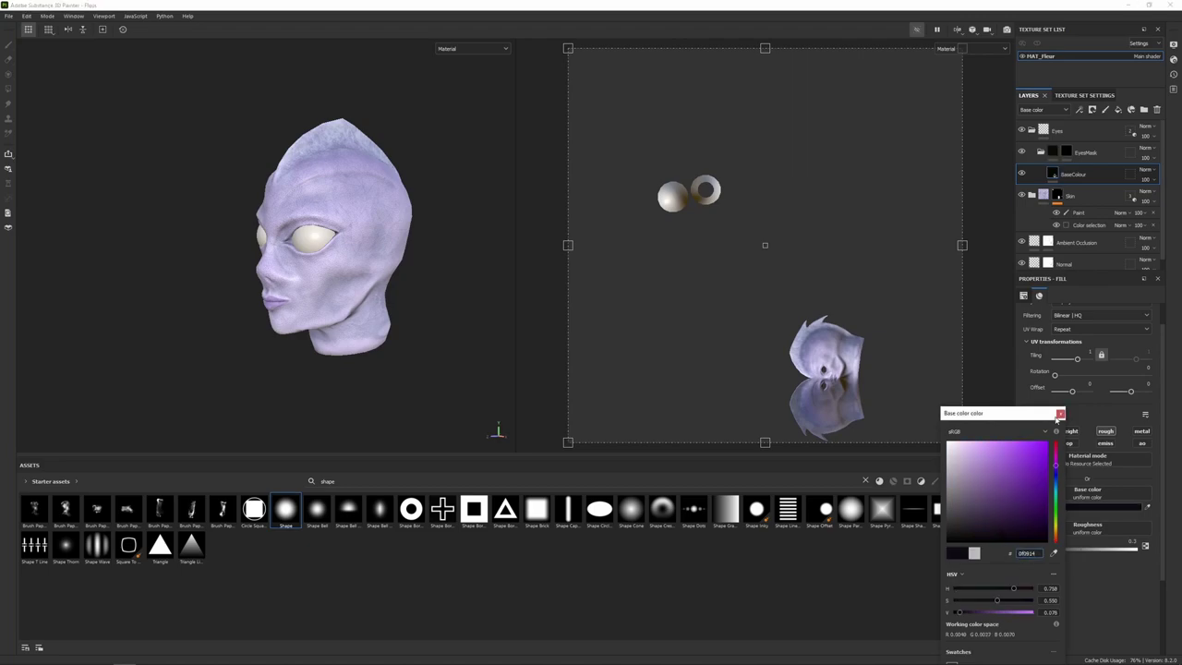
pyautogui.click(1060, 413)
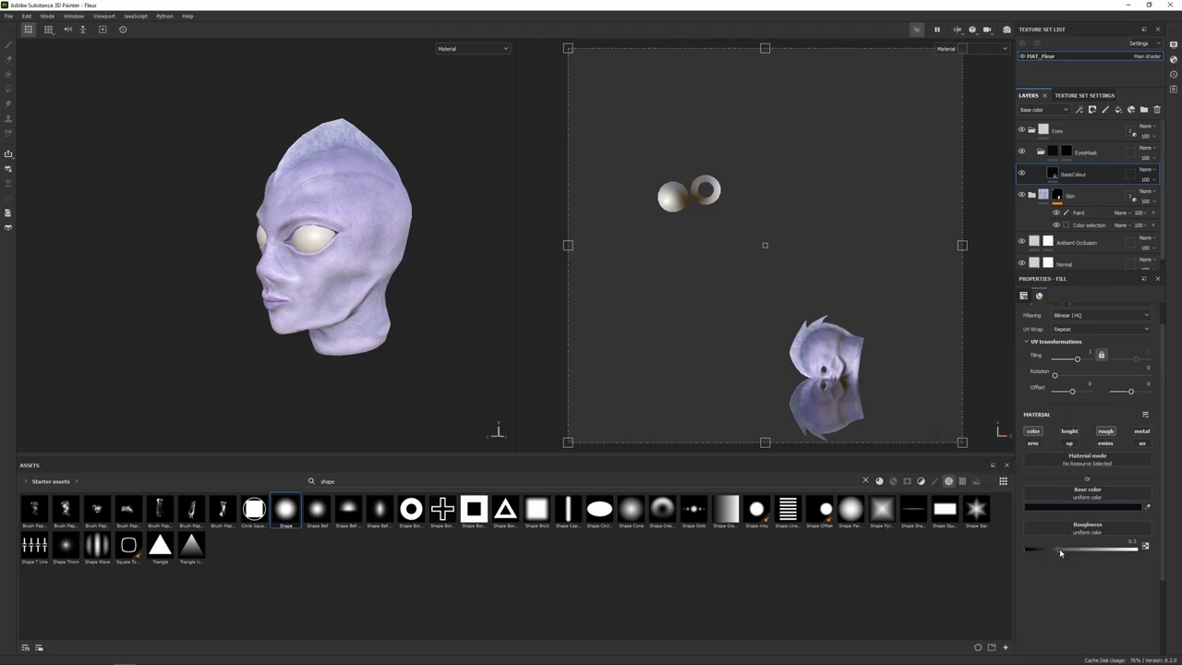
pyautogui.moveTo(1059, 548); pyautogui.dragTo(1037, 551)
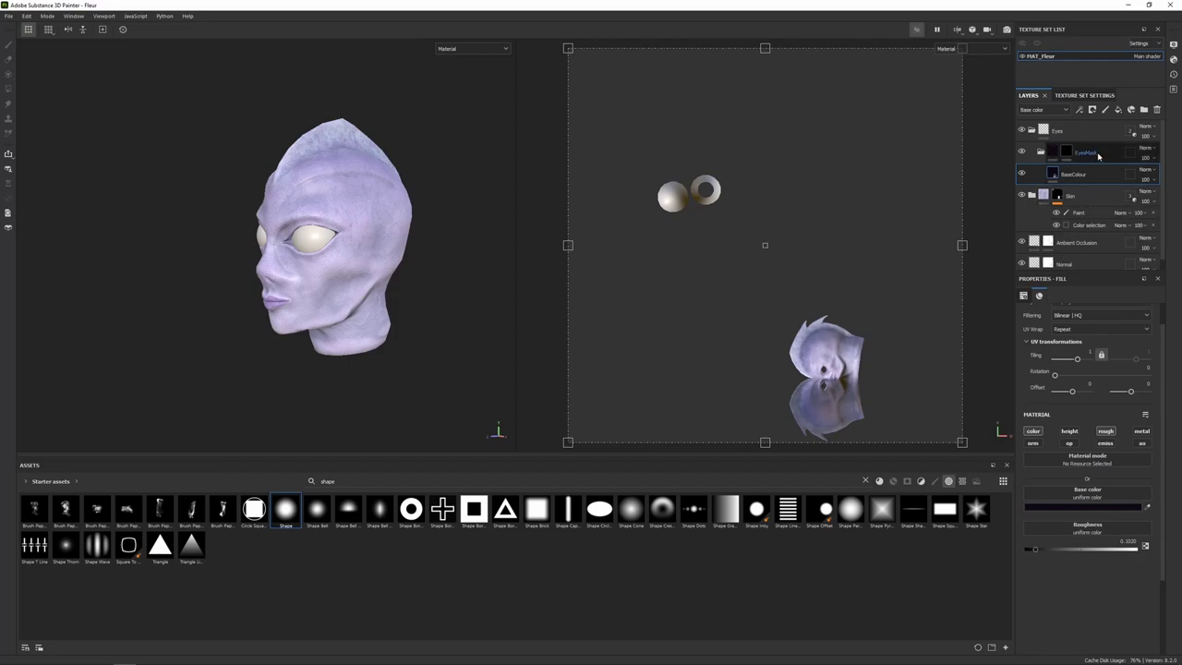
# Reveal both eyeballs in the EyesMask folder's black mask with Polygon Fill in mesh mode, then return to the Paint tool.
pyautogui.click(1068, 153)
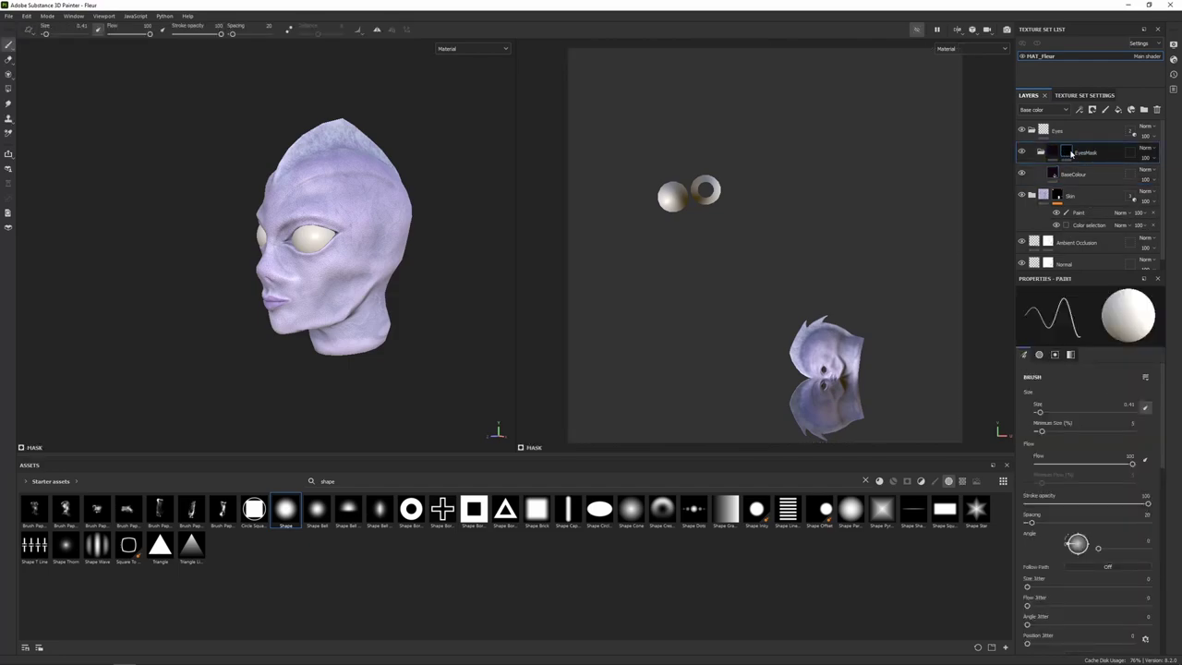
pyautogui.moveTo(1072, 155)
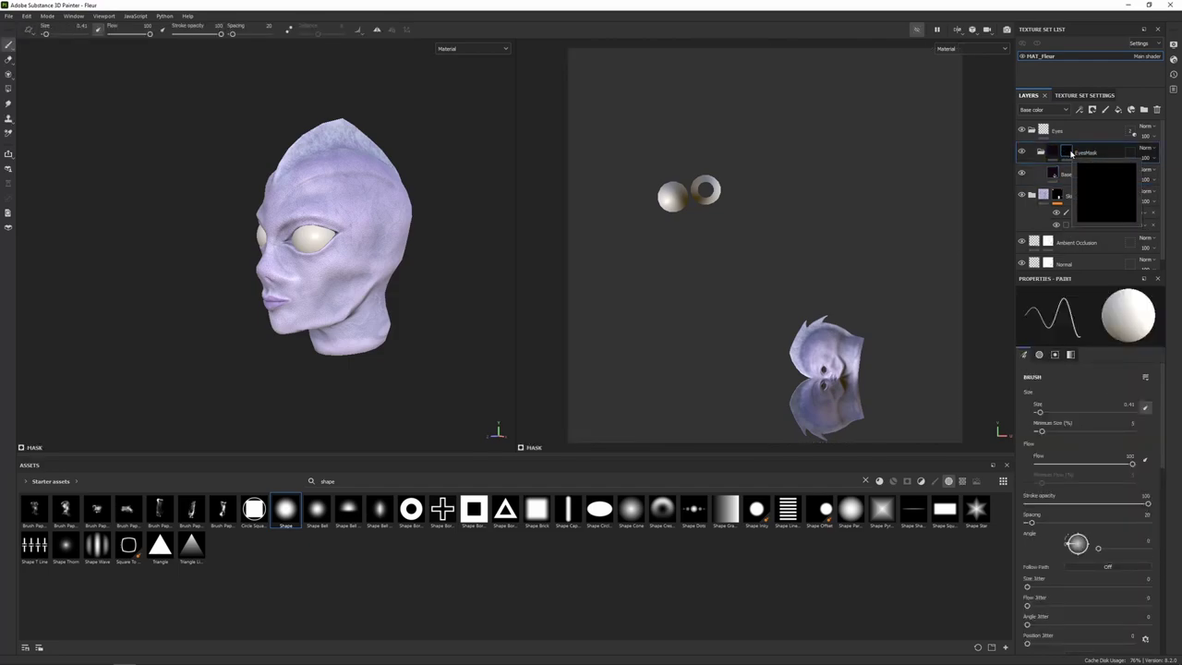
pyautogui.click(9, 90)
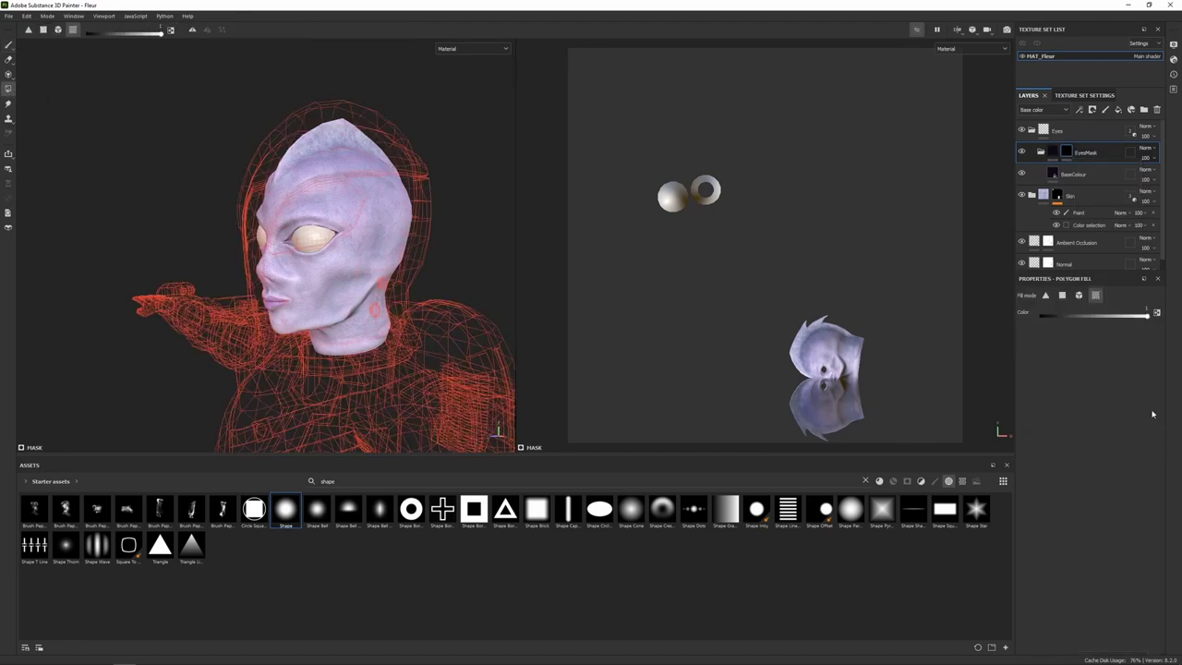
pyautogui.click(1079, 295)
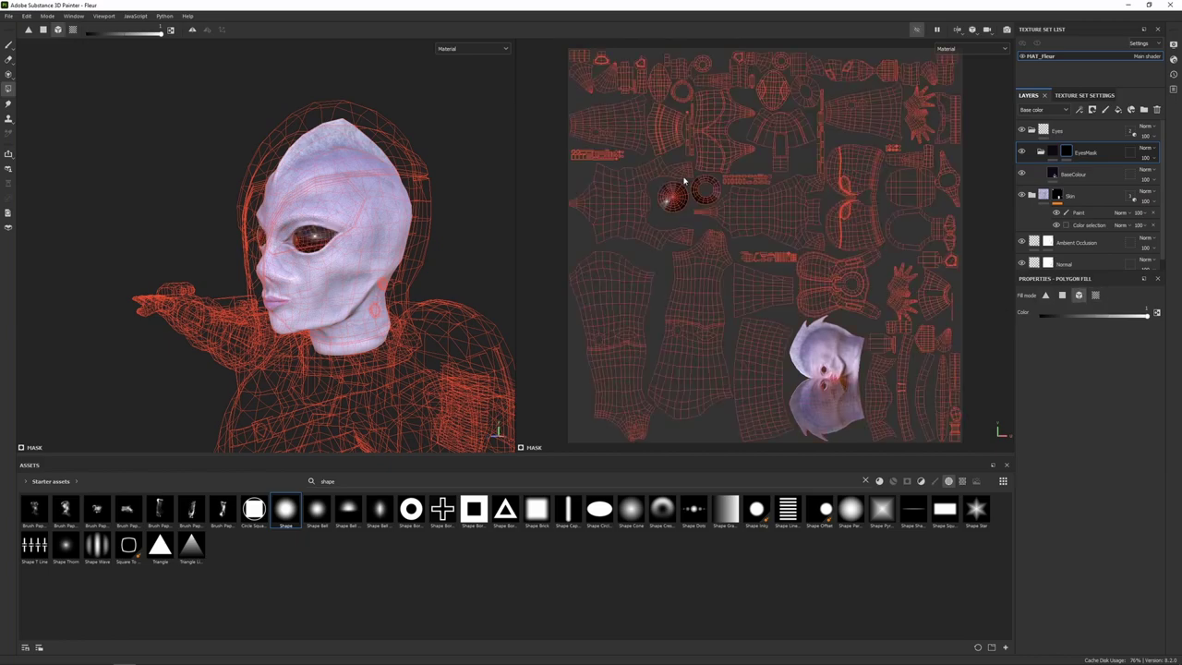
pyautogui.click(8, 44)
pyautogui.scroll(3, 259, 197)
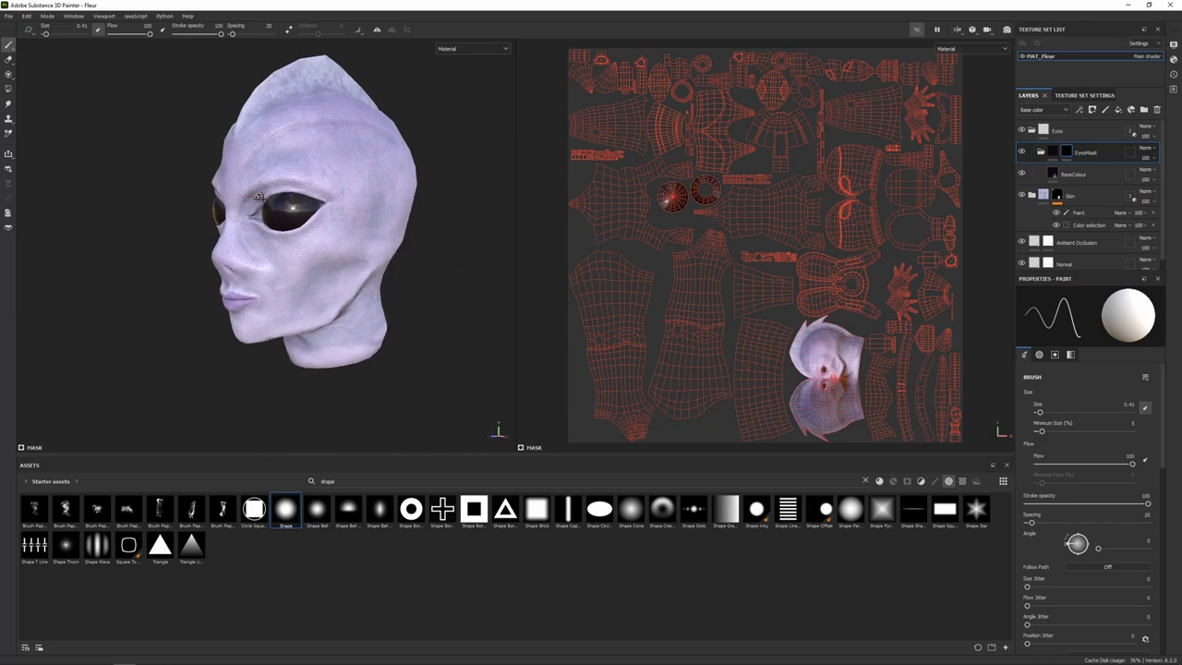
pyautogui.keyDown('alt'); pyautogui.moveTo(258, 197); pyautogui.dragTo(329, 242); pyautogui.keyUp('alt')
pyautogui.scroll(1, 360, 300)
pyautogui.moveTo(364, 305)
pyautogui.keyDown('alt'); pyautogui.mouseDown(button='middle')
pyautogui.moveTo(367, 324)
pyautogui.moveTo(366, 303)
pyautogui.mouseUp(button='middle'); pyautogui.keyUp('alt')
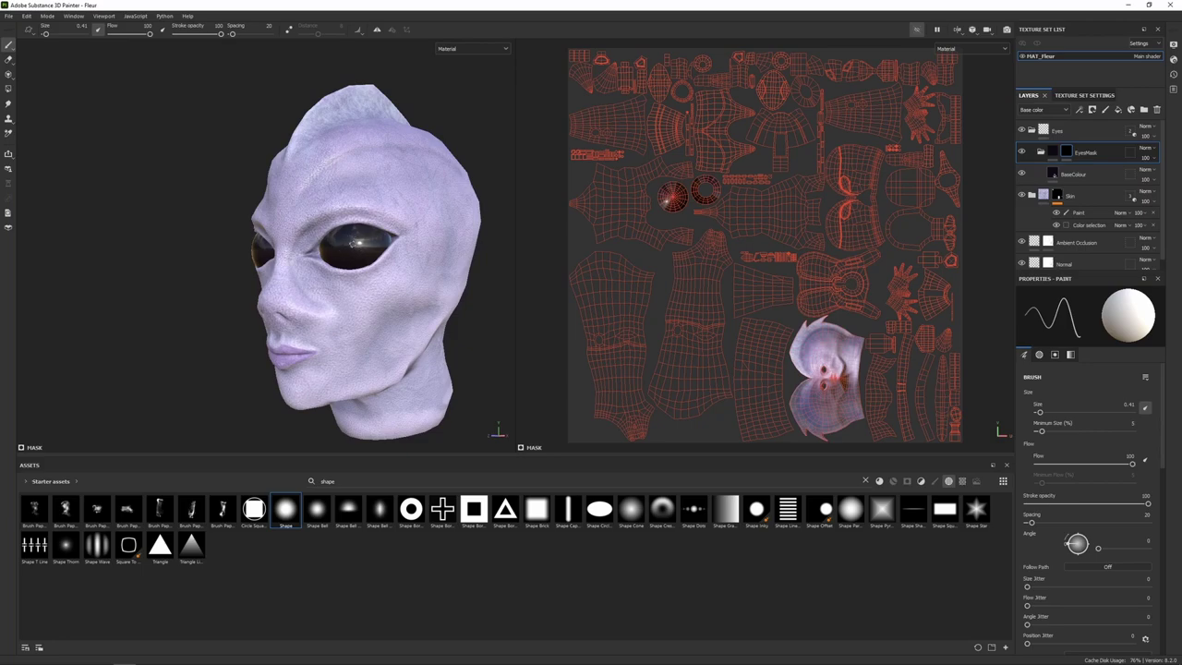
# Add a fill layer named Veins directly above BaseColour and keep only its color channel active.
pyautogui.click(1073, 174)
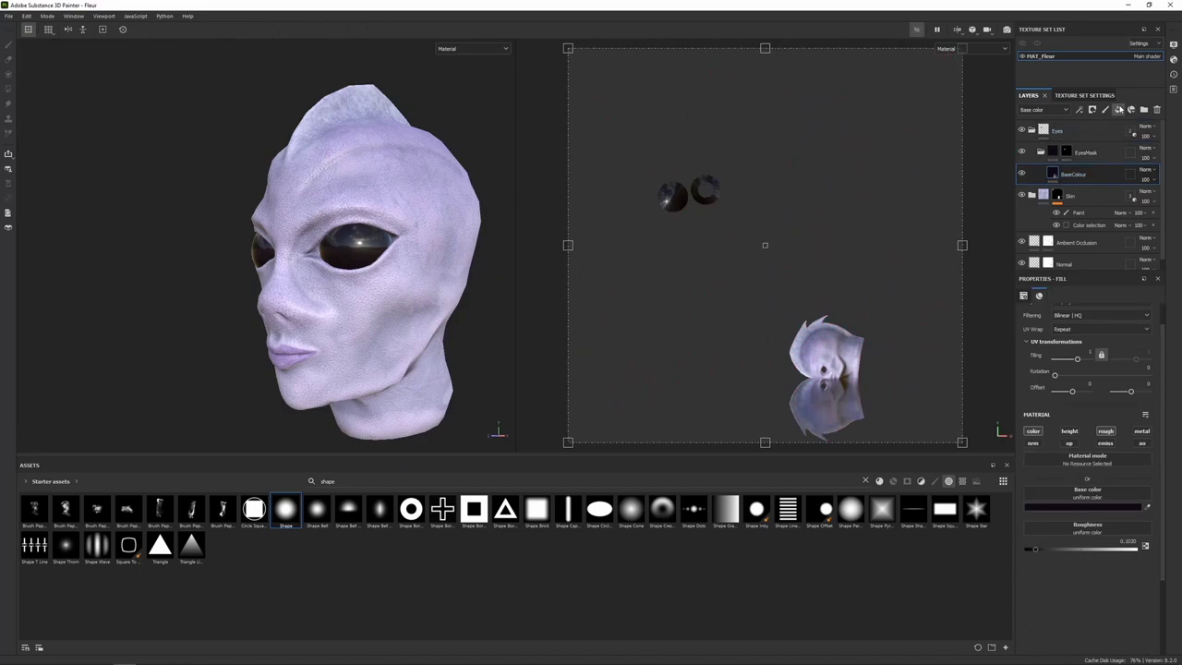
pyautogui.click(1118, 110)
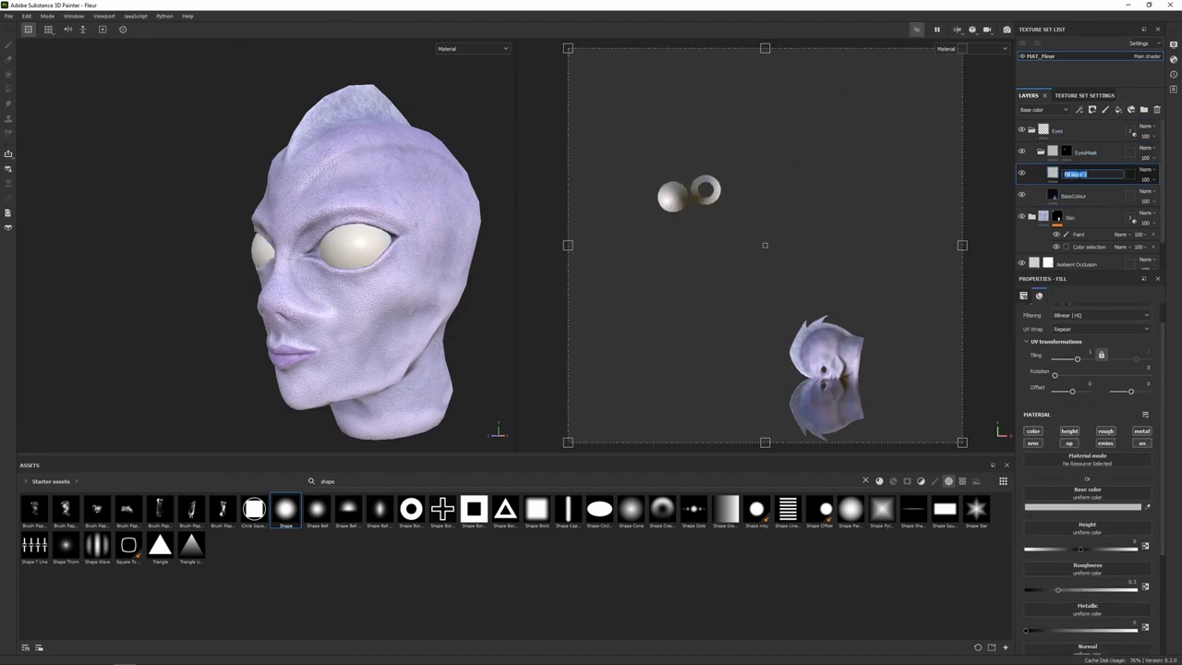
pyautogui.write('W')
pyautogui.write('eins')
pyautogui.press('Return')
pyautogui.click(1032, 432)
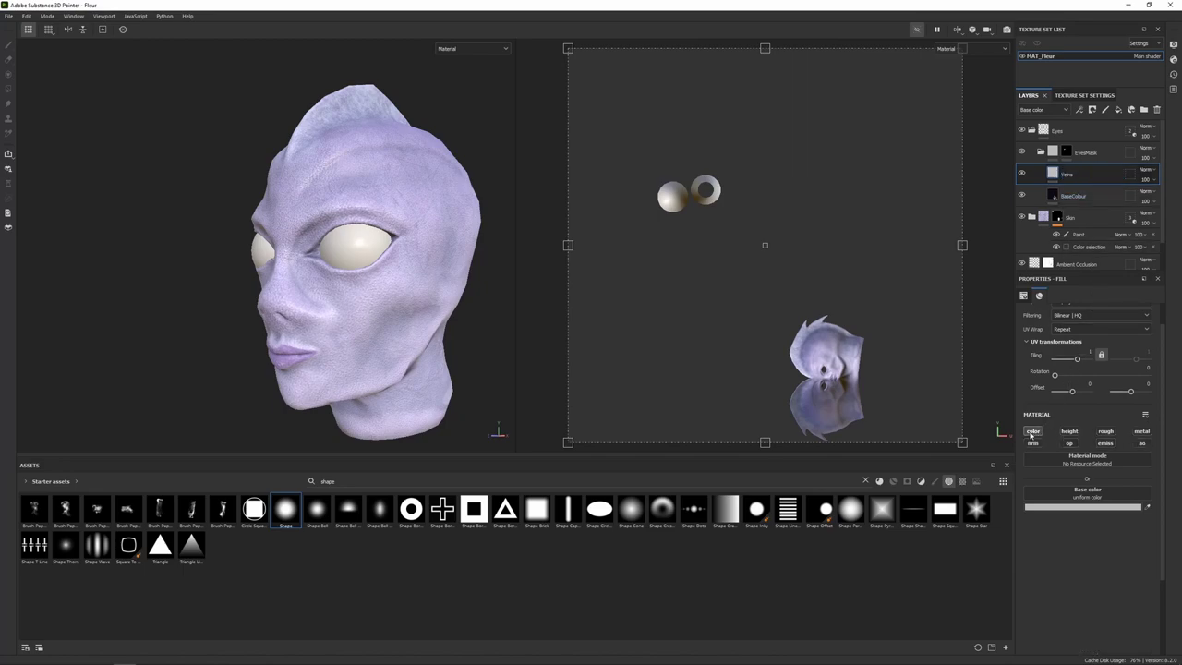
# Set the Veins layer's base color to c0b8ef and its opacity to 21.
pyautogui.click(1110, 507)
pyautogui.moveTo(1017, 553); pyautogui.dragTo(1050, 553)
pyautogui.write('c0b8ef')
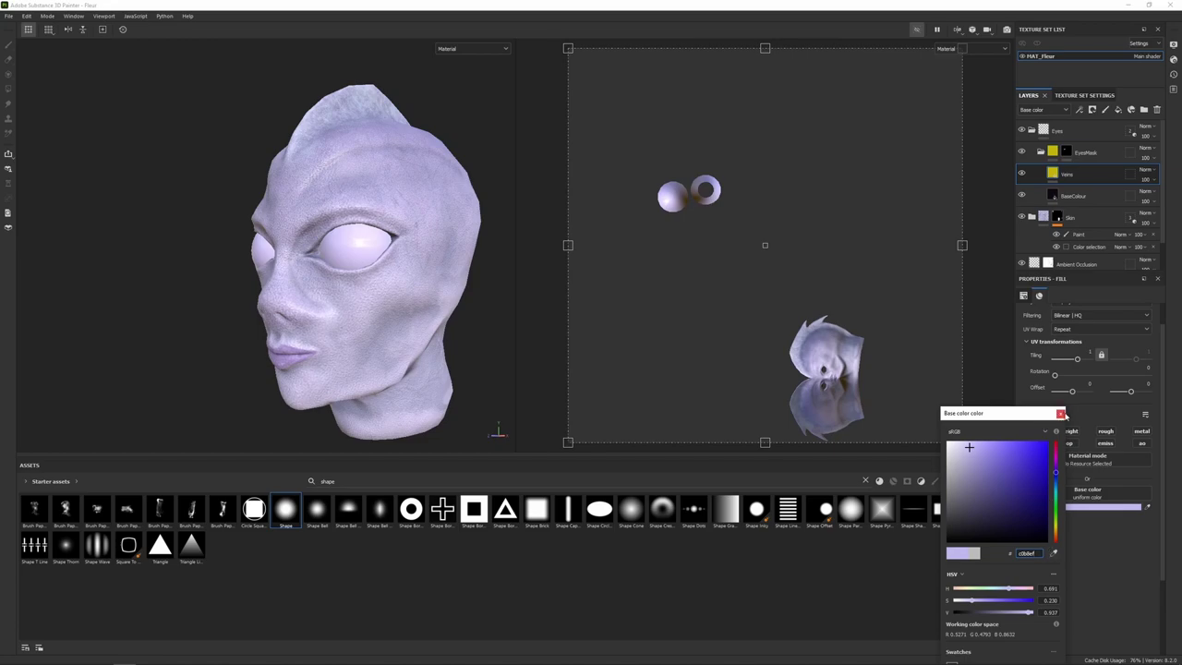
pyautogui.click(1060, 414)
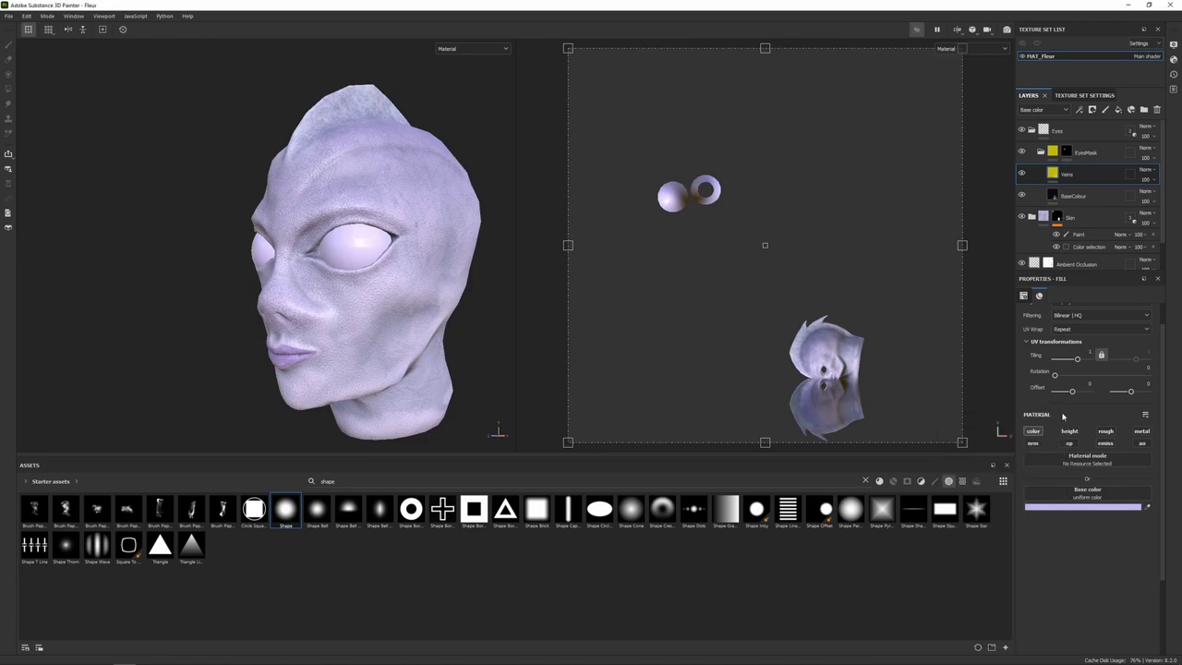
pyautogui.click(1145, 179)
pyautogui.moveTo(1176, 197); pyautogui.dragTo(1147, 197)
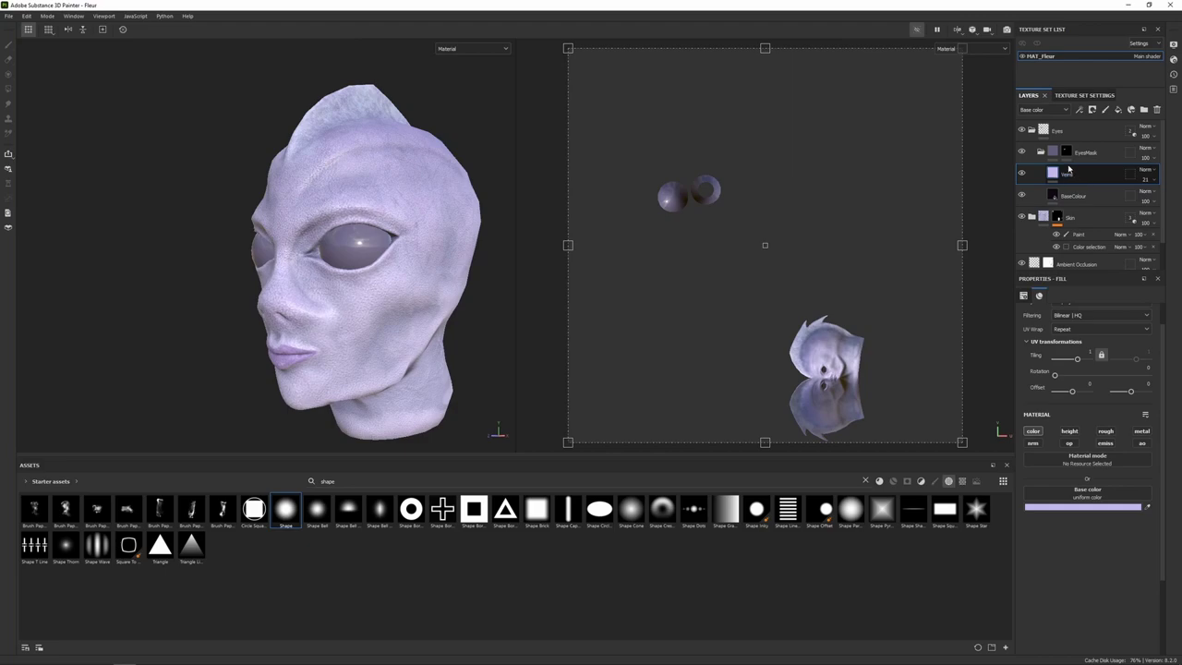
# Add a black mask to the Veins layer and give it a fill effect using the Marble Fine texture.
pyautogui.rightClick(1096, 180)
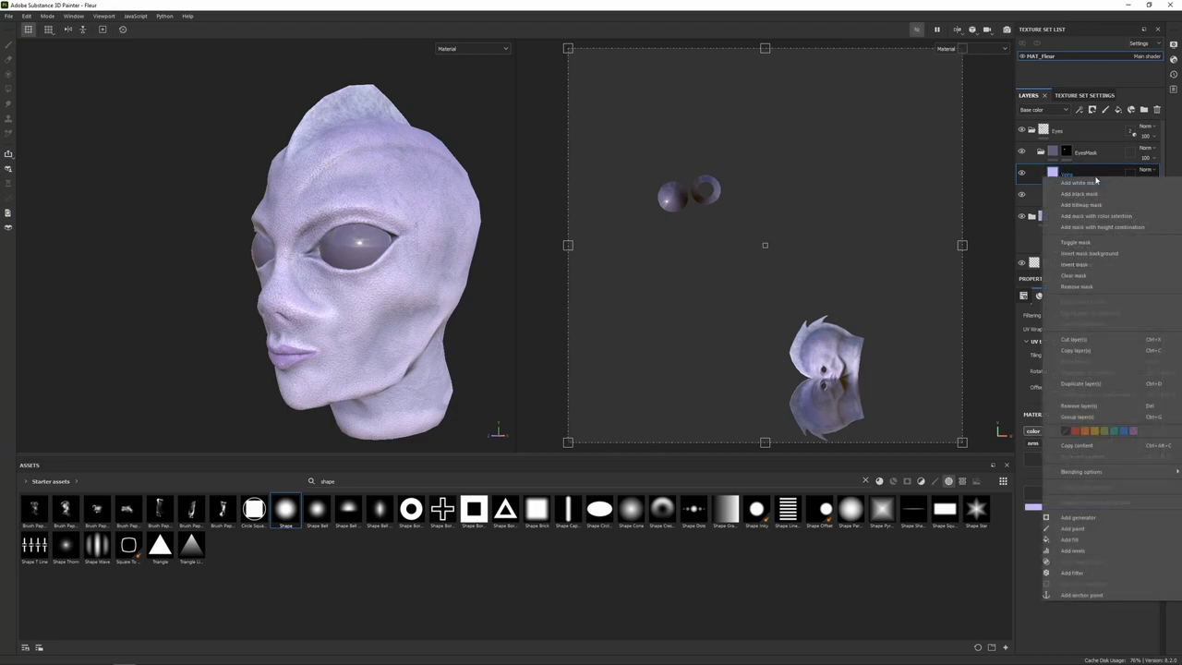
pyautogui.click(1079, 194)
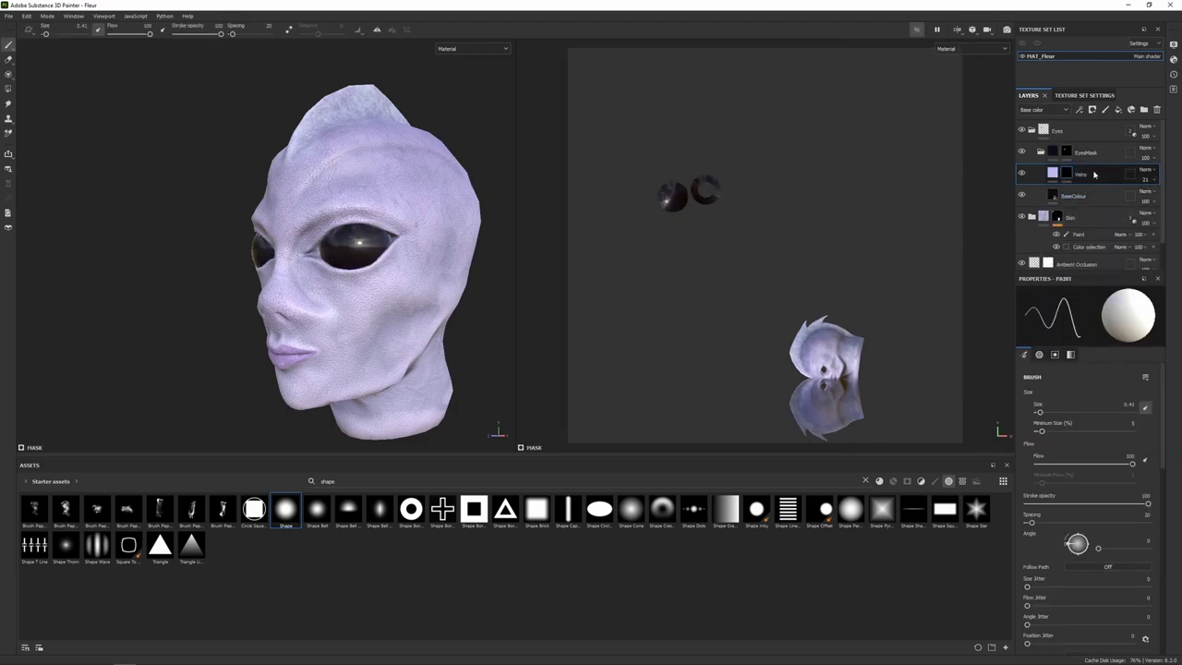
pyautogui.rightClick(1096, 175)
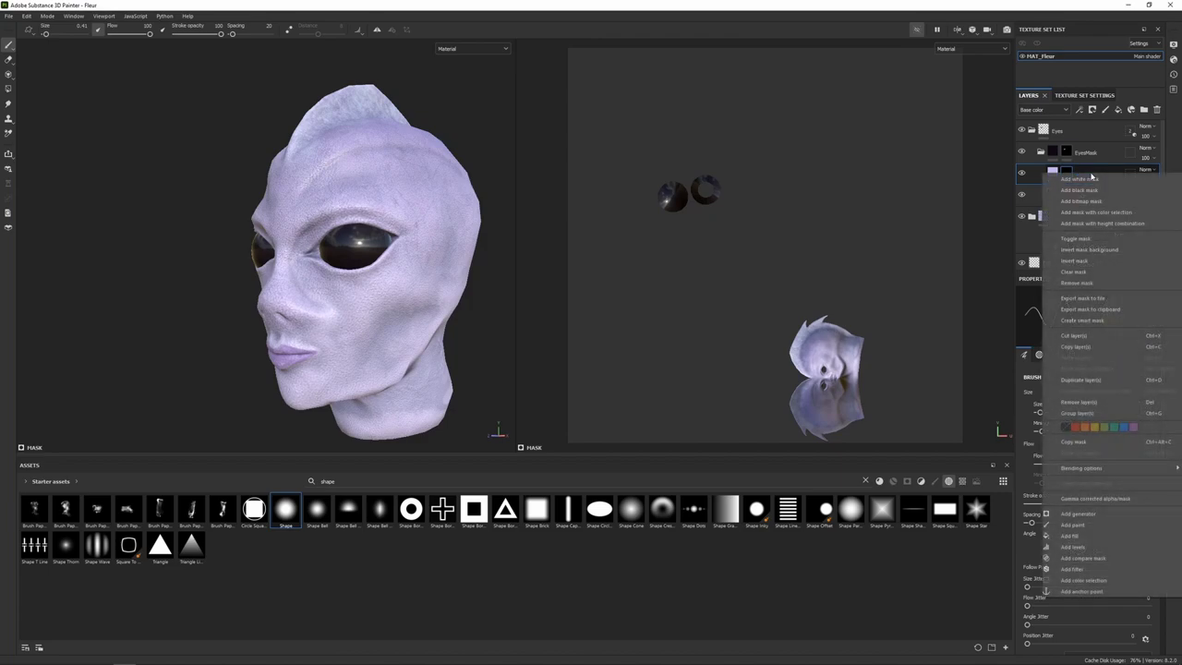
pyautogui.click(1071, 536)
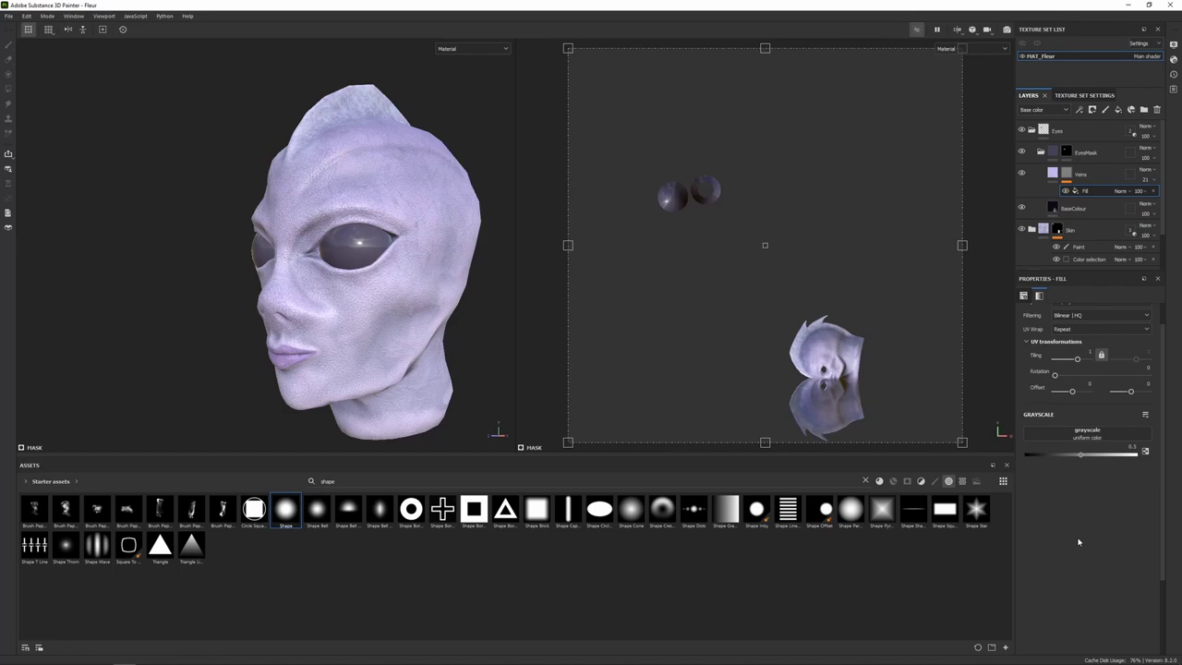
pyautogui.click(1076, 435)
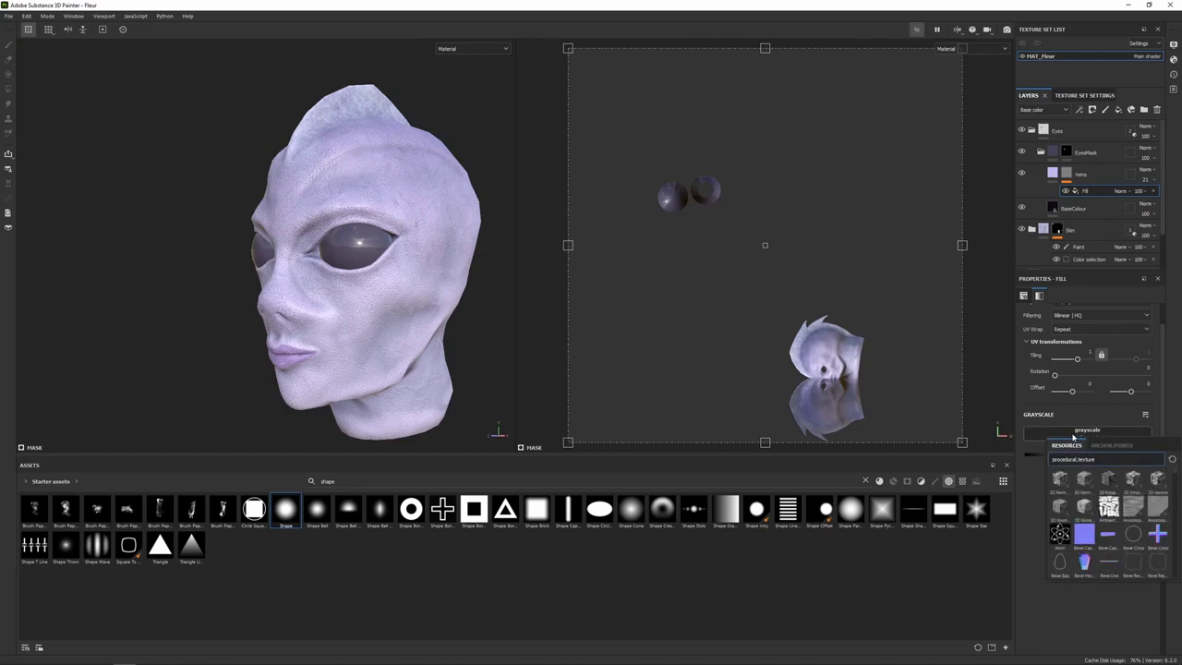
pyautogui.write('marble fi')
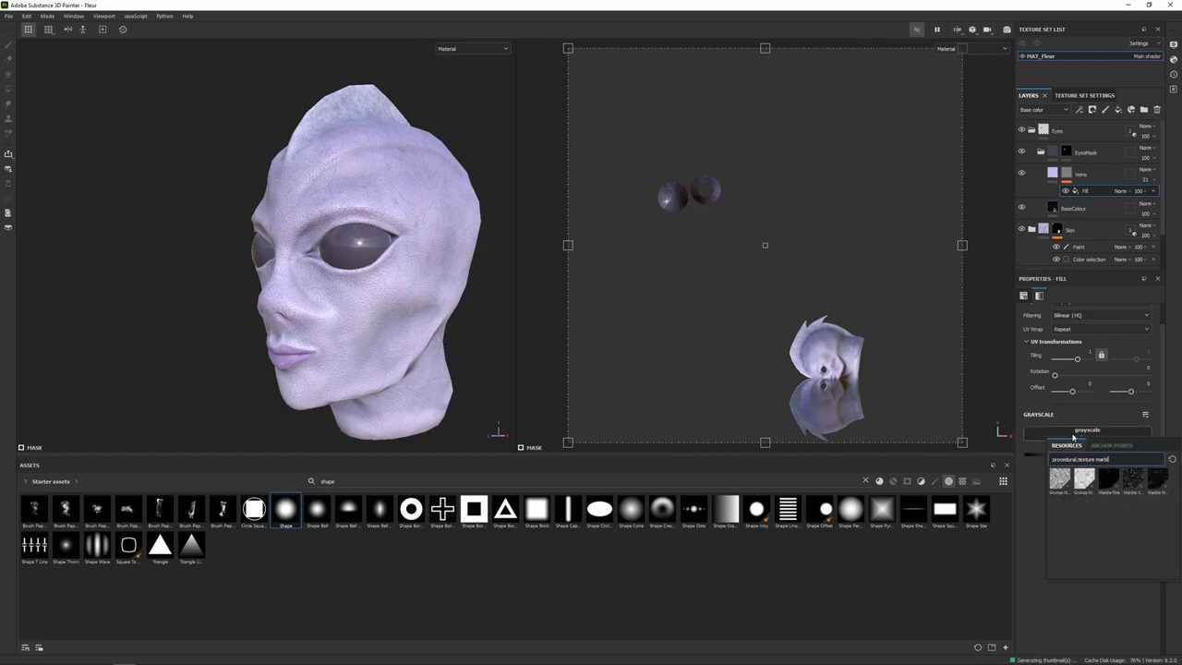
pyautogui.write('ne')
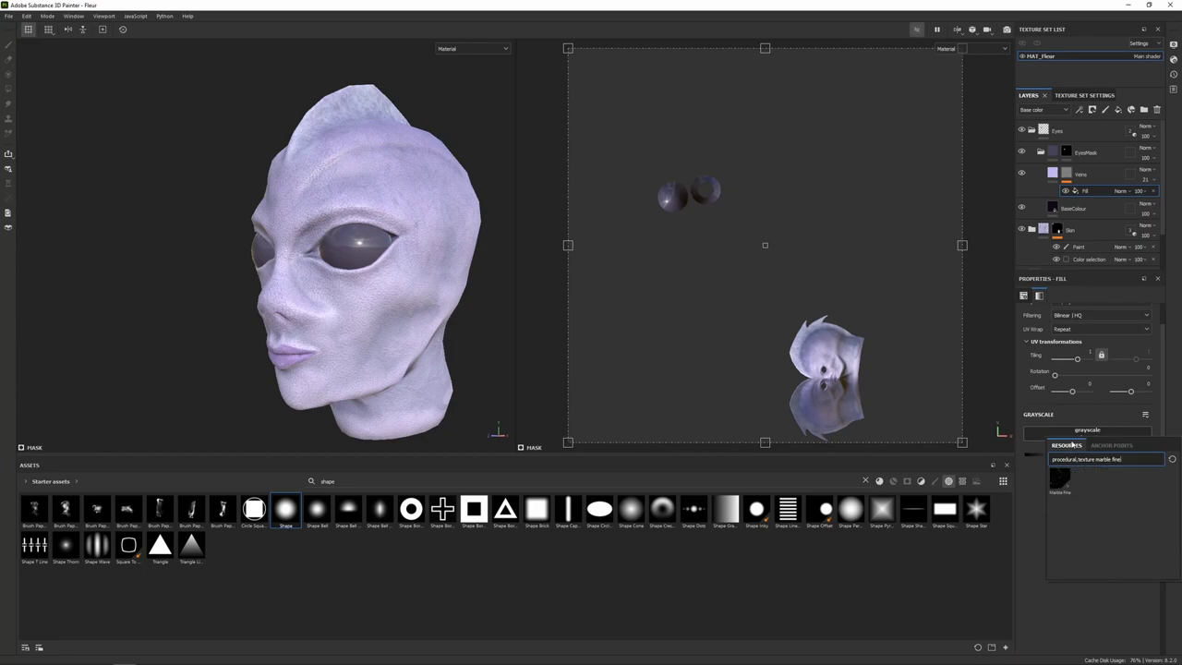
pyautogui.click(1061, 478)
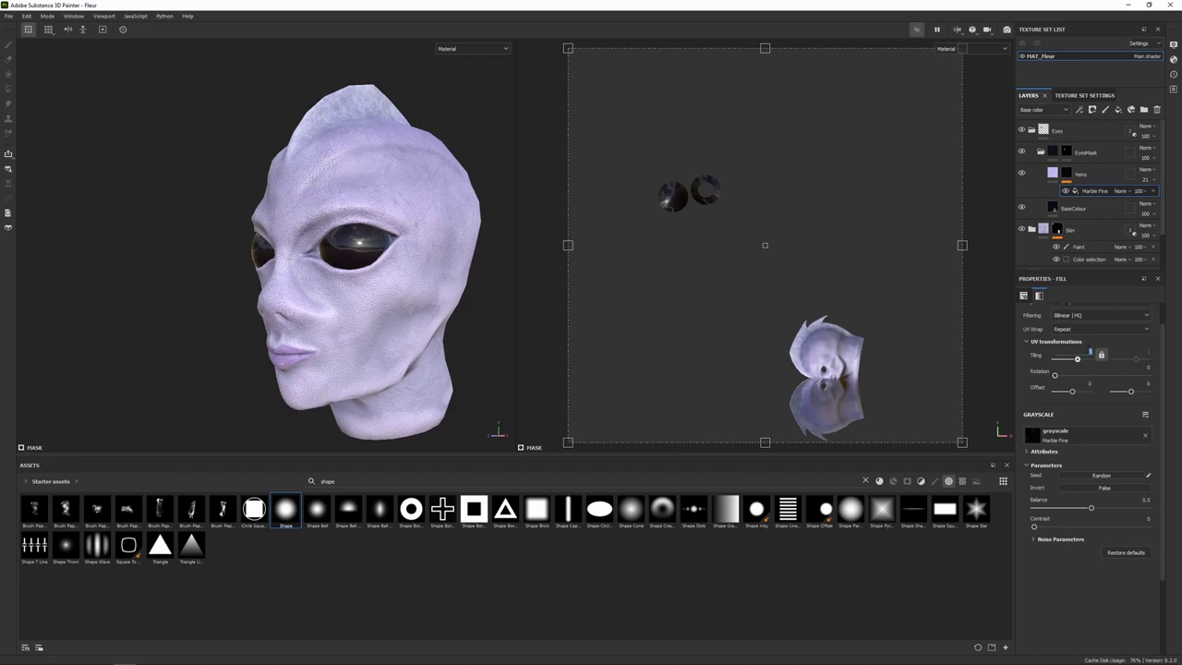
# Set the Marble Fine fill's tiling to 32 and check the vein pattern on the eyes.
pyautogui.moveTo(1077, 358); pyautogui.dragTo(1089, 359)
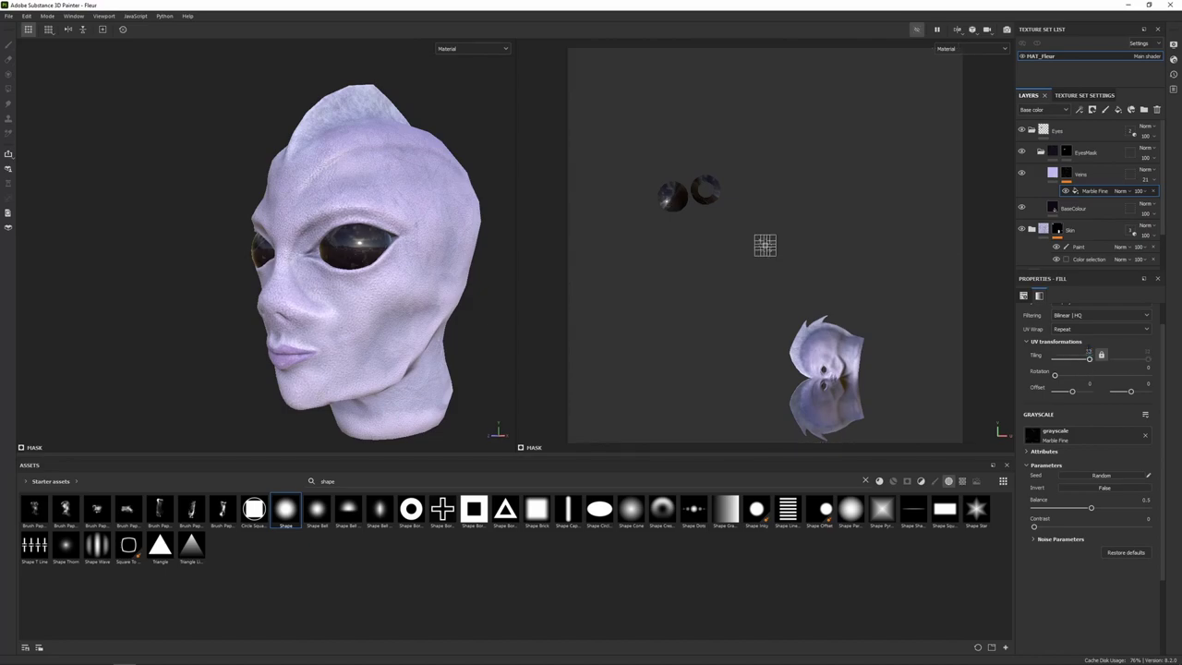
pyautogui.scroll(3, 438, 259)
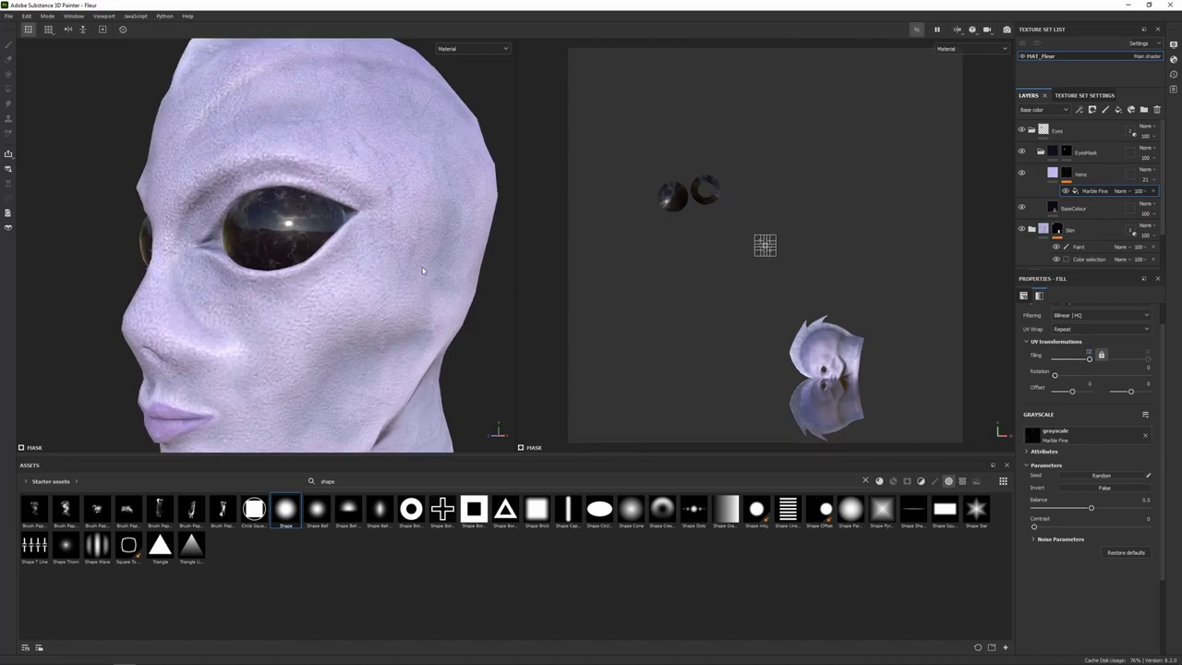
pyautogui.keyDown('alt'); pyautogui.moveTo(331, 284); pyautogui.dragTo(389, 250); pyautogui.keyUp('alt')
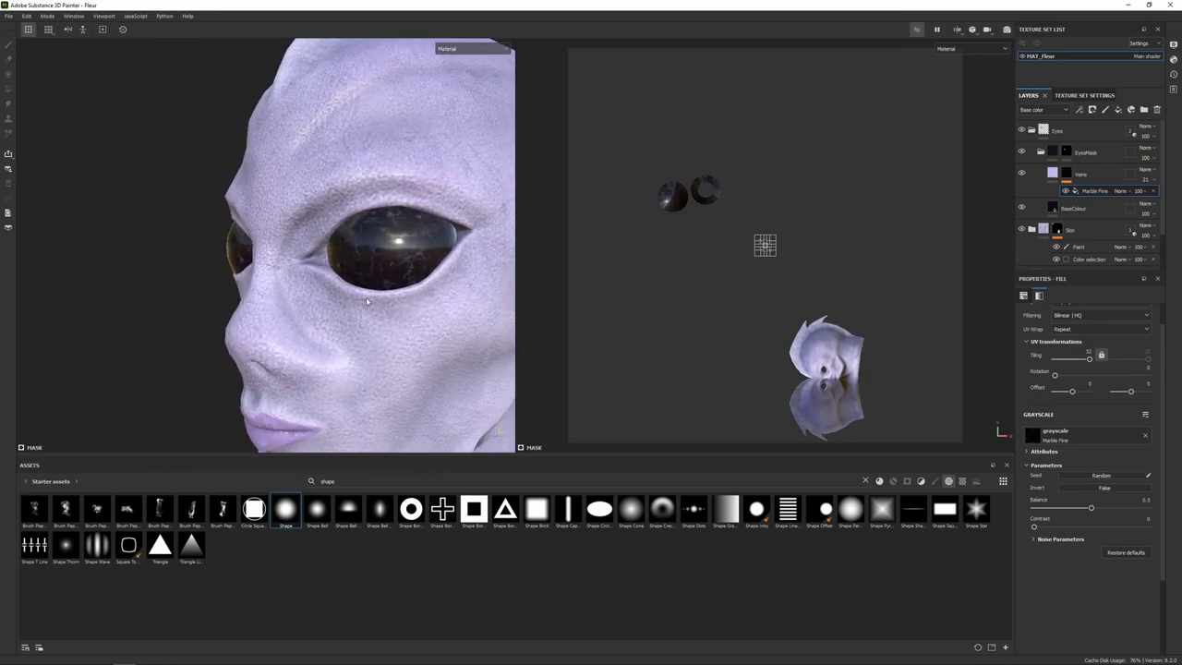
pyautogui.scroll(-4, 367, 301)
pyautogui.keyDown('alt'); pyautogui.moveTo(372, 340); pyautogui.dragTo(351, 319, button='middle'); pyautogui.keyUp('alt')
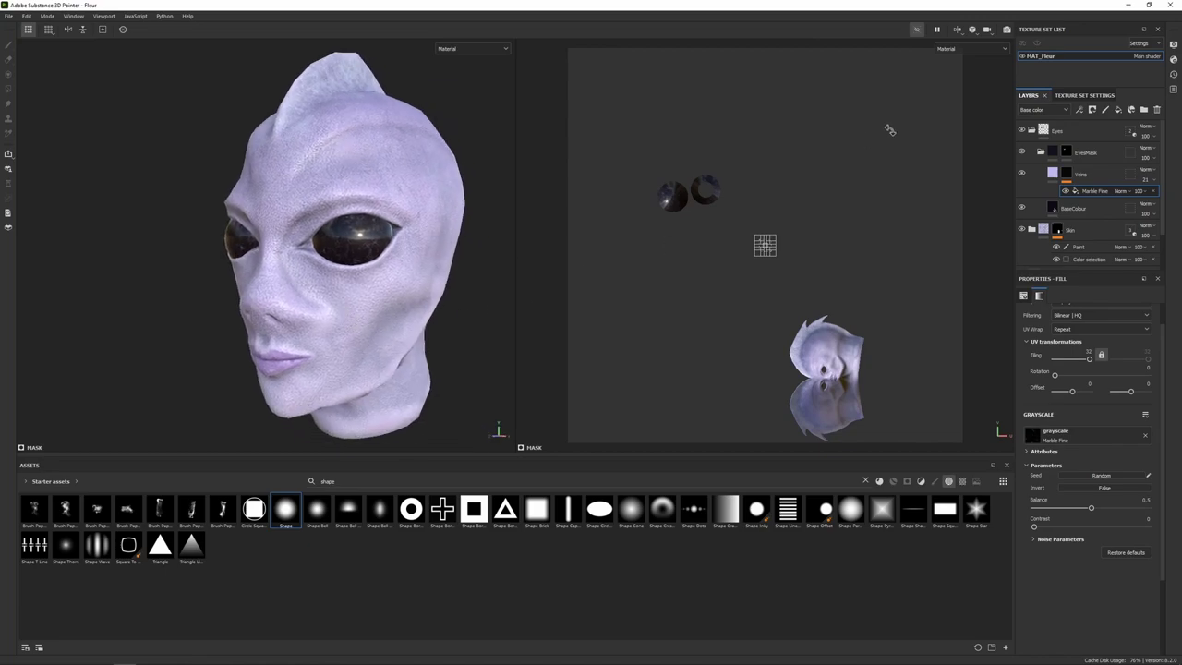
# Add a fill layer named Specks directly above Veins and keep only its color channel active.
pyautogui.click(1104, 178)
pyautogui.click(1118, 110)
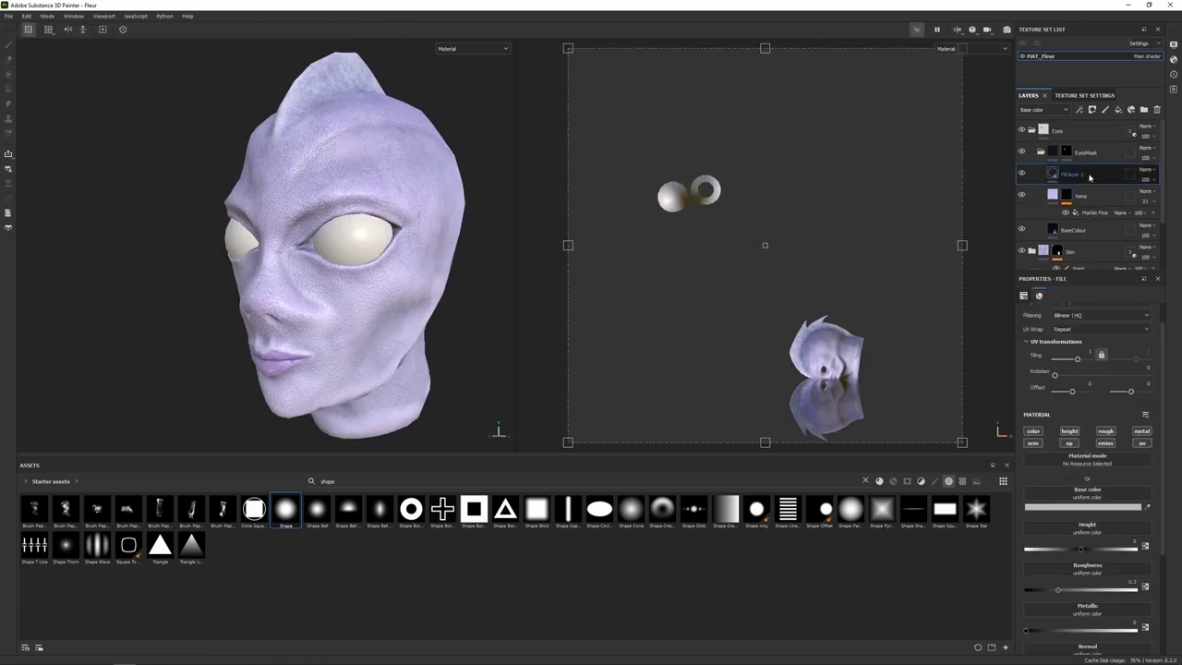
pyautogui.doubleClick(1072, 175)
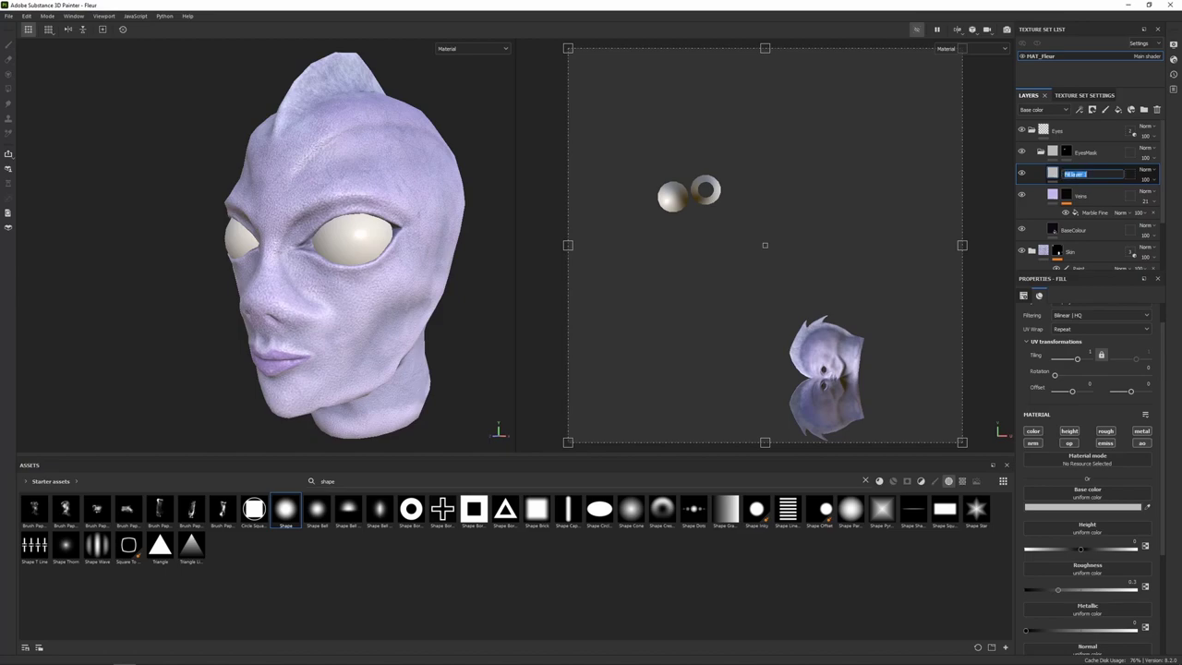
pyautogui.write('Specu')
pyautogui.press('Return')
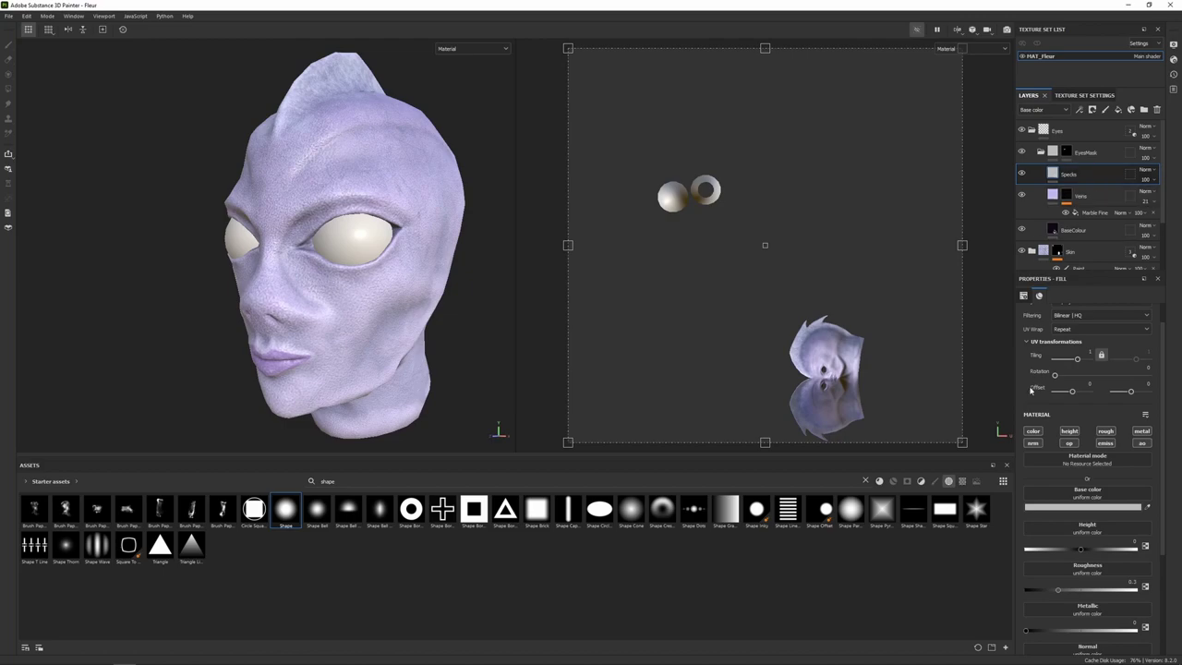
pyautogui.click(1035, 432)
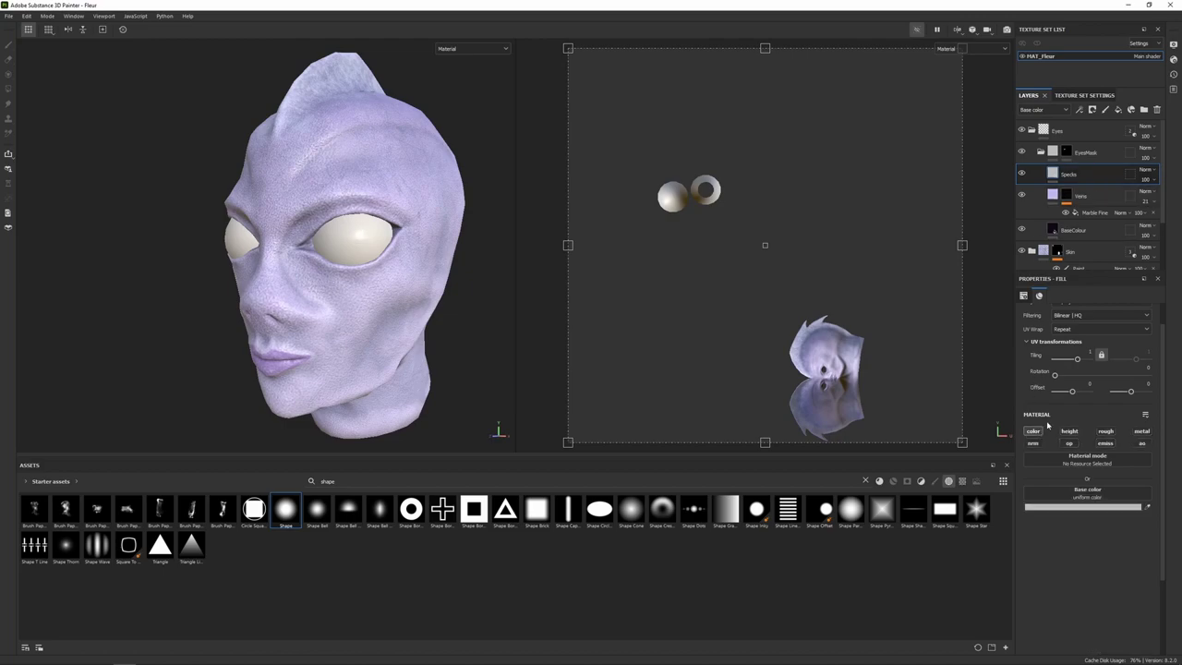
# Paste the copied blue-purple color as the Specks layer's base color and set the layer's opacity to 70.
pyautogui.click(1106, 508)
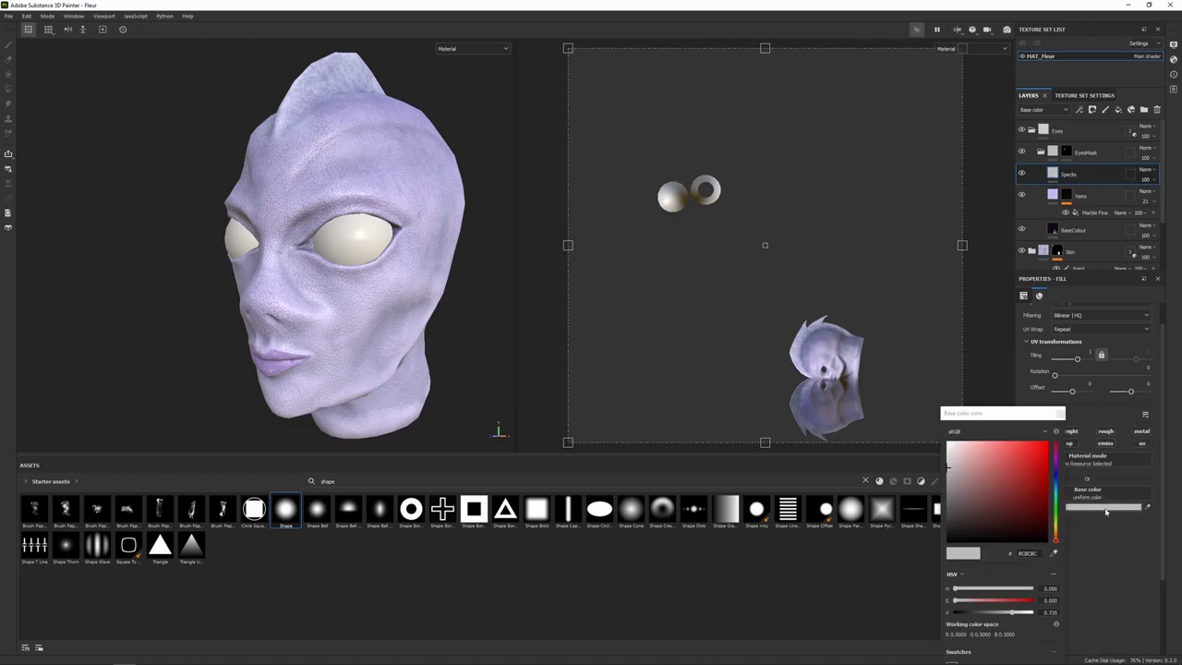
pyautogui.doubleClick(1035, 554)
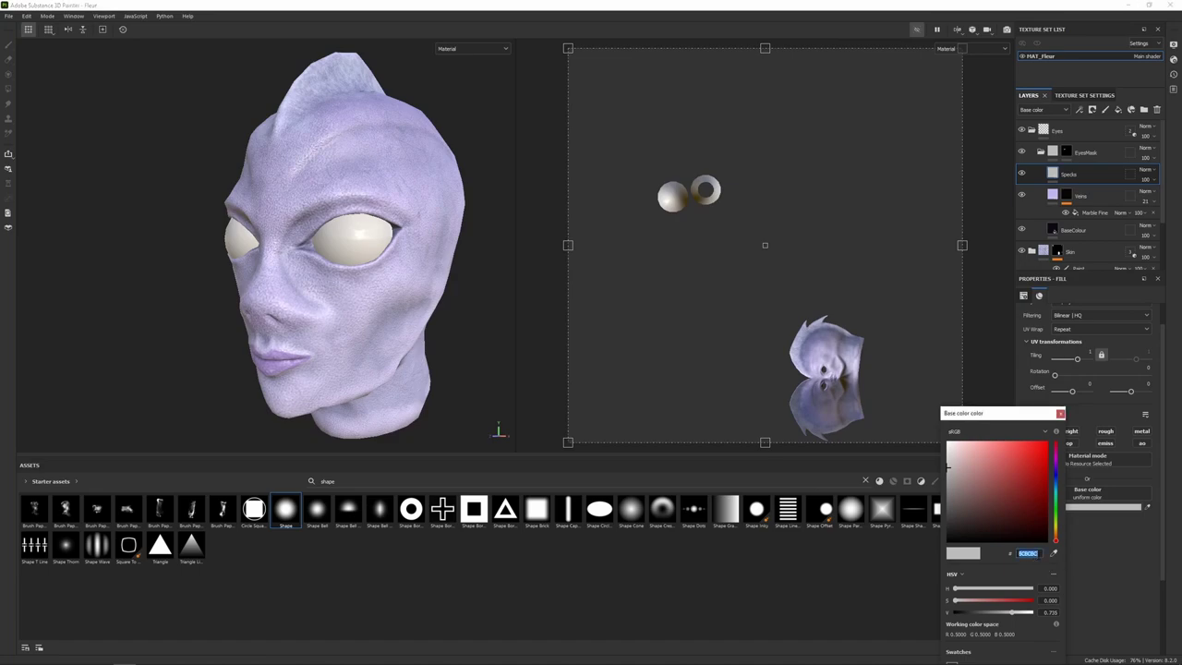
pyautogui.hotkey('ctrl', 'v')
pyautogui.click(1061, 415)
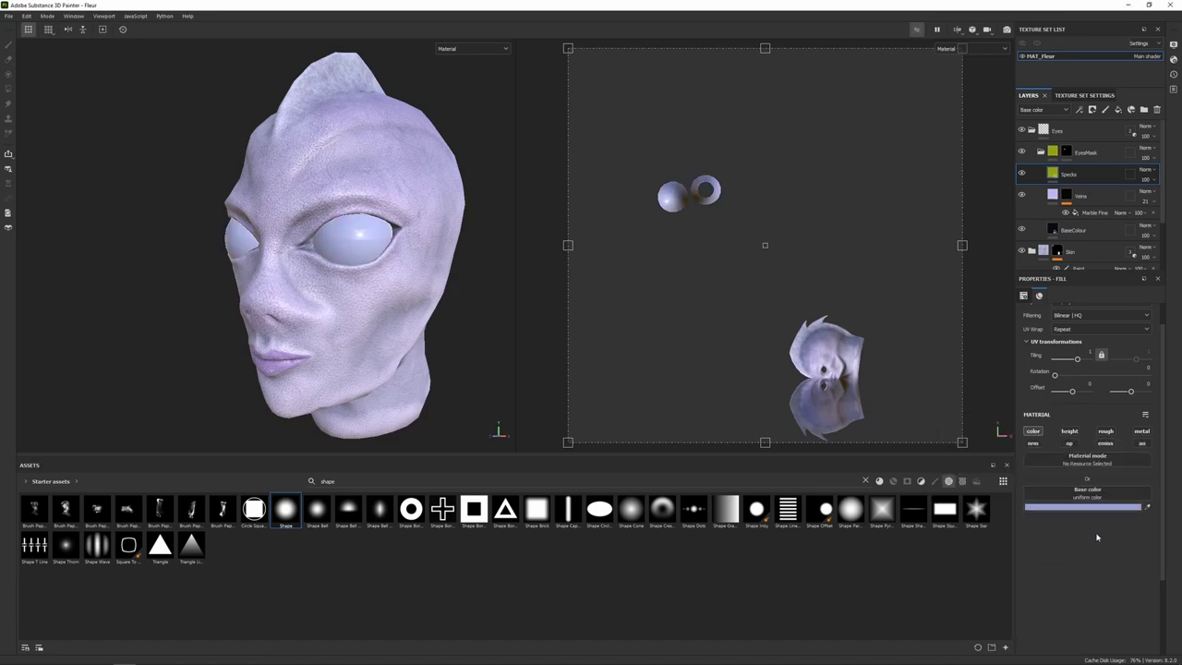
pyautogui.click(1146, 180)
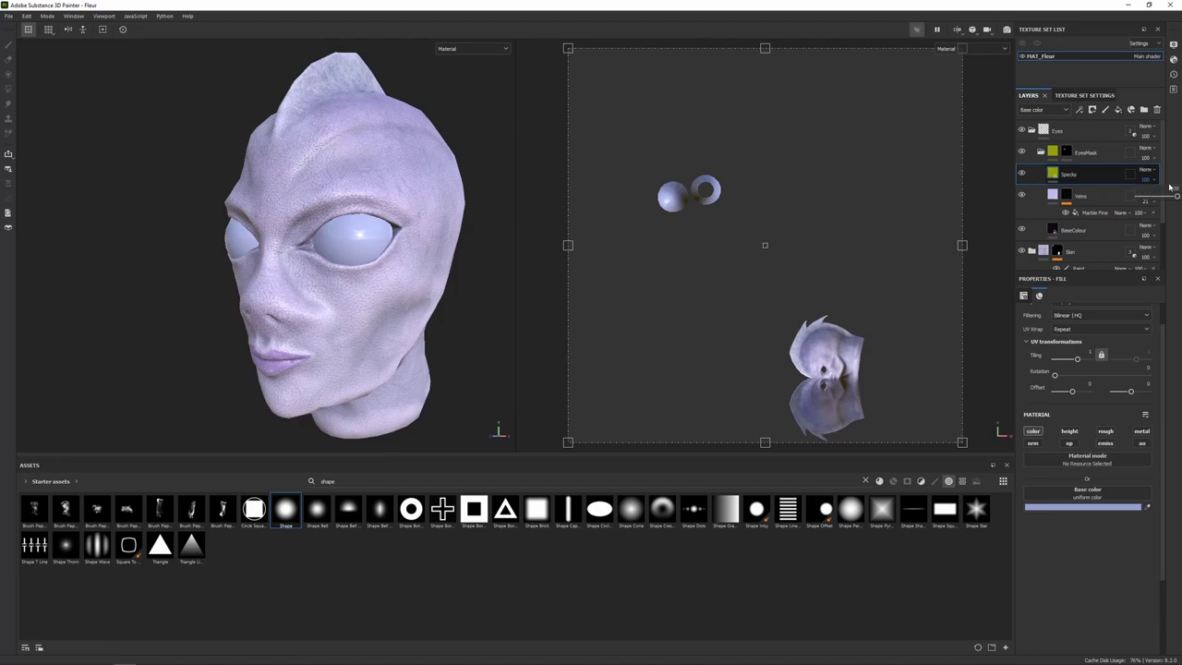
pyautogui.click(1176, 188)
pyautogui.write('70')
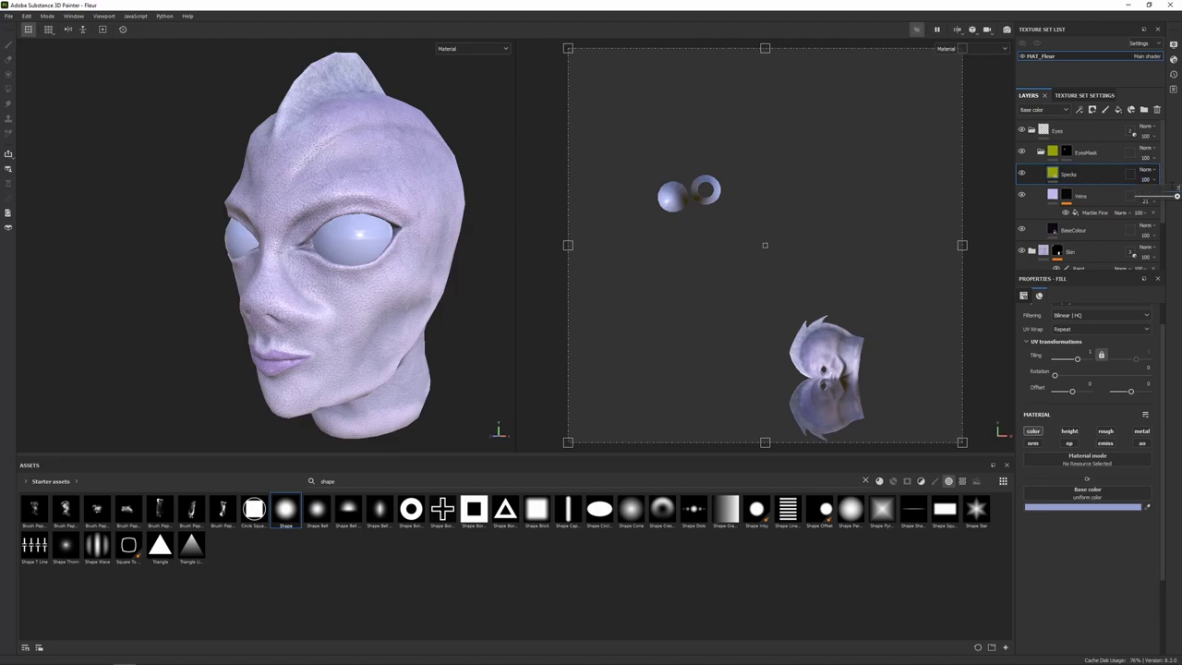
pyautogui.press('Return')
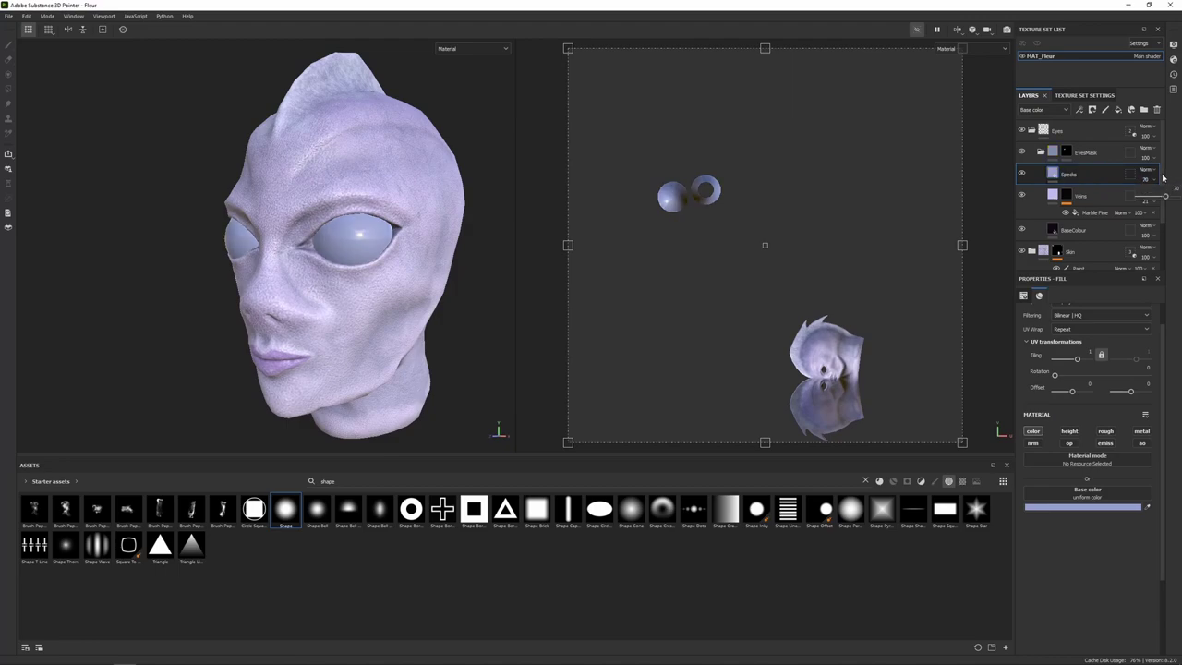
# Add a black mask to the Specks layer and choose a Dirt Spots brush to paint it.
pyautogui.rightClick(1097, 172)
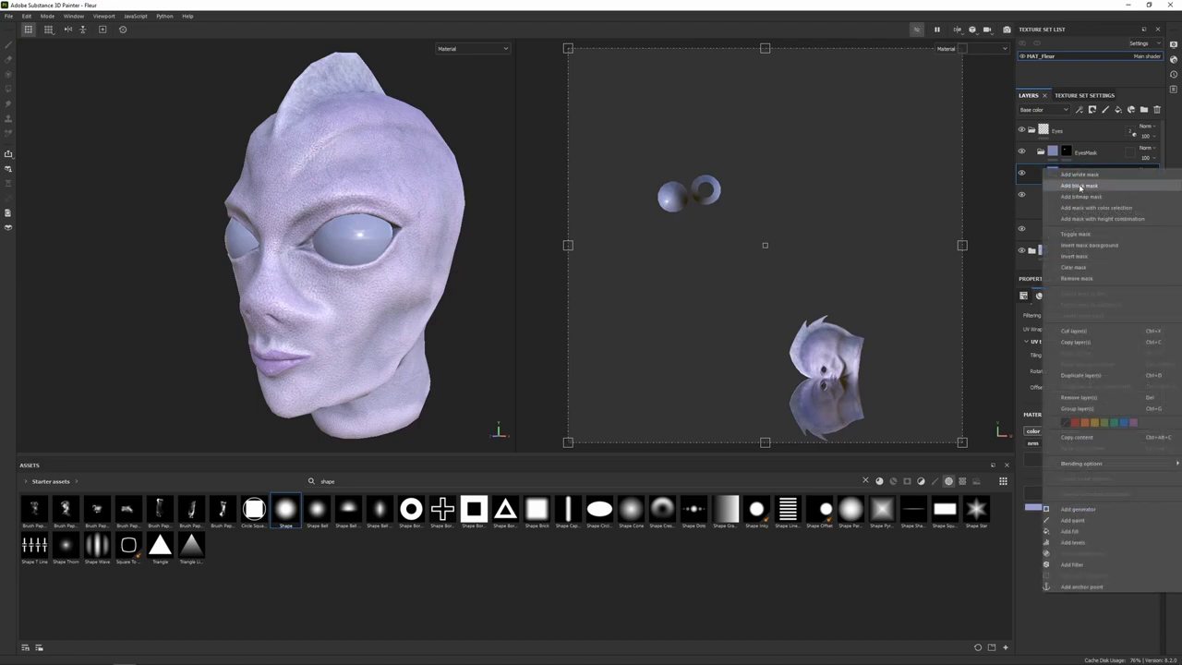
pyautogui.click(1079, 186)
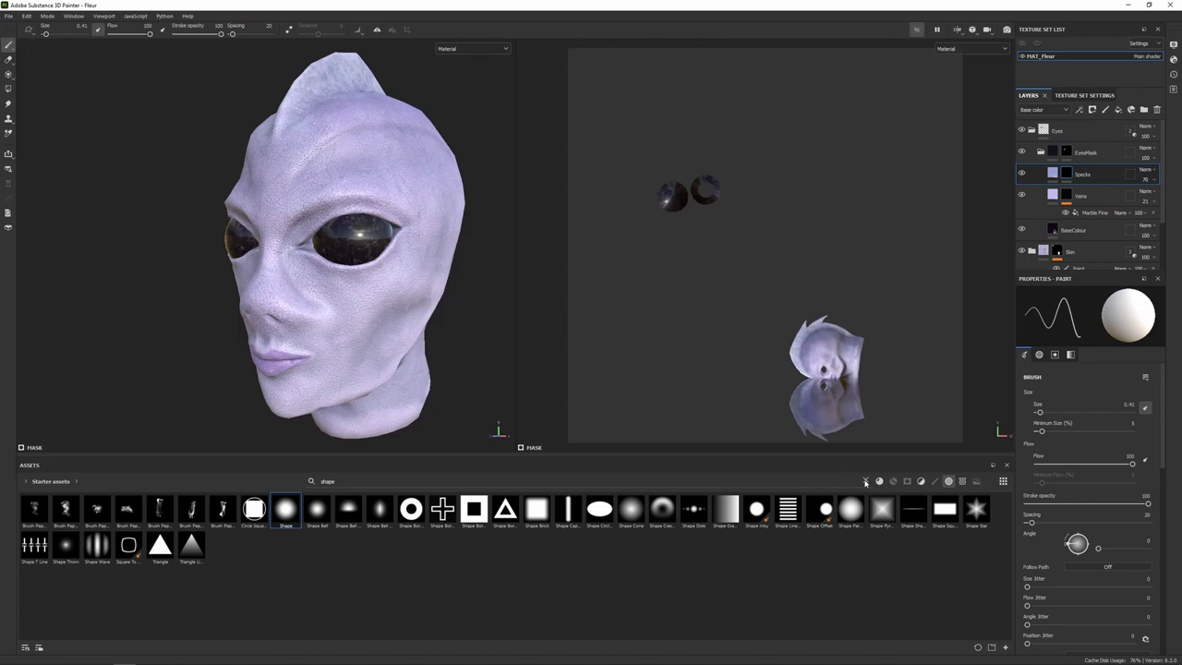
pyautogui.click(865, 481)
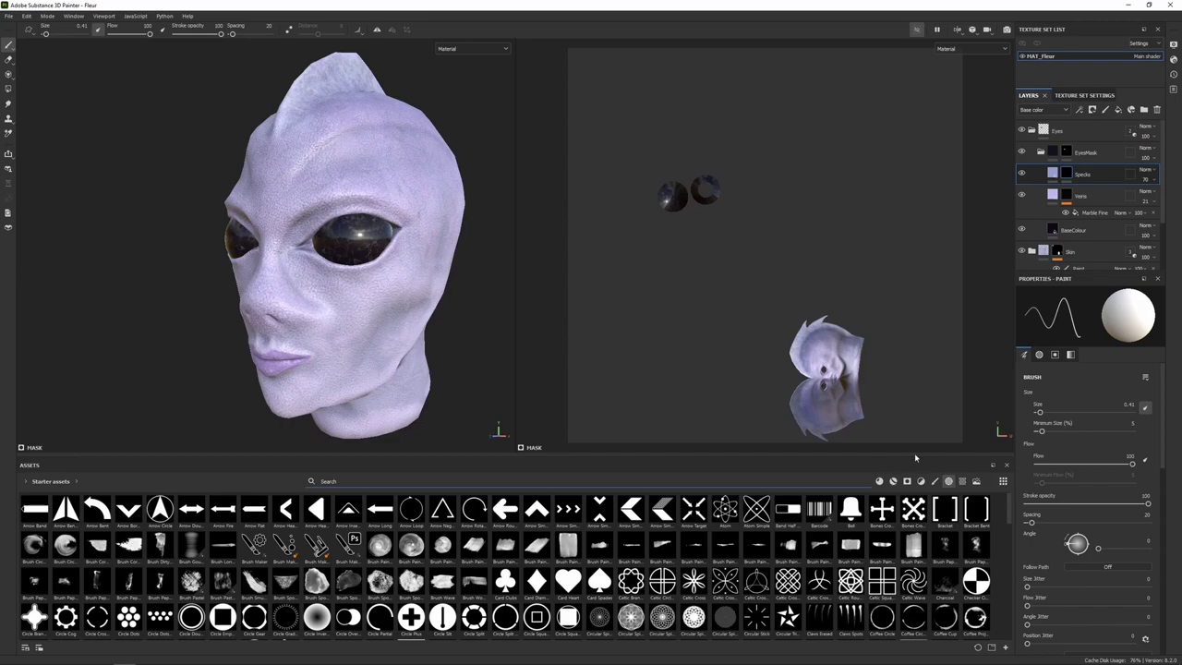
pyautogui.click(934, 482)
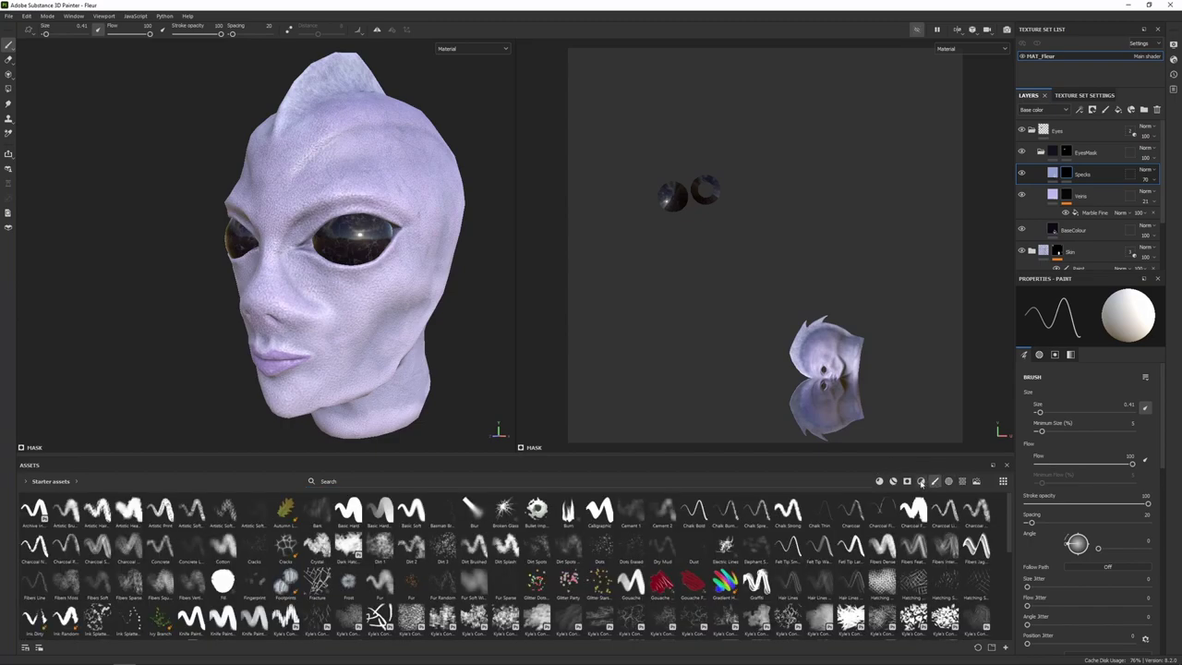
pyautogui.click(572, 557)
# Paint specks over the dark eye in the Specks mask, enlarging the Dirt Spots brush to about 4.25.
pyautogui.scroll(5, 337, 238)
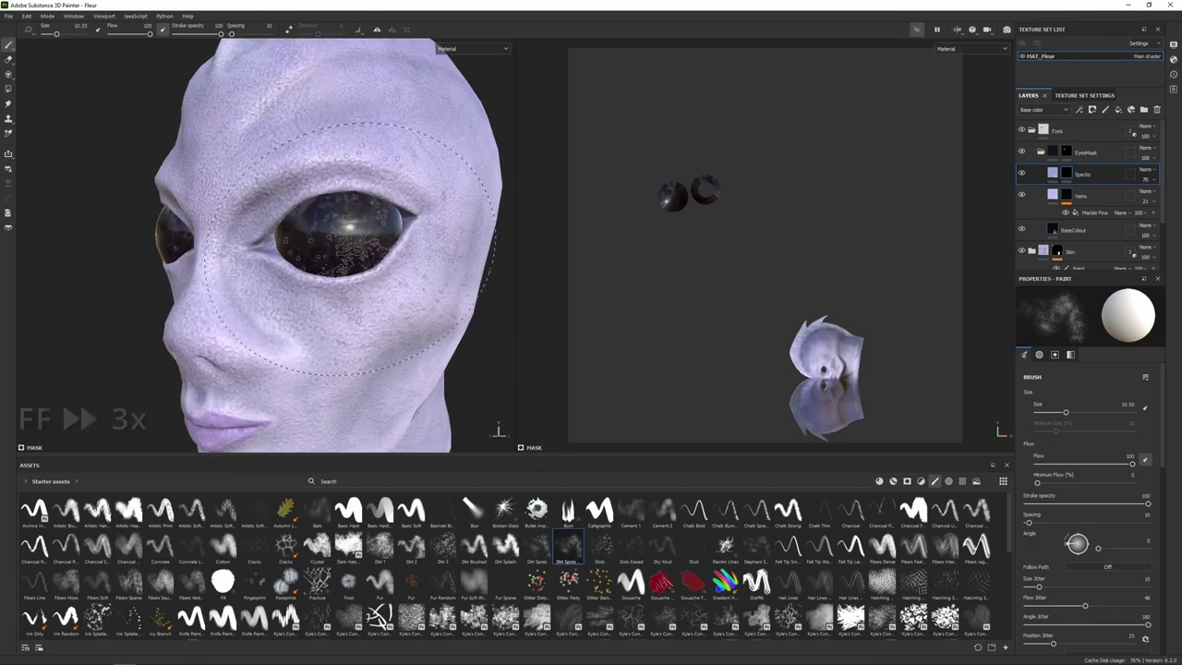
pyautogui.scroll(4, 351, 232)
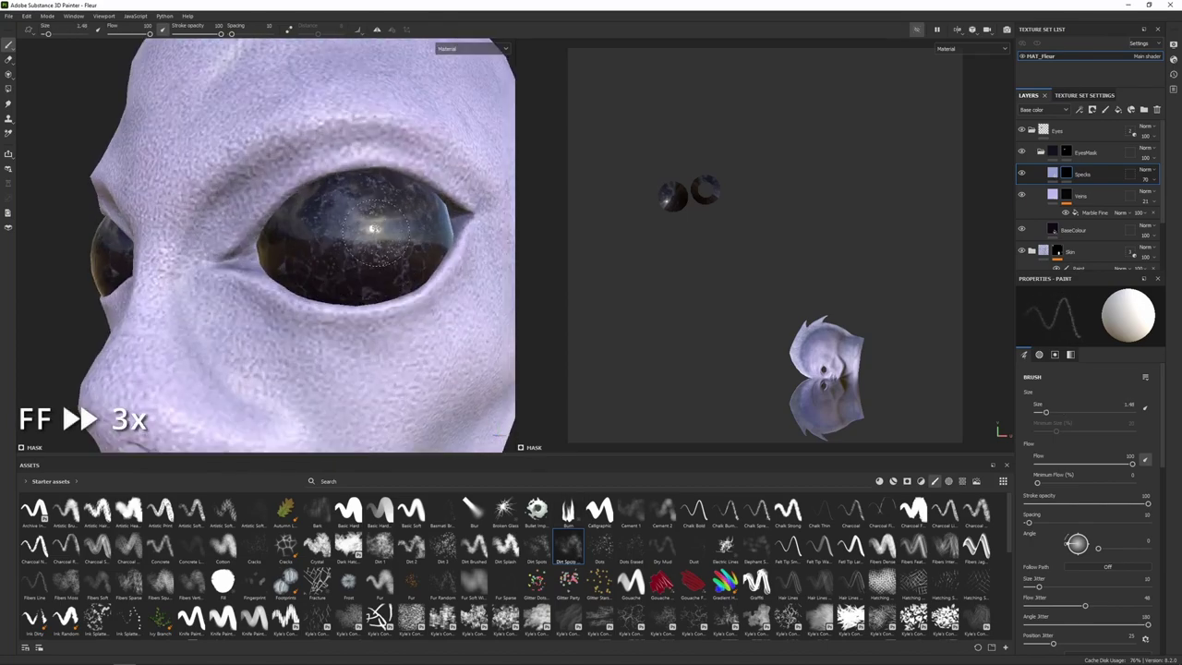
pyautogui.keyDown('alt'); pyautogui.moveTo(374, 230); pyautogui.dragTo(351, 227); pyautogui.keyUp('alt')
pyautogui.keyDown('ctrl'); pyautogui.moveTo(425, 236); pyautogui.dragTo(447, 236, button='right'); pyautogui.keyUp('ctrl')
pyautogui.click(429, 229)
pyautogui.keyDown('alt'); pyautogui.moveTo(429, 229); pyautogui.dragTo(471, 237); pyautogui.keyUp('alt')
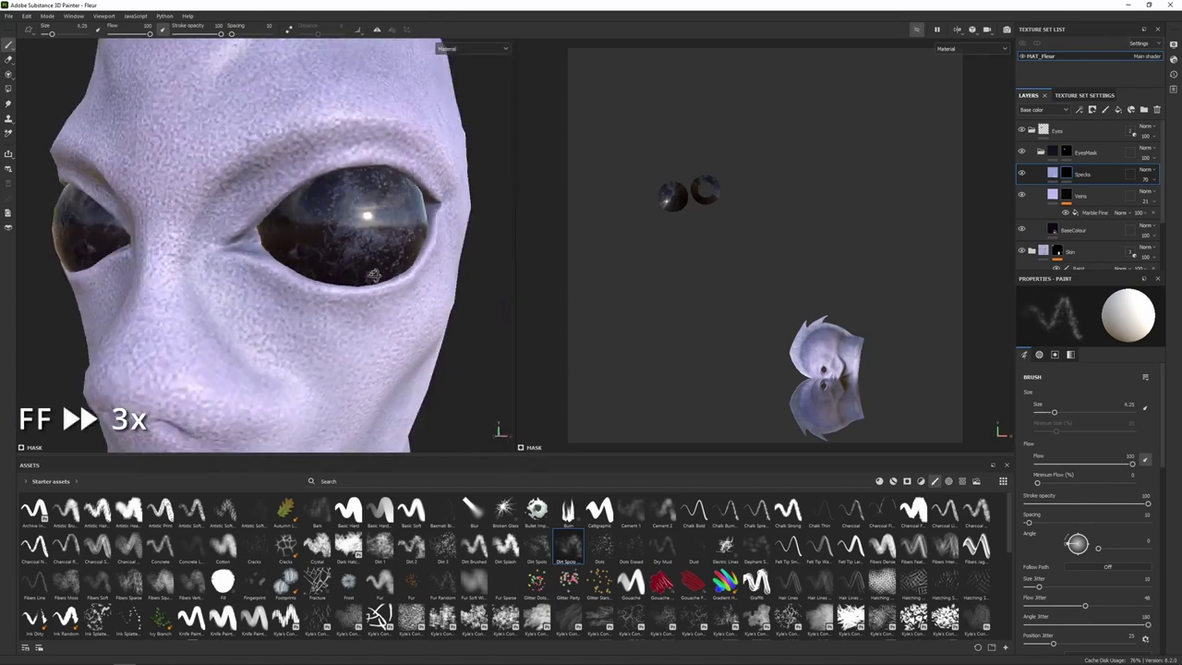
pyautogui.scroll(-4, 383, 313)
pyautogui.keyDown('alt'); pyautogui.moveTo(383, 309); pyautogui.dragTo(341, 303); pyautogui.keyUp('alt')
pyautogui.scroll(2, 356, 277)
# Reduce the brush size to about 0.85 and add finer specks, checking the eyes from the front.
pyautogui.keyDown('ctrl'); pyautogui.moveTo(379, 248); pyautogui.dragTo(351, 248, button='right'); pyautogui.keyUp('ctrl')
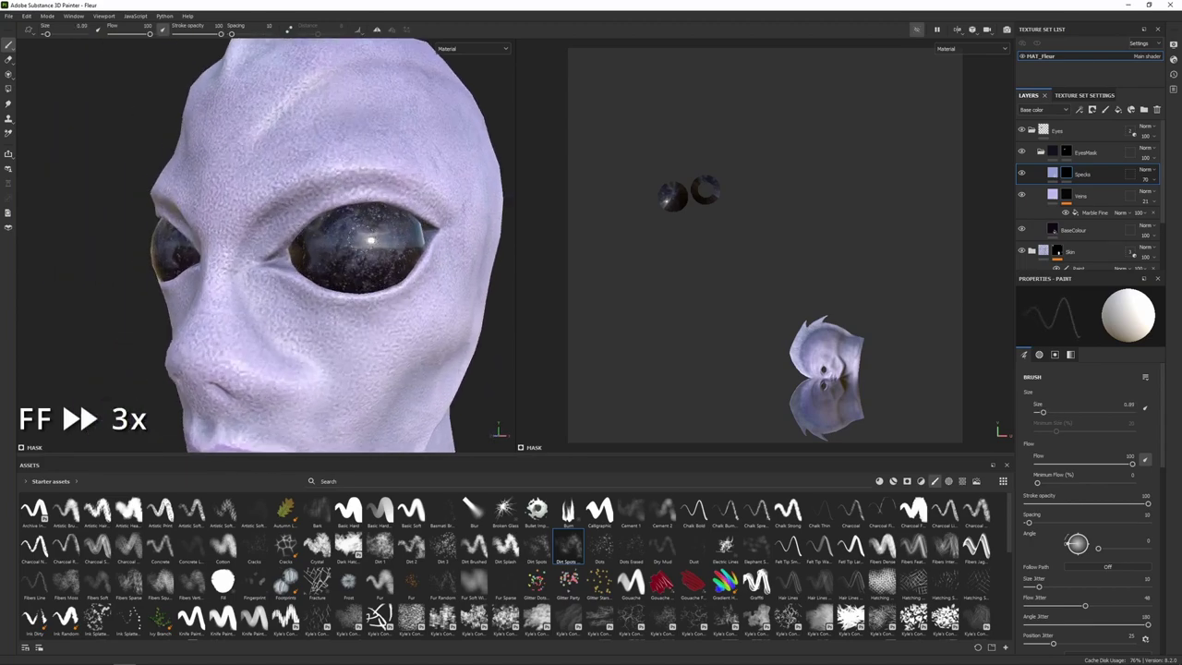
pyautogui.keyDown('alt'); pyautogui.moveTo(364, 263); pyautogui.dragTo(400, 272); pyautogui.keyUp('alt')
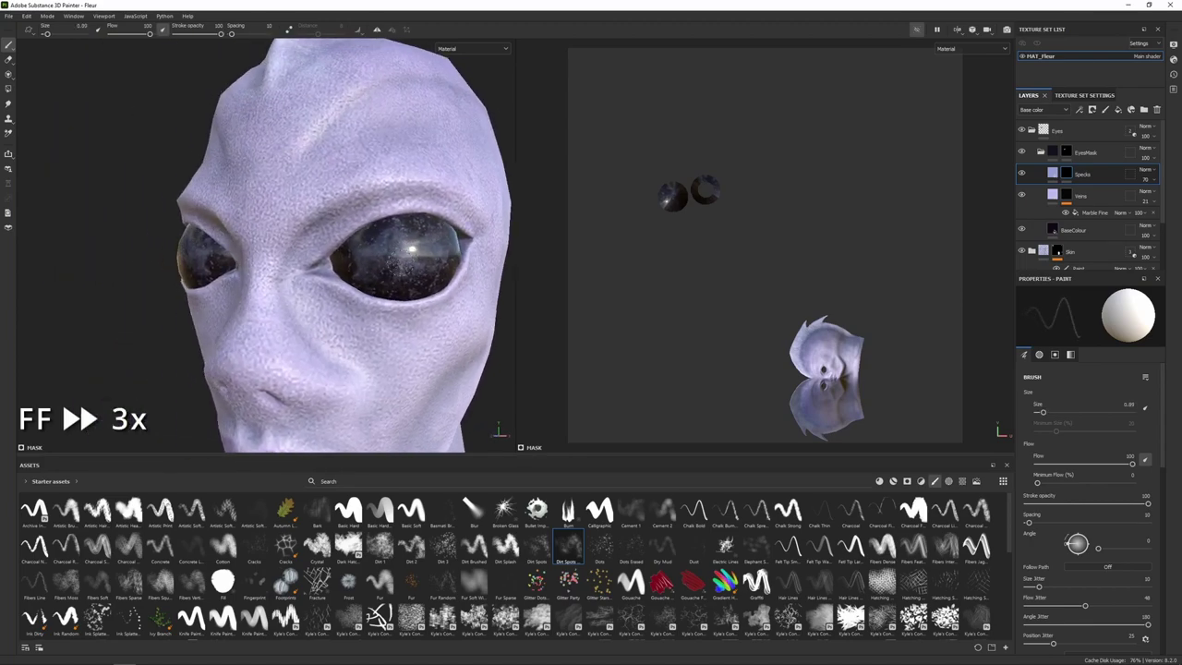
pyautogui.keyDown('alt'); pyautogui.moveTo(388, 328); pyautogui.dragTo(412, 314); pyautogui.keyUp('alt')
pyautogui.scroll(-5, 397, 309)
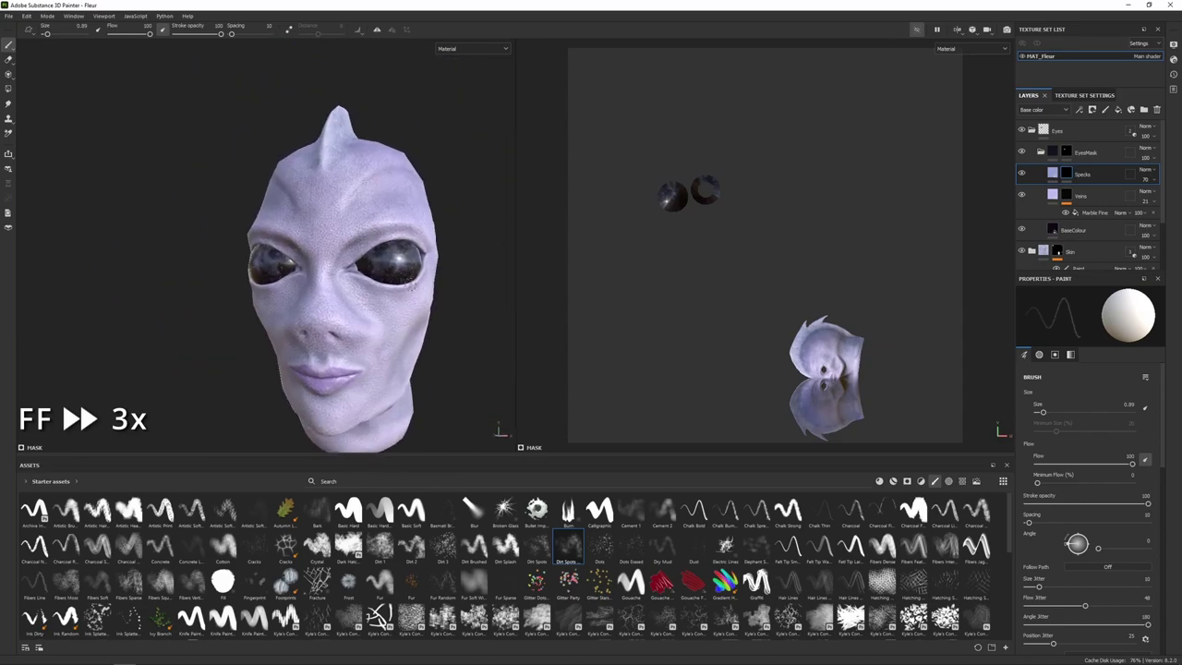
pyautogui.scroll(5, 369, 277)
pyautogui.keyDown('alt'); pyautogui.moveTo(329, 269); pyautogui.dragTo(362, 268); pyautogui.keyUp('alt')
pyautogui.scroll(-4, 370, 273)
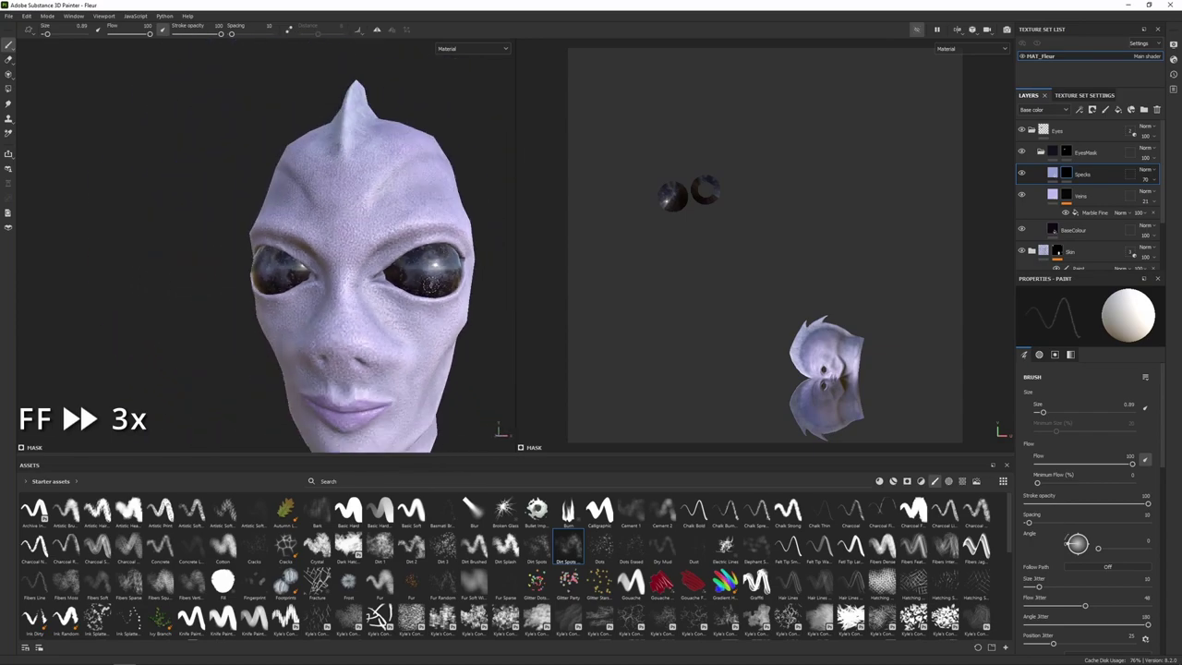
# Refine the specks on both eyes with the brush at about 2.45, switching between adding to and removing from the mask.
pyautogui.keyDown('alt'); pyautogui.moveTo(434, 287); pyautogui.dragTo(383, 288); pyautogui.keyUp('alt')
pyautogui.scroll(3, 397, 277)
pyautogui.keyDown('ctrl'); pyautogui.moveTo(406, 264); pyautogui.dragTo(422, 262, button='right'); pyautogui.keyUp('ctrl')
pyautogui.scroll(-3, 406, 277)
pyautogui.moveTo(401, 349)
pyautogui.keyDown('alt'); pyautogui.mouseDown()
pyautogui.moveTo(451, 354)
pyautogui.moveTo(412, 349)
pyautogui.moveTo(388, 309)
pyautogui.mouseUp(); pyautogui.keyUp('alt')
pyautogui.press('x')
pyautogui.moveTo(334, 337)
pyautogui.keyDown('alt'); pyautogui.mouseDown()
pyautogui.moveTo(393, 342)
pyautogui.moveTo(374, 319)
pyautogui.mouseUp(); pyautogui.keyUp('alt')
pyautogui.scroll(-3, 341, 338)
pyautogui.scroll(4, 369, 268)
pyautogui.keyDown('alt'); pyautogui.moveTo(374, 268); pyautogui.dragTo(370, 264); pyautogui.keyUp('alt')
pyautogui.keyDown('ctrl'); pyautogui.moveTo(365, 247); pyautogui.dragTo(363, 247, button='right'); pyautogui.keyUp('ctrl')
pyautogui.press('x')
pyautogui.keyDown('alt'); pyautogui.moveTo(366, 245); pyautogui.dragTo(251, 350); pyautogui.keyUp('alt')
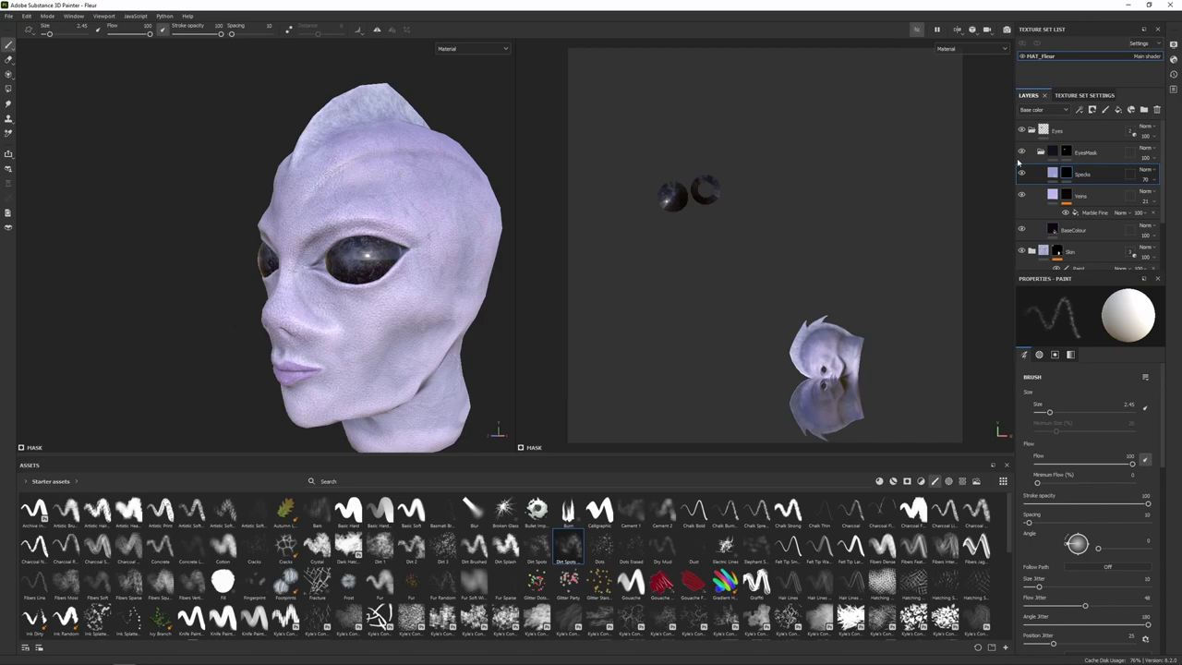
# Collapse the Eyes folder and add a folder named UnderArmour directly above the Ambient Occlusion layer.
pyautogui.click(1031, 131)
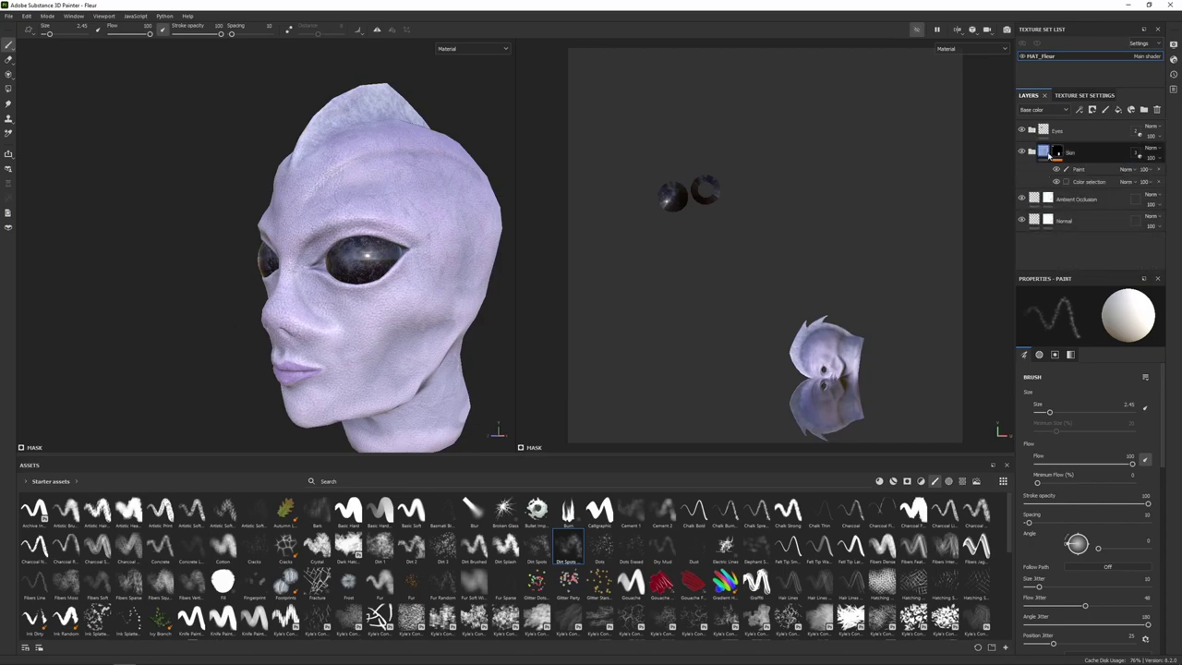
pyautogui.click(1076, 198)
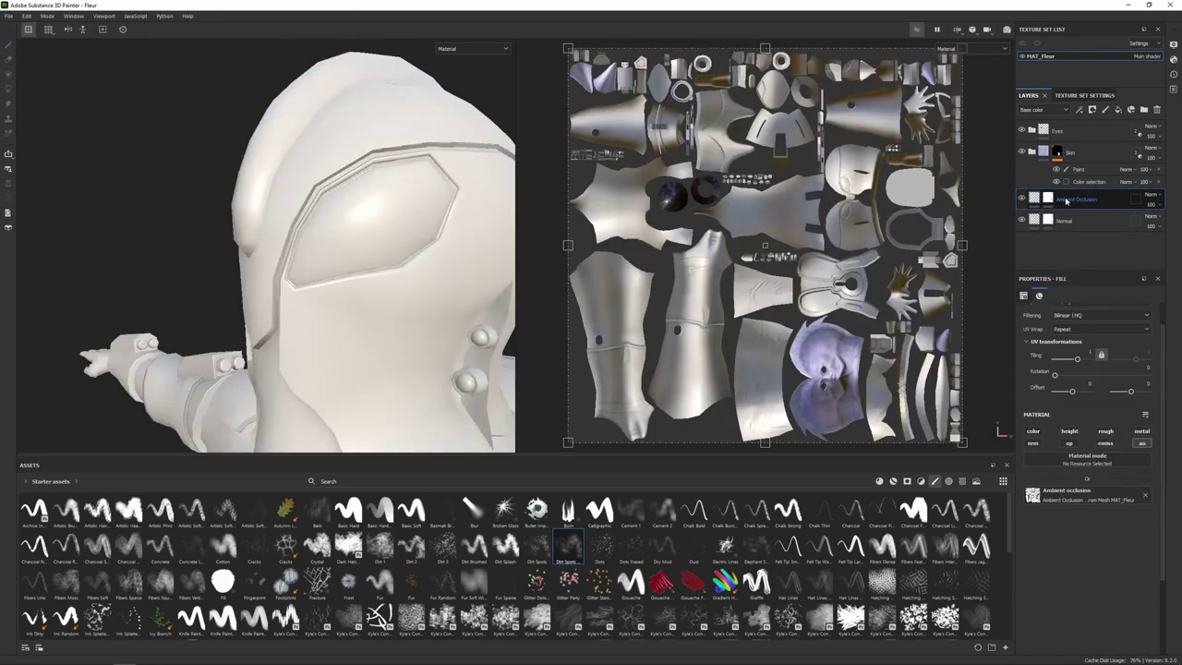
pyautogui.scroll(-10, 293, 238)
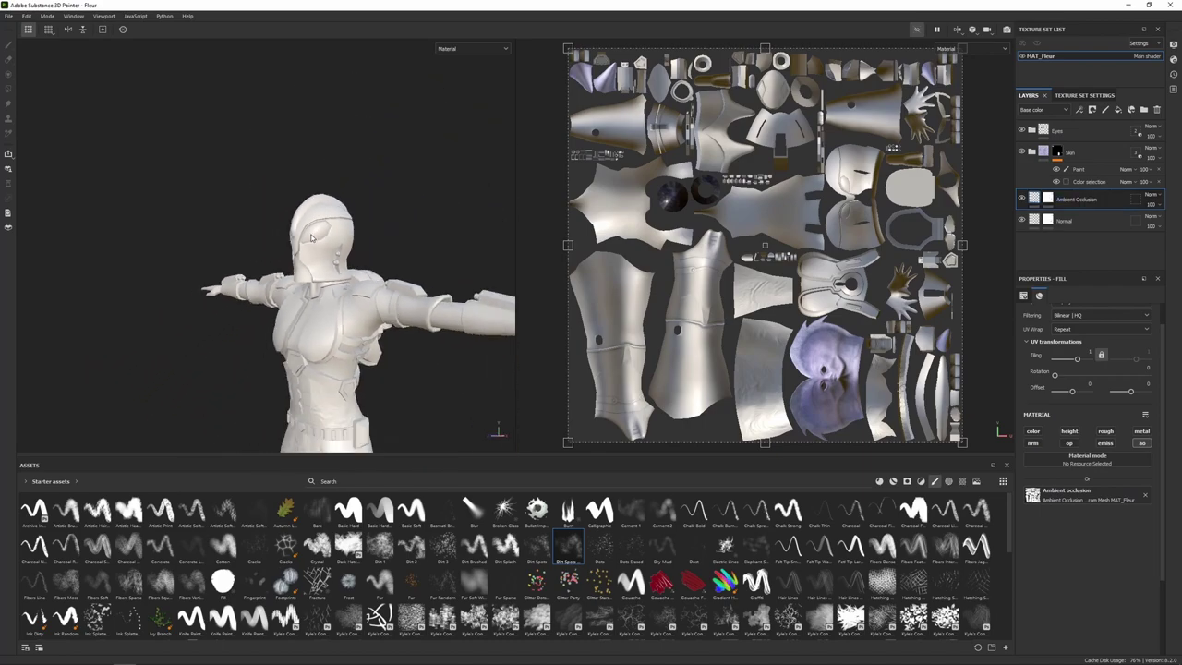
pyautogui.keyDown('alt'); pyautogui.moveTo(283, 303); pyautogui.dragTo(342, 327); pyautogui.keyUp('alt')
pyautogui.keyDown('alt'); pyautogui.moveTo(343, 327); pyautogui.dragTo(325, 218, button='middle'); pyautogui.keyUp('alt')
pyautogui.scroll(-4, 325, 222)
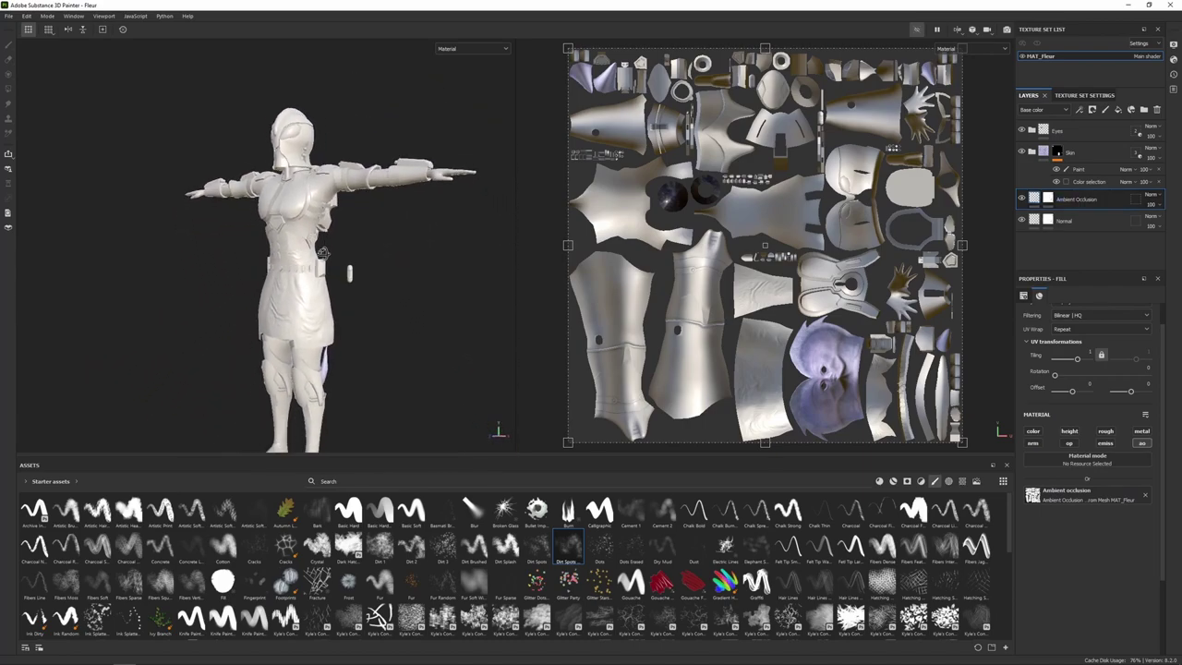
pyautogui.keyDown('alt'); pyautogui.moveTo(326, 274); pyautogui.dragTo(315, 248, button='middle'); pyautogui.keyUp('alt')
pyautogui.keyDown('alt'); pyautogui.moveTo(315, 248); pyautogui.dragTo(416, 290); pyautogui.keyUp('alt')
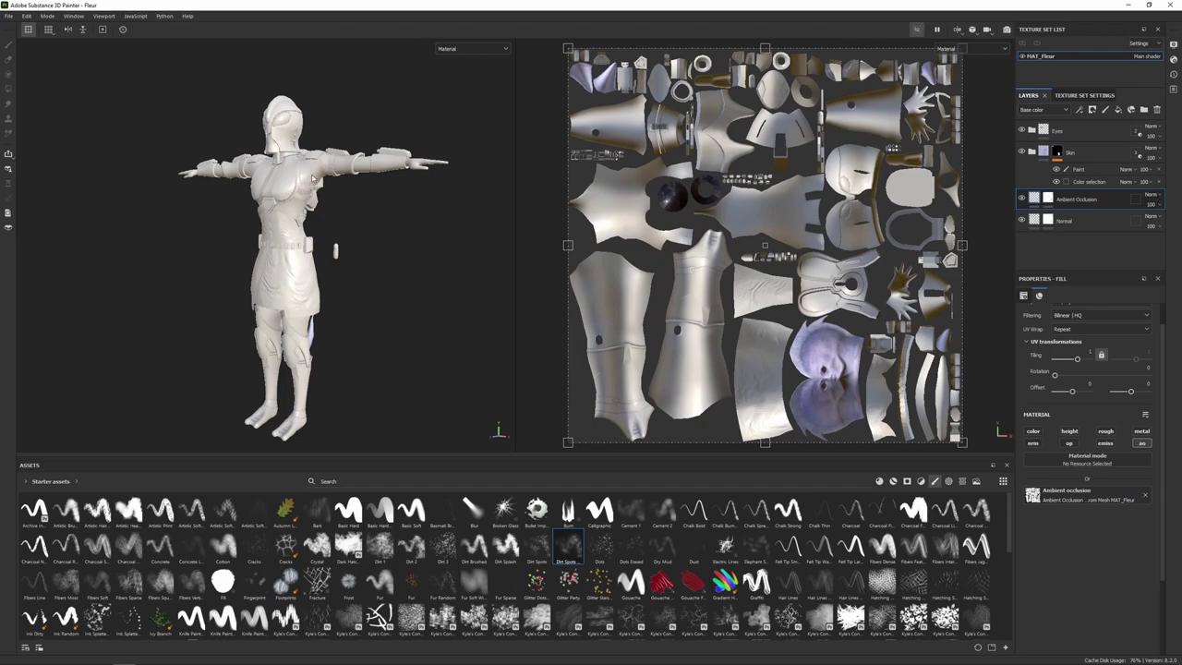
pyautogui.click(1142, 112)
pyautogui.doubleClick(1060, 200)
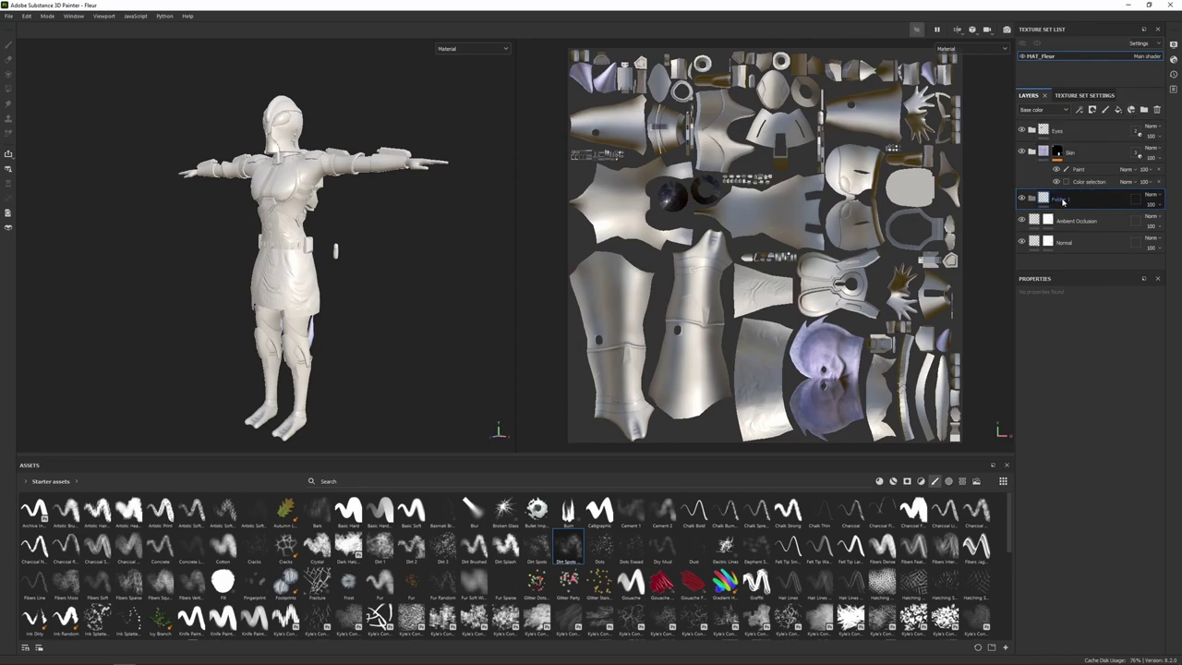
pyautogui.doubleClick(1063, 201)
pyautogui.write('Und')
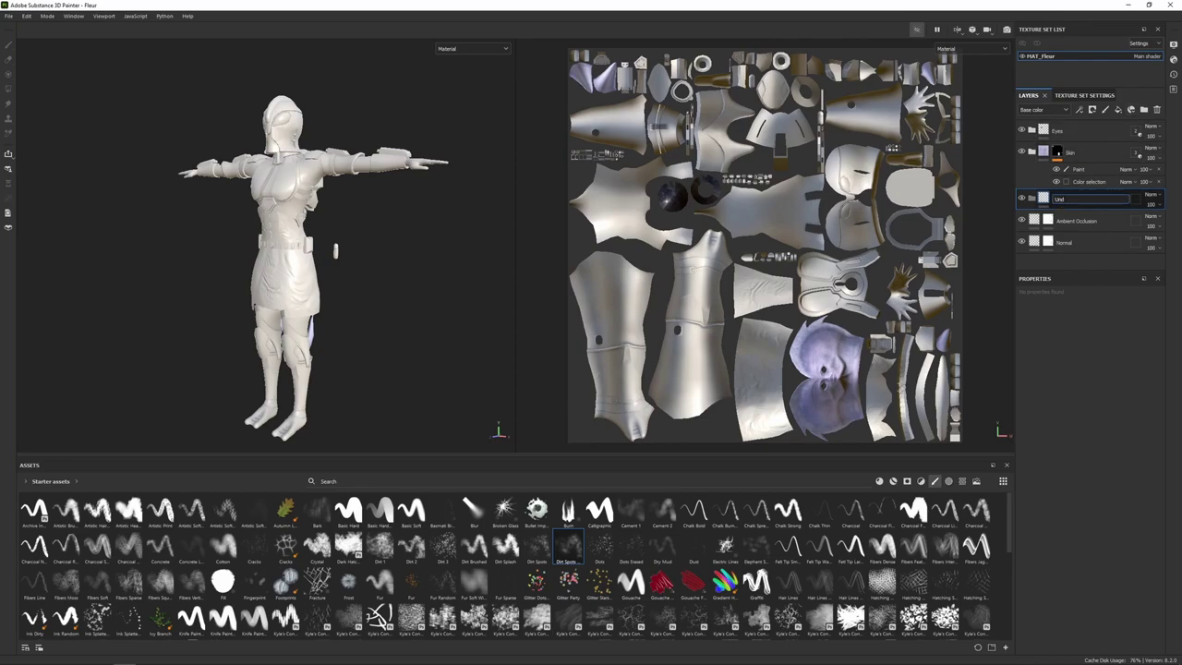
pyautogui.write('erArmour')
pyautogui.press('Return')
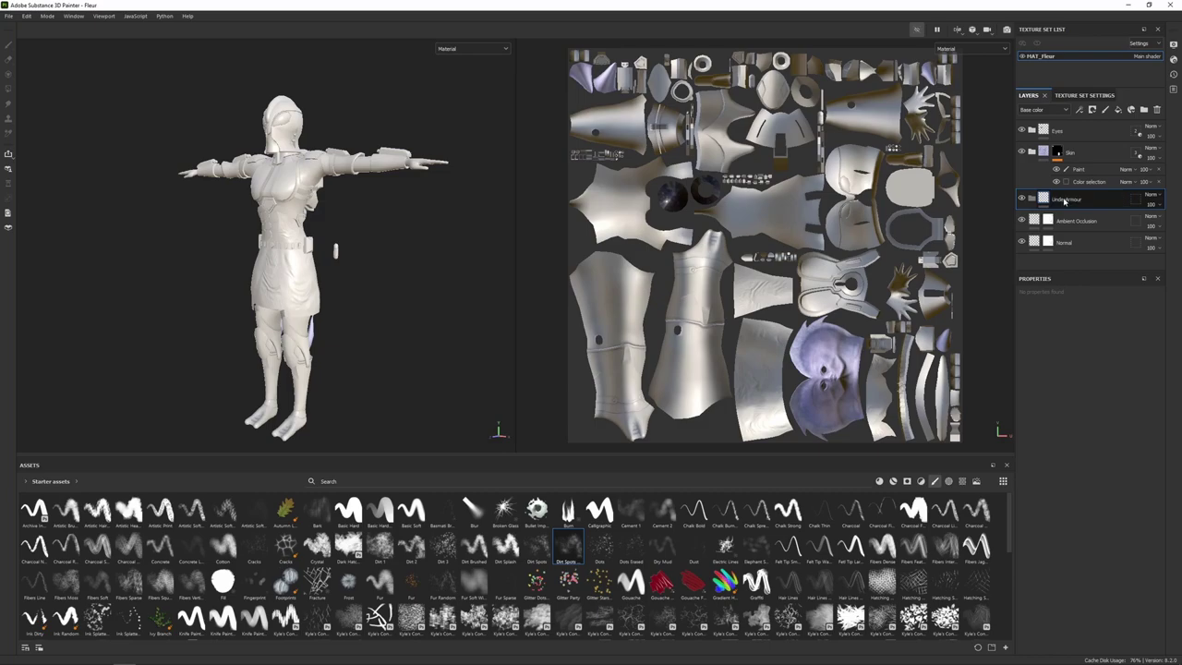
# Restrict the UnderArmour folder's geometry mask to the Body_low mesh only.
pyautogui.click(1138, 200)
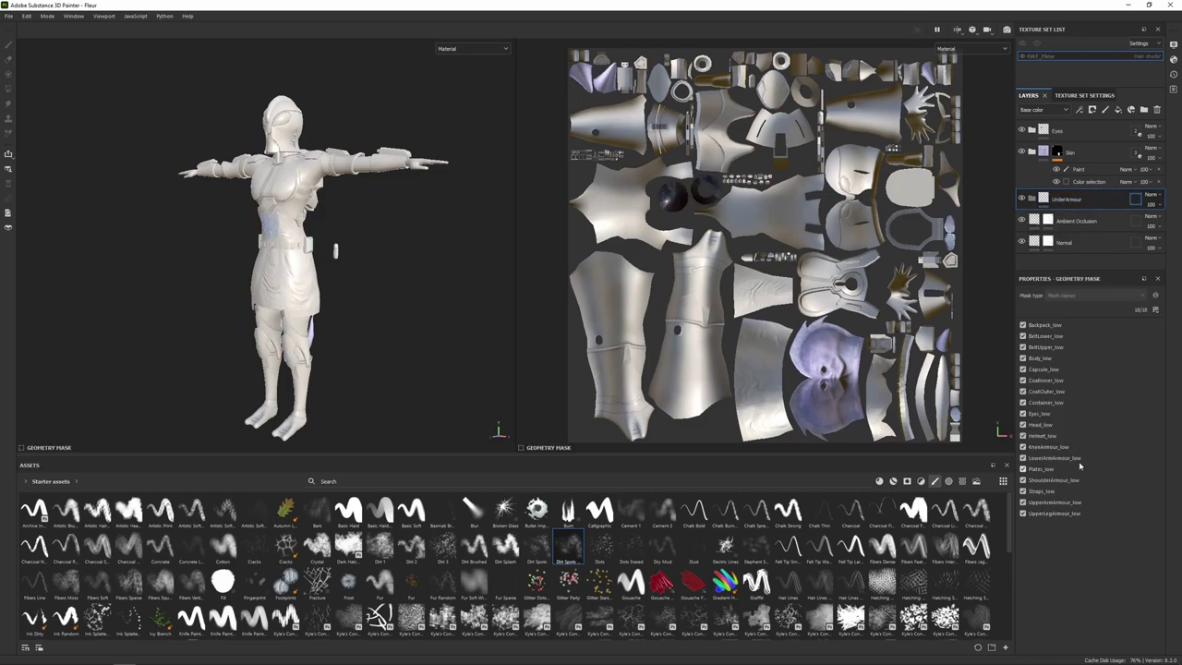
pyautogui.keyDown('alt'); pyautogui.click(1039, 361); pyautogui.keyUp('alt')
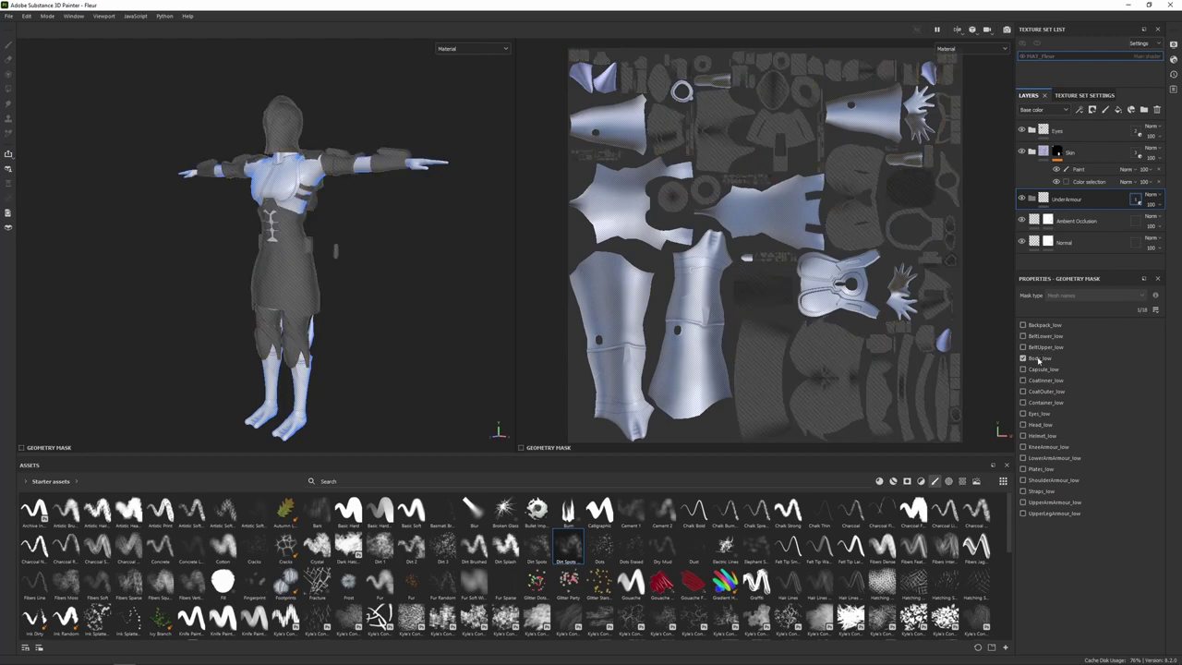
pyautogui.click(1067, 199)
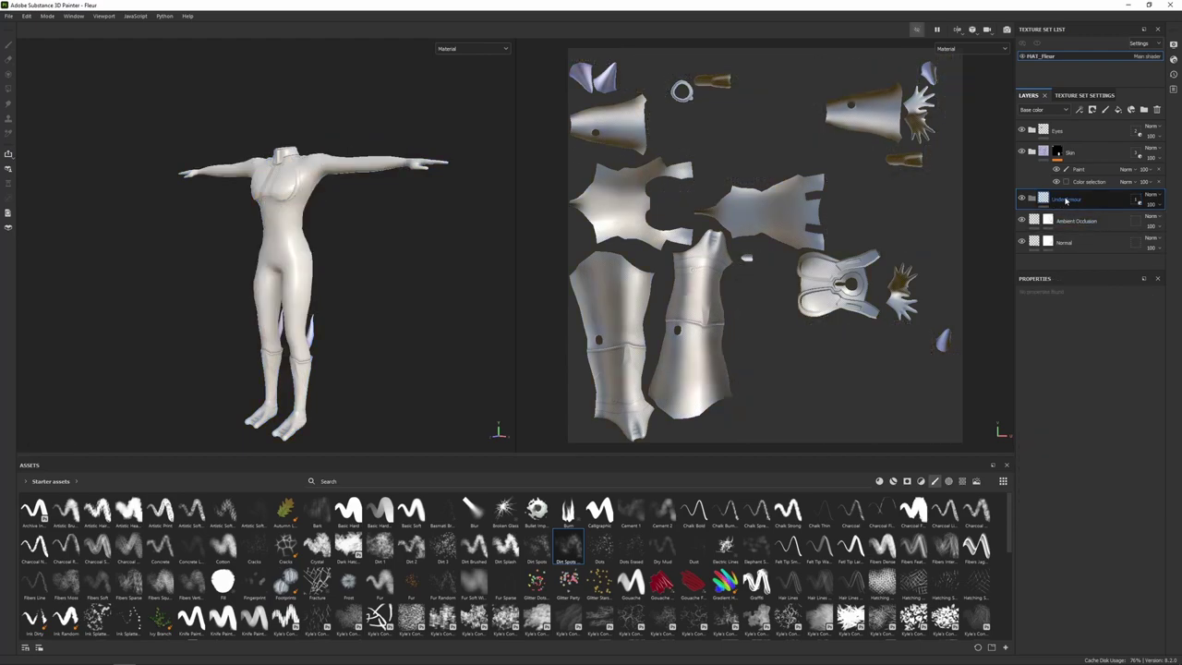
# Apply the Plastic Hexagon smart material to the bodysuit, masked to the suit's color area, and place it inside the UnderArmour folder.
pyautogui.click(893, 481)
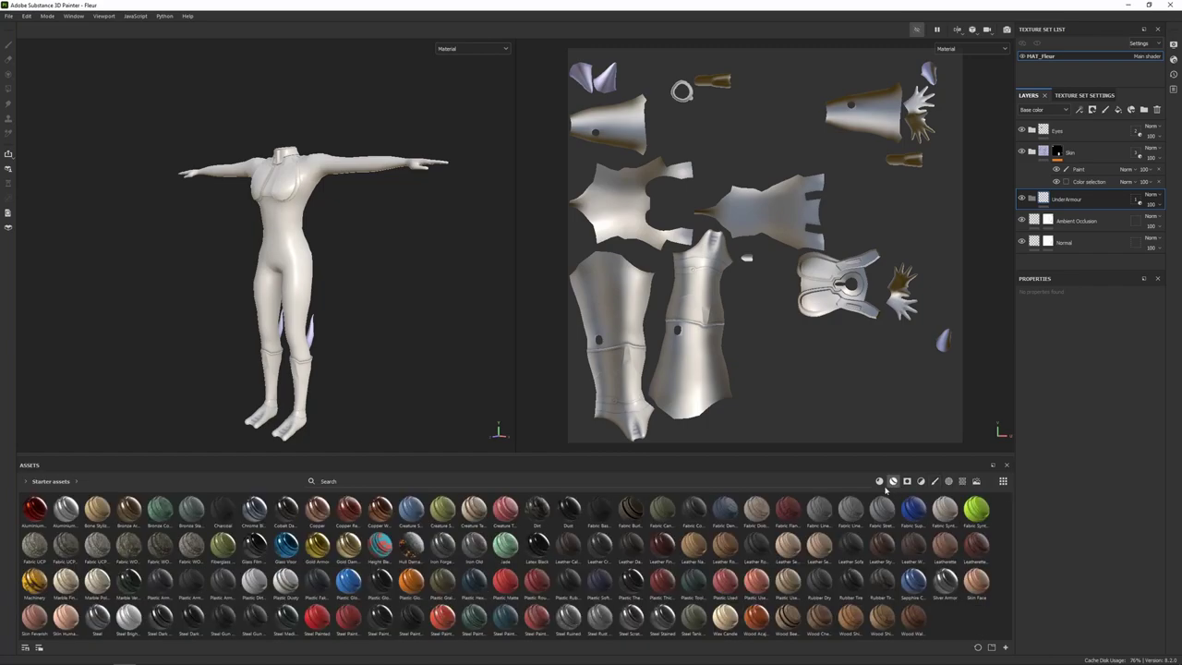
pyautogui.click(758, 479)
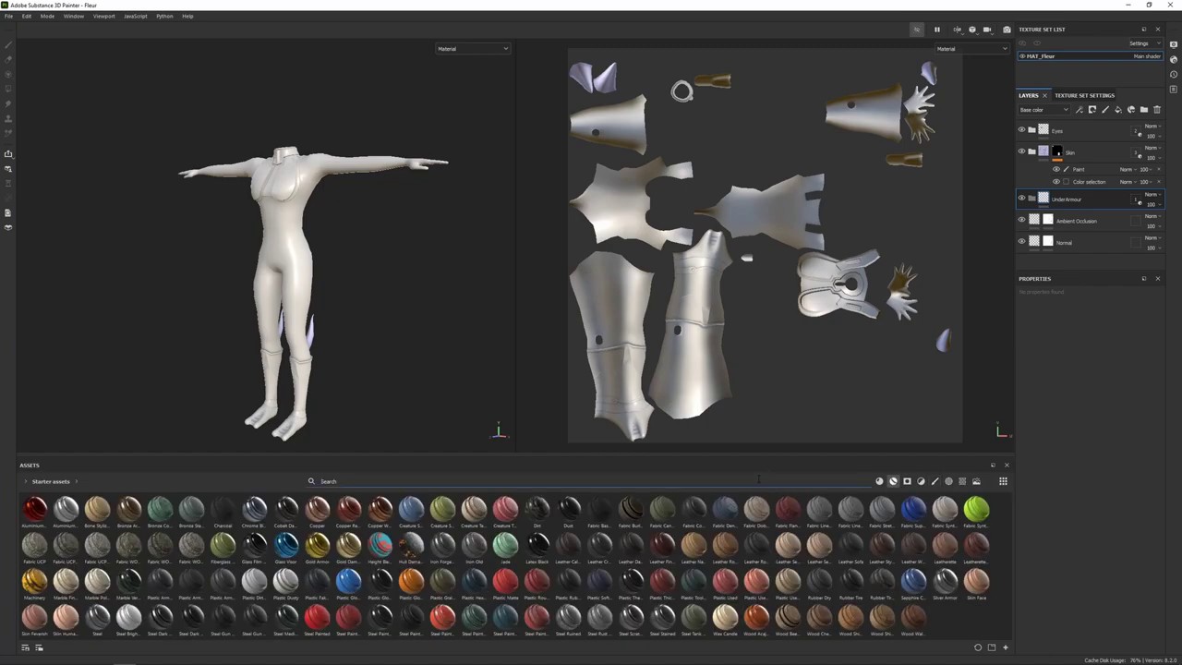
pyautogui.write('plastic')
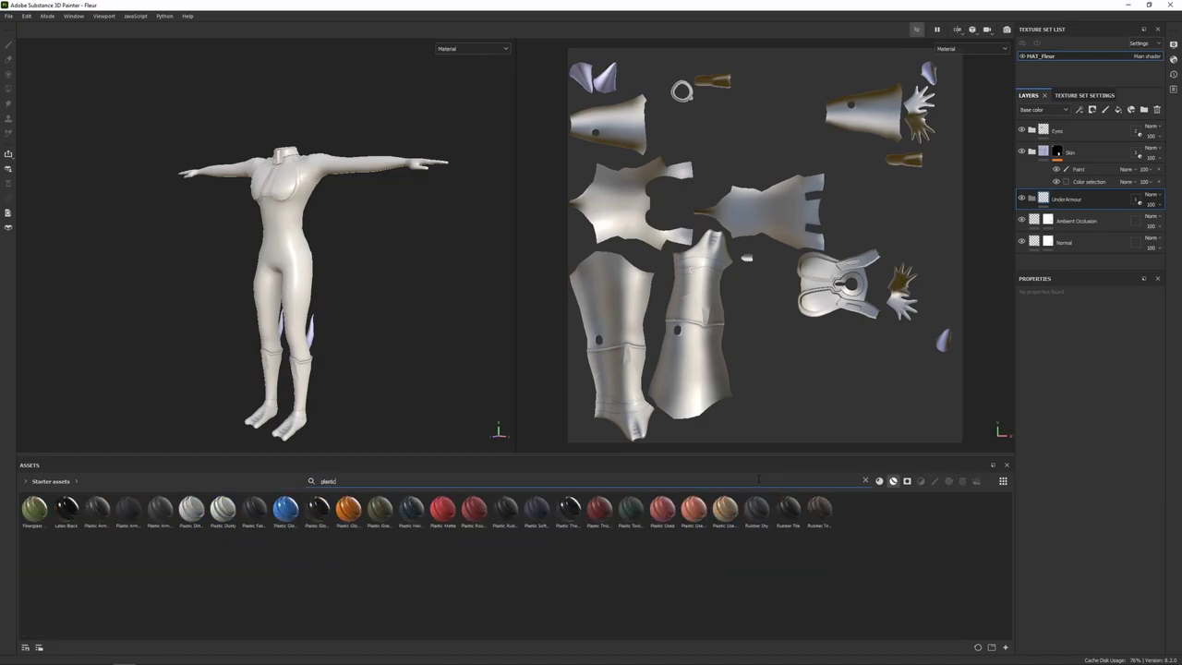
pyautogui.write(' hexa')
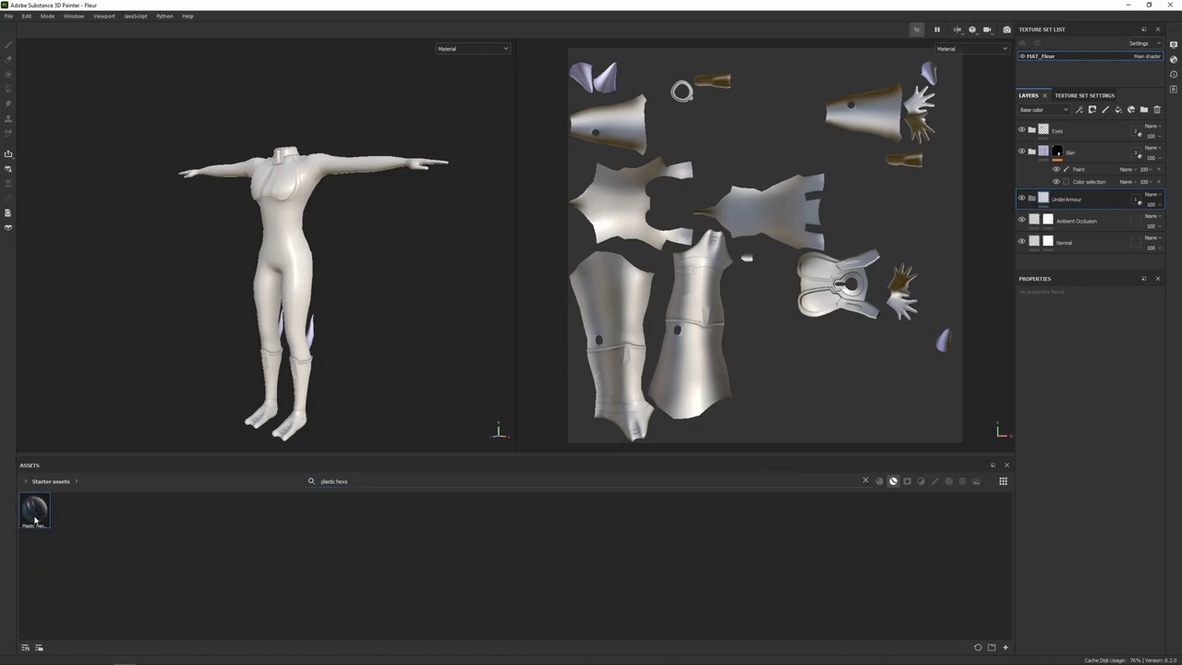
pyautogui.moveTo(34, 517); pyautogui.dragTo(72, 522)
pyautogui.moveTo(35, 513); pyautogui.dragTo(311, 174)
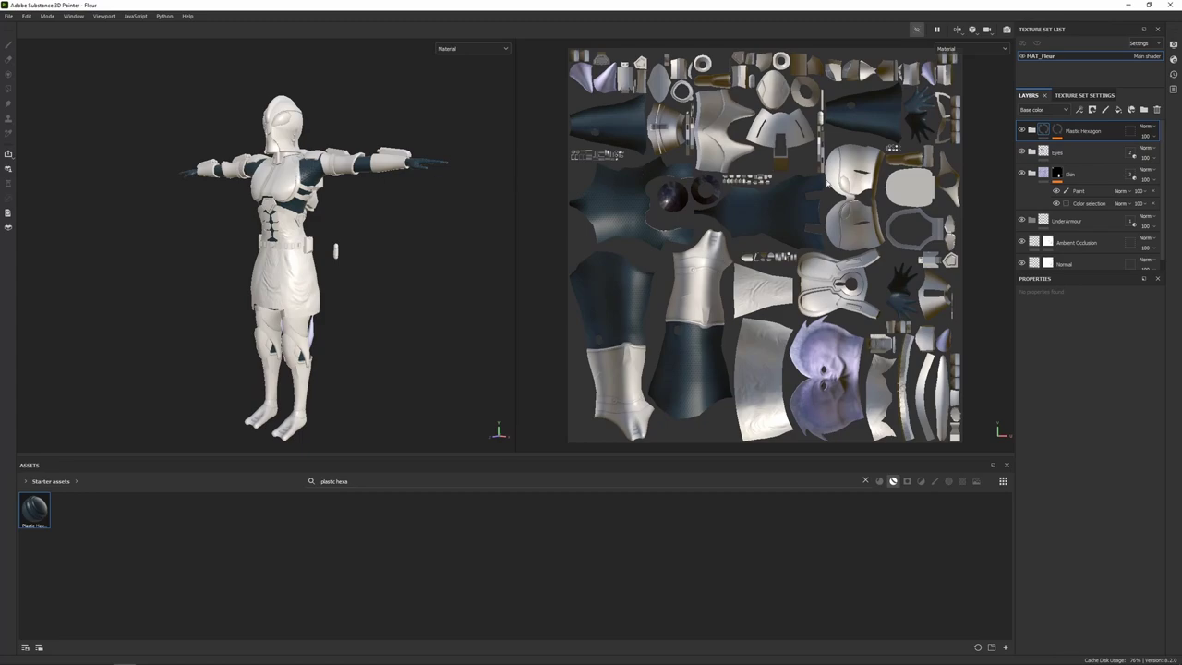
pyautogui.moveTo(1081, 130); pyautogui.dragTo(1090, 219)
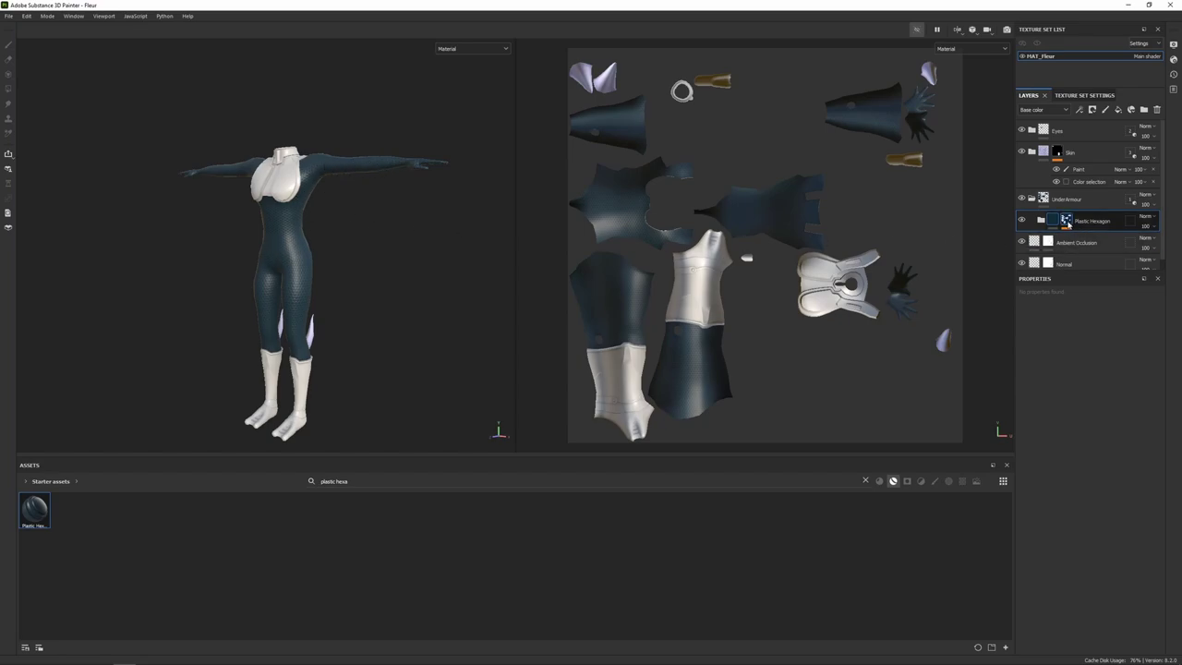
# Set the base color of the Base Plastic layer inside the Plastic Hexagon folder to hex c5dfe0.
pyautogui.click(1067, 219)
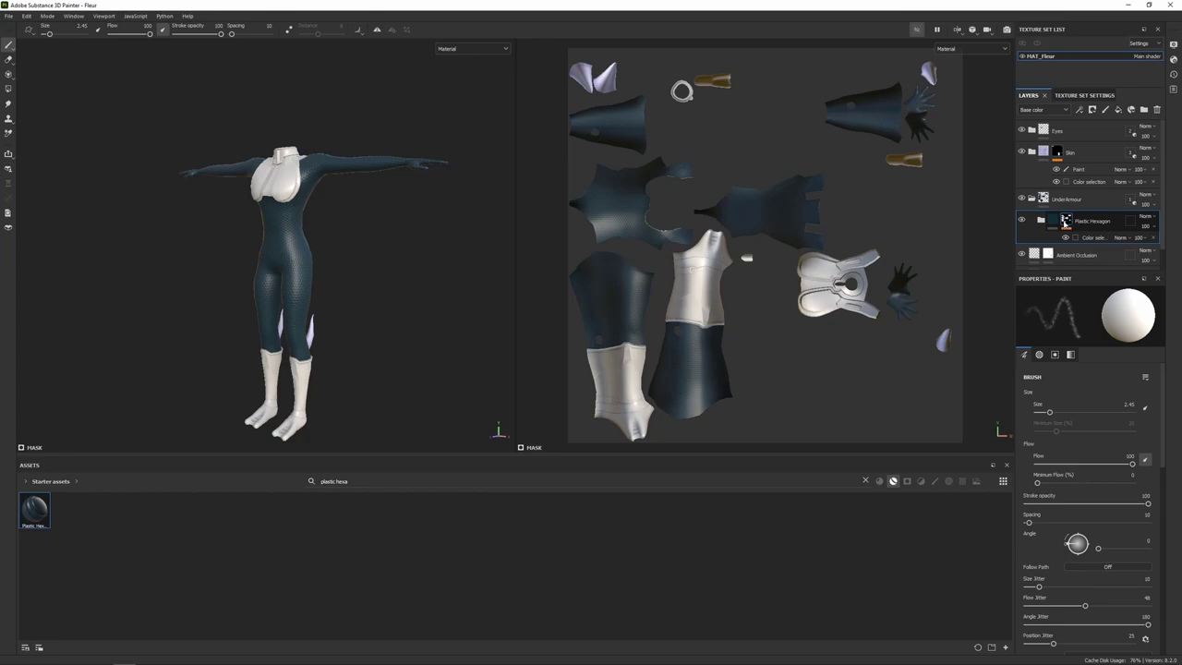
pyautogui.click(1097, 238)
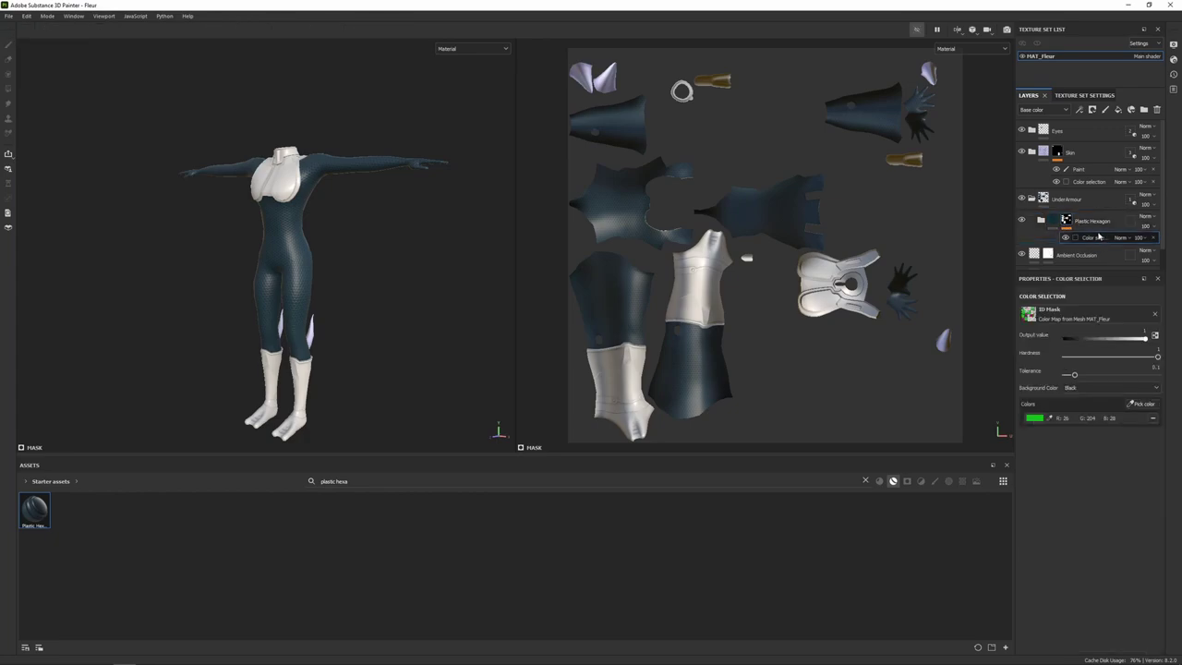
pyautogui.click(1041, 221)
pyautogui.click(1051, 221)
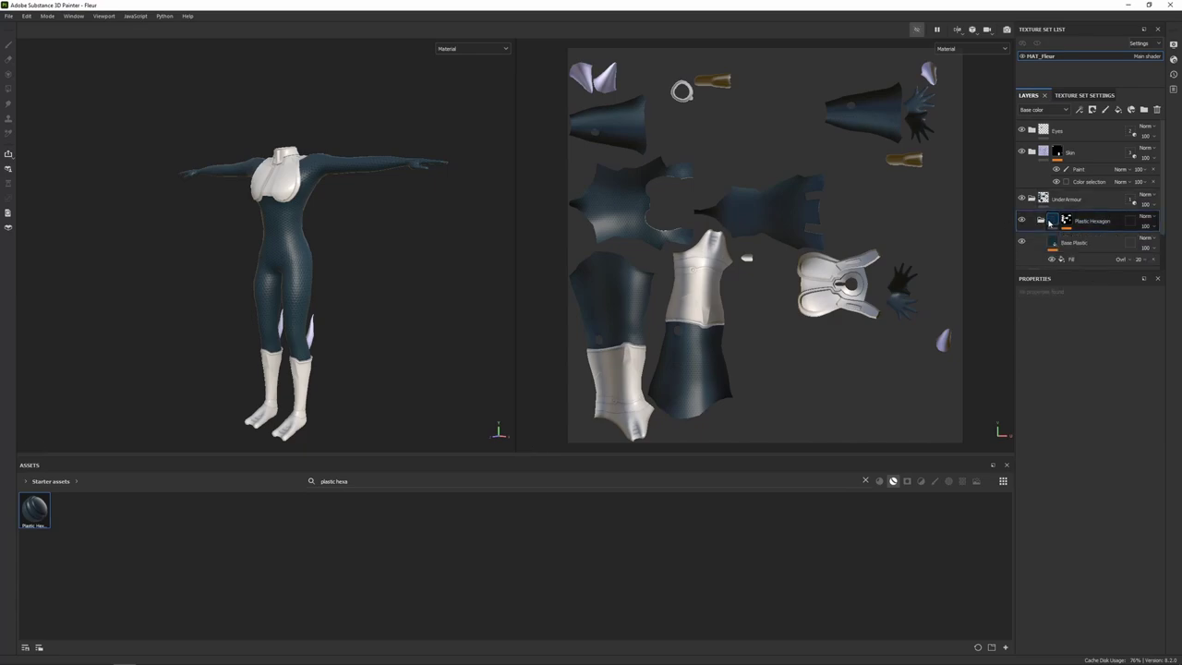
pyautogui.scroll(-1, 1076, 247)
pyautogui.scroll(-1, 1076, 250)
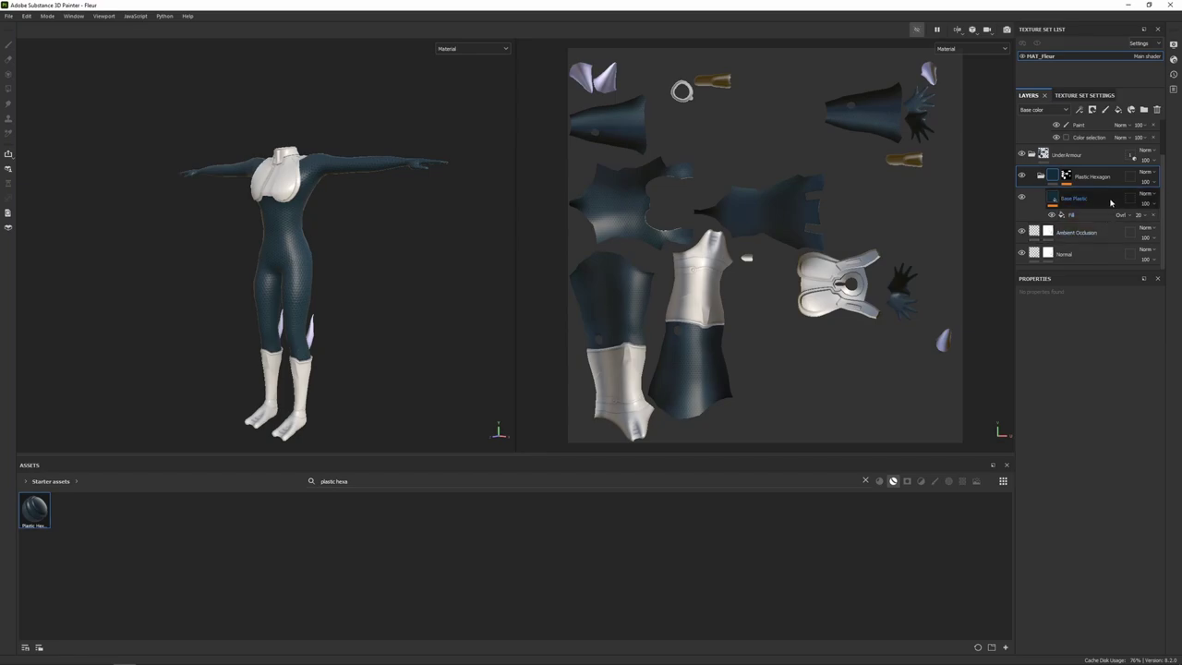
pyautogui.click(1103, 201)
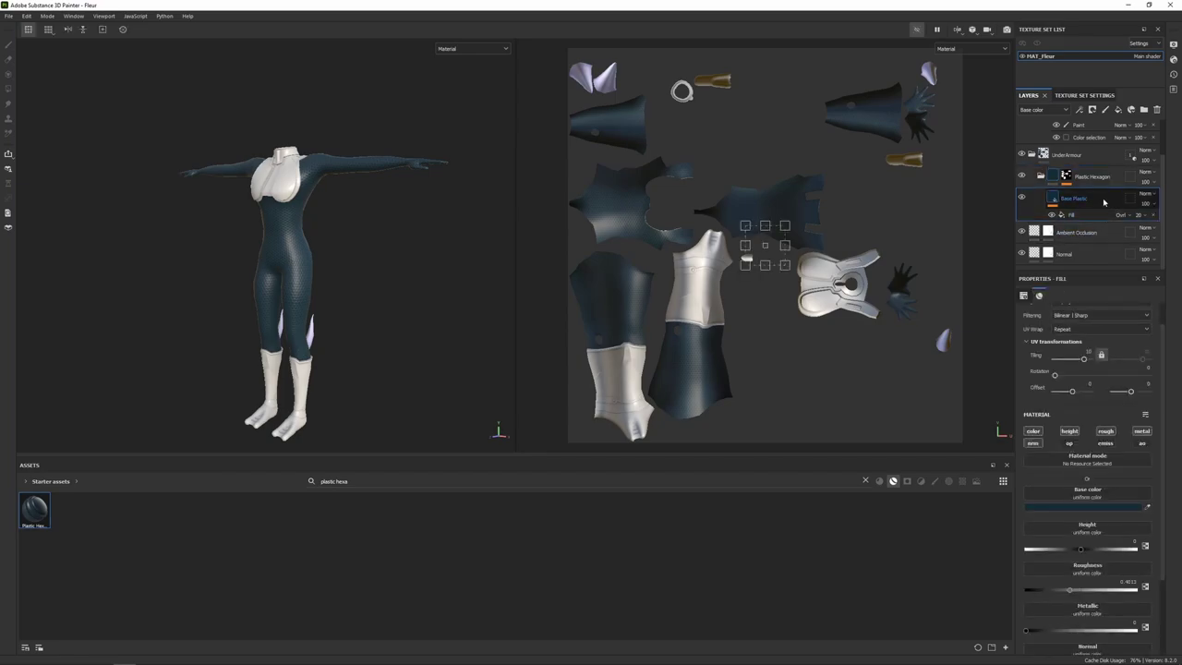
pyautogui.click(1082, 508)
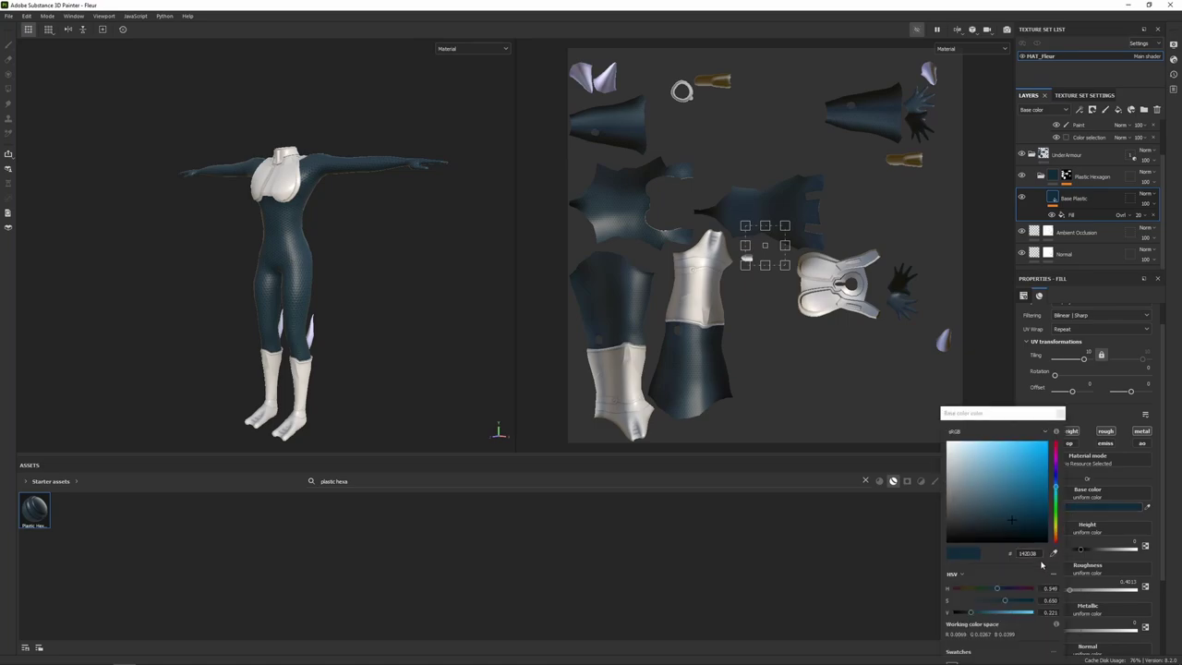
pyautogui.moveTo(1038, 554); pyautogui.dragTo(1021, 566)
pyautogui.write('c5dfe0')
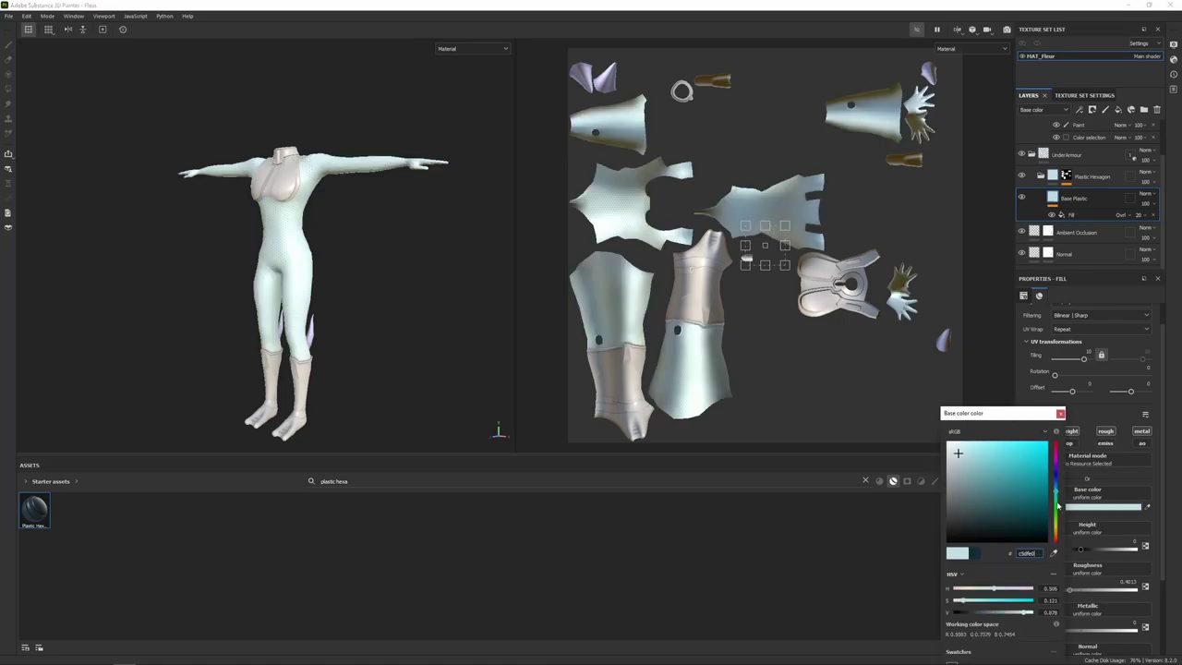
pyautogui.click(1061, 413)
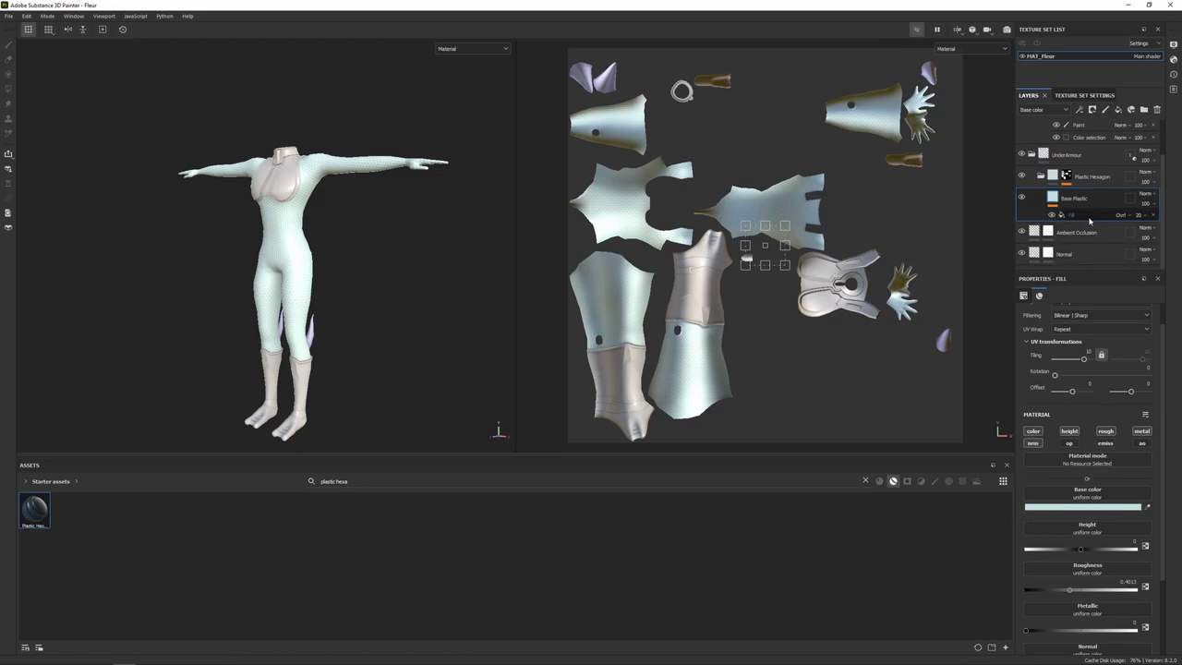
# Set the opacity of the Base Plastic layer's hexagon fill effect to 10.
pyautogui.click(1139, 215)
pyautogui.click(1174, 224)
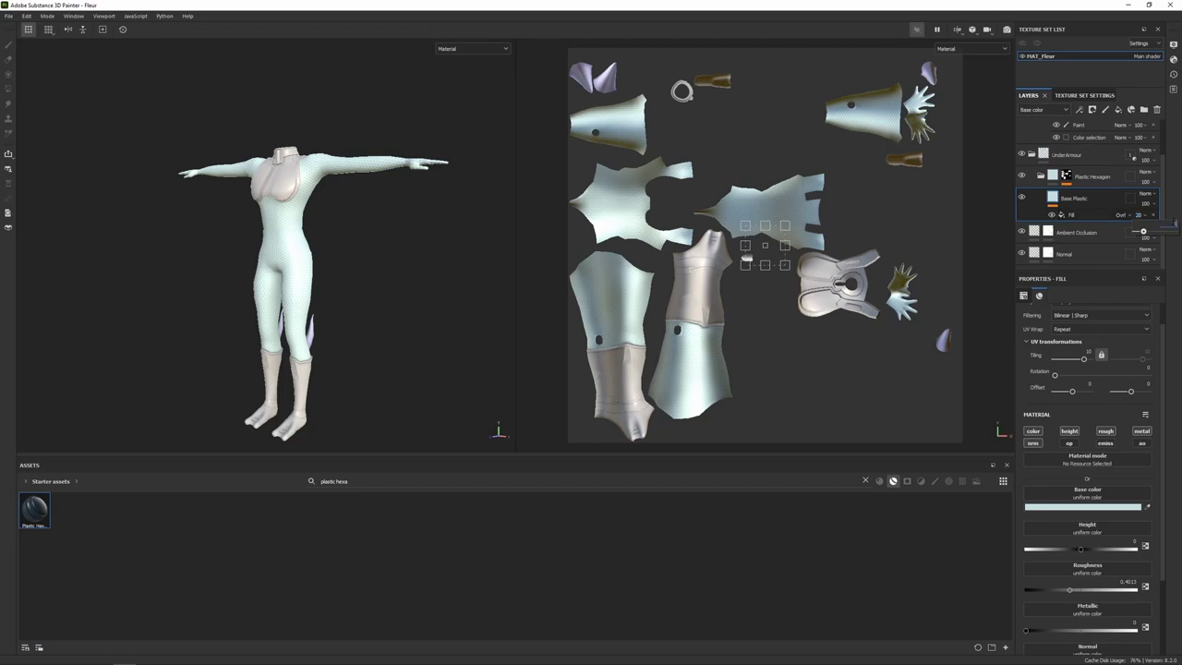
pyautogui.write('10')
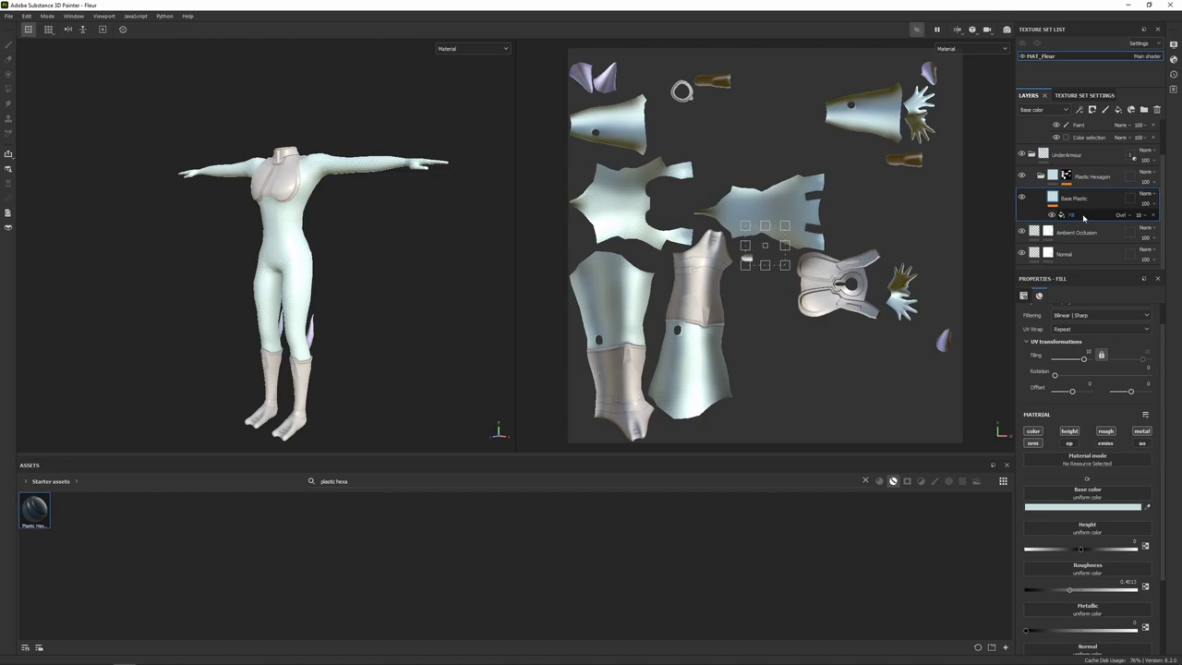
# Review the hexagon fill's projection options and examine the pattern up close on the side of the bodysuit's torso.
pyautogui.click(1083, 216)
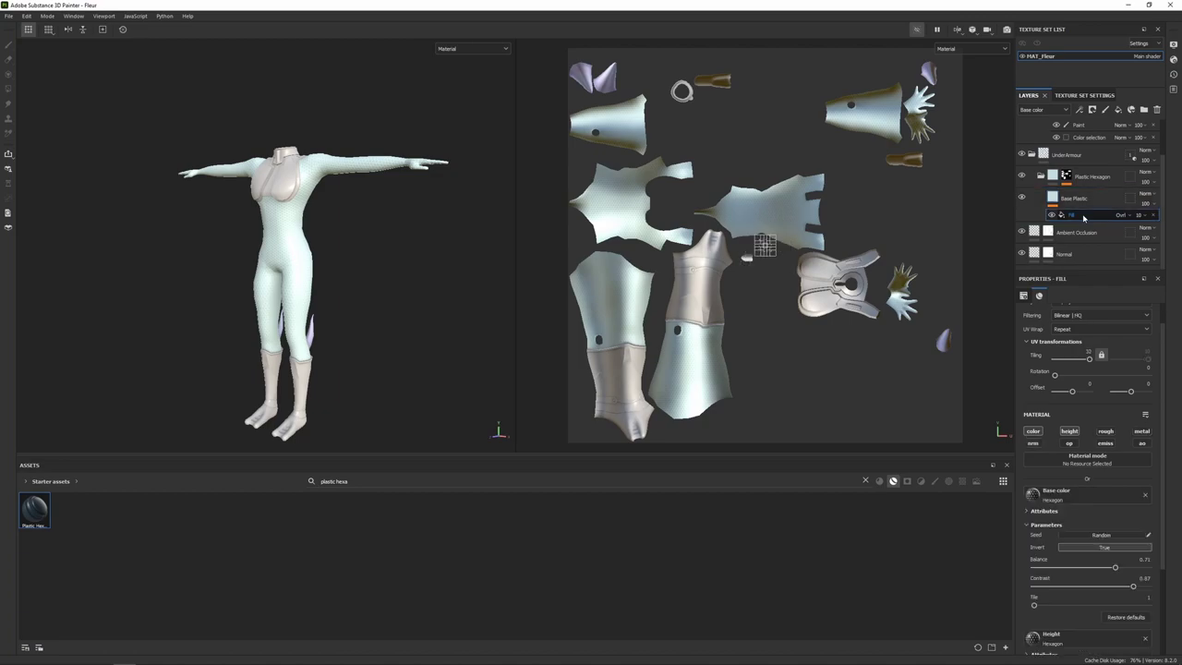
pyautogui.scroll(1, 1041, 330)
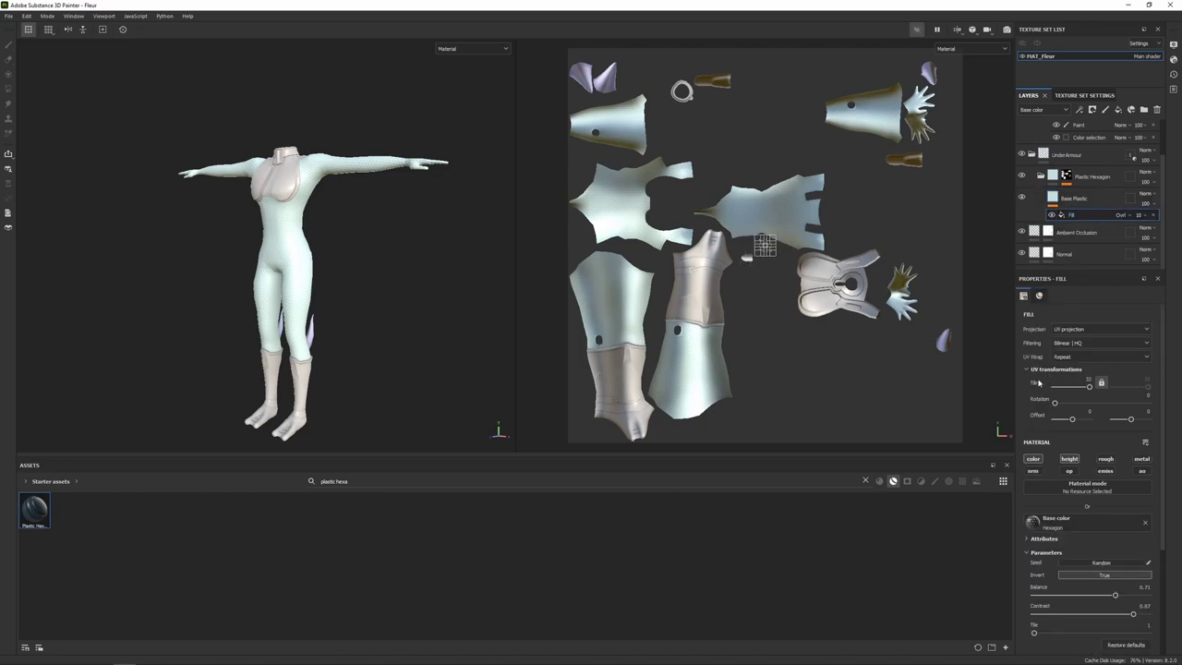
pyautogui.click(1084, 330)
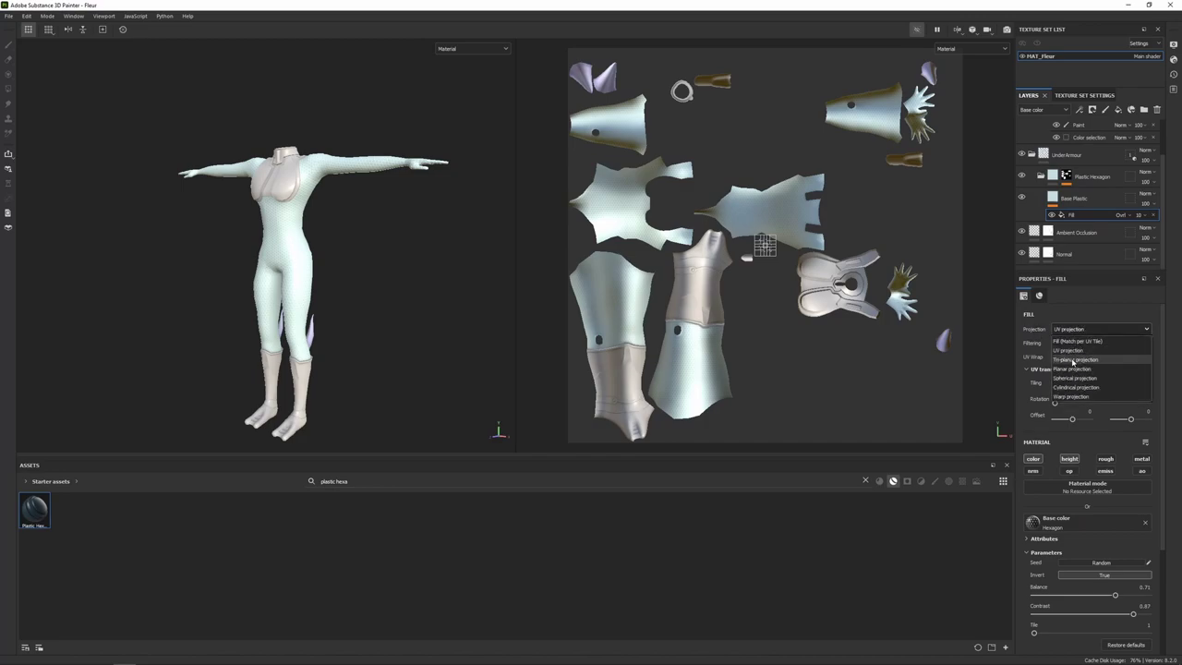
pyautogui.click(1099, 320)
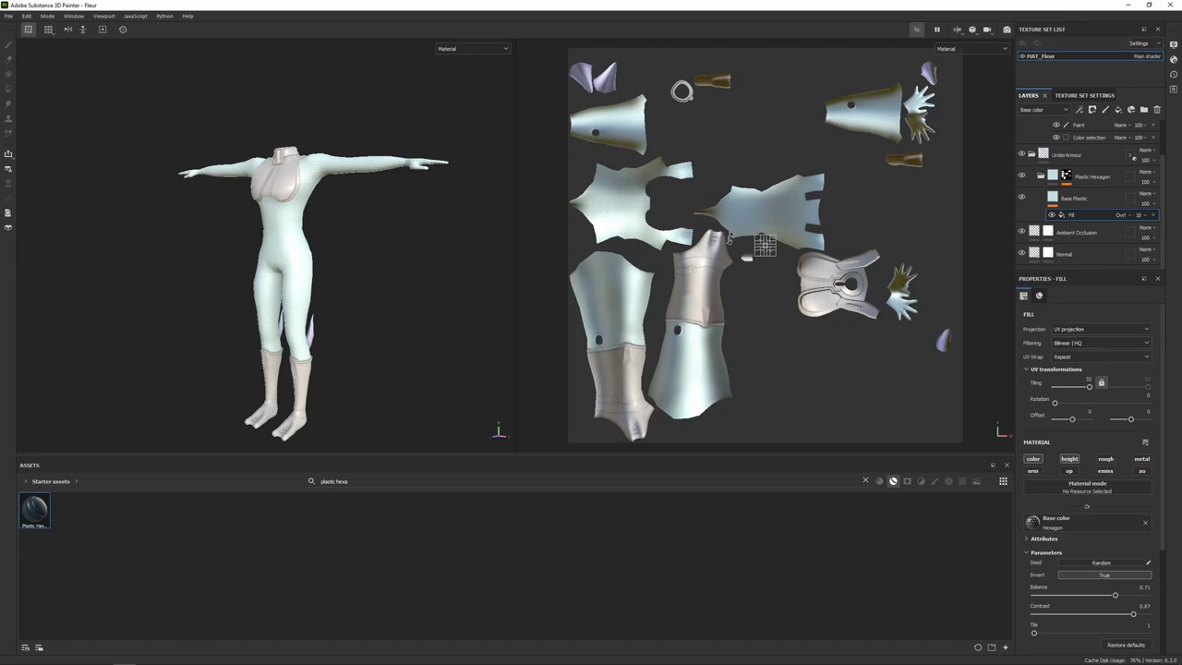
pyautogui.keyDown('alt'); pyautogui.moveTo(313, 225); pyautogui.dragTo(410, 232, button='right'); pyautogui.keyUp('alt')
pyautogui.keyDown('alt'); pyautogui.moveTo(409, 232); pyautogui.dragTo(293, 228); pyautogui.keyUp('alt')
pyautogui.keyDown('alt'); pyautogui.moveTo(293, 227); pyautogui.dragTo(378, 267, button='middle'); pyautogui.keyUp('alt')
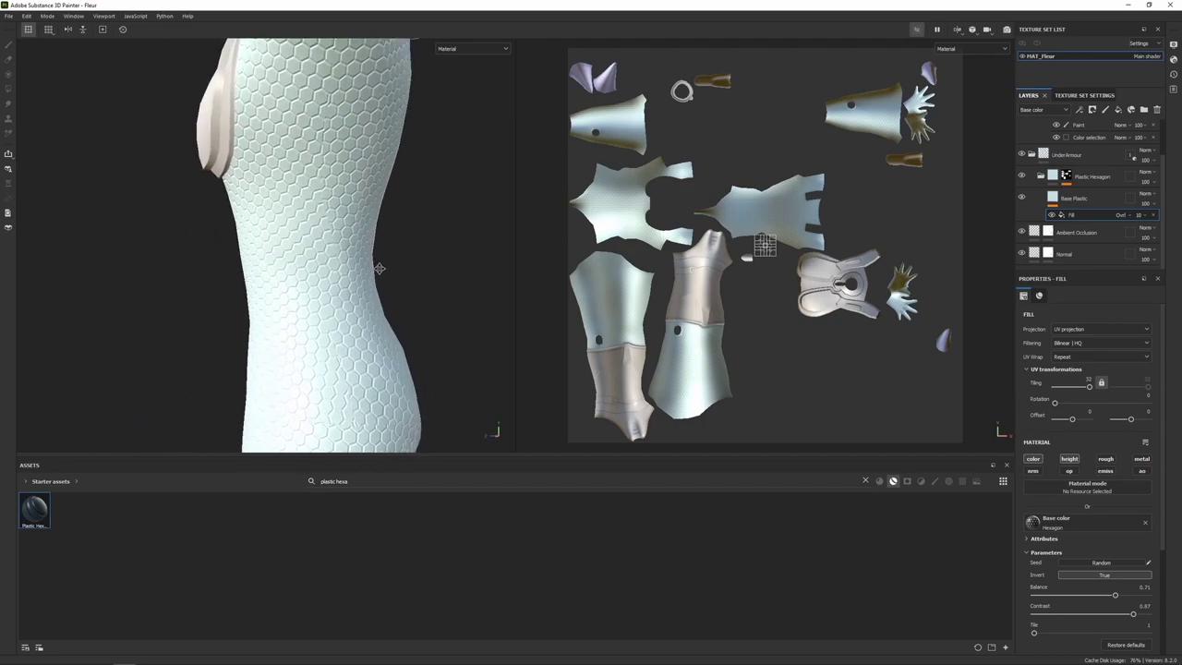
# Switch the Base Plastic hexagon fill from UV projection to tri-planar projection.
pyautogui.keyDown('alt'); pyautogui.moveTo(377, 267); pyautogui.dragTo(364, 230, button='right'); pyautogui.keyUp('alt')
pyautogui.keyDown('alt'); pyautogui.moveTo(364, 230); pyautogui.dragTo(378, 222); pyautogui.keyUp('alt')
pyautogui.keyDown('alt'); pyautogui.moveTo(378, 222); pyautogui.dragTo(393, 276, button='middle'); pyautogui.keyUp('alt')
pyautogui.keyDown('alt'); pyautogui.moveTo(392, 275); pyautogui.dragTo(398, 222); pyautogui.keyUp('alt')
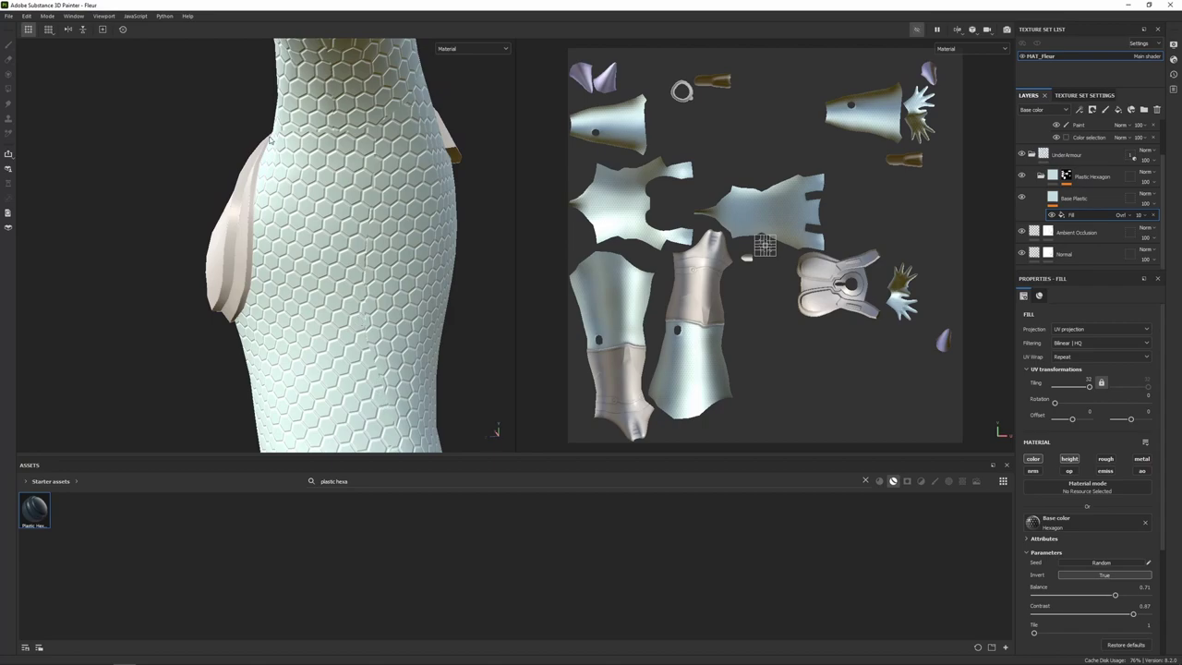
pyautogui.click(1073, 330)
pyautogui.click(1065, 360)
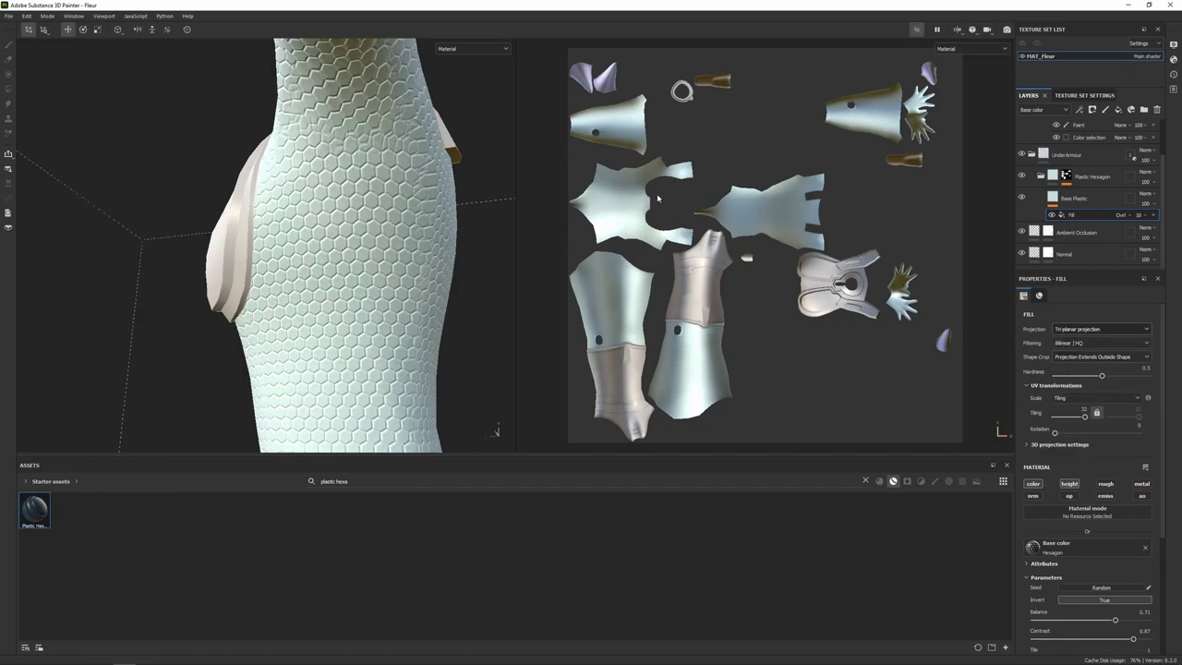
# Check the hexagon pattern across the torso and arm, and set the fill's tiling to 50.
pyautogui.keyDown('alt'); pyautogui.moveTo(290, 189); pyautogui.dragTo(434, 244); pyautogui.keyUp('alt')
pyautogui.keyDown('alt'); pyautogui.moveTo(422, 127); pyautogui.dragTo(291, 130); pyautogui.keyUp('alt')
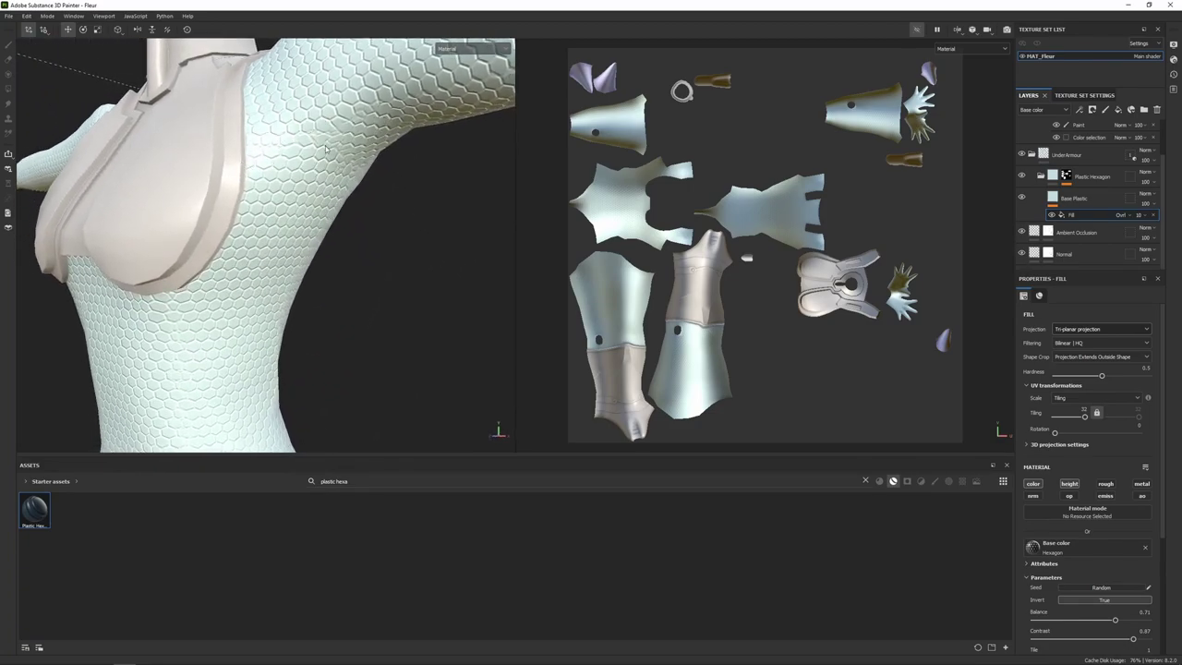
pyautogui.keyDown('alt'); pyautogui.moveTo(408, 179); pyautogui.dragTo(294, 169); pyautogui.keyUp('alt')
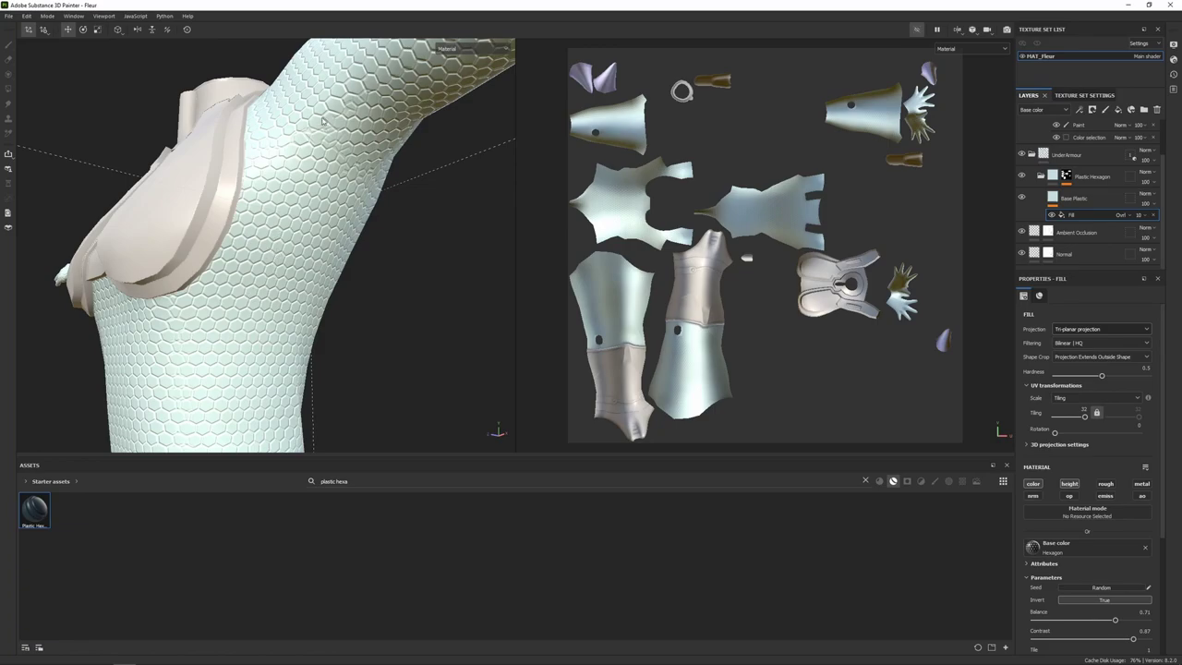
pyautogui.keyDown('alt'); pyautogui.moveTo(409, 195); pyautogui.dragTo(370, 184); pyautogui.keyUp('alt')
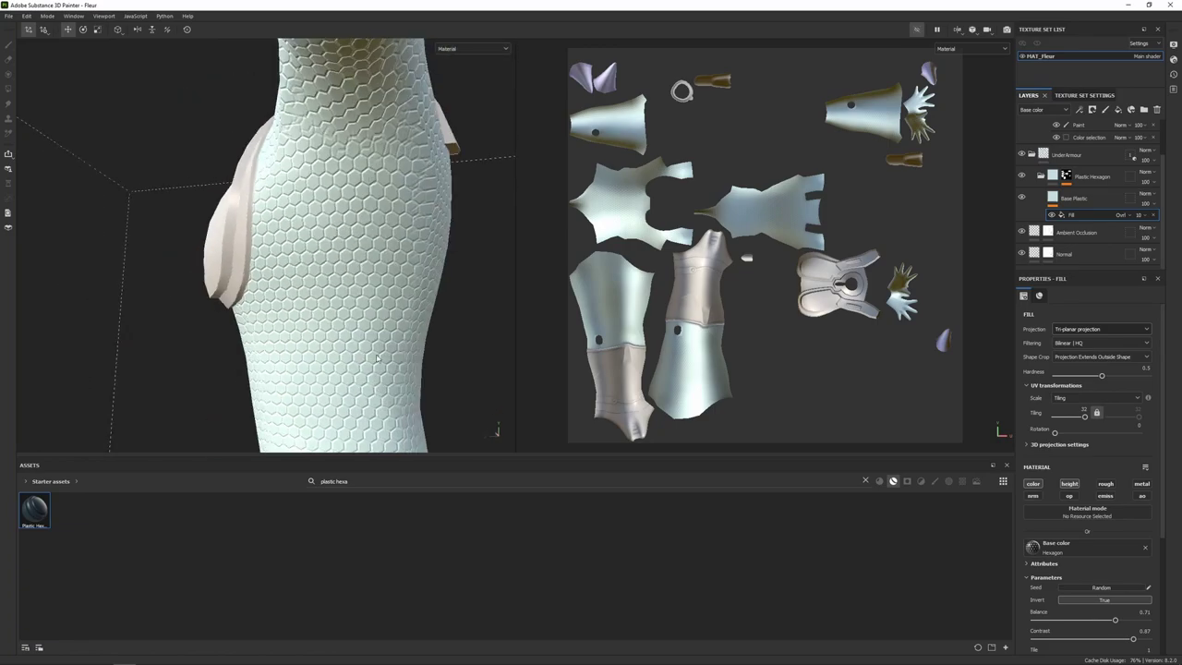
pyautogui.keyDown('alt'); pyautogui.moveTo(241, 323); pyautogui.dragTo(369, 325); pyautogui.keyUp('alt')
pyautogui.scroll(-3, 370, 324)
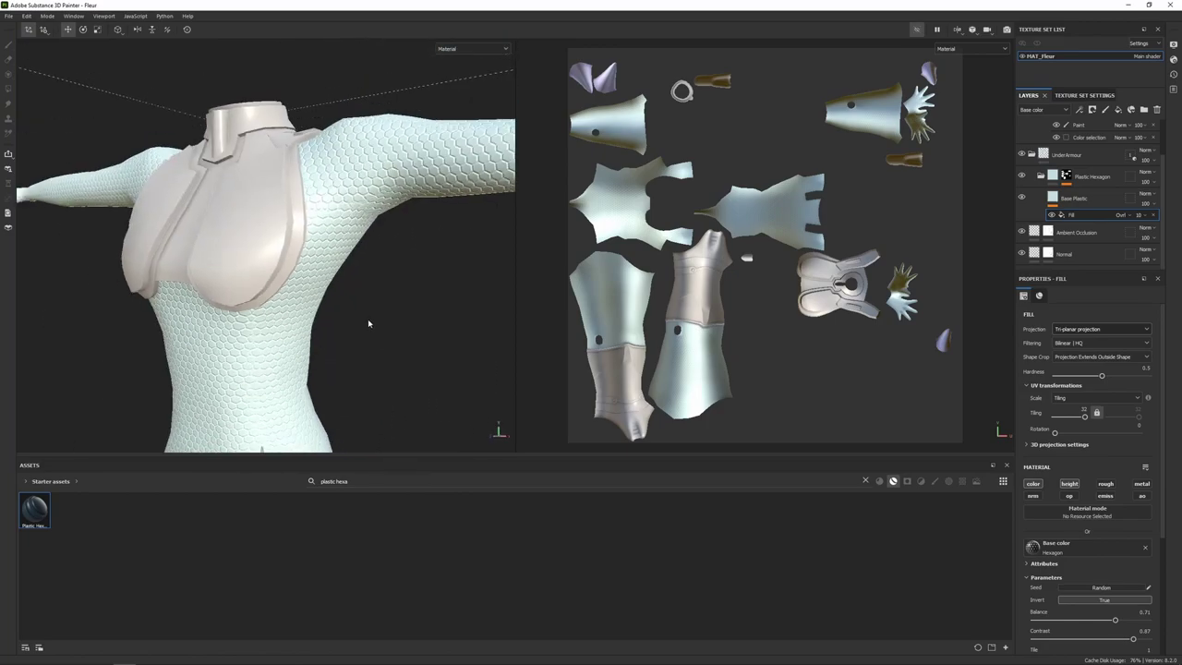
pyautogui.keyDown('alt'); pyautogui.moveTo(372, 284); pyautogui.dragTo(361, 237, button='middle'); pyautogui.keyUp('alt')
pyautogui.scroll(-4, 359, 234)
pyautogui.keyDown('alt'); pyautogui.moveTo(360, 237); pyautogui.dragTo(369, 235); pyautogui.keyUp('alt')
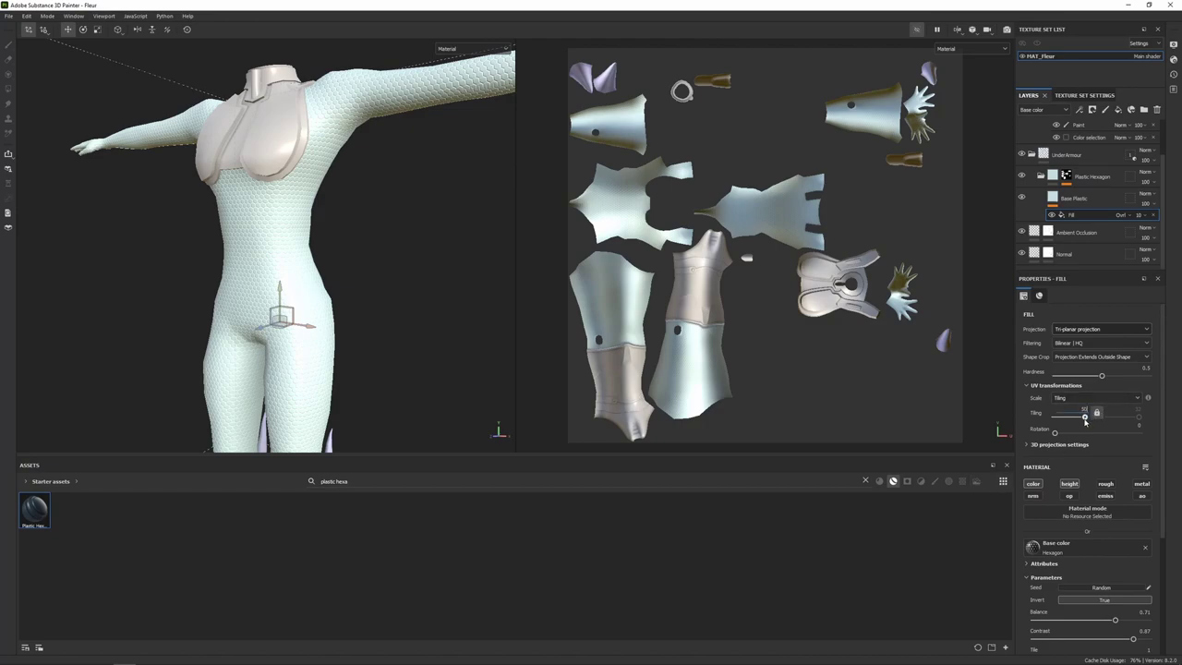
pyautogui.moveTo(1085, 418); pyautogui.dragTo(1079, 419)
# Add a fill layer above Base Plastic in the Plastic Hexagon folder and name it ColourVariation.
pyautogui.click(1100, 202)
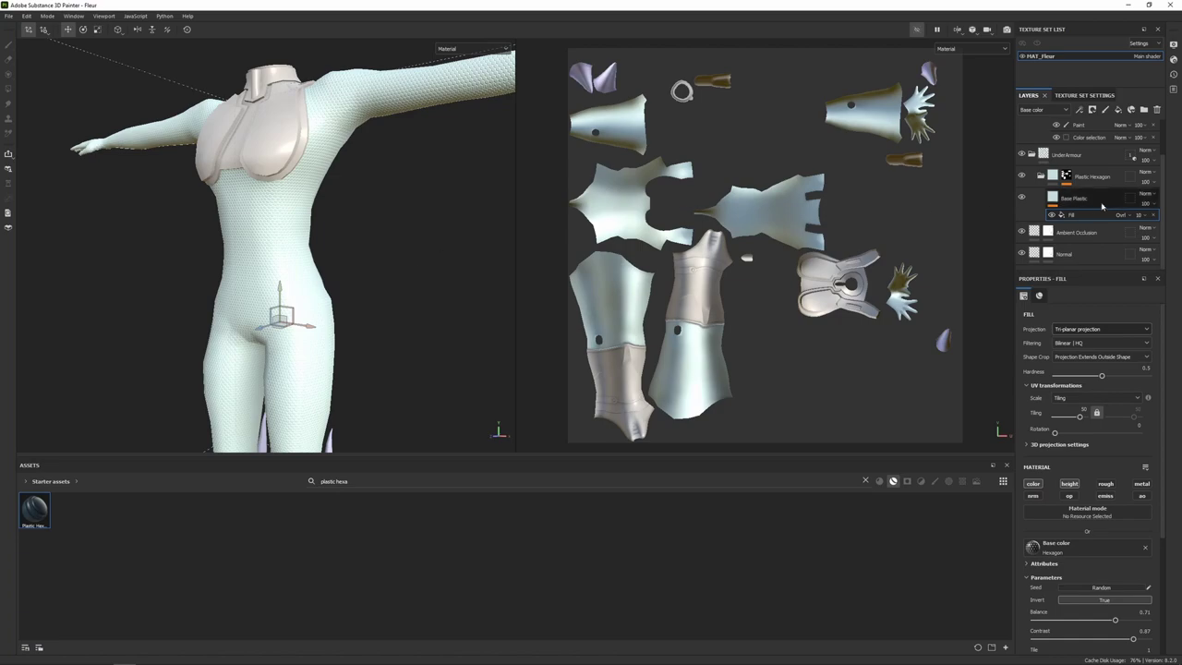
pyautogui.click(1119, 109)
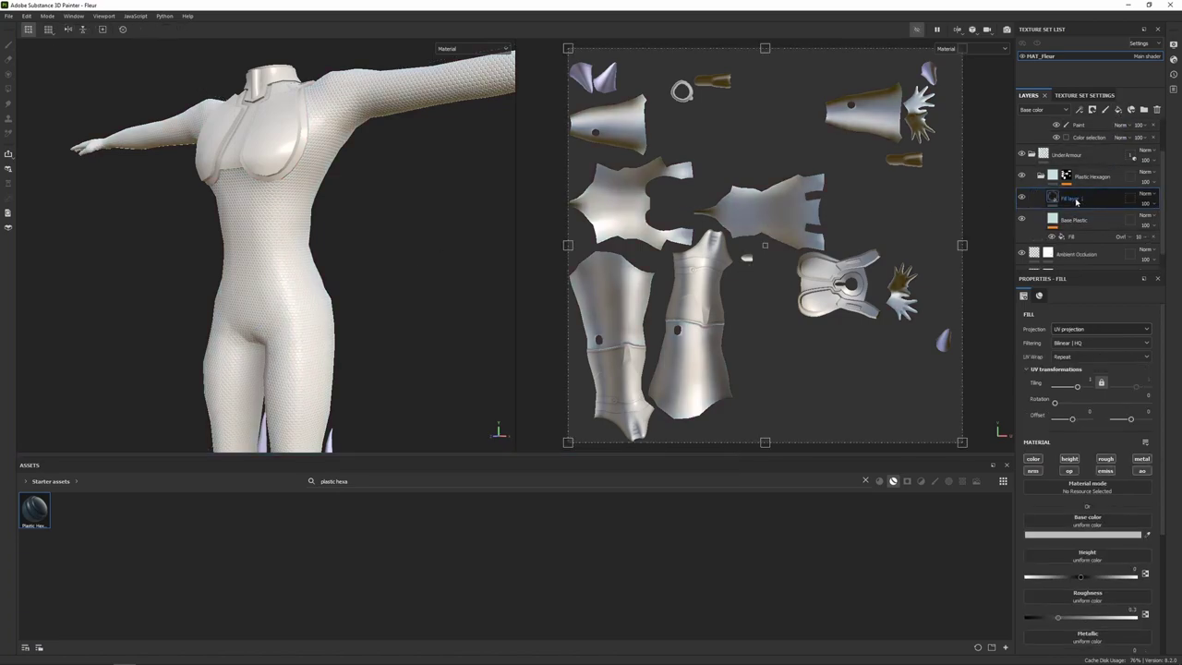
pyautogui.doubleClick(1076, 198)
pyautogui.write('Col')
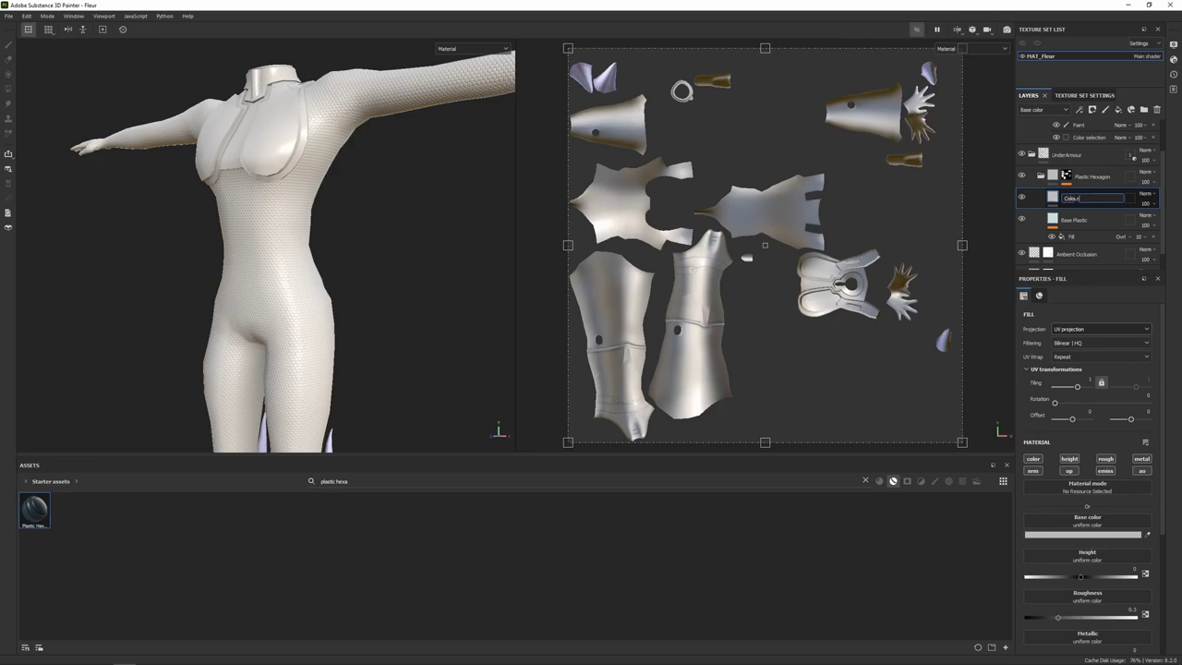
pyautogui.write('ourVariation')
pyautogui.press('Return')
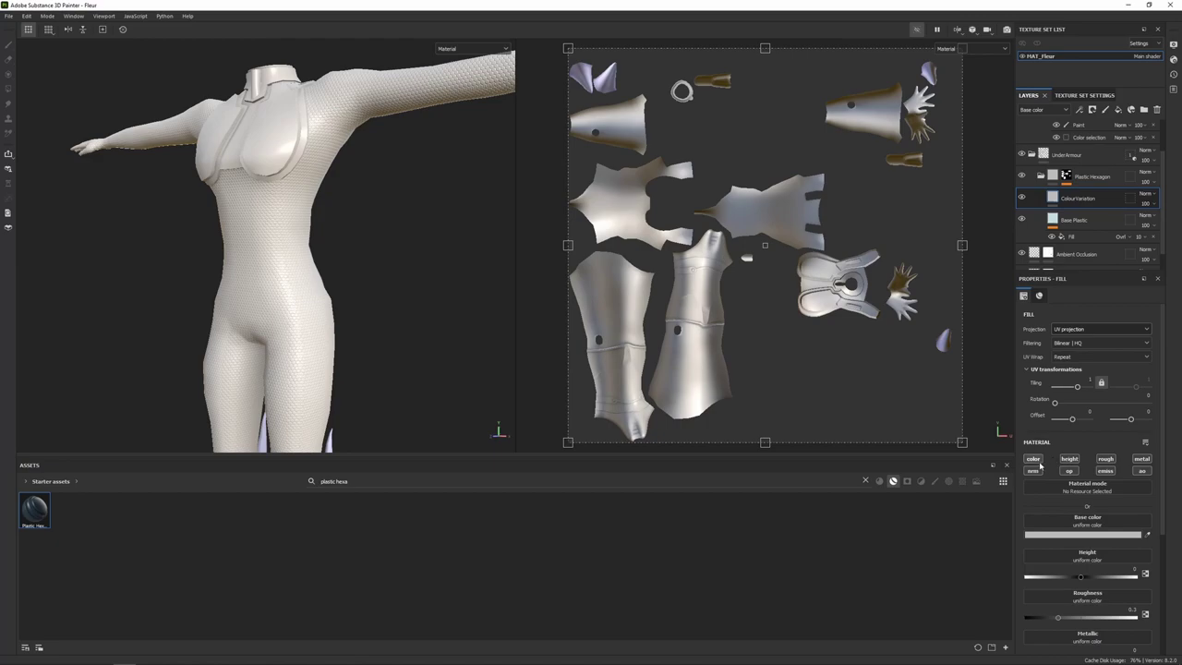
# Restrict the ColourVariation layer to the color channel and give it a black mask.
pyautogui.click(1032, 459)
pyautogui.rightClick(1048, 198)
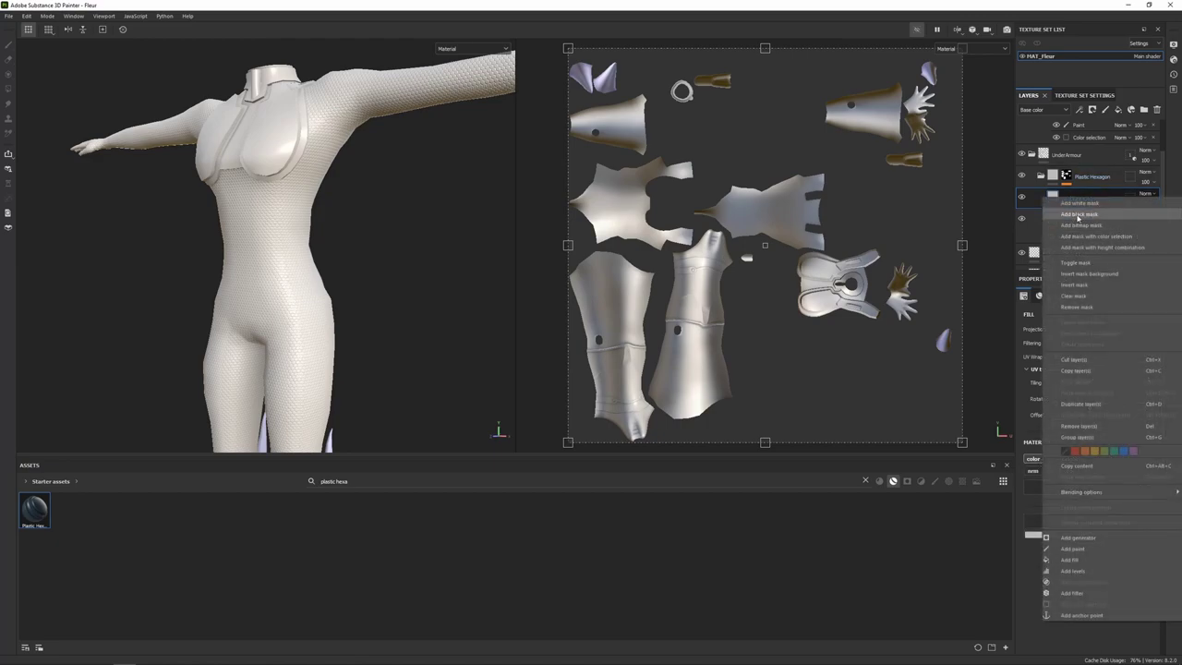
pyautogui.click(1078, 215)
pyautogui.click(1053, 197)
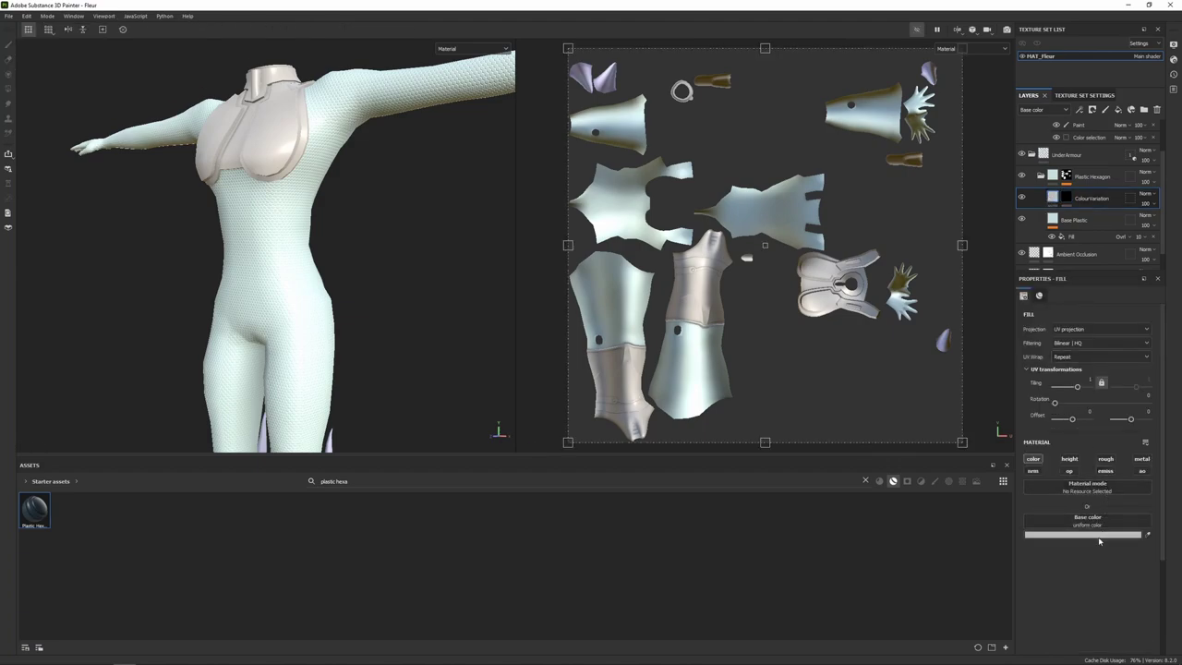
# Set the ColourVariation layer's base color to hex b0bdd0.
pyautogui.click(1099, 535)
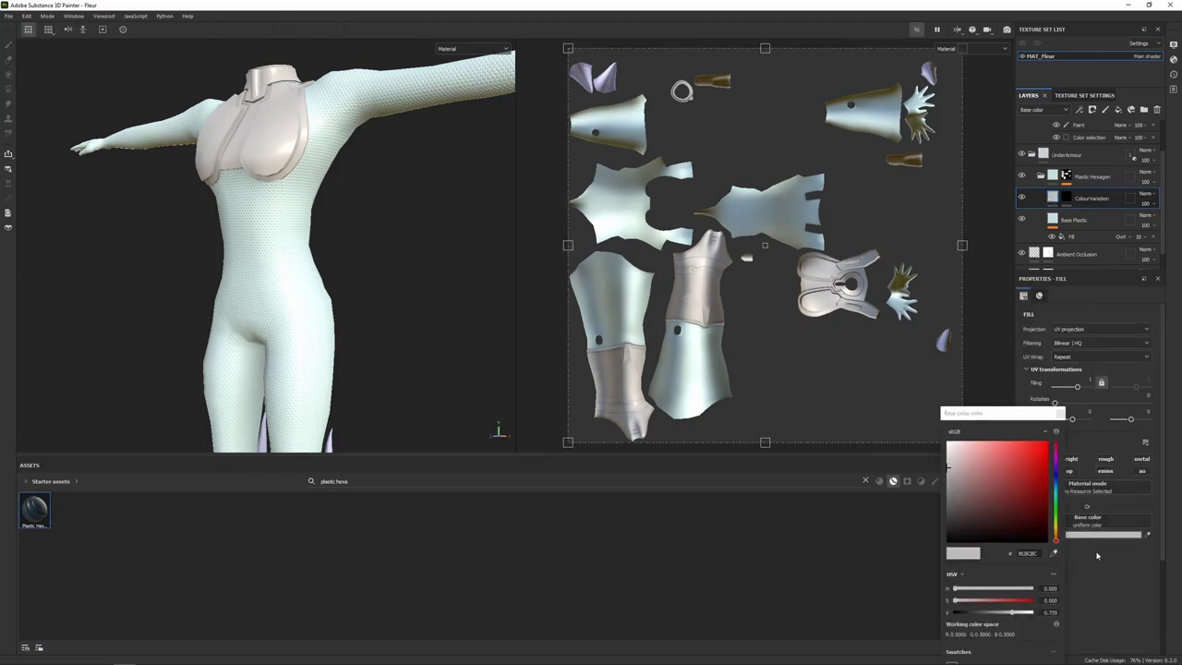
pyautogui.doubleClick(1028, 554)
pyautogui.write('b0bdd0')
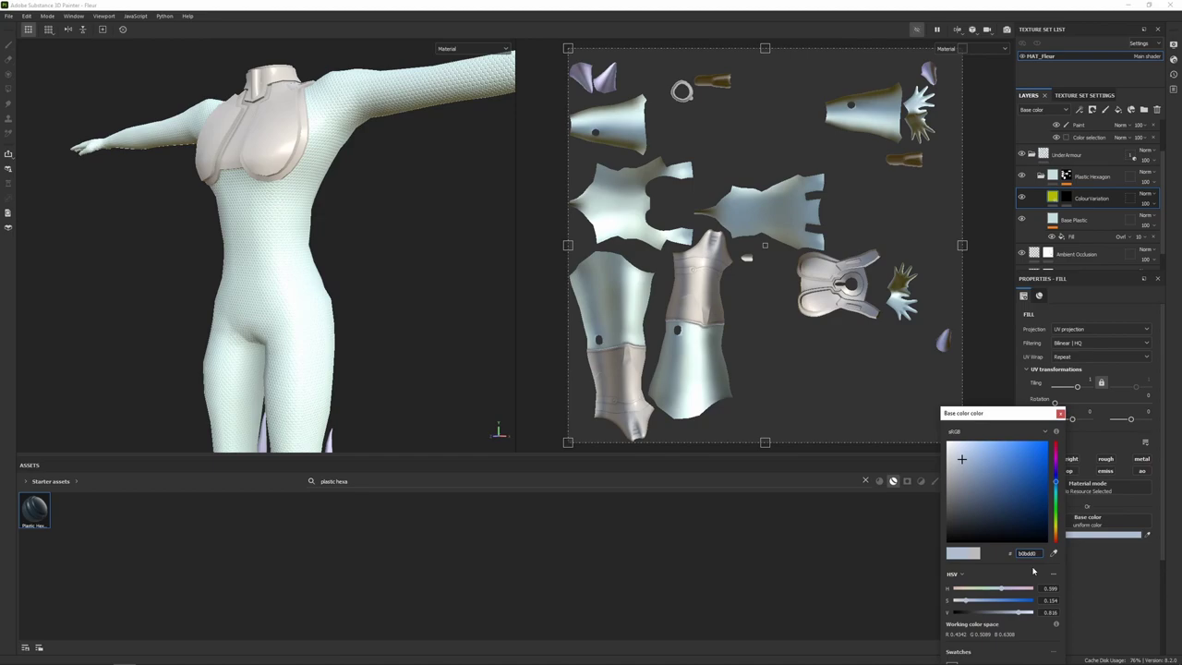
pyautogui.click(1060, 414)
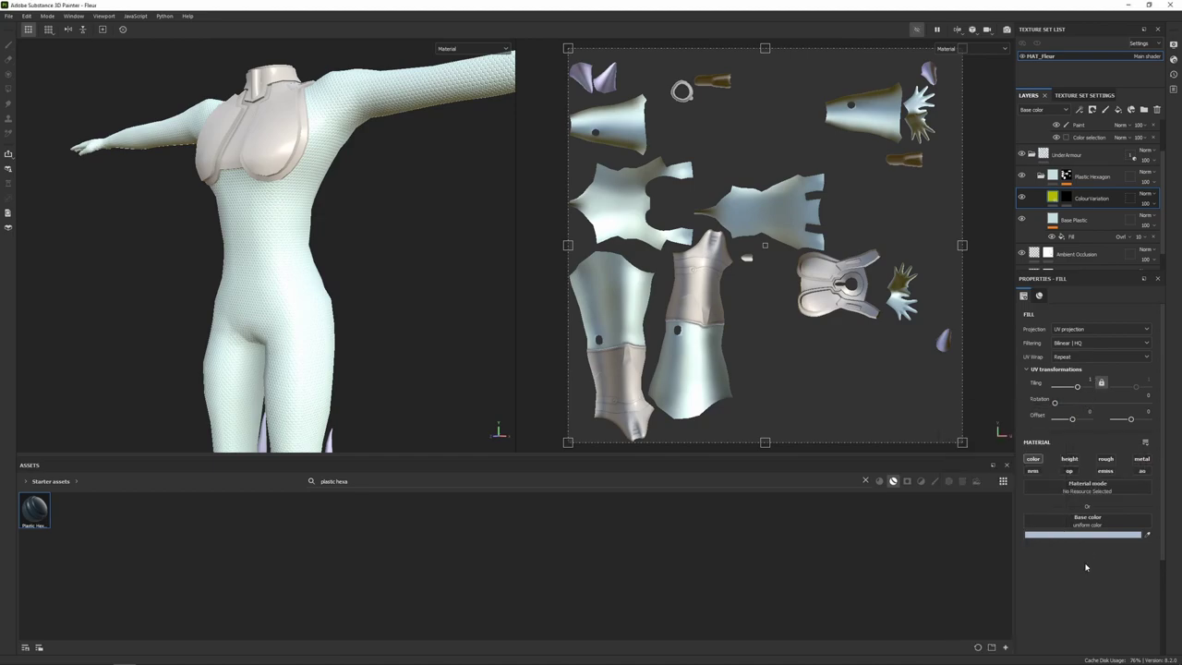
# Add a fill to the ColourVariation mask and assign the Clouds 2 procedural texture as its grayscale.
pyautogui.click(1067, 197)
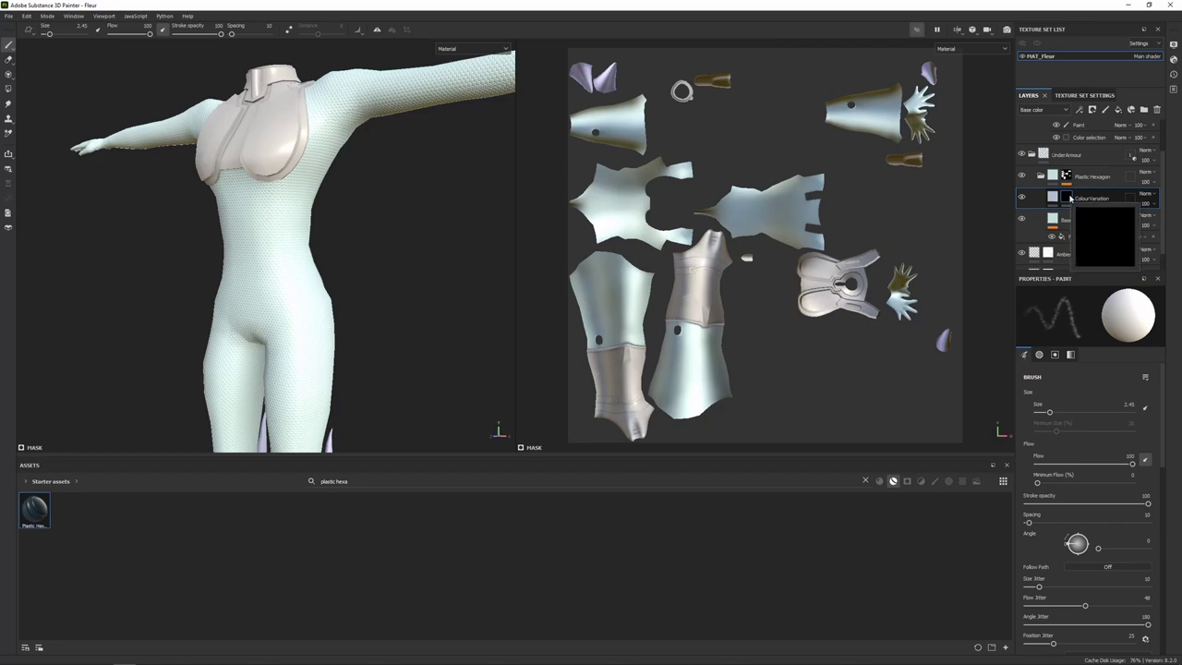
pyautogui.rightClick(1070, 199)
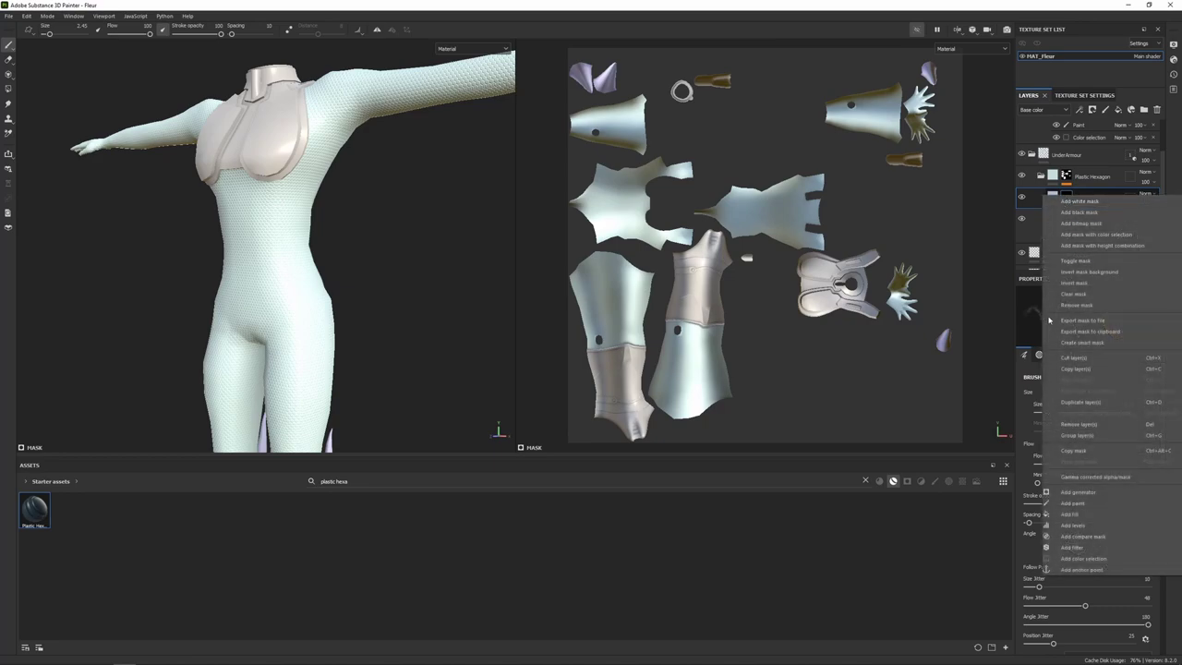
pyautogui.click(1070, 514)
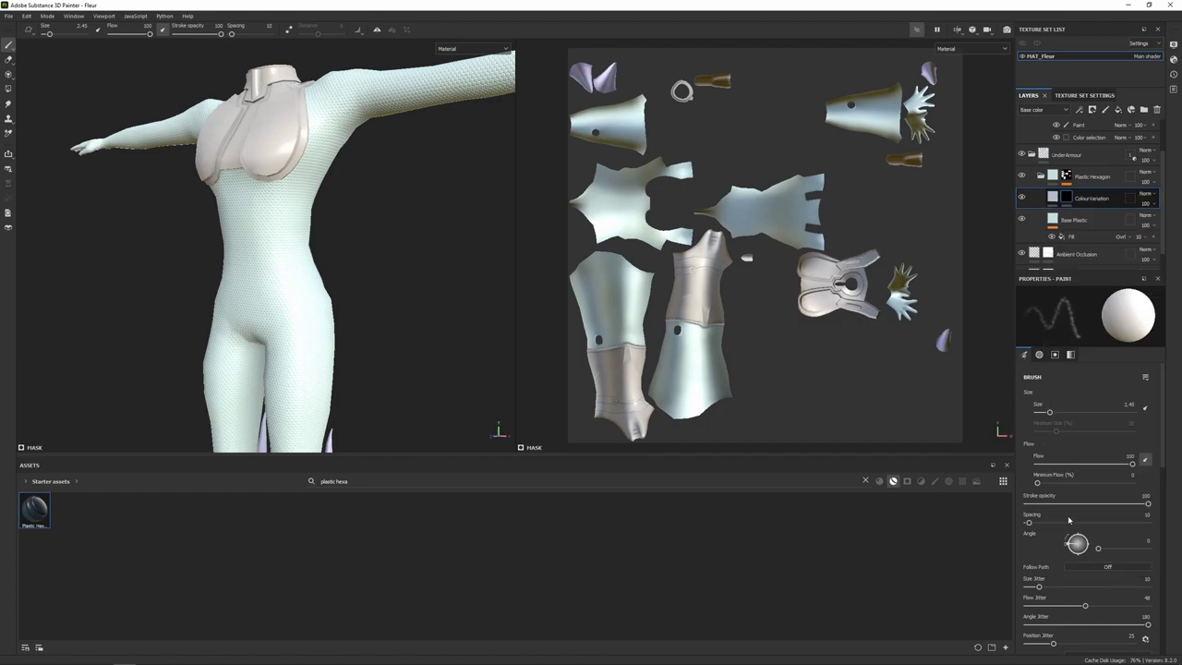
pyautogui.click(1075, 459)
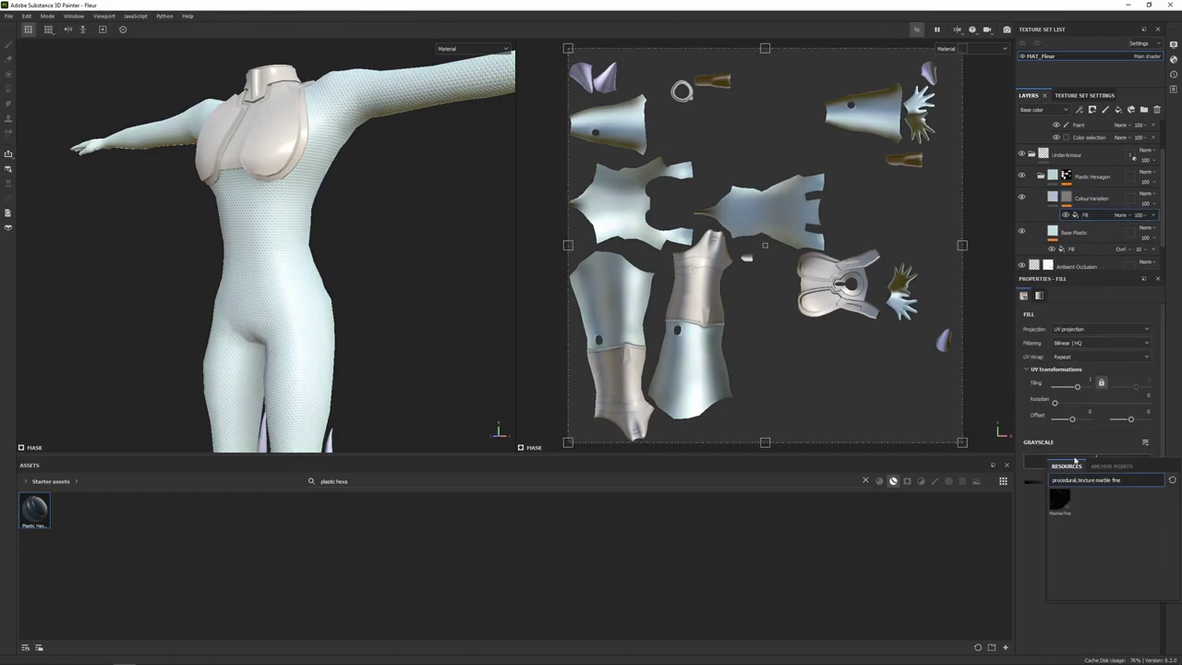
pyautogui.press('BackSpace')
pyautogui.press('BackSpace')
pyautogui.press('BackSpace')
pyautogui.press('BackSpace')
pyautogui.press('BackSpace')
pyautogui.press('BackSpace')
pyautogui.press('BackSpace')
pyautogui.press('BackSpace')
pyautogui.press('BackSpace')
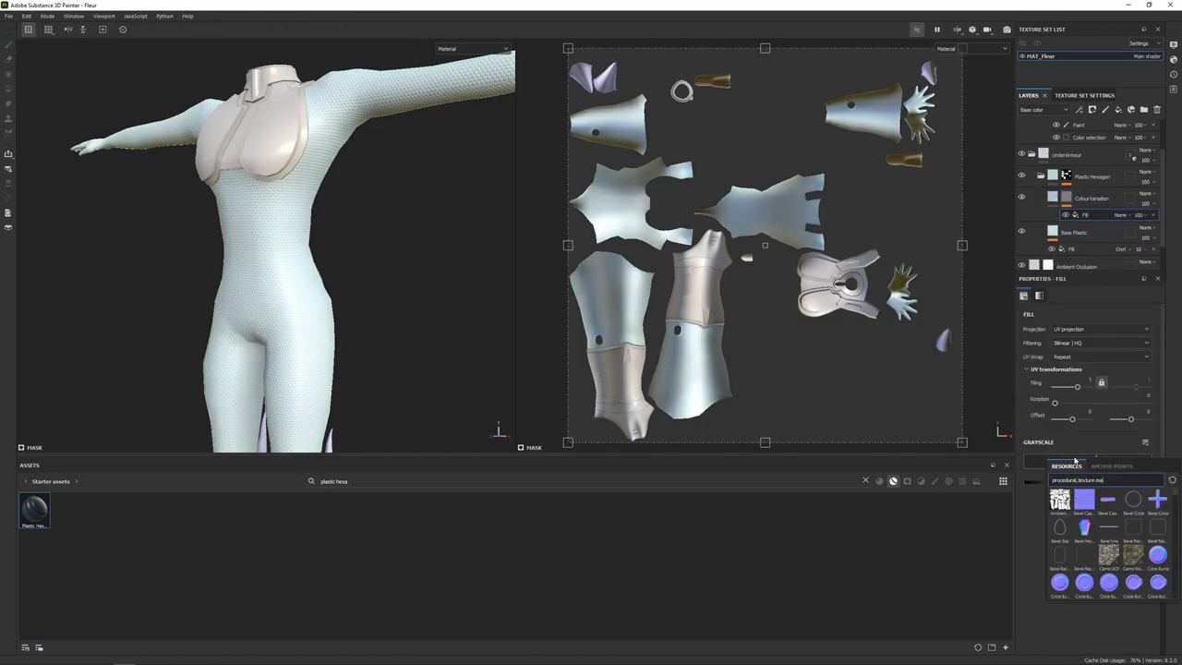
pyautogui.write('clouds')
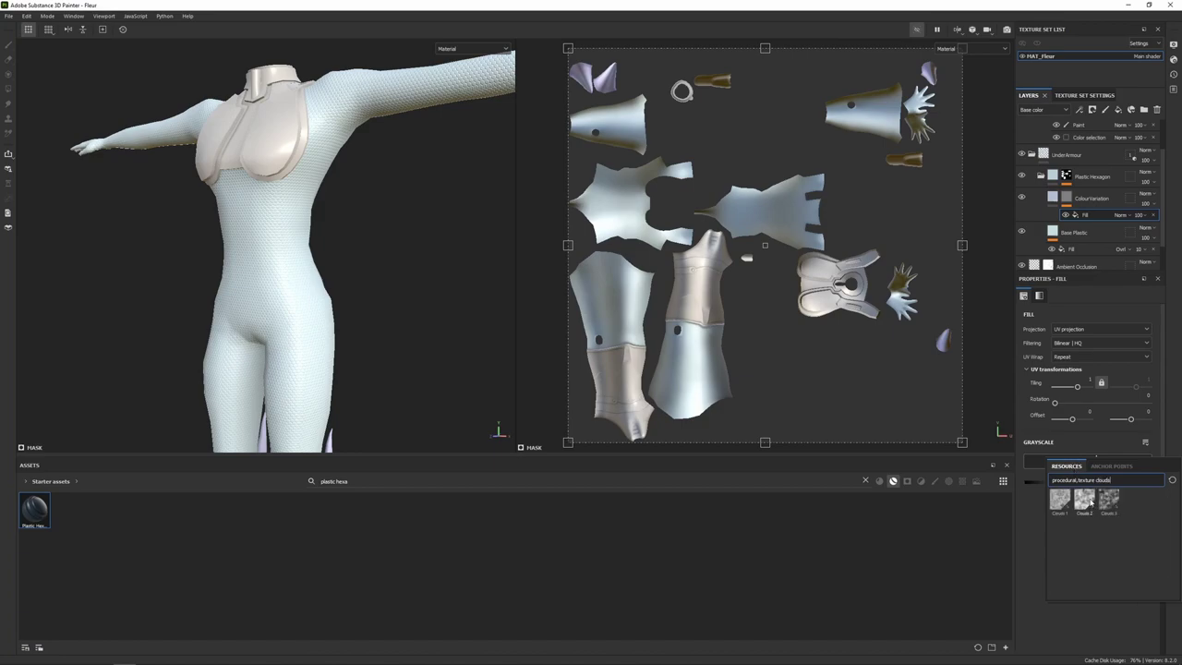
pyautogui.click(1084, 501)
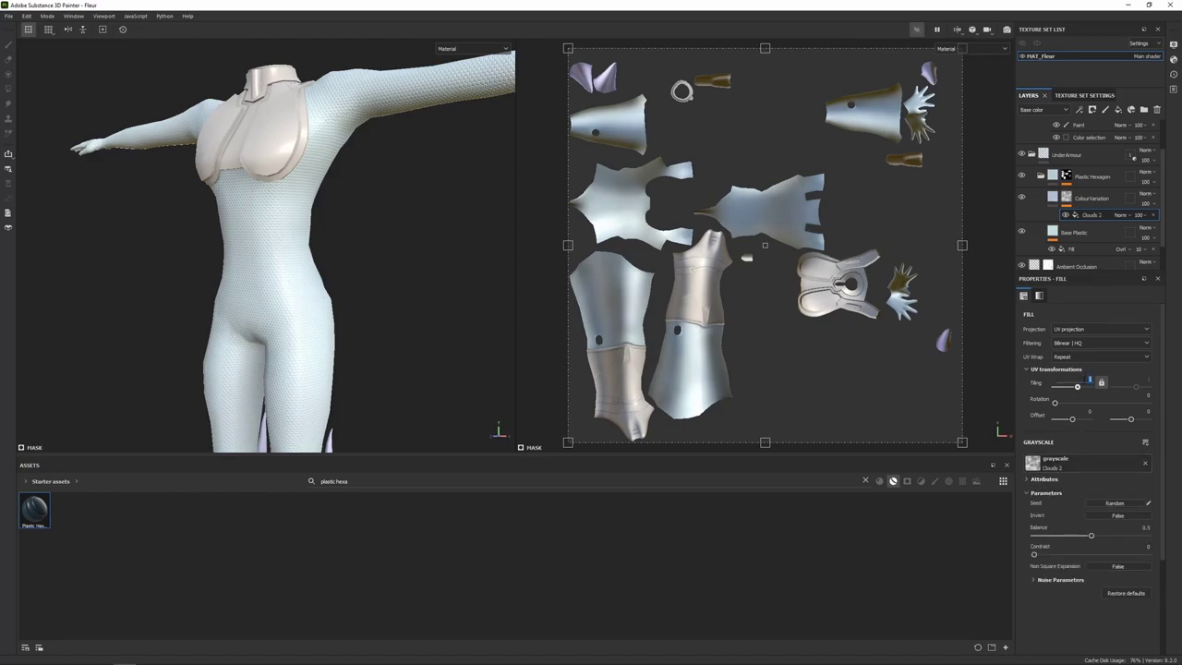
# Set the Clouds 2 mask fill's tiling to 7 and view the whole character.
pyautogui.press('Return')
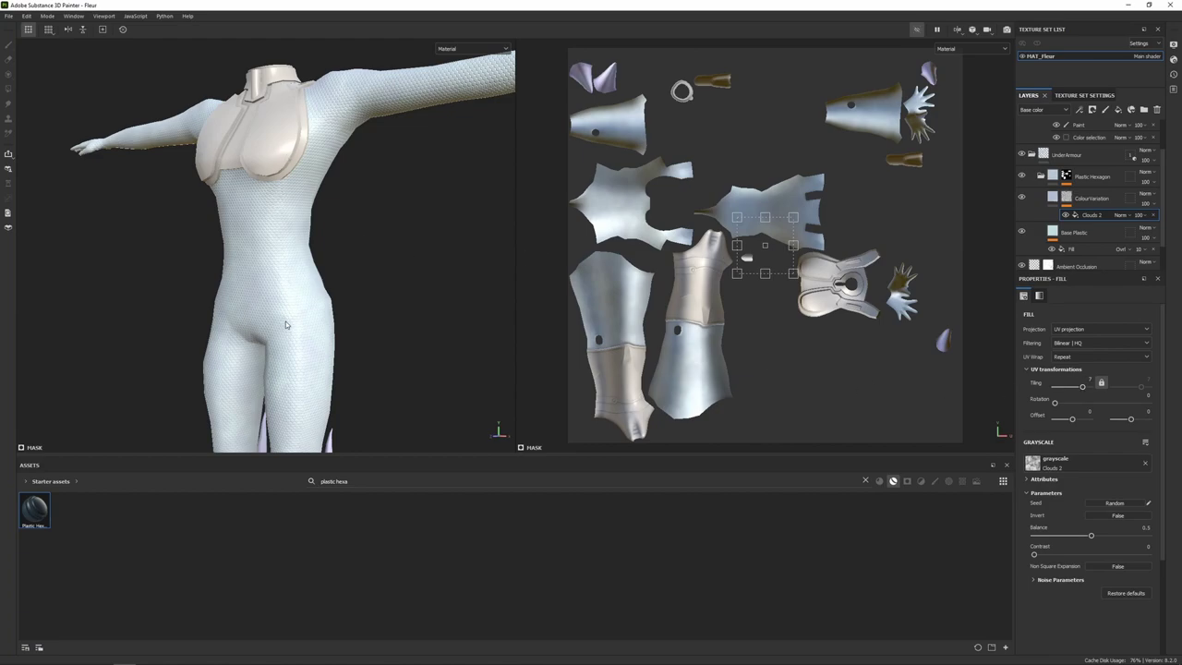
pyautogui.press('f')
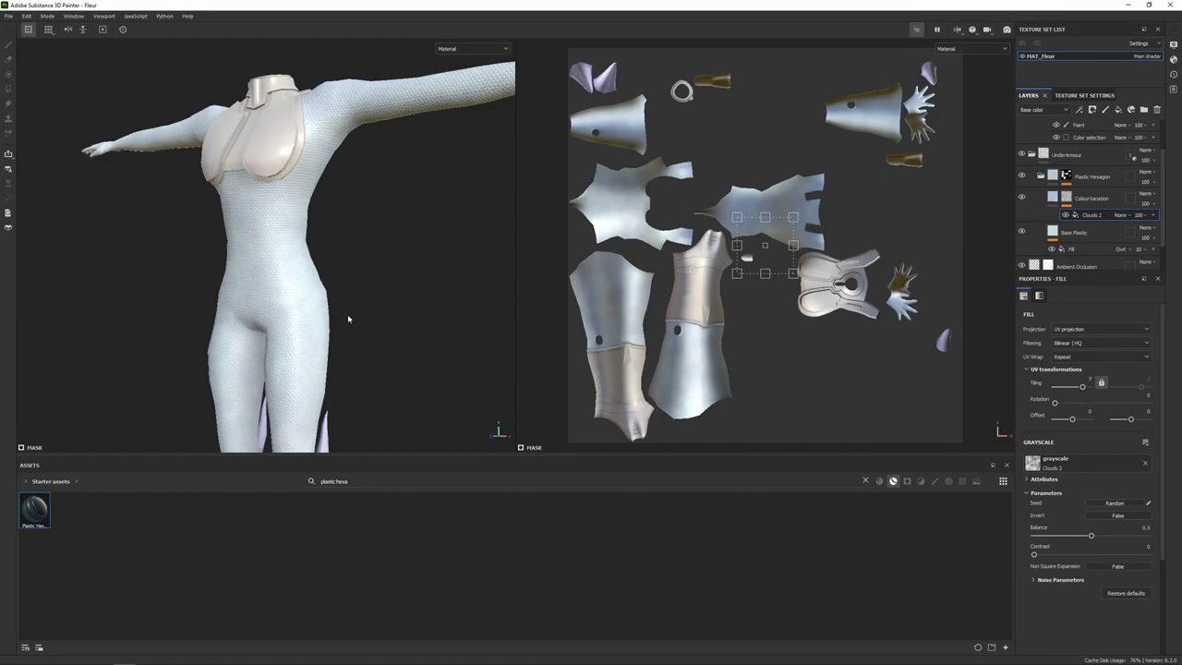
pyautogui.moveTo(371, 281)
pyautogui.keyDown('alt'); pyautogui.mouseDown()
pyautogui.moveTo(341, 264)
pyautogui.moveTo(373, 267)
pyautogui.mouseUp(); pyautogui.keyUp('alt')
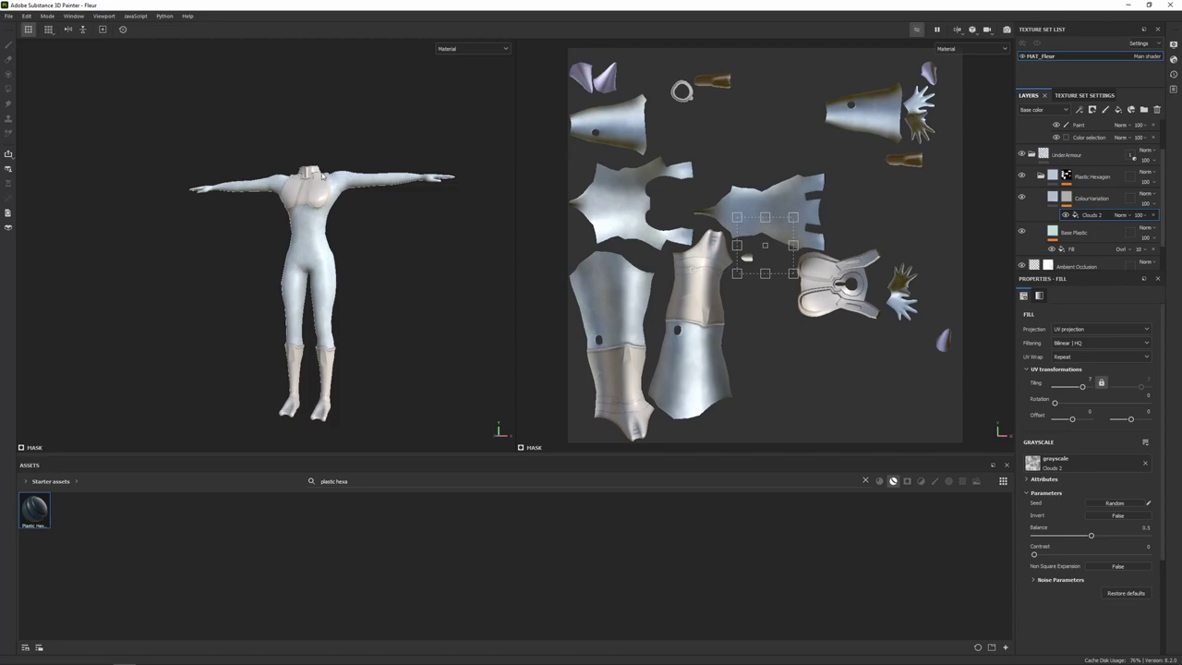
# Collapse the UnderArmour folder and create a folder named Cloth above it with a black mask.
pyautogui.click(1032, 155)
pyautogui.click(1085, 198)
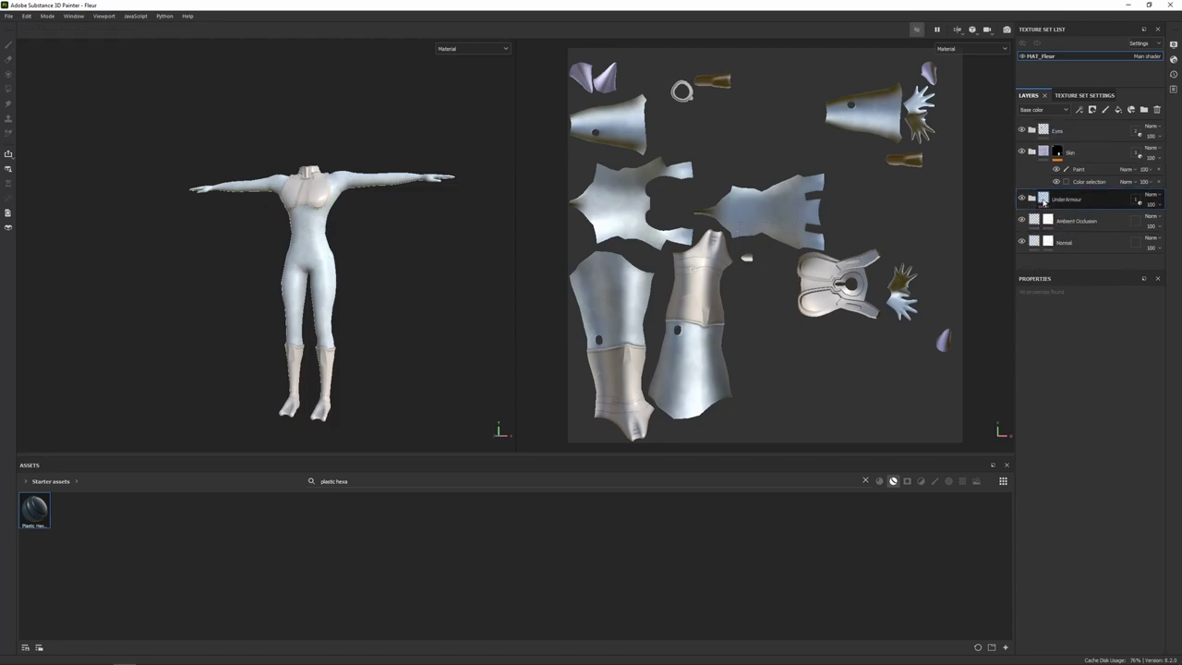
pyautogui.click(1144, 109)
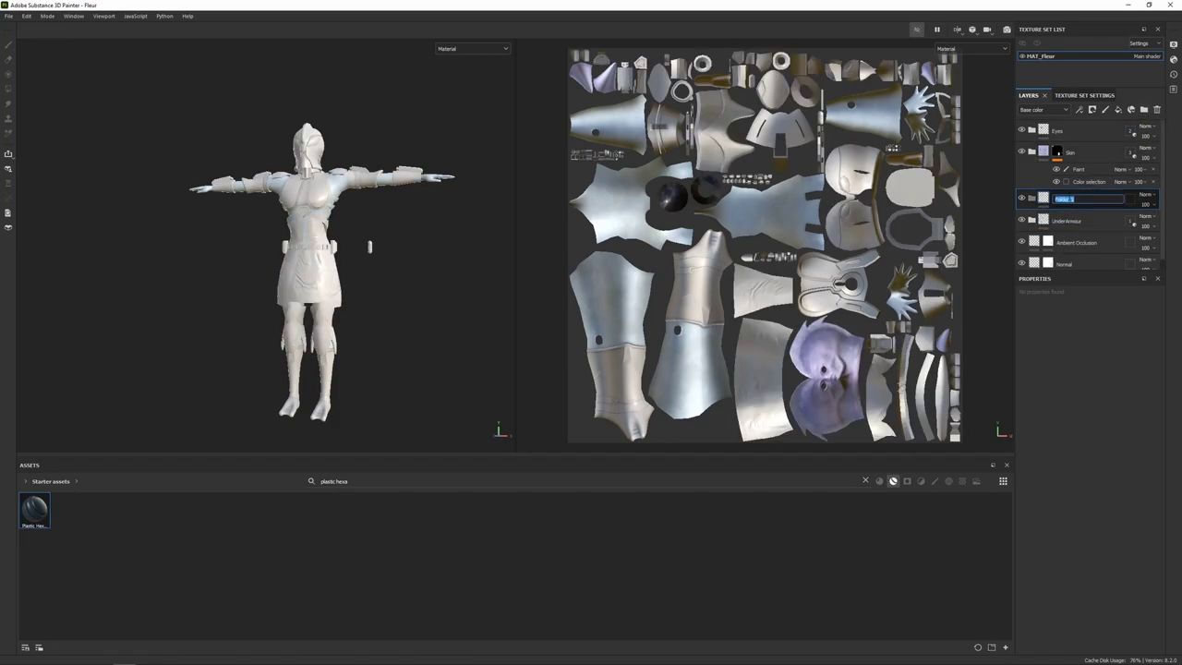
pyautogui.write('Cloth')
pyautogui.press('Return')
pyautogui.rightClick(1069, 199)
pyautogui.click(1076, 222)
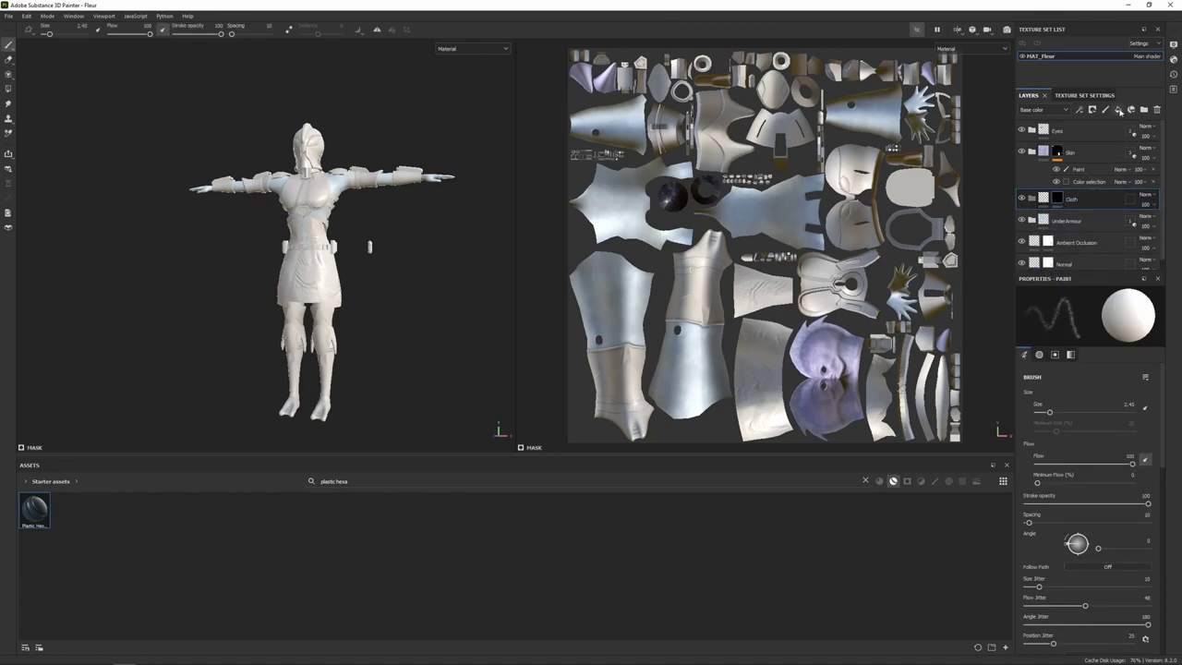
# Add a fill layer named BaseColour inside the Cloth folder with only the color and roughness channels enabled.
pyautogui.click(1119, 110)
pyautogui.moveTo(1072, 221); pyautogui.dragTo(1084, 200)
pyautogui.doubleClick(1060, 222)
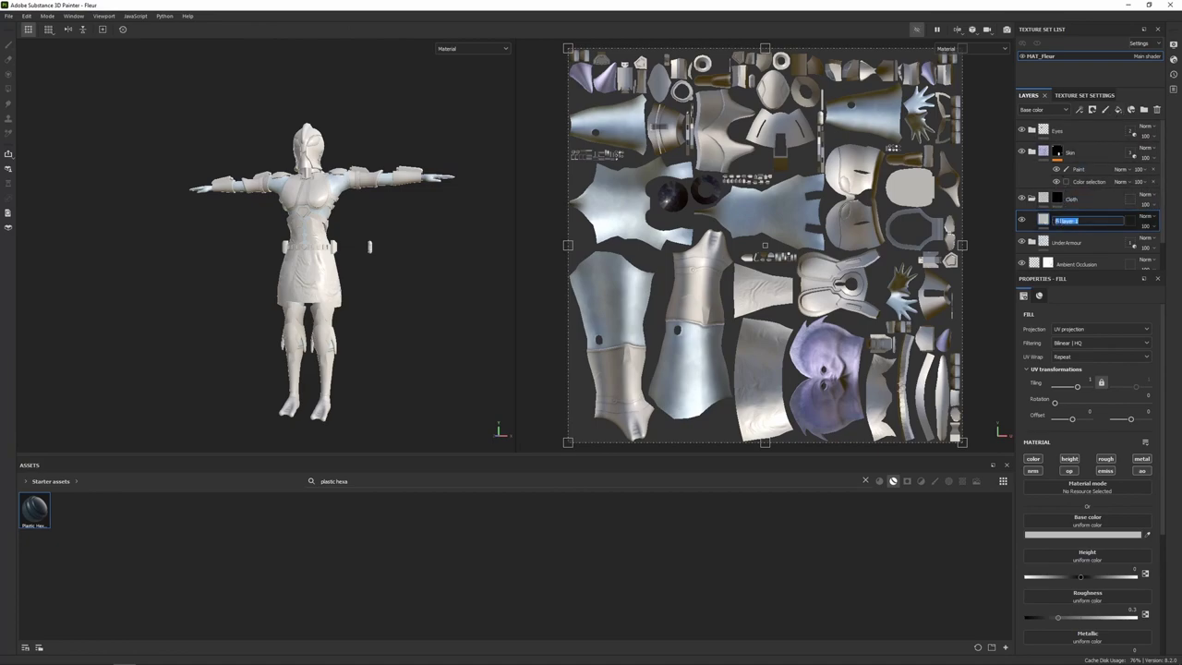
pyautogui.write('BaseColour')
pyautogui.press('Return')
pyautogui.click(1032, 459)
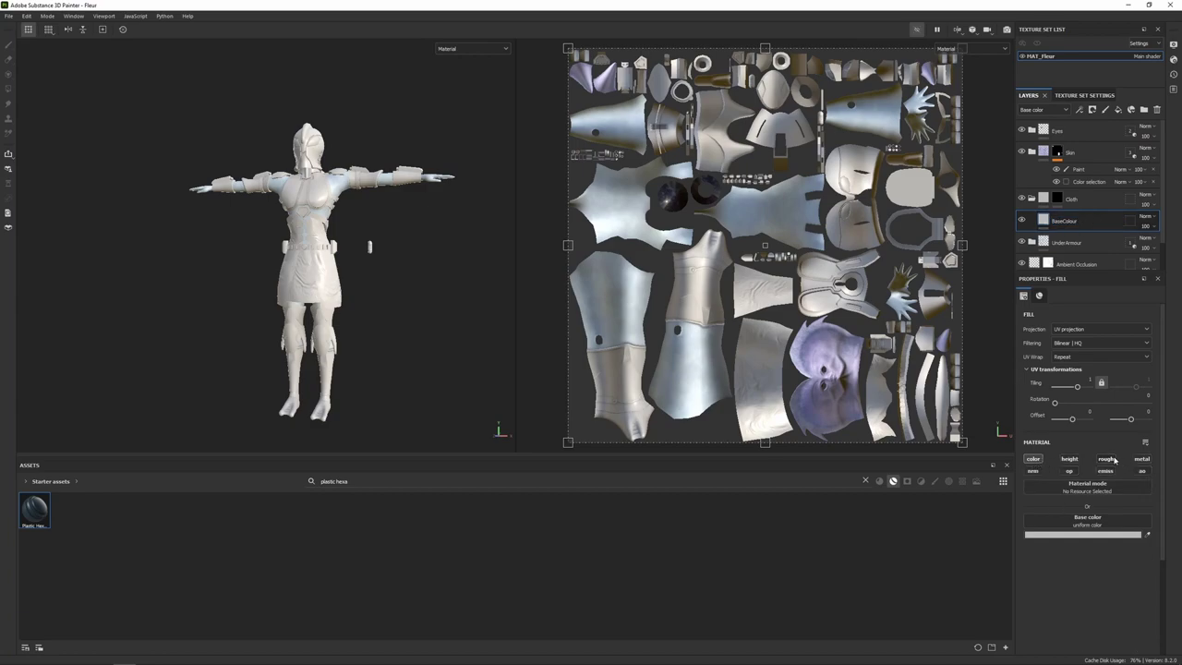
pyautogui.click(1109, 459)
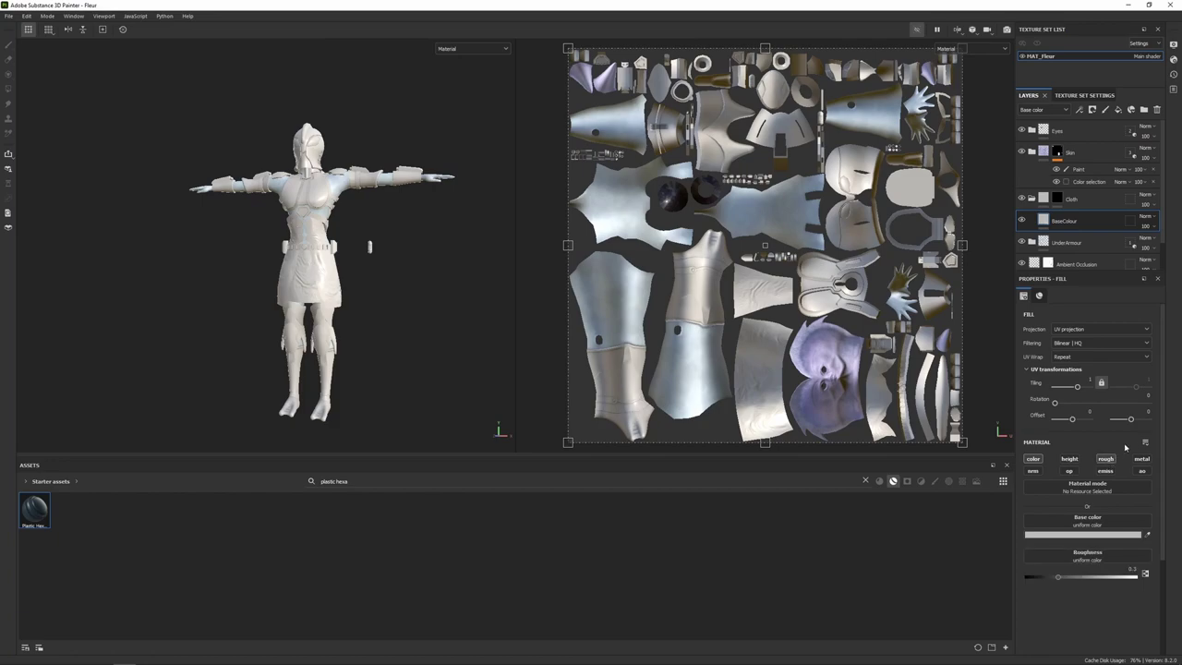
# Set the BaseColour layer's base color to hex b1b4c1 and its roughness to about 0.5.
pyautogui.click(1062, 535)
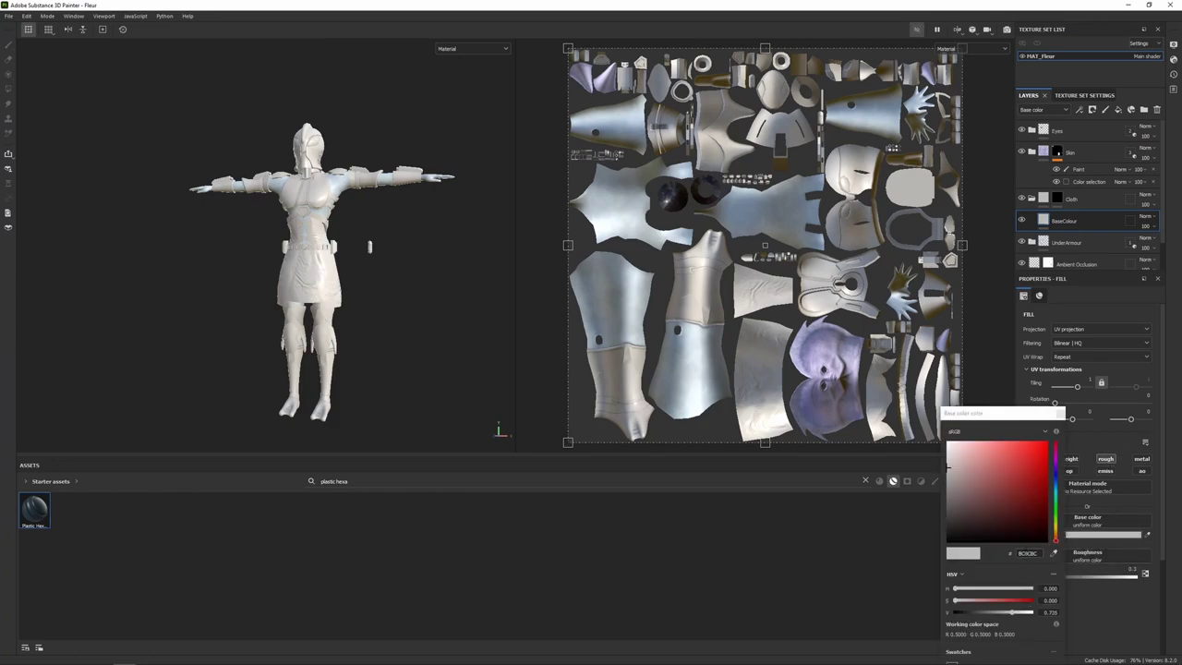
pyautogui.doubleClick(1026, 554)
pyautogui.write('b1b4c1')
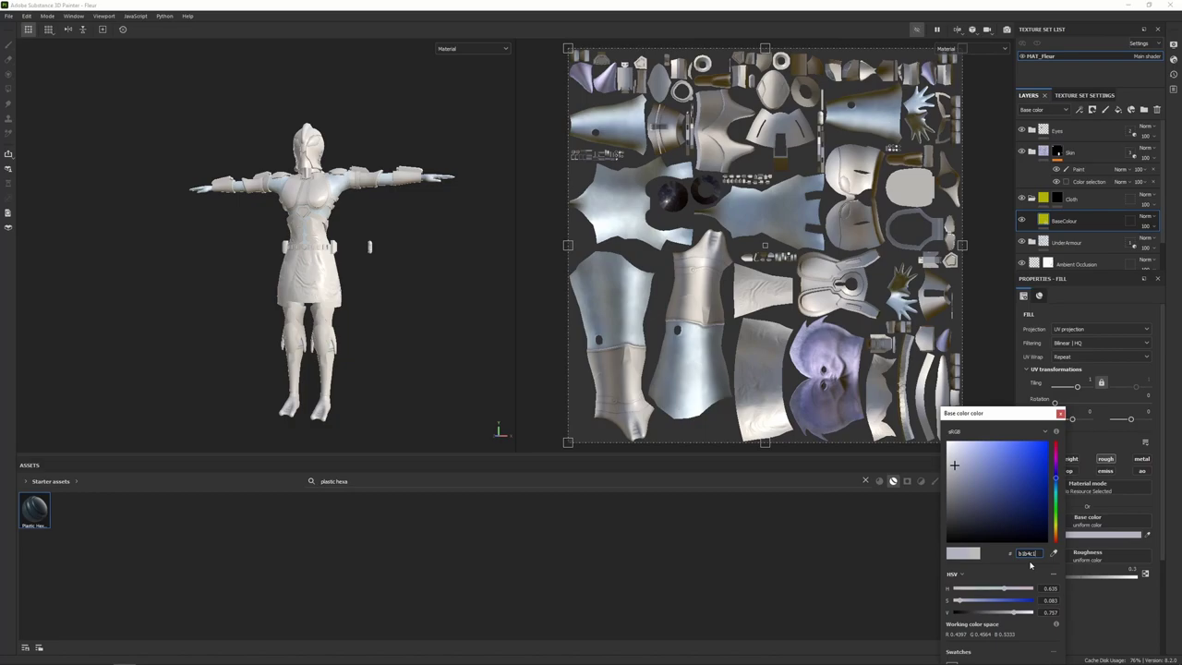
pyautogui.click(1060, 412)
pyautogui.moveTo(1060, 578); pyautogui.dragTo(1081, 583)
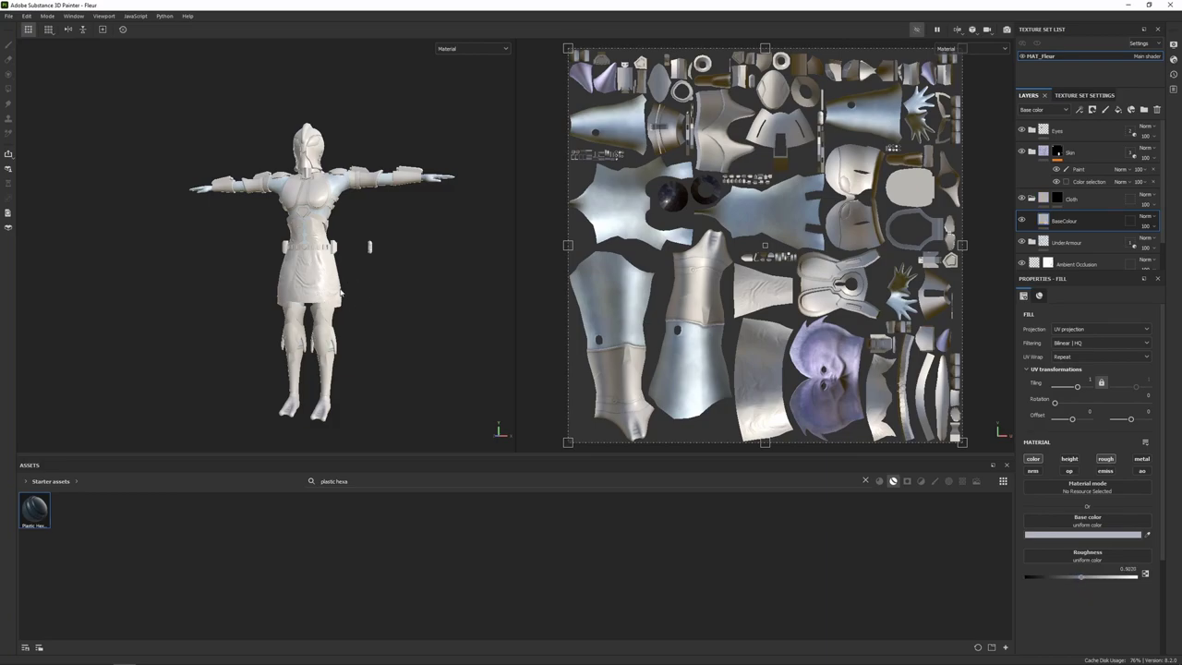
# Reveal the Cloth folder on the skirt by polygon-filling the skirt mesh white in the folder's black mask.
pyautogui.scroll(6, 335, 279)
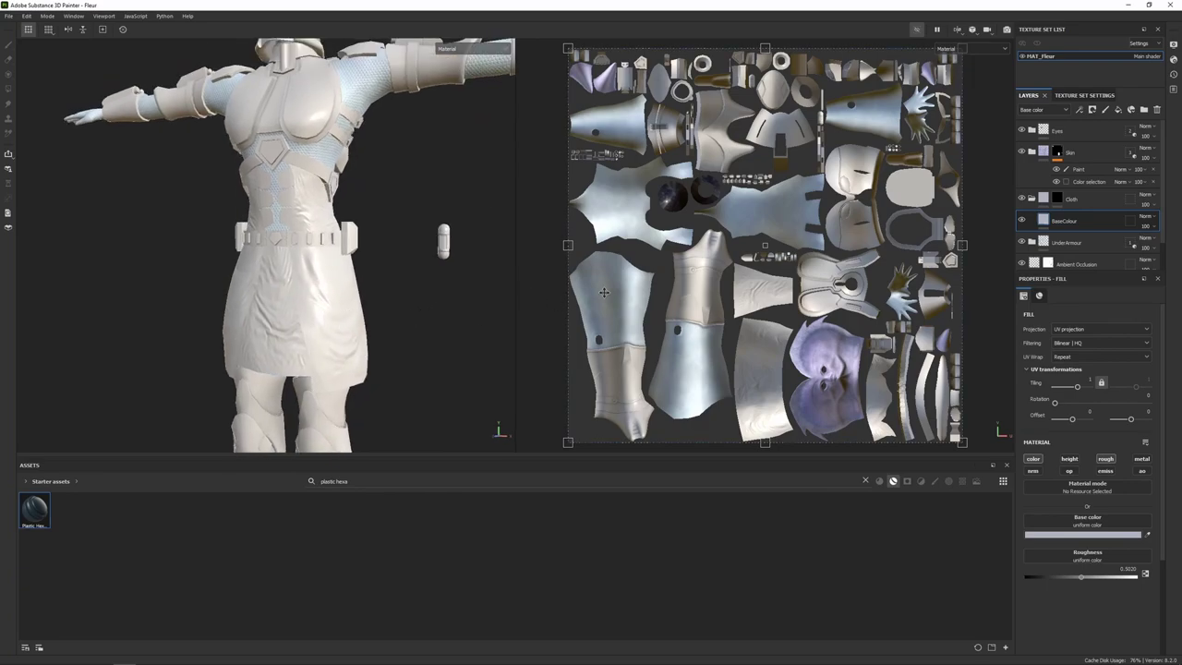
pyautogui.click(1062, 201)
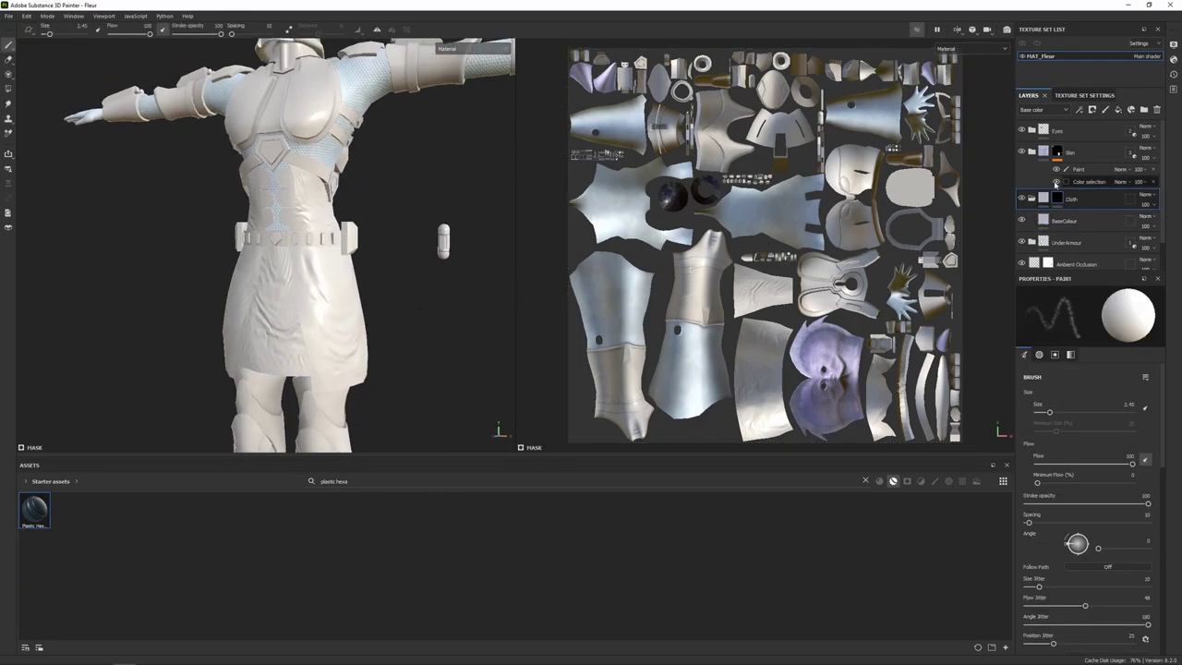
pyautogui.click(9, 90)
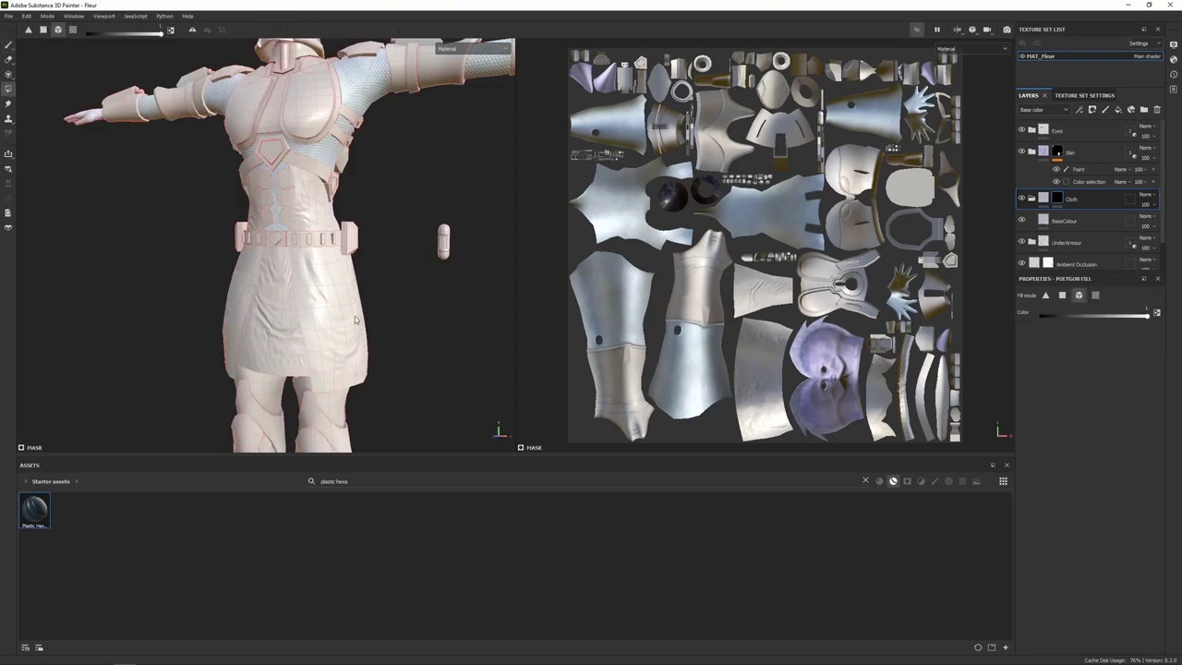
pyautogui.click(361, 374)
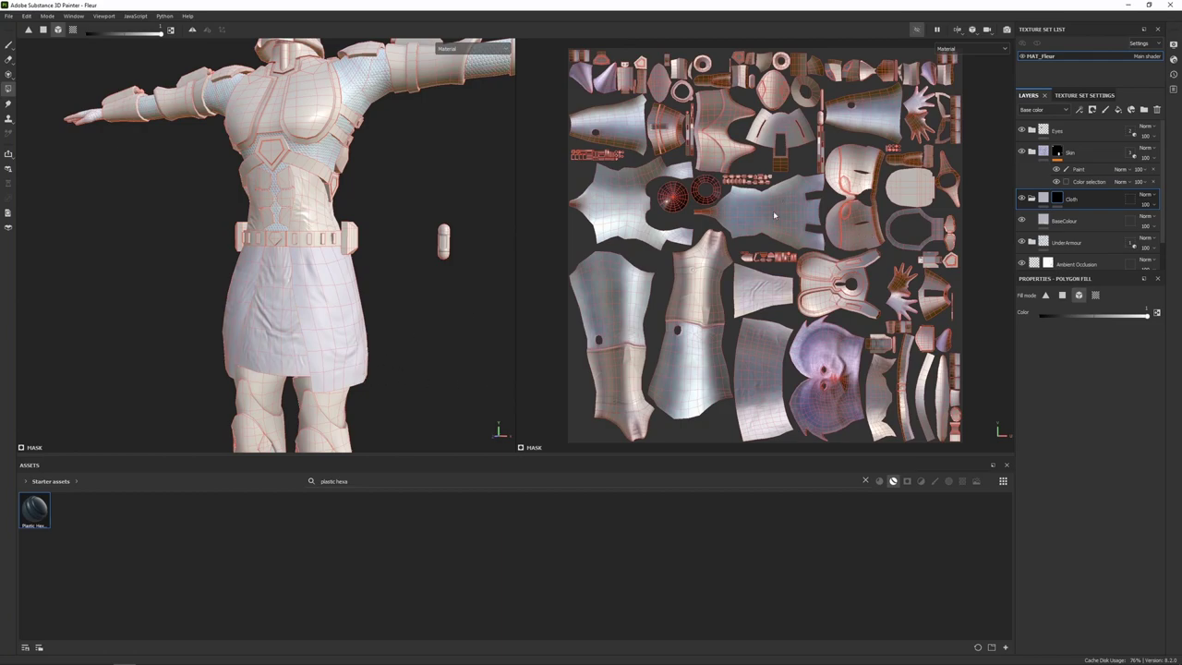
pyautogui.click(9, 43)
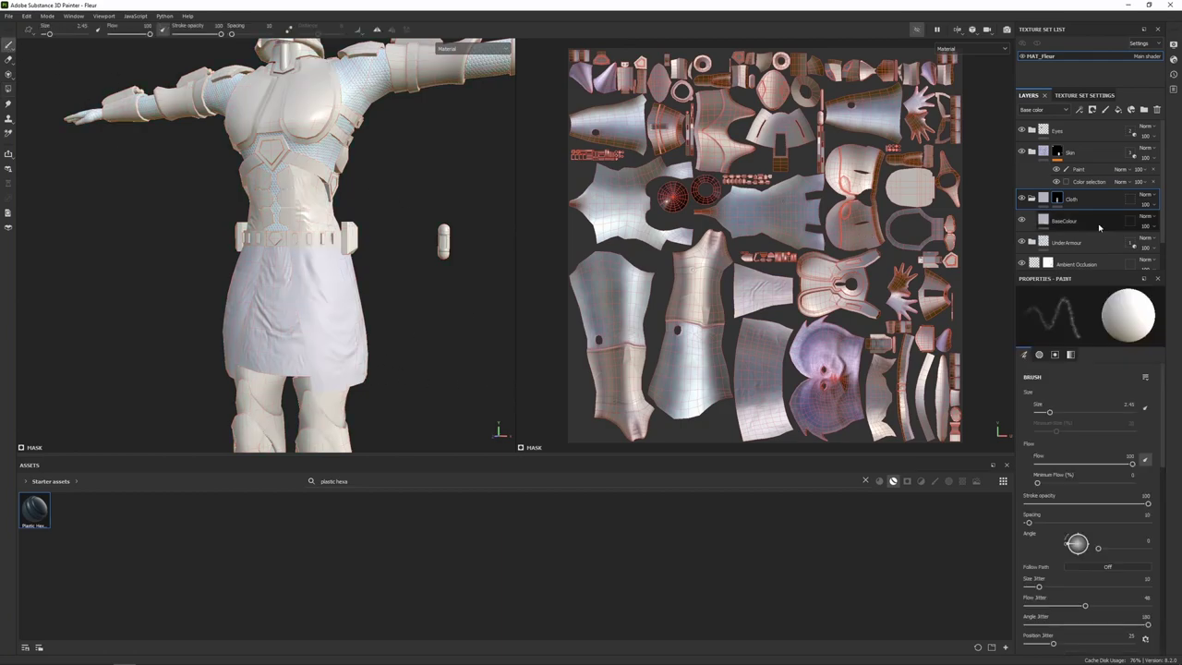
# Search the materials library for the Fabric Rough Aligned material and add it above BaseColour in the Cloth folder.
pyautogui.click(866, 481)
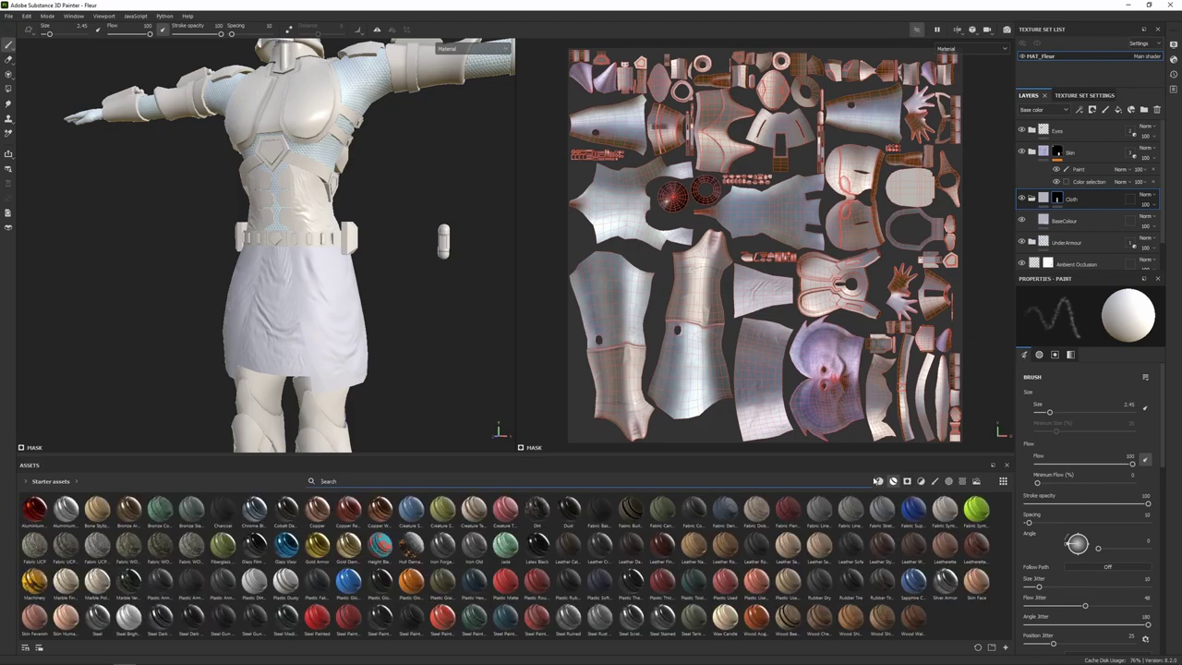
pyautogui.click(880, 481)
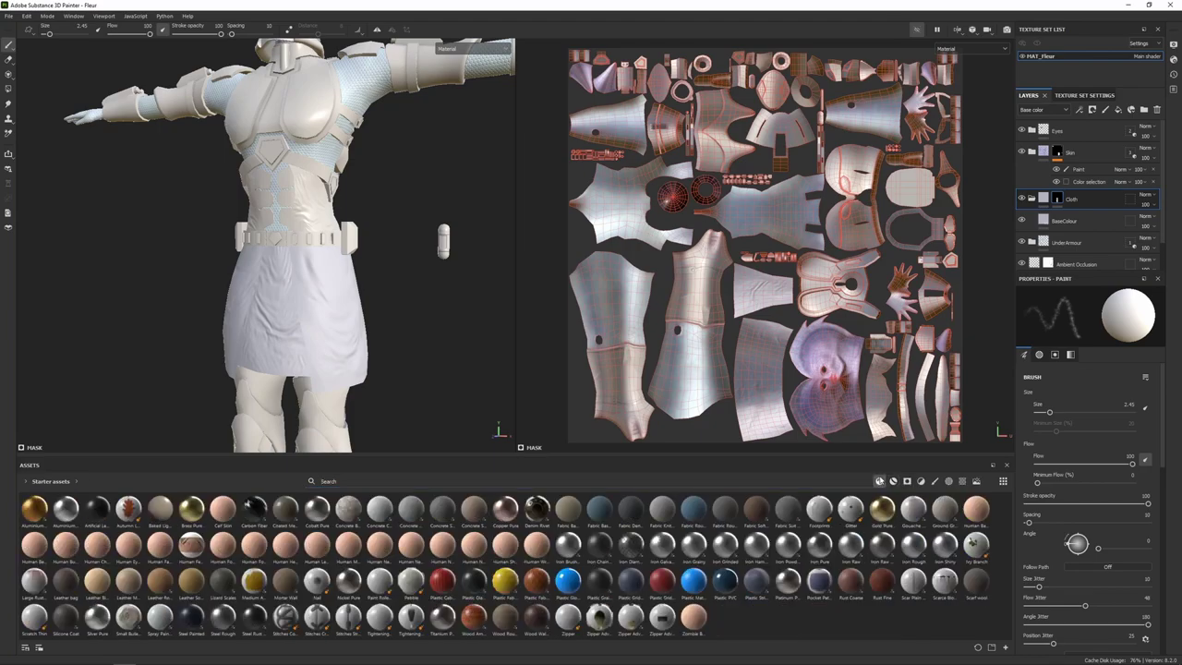
pyautogui.click(830, 482)
pyautogui.write('fabric rough')
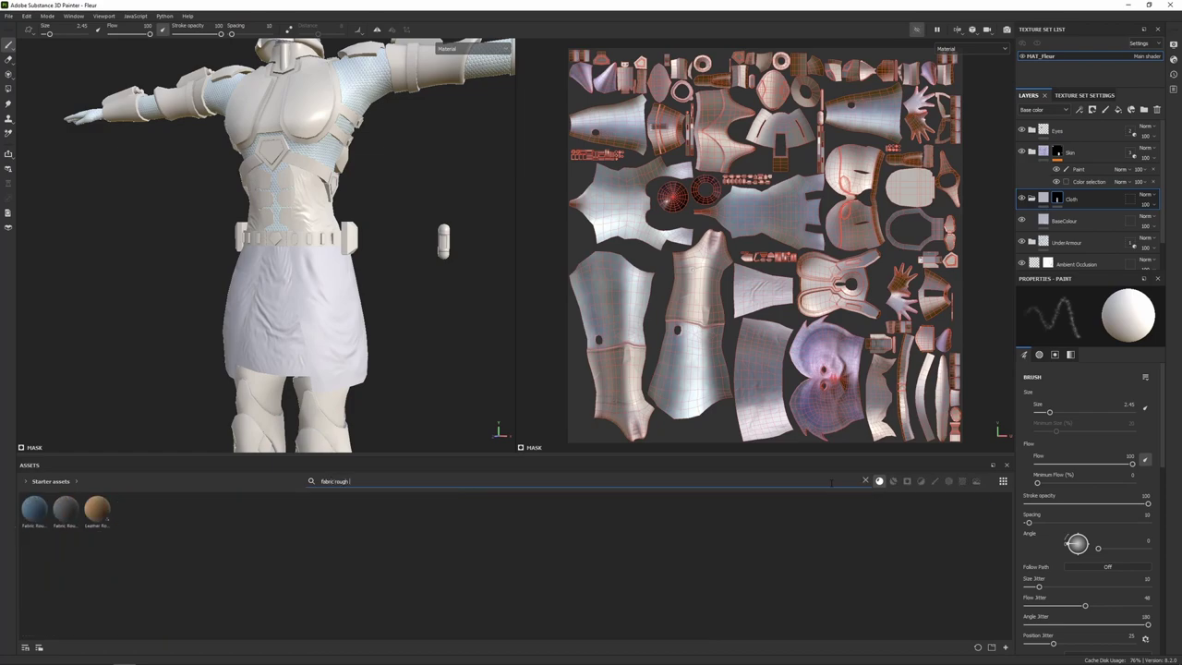
pyautogui.write(' alg')
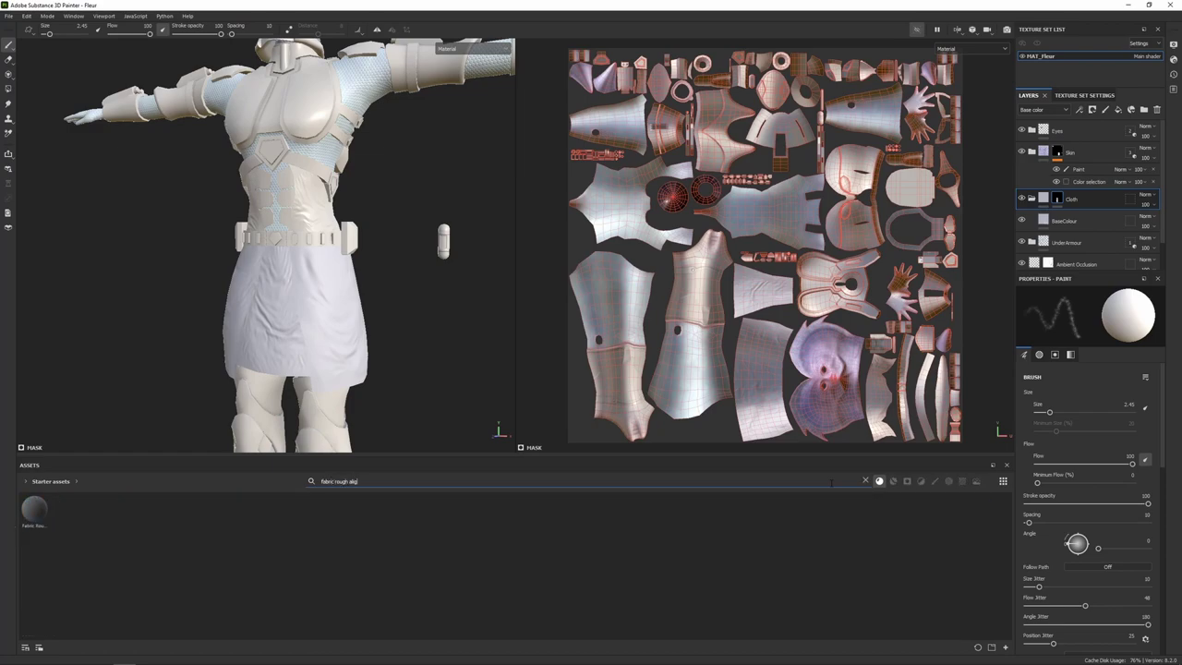
pyautogui.moveTo(33, 508); pyautogui.dragTo(1063, 210)
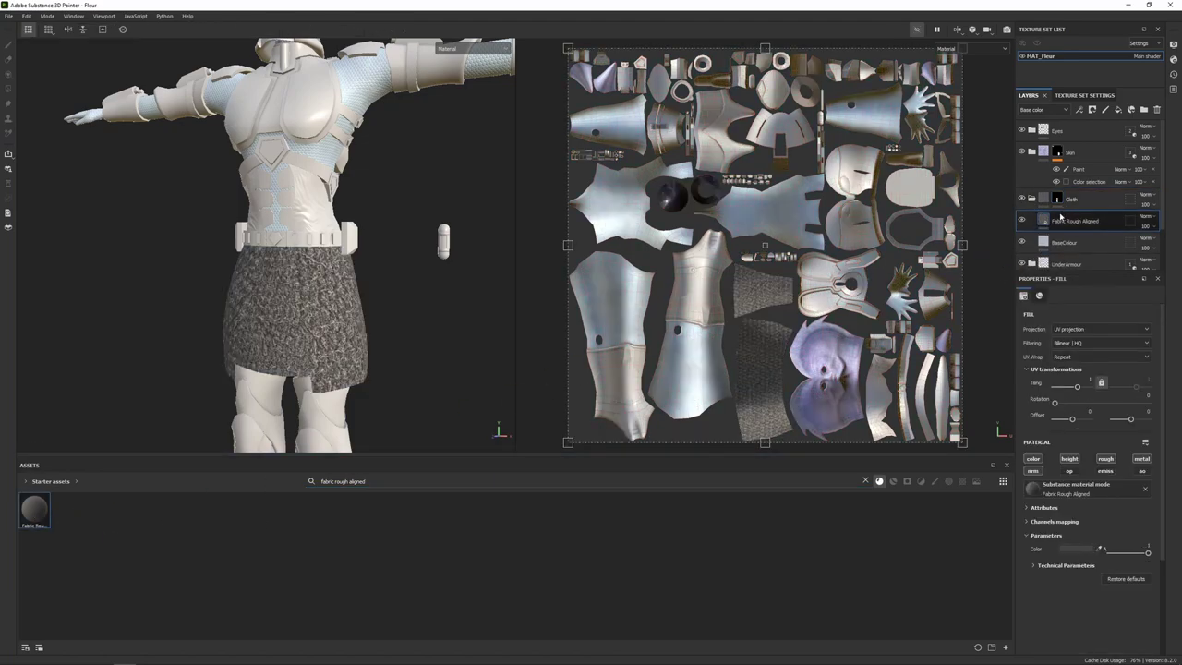
# Switch the Fabric Rough Aligned layer to tri-planar projection and increase its tiling for a finer weave.
pyautogui.click(1064, 330)
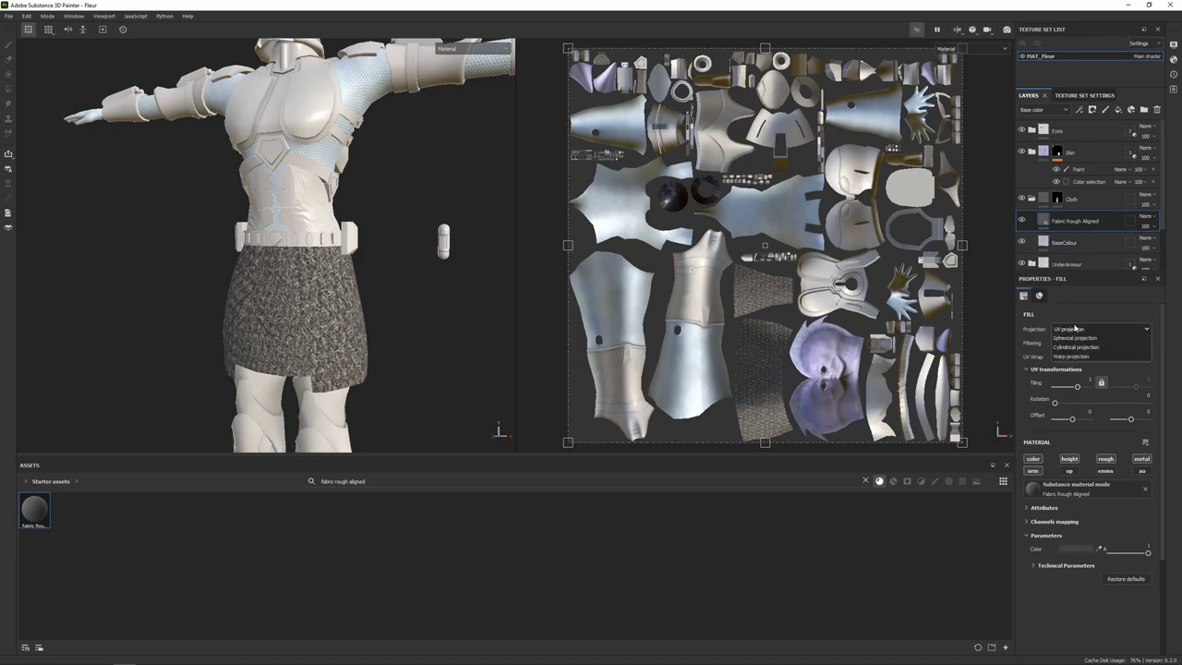
pyautogui.click(1078, 350)
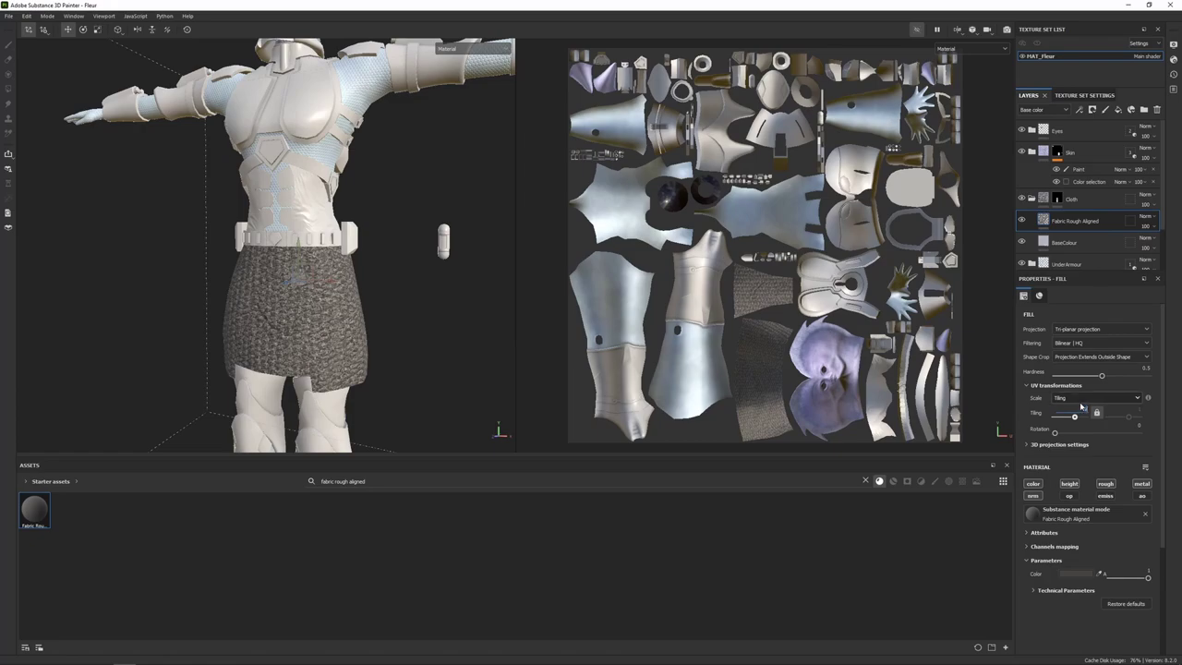
pyautogui.write('10')
pyautogui.press('Return')
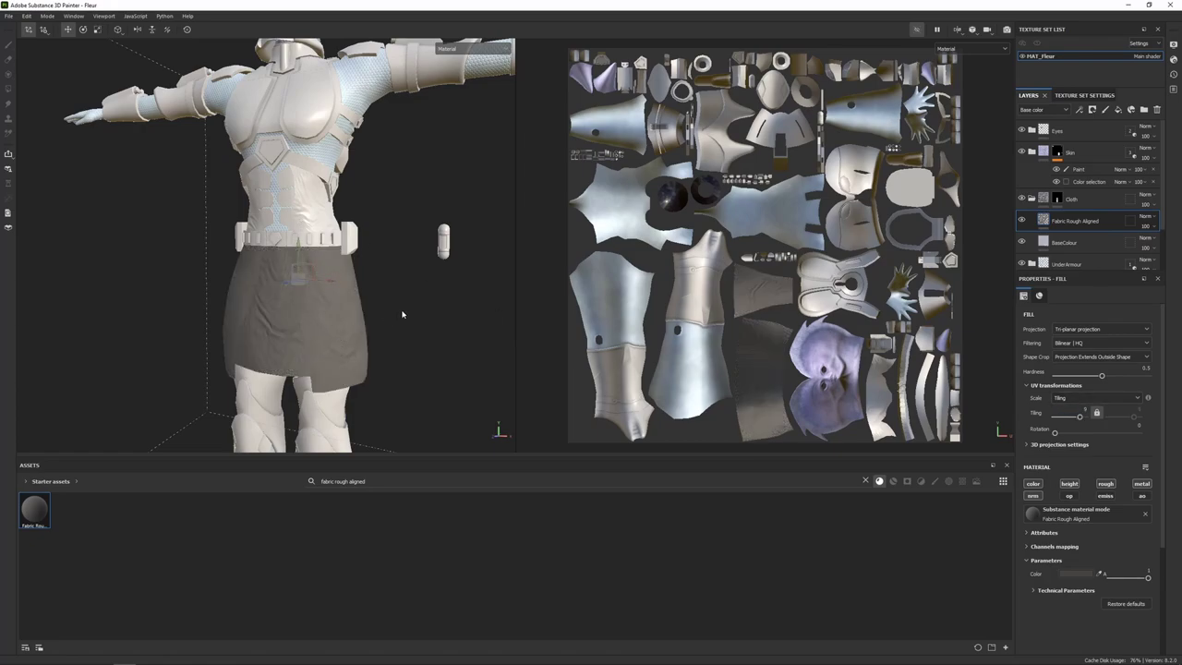
# Set the Fabric Rough Aligned material's color to hex b6b8c2.
pyautogui.scroll(-1, 1099, 545)
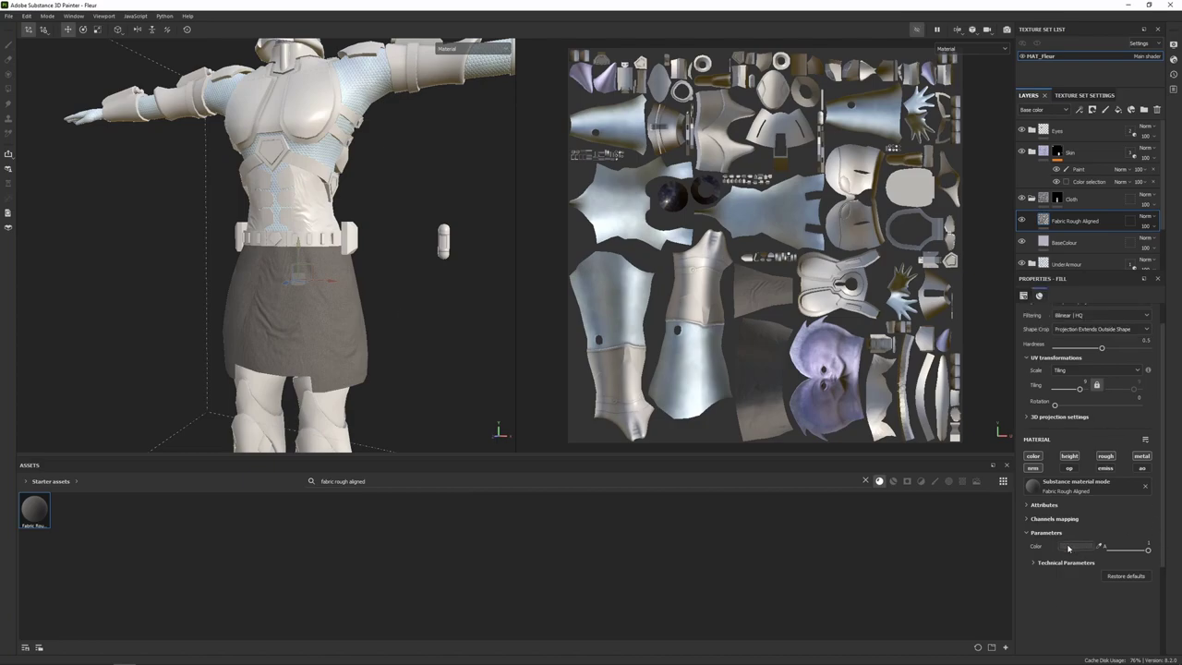
pyautogui.click(1071, 546)
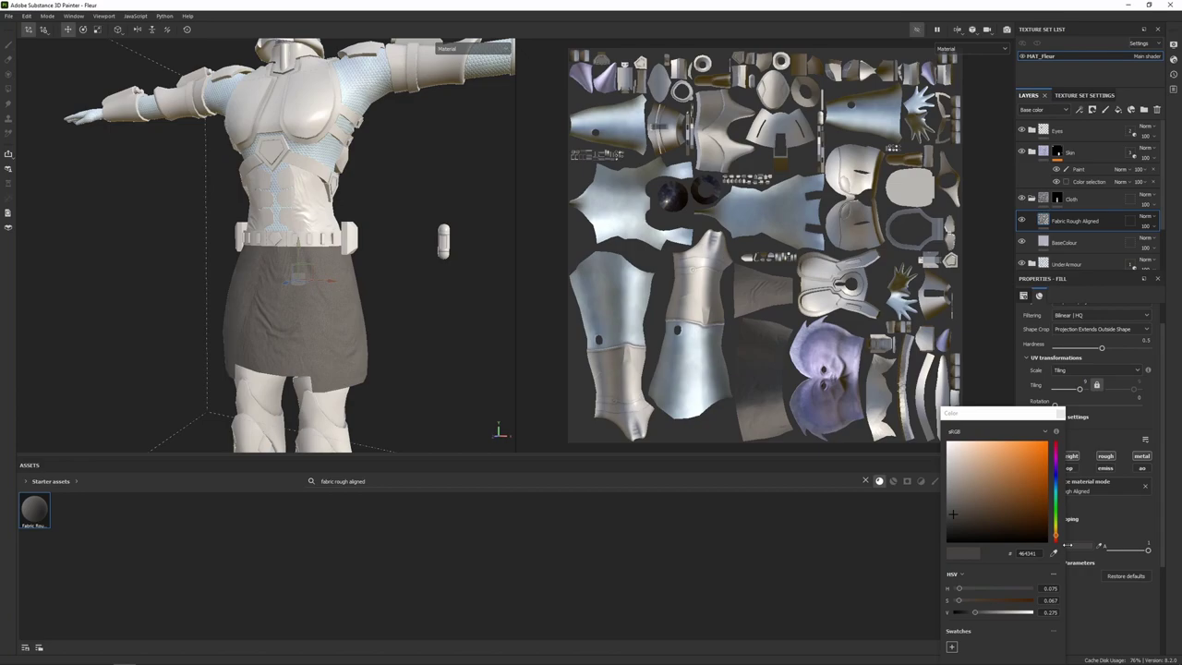
pyautogui.doubleClick(1031, 553)
pyautogui.write('b6b8c2')
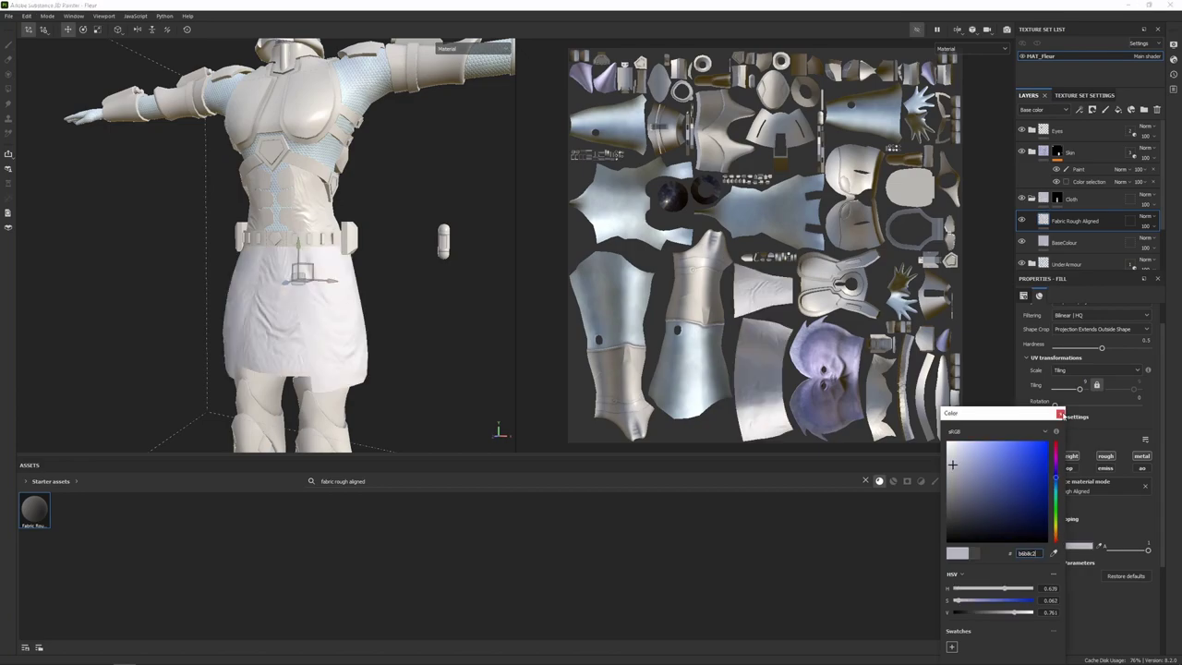
pyautogui.click(1060, 413)
# Add a black mask to the Fabric Rough Aligned layer containing a Clouds 3 fill with tiling set to 9.
pyautogui.doubleClick(1078, 222)
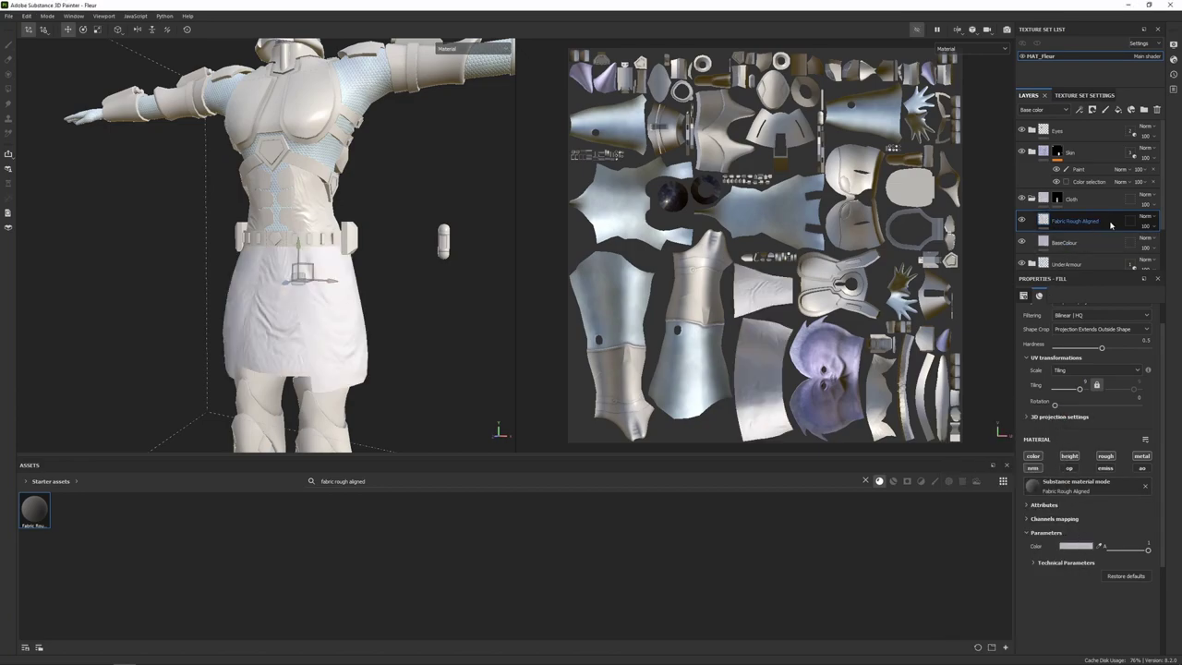
pyautogui.rightClick(1112, 224)
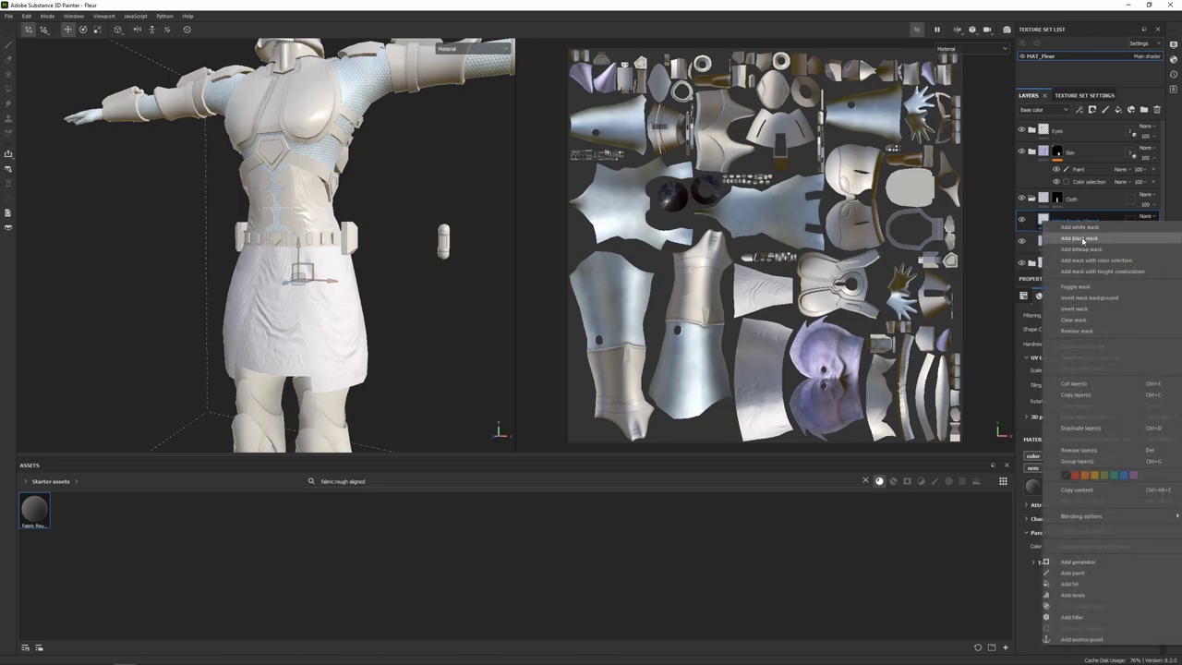
pyautogui.click(1085, 240)
pyautogui.rightClick(1115, 222)
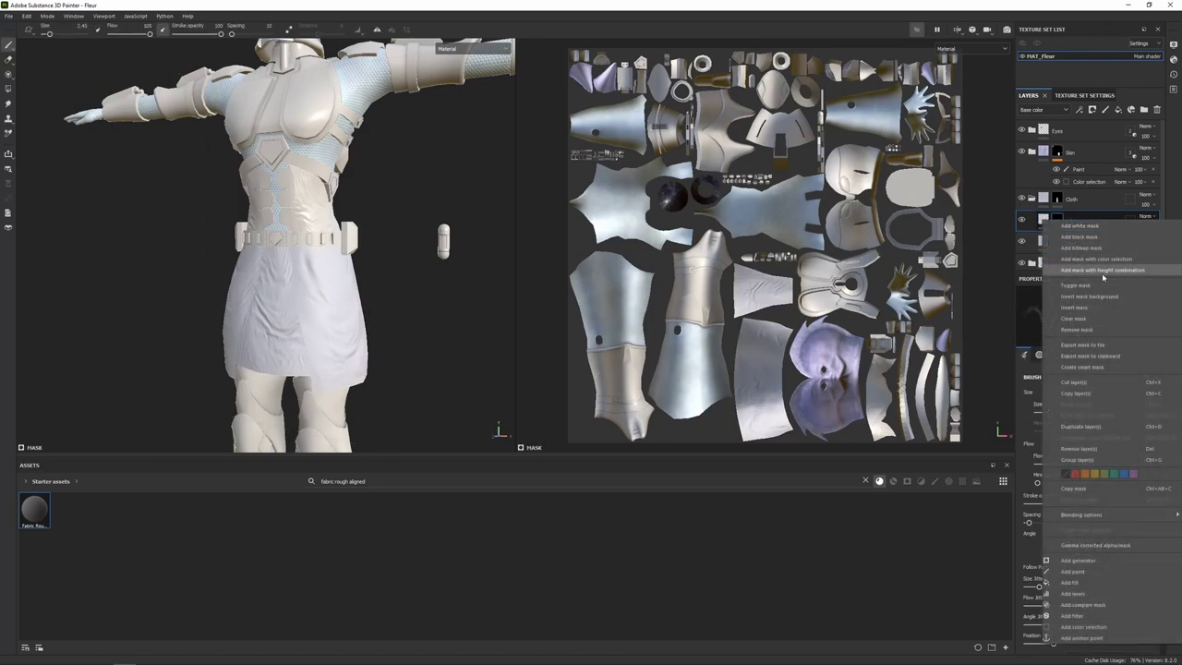
pyautogui.click(1082, 588)
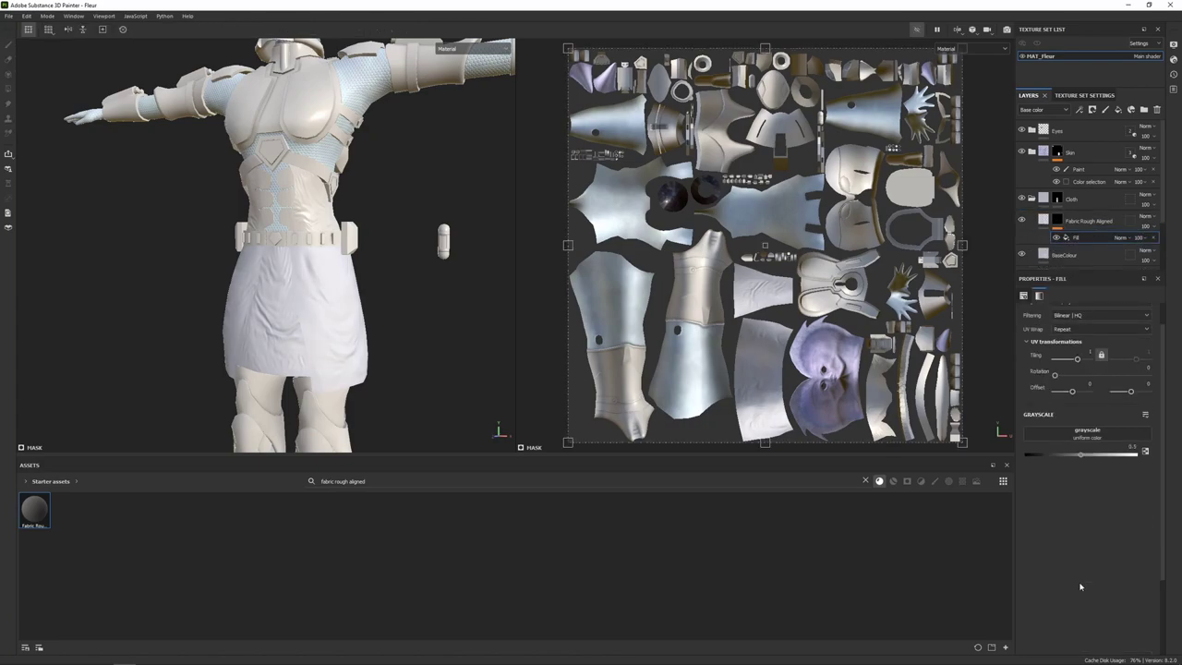
pyautogui.click(1091, 432)
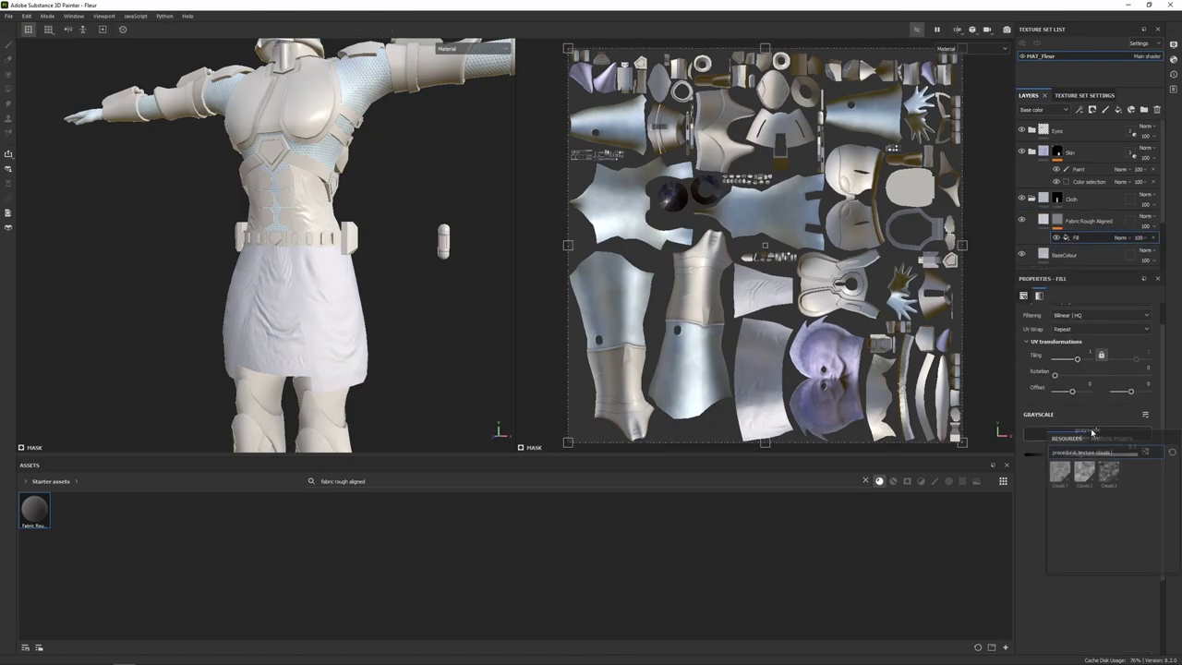
pyautogui.click(1109, 473)
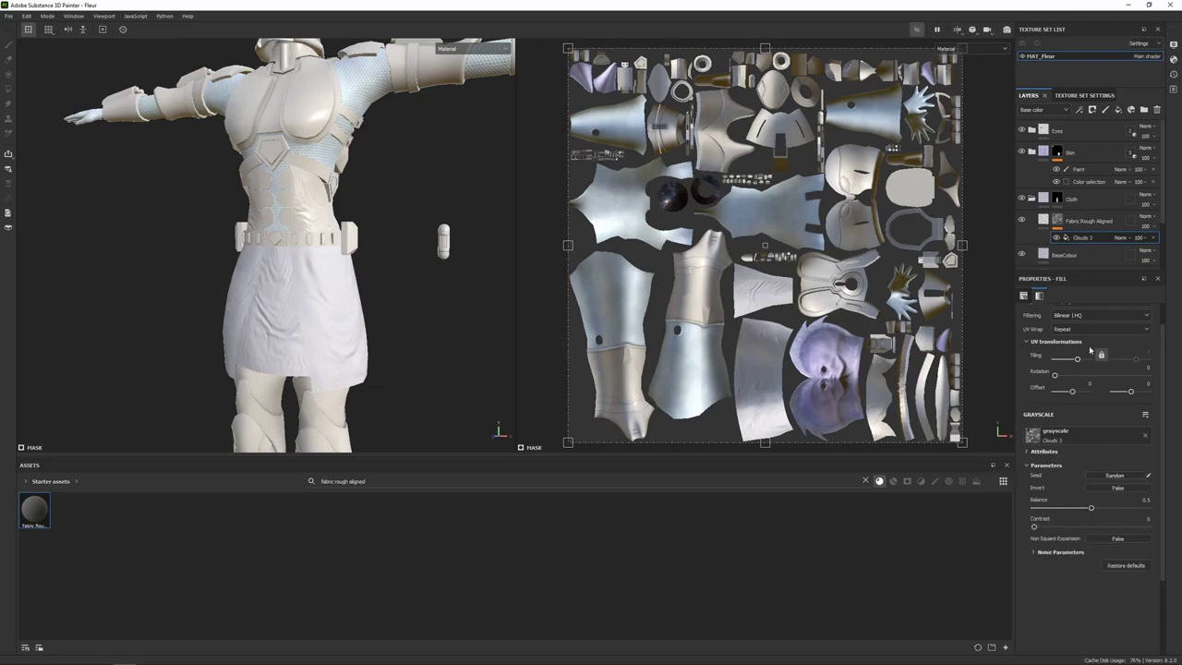
pyautogui.moveTo(1077, 359); pyautogui.dragTo(1083, 358)
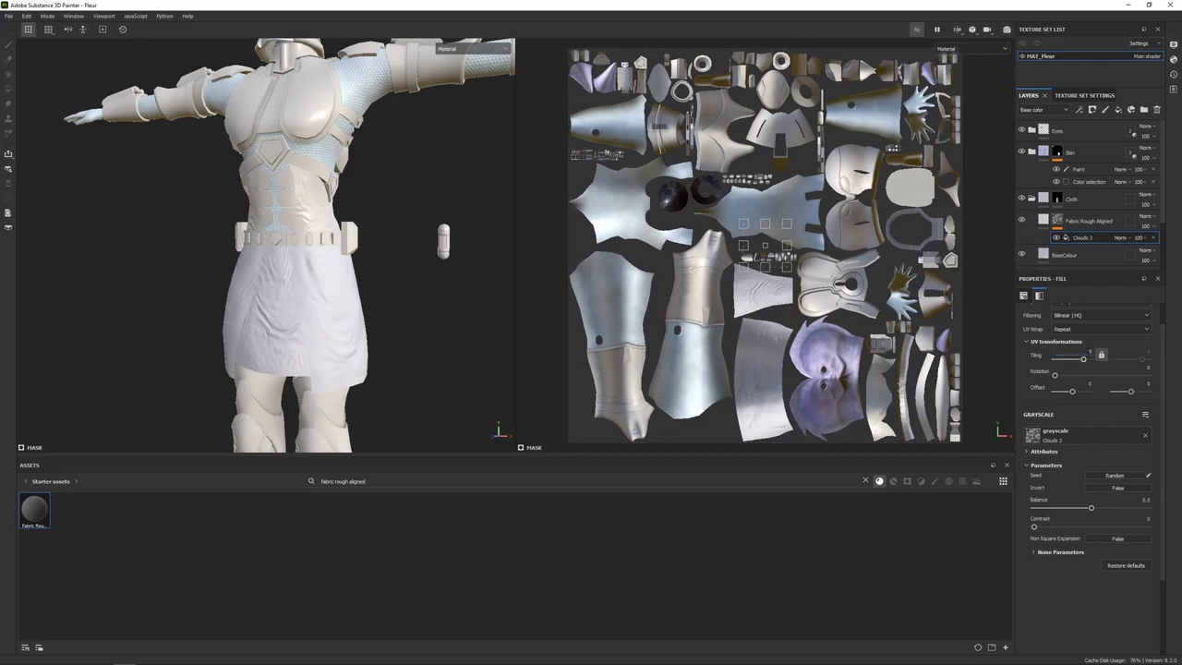
# Examine the masked fabric weave on the skirt up close and from the side and front.
pyautogui.keyDown('alt'); pyautogui.moveTo(413, 319); pyautogui.dragTo(342, 307); pyautogui.keyUp('alt')
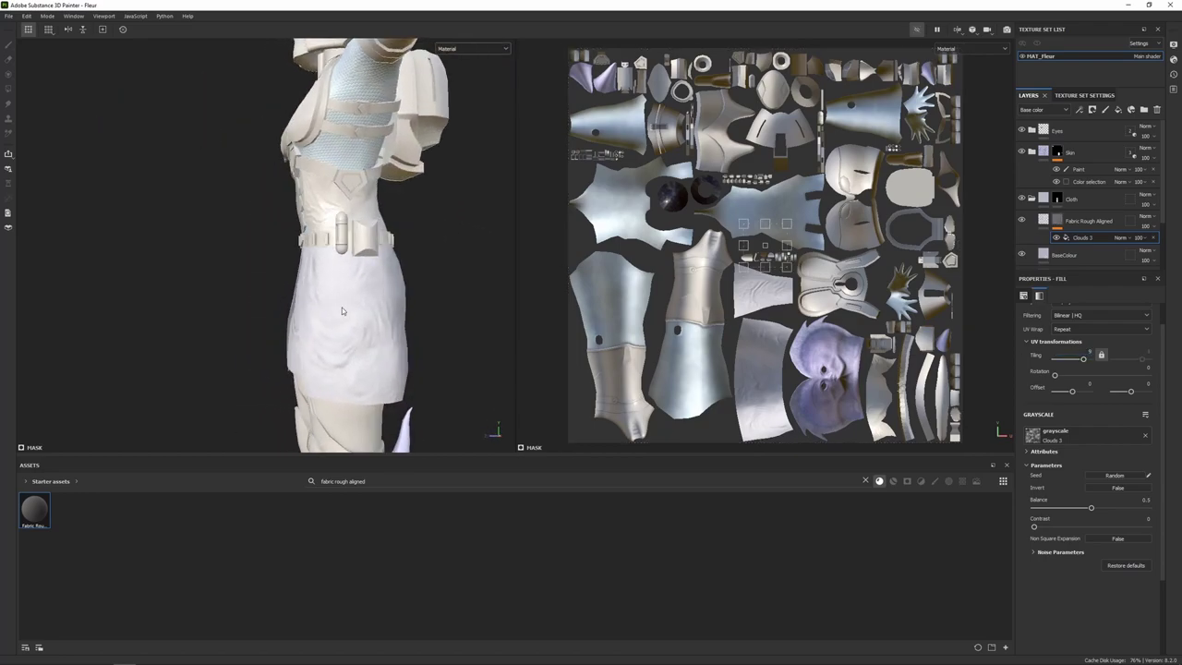
pyautogui.scroll(3, 351, 312)
pyautogui.keyDown('alt'); pyautogui.moveTo(359, 319); pyautogui.dragTo(356, 217, button='middle'); pyautogui.keyUp('alt')
pyautogui.scroll(3, 314, 240)
pyautogui.keyDown('alt'); pyautogui.moveTo(246, 269); pyautogui.dragTo(336, 288); pyautogui.keyUp('alt')
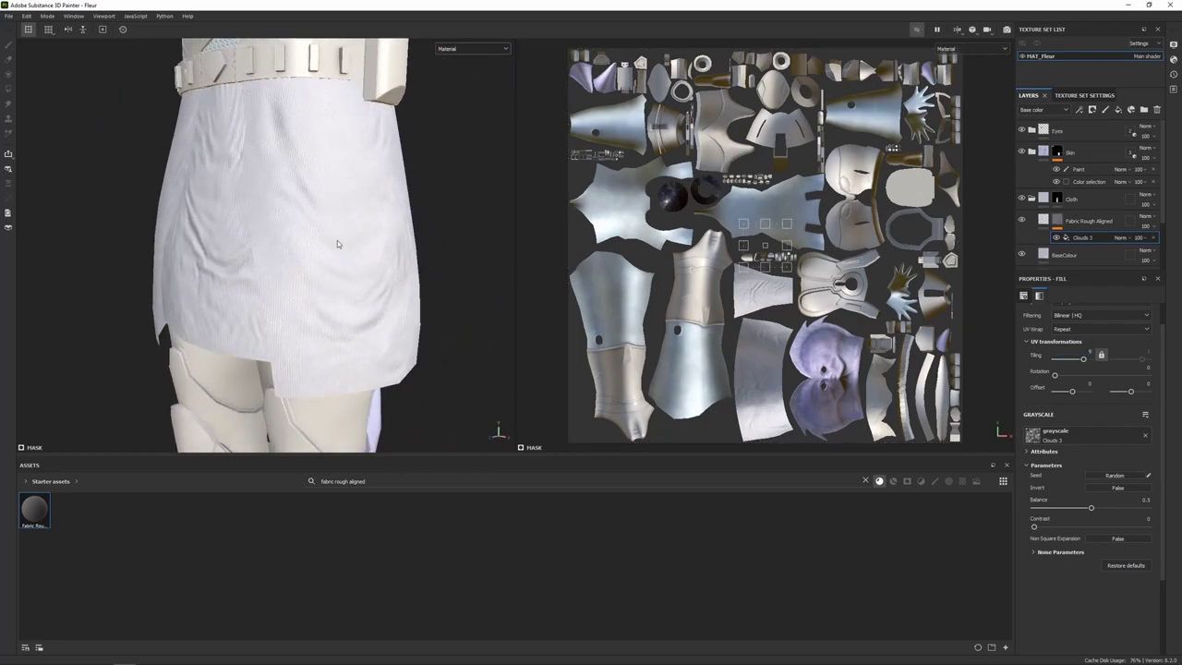
pyautogui.scroll(-3, 196, 218)
pyautogui.keyDown('alt'); pyautogui.moveTo(212, 253); pyautogui.dragTo(257, 231); pyautogui.keyUp('alt')
pyautogui.keyDown('alt'); pyautogui.moveTo(257, 231); pyautogui.dragTo(288, 298, button='middle'); pyautogui.keyUp('alt')
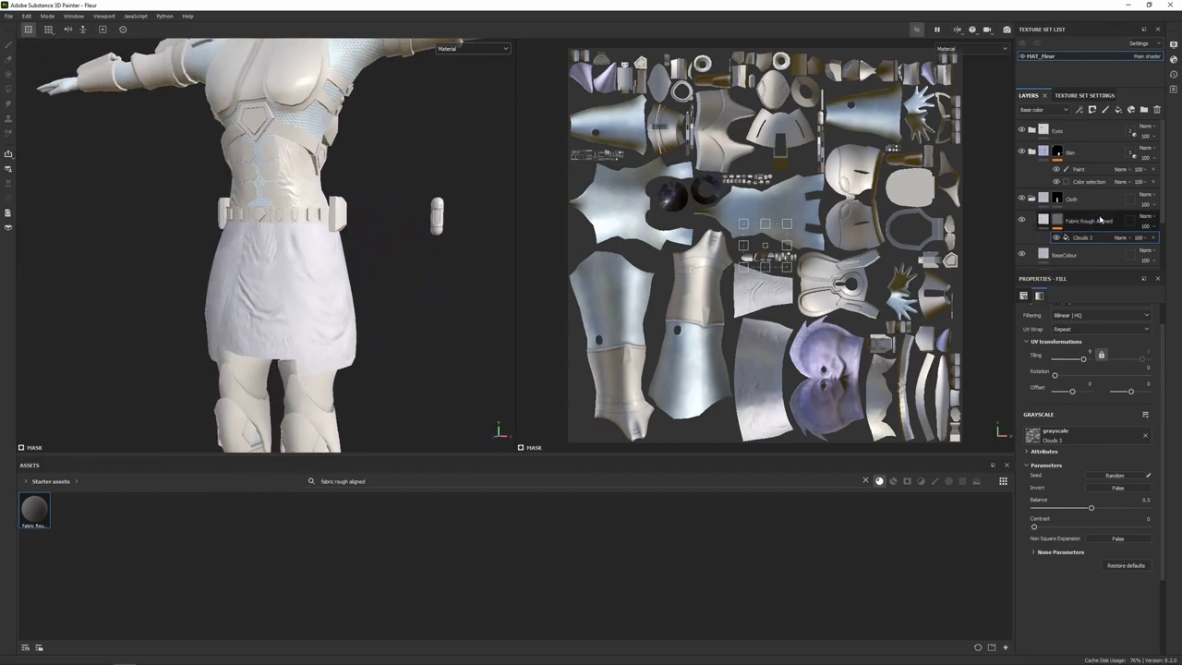
# Add a fill layer named Trim above Fabric Rough Aligned with only the color channel enabled.
pyautogui.press('1')
pyautogui.click(1119, 109)
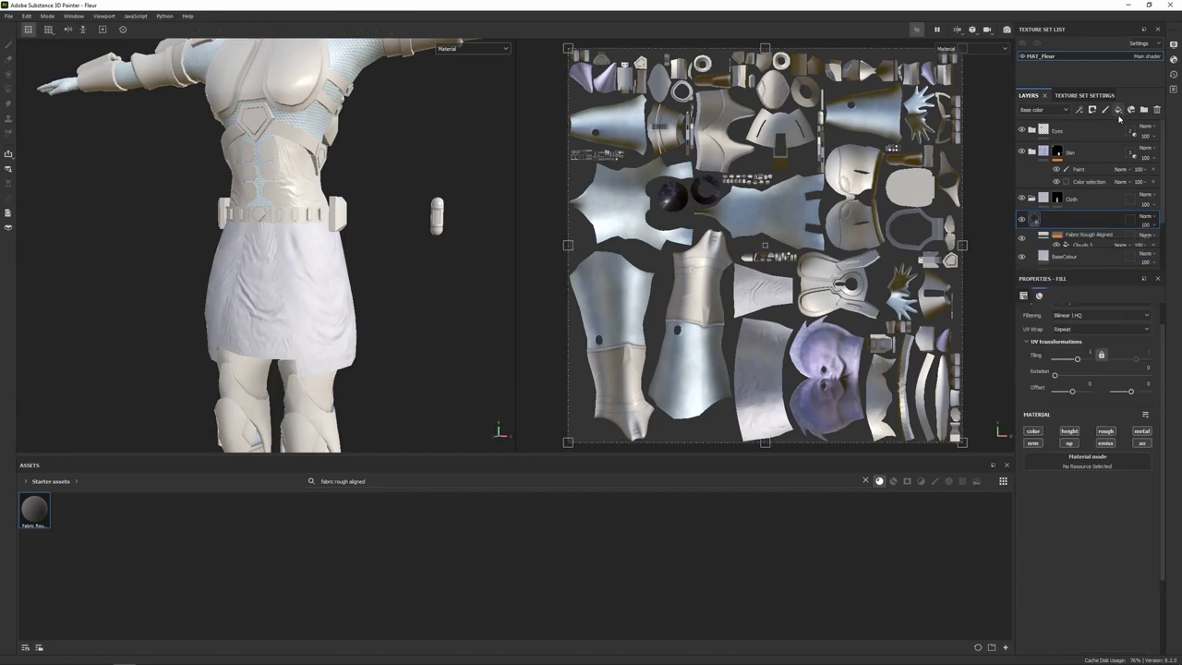
pyautogui.doubleClick(1064, 221)
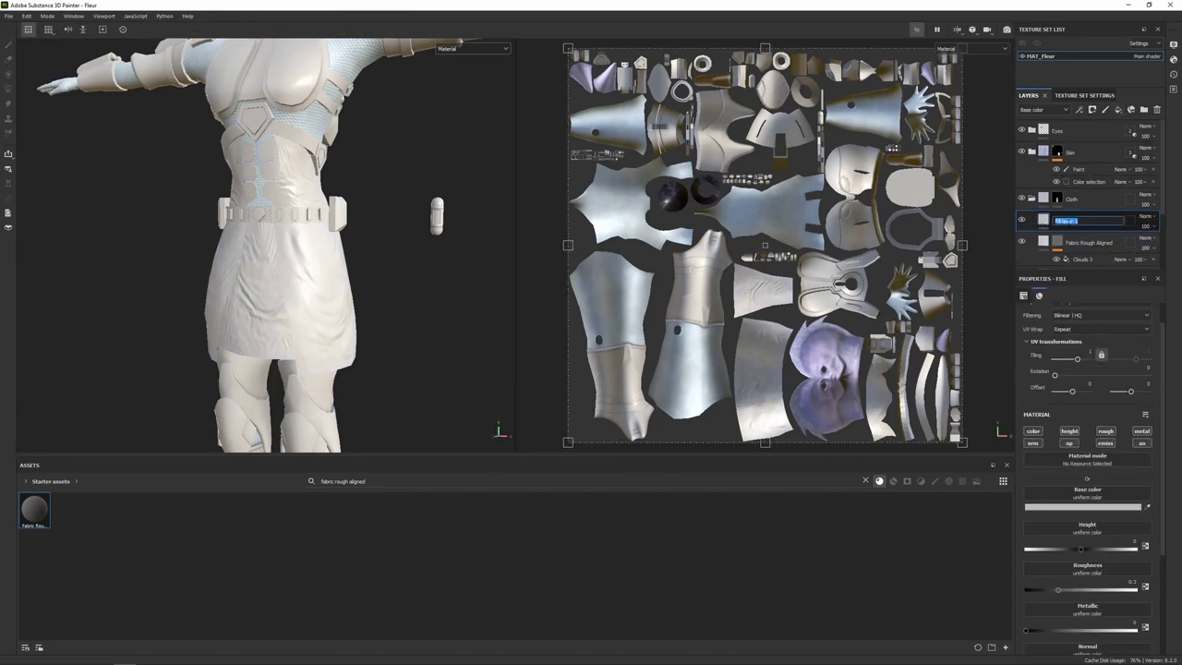
pyautogui.write('Trim')
pyautogui.press('Return')
pyautogui.click(1068, 226)
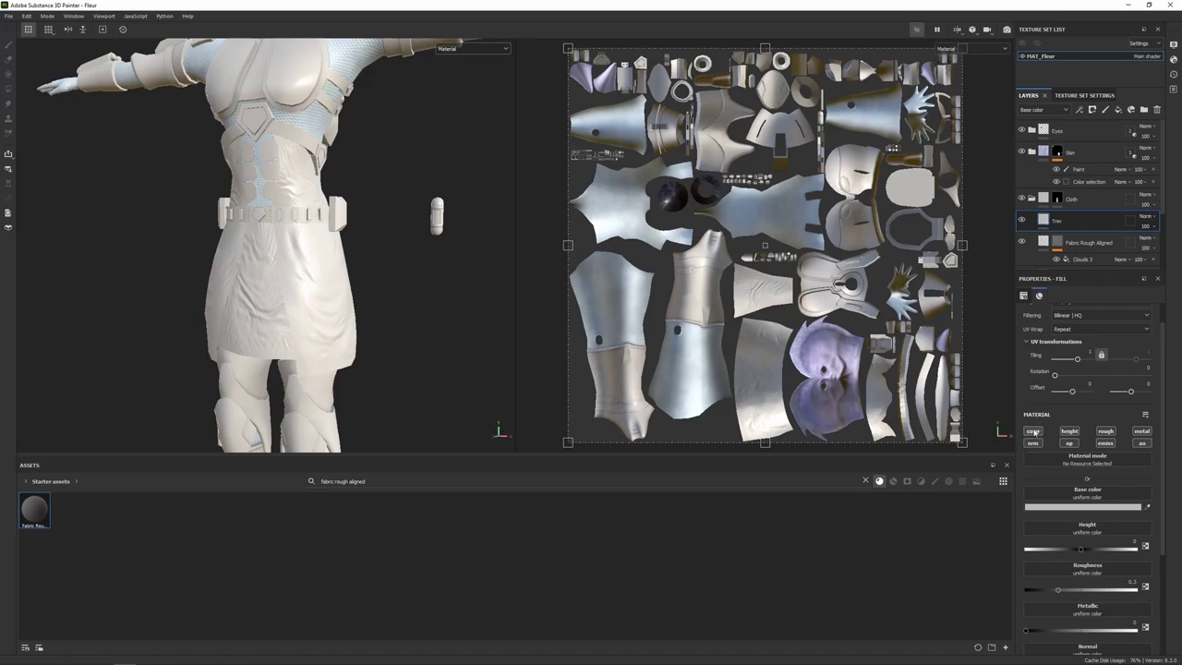
pyautogui.click(1033, 432)
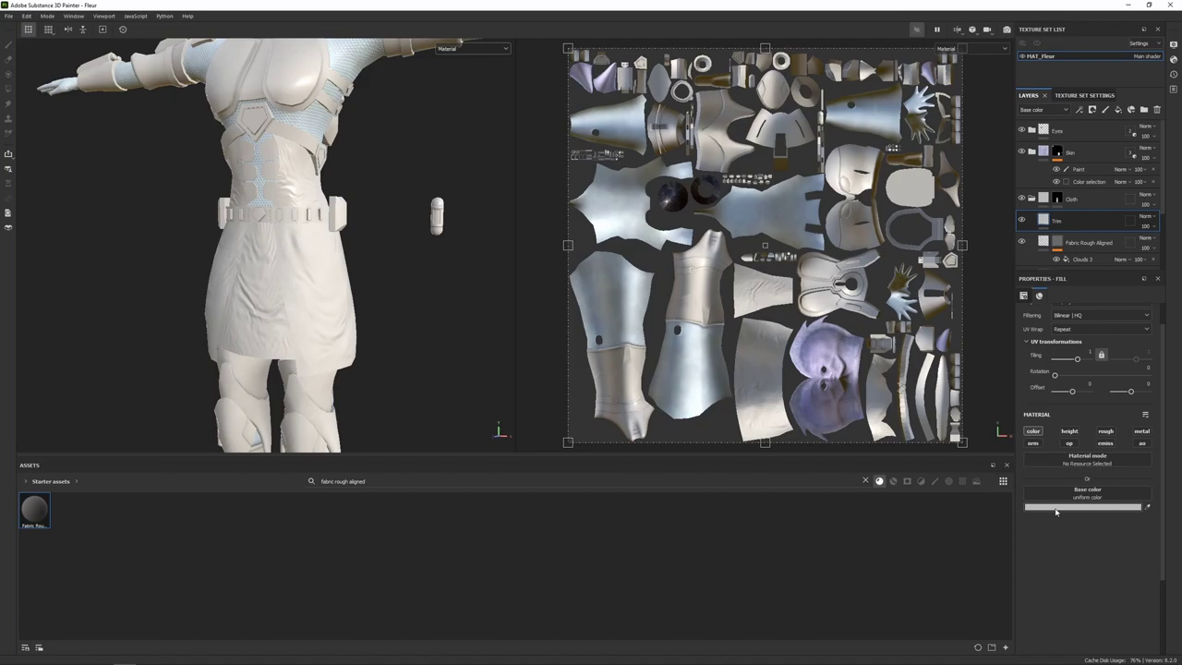
# Set the Trim layer's base color to hex 656d76 and add a black mask to the layer.
pyautogui.click(1056, 507)
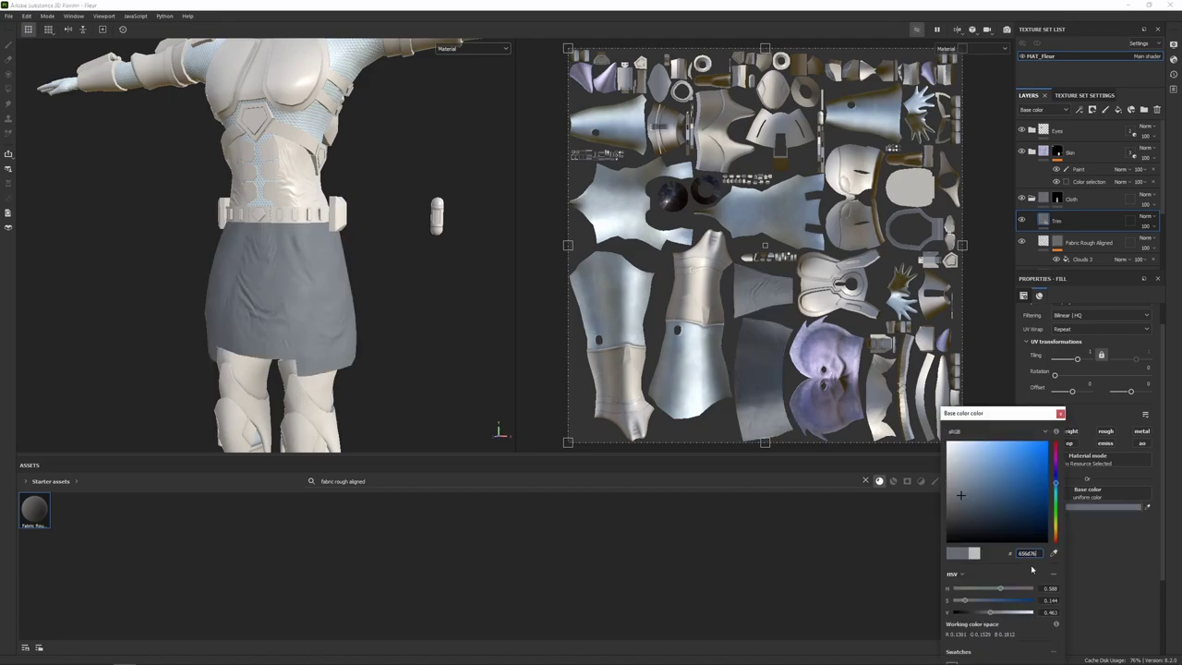
pyautogui.click(1060, 413)
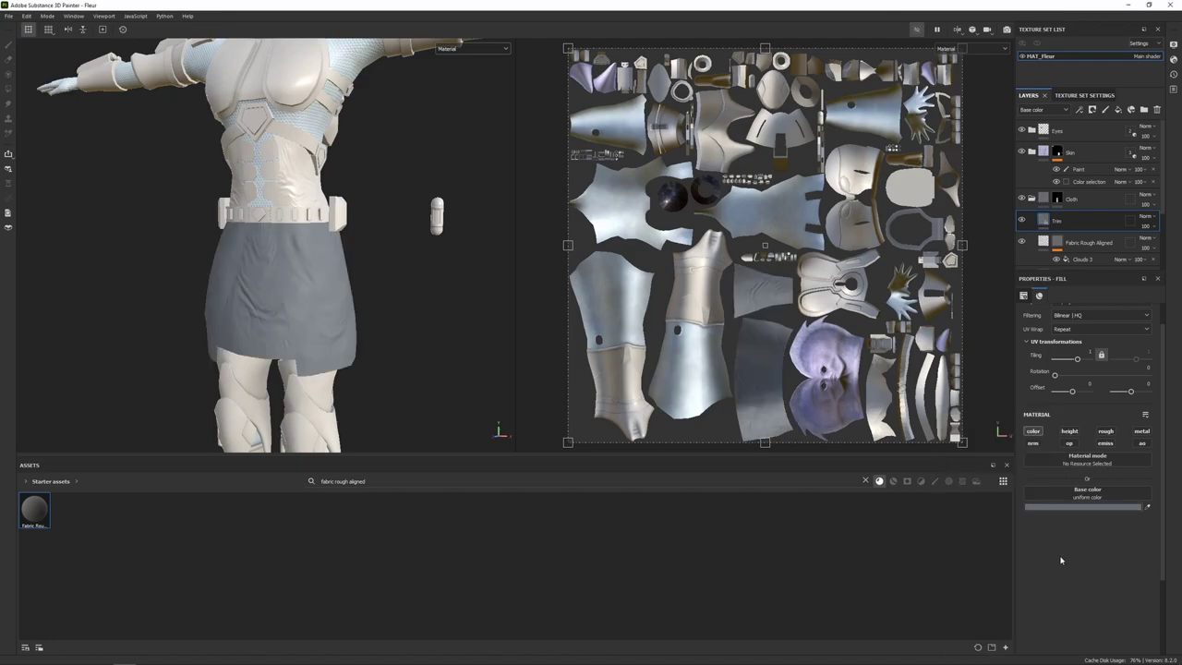
pyautogui.rightClick(1071, 222)
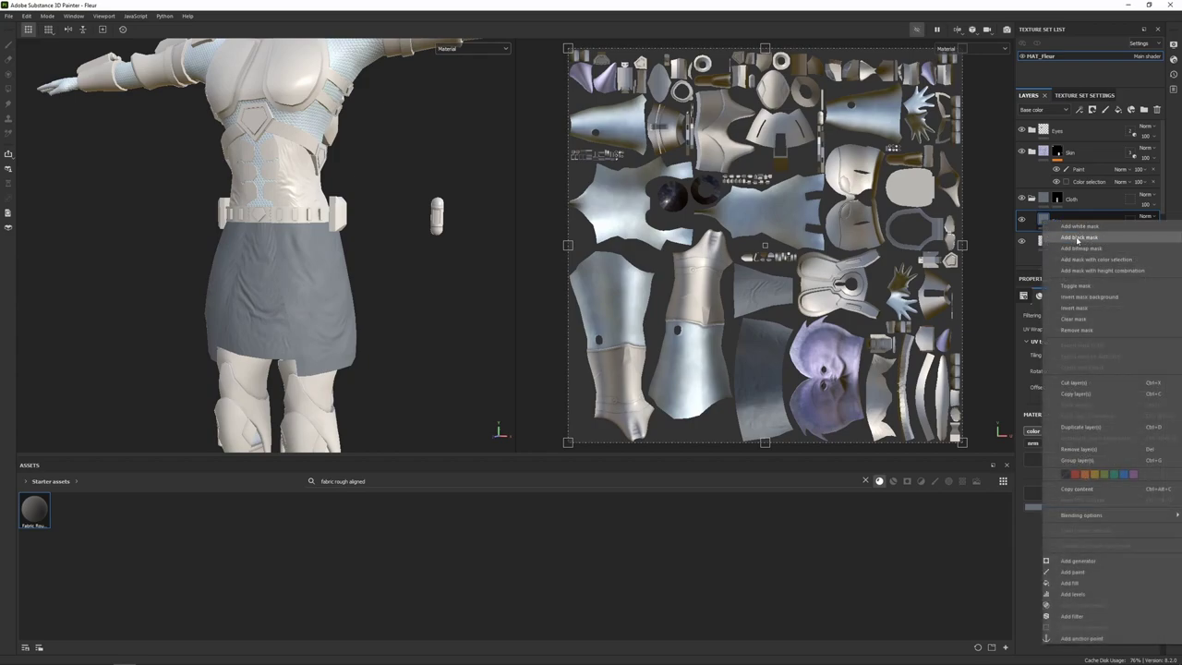
pyautogui.click(1077, 239)
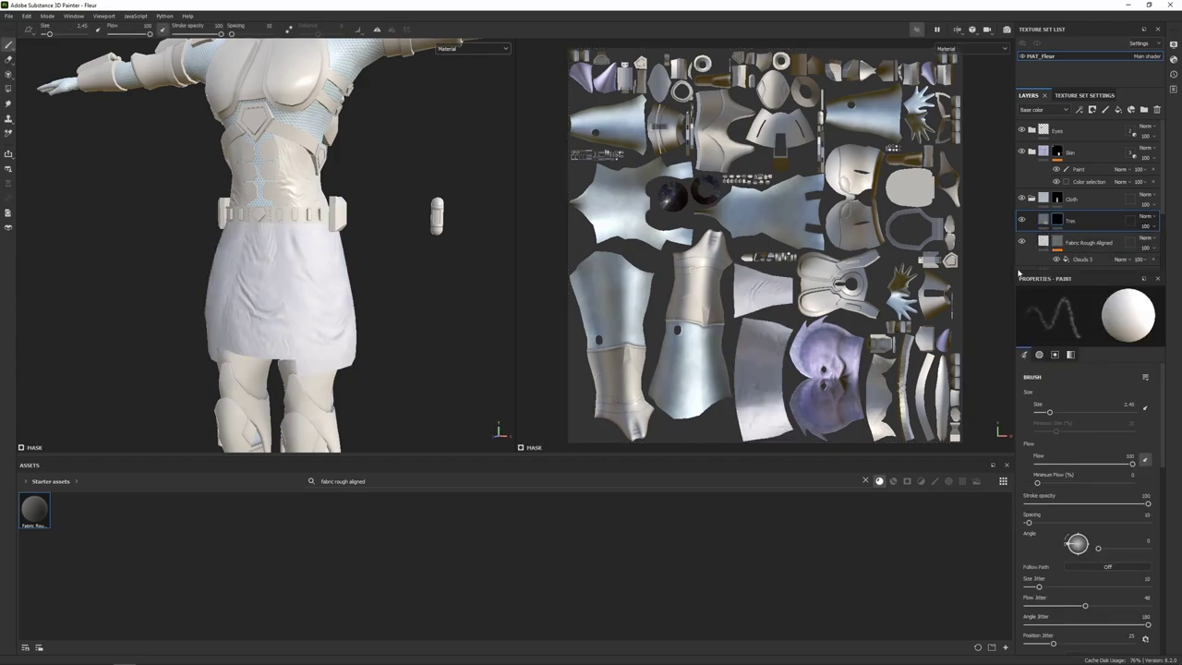
# Choose the first, dense cross-hatched Hatching brush from the unfiltered brush library for painting the Trim mask.
pyautogui.click(865, 481)
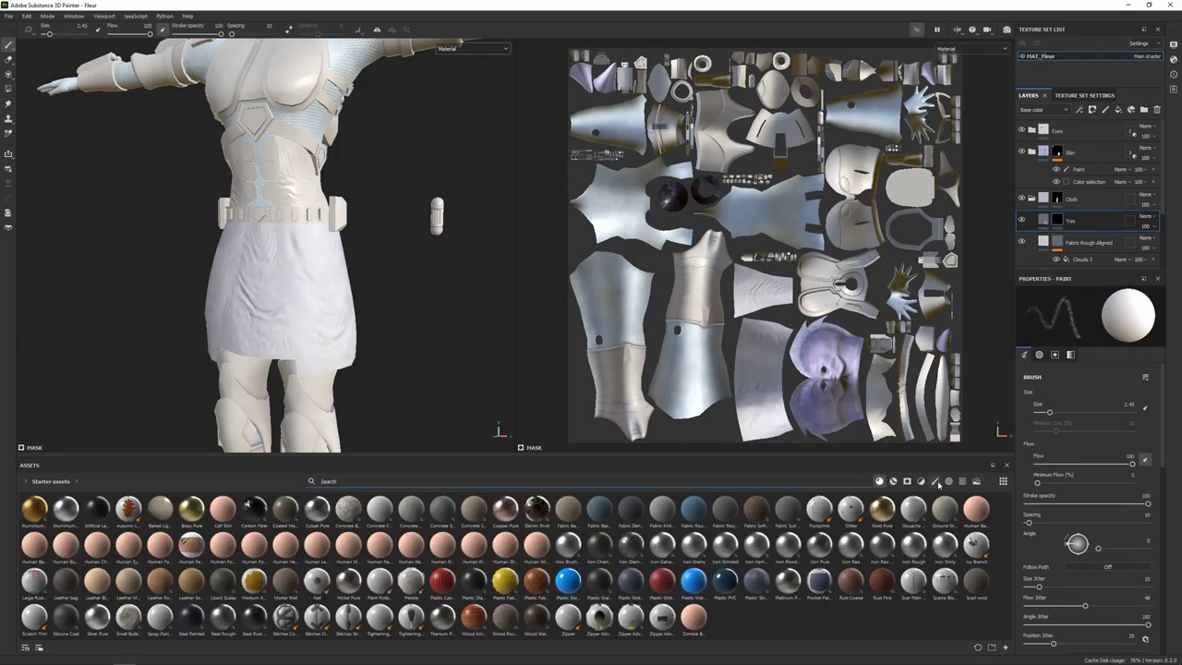
pyautogui.click(936, 481)
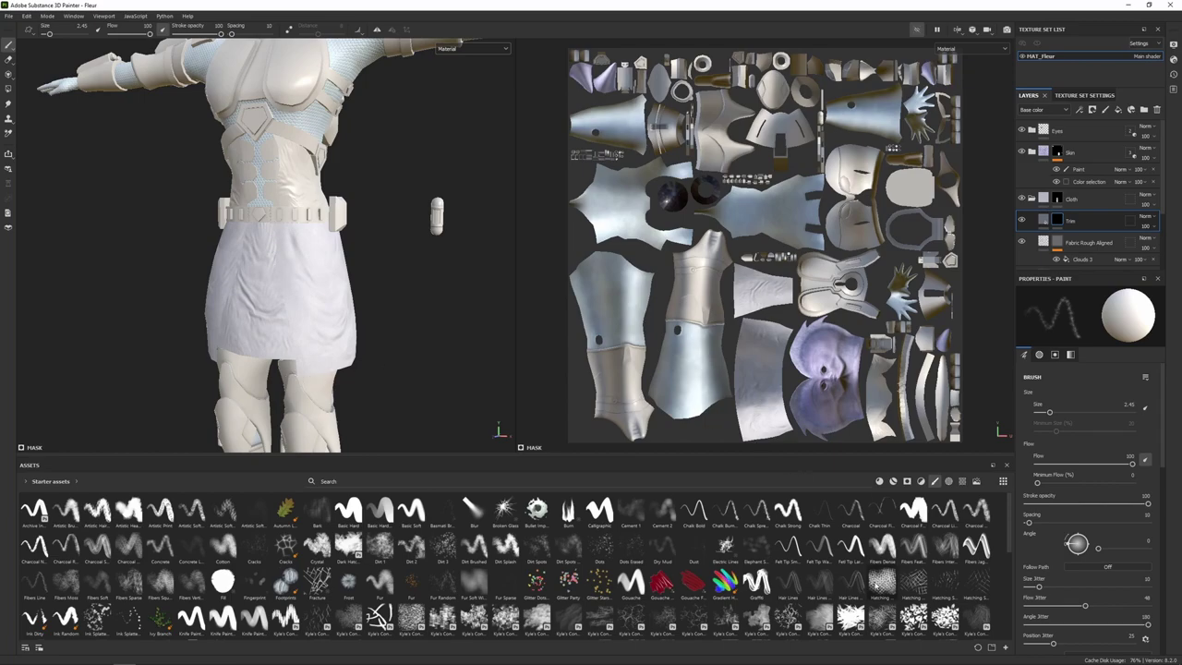
pyautogui.click(882, 583)
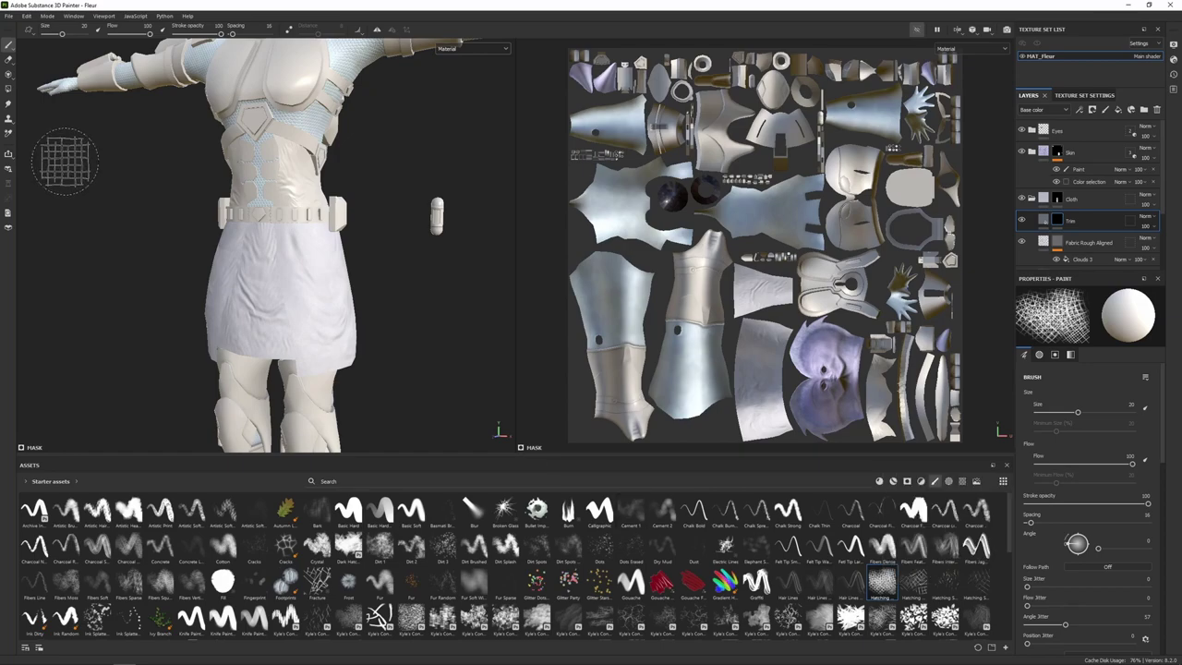
# Reduce the brush size to 2.11, try a vertical stroke on the skirt's front, and inspect it from the side and front.
pyautogui.moveTo(195, 194)
pyautogui.keyDown('alt'); pyautogui.mouseDown(button='right')
pyautogui.moveTo(360, 245)
pyautogui.moveTo(334, 243)
pyautogui.moveTo(346, 246)
pyautogui.mouseUp(button='right'); pyautogui.keyUp('alt')
pyautogui.moveTo(345, 246)
pyautogui.keyDown('alt'); pyautogui.mouseDown()
pyautogui.moveTo(302, 217)
pyautogui.moveTo(319, 322)
pyautogui.mouseUp(); pyautogui.keyUp('alt')
pyautogui.moveTo(304, 263)
pyautogui.keyDown('alt'); pyautogui.mouseDown()
pyautogui.moveTo(440, 280)
pyautogui.moveTo(369, 272)
pyautogui.moveTo(292, 325)
pyautogui.moveTo(345, 320)
pyautogui.moveTo(260, 198)
pyautogui.mouseUp(); pyautogui.keyUp('alt')
pyautogui.scroll(3, 364, 270)
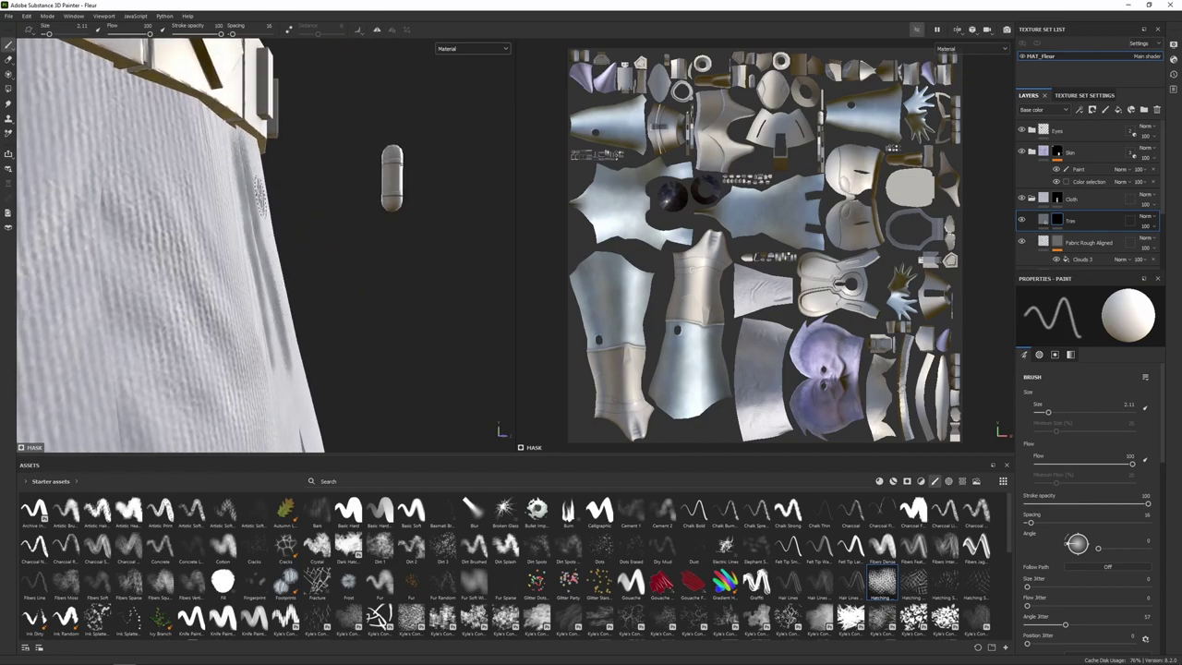
pyautogui.keyDown('alt'); pyautogui.moveTo(311, 267); pyautogui.dragTo(256, 267); pyautogui.keyUp('alt')
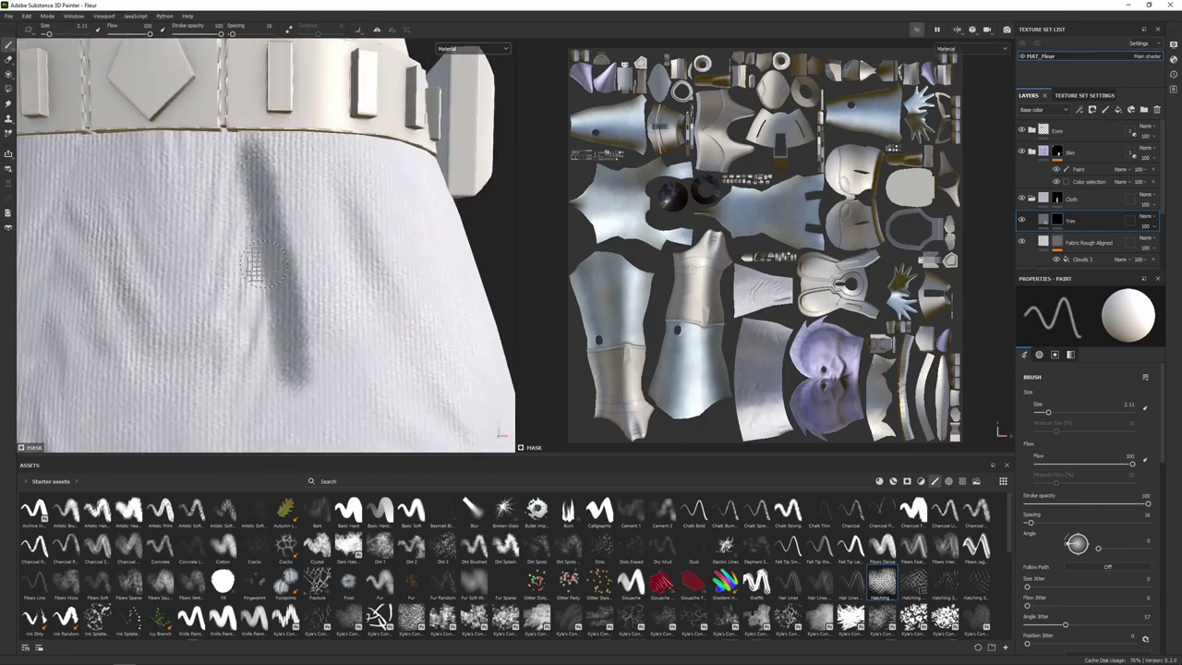
# Set the Hatching brush's alignment to UV.
pyautogui.scroll(-5, 1036, 416)
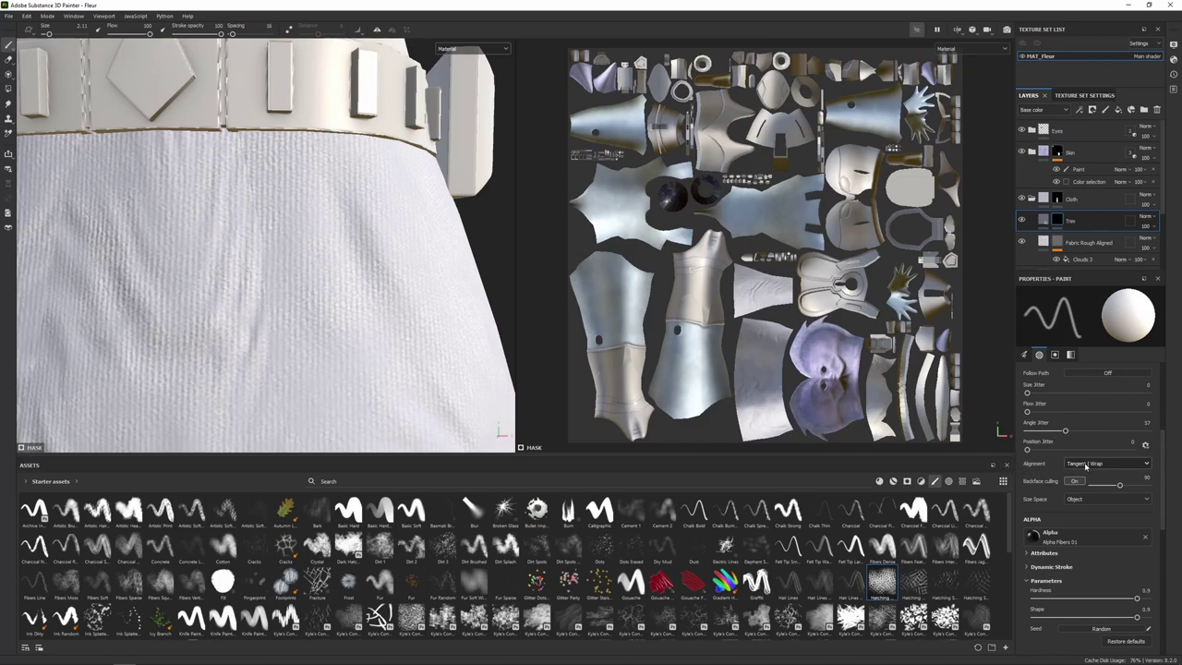
pyautogui.click(1086, 466)
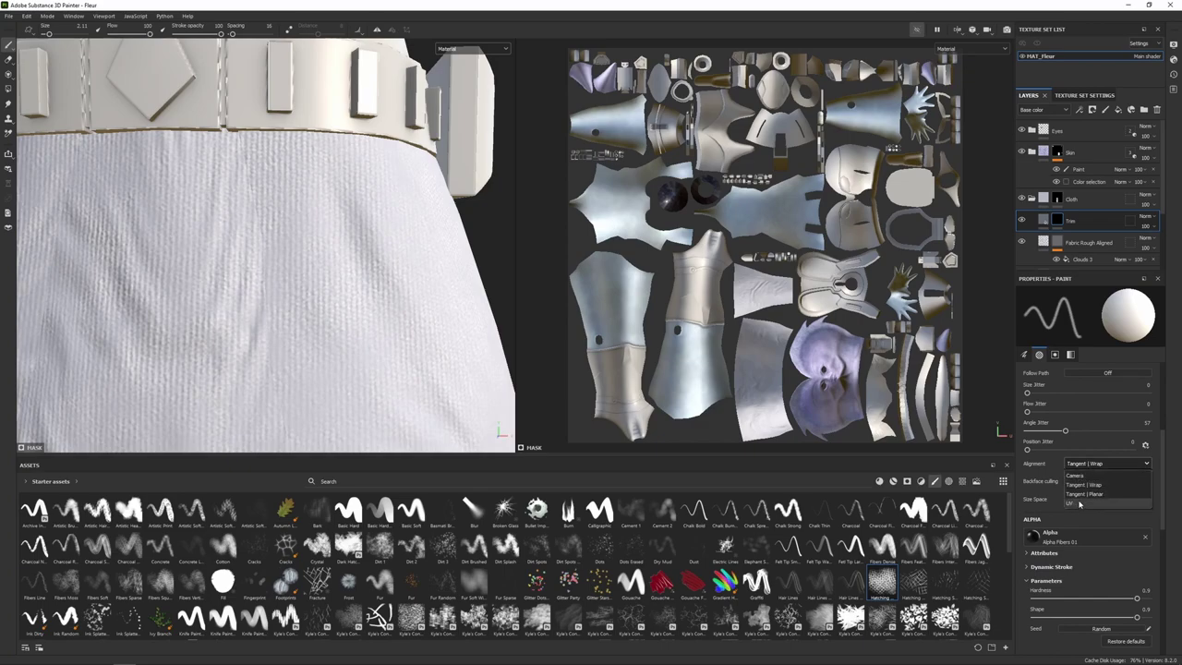
pyautogui.click(1078, 504)
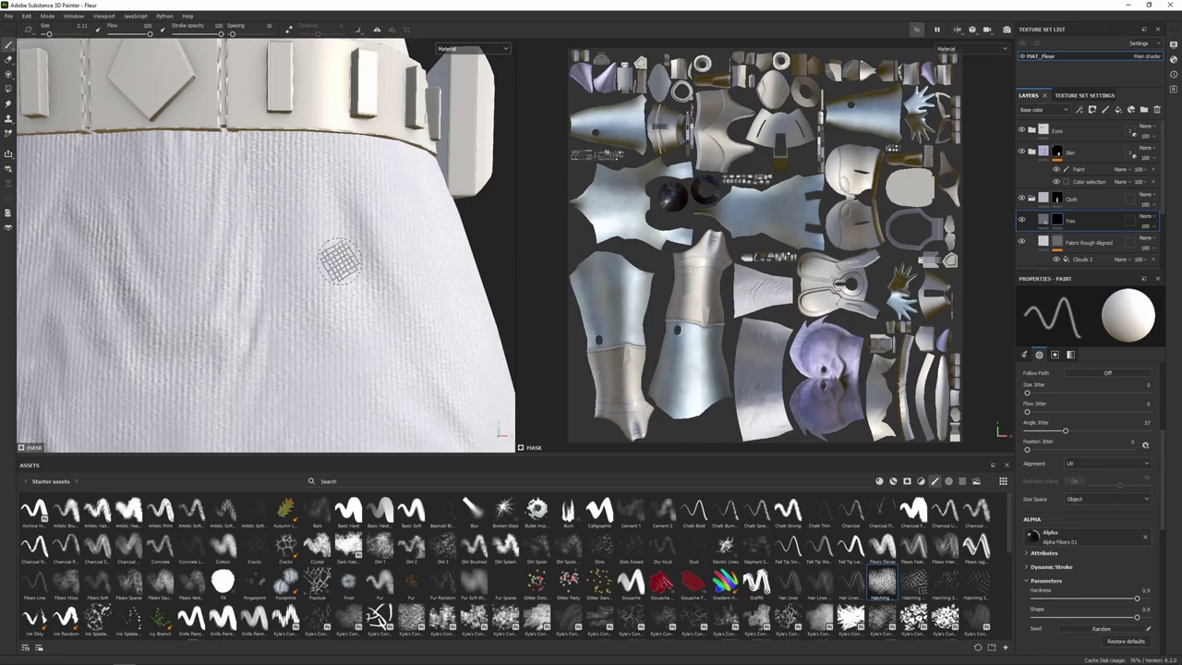
# Try a short UV-aligned stroke on the skirt's front, check it from the side, and undo it.
pyautogui.moveTo(272, 264)
pyautogui.mouseDown()
pyautogui.moveTo(284, 305)
pyautogui.moveTo(277, 217)
pyautogui.moveTo(298, 321)
pyautogui.mouseUp()
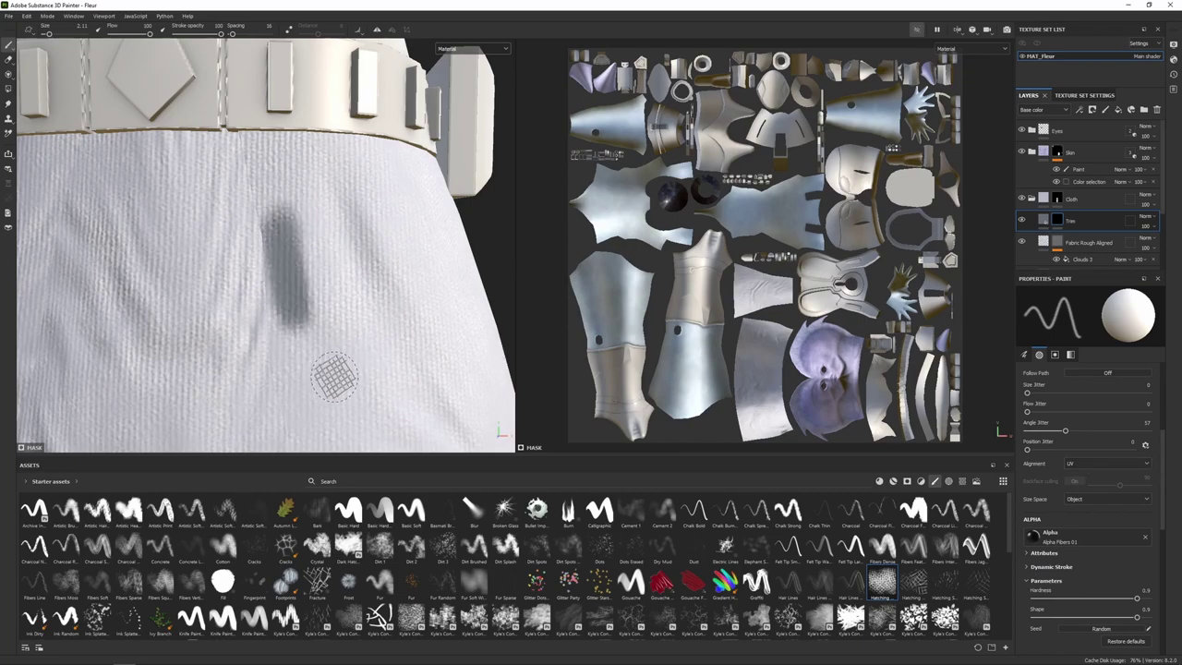
pyautogui.keyDown('alt'); pyautogui.moveTo(335, 377); pyautogui.dragTo(375, 338); pyautogui.keyUp('alt')
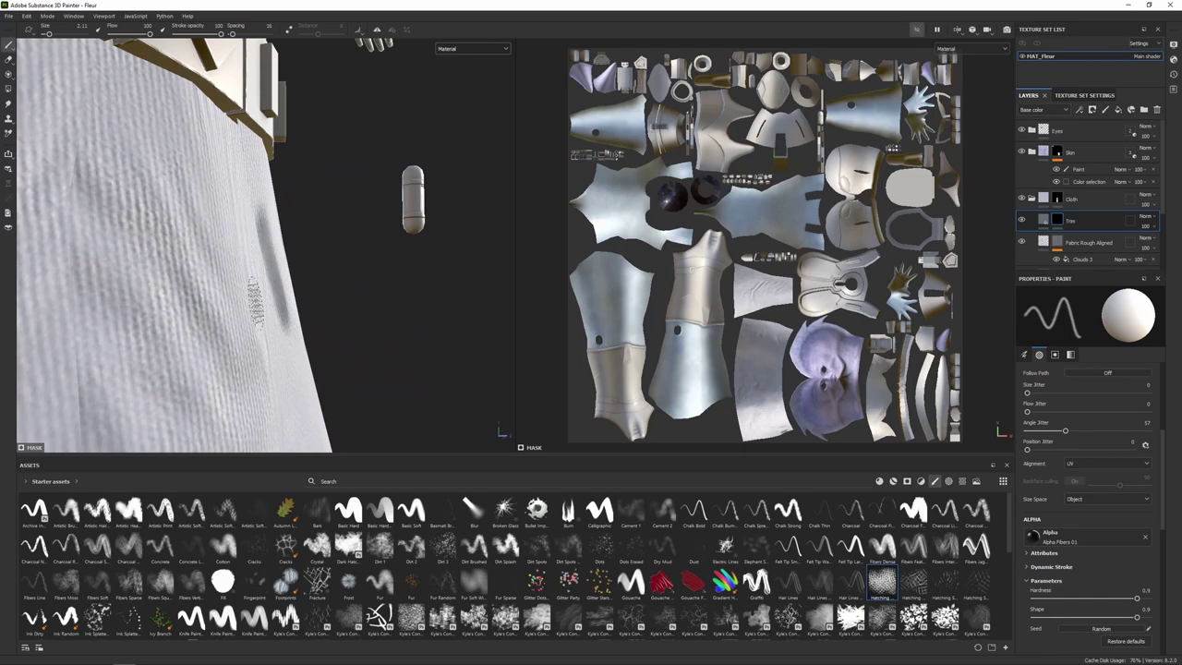
pyautogui.moveTo(404, 391)
pyautogui.keyDown('alt'); pyautogui.mouseDown()
pyautogui.moveTo(224, 323)
pyautogui.moveTo(328, 314)
pyautogui.mouseUp(); pyautogui.keyUp('alt')
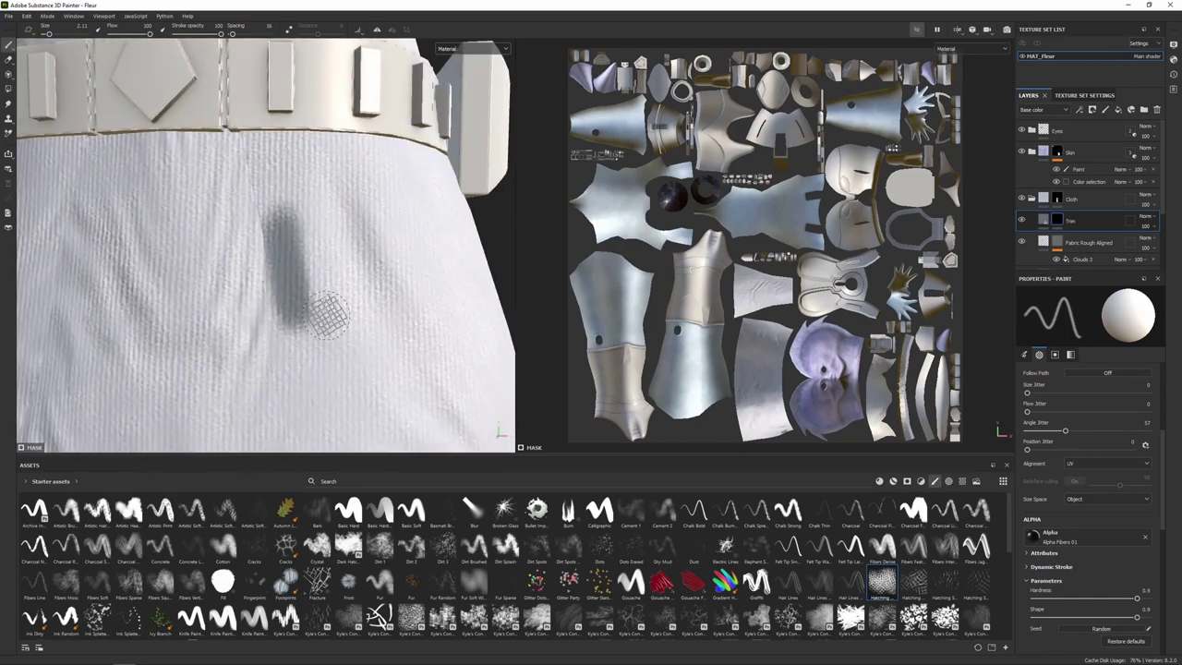
pyautogui.hotkey('ctrl', 'z')
# Try a trim stroke along the front edge of the outer skirt panel's UV island, and undo it.
pyautogui.scroll(2, 776, 360)
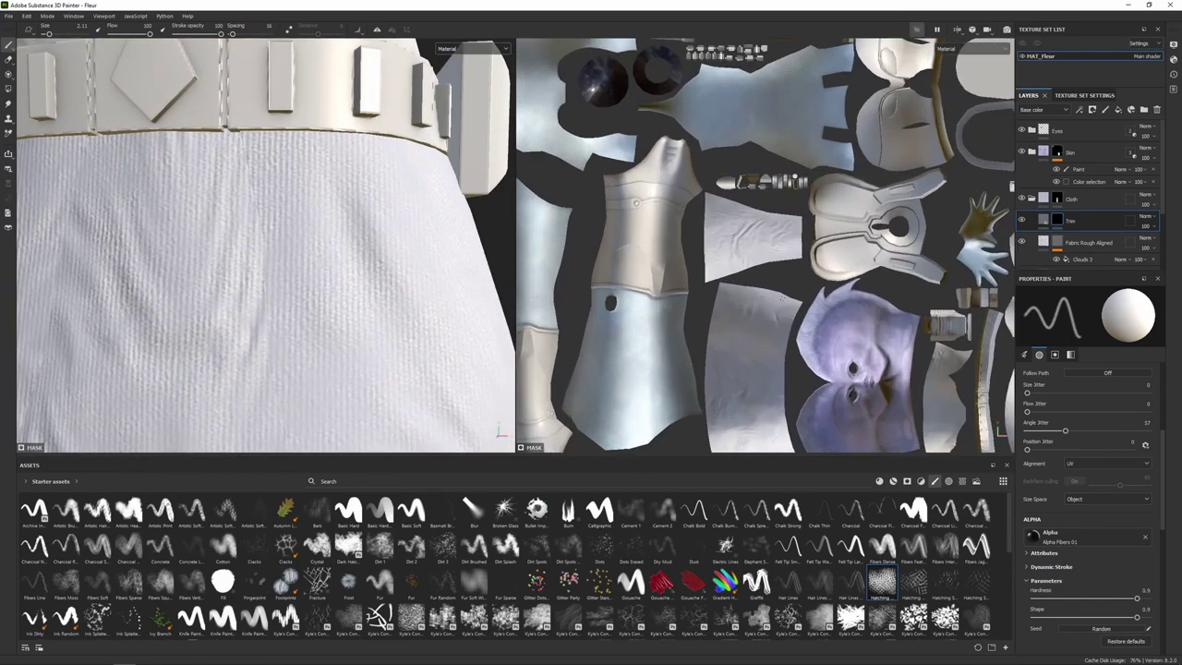
pyautogui.scroll(3, 780, 299)
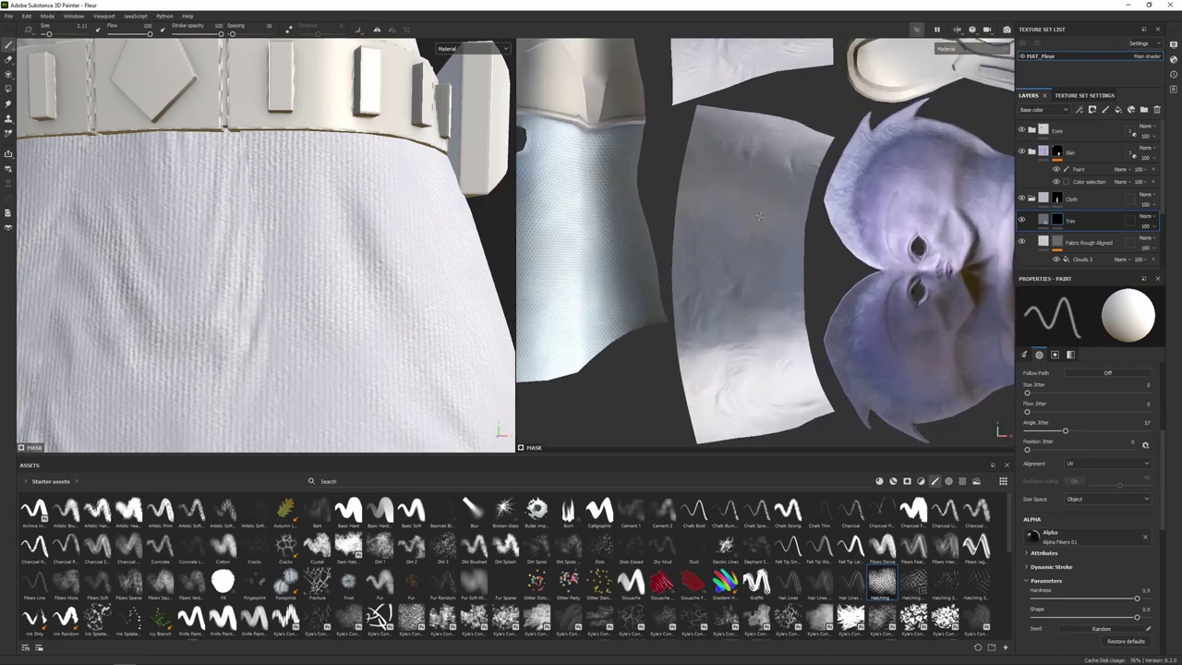
pyautogui.keyDown('alt'); pyautogui.moveTo(759, 216); pyautogui.dragTo(724, 323, button='middle'); pyautogui.keyUp('alt')
pyautogui.scroll(3, 739, 305)
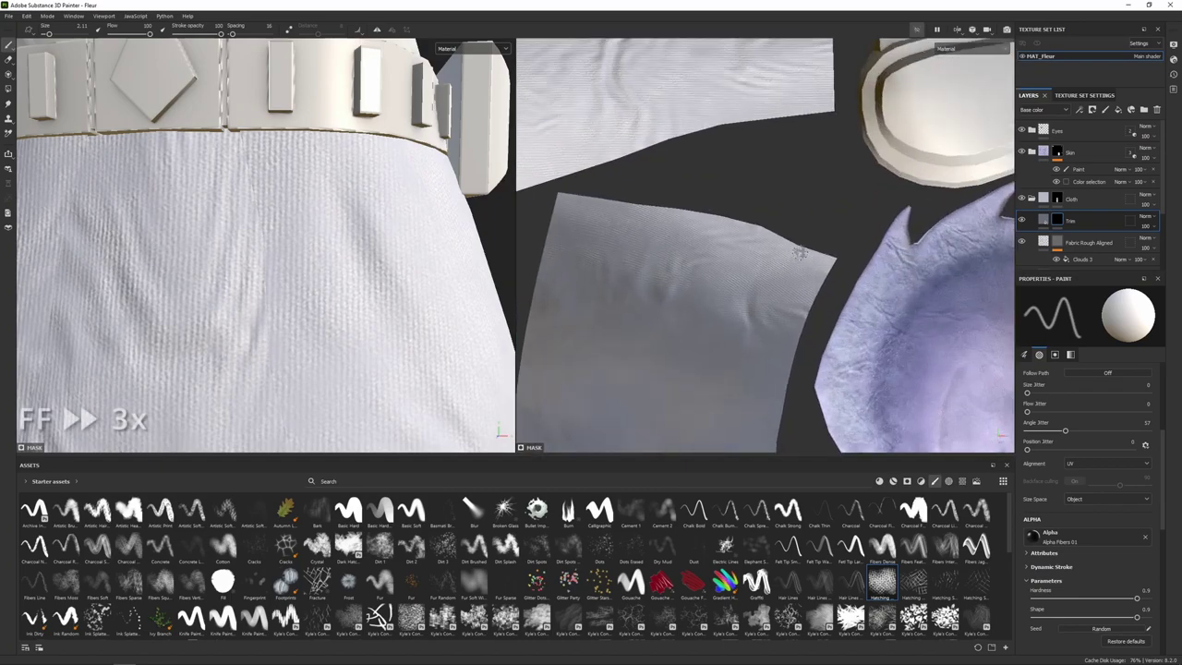
pyautogui.keyDown('alt'); pyautogui.moveTo(800, 256); pyautogui.dragTo(905, 281, button='middle'); pyautogui.keyUp('alt')
pyautogui.moveTo(998, 299)
pyautogui.mouseDown()
pyautogui.moveTo(794, 227)
pyautogui.moveTo(637, 205)
pyautogui.mouseUp()
pyautogui.hotkey('ctrl', 'z')
# Turn on symmetry and paint the trim along the outer skirt panel's front edge and lower hem in the UV layout.
pyautogui.click(377, 30)
pyautogui.keyDown('alt'); pyautogui.moveTo(758, 235); pyautogui.dragTo(882, 188, button='middle'); pyautogui.keyUp('alt')
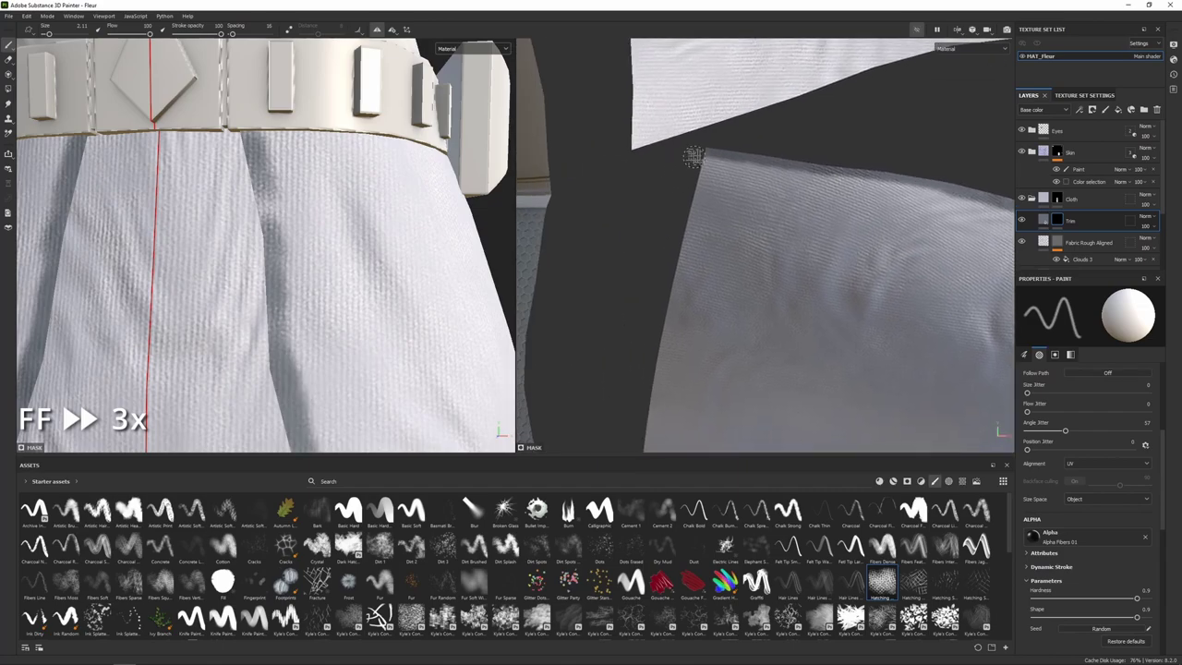
pyautogui.moveTo(694, 154); pyautogui.dragTo(672, 349)
pyautogui.keyDown('alt'); pyautogui.moveTo(683, 344); pyautogui.dragTo(730, 152, button='middle'); pyautogui.keyUp('alt')
pyautogui.moveTo(709, 152); pyautogui.dragTo(686, 302)
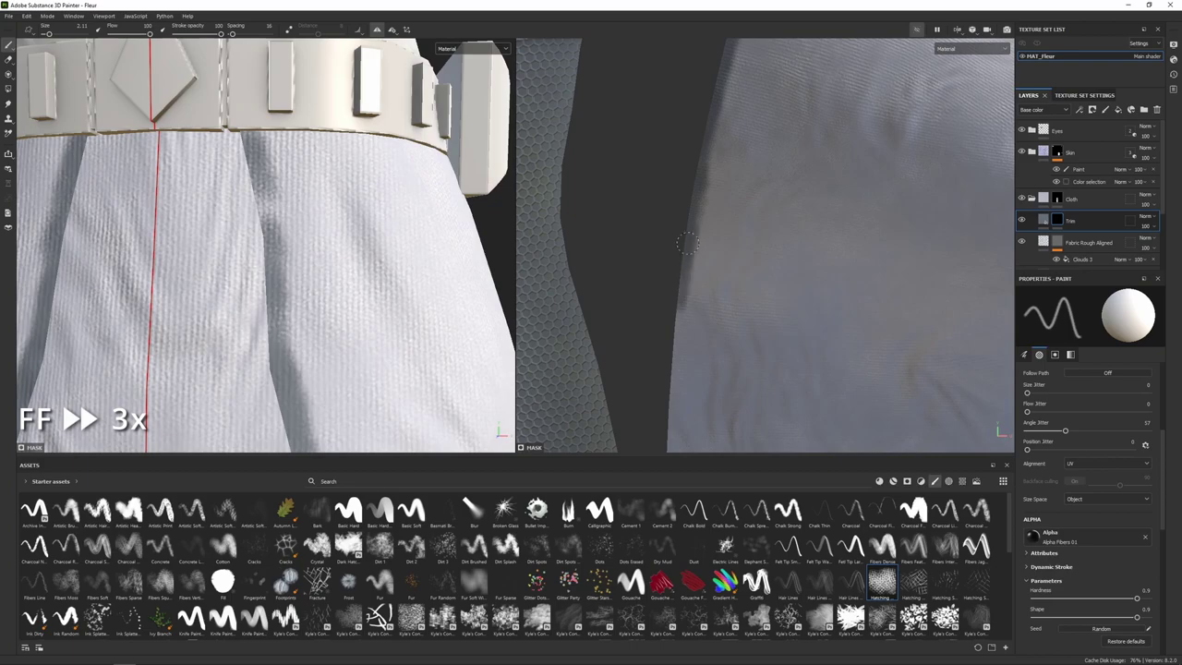
pyautogui.keyDown('alt'); pyautogui.moveTo(691, 319); pyautogui.dragTo(700, 157, button='middle'); pyautogui.keyUp('alt')
pyautogui.moveTo(687, 168)
pyautogui.mouseDown()
pyautogui.moveTo(680, 423)
pyautogui.moveTo(678, 275)
pyautogui.moveTo(701, 195)
pyautogui.moveTo(696, 369)
pyautogui.mouseUp()
# Touch up the trim on the outer panel's front edge directly on the model, swapping the mask brush between white and black.
pyautogui.press('x')
pyautogui.press('x')
pyautogui.scroll(-8, 250, 354)
pyautogui.keyDown('alt'); pyautogui.moveTo(259, 332); pyautogui.dragTo(276, 200, button='middle'); pyautogui.keyUp('alt')
pyautogui.scroll(8, 277, 201)
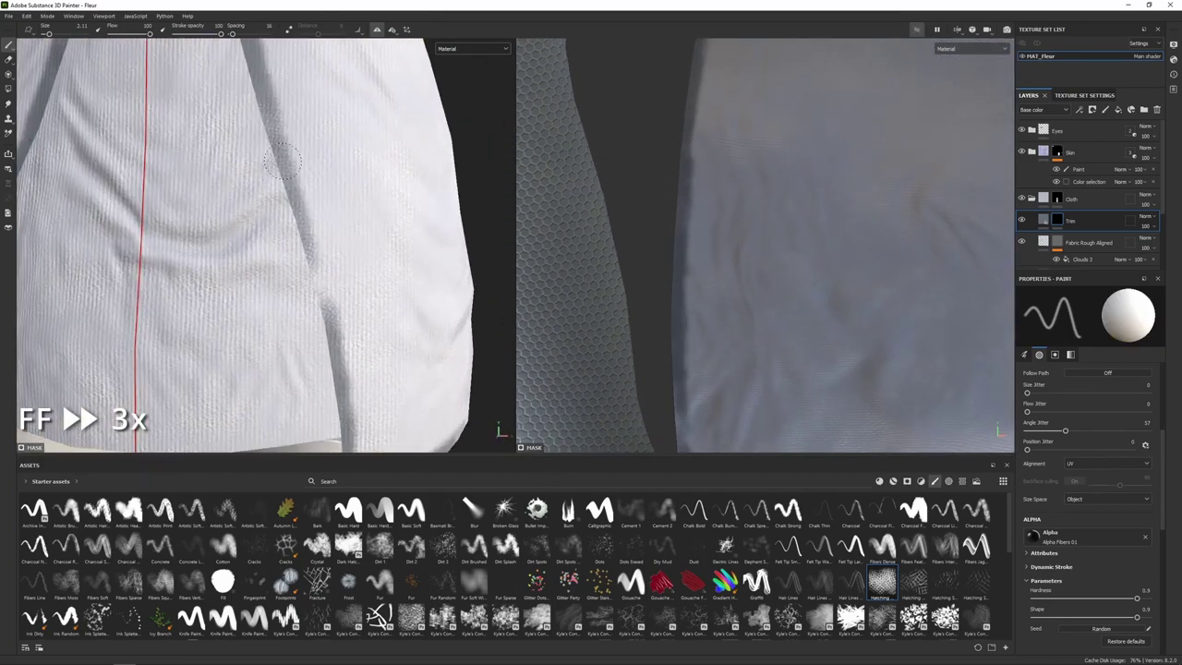
pyautogui.scroll(-3, 314, 254)
pyautogui.moveTo(306, 242)
pyautogui.keyDown('alt'); pyautogui.mouseDown()
pyautogui.moveTo(398, 262)
pyautogui.moveTo(392, 254)
pyautogui.mouseUp(); pyautogui.keyUp('alt')
pyautogui.scroll(4, 369, 254)
pyautogui.press('x')
pyautogui.moveTo(370, 242); pyautogui.dragTo(376, 225)
pyautogui.scroll(-4, 379, 240)
# Switch the mask brush to white and paint the trim along the hem at the back of the skirt.
pyautogui.moveTo(370, 277)
pyautogui.keyDown('alt'); pyautogui.mouseDown()
pyautogui.moveTo(343, 310)
pyautogui.moveTo(212, 320)
pyautogui.mouseUp(); pyautogui.keyUp('alt')
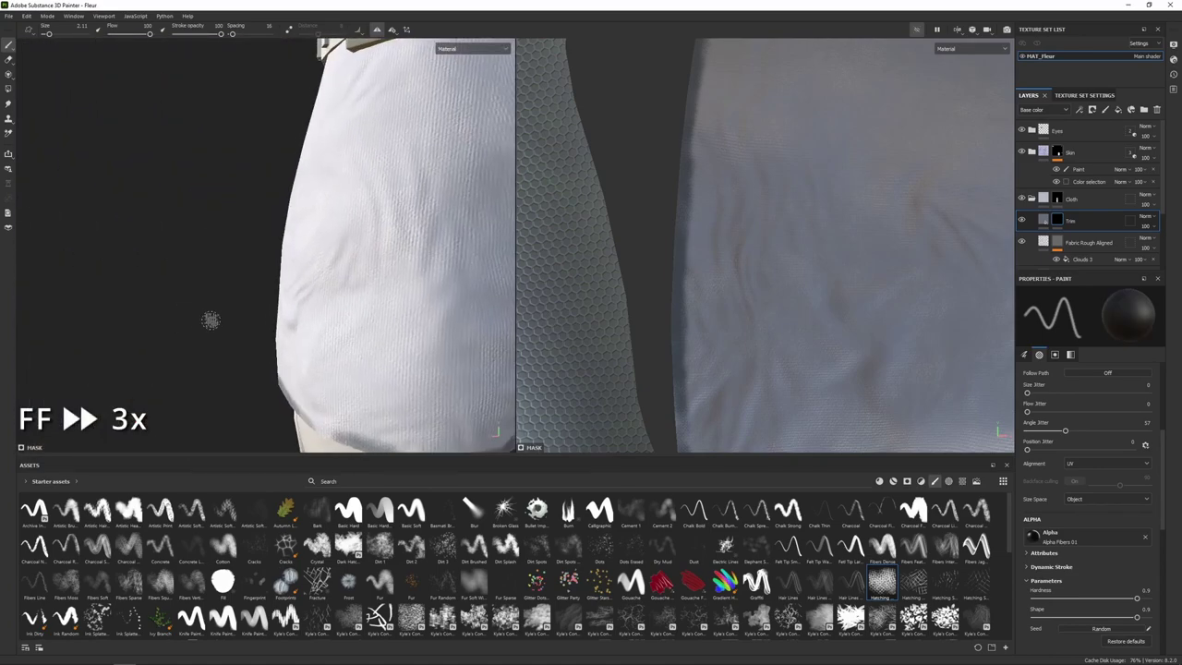
pyautogui.keyDown('alt'); pyautogui.moveTo(212, 320); pyautogui.dragTo(81, 203, button='middle'); pyautogui.keyUp('alt')
pyautogui.press('x')
pyautogui.keyDown('alt'); pyautogui.moveTo(212, 305); pyautogui.dragTo(139, 323); pyautogui.keyUp('alt')
pyautogui.keyDown('alt'); pyautogui.moveTo(277, 346); pyautogui.dragTo(205, 326); pyautogui.keyUp('alt')
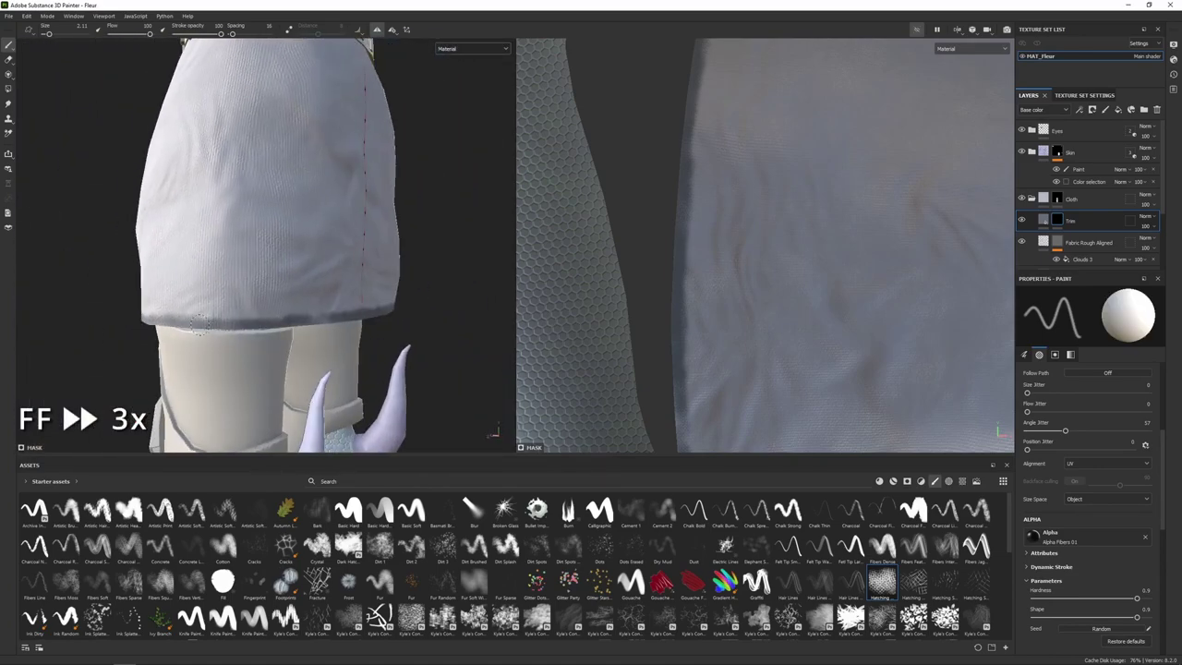
pyautogui.keyDown('alt'); pyautogui.moveTo(286, 323); pyautogui.dragTo(245, 320); pyautogui.keyUp('alt')
pyautogui.moveTo(255, 320); pyautogui.dragTo(121, 324)
# Paint the trim along the lower hem of the front skirt panel's UV island, redoing the first stroke.
pyautogui.scroll(-3, 189, 284)
pyautogui.moveTo(370, 296)
pyautogui.keyDown('alt'); pyautogui.mouseDown()
pyautogui.moveTo(189, 284)
pyautogui.moveTo(360, 277)
pyautogui.mouseUp(); pyautogui.keyUp('alt')
pyautogui.scroll(4, 366, 269)
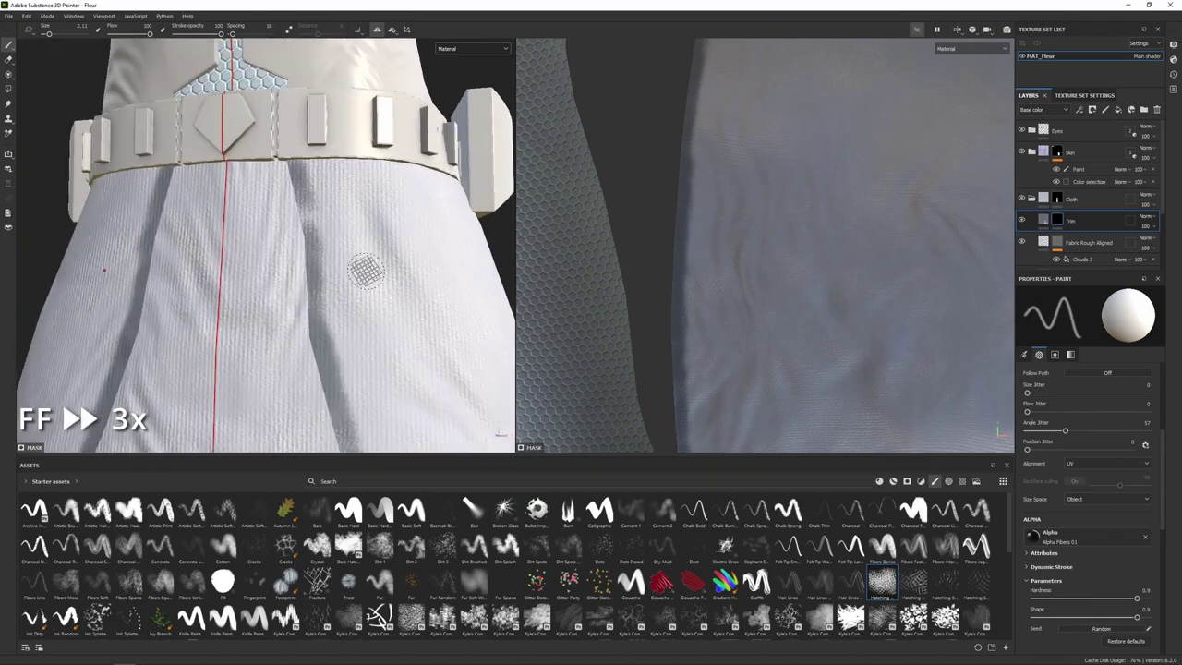
pyautogui.scroll(-8, 702, 249)
pyautogui.keyDown('alt'); pyautogui.moveTo(739, 231); pyautogui.dragTo(764, 292, button='middle'); pyautogui.keyUp('alt')
pyautogui.scroll(4, 765, 293)
pyautogui.scroll(2, 764, 293)
pyautogui.keyDown('alt'); pyautogui.moveTo(786, 334); pyautogui.dragTo(869, 323, button='middle'); pyautogui.keyUp('alt')
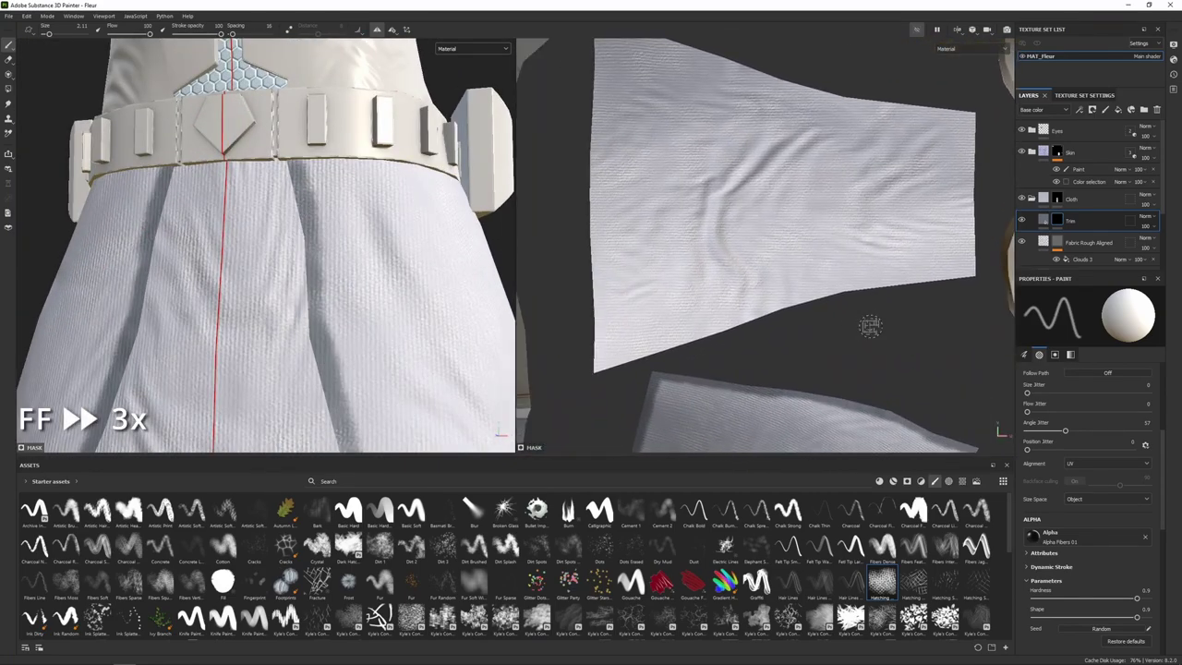
pyautogui.keyDown('alt'); pyautogui.moveTo(704, 215); pyautogui.dragTo(721, 280, button='middle'); pyautogui.keyUp('alt')
pyautogui.moveTo(617, 85); pyautogui.dragTo(618, 436)
pyautogui.hotkey('ctrl', 'z')
pyautogui.scroll(-5, 331, 293)
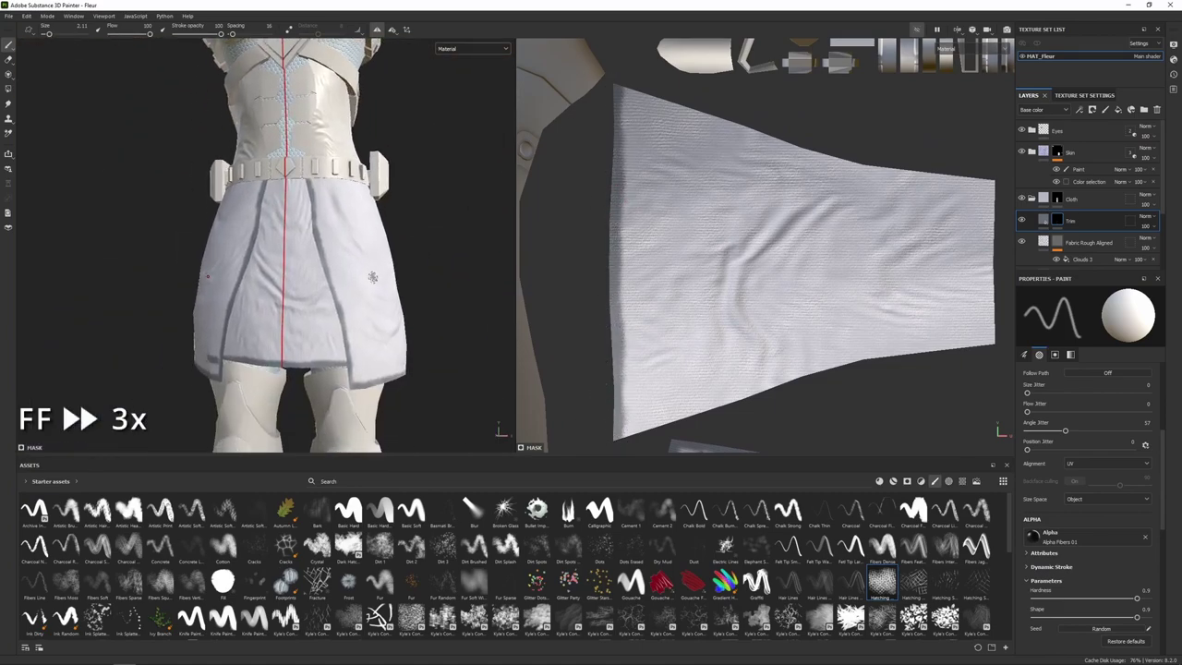
# Turn off symmetry, switch the mask brush to black, and check the skirt's trim up close, from the front and at an angle.
pyautogui.keyDown('alt'); pyautogui.moveTo(370, 277); pyautogui.dragTo(353, 314); pyautogui.keyUp('alt')
pyautogui.click(377, 29)
pyautogui.moveTo(254, 305)
pyautogui.keyDown('alt'); pyautogui.mouseDown()
pyautogui.moveTo(341, 290)
pyautogui.moveTo(324, 283)
pyautogui.moveTo(366, 291)
pyautogui.moveTo(315, 270)
pyautogui.mouseUp(); pyautogui.keyUp('alt')
pyautogui.scroll(4, 323, 282)
pyautogui.press('x')
pyautogui.scroll(-4, 370, 290)
pyautogui.keyDown('alt'); pyautogui.moveTo(407, 257); pyautogui.dragTo(287, 338, button='middle'); pyautogui.keyUp('alt')
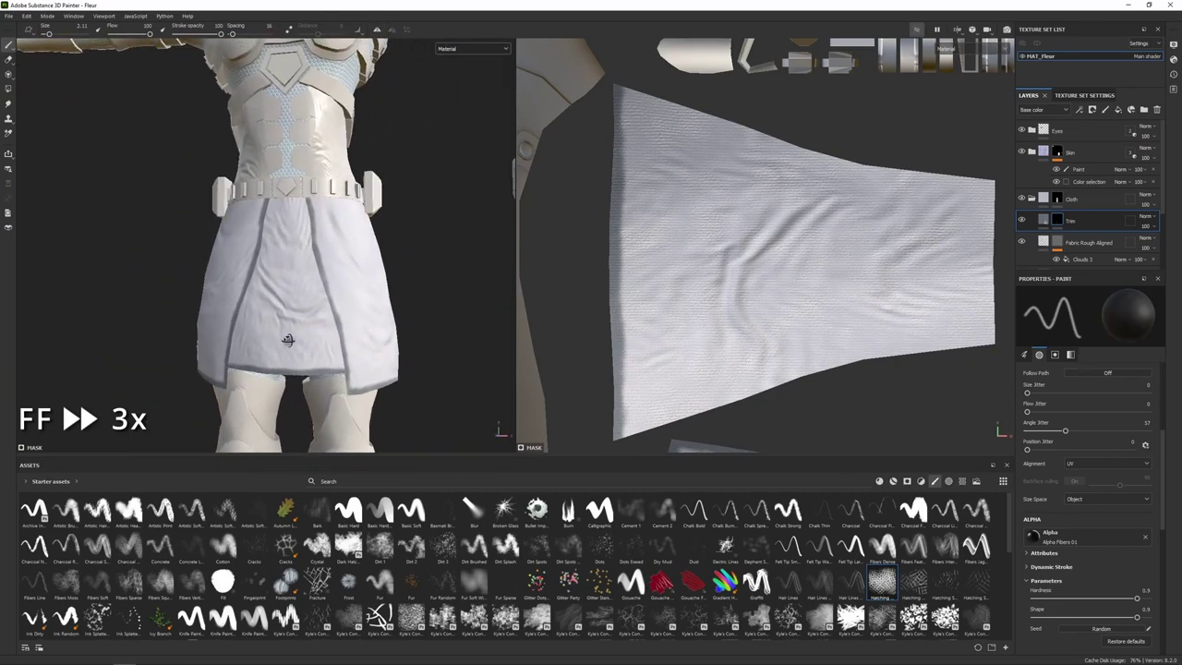
pyautogui.scroll(4, 282, 323)
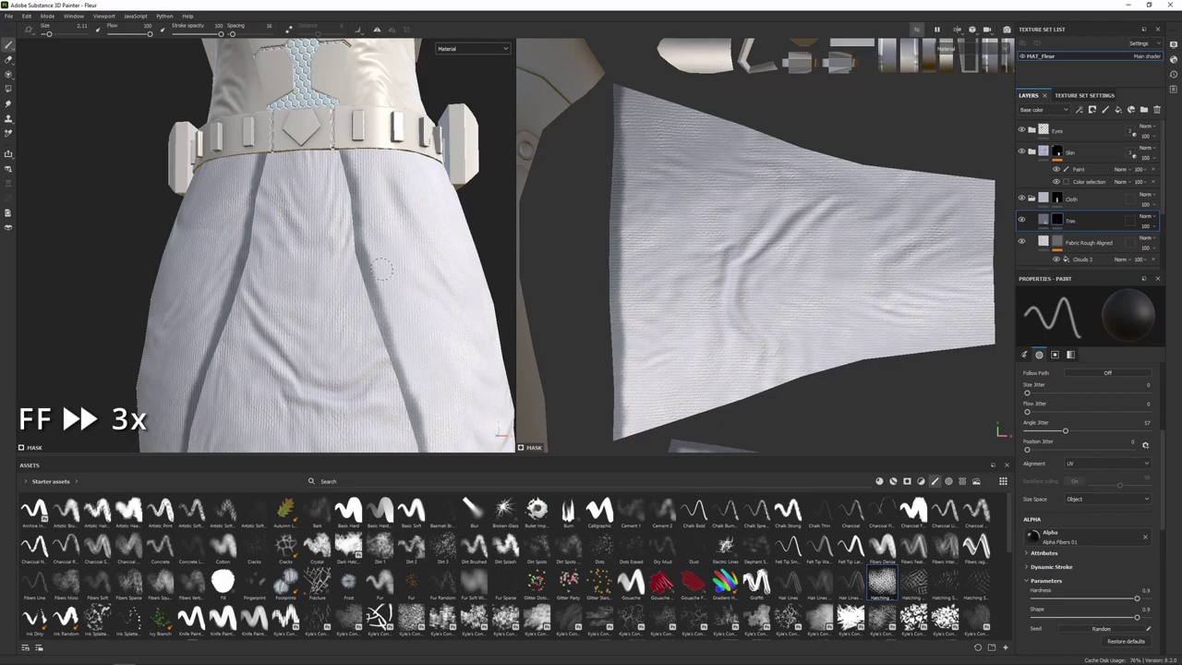
pyautogui.keyDown('alt'); pyautogui.moveTo(404, 301); pyautogui.dragTo(413, 345, button='right'); pyautogui.keyUp('alt')
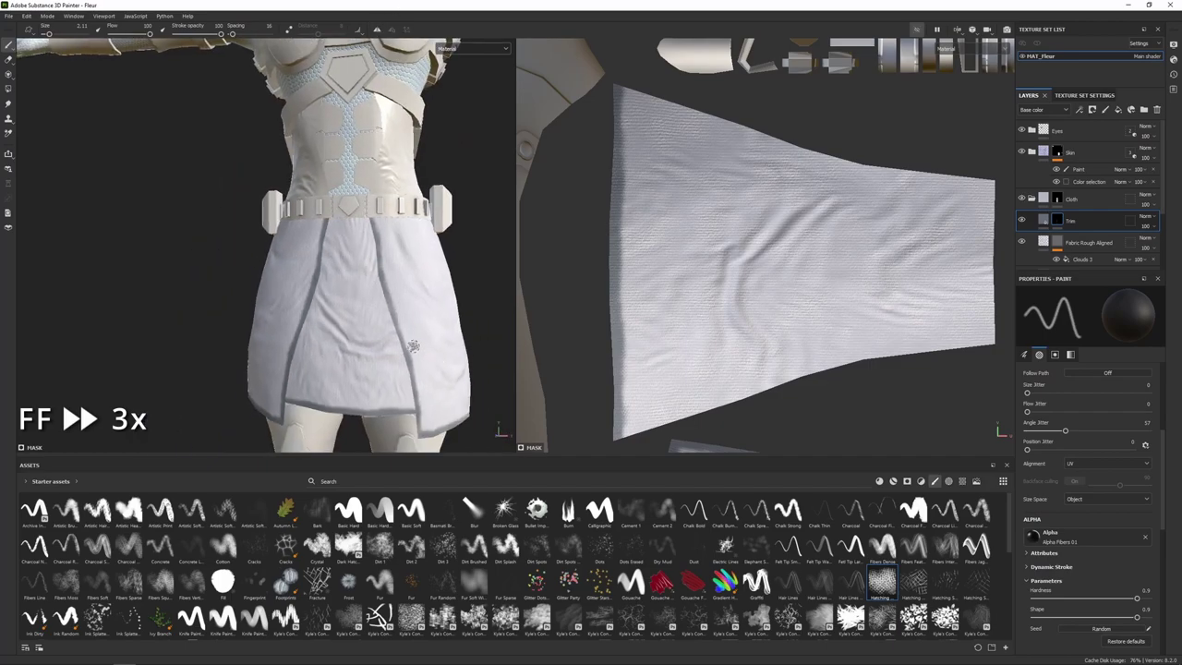
pyautogui.keyDown('alt'); pyautogui.moveTo(433, 375); pyautogui.dragTo(371, 335); pyautogui.keyUp('alt')
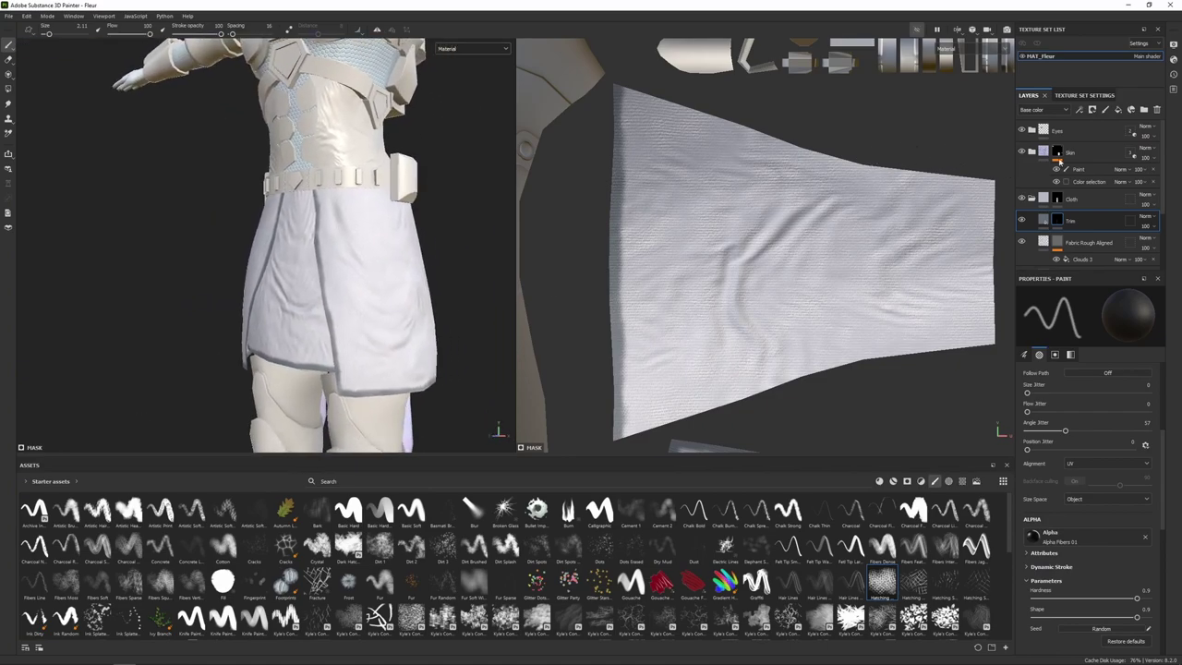
# Add a fill layer named EdgeWear above Trim with only the color channel enabled.
pyautogui.click(1120, 112)
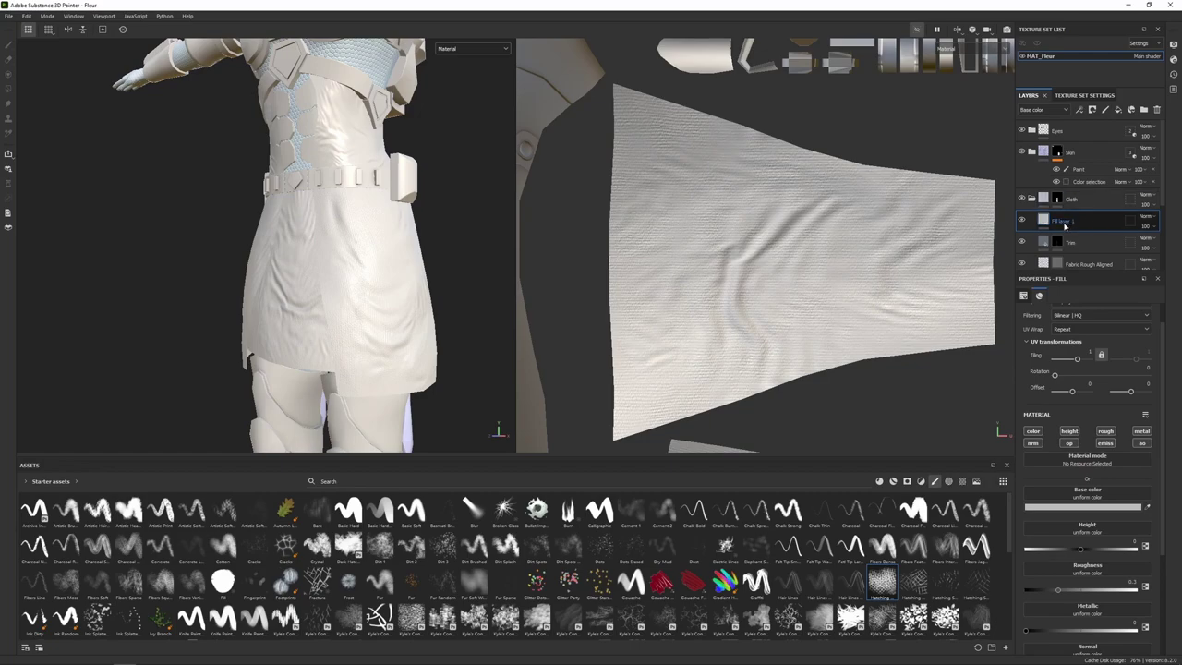
pyautogui.doubleClick(1066, 221)
pyautogui.write('EdgeWear')
pyautogui.press('Return')
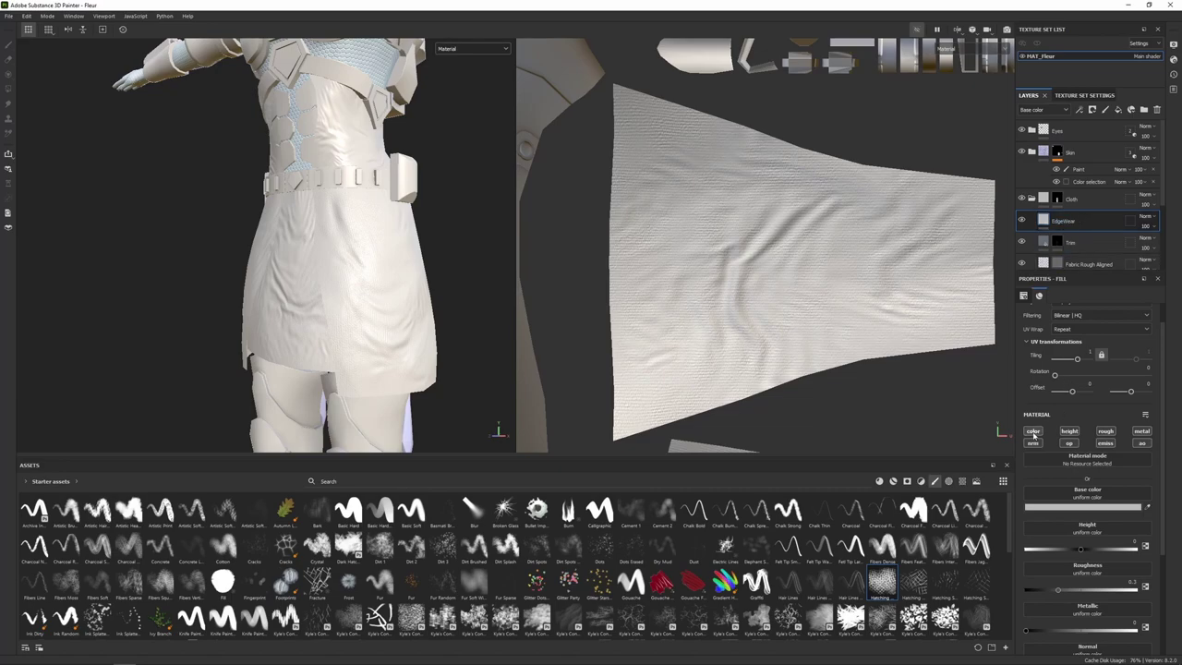
pyautogui.click(1032, 433)
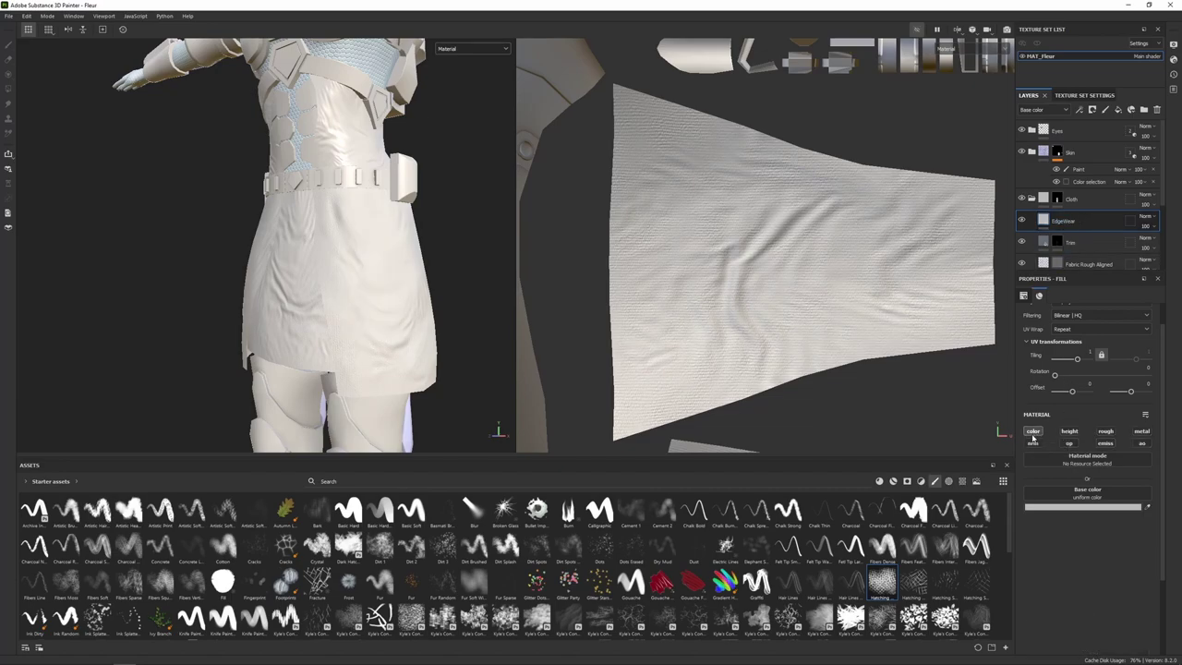
# Set the EdgeWear layer's base color to grayish blue, hex 9fa3af, and add a black mask to the layer.
pyautogui.click(1100, 509)
pyautogui.moveTo(1054, 554); pyautogui.dragTo(955, 472)
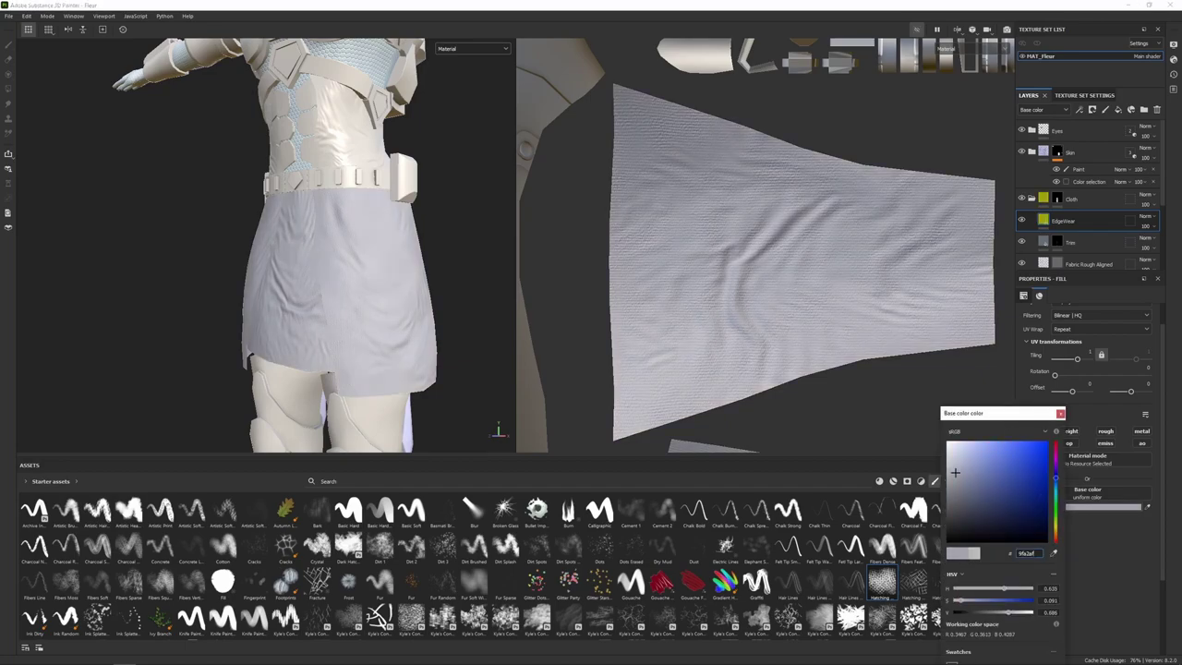
pyautogui.click(1061, 414)
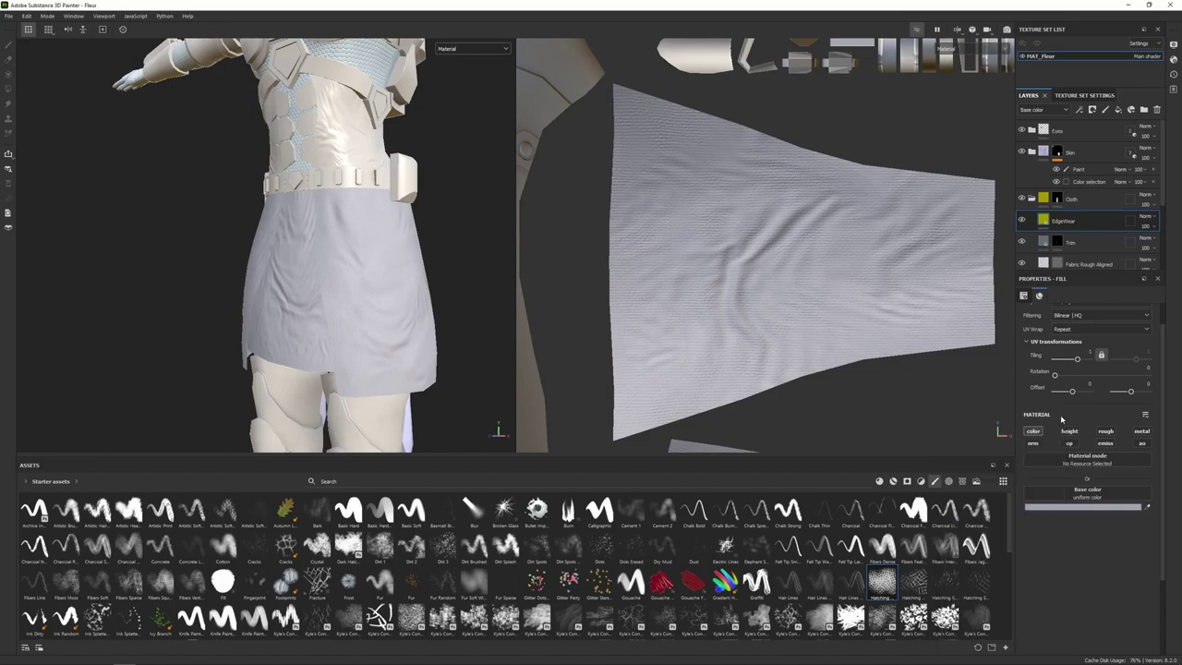
pyautogui.rightClick(1061, 220)
pyautogui.click(1078, 234)
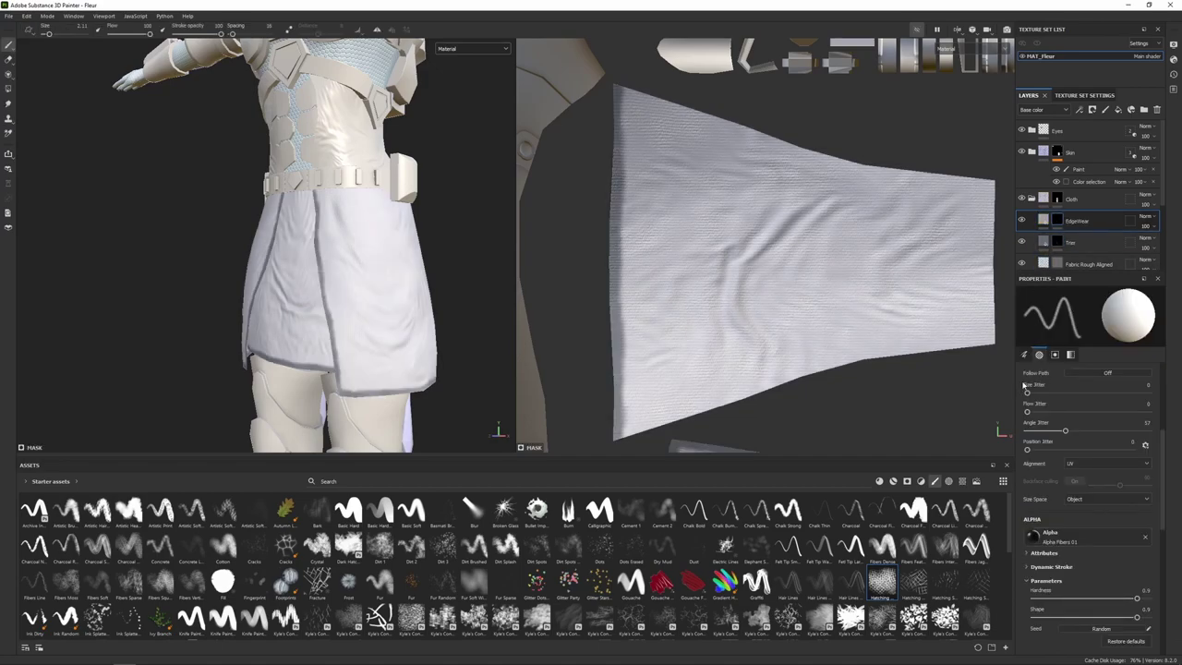
# Add a Metal Edge Wear generator to the EdgeWear mask, with wear level 0.8 and wear contrast 0.22.
pyautogui.rightClick(1100, 222)
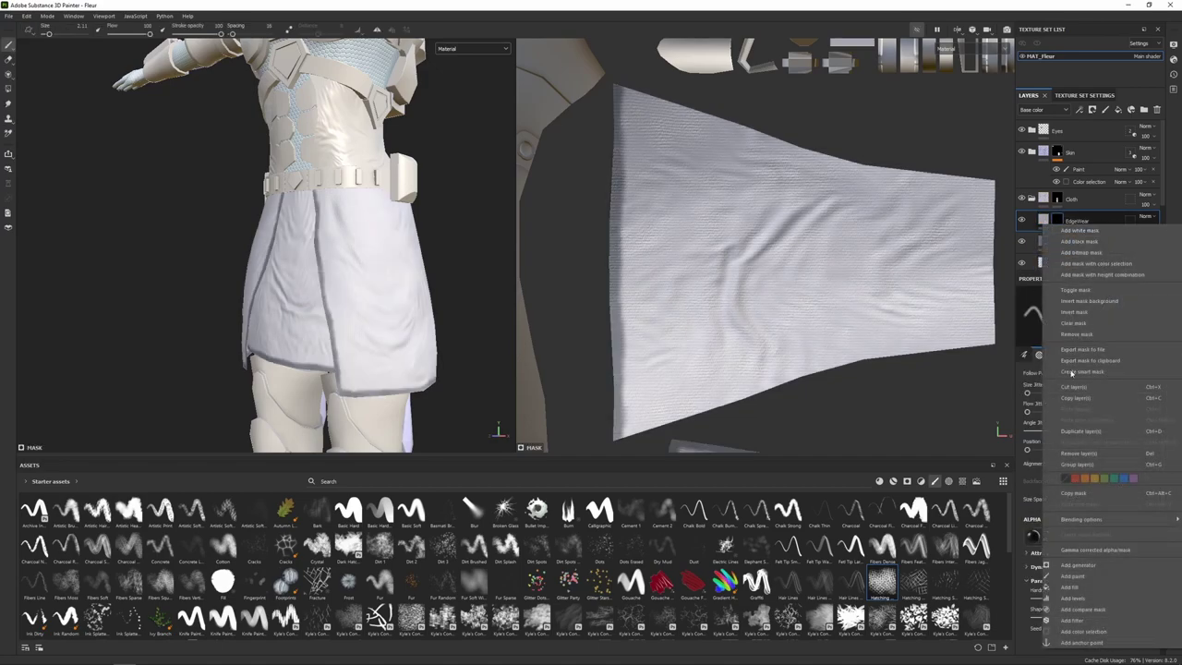
pyautogui.click(1081, 565)
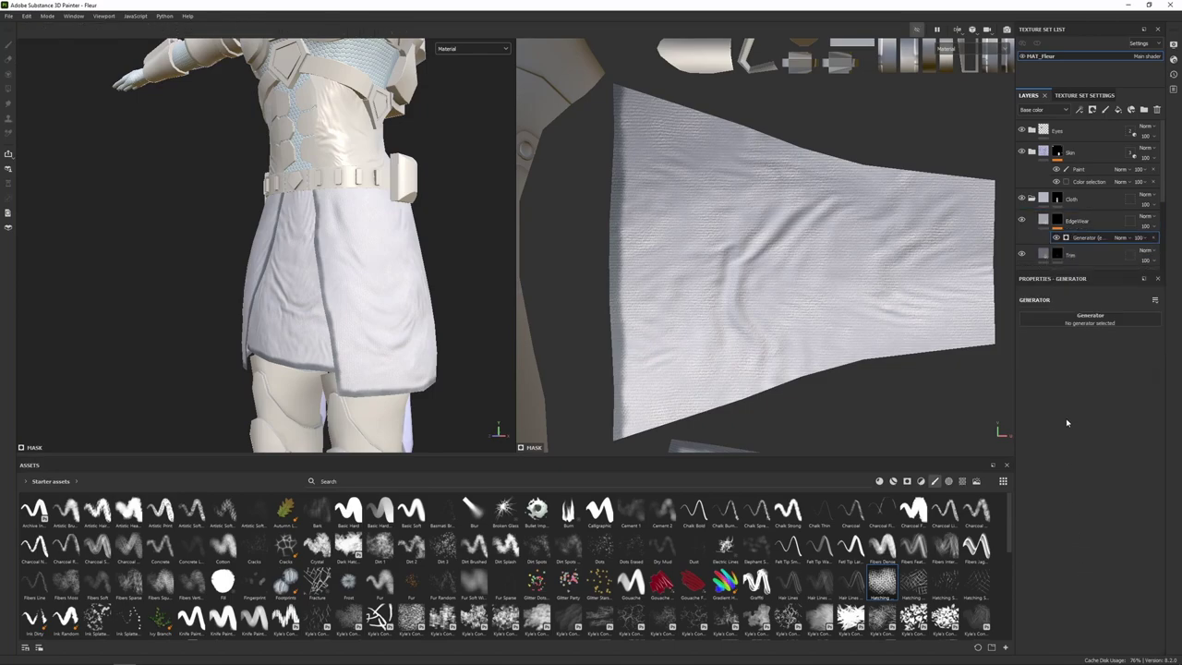
pyautogui.click(1084, 323)
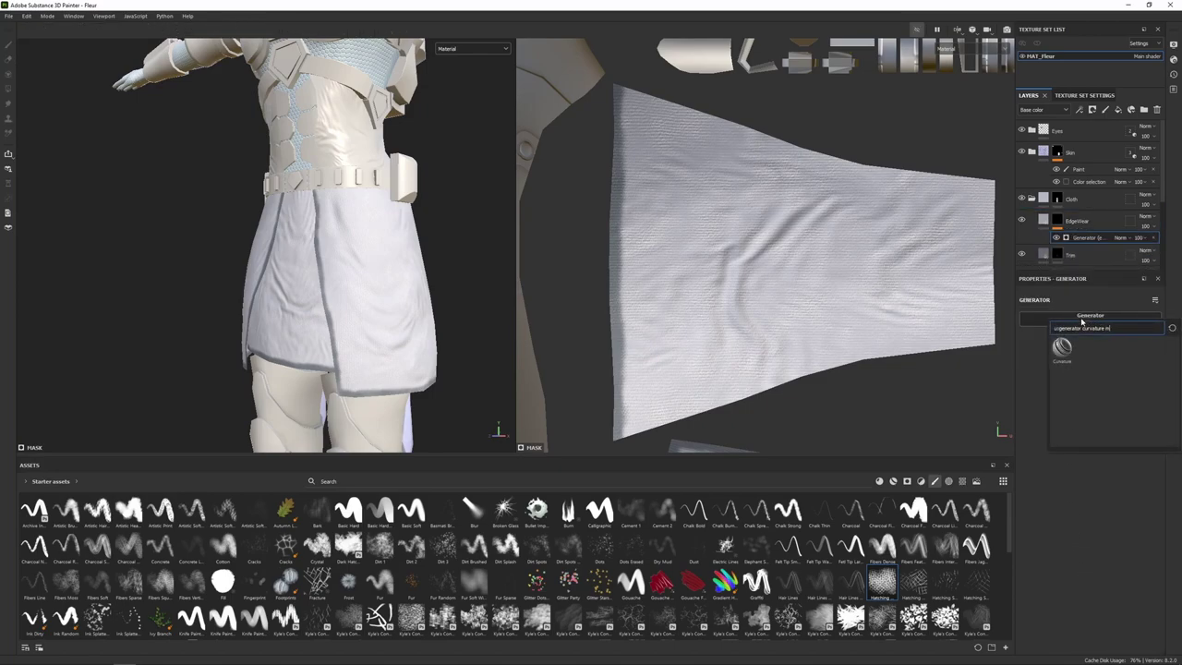
pyautogui.press('BackSpace')
pyautogui.press('BackSpace')
pyautogui.press('BackSpace')
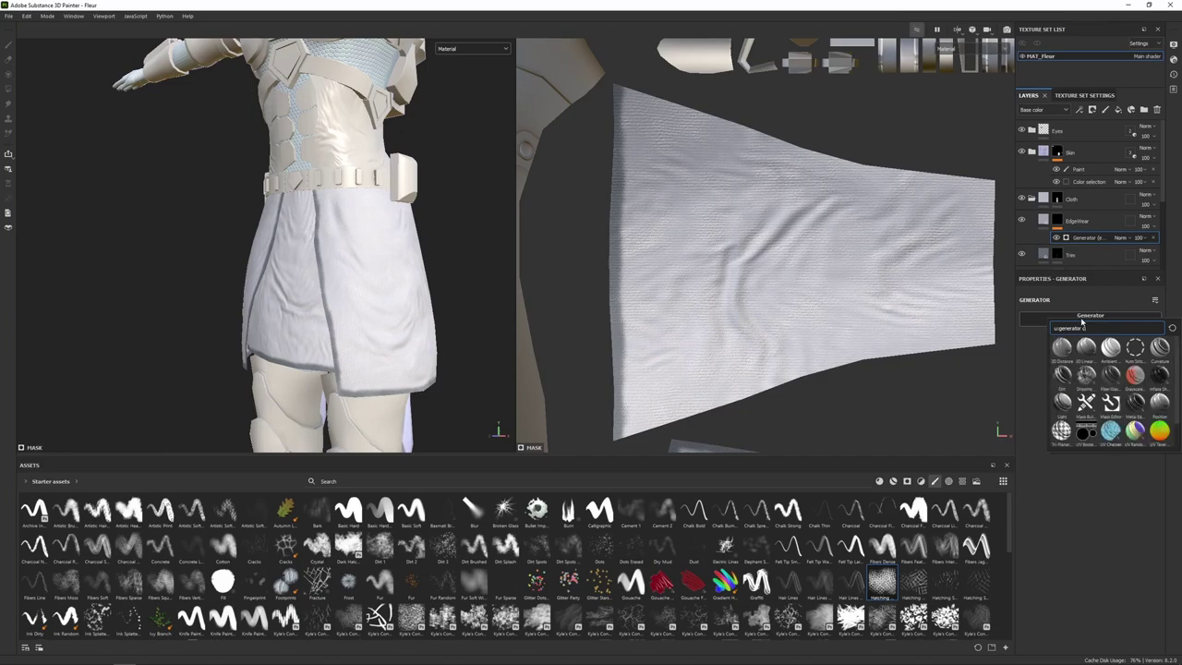
pyautogui.write('metal')
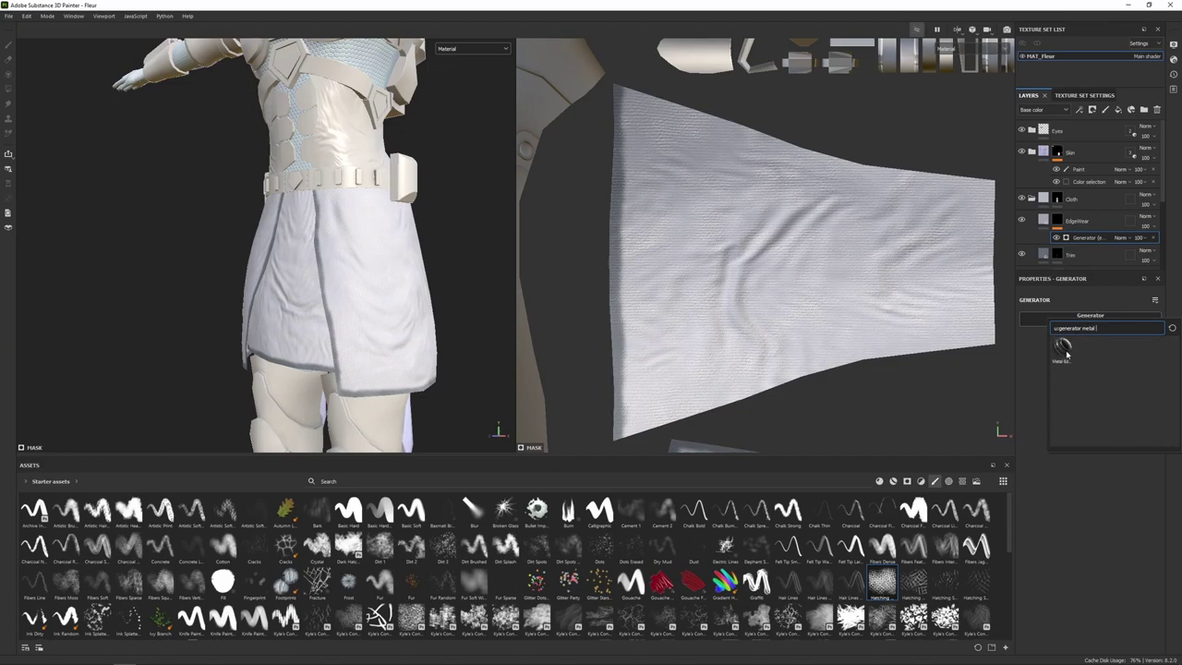
pyautogui.click(1065, 349)
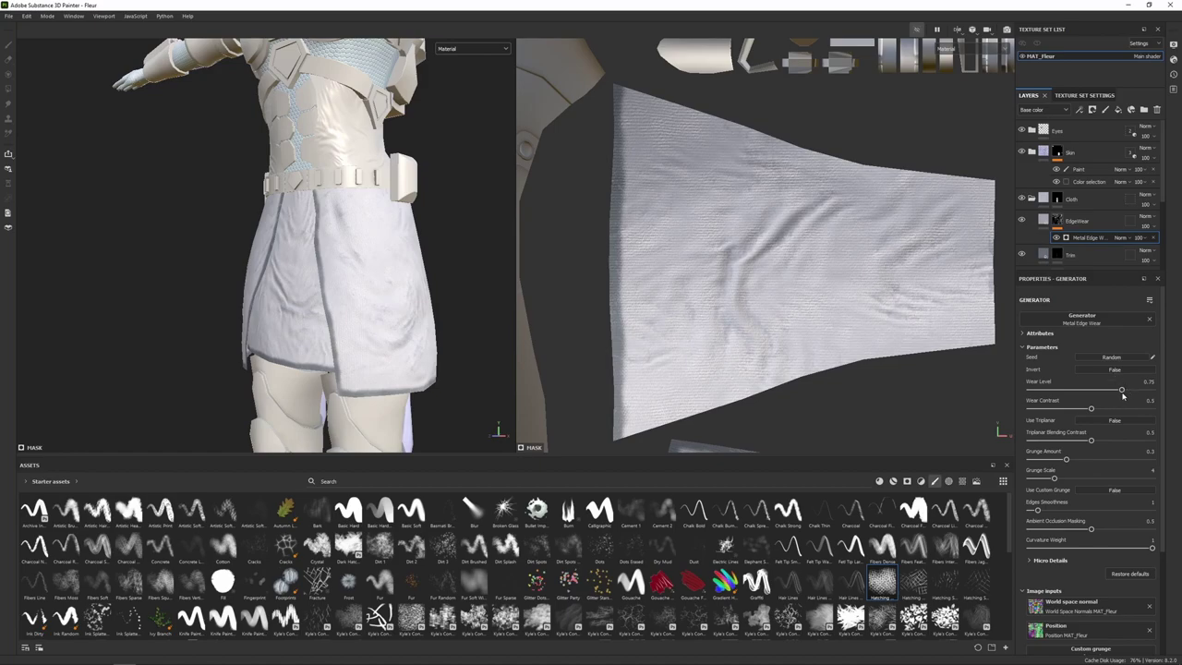
pyautogui.moveTo(1125, 392); pyautogui.dragTo(1058, 410)
pyautogui.keyDown('alt'); pyautogui.moveTo(416, 321); pyautogui.dragTo(344, 385); pyautogui.keyUp('alt')
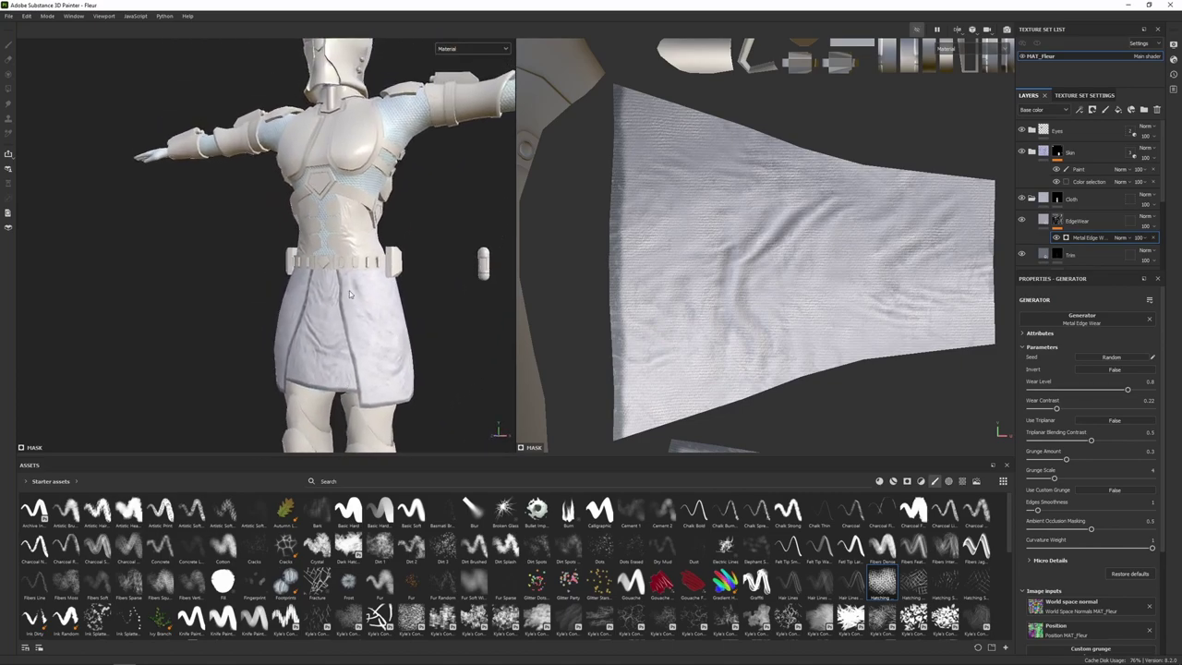
# Add the torso's cloth piece above the belt to the Cloth folder's mask with Polygon Fill.
pyautogui.scroll(2, 351, 263)
pyautogui.keyDown('alt'); pyautogui.moveTo(361, 195); pyautogui.dragTo(366, 248, button='middle'); pyautogui.keyUp('alt')
pyautogui.scroll(2, 369, 258)
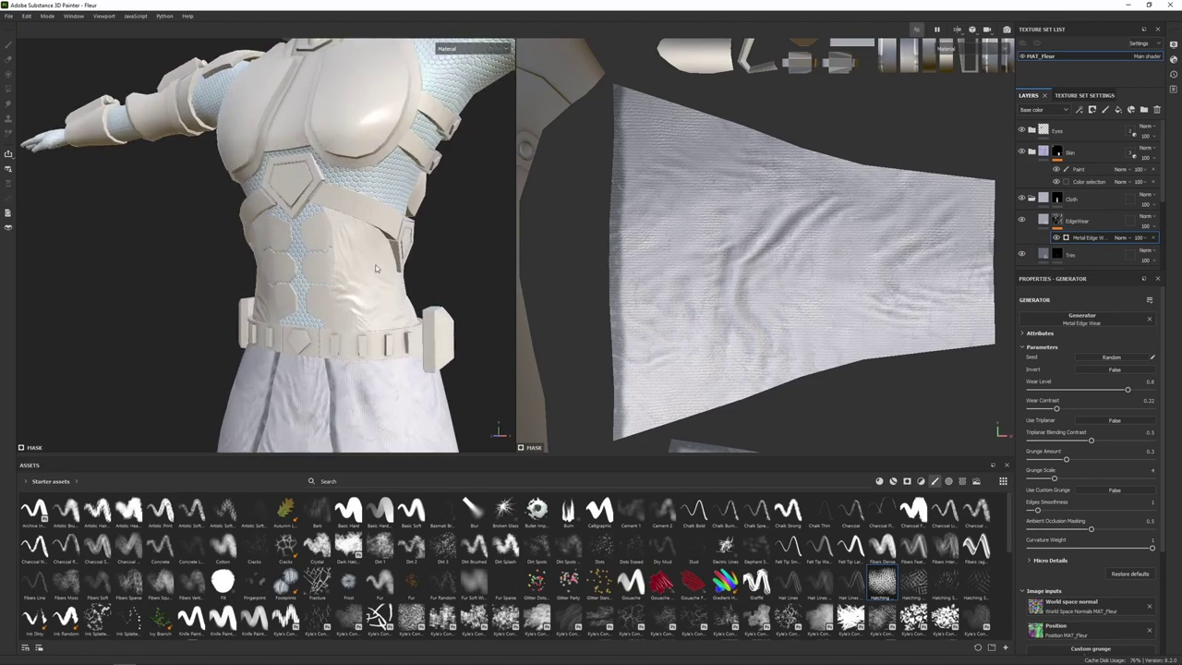
pyautogui.click(1058, 199)
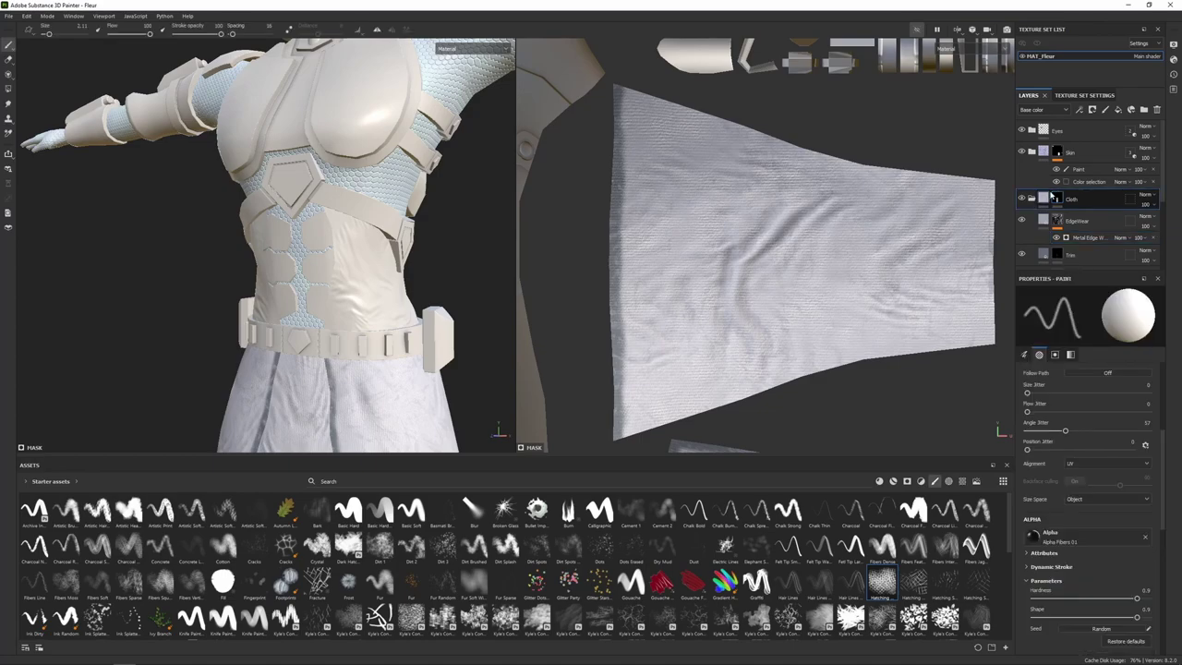
pyautogui.click(5, 92)
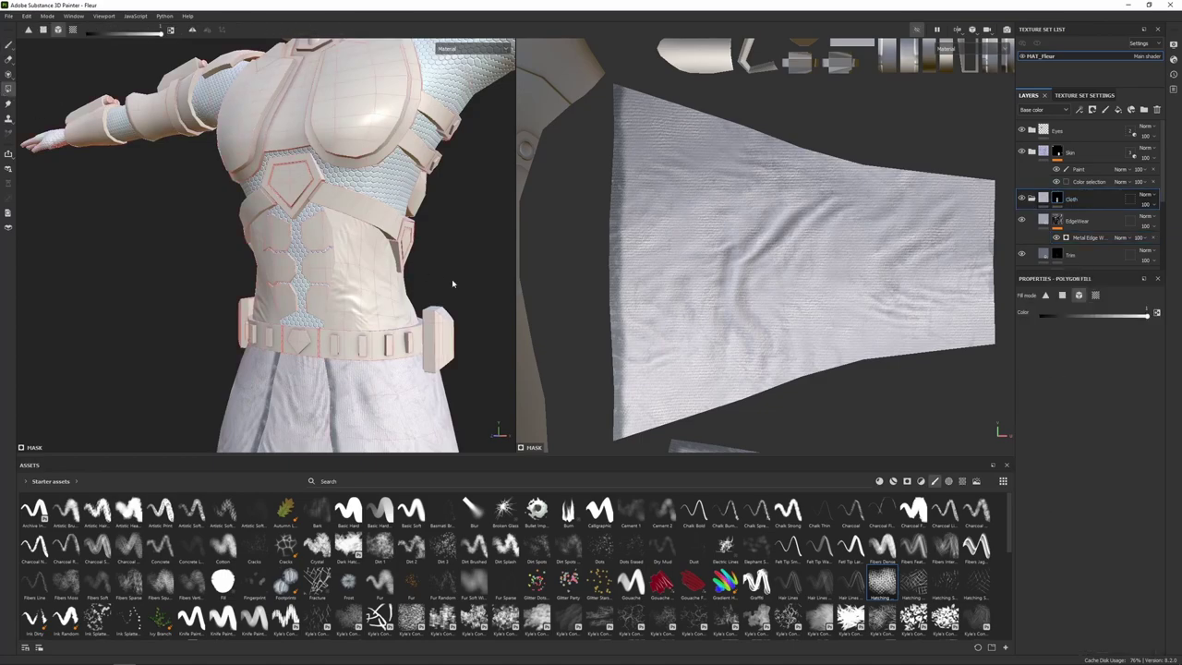
pyautogui.click(391, 295)
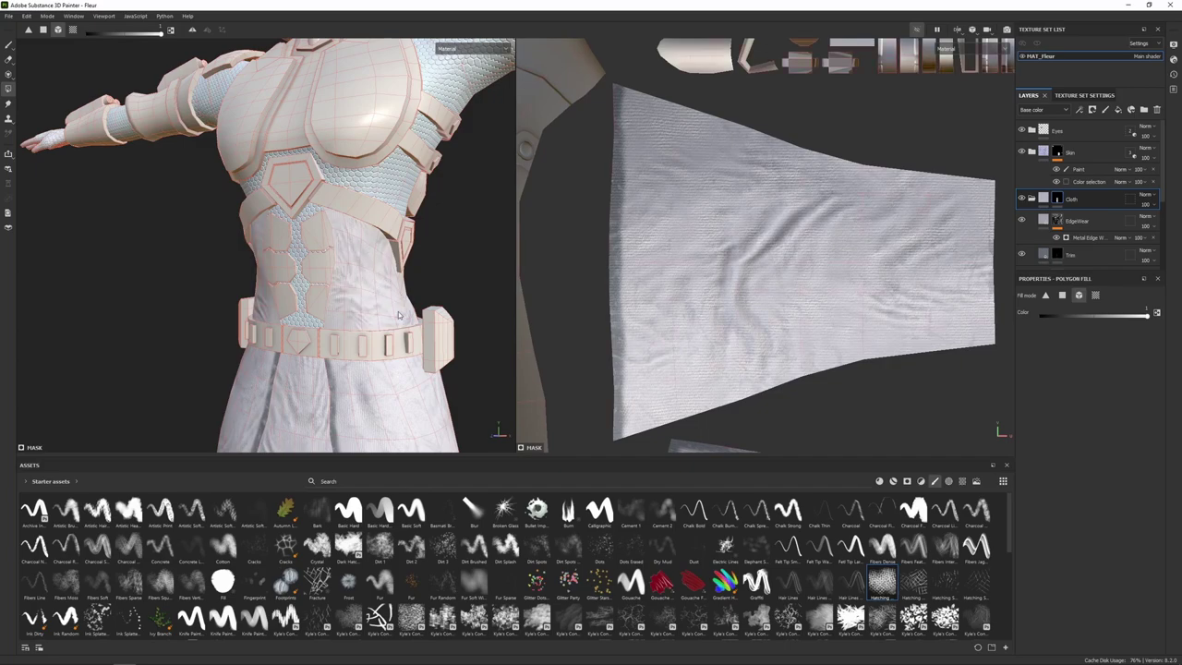
# Paint the Trim mask along the upper edge of the torso cloth's UV island with a brush size of 1.36.
pyautogui.click(8, 44)
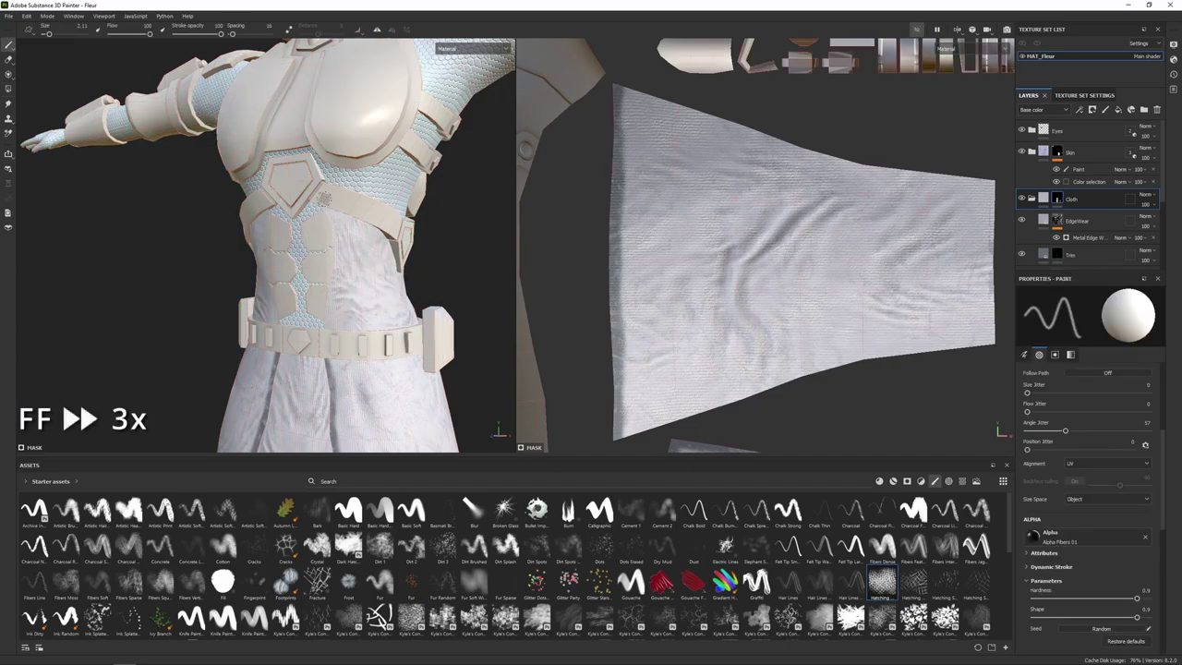
pyautogui.click(1058, 255)
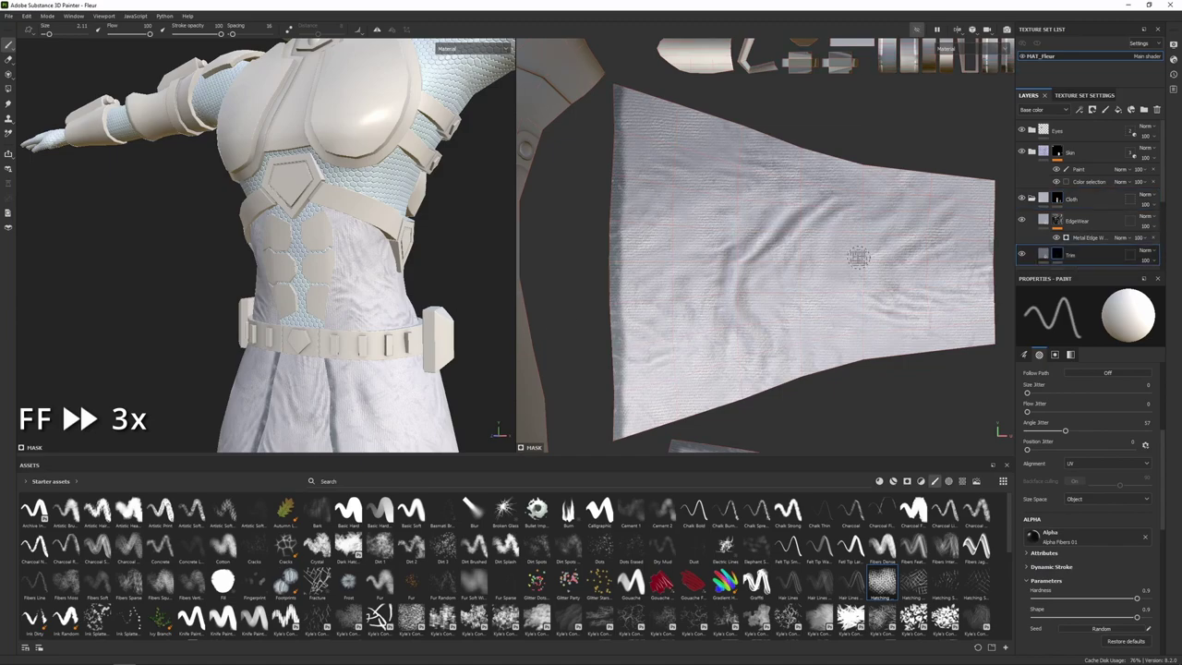
pyautogui.keyDown('alt'); pyautogui.moveTo(895, 315); pyautogui.dragTo(725, 250, button='middle'); pyautogui.keyUp('alt')
pyautogui.scroll(5, 725, 251)
pyautogui.keyDown('alt'); pyautogui.moveTo(796, 130); pyautogui.dragTo(771, 253, button='middle'); pyautogui.keyUp('alt')
pyautogui.scroll(4, 770, 253)
pyautogui.keyDown('ctrl'); pyautogui.moveTo(771, 253); pyautogui.dragTo(752, 253, button='right'); pyautogui.keyUp('ctrl')
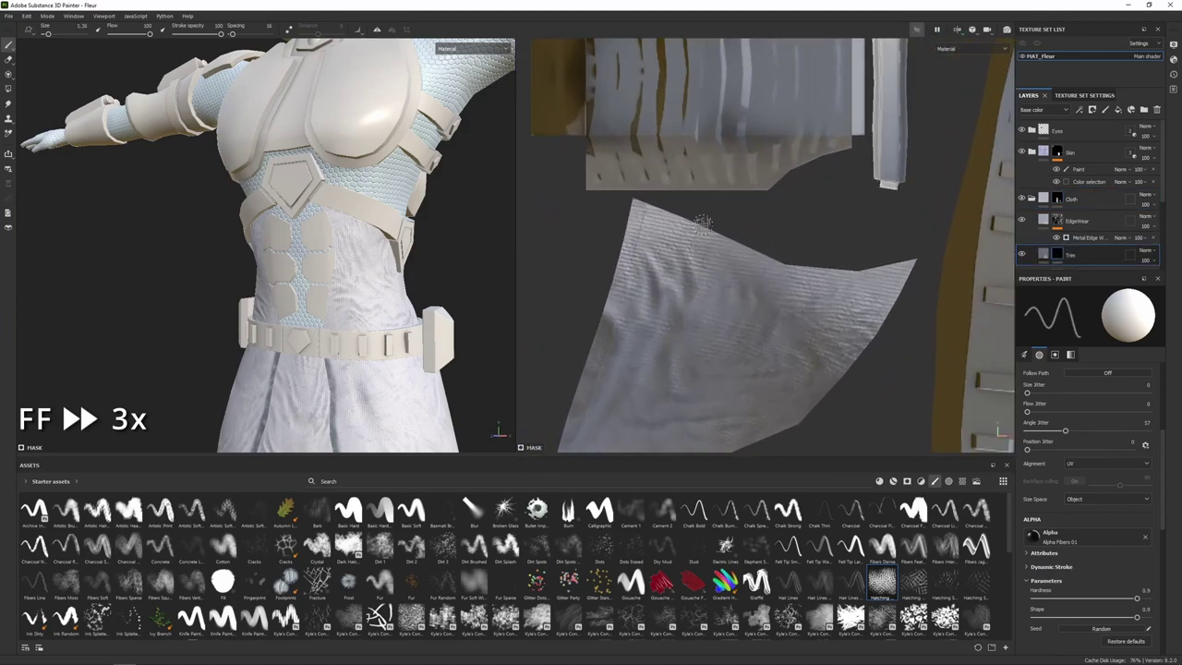
pyautogui.moveTo(663, 209)
pyautogui.mouseDown()
pyautogui.moveTo(792, 268)
pyautogui.moveTo(913, 266)
pyautogui.mouseUp()
# Paint the trim along the lower edge of the torso cloth's UV island.
pyautogui.scroll(-4, 739, 268)
pyautogui.keyDown('alt'); pyautogui.moveTo(764, 324); pyautogui.dragTo(774, 251, button='middle'); pyautogui.keyUp('alt')
pyautogui.keyDown('alt'); pyautogui.moveTo(277, 300); pyautogui.dragTo(351, 309); pyautogui.keyUp('alt')
pyautogui.keyDown('alt'); pyautogui.moveTo(753, 268); pyautogui.dragTo(683, 203, button='middle'); pyautogui.keyUp('alt')
pyautogui.scroll(4, 783, 268)
pyautogui.moveTo(596, 374)
pyautogui.mouseDown()
pyautogui.moveTo(806, 300)
pyautogui.moveTo(892, 307)
pyautogui.mouseUp()
pyautogui.moveTo(757, 305); pyautogui.dragTo(703, 317)
# Paint the trim on the 3D model down both cloth edges bordering the abdominal plates.
pyautogui.scroll(-3, 739, 268)
pyautogui.keyDown('alt'); pyautogui.moveTo(277, 277); pyautogui.dragTo(355, 268); pyautogui.keyUp('alt')
pyautogui.scroll(4, 286, 277)
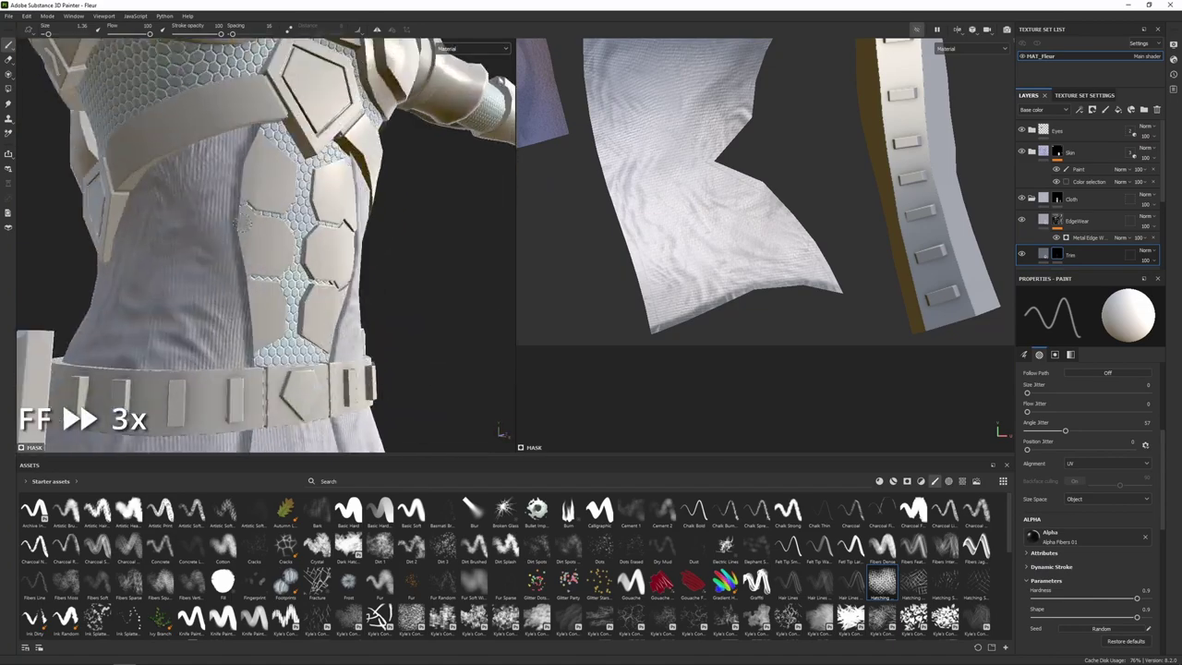
pyautogui.moveTo(252, 131)
pyautogui.mouseDown()
pyautogui.moveTo(234, 184)
pyautogui.moveTo(246, 360)
pyautogui.mouseUp()
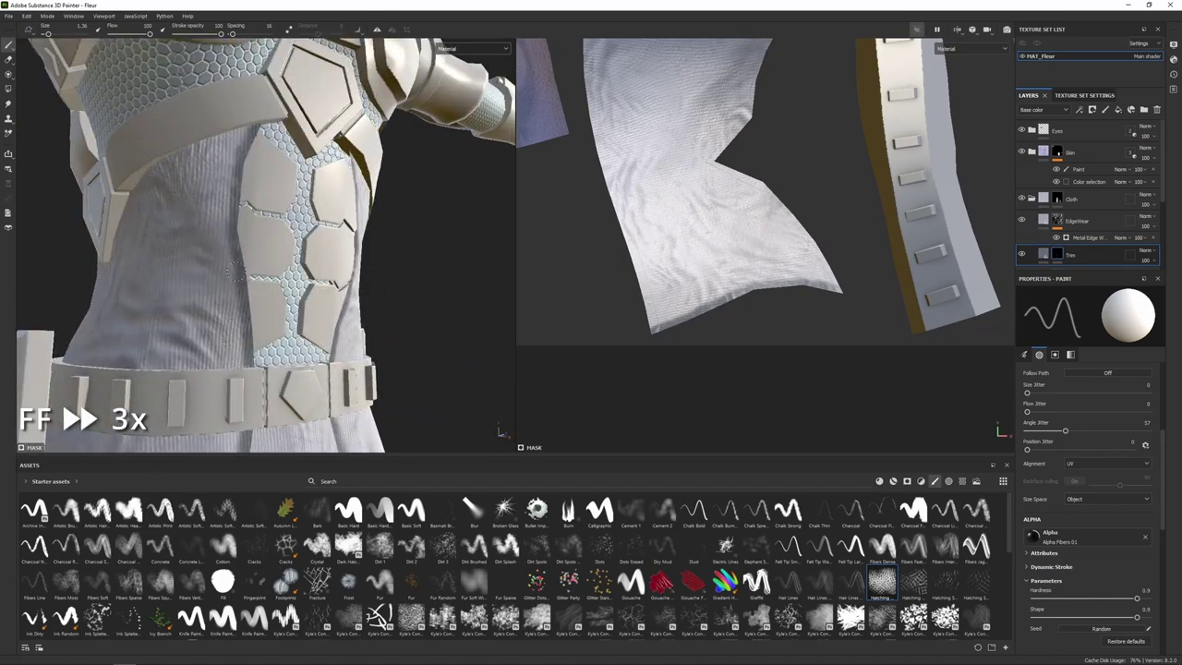
pyautogui.keyDown('alt'); pyautogui.moveTo(369, 277); pyautogui.dragTo(277, 272); pyautogui.keyUp('alt')
pyautogui.moveTo(356, 146); pyautogui.dragTo(344, 357)
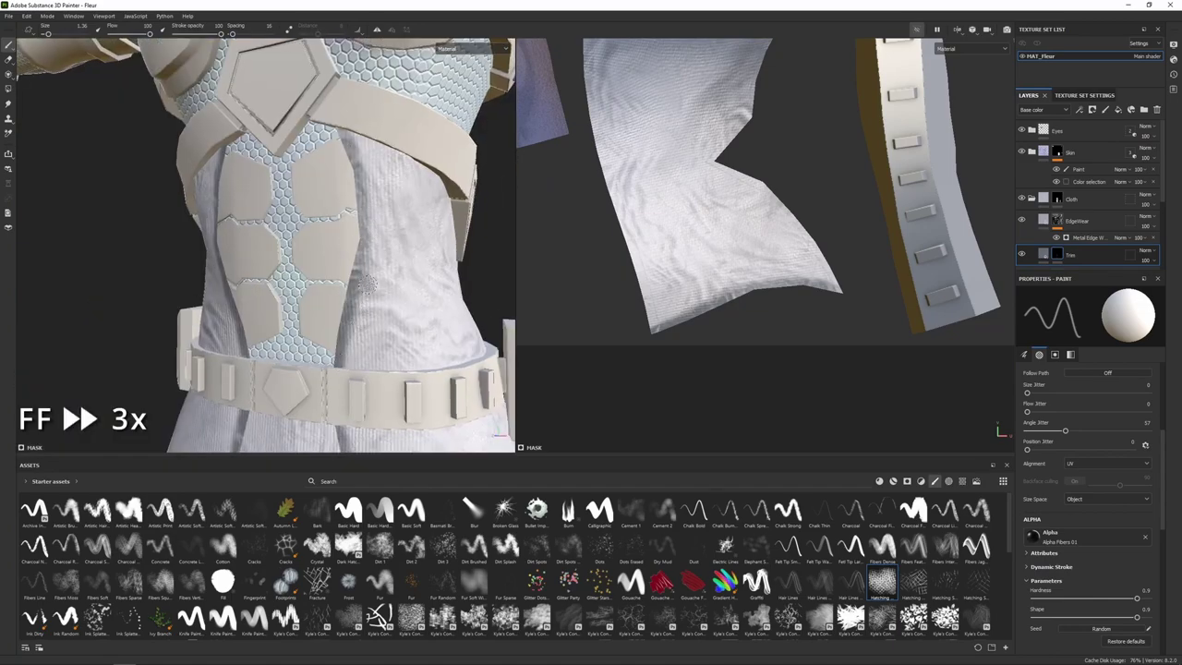
# Examine the trim and edge wear on the torso cloth and skirt from several distances and angles.
pyautogui.press('x')
pyautogui.press('x')
pyautogui.scroll(-5, 378, 313)
pyautogui.scroll(4, 369, 277)
pyautogui.moveTo(333, 295)
pyautogui.keyDown('alt'); pyautogui.mouseDown()
pyautogui.moveTo(388, 295)
pyautogui.moveTo(304, 278)
pyautogui.mouseUp(); pyautogui.keyUp('alt')
pyautogui.scroll(-4, 369, 277)
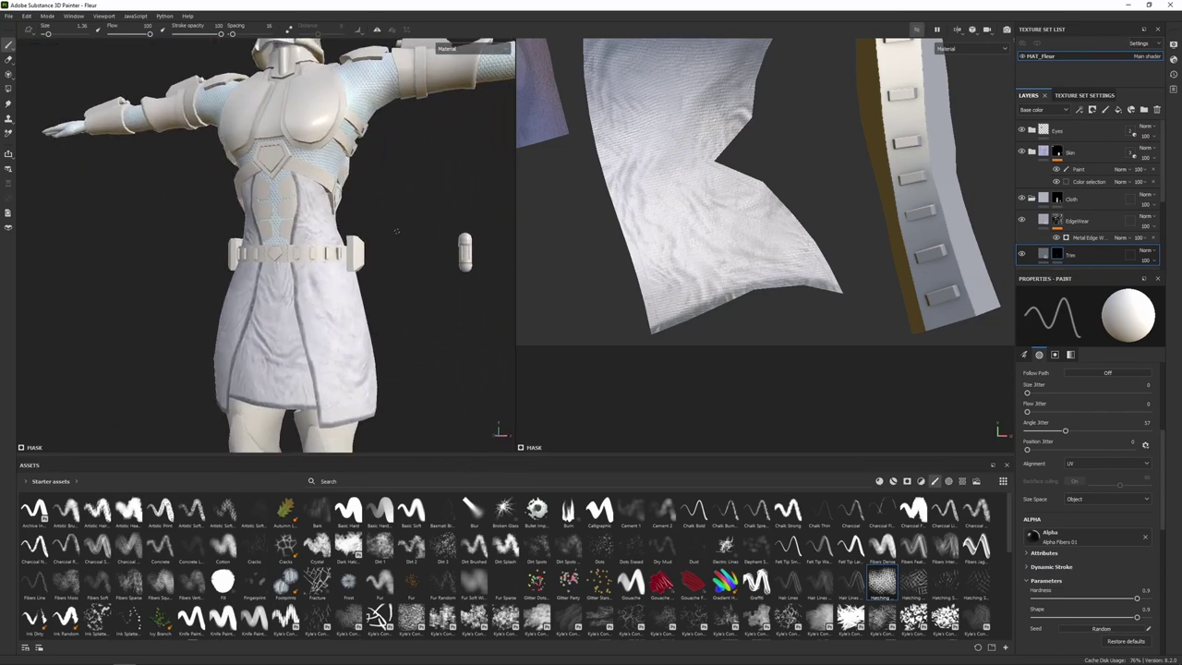
pyautogui.scroll(-5, 396, 230)
pyautogui.moveTo(423, 297)
pyautogui.keyDown('alt'); pyautogui.mouseDown()
pyautogui.moveTo(325, 280)
pyautogui.moveTo(323, 304)
pyautogui.moveTo(362, 297)
pyautogui.moveTo(310, 323)
pyautogui.mouseUp(); pyautogui.keyUp('alt')
pyautogui.scroll(4, 309, 288)
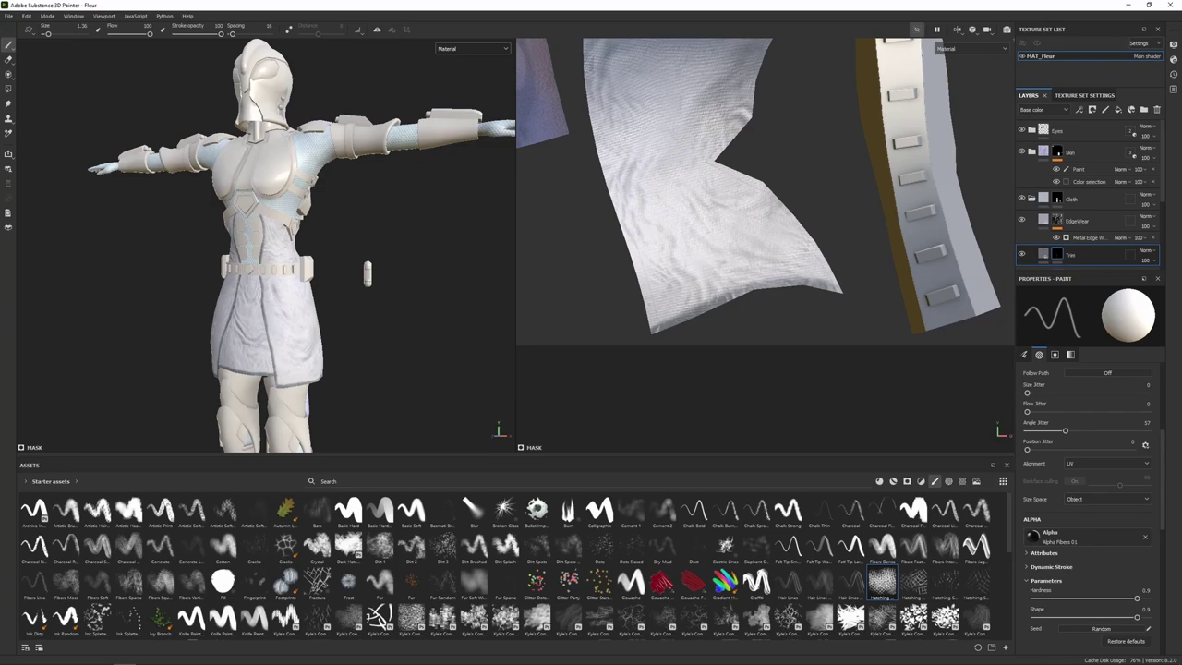
# Collapse the Cloth folder and search the smart materials for "steel paintedrough".
pyautogui.click(1031, 199)
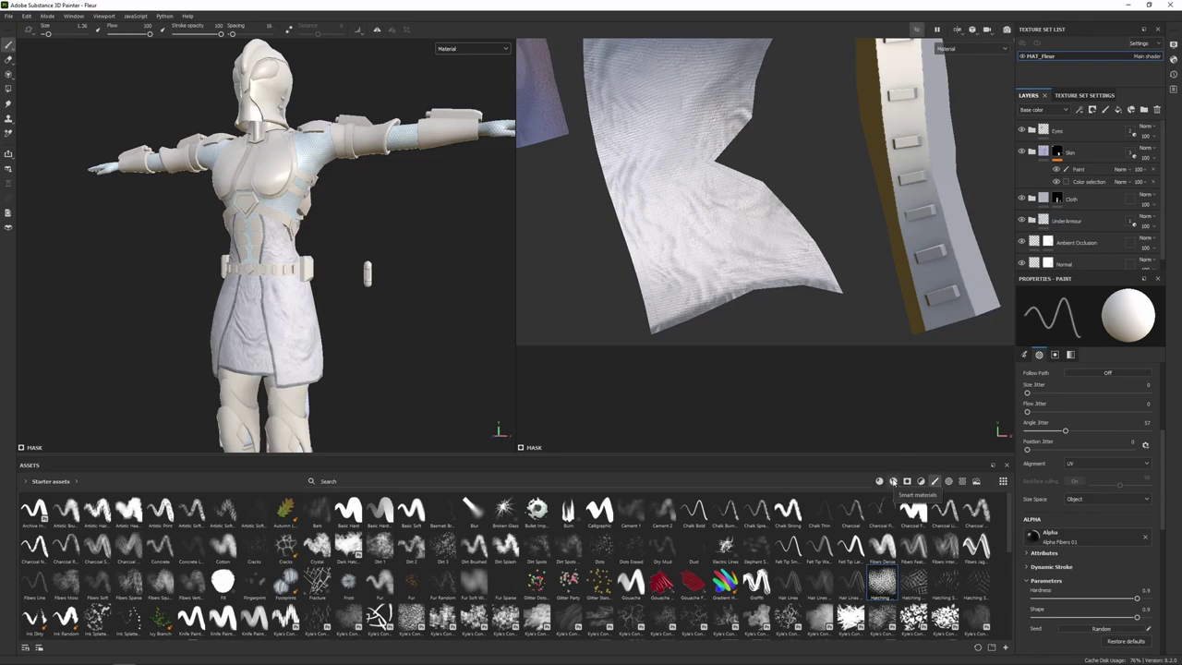
pyautogui.click(893, 481)
pyautogui.click(707, 482)
pyautogui.write('s')
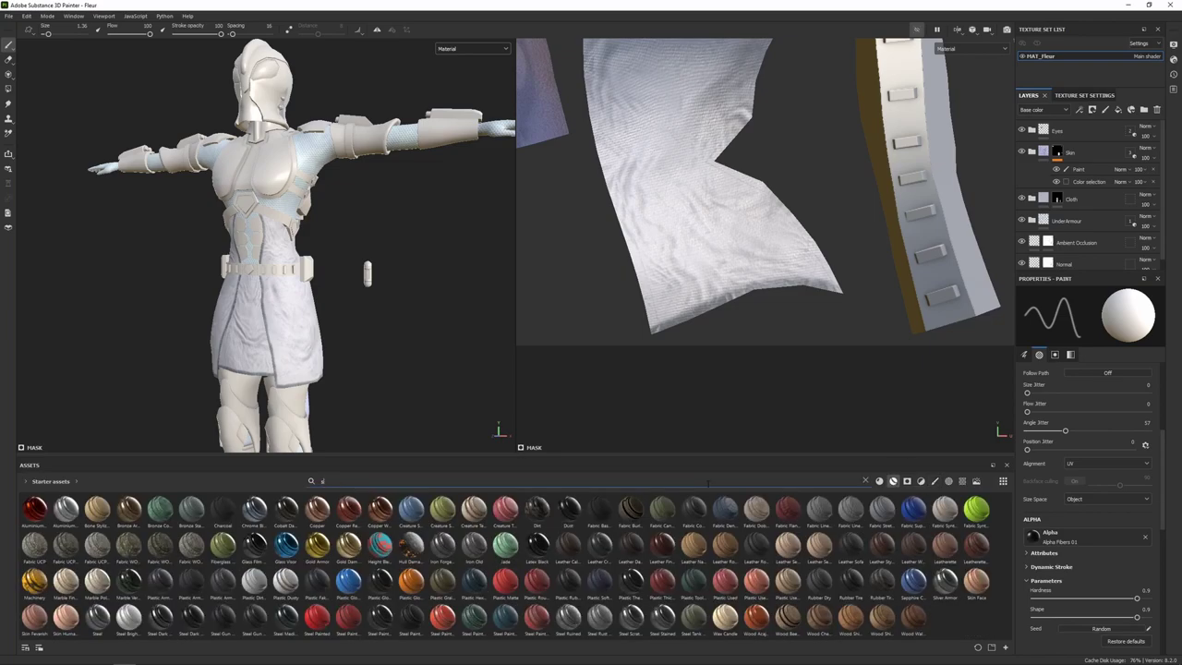
pyautogui.write('teel pain')
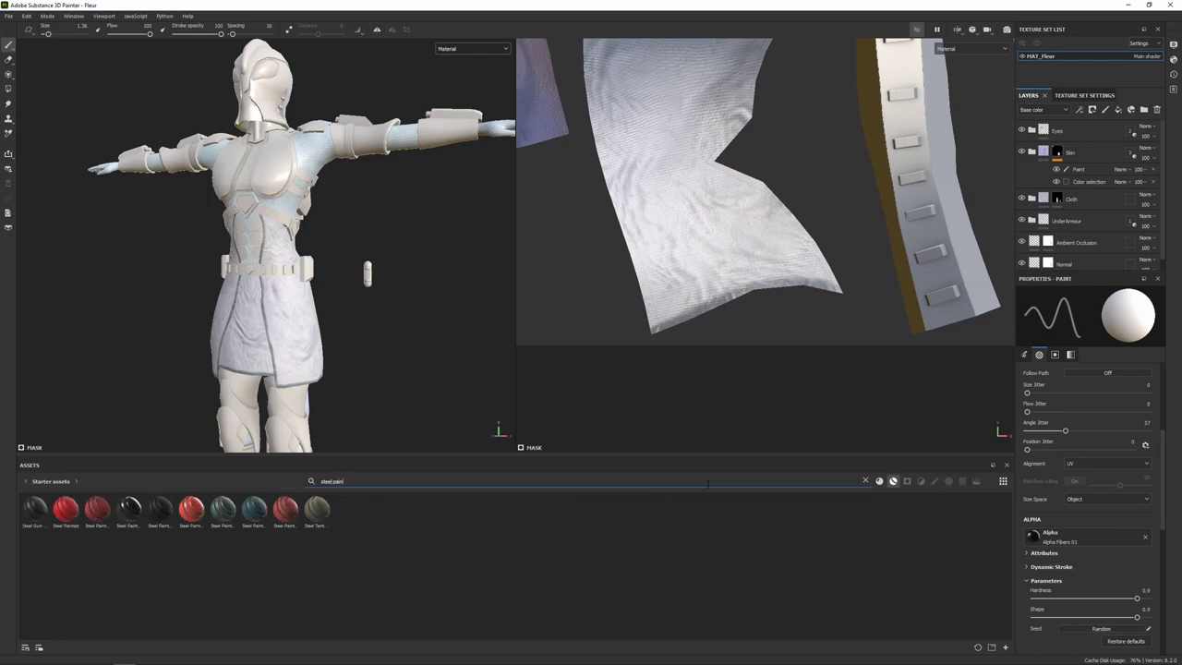
pyautogui.write('tedrough')
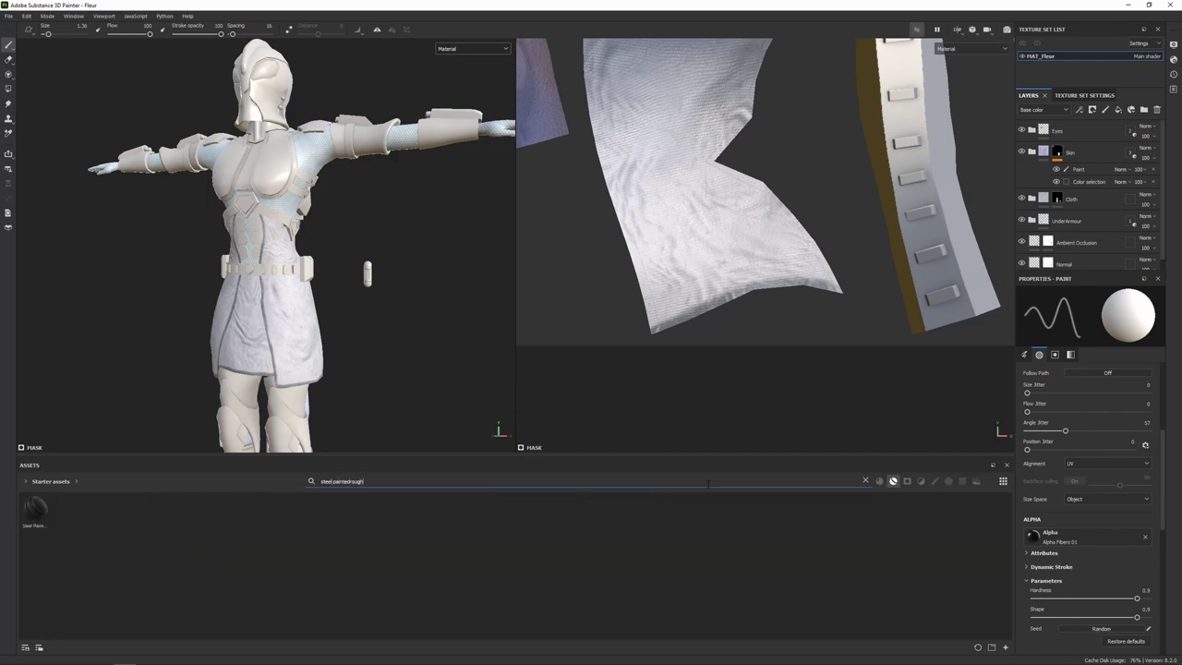
# Apply the Steel Painted Rough smart material to the lower legs with an ID color mask and open its color selection.
pyautogui.scroll(-3, 361, 375)
pyautogui.keyDown('alt'); pyautogui.moveTo(361, 375); pyautogui.dragTo(393, 298, button='middle'); pyautogui.keyUp('alt')
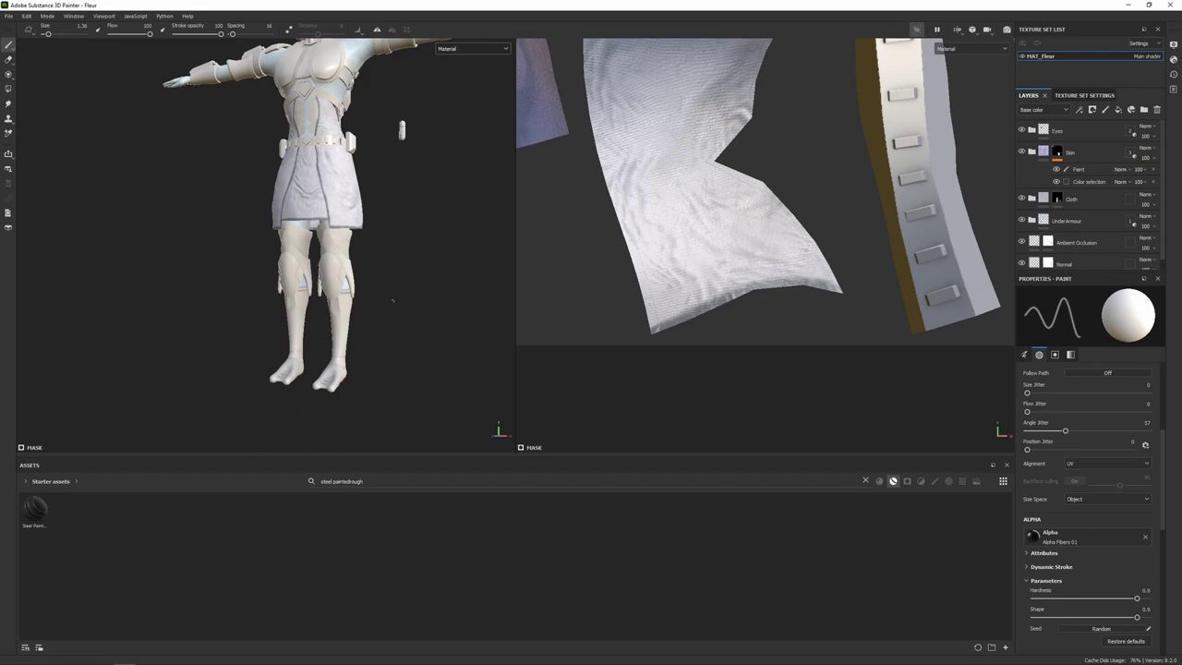
pyautogui.scroll(2, 394, 298)
pyautogui.keyDown('alt'); pyautogui.moveTo(393, 299); pyautogui.dragTo(358, 301); pyautogui.keyUp('alt')
pyautogui.scroll(5, 297, 267)
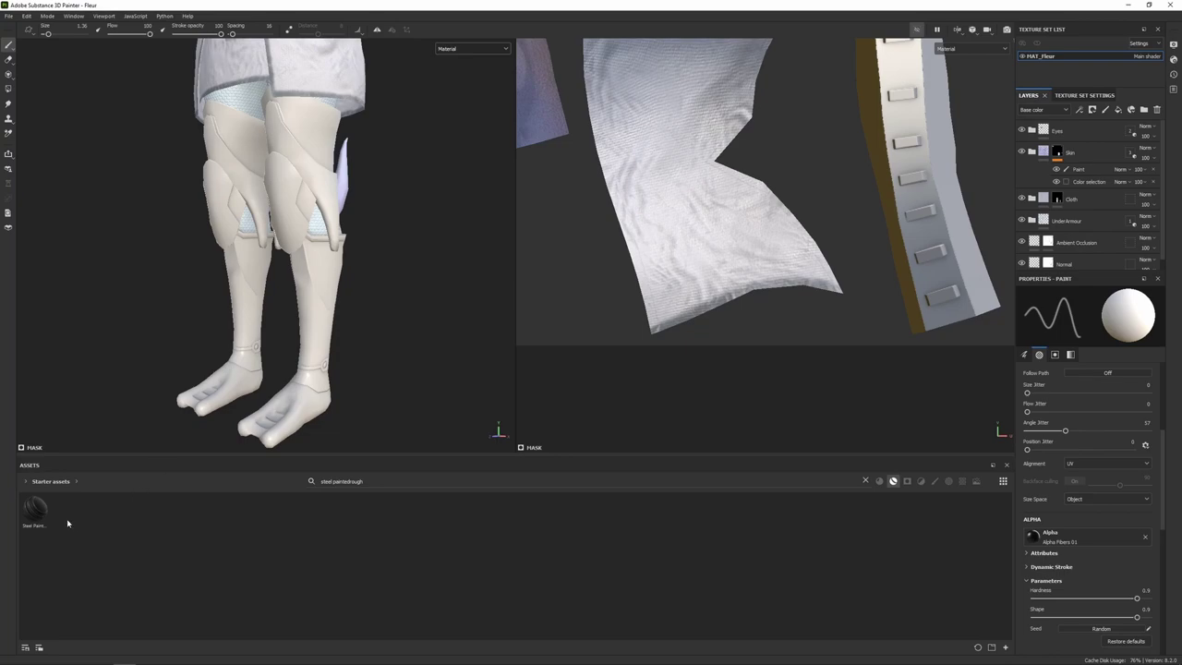
pyautogui.moveTo(37, 509)
pyautogui.mouseDown()
pyautogui.moveTo(312, 367)
pyautogui.moveTo(330, 344)
pyautogui.moveTo(311, 315)
pyautogui.mouseUp()
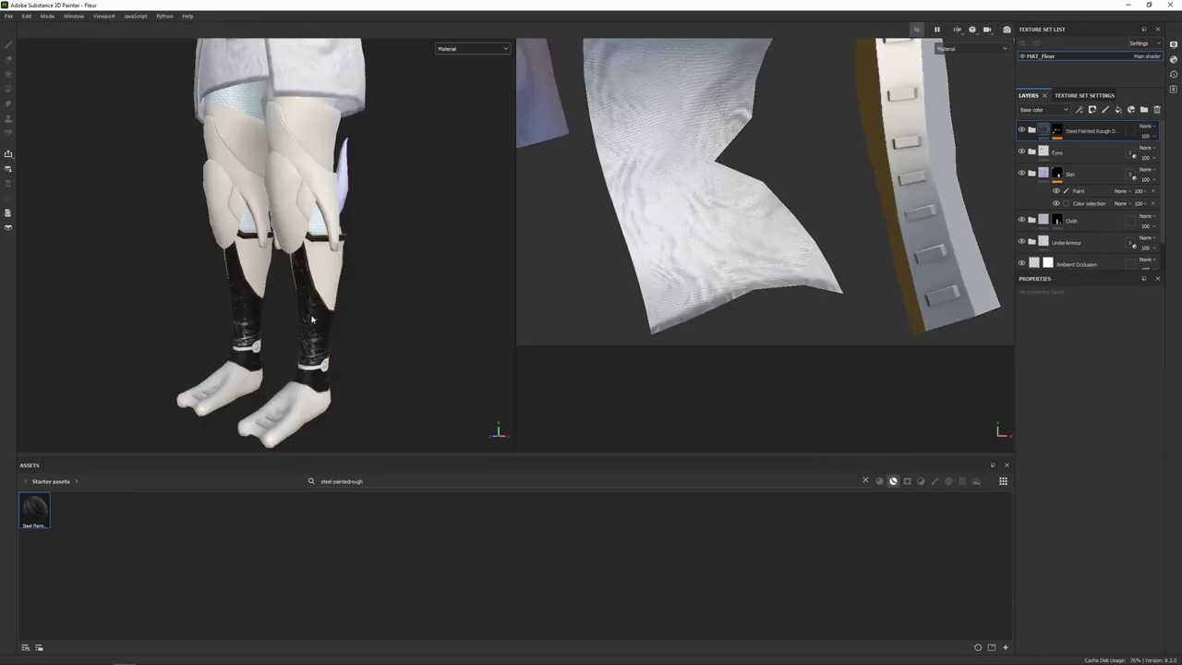
pyautogui.click(1059, 131)
pyautogui.click(1096, 150)
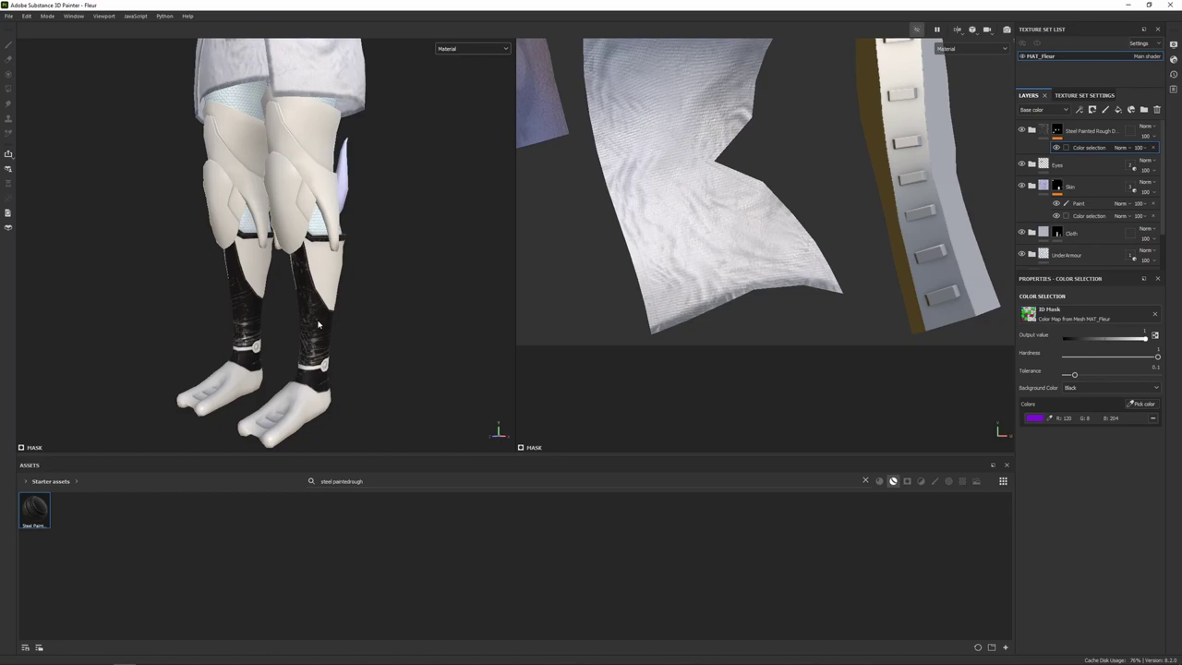
# Rename the new steel material folder as ArmourBlue.
pyautogui.doubleClick(1095, 131)
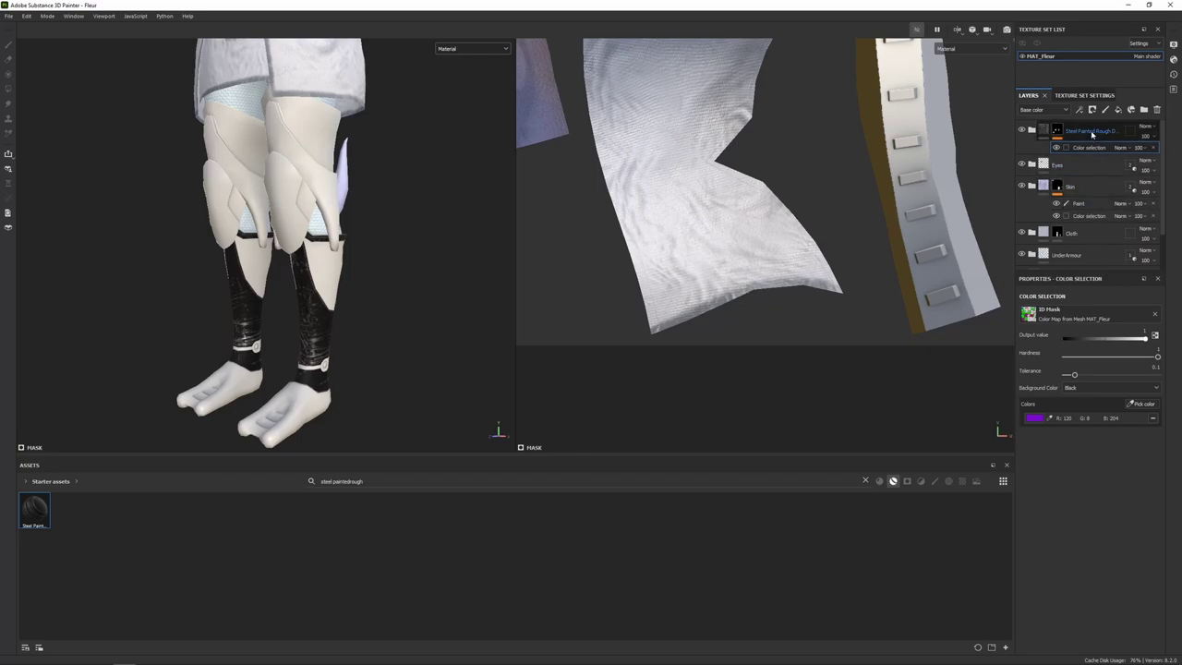
pyautogui.write('ArmourBla')
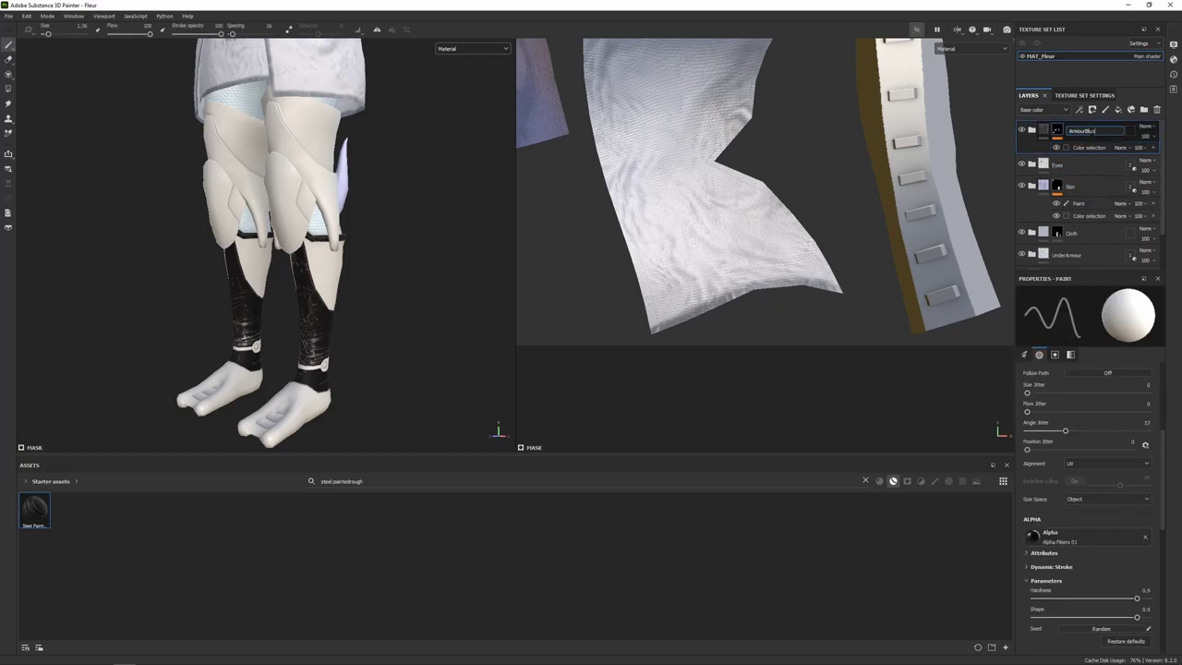
pyautogui.click(1043, 134)
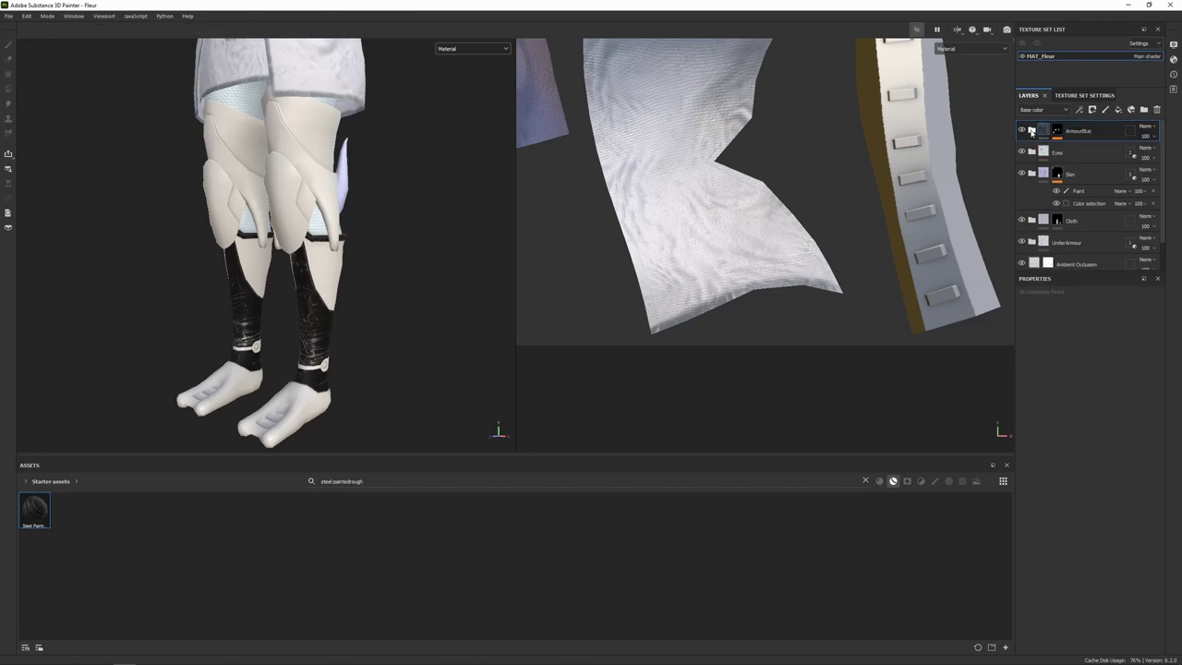
# Expand the ArmourBlue folder and set its Base layer's base color to pale blue, hex cfdbe5.
pyautogui.click(1032, 132)
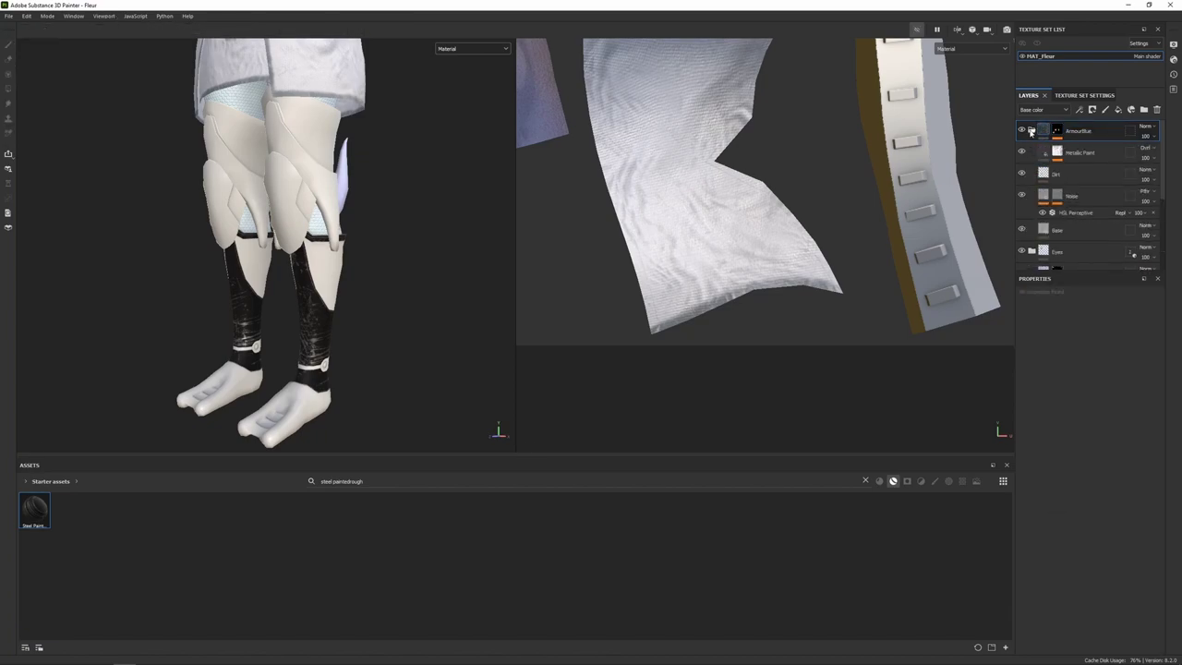
pyautogui.click(1084, 230)
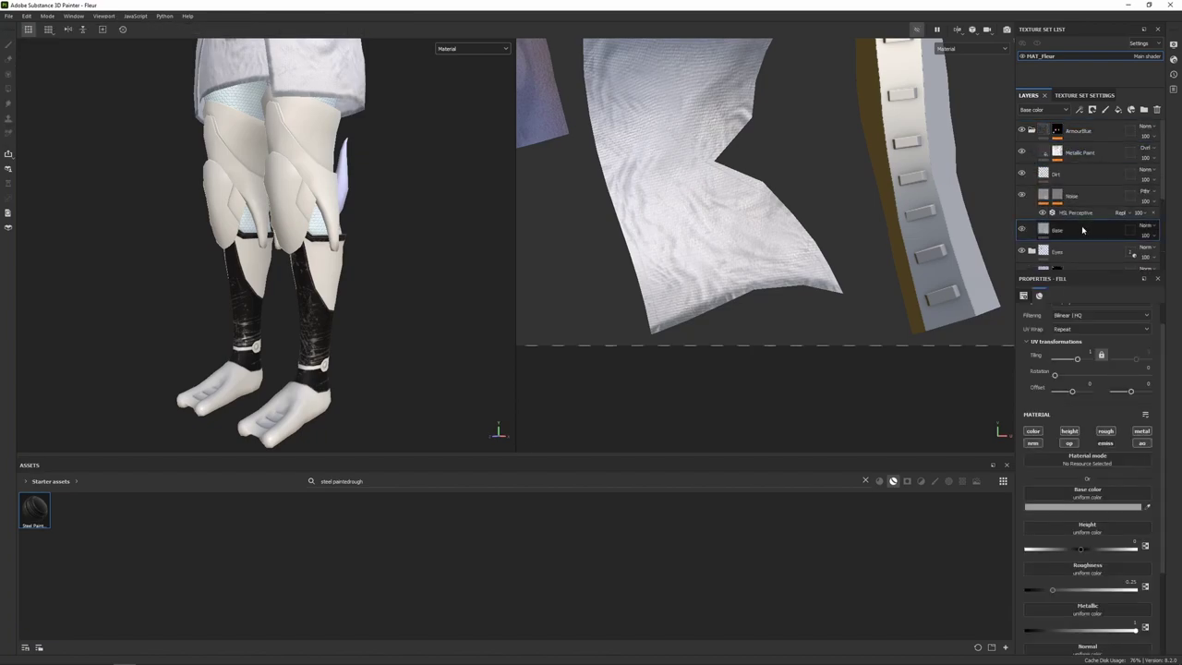
pyautogui.click(1101, 507)
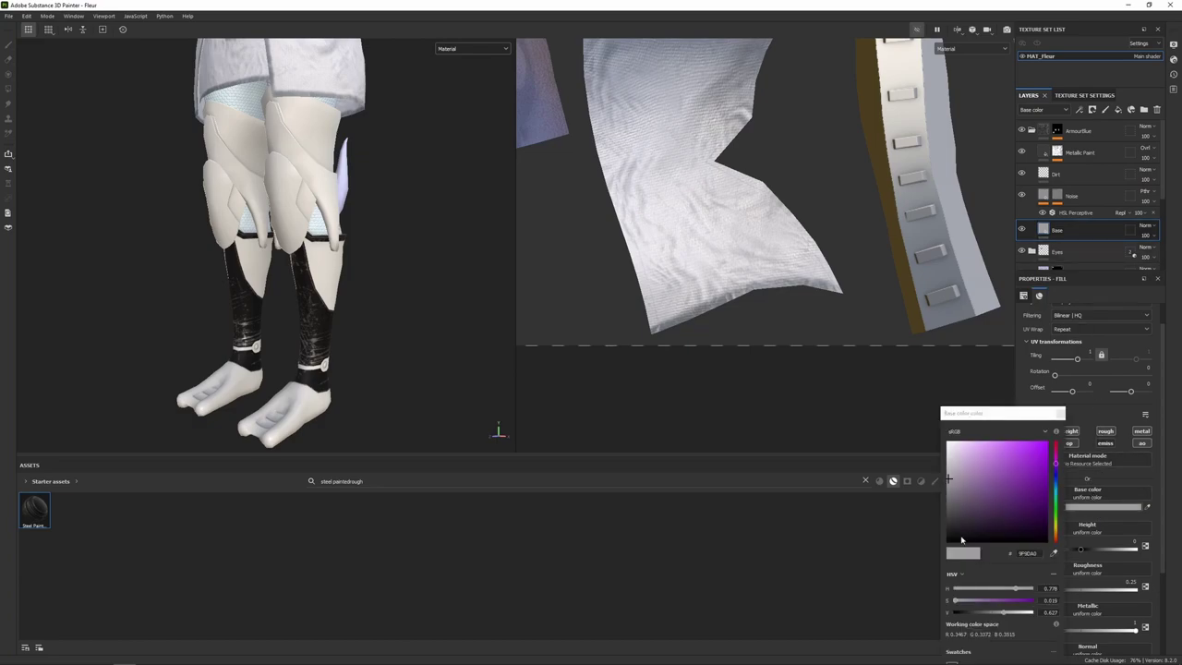
pyautogui.doubleClick(1028, 553)
pyautogui.write('cfdbe5')
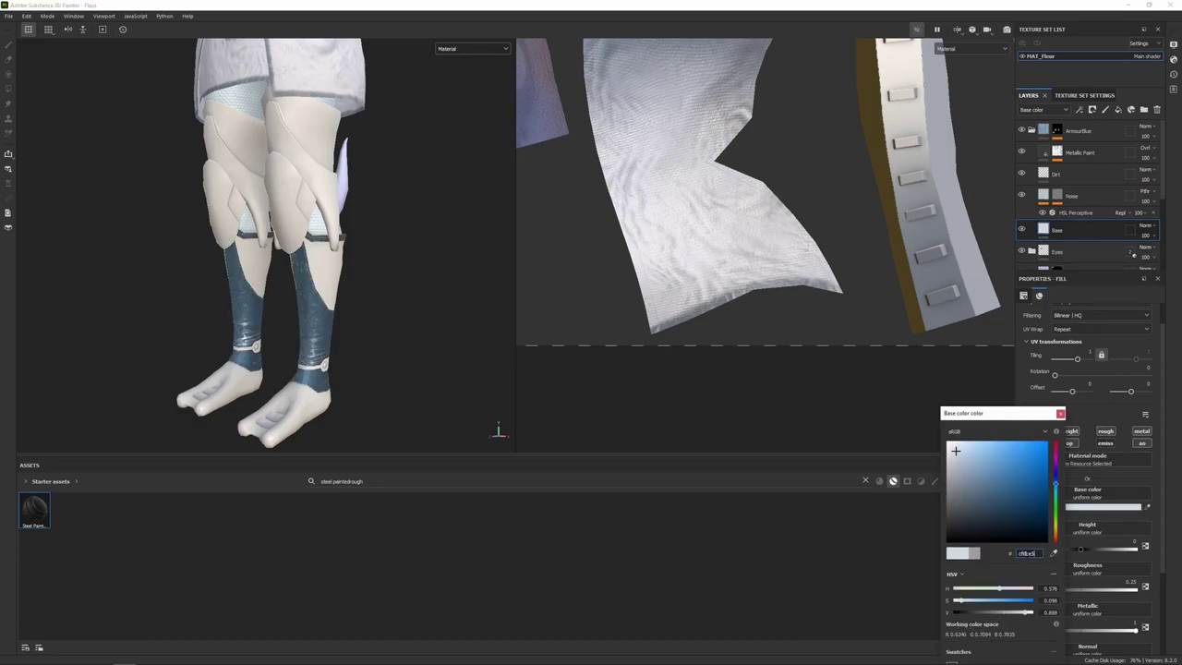
pyautogui.click(1060, 413)
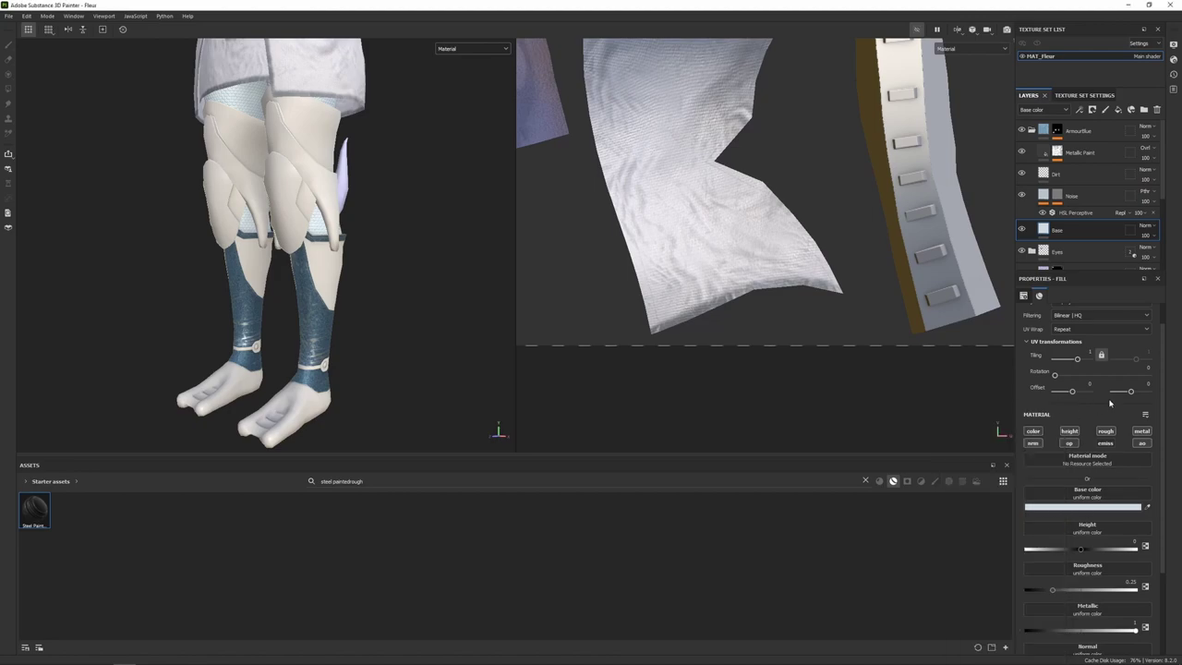
# Set the Metallic Paint layer's base color to pale lavender blue, hex bcc7e8.
pyautogui.click(1048, 150)
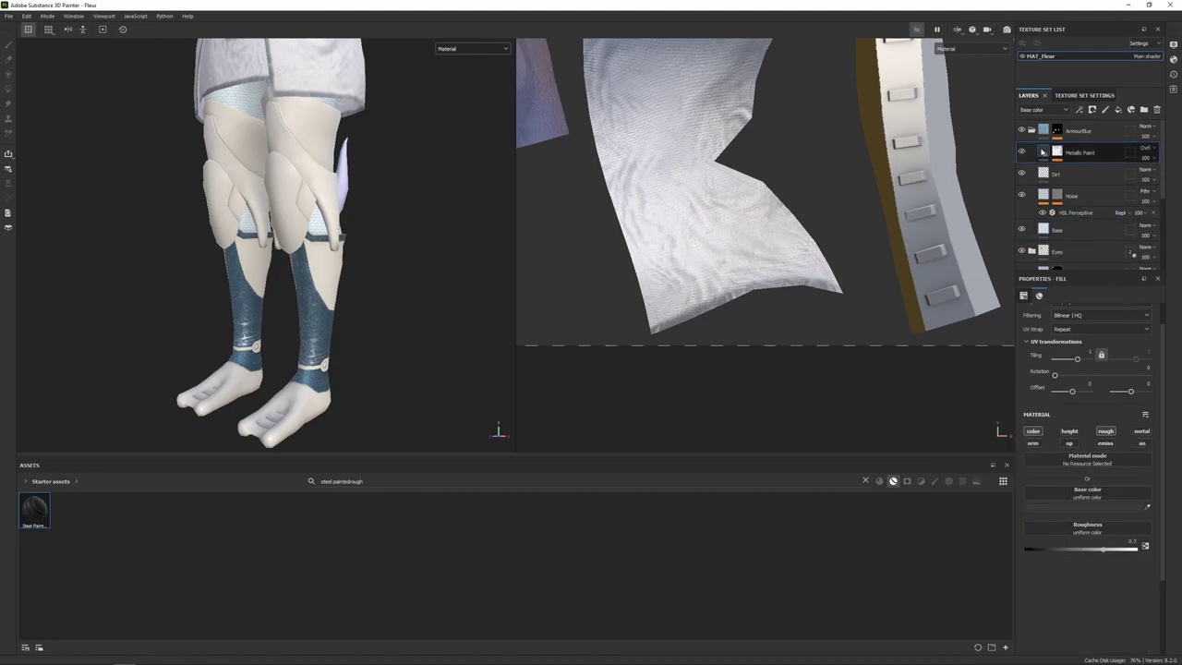
pyautogui.click(1094, 507)
pyautogui.click(1025, 554)
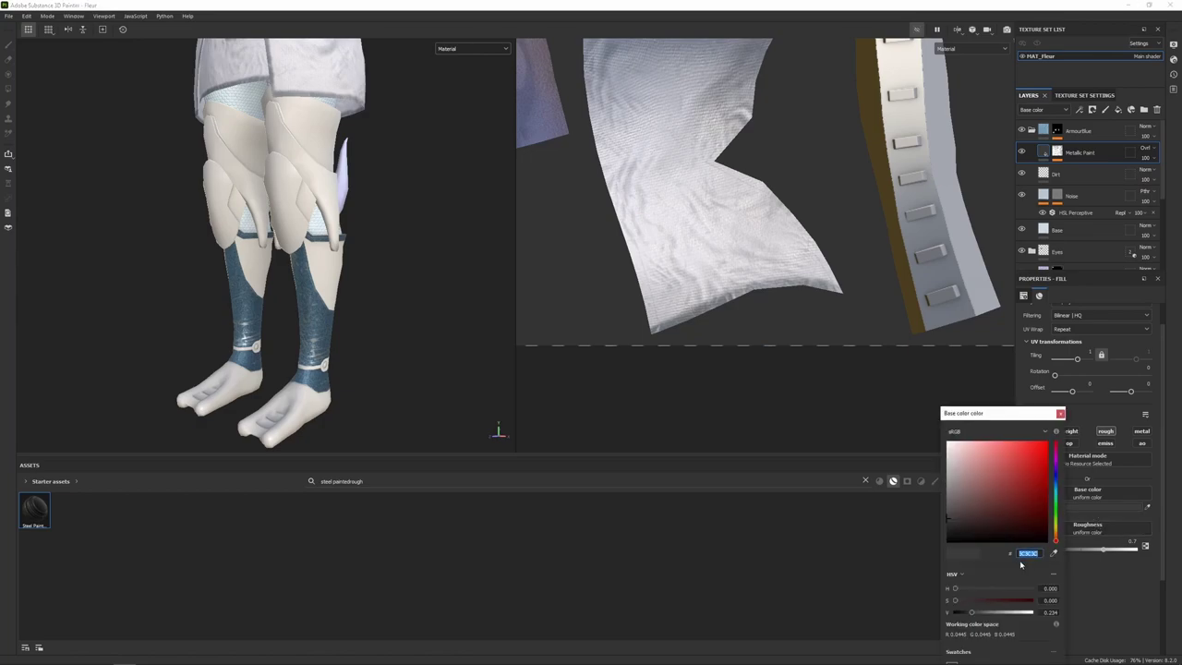
pyautogui.write('bcc7e8')
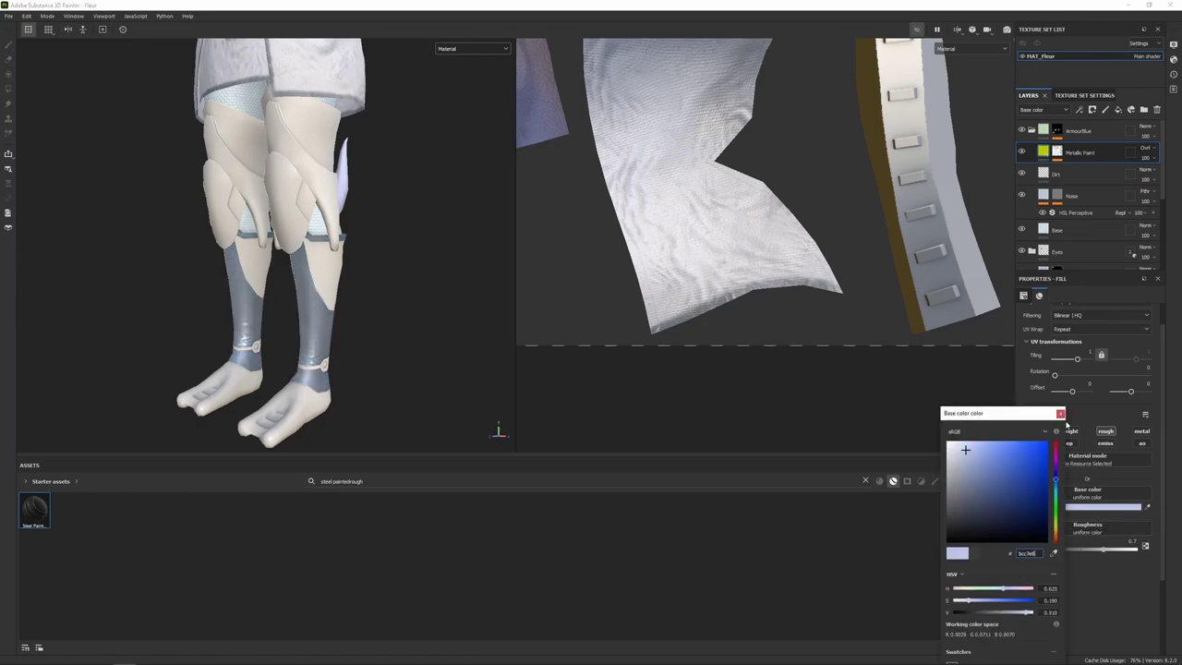
pyautogui.click(1060, 413)
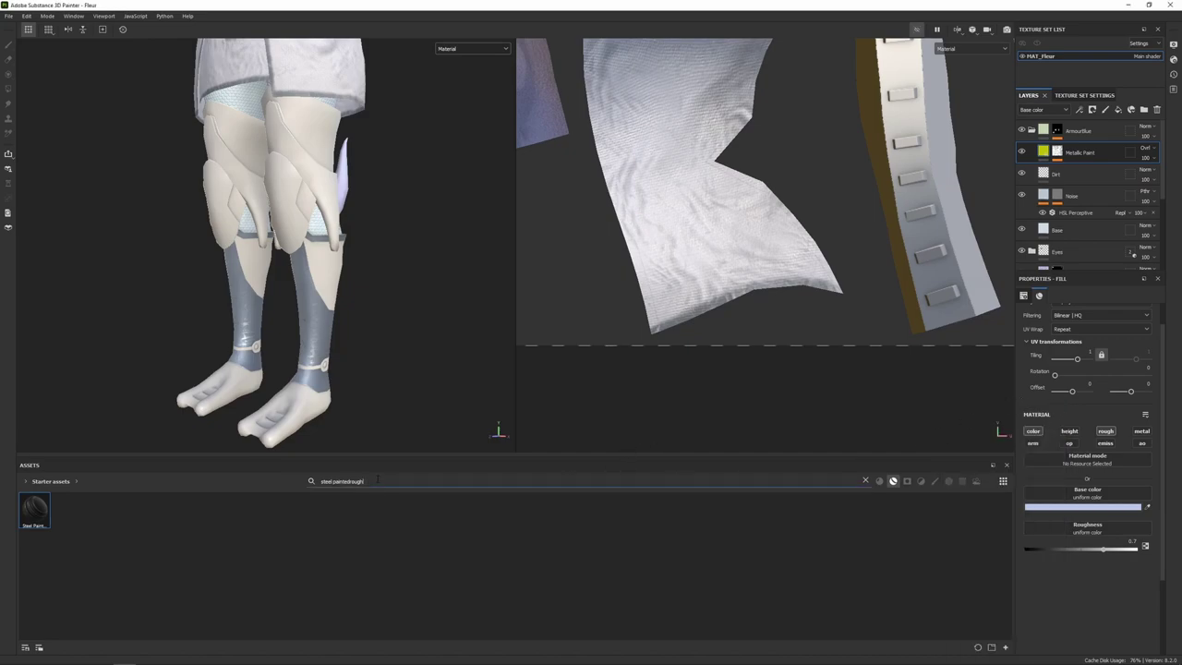
# Search the smart materials for "steel bright" and add Steel Bright Layered inside the ArmourBlue folder, above Metallic Paint.
pyautogui.moveTo(364, 483); pyautogui.dragTo(322, 481)
pyautogui.press('BackSpace')
pyautogui.write('steel')
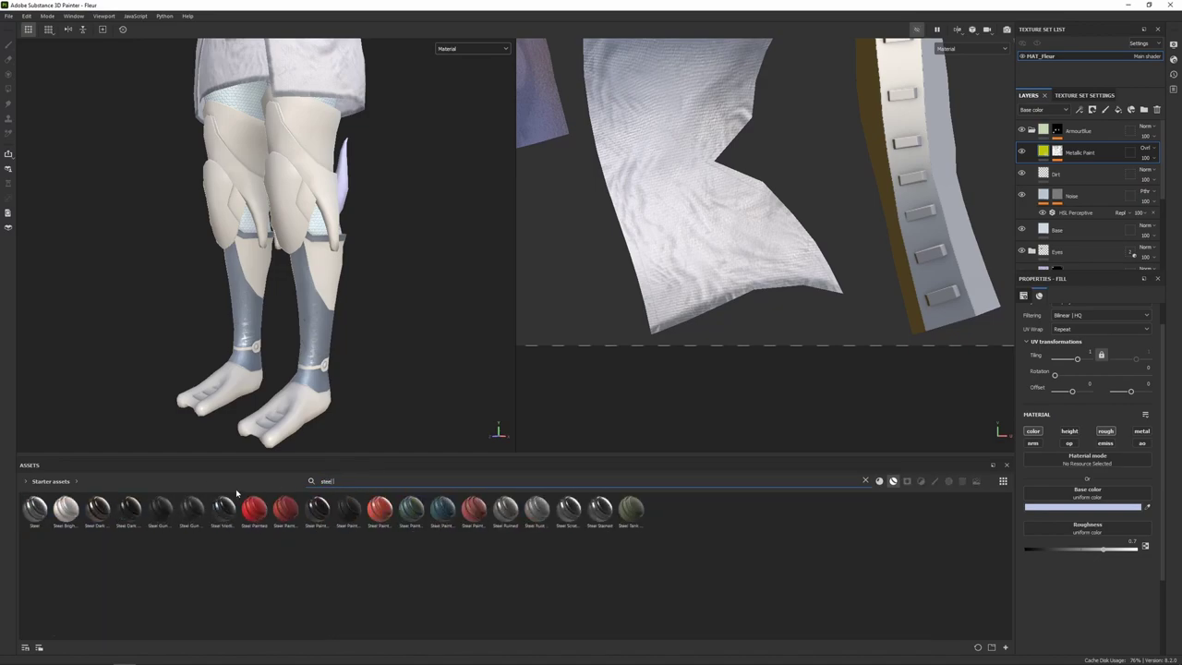
pyautogui.write(' bri')
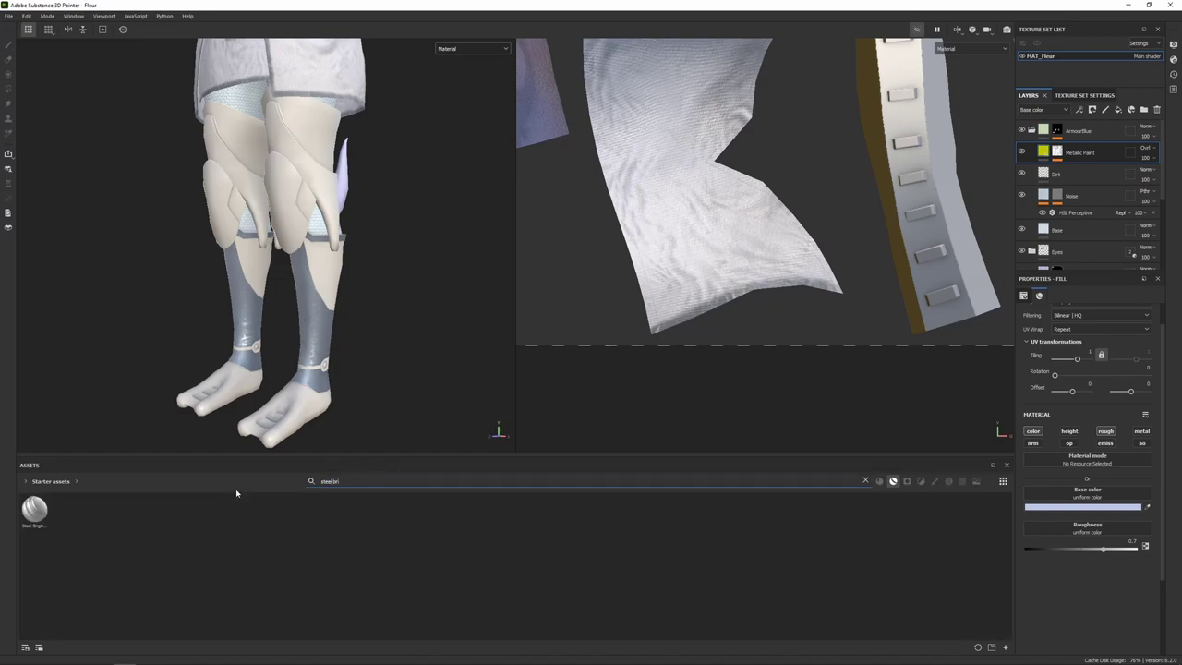
pyautogui.write('ght')
pyautogui.moveTo(35, 510)
pyautogui.mouseDown()
pyautogui.moveTo(121, 502)
pyautogui.moveTo(1081, 189)
pyautogui.moveTo(1078, 140)
pyautogui.mouseUp()
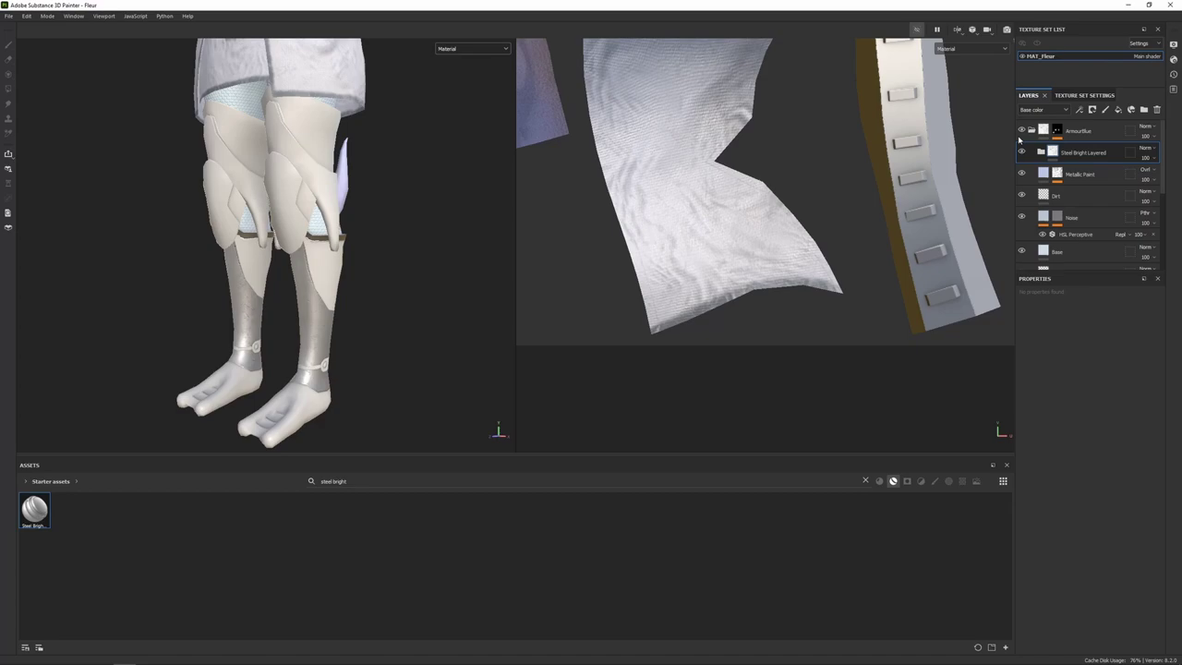
# Give the Steel Bright Layered folder a black mask with a Metal Edge Wear generator.
pyautogui.rightClick(1043, 151)
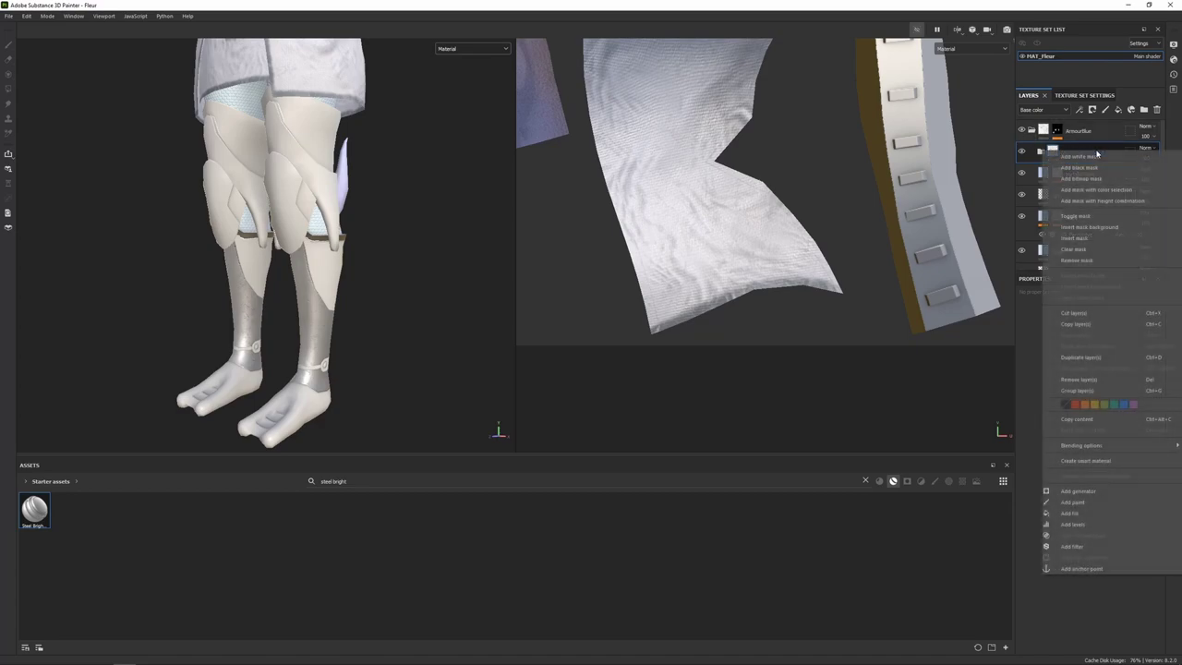
pyautogui.click(1085, 168)
pyautogui.rightClick(1096, 154)
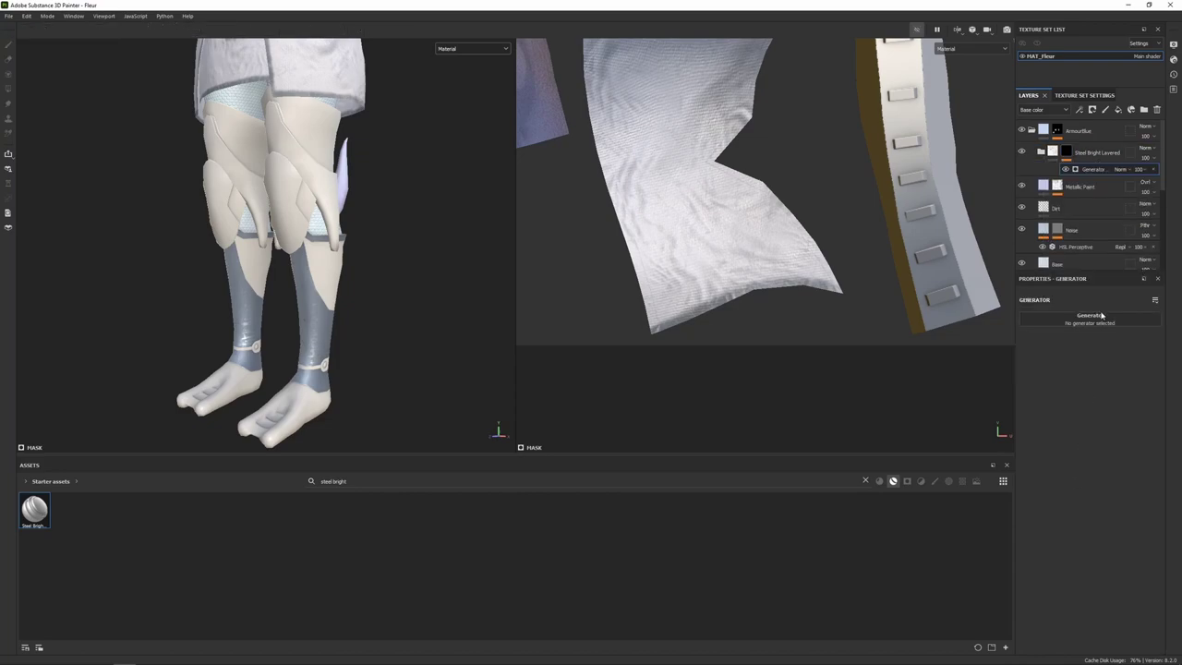
pyautogui.click(1099, 316)
pyautogui.write('metal')
pyautogui.click(1068, 356)
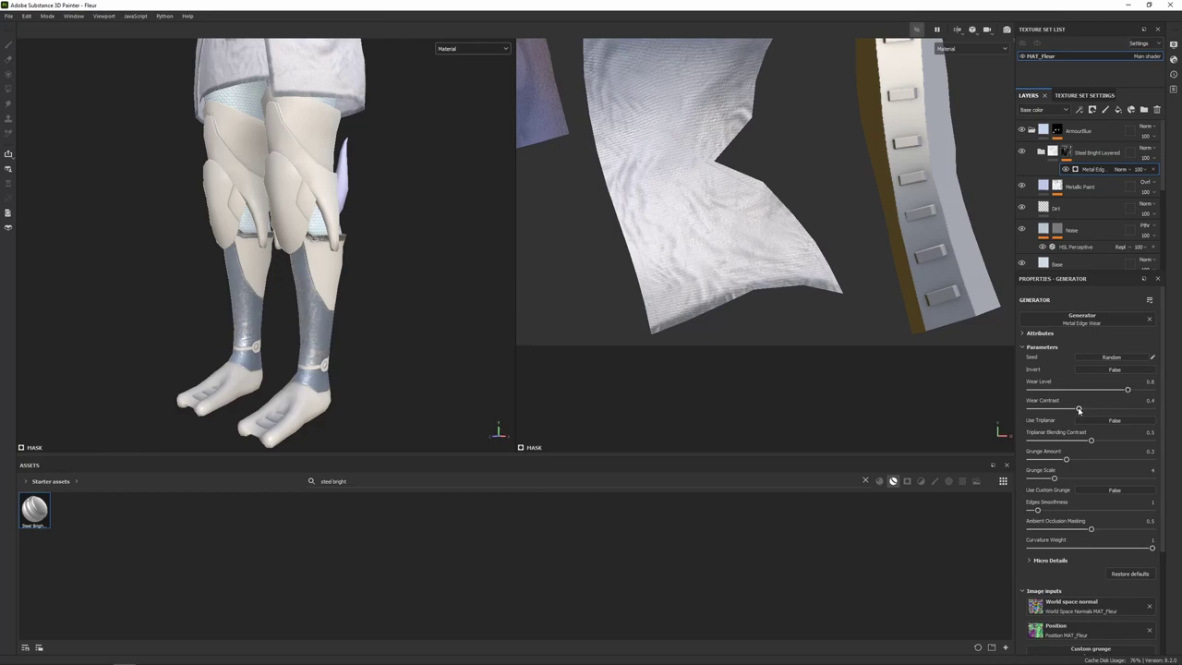
# Expand the Steel Bright Layered folder and set its Bright edges layer's height to -0.01.
pyautogui.scroll(10, 310, 229)
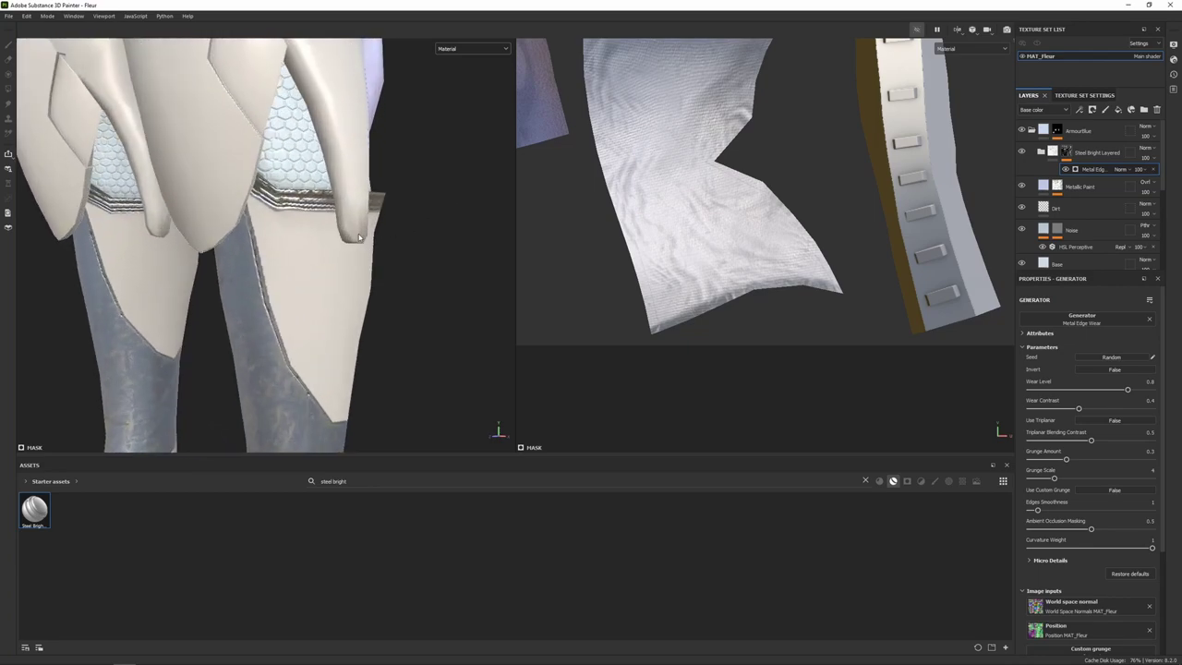
pyautogui.keyDown('alt'); pyautogui.moveTo(308, 227); pyautogui.dragTo(256, 228); pyautogui.keyUp('alt')
pyautogui.keyDown('alt'); pyautogui.moveTo(256, 228); pyautogui.dragTo(281, 196, button='right'); pyautogui.keyUp('alt')
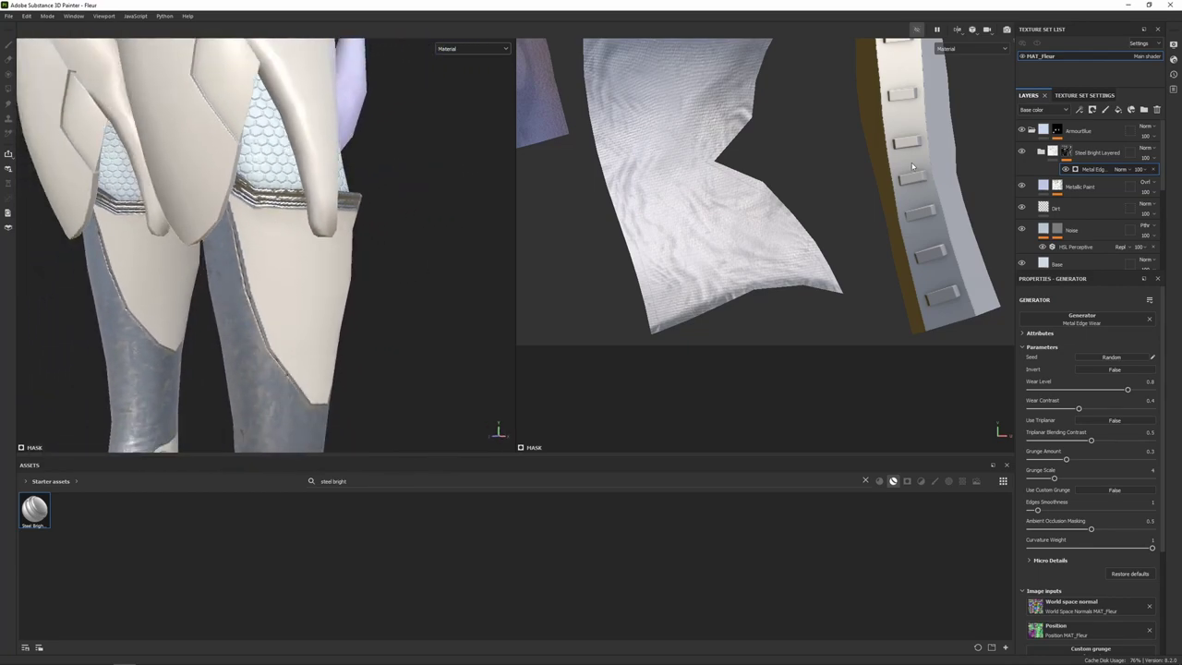
pyautogui.click(1042, 155)
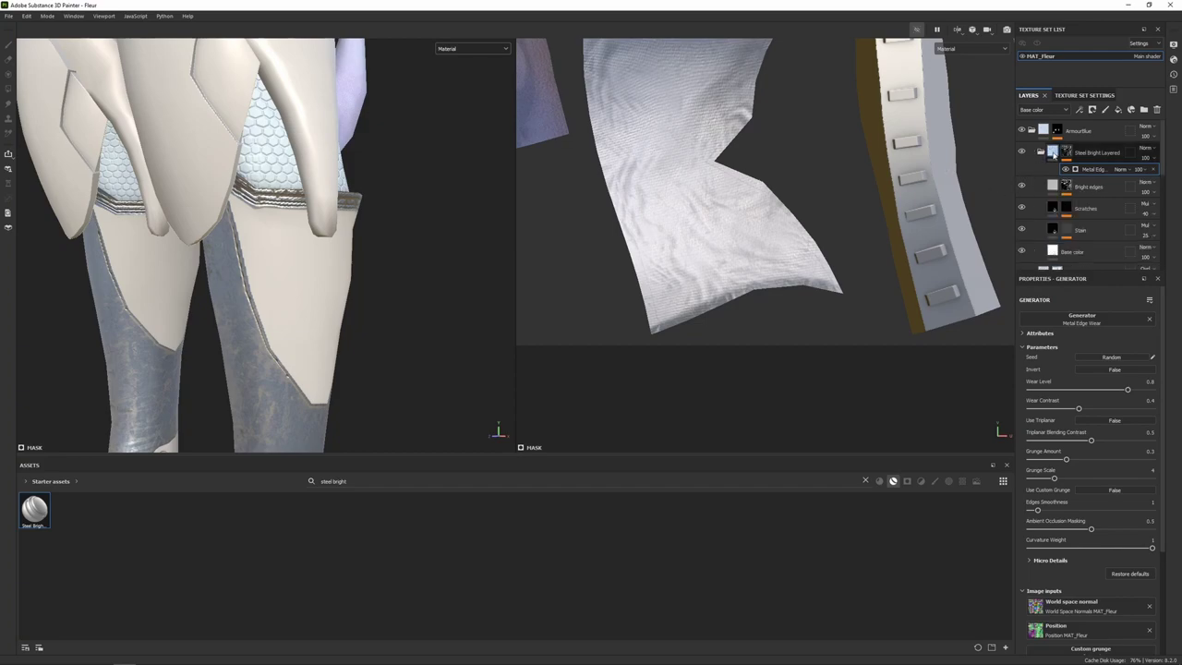
pyautogui.click(1109, 190)
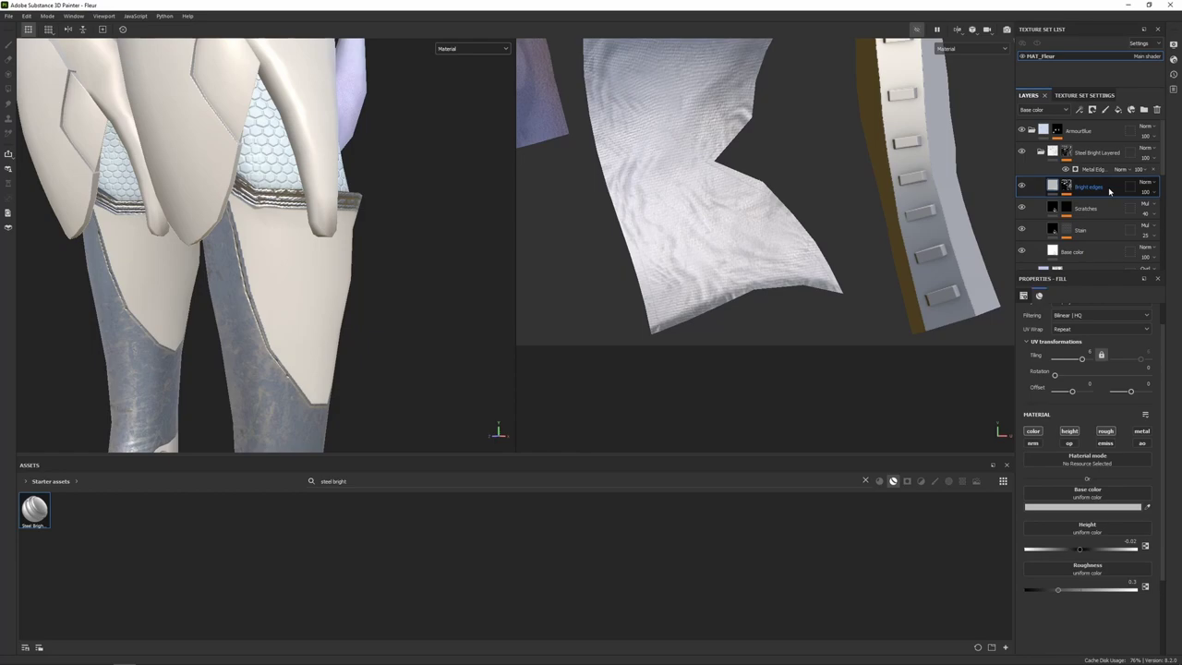
pyautogui.click(1078, 549)
pyautogui.moveTo(1082, 552); pyautogui.dragTo(1082, 550)
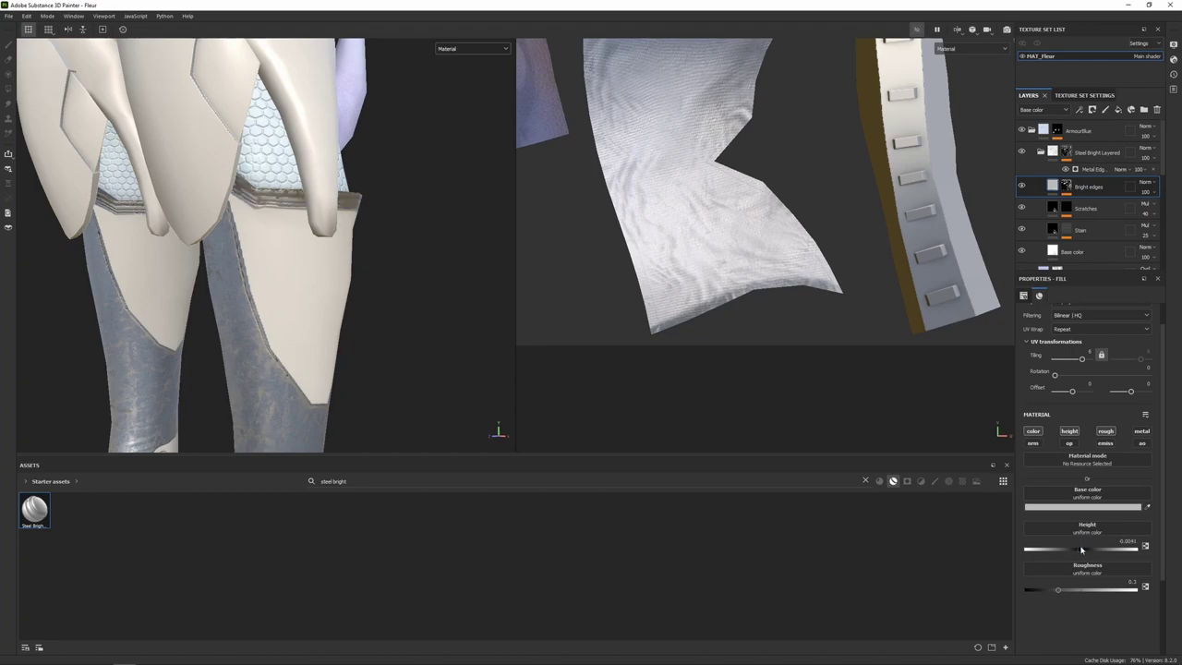
pyautogui.moveTo(1082, 550); pyautogui.dragTo(1081, 550)
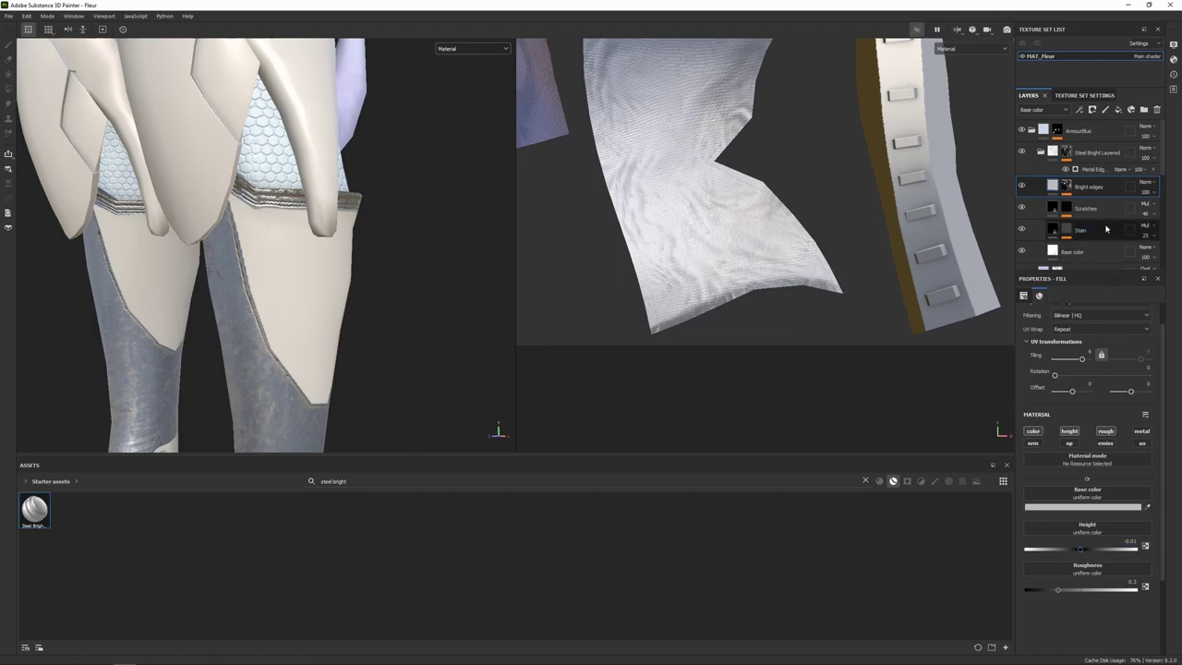
# Check the Scratches layer and the wear on the lower legs, and collapse the Steel Bright Layered and ArmourBlue folders.
pyautogui.click(1088, 209)
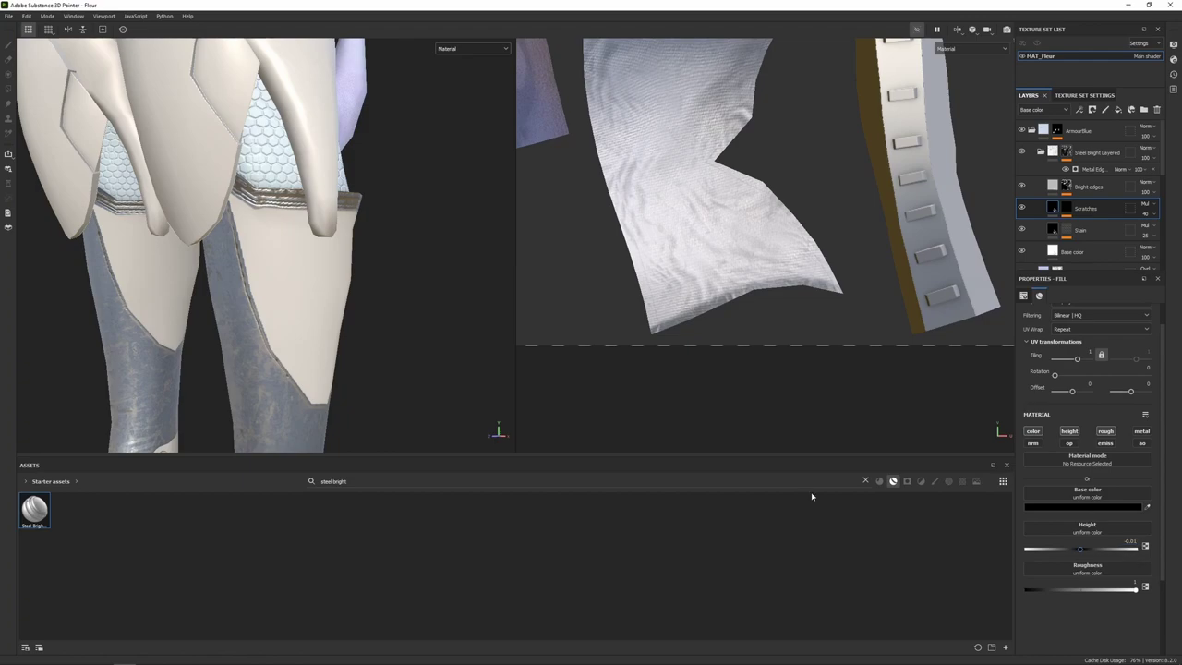
pyautogui.scroll(-3, 382, 330)
pyautogui.keyDown('alt'); pyautogui.moveTo(319, 349); pyautogui.dragTo(366, 298, button='middle'); pyautogui.keyUp('alt')
pyautogui.keyDown('alt'); pyautogui.moveTo(365, 297); pyautogui.dragTo(423, 312); pyautogui.keyUp('alt')
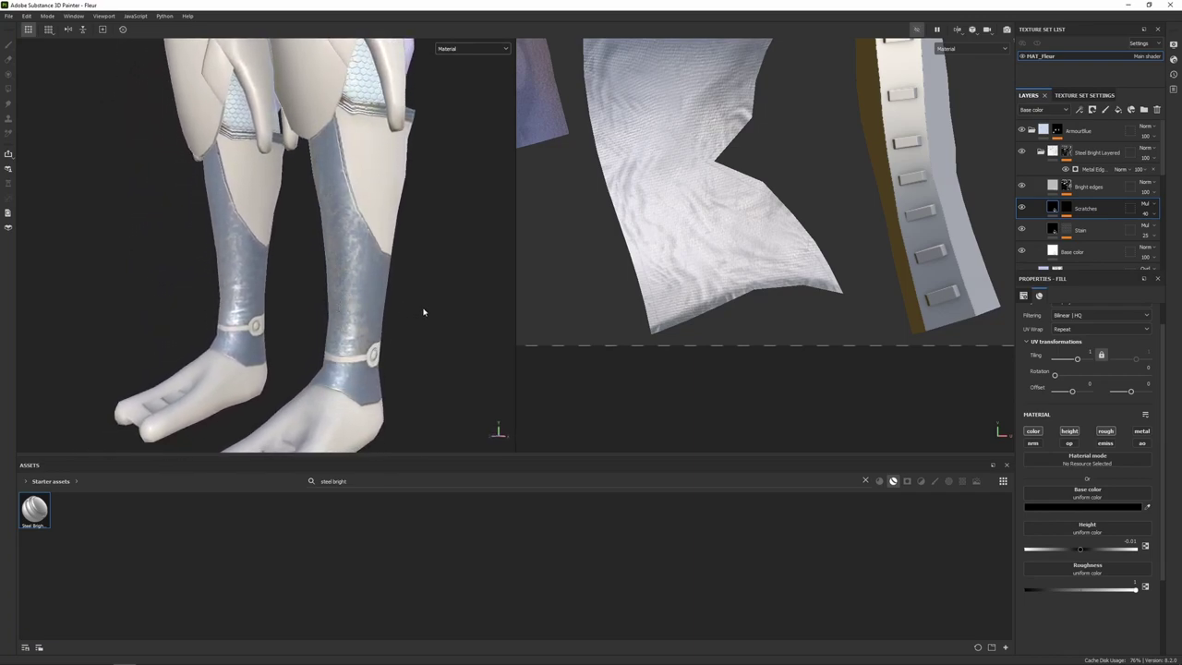
pyautogui.click(1041, 152)
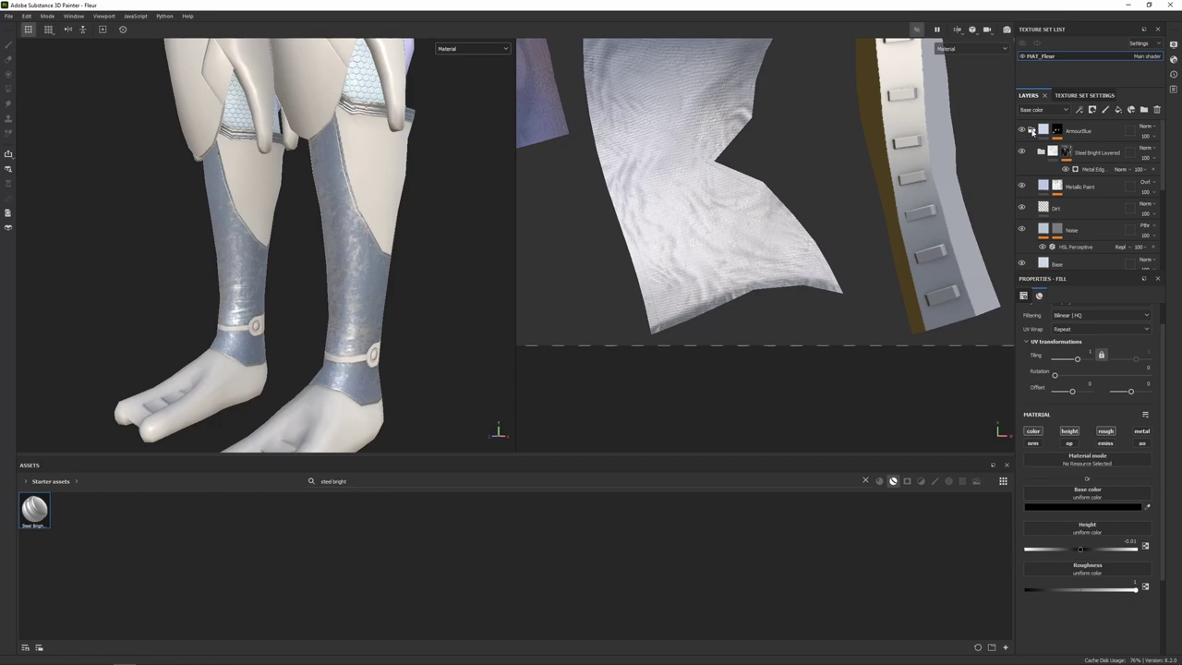
pyautogui.click(1032, 130)
# Add a Paint effect to the ArmourBlue folder's mask and activate Polygon Fill.
pyautogui.click(1060, 130)
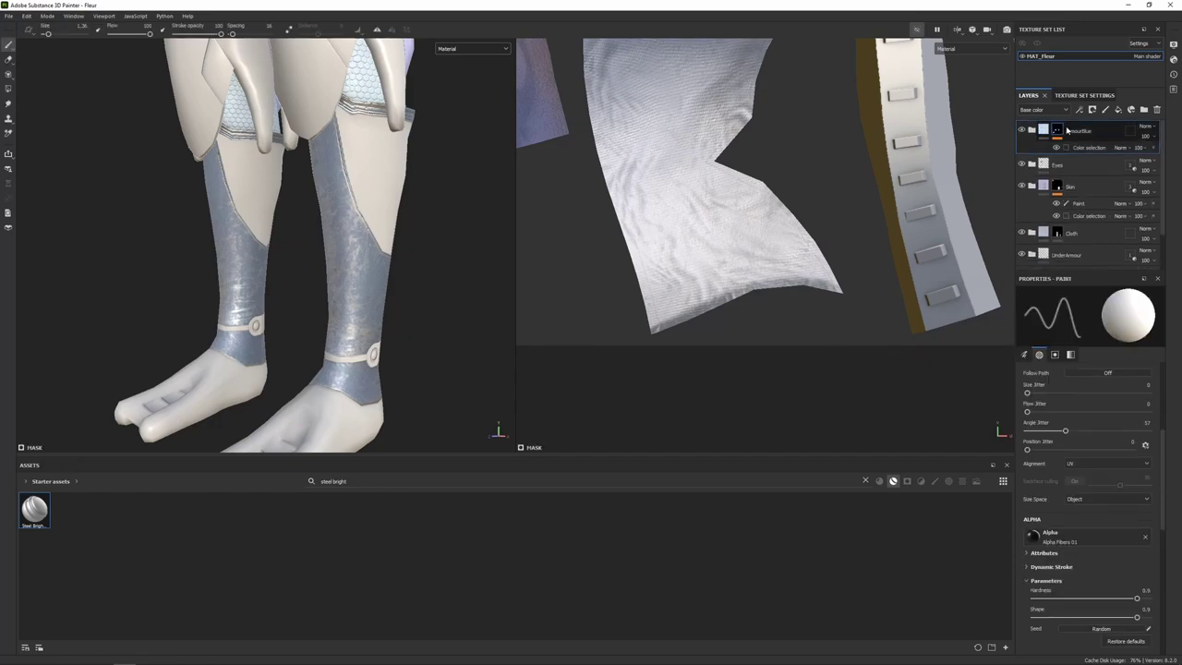
pyautogui.rightClick(1077, 133)
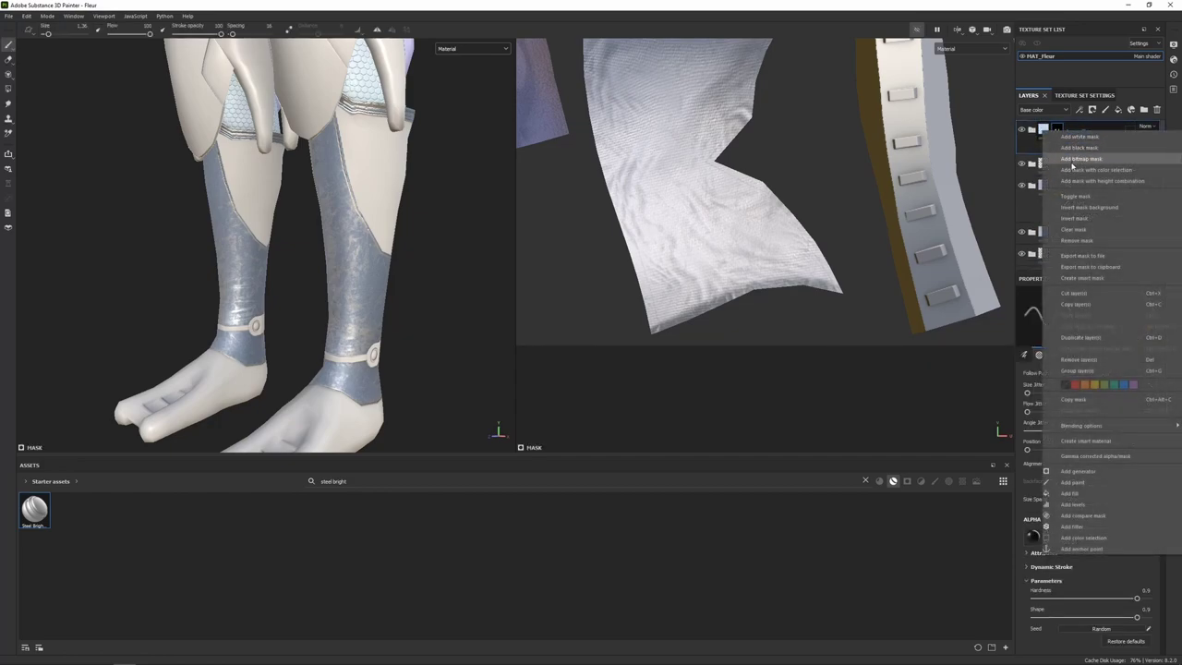
pyautogui.click(1073, 482)
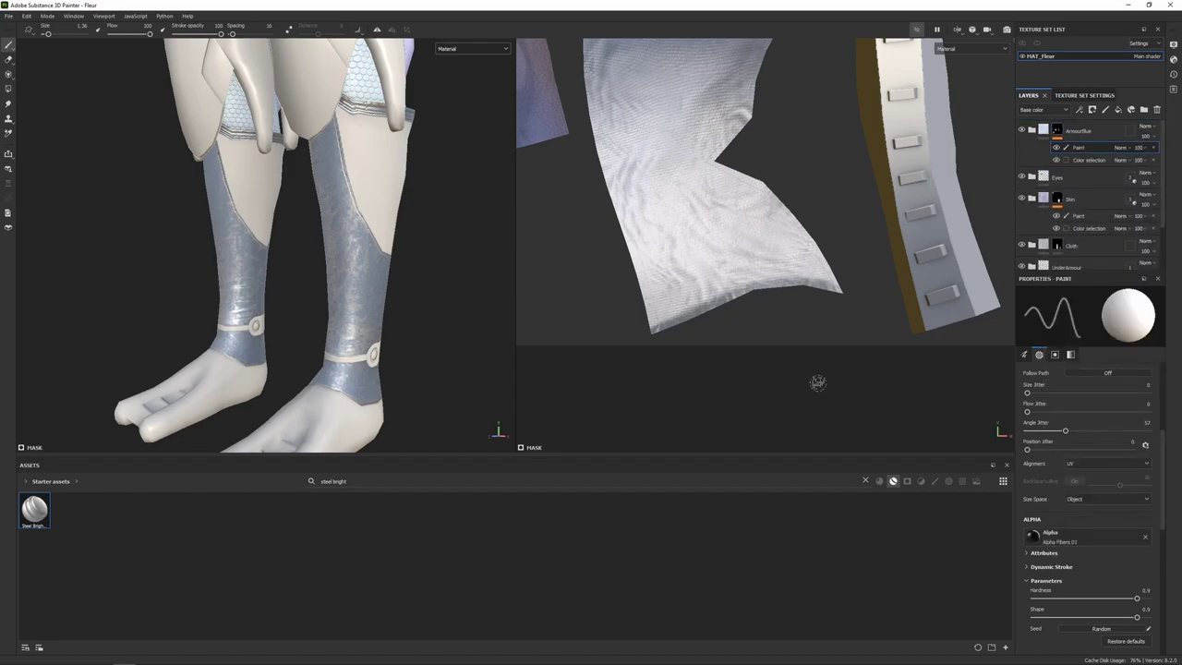
pyautogui.click(9, 89)
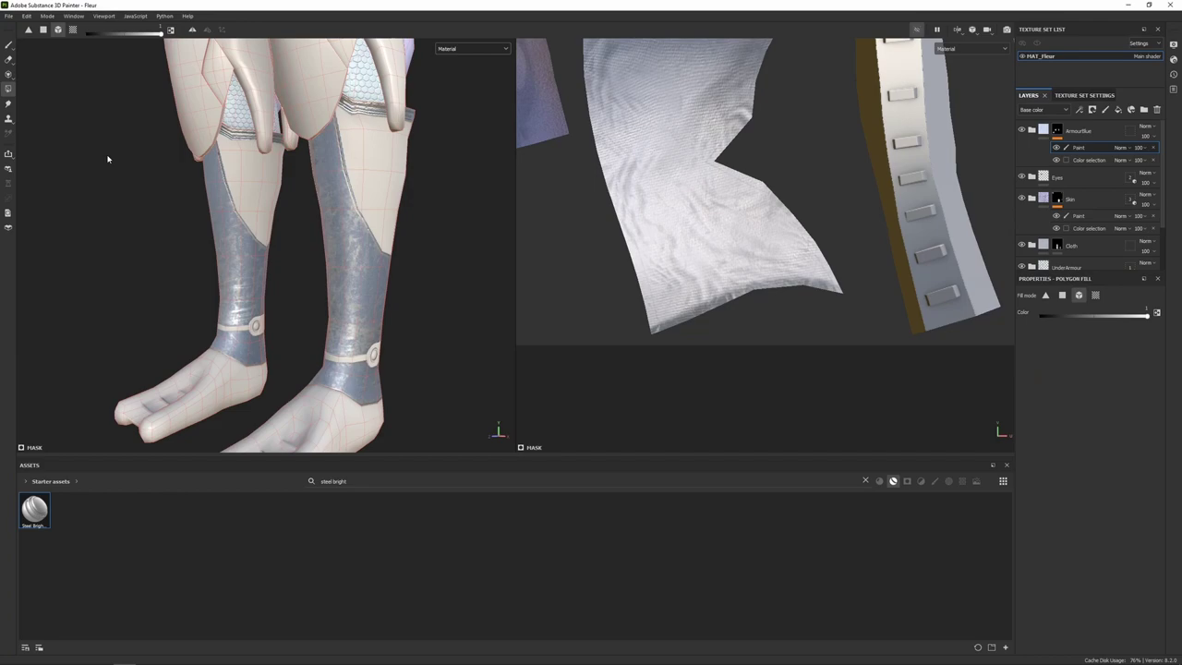
# Fill the upper curved panels of the thigh guard into the ArmourBlue mask with quad fill on its UV island.
pyautogui.keyDown('alt'); pyautogui.moveTo(107, 159); pyautogui.dragTo(268, 93); pyautogui.keyUp('alt')
pyautogui.keyDown('alt'); pyautogui.moveTo(296, 74); pyautogui.dragTo(318, 240, button='middle'); pyautogui.keyUp('alt')
pyautogui.scroll(-10, 730, 277)
pyautogui.keyDown('alt'); pyautogui.moveTo(614, 226); pyautogui.dragTo(753, 339, button='middle'); pyautogui.keyUp('alt')
pyautogui.scroll(-2, 754, 340)
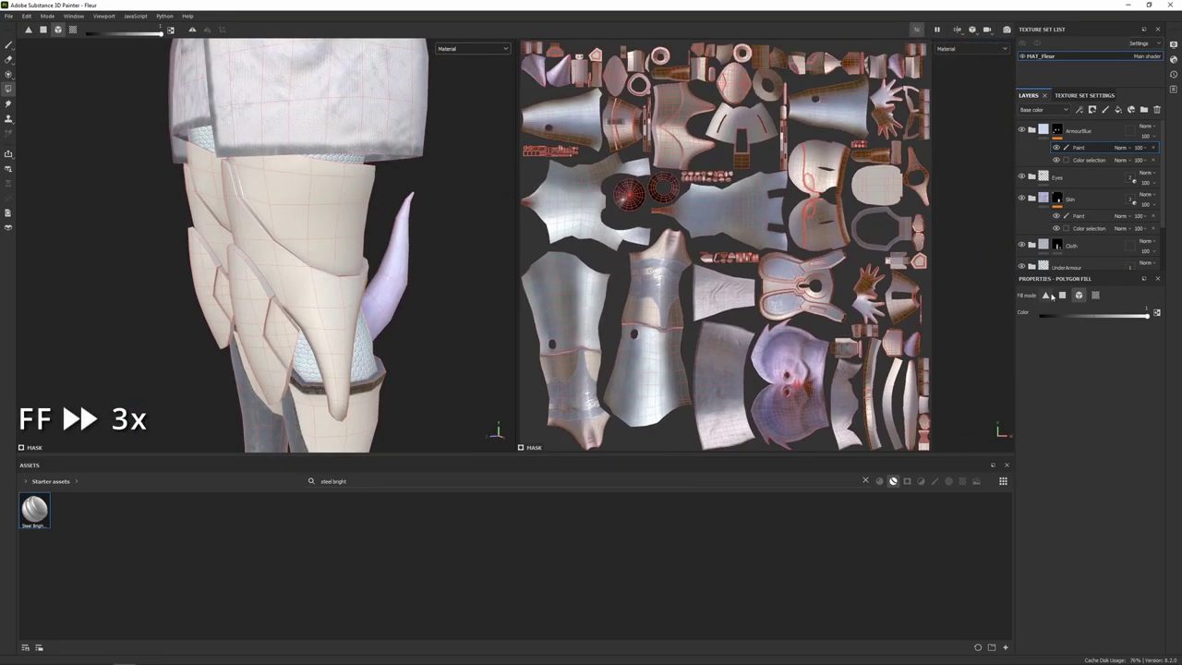
pyautogui.click(1062, 295)
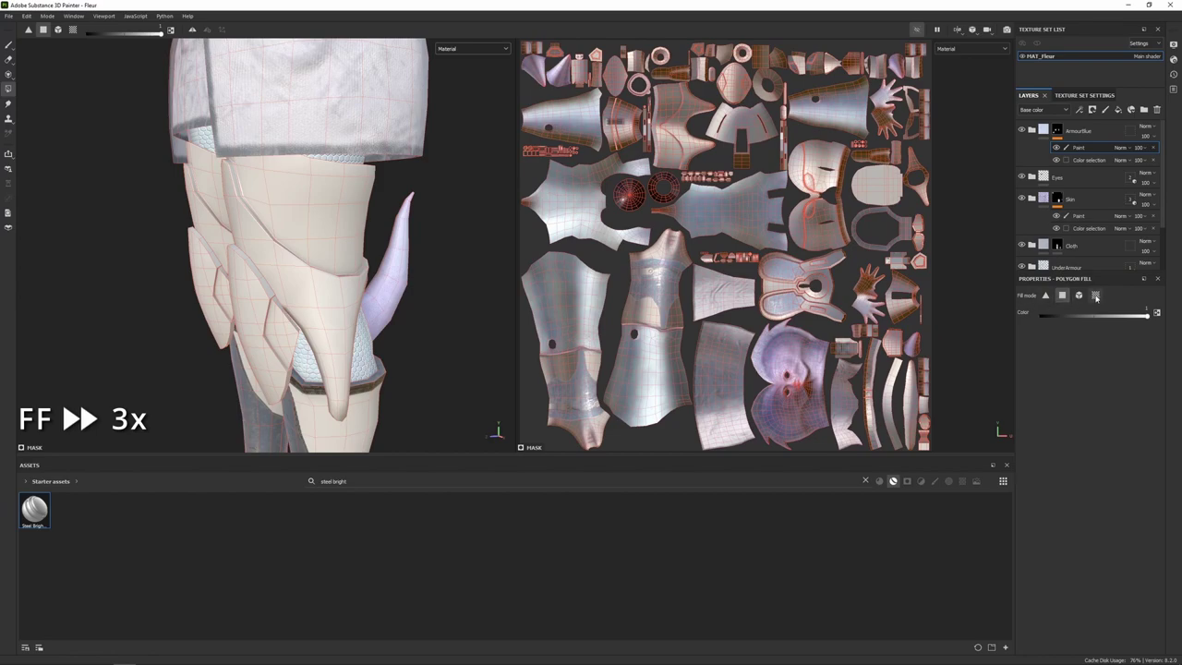
pyautogui.click(323, 218)
pyautogui.scroll(5, 739, 251)
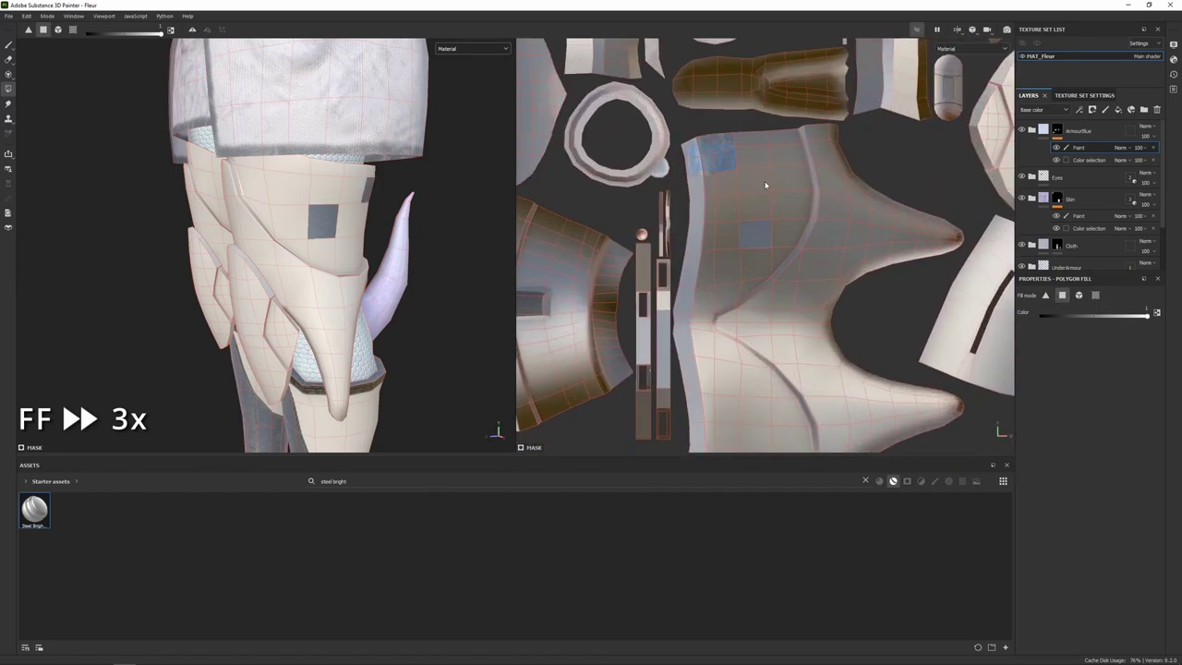
pyautogui.moveTo(764, 186)
pyautogui.mouseDown()
pyautogui.moveTo(726, 195)
pyautogui.moveTo(779, 256)
pyautogui.moveTo(723, 368)
pyautogui.mouseUp()
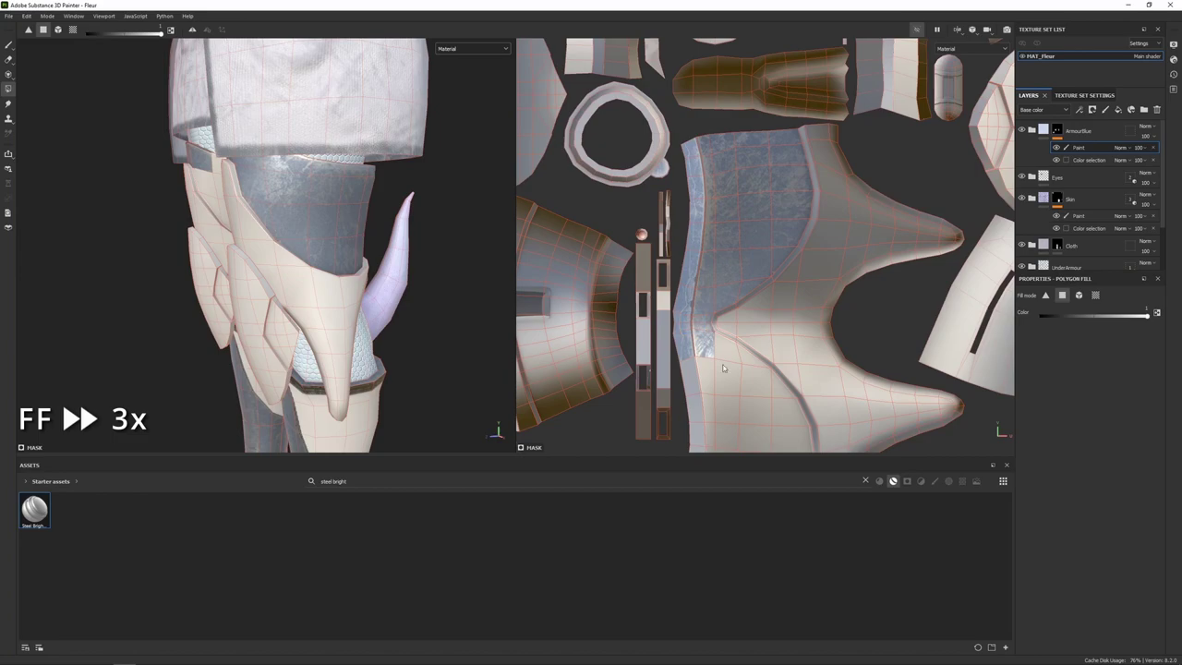
pyautogui.keyDown('alt'); pyautogui.moveTo(725, 368); pyautogui.dragTo(733, 213, button='middle'); pyautogui.keyUp('alt')
pyautogui.moveTo(732, 213)
pyautogui.mouseDown()
pyautogui.moveTo(736, 335)
pyautogui.moveTo(738, 189)
pyautogui.moveTo(782, 351)
pyautogui.mouseUp()
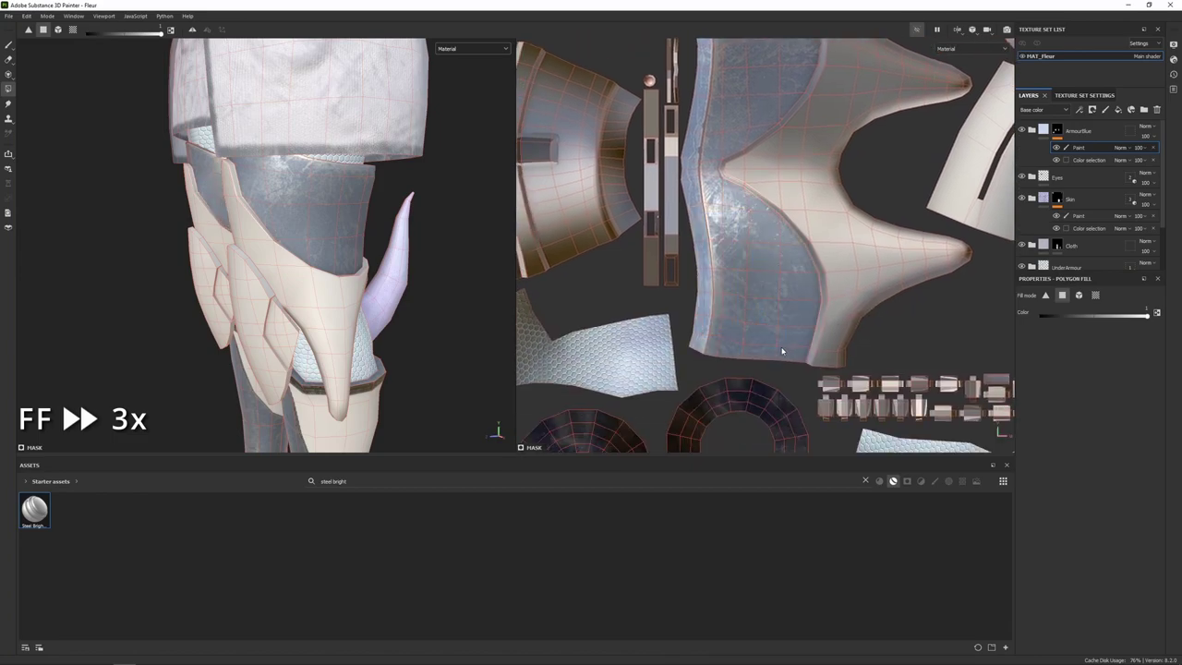
# Fill the abdominal armour plates into the ArmourBlue mask with mesh fill.
pyautogui.scroll(-5, 316, 213)
pyautogui.keyDown('alt'); pyautogui.moveTo(317, 214); pyautogui.dragTo(388, 207); pyautogui.keyUp('alt')
pyautogui.keyDown('alt'); pyautogui.moveTo(318, 166); pyautogui.dragTo(324, 286, button='middle'); pyautogui.keyUp('alt')
pyautogui.scroll(4, 323, 286)
pyautogui.moveTo(370, 213)
pyautogui.keyDown('alt'); pyautogui.mouseDown()
pyautogui.moveTo(311, 185)
pyautogui.moveTo(366, 215)
pyautogui.mouseUp(); pyautogui.keyUp('alt')
pyautogui.click(1079, 296)
pyautogui.click(357, 265)
pyautogui.keyDown('alt'); pyautogui.moveTo(275, 134); pyautogui.dragTo(349, 198, button='middle'); pyautogui.keyUp('alt')
pyautogui.click(345, 196)
pyautogui.click(339, 234)
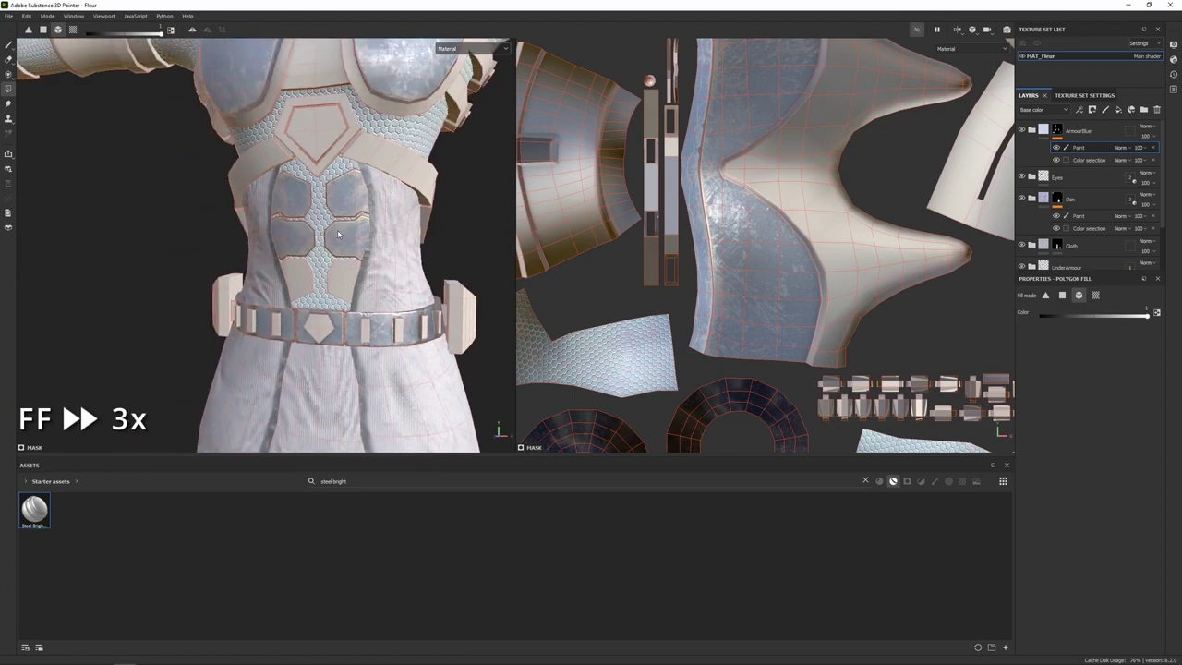
pyautogui.click(342, 279)
# Fill the shoulder plates and torso straps into the ArmourBlue mask using UV chunk fill, undoing the last fill.
pyautogui.keyDown('alt'); pyautogui.moveTo(343, 279); pyautogui.dragTo(291, 268); pyautogui.keyUp('alt')
pyautogui.keyDown('alt'); pyautogui.moveTo(427, 211); pyautogui.dragTo(377, 274, button='middle'); pyautogui.keyUp('alt')
pyautogui.click(1096, 295)
pyautogui.click(310, 231)
pyautogui.keyDown('alt'); pyautogui.moveTo(291, 230); pyautogui.dragTo(147, 249); pyautogui.keyUp('alt')
pyautogui.keyDown('alt'); pyautogui.moveTo(443, 254); pyautogui.dragTo(325, 274); pyautogui.keyUp('alt')
pyautogui.click(268, 263)
pyautogui.click(1095, 295)
pyautogui.click(358, 217)
pyautogui.hotkey('ctrl', 'z')
# Fill the upper arm guard's UV island into the mask, and clear its raised band with quad fill at color 0.
pyautogui.keyDown('alt'); pyautogui.moveTo(600, 204); pyautogui.dragTo(795, 263, button='middle'); pyautogui.keyUp('alt')
pyautogui.scroll(3, 795, 263)
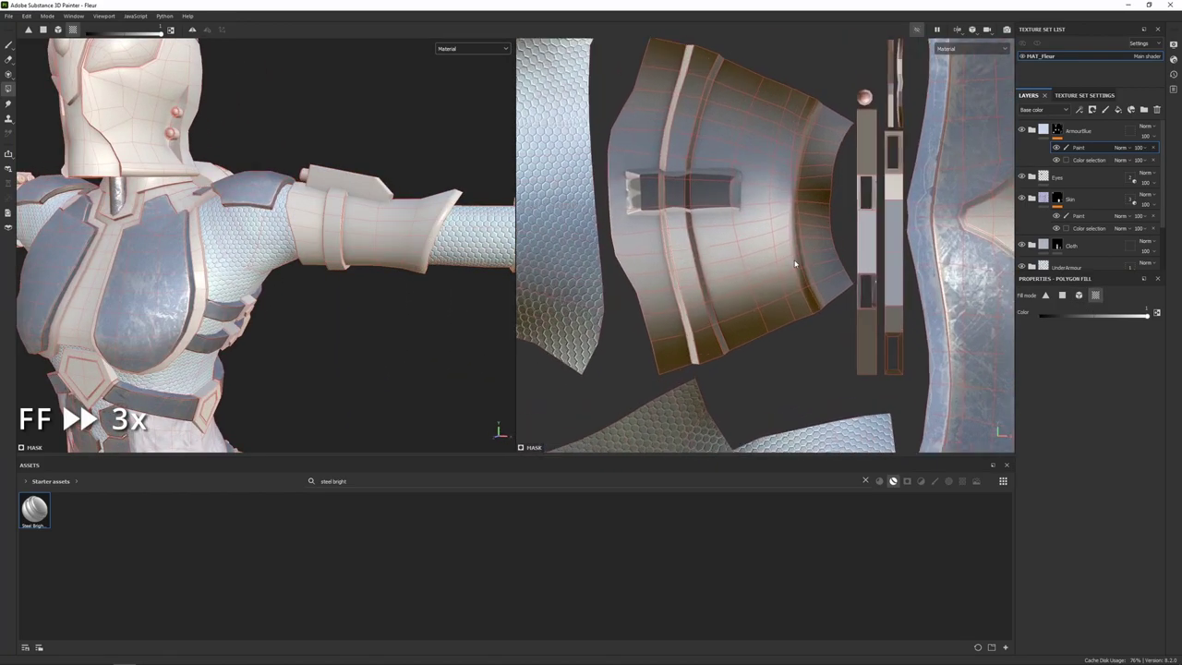
pyautogui.click(794, 265)
pyautogui.click(1062, 295)
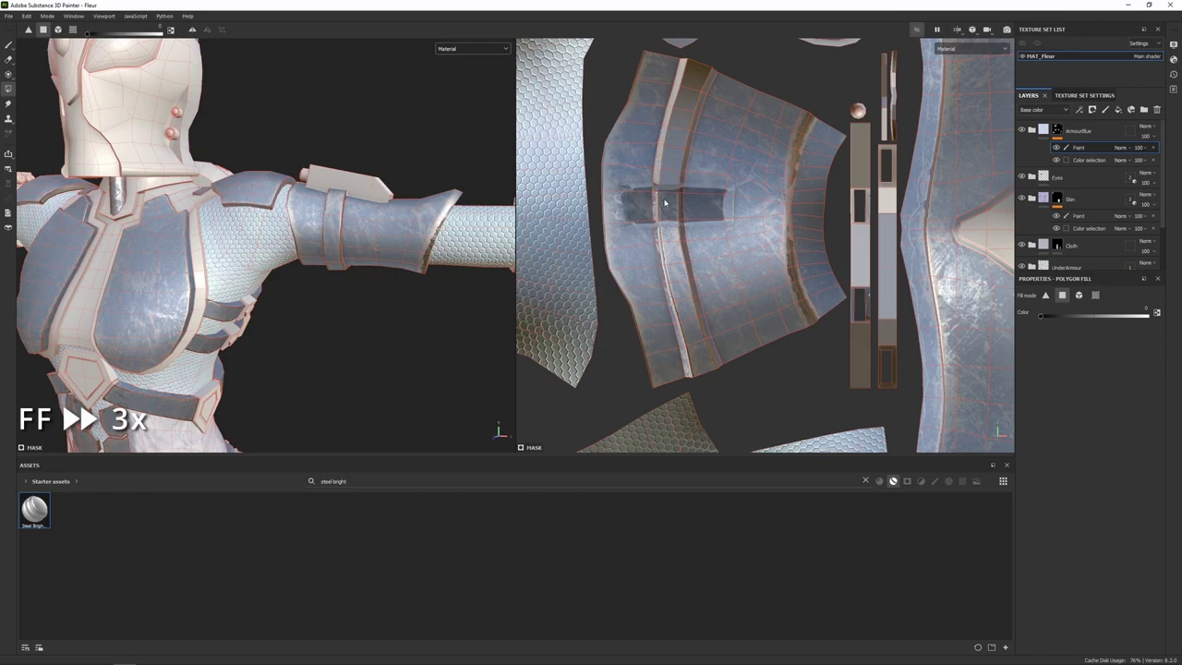
pyautogui.moveTo(664, 202); pyautogui.dragTo(689, 353)
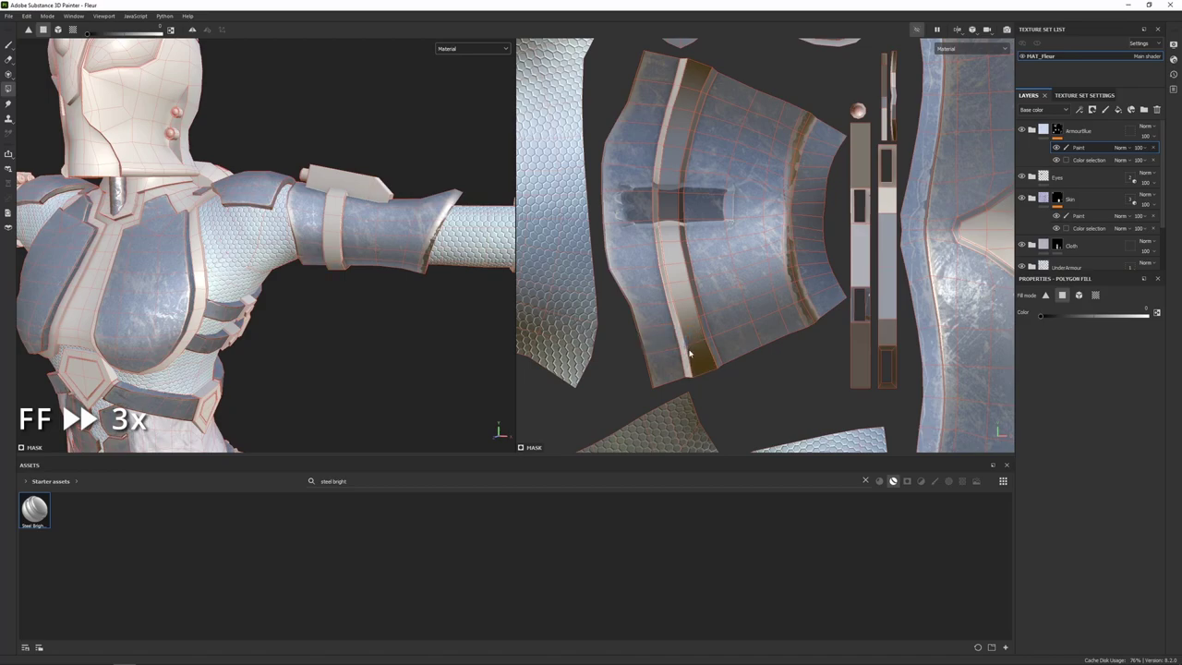
# Fill the forearm guard into the ArmourBlue mask with UV chunk fill.
pyautogui.scroll(-3, 416, 279)
pyautogui.keyDown('alt'); pyautogui.moveTo(414, 279); pyautogui.dragTo(288, 290, button='middle'); pyautogui.keyUp('alt')
pyautogui.click(1095, 297)
pyautogui.click(356, 261)
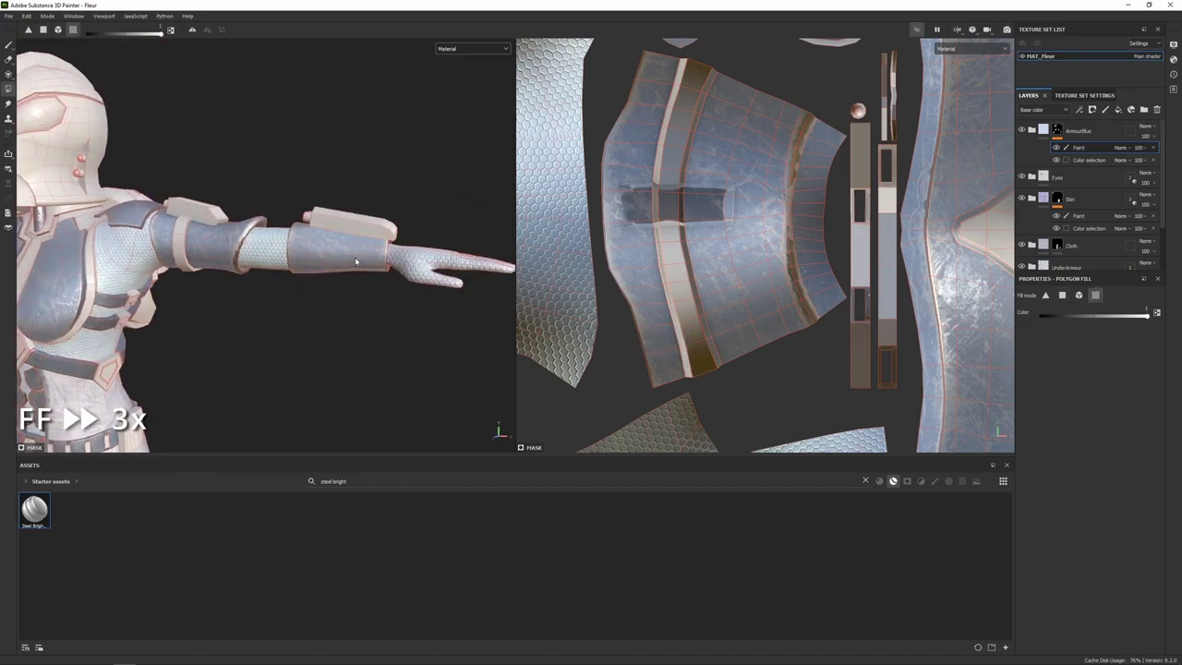
# Fill the narrow forehead section joining the two helmet halves into the ArmourBlue mask with quad fill.
pyautogui.keyDown('alt'); pyautogui.moveTo(315, 328); pyautogui.dragTo(345, 302); pyautogui.keyUp('alt')
pyautogui.scroll(3, 329, 317)
pyautogui.scroll(-3, 313, 290)
pyautogui.scroll(-3, 346, 301)
pyautogui.keyDown('alt'); pyautogui.moveTo(346, 301); pyautogui.dragTo(342, 358, button='middle'); pyautogui.keyUp('alt')
pyautogui.scroll(-3, 387, 266)
pyautogui.scroll(5, 342, 358)
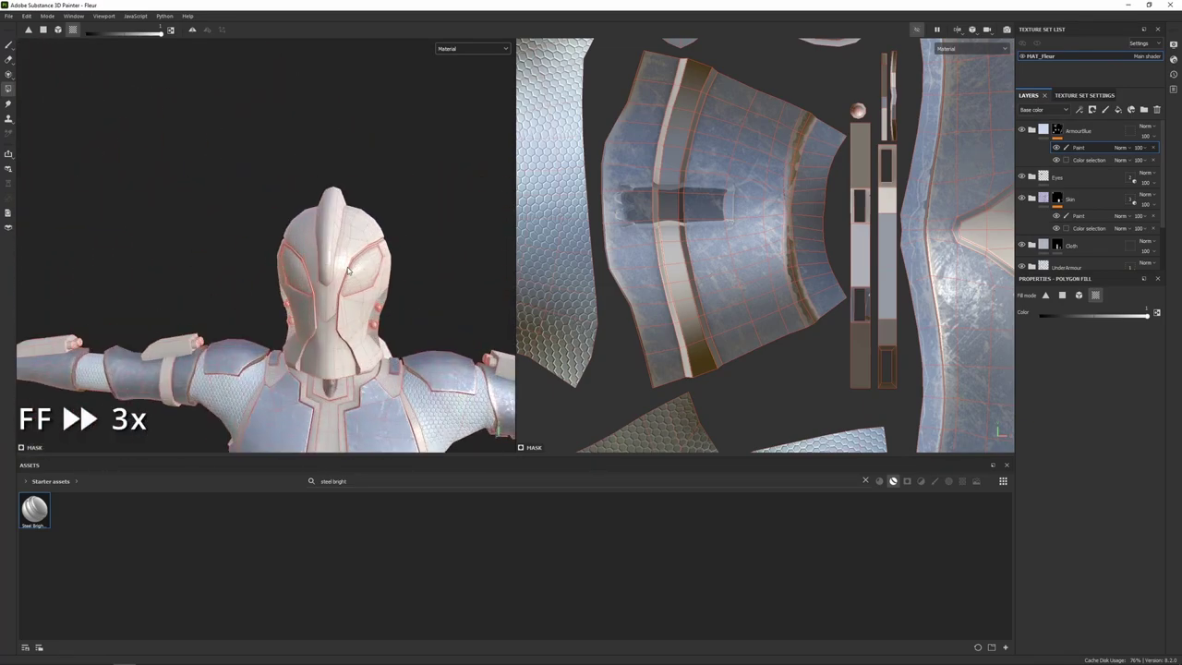
pyautogui.keyDown('alt'); pyautogui.moveTo(374, 268); pyautogui.dragTo(327, 277); pyautogui.keyUp('alt')
pyautogui.scroll(3, 333, 276)
pyautogui.keyDown('alt'); pyautogui.moveTo(333, 270); pyautogui.dragTo(339, 202, button='middle'); pyautogui.keyUp('alt')
pyautogui.click(1062, 296)
pyautogui.scroll(-5, 870, 297)
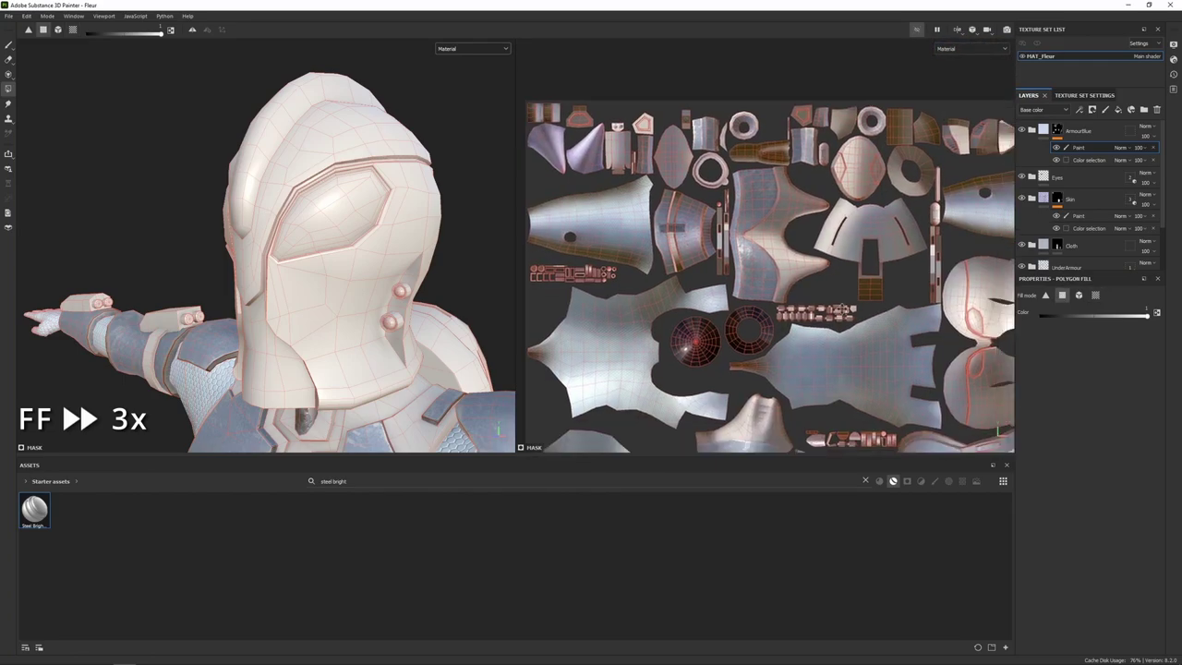
pyautogui.keyDown('alt'); pyautogui.moveTo(979, 369); pyautogui.dragTo(796, 263, button='middle'); pyautogui.keyUp('alt')
pyautogui.scroll(4, 799, 260)
pyautogui.scroll(5, 747, 194)
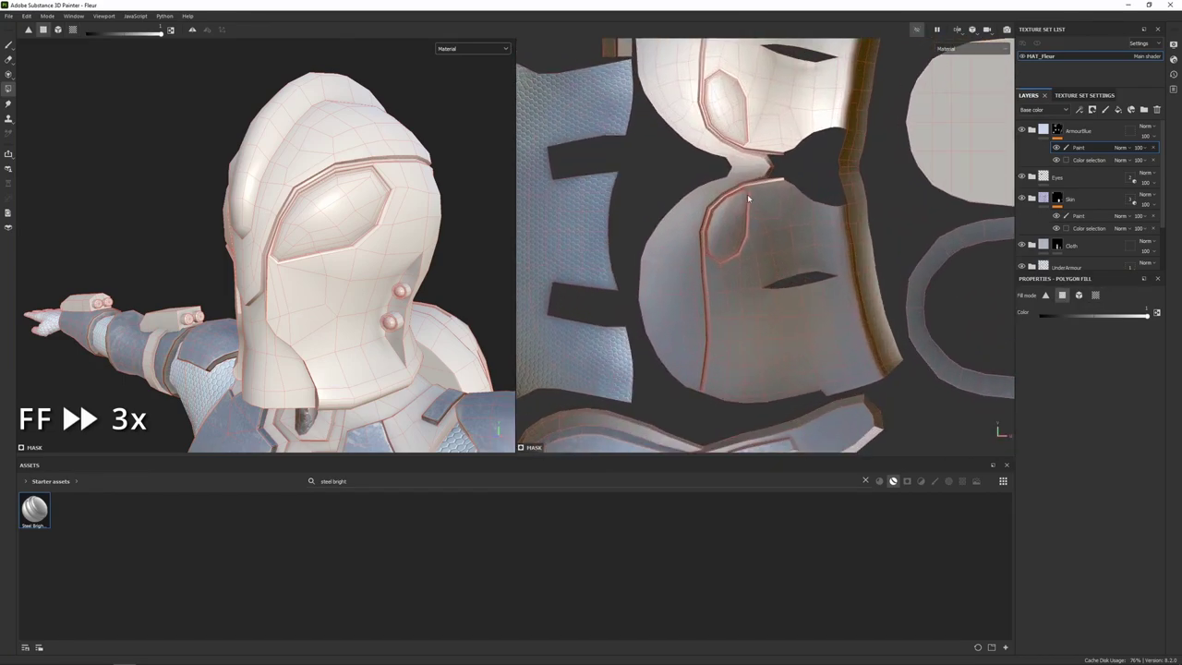
pyautogui.keyDown('alt'); pyautogui.moveTo(747, 194); pyautogui.dragTo(772, 296, button='middle'); pyautogui.keyUp('alt')
pyautogui.moveTo(773, 243); pyautogui.dragTo(815, 265)
pyautogui.moveTo(719, 223)
pyautogui.mouseDown()
pyautogui.moveTo(755, 260)
pyautogui.moveTo(757, 289)
pyautogui.mouseUp()
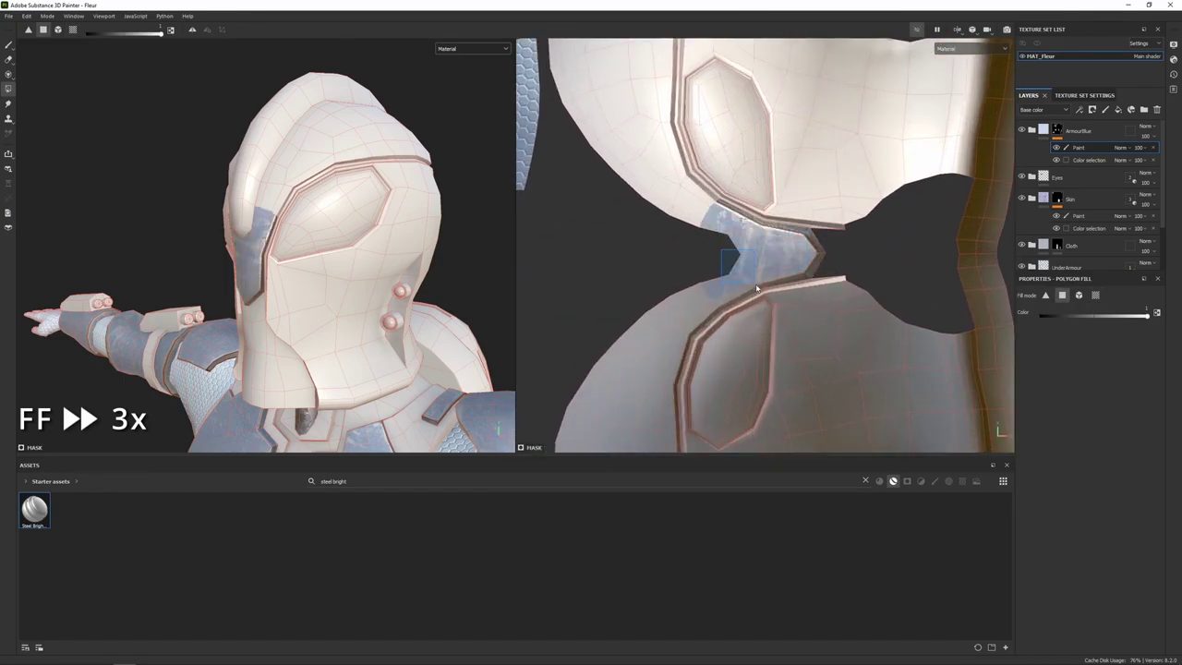
# Turn on symmetry and fill the front part of the helmet crown beside the eye-panel trim into the mask.
pyautogui.click(192, 29)
pyautogui.moveTo(669, 206)
pyautogui.mouseDown()
pyautogui.moveTo(643, 150)
pyautogui.moveTo(682, 178)
pyautogui.mouseUp()
pyautogui.keyDown('alt'); pyautogui.moveTo(618, 174); pyautogui.dragTo(694, 258, button='middle'); pyautogui.keyUp('alt')
pyautogui.moveTo(688, 242); pyautogui.dragTo(723, 155)
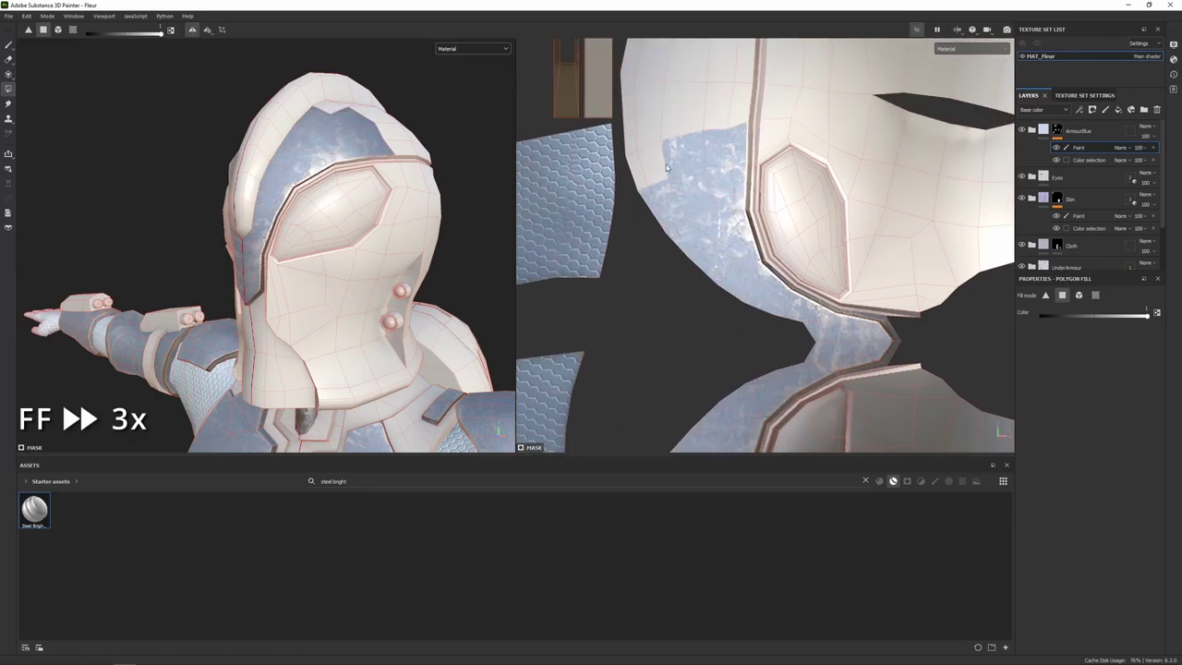
pyautogui.keyDown('alt'); pyautogui.moveTo(723, 155); pyautogui.dragTo(784, 259, button='middle'); pyautogui.keyUp('alt')
pyautogui.moveTo(717, 275); pyautogui.dragTo(746, 217)
# Fill the remaining helmet crown polygons toward the back of the head into the mask, and turn symmetry off.
pyautogui.keyDown('alt'); pyautogui.moveTo(693, 167); pyautogui.dragTo(659, 218, button='middle'); pyautogui.keyUp('alt')
pyautogui.moveTo(658, 218); pyautogui.dragTo(752, 247)
pyautogui.keyDown('alt'); pyautogui.moveTo(756, 227); pyautogui.dragTo(713, 248, button='middle'); pyautogui.keyUp('alt')
pyautogui.moveTo(714, 244); pyautogui.dragTo(727, 342)
pyautogui.moveTo(646, 141); pyautogui.dragTo(741, 175)
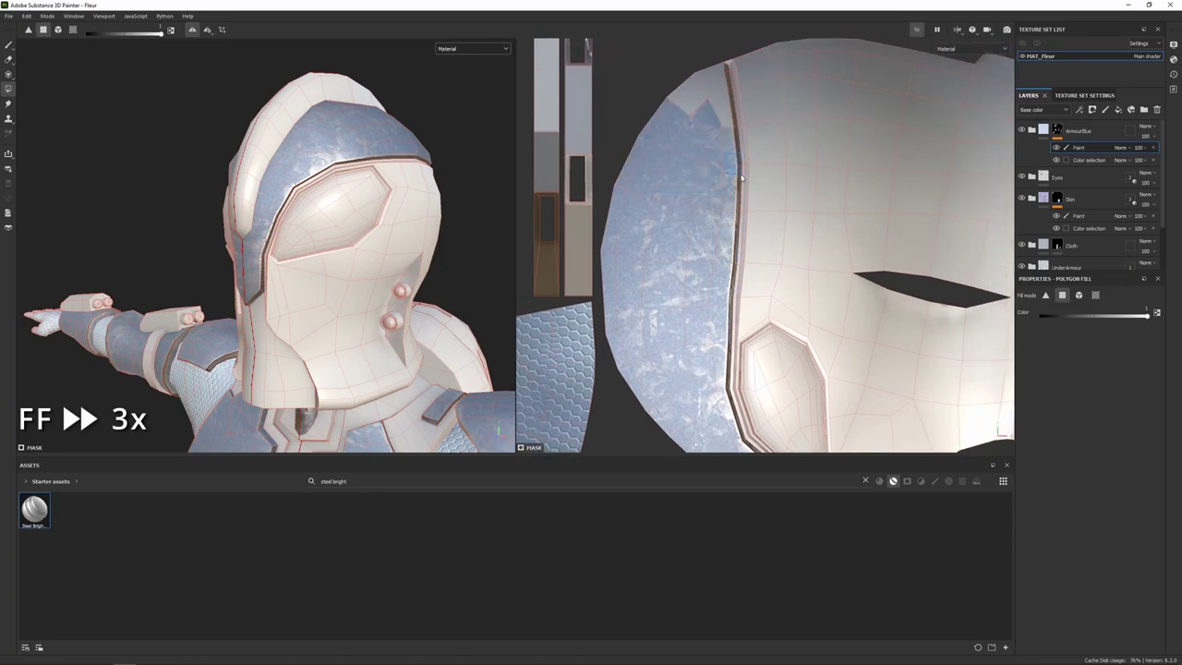
pyautogui.moveTo(700, 90); pyautogui.dragTo(715, 116)
pyautogui.scroll(3, 728, 80)
pyautogui.keyDown('alt'); pyautogui.moveTo(728, 80); pyautogui.dragTo(678, 154, button='middle'); pyautogui.keyUp('alt')
pyautogui.moveTo(677, 154); pyautogui.dragTo(692, 255)
pyautogui.scroll(-7, 688, 251)
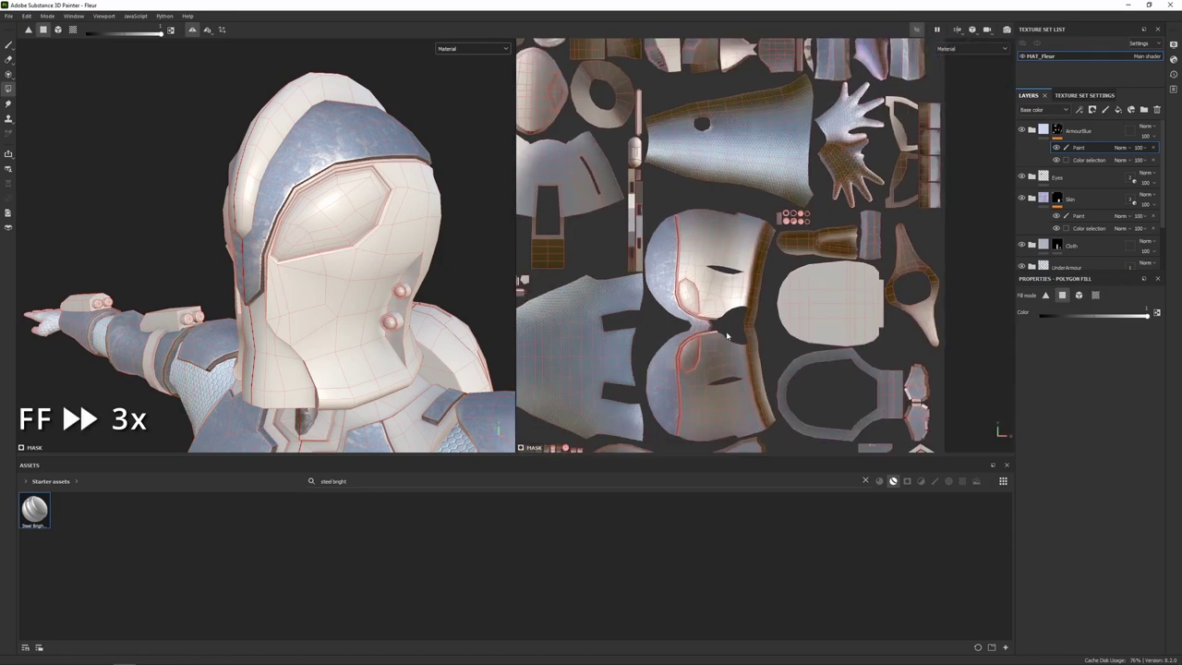
pyautogui.keyDown('alt'); pyautogui.moveTo(688, 251); pyautogui.dragTo(735, 180, button='middle'); pyautogui.keyUp('alt')
pyautogui.click(192, 30)
# Set up a paint brush with default settings and the Shape alpha, found by searching the alphas for "shap".
pyautogui.scroll(-5, 363, 229)
pyautogui.scroll(-4, 365, 231)
pyautogui.keyDown('alt'); pyautogui.moveTo(365, 231); pyautogui.dragTo(329, 138, button='middle'); pyautogui.keyUp('alt')
pyautogui.keyDown('alt'); pyautogui.moveTo(330, 185); pyautogui.dragTo(369, 189); pyautogui.keyUp('alt')
pyautogui.scroll(5, 356, 239)
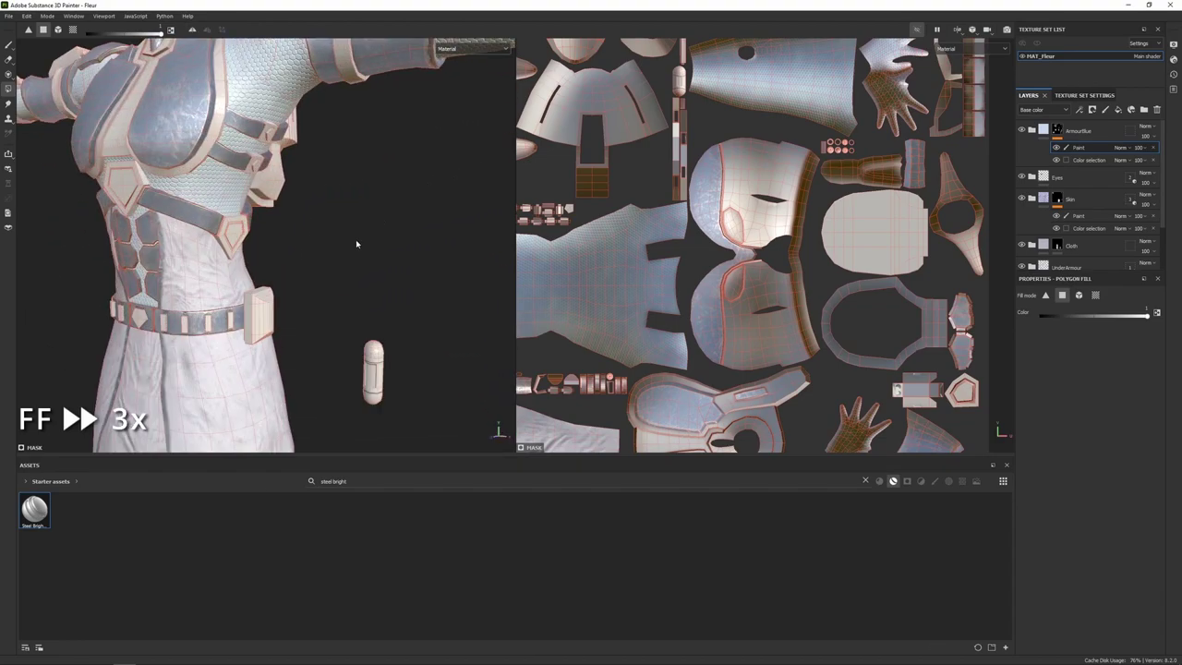
pyautogui.scroll(4, 356, 239)
pyautogui.keyDown('alt'); pyautogui.moveTo(355, 277); pyautogui.dragTo(341, 193, button='middle'); pyautogui.keyUp('alt')
pyautogui.keyDown('alt'); pyautogui.moveTo(379, 292); pyautogui.dragTo(371, 204, button='middle'); pyautogui.keyUp('alt')
pyautogui.scroll(-4, 739, 184)
pyautogui.keyDown('alt'); pyautogui.moveTo(738, 138); pyautogui.dragTo(792, 231, button='middle'); pyautogui.keyUp('alt')
pyautogui.scroll(7, 792, 244)
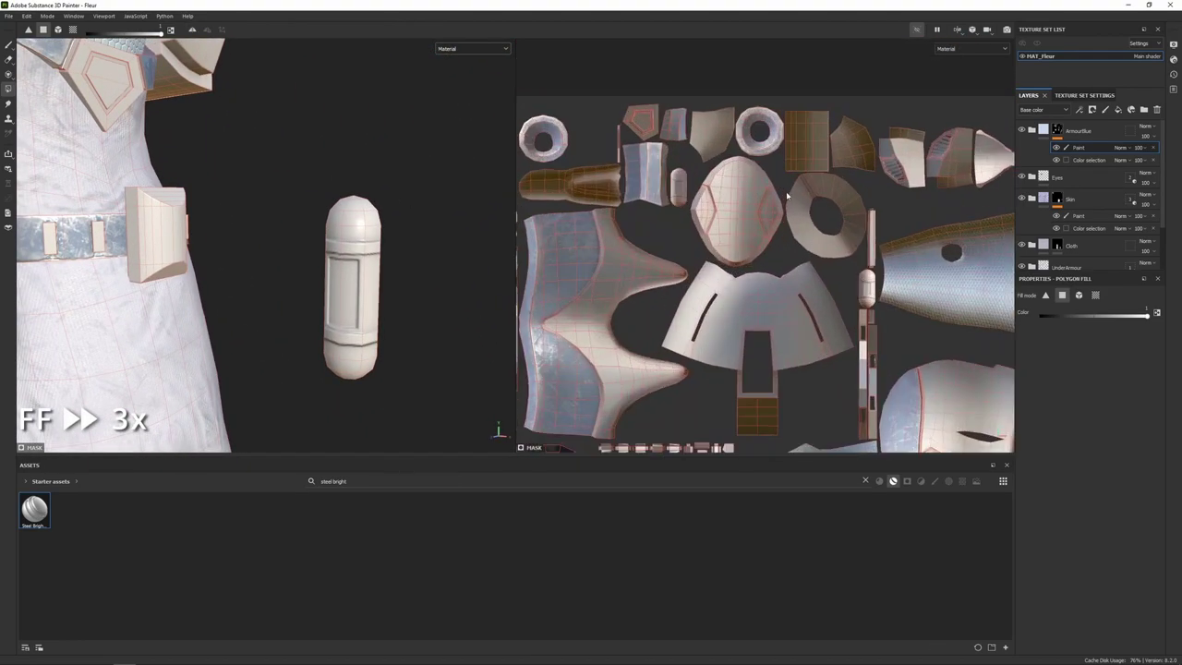
pyautogui.press('1')
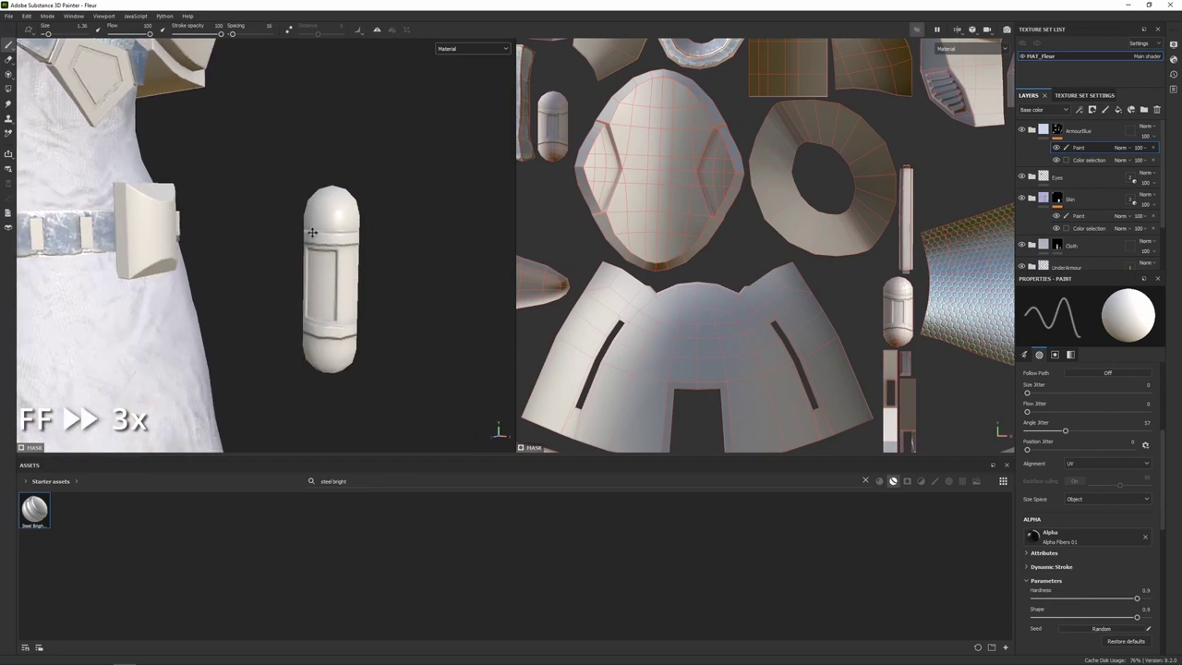
pyautogui.click(866, 480)
pyautogui.click(948, 481)
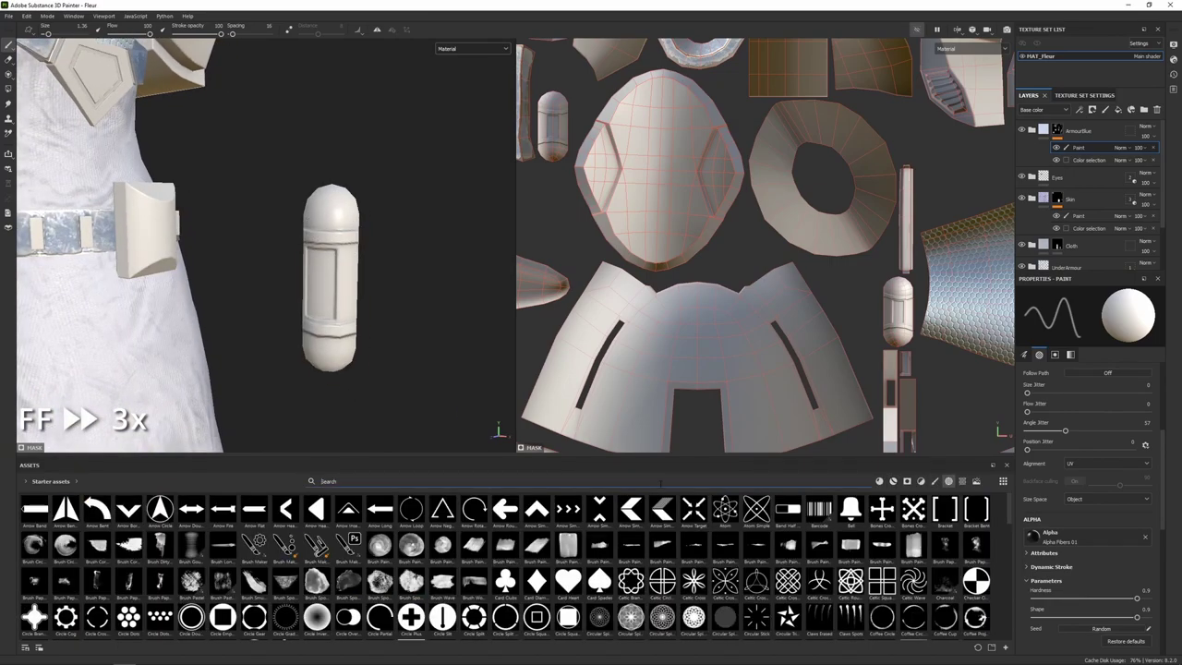
pyautogui.write('shap')
pyautogui.click(788, 509)
pyautogui.scroll(3, 1085, 508)
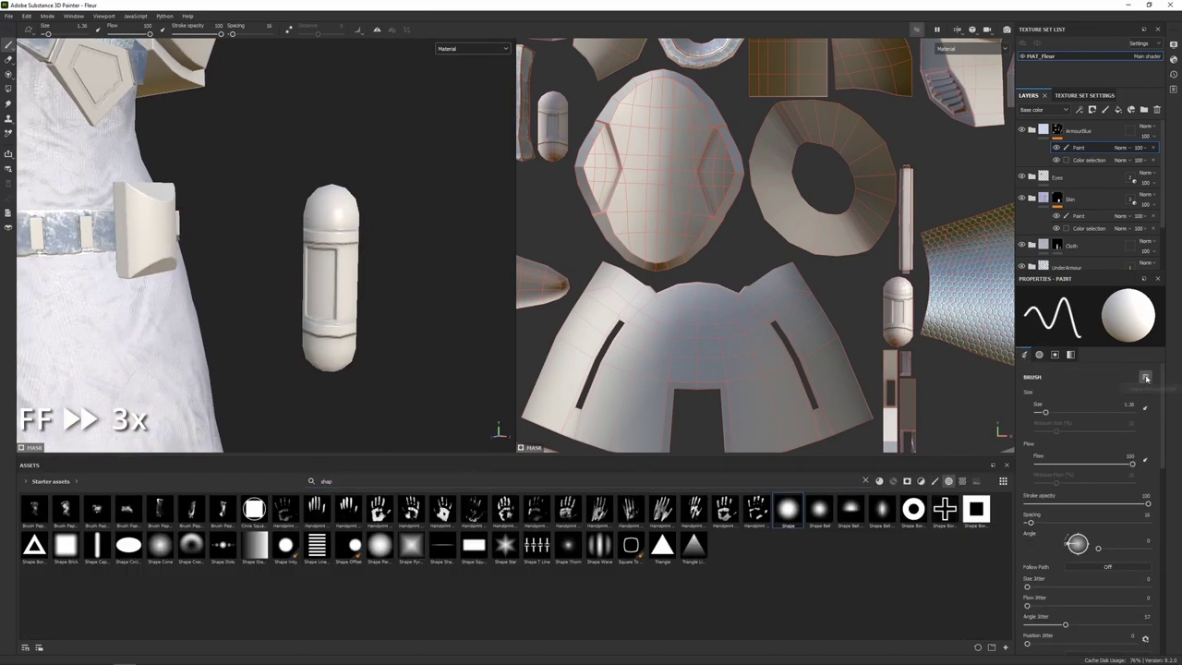
pyautogui.scroll(2, 328, 229)
# Paint the floating canister's upper band into the ArmourBlue mask with a 0.51 brush, and undo the lower band stroke.
pyautogui.keyDown('ctrl'); pyautogui.moveTo(322, 234); pyautogui.dragTo(297, 235, button='right'); pyautogui.keyUp('ctrl')
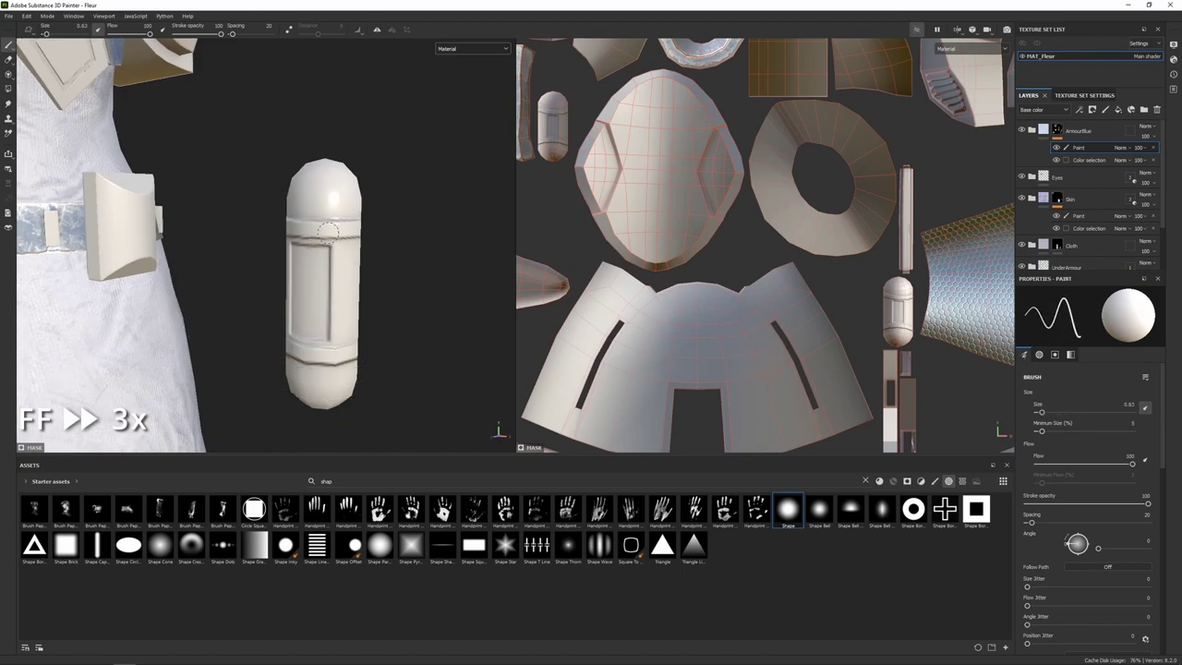
pyautogui.scroll(5, 556, 134)
pyautogui.keyDown('alt'); pyautogui.moveTo(556, 134); pyautogui.dragTo(660, 330, button='middle'); pyautogui.keyUp('alt')
pyautogui.moveTo(614, 255); pyautogui.dragTo(662, 269)
pyautogui.scroll(2, 646, 277)
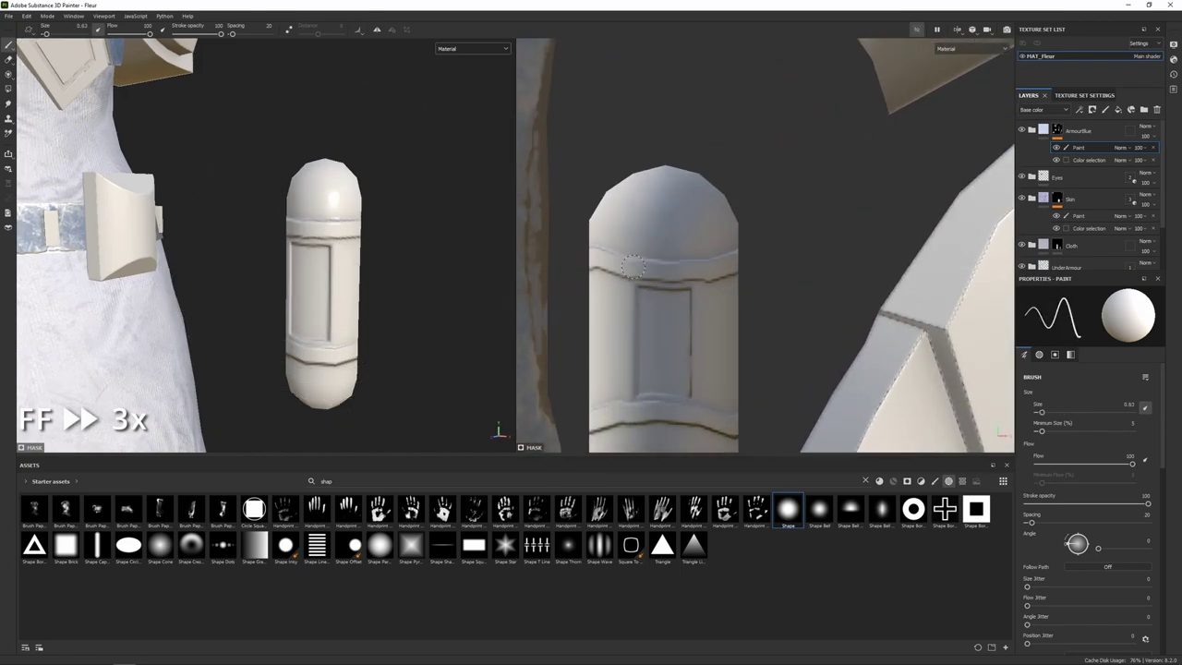
pyautogui.keyDown('ctrl'); pyautogui.moveTo(603, 258); pyautogui.dragTo(598, 258, button='right'); pyautogui.keyUp('ctrl')
pyautogui.moveTo(597, 258); pyautogui.dragTo(732, 266)
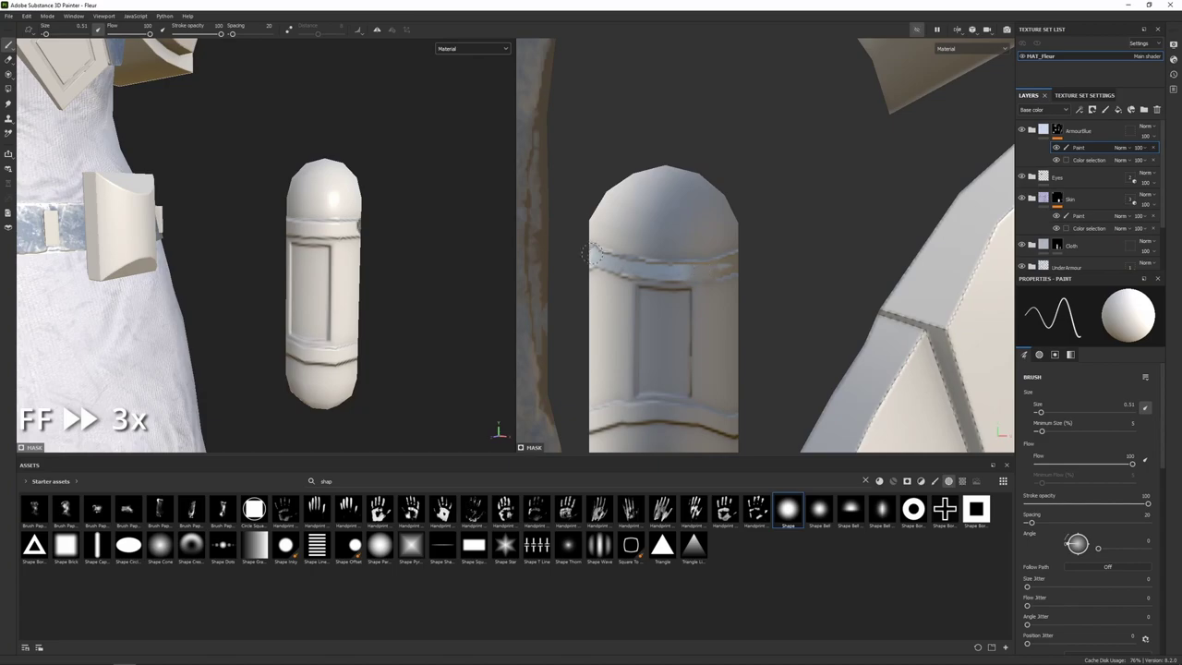
pyautogui.moveTo(592, 254); pyautogui.dragTo(720, 263)
pyautogui.keyDown('alt'); pyautogui.moveTo(596, 263); pyautogui.dragTo(595, 181, button='middle'); pyautogui.keyUp('alt')
pyautogui.moveTo(595, 338); pyautogui.dragTo(739, 345)
pyautogui.hotkey('ctrl', 'z')
# Paint the upper and lower bands of the canister's other UV island into the ArmourBlue mask.
pyautogui.scroll(-5, 836, 305)
pyautogui.scroll(5, 770, 278)
pyautogui.moveTo(660, 226); pyautogui.dragTo(783, 236)
pyautogui.moveTo(783, 237); pyautogui.dragTo(771, 195, button='middle')
pyautogui.moveTo(639, 329); pyautogui.dragTo(780, 331)
# Switch the brush to black and erase the paint spilling past the canister's bands.
pyautogui.moveTo(429, 340)
pyautogui.keyDown('alt'); pyautogui.mouseDown()
pyautogui.moveTo(335, 279)
pyautogui.moveTo(349, 300)
pyautogui.mouseUp(); pyautogui.keyUp('alt')
pyautogui.press('x')
pyautogui.moveTo(444, 287)
pyautogui.keyDown('alt'); pyautogui.mouseDown()
pyautogui.moveTo(360, 261)
pyautogui.moveTo(327, 268)
pyautogui.mouseUp(); pyautogui.keyUp('alt')
pyautogui.scroll(3, 383, 253)
pyautogui.keyDown('alt'); pyautogui.moveTo(379, 267); pyautogui.dragTo(322, 279, button='middle'); pyautogui.keyUp('alt')
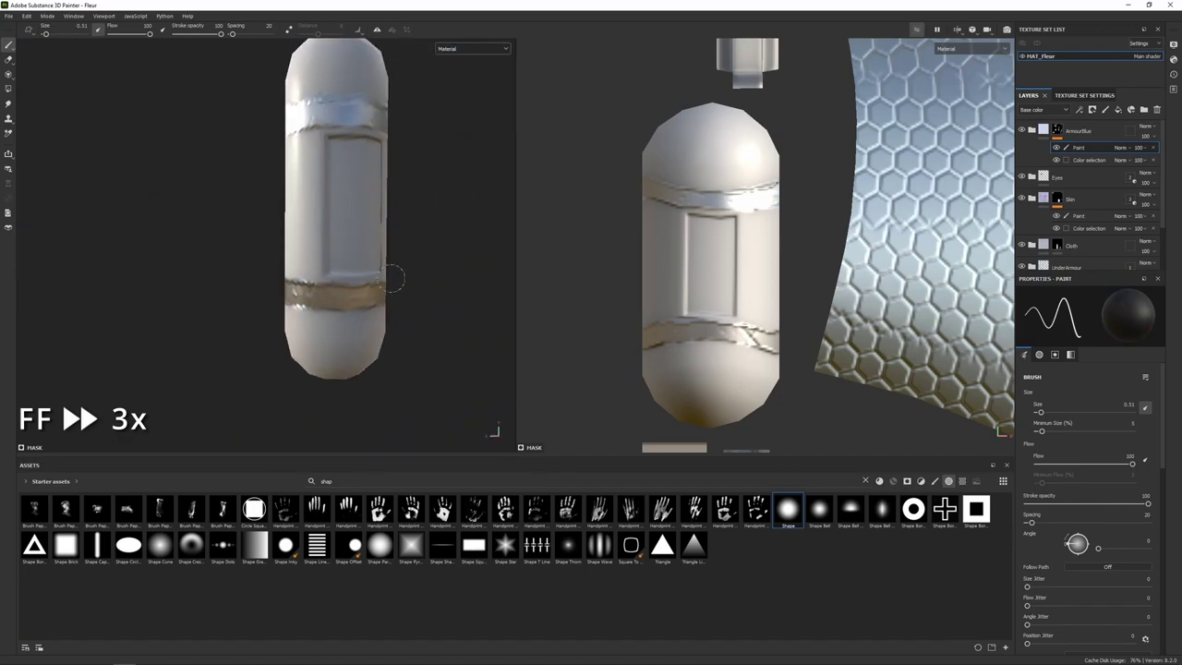
pyautogui.keyDown('alt'); pyautogui.moveTo(393, 277); pyautogui.dragTo(323, 281); pyautogui.keyUp('alt')
pyautogui.keyDown('alt'); pyautogui.moveTo(378, 273); pyautogui.dragTo(299, 262, button='middle'); pyautogui.keyUp('alt')
pyautogui.keyDown('alt'); pyautogui.moveTo(396, 275); pyautogui.dragTo(264, 272); pyautogui.keyUp('alt')
pyautogui.moveTo(258, 205); pyautogui.dragTo(324, 212)
pyautogui.scroll(-3, 331, 216)
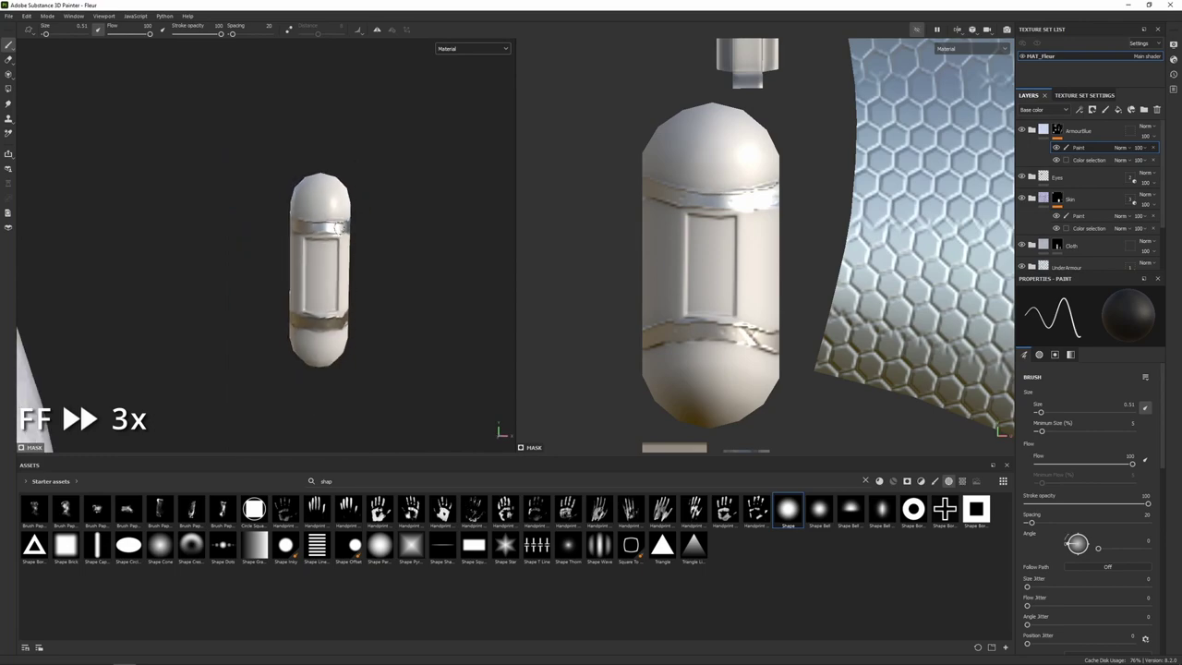
# Touch up the missed area of the canister's lower band in white, and set the brush back to black.
pyautogui.keyDown('alt'); pyautogui.moveTo(434, 282); pyautogui.dragTo(392, 282); pyautogui.keyUp('alt')
pyautogui.scroll(2, 344, 218)
pyautogui.press('x')
pyautogui.moveTo(342, 357); pyautogui.dragTo(357, 358)
pyautogui.moveTo(404, 277)
pyautogui.keyDown('alt'); pyautogui.mouseDown()
pyautogui.moveTo(215, 234)
pyautogui.moveTo(351, 222)
pyautogui.mouseUp(); pyautogui.keyUp('alt')
pyautogui.press('x')
# Examine the steel edge wear on the canister bands and throat piece, with the ArmourBlue group's layers expanded.
pyautogui.scroll(-2, 383, 223)
pyautogui.scroll(3, 268, 217)
pyautogui.scroll(-3, 338, 224)
pyautogui.keyDown('alt'); pyautogui.moveTo(199, 264); pyautogui.dragTo(329, 258); pyautogui.keyUp('alt')
pyautogui.scroll(-5, 330, 256)
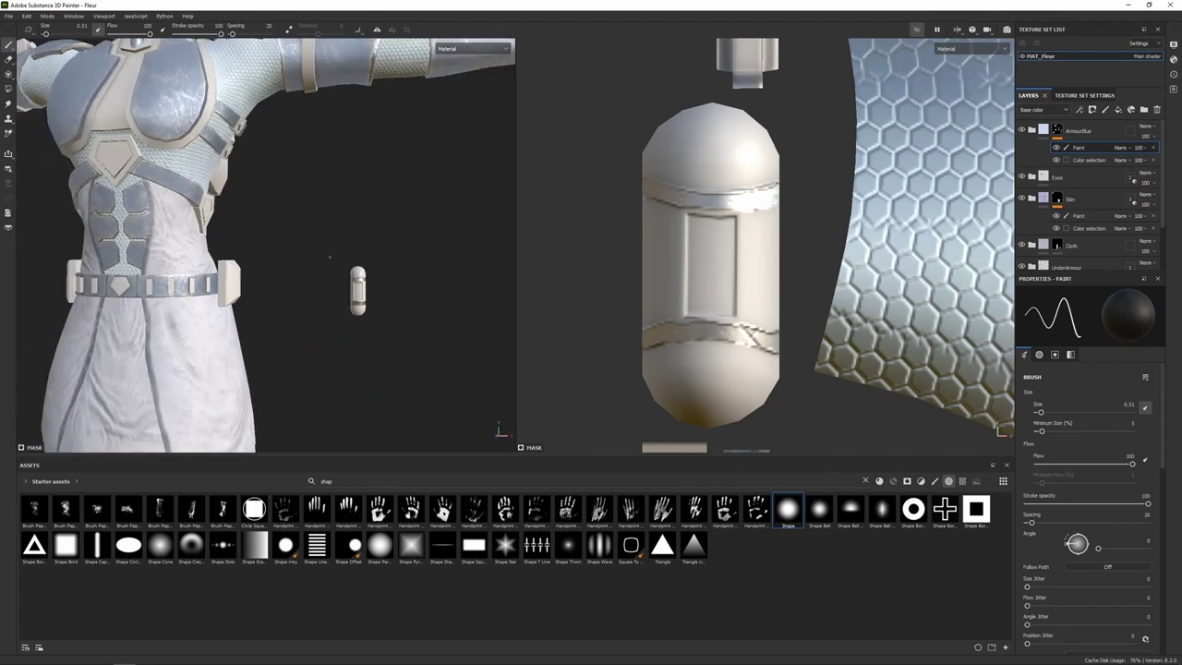
pyautogui.scroll(5, 319, 251)
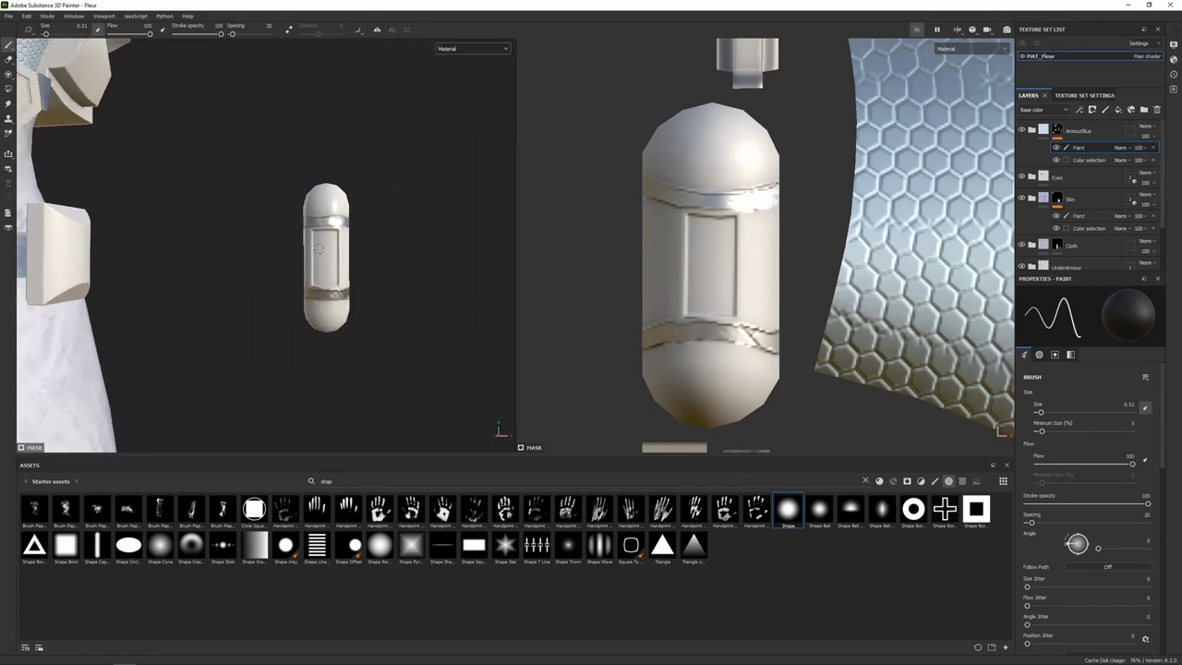
pyautogui.moveTo(360, 244)
pyautogui.keyDown('alt'); pyautogui.mouseDown()
pyautogui.moveTo(395, 221)
pyautogui.moveTo(378, 238)
pyautogui.mouseUp(); pyautogui.keyUp('alt')
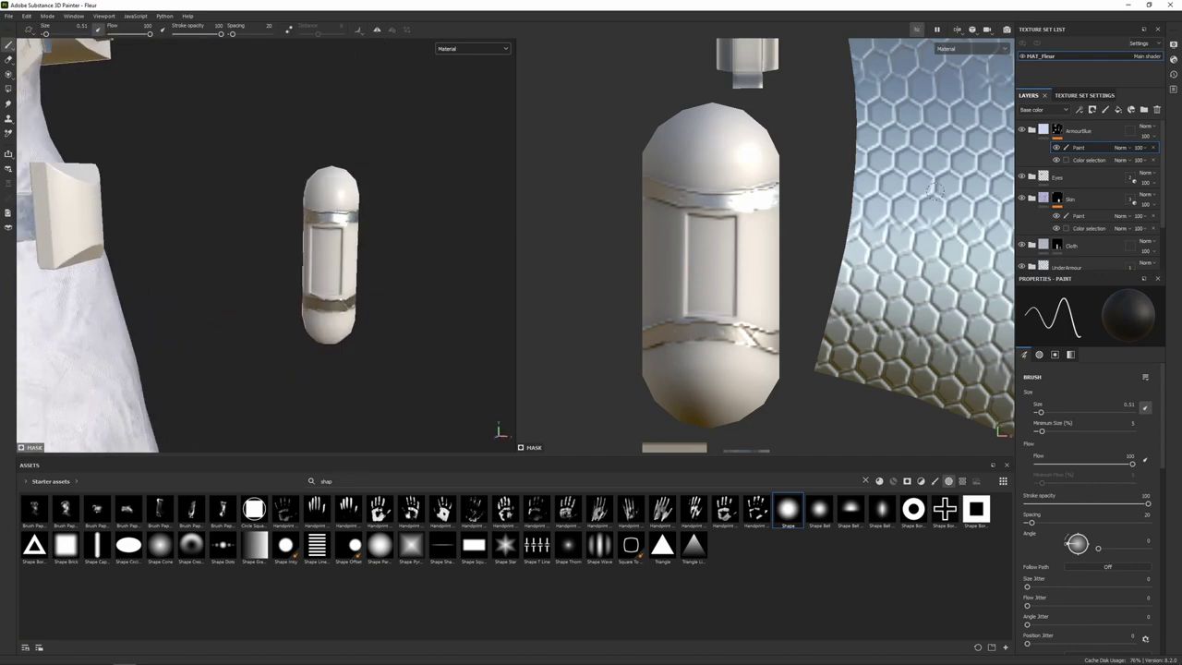
pyautogui.click(1030, 131)
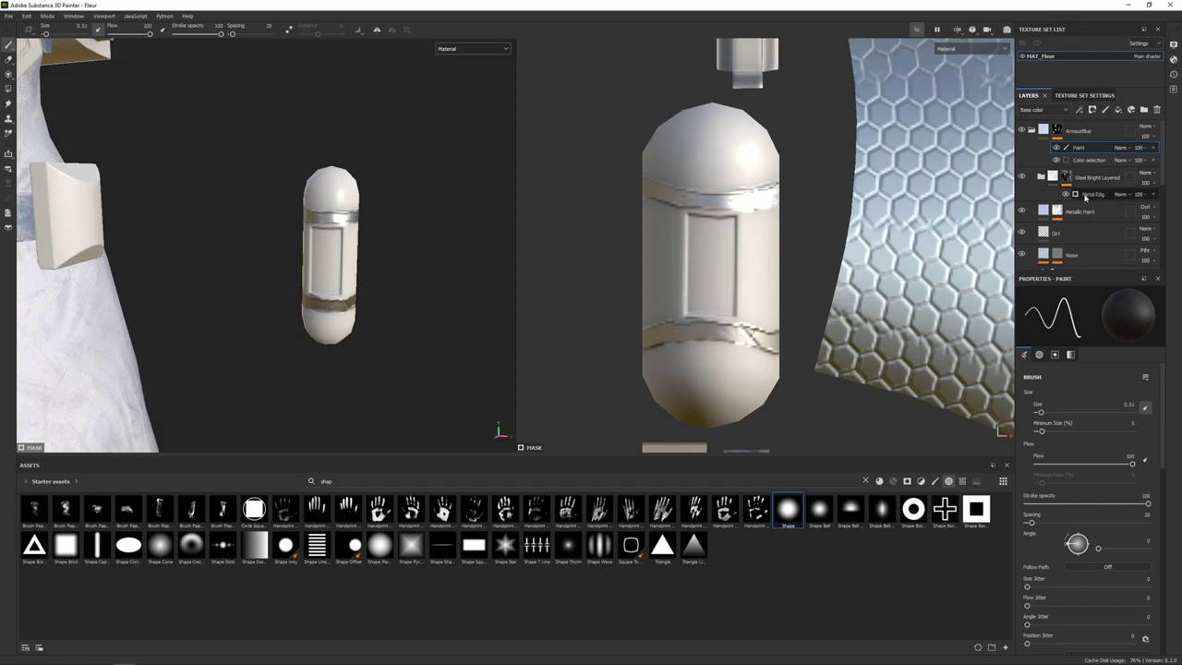
pyautogui.scroll(-3, 324, 237)
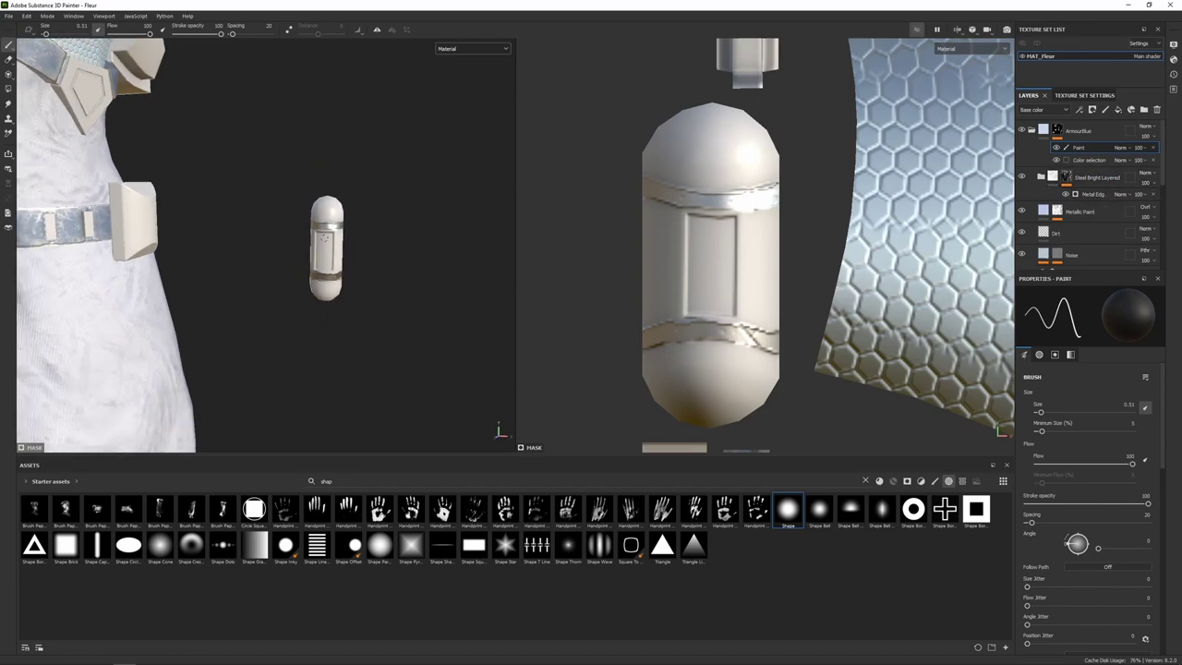
pyautogui.scroll(-3, 325, 237)
pyautogui.keyDown('alt'); pyautogui.moveTo(324, 237); pyautogui.dragTo(419, 405, button='middle'); pyautogui.keyUp('alt')
pyautogui.keyDown('alt'); pyautogui.moveTo(242, 64); pyautogui.dragTo(325, 232, button='middle'); pyautogui.keyUp('alt')
pyautogui.scroll(7, 325, 232)
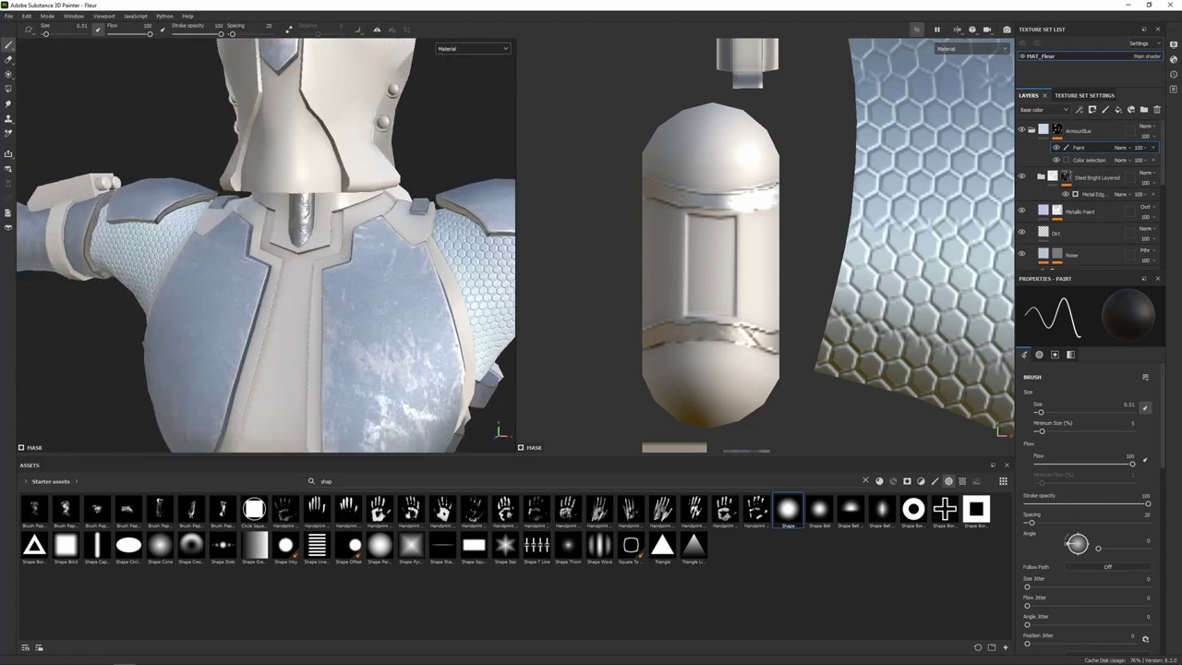
pyautogui.keyDown('alt'); pyautogui.moveTo(328, 235); pyautogui.dragTo(272, 288); pyautogui.keyUp('alt')
pyautogui.scroll(4, 314, 245)
pyautogui.keyDown('alt'); pyautogui.moveTo(334, 280); pyautogui.dragTo(288, 238, button='middle'); pyautogui.keyUp('alt')
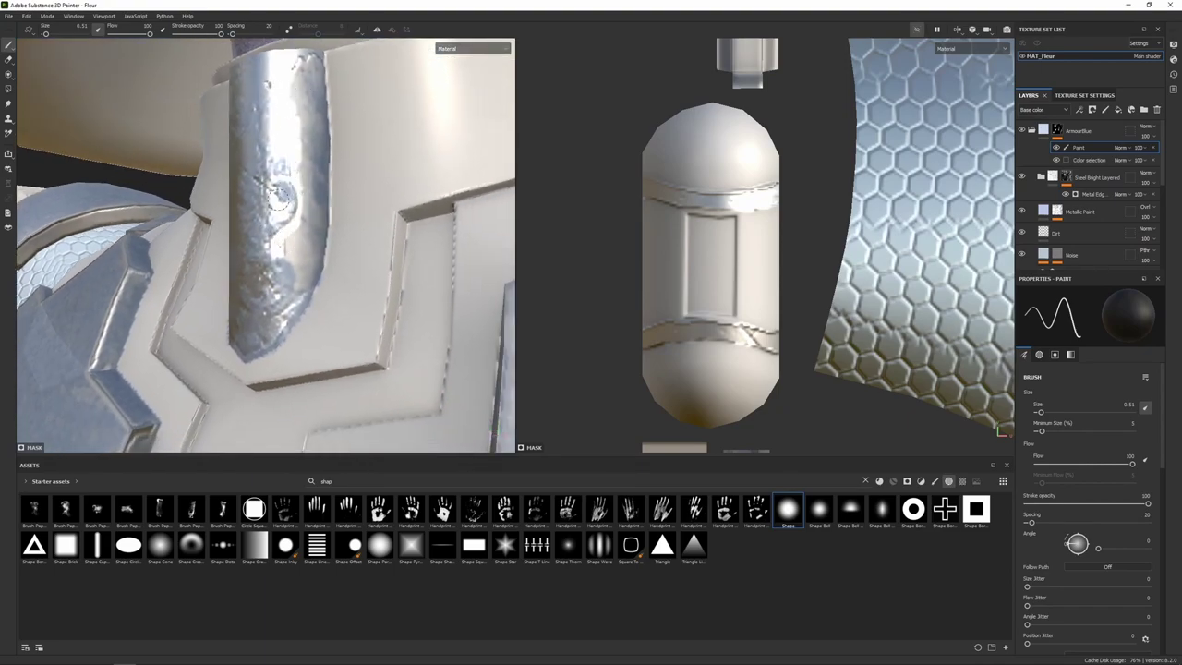
# Add a paint effect to the Steel Bright Layered mask inside the ArmourBlue group.
pyautogui.click(1062, 176)
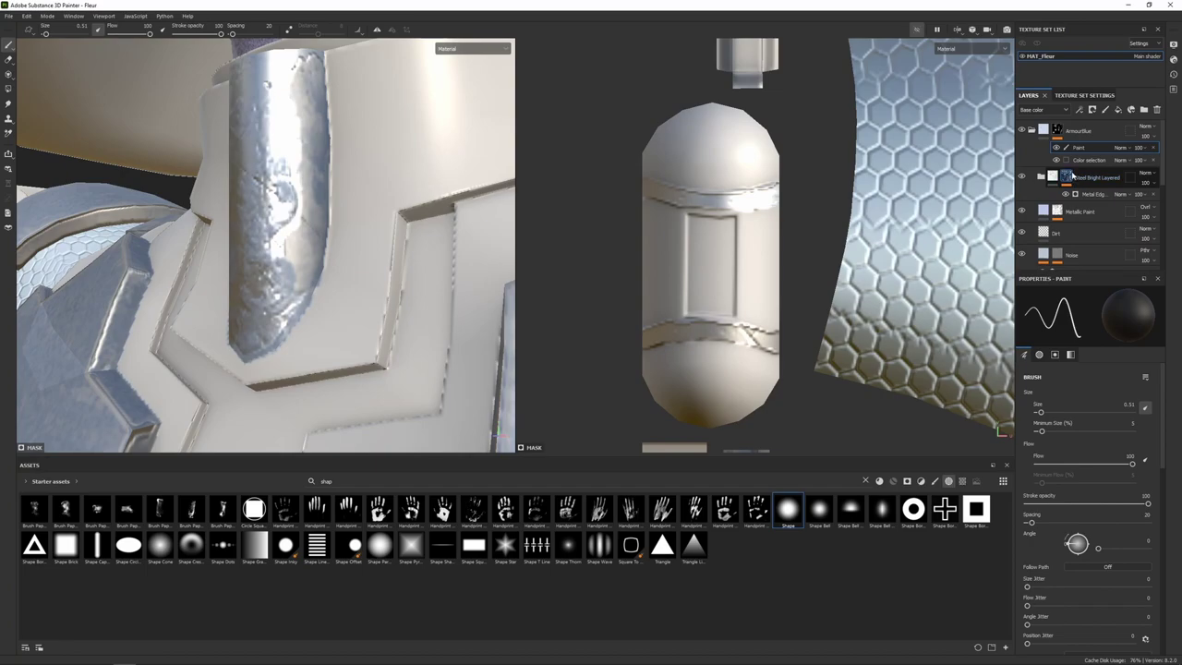
pyautogui.click(1071, 178)
pyautogui.doubleClick(1079, 178)
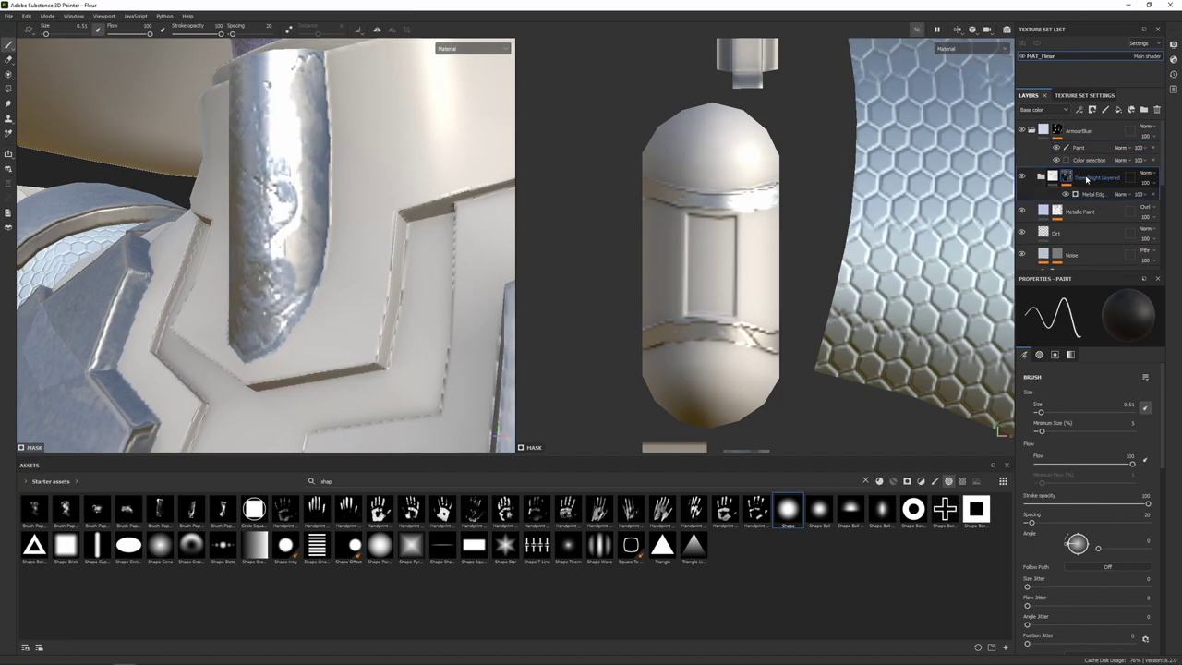
pyautogui.rightClick(1086, 179)
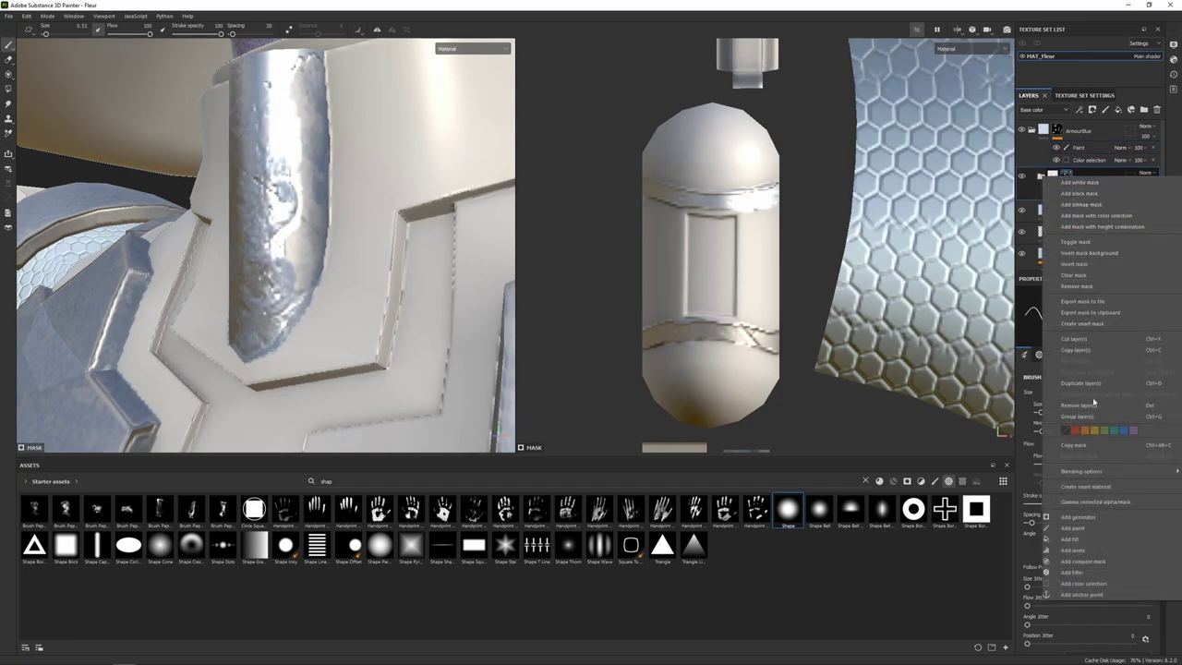
pyautogui.click(1072, 528)
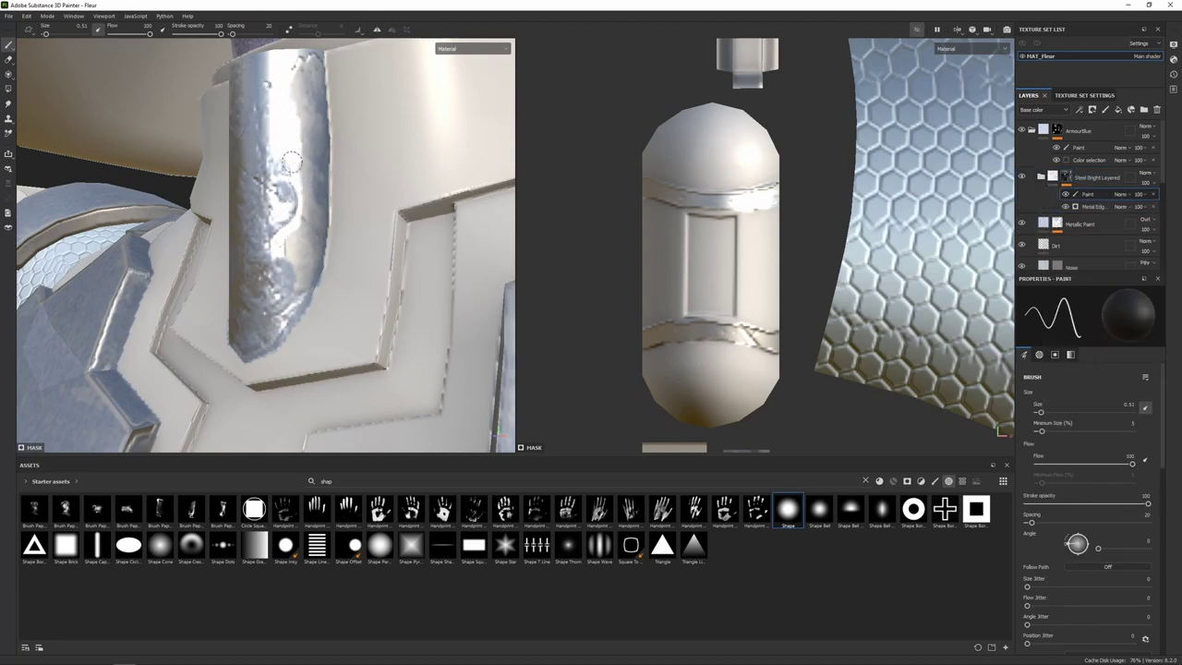
# Paint out excess steel wear on the throat piece in black with the Dirt 1 brush at size 3.22.
pyautogui.click(866, 481)
pyautogui.click(935, 481)
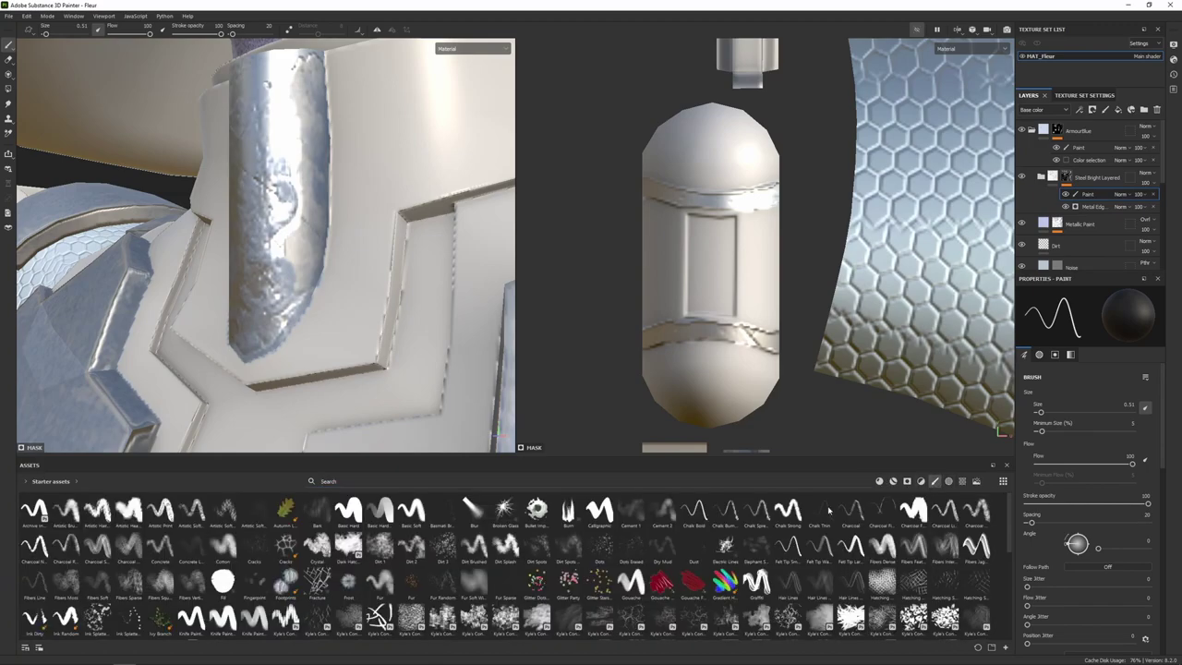
pyautogui.click(380, 545)
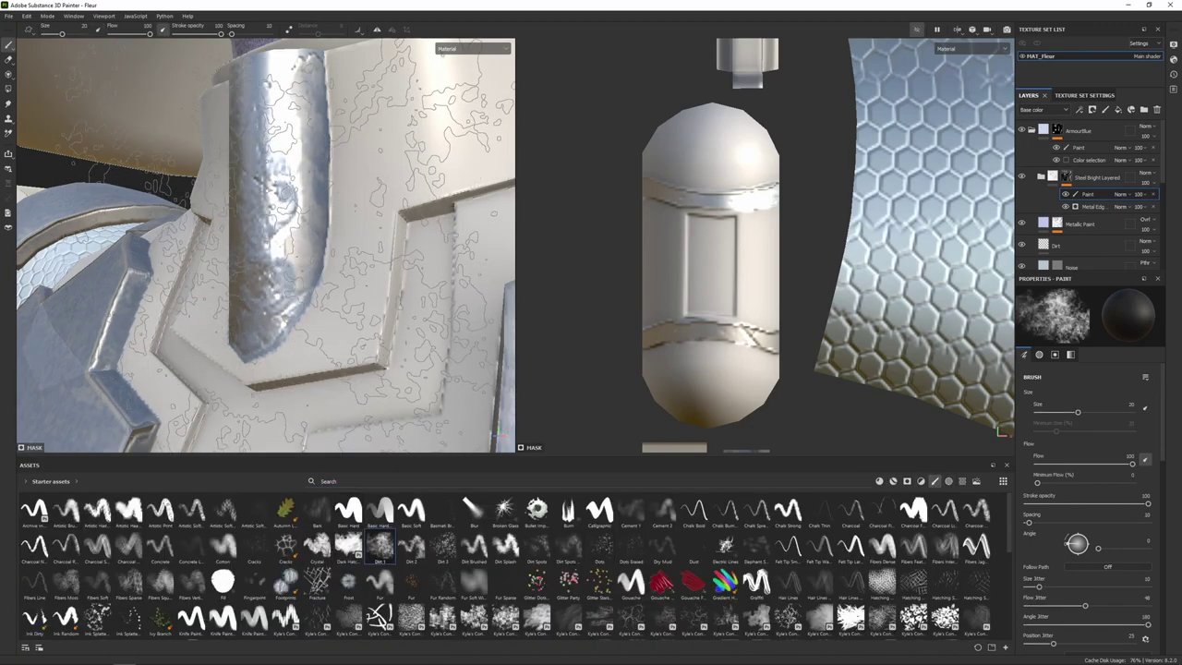
pyautogui.keyDown('alt'); pyautogui.moveTo(268, 192); pyautogui.dragTo(325, 177); pyautogui.keyUp('alt')
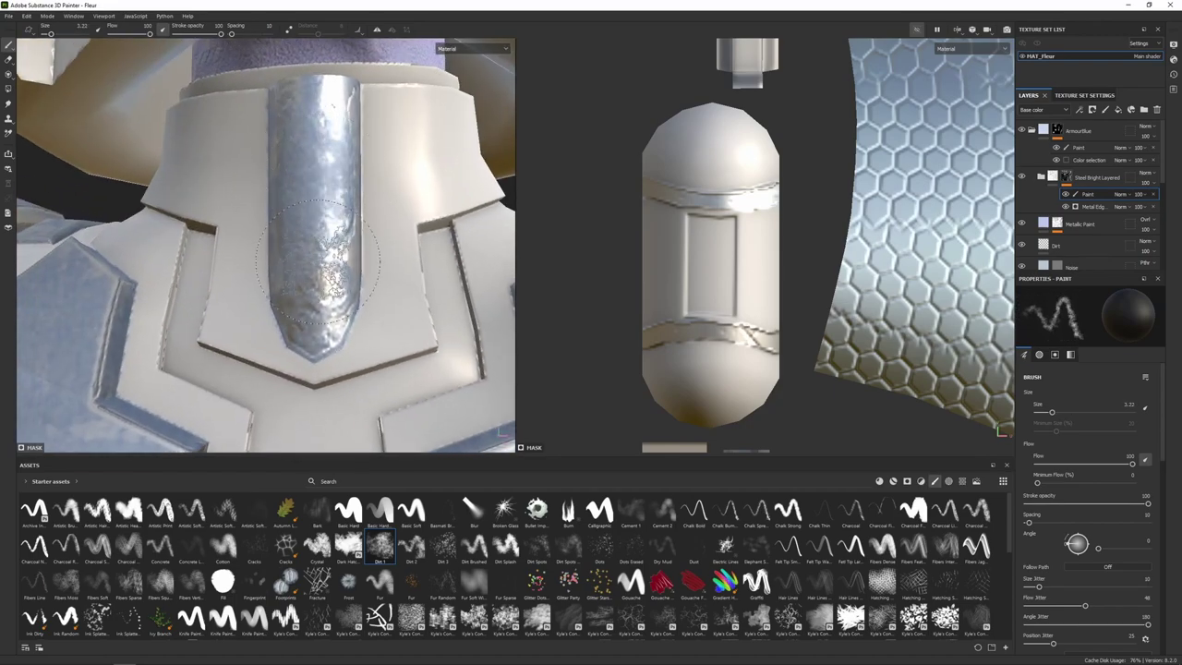
pyautogui.keyDown('alt'); pyautogui.moveTo(319, 260); pyautogui.dragTo(309, 211); pyautogui.keyUp('alt')
pyautogui.moveTo(318, 260); pyautogui.dragTo(333, 175)
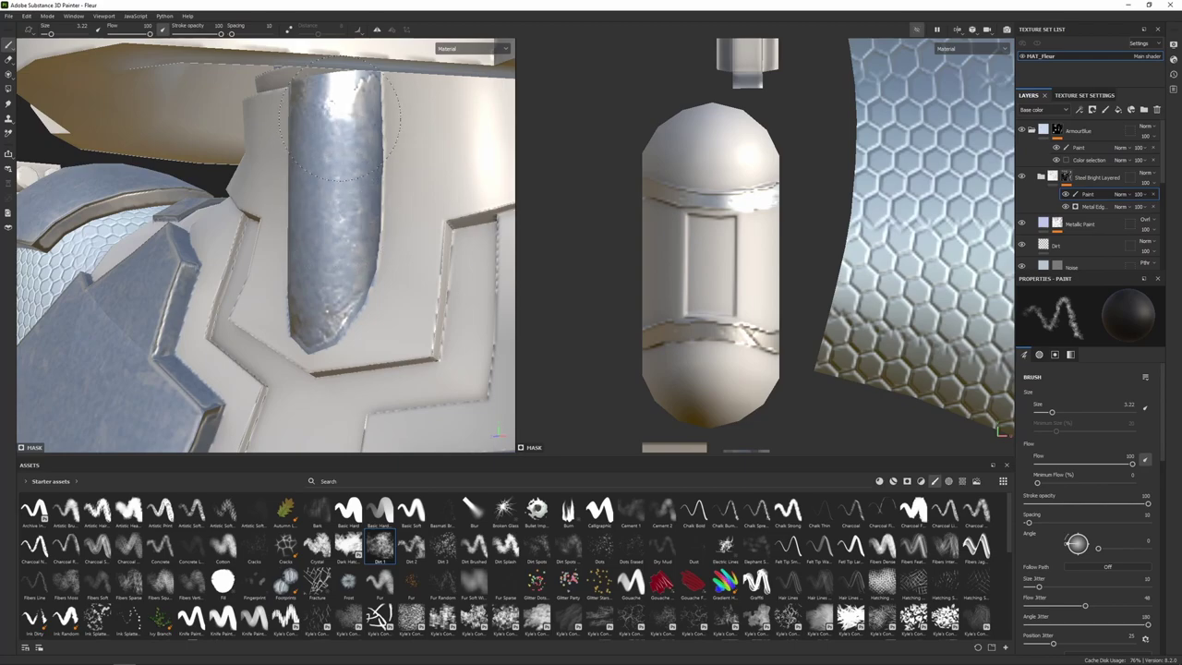
pyautogui.keyDown('alt'); pyautogui.moveTo(339, 120); pyautogui.dragTo(332, 147); pyautogui.keyUp('alt')
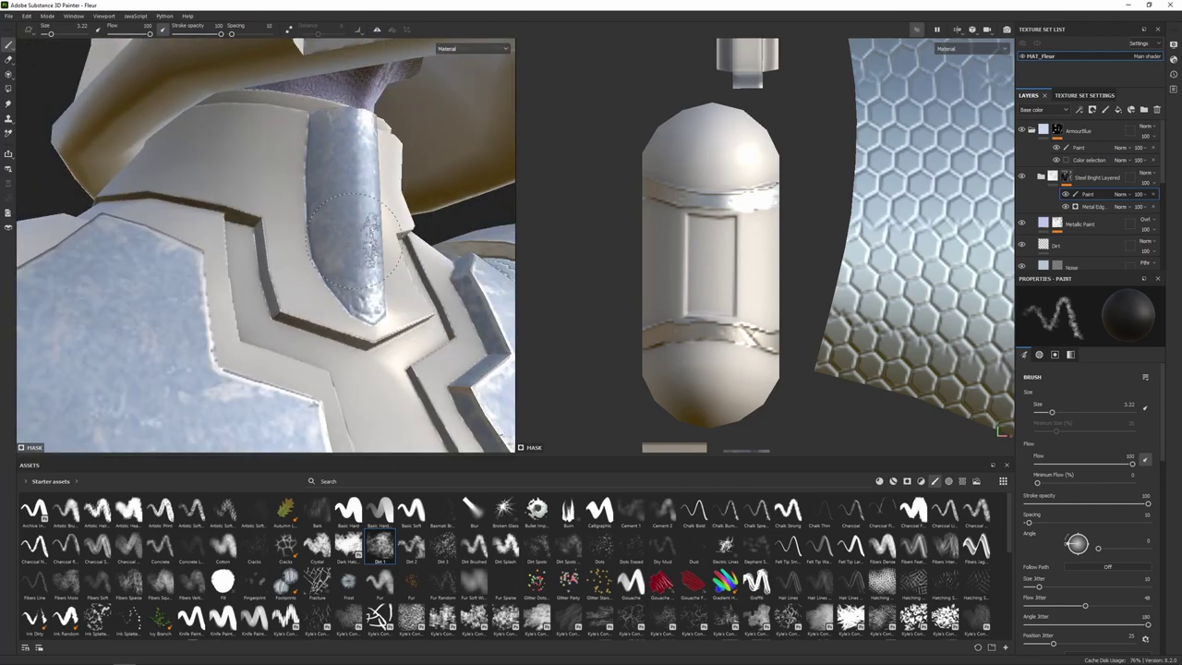
# Paint out the excess steel wear on the floating canister's upper and lower bands with the Dirt 1 brush.
pyautogui.scroll(-5, 374, 251)
pyautogui.keyDown('alt'); pyautogui.moveTo(374, 251); pyautogui.dragTo(231, 138, button='middle'); pyautogui.keyUp('alt')
pyautogui.scroll(5, 278, 277)
pyautogui.moveTo(287, 338)
pyautogui.keyDown('alt'); pyautogui.mouseDown(button='middle')
pyautogui.moveTo(324, 115)
pyautogui.moveTo(305, 199)
pyautogui.mouseUp(button='middle'); pyautogui.keyUp('alt')
pyautogui.scroll(2, 312, 153)
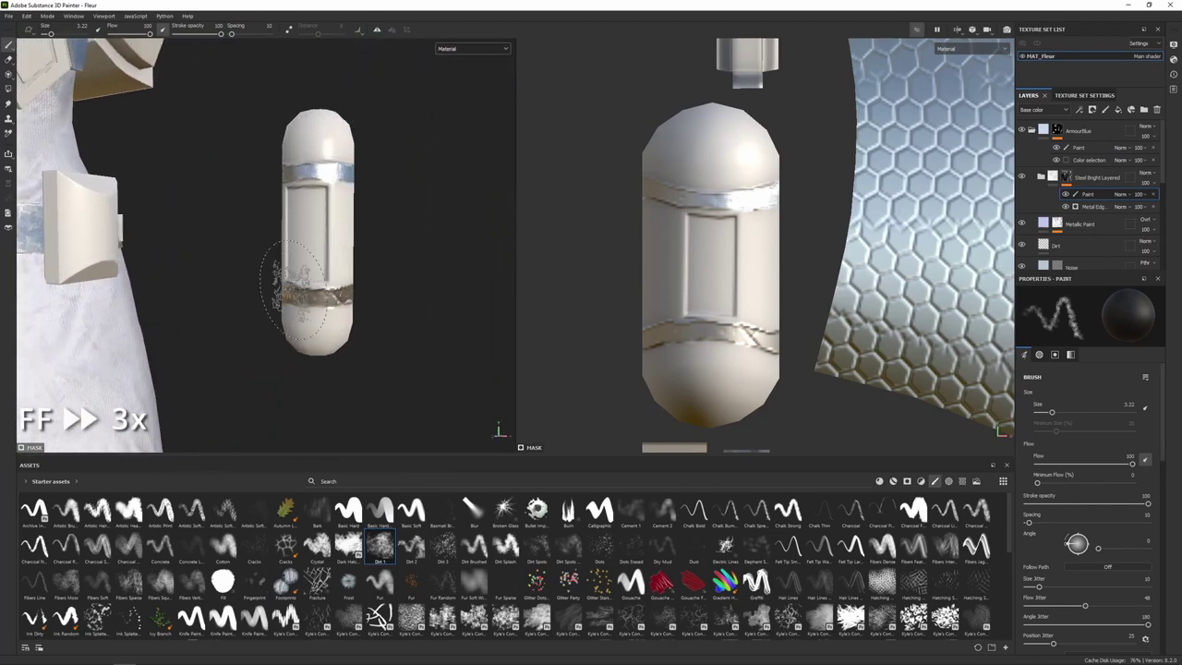
pyautogui.keyDown('alt'); pyautogui.moveTo(279, 278); pyautogui.dragTo(319, 277); pyautogui.keyUp('alt')
pyautogui.scroll(1, 319, 277)
pyautogui.moveTo(318, 165); pyautogui.dragTo(374, 169)
pyautogui.moveTo(318, 314)
pyautogui.mouseDown()
pyautogui.moveTo(377, 299)
pyautogui.moveTo(277, 286)
pyautogui.moveTo(297, 325)
pyautogui.mouseUp()
pyautogui.keyDown('alt'); pyautogui.moveTo(87, 280); pyautogui.dragTo(172, 282); pyautogui.keyUp('alt')
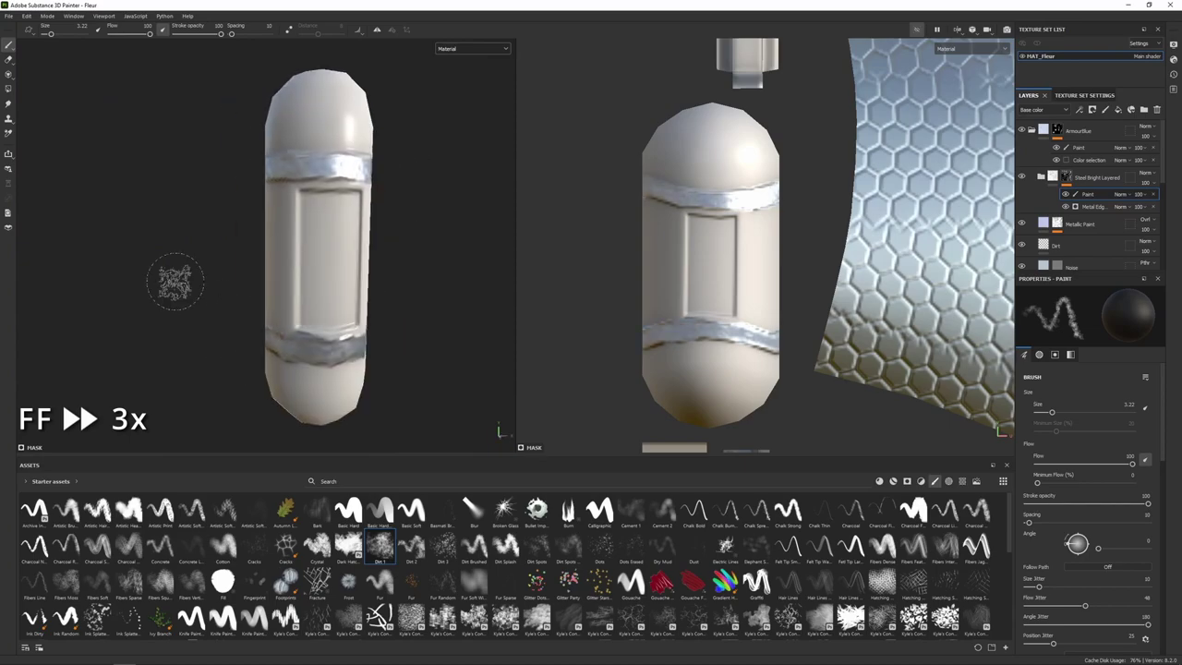
# Finish painting out the floating canister's excess steel wear and collapse the ArmourBlue group.
pyautogui.scroll(-2, 277, 295)
pyautogui.click(305, 317)
pyautogui.scroll(-8, 298, 277)
pyautogui.scroll(-2, 298, 256)
pyautogui.keyDown('alt'); pyautogui.moveTo(298, 257); pyautogui.dragTo(414, 235, button='middle'); pyautogui.keyUp('alt')
pyautogui.keyDown('alt'); pyautogui.moveTo(413, 235); pyautogui.dragTo(343, 244); pyautogui.keyUp('alt')
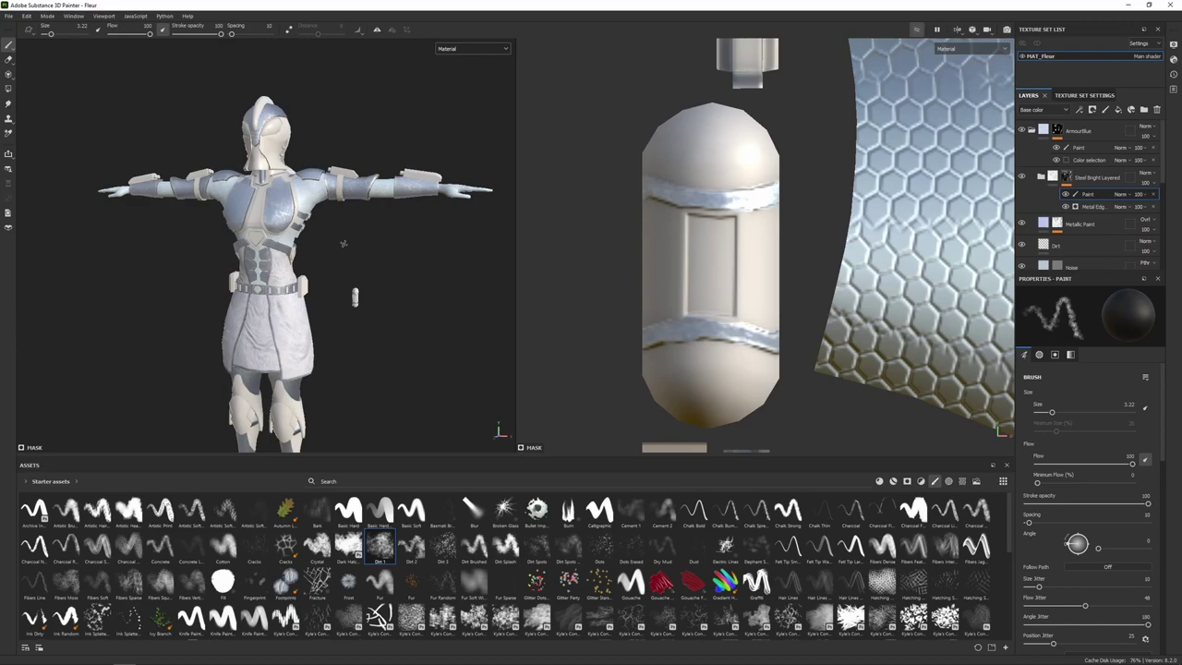
pyautogui.click(1032, 130)
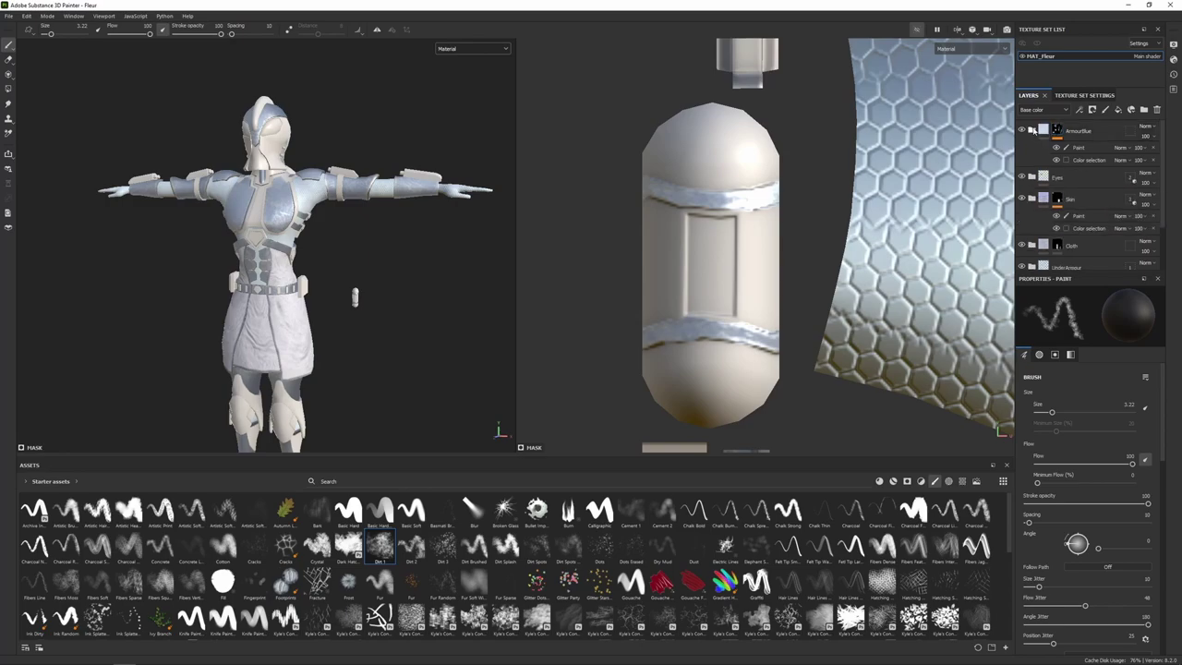
# Search the smart materials for "plastic armor simple".
pyautogui.click(894, 481)
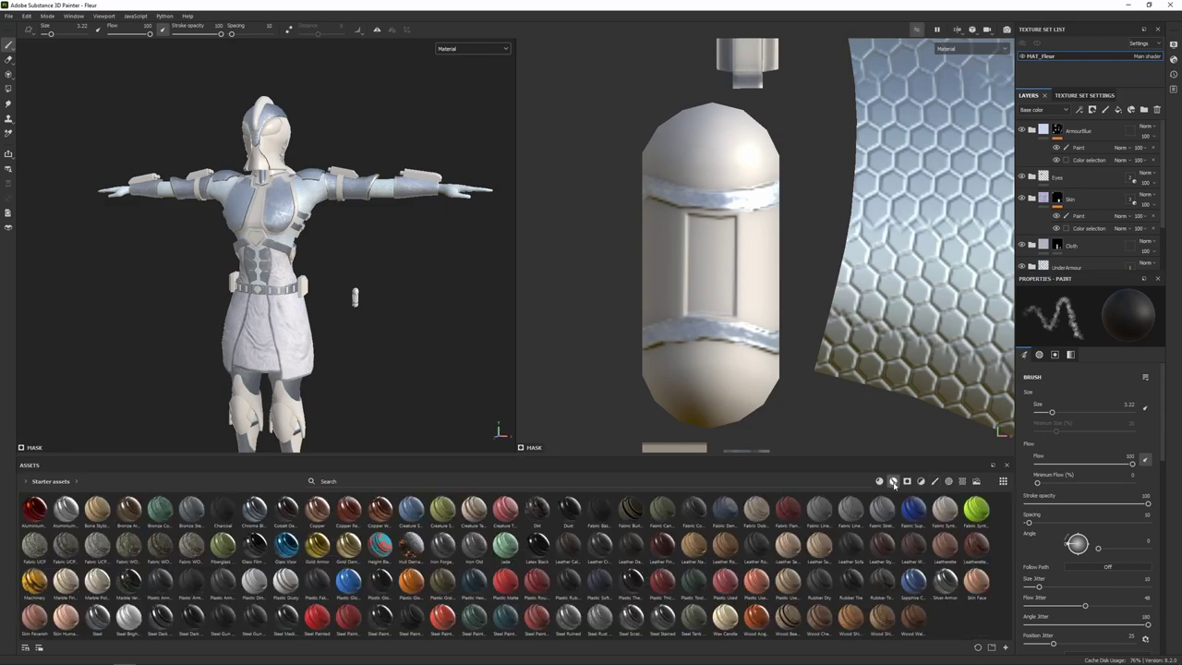
pyautogui.click(767, 480)
pyautogui.write('plastic')
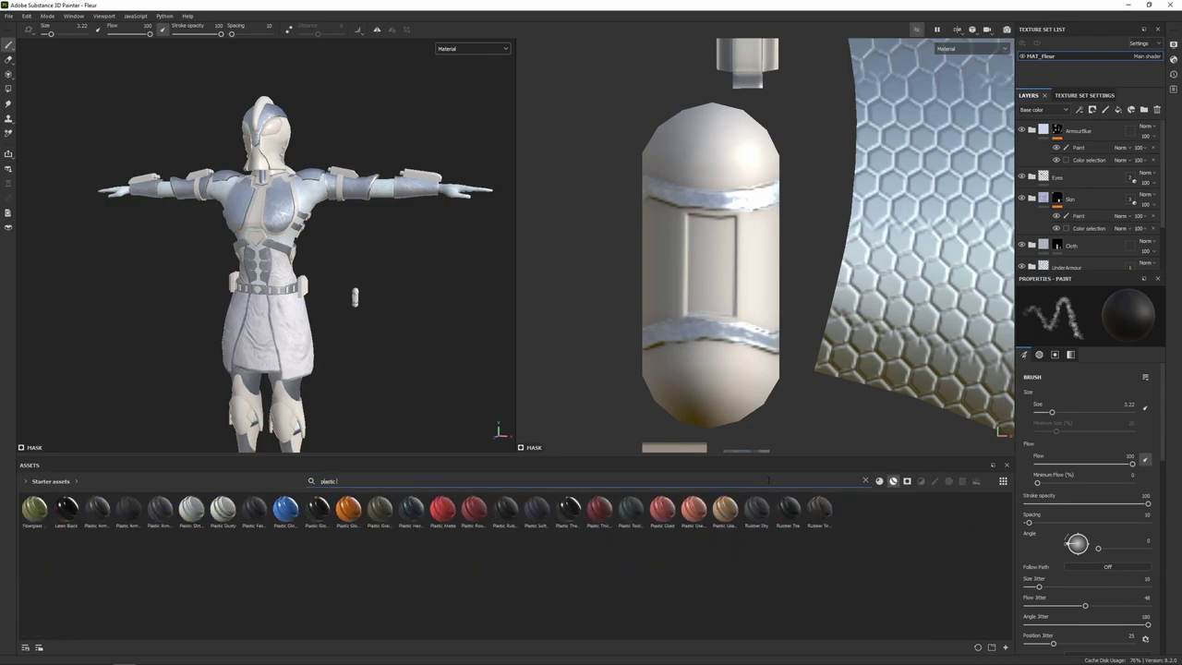
pyautogui.write(' armou')
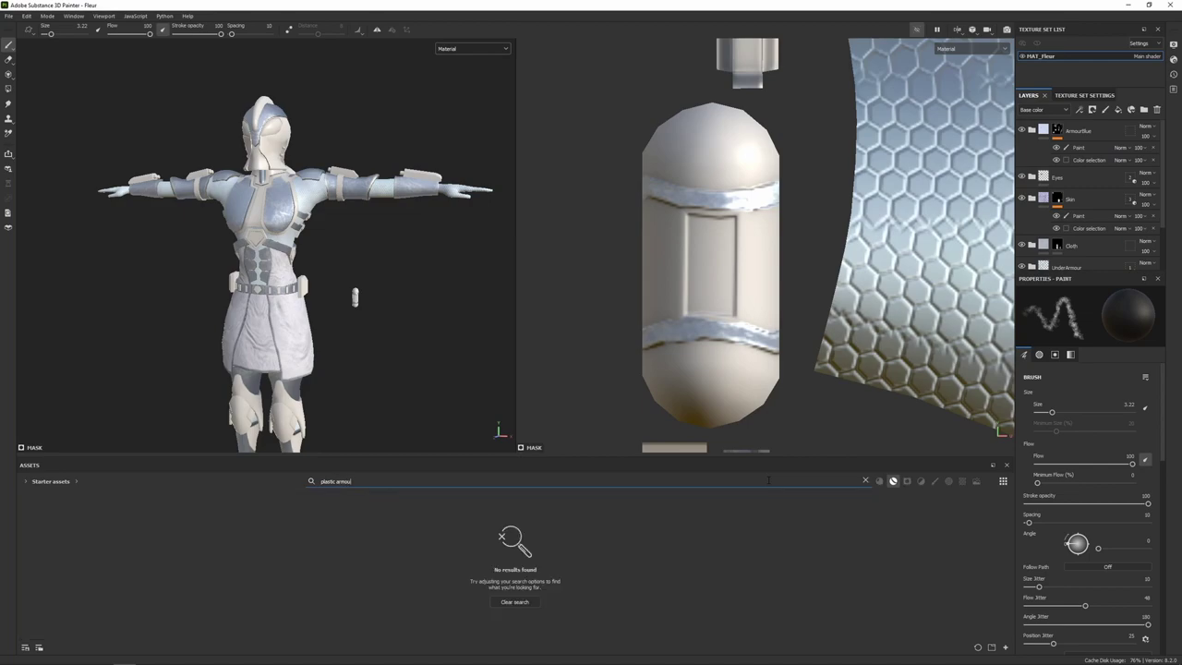
pyautogui.press('BackSpace')
pyautogui.write('r')
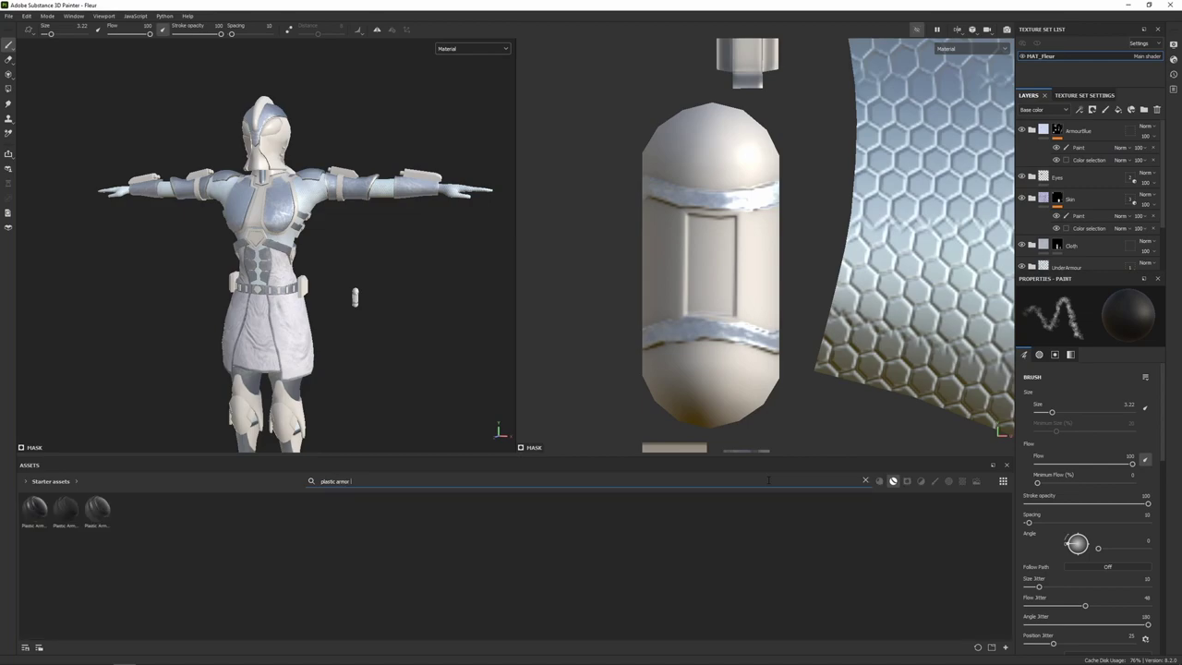
pyautogui.write(' ani')
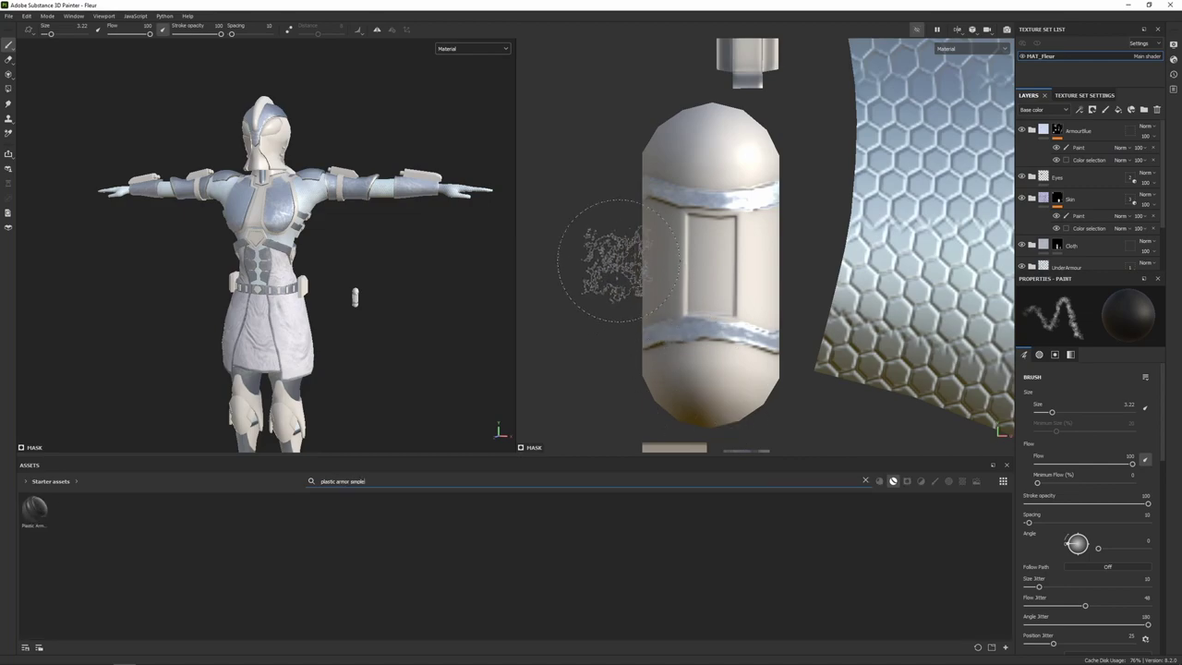
# Apply the Plastic Armor Simple smart material to the ID colour of the white shin and foot armour and rename its group ArmourWhite.
pyautogui.keyDown('alt'); pyautogui.moveTo(348, 329); pyautogui.dragTo(351, 247, button='middle'); pyautogui.keyUp('alt')
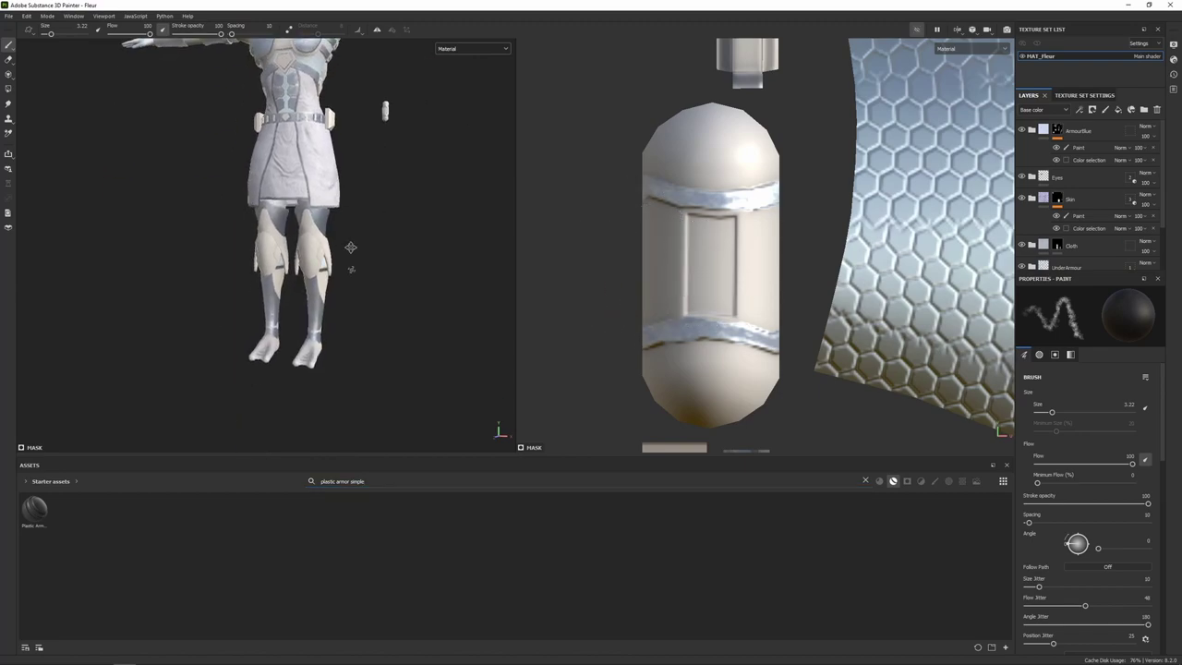
pyautogui.scroll(3, 354, 262)
pyautogui.keyDown('alt'); pyautogui.moveTo(354, 261); pyautogui.dragTo(274, 345); pyautogui.keyUp('alt')
pyautogui.keyDown('alt'); pyautogui.moveTo(275, 346); pyautogui.dragTo(297, 147, button='middle'); pyautogui.keyUp('alt')
pyautogui.scroll(5, 316, 269)
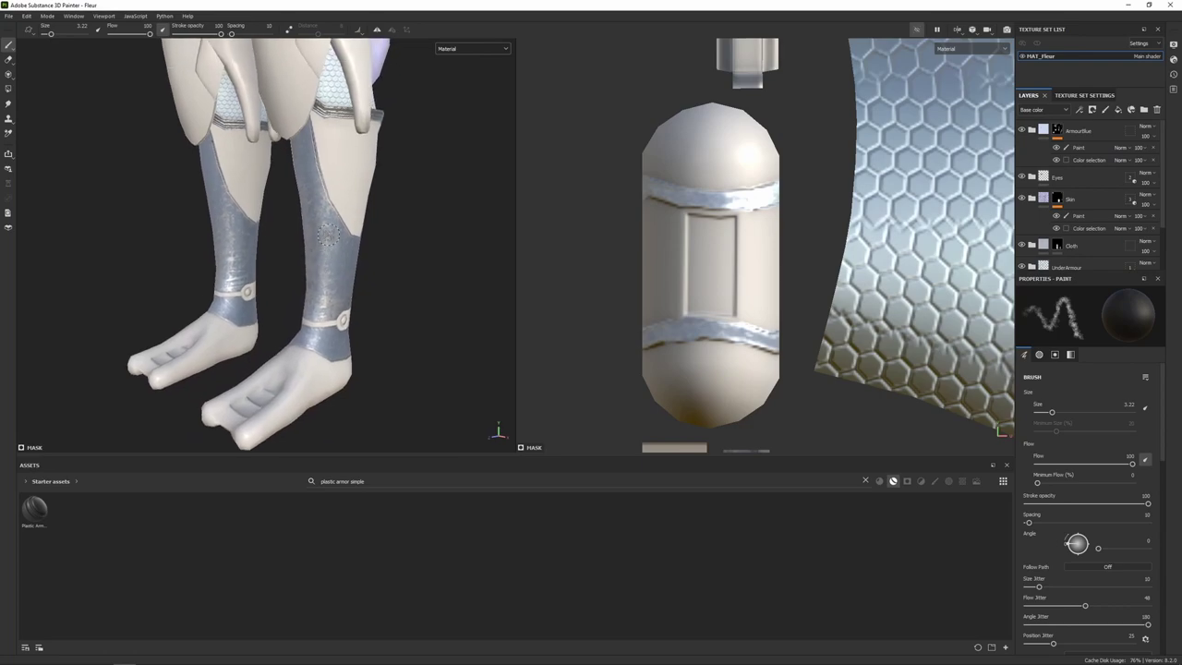
pyautogui.moveTo(34, 508)
pyautogui.mouseDown()
pyautogui.moveTo(148, 365)
pyautogui.moveTo(285, 449)
pyautogui.moveTo(382, 370)
pyautogui.moveTo(346, 163)
pyautogui.mouseUp()
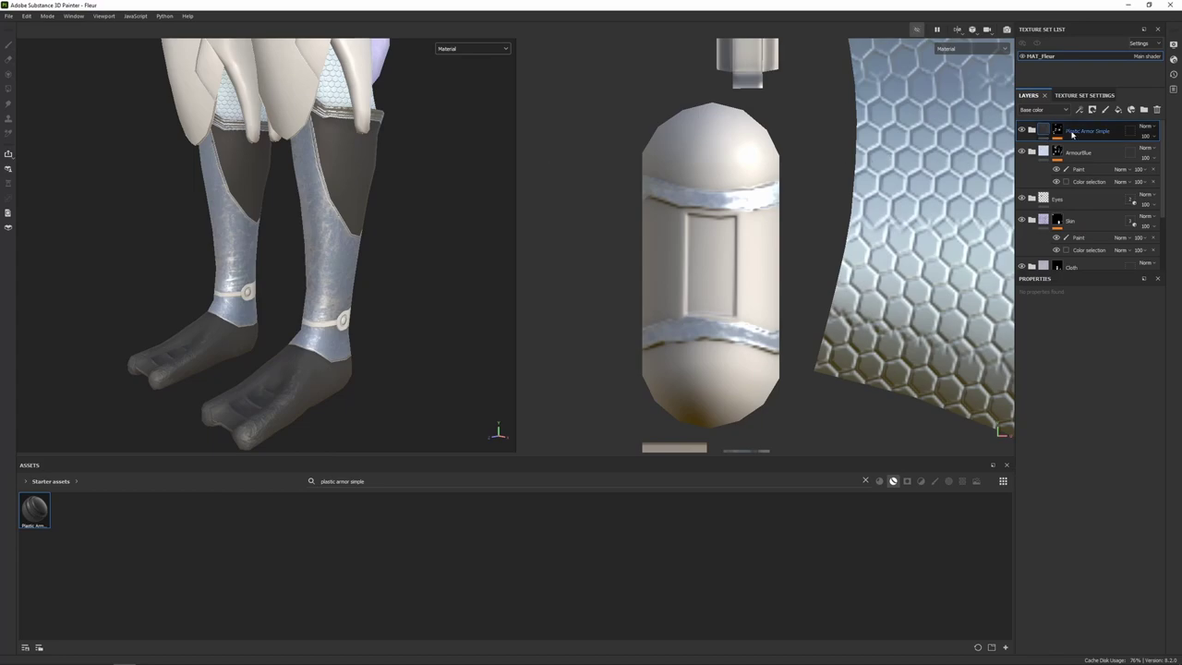
pyautogui.doubleClick(1077, 133)
pyautogui.write('ArmourWhite')
pyautogui.press('Return')
# Set the Base Plastic Armor layer in the ArmourWhite group to d3dae0 for Color 01 and e0e0e0 for Color 02.
pyautogui.click(1033, 130)
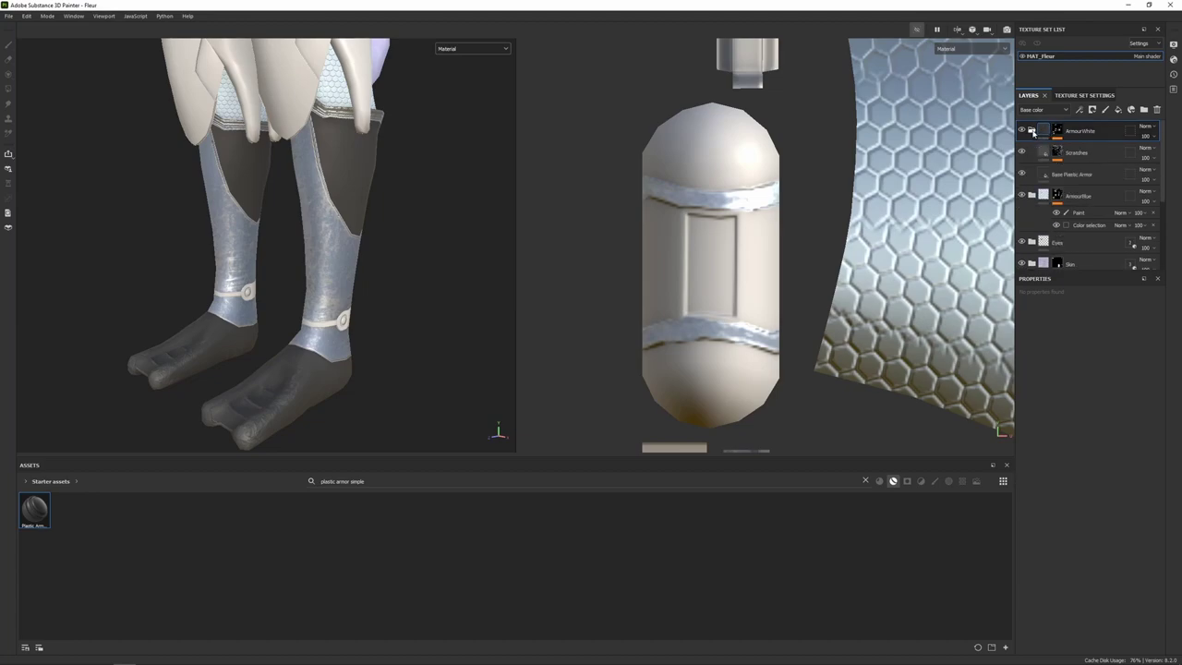
pyautogui.click(1088, 175)
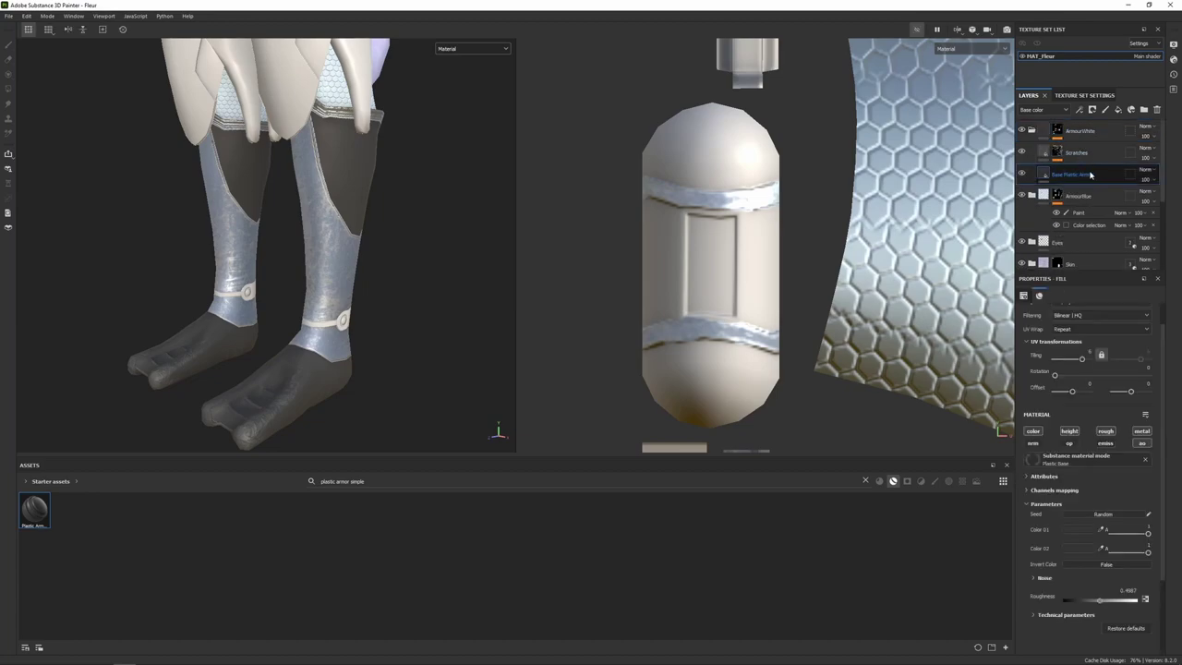
pyautogui.click(1082, 536)
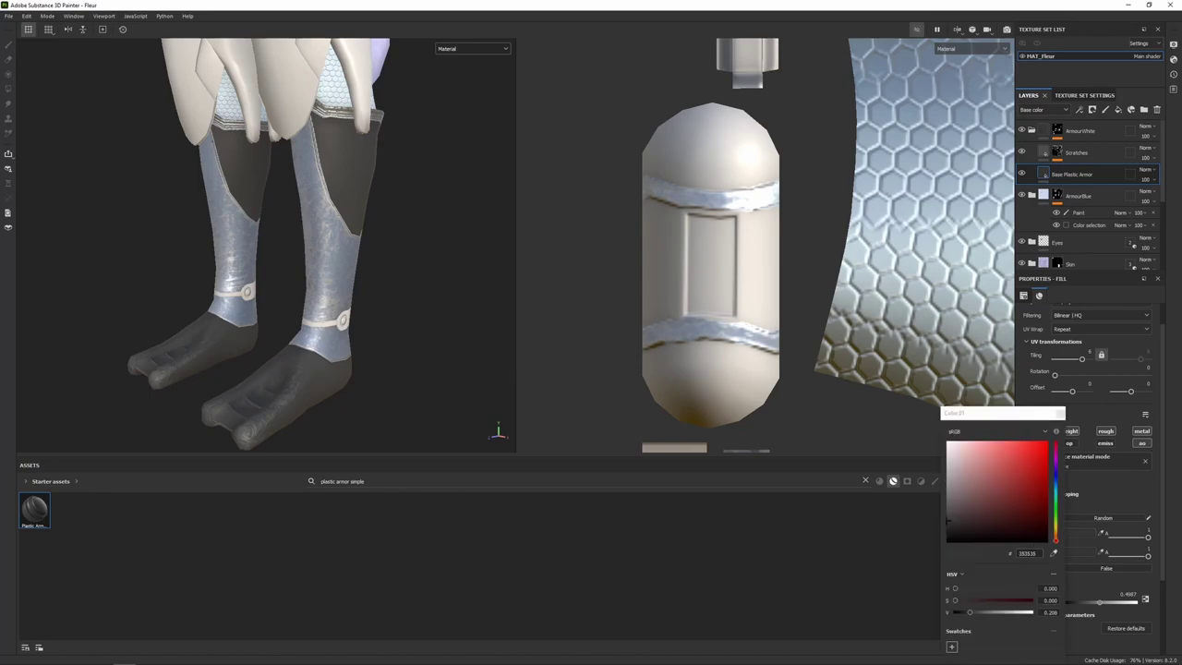
pyautogui.write('d3dae0')
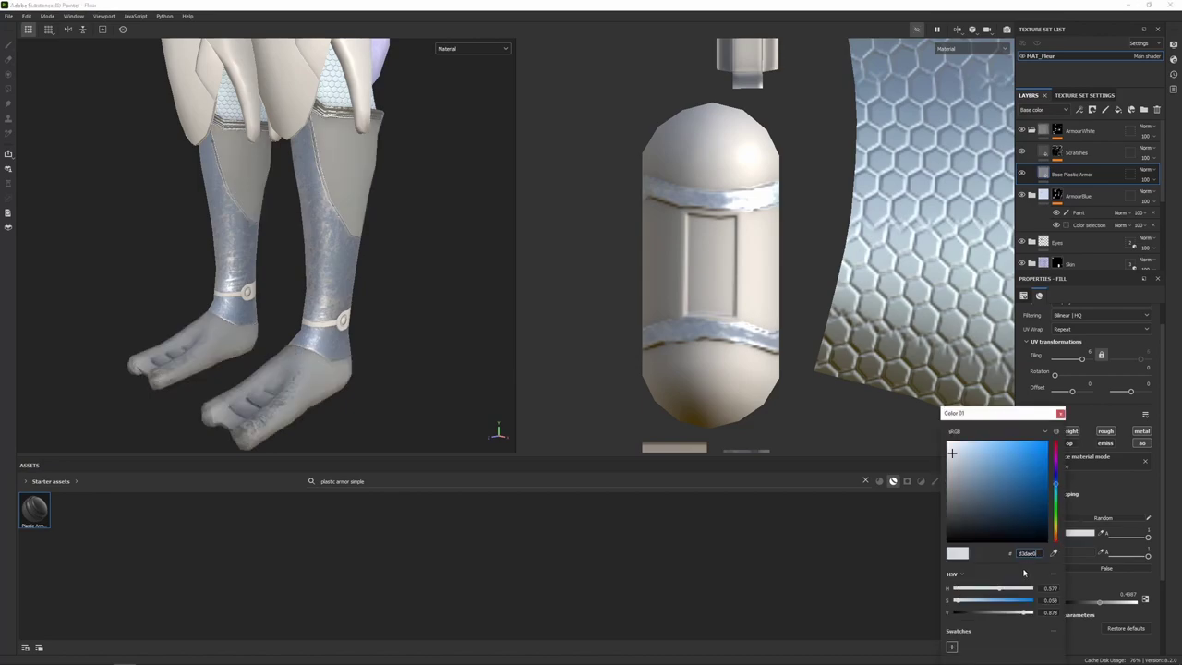
pyautogui.click(1060, 413)
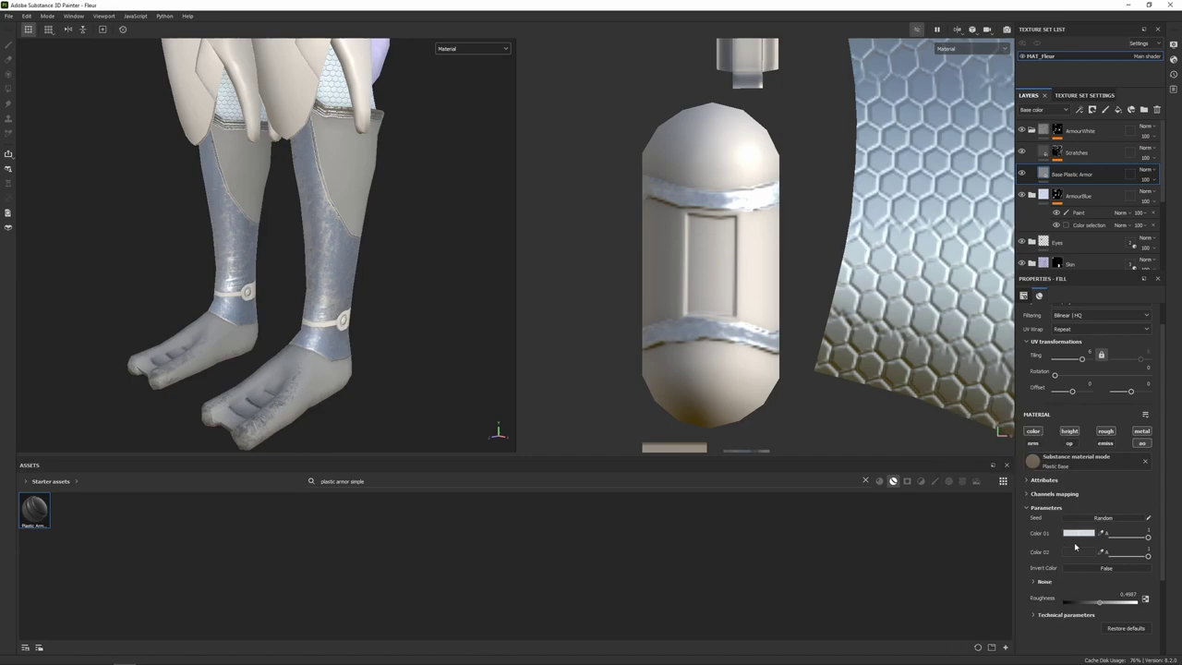
pyautogui.click(1076, 551)
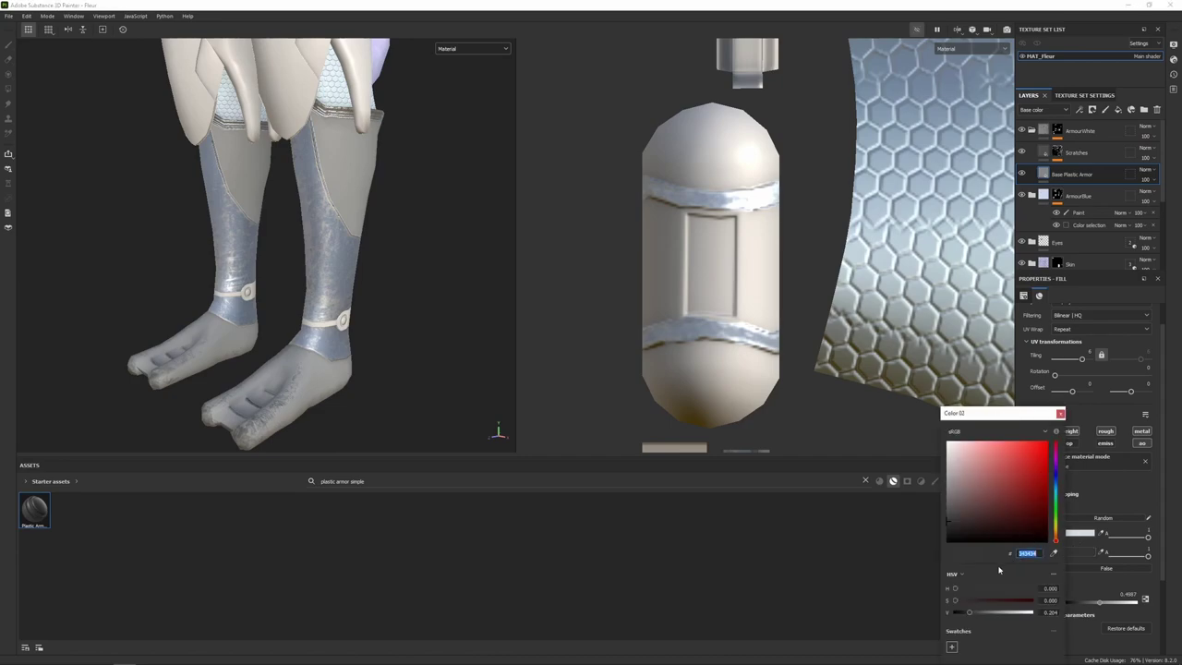
pyautogui.write('e0e0e0')
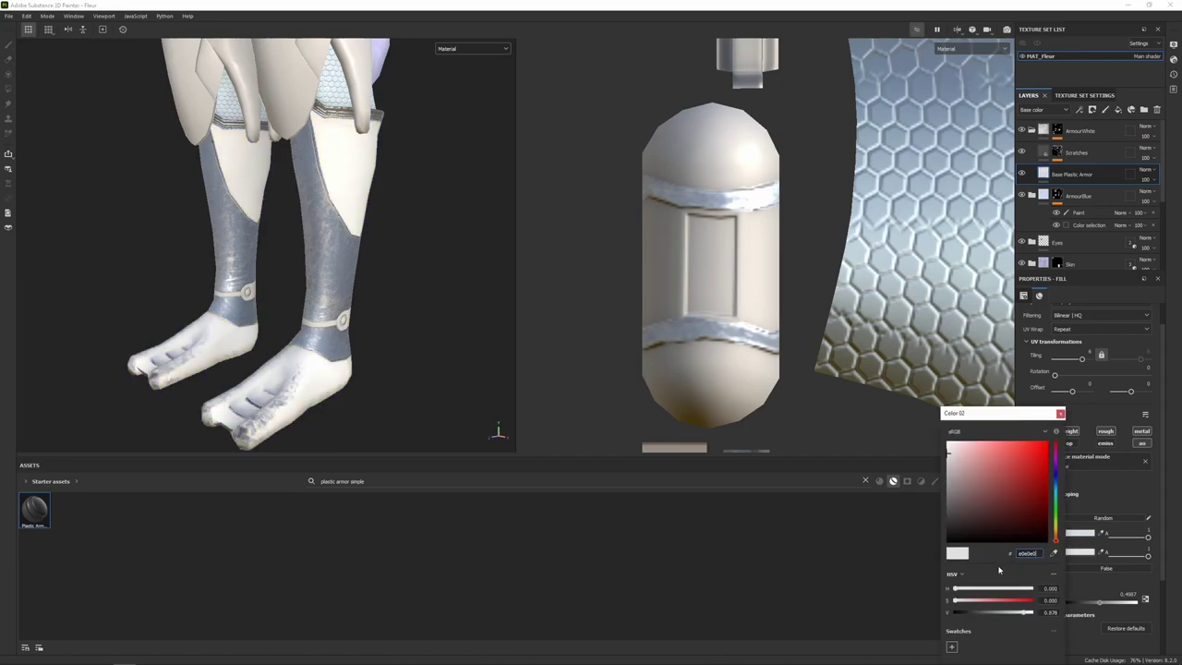
pyautogui.click(1060, 412)
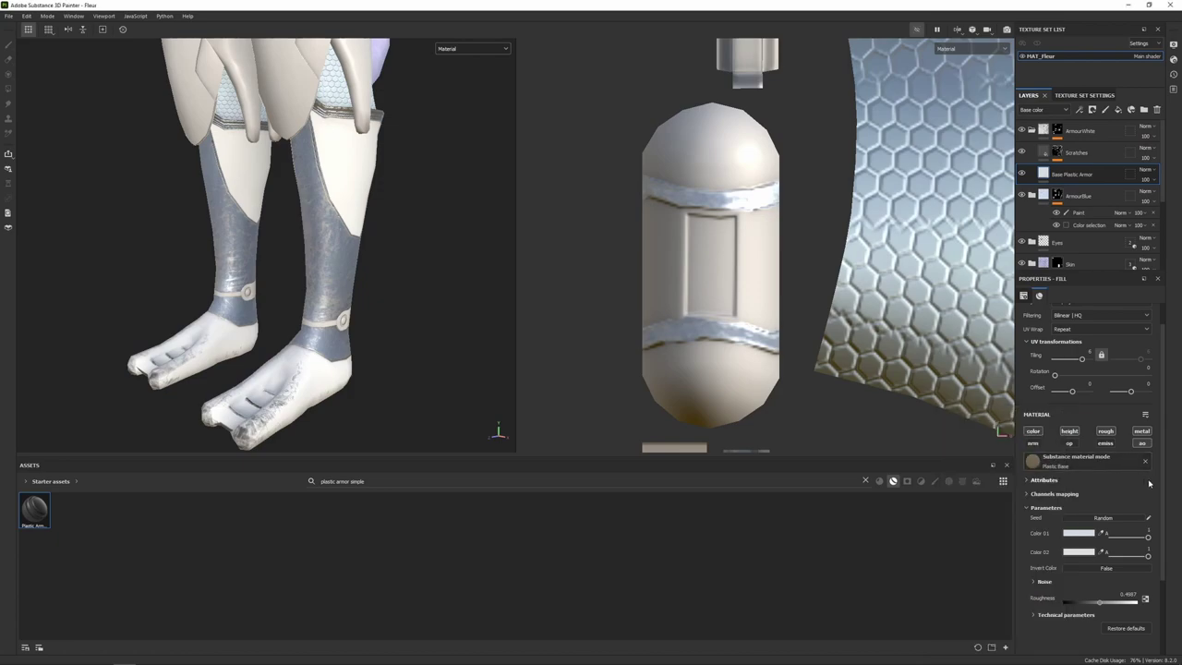
# Set the Wear Contrast of the Scratches layer's Metal Edge Wear generator to 0.35.
pyautogui.click(1076, 152)
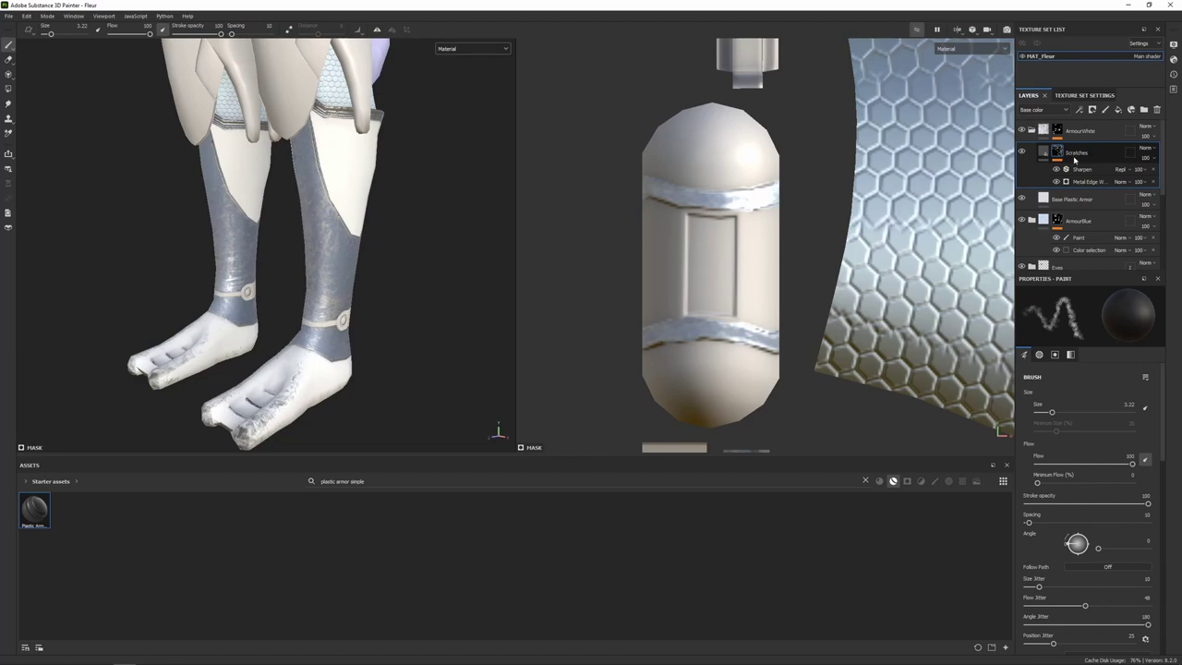
pyautogui.click(1084, 182)
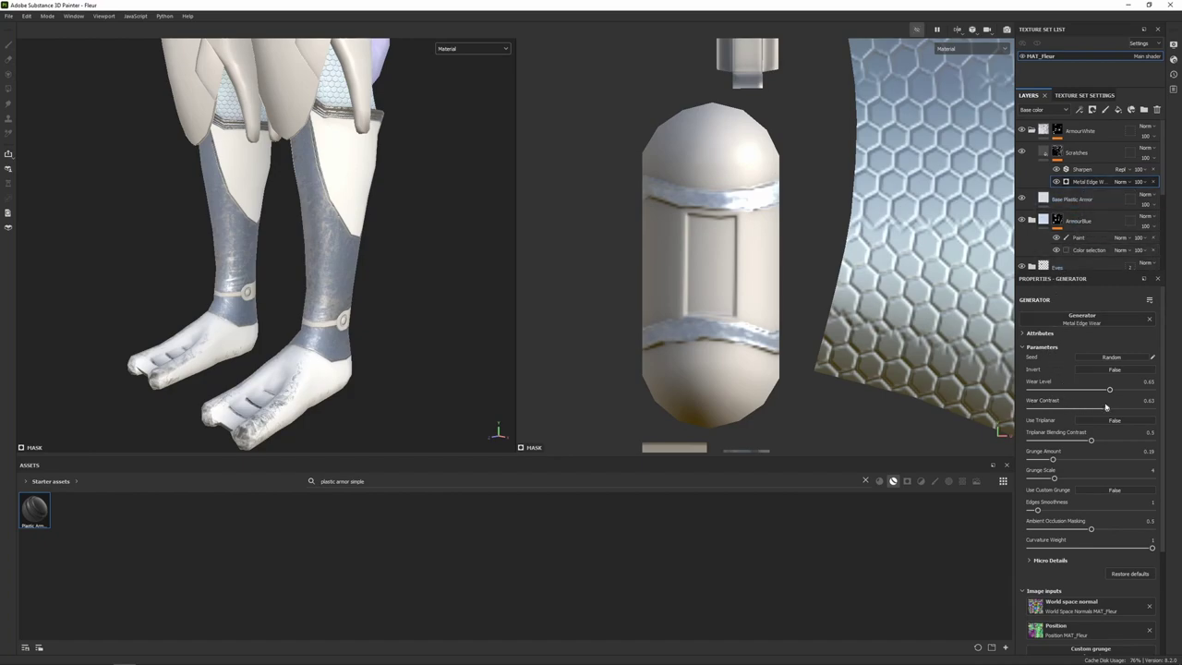
pyautogui.moveTo(1105, 409); pyautogui.dragTo(1073, 410)
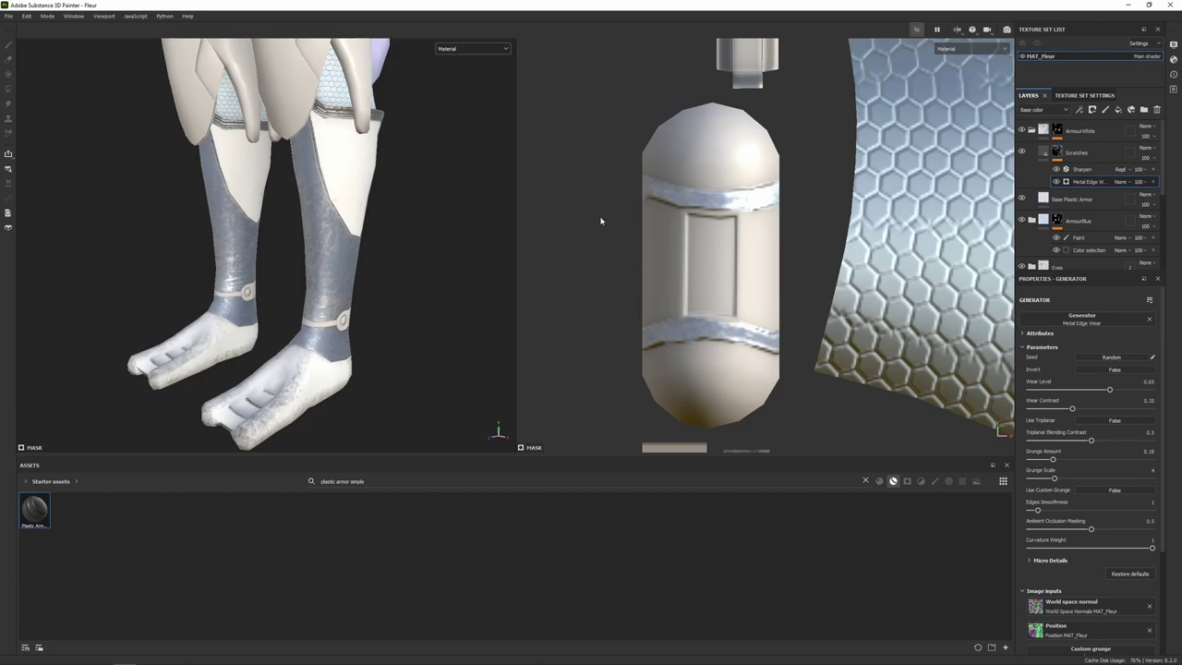
# Duplicate the Steel Bright Layered group from ArmourBlue and move the copy into ArmourWhite above the Scratches layer.
pyautogui.scroll(-2, 1106, 205)
pyautogui.click(1098, 213)
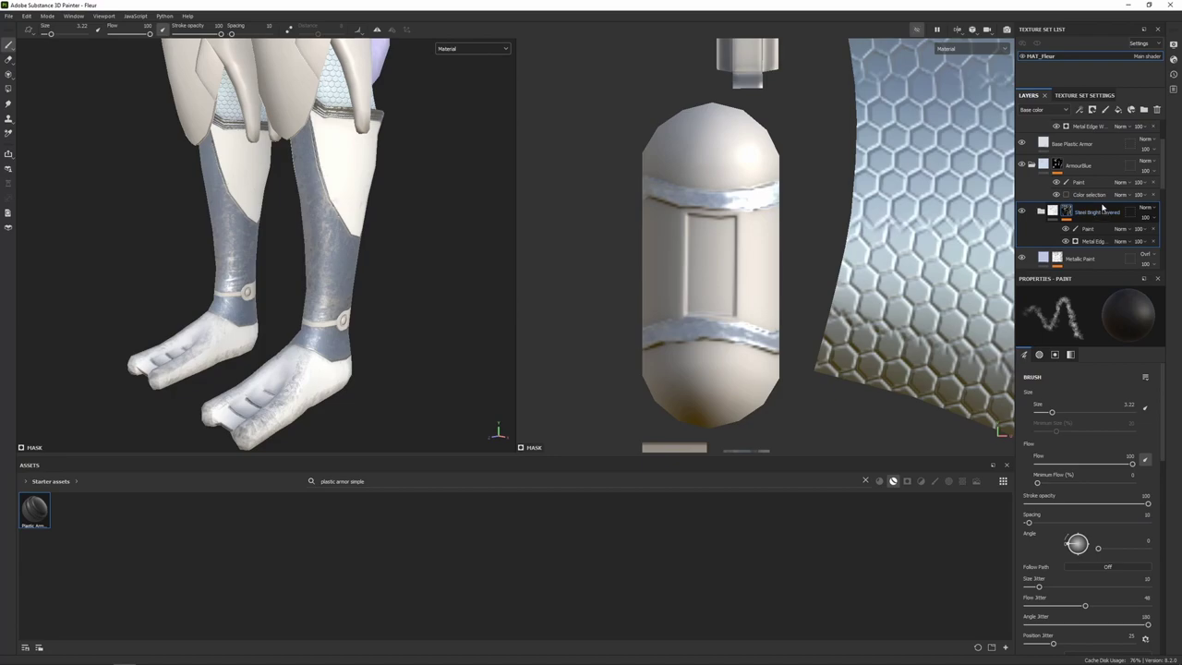
pyautogui.hotkey('ctrl', 'd')
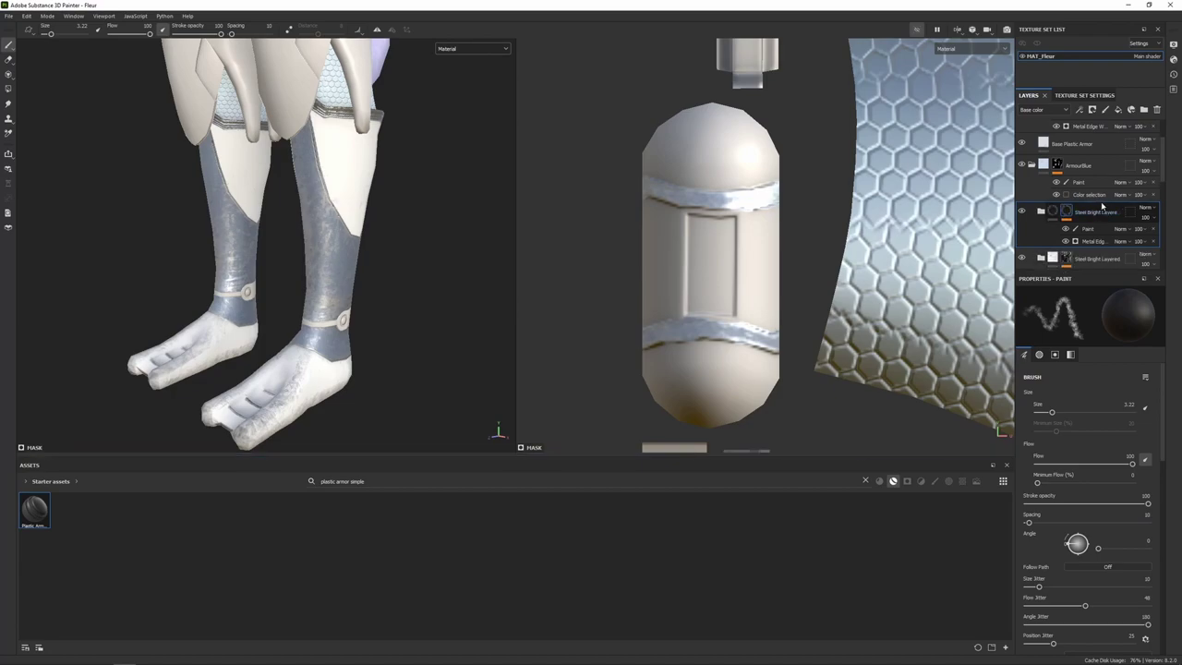
pyautogui.scroll(2, 1101, 207)
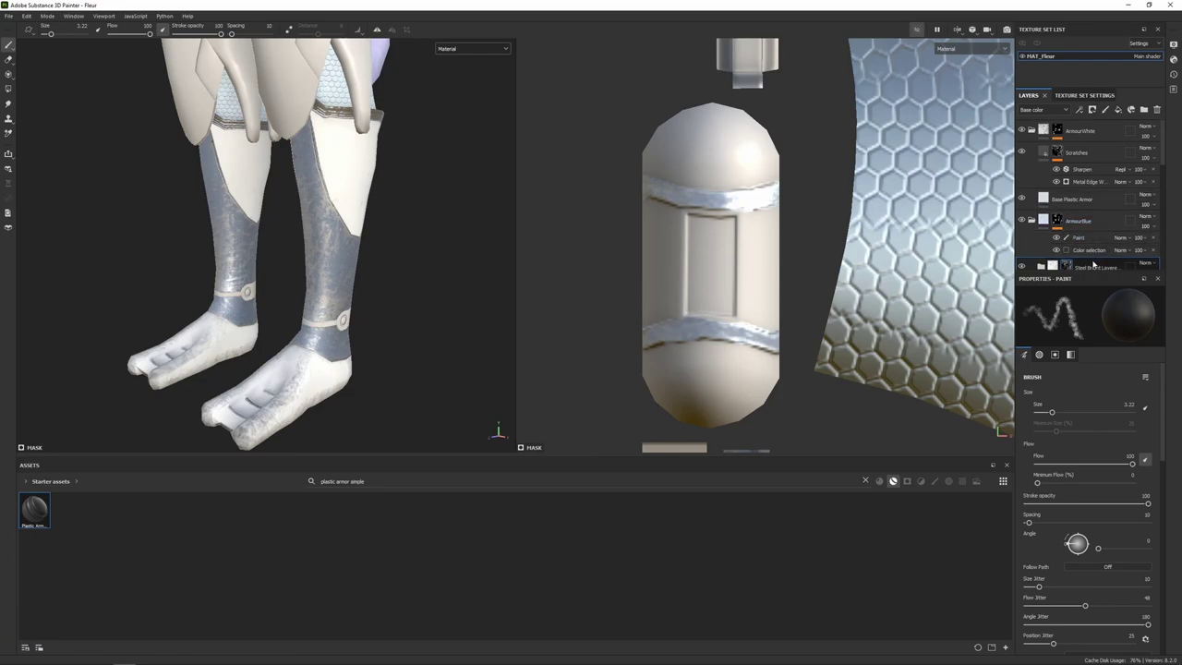
pyautogui.moveTo(1092, 265); pyautogui.dragTo(1098, 148)
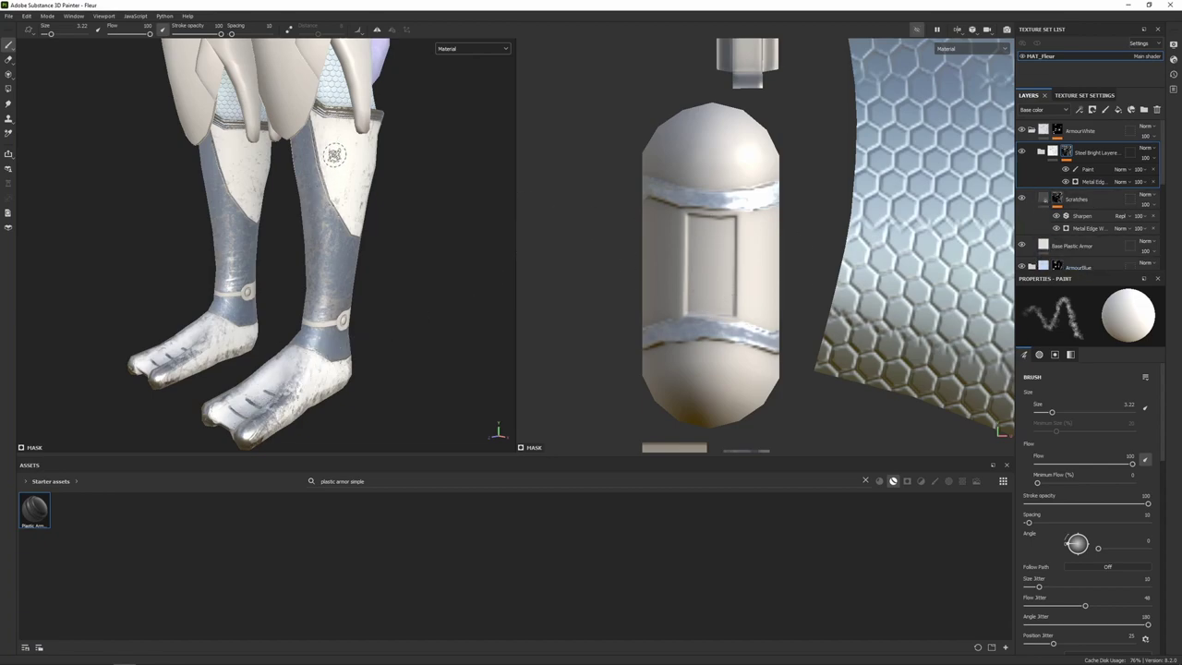
# Set up polygon filling and add a Paint effect to the ArmourWhite group's mask.
pyautogui.scroll(-2, 392, 79)
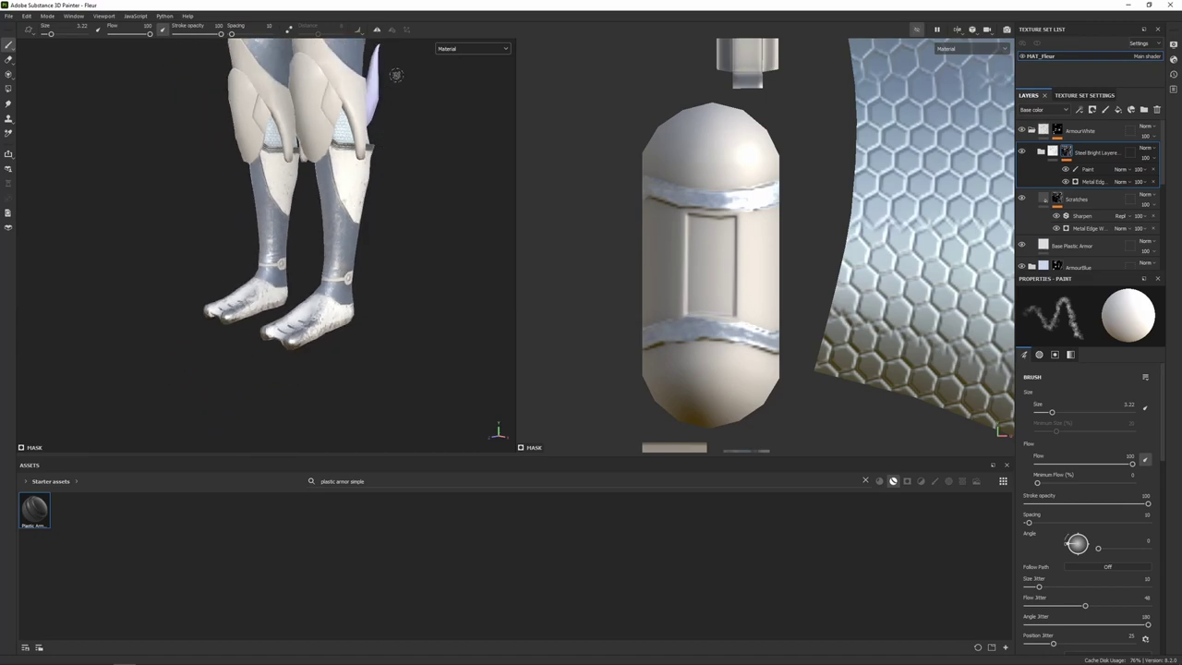
pyautogui.scroll(2, 395, 74)
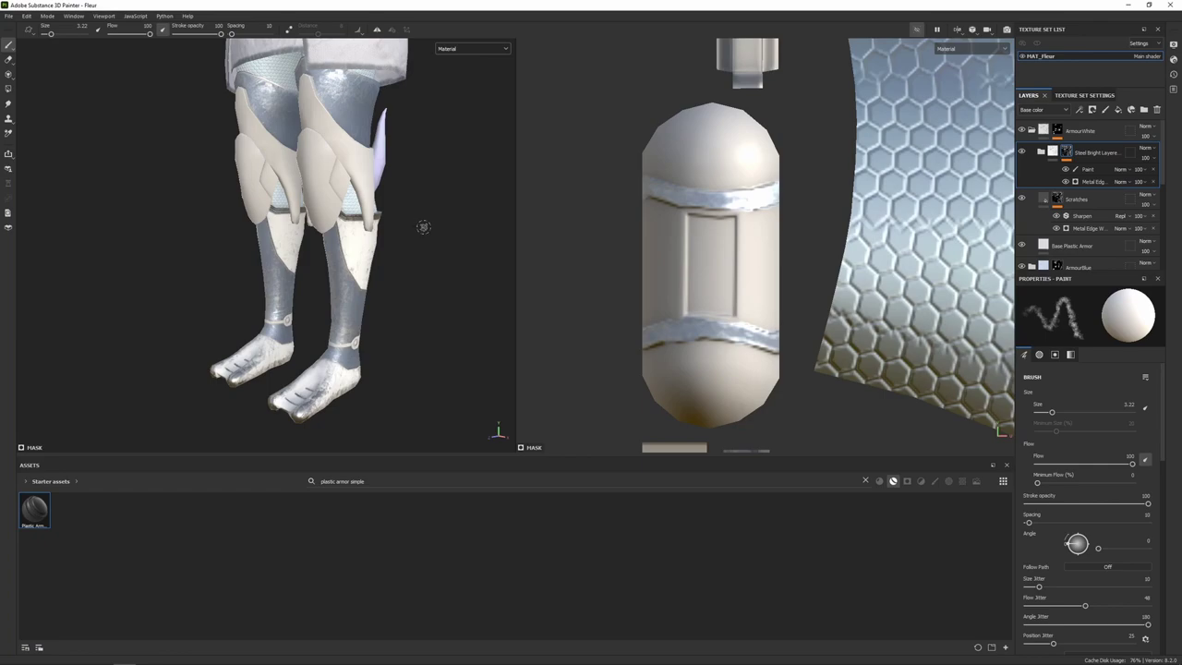
pyautogui.click(9, 89)
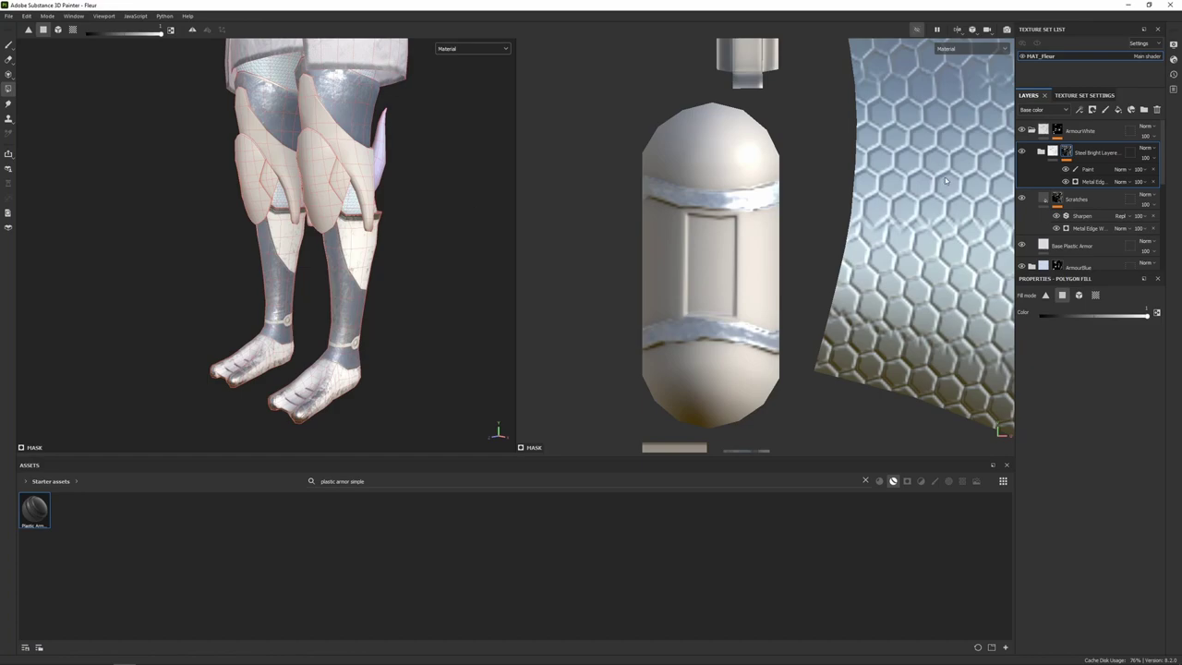
pyautogui.scroll(-10, 695, 201)
pyautogui.scroll(-6, 695, 202)
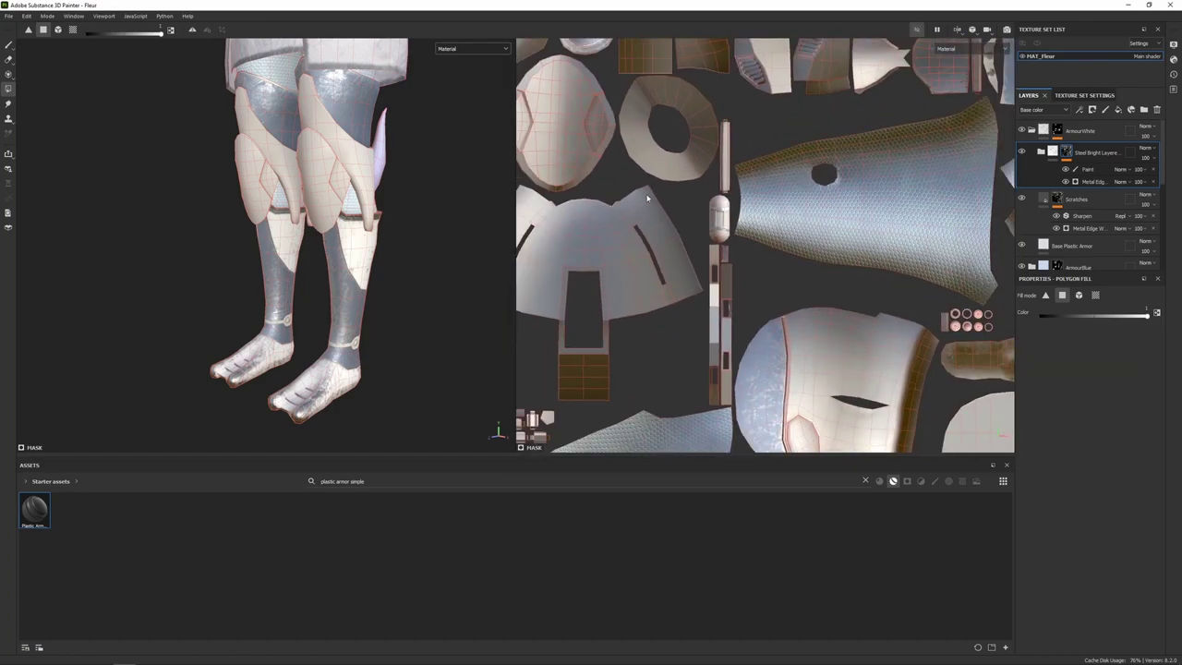
pyautogui.click(1056, 132)
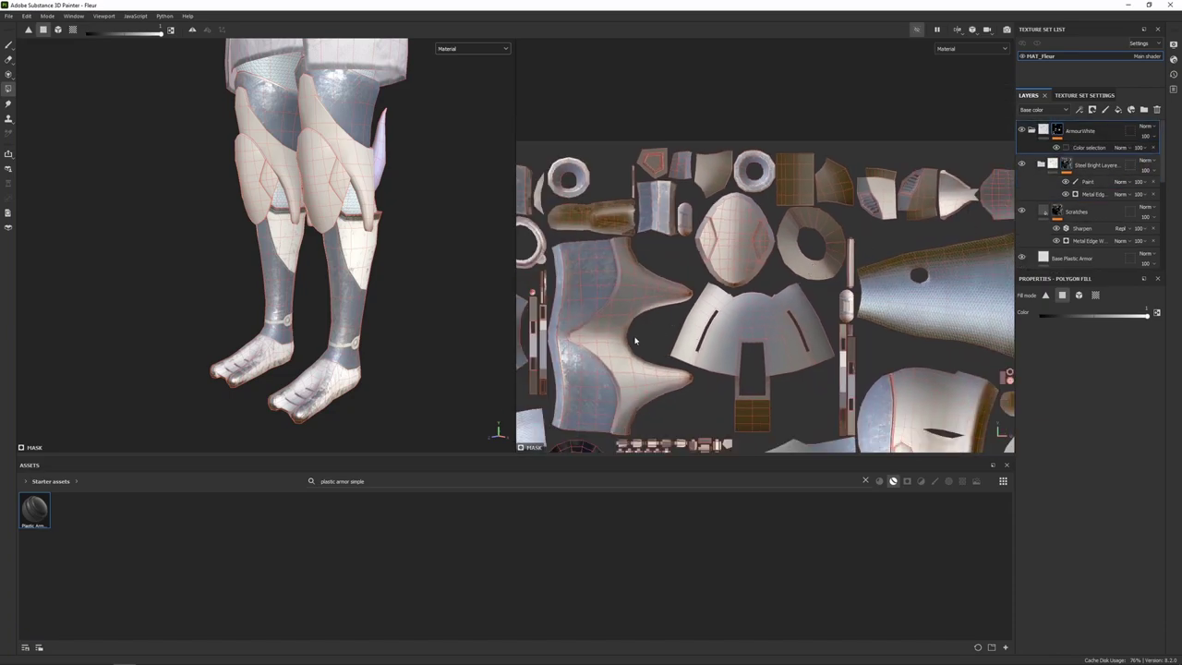
pyautogui.scroll(3, 635, 341)
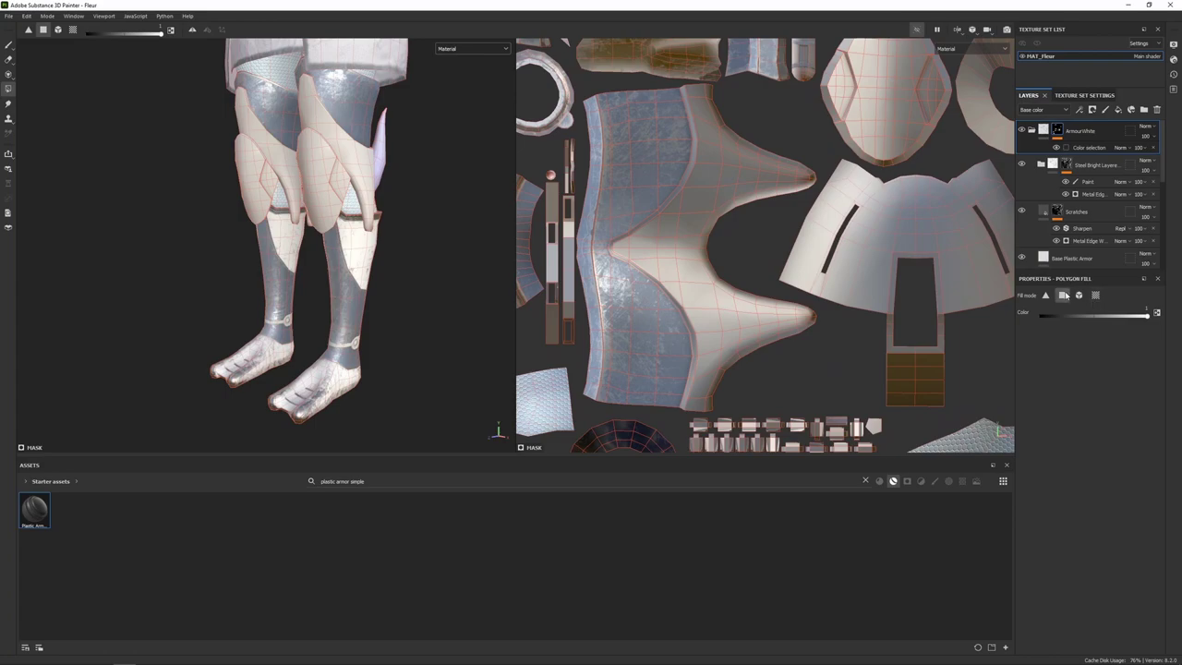
pyautogui.scroll(5, 733, 179)
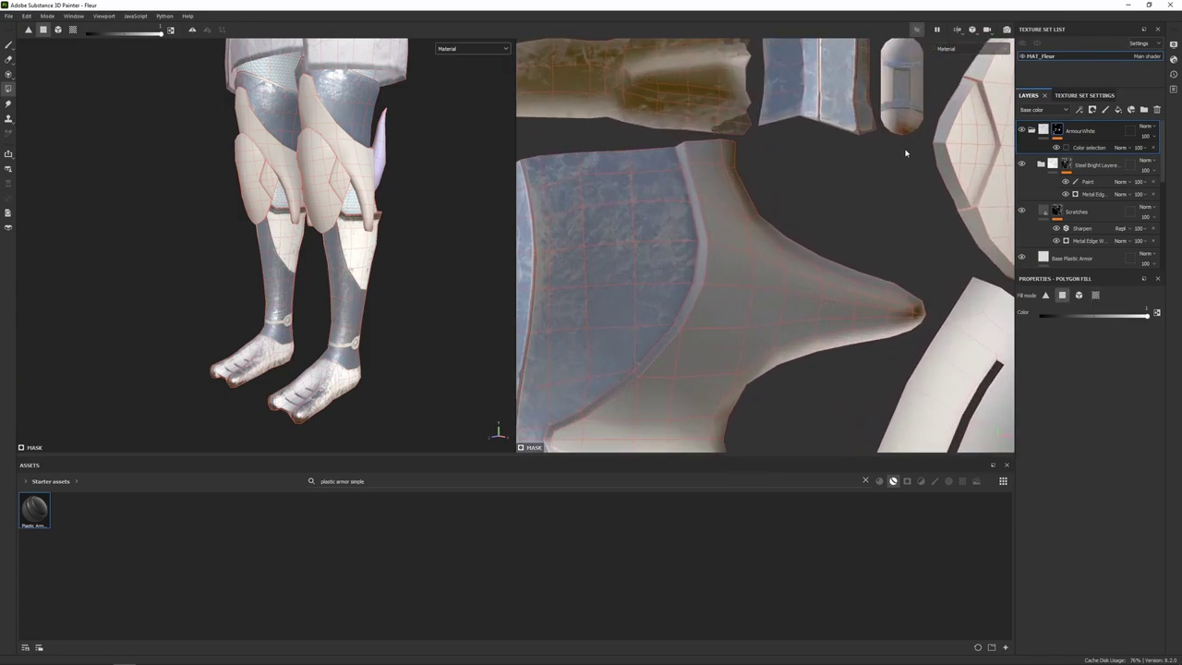
pyautogui.rightClick(1056, 131)
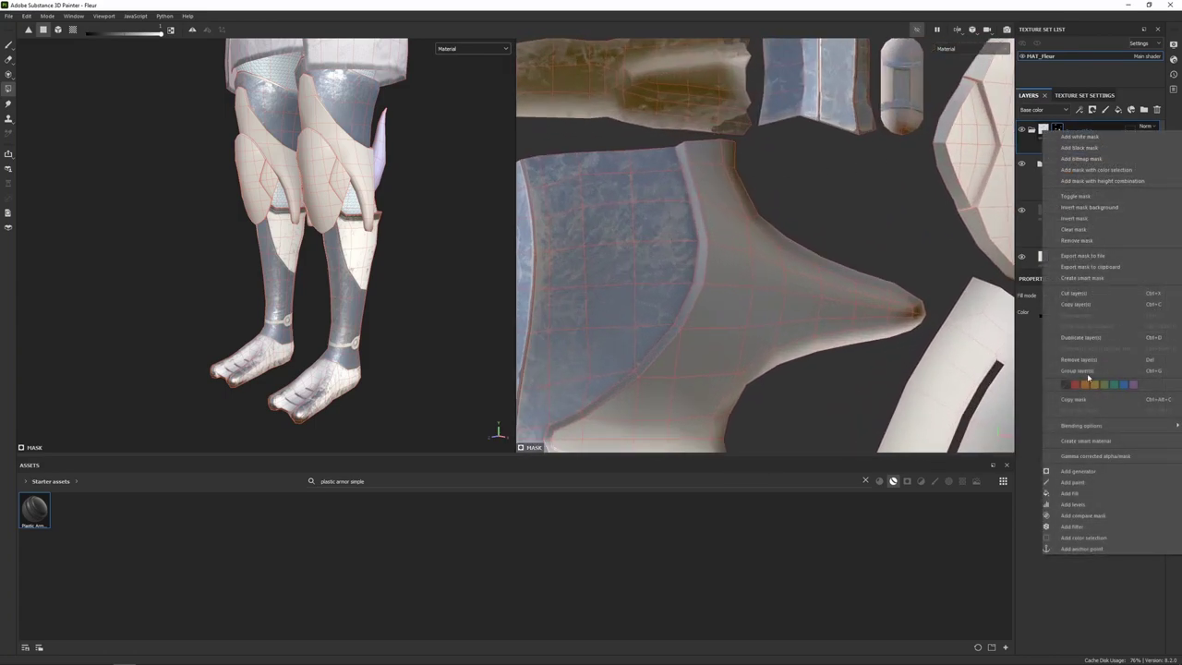
pyautogui.click(1086, 488)
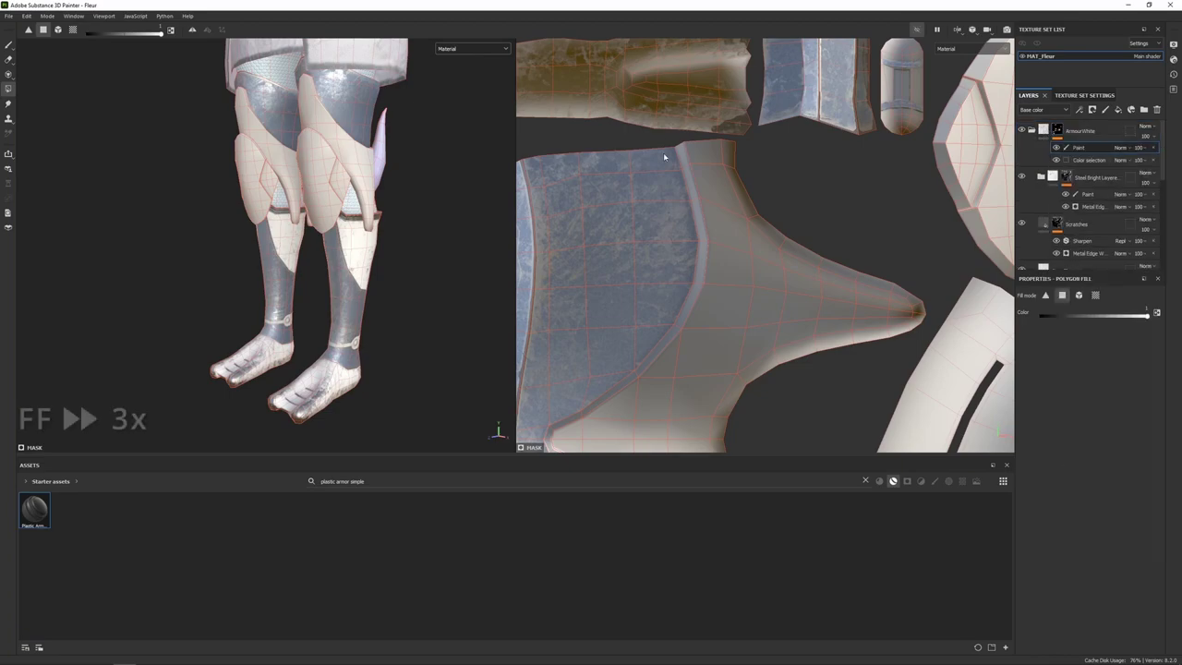
# Fill the pale spiked trim on the upper half of the thigh armour's UV island into the ArmourWhite mask.
pyautogui.moveTo(711, 225); pyautogui.dragTo(914, 332)
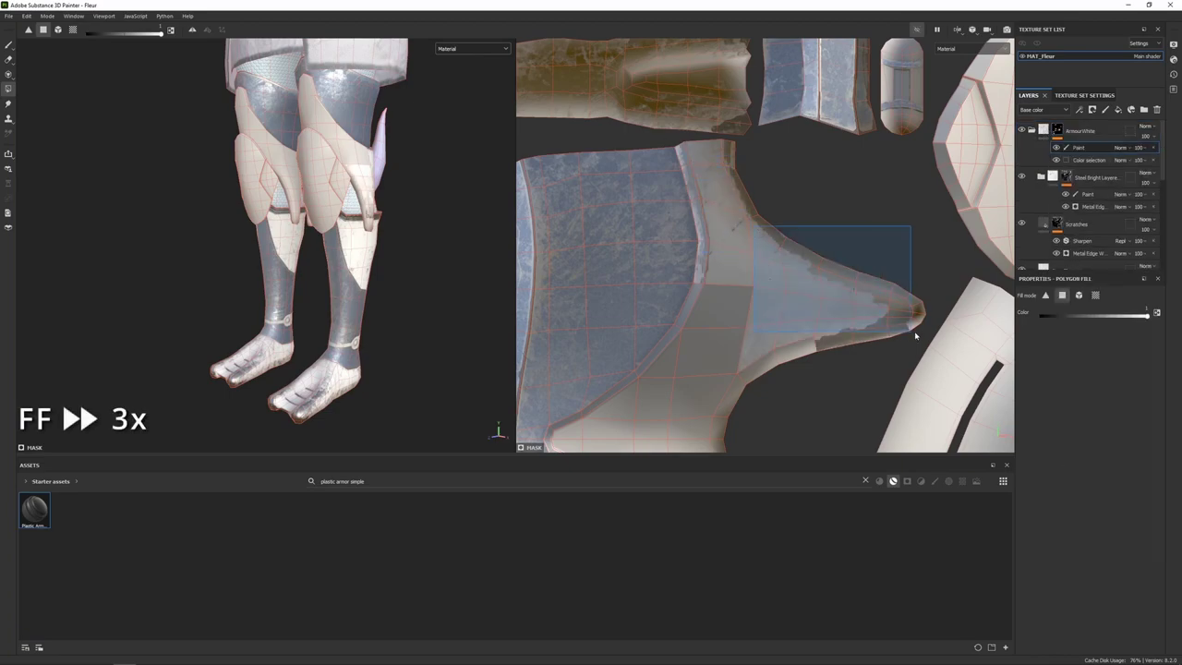
pyautogui.moveTo(711, 287); pyautogui.dragTo(793, 367)
pyautogui.keyDown('alt'); pyautogui.moveTo(680, 320); pyautogui.dragTo(727, 179, button='middle'); pyautogui.keyUp('alt')
pyautogui.moveTo(736, 217); pyautogui.dragTo(774, 277)
pyautogui.moveTo(681, 244); pyautogui.dragTo(658, 279)
pyautogui.moveTo(754, 310); pyautogui.dragTo(689, 295)
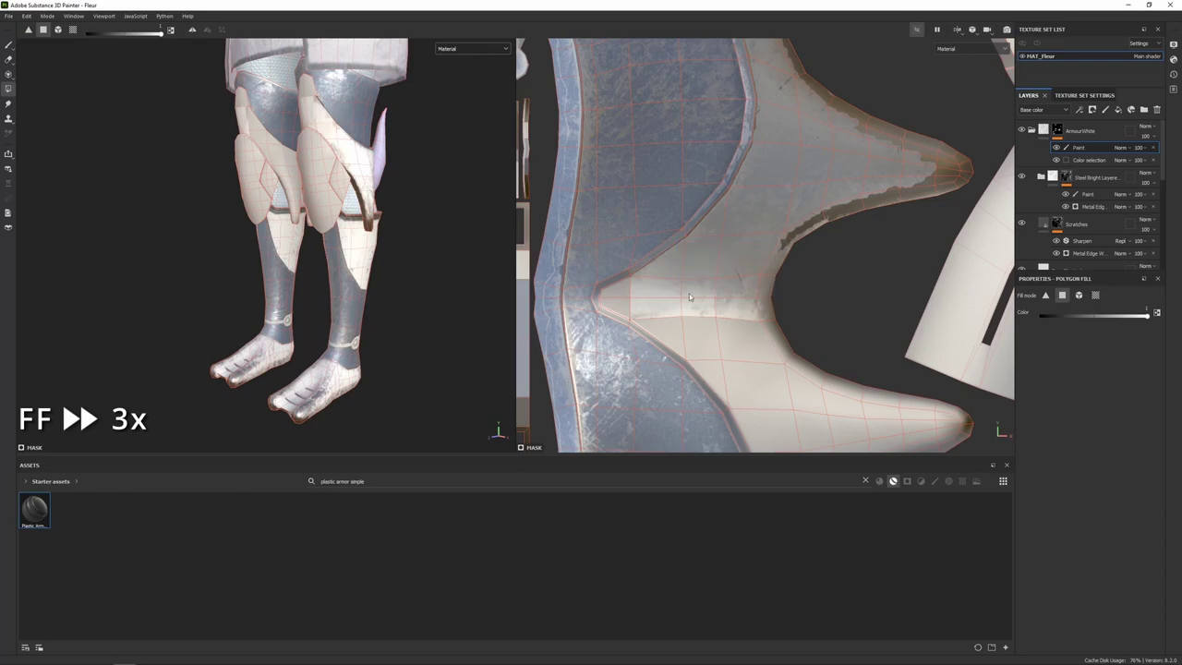
pyautogui.moveTo(598, 293); pyautogui.dragTo(670, 345)
# Fill the pale spiked trim on the lower half of the thigh armour's UV island into the ArmourWhite mask.
pyautogui.keyDown('alt'); pyautogui.moveTo(780, 344); pyautogui.dragTo(723, 227, button='middle'); pyautogui.keyUp('alt')
pyautogui.moveTo(641, 232); pyautogui.dragTo(699, 280)
pyautogui.moveTo(699, 229); pyautogui.dragTo(900, 325)
pyautogui.keyDown('alt'); pyautogui.moveTo(739, 300); pyautogui.dragTo(732, 224, button='middle'); pyautogui.keyUp('alt')
pyautogui.moveTo(725, 218); pyautogui.dragTo(846, 293)
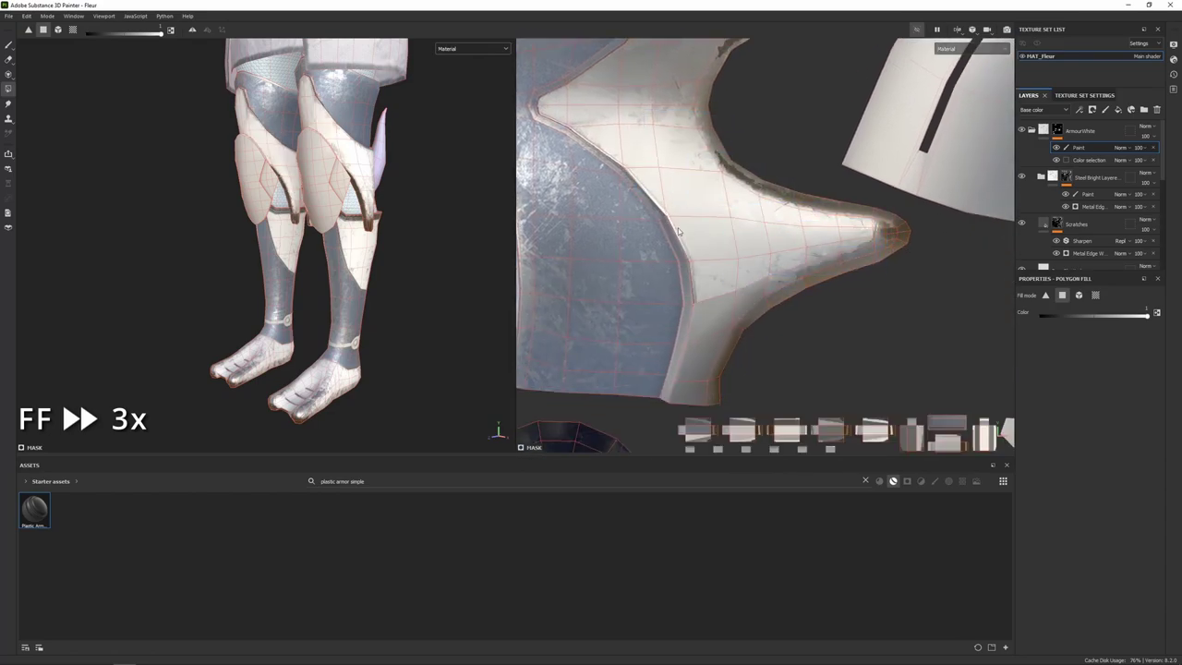
pyautogui.moveTo(676, 228); pyautogui.dragTo(683, 247)
pyautogui.moveTo(702, 266); pyautogui.dragTo(735, 355)
pyautogui.keyDown('alt'); pyautogui.moveTo(706, 362); pyautogui.dragTo(728, 315, button='middle'); pyautogui.keyUp('alt')
pyautogui.moveTo(695, 326); pyautogui.dragTo(740, 346)
# Using mesh fill, add the belt's front buckle and front studs to the ArmourWhite mask.
pyautogui.scroll(-5, 739, 346)
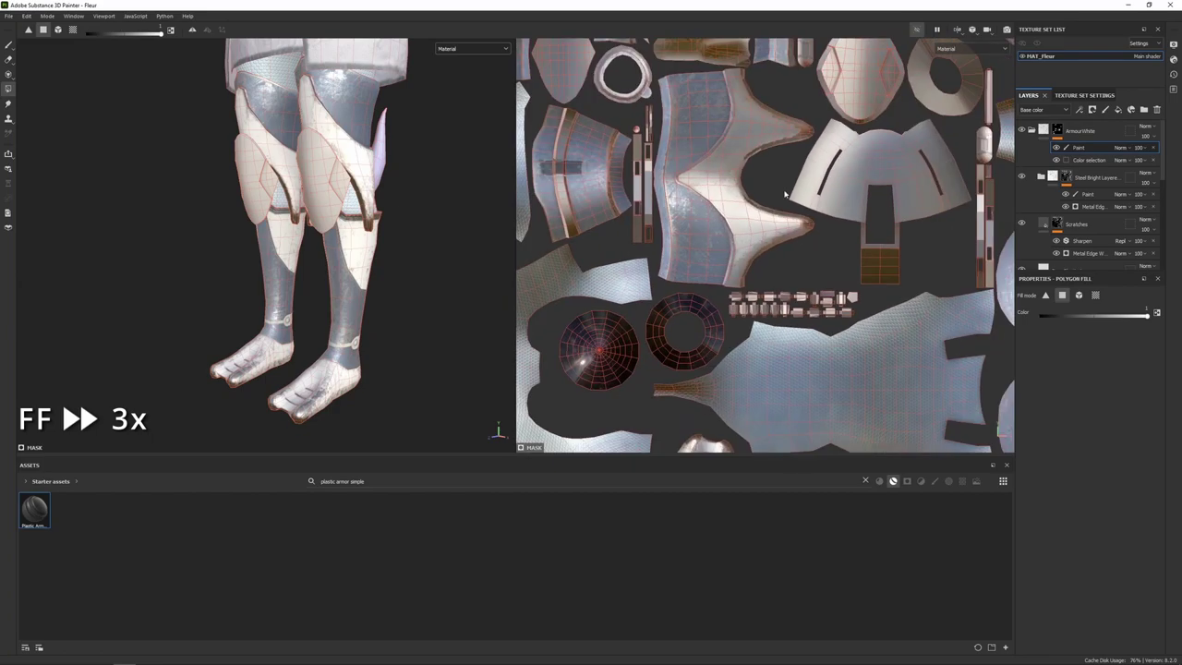
pyautogui.keyDown('alt'); pyautogui.moveTo(931, 233); pyautogui.dragTo(905, 288, button='middle'); pyautogui.keyUp('alt')
pyautogui.scroll(-3, 323, 110)
pyautogui.keyDown('alt'); pyautogui.moveTo(323, 69); pyautogui.dragTo(330, 293, button='middle'); pyautogui.keyUp('alt')
pyautogui.scroll(3, 331, 292)
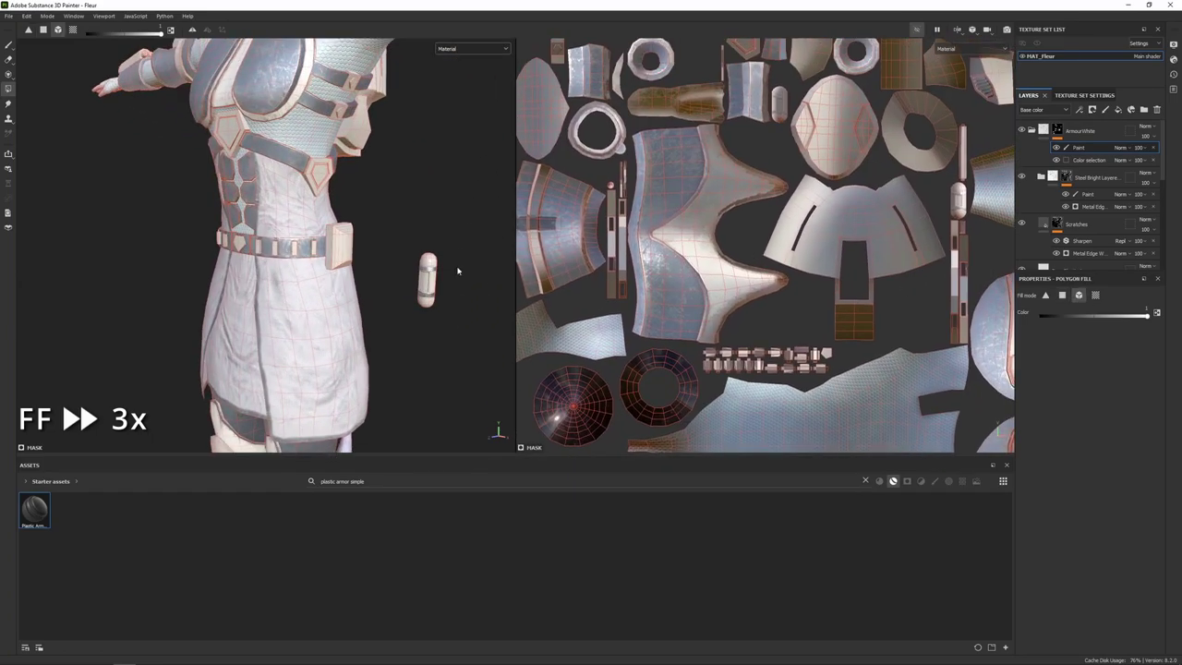
pyautogui.scroll(5, 459, 267)
pyautogui.click(286, 268)
pyautogui.click(392, 269)
pyautogui.click(419, 266)
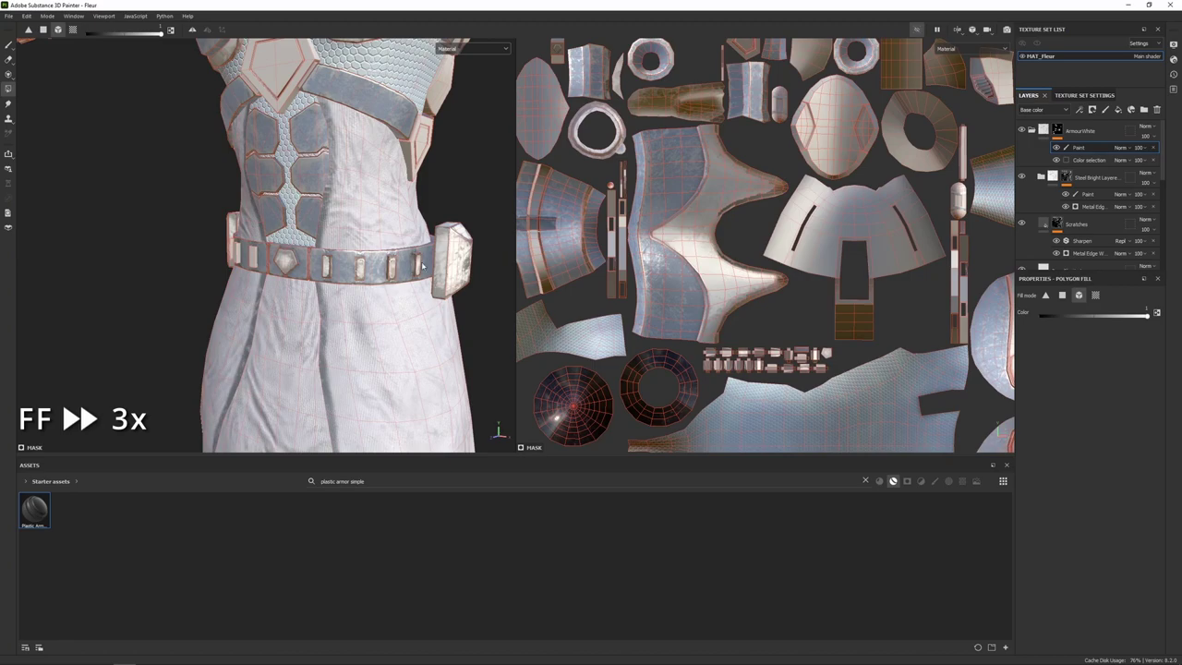
# Add the studs along the belt's side and back to the ArmourWhite mask.
pyautogui.keyDown('alt'); pyautogui.moveTo(420, 268); pyautogui.dragTo(227, 253); pyautogui.keyUp('alt')
pyautogui.click(275, 250)
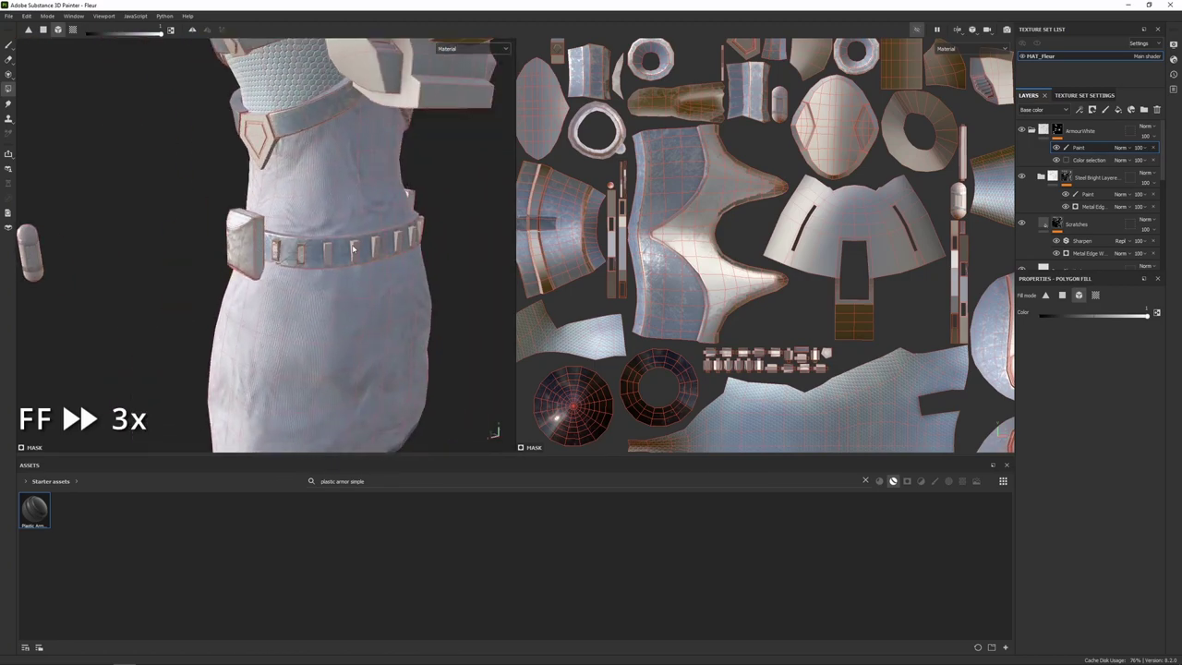
pyautogui.keyDown('alt'); pyautogui.moveTo(429, 241); pyautogui.dragTo(231, 248); pyautogui.keyUp('alt')
pyautogui.click(231, 247)
pyautogui.click(315, 246)
pyautogui.click(348, 240)
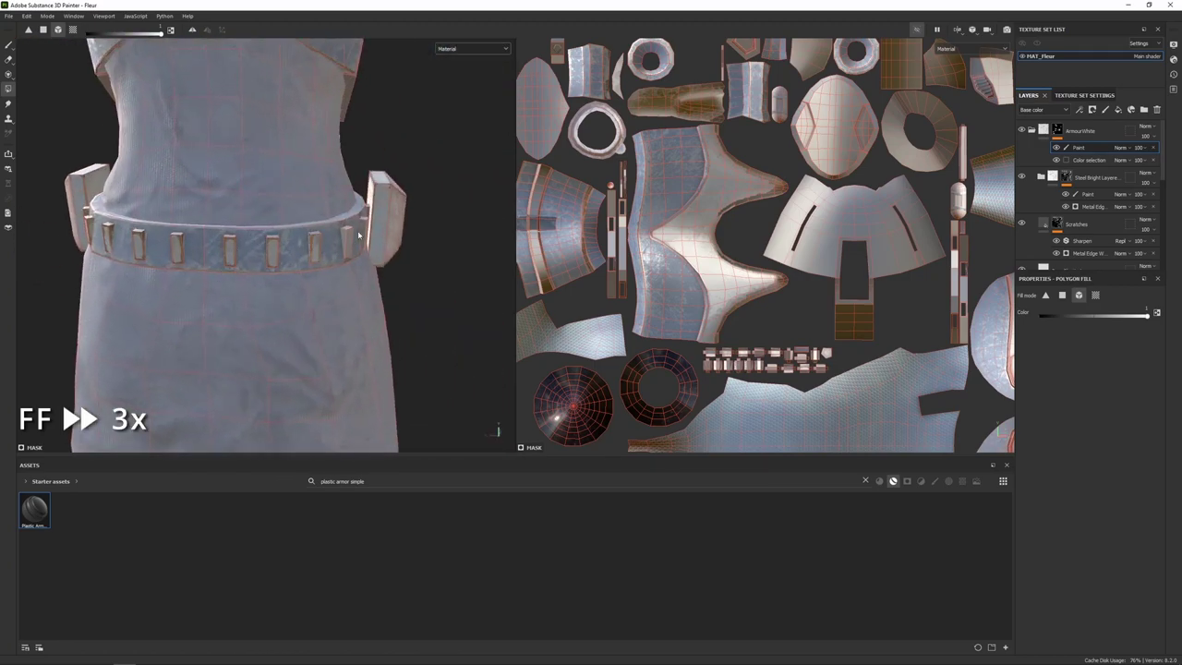
# Add the remaining part near the belt pouch and the floating capsule to the ArmourWhite mask.
pyautogui.keyDown('alt'); pyautogui.moveTo(361, 237); pyautogui.dragTo(271, 255); pyautogui.keyUp('alt')
pyautogui.scroll(3, 312, 212)
pyautogui.click(312, 209)
pyautogui.scroll(-3, 309, 212)
pyautogui.scroll(3, 271, 255)
pyautogui.keyDown('alt'); pyautogui.moveTo(443, 282); pyautogui.dragTo(362, 261); pyautogui.keyUp('alt')
pyautogui.click(362, 261)
# Collapse the ArmourWhite group, move it below ArmourBlue and select its Paint effect for further masking.
pyautogui.click(1032, 130)
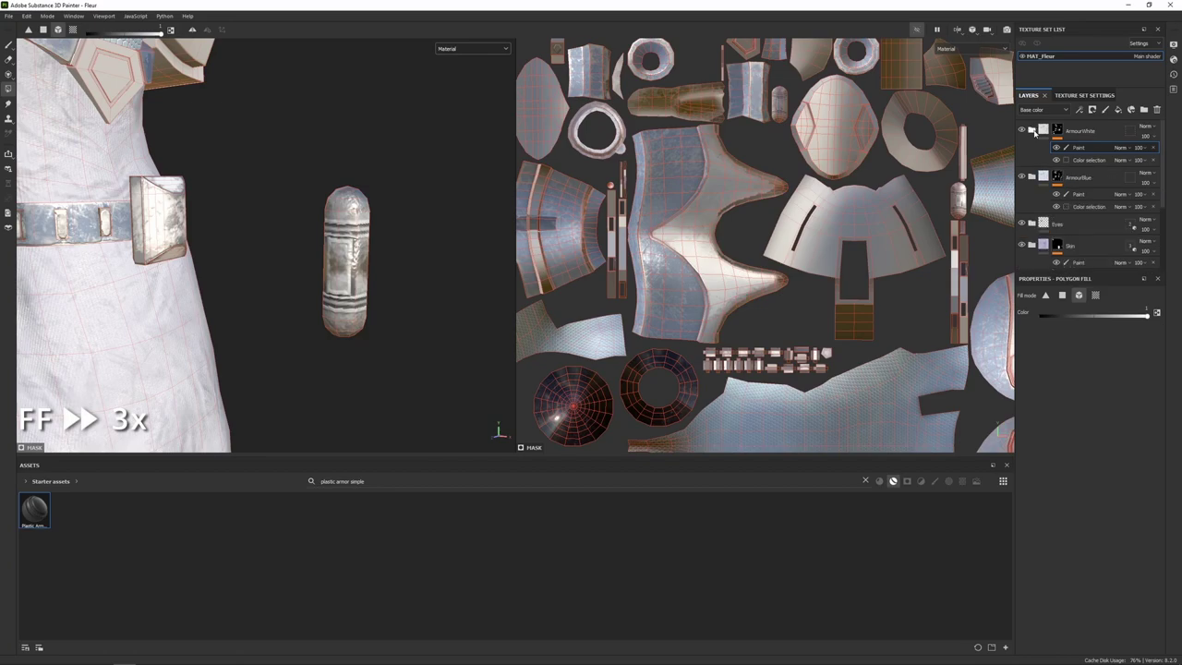
pyautogui.moveTo(1095, 132); pyautogui.dragTo(1095, 215)
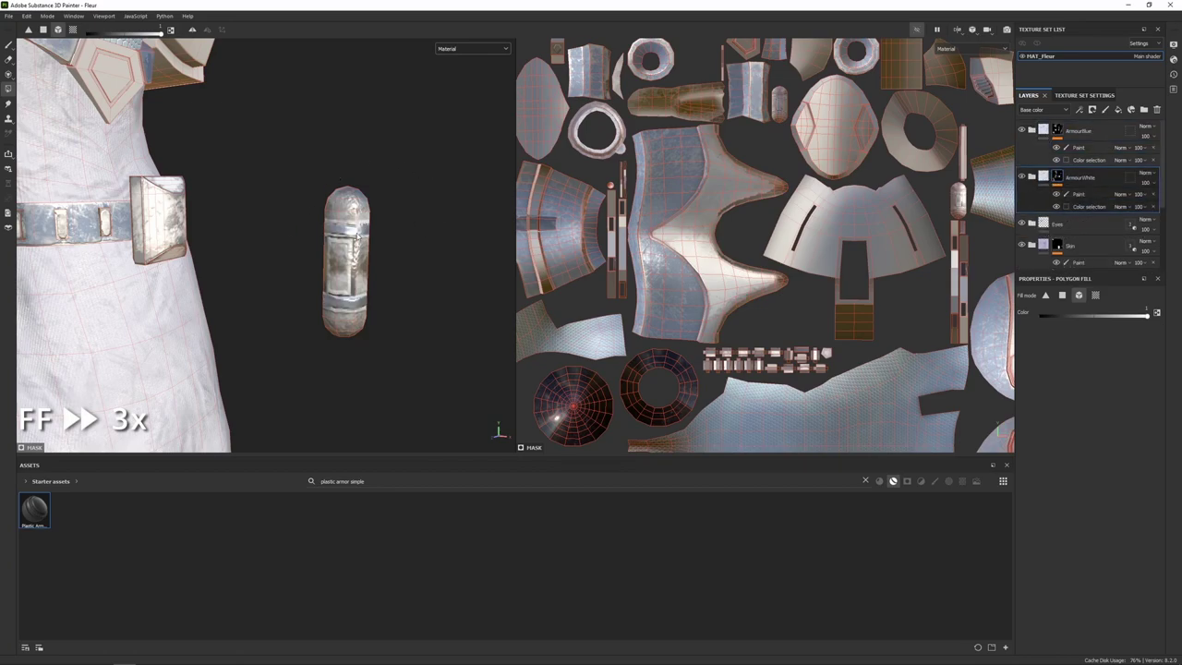
pyautogui.click(1079, 195)
# Fill the pentagonal emblem and the buckle on the torso straps into the ArmourWhite mask, switching to UV chunk fill.
pyautogui.keyDown('alt'); pyautogui.moveTo(233, 184); pyautogui.dragTo(305, 198); pyautogui.keyUp('alt')
pyautogui.scroll(-4, 305, 199)
pyautogui.scroll(4, 358, 262)
pyautogui.moveTo(286, 189)
pyautogui.keyDown('alt'); pyautogui.mouseDown(button='middle')
pyautogui.moveTo(358, 261)
pyautogui.moveTo(263, 239)
pyautogui.moveTo(265, 250)
pyautogui.mouseUp(button='middle'); pyautogui.keyUp('alt')
pyautogui.click(355, 292)
pyautogui.scroll(3, 355, 292)
pyautogui.keyDown('alt'); pyautogui.moveTo(355, 292); pyautogui.dragTo(249, 288); pyautogui.keyUp('alt')
pyautogui.scroll(-4, 296, 296)
pyautogui.scroll(3, 295, 291)
pyautogui.press('4')
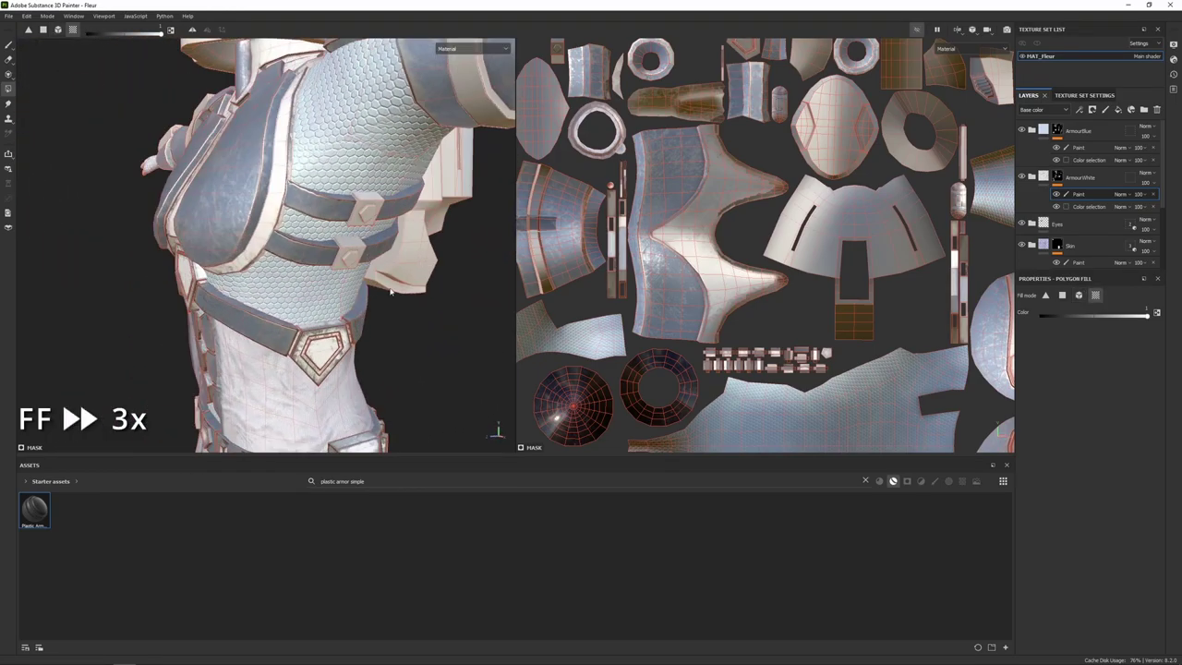
pyautogui.scroll(1, 351, 248)
pyautogui.click(351, 249)
# Fill the raised white parts mounted on the arm armour into the ArmourWhite mask with UV chunk fill.
pyautogui.keyDown('alt'); pyautogui.moveTo(379, 194); pyautogui.dragTo(314, 212); pyautogui.keyUp('alt')
pyautogui.click(403, 221)
pyautogui.click(282, 181)
pyautogui.click(291, 159)
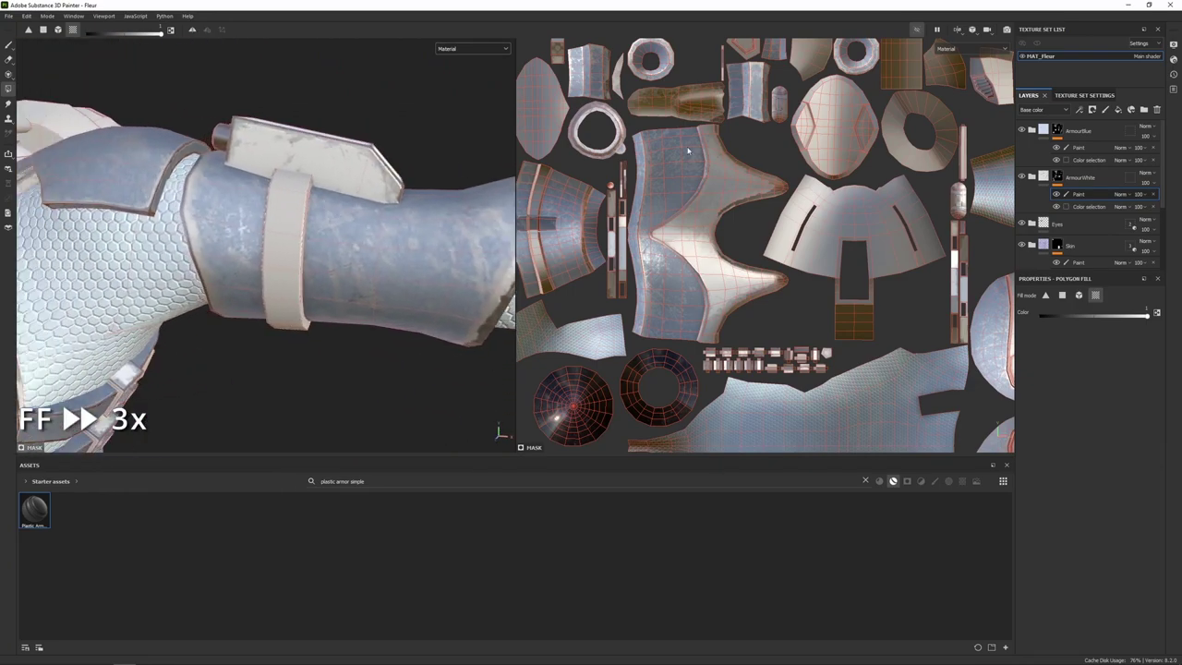
pyautogui.scroll(4, 693, 212)
pyautogui.keyDown('alt'); pyautogui.moveTo(544, 185); pyautogui.dragTo(776, 200, button='middle'); pyautogui.keyUp('alt')
pyautogui.keyDown('alt'); pyautogui.moveTo(443, 250); pyautogui.dragTo(289, 260); pyautogui.keyUp('alt')
pyautogui.click(372, 237)
# Fill the helmet's pale face shell into the ArmourWhite mask.
pyautogui.keyDown('alt'); pyautogui.moveTo(371, 237); pyautogui.dragTo(323, 275); pyautogui.keyUp('alt')
pyautogui.scroll(3, 336, 303)
pyautogui.keyDown('alt'); pyautogui.moveTo(328, 216); pyautogui.dragTo(341, 308); pyautogui.keyUp('alt')
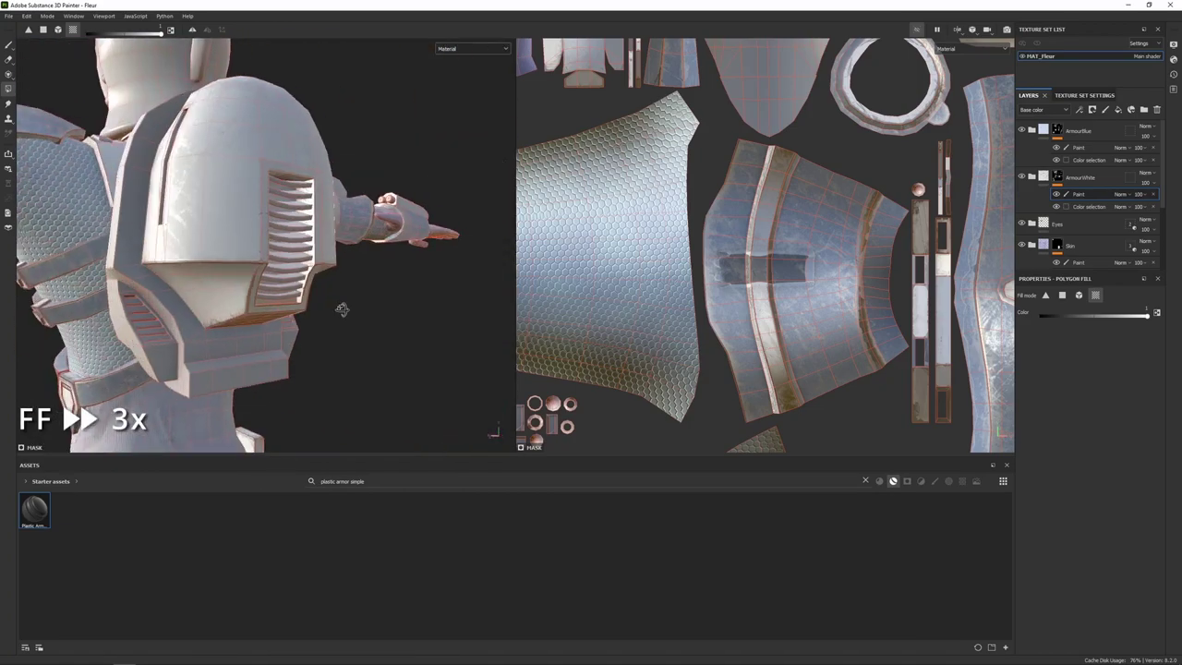
pyautogui.keyDown('alt'); pyautogui.moveTo(341, 308); pyautogui.dragTo(240, 268, button='right'); pyautogui.keyUp('alt')
pyautogui.keyDown('alt'); pyautogui.moveTo(241, 268); pyautogui.dragTo(357, 265); pyautogui.keyUp('alt')
pyautogui.keyDown('alt'); pyautogui.moveTo(357, 264); pyautogui.dragTo(464, 269, button='right'); pyautogui.keyUp('alt')
pyautogui.keyDown('alt'); pyautogui.moveTo(822, 277); pyautogui.dragTo(739, 249, button='right'); pyautogui.keyUp('alt')
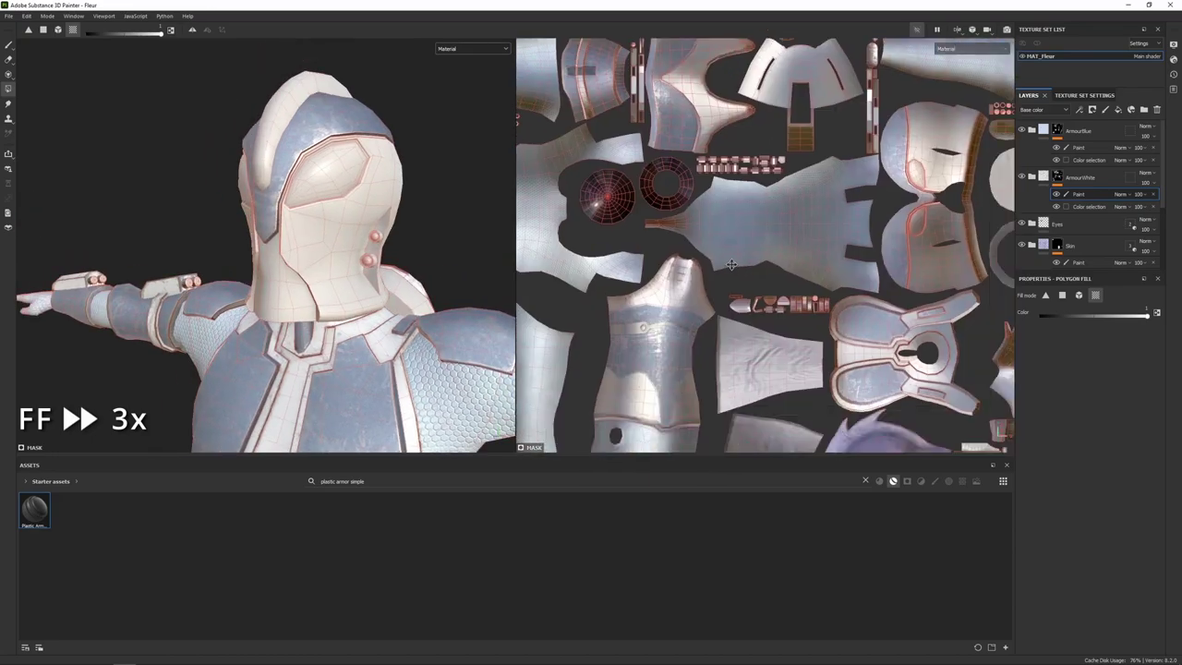
pyautogui.keyDown('alt'); pyautogui.moveTo(766, 305); pyautogui.dragTo(703, 167, button='middle'); pyautogui.keyUp('alt')
pyautogui.keyDown('alt'); pyautogui.moveTo(785, 250); pyautogui.dragTo(842, 285, button='right'); pyautogui.keyUp('alt')
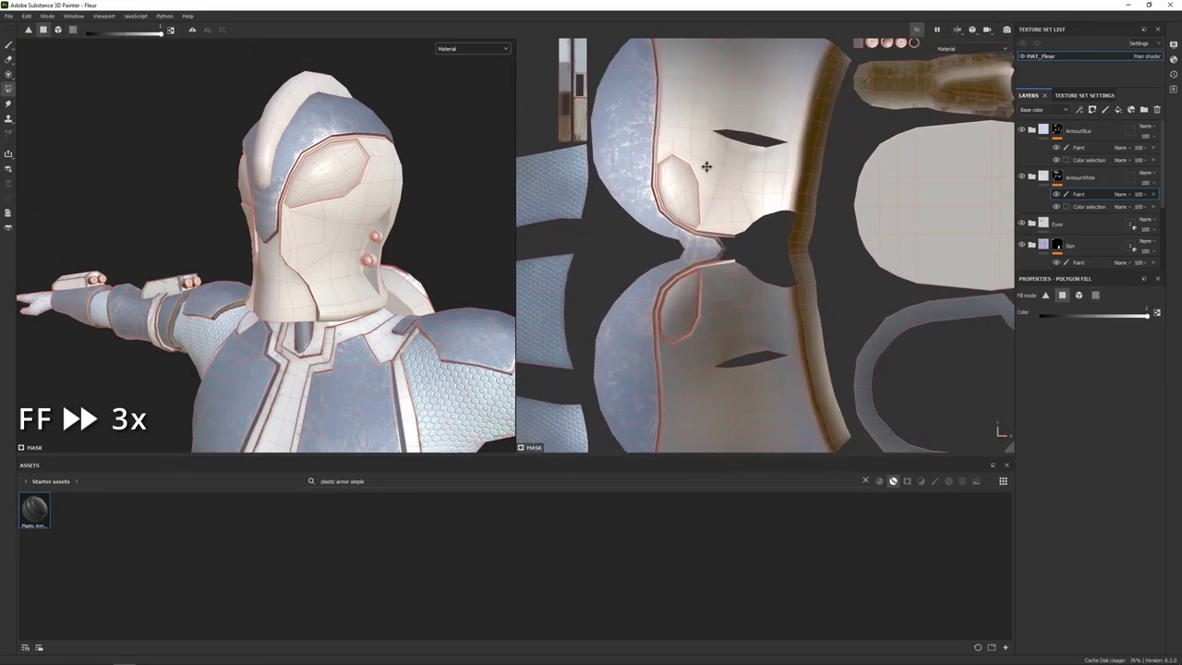
pyautogui.scroll(5, 726, 185)
pyautogui.click(684, 232)
pyautogui.scroll(-3, 684, 232)
# Remove the helmet's eye lens areas from the ArmourWhite mask using polygon fill with colour value 0.
pyautogui.keyDown('alt'); pyautogui.moveTo(734, 434); pyautogui.dragTo(765, 267, button='middle'); pyautogui.keyUp('alt')
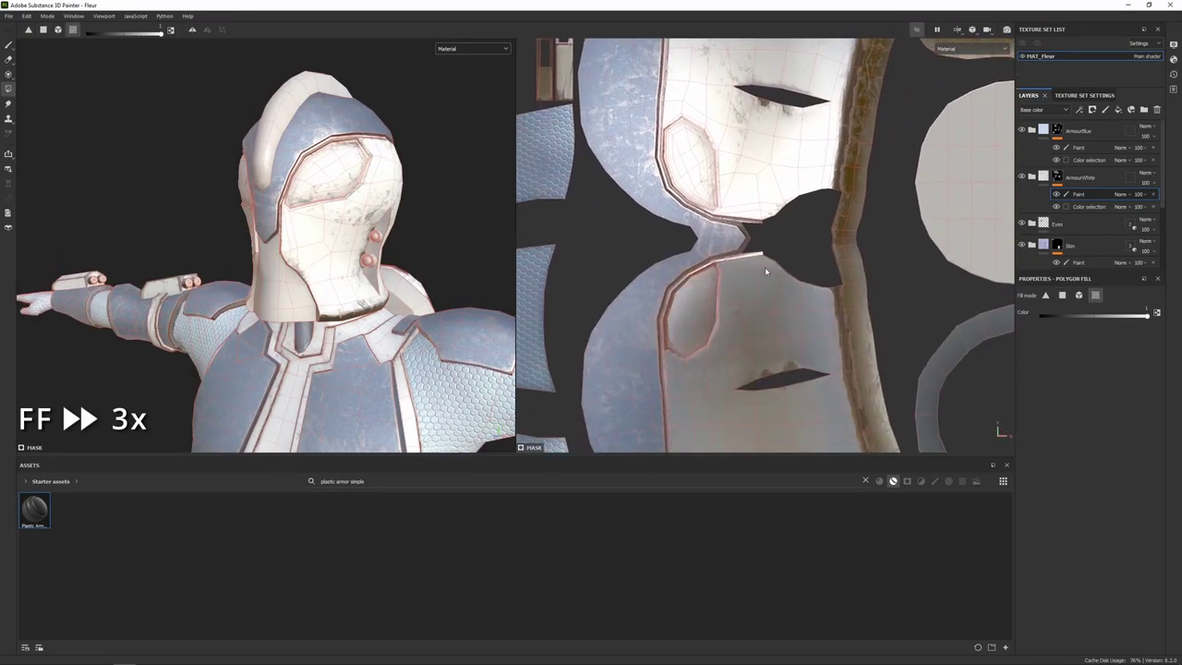
pyautogui.click(1062, 295)
pyautogui.scroll(3, 721, 293)
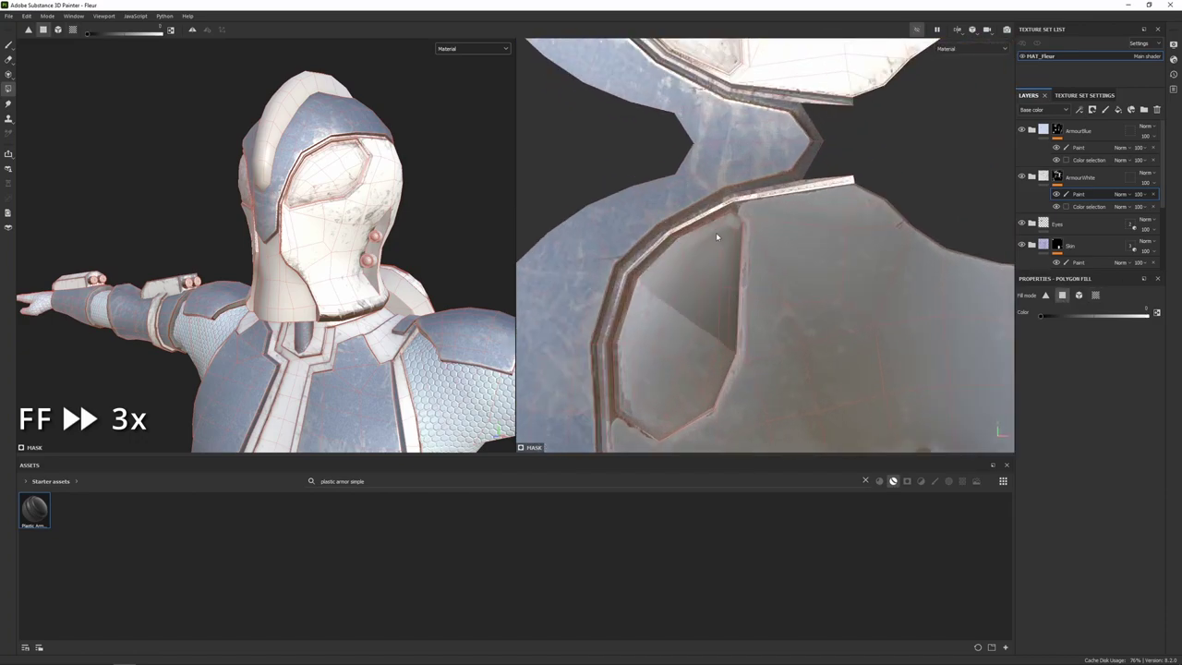
pyautogui.click(717, 237)
pyautogui.moveTo(703, 252); pyautogui.dragTo(719, 374)
pyautogui.moveTo(694, 310); pyautogui.dragTo(635, 412)
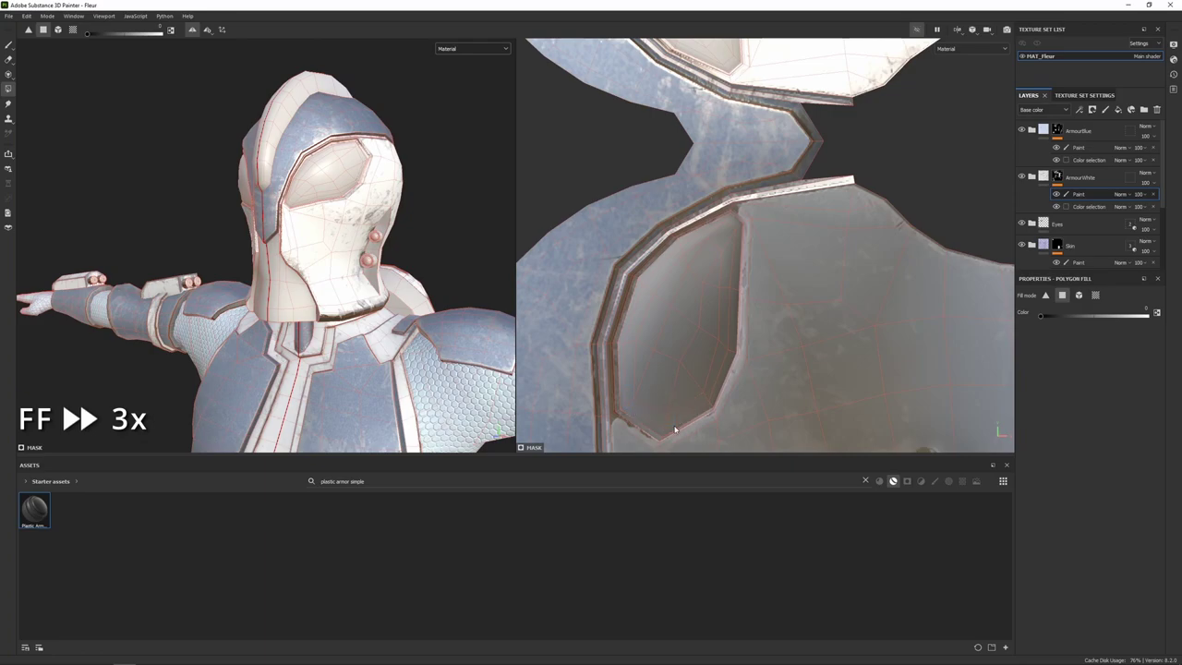
pyautogui.scroll(2, 362, 157)
pyautogui.keyDown('alt'); pyautogui.moveTo(363, 138); pyautogui.dragTo(404, 206); pyautogui.keyUp('alt')
pyautogui.moveTo(359, 296)
pyautogui.mouseDown()
pyautogui.moveTo(380, 334)
pyautogui.moveTo(359, 194)
pyautogui.moveTo(374, 228)
pyautogui.mouseUp()
pyautogui.hotkey('ctrl', 'z')
# Fill the recess and its two bolts on one side of the helmet into the ArmourWhite mask using white UV chunk fill.
pyautogui.scroll(4, 358, 194)
pyautogui.click(1096, 296)
pyautogui.scroll(2, 374, 213)
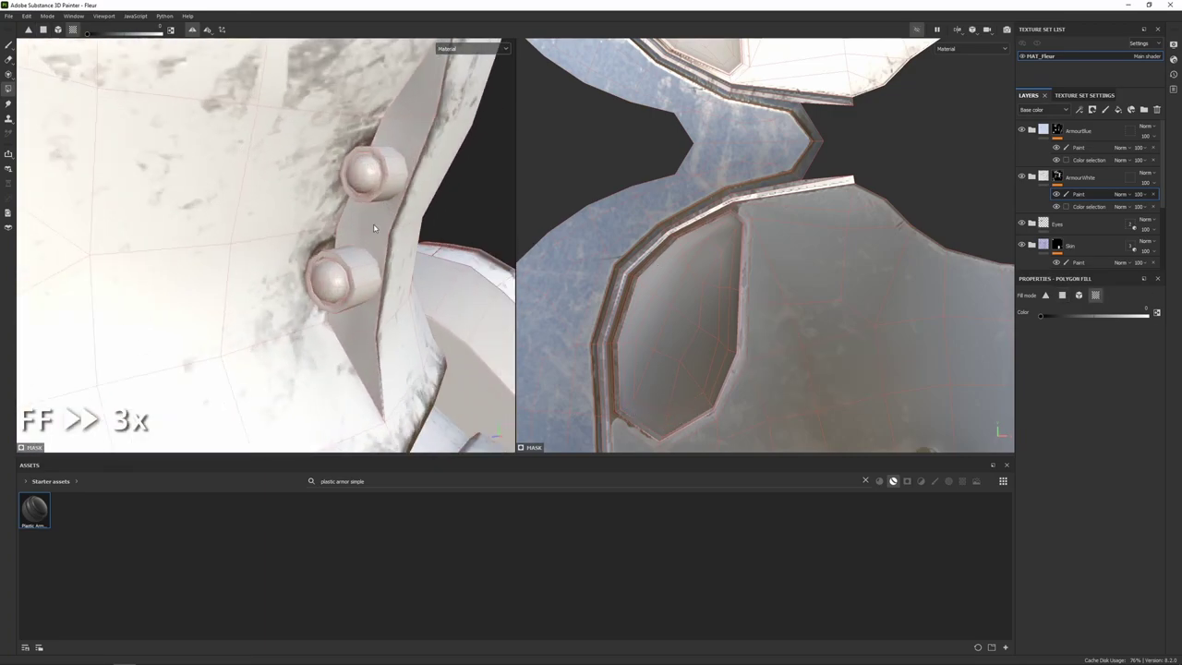
pyautogui.press('x')
pyautogui.click(375, 222)
pyautogui.click(384, 184)
pyautogui.click(369, 174)
pyautogui.click(363, 269)
pyautogui.click(344, 279)
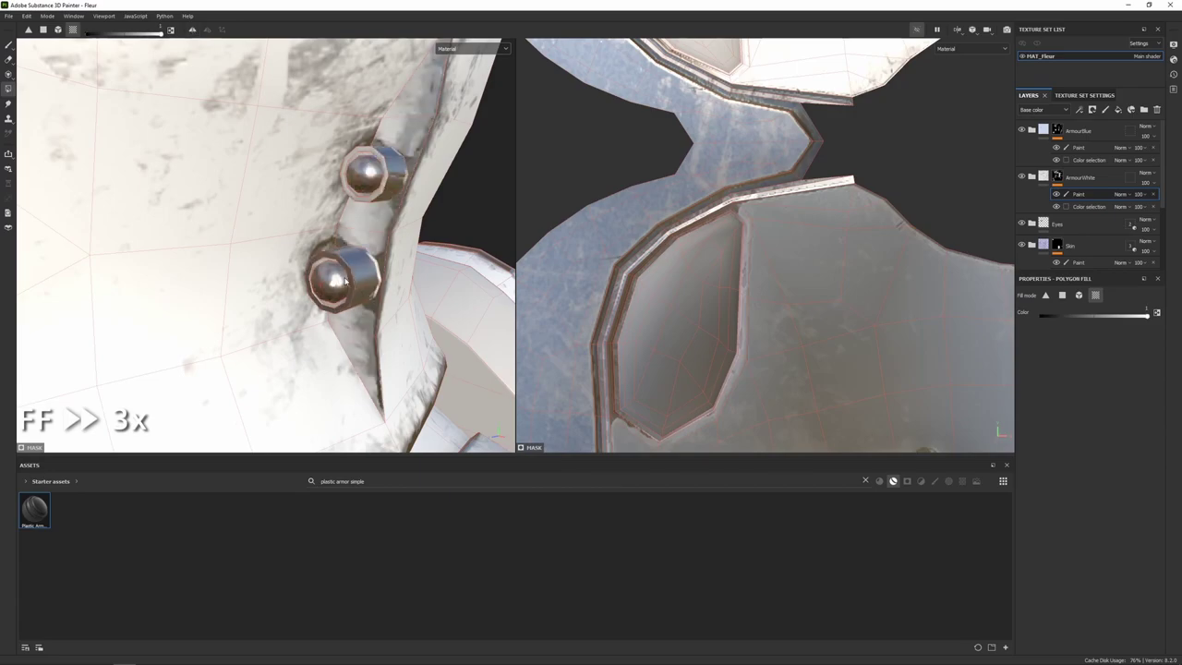
pyautogui.click(363, 155)
# Fill the matching recess and two bolts on the helmet's opposite side into the ArmourWhite mask.
pyautogui.scroll(-8, 361, 185)
pyautogui.keyDown('alt'); pyautogui.moveTo(305, 212); pyautogui.dragTo(397, 217); pyautogui.keyUp('alt')
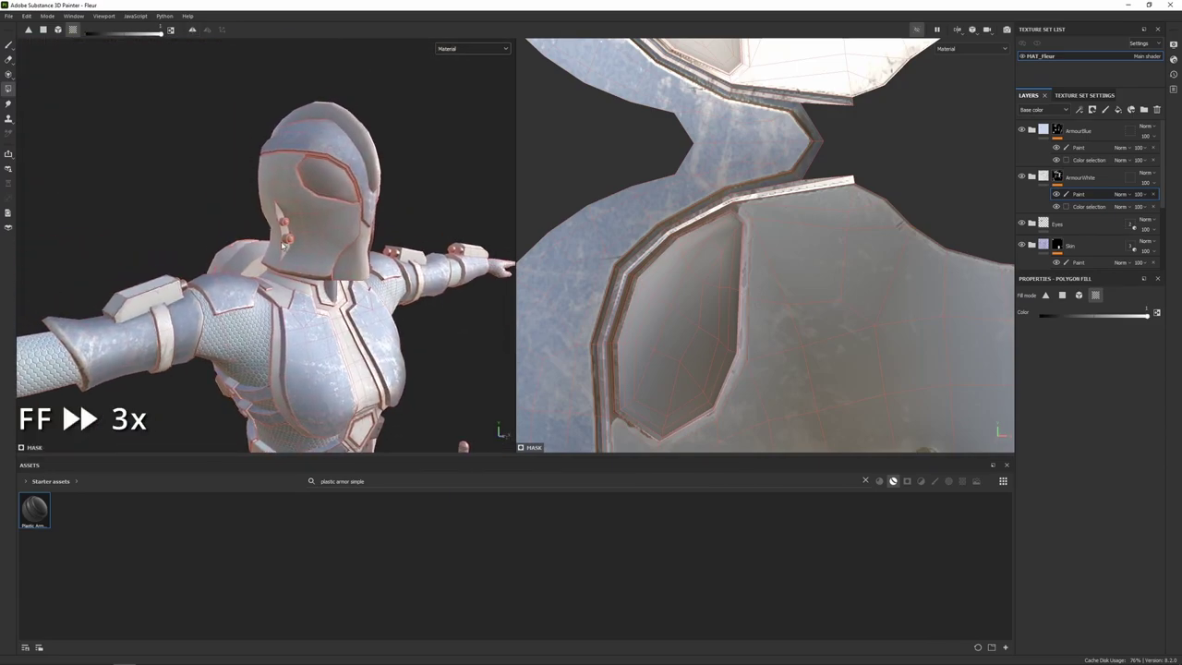
pyautogui.scroll(6, 286, 222)
pyautogui.click(283, 192)
pyautogui.scroll(2, 286, 199)
pyautogui.click(288, 234)
pyautogui.click(321, 237)
pyautogui.click(264, 103)
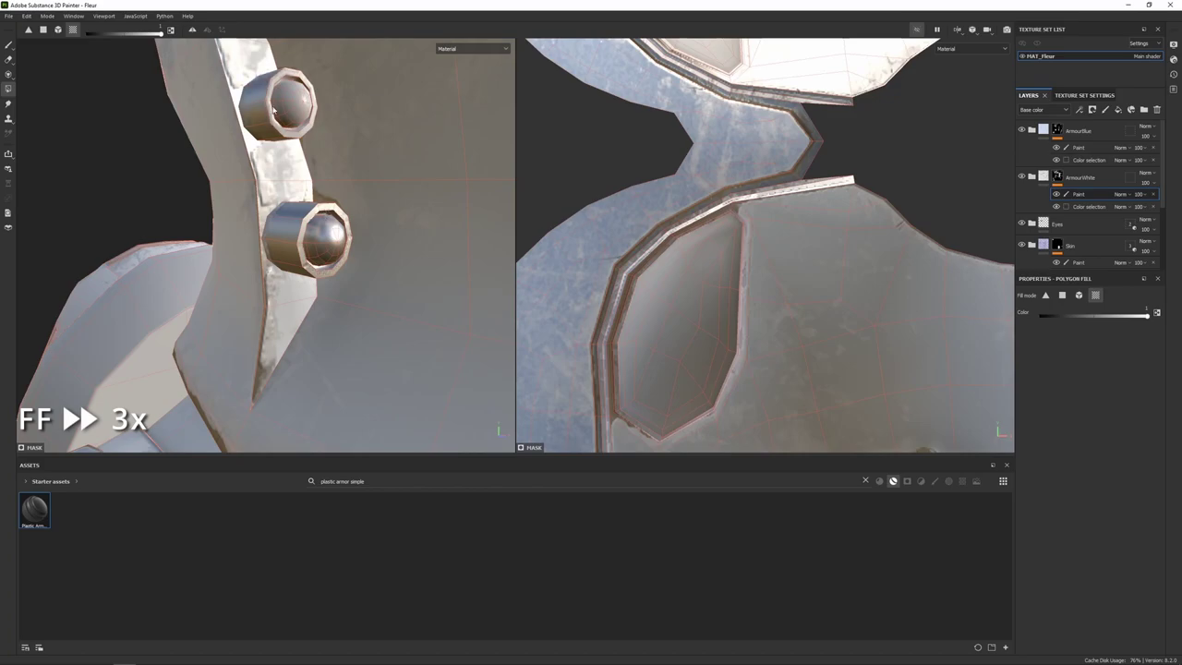
pyautogui.click(292, 103)
# Review the blue and white armour masking across the whole character.
pyautogui.scroll(-10, 305, 176)
pyautogui.moveTo(305, 194)
pyautogui.keyDown('alt'); pyautogui.mouseDown()
pyautogui.moveTo(388, 198)
pyautogui.moveTo(314, 199)
pyautogui.mouseUp(); pyautogui.keyUp('alt')
pyautogui.scroll(-3, 323, 199)
pyautogui.keyDown('alt'); pyautogui.moveTo(333, 221); pyautogui.dragTo(348, 150, button='middle'); pyautogui.keyUp('alt')
pyautogui.scroll(-3, 369, 305)
pyautogui.keyDown('alt'); pyautogui.moveTo(381, 355); pyautogui.dragTo(368, 255, button='middle'); pyautogui.keyUp('alt')
pyautogui.scroll(-1, 375, 231)
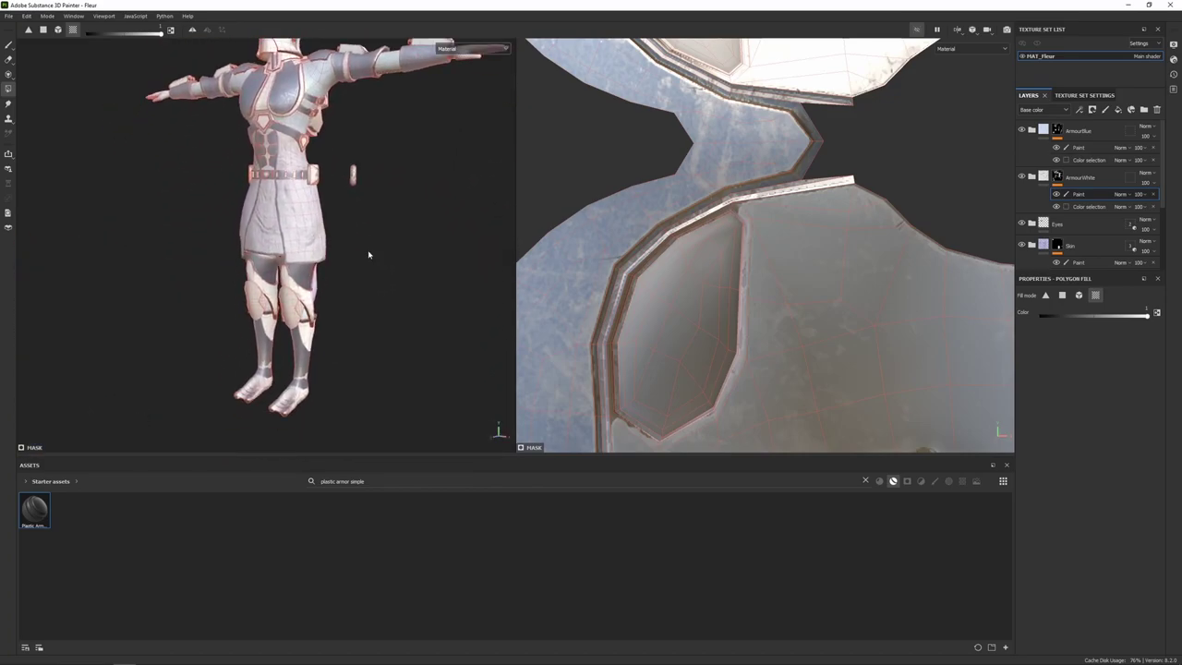
pyautogui.keyDown('alt'); pyautogui.moveTo(390, 207); pyautogui.dragTo(380, 268, button='middle'); pyautogui.keyUp('alt')
pyautogui.scroll(-2, 379, 259)
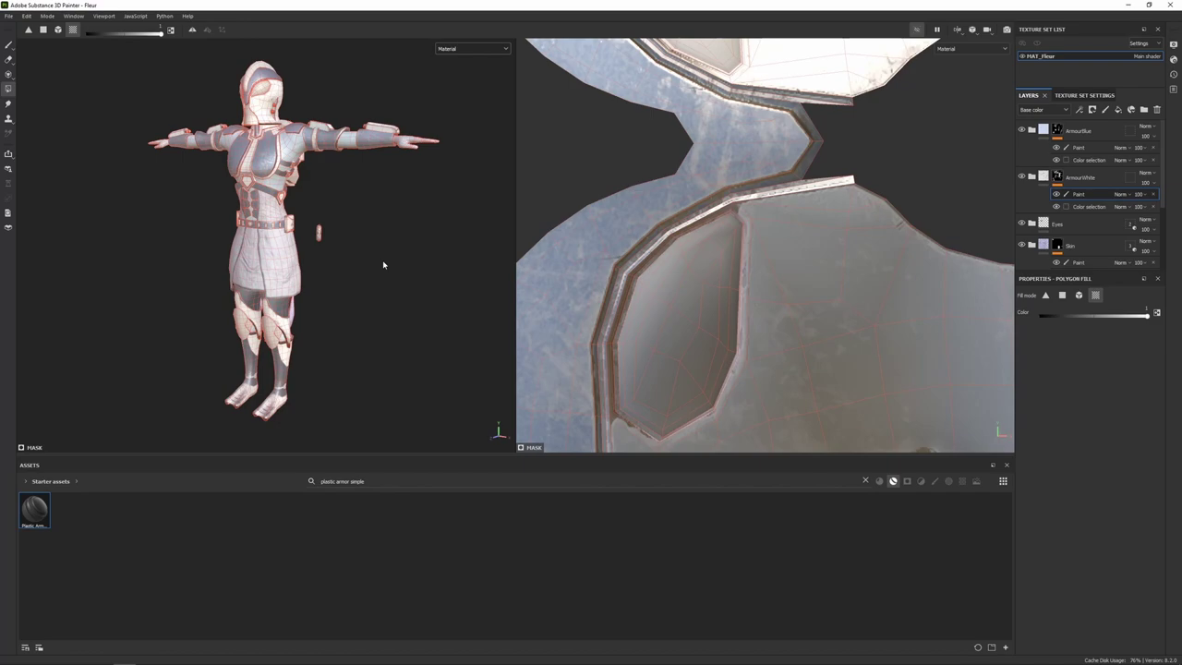
# Find the Steel Bright Layered smart material and assign it to the ankle strap bolts with a colour selection mask.
pyautogui.click(866, 481)
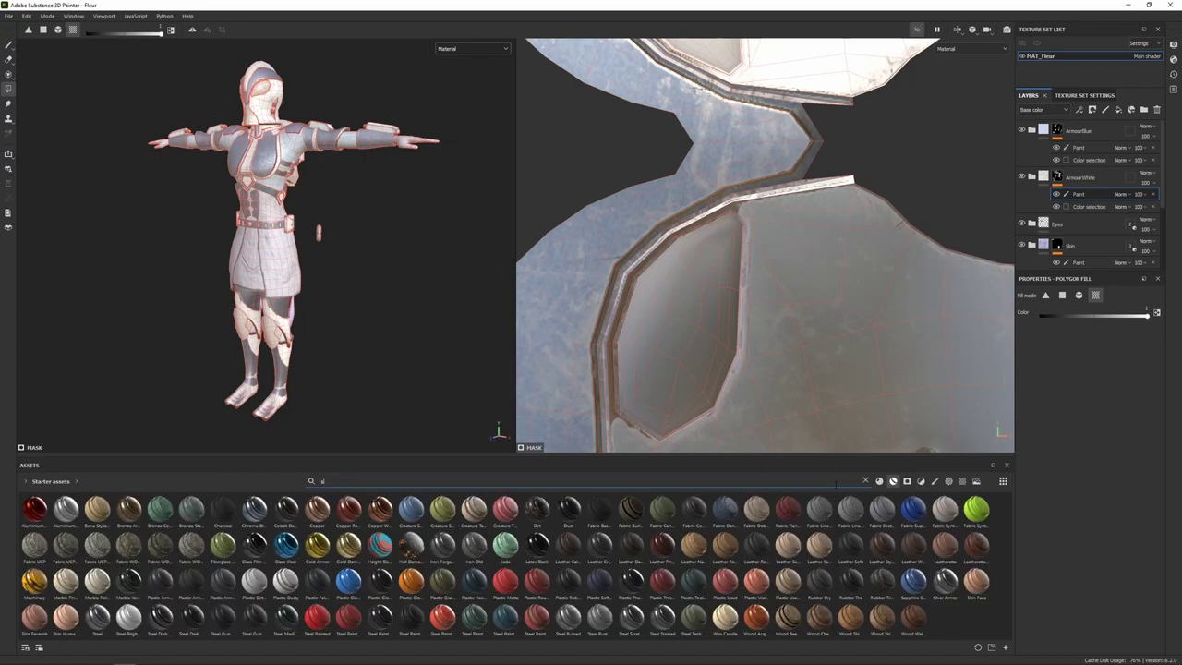
pyautogui.write('steel bright')
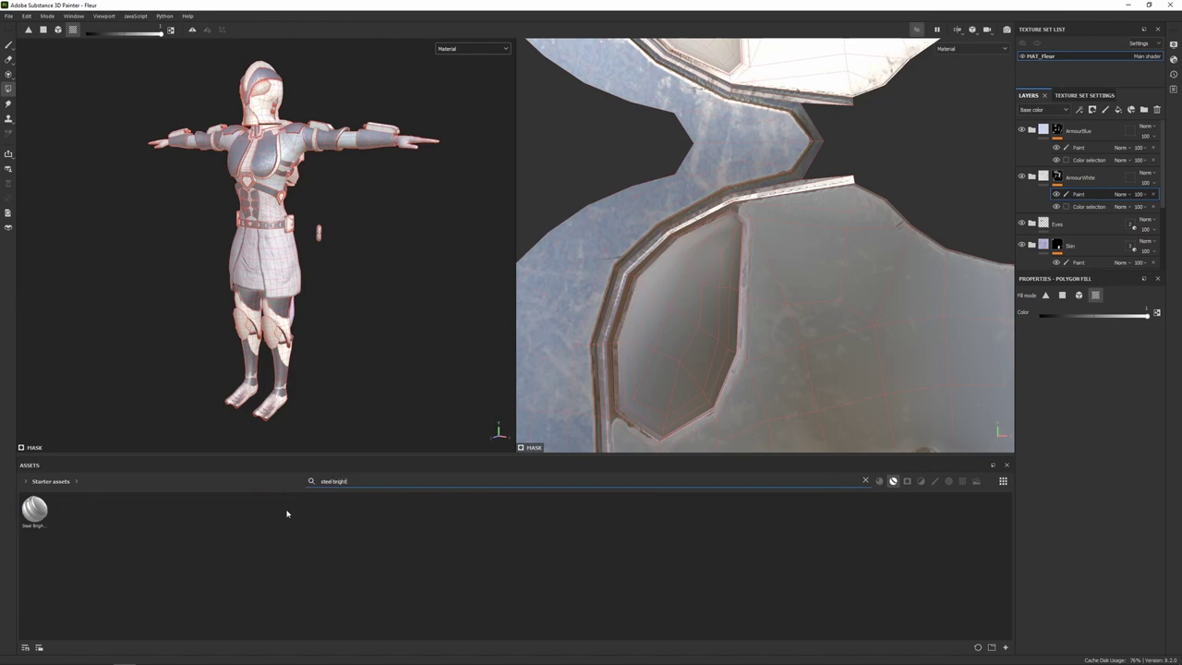
pyautogui.keyDown('alt'); pyautogui.moveTo(274, 400); pyautogui.dragTo(308, 513, button='right'); pyautogui.keyUp('alt')
pyautogui.keyDown('alt'); pyautogui.moveTo(309, 513); pyautogui.dragTo(357, 223, button='middle'); pyautogui.keyUp('alt')
pyautogui.keyDown('alt'); pyautogui.moveTo(357, 222); pyautogui.dragTo(401, 293, button='right'); pyautogui.keyUp('alt')
pyautogui.keyDown('alt'); pyautogui.moveTo(401, 292); pyautogui.dragTo(316, 268); pyautogui.keyUp('alt')
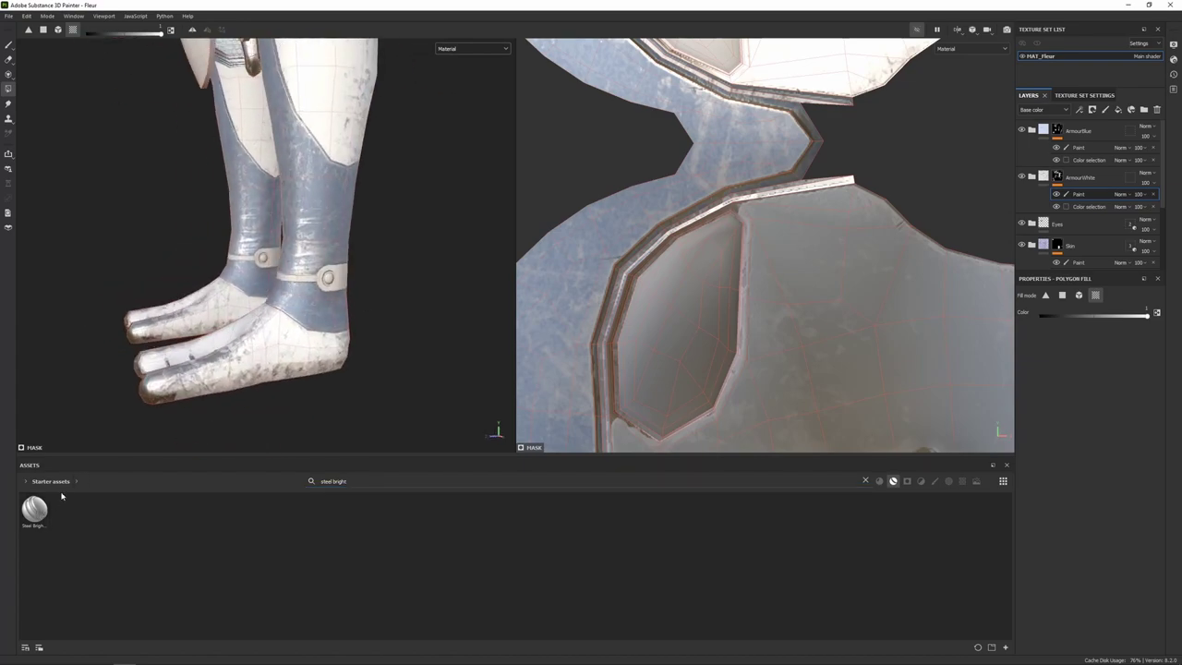
pyautogui.moveTo(35, 508); pyautogui.dragTo(340, 277)
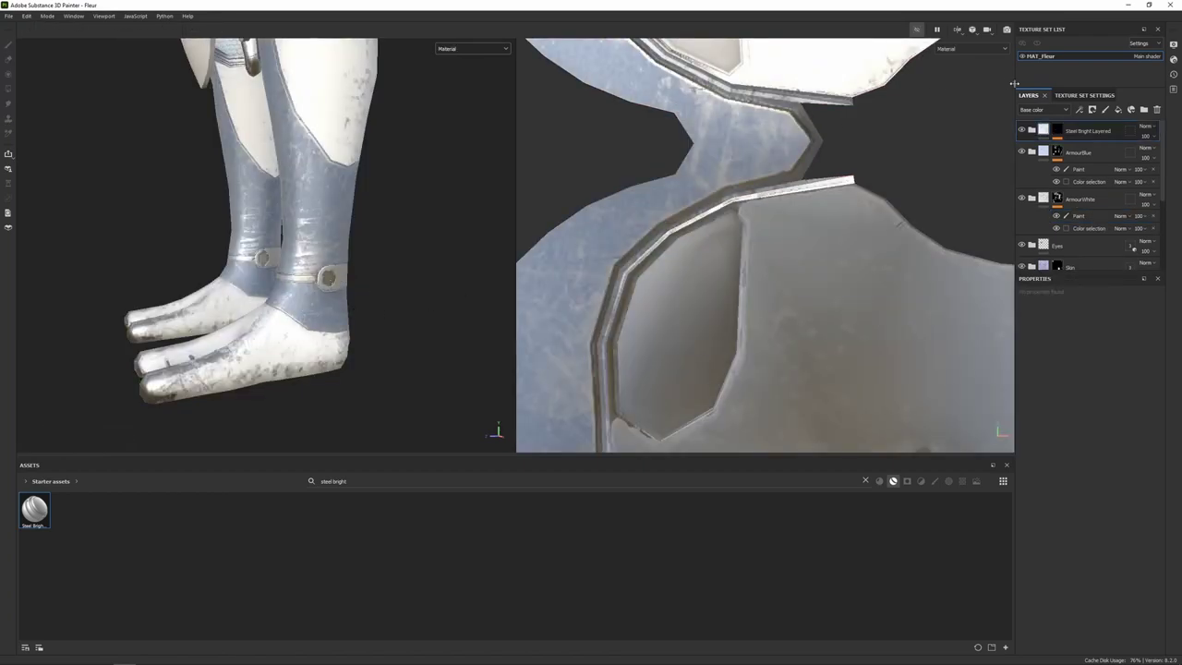
# Add a paint effect to the mask of the Steel Bright Layered folder.
pyautogui.click(1057, 130)
pyautogui.rightClick(1044, 130)
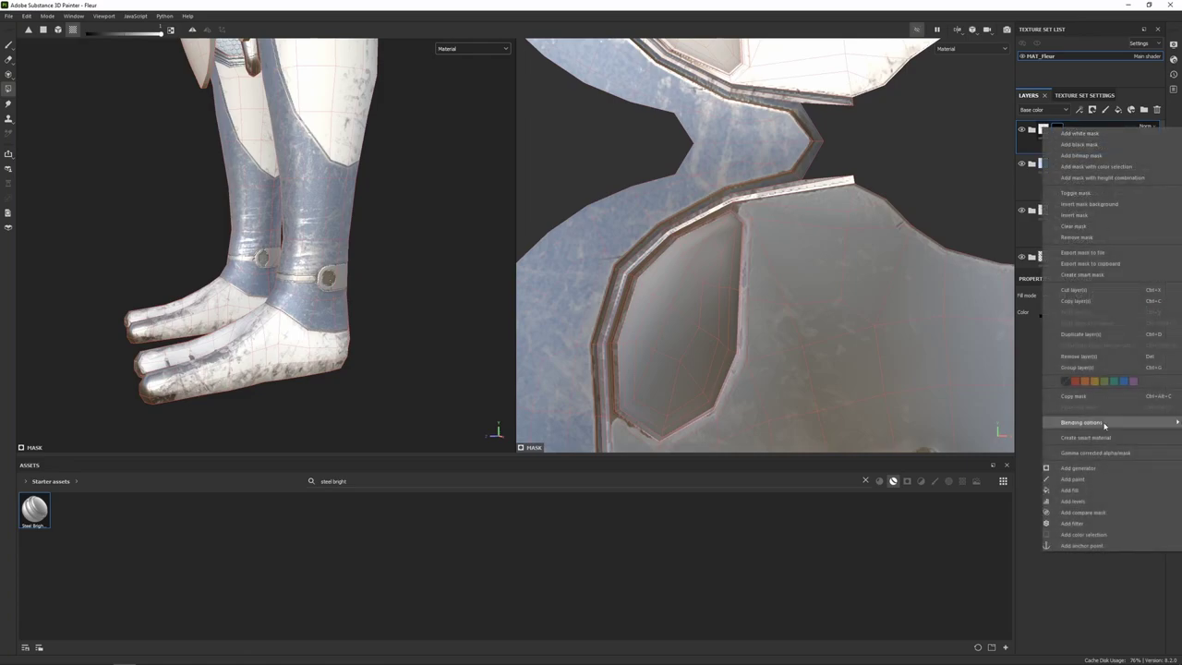
pyautogui.click(1086, 479)
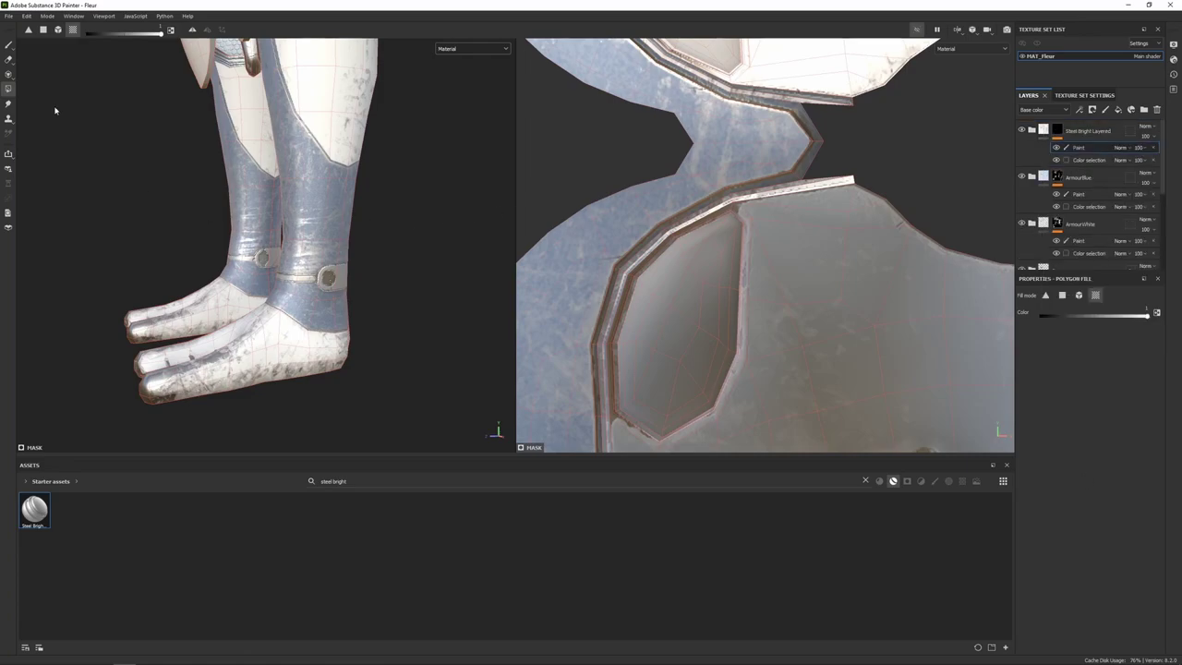
# Fill the slats of the backpack's central vent into the Steel Bright Layered mask using polygon fill.
pyautogui.scroll(-2, 231, 231)
pyautogui.keyDown('alt'); pyautogui.moveTo(305, 240); pyautogui.dragTo(198, 231); pyautogui.keyUp('alt')
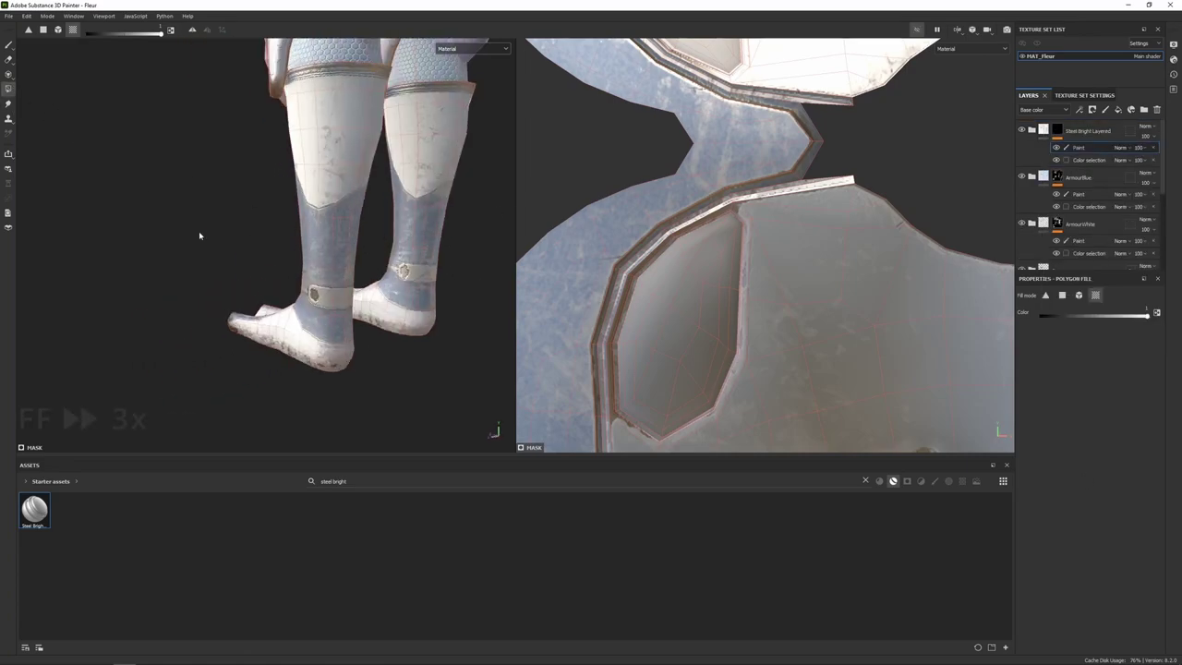
pyautogui.scroll(-4, 198, 231)
pyautogui.keyDown('alt'); pyautogui.moveTo(198, 213); pyautogui.dragTo(214, 305, button='middle'); pyautogui.keyUp('alt')
pyautogui.keyDown('alt'); pyautogui.moveTo(194, 254); pyautogui.dragTo(259, 276); pyautogui.keyUp('alt')
pyautogui.scroll(5, 327, 242)
pyautogui.click(342, 233)
pyautogui.scroll(-5, 338, 210)
pyautogui.keyDown('alt'); pyautogui.moveTo(338, 210); pyautogui.dragTo(332, 305, button='middle'); pyautogui.keyUp('alt')
pyautogui.keyDown('alt'); pyautogui.moveTo(231, 249); pyautogui.dragTo(337, 254); pyautogui.keyUp('alt')
pyautogui.scroll(4, 342, 254)
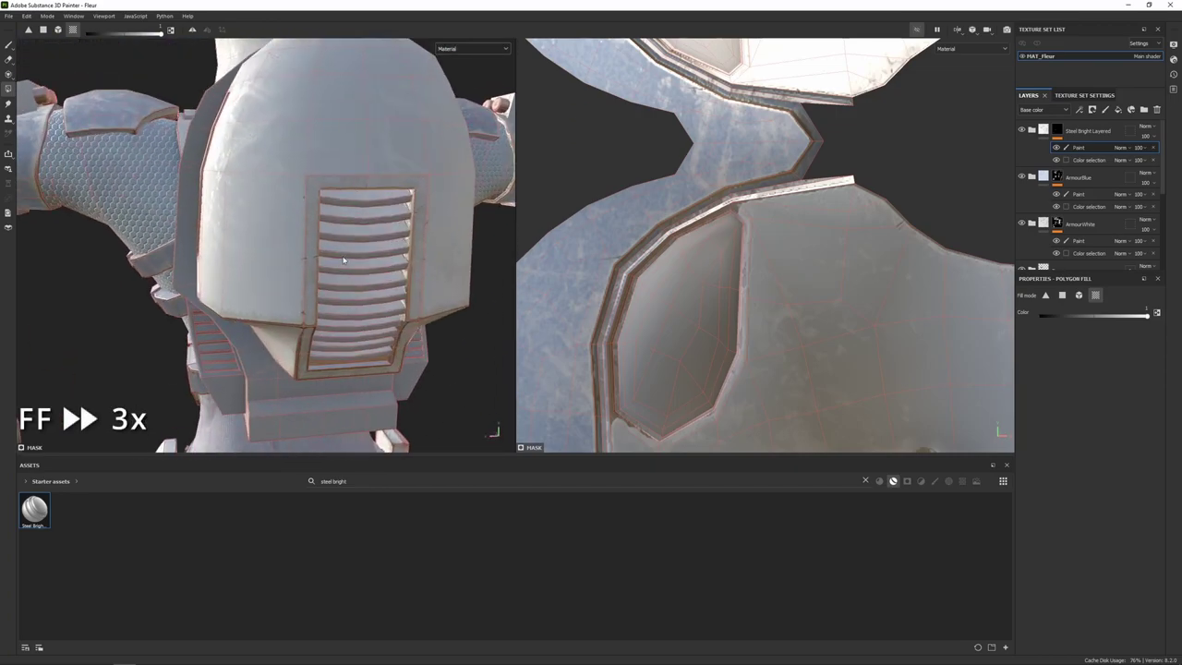
pyautogui.click(349, 204)
pyautogui.moveTo(350, 204)
pyautogui.keyDown('alt'); pyautogui.mouseDown()
pyautogui.moveTo(360, 217)
pyautogui.moveTo(346, 219)
pyautogui.moveTo(342, 367)
pyautogui.mouseUp(); pyautogui.keyUp('alt')
pyautogui.keyDown('alt'); pyautogui.moveTo(343, 368); pyautogui.dragTo(342, 268); pyautogui.keyUp('alt')
# Fill the vent slats low on the side of the backpack into the Steel Bright Layered mask.
pyautogui.scroll(-2, 335, 303)
pyautogui.scroll(5, 214, 277)
pyautogui.click(205, 274)
pyautogui.keyDown('alt'); pyautogui.moveTo(224, 310); pyautogui.dragTo(340, 283); pyautogui.keyUp('alt')
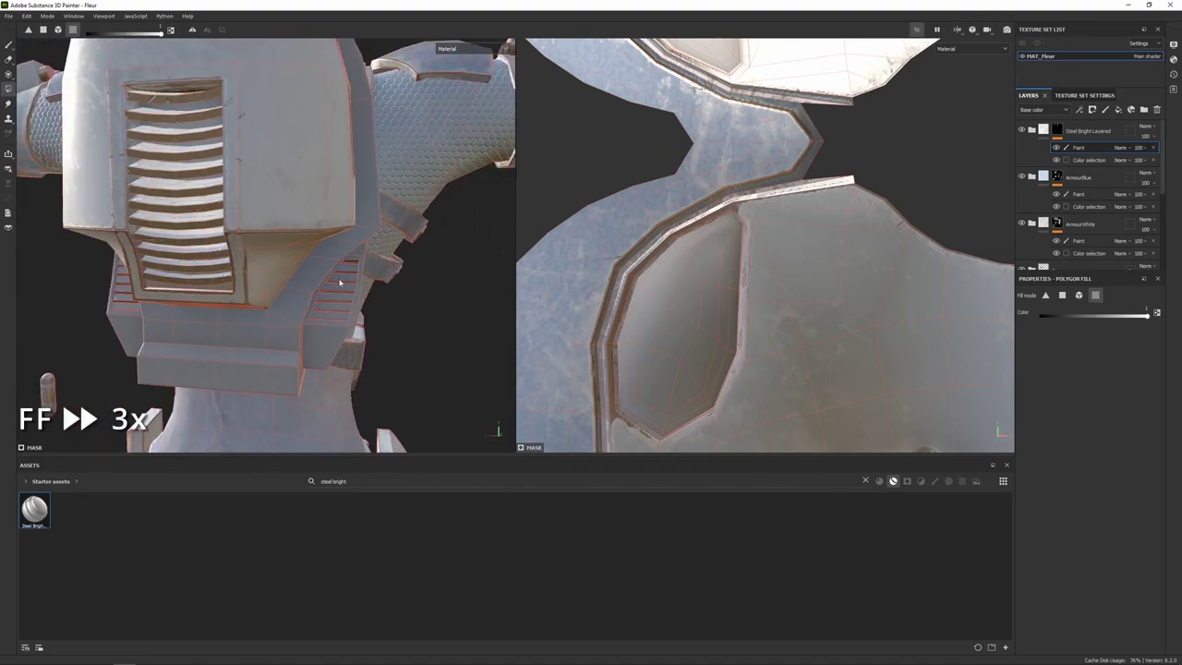
# Examine the backpack, arms and helmet from several angles for parts that still need bright steel.
pyautogui.scroll(-4, 326, 308)
pyautogui.keyDown('alt'); pyautogui.moveTo(182, 319); pyautogui.dragTo(301, 262); pyautogui.keyUp('alt')
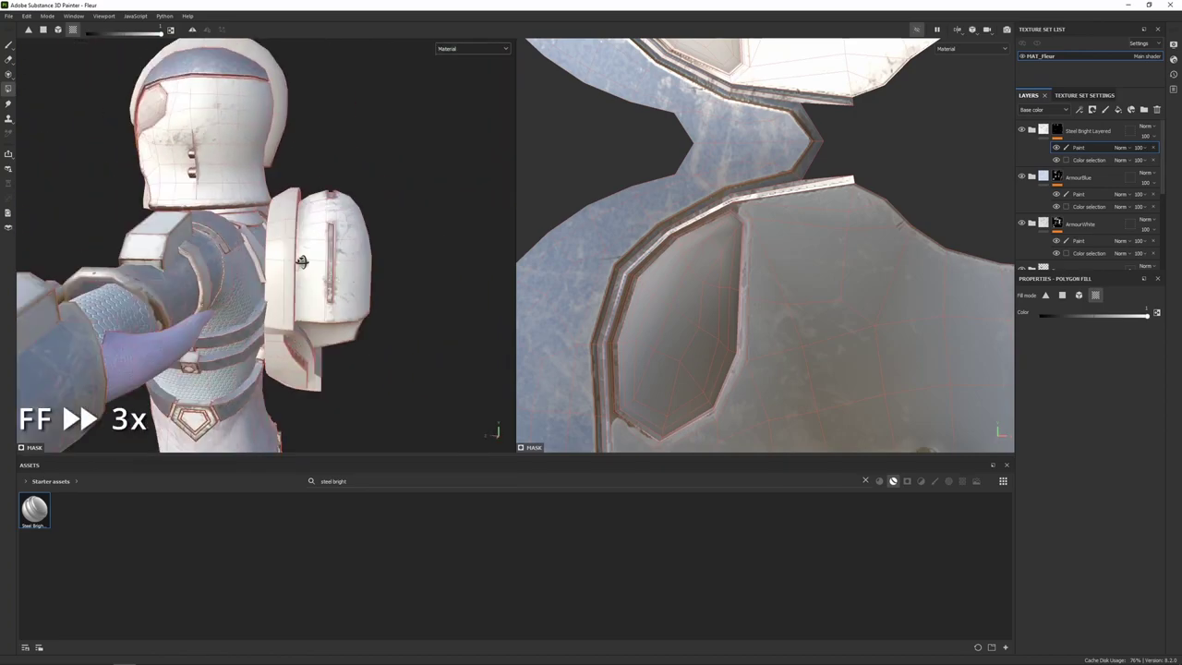
pyautogui.keyDown('alt'); pyautogui.moveTo(194, 185); pyautogui.dragTo(289, 231); pyautogui.keyUp('alt')
pyautogui.scroll(-5, 708, 214)
pyautogui.keyDown('alt'); pyautogui.moveTo(353, 157); pyautogui.dragTo(375, 213); pyautogui.keyUp('alt')
pyautogui.scroll(3, 383, 222)
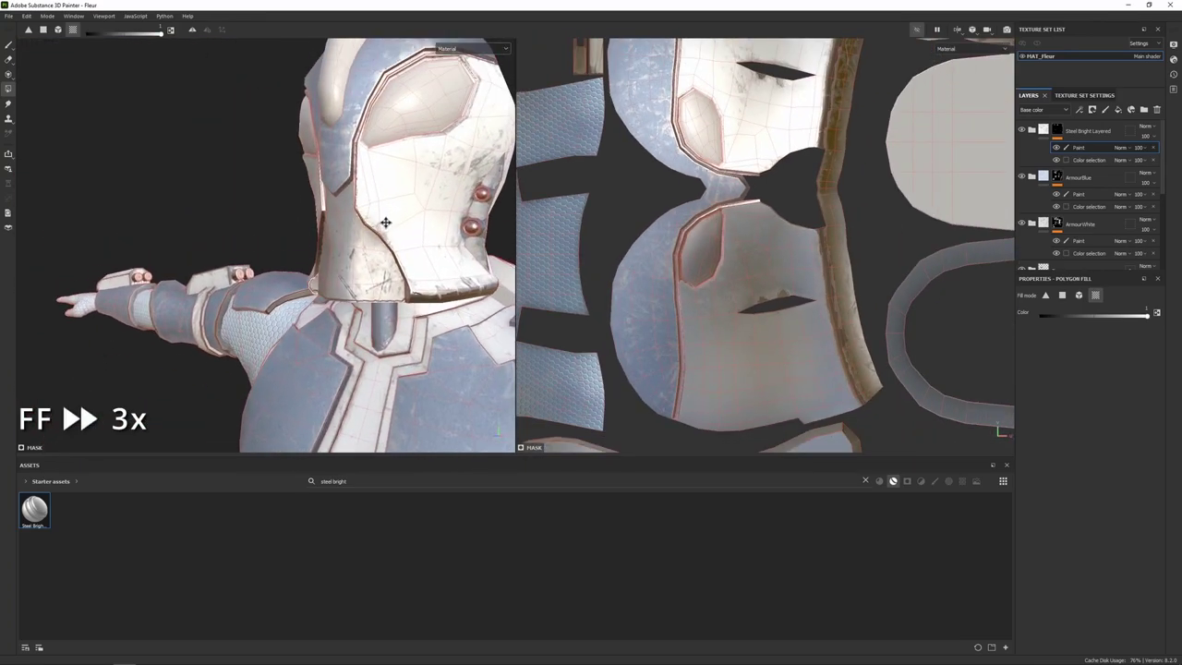
pyautogui.keyDown('alt'); pyautogui.moveTo(385, 225); pyautogui.dragTo(344, 312, button='middle'); pyautogui.keyUp('alt')
pyautogui.scroll(2, 344, 313)
pyautogui.keyDown('alt'); pyautogui.moveTo(344, 312); pyautogui.dragTo(402, 328); pyautogui.keyUp('alt')
pyautogui.scroll(-6, 728, 218)
pyautogui.scroll(-4, 370, 221)
pyautogui.keyDown('alt'); pyautogui.moveTo(305, 208); pyautogui.dragTo(369, 197); pyautogui.keyUp('alt')
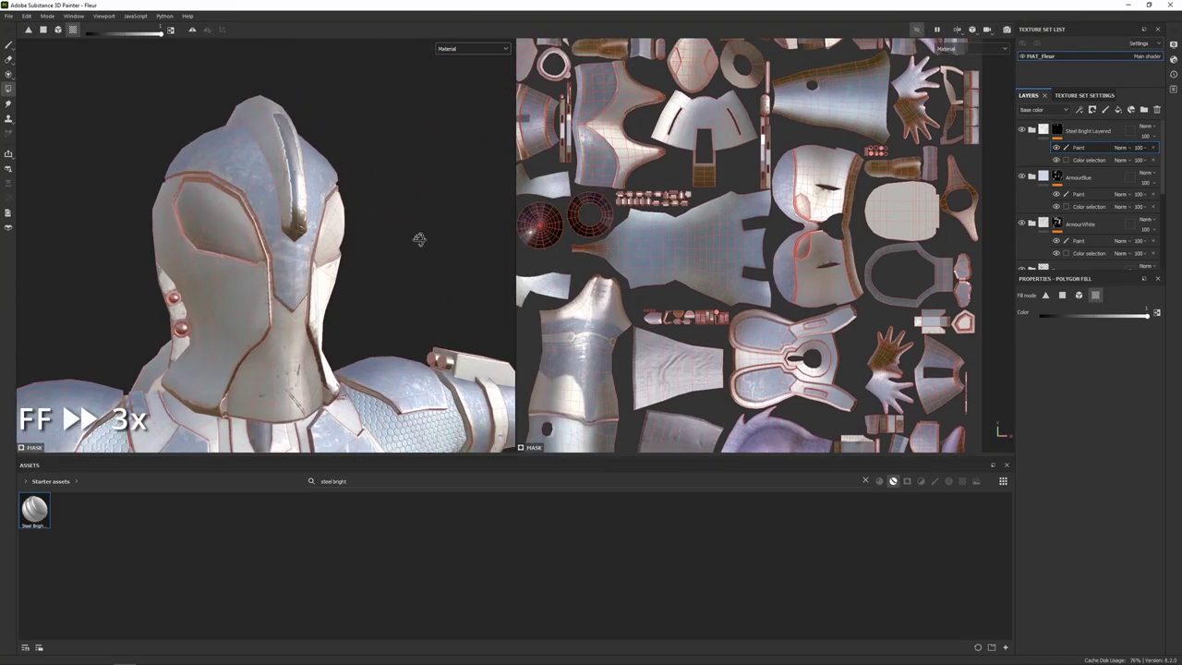
# Fill the inner surface of the helmet into the ArmourWhite mask's paint effect.
pyautogui.scroll(3, 302, 318)
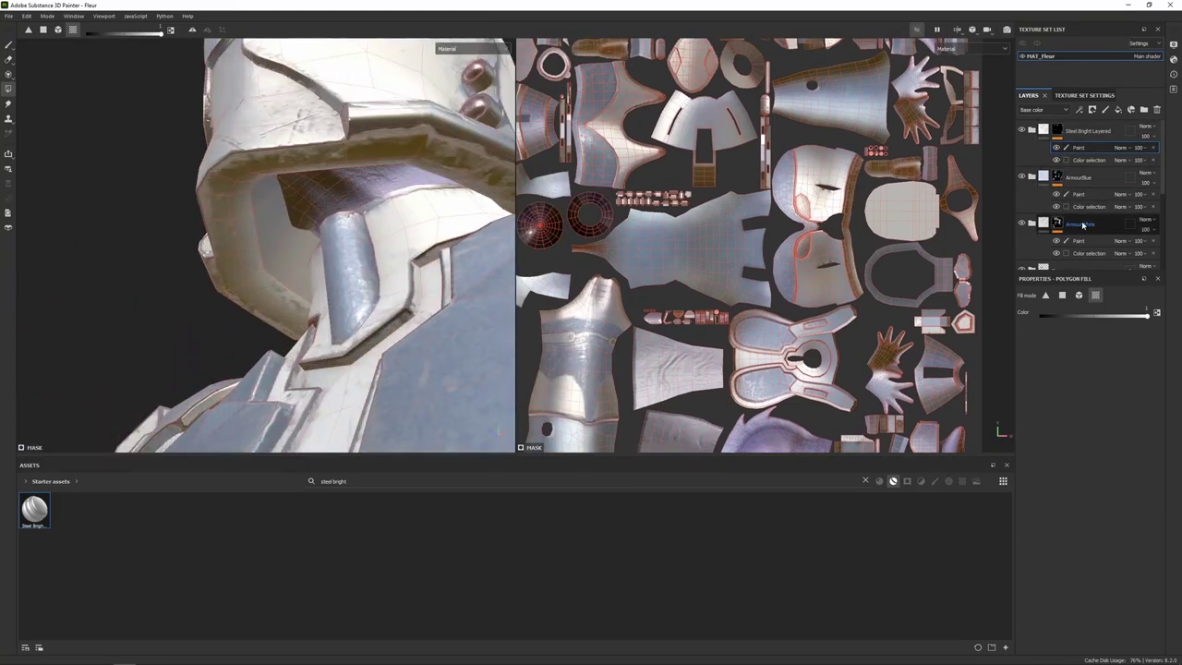
pyautogui.click(1079, 240)
pyautogui.click(284, 246)
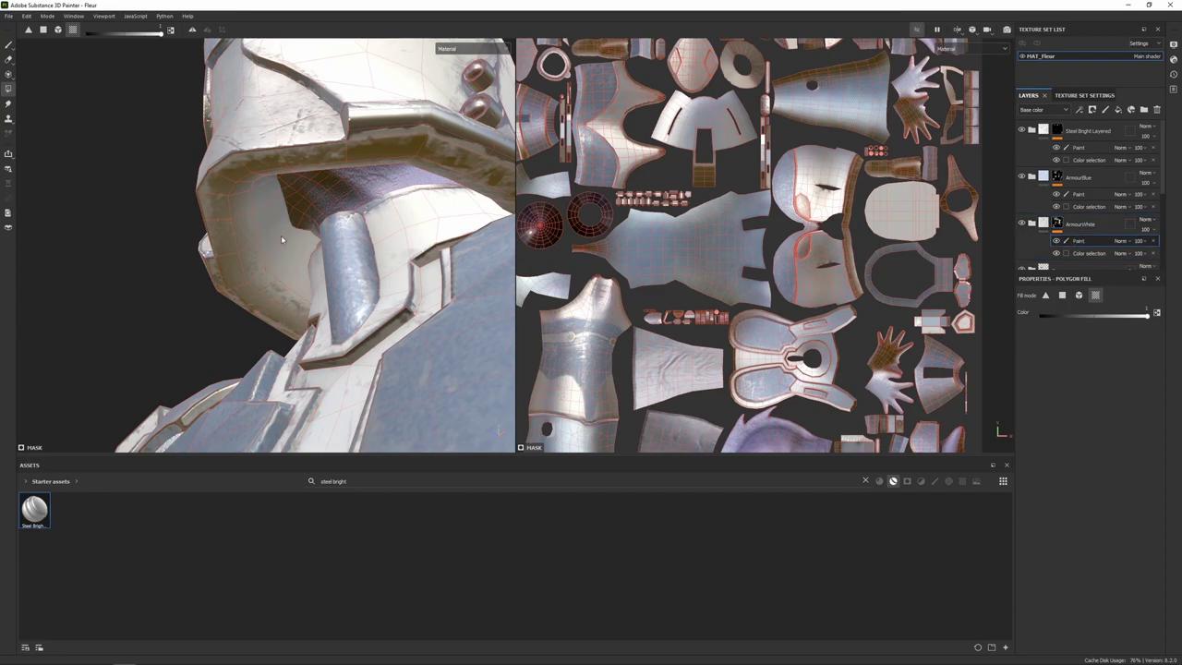
pyautogui.keyDown('alt'); pyautogui.moveTo(288, 238); pyautogui.dragTo(322, 306); pyautogui.keyUp('alt')
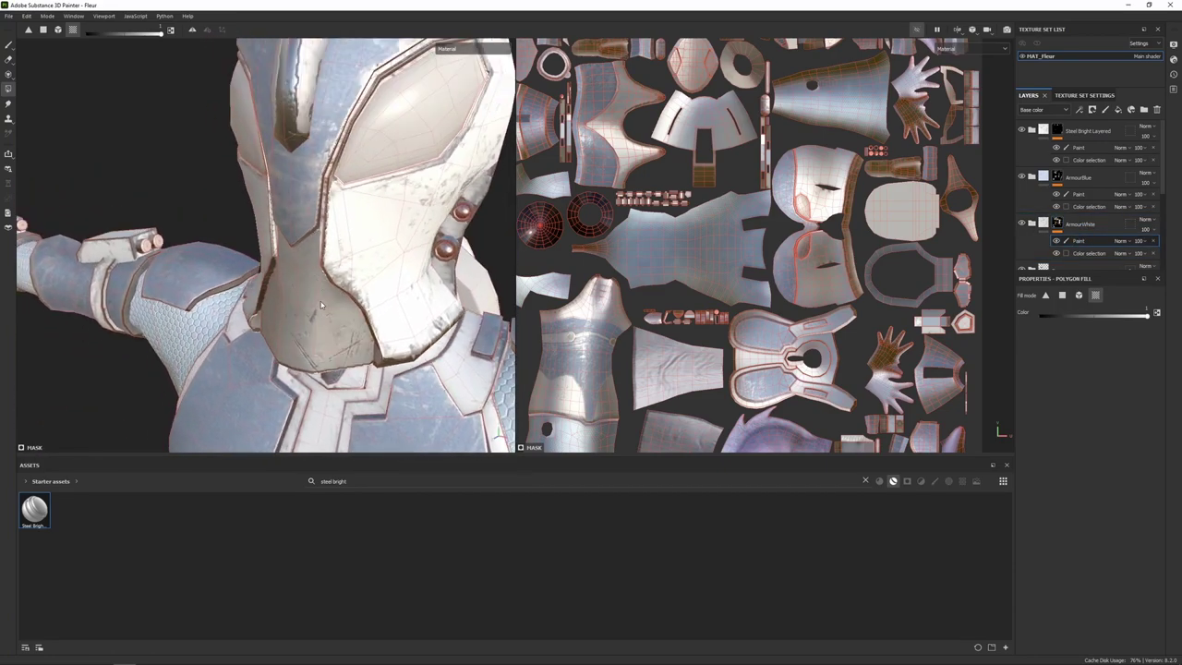
# Add a paint effect to the mask of the Bright edges layer inside the Steel Bright Layered folder.
pyautogui.click(1058, 131)
pyautogui.scroll(-4, 305, 236)
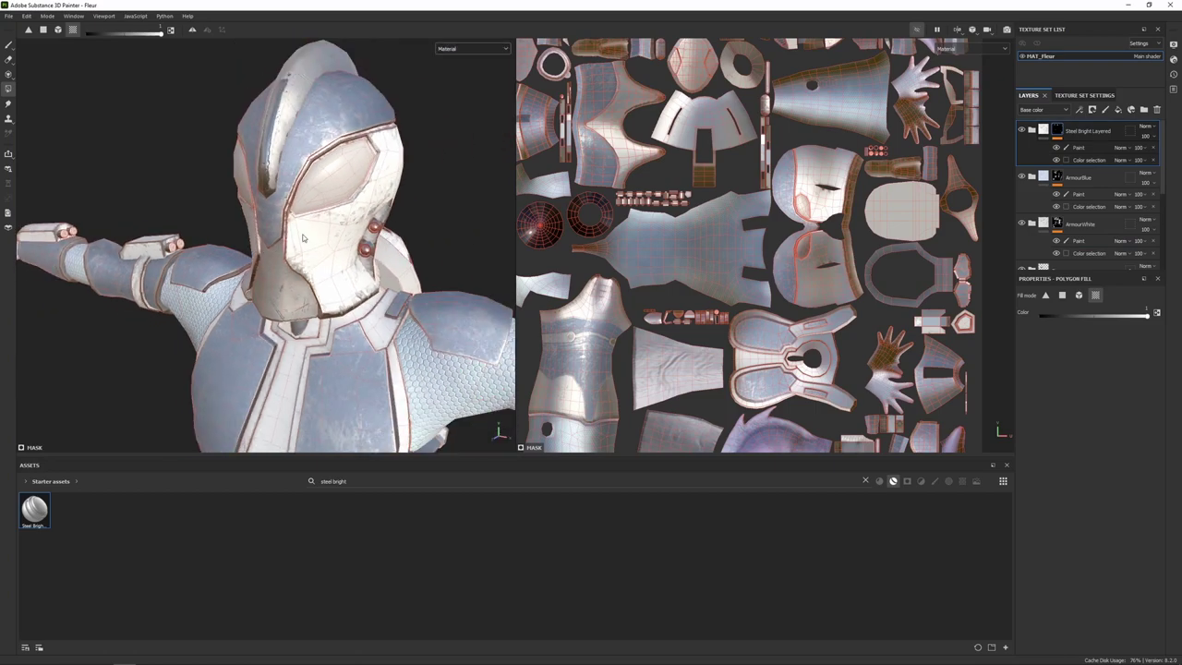
pyautogui.keyDown('alt'); pyautogui.moveTo(330, 191); pyautogui.dragTo(327, 199, button='middle'); pyautogui.keyUp('alt')
pyautogui.keyDown('alt'); pyautogui.moveTo(326, 199); pyautogui.dragTo(280, 198); pyautogui.keyUp('alt')
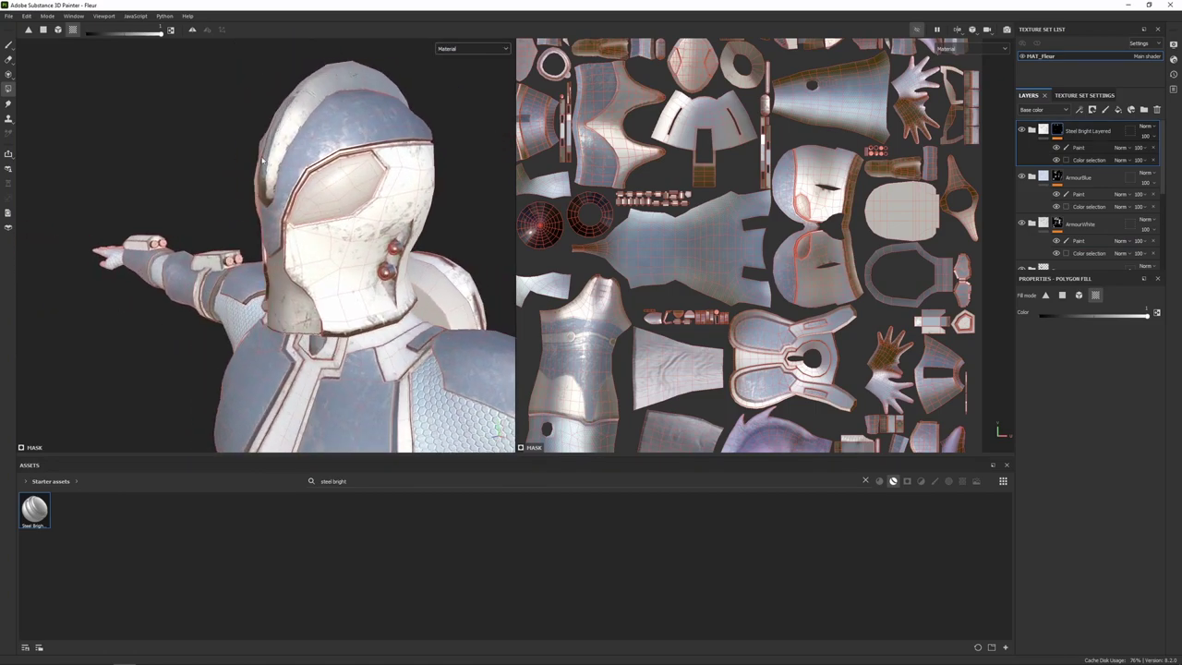
pyautogui.click(1033, 130)
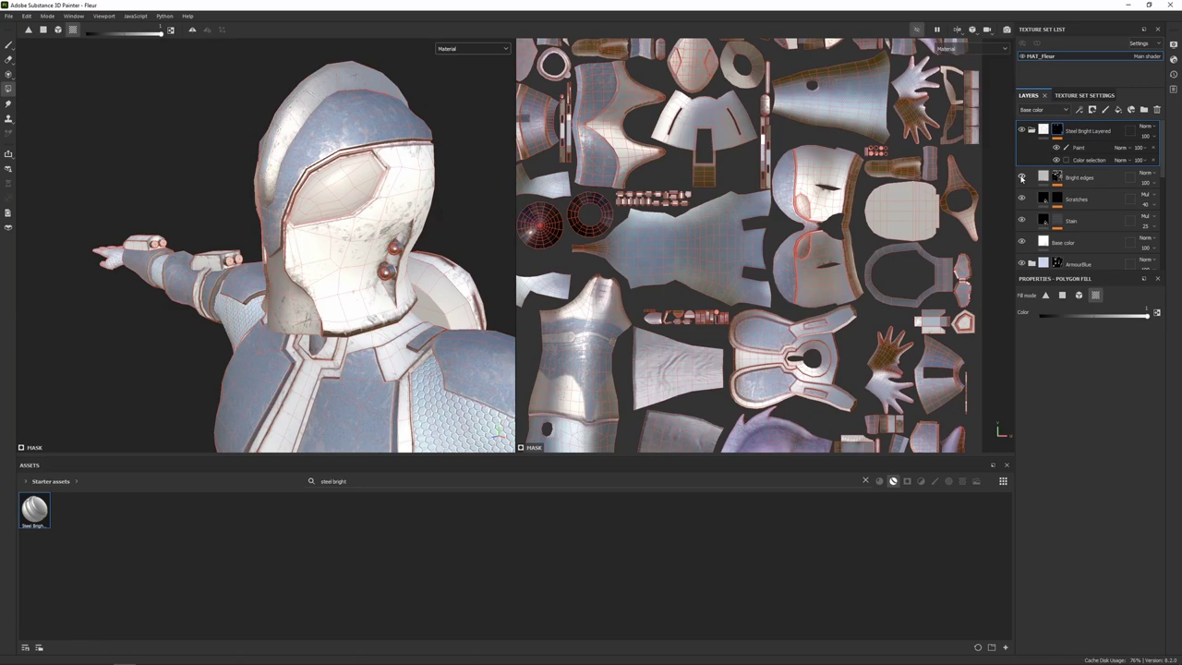
pyautogui.click(1057, 176)
pyautogui.keyDown('alt'); pyautogui.moveTo(237, 163); pyautogui.dragTo(280, 155); pyautogui.keyUp('alt')
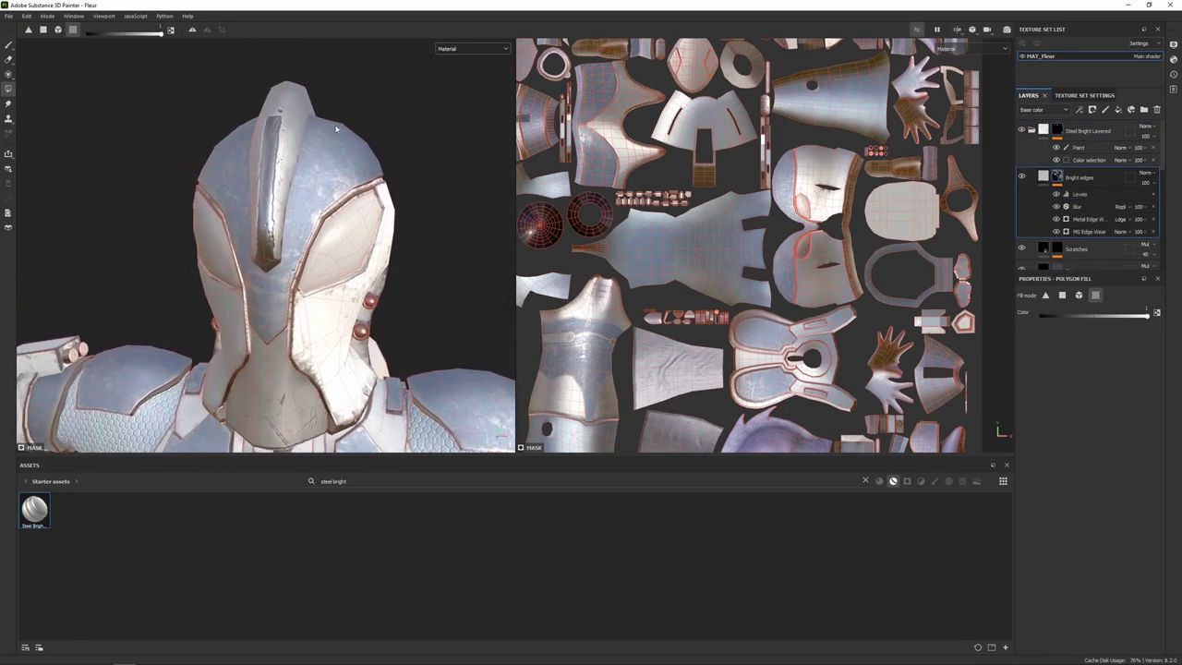
pyautogui.keyDown('alt'); pyautogui.moveTo(336, 128); pyautogui.dragTo(278, 135); pyautogui.keyUp('alt')
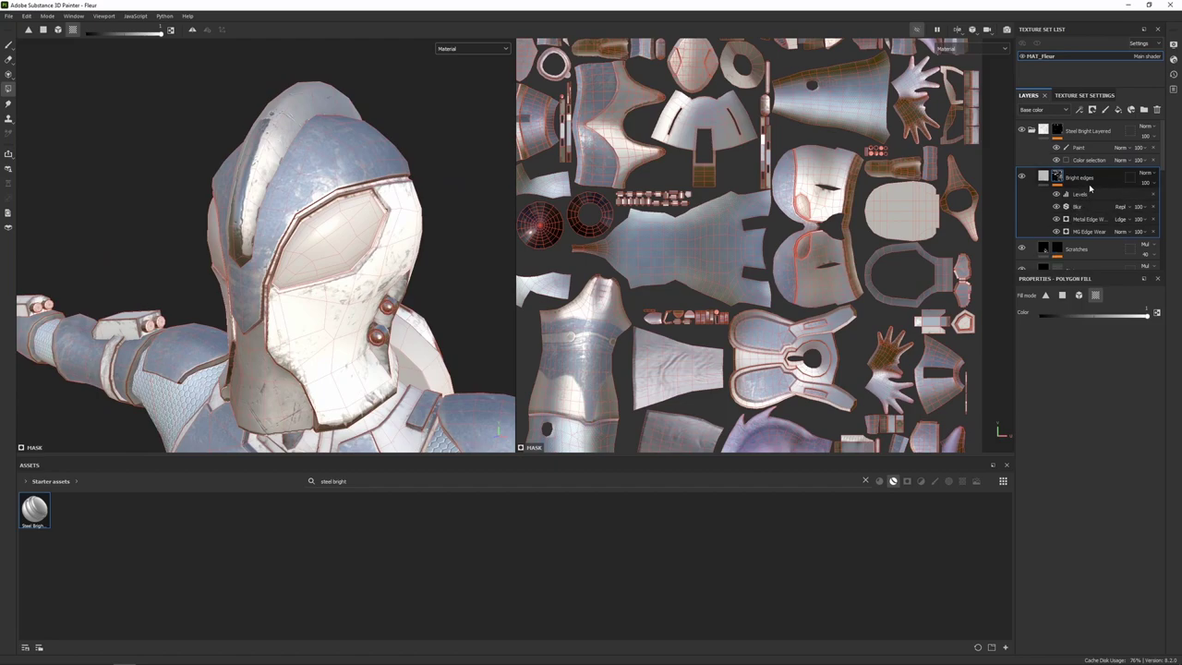
pyautogui.rightClick(1058, 176)
pyautogui.click(1073, 527)
# Brush along the helmet's crest on the Bright edges mask with the swapped paint colour.
pyautogui.keyDown('alt'); pyautogui.moveTo(170, 139); pyautogui.dragTo(303, 144, button='right'); pyautogui.keyUp('alt')
pyautogui.click(9, 45)
pyautogui.keyDown('alt'); pyautogui.moveTo(305, 146); pyautogui.dragTo(334, 90); pyautogui.keyUp('alt')
pyautogui.press('x')
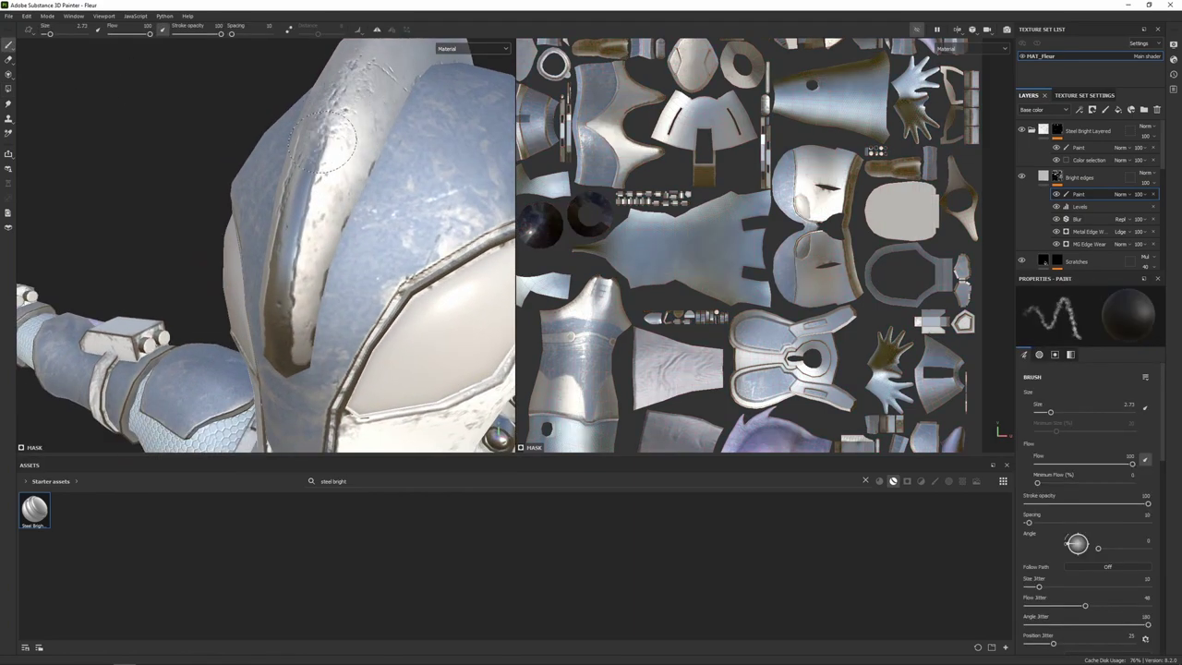
pyautogui.moveTo(324, 141); pyautogui.dragTo(283, 351)
pyautogui.keyDown('alt'); pyautogui.moveTo(369, 254); pyautogui.dragTo(318, 238); pyautogui.keyUp('alt')
pyautogui.keyDown('alt'); pyautogui.moveTo(319, 238); pyautogui.dragTo(280, 237, button='right'); pyautogui.keyUp('alt')
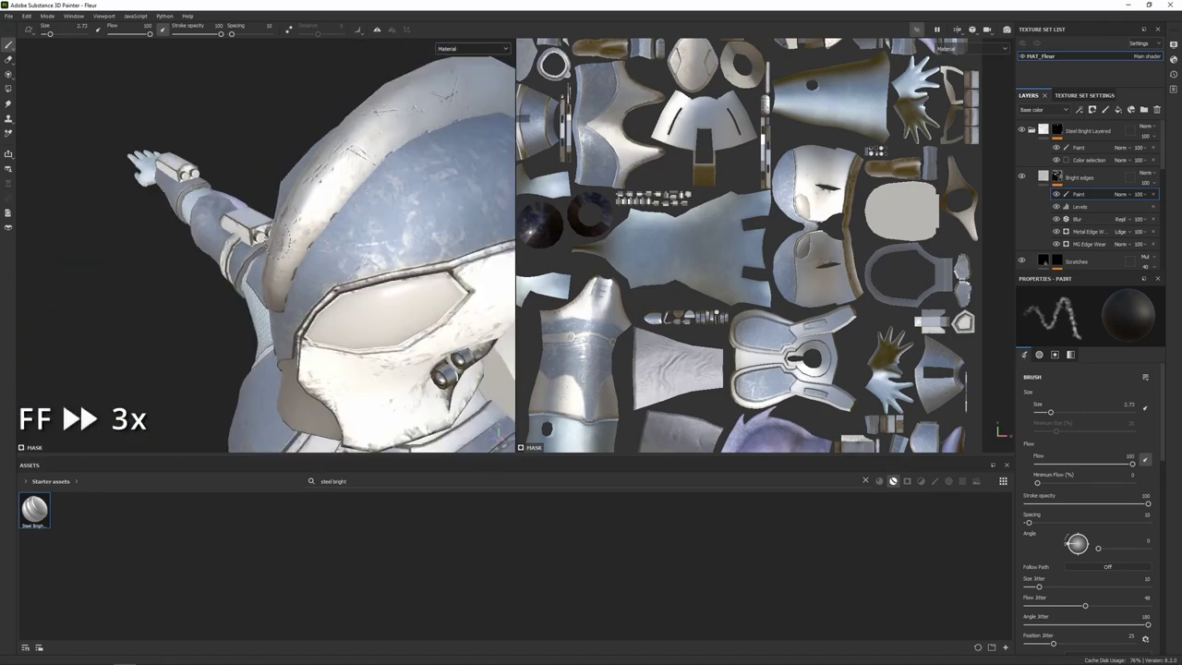
pyautogui.keyDown('alt'); pyautogui.moveTo(282, 238); pyautogui.dragTo(311, 261); pyautogui.keyUp('alt')
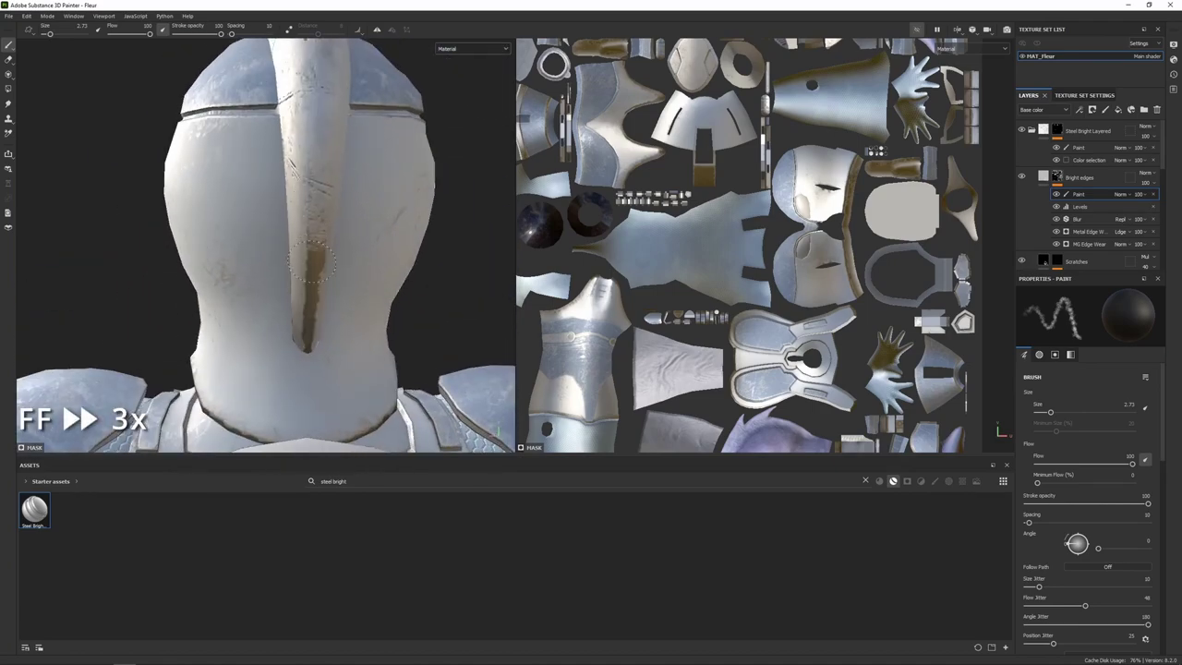
# Inspect the wear on the feet and open the Steel Bright Layered folder nested inside the ArmourWhite folder.
pyautogui.keyDown('alt'); pyautogui.moveTo(305, 174); pyautogui.dragTo(351, 353); pyautogui.keyUp('alt')
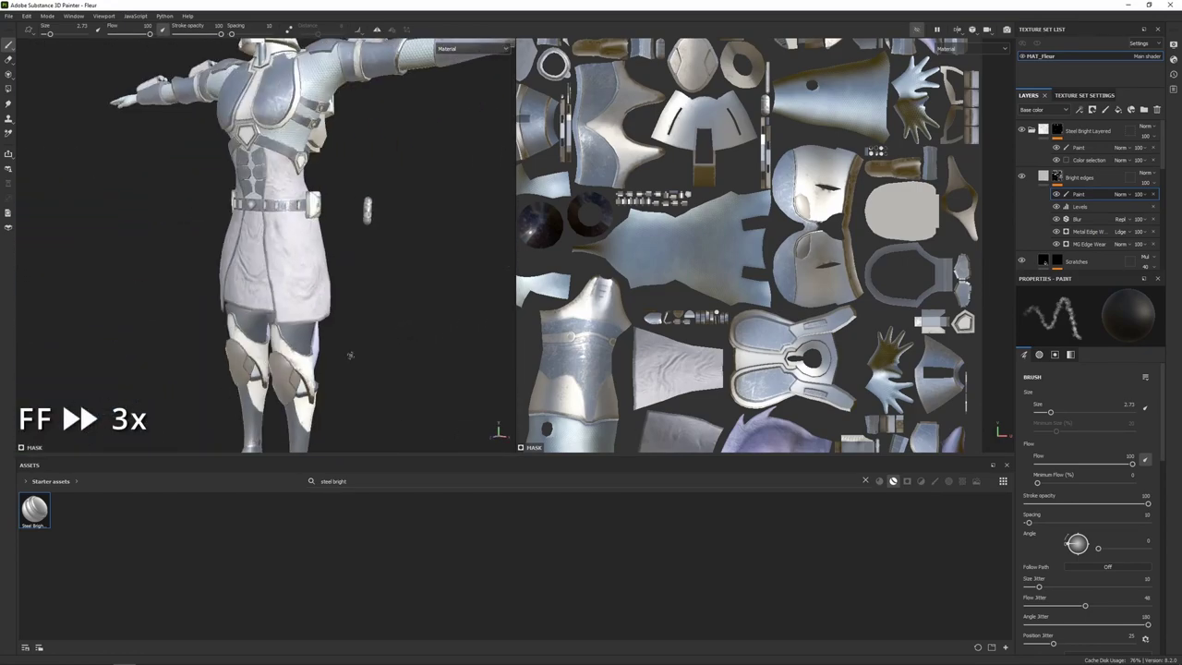
pyautogui.keyDown('alt'); pyautogui.moveTo(351, 354); pyautogui.dragTo(365, 235, button='middle'); pyautogui.keyUp('alt')
pyautogui.keyDown('alt'); pyautogui.moveTo(365, 235); pyautogui.dragTo(361, 314); pyautogui.keyUp('alt')
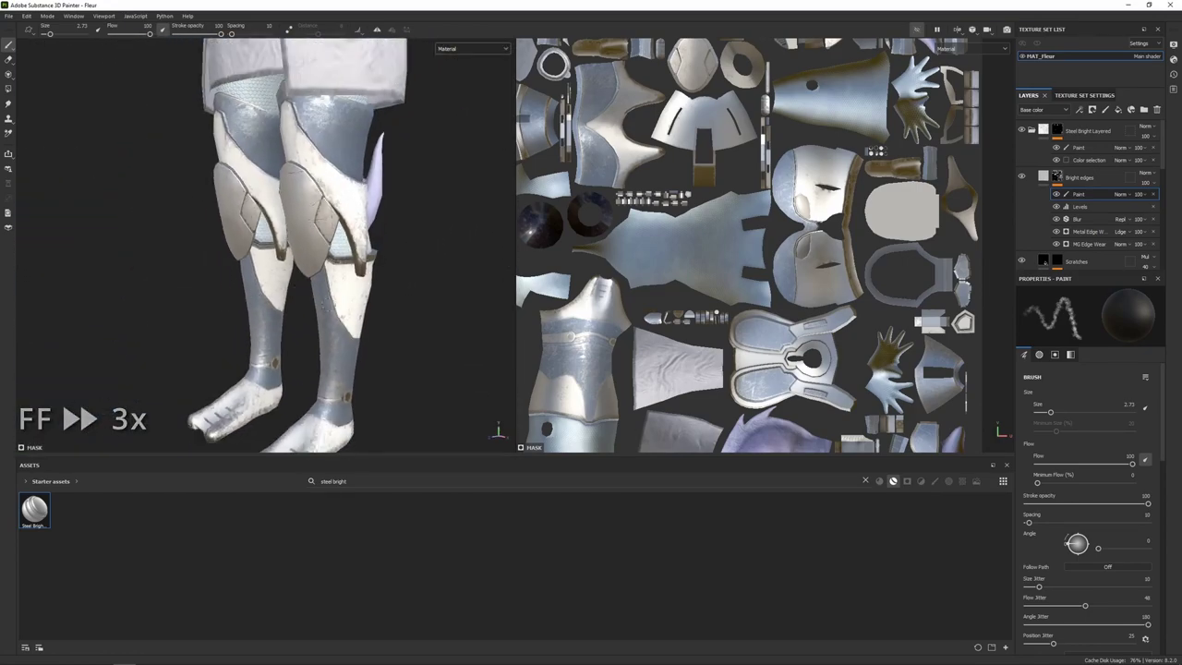
pyautogui.keyDown('alt'); pyautogui.moveTo(361, 314); pyautogui.dragTo(361, 279, button='middle'); pyautogui.keyUp('alt')
pyautogui.scroll(4, 361, 280)
pyautogui.moveTo(360, 284)
pyautogui.keyDown('alt'); pyautogui.mouseDown()
pyautogui.moveTo(258, 280)
pyautogui.moveTo(290, 298)
pyautogui.moveTo(338, 275)
pyautogui.mouseUp(); pyautogui.keyUp('alt')
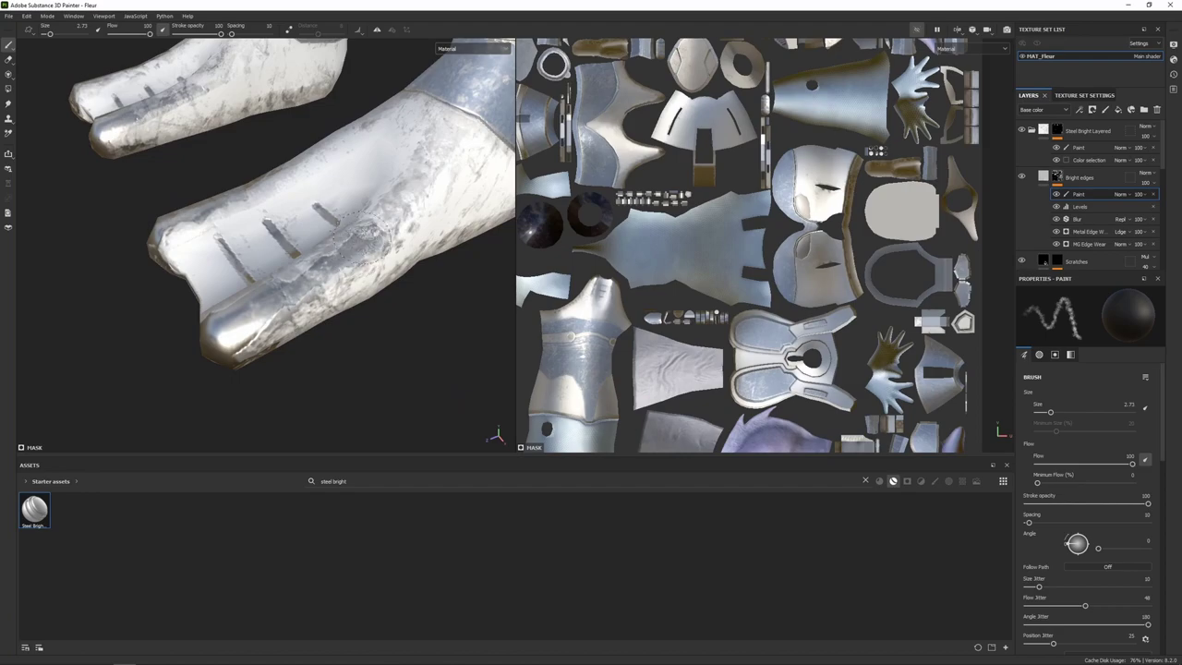
pyautogui.keyDown('alt'); pyautogui.moveTo(356, 232); pyautogui.dragTo(277, 321); pyautogui.keyUp('alt')
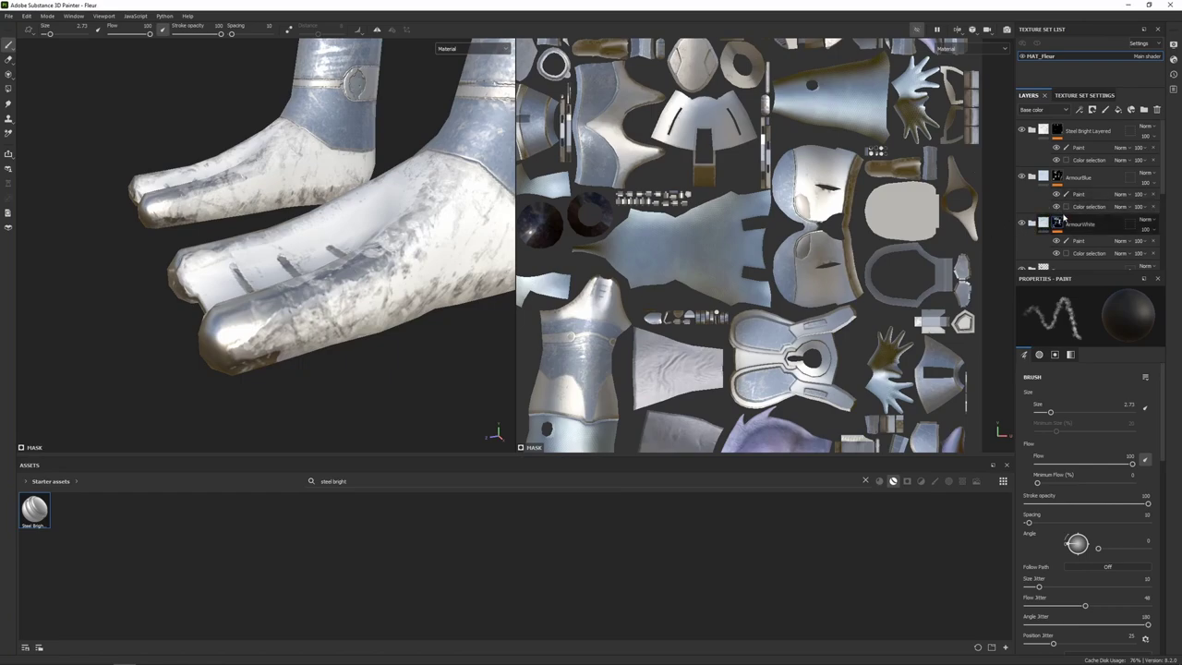
pyautogui.scroll(-3, 1055, 219)
pyautogui.click(1032, 196)
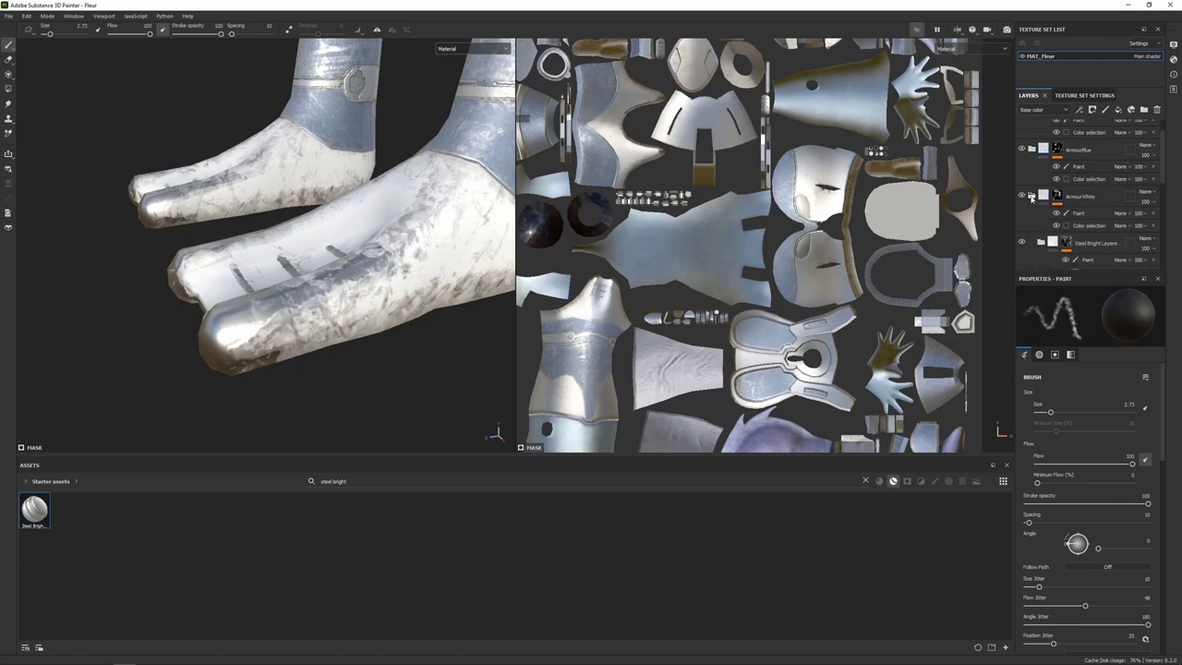
pyautogui.scroll(-1, 1055, 200)
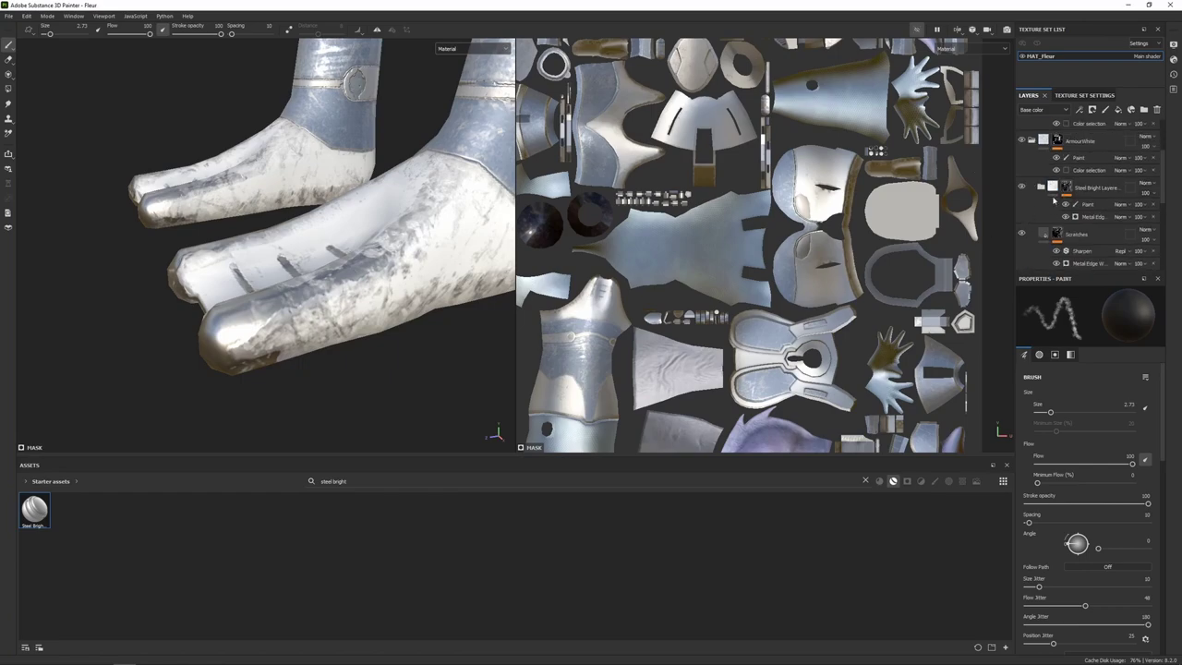
pyautogui.click(1041, 188)
pyautogui.scroll(-1, 1080, 186)
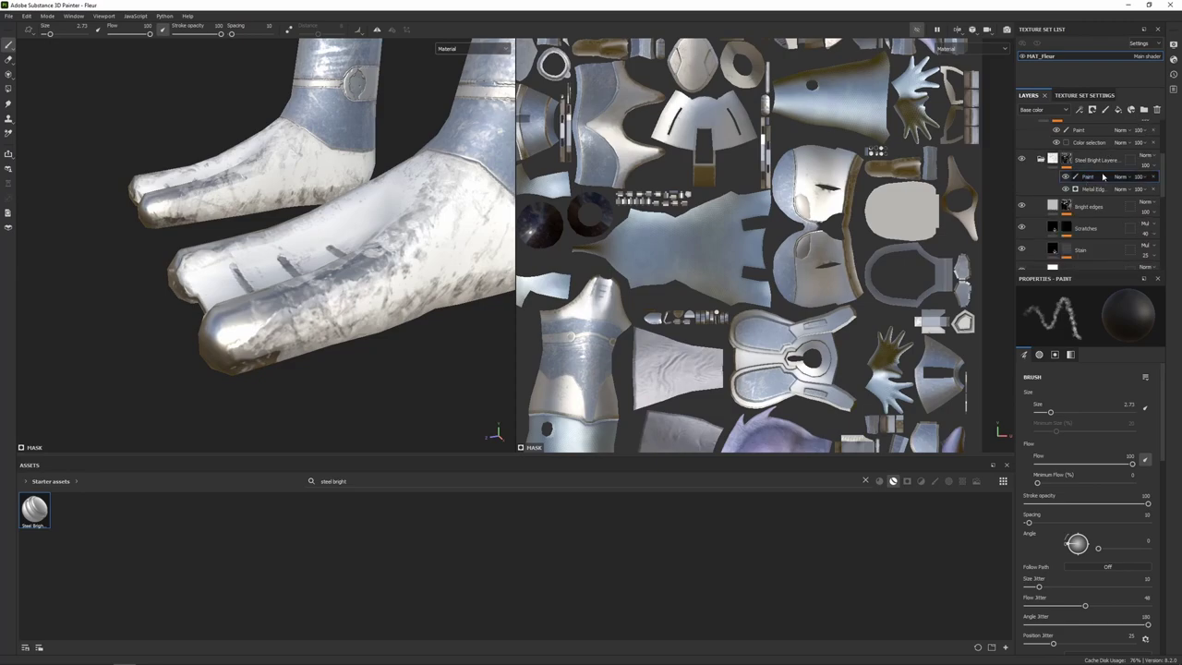
# Paint out the metal edge wear between the toes on the foot's upper surface, in ArmourWhite's nested Steel Bright Layered mask.
pyautogui.moveTo(333, 251)
pyautogui.keyDown('alt'); pyautogui.mouseDown()
pyautogui.moveTo(329, 301)
pyautogui.moveTo(363, 280)
pyautogui.moveTo(330, 328)
pyautogui.mouseUp(); pyautogui.keyUp('alt')
pyautogui.moveTo(329, 329); pyautogui.dragTo(404, 264)
pyautogui.keyDown('alt'); pyautogui.moveTo(176, 268); pyautogui.dragTo(309, 249); pyautogui.keyUp('alt')
pyautogui.moveTo(272, 304); pyautogui.dragTo(221, 319)
pyautogui.moveTo(235, 323)
pyautogui.keyDown('alt'); pyautogui.mouseDown()
pyautogui.moveTo(255, 365)
pyautogui.moveTo(171, 300)
pyautogui.moveTo(189, 360)
pyautogui.moveTo(226, 347)
pyautogui.mouseUp(); pyautogui.keyUp('alt')
pyautogui.keyDown('alt'); pyautogui.moveTo(346, 365); pyautogui.dragTo(343, 305); pyautogui.keyUp('alt')
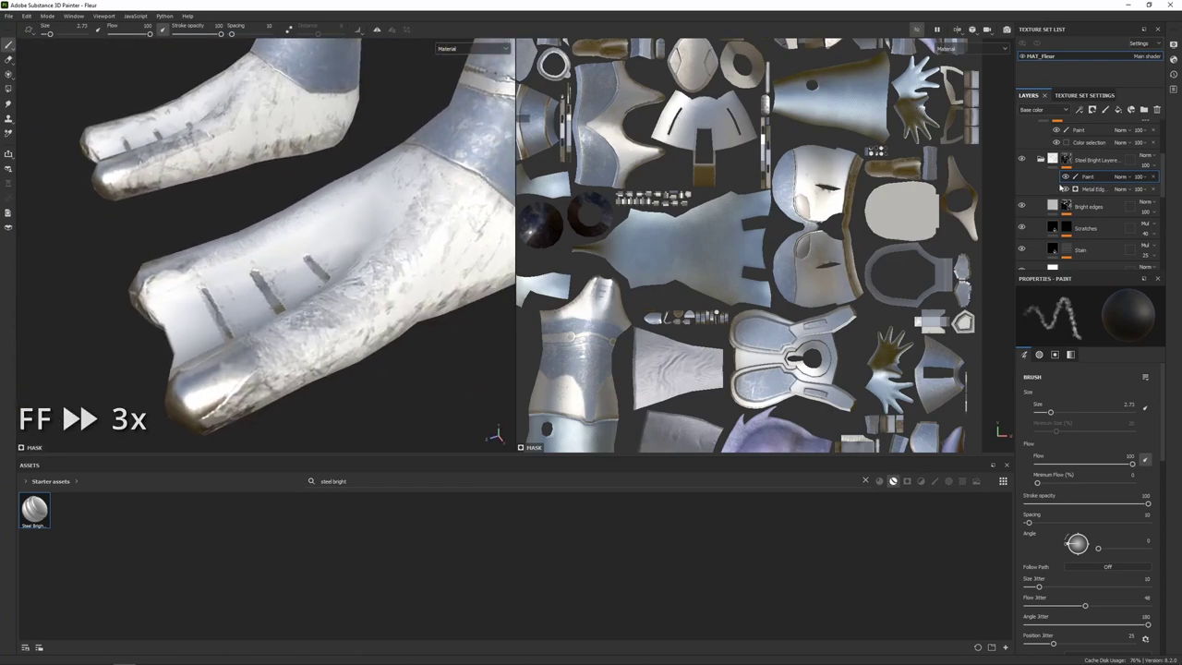
# Examine how the Bright edges, Base color and Scratches layers affect the foot by switching each one off and on.
pyautogui.scroll(2, 1085, 187)
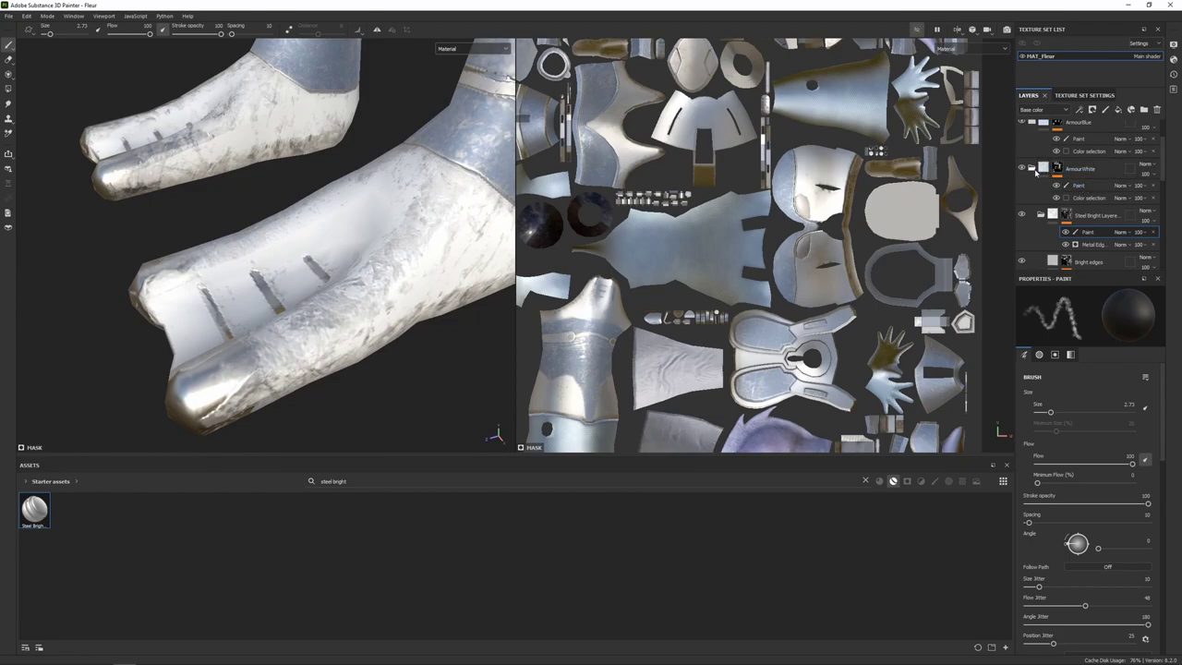
pyautogui.scroll(-1, 1045, 187)
pyautogui.scroll(-1, 1044, 188)
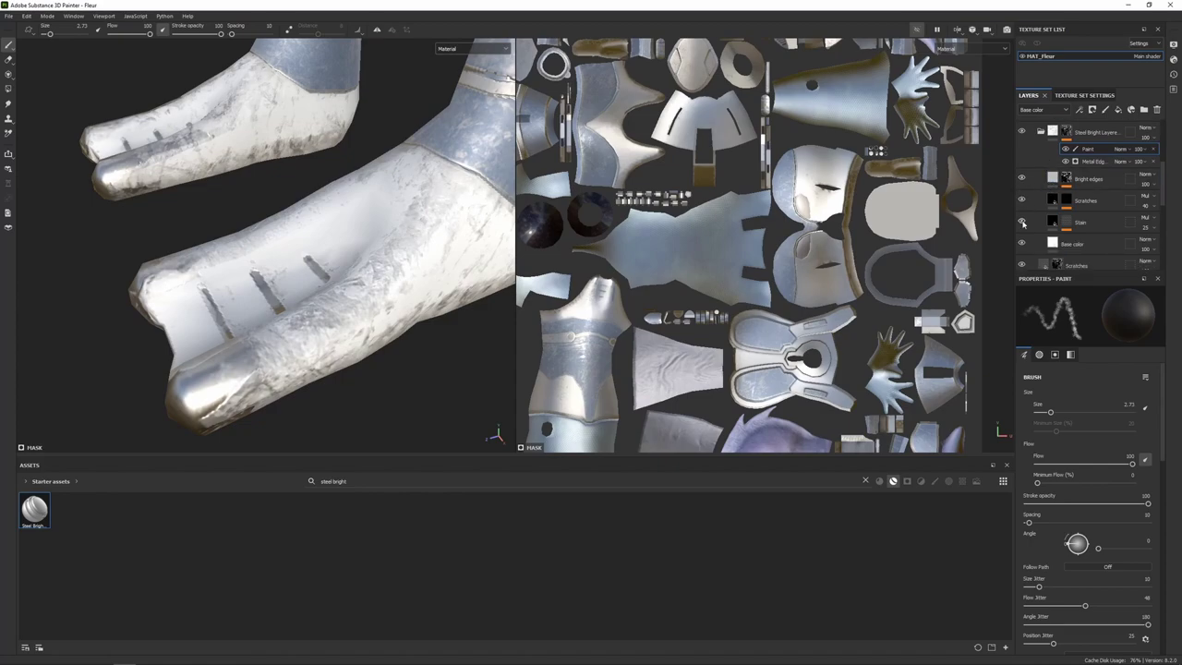
pyautogui.click(1021, 178)
pyautogui.click(1022, 178)
pyautogui.click(1022, 244)
pyautogui.click(1021, 244)
pyautogui.scroll(-3, 1025, 231)
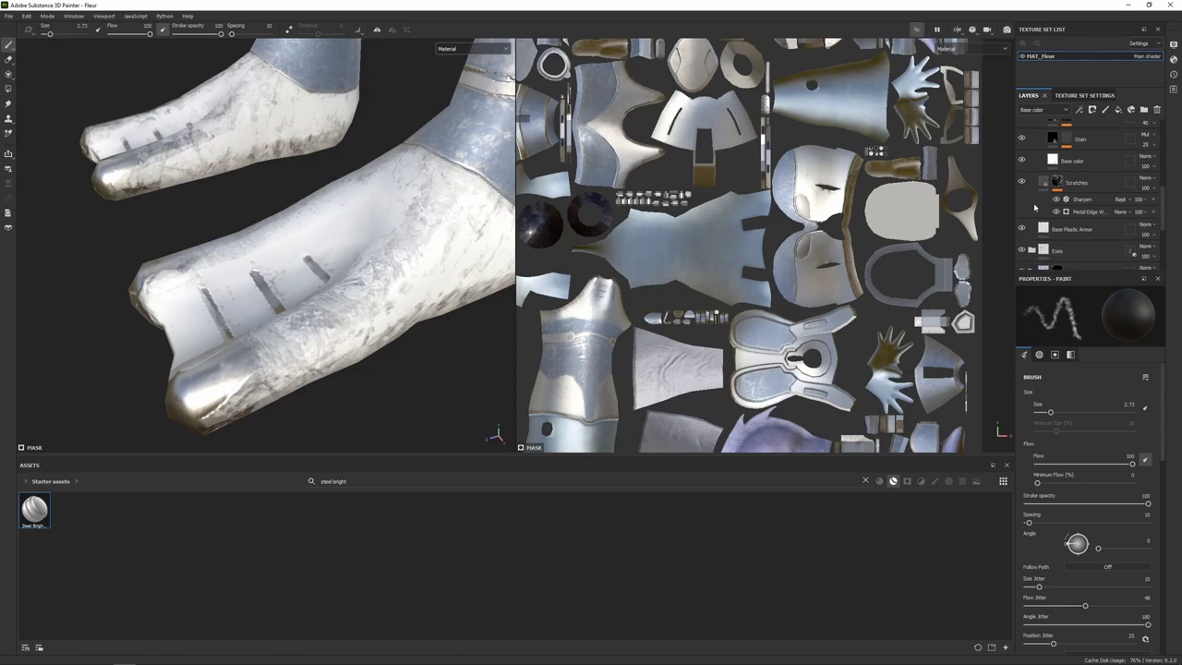
pyautogui.click(1023, 183)
pyautogui.click(1022, 183)
# Add a paint effect to the mask of the lower Scratches layer that has the Sharpen filter.
pyautogui.click(1060, 183)
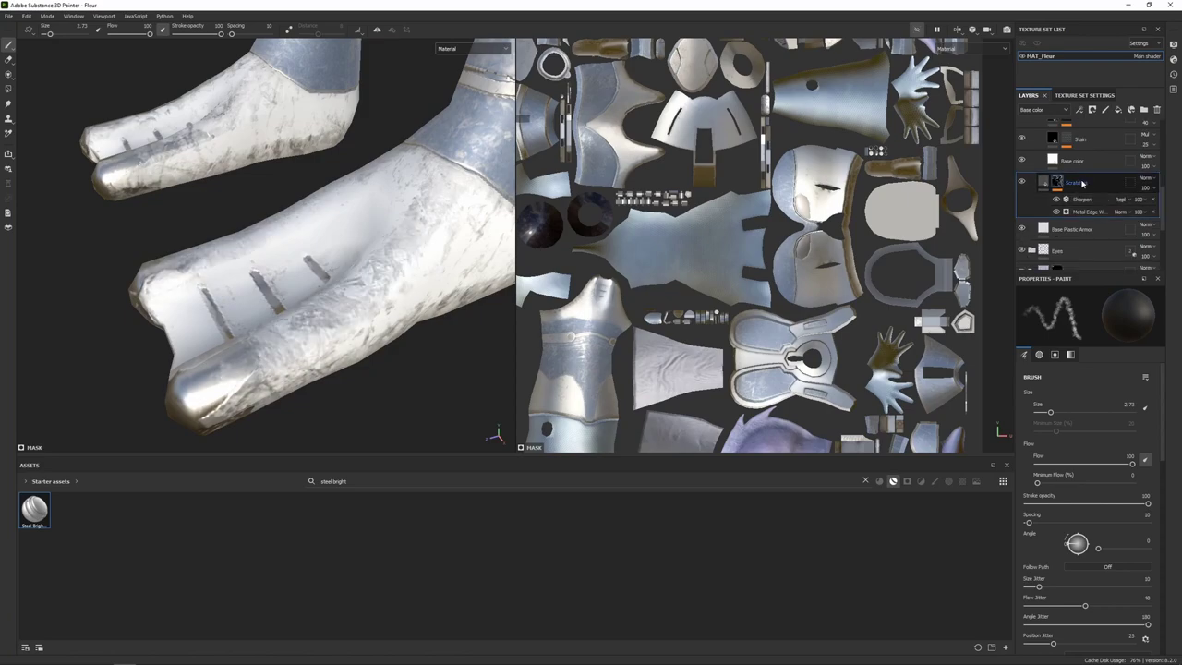
pyautogui.rightClick(1083, 183)
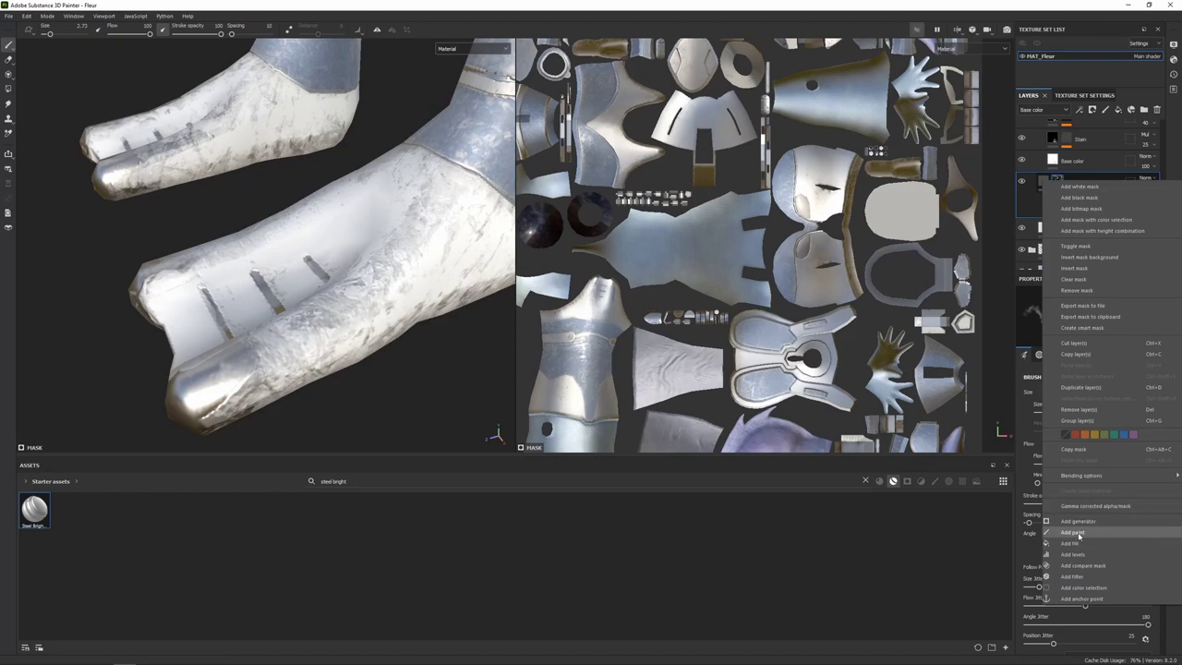
pyautogui.click(1079, 535)
pyautogui.moveTo(369, 283)
pyautogui.keyDown('alt'); pyautogui.mouseDown()
pyautogui.moveTo(323, 321)
pyautogui.moveTo(336, 299)
pyautogui.moveTo(325, 325)
pyautogui.moveTo(363, 248)
pyautogui.moveTo(314, 302)
pyautogui.moveTo(343, 268)
pyautogui.moveTo(264, 280)
pyautogui.mouseUp(); pyautogui.keyUp('alt')
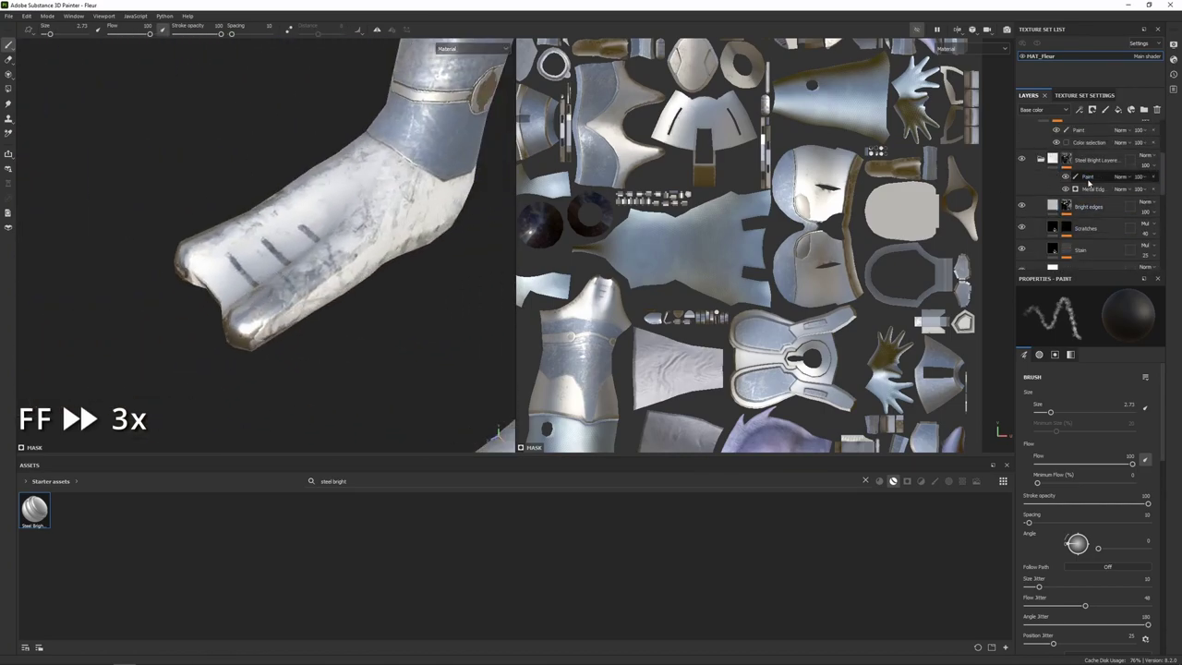
# Paint away the remaining metal edge wear along the foot's top, using the paint effect in ArmourWhite's nested Steel Bright Layered mask.
pyautogui.click(1088, 178)
pyautogui.keyDown('alt'); pyautogui.moveTo(356, 217); pyautogui.dragTo(334, 263); pyautogui.keyUp('alt')
pyautogui.moveTo(305, 291)
pyautogui.mouseDown()
pyautogui.moveTo(392, 207)
pyautogui.moveTo(388, 194)
pyautogui.mouseUp()
pyautogui.keyDown('alt'); pyautogui.moveTo(383, 199); pyautogui.dragTo(305, 254); pyautogui.keyUp('alt')
pyautogui.moveTo(280, 260); pyautogui.dragTo(254, 260)
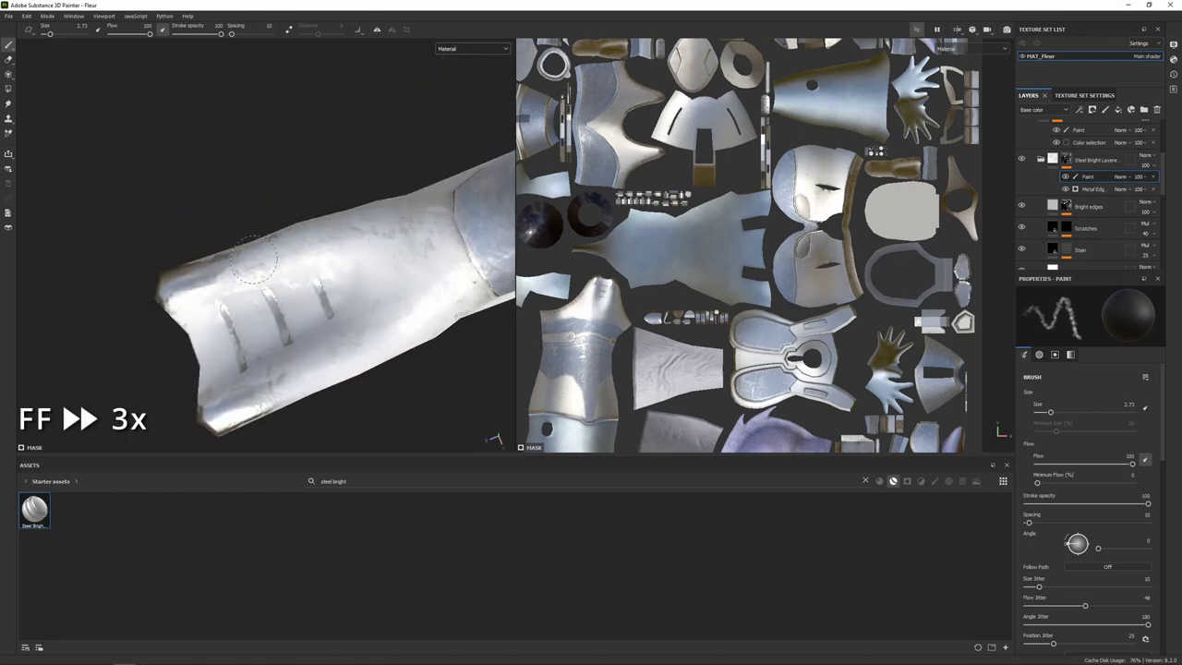
pyautogui.moveTo(329, 238)
pyautogui.keyDown('alt'); pyautogui.mouseDown()
pyautogui.moveTo(265, 262)
pyautogui.moveTo(294, 353)
pyautogui.moveTo(383, 339)
pyautogui.moveTo(368, 352)
pyautogui.moveTo(132, 290)
pyautogui.moveTo(231, 277)
pyautogui.moveTo(323, 294)
pyautogui.moveTo(331, 310)
pyautogui.moveTo(277, 315)
pyautogui.mouseUp(); pyautogui.keyUp('alt')
pyautogui.scroll(-5, 1066, 200)
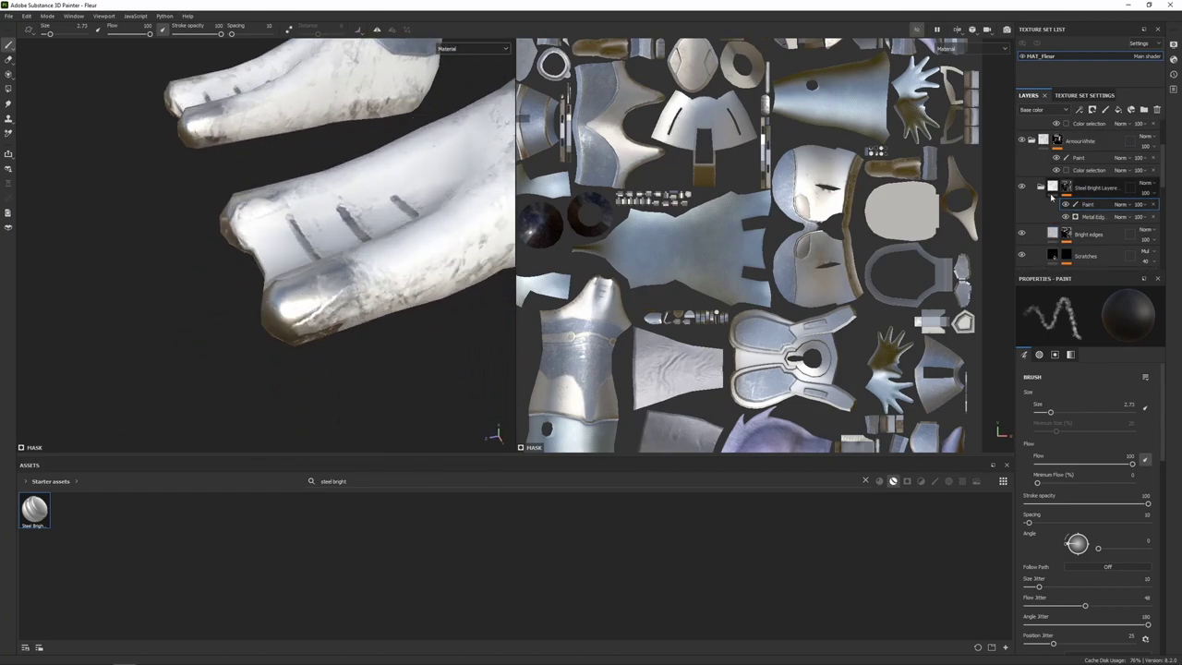
# Select the paint effect in the topmost Steel Bright Layered folder's mask and bring the toe tips into view.
pyautogui.scroll(3, 1046, 162)
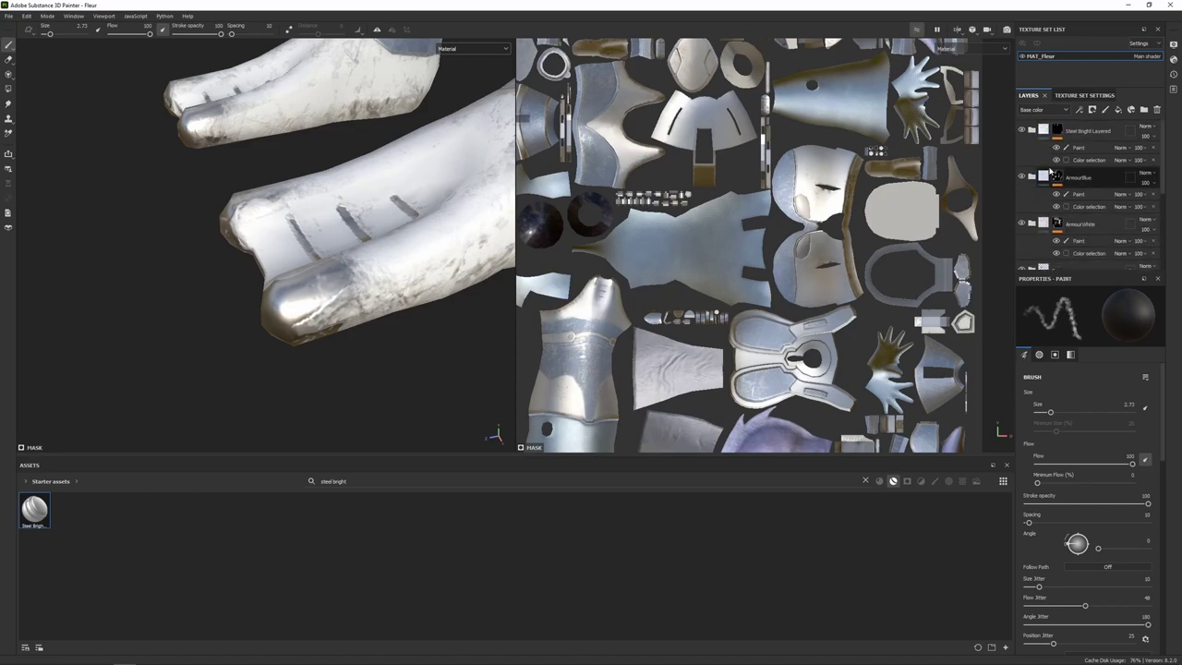
pyautogui.click(1079, 147)
pyautogui.keyDown('alt'); pyautogui.moveTo(354, 287); pyautogui.dragTo(293, 318); pyautogui.keyUp('alt')
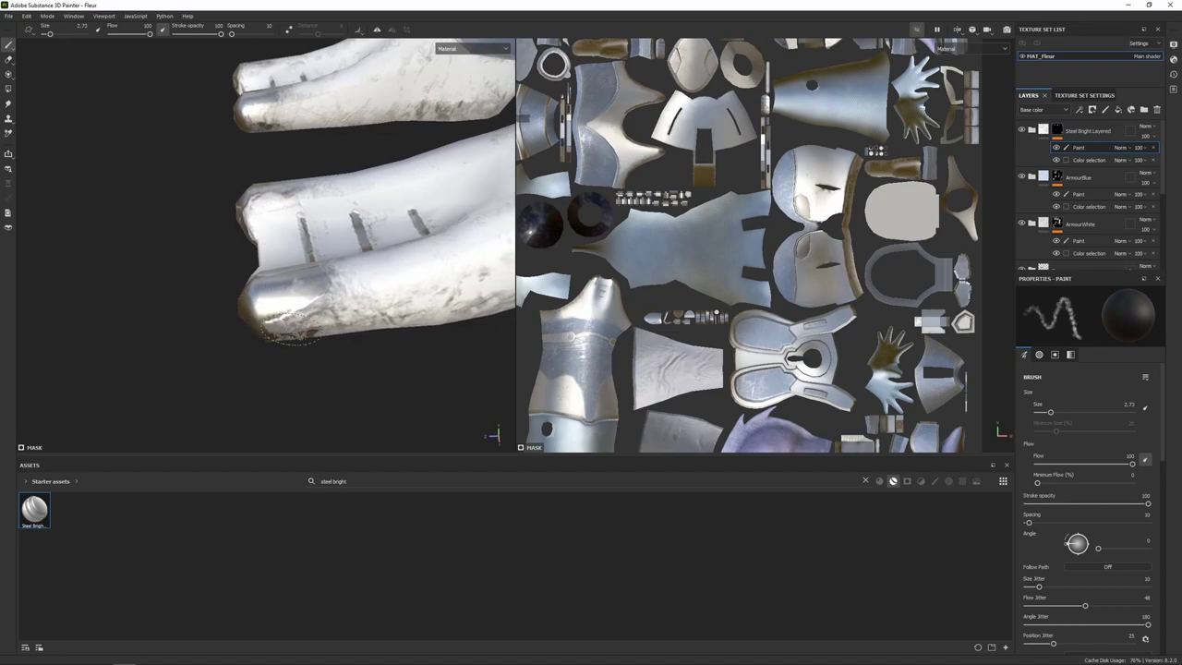
pyautogui.click(866, 481)
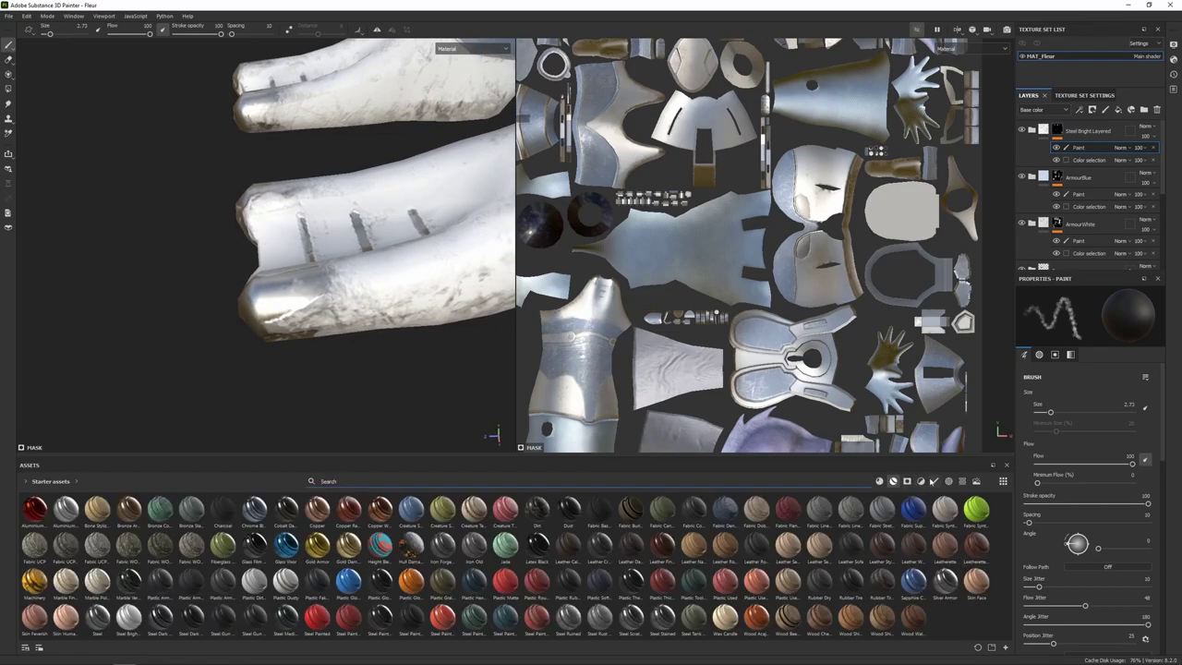
pyautogui.click(934, 482)
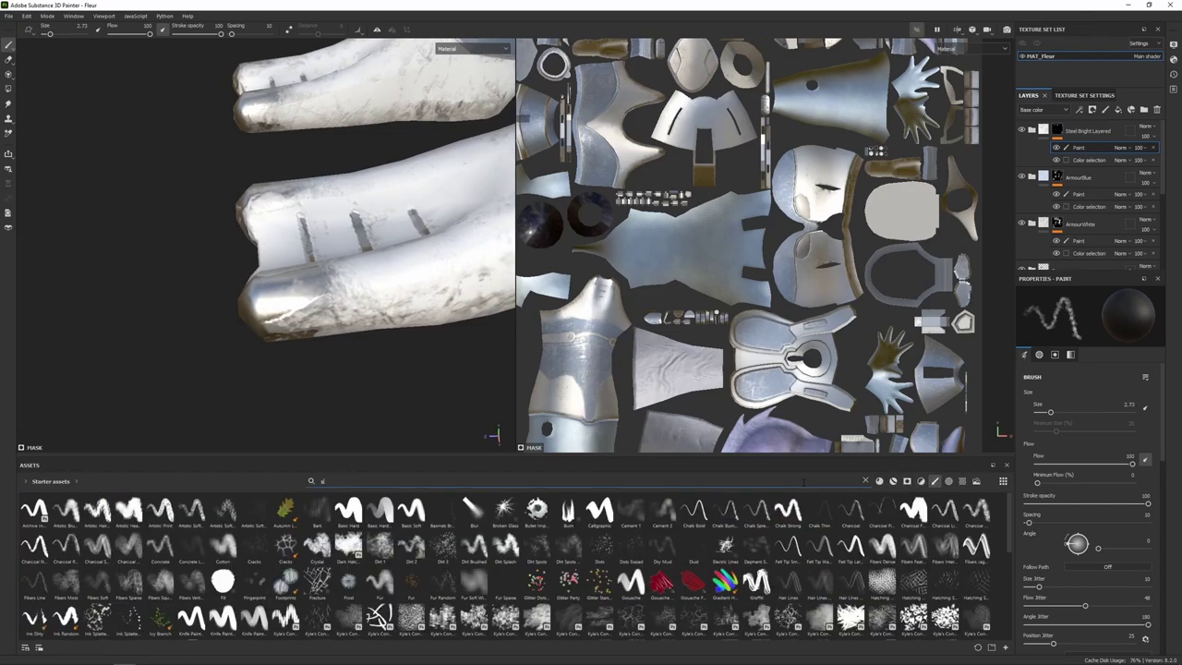
pyautogui.write('crat')
pyautogui.click(865, 481)
# Search the alphas for "shape", choose the Shape alpha for the brush, and reset the brush settings.
pyautogui.click(949, 481)
pyautogui.click(796, 482)
pyautogui.write('s')
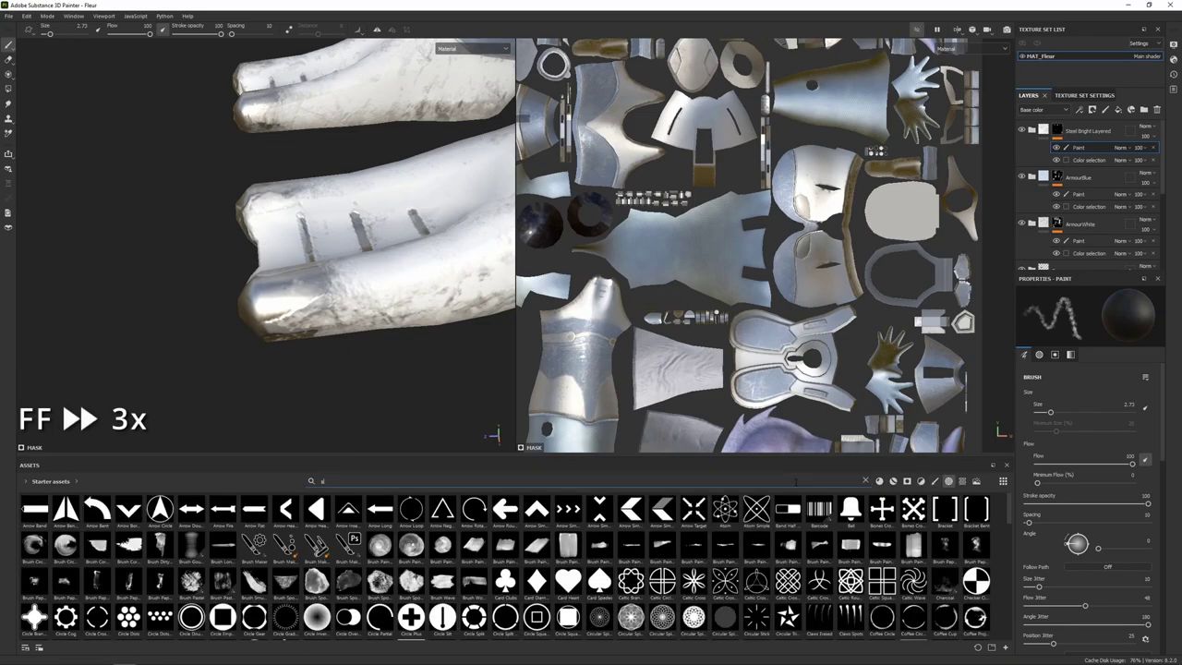
pyautogui.write('hape')
pyautogui.click(286, 510)
pyautogui.click(1146, 377)
pyautogui.click(1148, 384)
# Set the brush size to 2.35 and paint bright steel onto the toe ends in the Steel Bright Layered mask.
pyautogui.keyDown('alt'); pyautogui.moveTo(370, 279); pyautogui.dragTo(346, 272); pyautogui.keyUp('alt')
pyautogui.keyDown('ctrl'); pyautogui.moveTo(308, 267); pyautogui.dragTo(277, 268, button='right'); pyautogui.keyUp('ctrl')
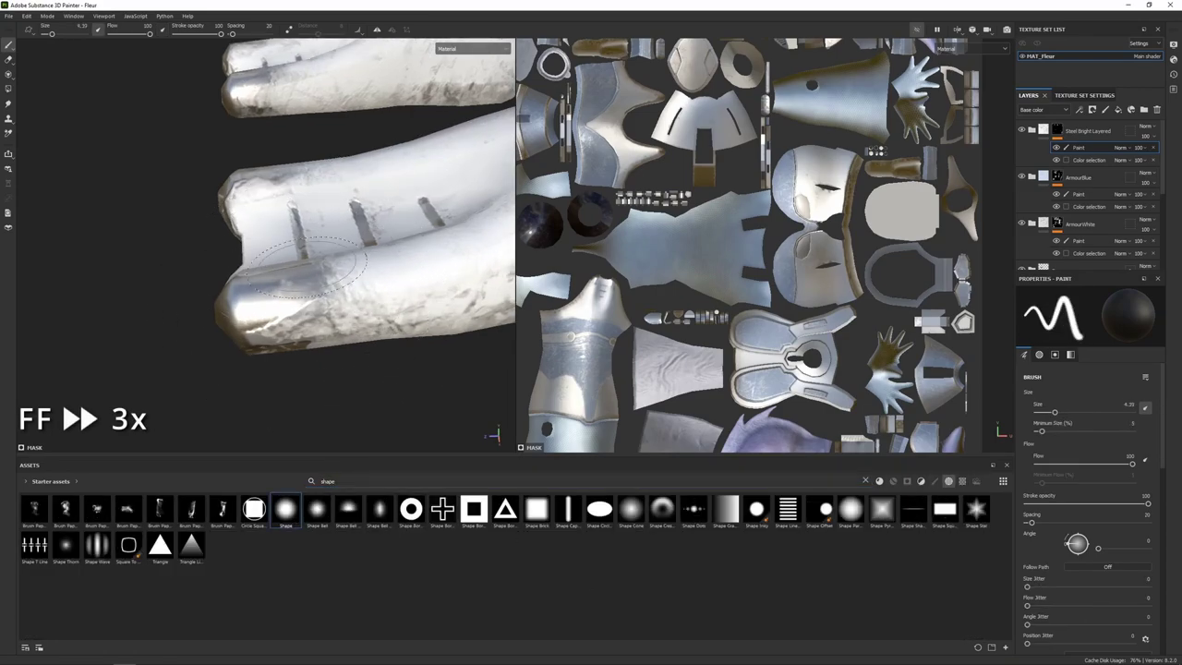
pyautogui.keyDown('alt'); pyautogui.moveTo(328, 253); pyautogui.dragTo(340, 334); pyautogui.keyUp('alt')
pyautogui.press('x')
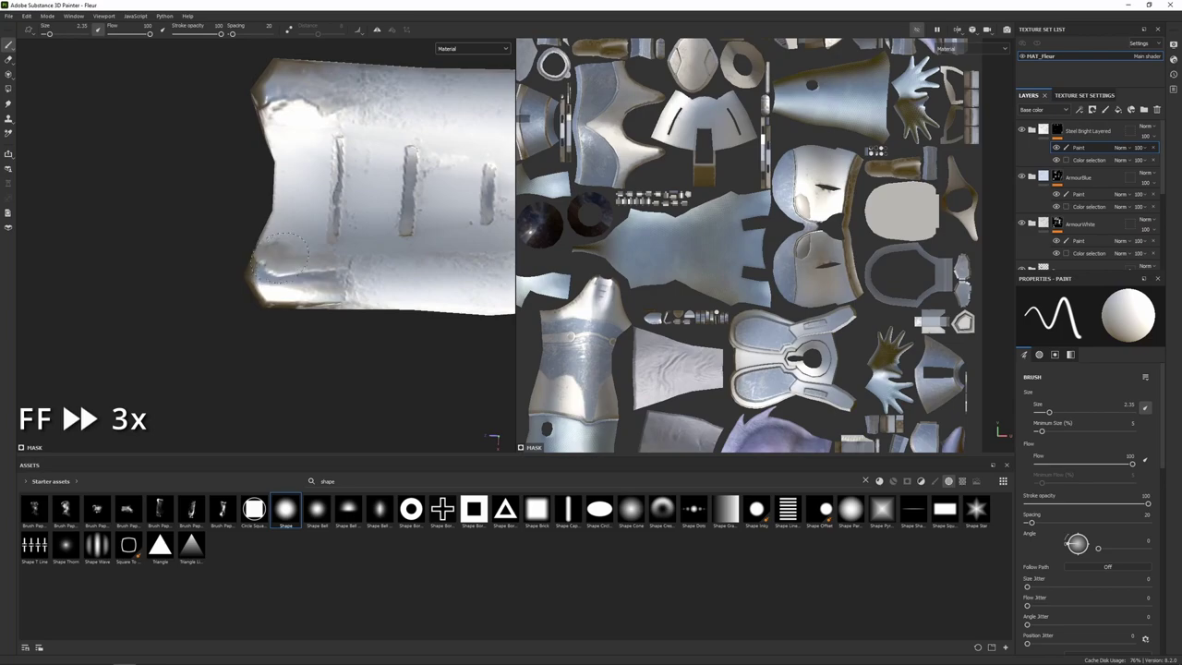
pyautogui.moveTo(333, 264)
pyautogui.keyDown('alt'); pyautogui.mouseDown()
pyautogui.moveTo(324, 319)
pyautogui.moveTo(322, 216)
pyautogui.moveTo(391, 385)
pyautogui.moveTo(360, 323)
pyautogui.moveTo(362, 356)
pyautogui.mouseUp(); pyautogui.keyUp('alt')
pyautogui.moveTo(358, 300)
pyautogui.mouseDown()
pyautogui.moveTo(371, 334)
pyautogui.moveTo(250, 268)
pyautogui.moveTo(300, 208)
pyautogui.moveTo(287, 396)
pyautogui.moveTo(361, 331)
pyautogui.moveTo(301, 330)
pyautogui.moveTo(207, 282)
pyautogui.moveTo(235, 307)
pyautogui.moveTo(310, 316)
pyautogui.mouseUp()
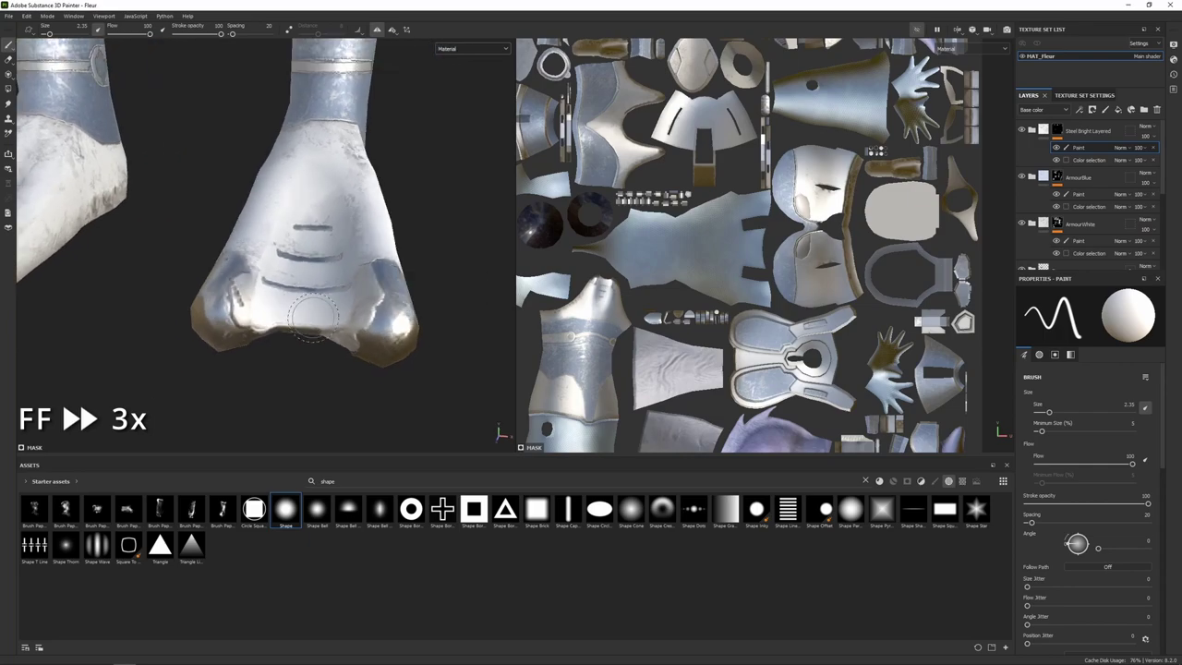
# Compare the ArmourWhite, ArmourBlue and Steel Bright Layered folders on the foot by toggling their visibility, leaving Steel Bright Layered hidden.
pyautogui.click(1021, 225)
pyautogui.click(1021, 224)
pyautogui.click(1022, 177)
pyautogui.click(1022, 177)
pyautogui.click(1022, 131)
pyautogui.click(1022, 131)
pyautogui.click(1022, 130)
pyautogui.click(1022, 224)
pyautogui.click(1022, 224)
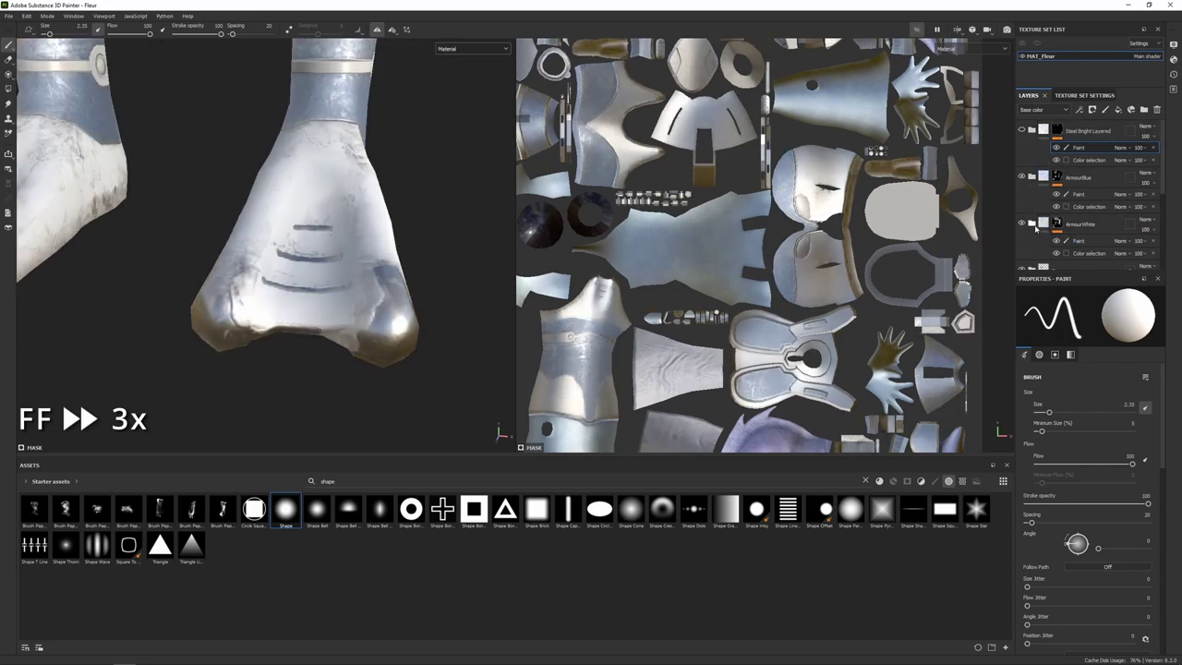
# Paint the ArmourWhite mask out of both toe ends, including around the front underside of the foot.
pyautogui.scroll(-2, 1032, 225)
pyautogui.moveTo(377, 277)
pyautogui.keyDown('alt'); pyautogui.mouseDown()
pyautogui.moveTo(367, 319)
pyautogui.moveTo(343, 333)
pyautogui.mouseUp(); pyautogui.keyUp('alt')
pyautogui.press('x')
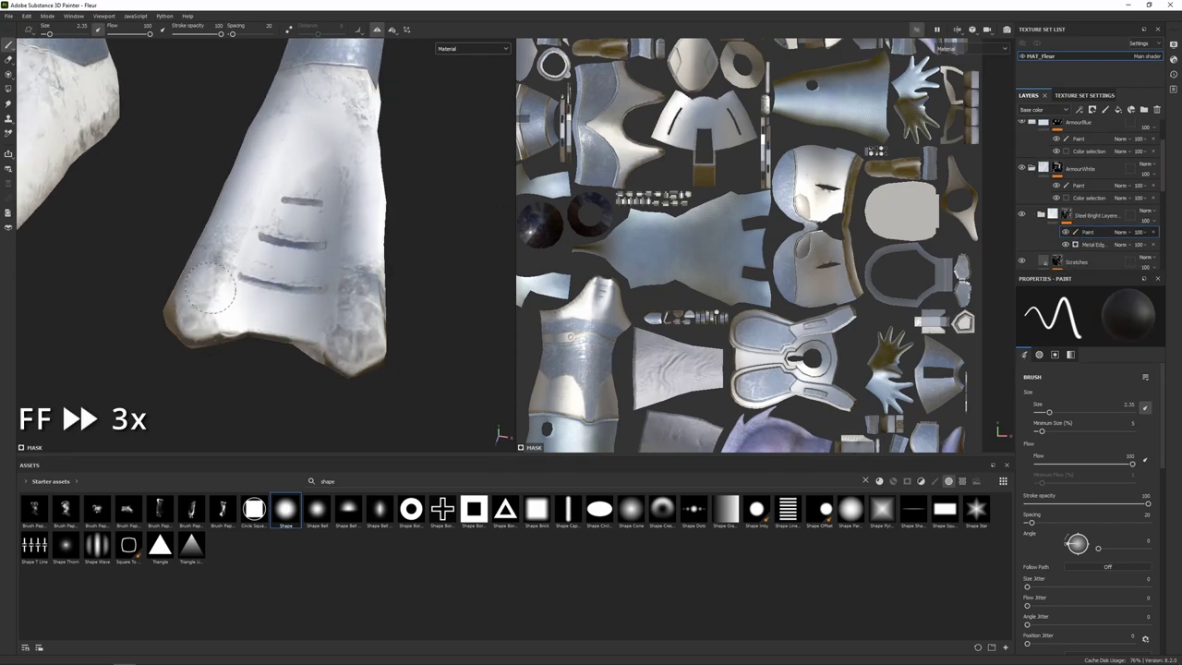
pyautogui.click(1083, 185)
pyautogui.keyDown('alt'); pyautogui.moveTo(356, 268); pyautogui.dragTo(362, 309); pyautogui.keyUp('alt')
pyautogui.moveTo(355, 323); pyautogui.dragTo(365, 282)
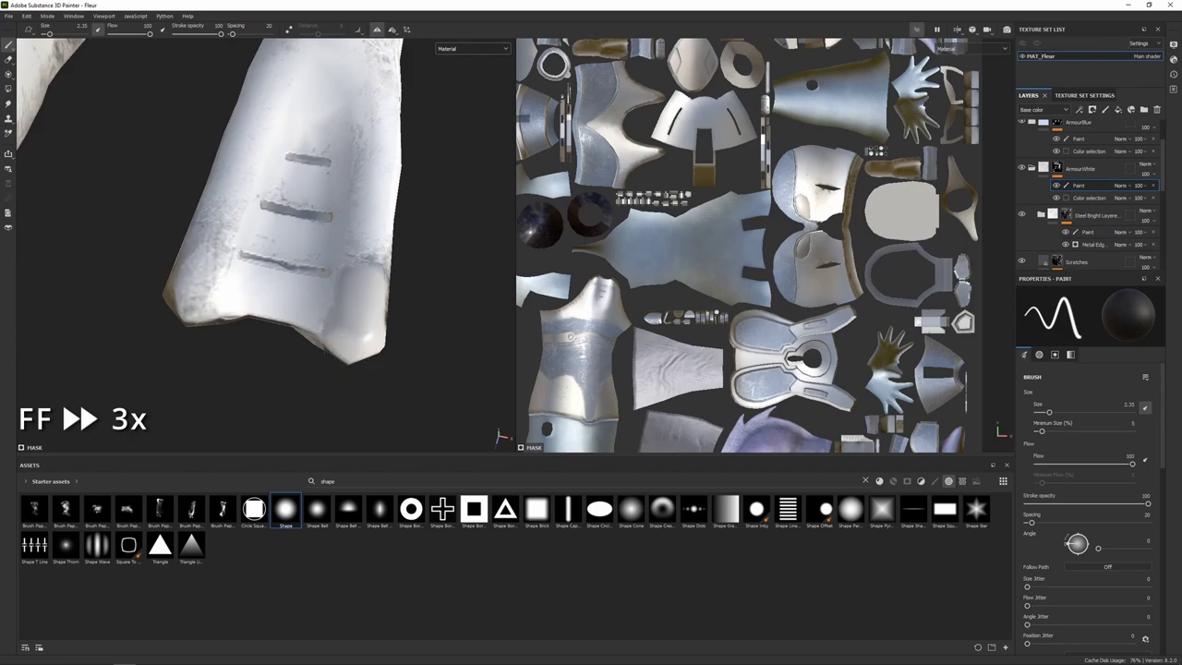
pyautogui.moveTo(217, 255); pyautogui.dragTo(194, 267)
pyautogui.keyDown('alt'); pyautogui.moveTo(203, 306); pyautogui.dragTo(370, 231); pyautogui.keyUp('alt')
pyautogui.moveTo(294, 346)
pyautogui.mouseDown()
pyautogui.moveTo(222, 392)
pyautogui.moveTo(335, 329)
pyautogui.moveTo(170, 333)
pyautogui.moveTo(391, 372)
pyautogui.moveTo(140, 334)
pyautogui.moveTo(157, 374)
pyautogui.mouseUp()
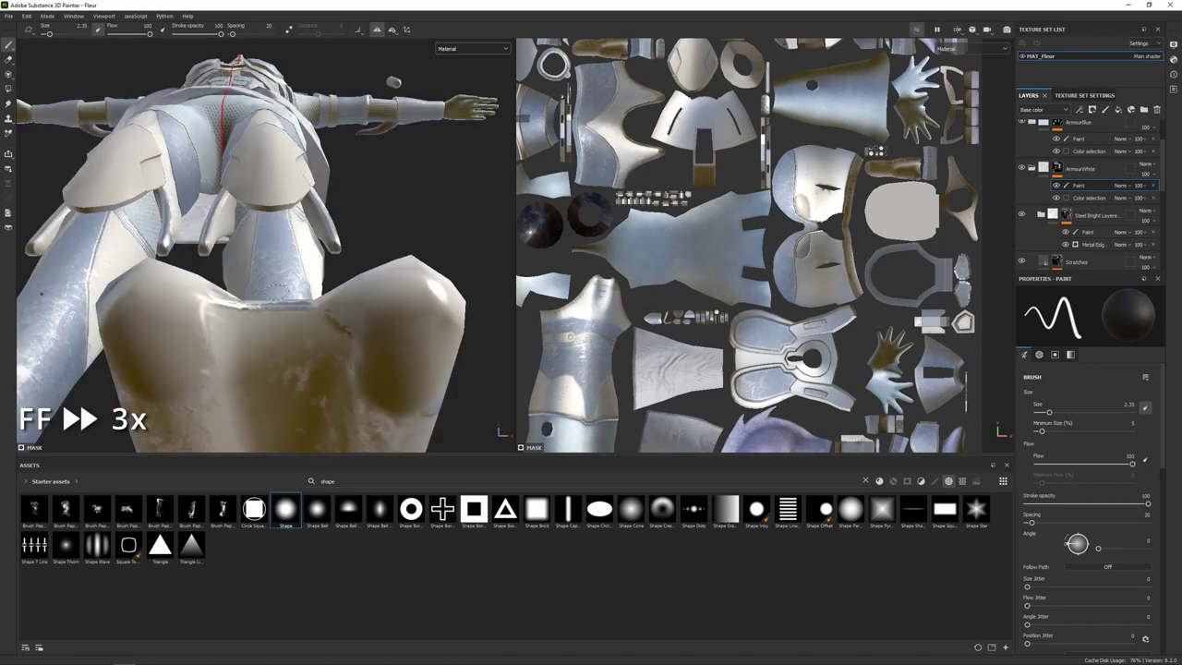
# Show the Steel Bright Layered folder again and touch up its mask with white on the toe ends.
pyautogui.keyDown('alt'); pyautogui.moveTo(203, 203); pyautogui.dragTo(296, 301); pyautogui.keyUp('alt')
pyautogui.keyDown('alt'); pyautogui.moveTo(296, 301); pyautogui.dragTo(277, 221, button='right'); pyautogui.keyUp('alt')
pyautogui.scroll(3, 269, 215)
pyautogui.scroll(1, 1085, 198)
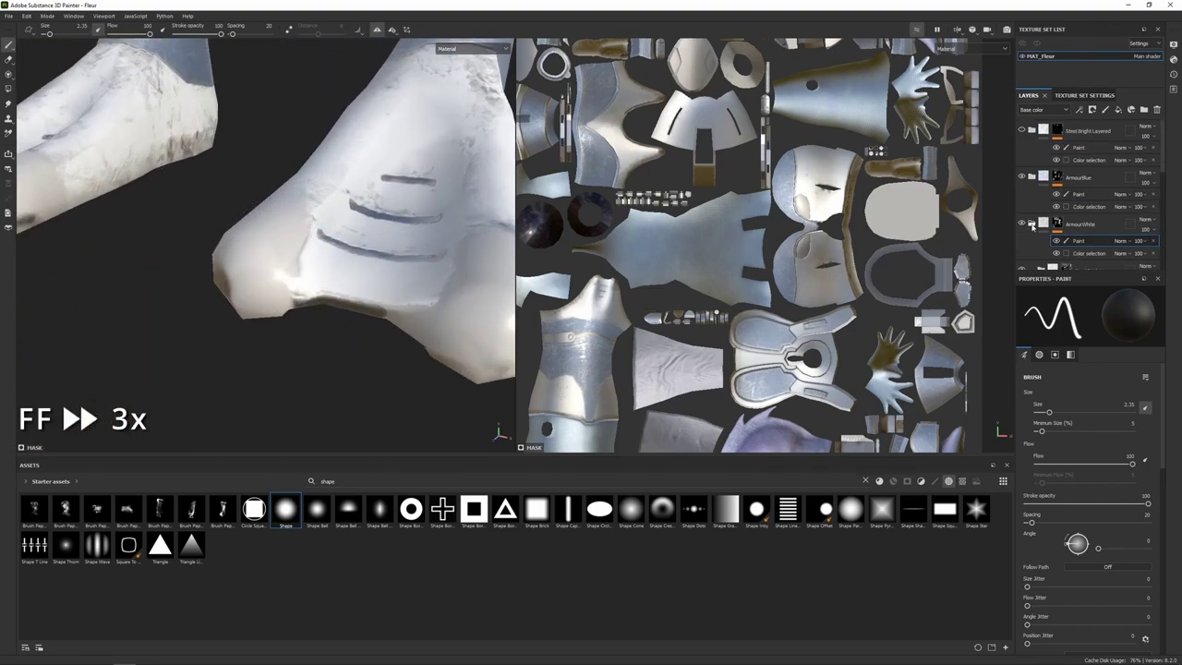
pyautogui.click(1031, 224)
pyautogui.click(1022, 130)
pyautogui.click(1078, 151)
pyautogui.scroll(-2, 242, 251)
pyautogui.press('x')
pyautogui.moveTo(242, 246)
pyautogui.mouseDown()
pyautogui.moveTo(251, 281)
pyautogui.moveTo(242, 251)
pyautogui.mouseUp()
pyautogui.moveTo(185, 277)
pyautogui.keyDown('alt'); pyautogui.mouseDown()
pyautogui.moveTo(286, 296)
pyautogui.moveTo(335, 319)
pyautogui.moveTo(242, 231)
pyautogui.moveTo(176, 268)
pyautogui.moveTo(235, 227)
pyautogui.moveTo(249, 370)
pyautogui.mouseUp(); pyautogui.keyUp('alt')
pyautogui.moveTo(277, 277)
pyautogui.keyDown('alt'); pyautogui.mouseDown()
pyautogui.moveTo(306, 398)
pyautogui.moveTo(297, 184)
pyautogui.mouseUp(); pyautogui.keyUp('alt')
# Expand Steel Bright Layered and paint out its Bright edges mask over both toe ends.
pyautogui.click(1031, 130)
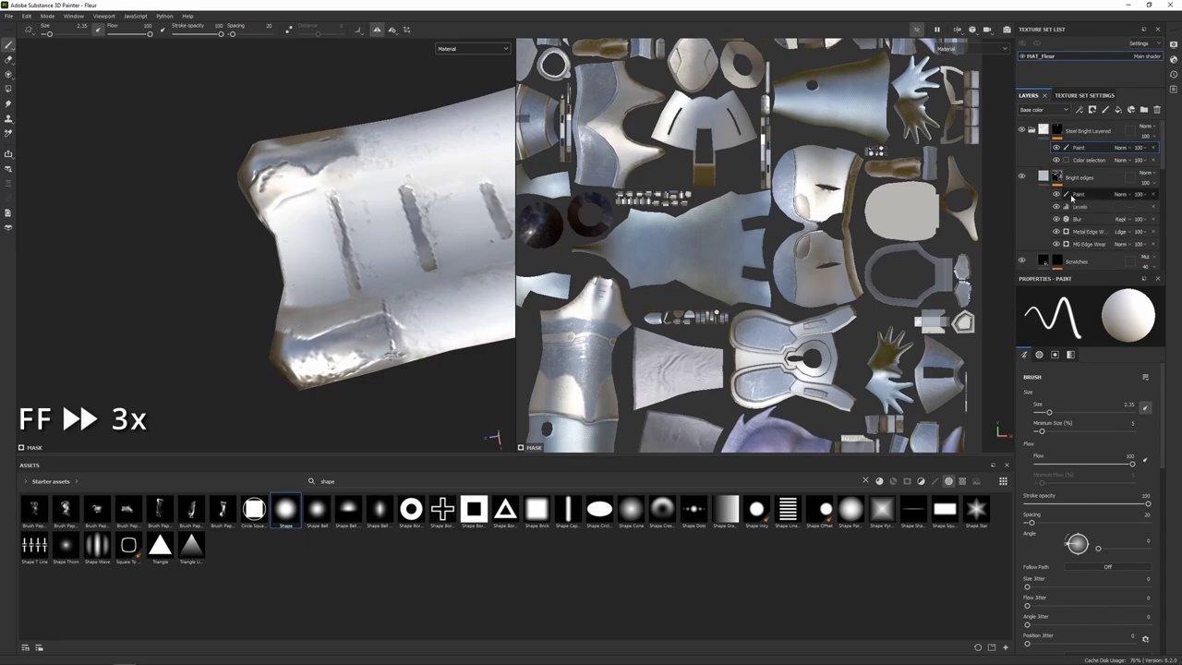
pyautogui.click(1072, 196)
pyautogui.keyDown('alt'); pyautogui.moveTo(296, 212); pyautogui.dragTo(318, 246, button='middle'); pyautogui.keyUp('alt')
pyautogui.press('x')
pyautogui.moveTo(275, 194); pyautogui.dragTo(366, 187)
pyautogui.moveTo(360, 198)
pyautogui.keyDown('alt'); pyautogui.mouseDown()
pyautogui.moveTo(290, 261)
pyautogui.moveTo(307, 245)
pyautogui.moveTo(253, 239)
pyautogui.mouseUp(); pyautogui.keyUp('alt')
pyautogui.moveTo(261, 290)
pyautogui.keyDown('alt'); pyautogui.mouseDown()
pyautogui.moveTo(361, 270)
pyautogui.moveTo(358, 314)
pyautogui.mouseUp(); pyautogui.keyUp('alt')
pyautogui.moveTo(360, 274)
pyautogui.keyDown('alt'); pyautogui.mouseDown()
pyautogui.moveTo(371, 298)
pyautogui.moveTo(362, 344)
pyautogui.moveTo(376, 314)
pyautogui.mouseUp(); pyautogui.keyUp('alt')
pyautogui.moveTo(388, 251)
pyautogui.mouseDown()
pyautogui.moveTo(385, 279)
pyautogui.moveTo(263, 319)
pyautogui.moveTo(369, 346)
pyautogui.moveTo(362, 336)
pyautogui.moveTo(319, 370)
pyautogui.moveTo(301, 407)
pyautogui.mouseUp()
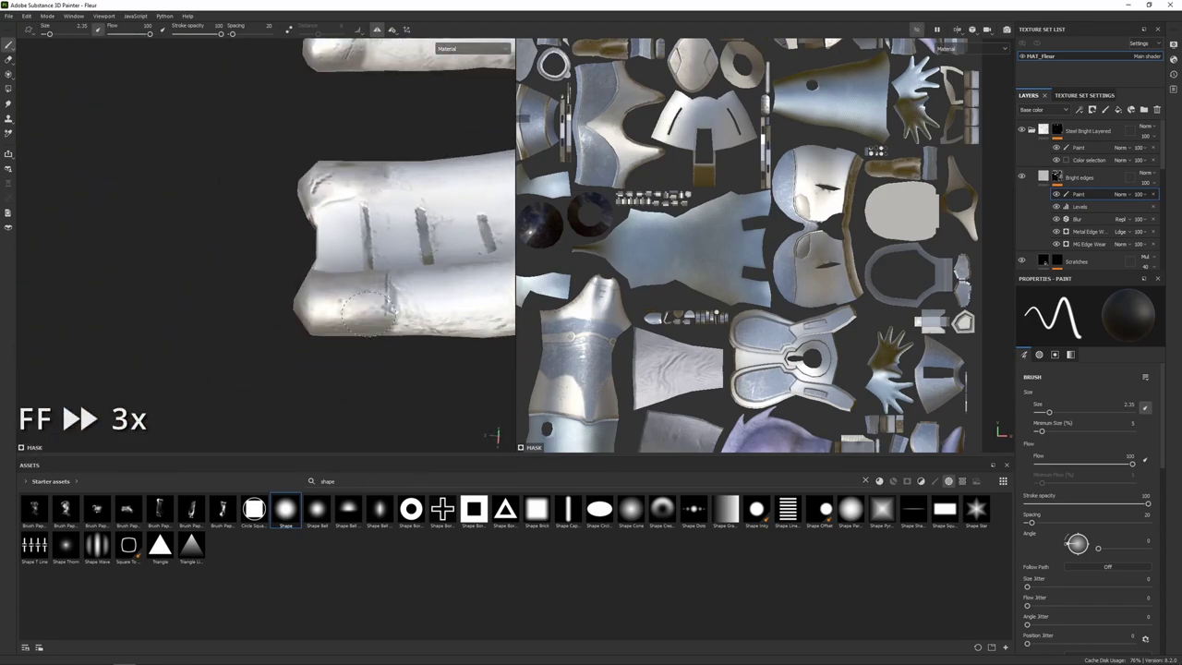
# Search the smart materials for "rubber" and add Rubber Dry as the top layer with a black mask.
pyautogui.moveTo(314, 231)
pyautogui.keyDown('alt'); pyautogui.mouseDown()
pyautogui.moveTo(319, 268)
pyautogui.moveTo(338, 266)
pyautogui.mouseUp(); pyautogui.keyUp('alt')
pyautogui.keyDown('alt'); pyautogui.moveTo(337, 266); pyautogui.dragTo(312, 246, button='right'); pyautogui.keyUp('alt')
pyautogui.keyDown('alt'); pyautogui.moveTo(312, 246); pyautogui.dragTo(377, 189); pyautogui.keyUp('alt')
pyautogui.keyDown('alt'); pyautogui.moveTo(342, 291); pyautogui.dragTo(348, 304); pyautogui.keyUp('alt')
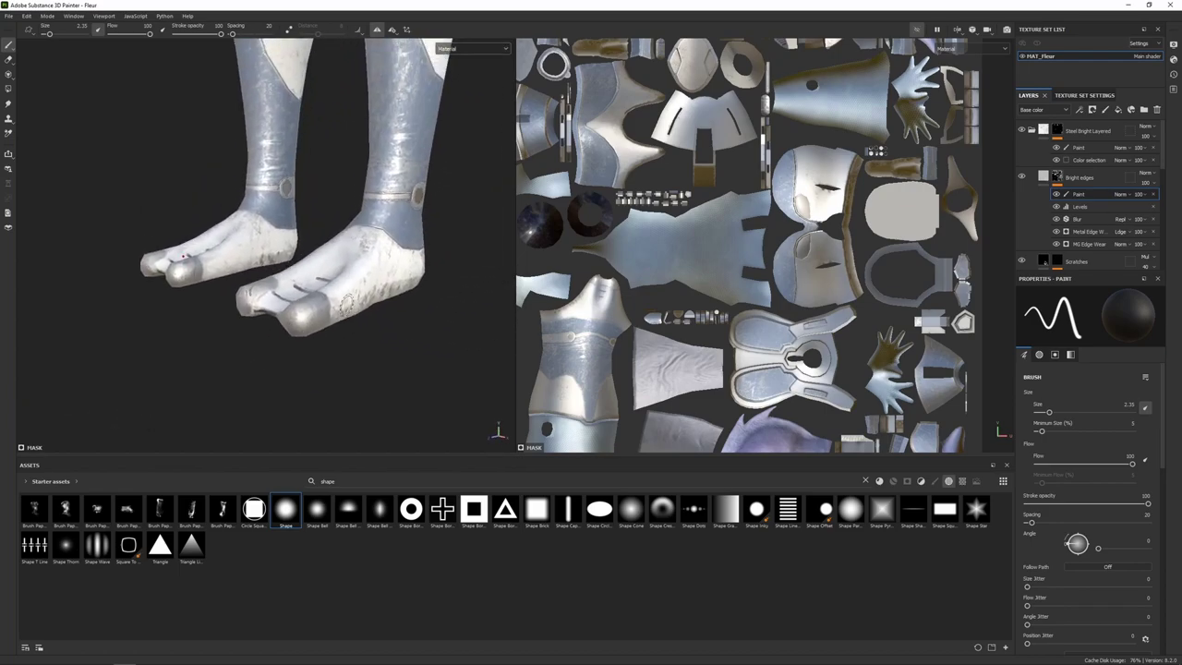
pyautogui.click(866, 482)
pyautogui.click(893, 481)
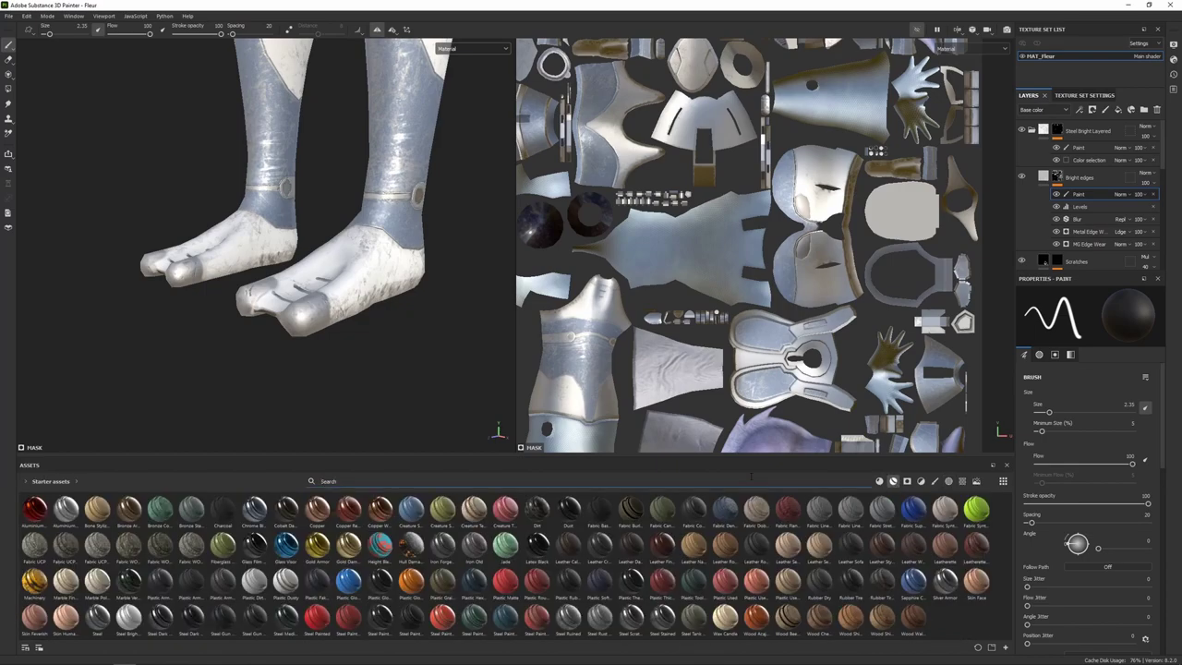
pyautogui.write('rubber')
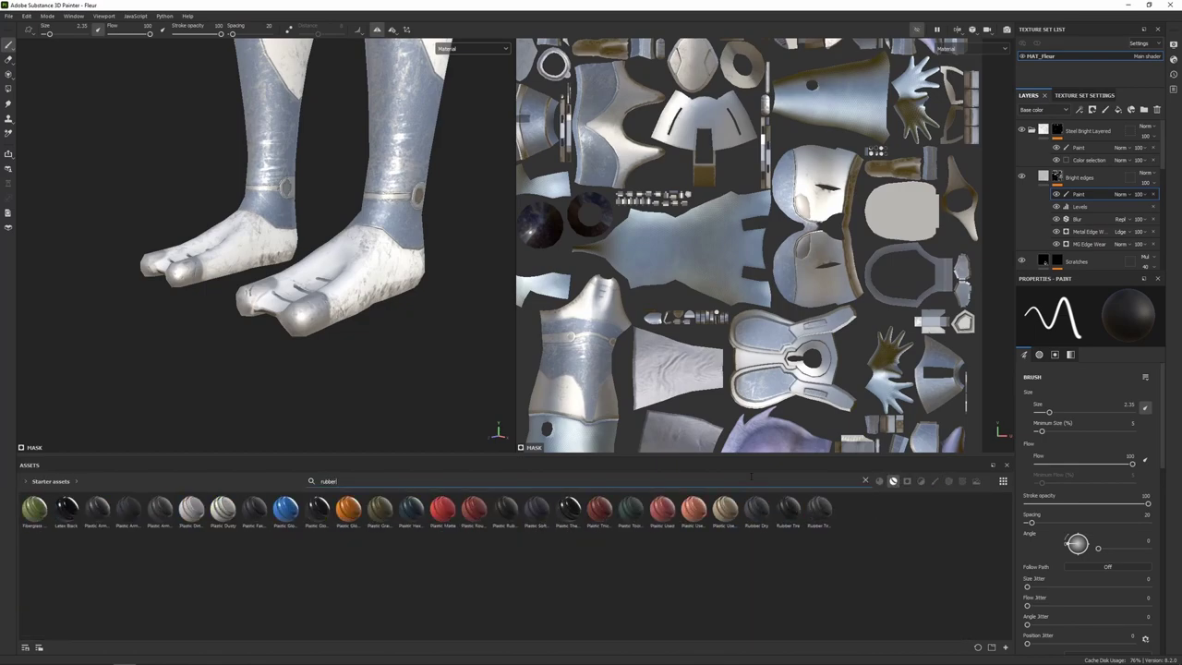
pyautogui.moveTo(760, 522); pyautogui.dragTo(1071, 122)
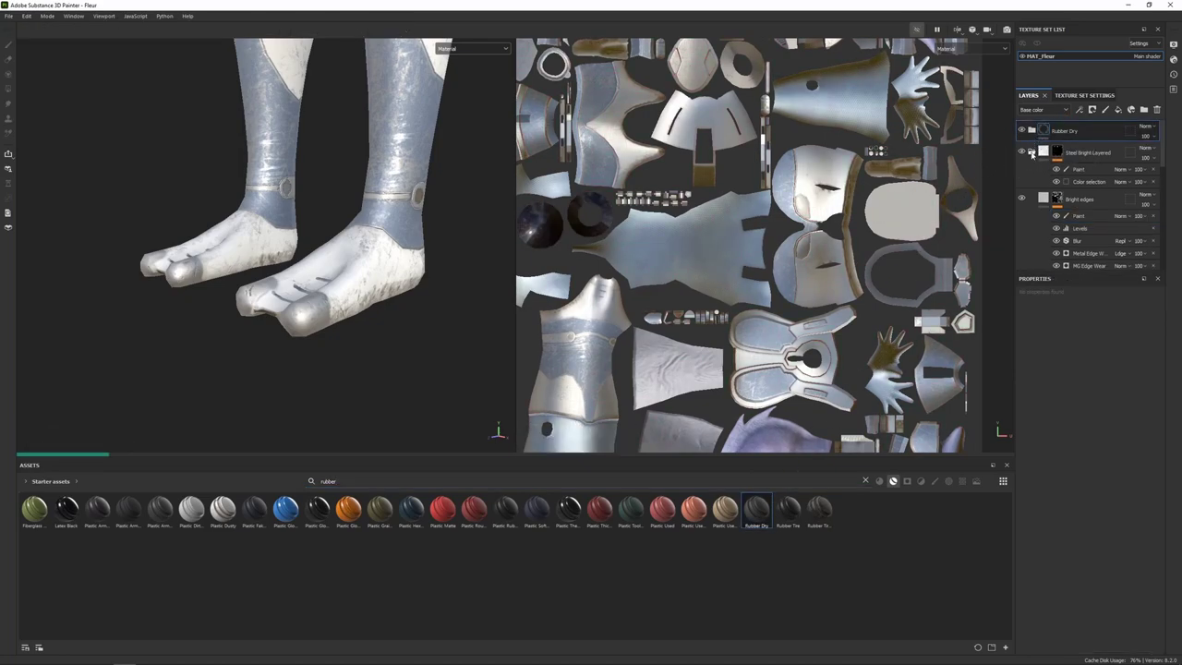
pyautogui.rightClick(1093, 135)
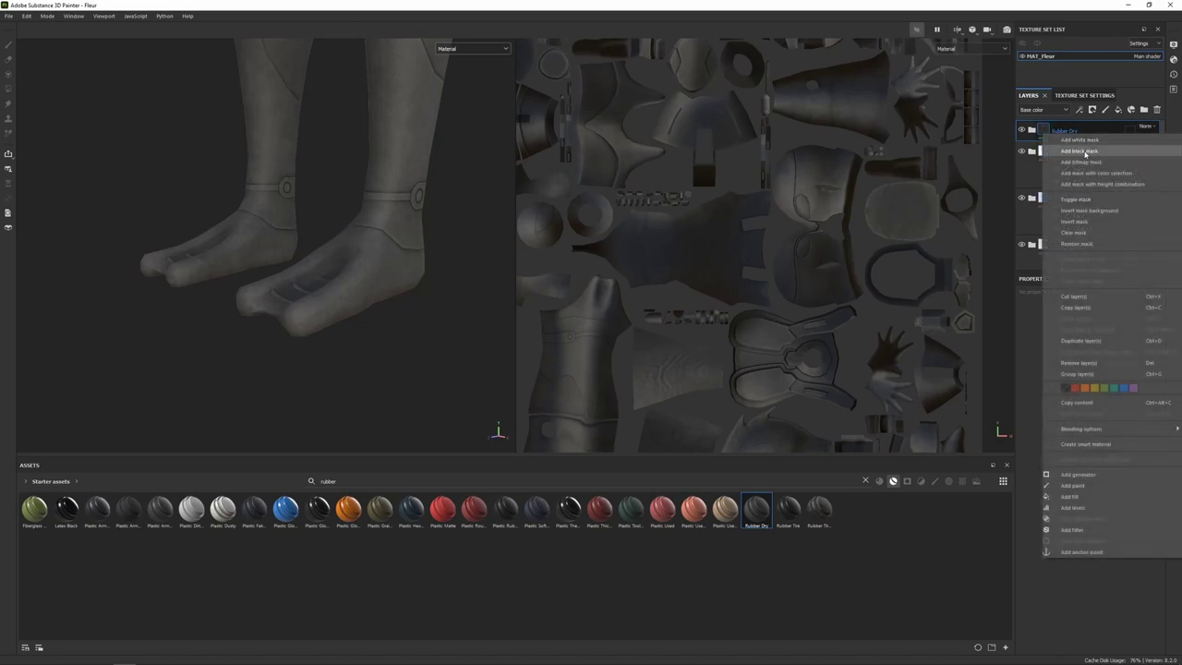
pyautogui.click(1086, 151)
# Paint the Rubber Dry mask white over the grooved area between the toes on the foot's top.
pyautogui.scroll(10, 331, 296)
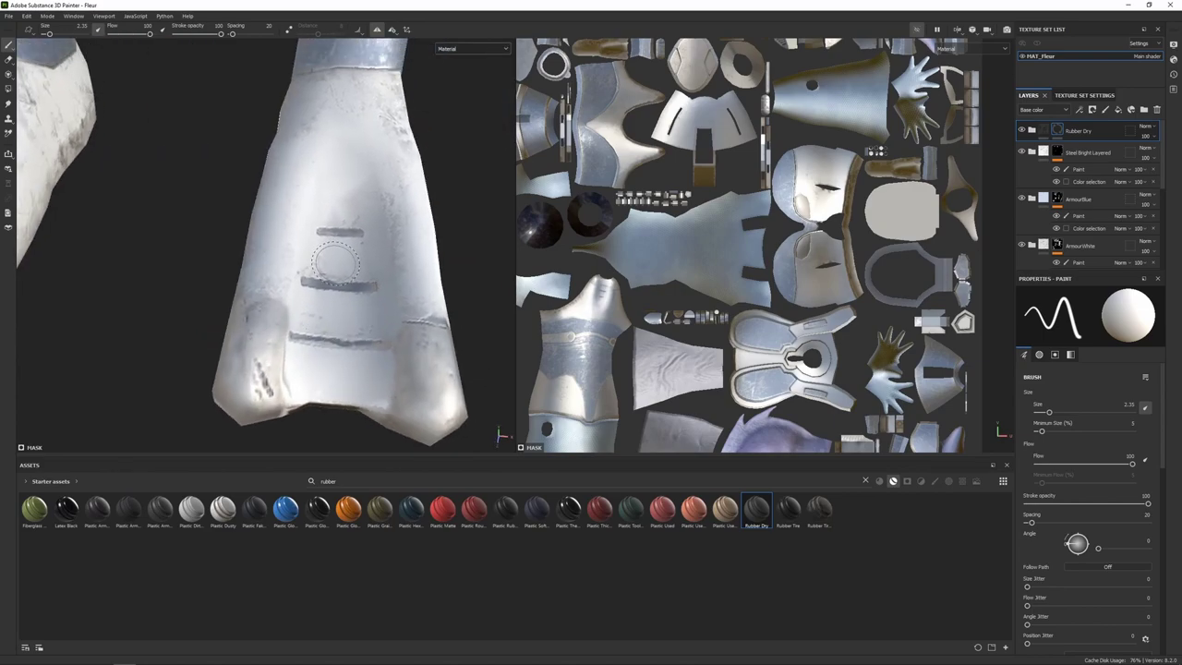
pyautogui.moveTo(303, 360)
pyautogui.mouseDown()
pyautogui.moveTo(323, 225)
pyautogui.moveTo(319, 248)
pyautogui.moveTo(372, 299)
pyautogui.moveTo(377, 329)
pyautogui.mouseUp()
pyautogui.scroll(3, 319, 248)
pyautogui.keyDown('alt'); pyautogui.moveTo(378, 328); pyautogui.dragTo(343, 320); pyautogui.keyUp('alt')
pyautogui.keyDown('alt'); pyautogui.moveTo(343, 320); pyautogui.dragTo(342, 195, button='middle'); pyautogui.keyUp('alt')
pyautogui.scroll(-2, 341, 195)
# Refine the rubber area's outline at its narrow end and along the toes with a 1.15 brush.
pyautogui.moveTo(330, 199)
pyautogui.mouseDown()
pyautogui.moveTo(319, 291)
pyautogui.moveTo(355, 224)
pyautogui.moveTo(351, 337)
pyautogui.moveTo(279, 307)
pyautogui.moveTo(361, 285)
pyautogui.moveTo(235, 301)
pyautogui.moveTo(331, 213)
pyautogui.mouseUp()
pyautogui.scroll(4, 309, 226)
pyautogui.keyDown('ctrl'); pyautogui.moveTo(332, 214); pyautogui.dragTo(322, 213, button='right'); pyautogui.keyUp('ctrl')
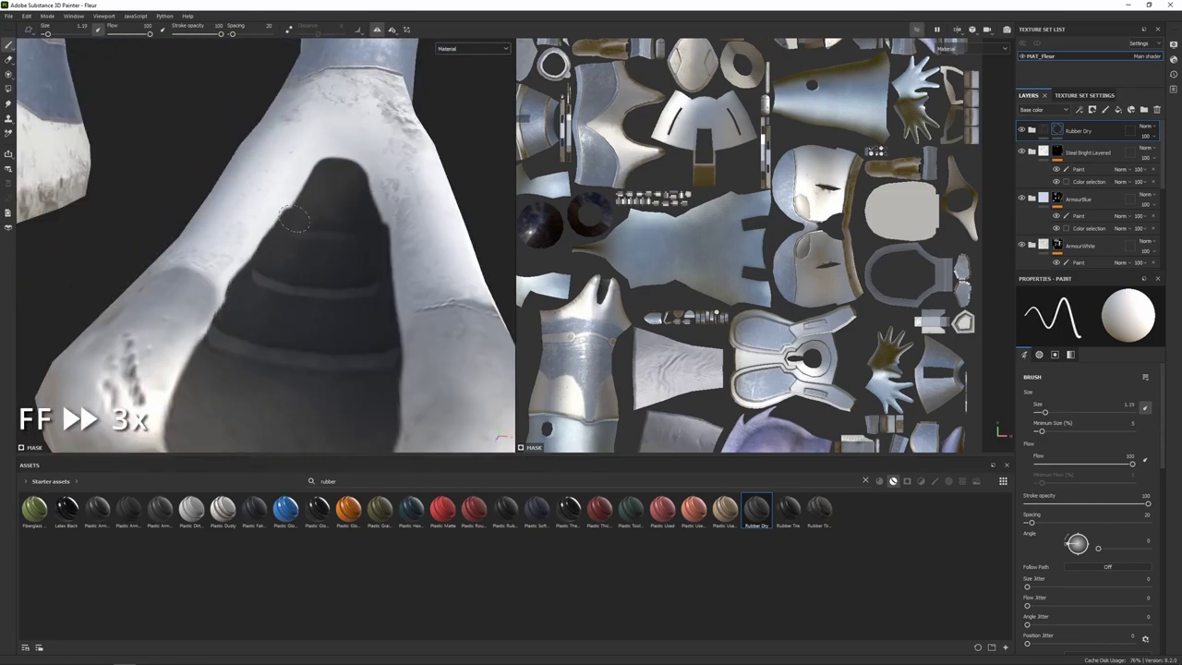
pyautogui.keyDown('alt'); pyautogui.moveTo(320, 209); pyautogui.dragTo(198, 247); pyautogui.keyUp('alt')
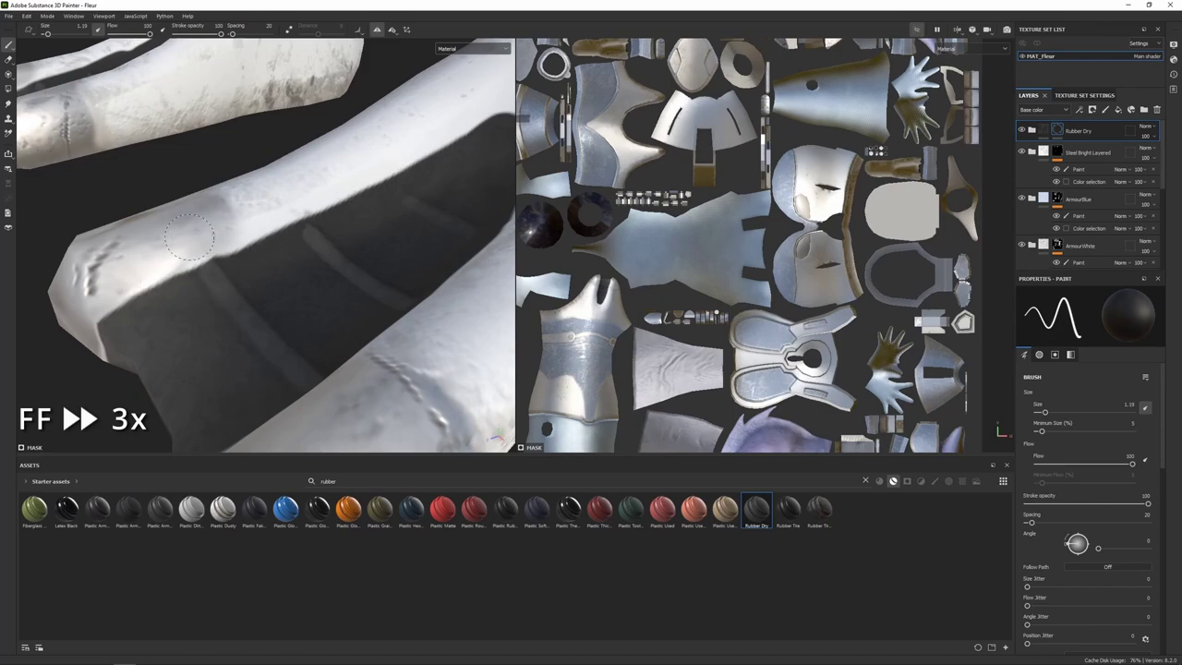
pyautogui.moveTo(265, 286)
pyautogui.keyDown('alt'); pyautogui.mouseDown()
pyautogui.moveTo(290, 232)
pyautogui.moveTo(166, 213)
pyautogui.moveTo(284, 232)
pyautogui.moveTo(296, 255)
pyautogui.moveTo(400, 248)
pyautogui.moveTo(324, 268)
pyautogui.moveTo(237, 261)
pyautogui.mouseUp(); pyautogui.keyUp('alt')
pyautogui.scroll(4, 290, 232)
pyautogui.press('x')
# Paint a straight Rubber Dry band along the foot's lower side and clean up its toe end.
pyautogui.keyDown('alt'); pyautogui.moveTo(283, 318); pyautogui.dragTo(110, 277); pyautogui.keyUp('alt')
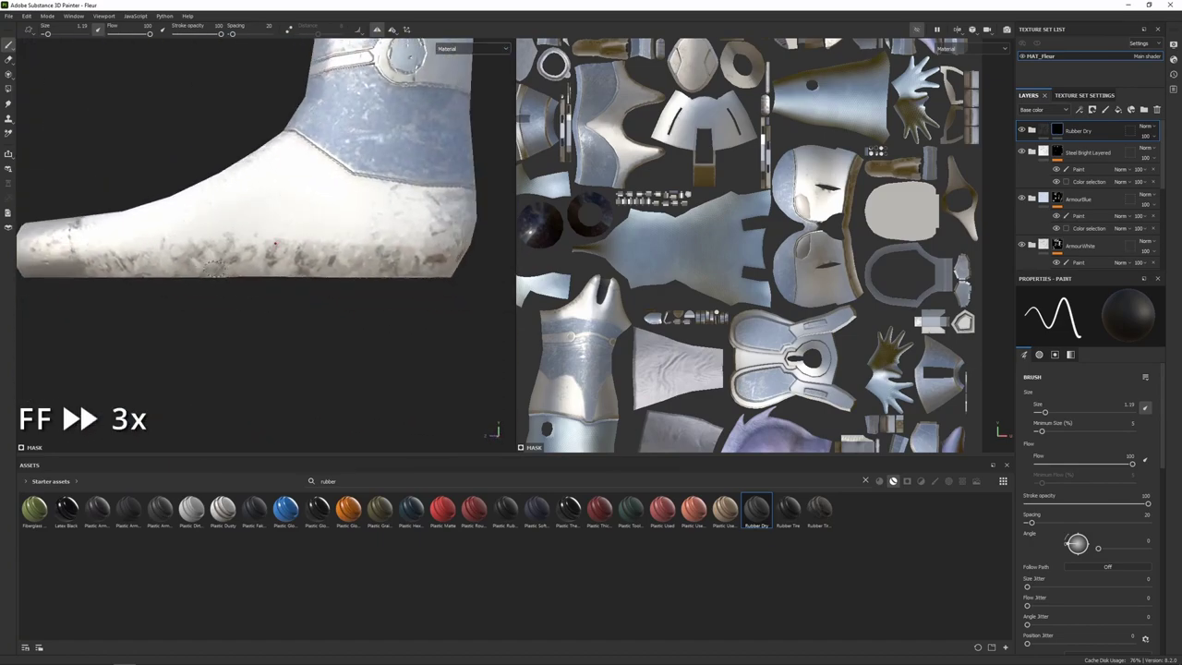
pyautogui.press('x')
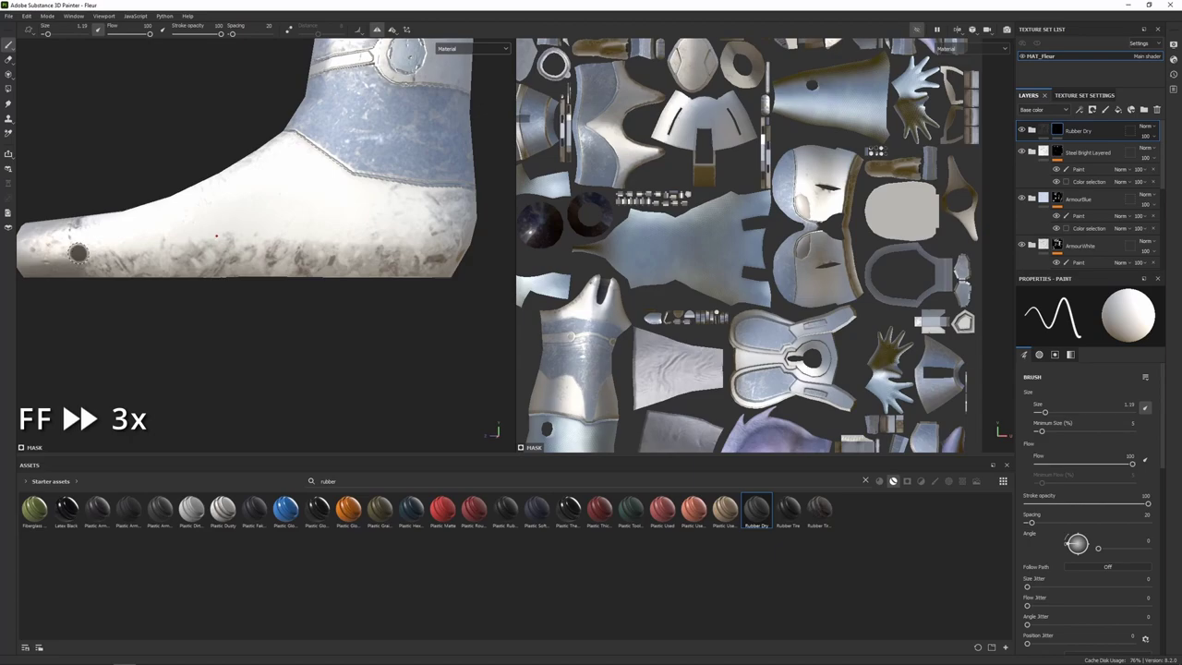
pyautogui.keyDown('shift'); pyautogui.click(474, 256); pyautogui.keyUp('shift')
pyautogui.keyDown('alt'); pyautogui.moveTo(125, 220); pyautogui.dragTo(211, 215); pyautogui.keyUp('alt')
pyautogui.press('x')
pyautogui.keyDown('alt'); pyautogui.moveTo(246, 292); pyautogui.dragTo(251, 266); pyautogui.keyUp('alt')
pyautogui.press('x')
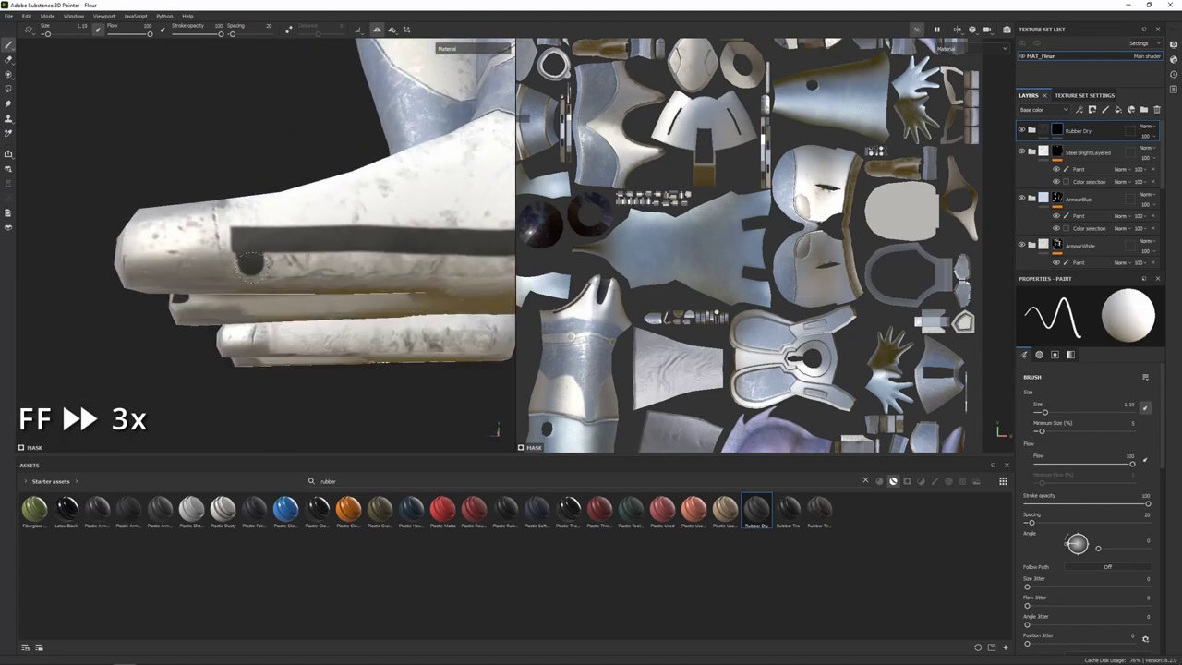
# Continue the Rubber Dry band around the heel and along the foot's other side up to the toe.
pyautogui.keyDown('alt'); pyautogui.moveTo(411, 253); pyautogui.dragTo(240, 277); pyautogui.keyUp('alt')
pyautogui.keyDown('alt'); pyautogui.moveTo(372, 275); pyautogui.dragTo(178, 329); pyautogui.keyUp('alt')
pyautogui.scroll(-5, 311, 322)
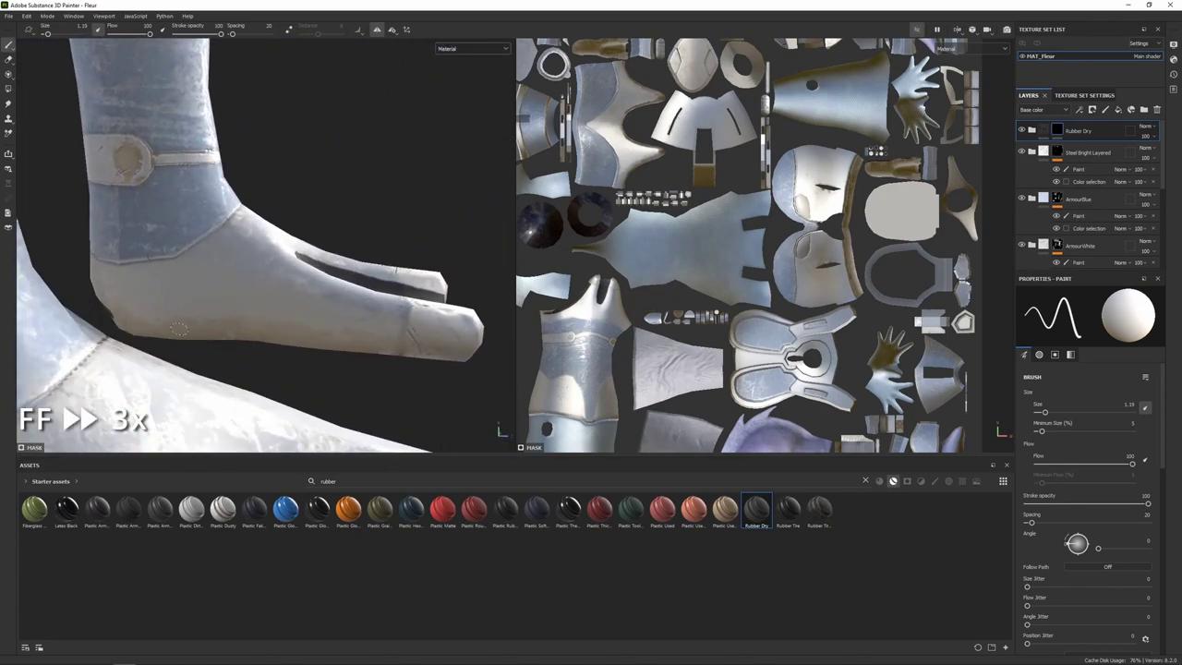
pyautogui.keyDown('shift'); pyautogui.click(402, 342); pyautogui.keyUp('shift')
pyautogui.scroll(-4, 398, 333)
pyautogui.keyDown('alt'); pyautogui.moveTo(397, 332); pyautogui.dragTo(135, 228); pyautogui.keyUp('alt')
pyautogui.scroll(5, 224, 256)
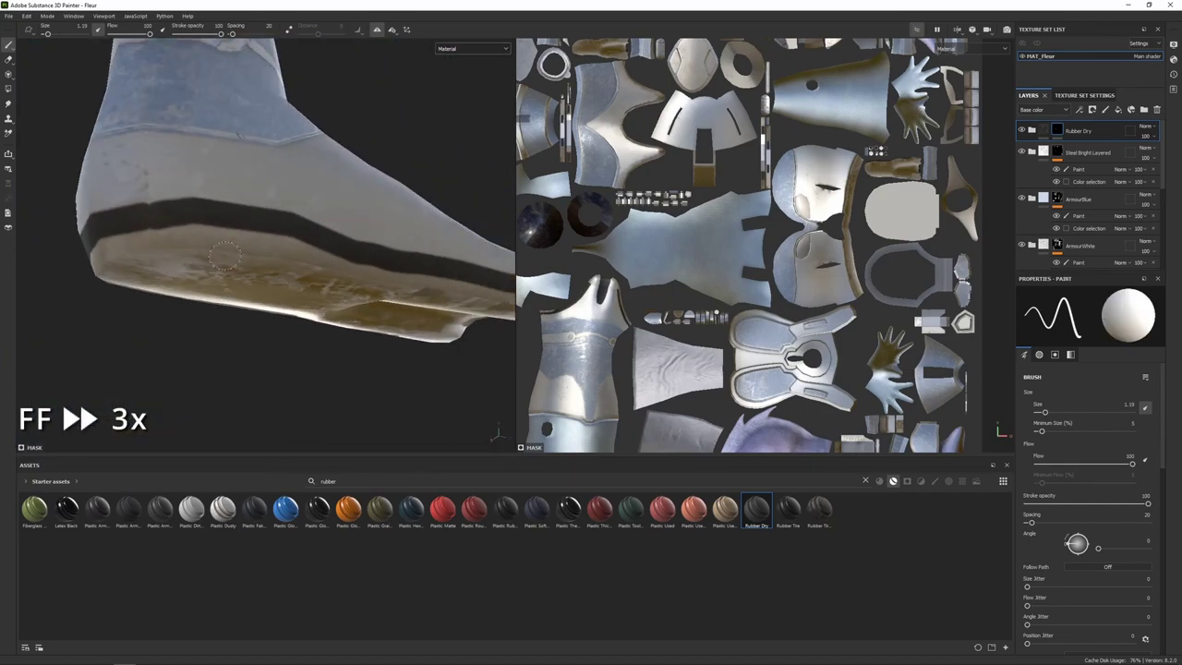
# Paint Rubber Dry on the underside between the toes and across both toe bases, tidying the edges beside the steel tips.
pyautogui.moveTo(308, 250)
pyautogui.keyDown('alt'); pyautogui.mouseDown()
pyautogui.moveTo(397, 216)
pyautogui.moveTo(297, 247)
pyautogui.moveTo(222, 189)
pyautogui.mouseUp(); pyautogui.keyUp('alt')
pyautogui.moveTo(222, 189)
pyautogui.mouseDown()
pyautogui.moveTo(268, 254)
pyautogui.moveTo(288, 196)
pyautogui.moveTo(333, 187)
pyautogui.mouseUp()
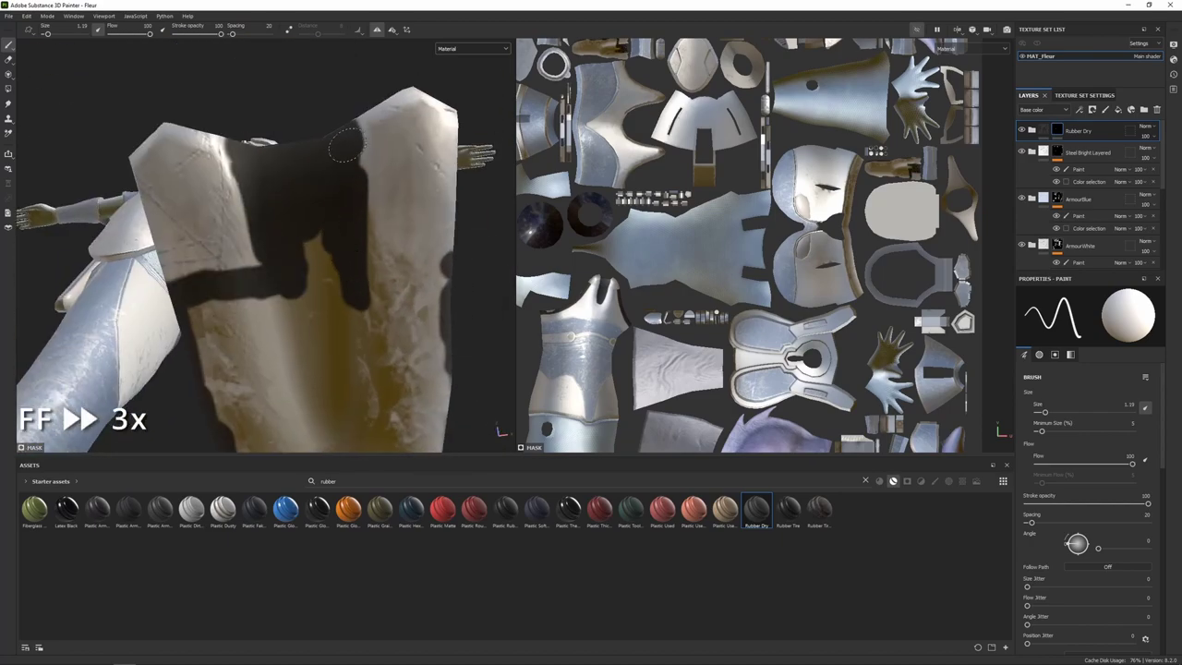
pyautogui.moveTo(367, 244)
pyautogui.mouseDown()
pyautogui.moveTo(451, 240)
pyautogui.moveTo(277, 203)
pyautogui.mouseUp()
pyautogui.press('x')
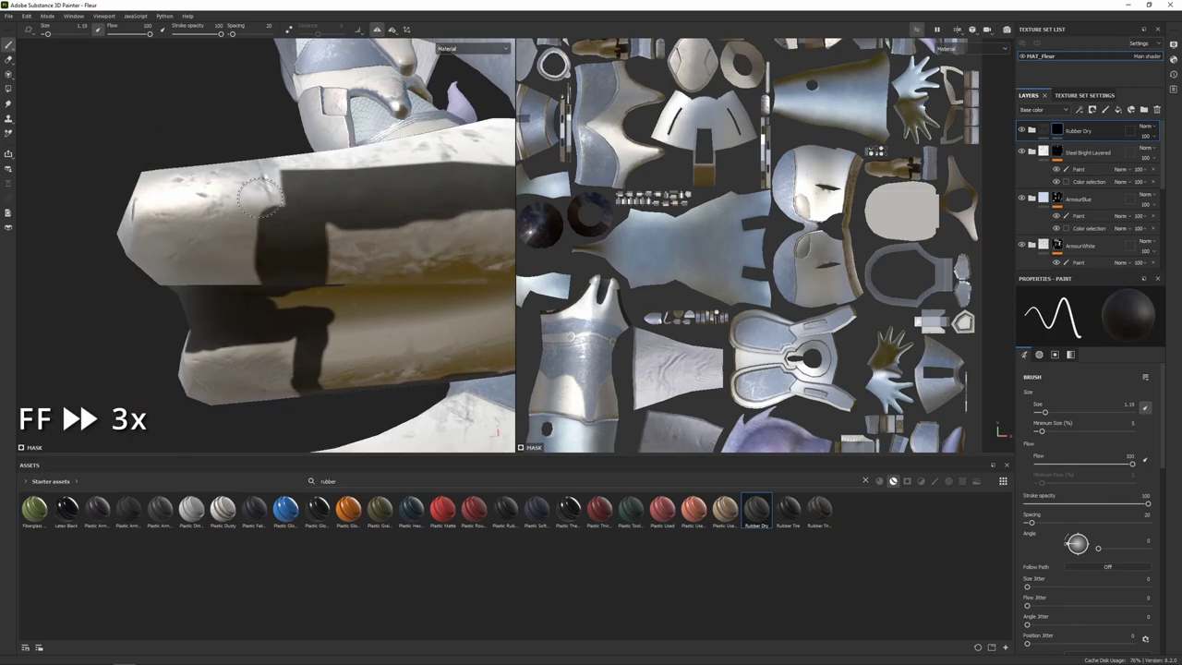
pyautogui.keyDown('alt'); pyautogui.moveTo(276, 312); pyautogui.dragTo(361, 282); pyautogui.keyUp('alt')
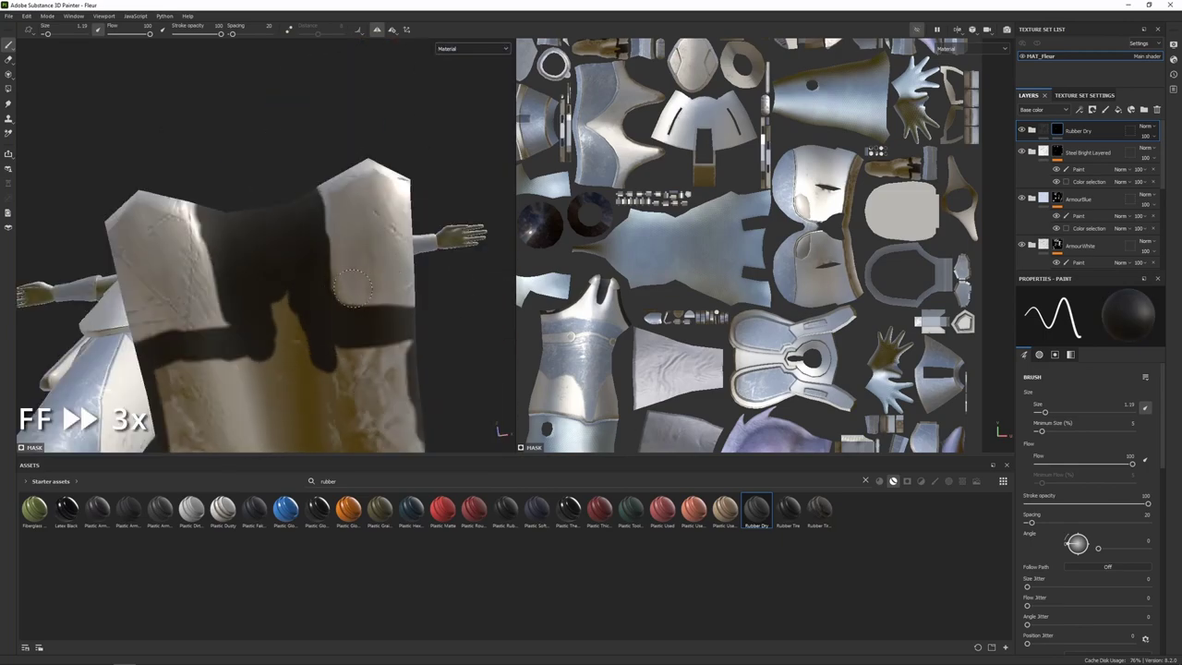
pyautogui.moveTo(312, 238)
pyautogui.keyDown('alt'); pyautogui.mouseDown()
pyautogui.moveTo(277, 278)
pyautogui.moveTo(275, 336)
pyautogui.mouseUp(); pyautogui.keyUp('alt')
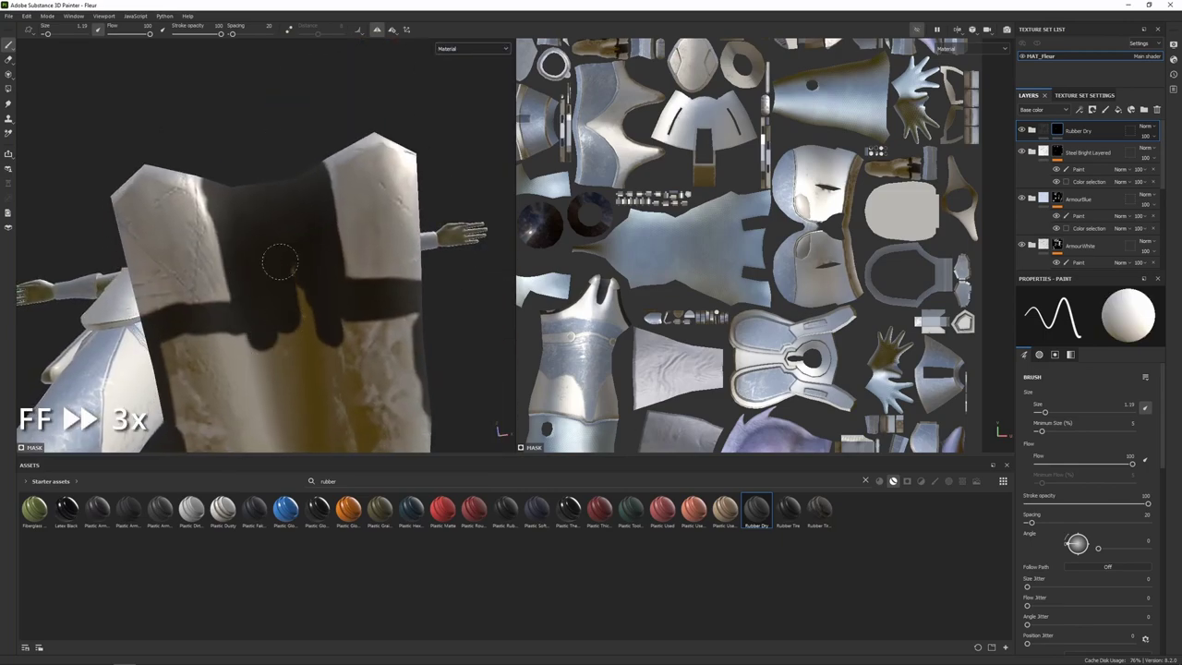
pyautogui.moveTo(280, 261); pyautogui.dragTo(299, 336)
pyautogui.press('x')
pyautogui.moveTo(186, 293)
pyautogui.keyDown('alt'); pyautogui.mouseDown()
pyautogui.moveTo(238, 305)
pyautogui.moveTo(191, 272)
pyautogui.mouseUp(); pyautogui.keyUp('alt')
pyautogui.press('x')
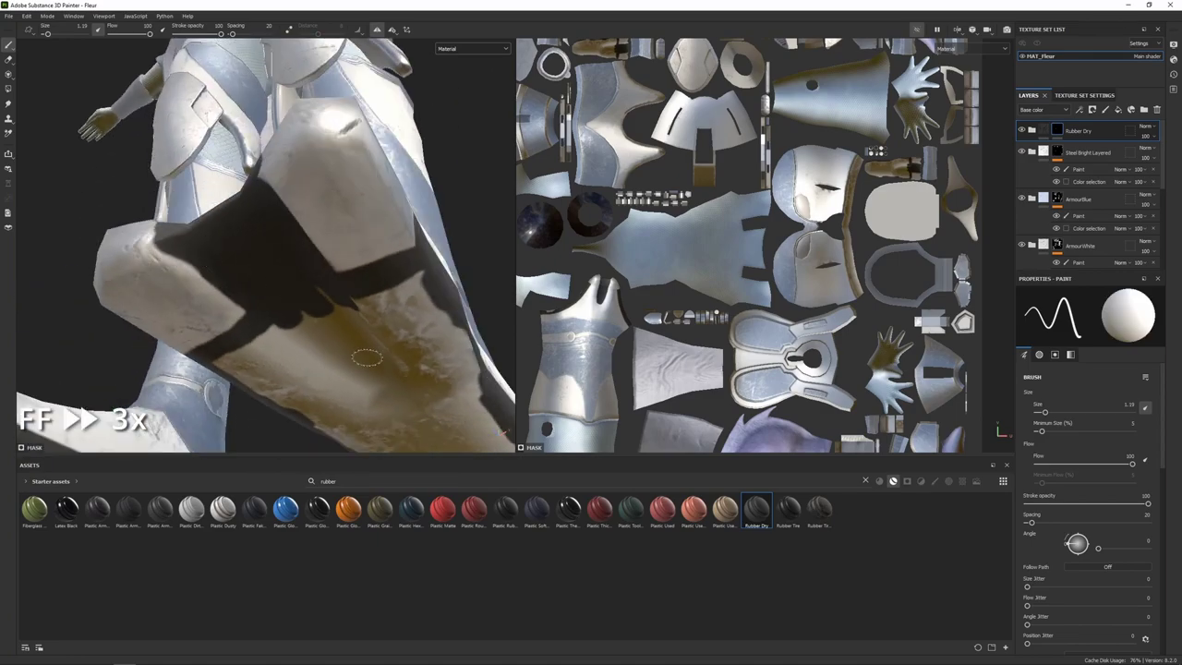
# Fill the rest of the foot's sole with Rubber Dry up to the side band, enlarging the brush to 1.52.
pyautogui.keyDown('alt'); pyautogui.moveTo(367, 359); pyautogui.dragTo(319, 277); pyautogui.keyUp('alt')
pyautogui.moveTo(322, 166); pyautogui.dragTo(321, 205)
pyautogui.moveTo(268, 146); pyautogui.dragTo(247, 150)
pyautogui.keyDown('ctrl'); pyautogui.moveTo(330, 180); pyautogui.dragTo(339, 180, button='right'); pyautogui.keyUp('ctrl')
pyautogui.moveTo(340, 180)
pyautogui.mouseDown()
pyautogui.moveTo(406, 207)
pyautogui.moveTo(434, 245)
pyautogui.mouseUp()
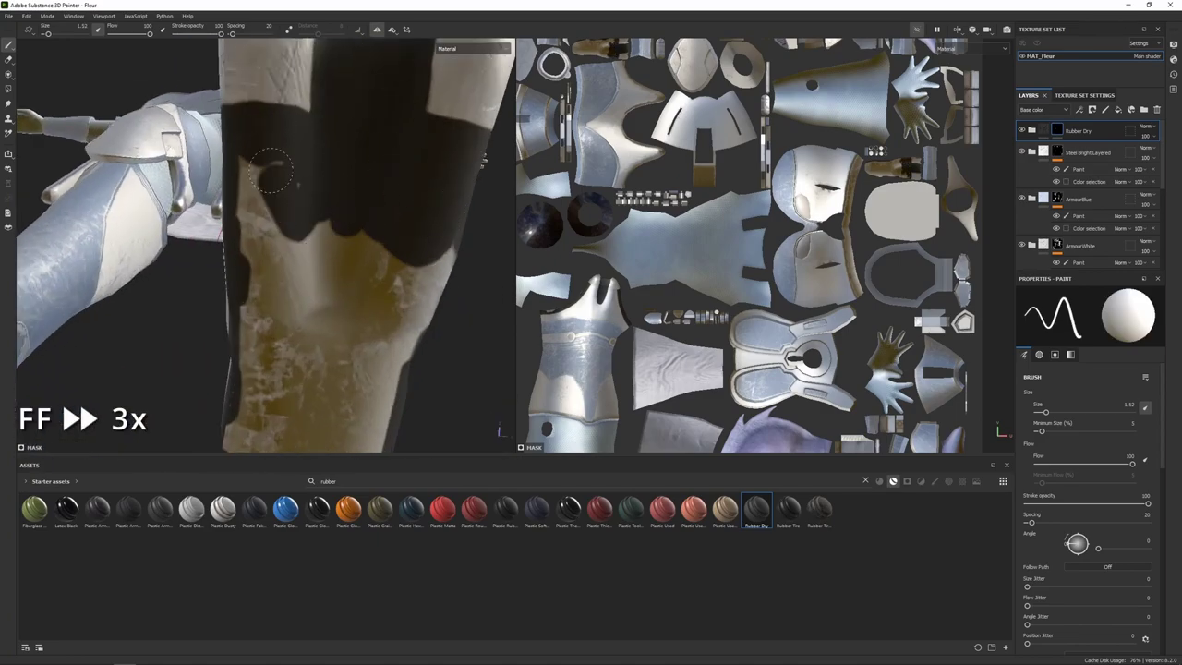
pyautogui.moveTo(249, 262)
pyautogui.mouseDown()
pyautogui.moveTo(409, 272)
pyautogui.moveTo(357, 299)
pyautogui.moveTo(230, 227)
pyautogui.moveTo(276, 257)
pyautogui.moveTo(264, 269)
pyautogui.mouseUp()
pyautogui.moveTo(288, 274)
pyautogui.mouseDown()
pyautogui.moveTo(218, 288)
pyautogui.moveTo(209, 320)
pyautogui.mouseUp()
pyautogui.moveTo(209, 319)
pyautogui.keyDown('alt'); pyautogui.mouseDown()
pyautogui.moveTo(258, 290)
pyautogui.moveTo(149, 59)
pyautogui.mouseUp(); pyautogui.keyUp('alt')
pyautogui.moveTo(262, 170)
pyautogui.mouseDown()
pyautogui.moveTo(252, 192)
pyautogui.moveTo(275, 186)
pyautogui.moveTo(288, 222)
pyautogui.moveTo(263, 217)
pyautogui.mouseUp()
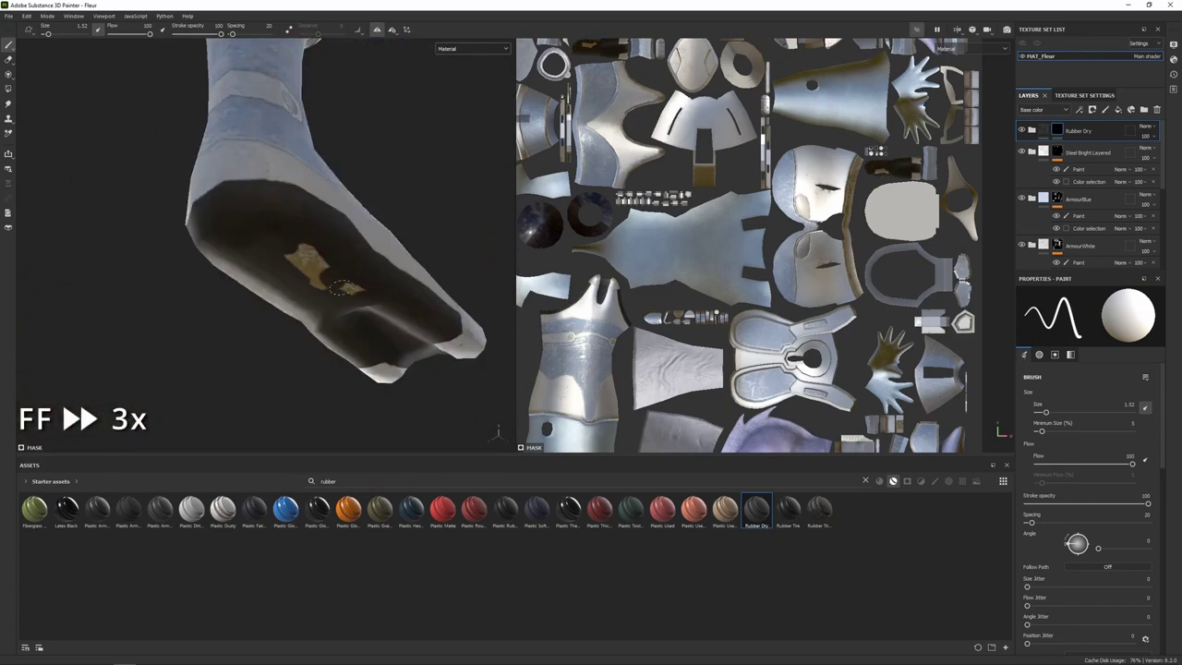
pyautogui.keyDown('alt'); pyautogui.moveTo(304, 268); pyautogui.dragTo(331, 351); pyautogui.keyUp('alt')
pyautogui.keyDown('alt'); pyautogui.moveTo(331, 352); pyautogui.dragTo(367, 351, button='middle'); pyautogui.keyUp('alt')
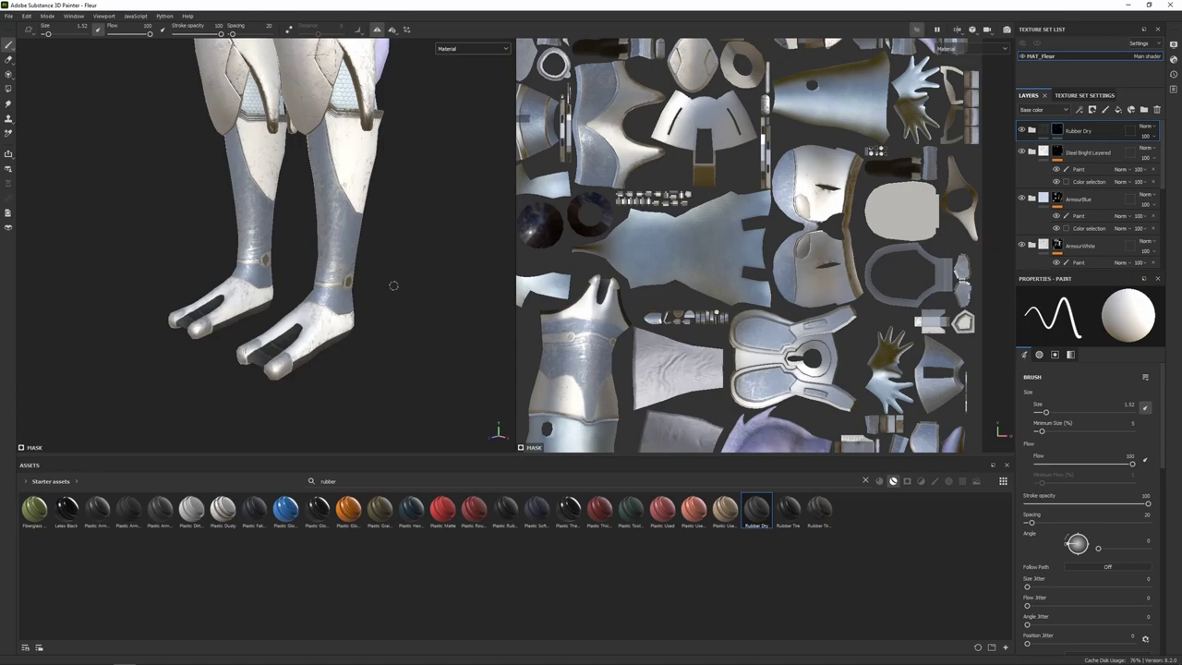
# Paint Rubber Dry around the base of the spike behind the knee with a 1.26 brush.
pyautogui.scroll(-3, 394, 285)
pyautogui.keyDown('alt'); pyautogui.moveTo(393, 285); pyautogui.dragTo(281, 263); pyautogui.keyUp('alt')
pyautogui.scroll(3, 322, 248)
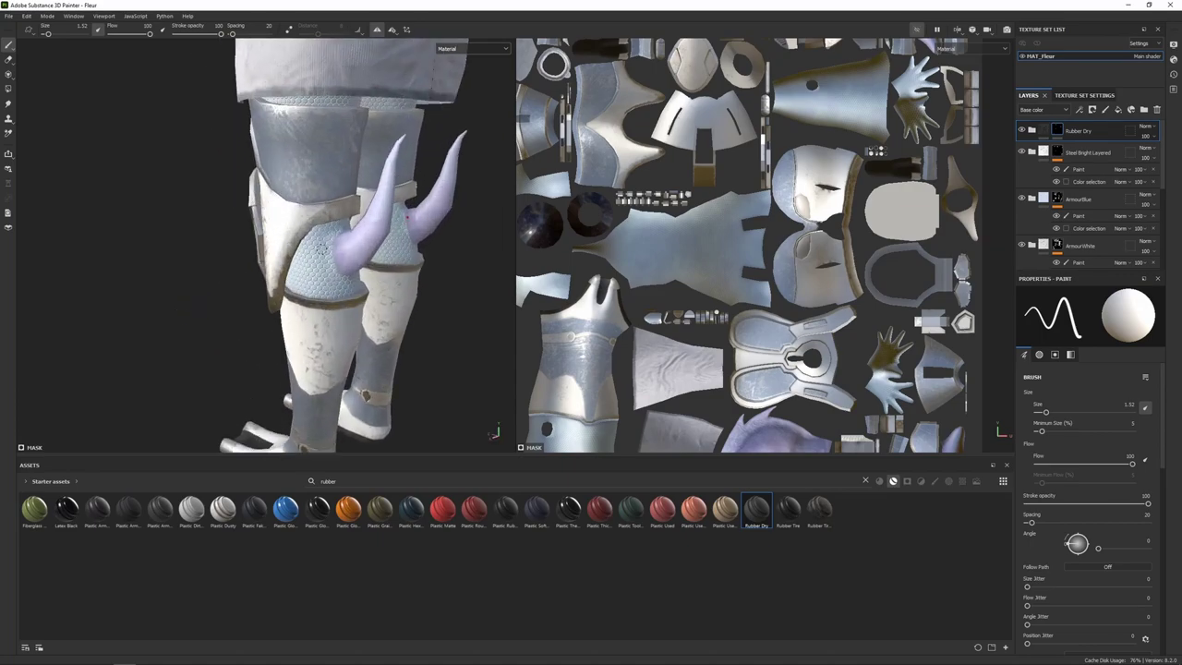
pyautogui.scroll(5, 329, 246)
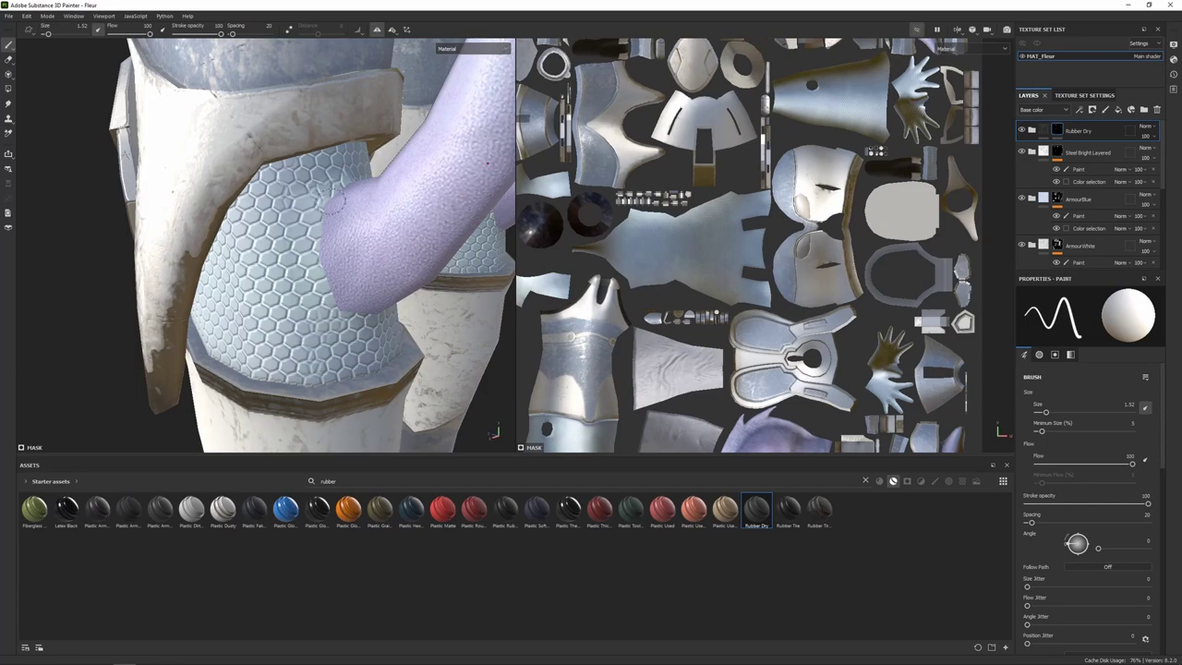
pyautogui.keyDown('ctrl'); pyautogui.moveTo(320, 235); pyautogui.dragTo(314, 234, button='right'); pyautogui.keyUp('ctrl')
pyautogui.moveTo(326, 207)
pyautogui.mouseDown()
pyautogui.moveTo(343, 304)
pyautogui.moveTo(239, 281)
pyautogui.moveTo(323, 282)
pyautogui.moveTo(395, 266)
pyautogui.moveTo(382, 288)
pyautogui.mouseUp()
pyautogui.keyDown('alt'); pyautogui.moveTo(398, 216); pyautogui.dragTo(401, 205); pyautogui.keyUp('alt')
pyautogui.keyDown('alt'); pyautogui.moveTo(401, 205); pyautogui.dragTo(353, 224, button='right'); pyautogui.keyUp('alt')
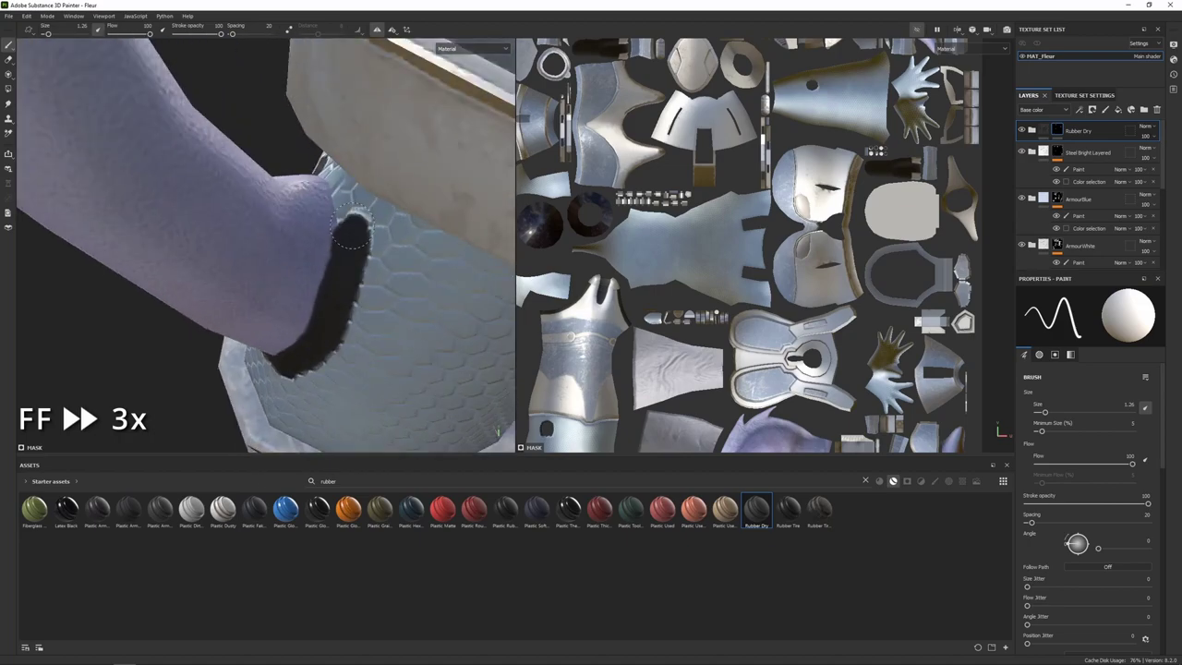
pyautogui.keyDown('alt'); pyautogui.moveTo(353, 225); pyautogui.dragTo(240, 217); pyautogui.keyUp('alt')
pyautogui.keyDown('alt'); pyautogui.moveTo(240, 217); pyautogui.dragTo(298, 202, button='right'); pyautogui.keyUp('alt')
pyautogui.moveTo(256, 236); pyautogui.dragTo(227, 244)
# Paint a Rubber Dry ring around the elbow spike's base, using a 0.67 brush for the narrow gap beside the forearm armour.
pyautogui.keyDown('alt'); pyautogui.moveTo(227, 243); pyautogui.dragTo(139, 250, button='right'); pyautogui.keyUp('alt')
pyautogui.keyDown('alt'); pyautogui.moveTo(139, 249); pyautogui.dragTo(267, 240); pyautogui.keyUp('alt')
pyautogui.keyDown('alt'); pyautogui.moveTo(268, 240); pyautogui.dragTo(322, 444, button='middle'); pyautogui.keyUp('alt')
pyautogui.keyDown('alt'); pyautogui.moveTo(322, 369); pyautogui.dragTo(366, 197, button='right'); pyautogui.keyUp('alt')
pyautogui.keyDown('alt'); pyautogui.moveTo(366, 208); pyautogui.dragTo(249, 191); pyautogui.keyUp('alt')
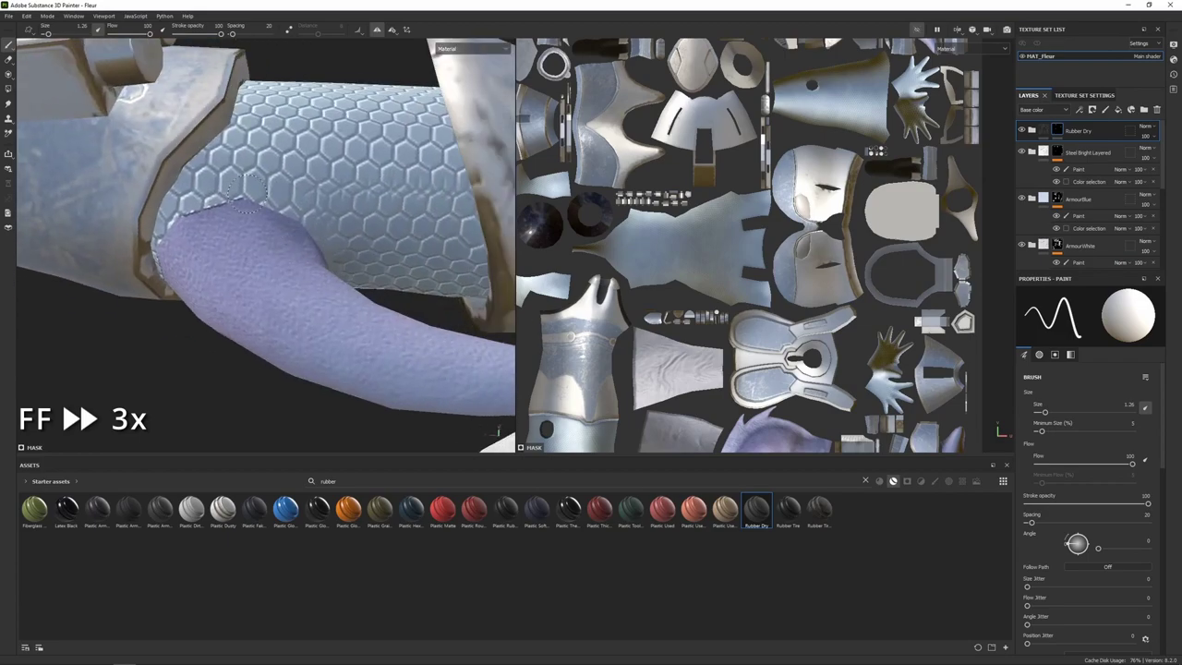
pyautogui.keyDown('alt'); pyautogui.moveTo(319, 229); pyautogui.dragTo(345, 235); pyautogui.keyUp('alt')
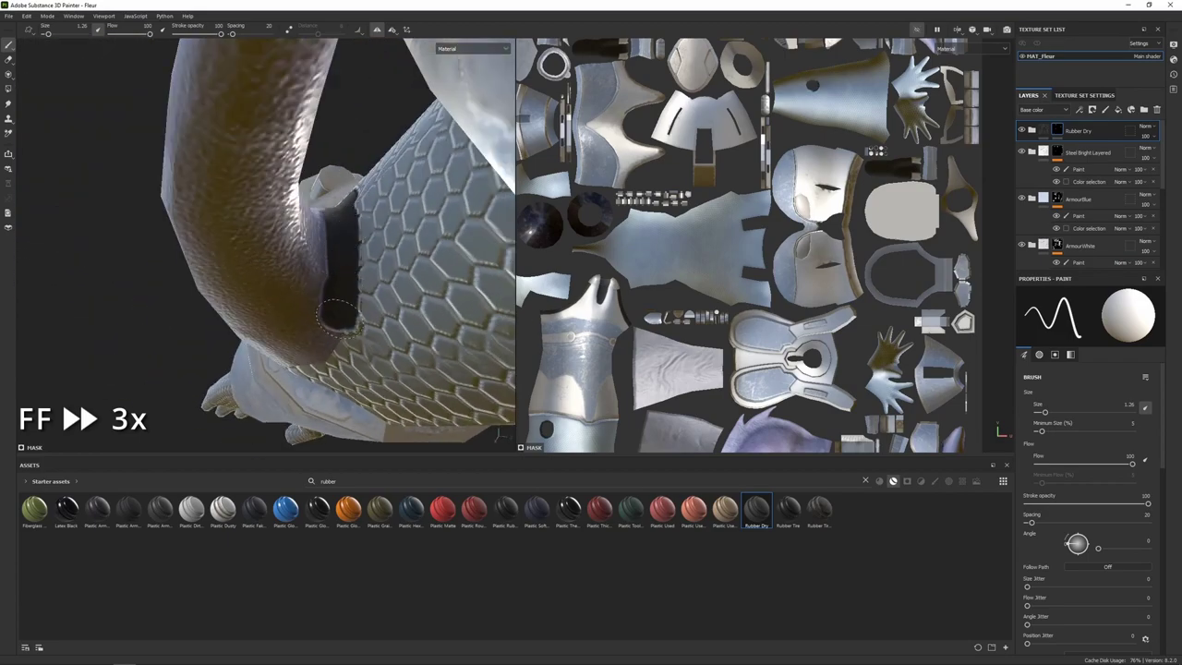
pyautogui.keyDown('alt'); pyautogui.moveTo(337, 314); pyautogui.dragTo(312, 380); pyautogui.keyUp('alt')
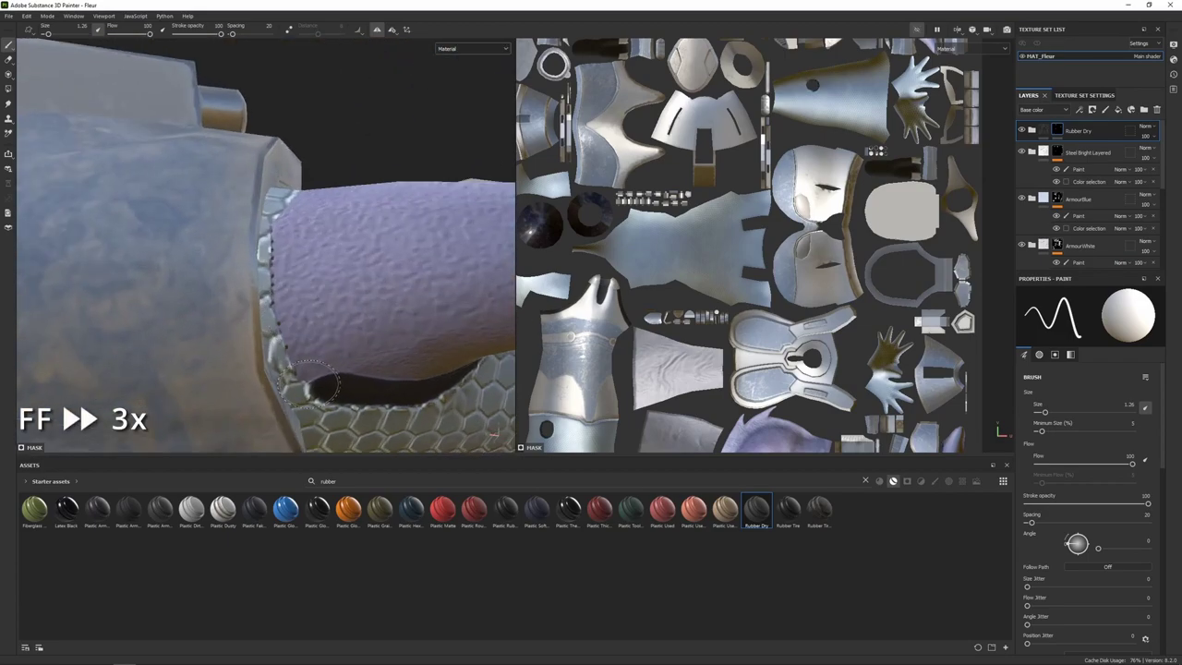
pyautogui.keyDown('alt'); pyautogui.moveTo(275, 313); pyautogui.dragTo(277, 294); pyautogui.keyUp('alt')
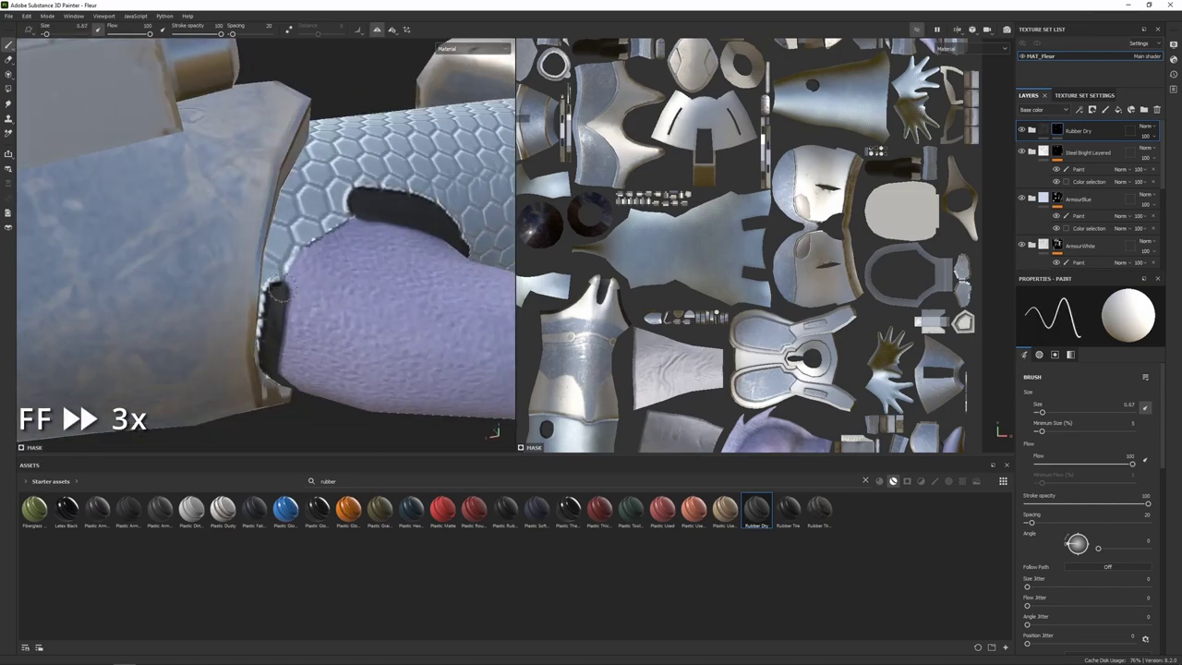
pyautogui.keyDown('alt'); pyautogui.moveTo(310, 234); pyautogui.dragTo(317, 201); pyautogui.keyUp('alt')
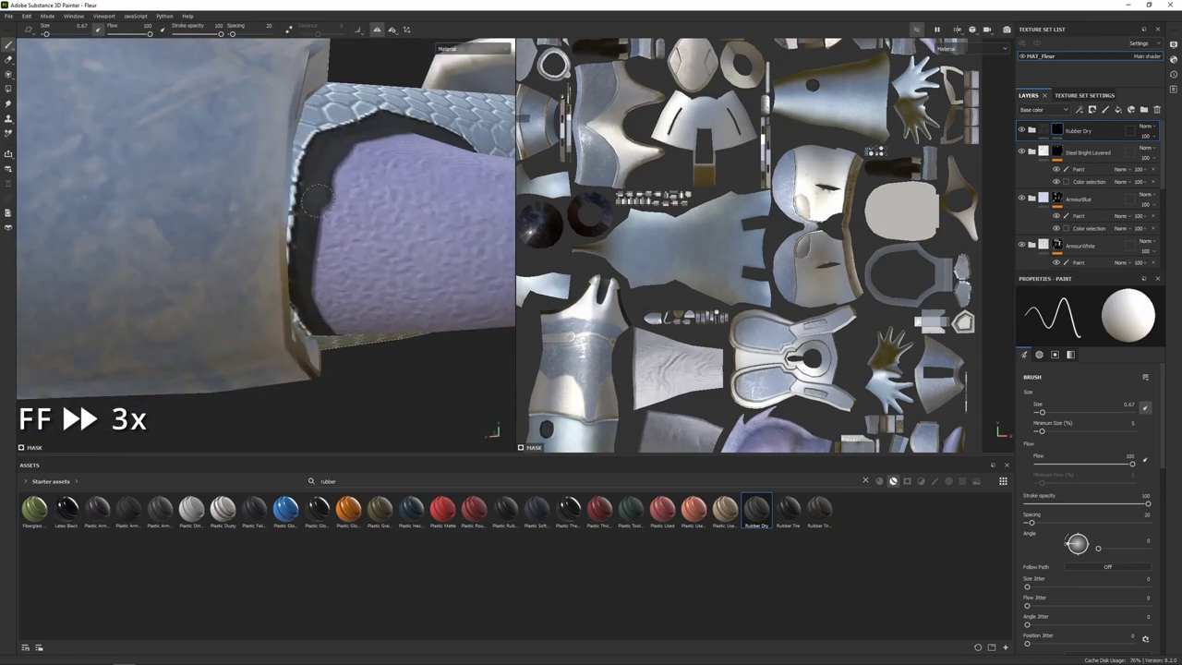
pyautogui.moveTo(341, 327)
pyautogui.keyDown('alt'); pyautogui.mouseDown()
pyautogui.moveTo(290, 273)
pyautogui.moveTo(315, 305)
pyautogui.moveTo(249, 268)
pyautogui.moveTo(295, 263)
pyautogui.moveTo(382, 283)
pyautogui.moveTo(404, 272)
pyautogui.mouseUp(); pyautogui.keyUp('alt')
# Add the Plastic Armor Simple smart material above Rubber Dry and give it a black mask.
pyautogui.scroll(-3, 315, 306)
pyautogui.scroll(-6, 203, 238)
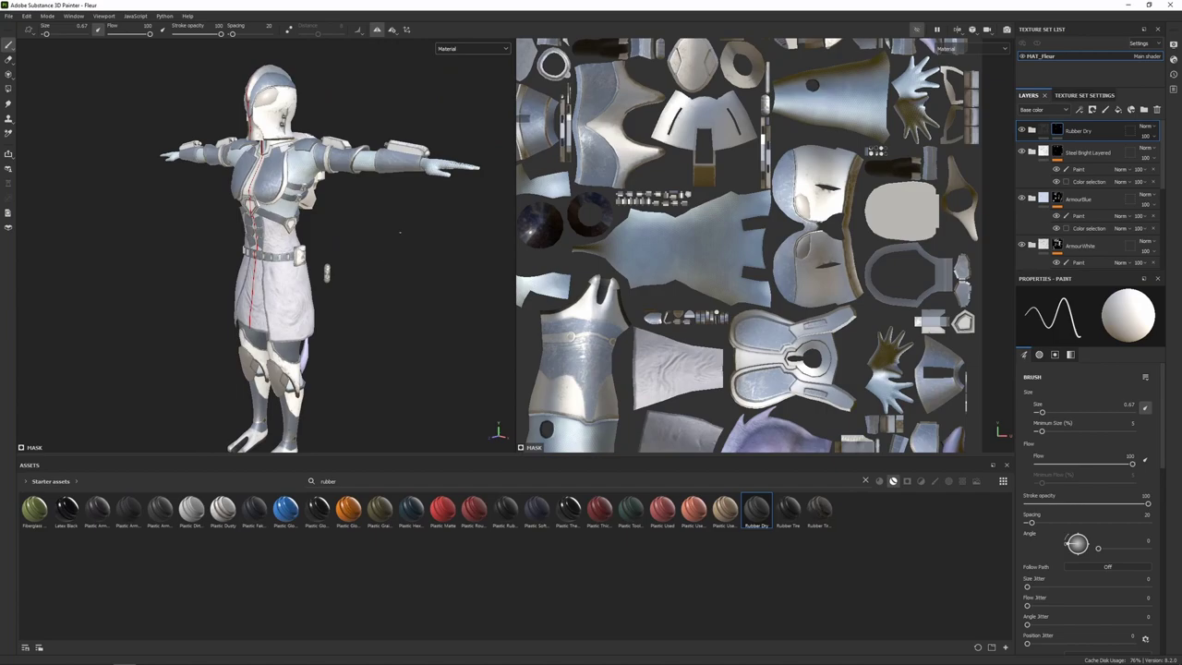
pyautogui.scroll(4, 399, 232)
pyautogui.keyDown('alt'); pyautogui.moveTo(400, 232); pyautogui.dragTo(305, 176); pyautogui.keyUp('alt')
pyautogui.keyDown('alt'); pyautogui.moveTo(342, 166); pyautogui.dragTo(347, 236, button='middle'); pyautogui.keyUp('alt')
pyautogui.scroll(5, 349, 239)
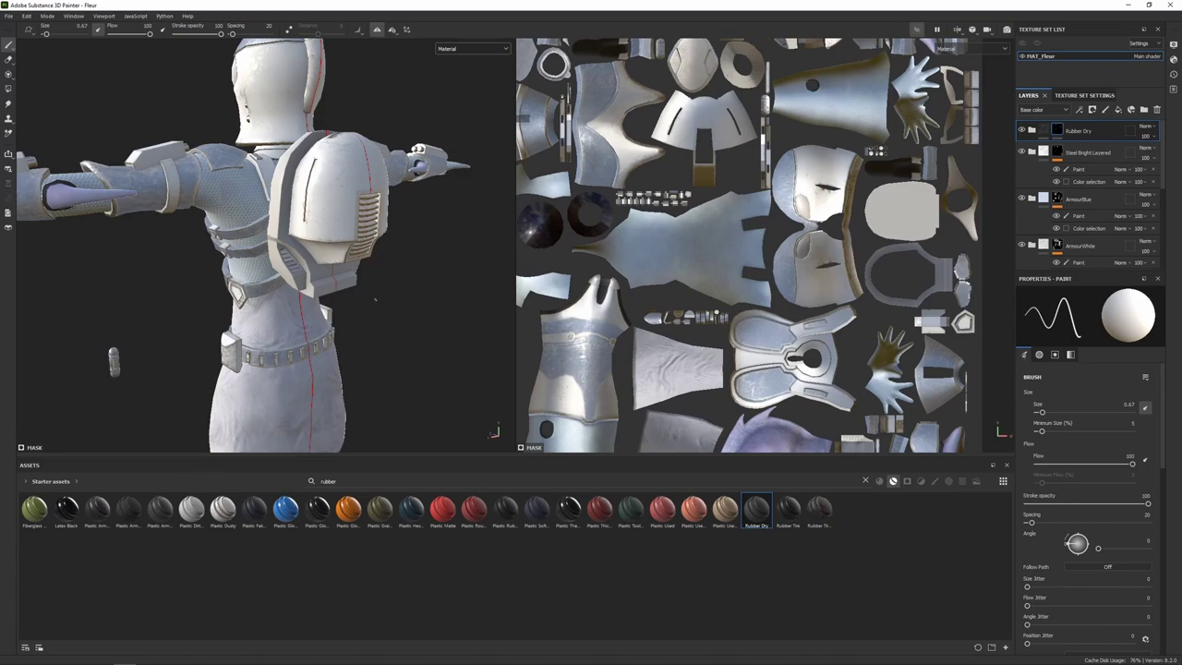
pyautogui.keyDown('alt'); pyautogui.moveTo(375, 298); pyautogui.dragTo(386, 302); pyautogui.keyUp('alt')
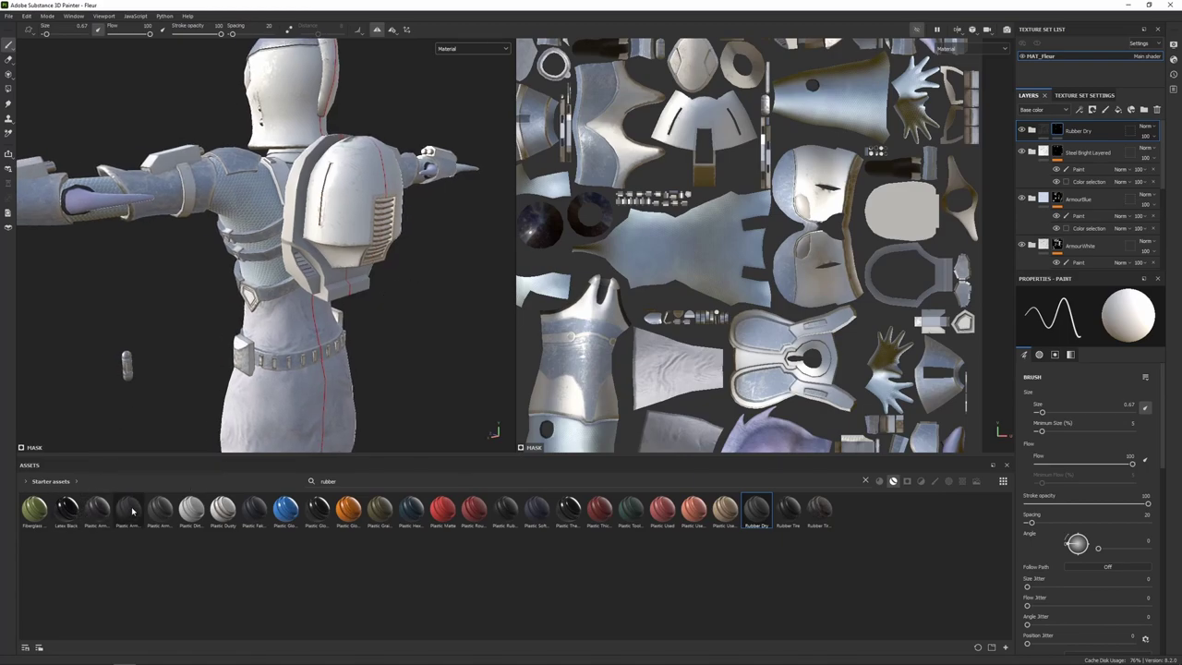
pyautogui.moveTo(132, 511)
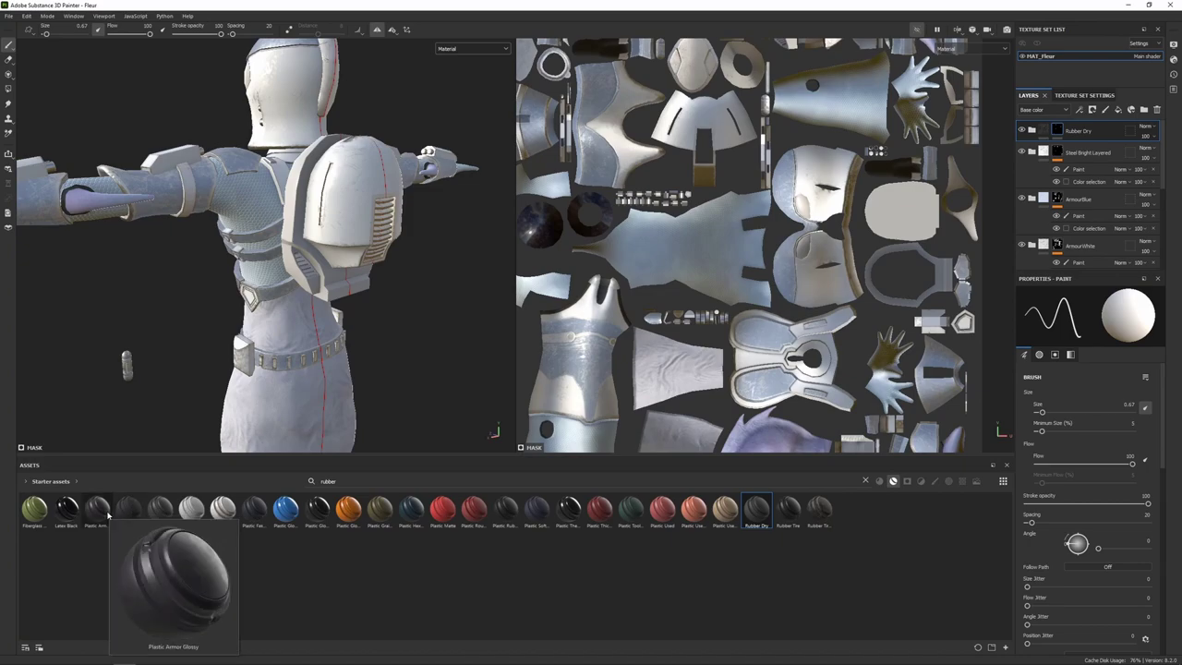
pyautogui.moveTo(167, 506)
pyautogui.moveTo(168, 507); pyautogui.dragTo(1085, 124)
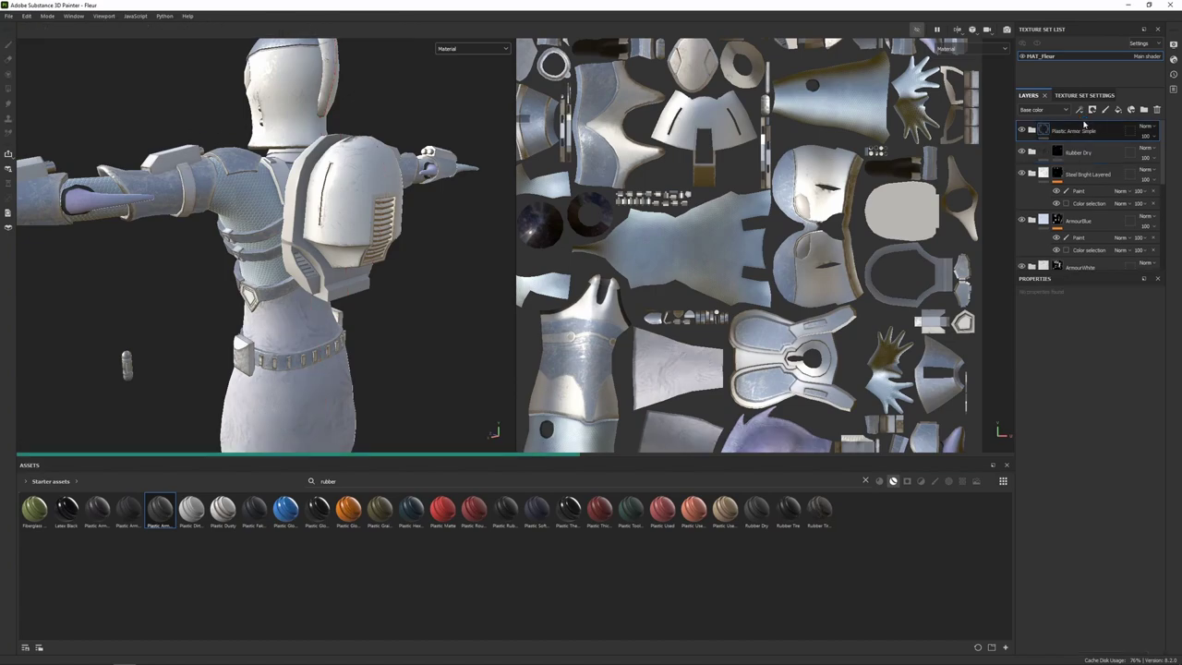
pyautogui.rightClick(1098, 129)
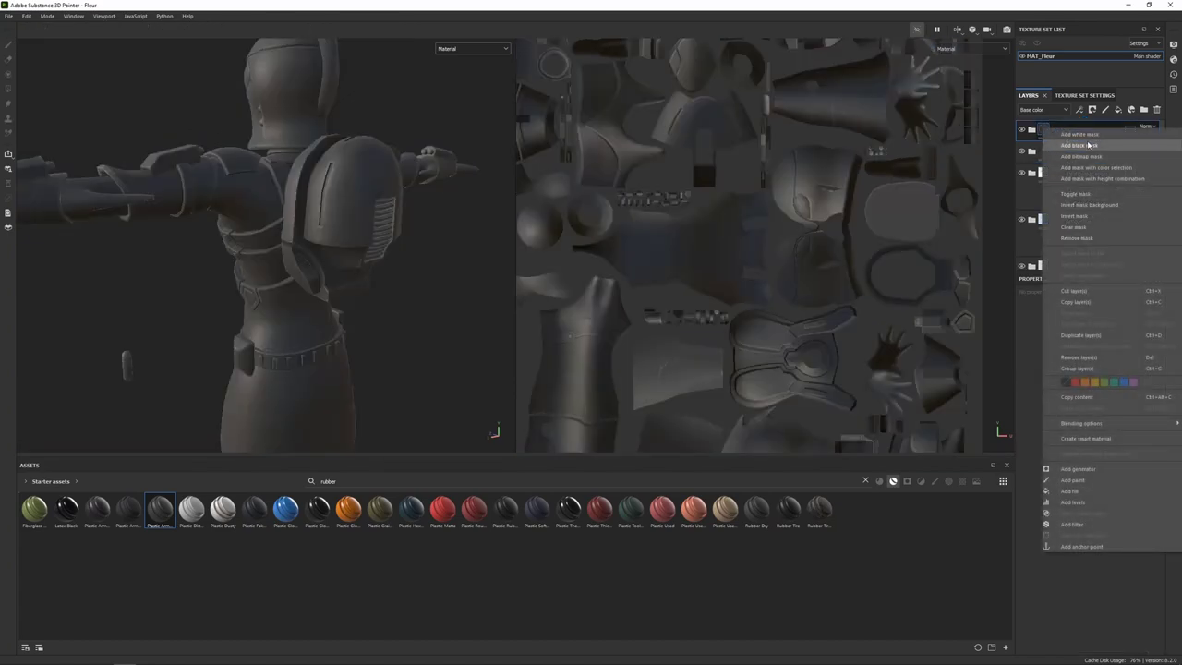
pyautogui.click(1093, 145)
# Reveal Plastic Armor Simple on the backpack's outer frame and lower side panels by polygon-filling their UV islands white.
pyautogui.scroll(3, 219, 252)
pyautogui.keyDown('alt'); pyautogui.moveTo(219, 252); pyautogui.dragTo(139, 292, button='middle'); pyautogui.keyUp('alt')
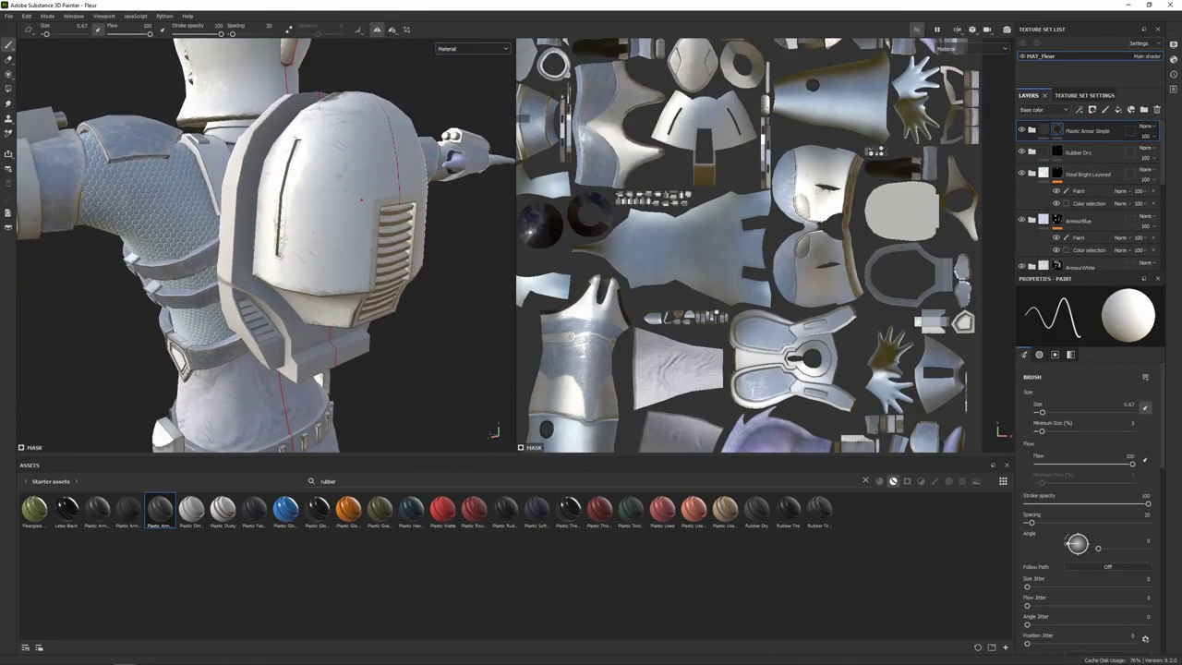
pyautogui.click(8, 89)
pyautogui.keyDown('alt'); pyautogui.moveTo(242, 231); pyautogui.dragTo(293, 271); pyautogui.keyUp('alt')
pyautogui.click(290, 275)
pyautogui.scroll(3, 279, 294)
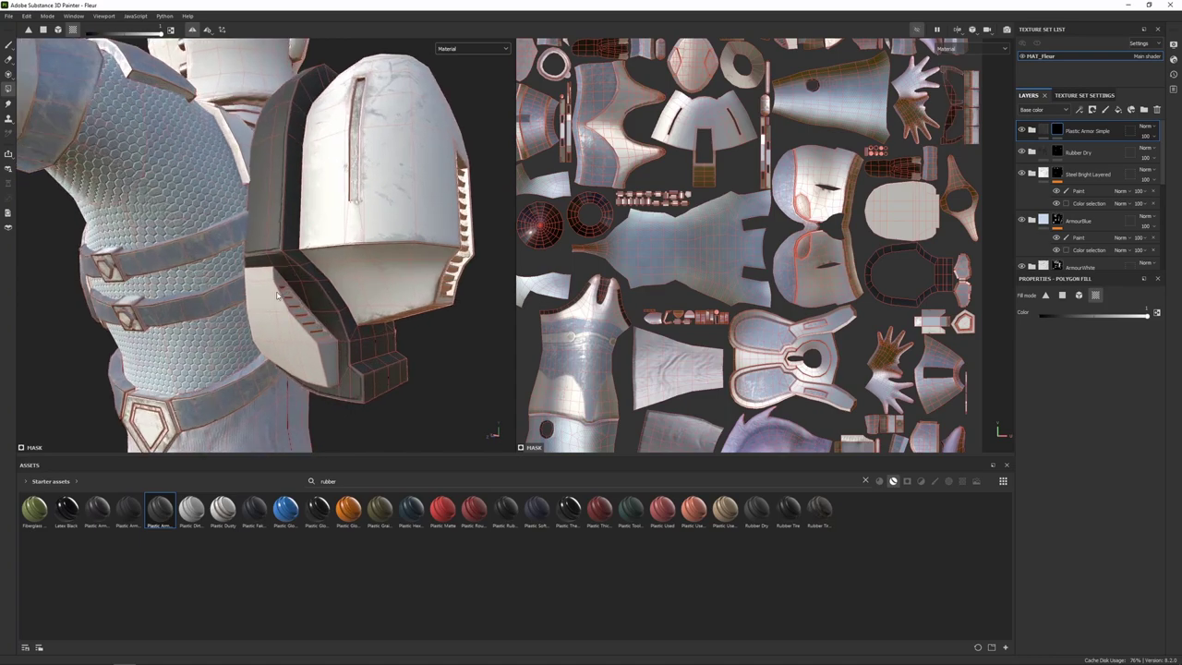
pyautogui.click(268, 309)
pyautogui.scroll(3, 270, 311)
pyautogui.keyDown('alt'); pyautogui.moveTo(293, 345); pyautogui.dragTo(332, 336); pyautogui.keyUp('alt')
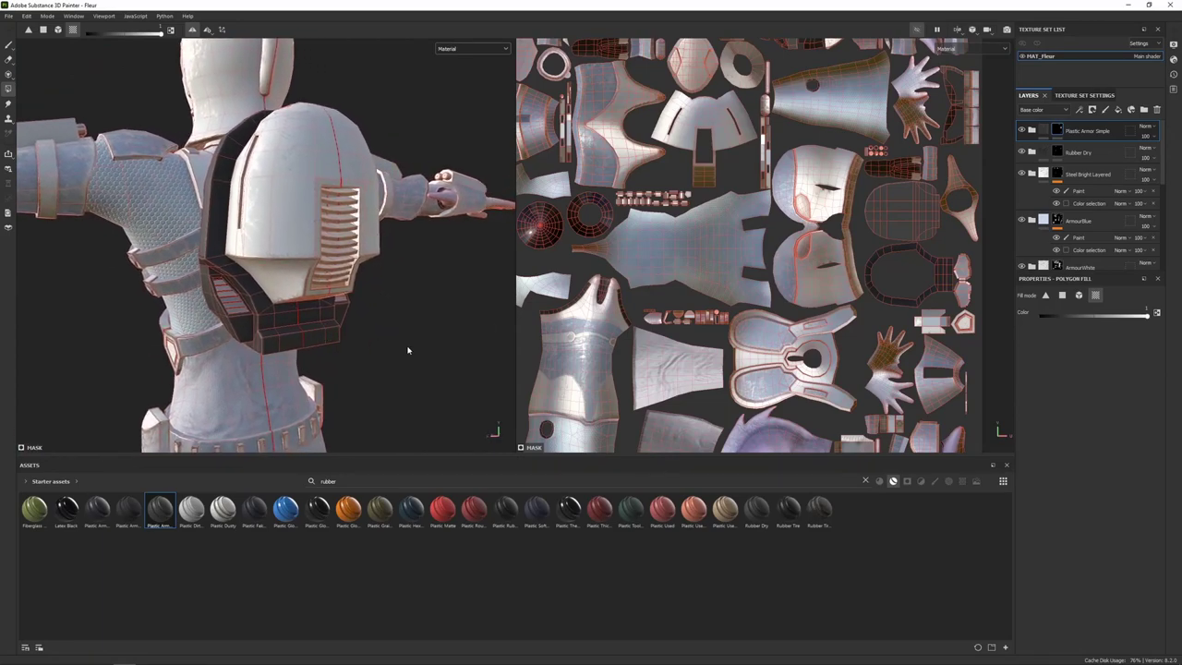
# Focus on the helmet's face and search the smart materials for "alumi".
pyautogui.press('f')
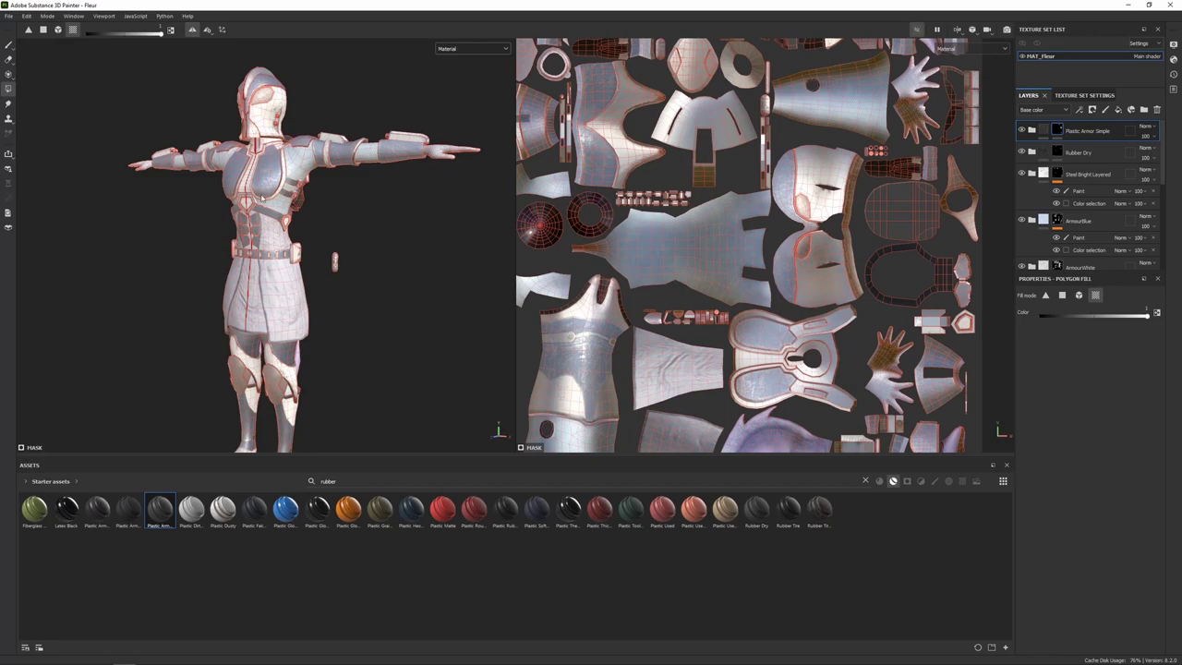
pyautogui.scroll(5, 268, 161)
pyautogui.keyDown('alt'); pyautogui.moveTo(282, 106); pyautogui.dragTo(307, 216, button='middle'); pyautogui.keyUp('alt')
pyautogui.scroll(4, 306, 214)
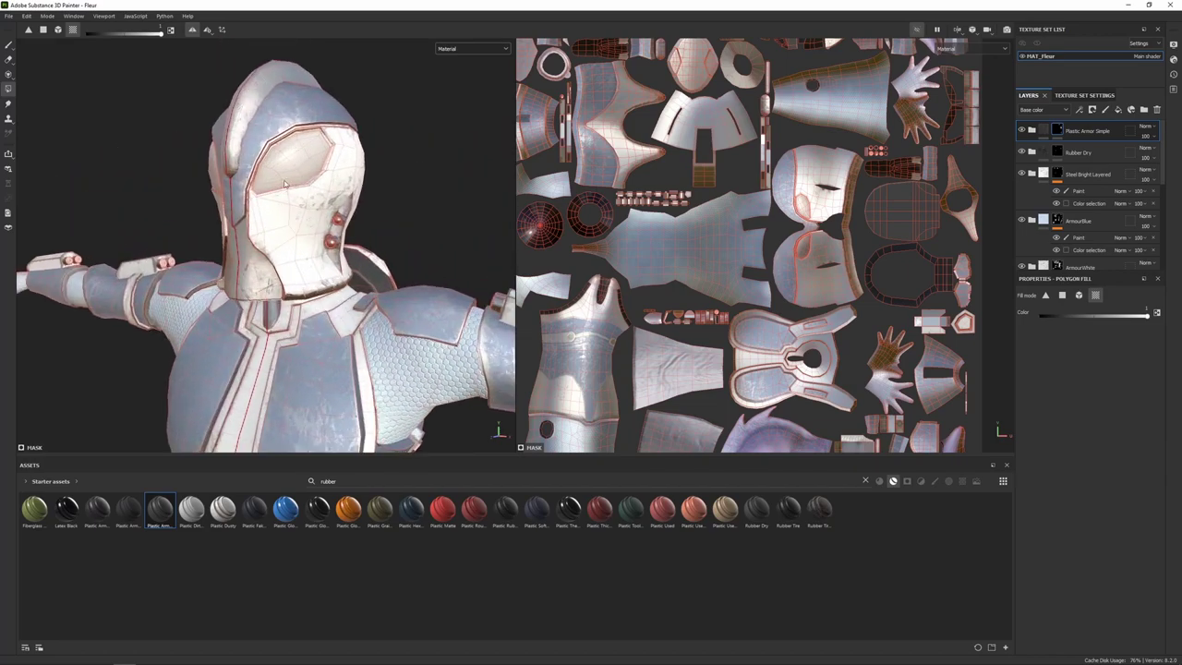
pyautogui.scroll(3, 293, 174)
pyautogui.moveTo(334, 155)
pyautogui.keyDown('alt'); pyautogui.mouseDown(button='middle')
pyautogui.moveTo(338, 164)
pyautogui.moveTo(329, 140)
pyautogui.mouseUp(button='middle'); pyautogui.keyUp('alt')
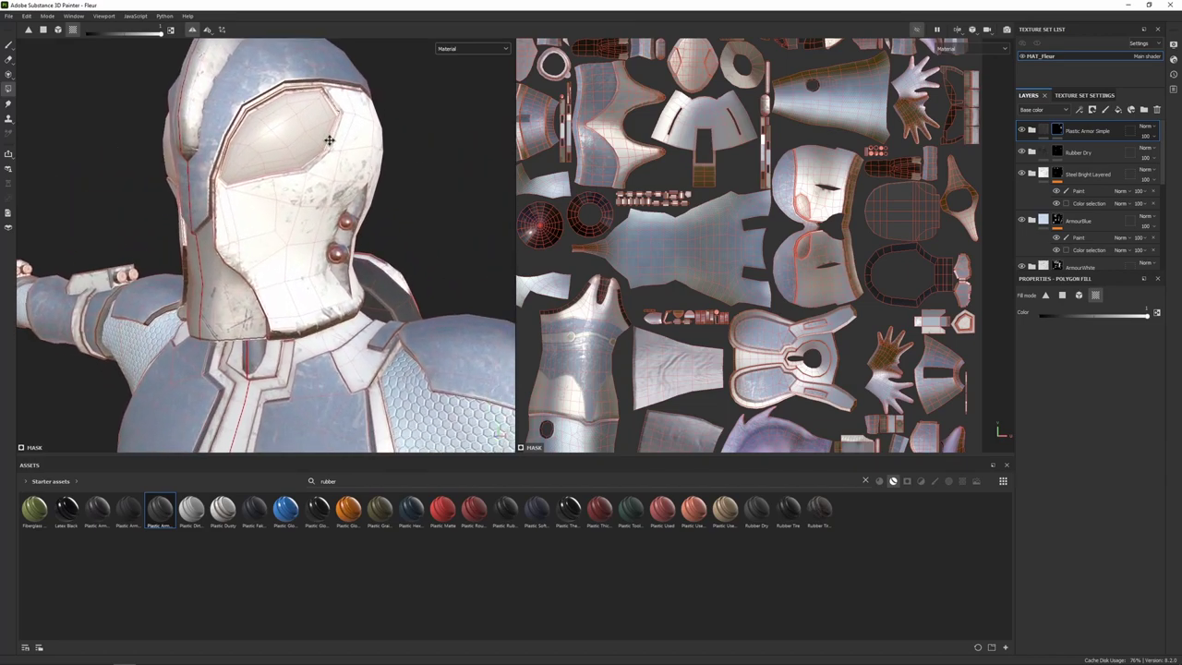
pyautogui.hotkey('ctrl', 'a')
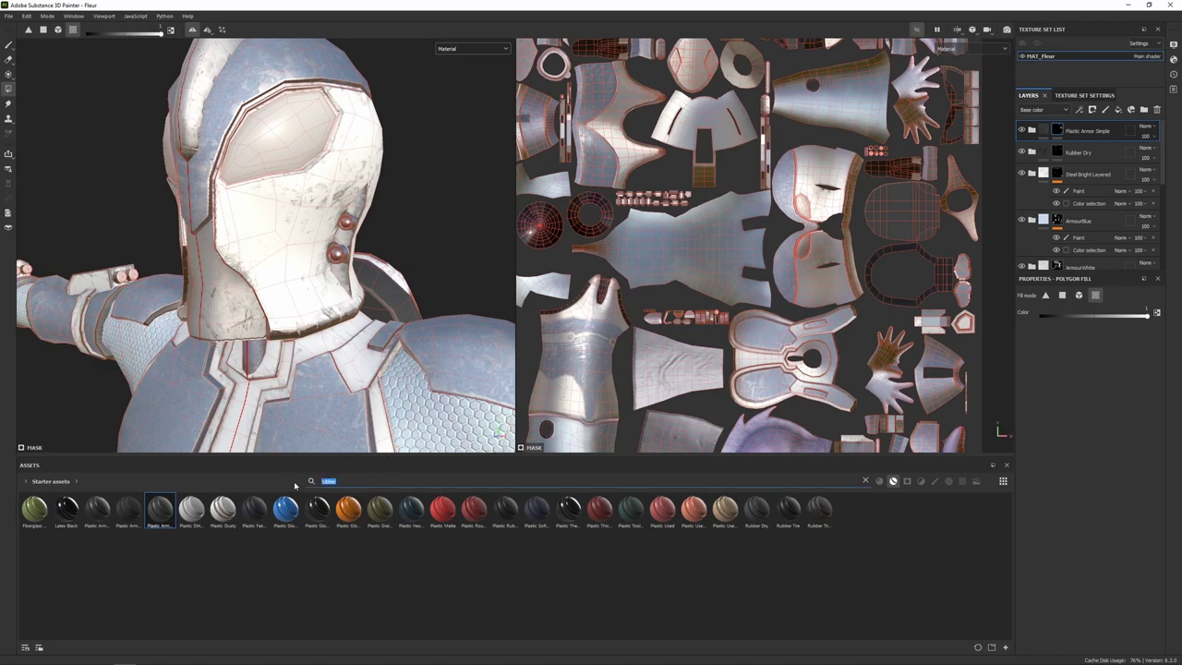
pyautogui.write('alum')
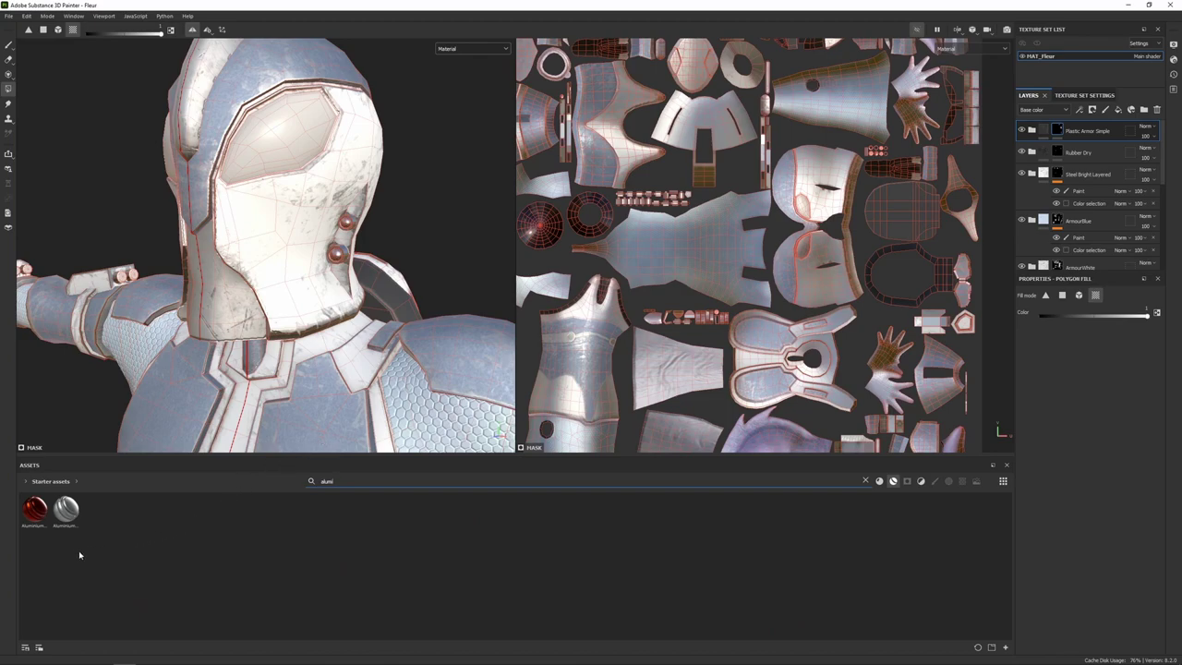
# Add the Aluminium Anodized Red smart material above Plastic Armor Simple and give it a black mask.
pyautogui.moveTo(26, 520); pyautogui.dragTo(1089, 124)
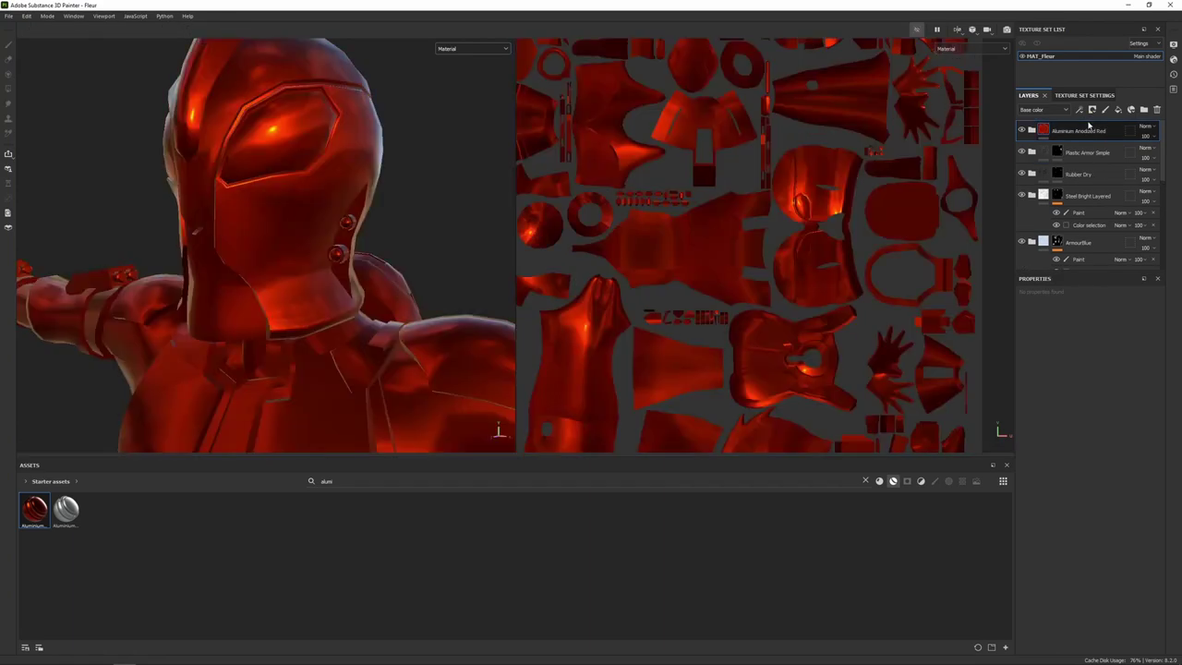
pyautogui.rightClick(1112, 130)
pyautogui.click(1114, 143)
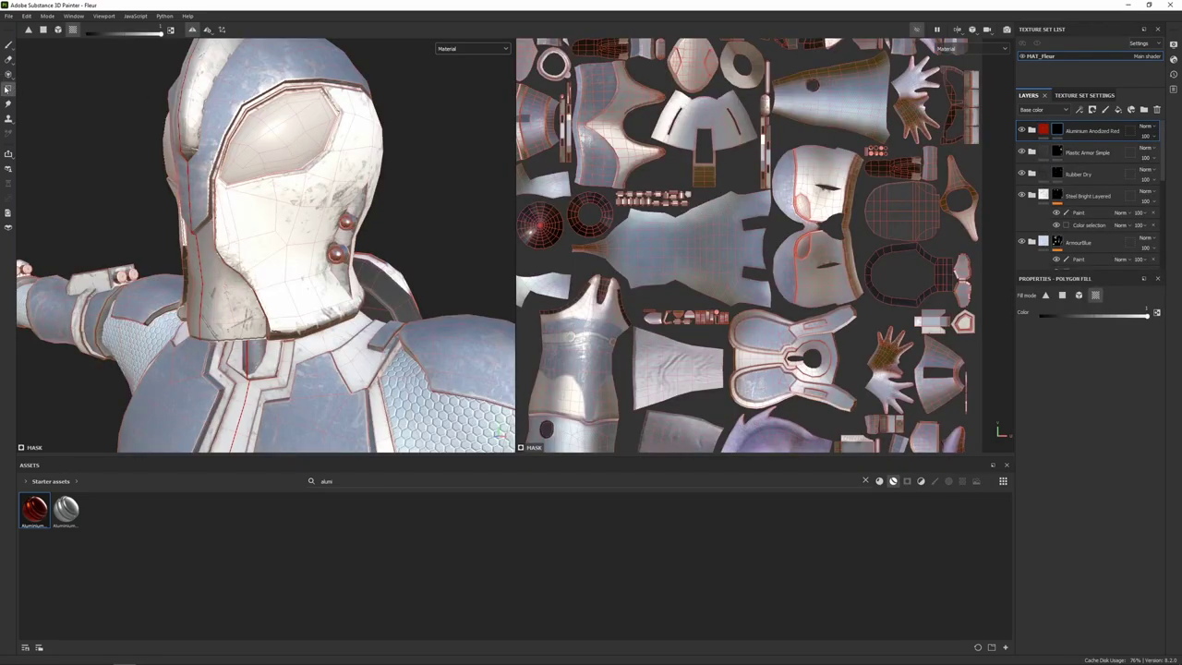
# Reveal Aluminium Anodized Red on the helmet's eye lenses by polygon-filling their faces white in the UV view.
pyautogui.scroll(8, 816, 197)
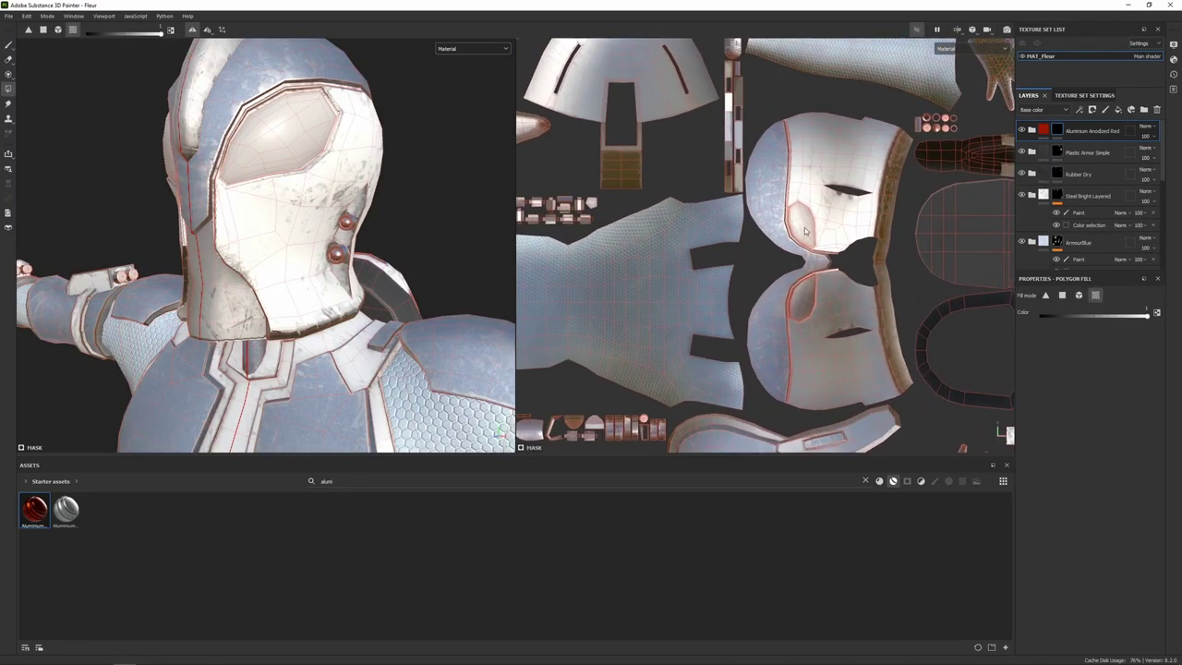
pyautogui.scroll(6, 792, 197)
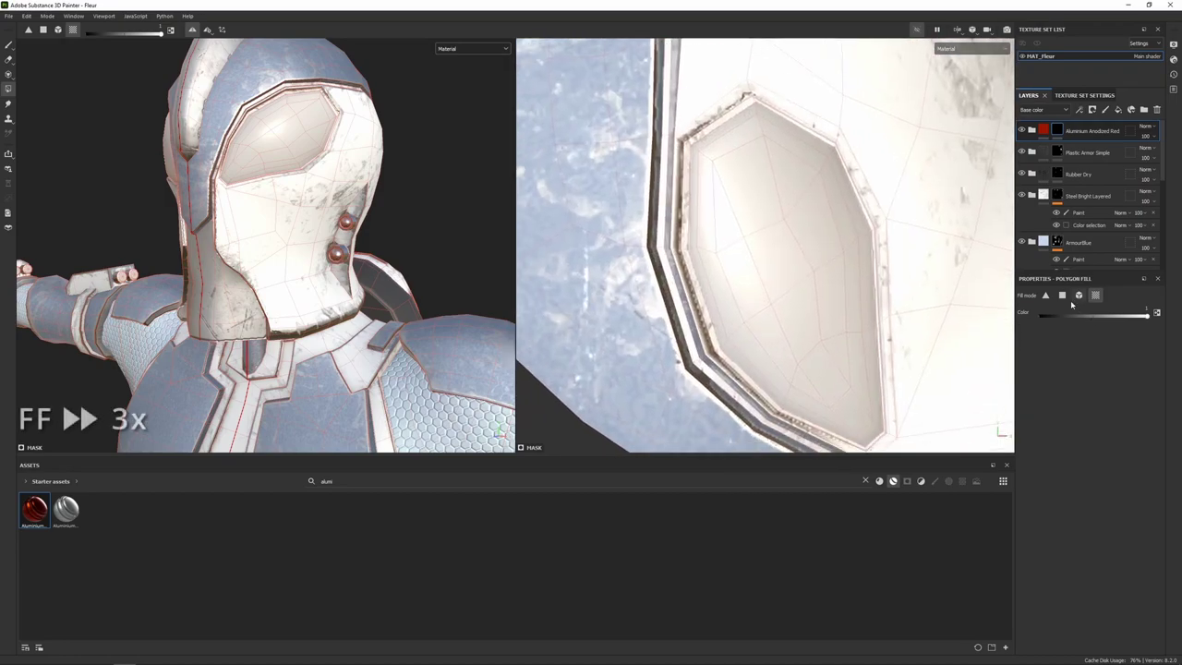
pyautogui.click(746, 153)
pyautogui.moveTo(746, 153)
pyautogui.mouseDown()
pyautogui.moveTo(794, 161)
pyautogui.moveTo(836, 203)
pyautogui.moveTo(716, 199)
pyautogui.moveTo(756, 242)
pyautogui.moveTo(793, 425)
pyautogui.moveTo(850, 258)
pyautogui.moveTo(873, 440)
pyautogui.mouseUp()
pyautogui.scroll(-5, 868, 433)
pyautogui.keyDown('alt'); pyautogui.moveTo(868, 430); pyautogui.dragTo(785, 240, button='middle'); pyautogui.keyUp('alt')
pyautogui.scroll(-3, 356, 219)
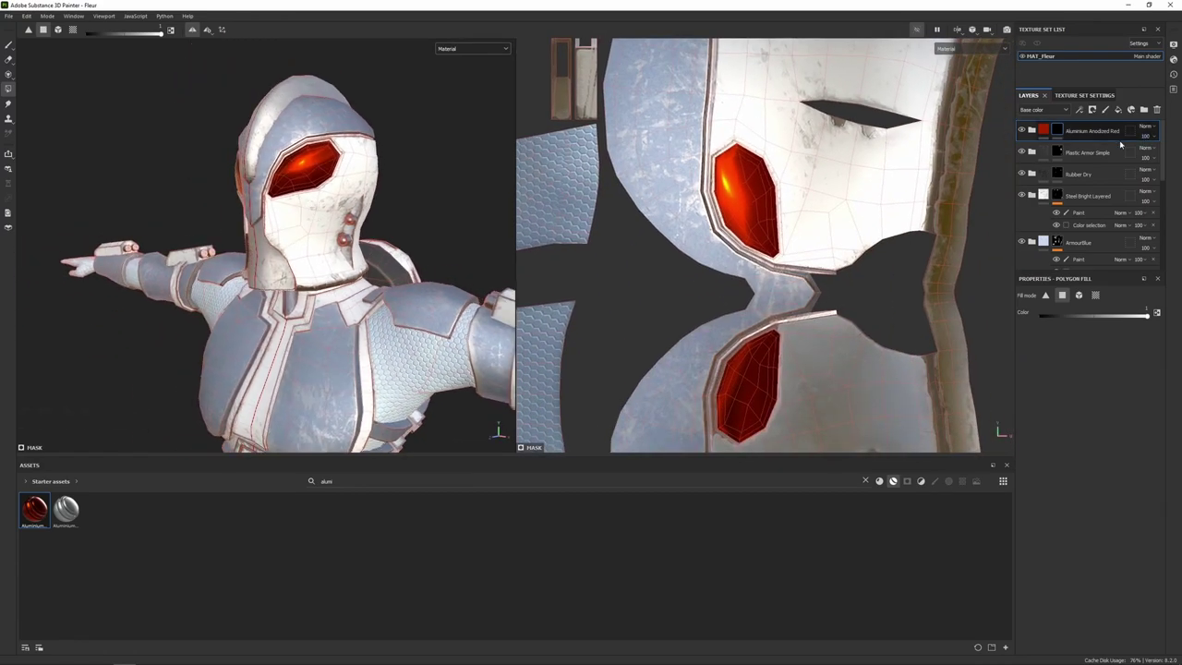
# Set the base color of the Aluminum layer inside the Aluminium Anodized Red folder to hex 423656.
pyautogui.click(1032, 131)
pyautogui.click(1095, 174)
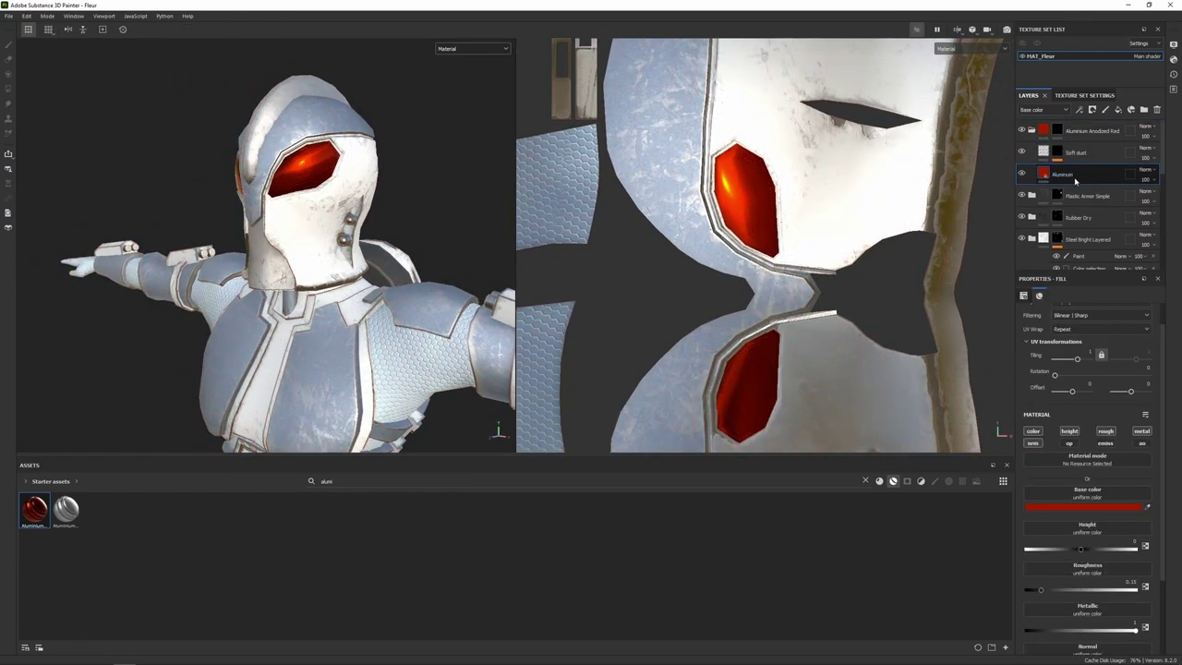
pyautogui.click(1040, 507)
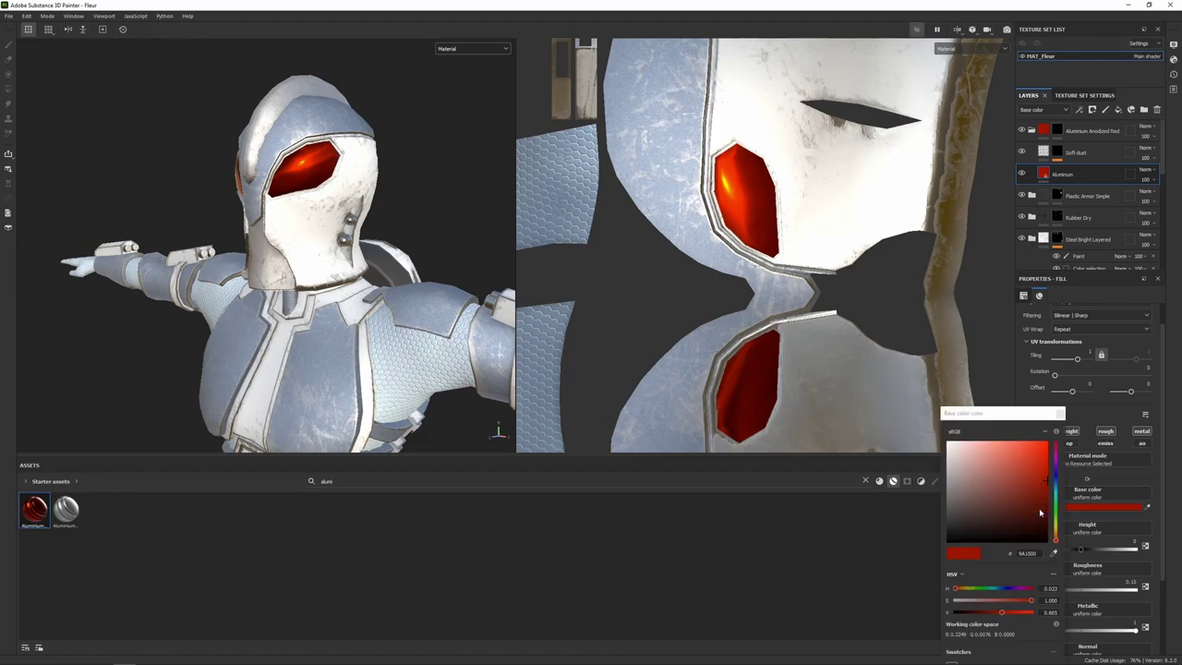
pyautogui.doubleClick(1027, 553)
pyautogui.write('423656')
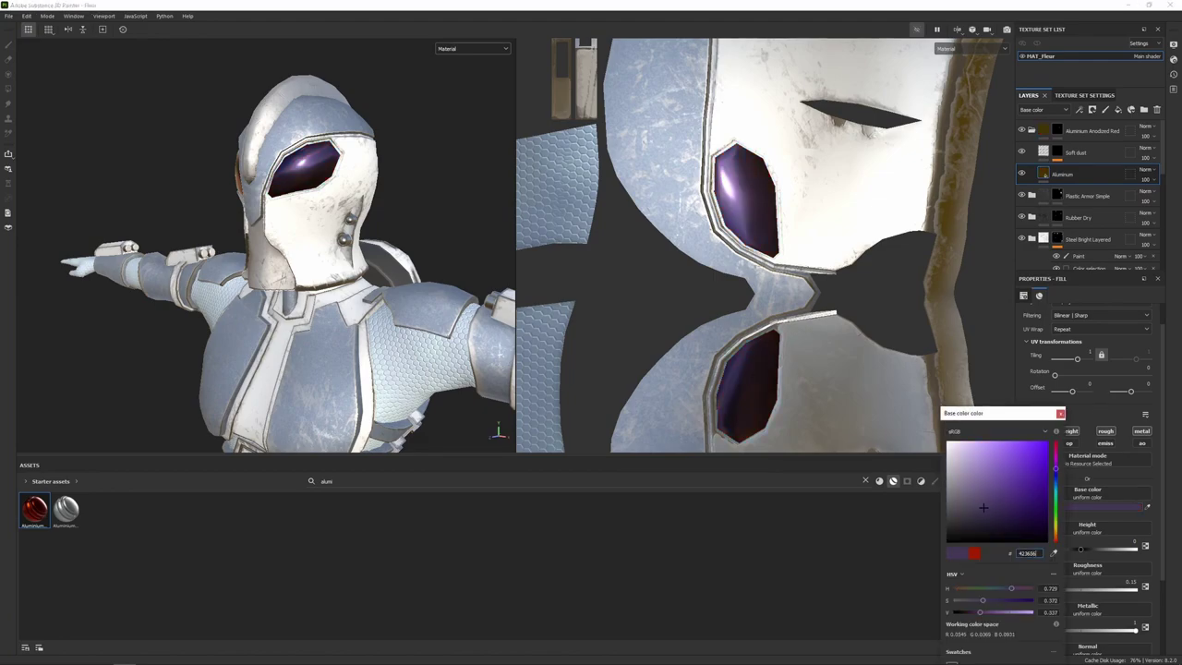
pyautogui.click(1060, 414)
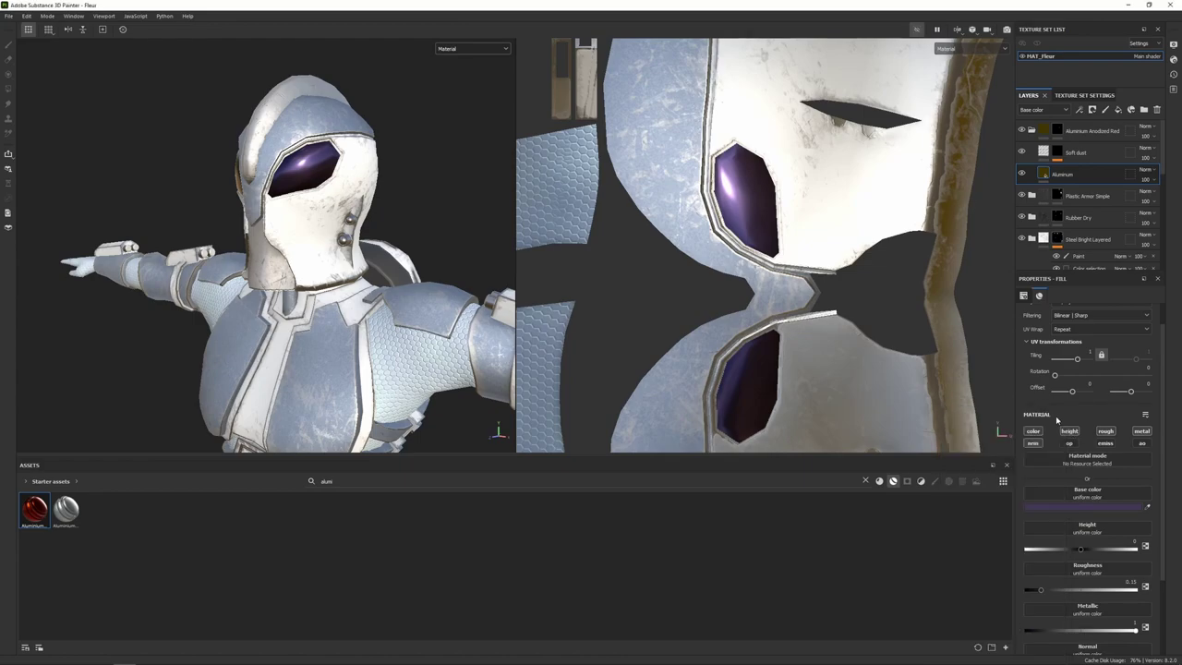
# Add a fill layer named Hexagon above Soft dust in the Aluminium Anodized Red folder and give it a black mask.
pyautogui.click(1095, 136)
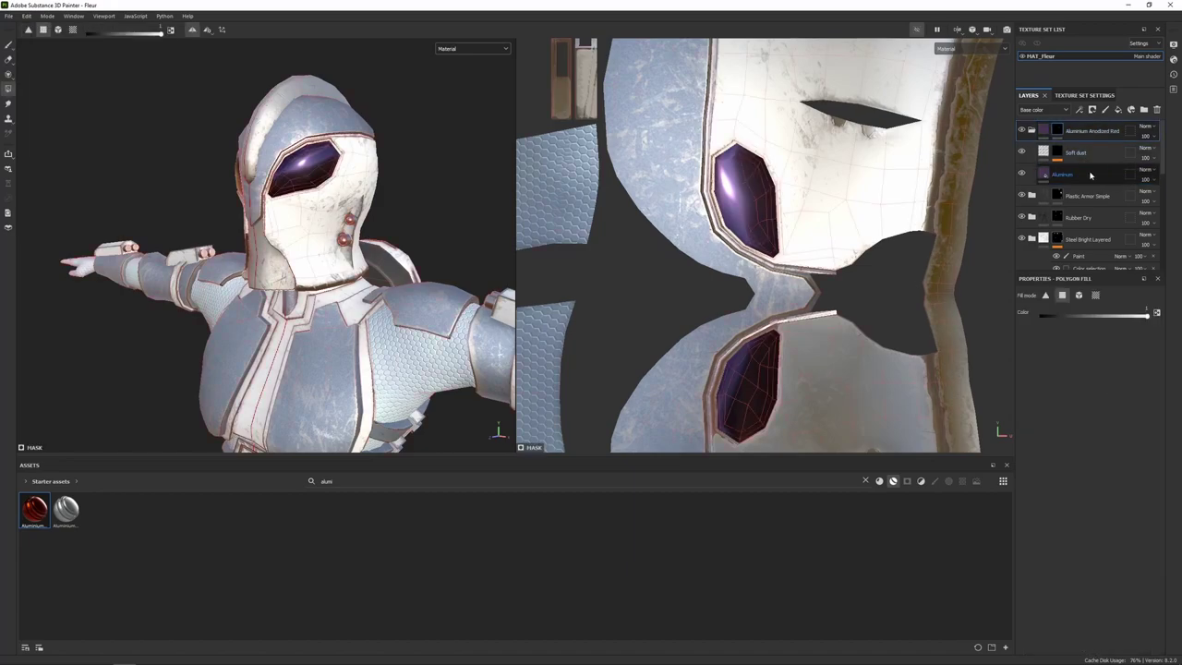
pyautogui.click(1118, 110)
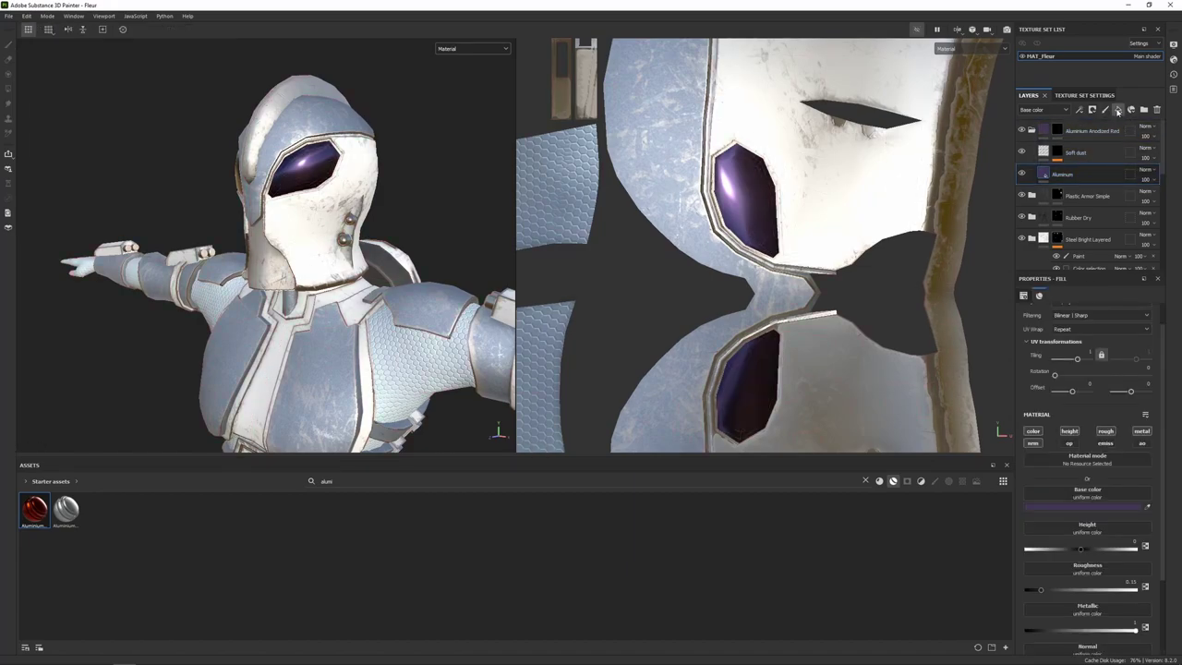
pyautogui.moveTo(1072, 174); pyautogui.dragTo(1078, 152)
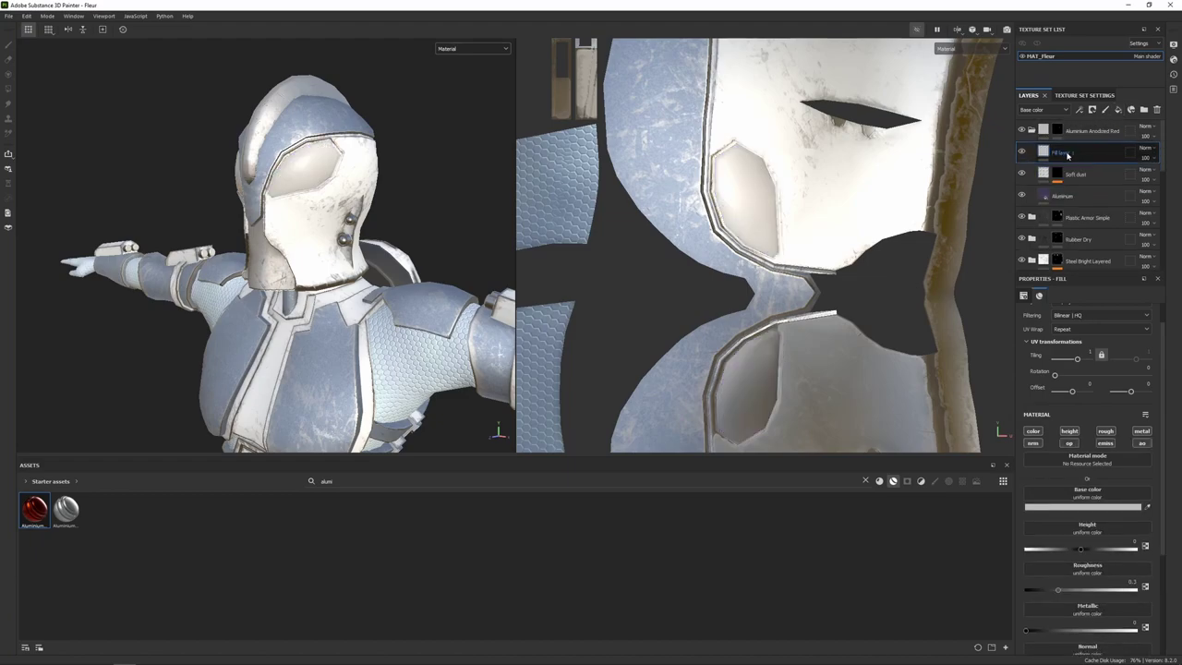
pyautogui.doubleClick(1068, 152)
pyautogui.write('Hexagon')
pyautogui.press('Return')
pyautogui.rightClick(1070, 155)
pyautogui.click(1087, 165)
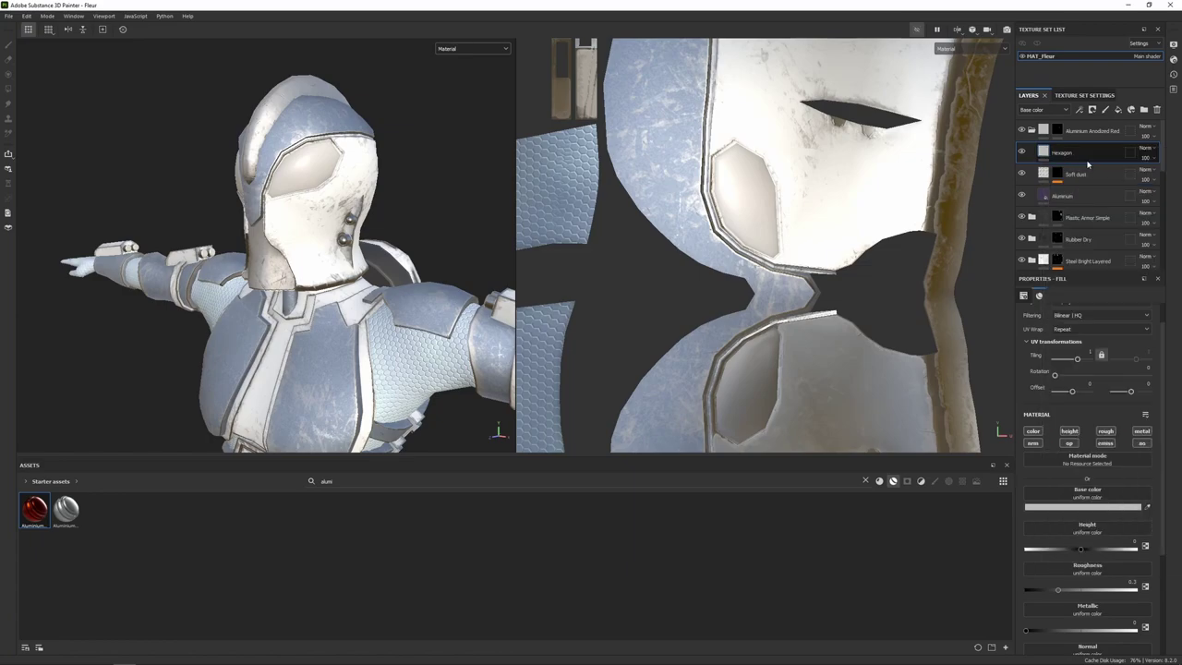
# Limit the Hexagon layer to the height and roughness channels and set its roughness to 0.4.
pyautogui.click(1044, 150)
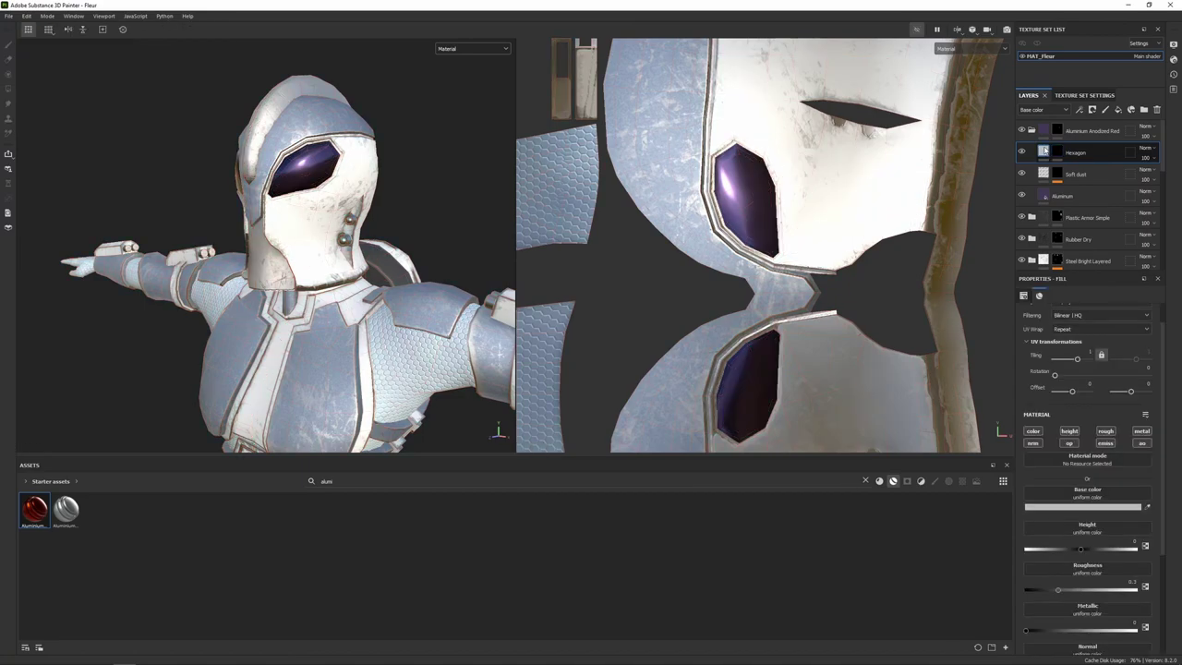
pyautogui.keyDown('alt'); pyautogui.click(1070, 432); pyautogui.keyUp('alt')
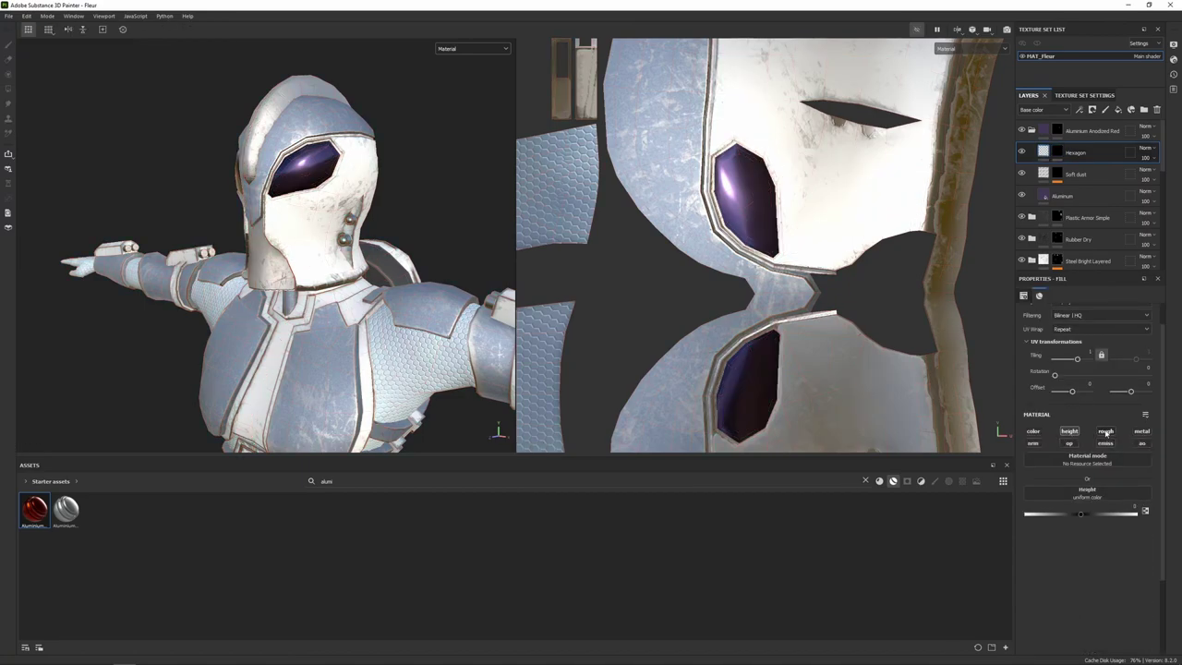
pyautogui.click(1107, 431)
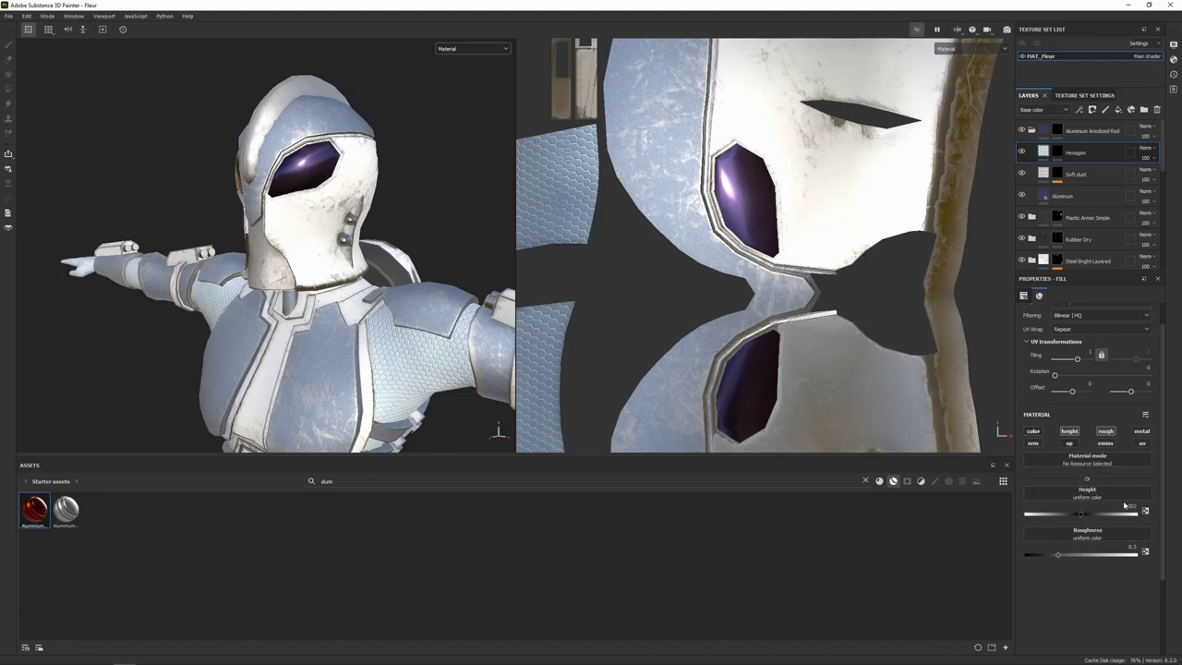
pyautogui.doubleClick(1132, 546)
pyautogui.write('0.4')
pyautogui.press('Return')
# Add a fill to the Hexagon layer's mask and assign the Hexagon Branch procedural texture to its grayscale.
pyautogui.click(1058, 152)
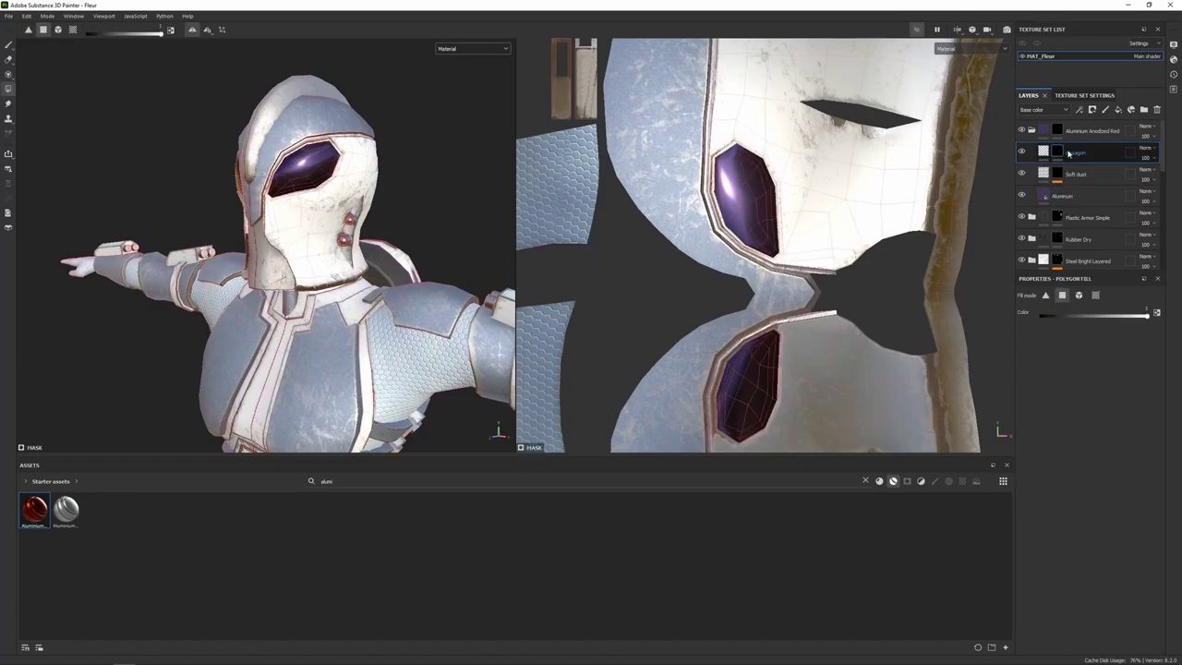
pyautogui.rightClick(1090, 155)
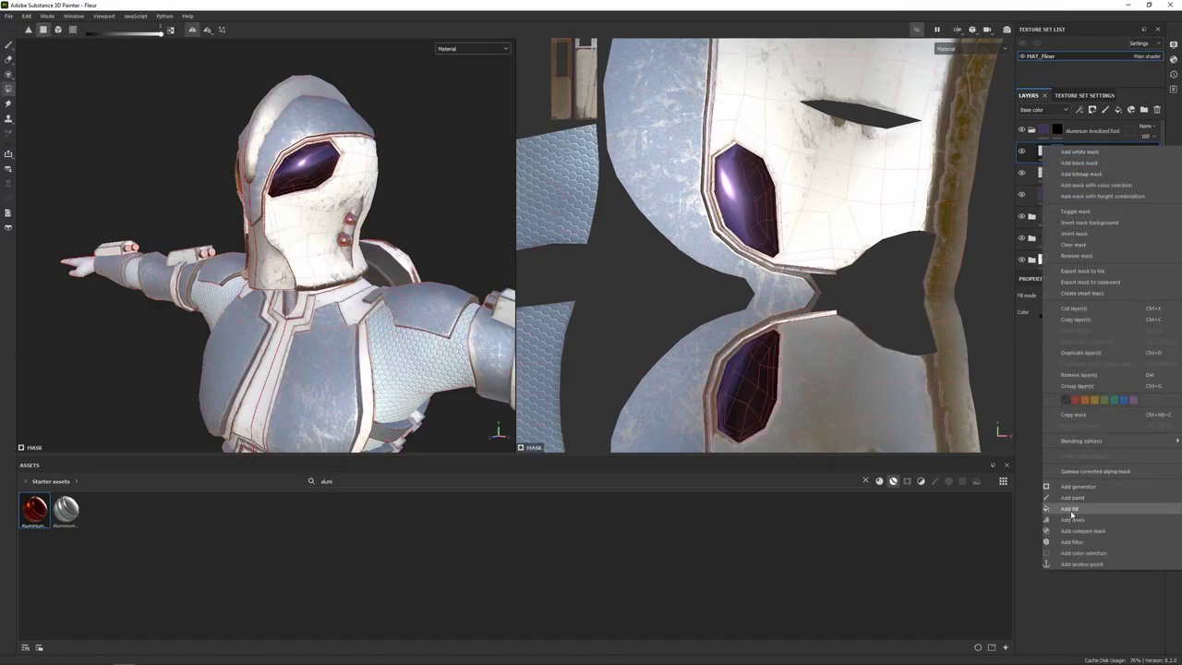
pyautogui.click(1053, 508)
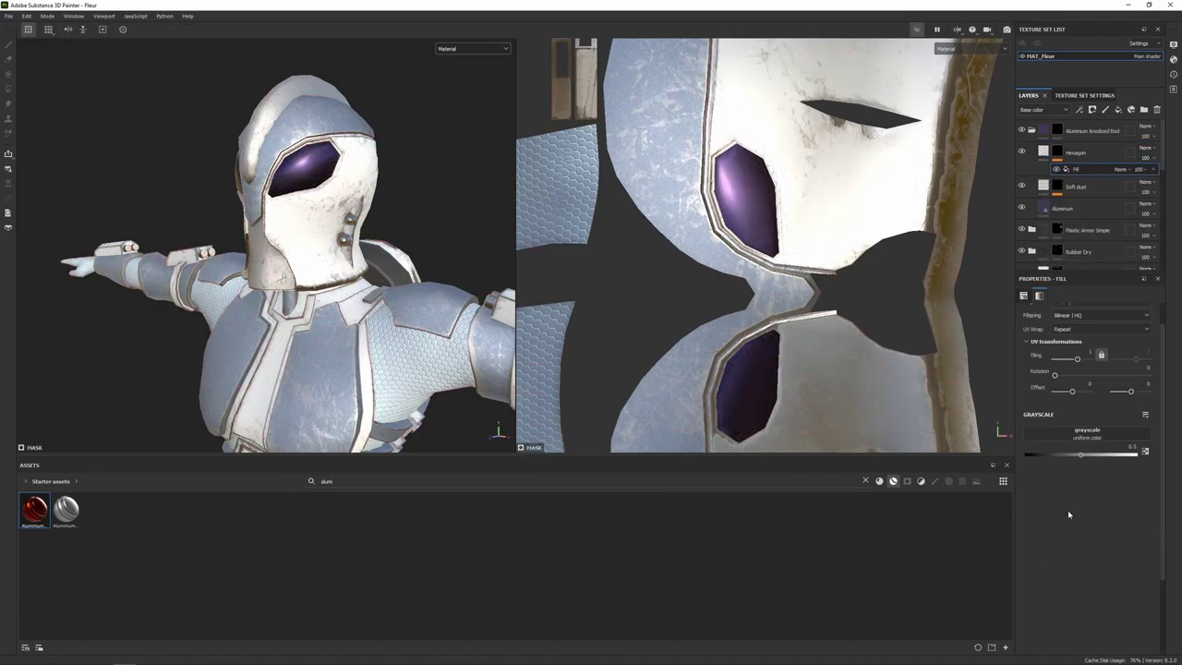
pyautogui.click(1074, 433)
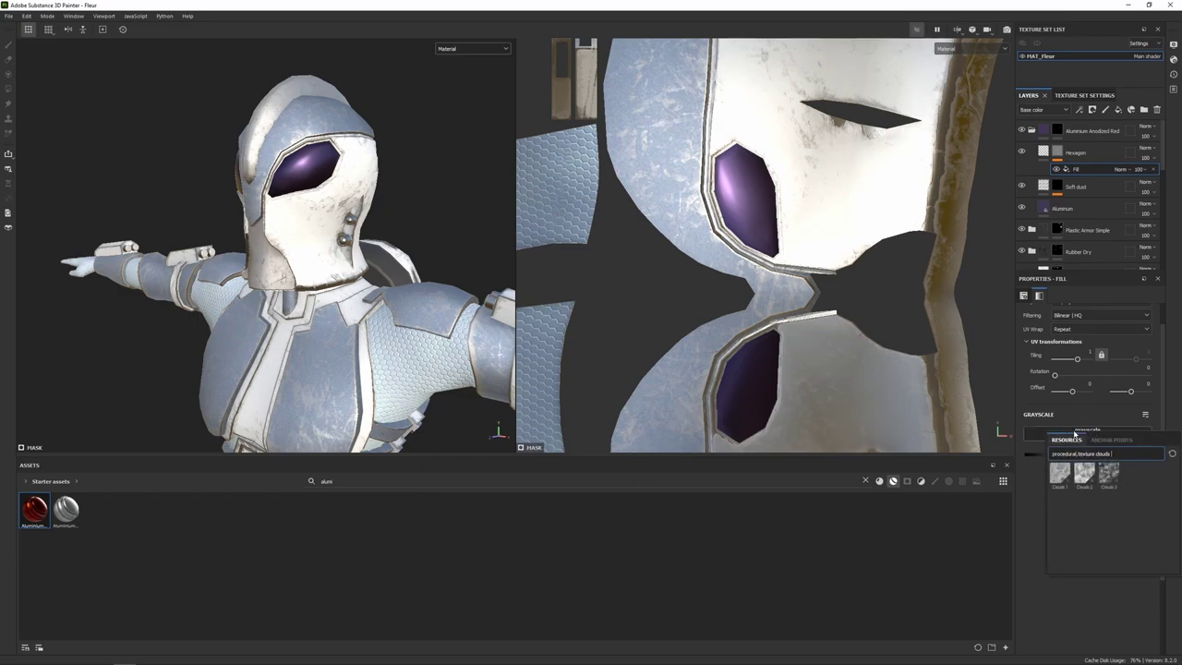
pyautogui.press('BackSpace')
pyautogui.press('BackSpace')
pyautogui.press('BackSpace')
pyautogui.press('BackSpace')
pyautogui.press('BackSpace')
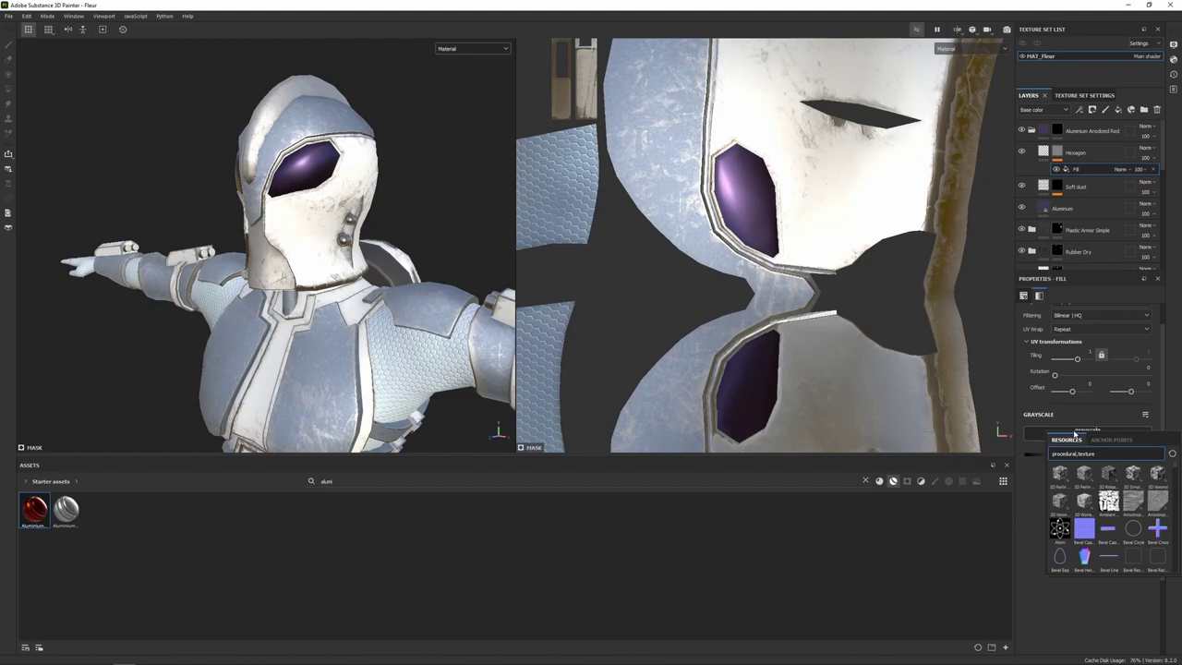
pyautogui.write('hexagon')
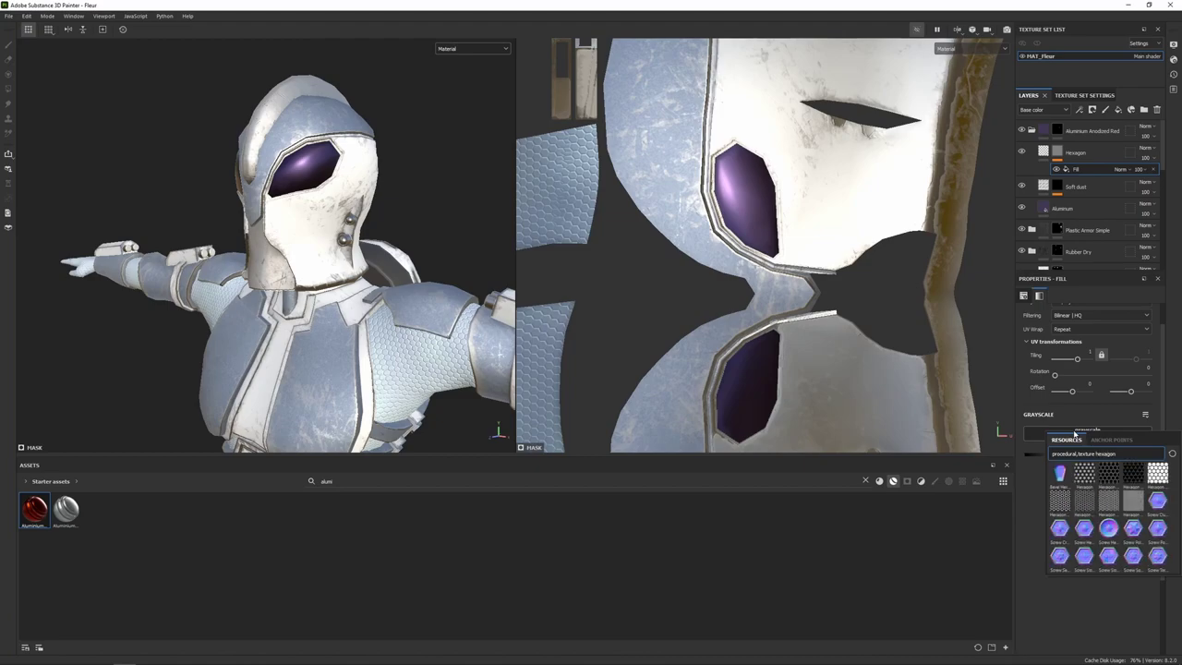
pyautogui.write(' bran')
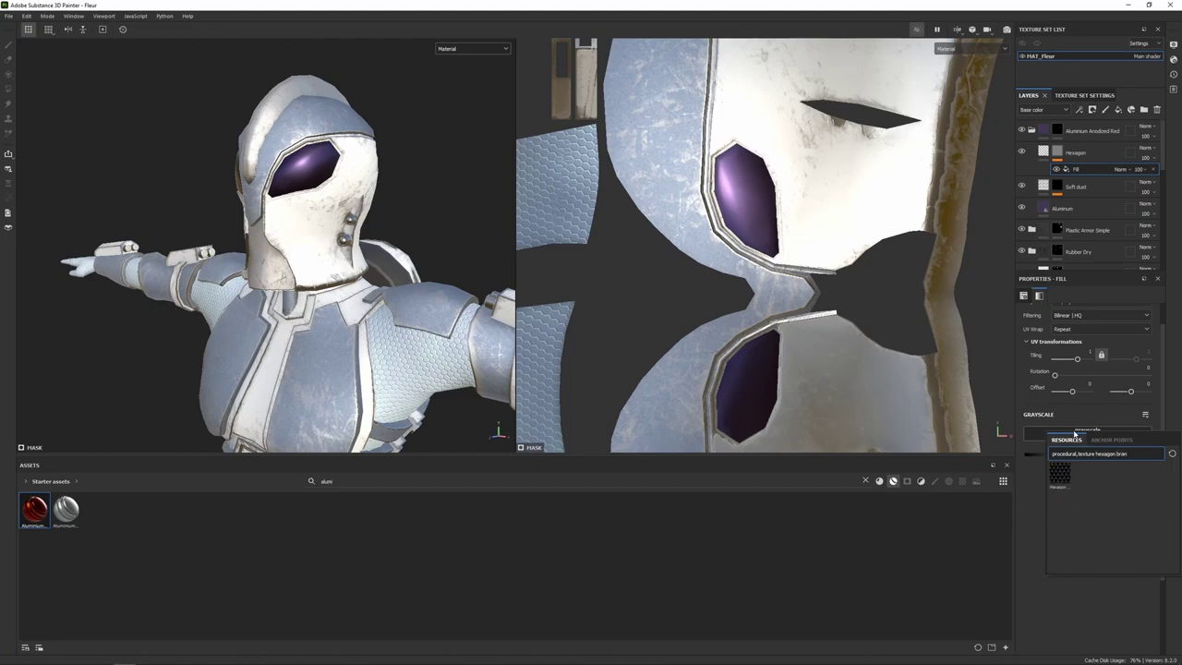
pyautogui.click(1064, 479)
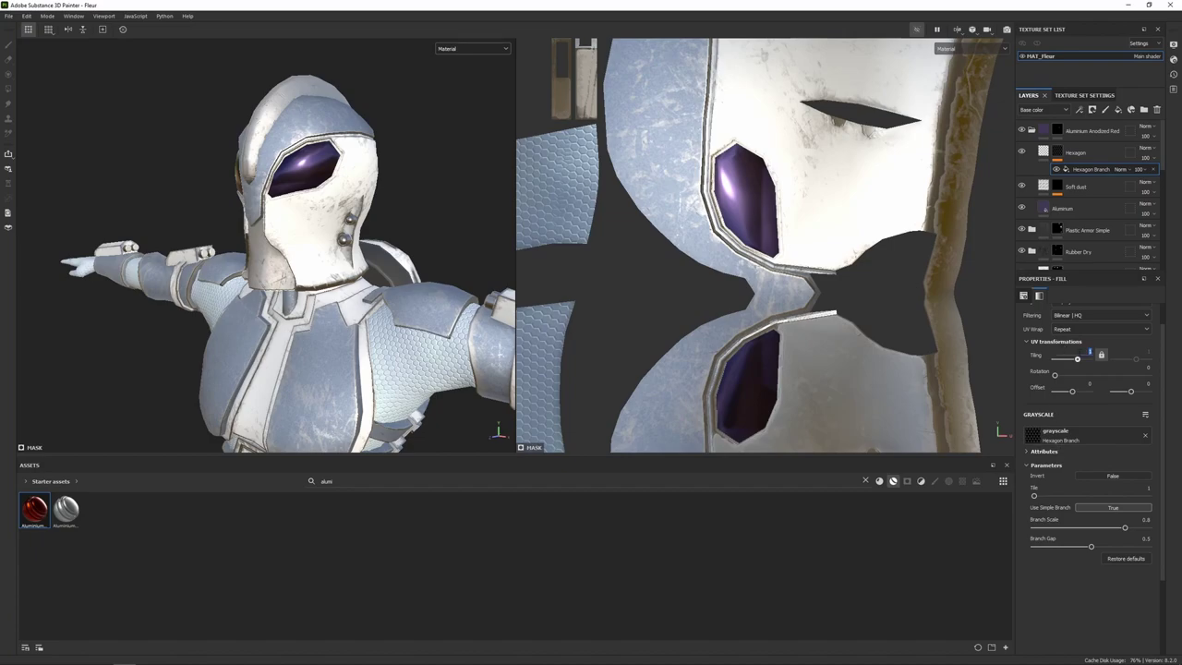
# Set the Hexagon Branch fill's tiling to 50 and check the pattern on the eye lens.
pyautogui.moveTo(1076, 359); pyautogui.dragTo(1084, 358)
pyautogui.keyDown('alt'); pyautogui.moveTo(318, 138); pyautogui.dragTo(335, 240, button='right'); pyautogui.keyUp('alt')
pyautogui.keyDown('alt'); pyautogui.moveTo(336, 240); pyautogui.dragTo(348, 157); pyautogui.keyUp('alt')
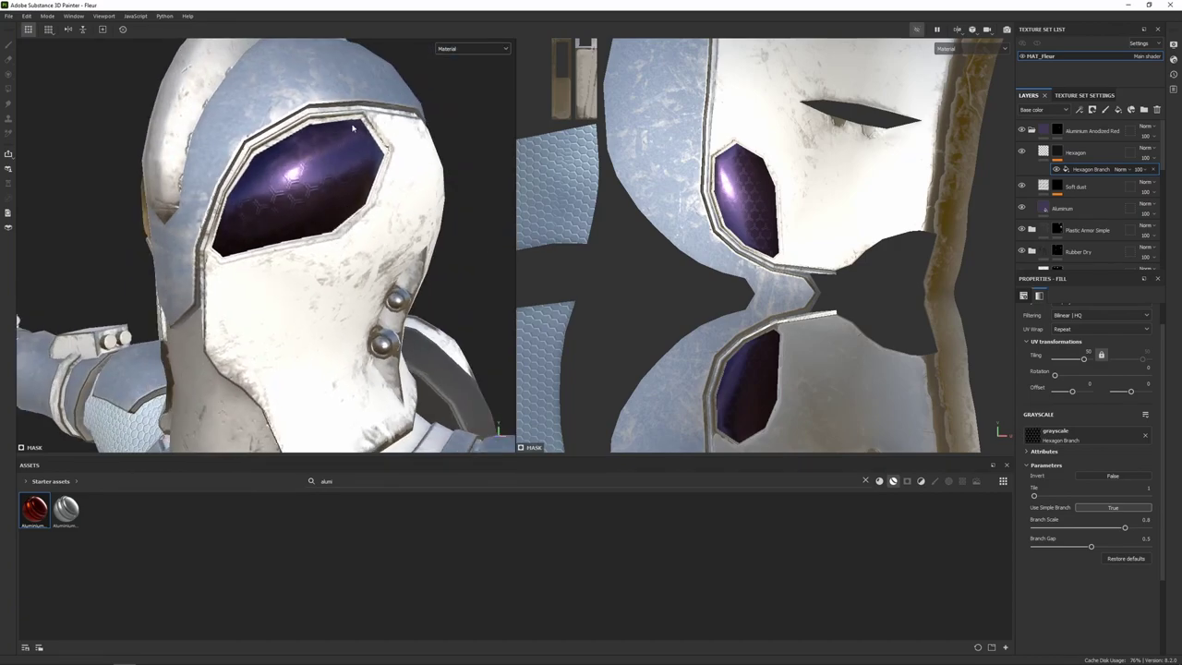
# Check the whole character, clear the asset search and look through the alphas for decal shapes.
pyautogui.scroll(-10, 355, 203)
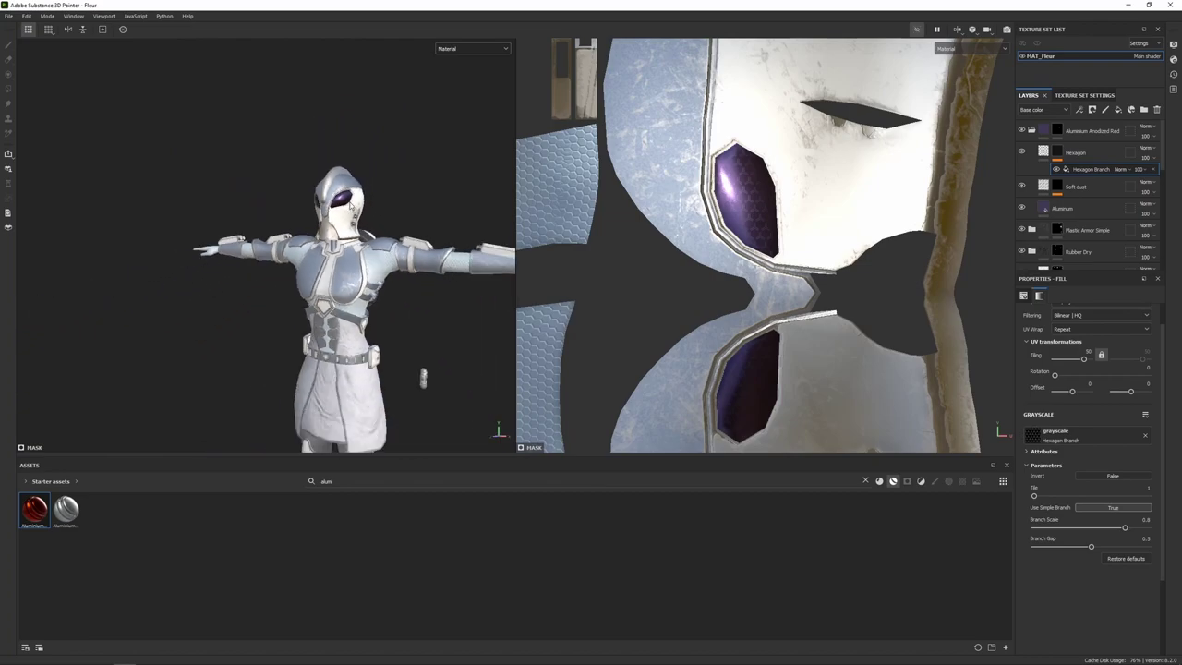
pyautogui.keyDown('alt'); pyautogui.moveTo(394, 299); pyautogui.dragTo(330, 152, button='middle'); pyautogui.keyUp('alt')
pyautogui.scroll(-2, 330, 152)
pyautogui.keyDown('alt'); pyautogui.moveTo(331, 231); pyautogui.dragTo(326, 207); pyautogui.keyUp('alt')
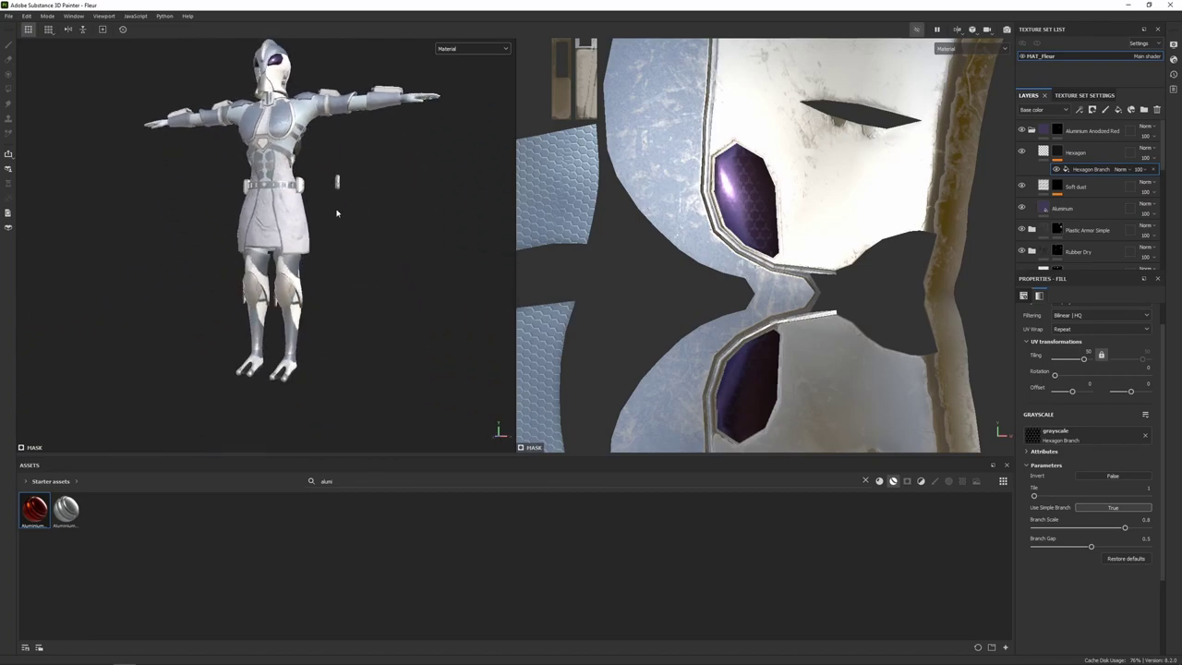
pyautogui.keyDown('alt'); pyautogui.moveTo(325, 208); pyautogui.dragTo(341, 253, button='middle'); pyautogui.keyUp('alt')
pyautogui.keyDown('alt'); pyautogui.moveTo(339, 252); pyautogui.dragTo(354, 301); pyautogui.keyUp('alt')
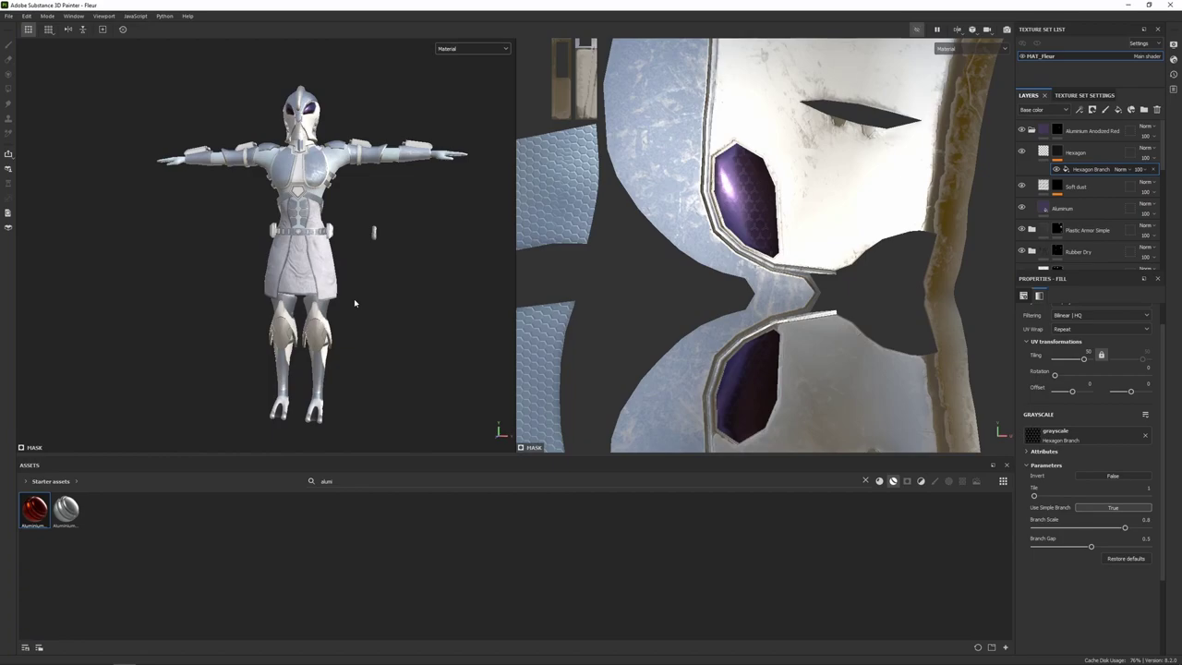
pyautogui.click(866, 481)
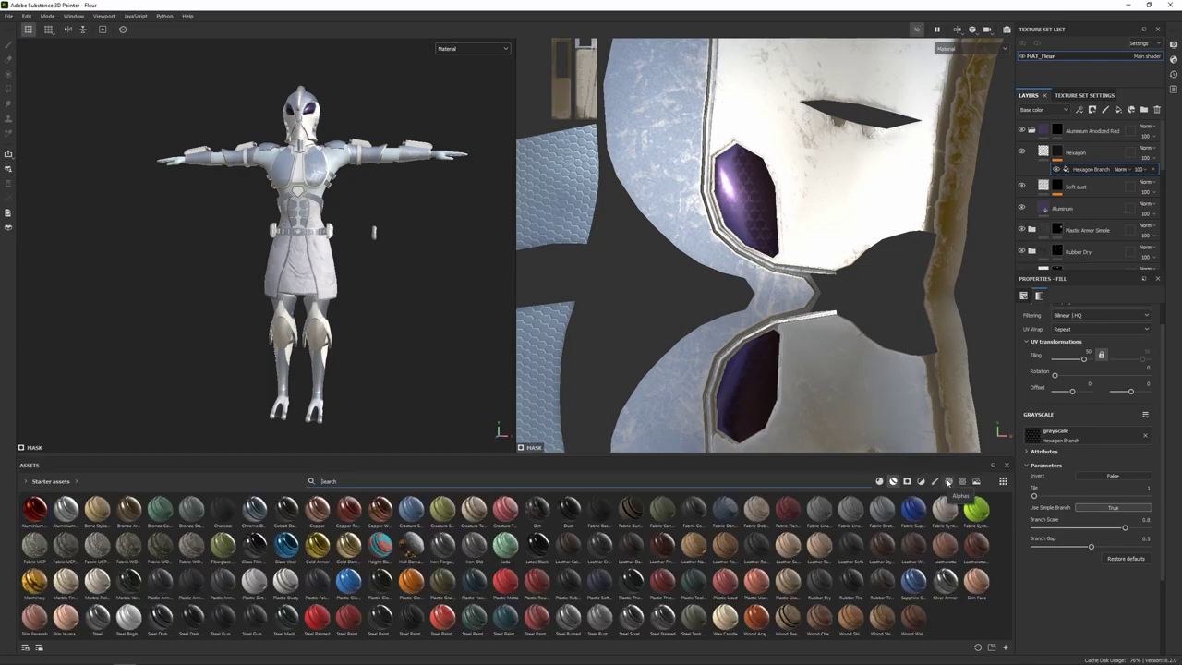
pyautogui.click(949, 481)
pyautogui.moveTo(1012, 515); pyautogui.dragTo(1009, 633)
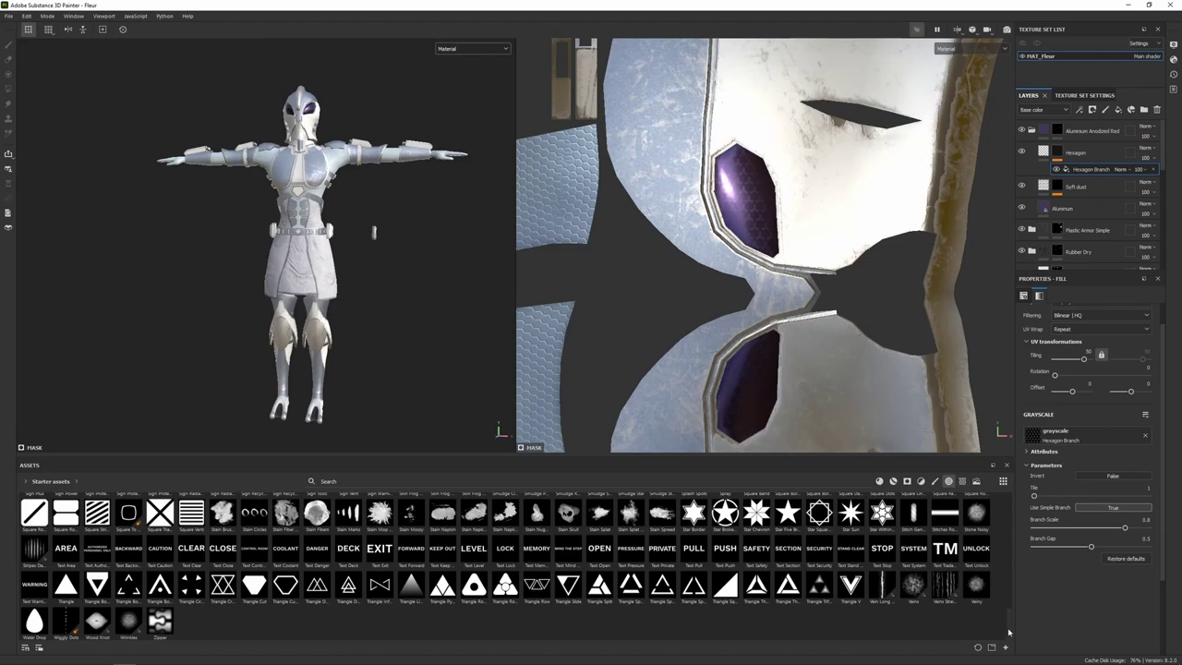
pyautogui.moveTo(1010, 633); pyautogui.dragTo(1025, 498)
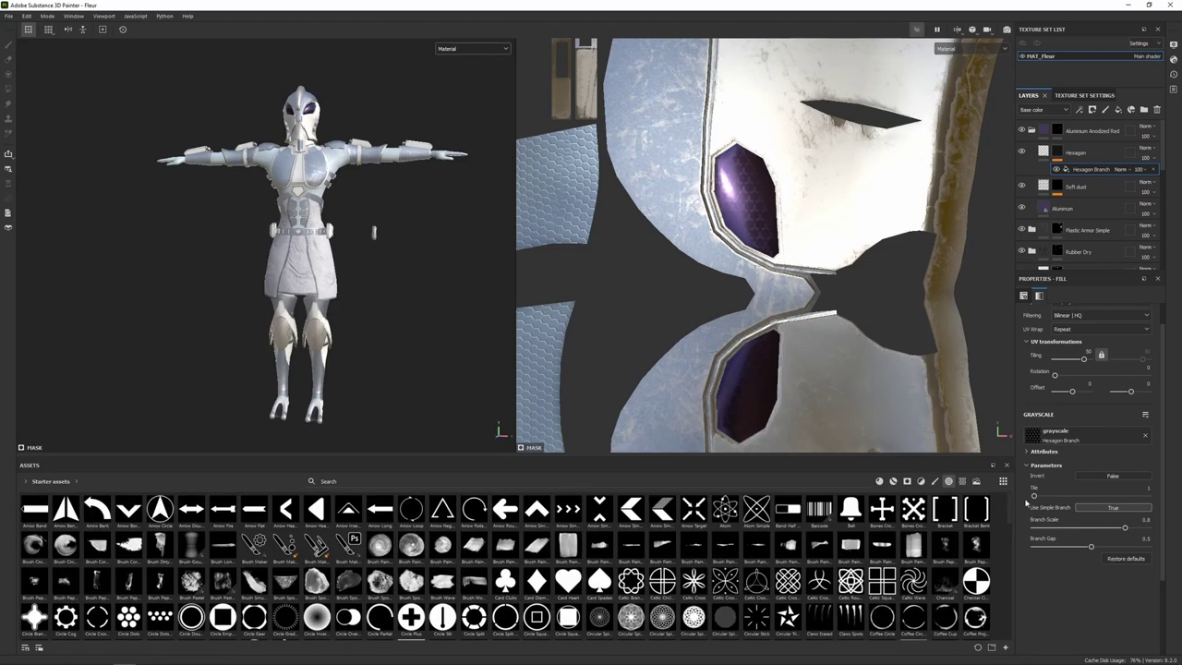
# Collapse the Aluminium Anodized Red folder and add a fill layer named WhiteRoundDecals above it.
pyautogui.click(1031, 130)
pyautogui.click(1105, 131)
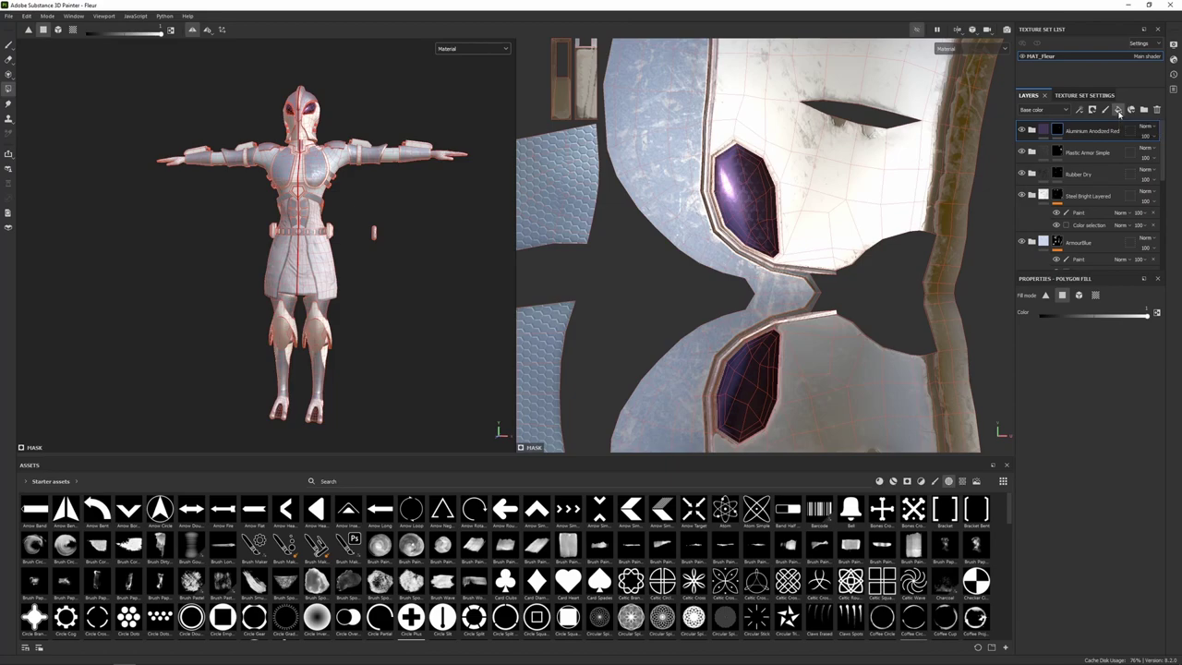
pyautogui.click(1118, 109)
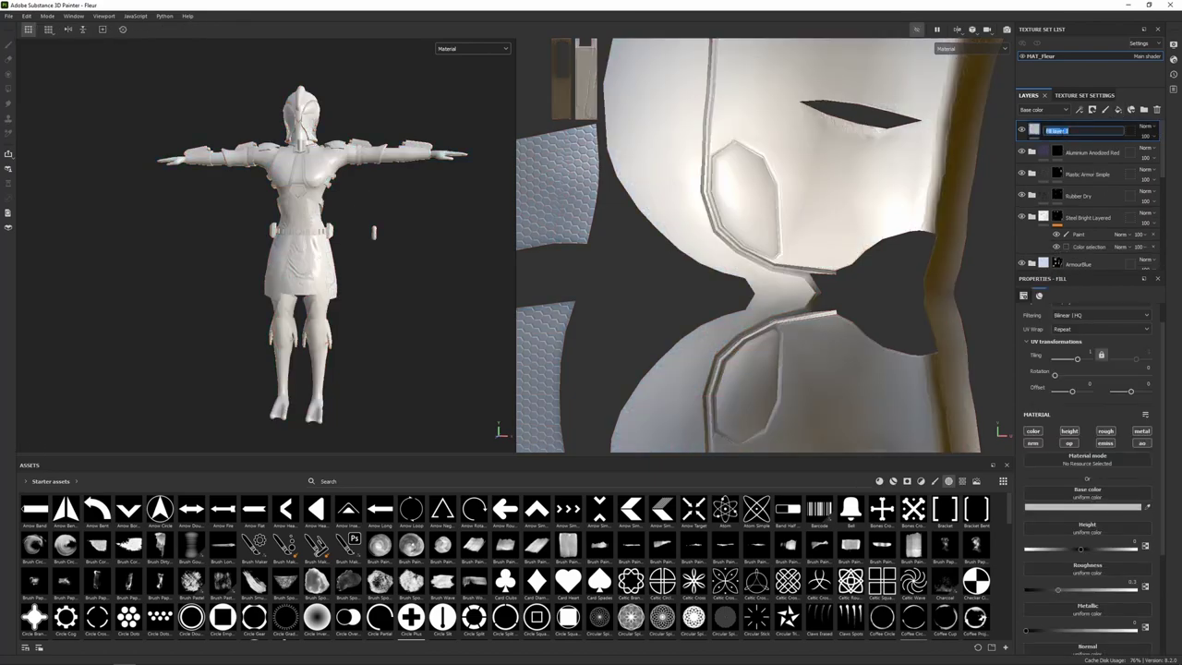
pyautogui.write('WhiteRoundDecals')
pyautogui.press('Return')
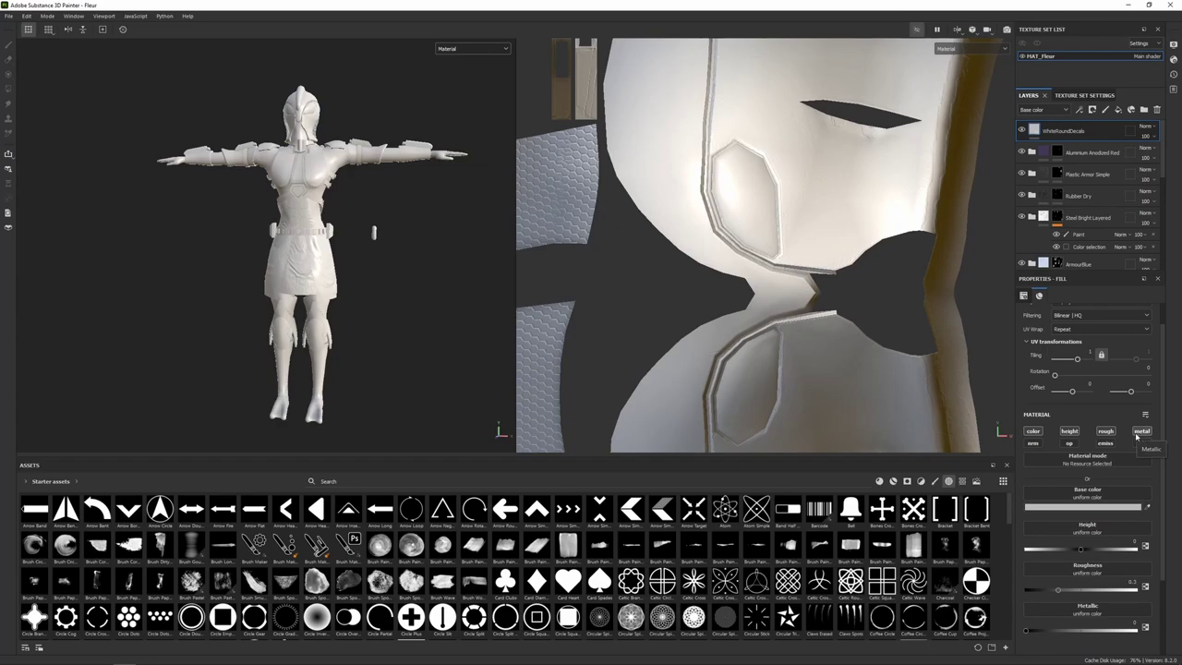
# Lighten the WhiteRoundDecals fill's base color to a near-white with a value of about 0.87.
pyautogui.click(1085, 509)
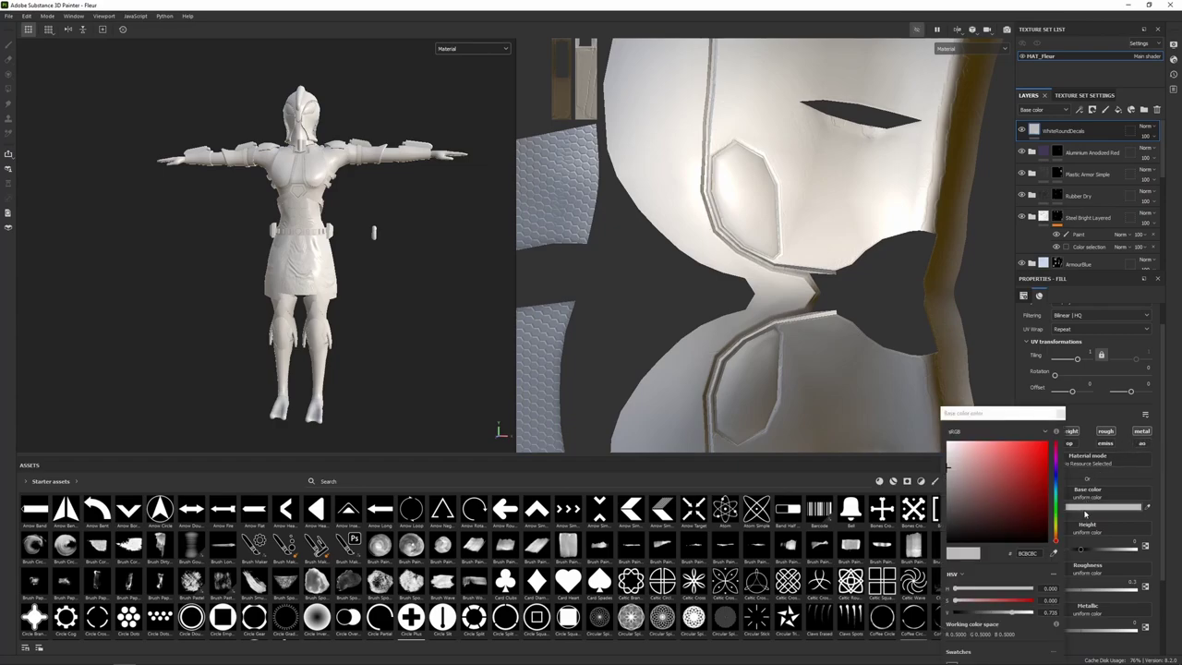
pyautogui.moveTo(949, 467); pyautogui.dragTo(941, 455)
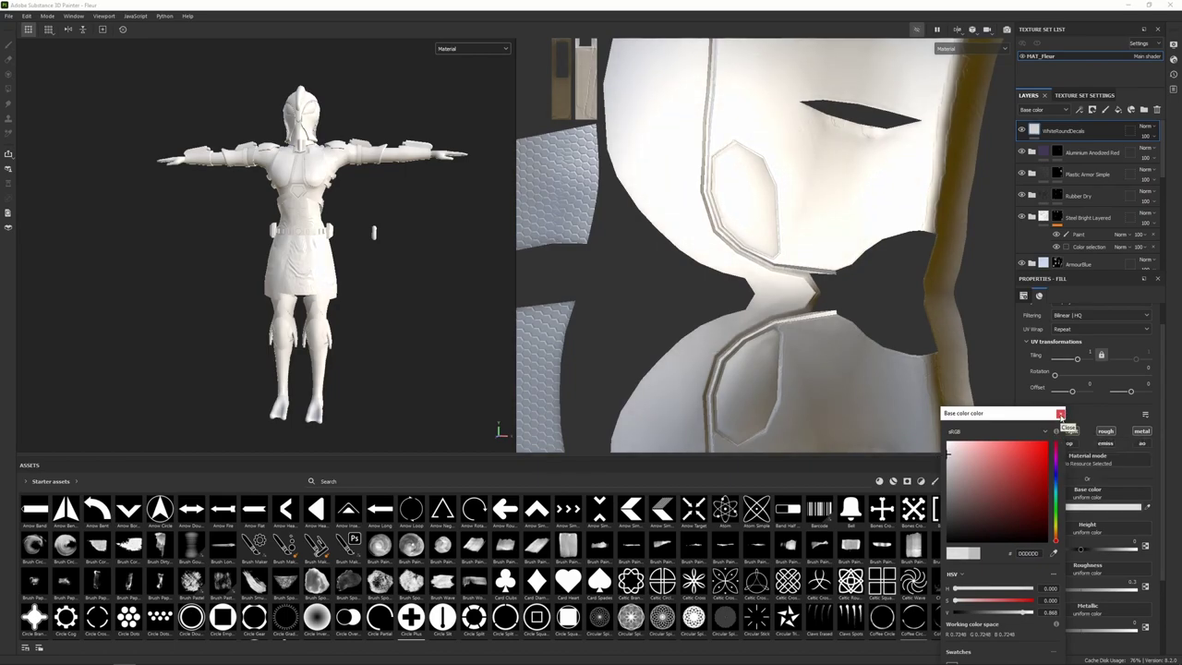
pyautogui.click(1061, 415)
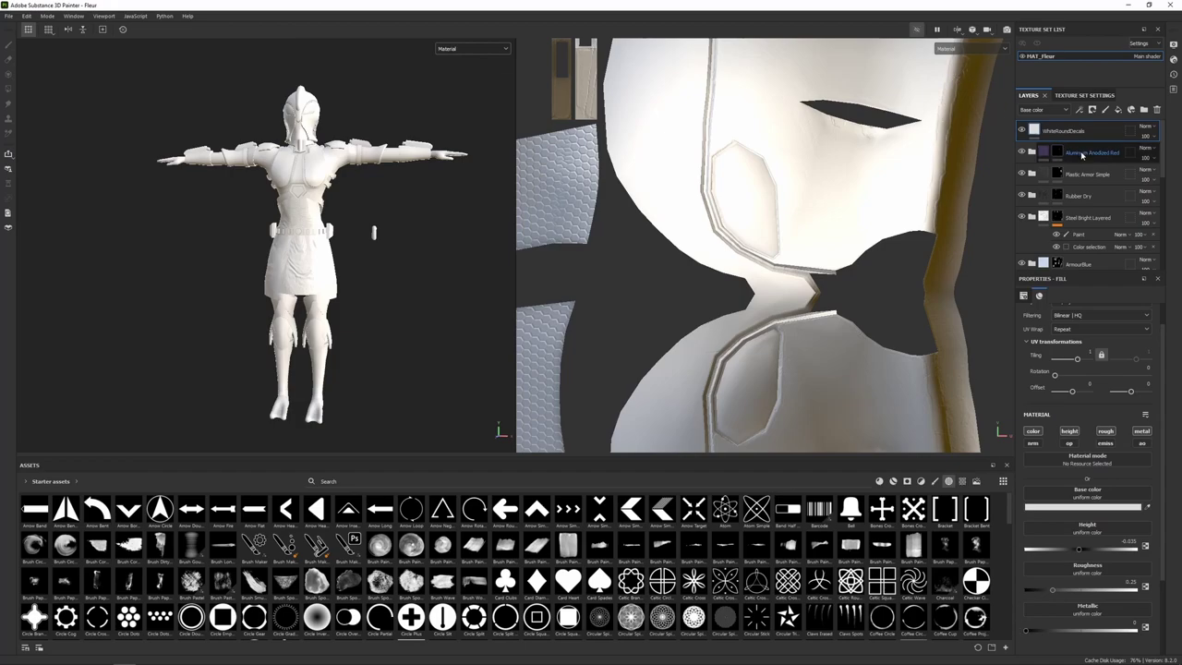
# Add a black mask to the WhiteRoundDecals layer and switch to the Paint tool.
pyautogui.rightClick(1043, 131)
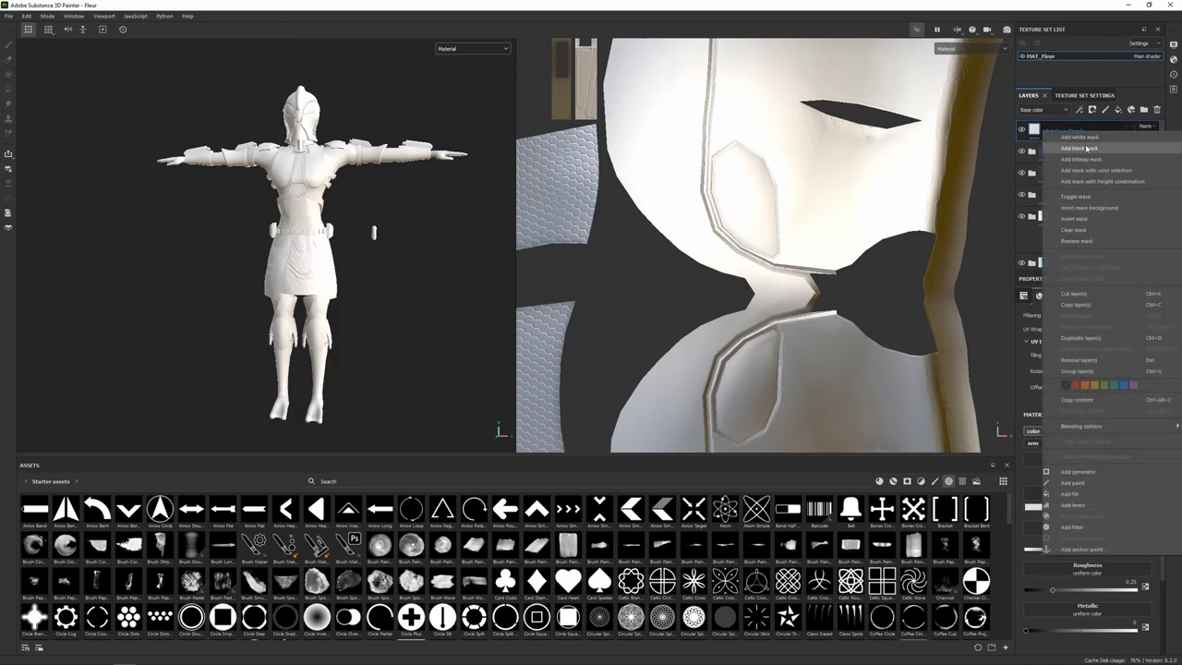
pyautogui.click(1080, 148)
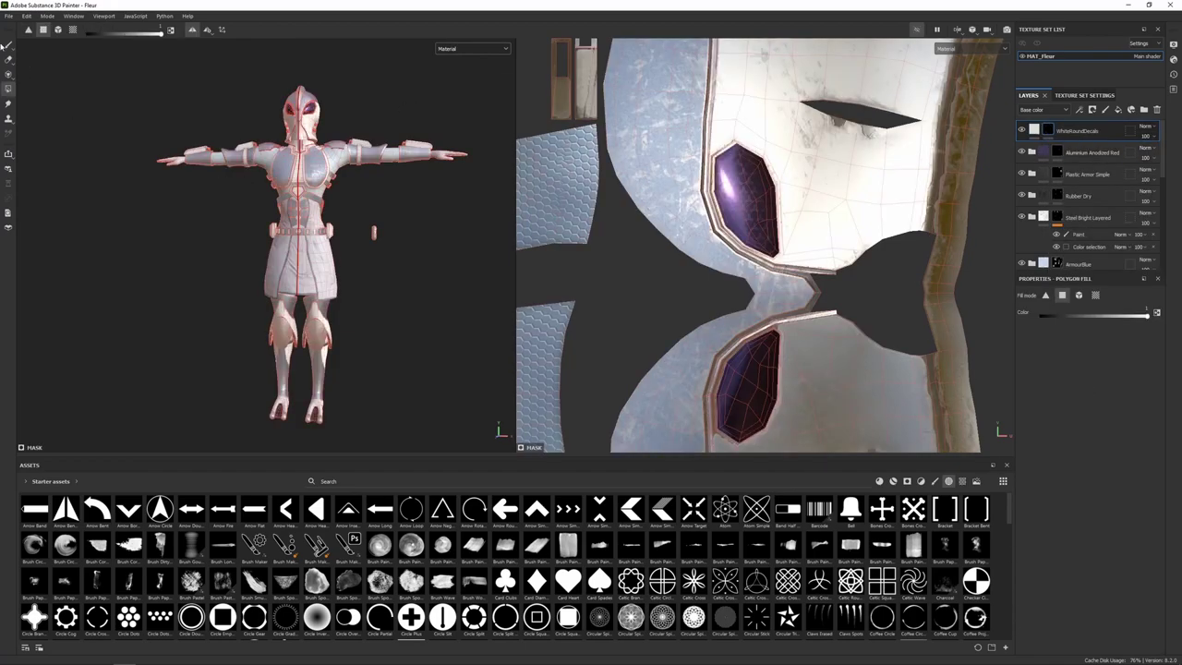
pyautogui.click(7, 45)
# Search the alphas for "shape", load the round Shape alpha and set the brush size to about 1.03 for the upper chest plate.
pyautogui.scroll(6, 323, 277)
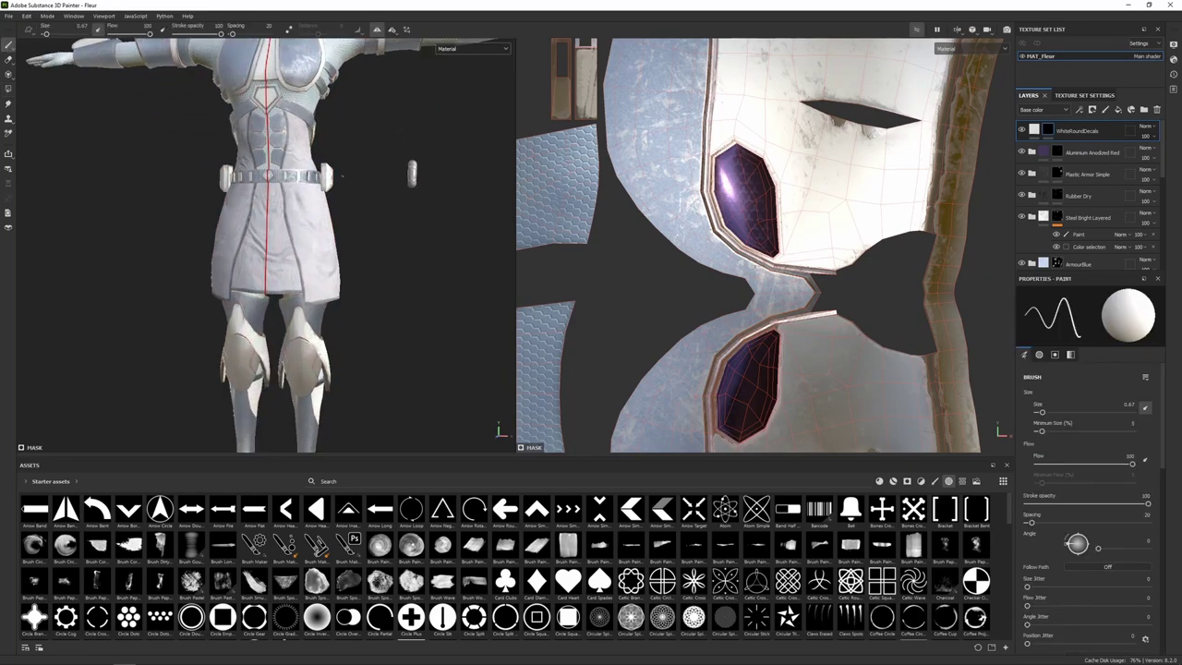
pyautogui.keyDown('alt'); pyautogui.moveTo(305, 111); pyautogui.dragTo(353, 370, button='middle'); pyautogui.keyUp('alt')
pyautogui.scroll(3, 353, 268)
pyautogui.scroll(2, 351, 242)
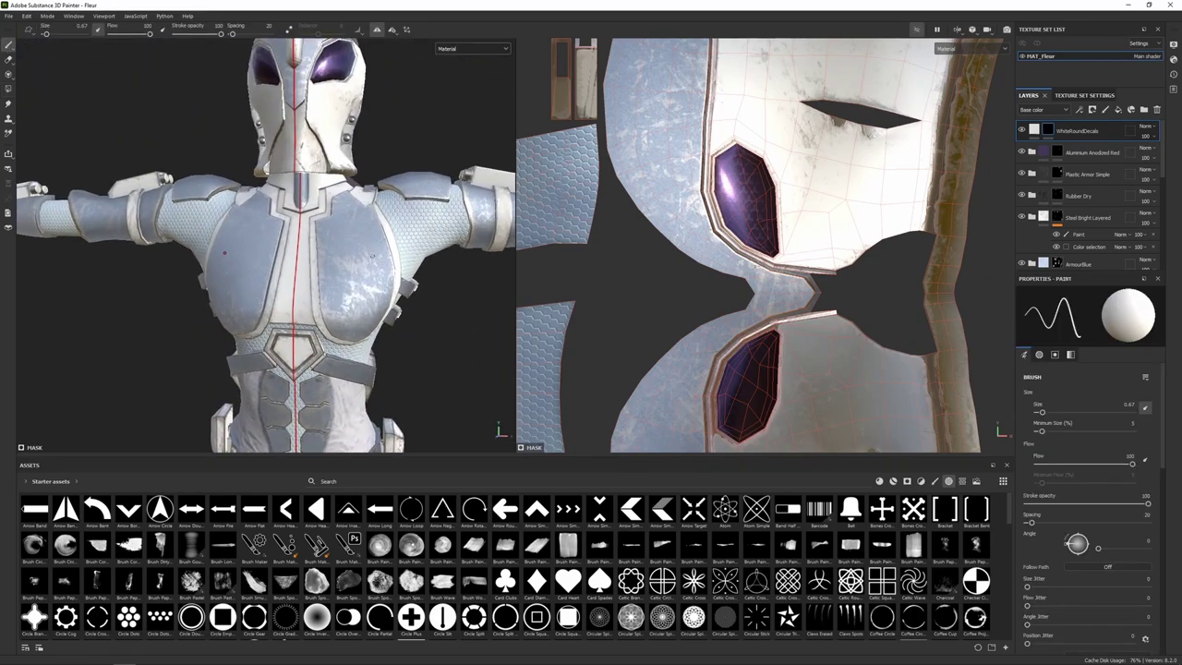
pyautogui.keyDown('alt'); pyautogui.moveTo(256, 243); pyautogui.dragTo(262, 271, button='middle'); pyautogui.keyUp('alt')
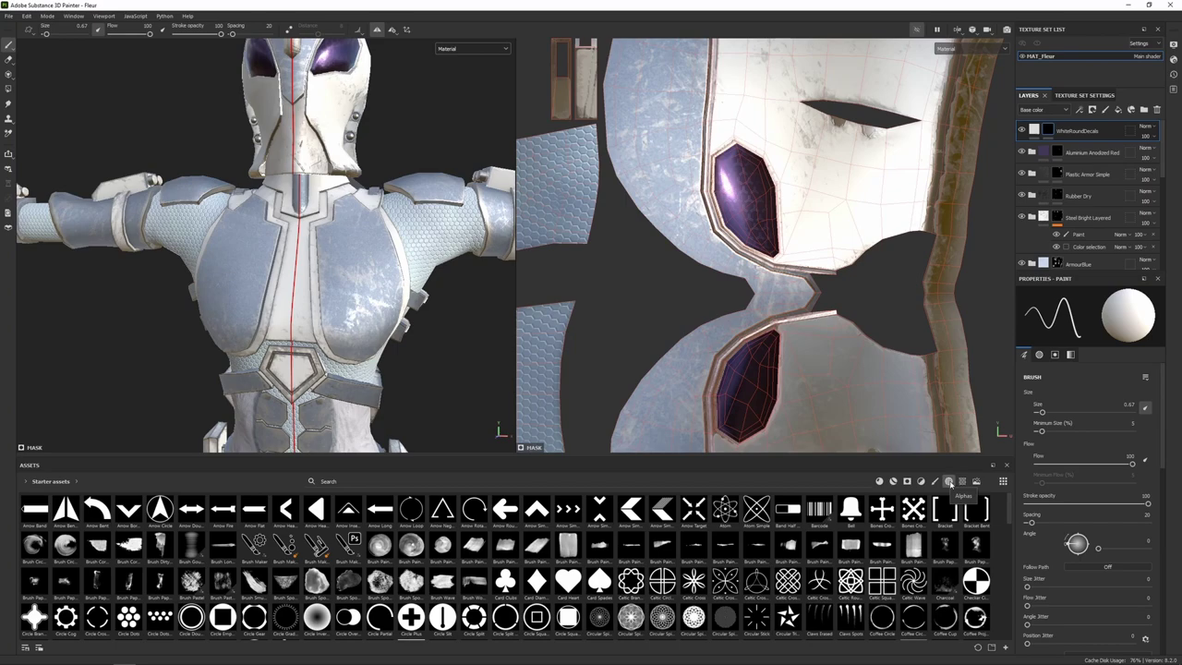
pyautogui.click(541, 484)
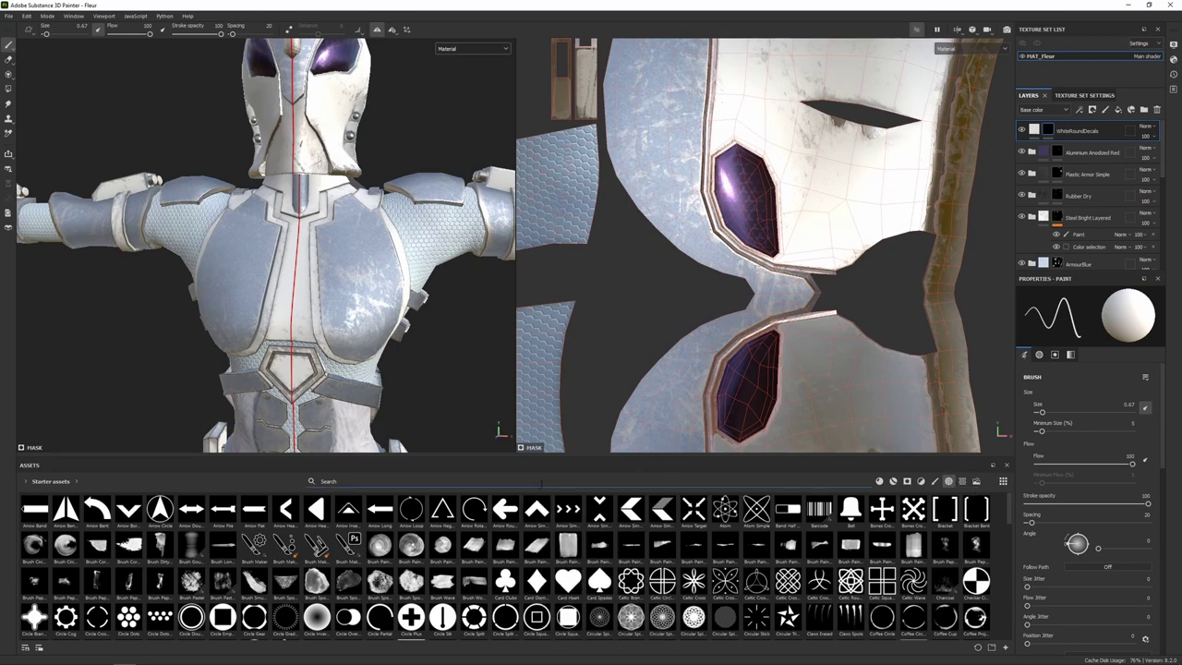
pyautogui.write('shape')
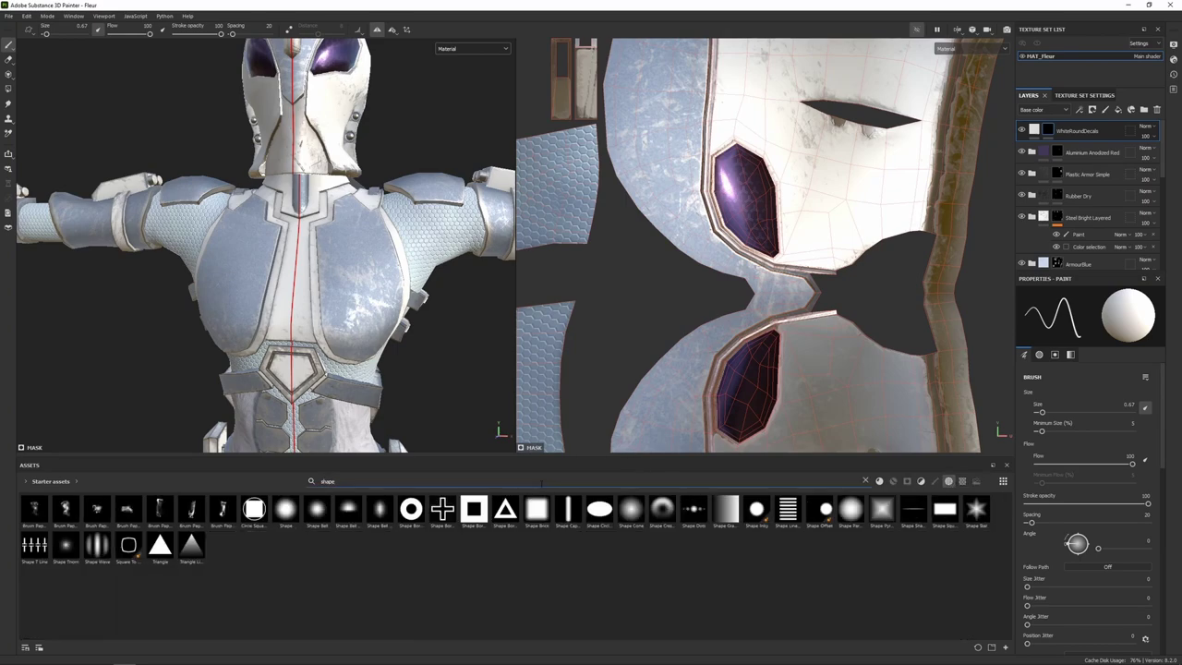
pyautogui.click(287, 509)
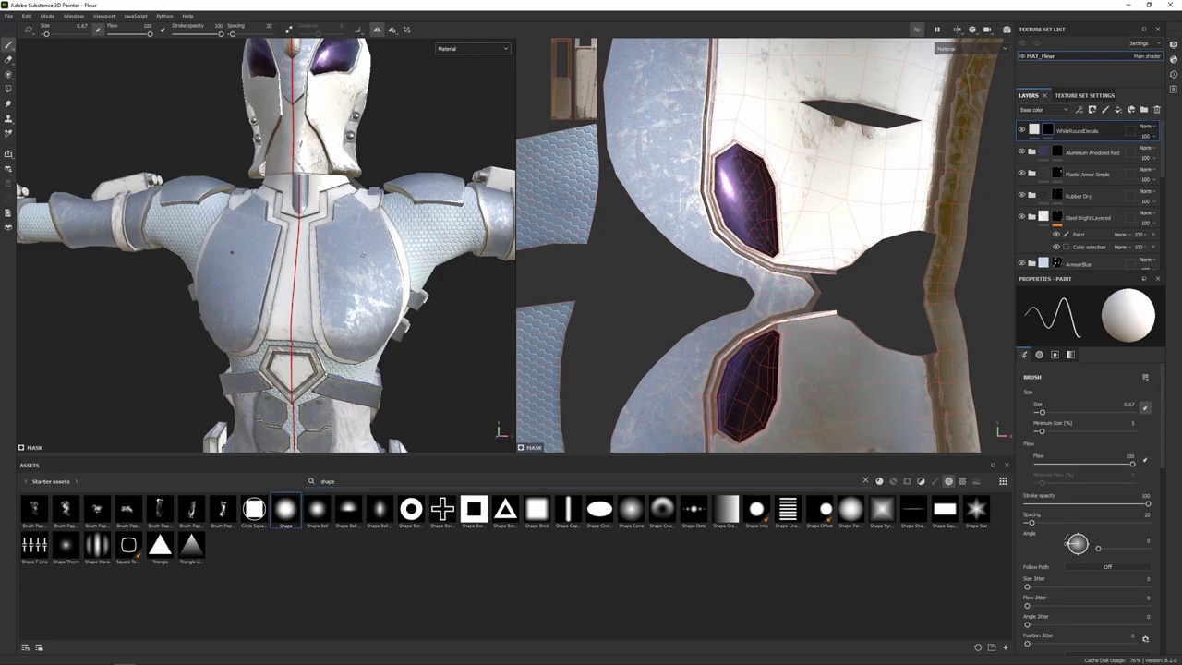
pyautogui.keyDown('ctrl'); pyautogui.moveTo(366, 260); pyautogui.dragTo(384, 260, button='right'); pyautogui.keyUp('ctrl')
pyautogui.scroll(5, 366, 245)
pyautogui.keyDown('alt'); pyautogui.moveTo(364, 239); pyautogui.dragTo(359, 233); pyautogui.keyUp('alt')
pyautogui.keyDown('alt'); pyautogui.moveTo(359, 233); pyautogui.dragTo(360, 247, button='middle'); pyautogui.keyUp('alt')
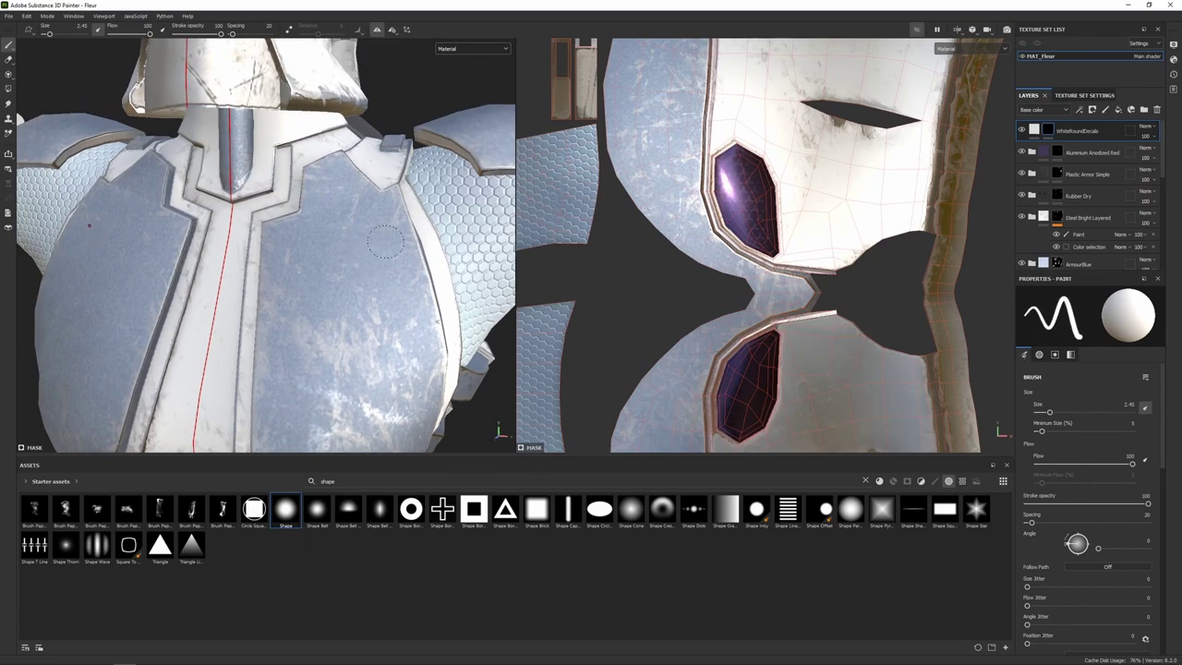
pyautogui.keyDown('ctrl'); pyautogui.moveTo(364, 214); pyautogui.dragTo(349, 214, button='right'); pyautogui.keyUp('ctrl')
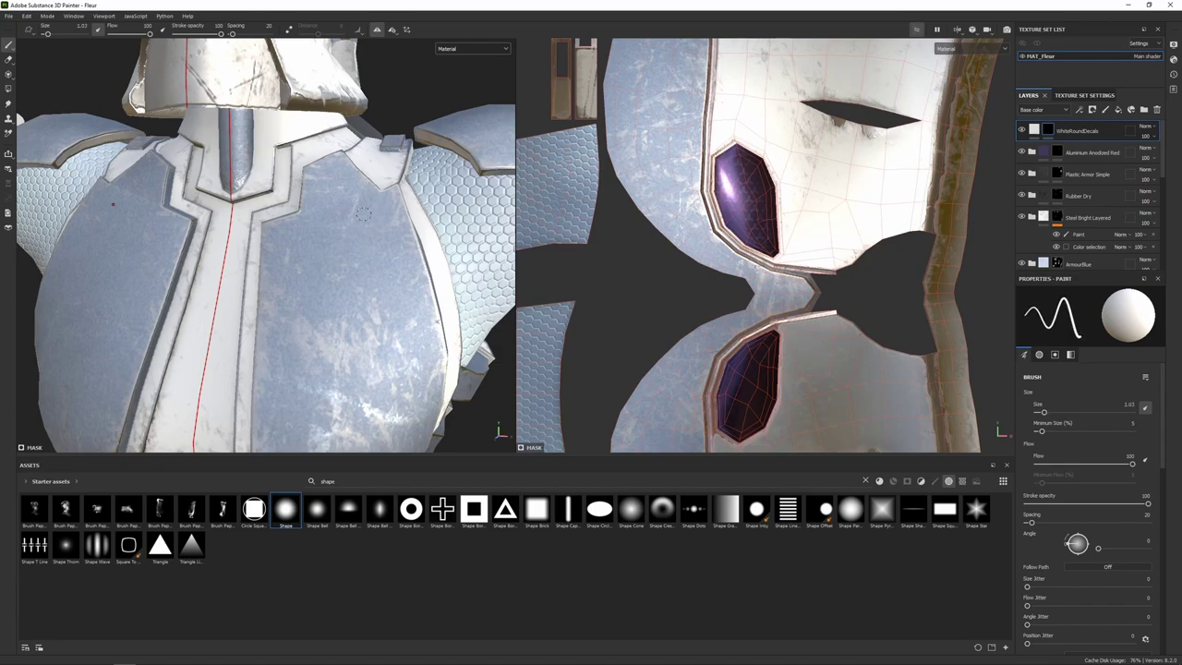
# Try stamping two round decals down the outer edge of the chest plate at brush size 1.23.
pyautogui.press(']')
pyautogui.click(379, 214)
pyautogui.click(391, 248)
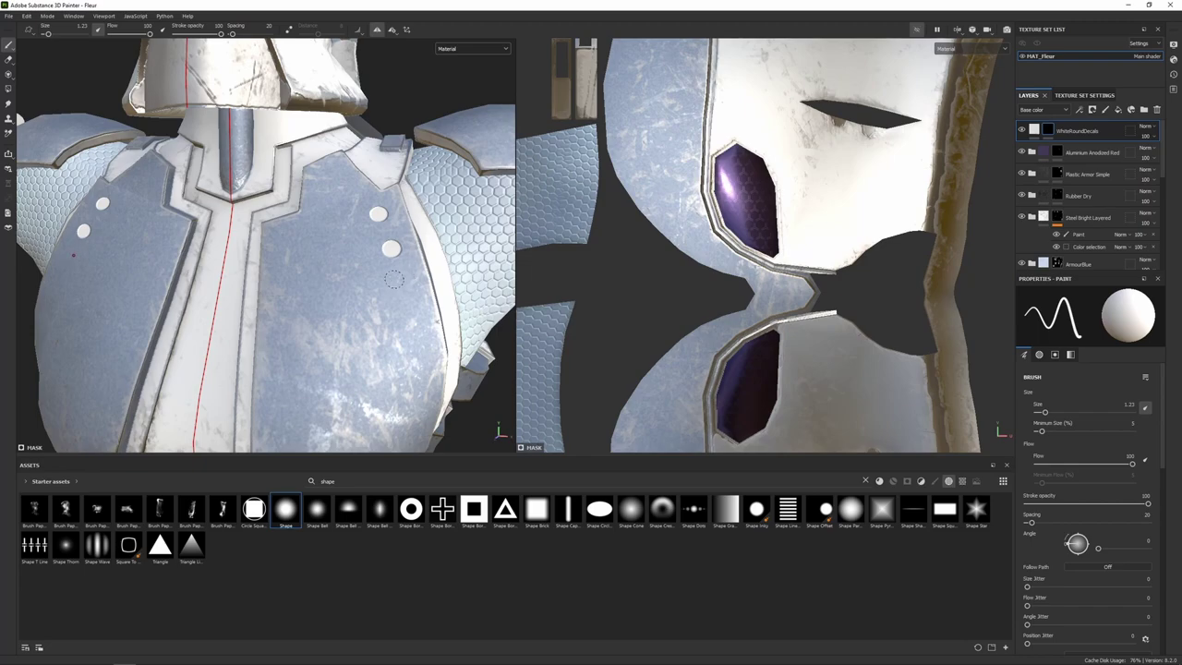
pyautogui.hotkey('ctrl', 'z')
pyautogui.hotkey('ctrl', 'z')
# Stamp three round decals down the outer edge of the chest plate at brush size about 0.95.
pyautogui.press('[')
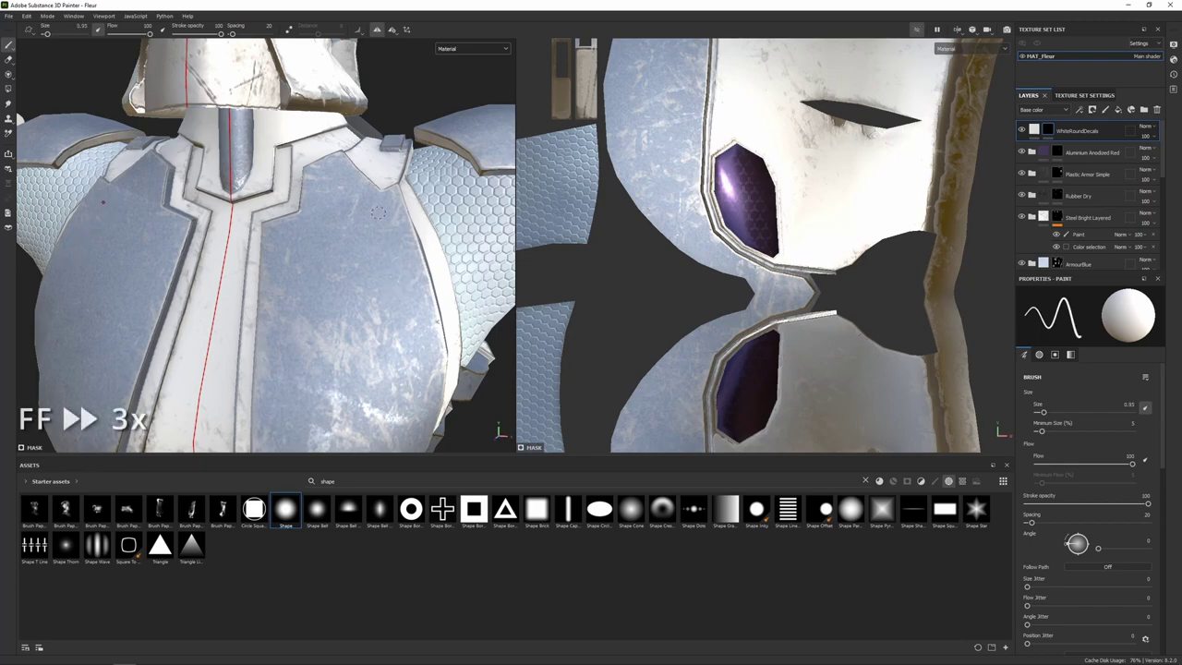
pyautogui.click(377, 212)
pyautogui.click(387, 244)
pyautogui.click(397, 278)
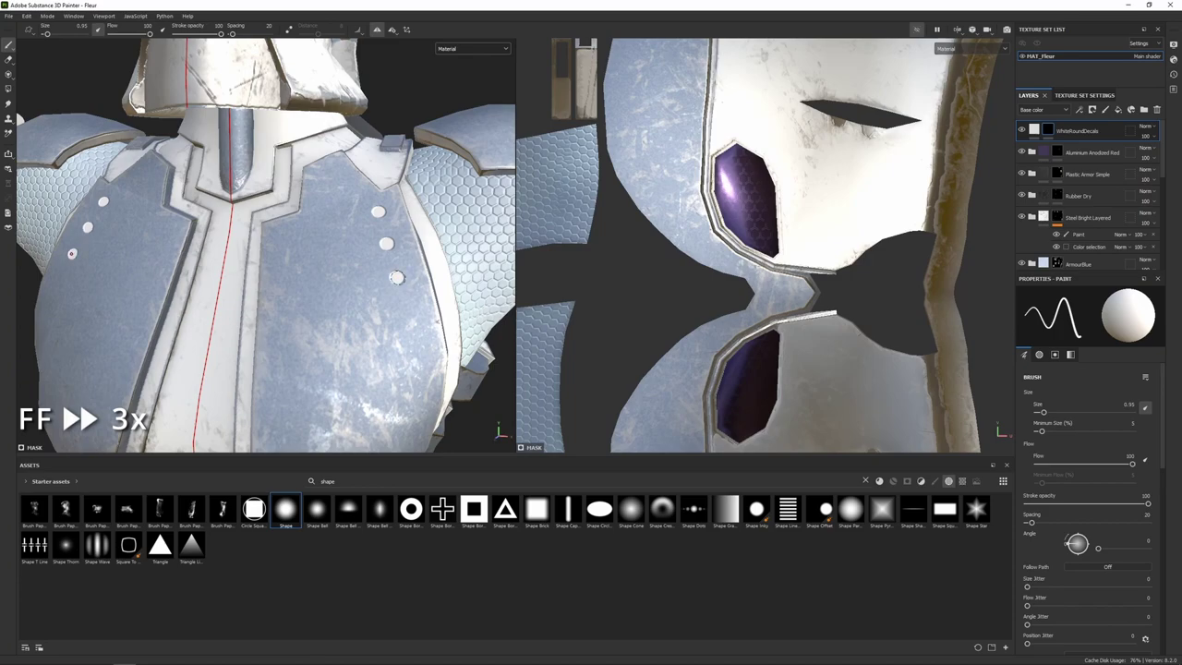
# Stamp two small round decals along the lower frame of the pentagonal chest emblem at brush size about 0.38.
pyautogui.keyDown('alt'); pyautogui.moveTo(394, 278); pyautogui.dragTo(325, 406, button='right'); pyautogui.keyUp('alt')
pyautogui.keyDown('alt'); pyautogui.moveTo(325, 406); pyautogui.dragTo(367, 233, button='middle'); pyautogui.keyUp('alt')
pyautogui.scroll(4, 397, 222)
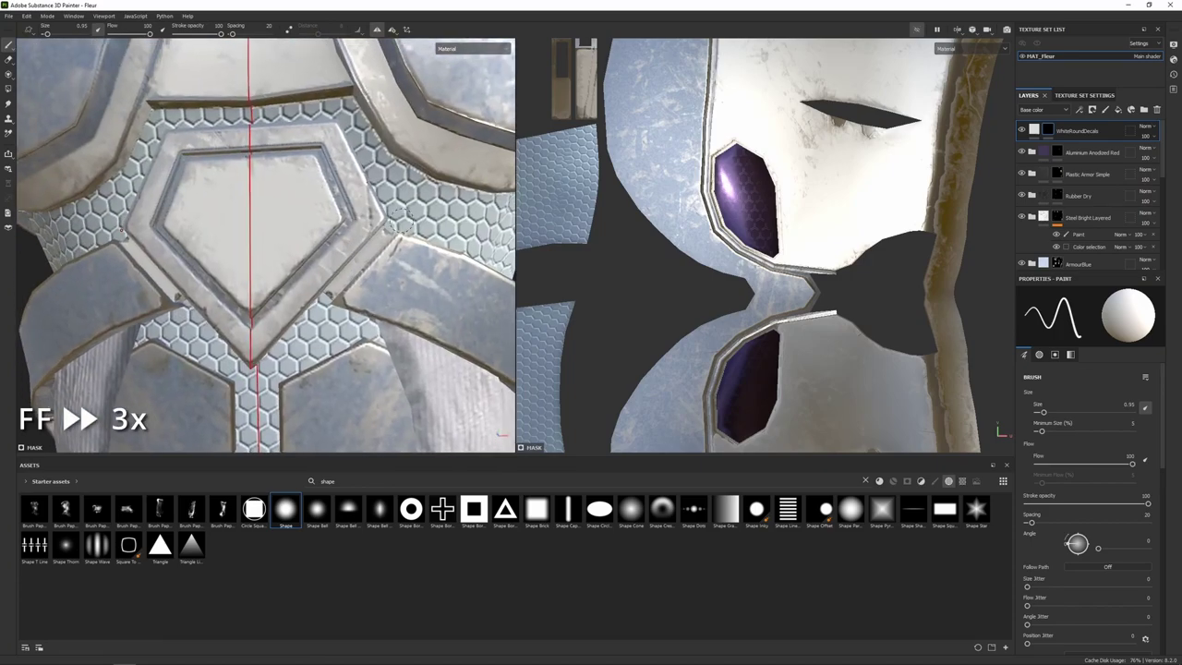
pyautogui.press('[')
pyautogui.press('[')
pyautogui.press('[')
pyautogui.click(368, 225)
pyautogui.click(328, 266)
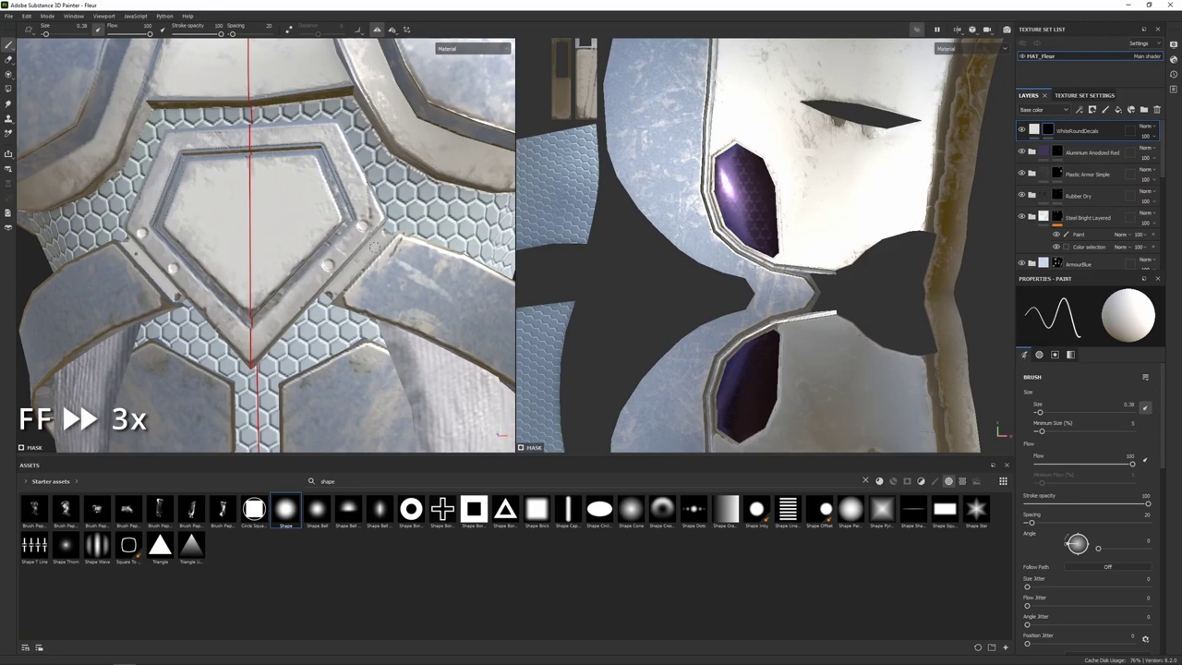
# Examine the pentagonal plate on the character's back and the round decals on the chest.
pyautogui.scroll(-6, 329, 266)
pyautogui.keyDown('alt'); pyautogui.moveTo(370, 268); pyautogui.dragTo(222, 258); pyautogui.keyUp('alt')
pyautogui.keyDown('alt'); pyautogui.moveTo(305, 333); pyautogui.dragTo(310, 245, button='middle'); pyautogui.keyUp('alt')
pyautogui.scroll(3, 292, 203)
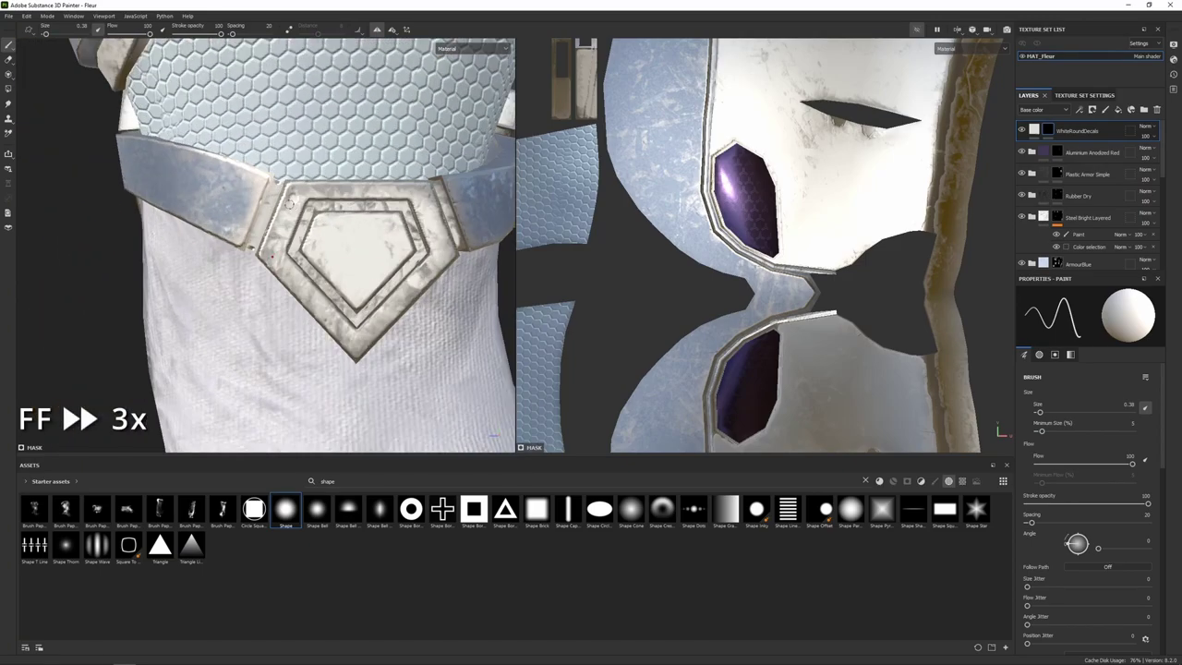
pyautogui.scroll(2, 292, 203)
pyautogui.keyDown('alt'); pyautogui.moveTo(441, 267); pyautogui.dragTo(494, 433); pyautogui.keyUp('alt')
pyautogui.scroll(-5, 397, 225)
pyautogui.keyDown('alt'); pyautogui.moveTo(397, 224); pyautogui.dragTo(264, 208); pyautogui.keyUp('alt')
pyautogui.keyDown('alt'); pyautogui.moveTo(318, 166); pyautogui.dragTo(320, 253, button='middle'); pyautogui.keyUp('alt')
pyautogui.scroll(3, 337, 226)
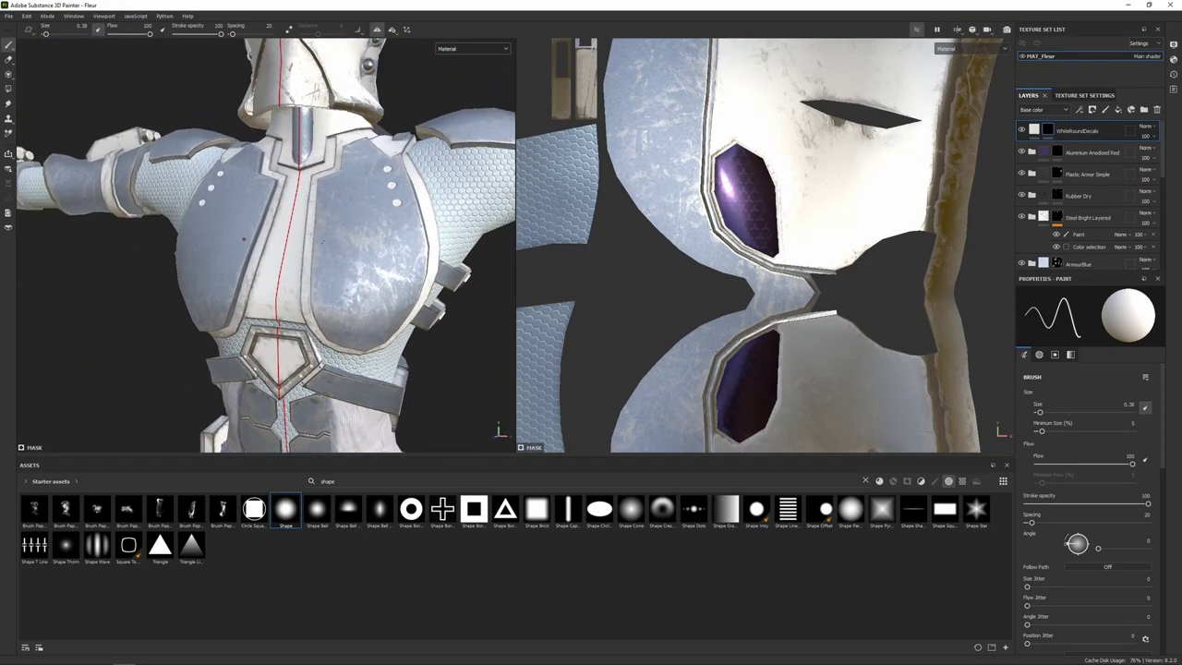
pyautogui.keyDown('alt'); pyautogui.moveTo(330, 222); pyautogui.dragTo(343, 227); pyautogui.keyUp('alt')
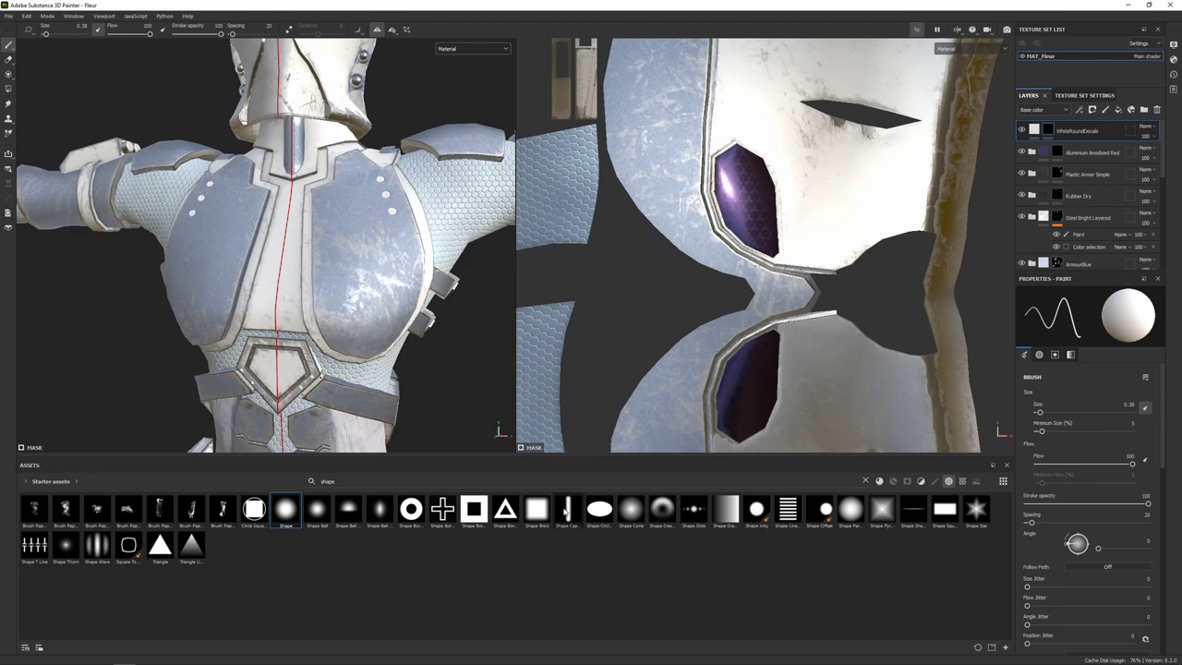
# Stamp a row of slanted bars on the upper chest plate with the Shape Capsule alpha, brush size about 5.47 and angle about 253.
pyautogui.click(566, 510)
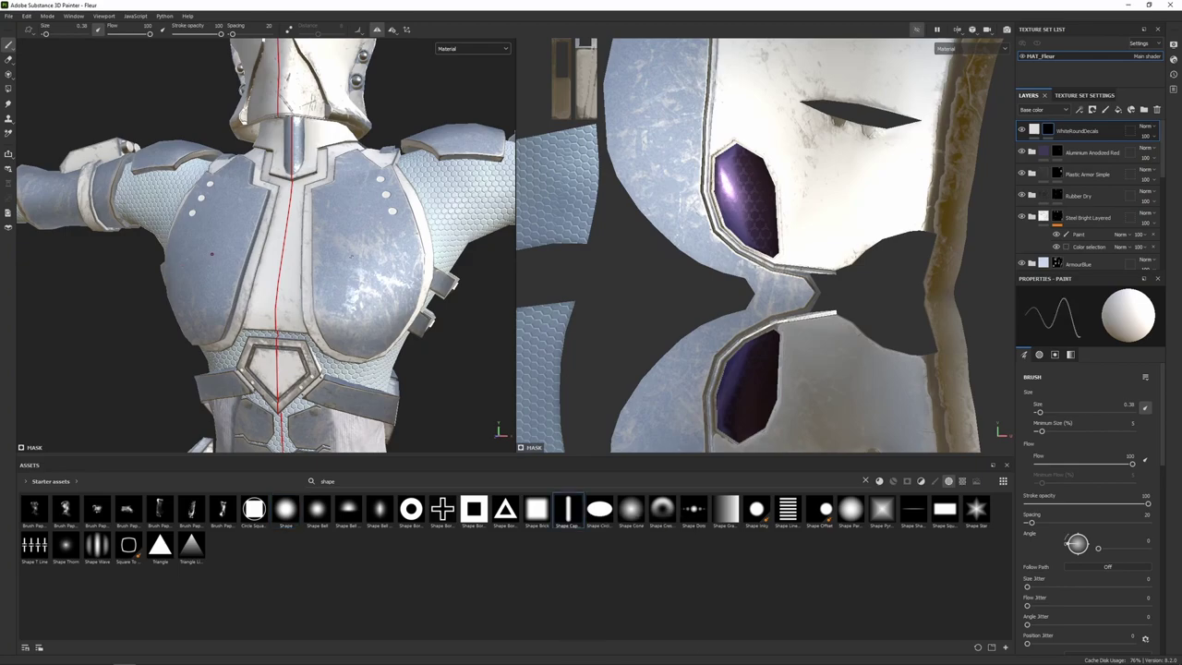
pyautogui.scroll(3, 352, 256)
pyautogui.moveTo(334, 222)
pyautogui.keyDown('ctrl'); pyautogui.mouseDown(button='right')
pyautogui.moveTo(395, 222)
pyautogui.moveTo(377, 222)
pyautogui.mouseUp(button='right'); pyautogui.keyUp('ctrl')
pyautogui.moveTo(349, 209)
pyautogui.keyDown('ctrl'); pyautogui.mouseDown()
pyautogui.moveTo(348, 264)
pyautogui.moveTo(347, 207)
pyautogui.mouseUp(); pyautogui.keyUp('ctrl')
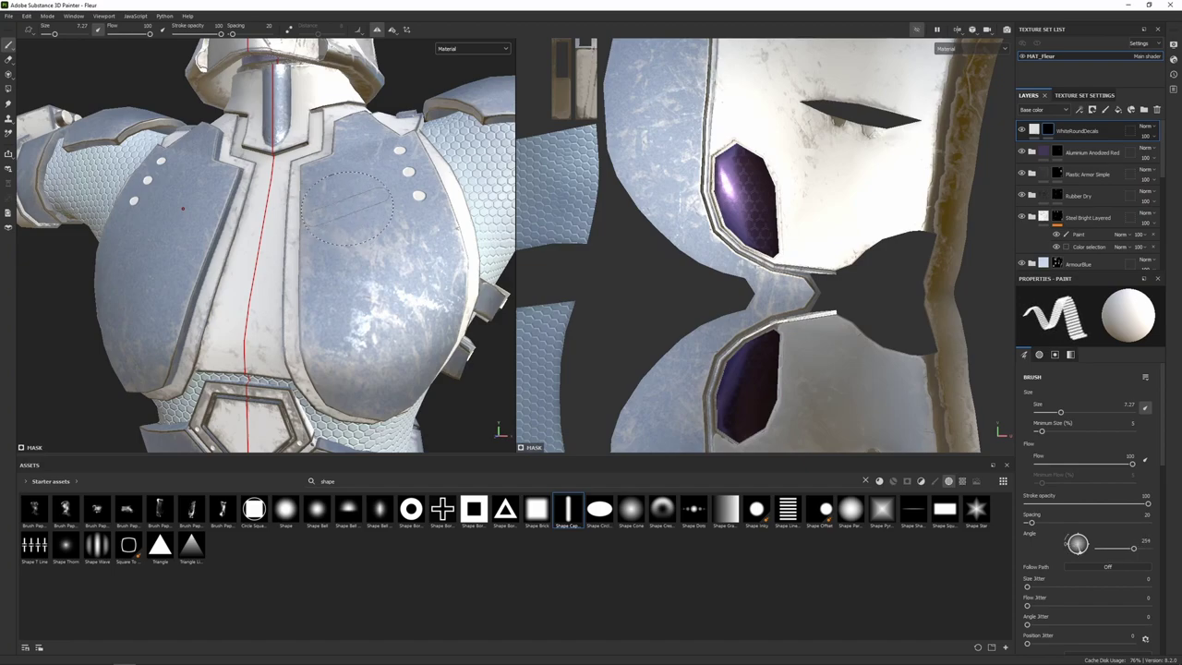
pyautogui.scroll(2, 346, 205)
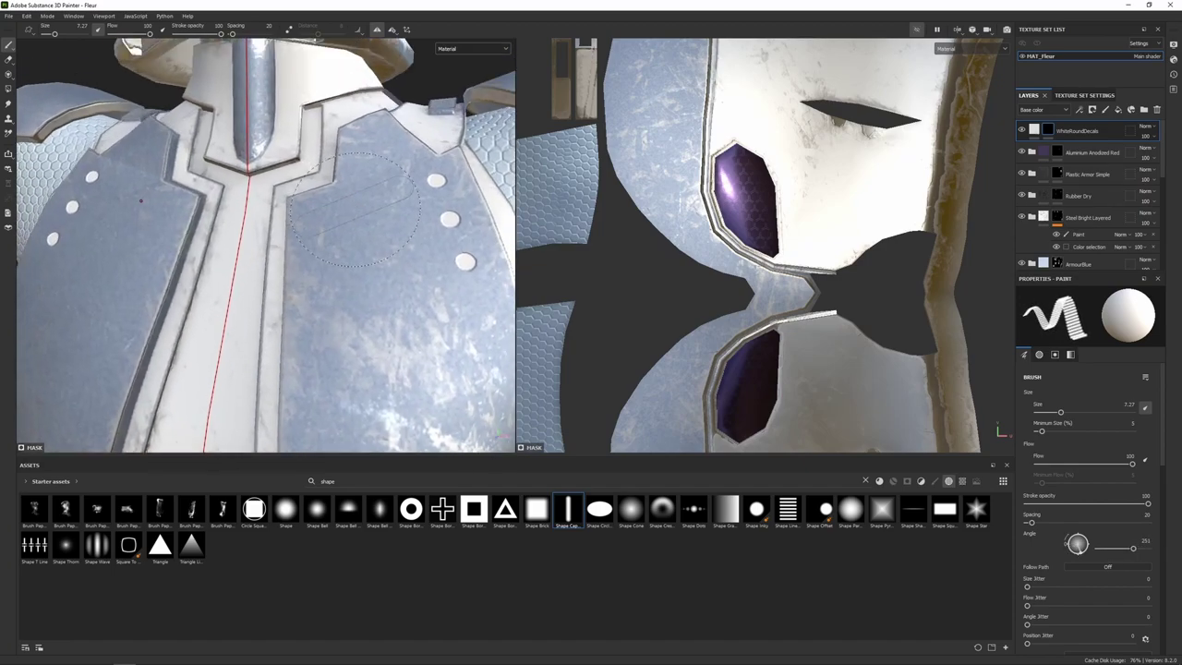
pyautogui.keyDown('ctrl'); pyautogui.moveTo(361, 199); pyautogui.dragTo(350, 200, button='right'); pyautogui.keyUp('ctrl')
pyautogui.keyDown('ctrl'); pyautogui.moveTo(346, 215); pyautogui.dragTo(345, 215); pyautogui.keyUp('ctrl')
pyautogui.moveTo(345, 214)
pyautogui.keyDown('ctrl'); pyautogui.mouseDown(button='right')
pyautogui.moveTo(359, 245)
pyautogui.moveTo(347, 215)
pyautogui.mouseUp(button='right'); pyautogui.keyUp('ctrl')
pyautogui.click(348, 209)
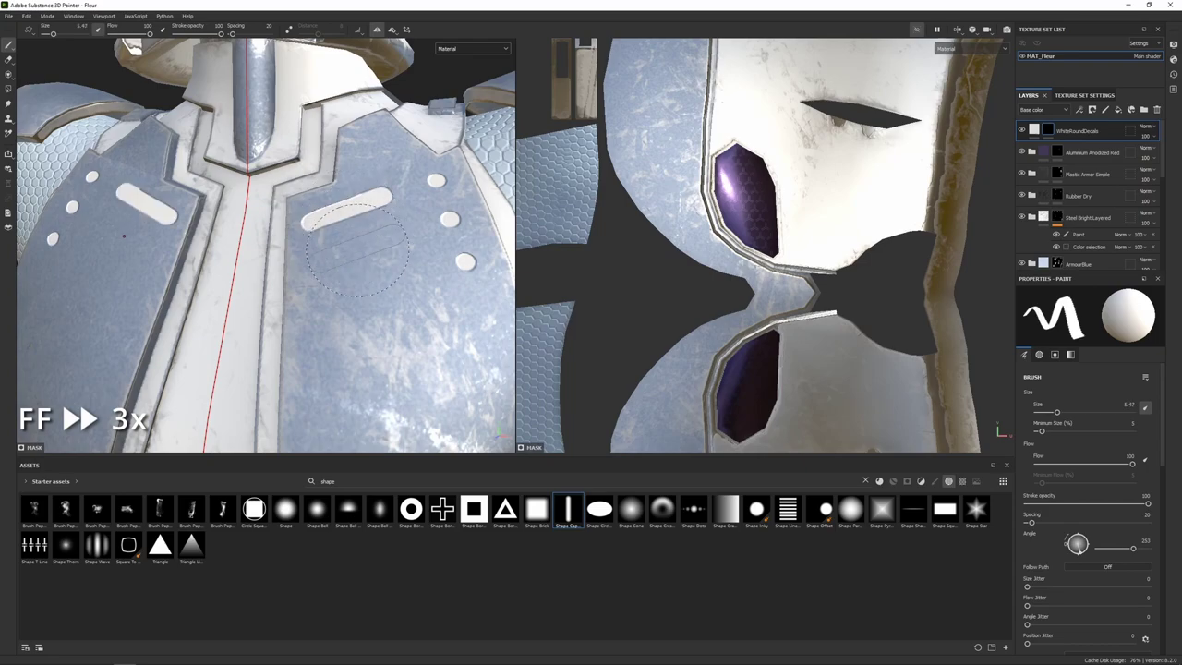
pyautogui.click(359, 254)
# Stamp small capsule bars on the straps beside the pentagonal emblem at brush size about 1.98 and angle 218, and check the decals front and back.
pyautogui.scroll(-10, 366, 289)
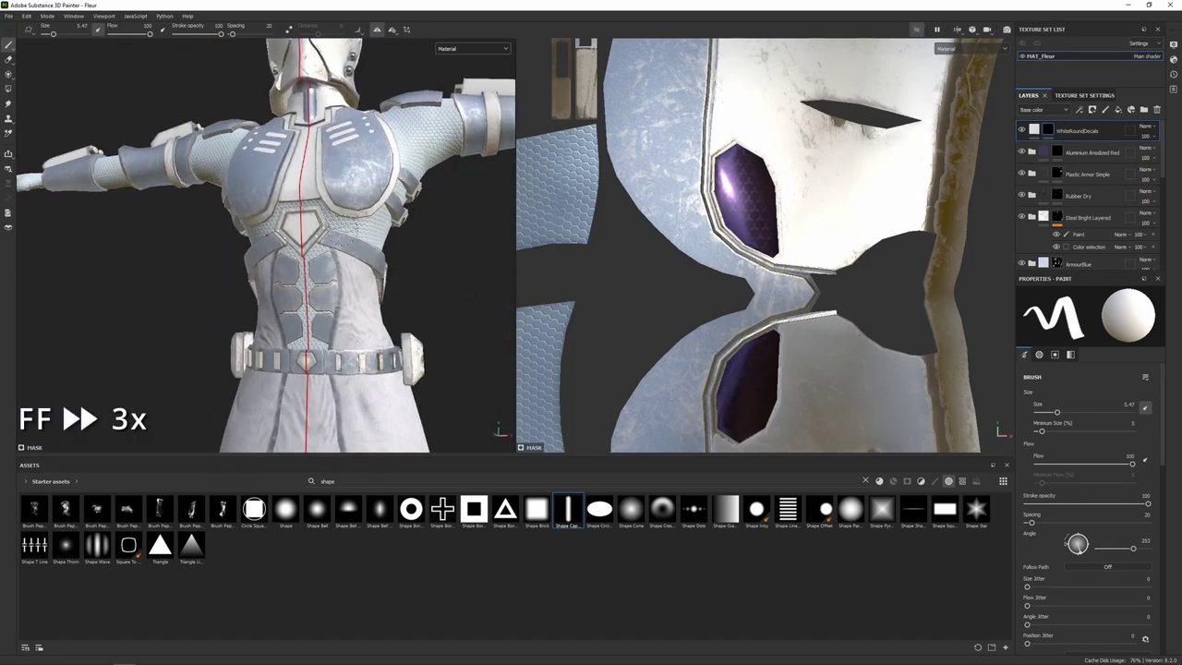
pyautogui.scroll(10, 343, 228)
pyautogui.moveTo(343, 228)
pyautogui.keyDown('ctrl'); pyautogui.mouseDown(button='right')
pyautogui.moveTo(362, 231)
pyautogui.moveTo(314, 236)
pyautogui.mouseUp(button='right'); pyautogui.keyUp('ctrl')
pyautogui.keyDown('ctrl'); pyautogui.moveTo(314, 237); pyautogui.dragTo(306, 260); pyautogui.keyUp('ctrl')
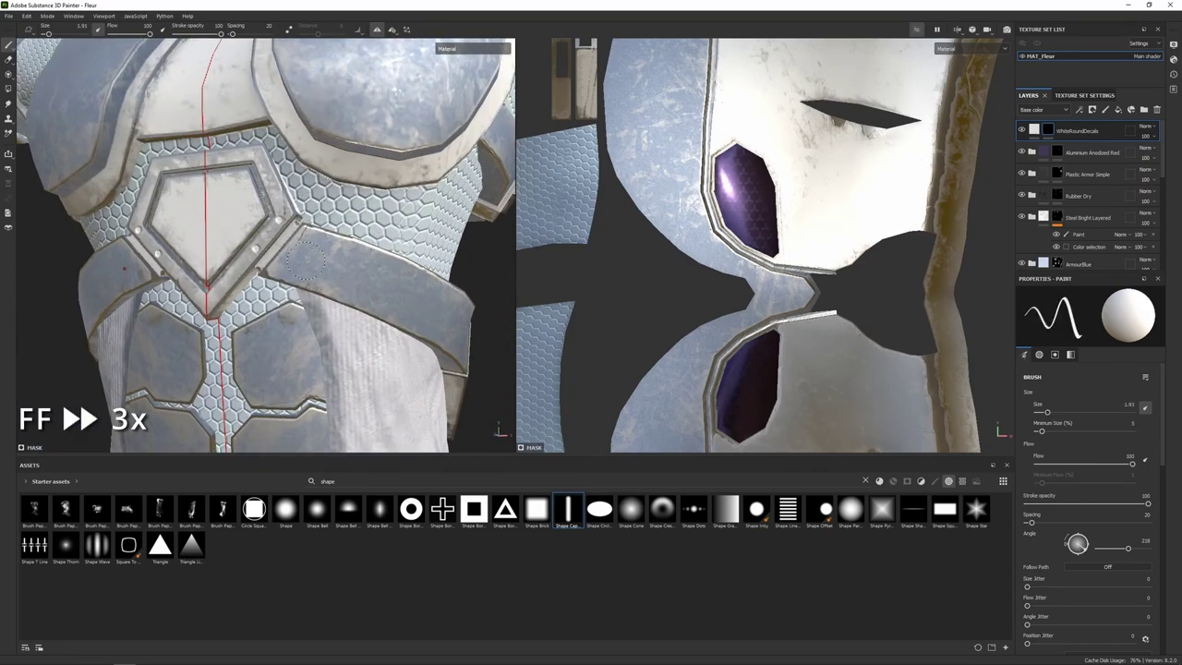
pyautogui.keyDown('ctrl'); pyautogui.moveTo(305, 259); pyautogui.dragTo(306, 258, button='right'); pyautogui.keyUp('ctrl')
pyautogui.scroll(-8, 334, 268)
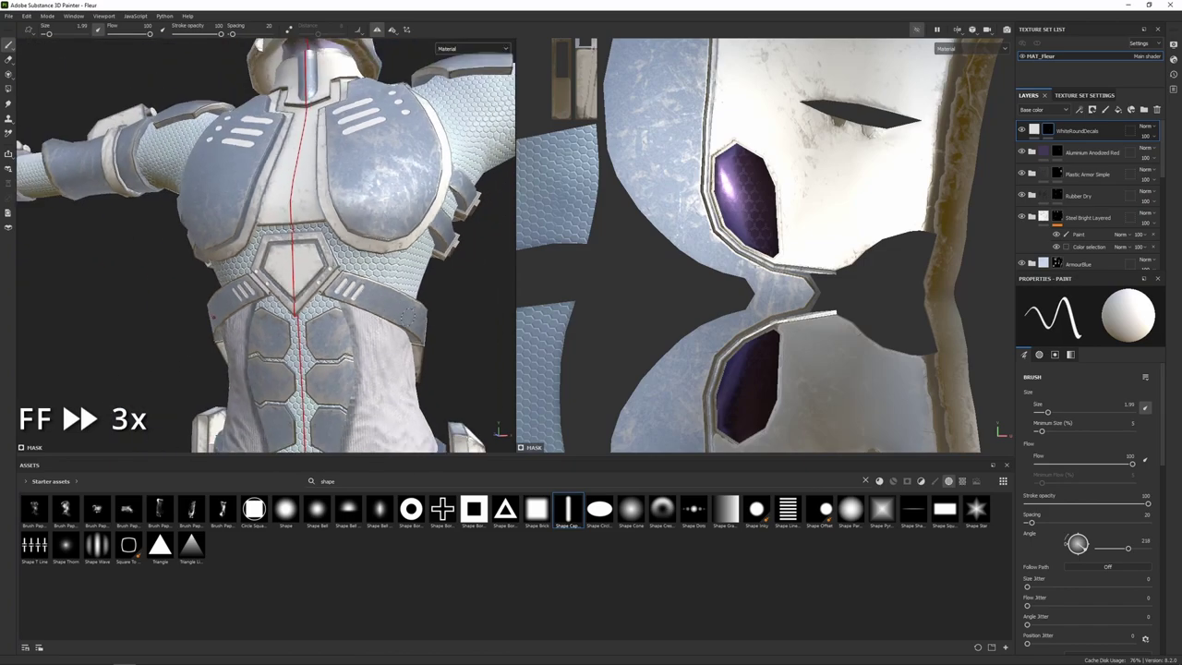
pyautogui.moveTo(409, 317)
pyautogui.keyDown('alt'); pyautogui.mouseDown()
pyautogui.moveTo(248, 268)
pyautogui.moveTo(264, 203)
pyautogui.moveTo(263, 245)
pyautogui.mouseUp(); pyautogui.keyUp('alt')
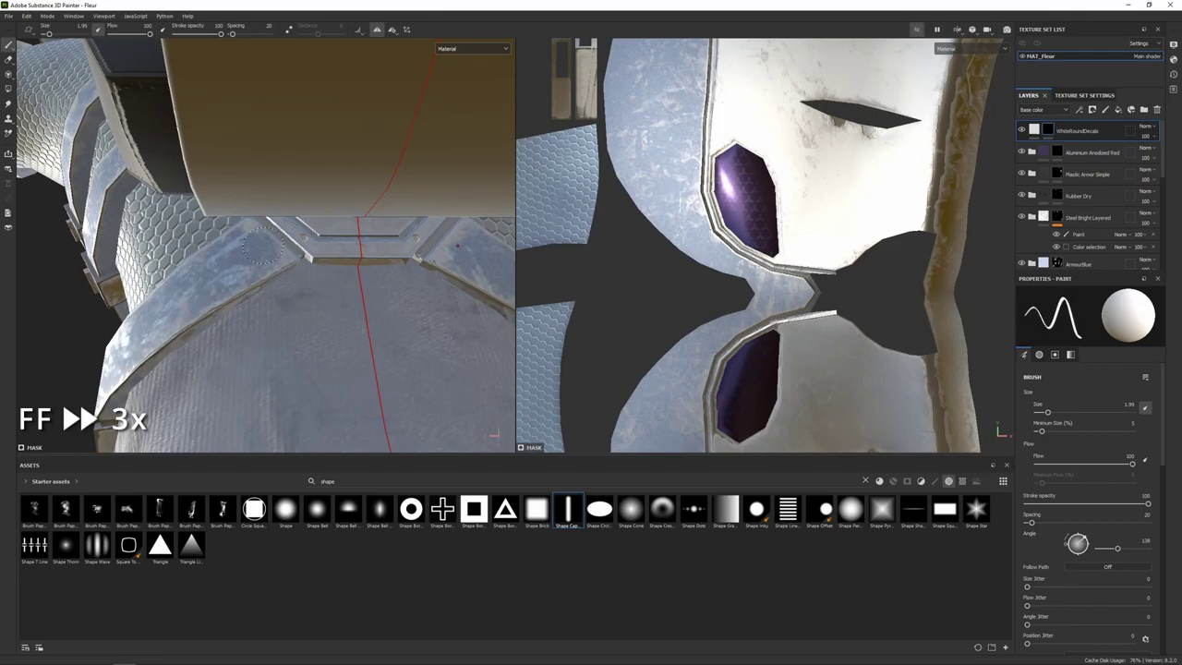
pyautogui.scroll(-8, 347, 427)
pyautogui.moveTo(347, 427)
pyautogui.keyDown('alt'); pyautogui.mouseDown()
pyautogui.moveTo(388, 351)
pyautogui.moveTo(318, 333)
pyautogui.moveTo(424, 396)
pyautogui.moveTo(477, 408)
pyautogui.mouseUp(); pyautogui.keyUp('alt')
pyautogui.scroll(-3, 424, 395)
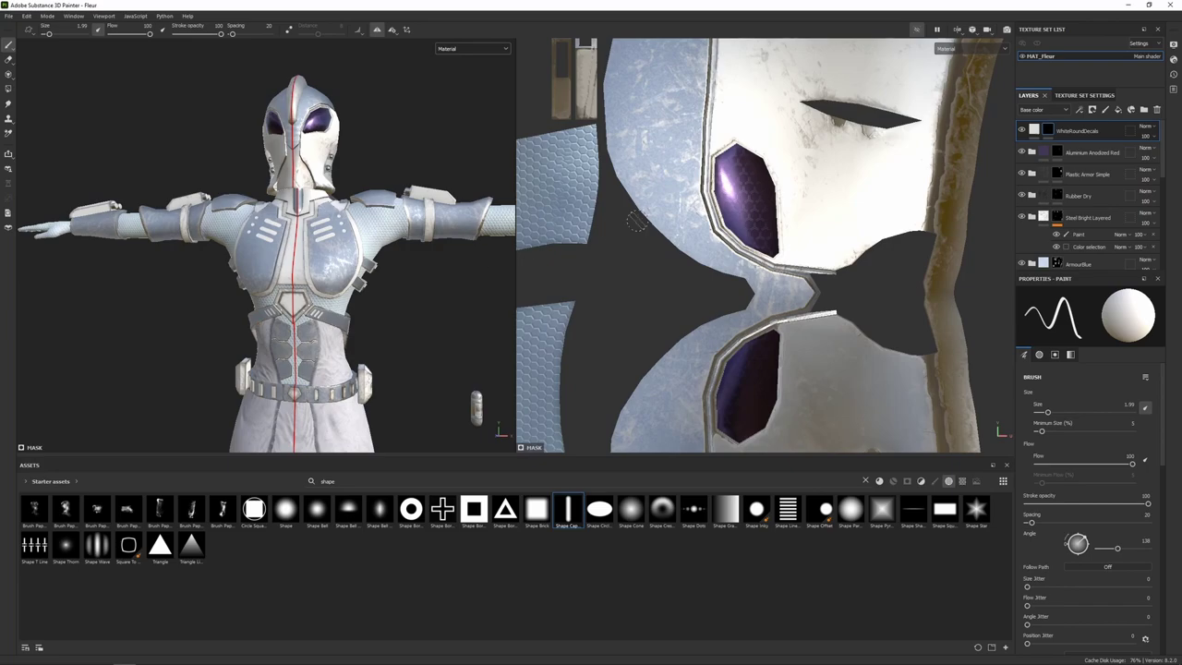
# Add a fill layer named MetalDetails above WhiteRoundDecals.
pyautogui.click(1118, 109)
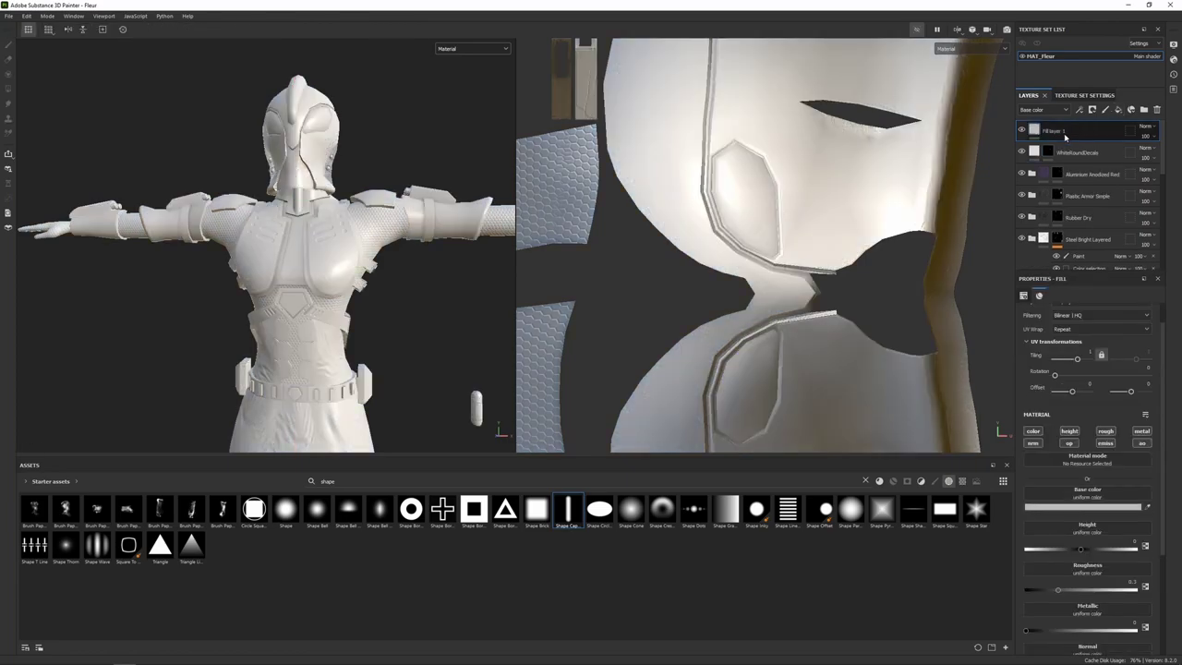
pyautogui.doubleClick(1062, 131)
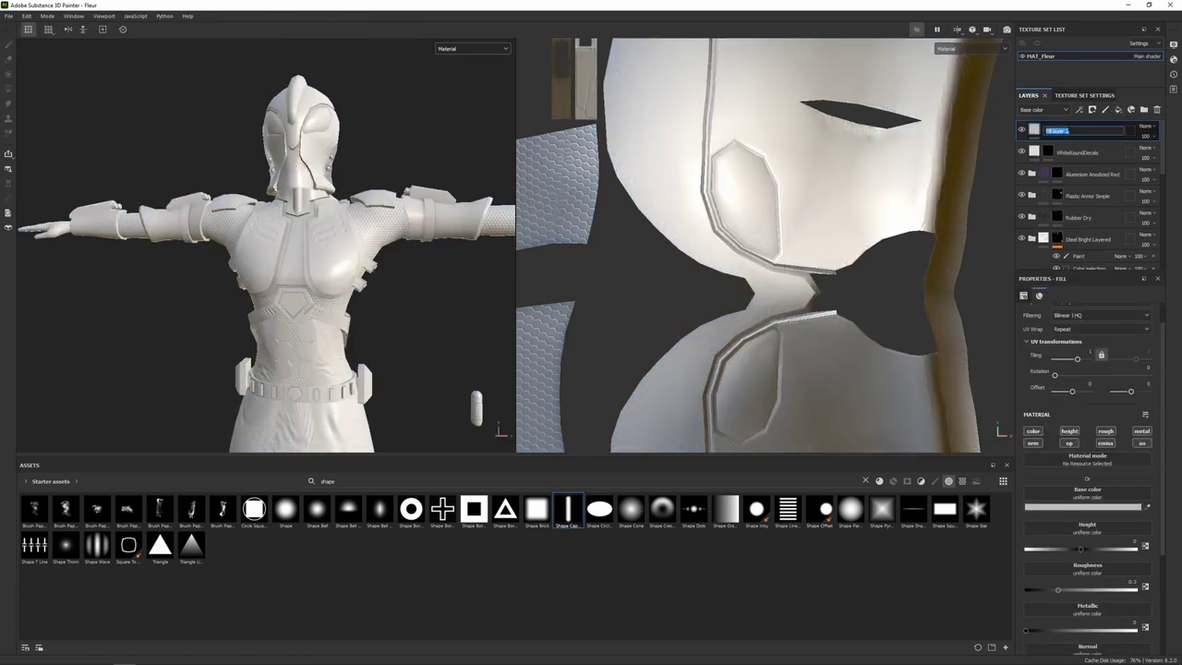
pyautogui.write('MetalDetails')
pyautogui.press('Return')
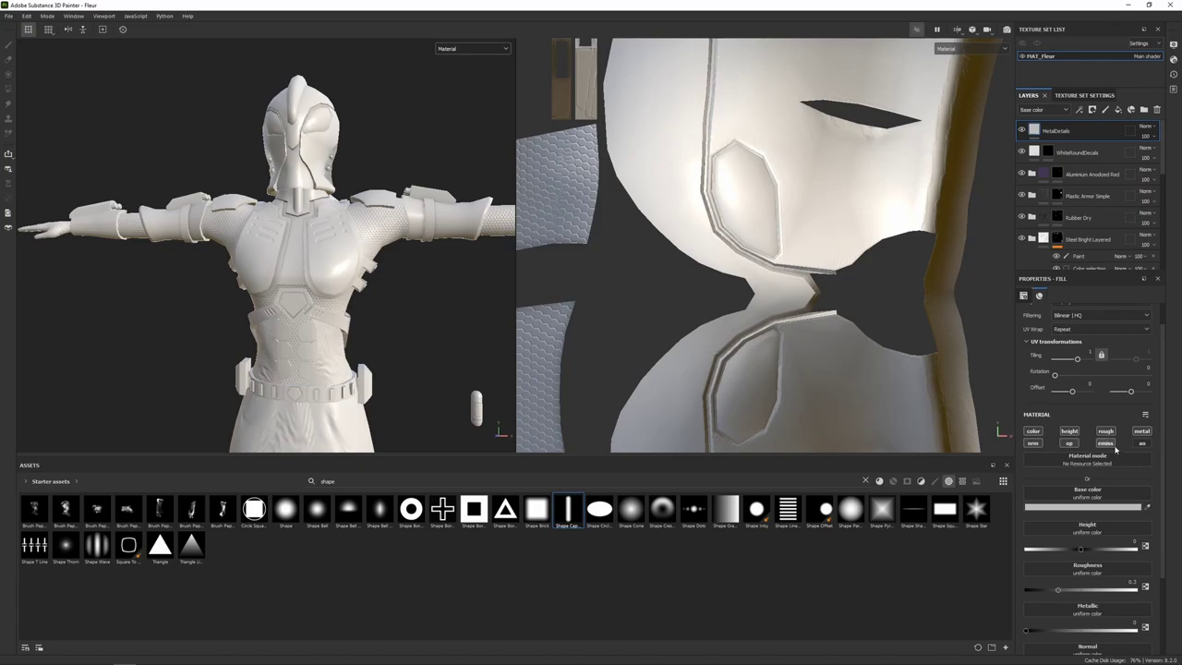
# Keep only the color, height, roughness and metallic channels on MetalDetails, with base color B1B1B1, height 0.05 and metallic 1.
pyautogui.click(1084, 507)
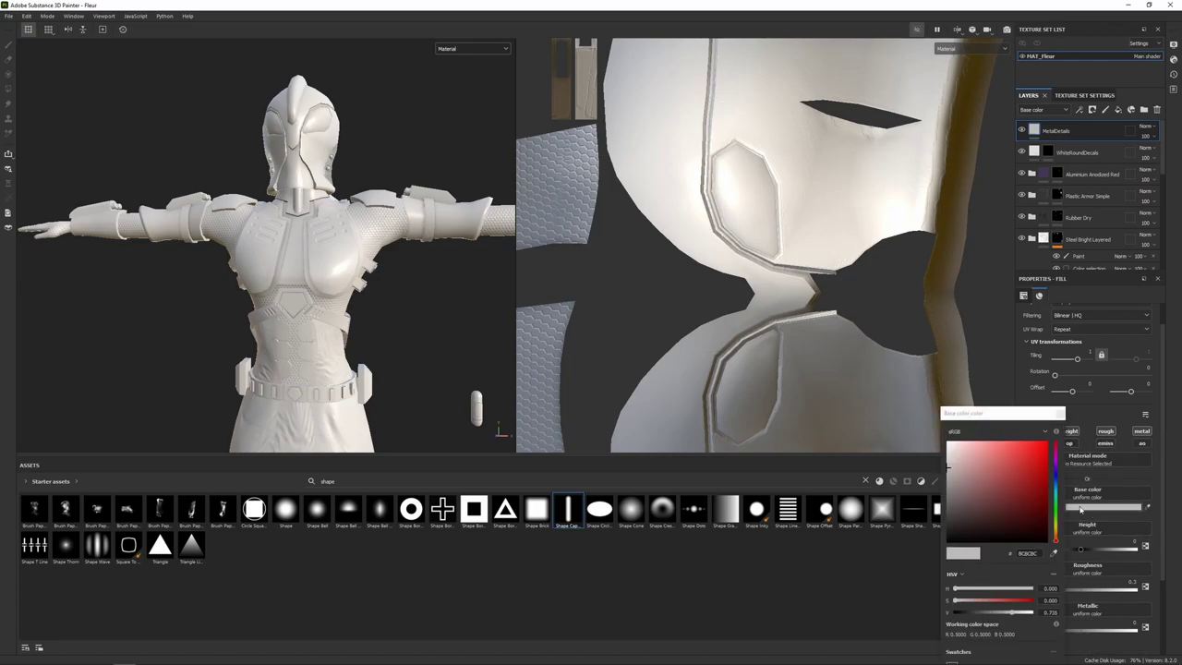
pyautogui.click(947, 471)
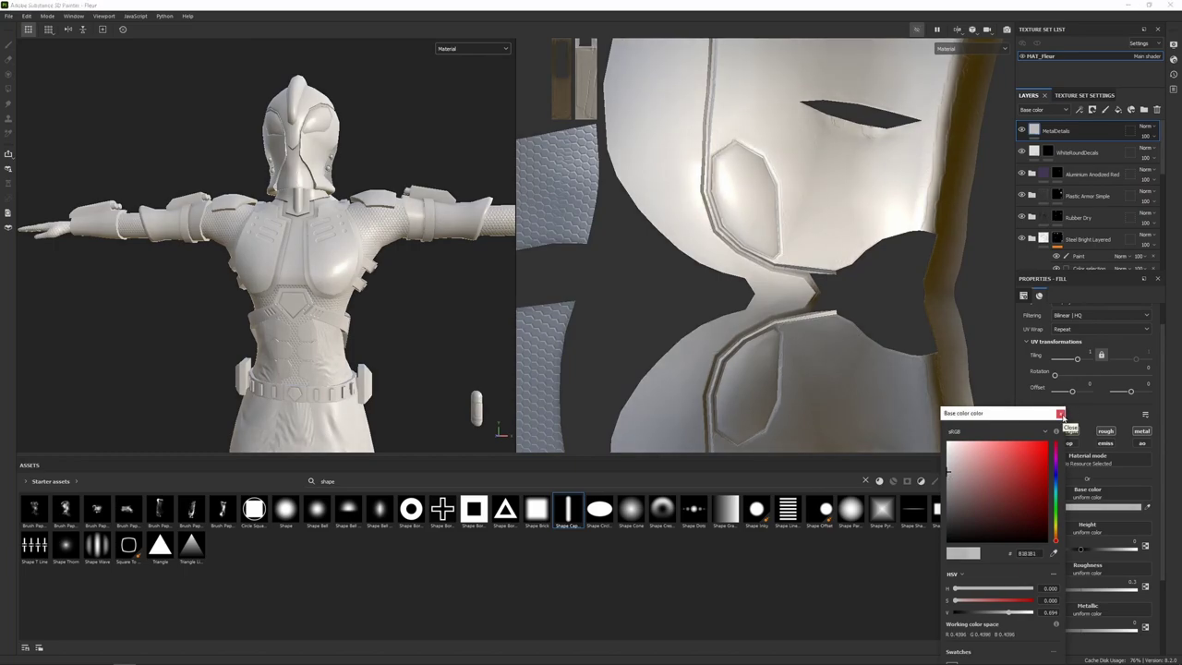
pyautogui.click(1061, 414)
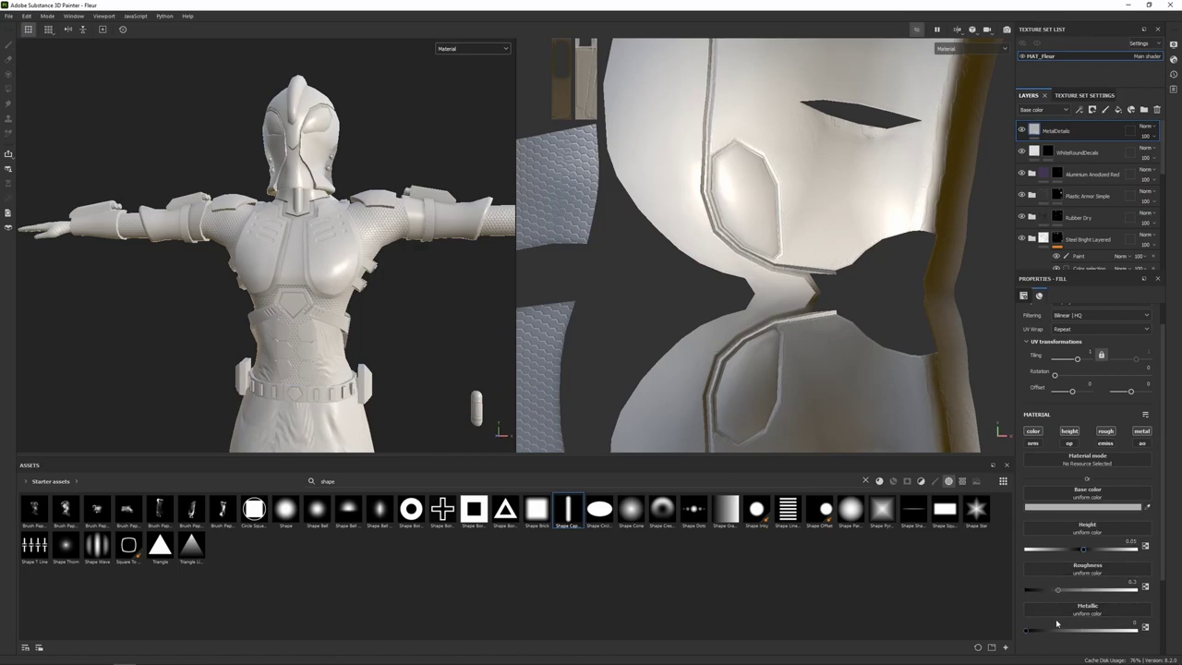
pyautogui.moveTo(1027, 631); pyautogui.dragTo(1136, 631)
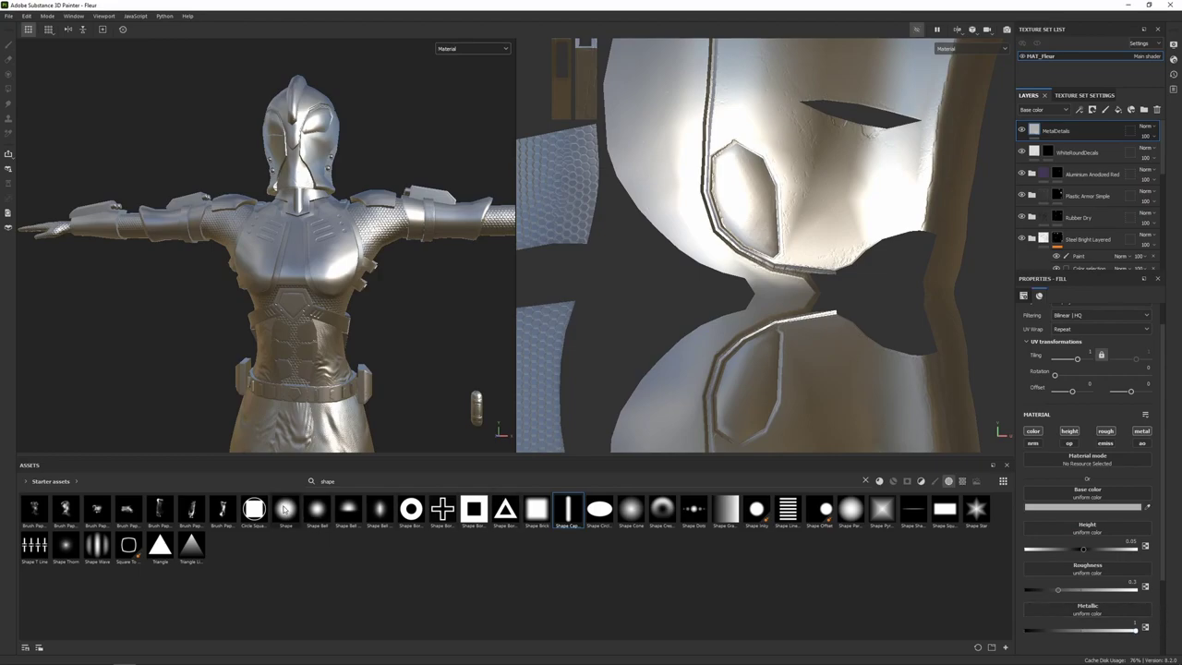
# Choose the Shape alpha and add a black mask to the MetalDetails layer.
pyautogui.click(287, 509)
pyautogui.rightClick(1091, 138)
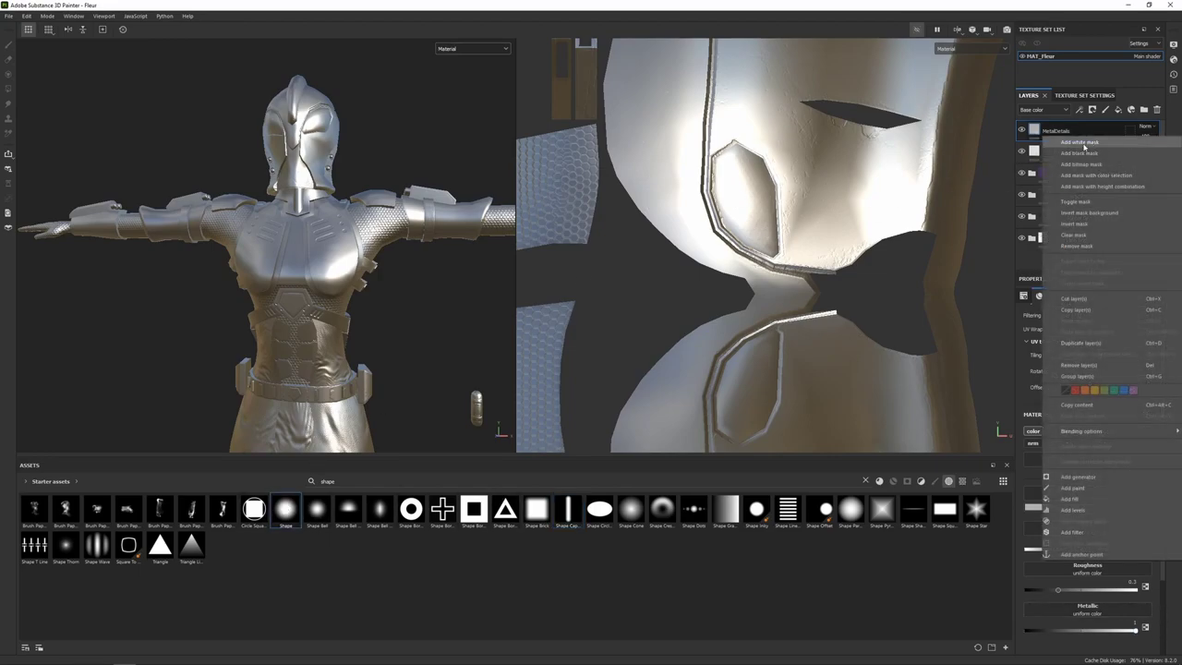
pyautogui.click(1085, 153)
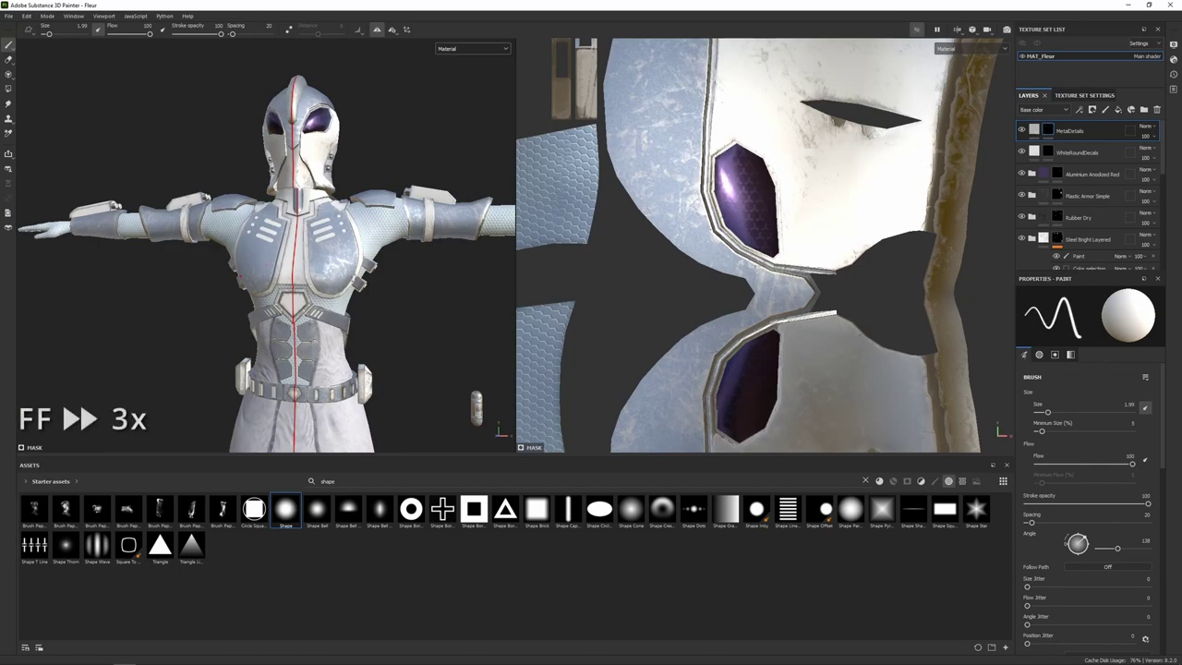
# Stamp small round rivets on the inner chest trim above the pentagonal emblem, with the brush size reduced to about 0.68.
pyautogui.scroll(5, 319, 252)
pyautogui.press('[')
pyautogui.press('[')
pyautogui.press('[')
pyautogui.press('[')
pyautogui.press('[')
pyautogui.scroll(4, 327, 253)
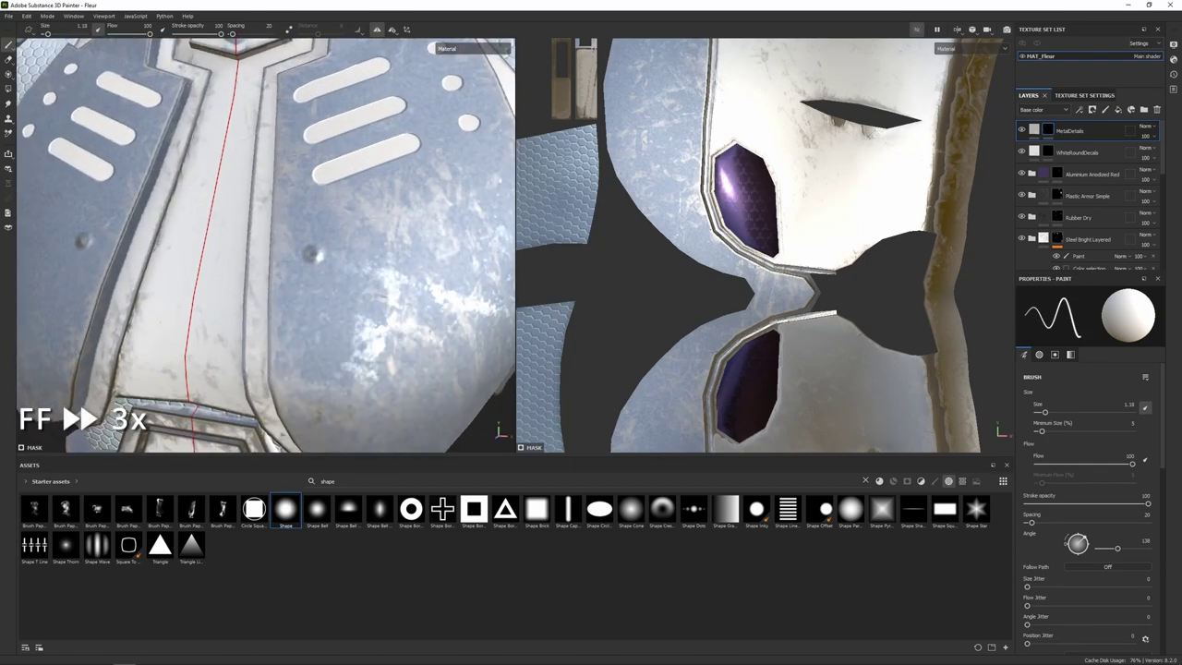
pyautogui.press(']')
pyautogui.press(']')
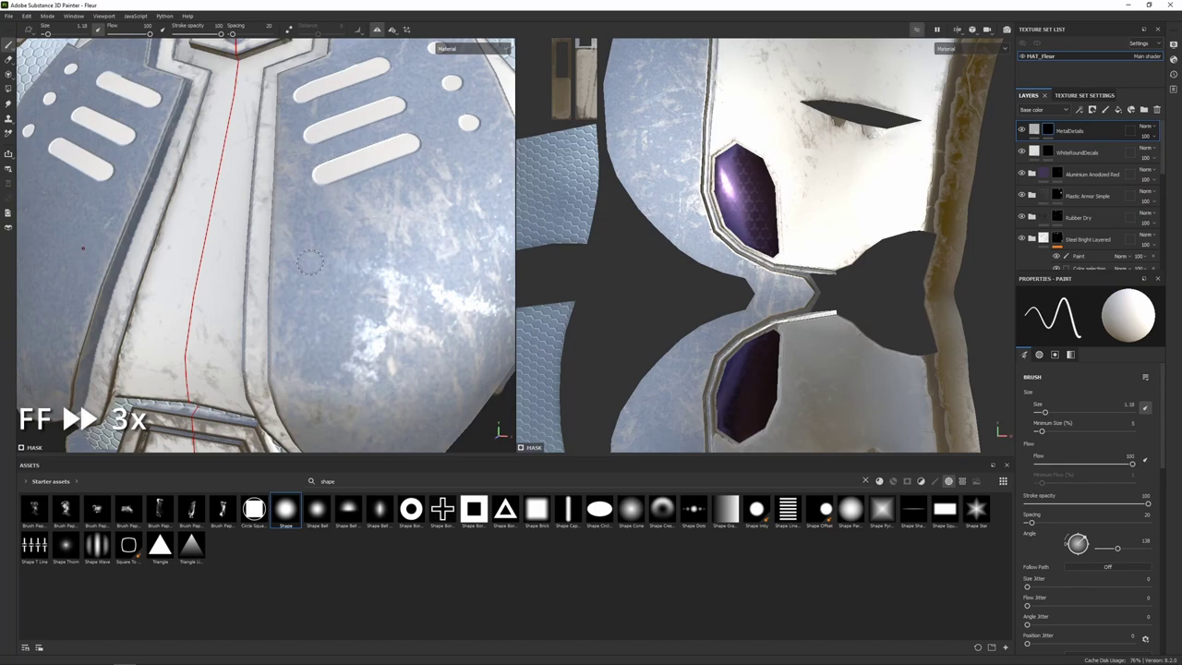
pyautogui.keyDown('alt'); pyautogui.moveTo(298, 275); pyautogui.dragTo(283, 314); pyautogui.keyUp('alt')
pyautogui.scroll(-3, 286, 307)
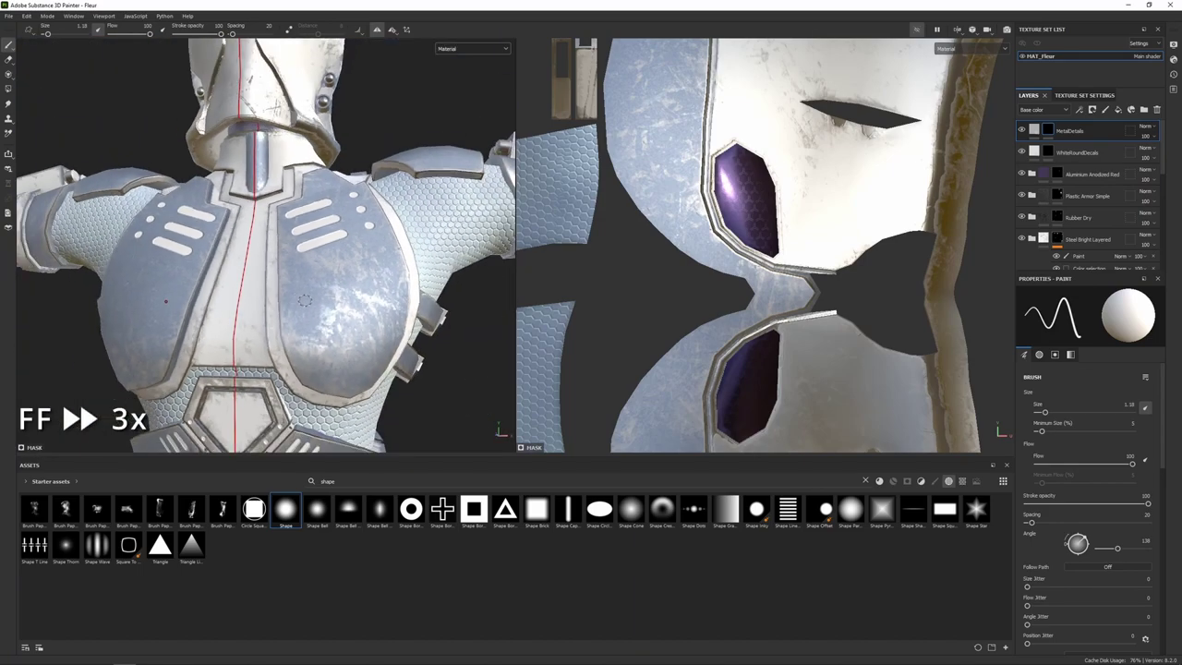
pyautogui.press('[')
pyautogui.press('[')
pyautogui.scroll(3, 331, 242)
pyautogui.scroll(2, 330, 242)
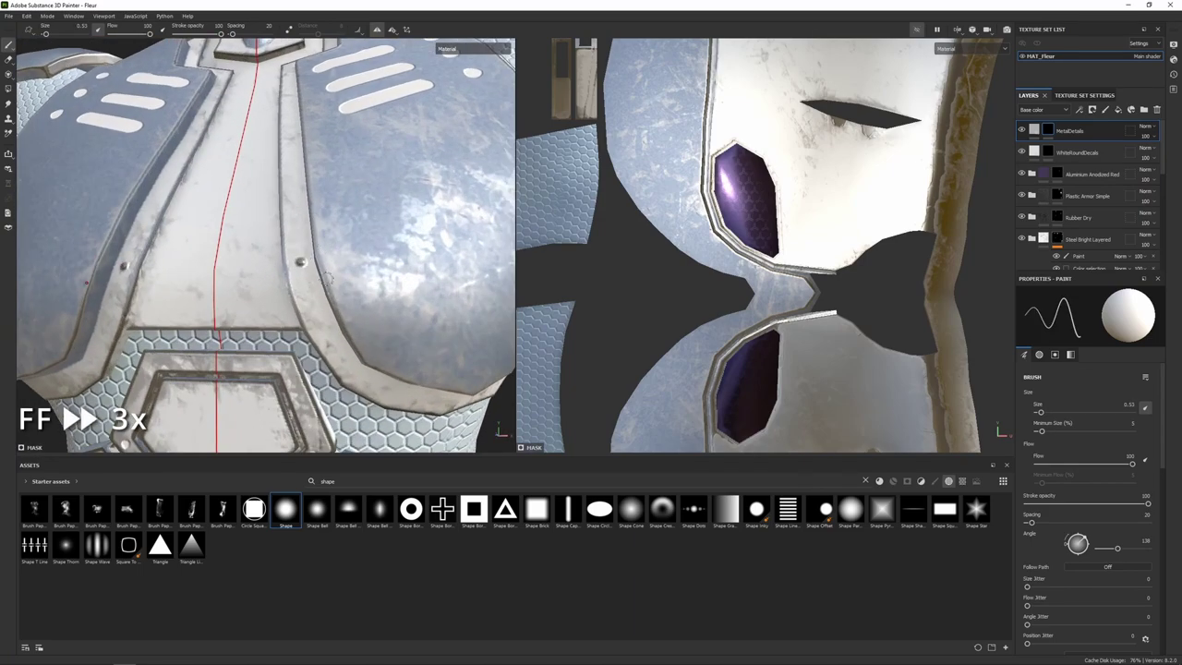
pyautogui.scroll(2, 326, 276)
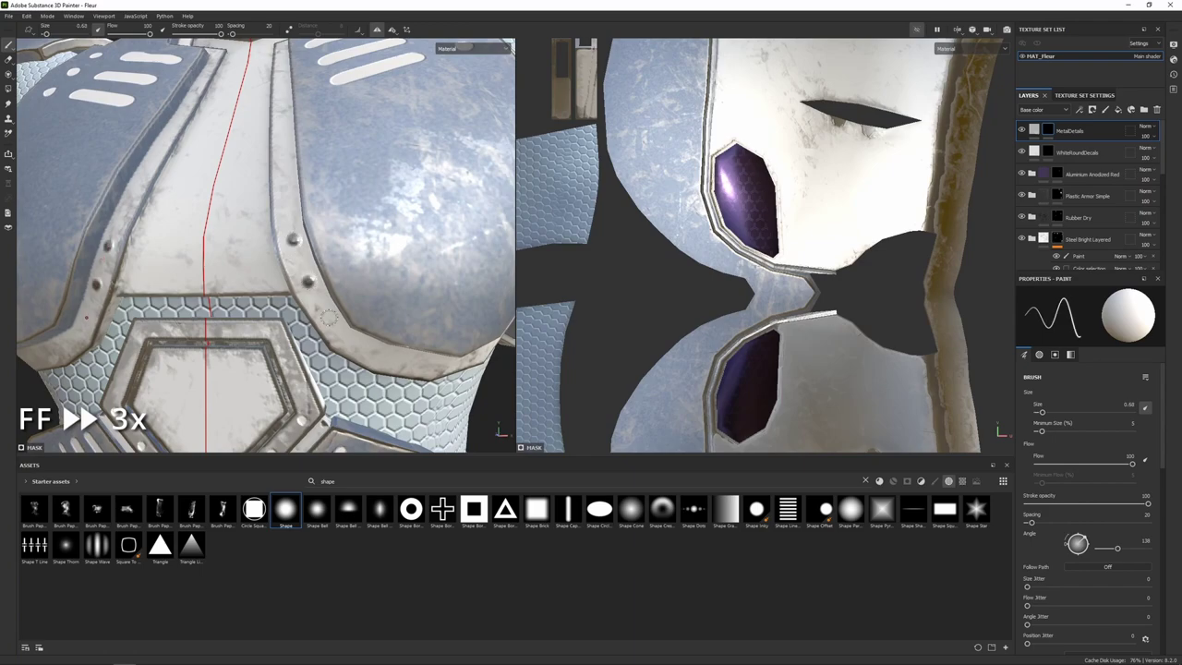
pyautogui.scroll(-3, 330, 316)
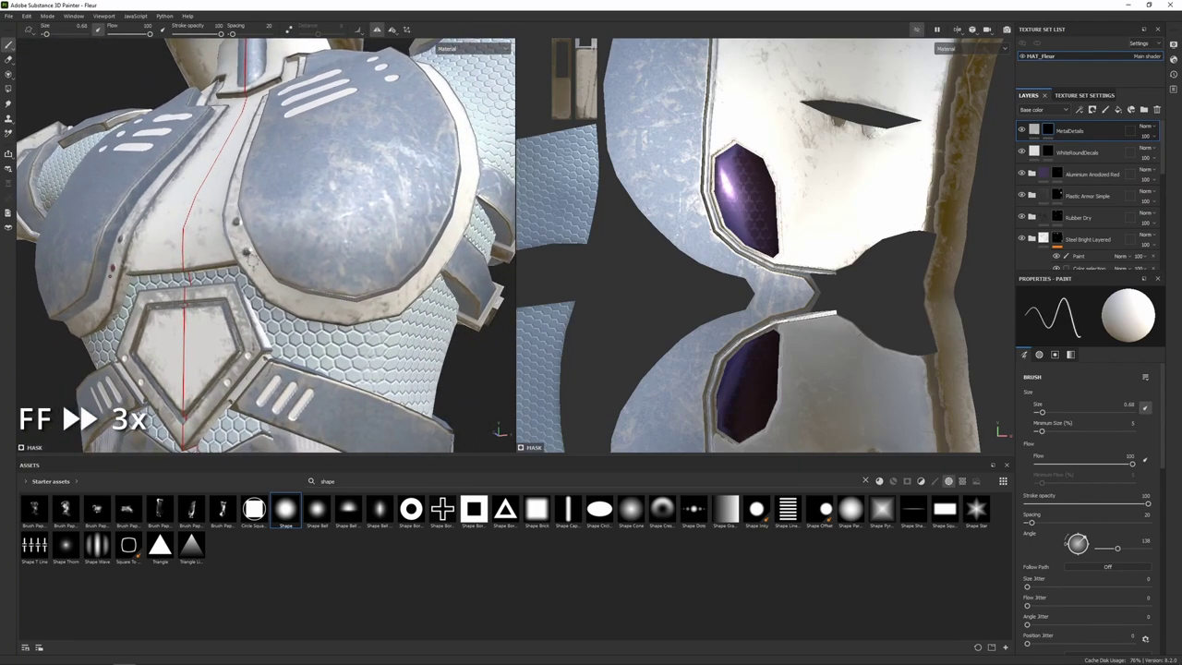
# Continue the evenly spaced rivets along the lower and outer edge of the chest plate's light trim.
pyautogui.keyDown('alt'); pyautogui.moveTo(343, 308); pyautogui.dragTo(349, 311); pyautogui.keyUp('alt')
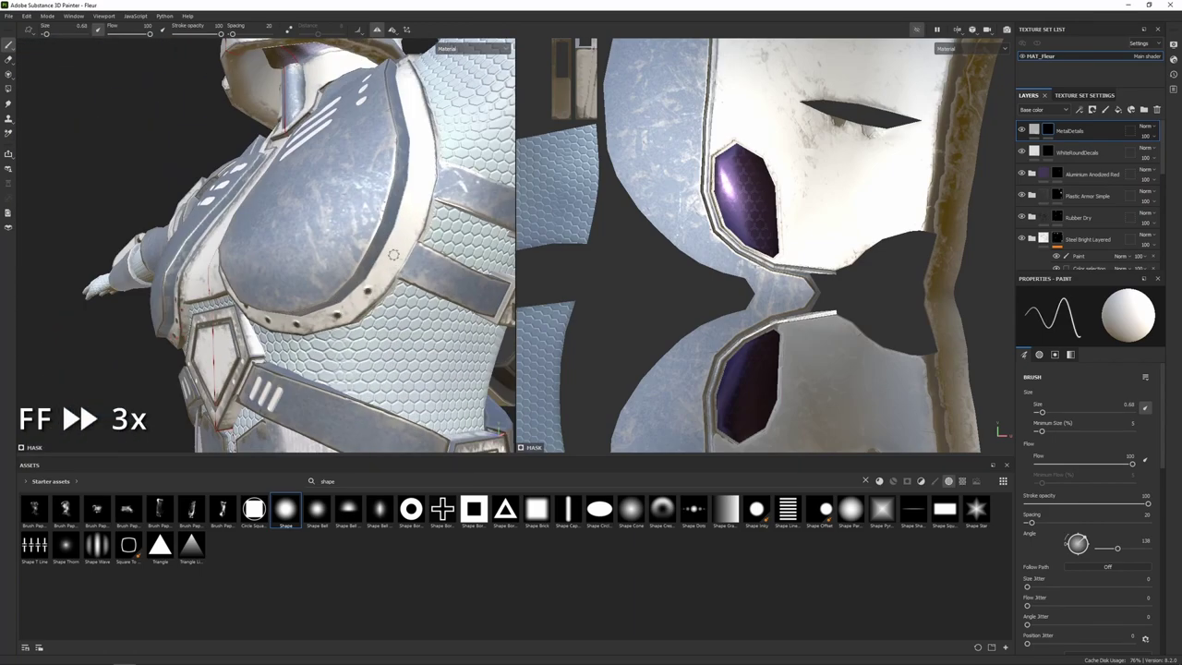
pyautogui.keyDown('alt'); pyautogui.moveTo(393, 255); pyautogui.dragTo(385, 256); pyautogui.keyUp('alt')
pyautogui.click(386, 254)
pyautogui.click(401, 215)
pyautogui.scroll(-3, 401, 215)
# Stamp pairs of small rivets on the inner edges of the abdominal plates at brush size about 0.36.
pyautogui.moveTo(332, 305)
pyautogui.keyDown('alt'); pyautogui.mouseDown()
pyautogui.moveTo(392, 323)
pyautogui.moveTo(338, 333)
pyautogui.mouseUp(); pyautogui.keyUp('alt')
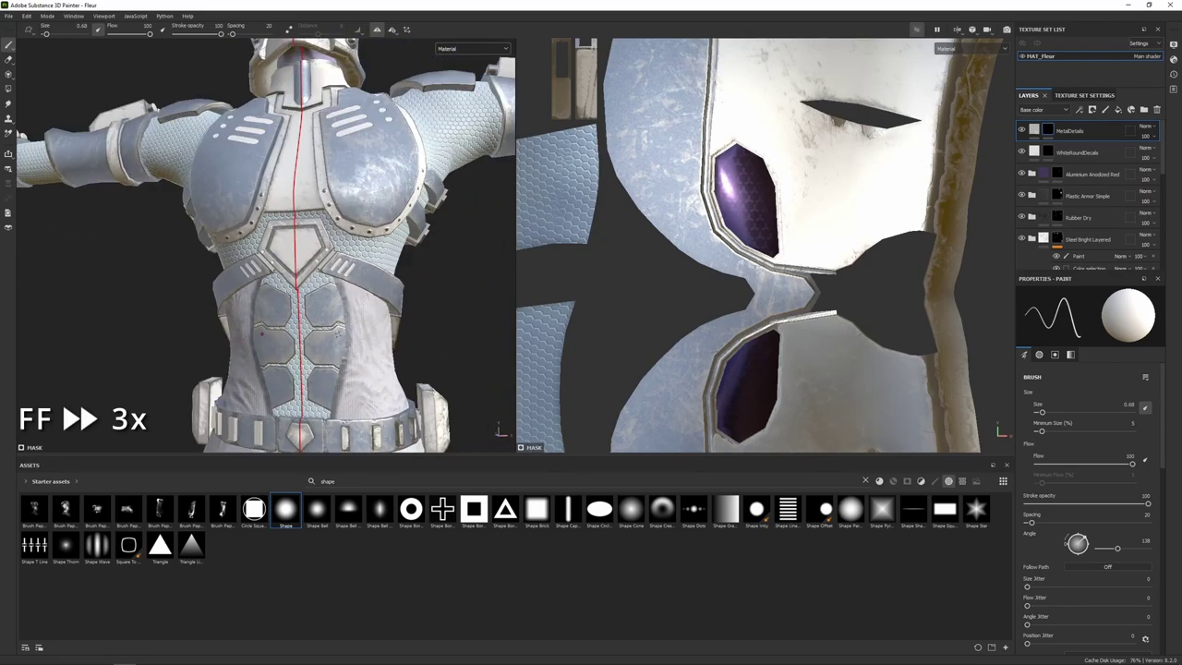
pyautogui.scroll(5, 268, 245)
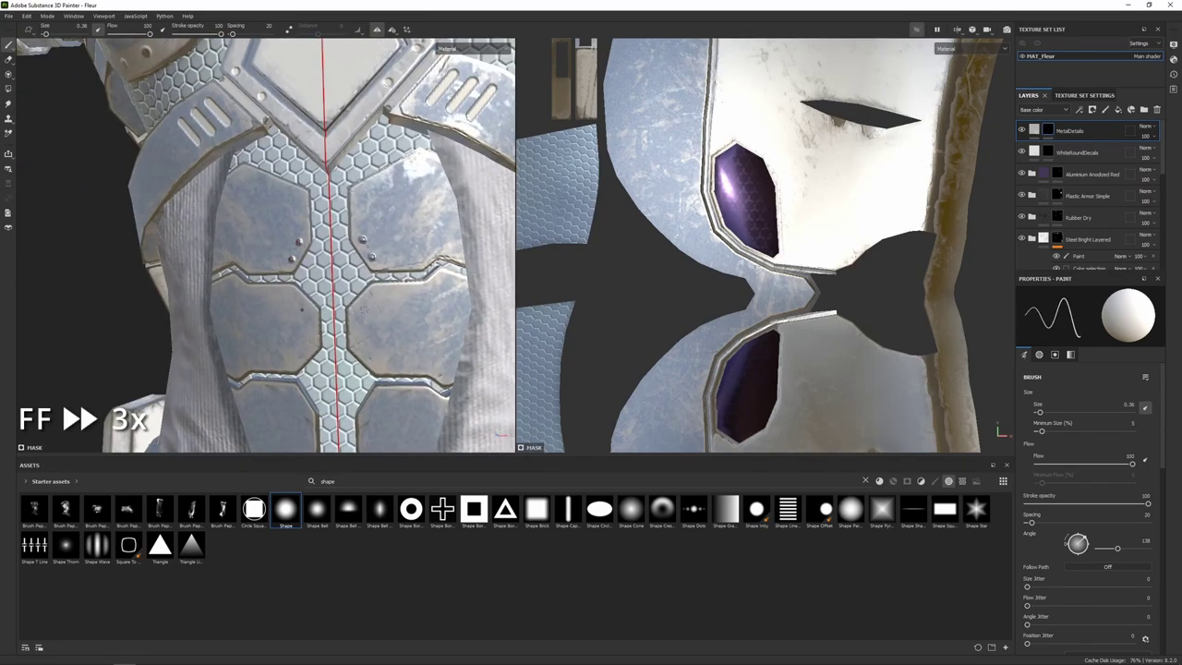
pyautogui.click(356, 320)
pyautogui.click(357, 340)
pyautogui.keyDown('alt'); pyautogui.moveTo(364, 403); pyautogui.dragTo(365, 300, button='middle'); pyautogui.keyUp('alt')
pyautogui.click(369, 312)
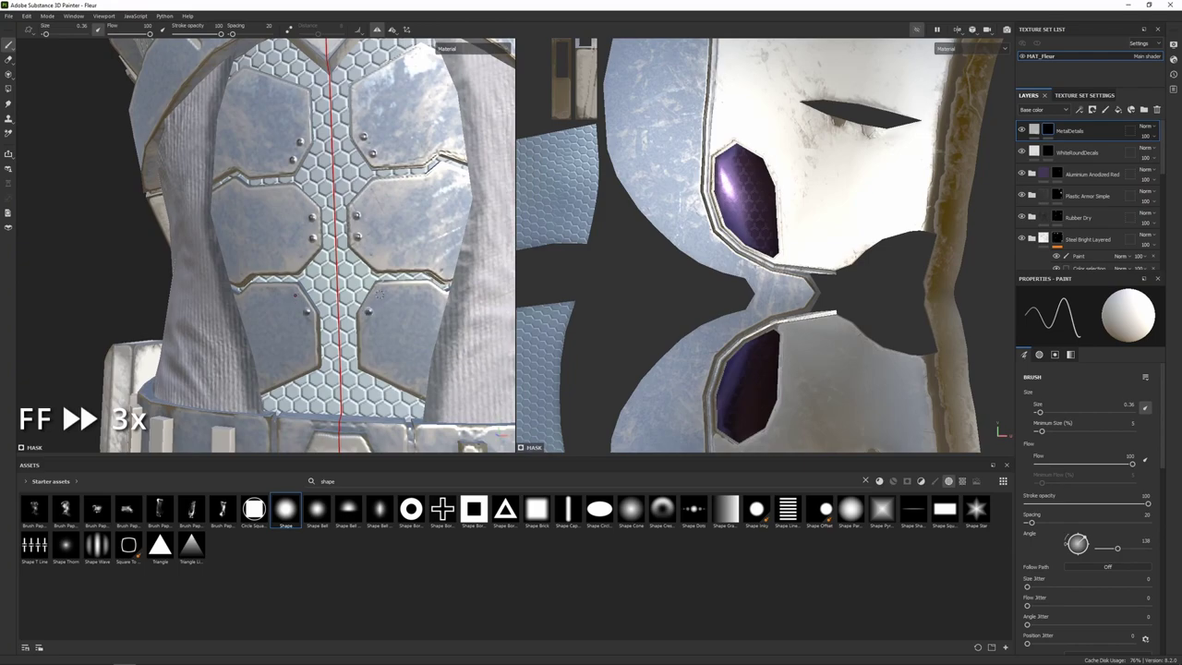
# Stamp rows of rivets along the torso side seams, the skirt seams and the front skirt hem at brush size about 0.47.
pyautogui.scroll(-4, 381, 297)
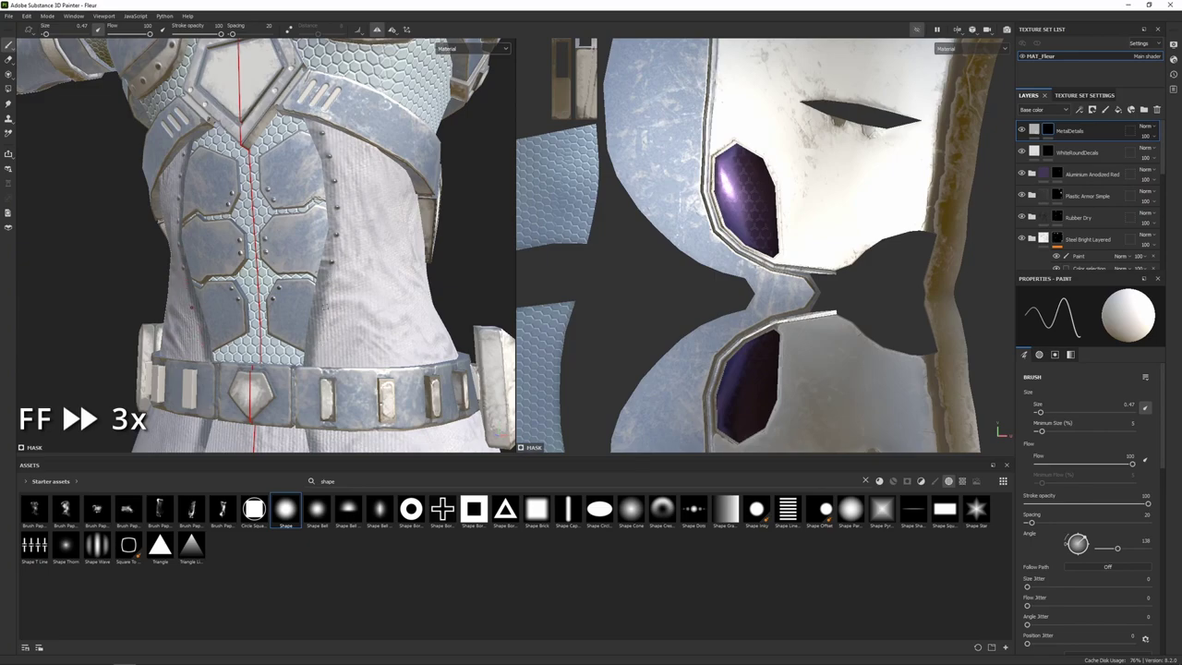
pyautogui.scroll(-2, 317, 360)
pyautogui.keyDown('alt'); pyautogui.moveTo(318, 360); pyautogui.dragTo(385, 245, button='middle'); pyautogui.keyUp('alt')
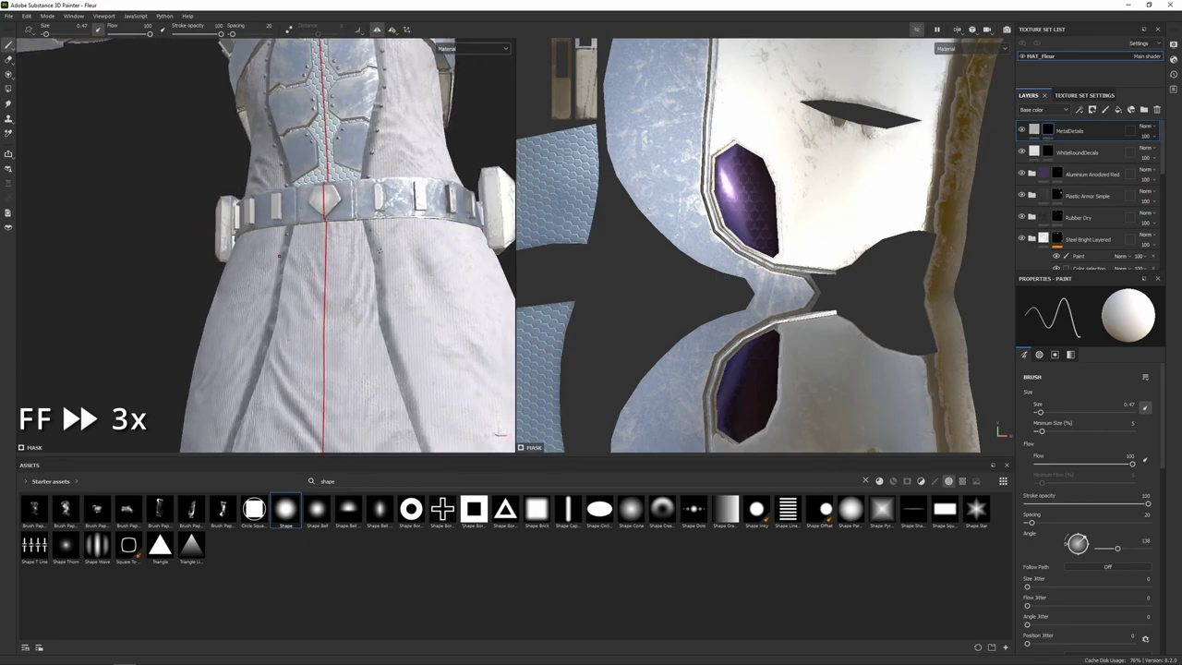
pyautogui.moveTo(405, 314); pyautogui.dragTo(312, 216, button='middle')
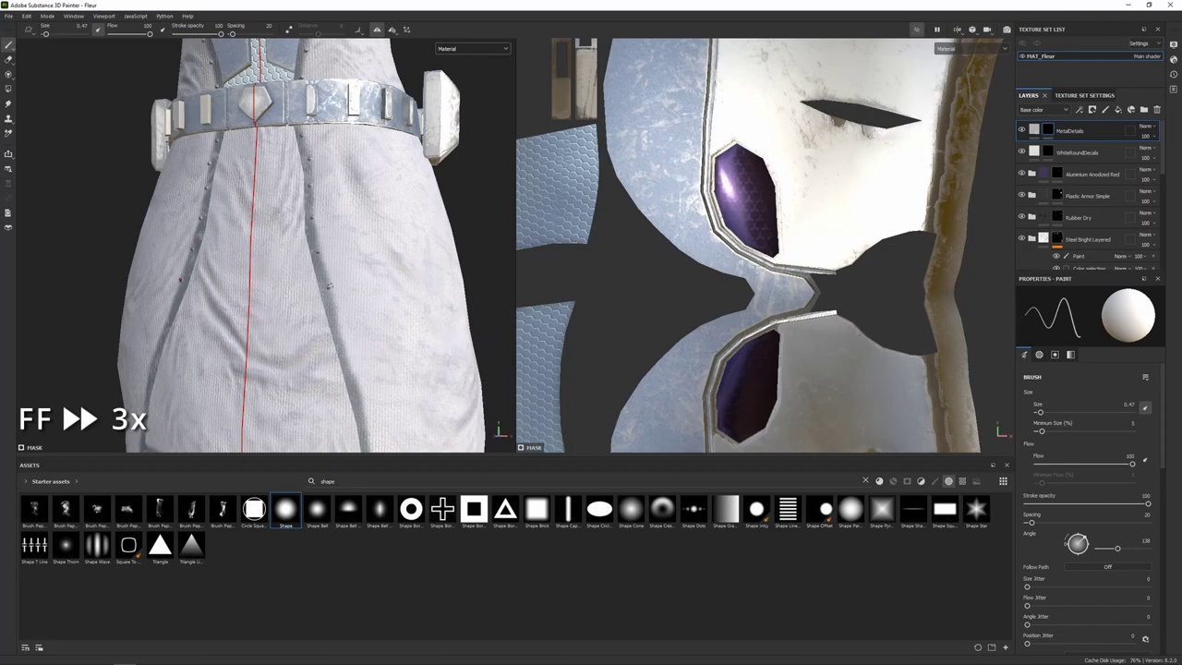
pyautogui.scroll(-2, 330, 287)
pyautogui.keyDown('alt'); pyautogui.moveTo(329, 286); pyautogui.dragTo(345, 237, button='middle'); pyautogui.keyUp('alt')
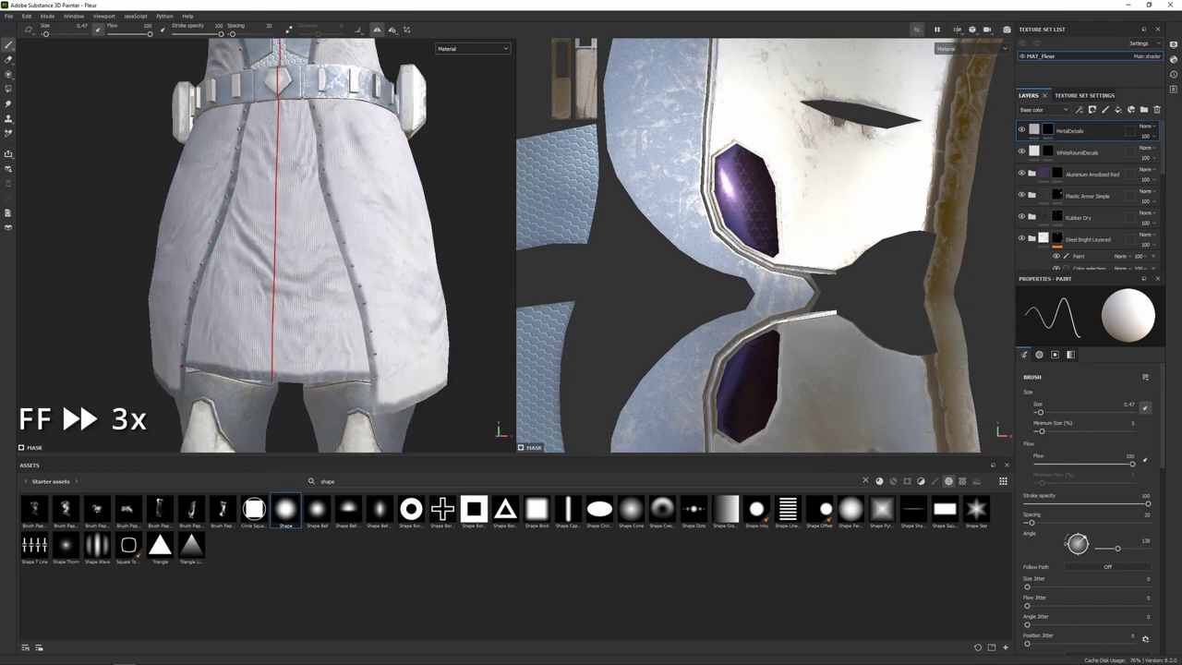
pyautogui.keyDown('alt'); pyautogui.moveTo(253, 364); pyautogui.dragTo(294, 364); pyautogui.keyUp('alt')
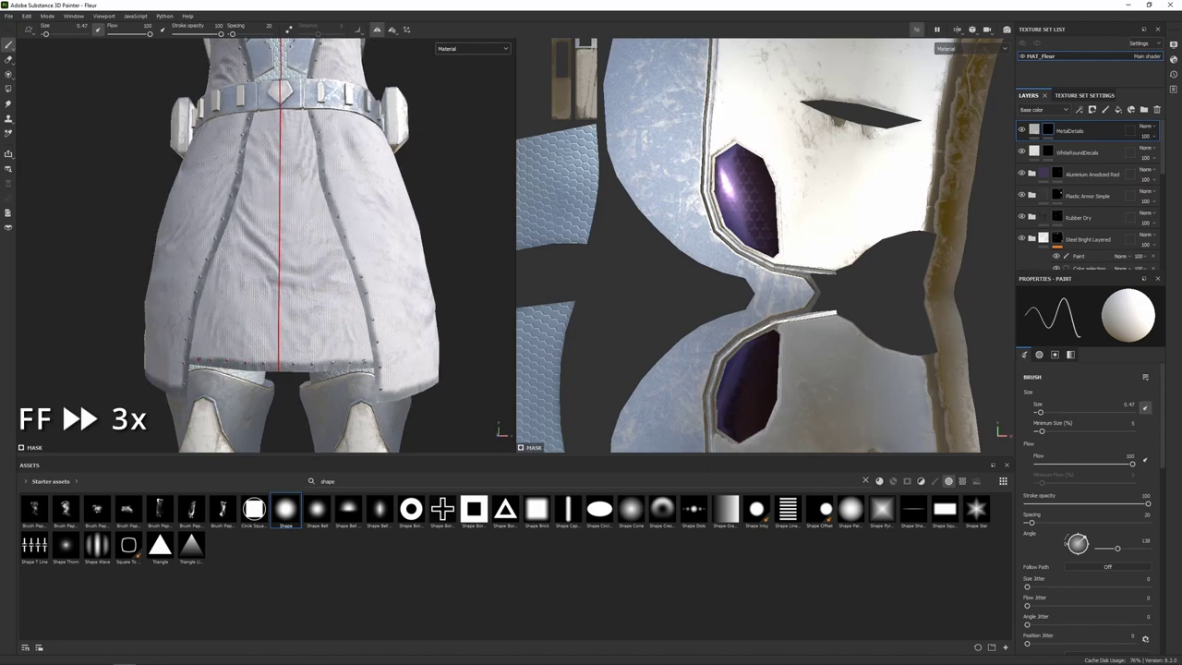
# Stamp rivets at the corners of the dark plates on the side of the back unit.
pyautogui.scroll(-5, 396, 195)
pyautogui.keyDown('alt'); pyautogui.moveTo(397, 195); pyautogui.dragTo(291, 133); pyautogui.keyUp('alt')
pyautogui.scroll(8, 277, 199)
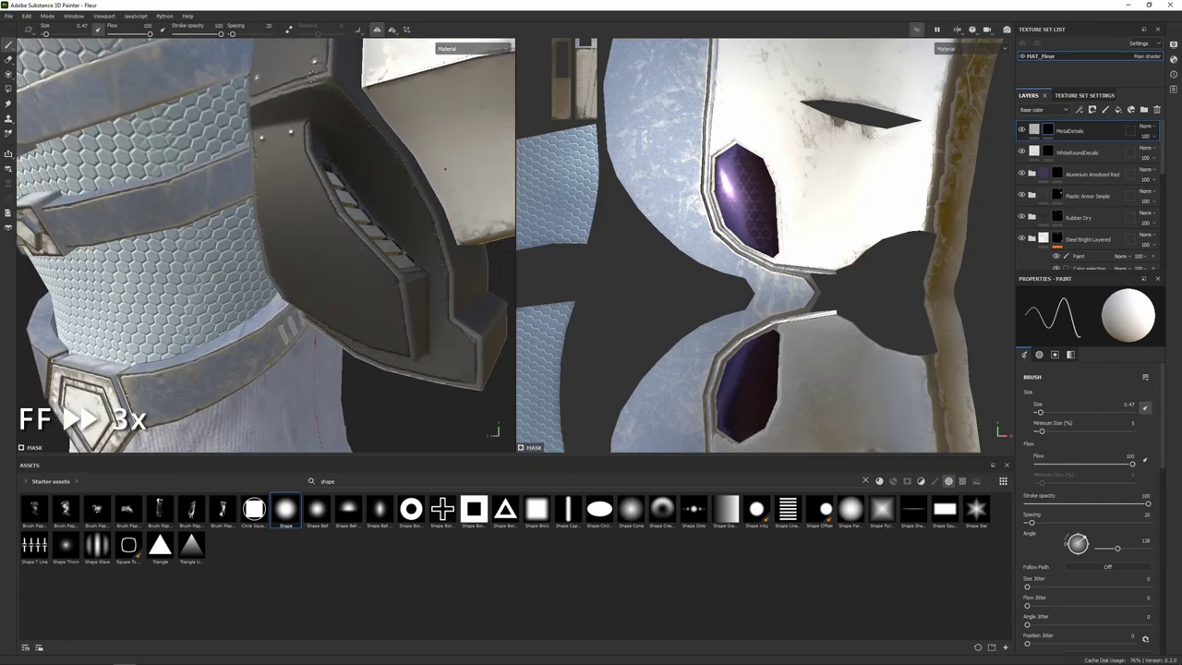
pyautogui.keyDown('alt'); pyautogui.moveTo(324, 319); pyautogui.dragTo(313, 444); pyautogui.keyUp('alt')
pyautogui.keyDown('alt'); pyautogui.moveTo(351, 286); pyautogui.dragTo(210, 205); pyautogui.keyUp('alt')
# Undo the oversized stamps and place rivets at the corners of the grey forearm module's side at brush size about 0.34.
pyautogui.hotkey('ctrl', 'z')
pyautogui.keyDown('ctrl'); pyautogui.moveTo(216, 229); pyautogui.dragTo(214, 229, button='right'); pyautogui.keyUp('ctrl')
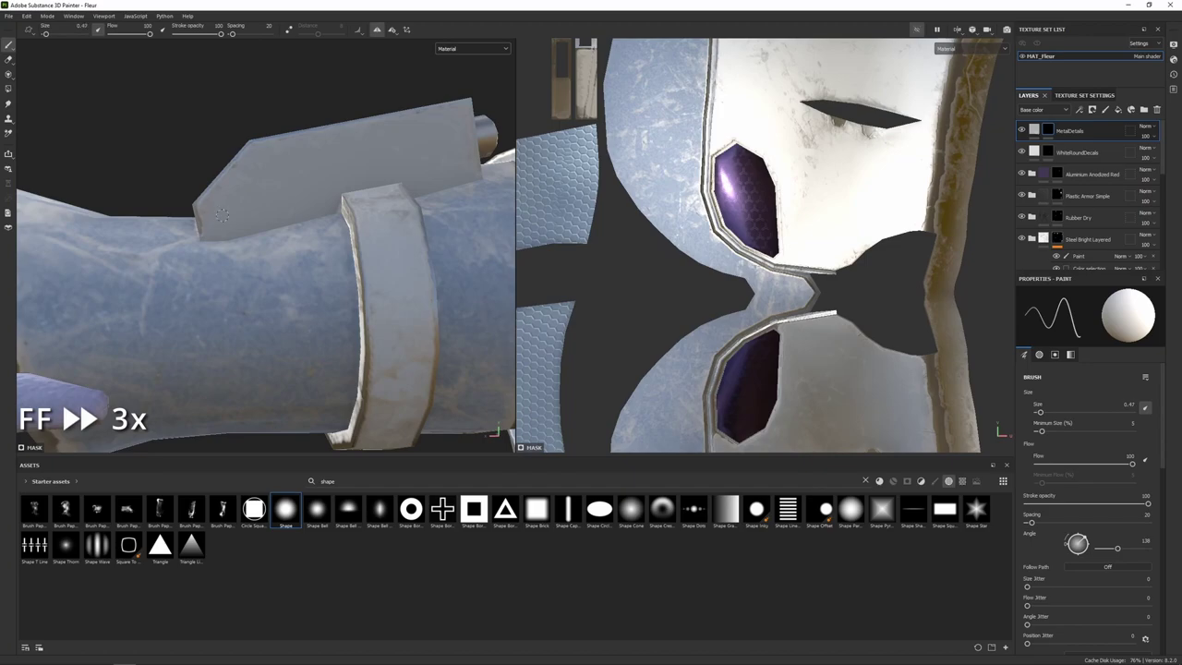
pyautogui.click(213, 230)
pyautogui.hotkey('ctrl', 'z')
pyautogui.press('[')
pyautogui.click(258, 155)
pyautogui.keyDown('alt'); pyautogui.moveTo(305, 181); pyautogui.dragTo(262, 189); pyautogui.keyUp('alt')
pyautogui.click(398, 134)
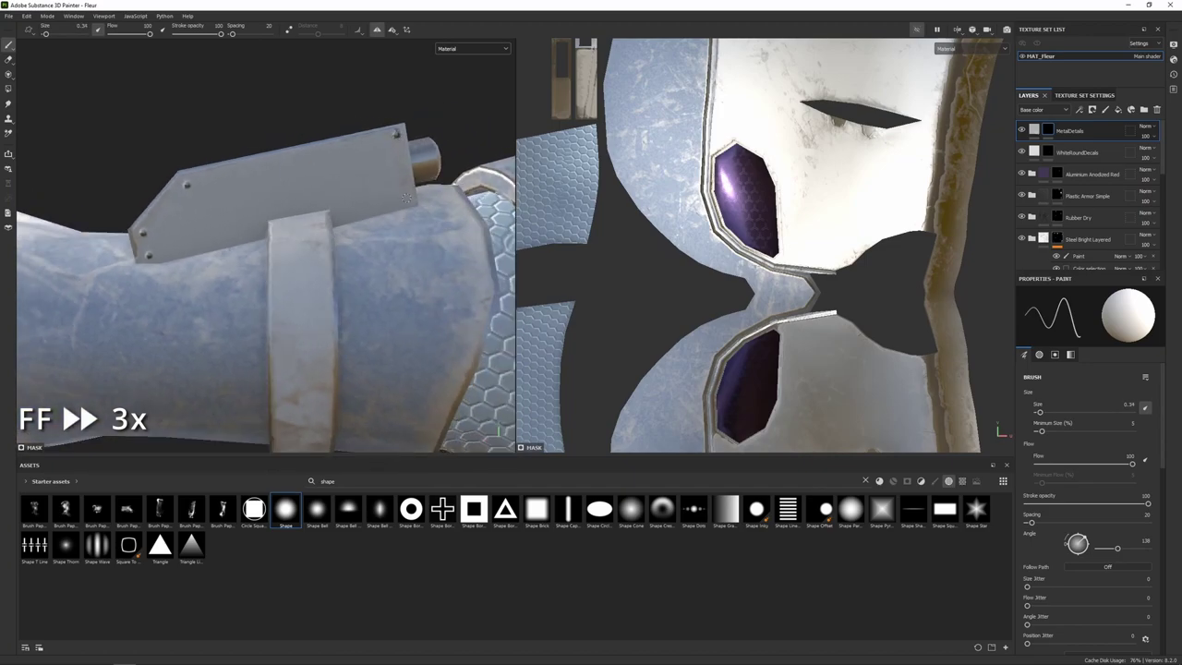
# Stamp rivets at the end corners of the upper-arm module on both of its sides.
pyautogui.keyDown('alt'); pyautogui.moveTo(461, 207); pyautogui.dragTo(277, 245); pyautogui.keyUp('alt')
pyautogui.scroll(-5, 416, 239)
pyautogui.scroll(4, 277, 245)
pyautogui.keyDown('alt'); pyautogui.moveTo(187, 233); pyautogui.dragTo(172, 229, button='middle'); pyautogui.keyUp('alt')
pyautogui.click(169, 198)
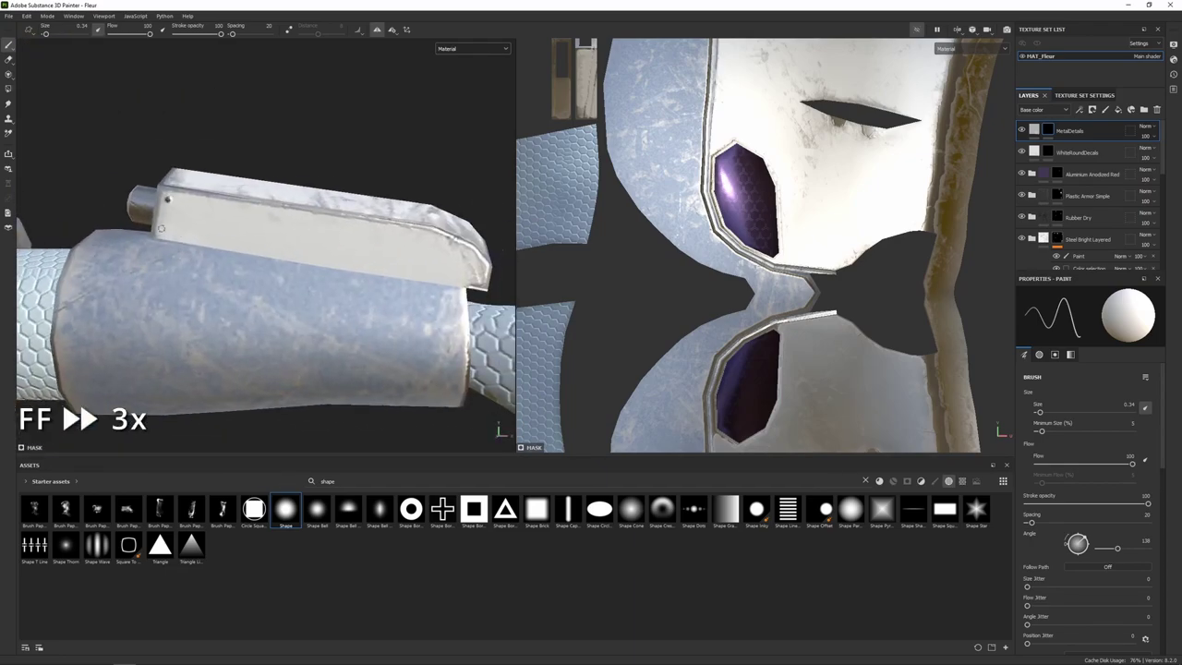
pyautogui.click(162, 229)
pyautogui.keyDown('alt'); pyautogui.moveTo(322, 238); pyautogui.dragTo(166, 222); pyautogui.keyUp('alt')
pyautogui.click(362, 245)
pyautogui.click(341, 215)
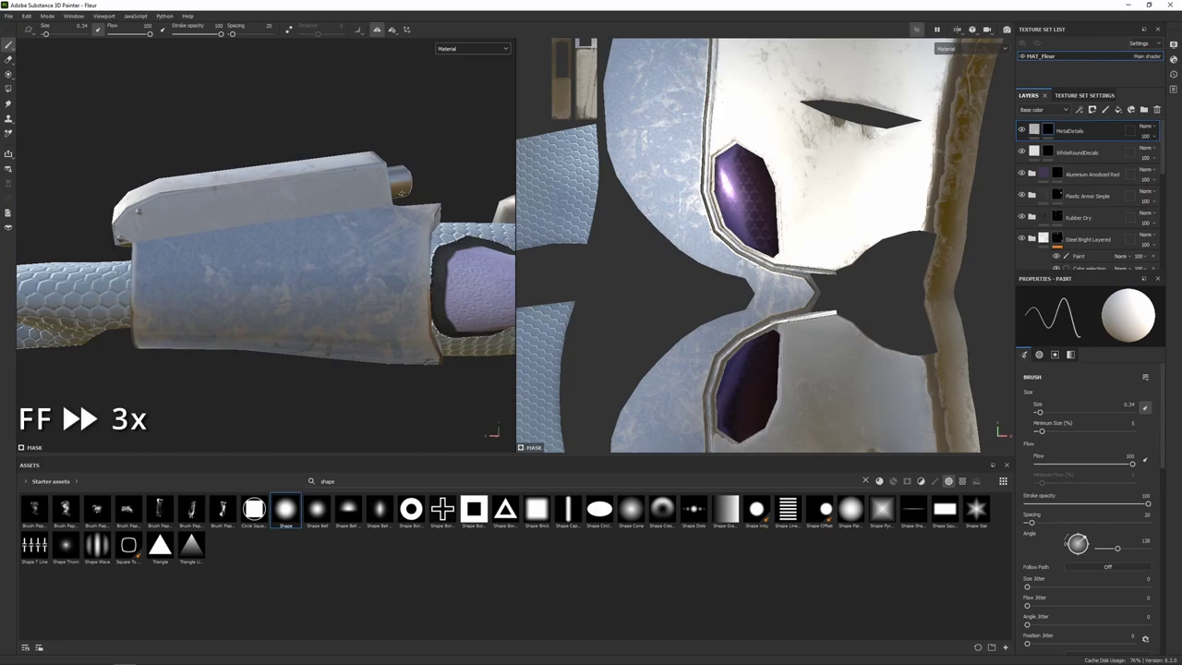
pyautogui.click(381, 195)
# Stamp small rivets around the dark collar at the base of the purple elbow spike.
pyautogui.scroll(-5, 369, 221)
pyautogui.keyDown('alt'); pyautogui.moveTo(277, 250); pyautogui.dragTo(293, 195); pyautogui.keyUp('alt')
pyautogui.scroll(5, 277, 258)
pyautogui.keyDown('alt'); pyautogui.moveTo(286, 286); pyautogui.dragTo(243, 256); pyautogui.keyUp('alt')
pyautogui.scroll(-5, 277, 268)
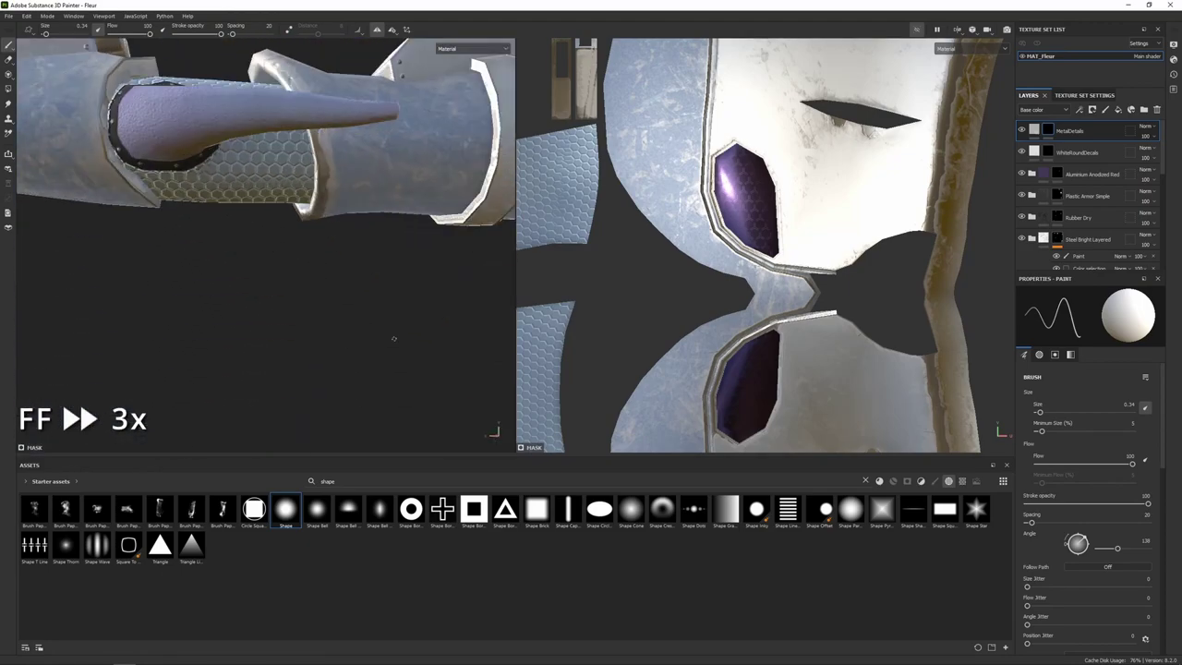
# Stamp small rivets around the dark collar of the purple spike behind the knee.
pyautogui.keyDown('alt'); pyautogui.moveTo(393, 335); pyautogui.dragTo(174, 117); pyautogui.keyUp('alt')
pyautogui.keyDown('alt'); pyautogui.moveTo(277, 351); pyautogui.dragTo(277, 167, button='middle'); pyautogui.keyUp('alt')
pyautogui.scroll(8, 282, 277)
pyautogui.keyDown('alt'); pyautogui.moveTo(282, 276); pyautogui.dragTo(242, 224); pyautogui.keyUp('alt')
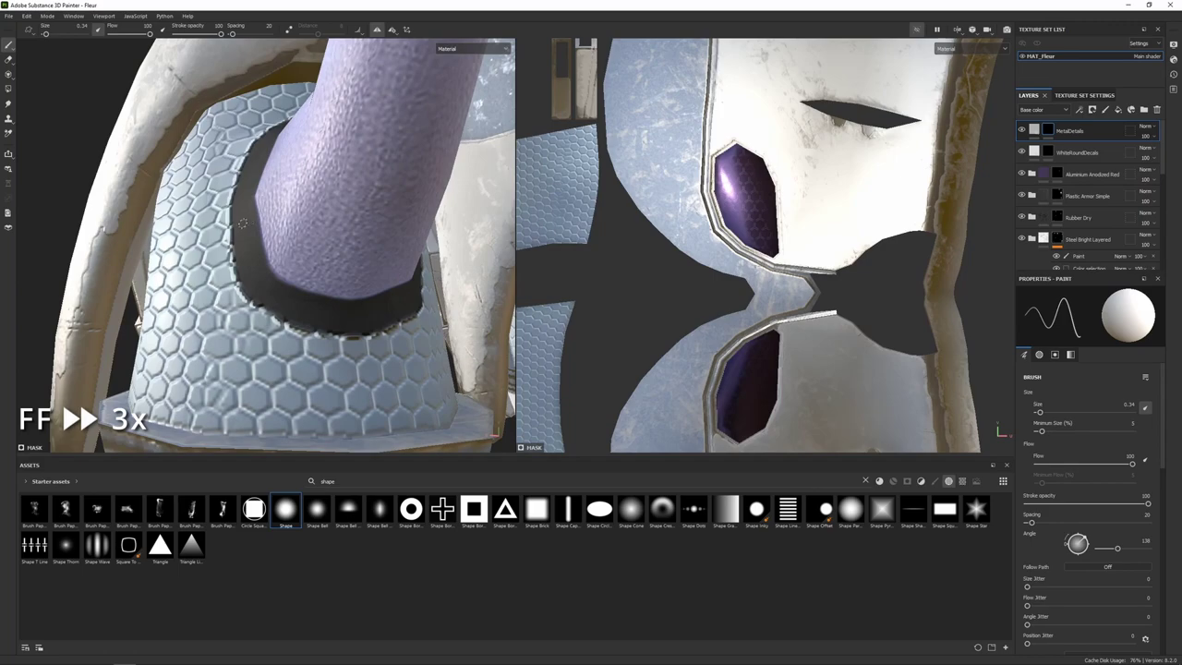
pyautogui.keyDown('alt'); pyautogui.moveTo(287, 302); pyautogui.dragTo(323, 176); pyautogui.keyUp('alt')
pyautogui.click(335, 128)
pyautogui.scroll(-10, 277, 215)
# Examine the rivets on the whole character, from the skirt and legs up to the chest plates.
pyautogui.keyDown('alt'); pyautogui.moveTo(169, 232); pyautogui.dragTo(203, 406, button='middle'); pyautogui.keyUp('alt')
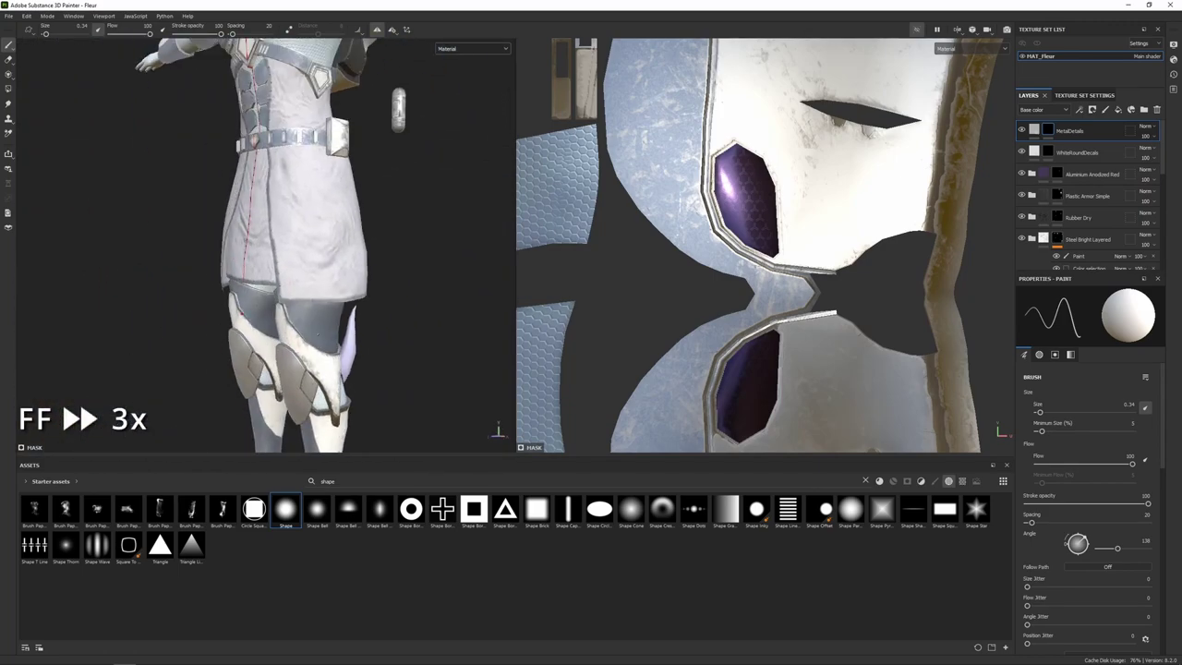
pyautogui.keyDown('alt'); pyautogui.moveTo(203, 277); pyautogui.dragTo(277, 268); pyautogui.keyUp('alt')
pyautogui.keyDown('alt'); pyautogui.moveTo(278, 184); pyautogui.dragTo(323, 370, button='middle'); pyautogui.keyUp('alt')
pyautogui.keyDown('alt'); pyautogui.moveTo(323, 278); pyautogui.dragTo(263, 273); pyautogui.keyUp('alt')
pyautogui.scroll(-2, 263, 272)
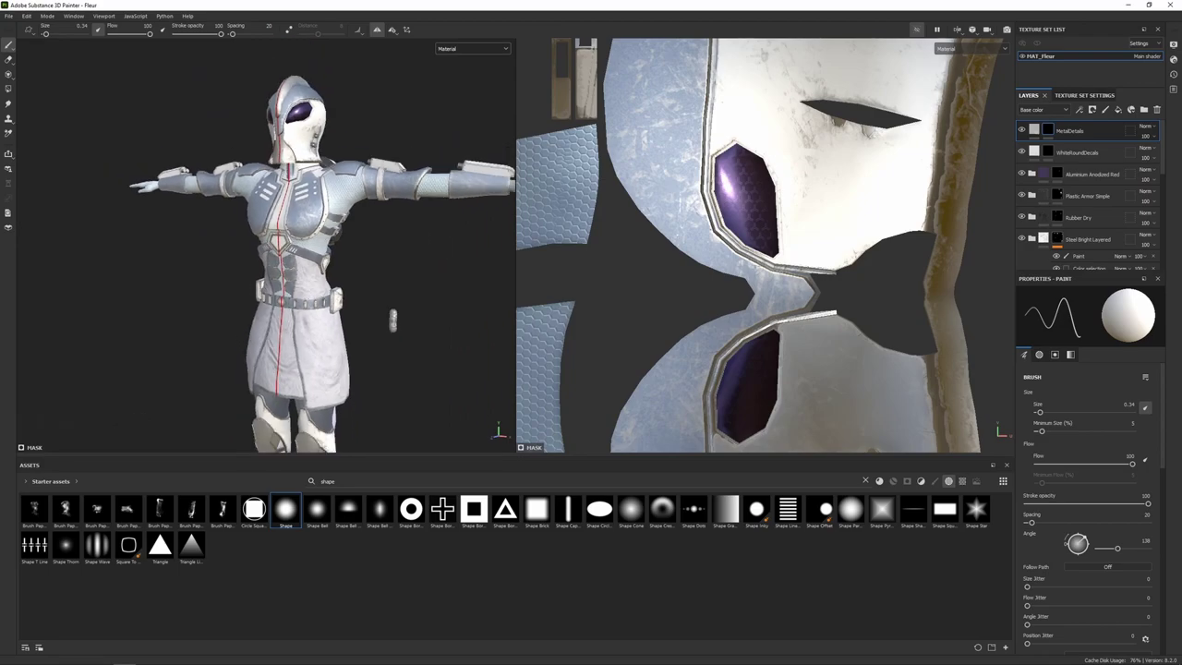
pyautogui.scroll(9, 322, 173)
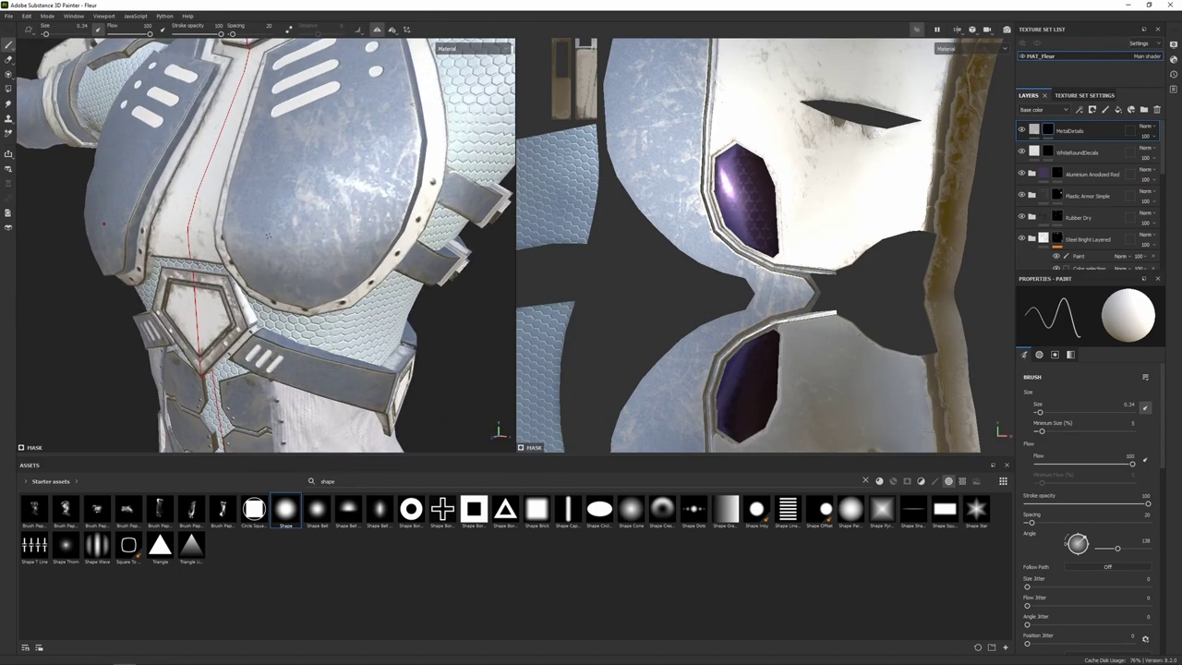
pyautogui.keyDown('alt'); pyautogui.moveTo(321, 189); pyautogui.dragTo(327, 264); pyautogui.keyUp('alt')
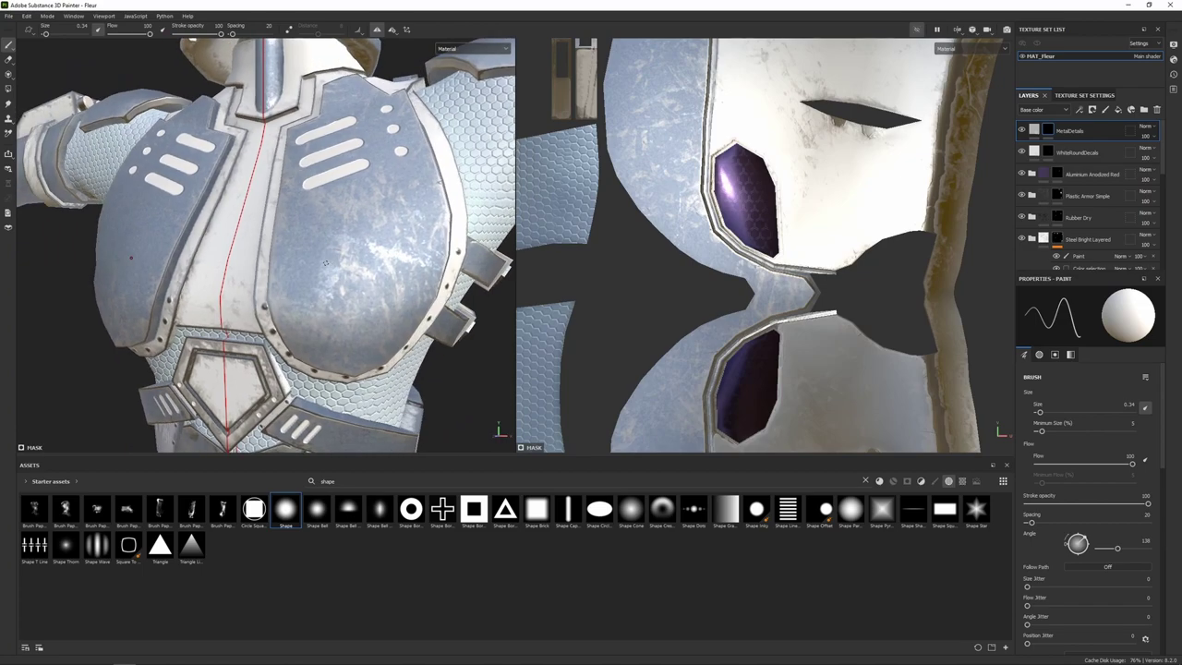
# Duplicate the MetalDetails layer and give the copy a new name.
pyautogui.click(1102, 133)
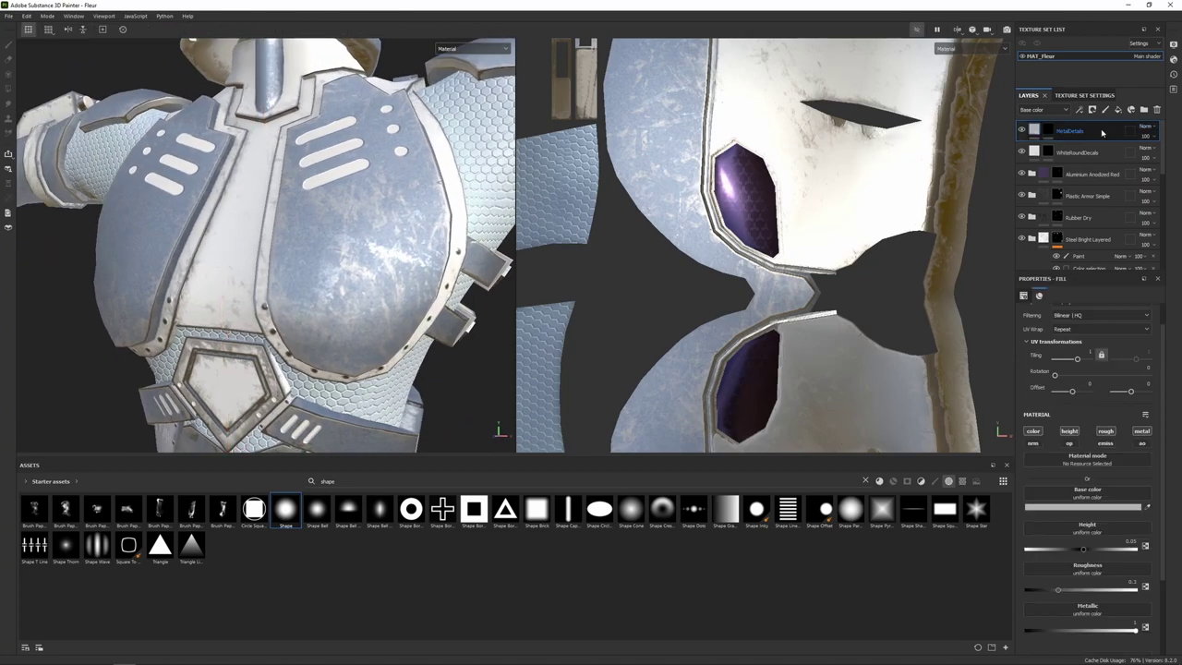
pyautogui.hotkey('ctrl', 'd')
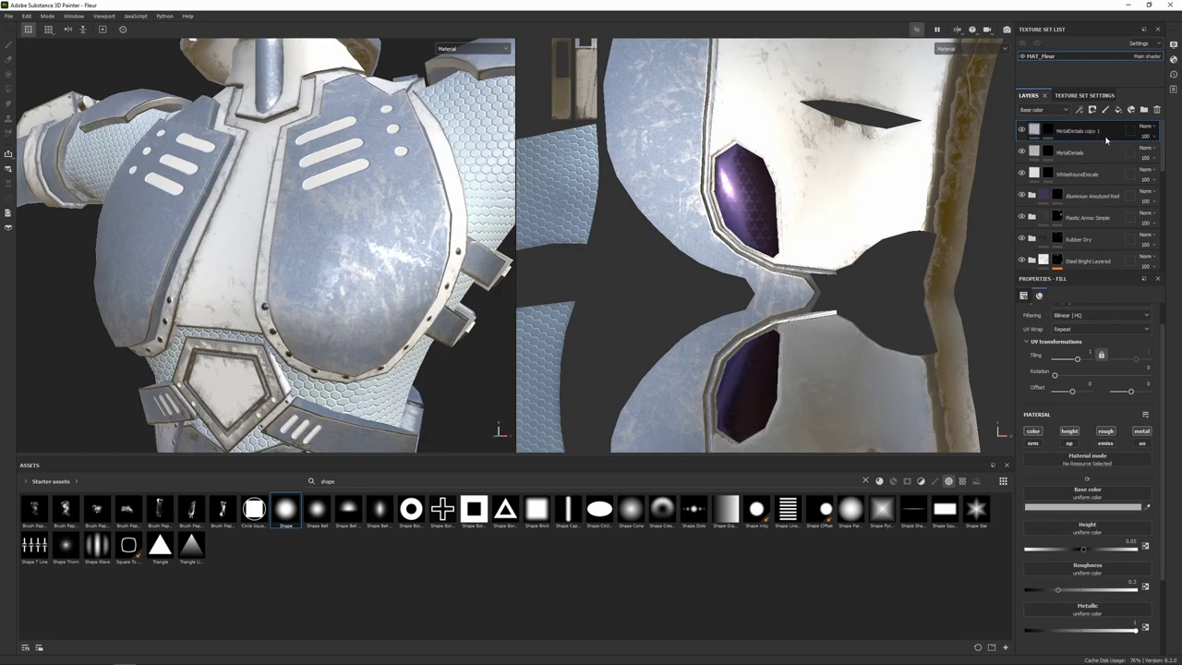
pyautogui.doubleClick(1097, 131)
pyautogui.moveTo(1105, 131); pyautogui.dragTo(1088, 133)
pyautogui.write('Inlet')
pyautogui.write('dente')
pyautogui.press('Return')
# Clear the MetalDetailsIndented layer's mask, set the layer's height to -0.05, and ready its mask for painting with a 0.18 brush.
pyautogui.rightClick(1089, 137)
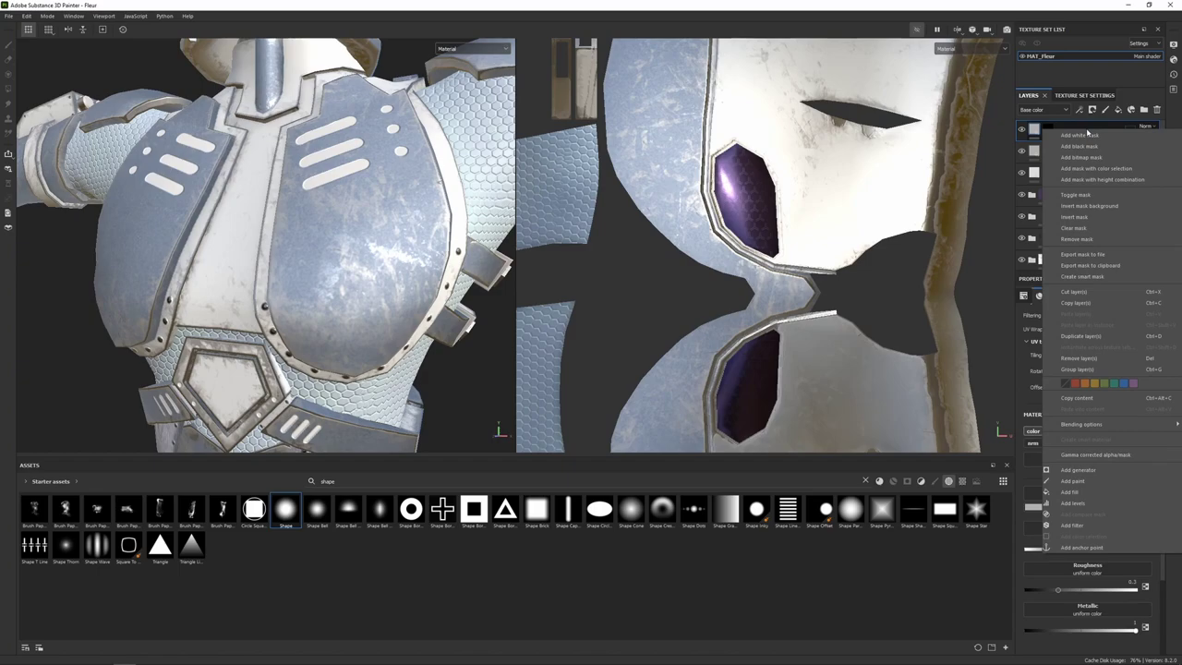
pyautogui.click(1096, 229)
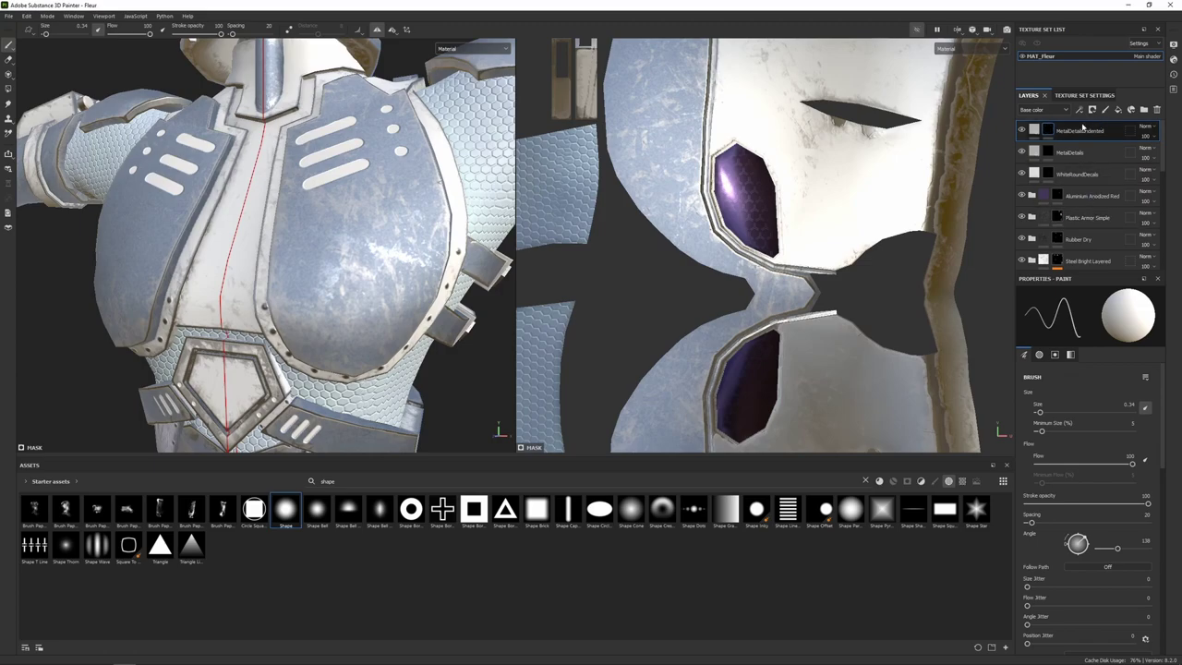
pyautogui.click(1036, 130)
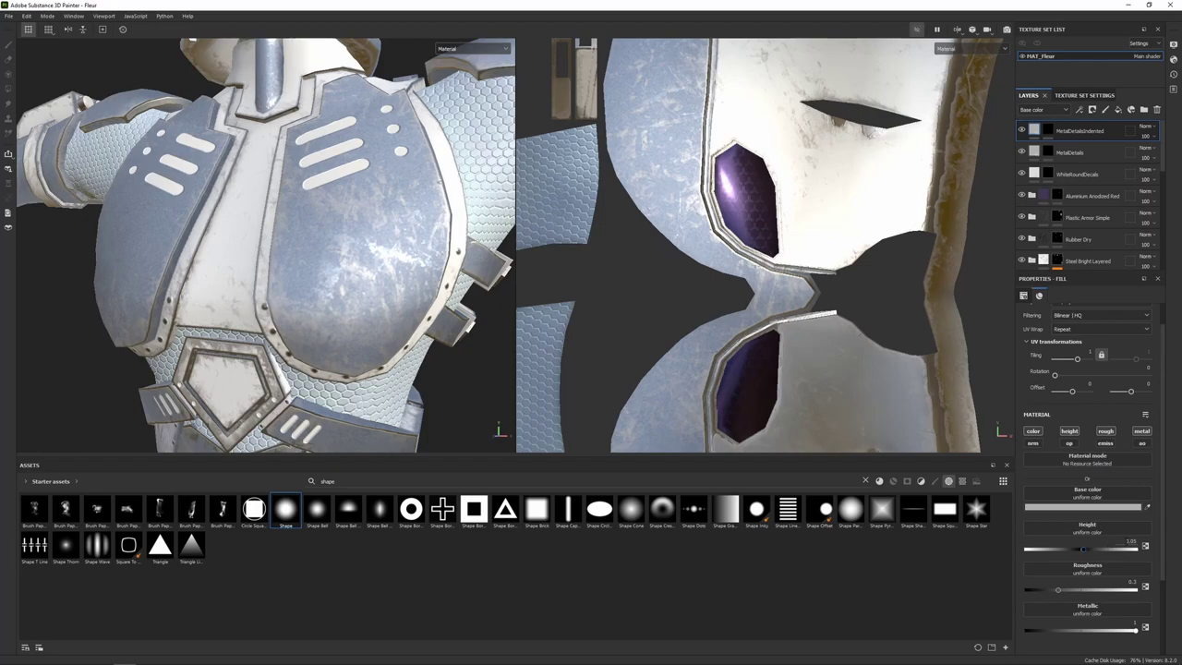
pyautogui.click(1128, 542)
pyautogui.click(1126, 542)
pyautogui.scroll(2, 301, 289)
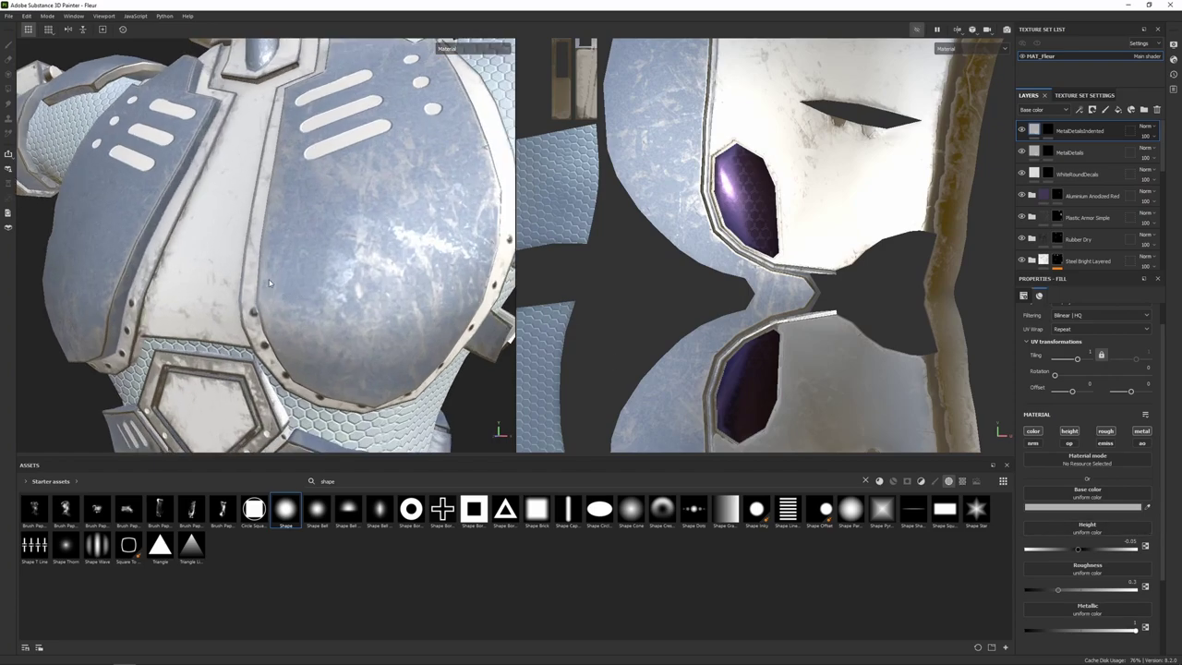
pyautogui.click(1050, 132)
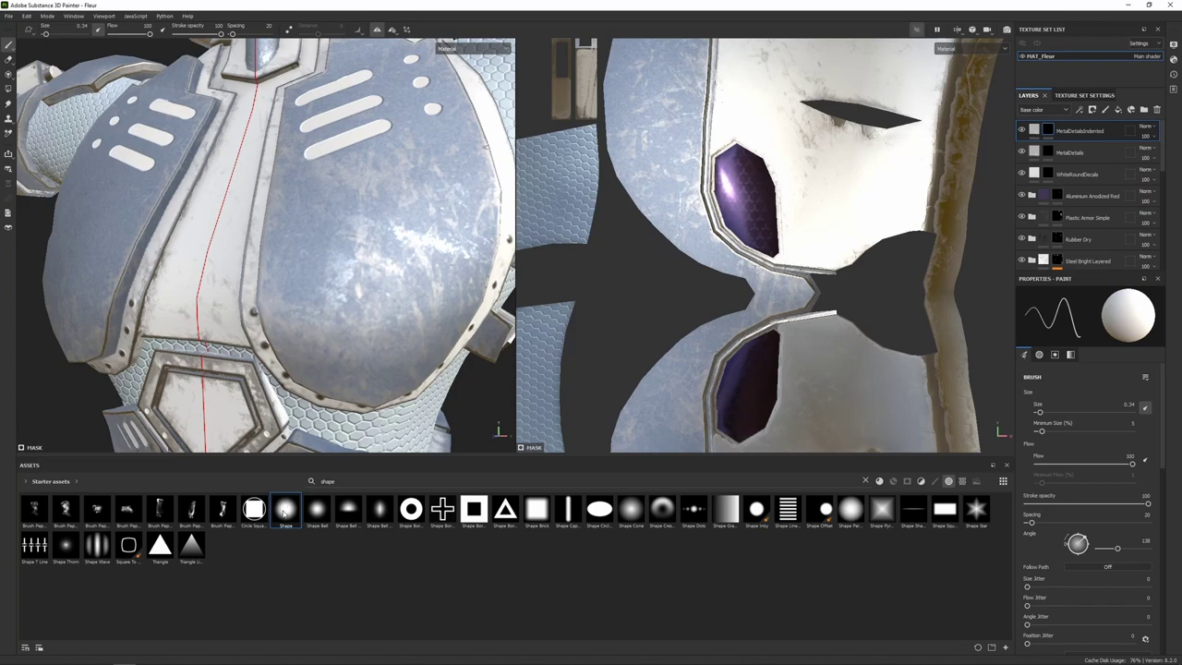
pyautogui.keyDown('alt'); pyautogui.moveTo(315, 301); pyautogui.dragTo(257, 282); pyautogui.keyUp('alt')
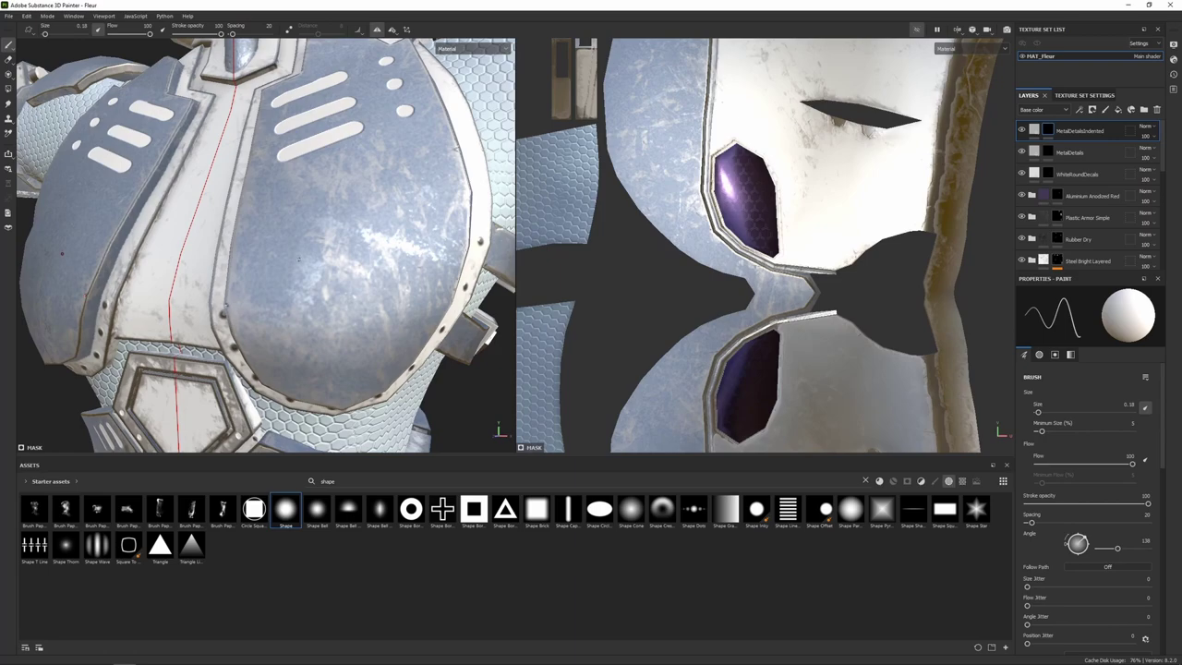
# Try painting a three-segment indented line across the chest plate from the inner rivet to the outer edge, and undo its segments.
pyautogui.press('shift')
pyautogui.keyDown('shift'); pyautogui.click(311, 250); pyautogui.keyUp('shift')
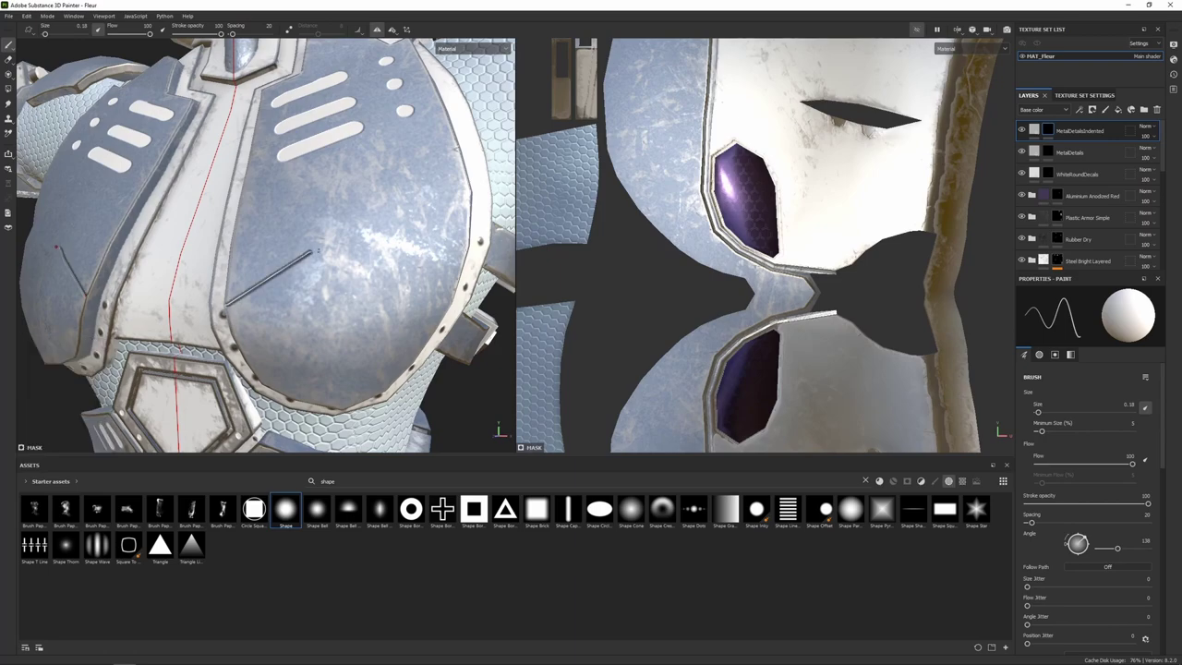
pyautogui.keyDown('shift'); pyautogui.click(408, 248); pyautogui.keyUp('shift')
pyautogui.keyDown('shift'); pyautogui.click(452, 297); pyautogui.keyUp('shift')
pyautogui.scroll(-5, 434, 304)
pyautogui.keyDown('alt'); pyautogui.moveTo(430, 308); pyautogui.dragTo(278, 314); pyautogui.keyUp('alt')
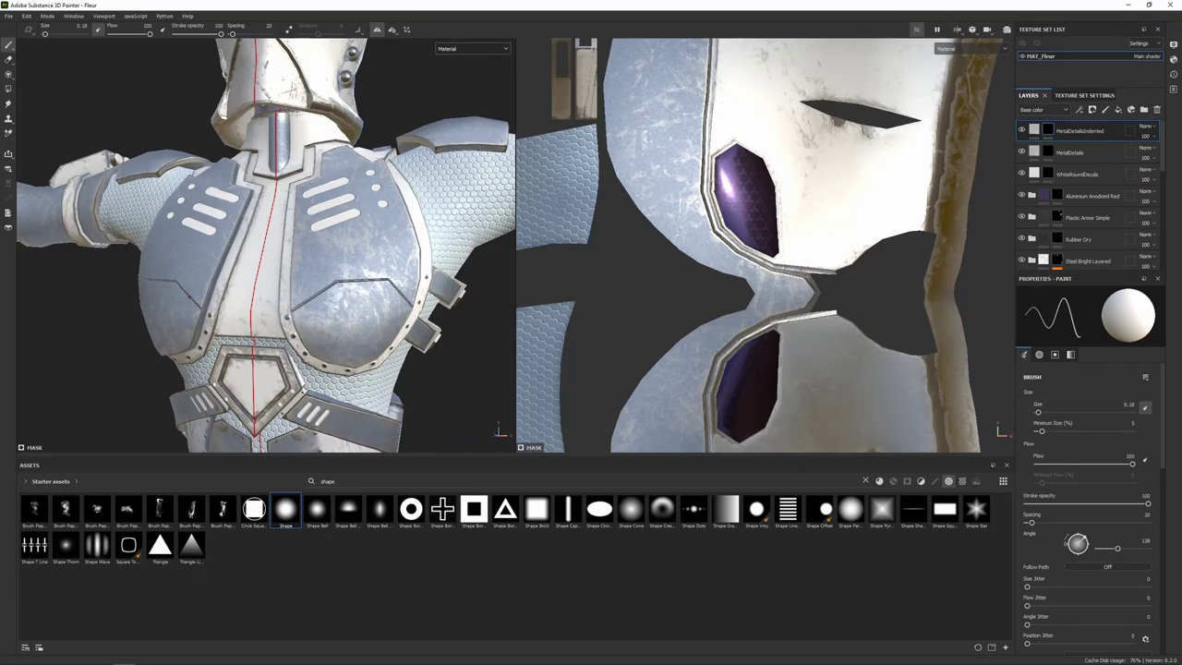
pyautogui.moveTo(358, 315)
pyautogui.keyDown('alt'); pyautogui.mouseDown()
pyautogui.moveTo(213, 316)
pyautogui.moveTo(399, 312)
pyautogui.moveTo(347, 312)
pyautogui.mouseUp(); pyautogui.keyUp('alt')
pyautogui.scroll(-2, 222, 314)
pyautogui.hotkey('ctrl', 'z')
pyautogui.hotkey('ctrl', 'z')
pyautogui.hotkey('ctrl', 'z')
# Paint a straight indented line diagonally up from the chest plate's inner rivet, undoing the trial segments beyond it.
pyautogui.scroll(4, 347, 312)
pyautogui.keyDown('alt'); pyautogui.moveTo(347, 313); pyautogui.dragTo(294, 303, button='middle'); pyautogui.keyUp('alt')
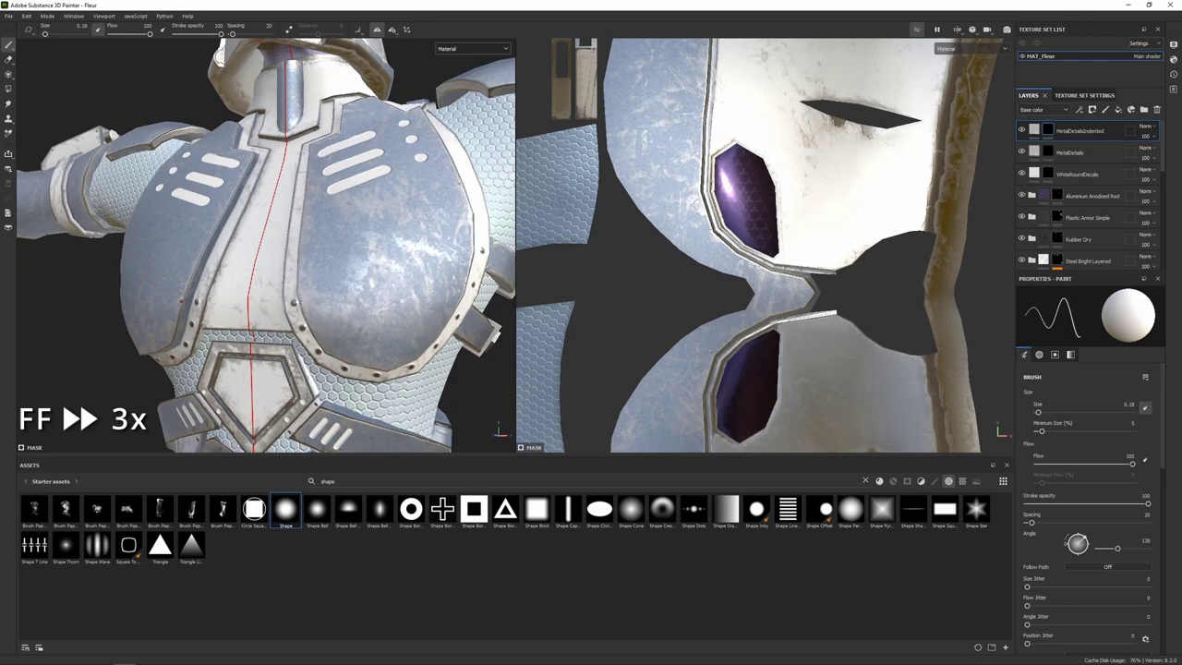
pyautogui.click(298, 303)
pyautogui.keyDown('shift'); pyautogui.click(334, 256); pyautogui.keyUp('shift')
pyautogui.scroll(-5, 349, 330)
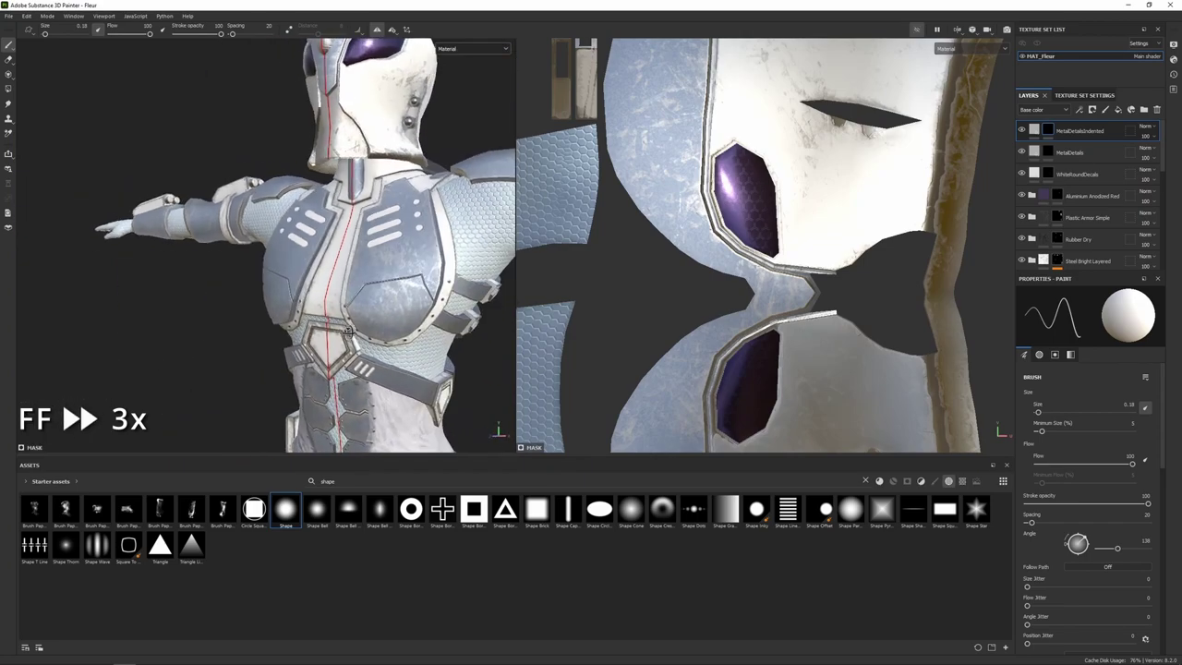
pyautogui.scroll(5, 349, 330)
pyautogui.keyDown('alt'); pyautogui.moveTo(349, 329); pyautogui.dragTo(288, 359, button='middle'); pyautogui.keyUp('alt')
pyautogui.hotkey('ctrl', 'z')
pyautogui.hotkey('ctrl', 'z')
# Extend the indented line with two straight segments across the chest plate and down to its outer riveted border.
pyautogui.keyDown('alt'); pyautogui.moveTo(310, 319); pyautogui.dragTo(296, 312); pyautogui.keyUp('alt')
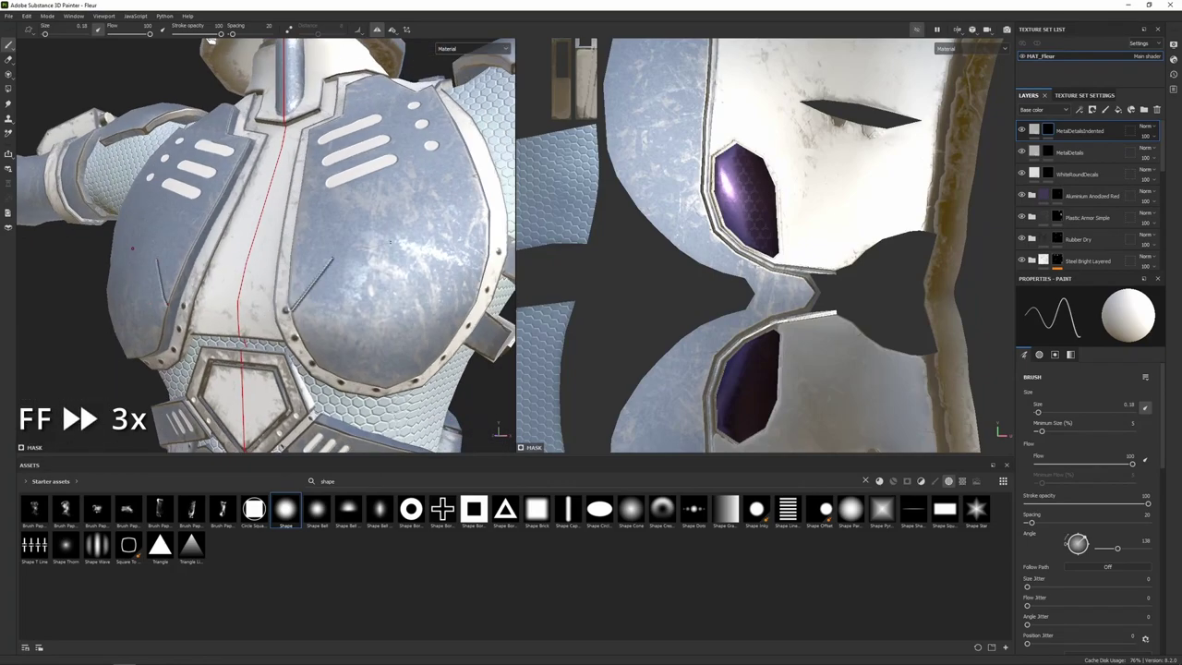
pyautogui.keyDown('shift'); pyautogui.click(415, 239); pyautogui.keyUp('shift')
pyautogui.keyDown('shift'); pyautogui.click(468, 289); pyautogui.keyUp('shift')
pyautogui.scroll(-5, 430, 319)
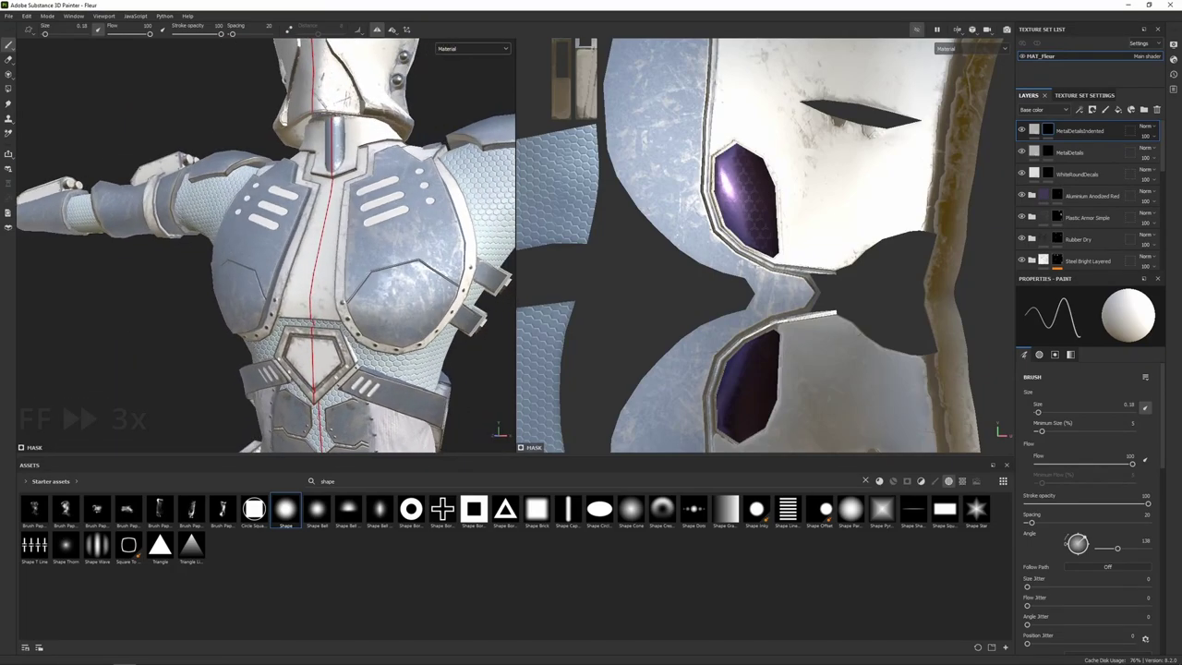
pyautogui.scroll(-5, 391, 286)
pyautogui.keyDown('alt'); pyautogui.moveTo(391, 286); pyautogui.dragTo(314, 288); pyautogui.keyUp('alt')
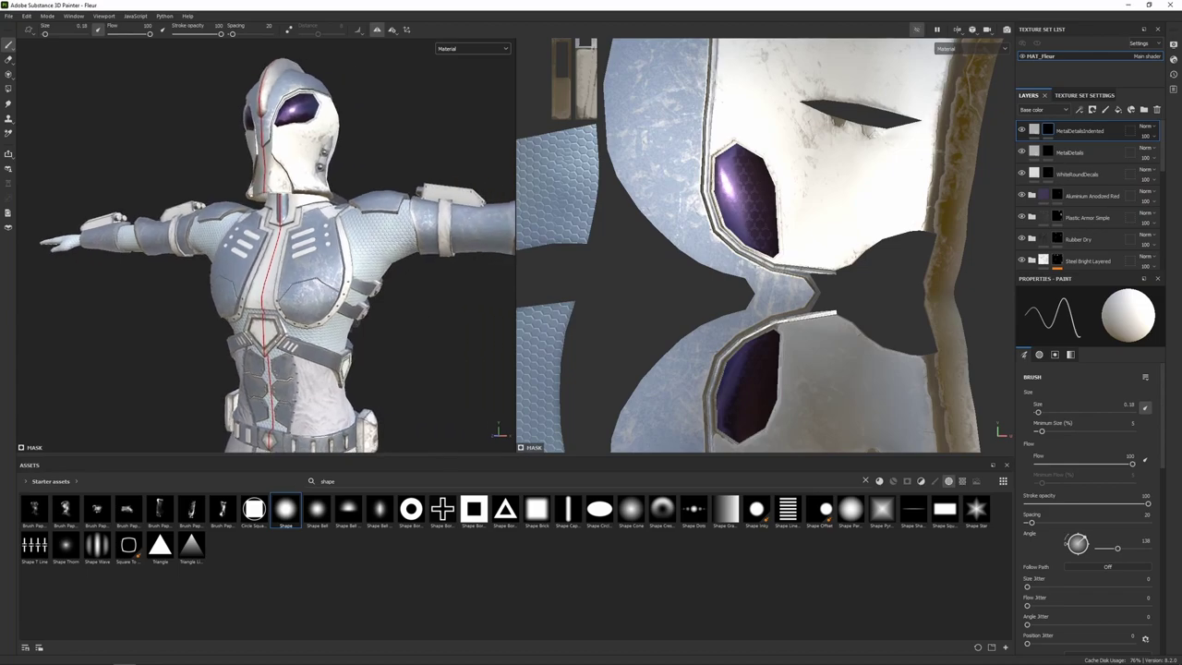
# Switch to the Files to Upload folder and bring MedicalCross.png, RodOfAsclepius.png and StarOfLife.png into the Painter assets for import.
pyautogui.hotkey('alt', 'Tab')
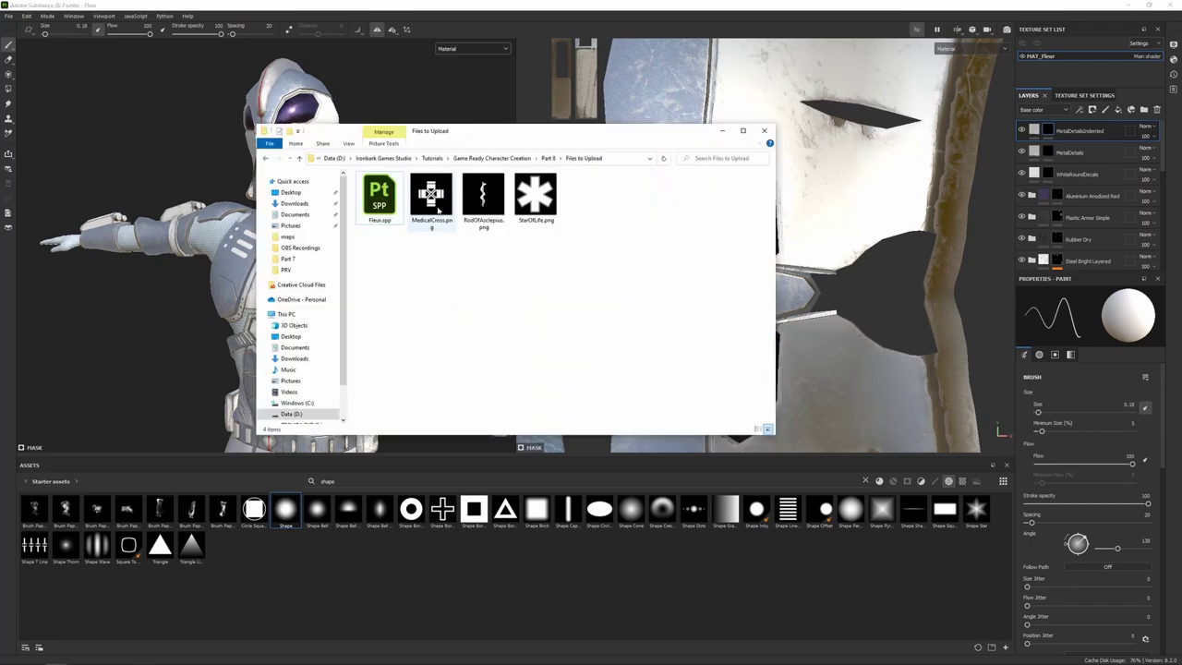
pyautogui.click(434, 196)
pyautogui.click(485, 193)
pyautogui.press('Right')
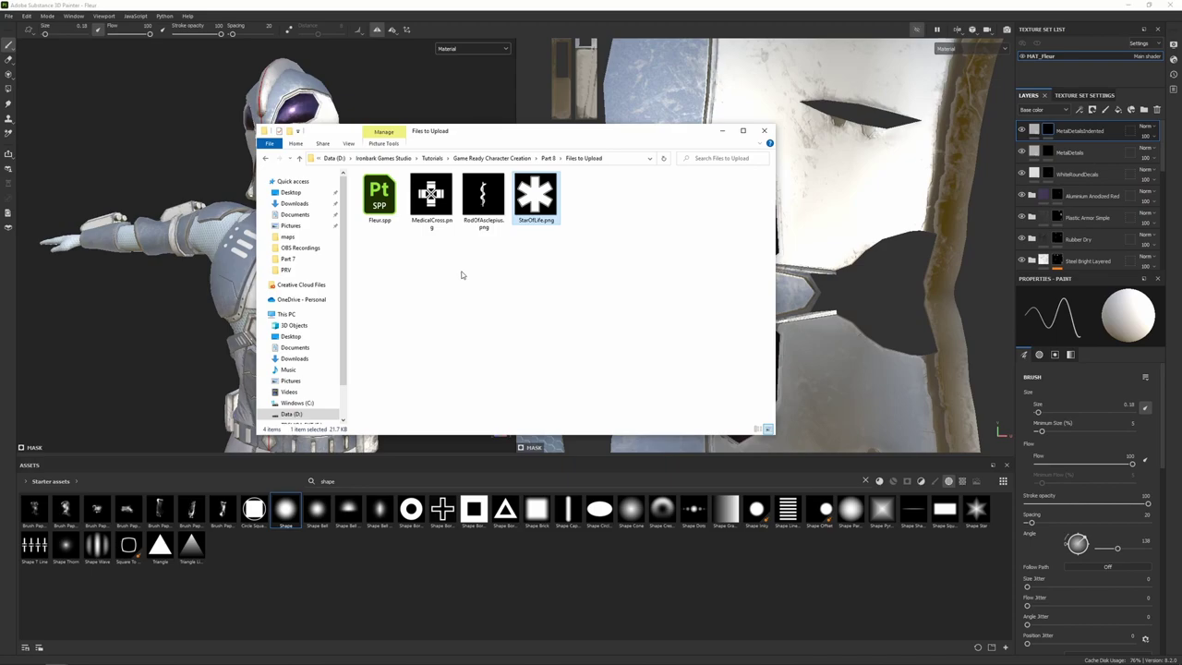
pyautogui.press('Left')
pyautogui.press('Left')
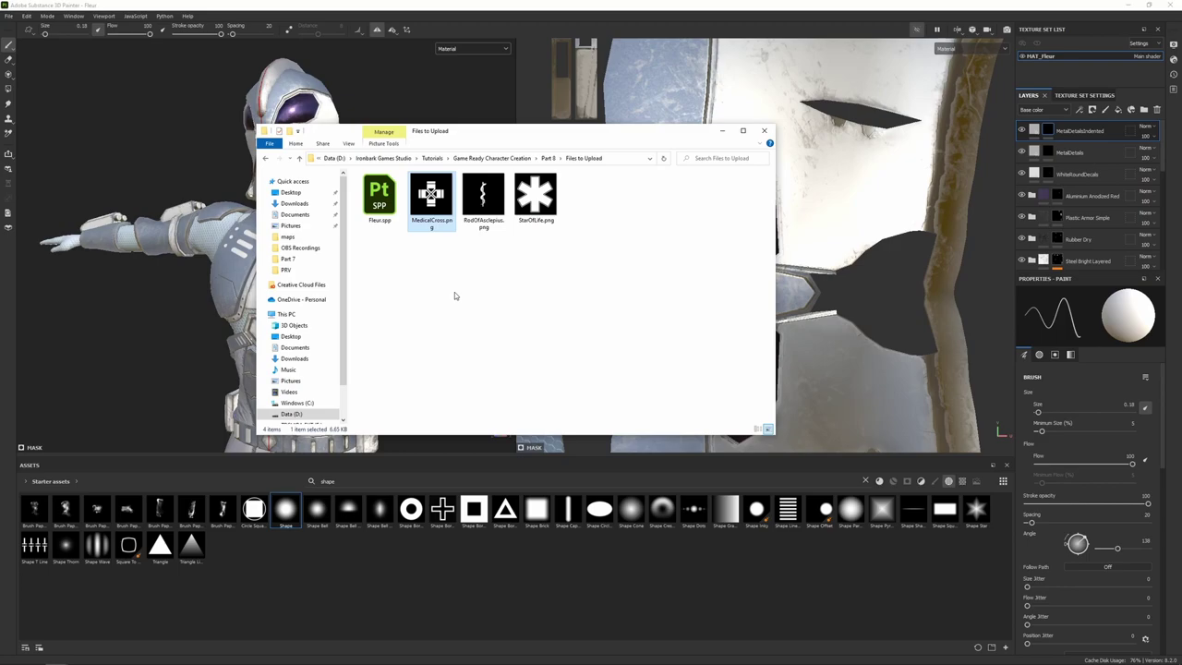
pyautogui.moveTo(558, 268); pyautogui.dragTo(446, 583)
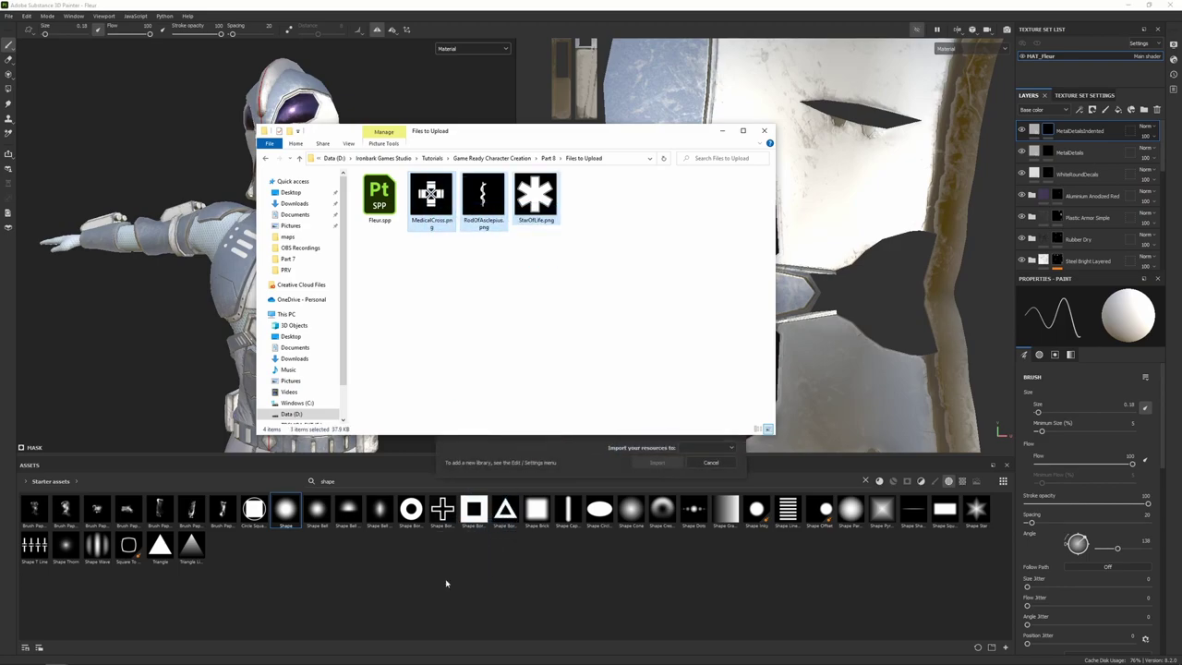
pyautogui.click(721, 130)
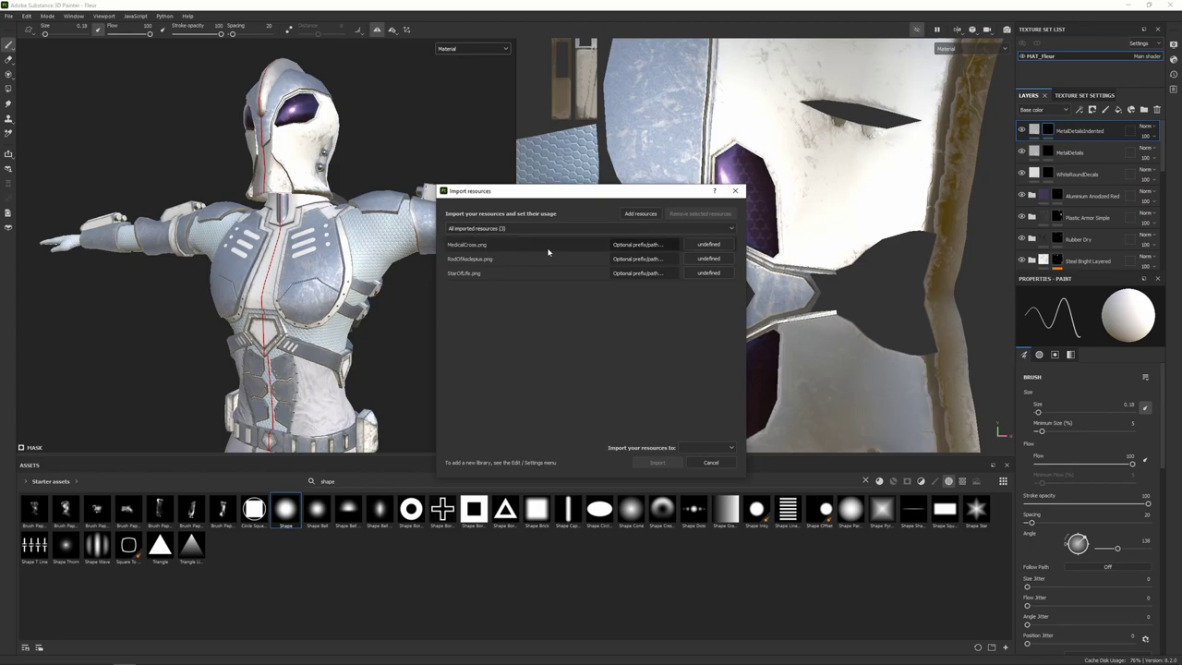
# Set the usage of all three insignia images to alpha in the resource import.
pyautogui.click(488, 246)
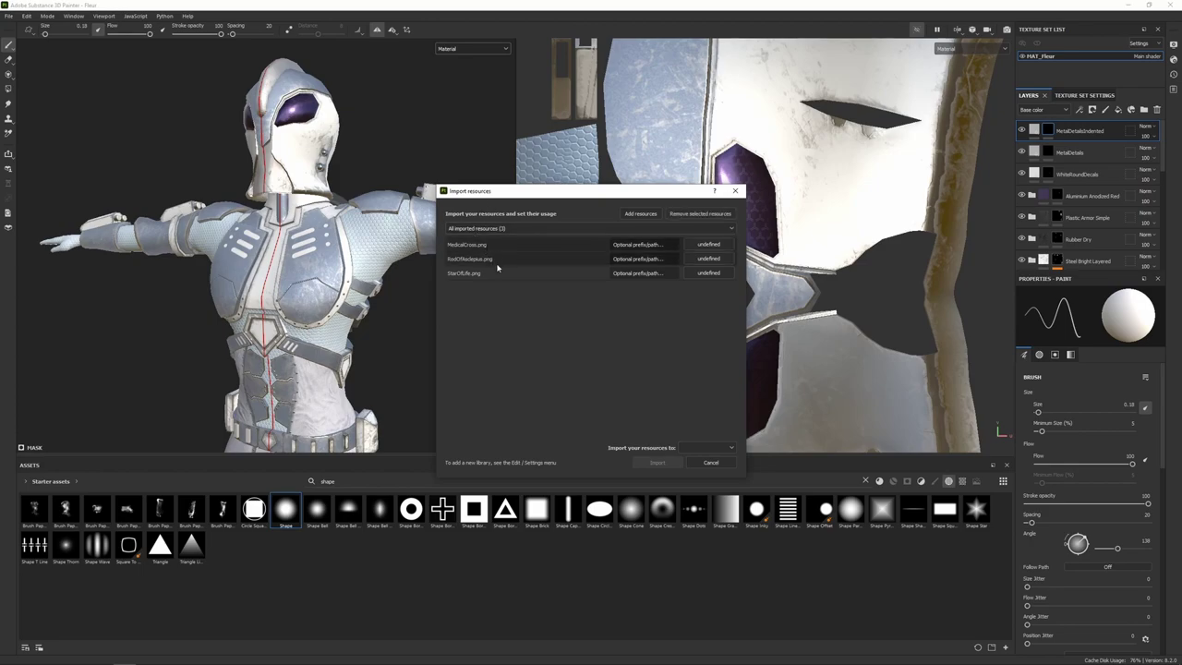
pyautogui.click(699, 245)
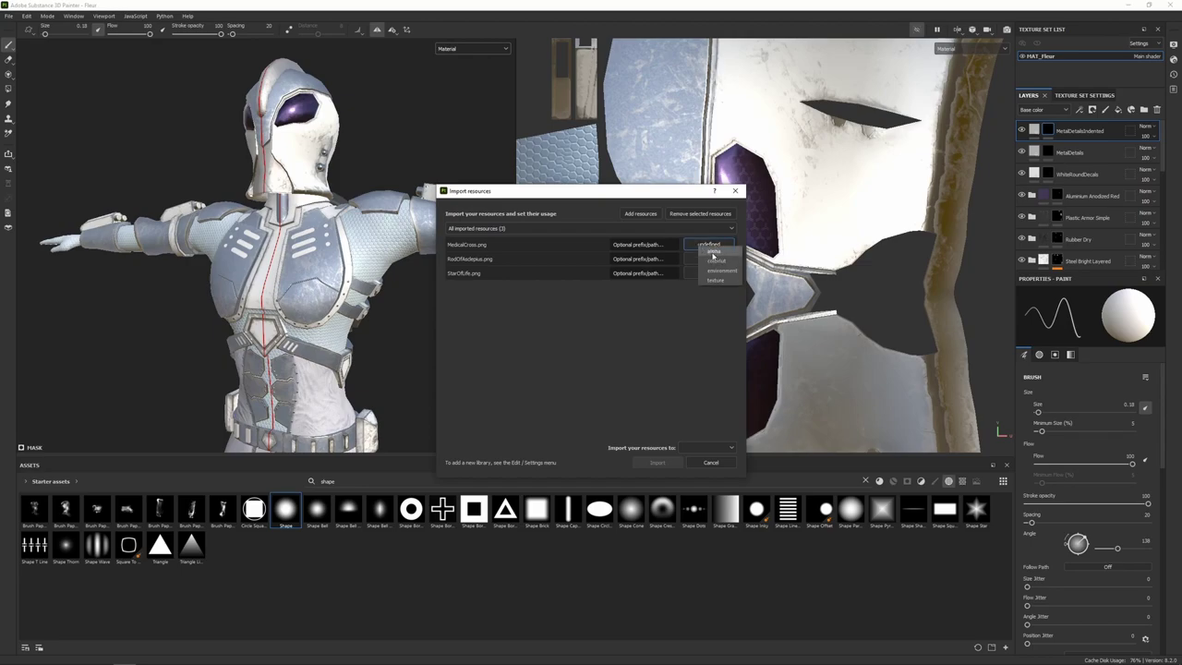
pyautogui.click(713, 252)
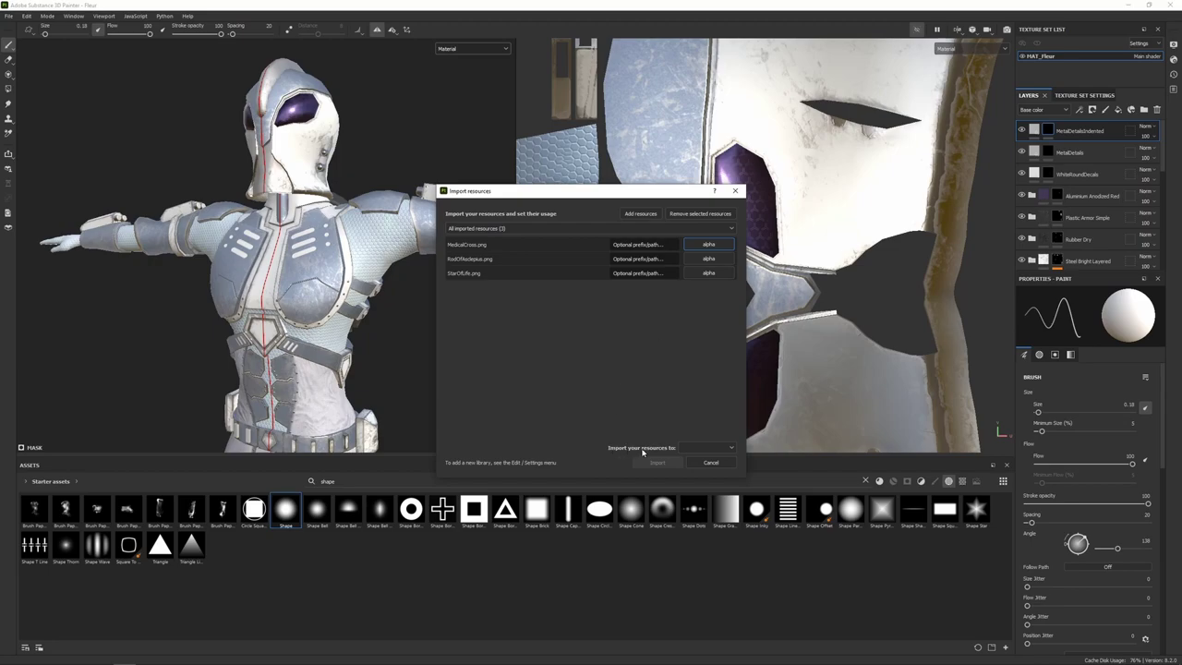
# Choose the import destination for the three insignia alphas and import them.
pyautogui.click(697, 447)
pyautogui.click(698, 459)
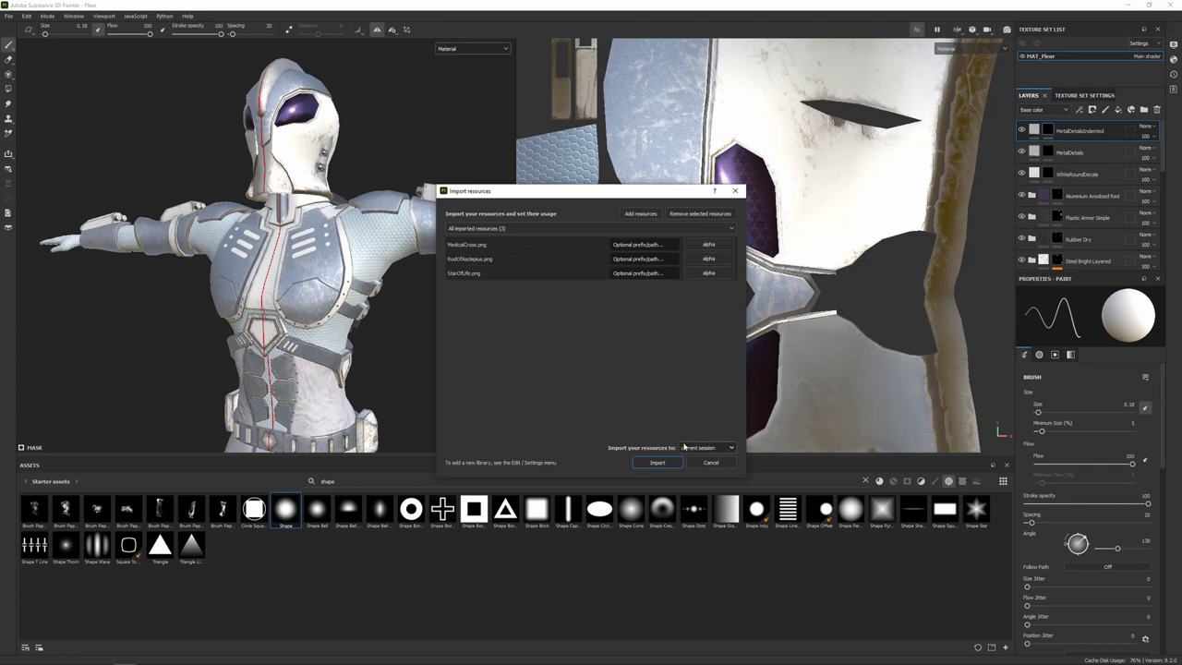
pyautogui.click(693, 448)
pyautogui.click(690, 469)
pyautogui.click(703, 447)
pyautogui.click(699, 479)
pyautogui.click(700, 448)
pyautogui.click(697, 468)
pyautogui.click(657, 463)
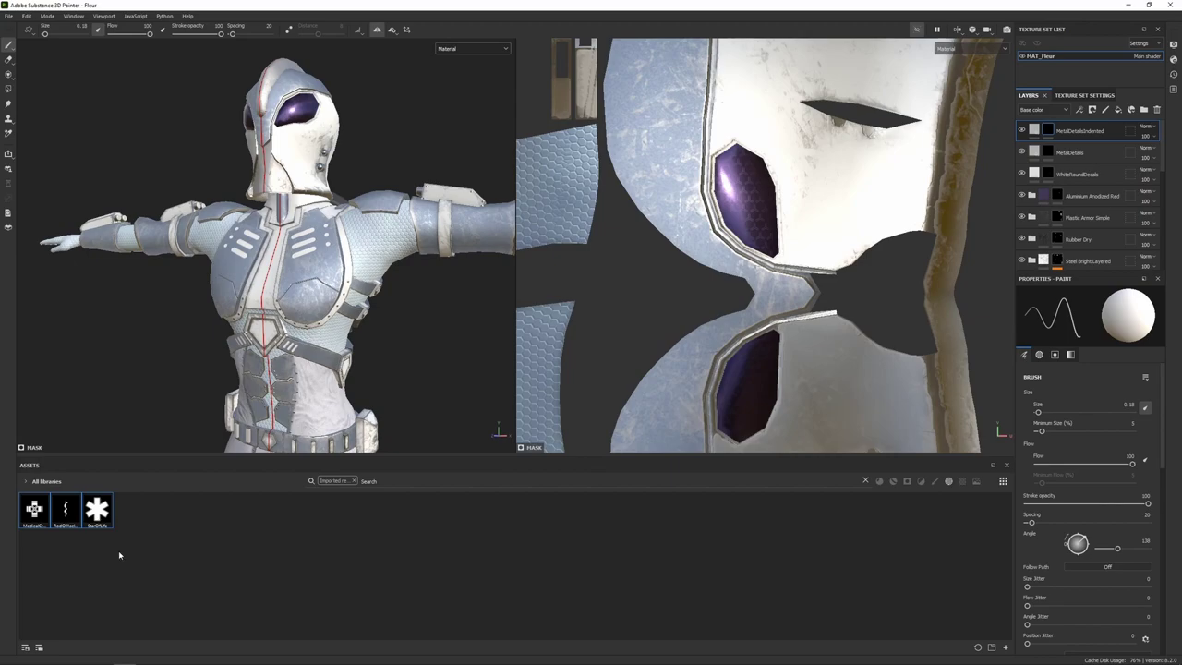
# Add a folder at the top of the layer stack and name it Insignia.
pyautogui.click(1144, 109)
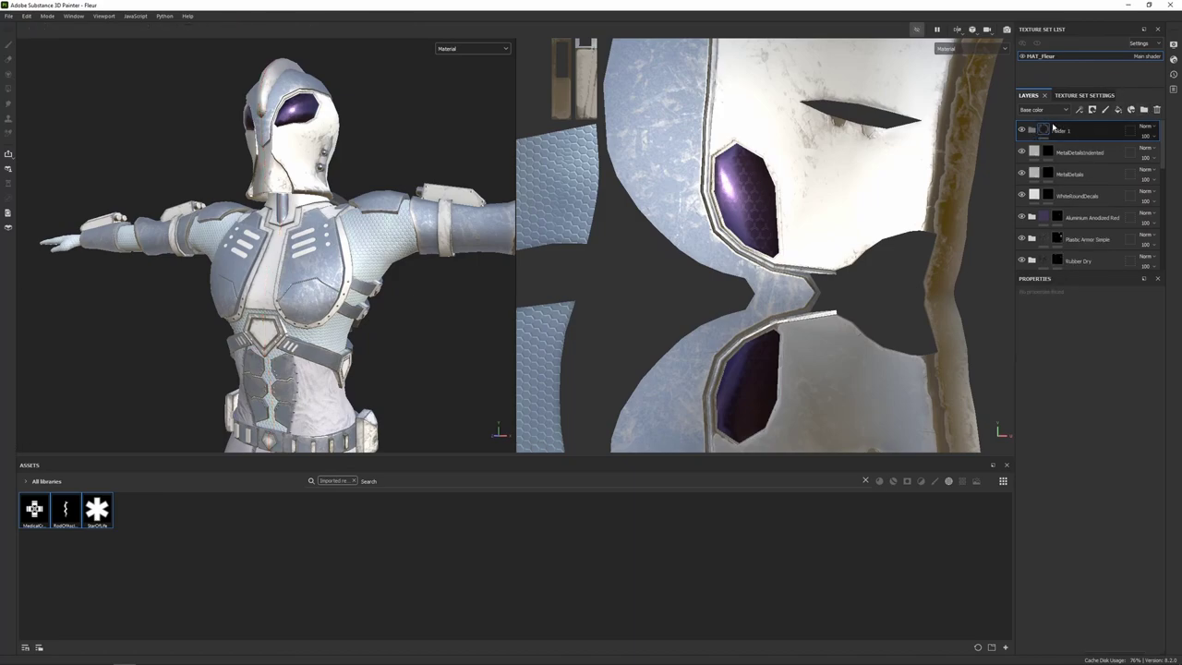
pyautogui.doubleClick(1064, 130)
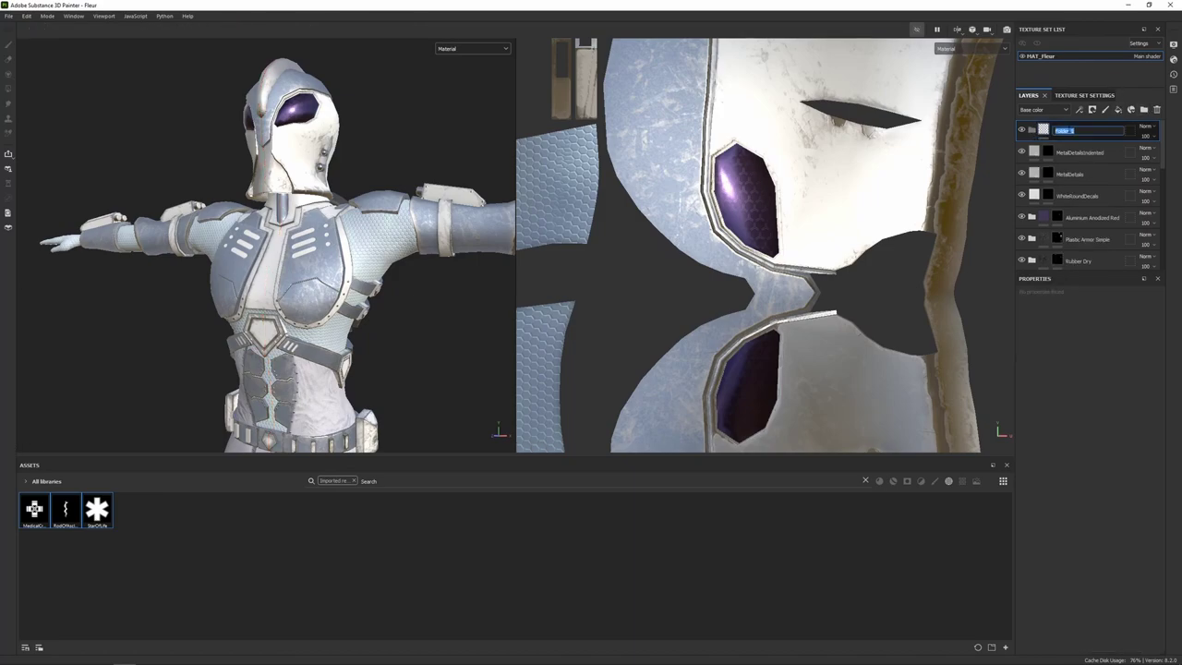
pyautogui.write('Insignia')
pyautogui.press('Return')
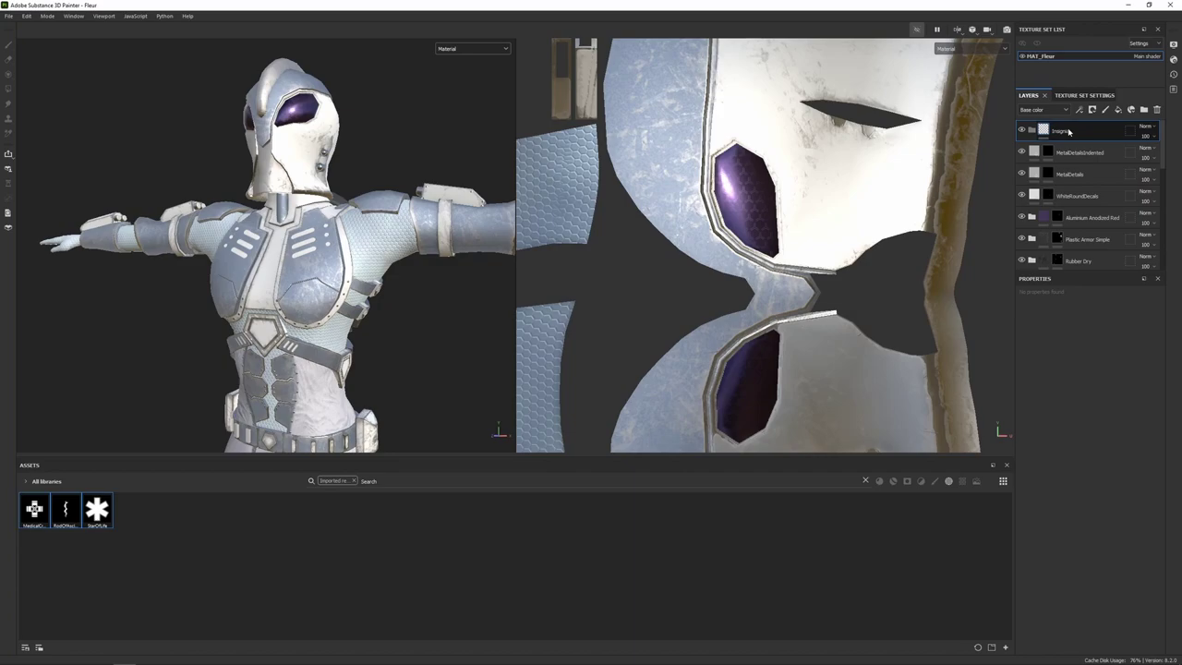
# Add a fill layer named Star inside the Insignia folder and give it a black mask.
pyautogui.click(1118, 110)
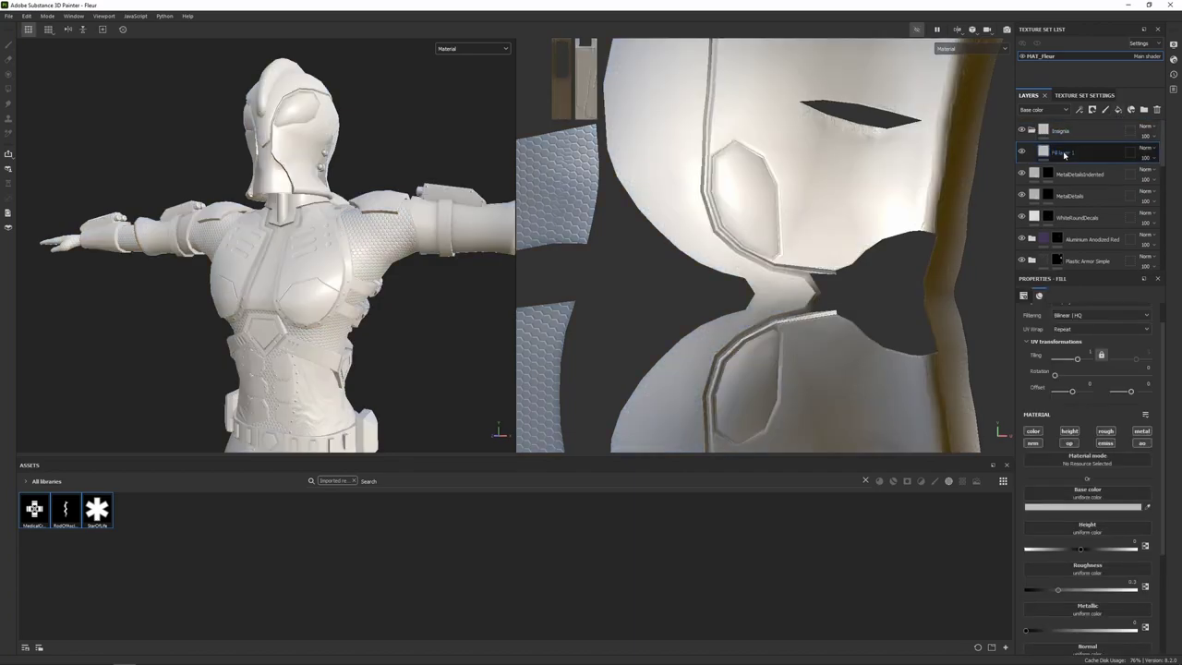
pyautogui.doubleClick(1064, 153)
pyautogui.write('Star')
pyautogui.press('Return')
pyautogui.rightClick(1064, 155)
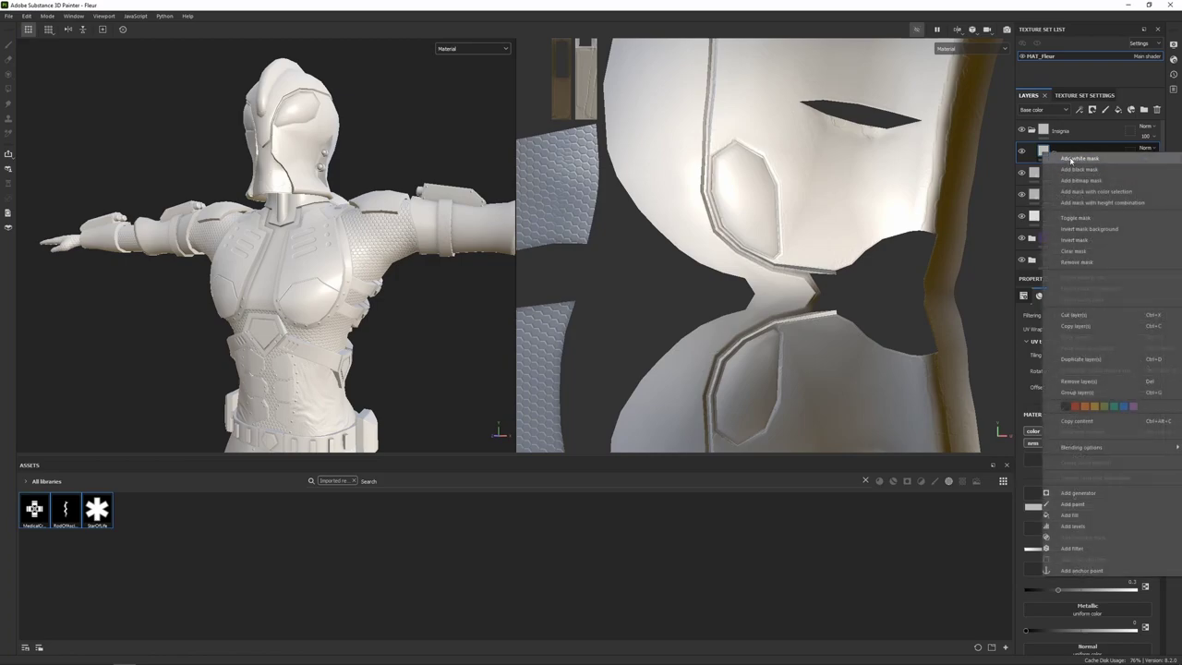
pyautogui.click(1076, 167)
# Limit the Star layer's fill to the color, rough and metal channels.
pyautogui.click(1044, 154)
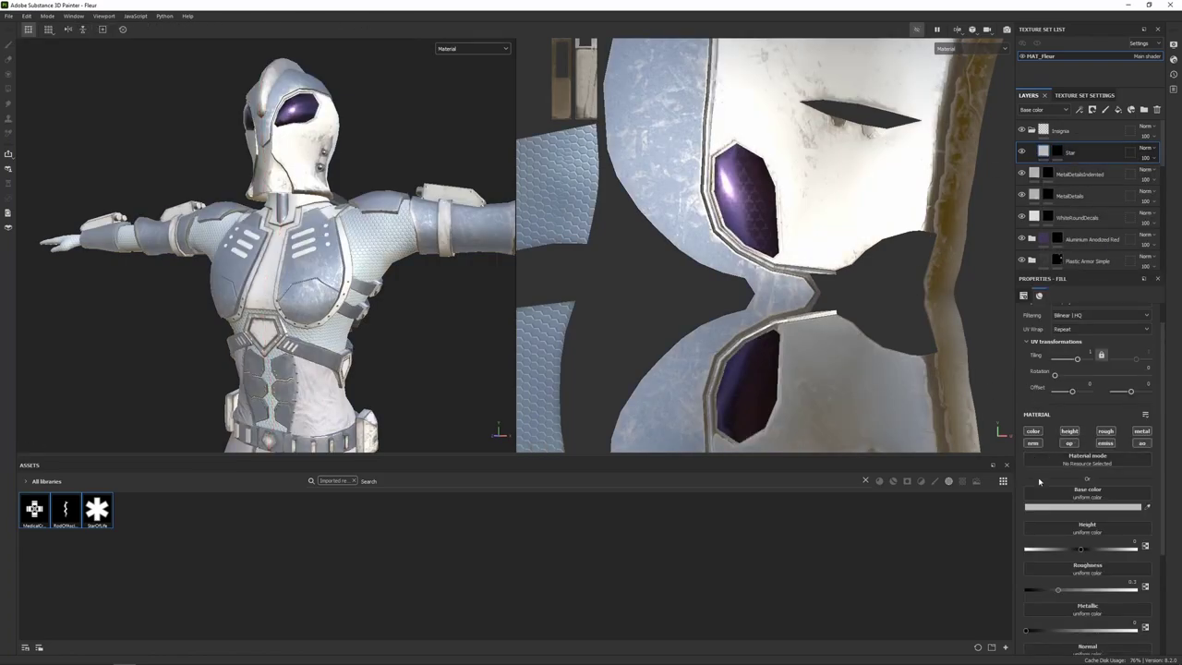
pyautogui.click(1033, 431)
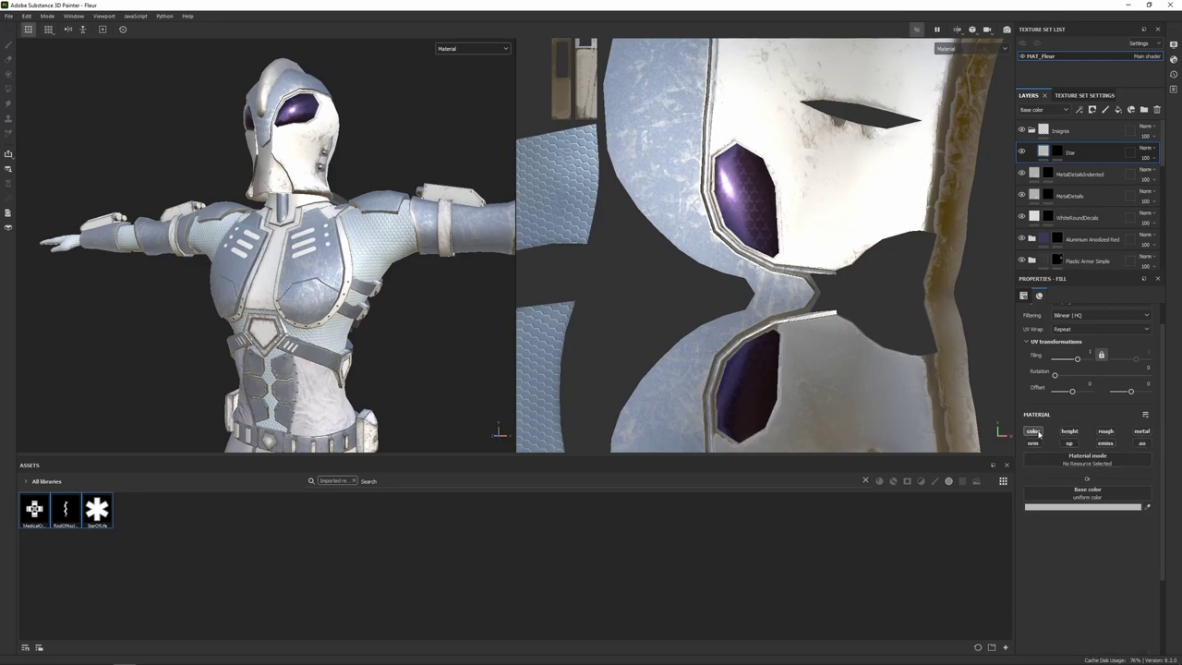
pyautogui.click(1108, 432)
pyautogui.click(1144, 432)
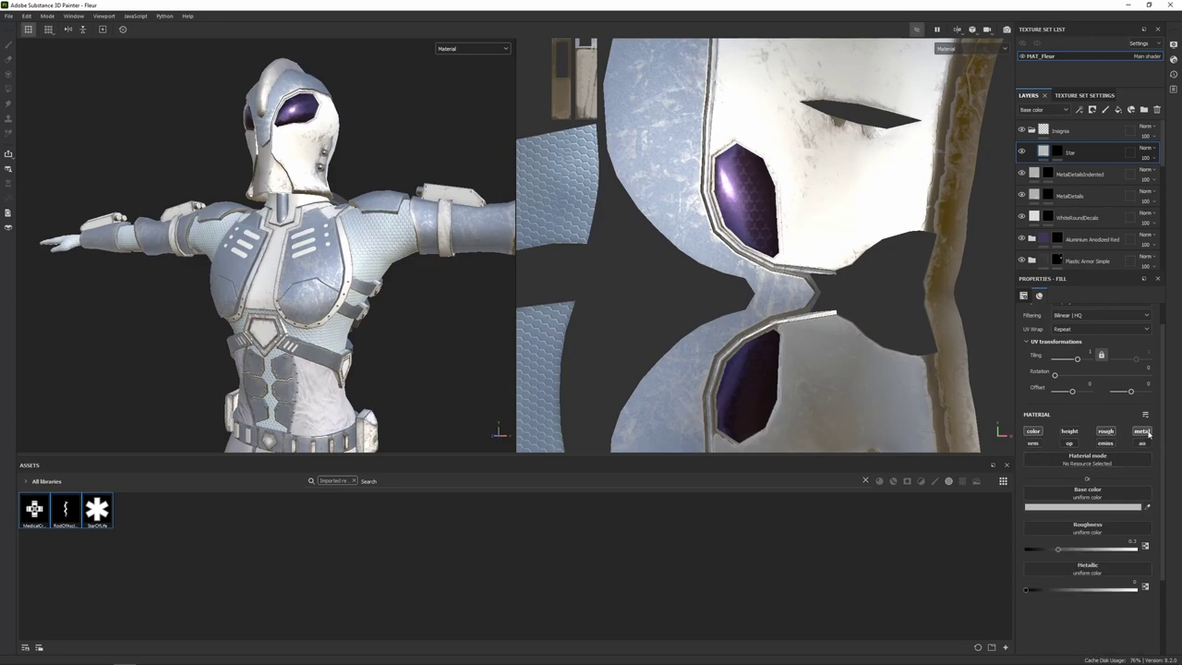
# Set the Star layer's base color to hex 1b62e2 and activate its mask for painting.
pyautogui.click(1068, 508)
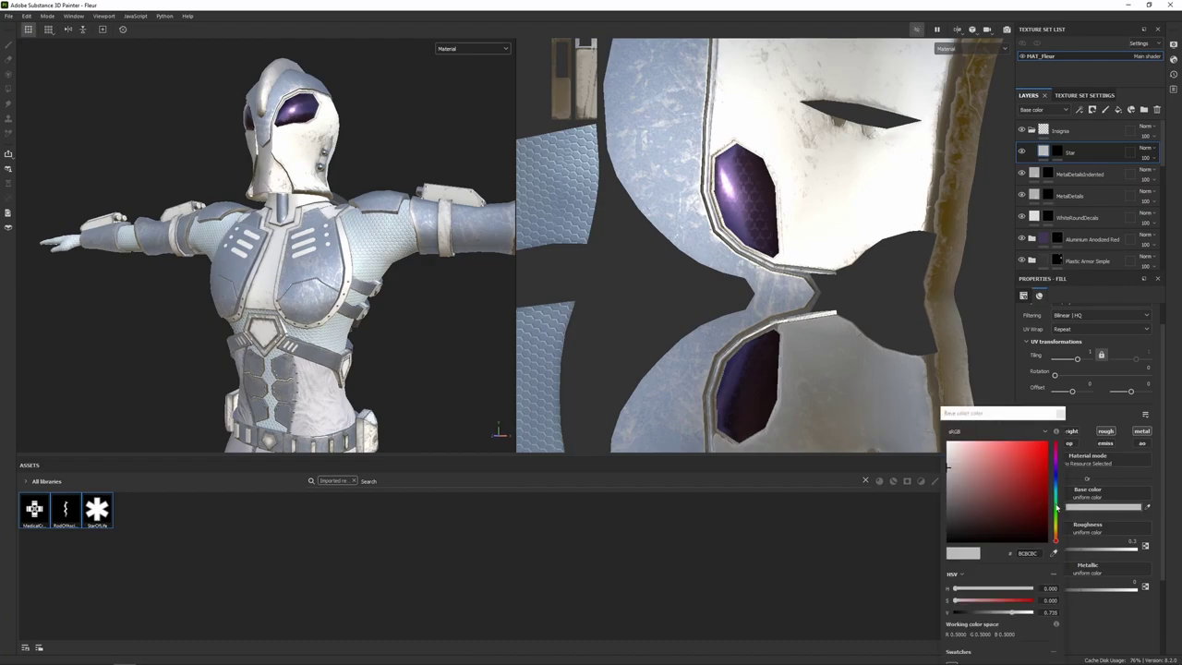
pyautogui.doubleClick(1028, 554)
pyautogui.write('1b62e2')
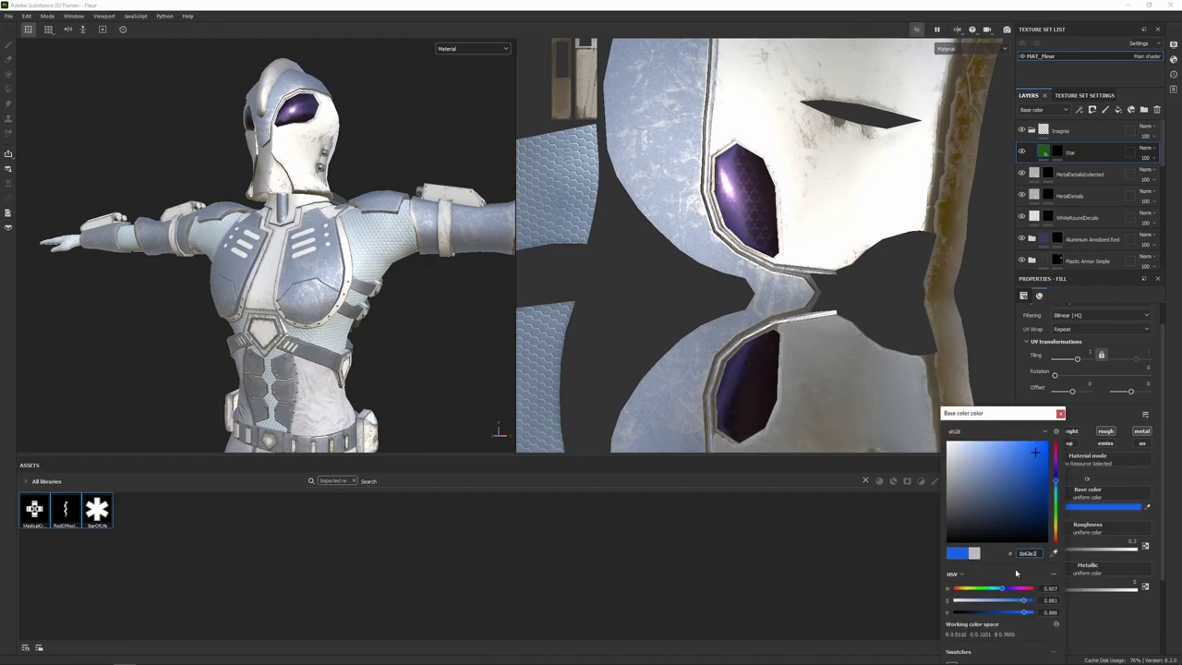
pyautogui.click(1069, 432)
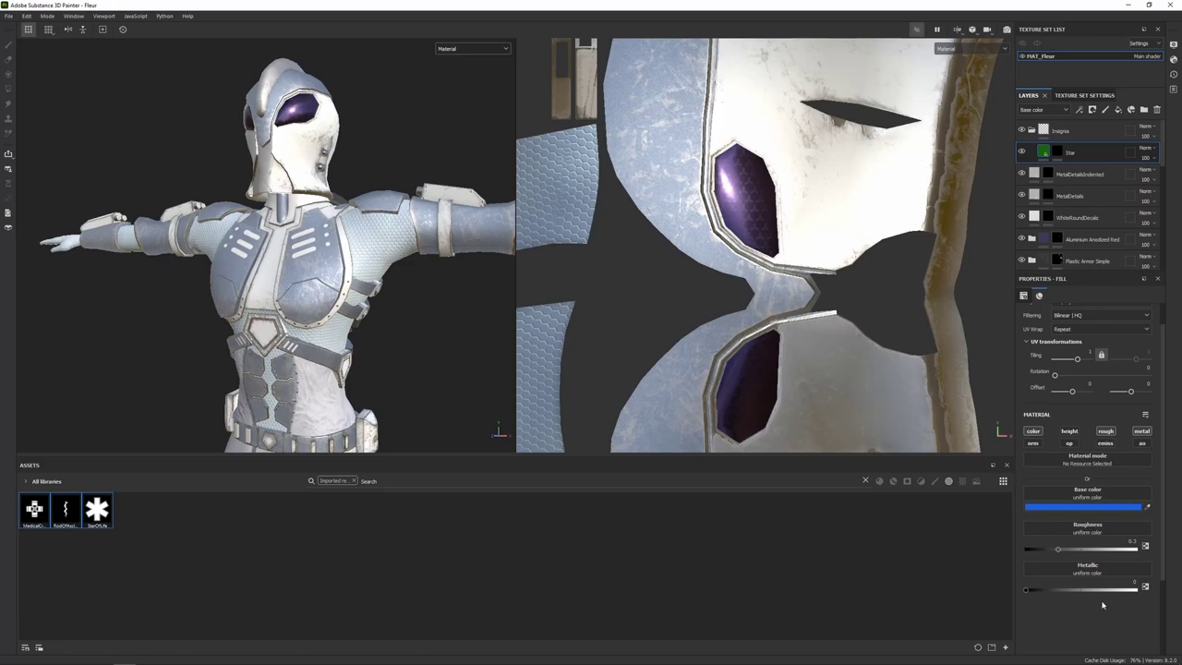
pyautogui.press('1')
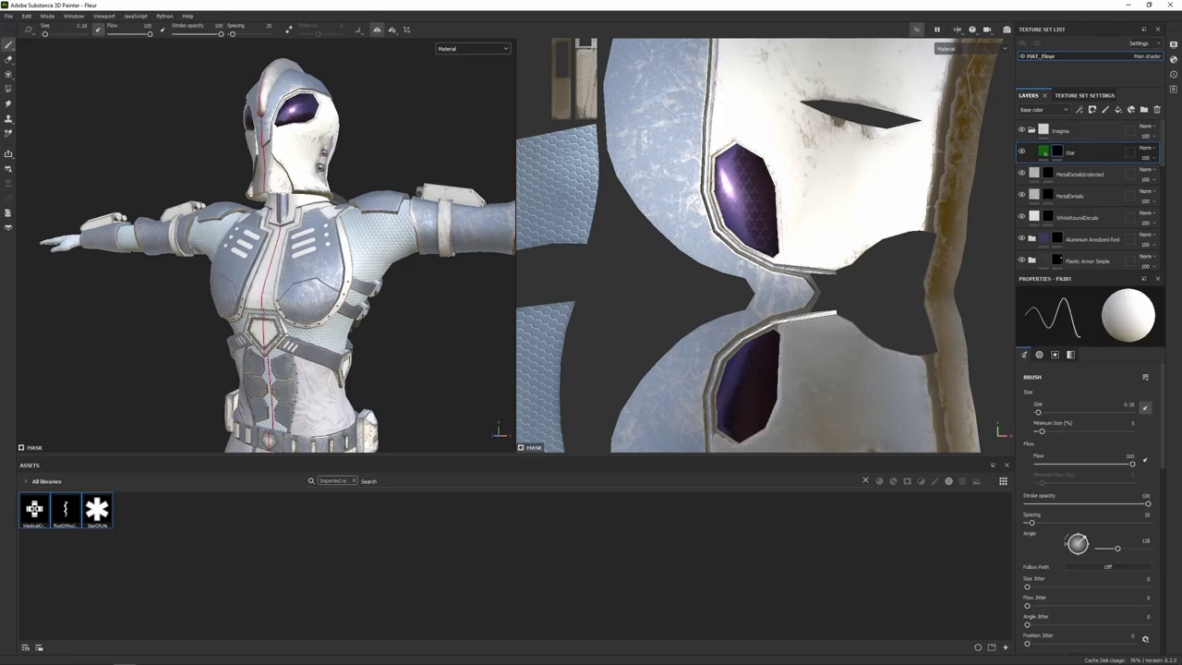
# Load the StarOfLife alpha into the brush and turn off symmetry painting.
pyautogui.click(100, 510)
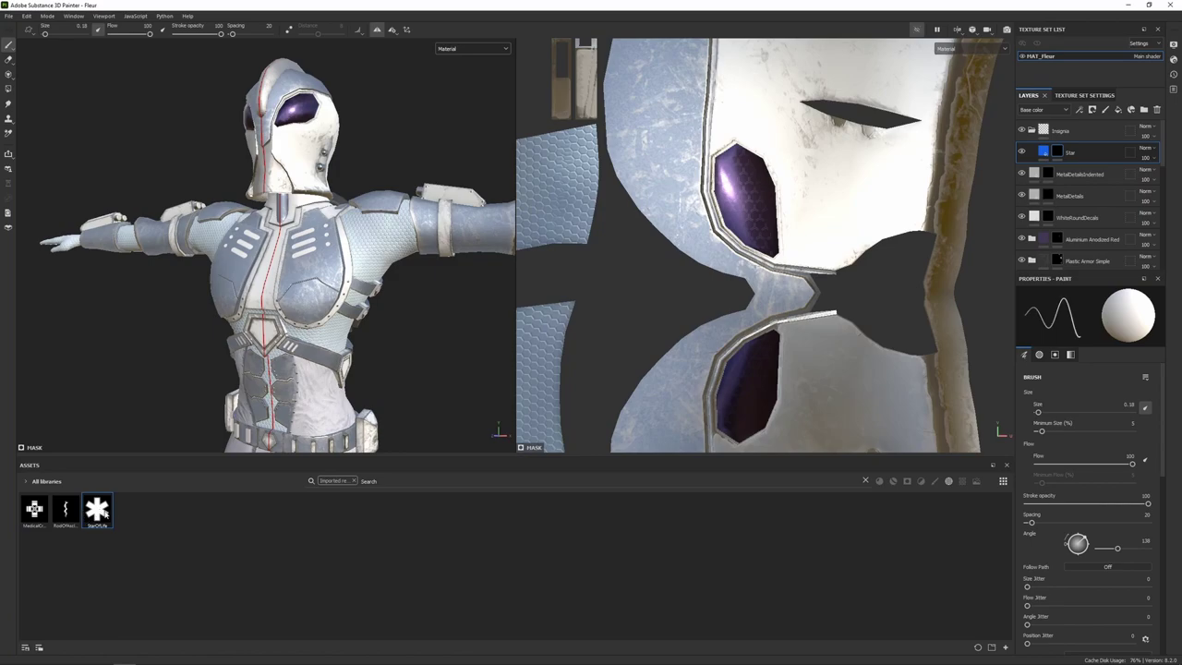
pyautogui.scroll(3, 179, 188)
pyautogui.keyDown('alt'); pyautogui.moveTo(404, 195); pyautogui.dragTo(161, 221); pyautogui.keyUp('alt')
pyautogui.keyDown('alt'); pyautogui.moveTo(370, 231); pyautogui.dragTo(314, 232, button='right'); pyautogui.keyUp('alt')
pyautogui.keyDown('alt'); pyautogui.moveTo(397, 231); pyautogui.dragTo(356, 231); pyautogui.keyUp('alt')
pyautogui.keyDown('alt'); pyautogui.moveTo(355, 231); pyautogui.dragTo(199, 273, button='middle'); pyautogui.keyUp('alt')
pyautogui.keyDown('alt'); pyautogui.moveTo(277, 275); pyautogui.dragTo(217, 278); pyautogui.keyUp('alt')
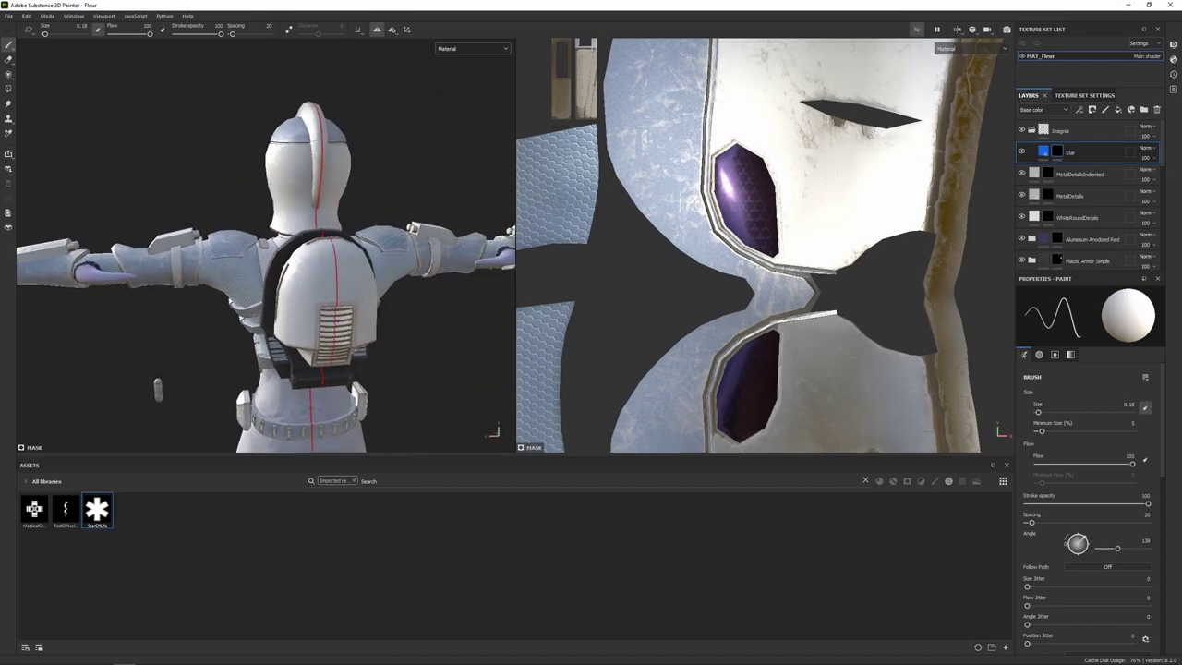
pyautogui.keyDown('alt'); pyautogui.moveTo(272, 288); pyautogui.dragTo(326, 299, button='right'); pyautogui.keyUp('alt')
pyautogui.click(378, 31)
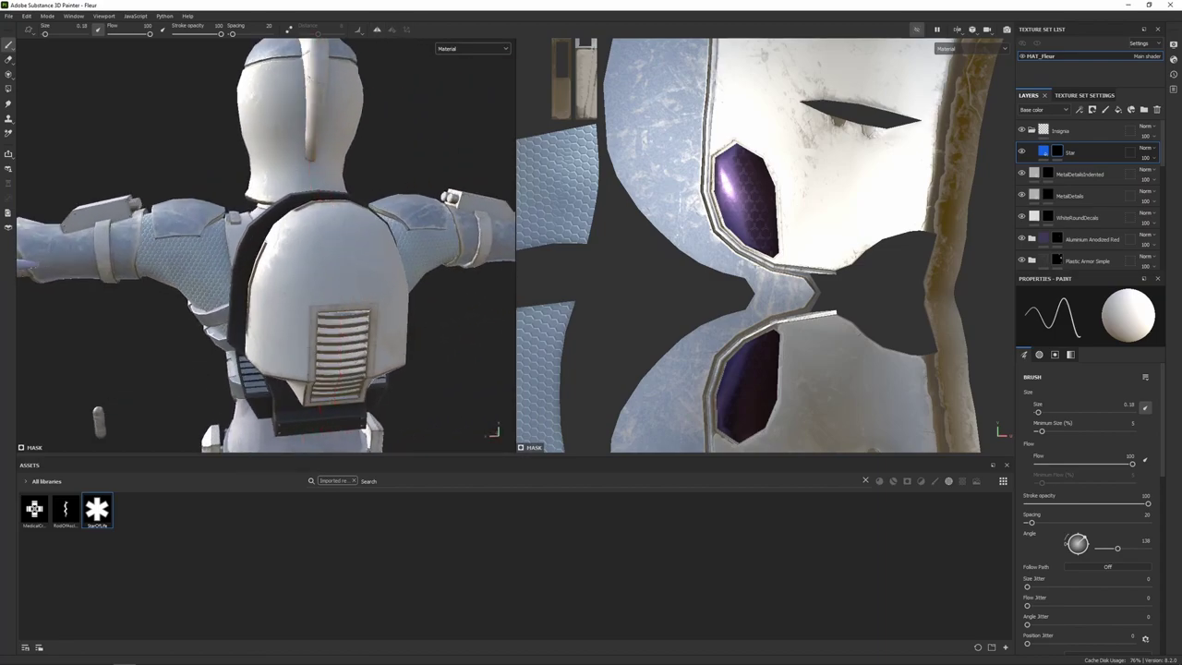
# Resize the brush, set its angle to 184 and stamp one upright star on the upper centre of the backpack.
pyautogui.keyDown('alt'); pyautogui.moveTo(263, 259); pyautogui.dragTo(312, 268, button='right'); pyautogui.keyUp('alt')
pyautogui.keyDown('alt'); pyautogui.moveTo(311, 268); pyautogui.dragTo(334, 240); pyautogui.keyUp('alt')
pyautogui.moveTo(334, 240)
pyautogui.keyDown('ctrl'); pyautogui.mouseDown(button='right')
pyautogui.moveTo(357, 237)
pyautogui.moveTo(350, 230)
pyautogui.mouseUp(button='right'); pyautogui.keyUp('ctrl')
pyautogui.keyDown('alt'); pyautogui.moveTo(349, 230); pyautogui.dragTo(331, 244); pyautogui.keyUp('alt')
pyautogui.keyDown('ctrl'); pyautogui.moveTo(332, 242); pyautogui.dragTo(340, 242, button='right'); pyautogui.keyUp('ctrl')
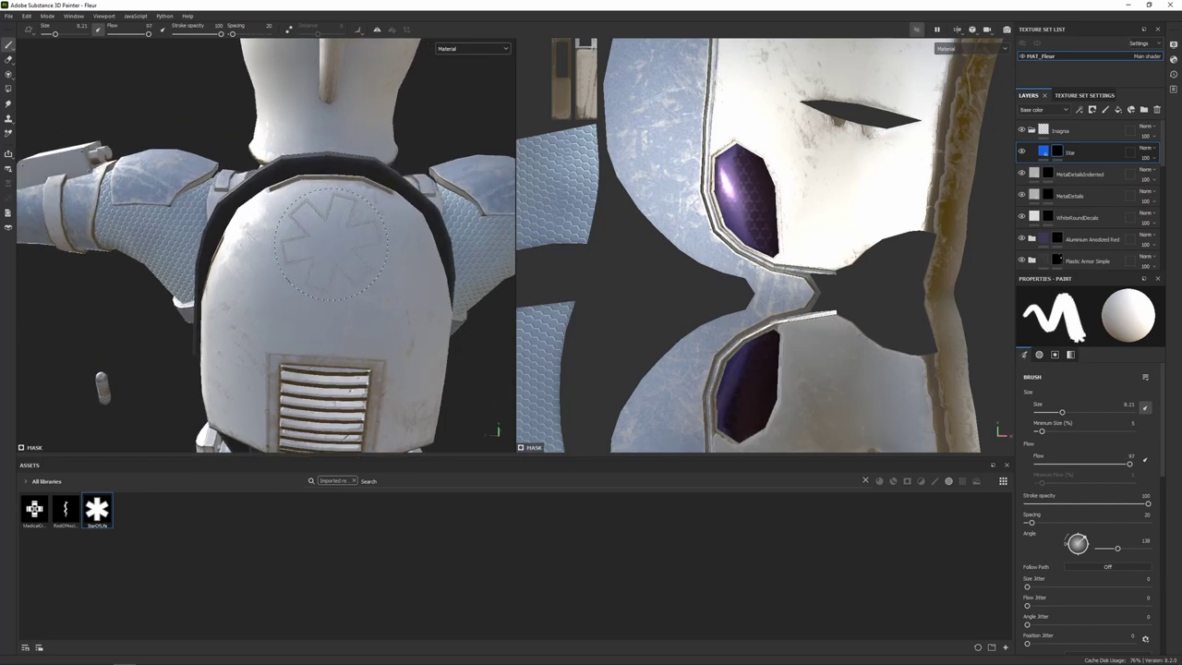
pyautogui.moveTo(339, 242)
pyautogui.keyDown('ctrl'); pyautogui.mouseDown()
pyautogui.moveTo(340, 221)
pyautogui.moveTo(303, 292)
pyautogui.mouseUp(); pyautogui.keyUp('ctrl')
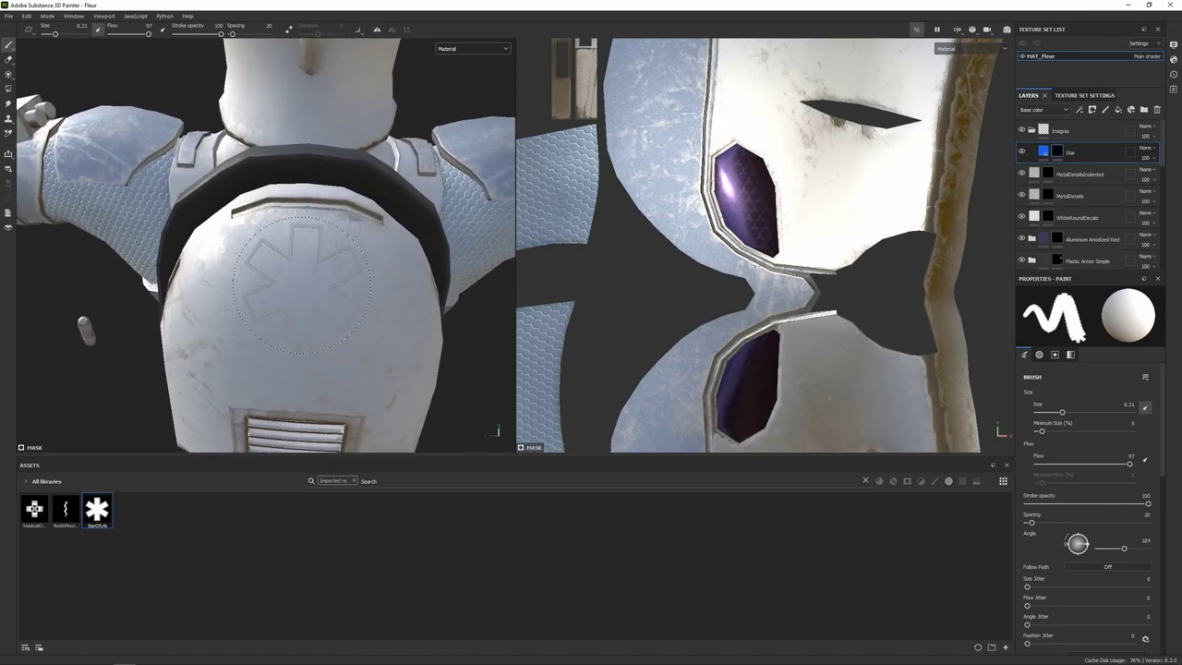
pyautogui.click(301, 285)
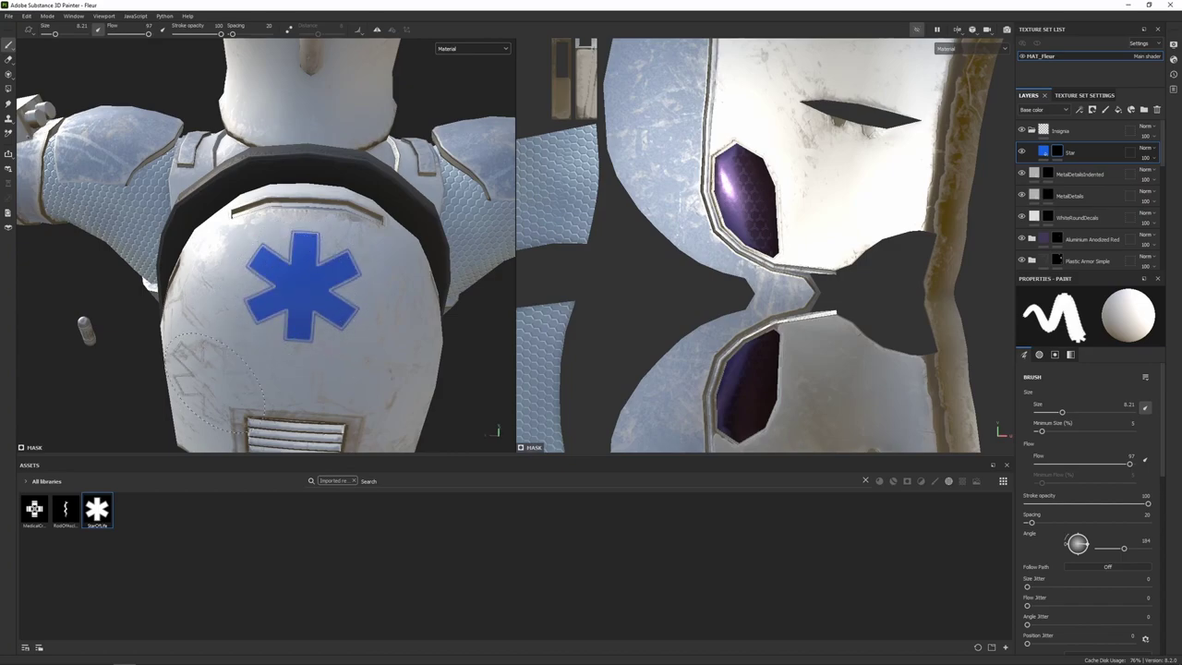
# Stamp the RodOfAsclepius alpha in black at angle 1 over the star's centre to cut the rod out of the mask.
pyautogui.keyDown('alt'); pyautogui.moveTo(198, 386); pyautogui.dragTo(282, 343); pyautogui.keyUp('alt')
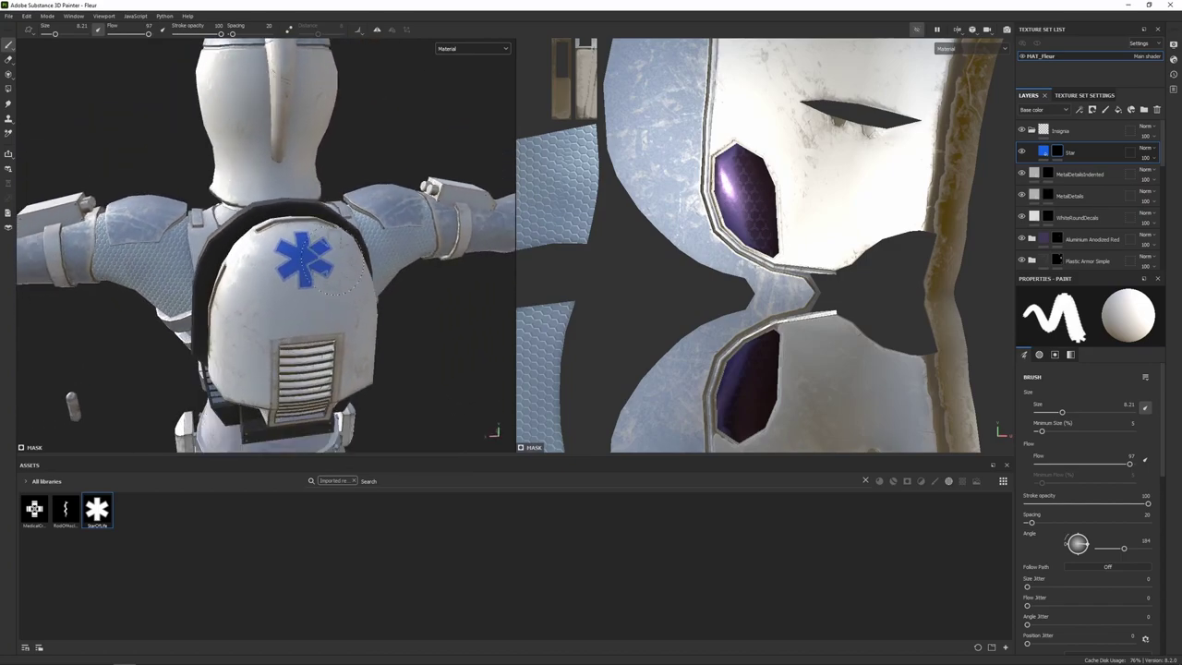
pyautogui.keyDown('alt'); pyautogui.moveTo(283, 344); pyautogui.dragTo(314, 314, button='right'); pyautogui.keyUp('alt')
pyautogui.keyDown('alt'); pyautogui.moveTo(314, 314); pyautogui.dragTo(338, 332, button='middle'); pyautogui.keyUp('alt')
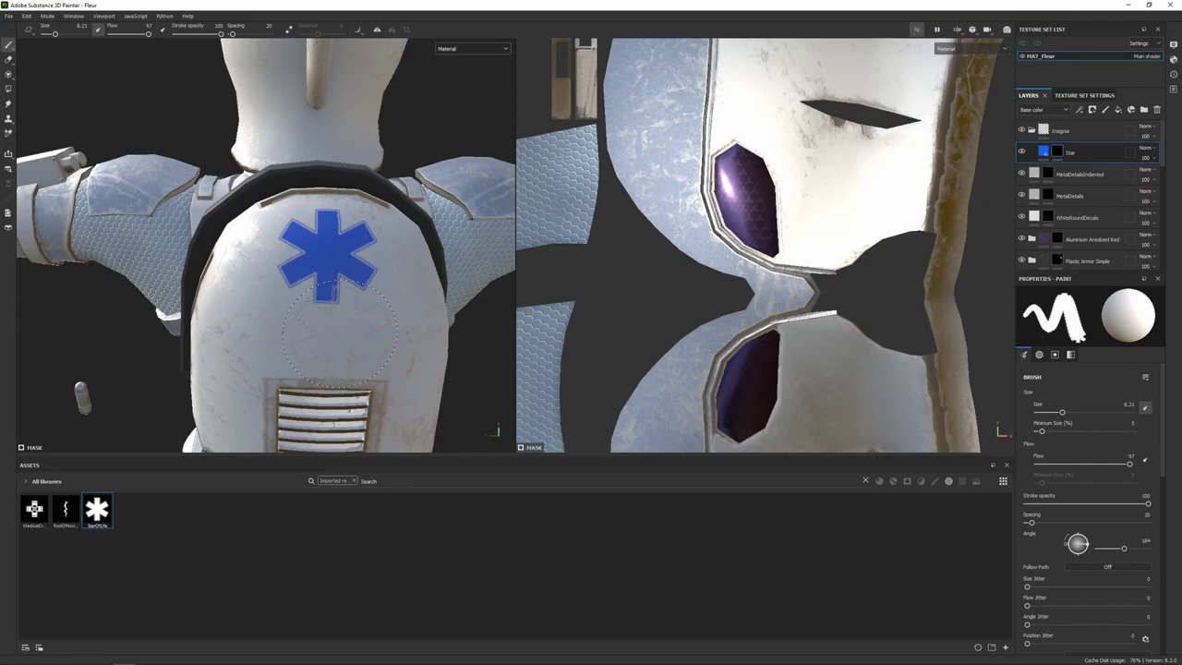
pyautogui.click(62, 525)
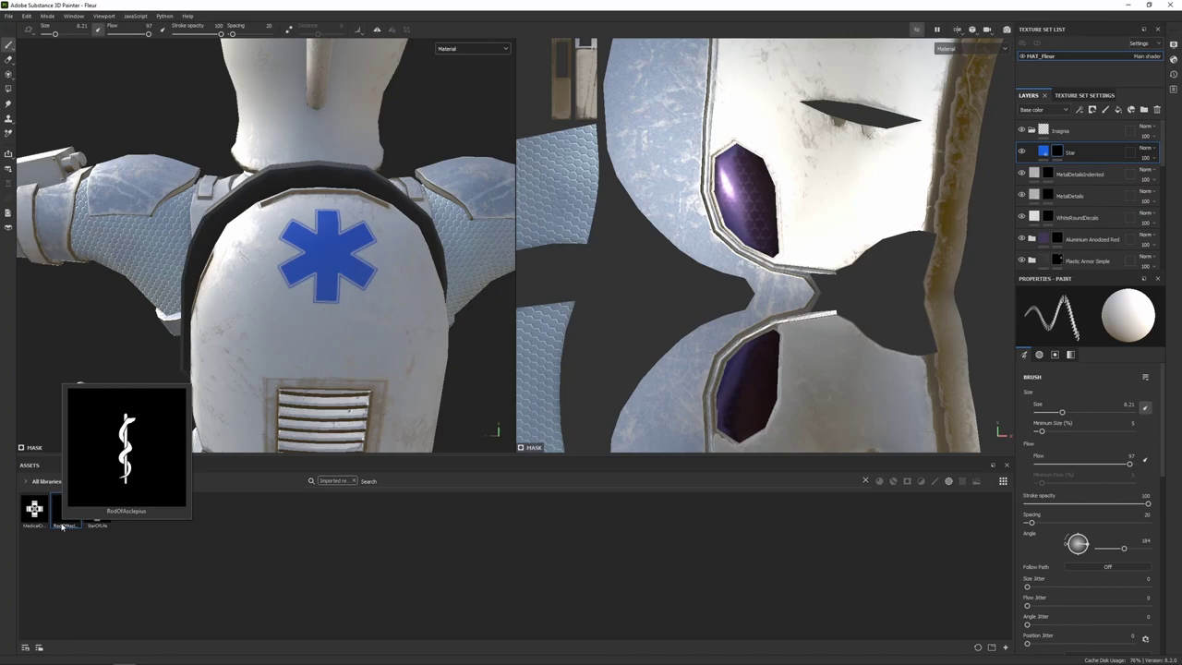
pyautogui.scroll(3, 323, 256)
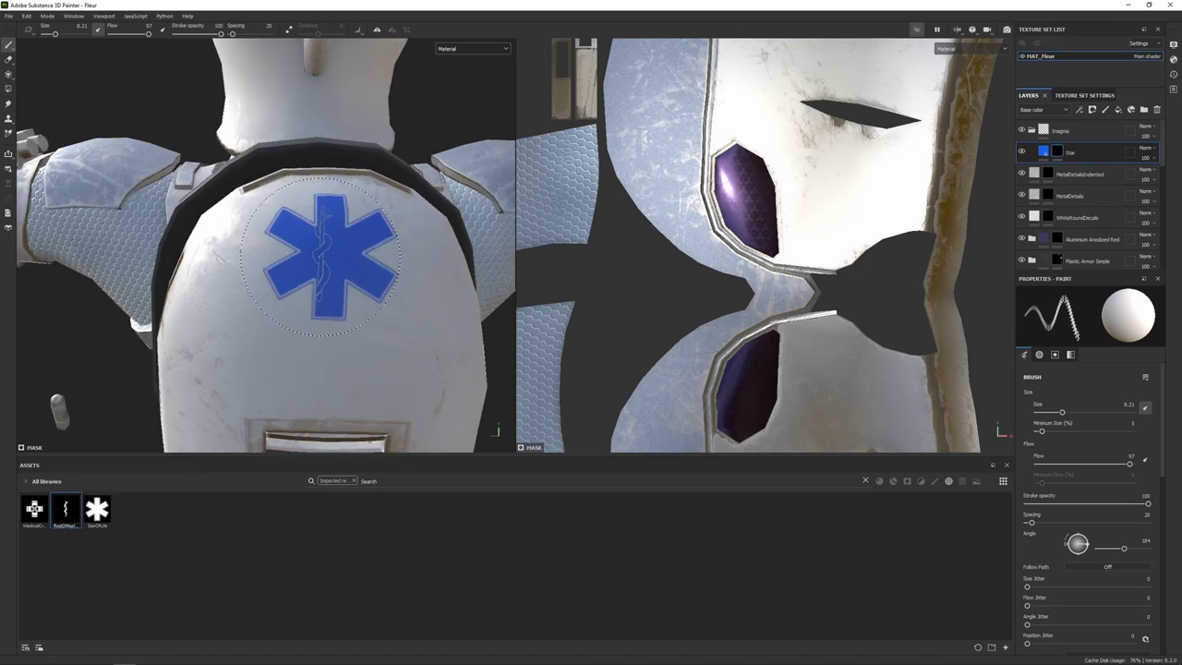
pyautogui.keyDown('alt'); pyautogui.moveTo(323, 256); pyautogui.dragTo(316, 262); pyautogui.keyUp('alt')
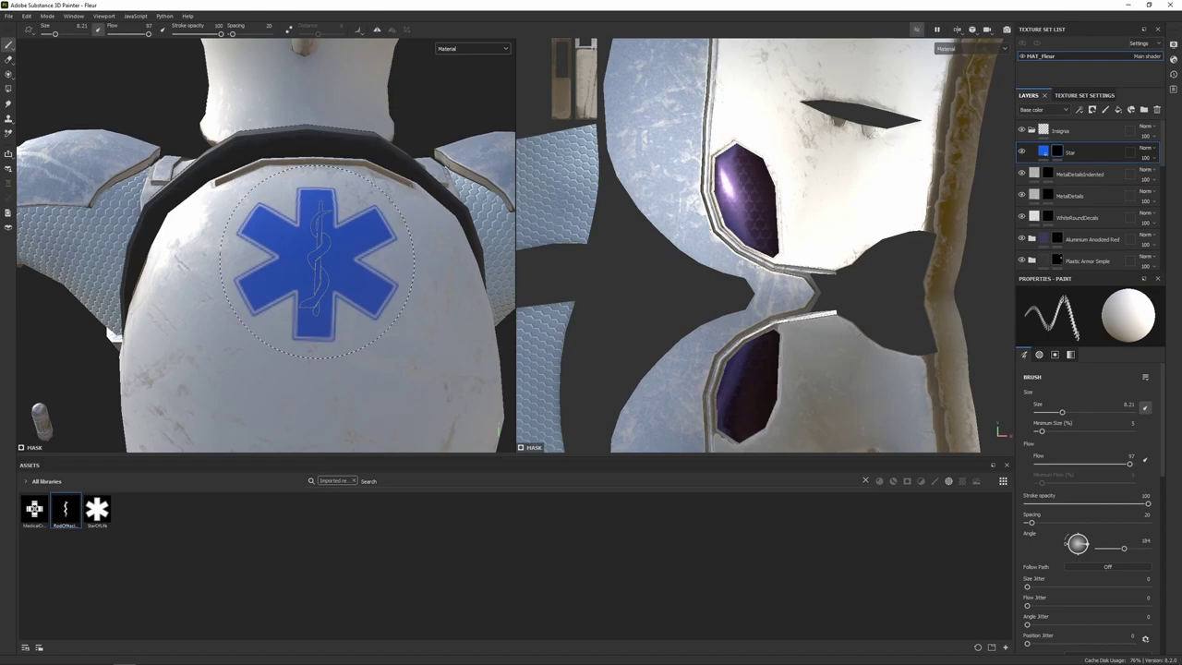
pyautogui.keyDown('ctrl'); pyautogui.moveTo(316, 261); pyautogui.dragTo(317, 262); pyautogui.keyUp('ctrl')
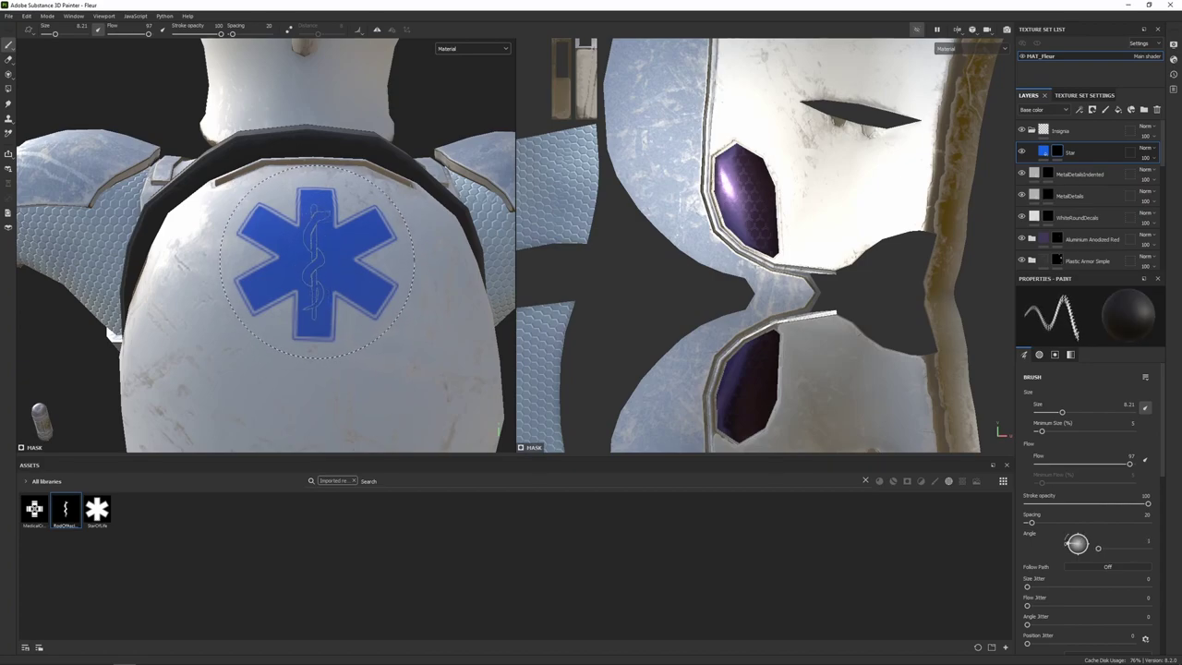
pyautogui.click(317, 262)
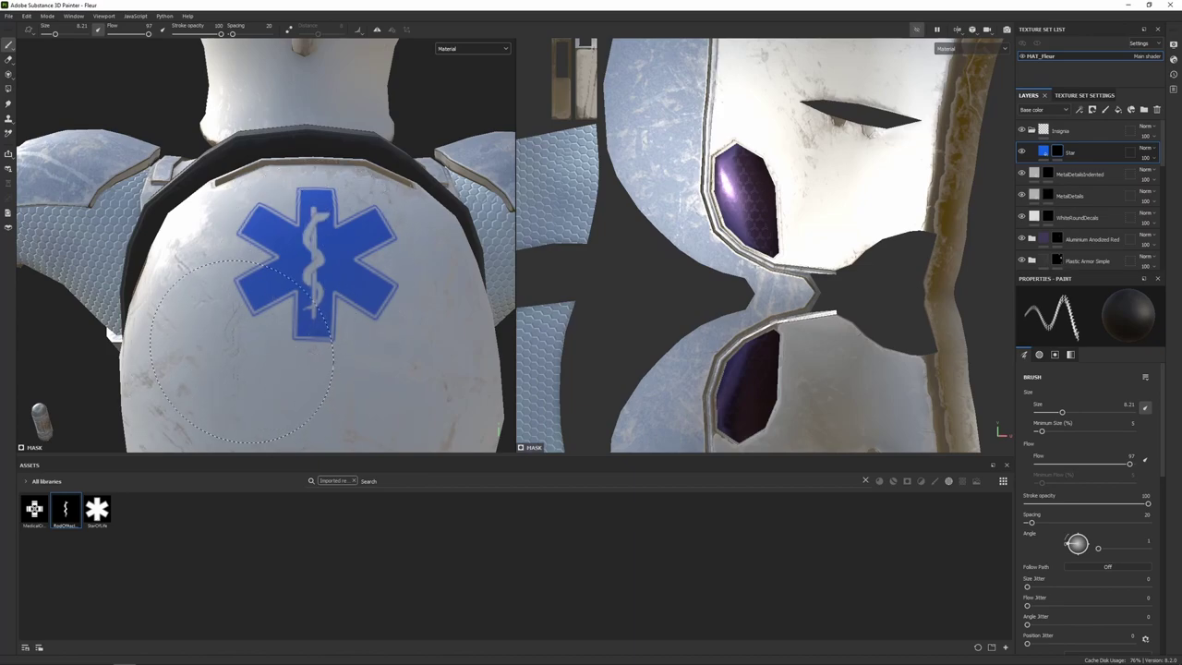
# Add a fill layer named Cross above the Star layer in the Insignia folder.
pyautogui.click(1119, 109)
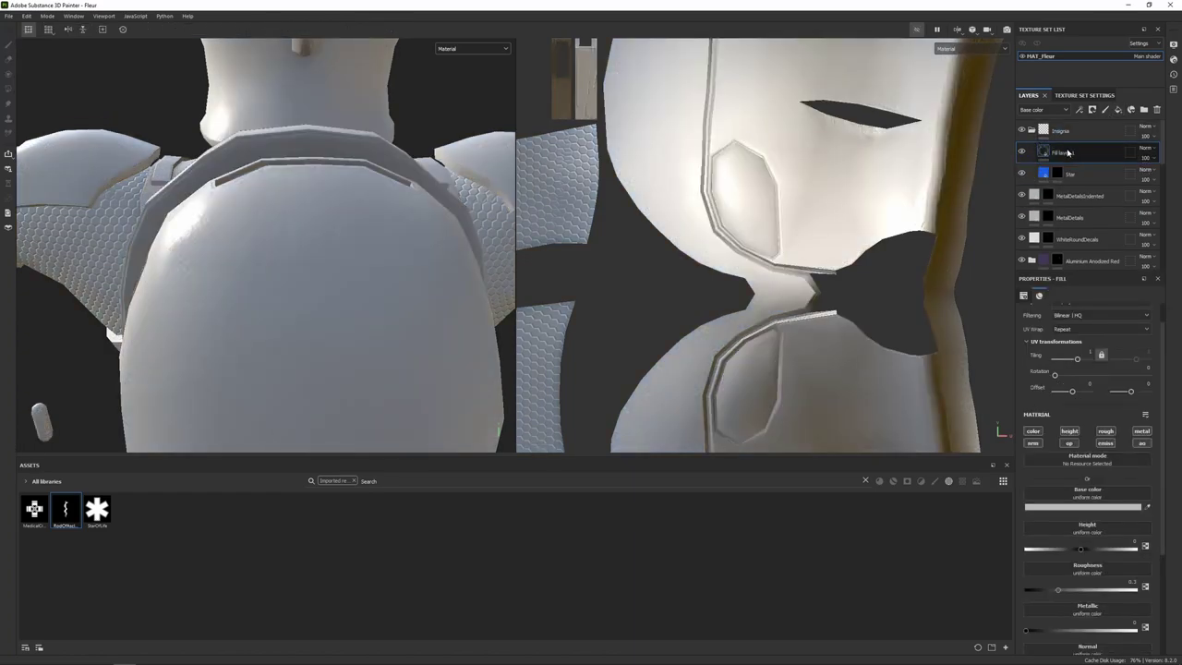
pyautogui.doubleClick(1068, 152)
pyautogui.write('C')
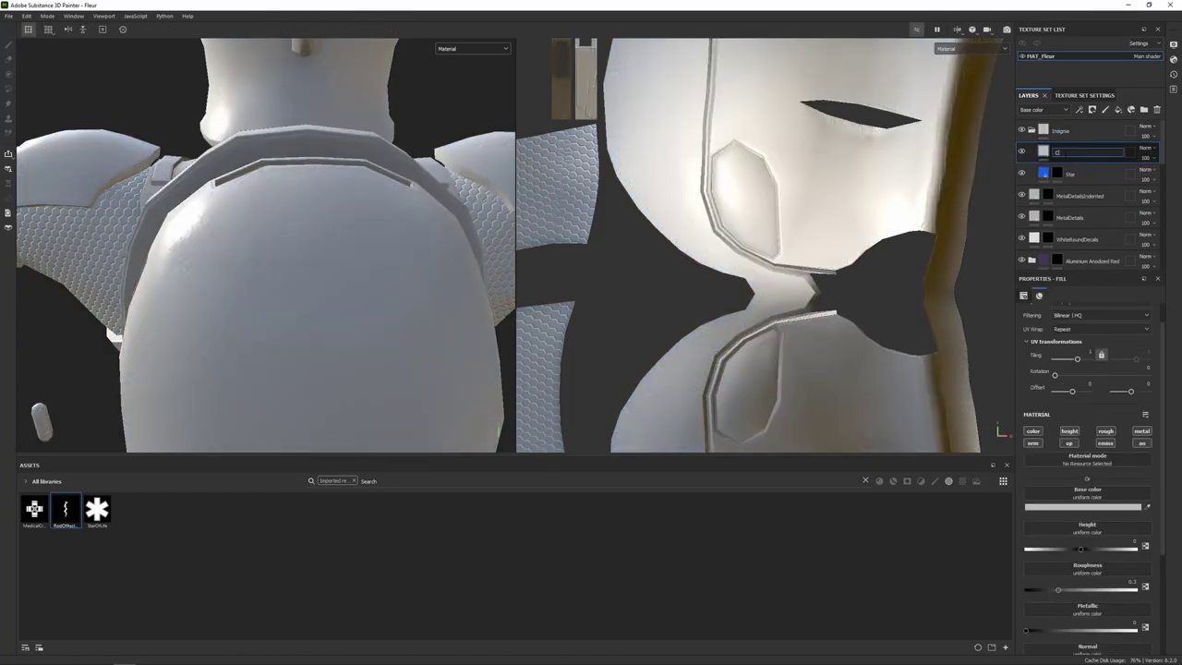
pyautogui.write('ross')
pyautogui.press('Return')
# Limit the Cross layer's fill to color, rough and metal, and set its base color to hex E01616.
pyautogui.keyDown('alt'); pyautogui.click(1034, 431); pyautogui.keyUp('alt')
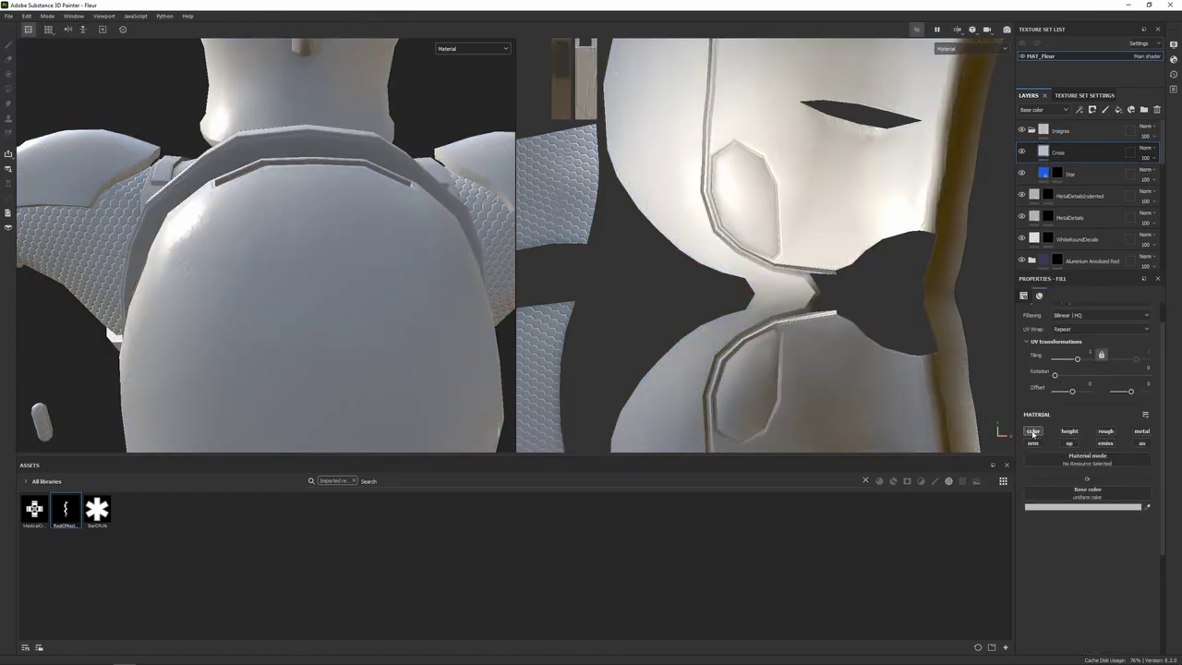
pyautogui.click(1104, 430)
pyautogui.click(1141, 431)
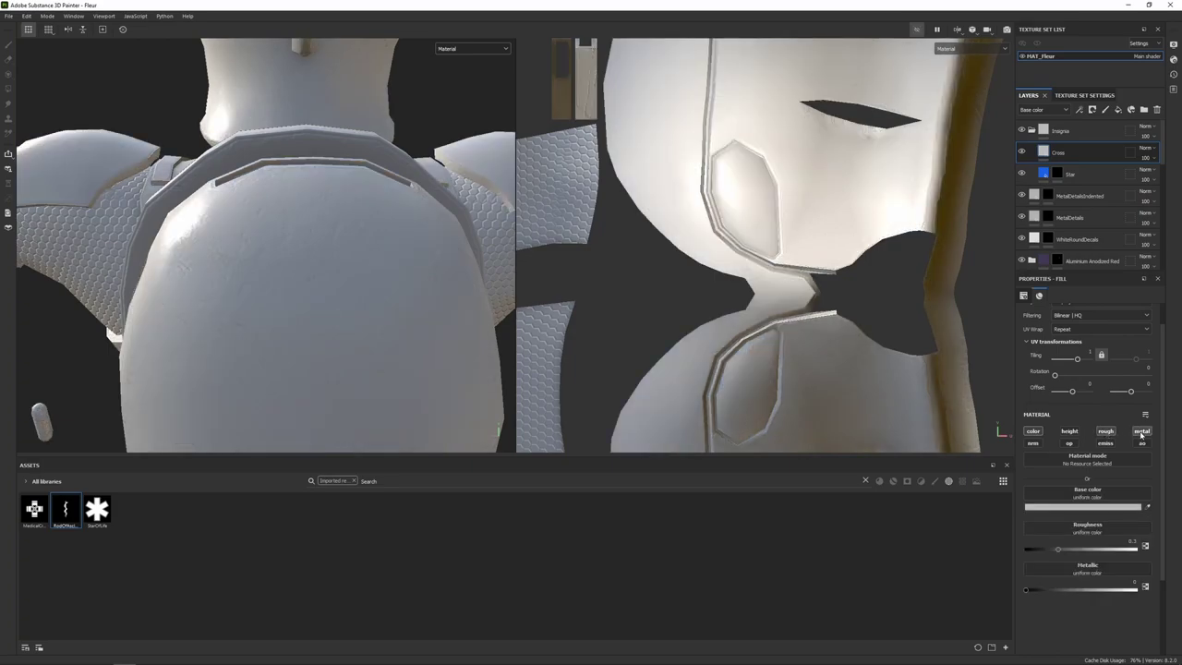
pyautogui.click(1098, 507)
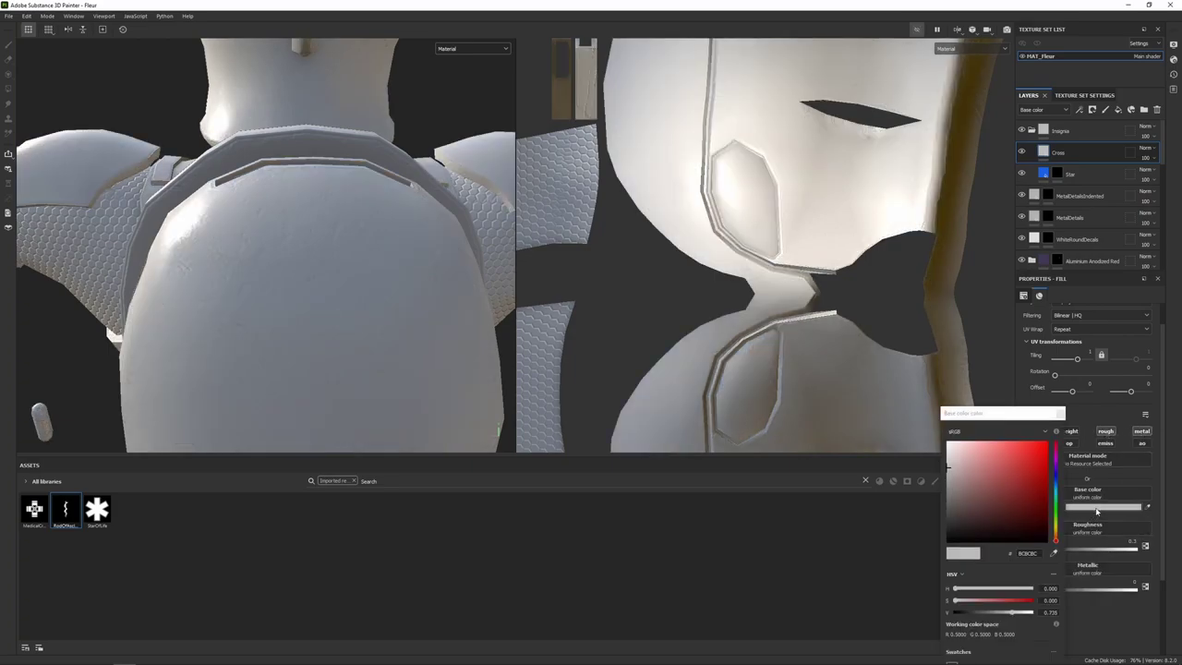
pyautogui.write('E01616')
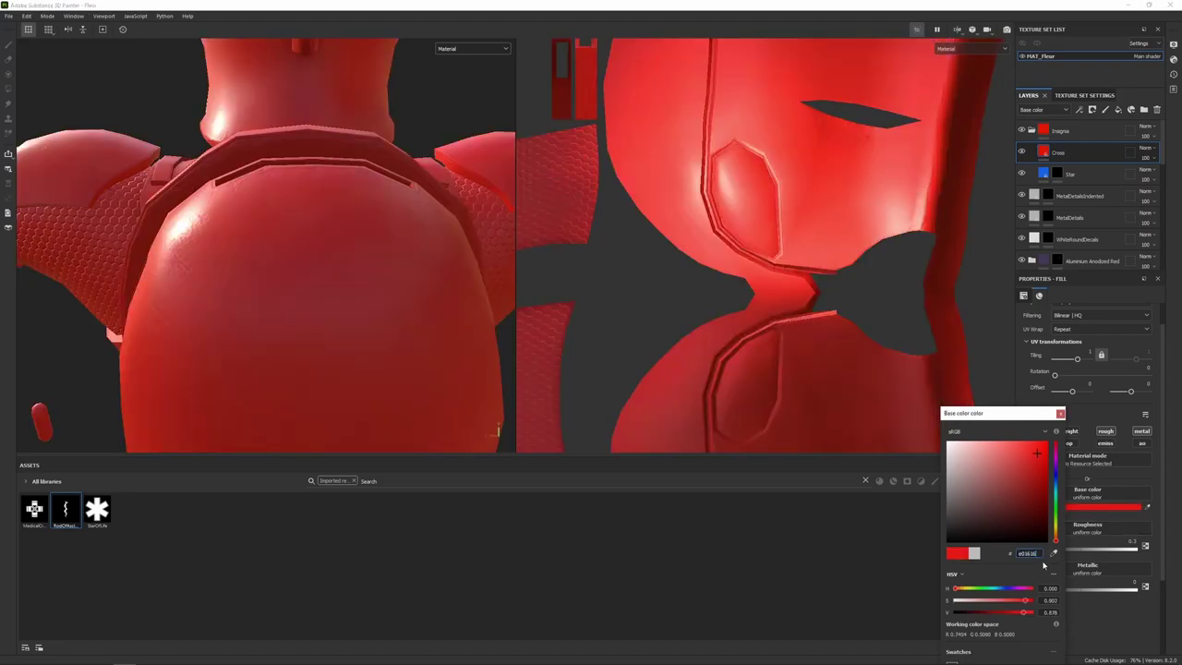
# Add a black mask to the Cross layer.
pyautogui.click(1084, 152)
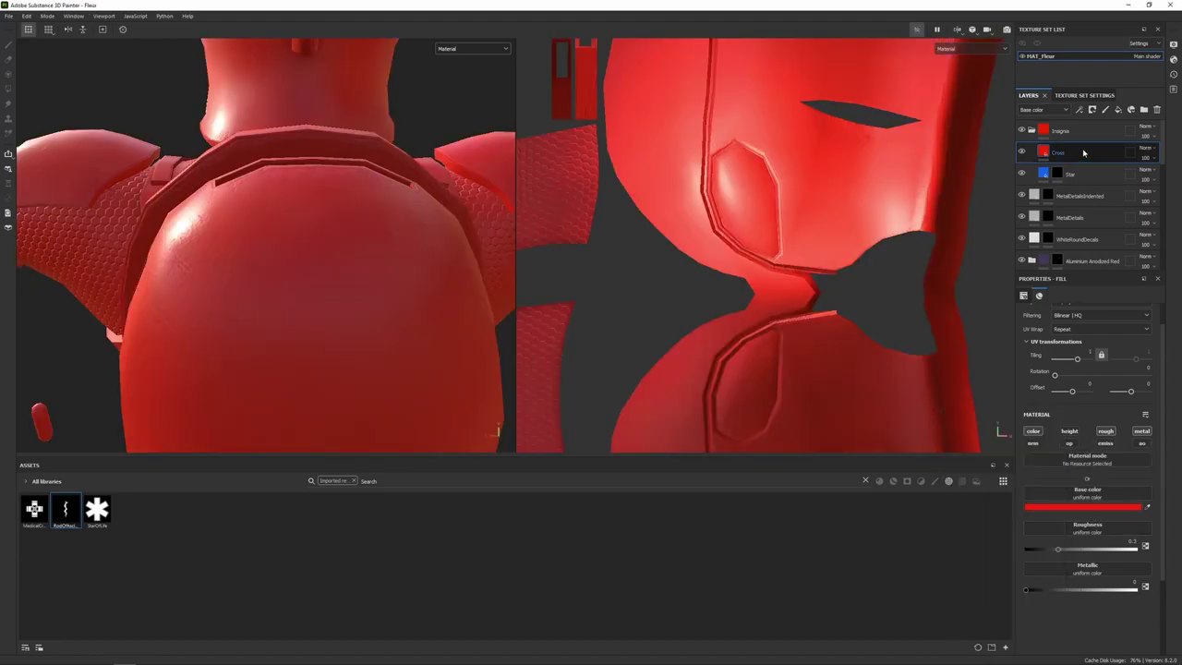
pyautogui.rightClick(1085, 150)
pyautogui.click(1078, 163)
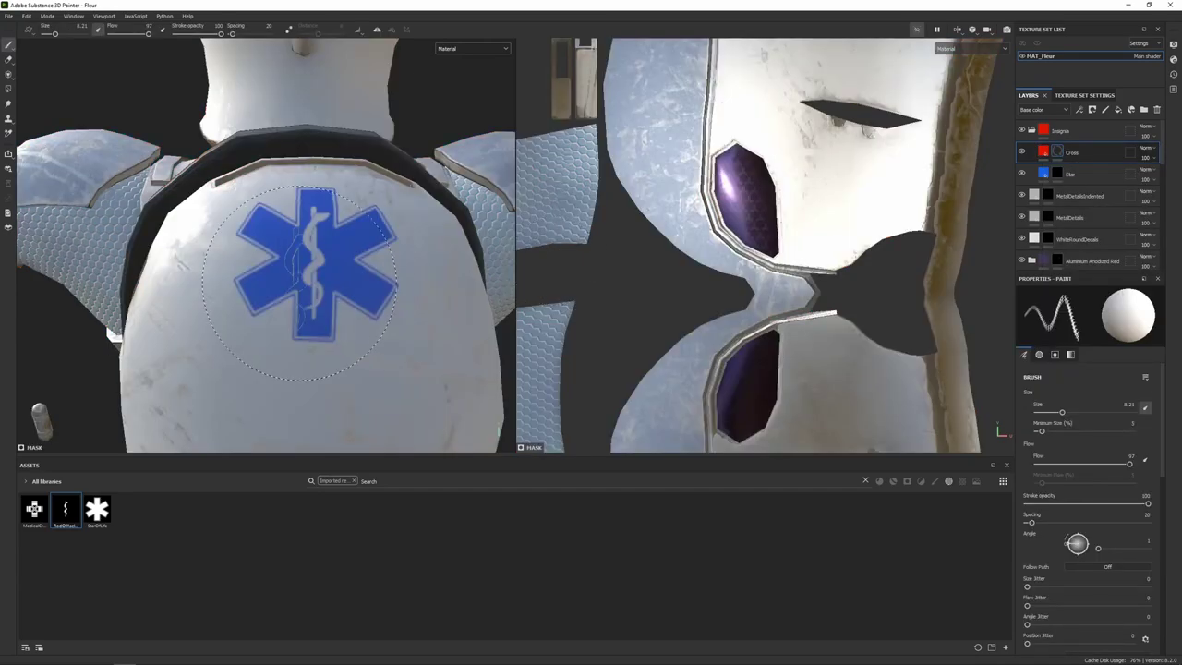
# Stamp the medical cross alpha once on the left shoulder armor at brush size 12.17, with symmetry off.
pyautogui.scroll(-3, 278, 284)
pyautogui.keyDown('alt'); pyautogui.moveTo(278, 285); pyautogui.dragTo(302, 300); pyautogui.keyUp('alt')
pyautogui.scroll(3, 302, 300)
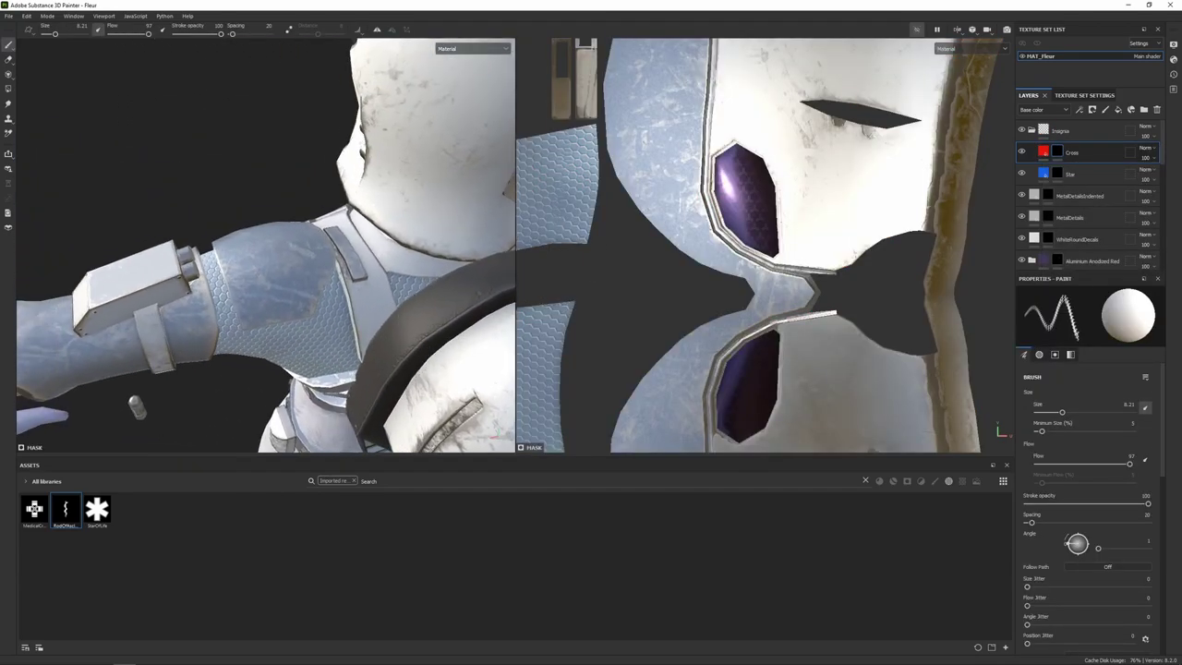
pyautogui.click(376, 30)
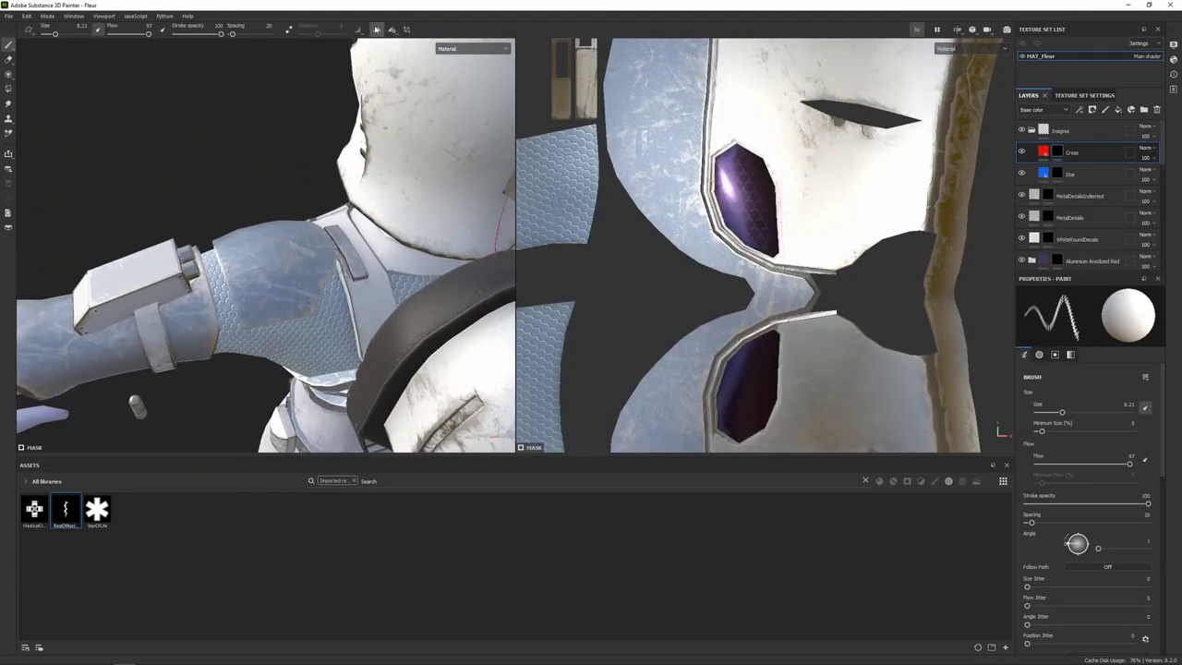
pyautogui.click(377, 29)
pyautogui.click(34, 509)
pyautogui.scroll(1, 269, 235)
pyautogui.moveTo(273, 238)
pyautogui.keyDown('alt'); pyautogui.mouseDown()
pyautogui.moveTo(258, 274)
pyautogui.moveTo(274, 281)
pyautogui.mouseUp(); pyautogui.keyUp('alt')
pyautogui.moveTo(274, 281)
pyautogui.keyDown('ctrl'); pyautogui.mouseDown(button='right')
pyautogui.moveTo(294, 280)
pyautogui.moveTo(280, 281)
pyautogui.mouseUp(button='right'); pyautogui.keyUp('ctrl')
pyautogui.click(280, 282)
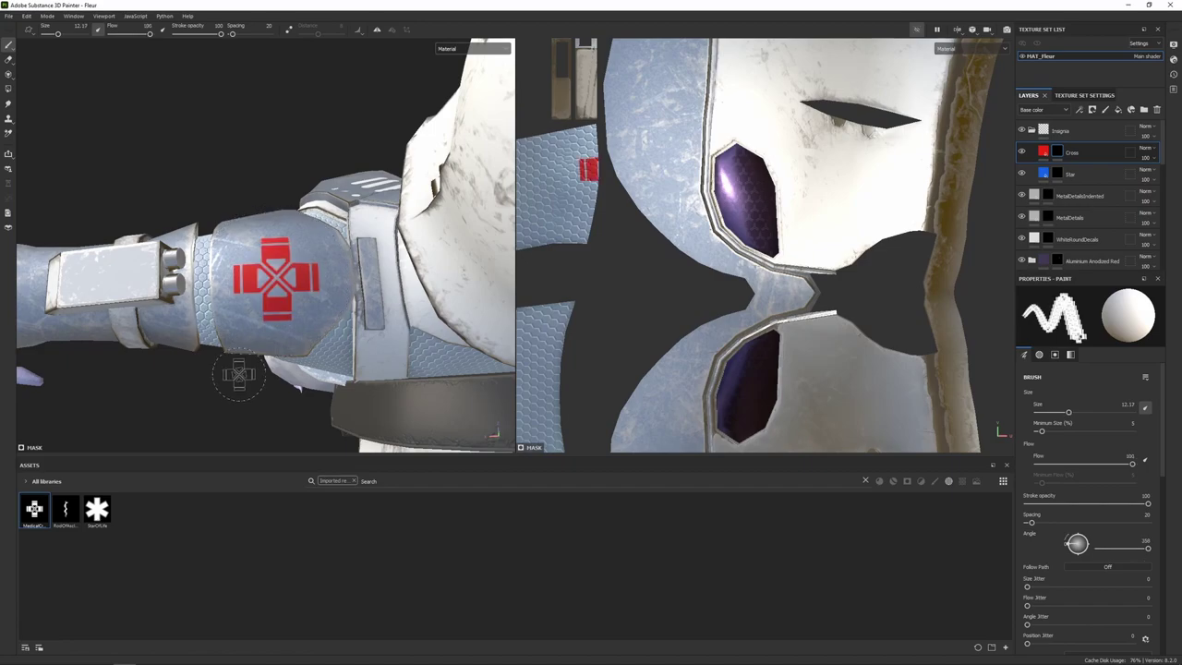
# Add a fill layer named CrossOutline between the Cross and Star layers.
pyautogui.click(1119, 109)
pyautogui.moveTo(1062, 153); pyautogui.dragTo(1071, 180)
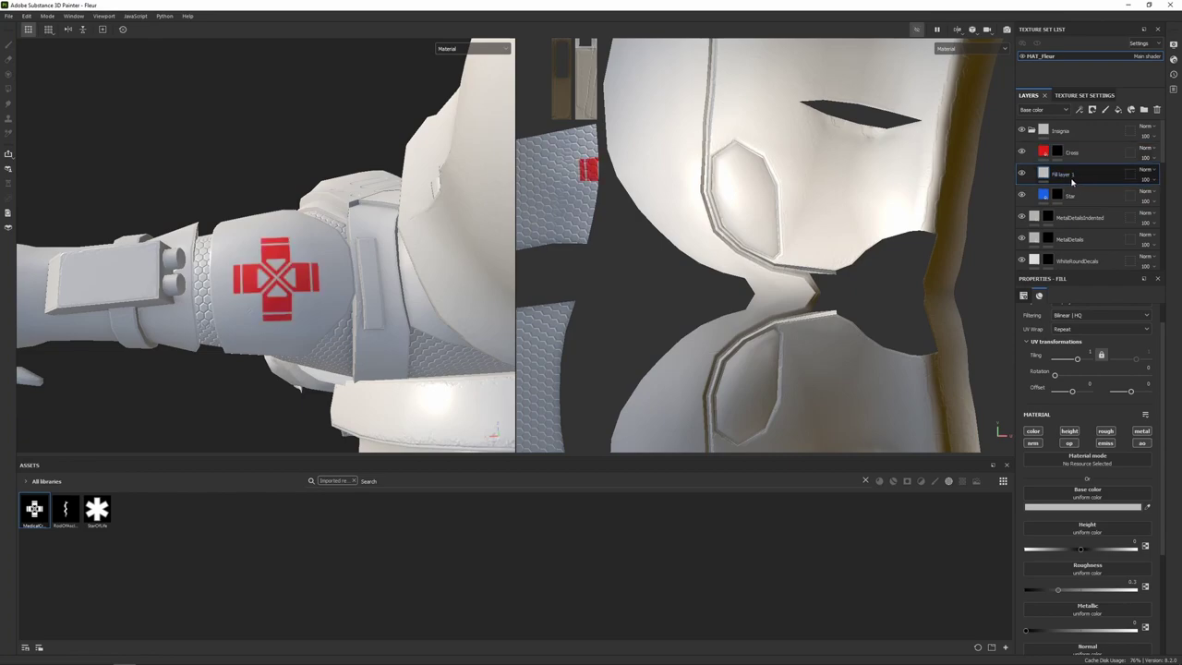
pyautogui.doubleClick(1070, 175)
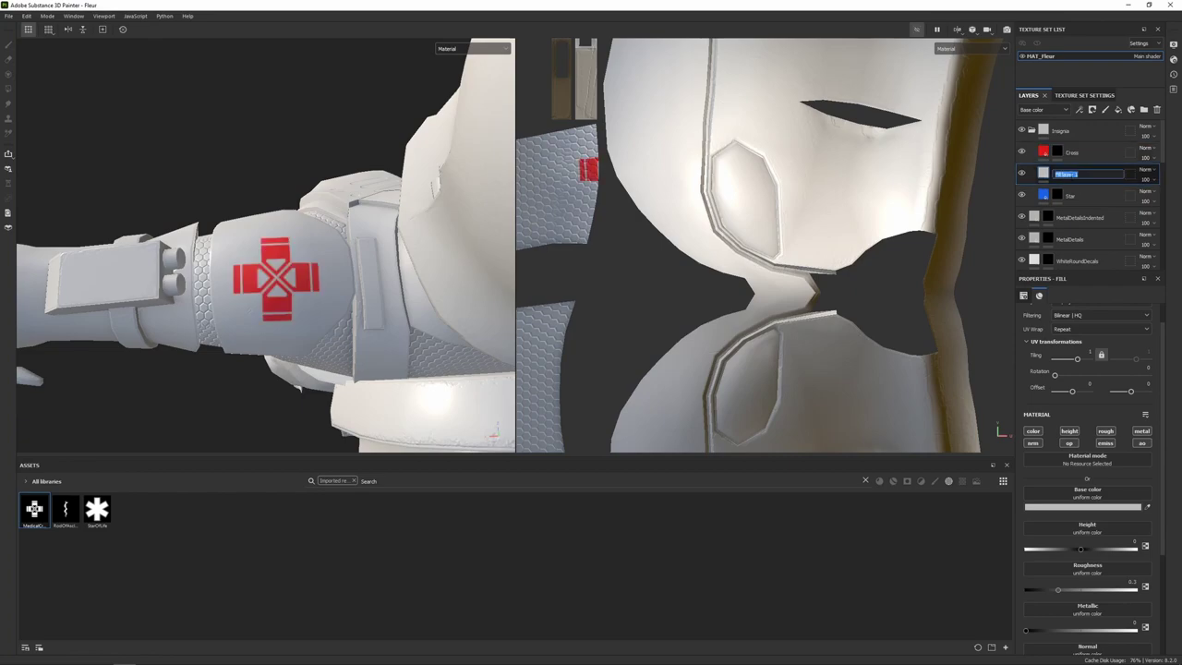
pyautogui.write('CrossOutline')
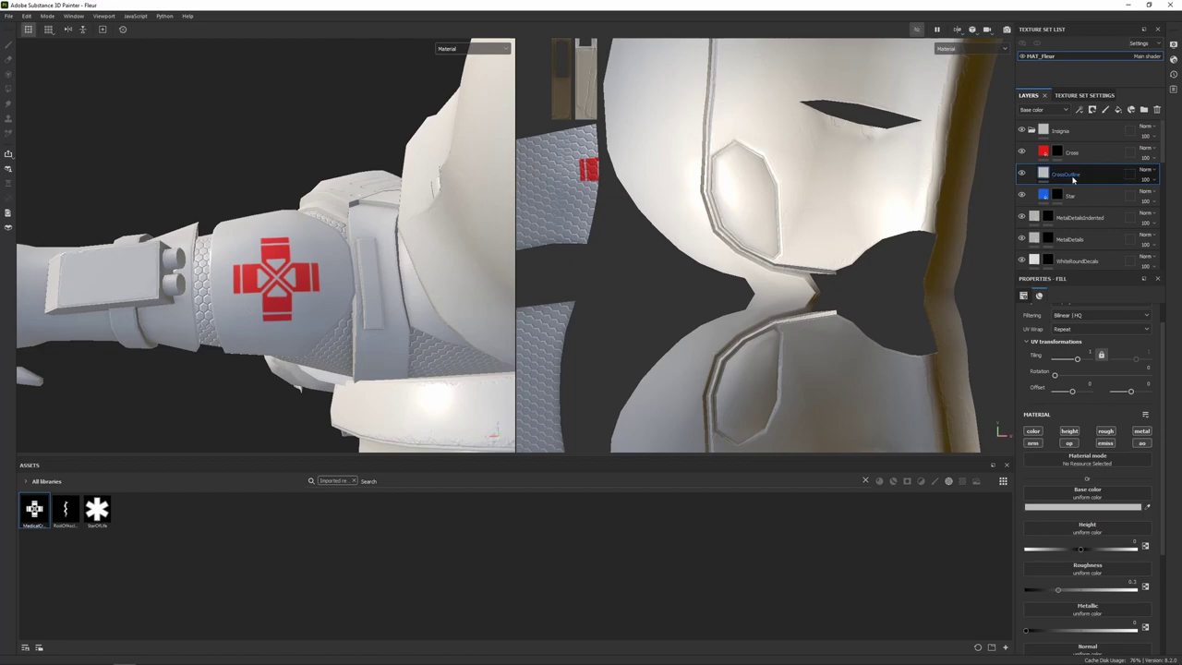
pyautogui.press('Return')
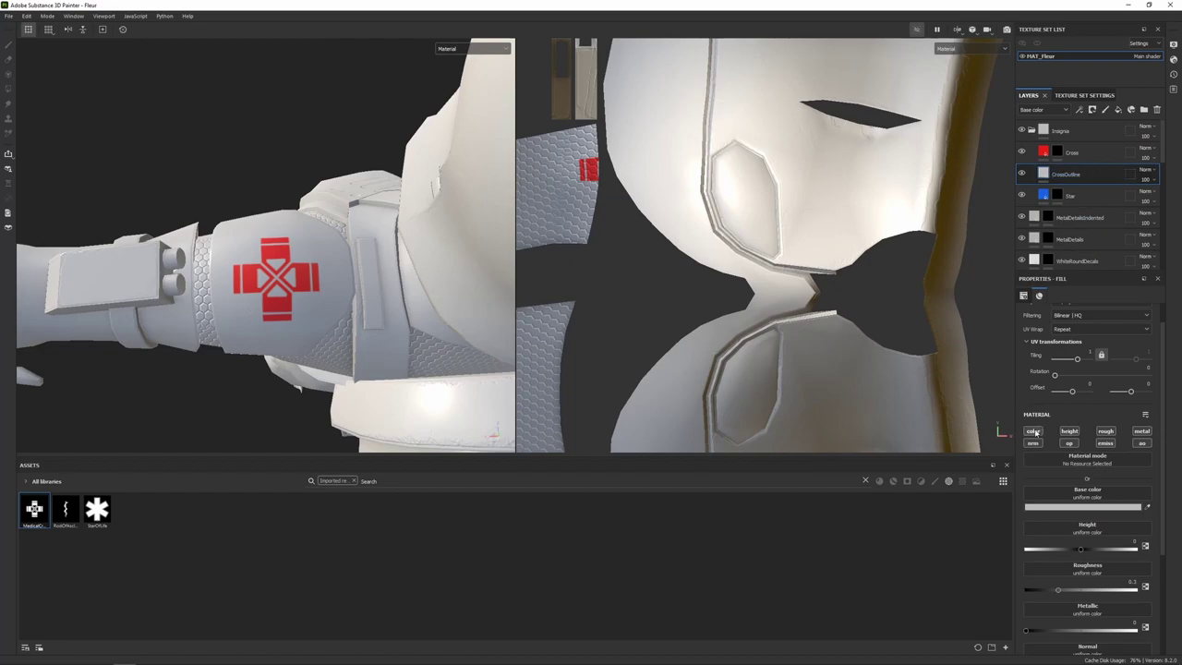
# Limit the CrossOutline fill to the color, rough and metal channels and give the layer a black mask.
pyautogui.click(1069, 431)
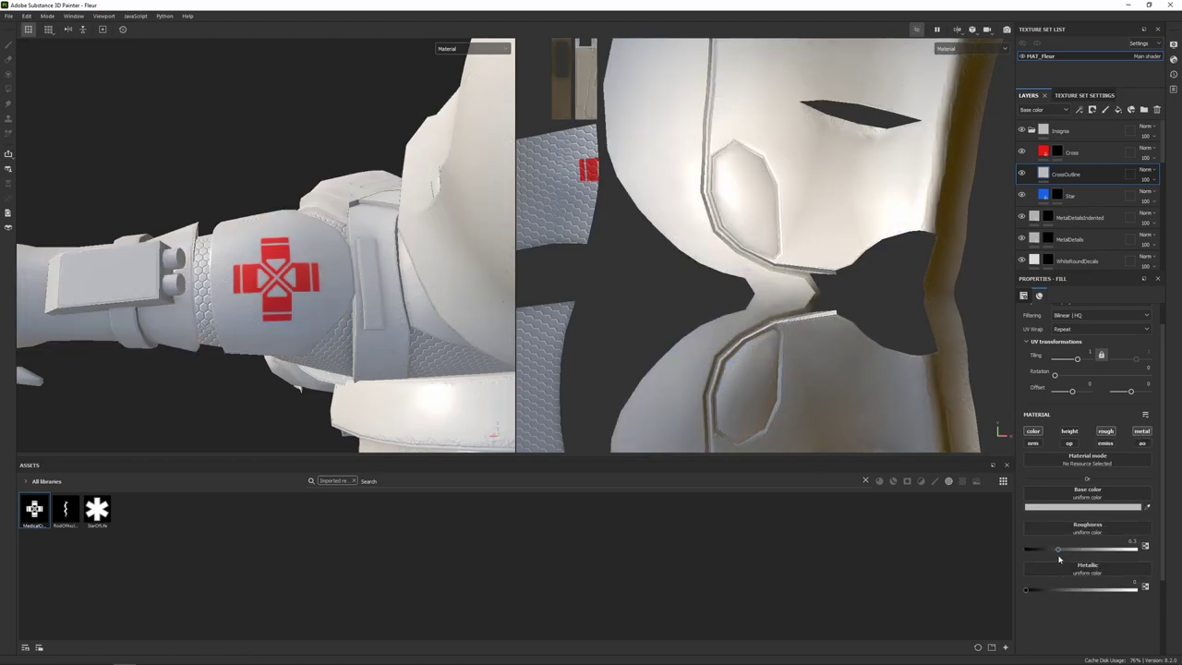
pyautogui.rightClick(1044, 175)
pyautogui.click(1072, 192)
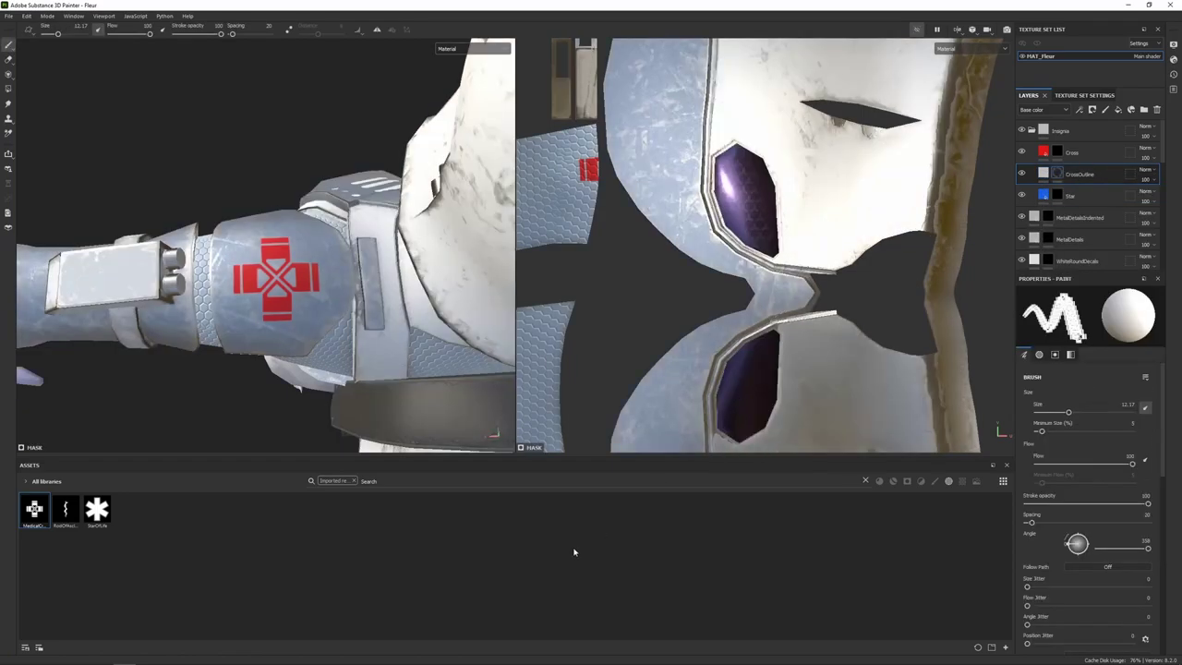
# Remove the imported-resources filter from the assets, show only alphas and search them for "square".
pyautogui.click(644, 480)
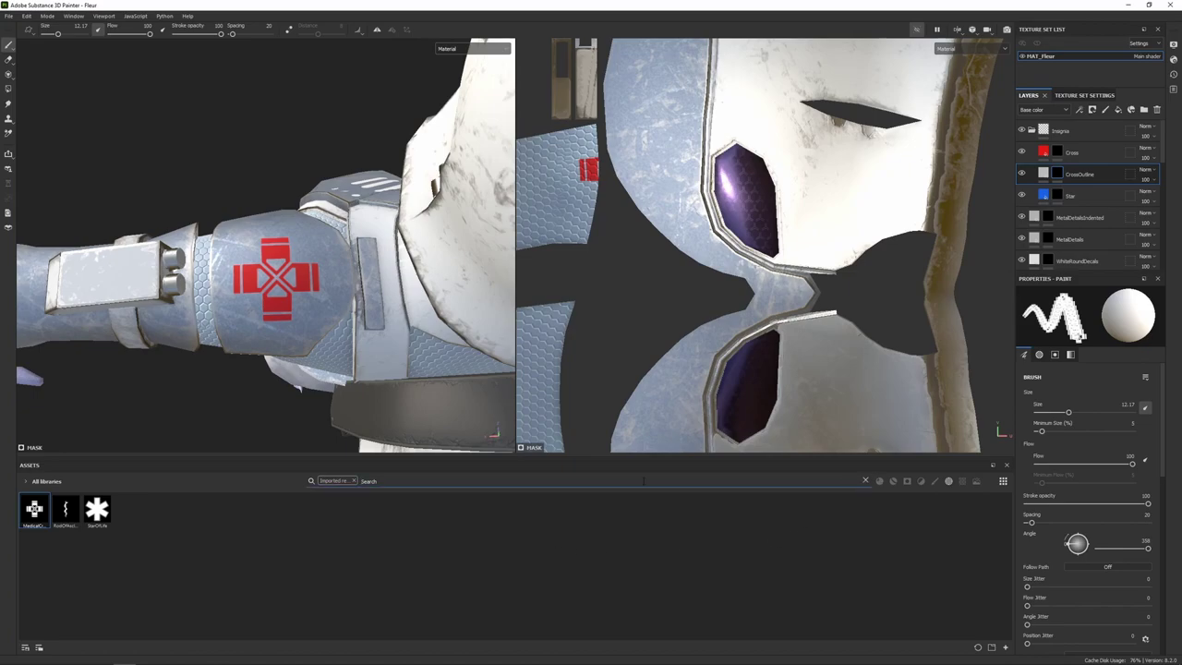
pyautogui.click(354, 481)
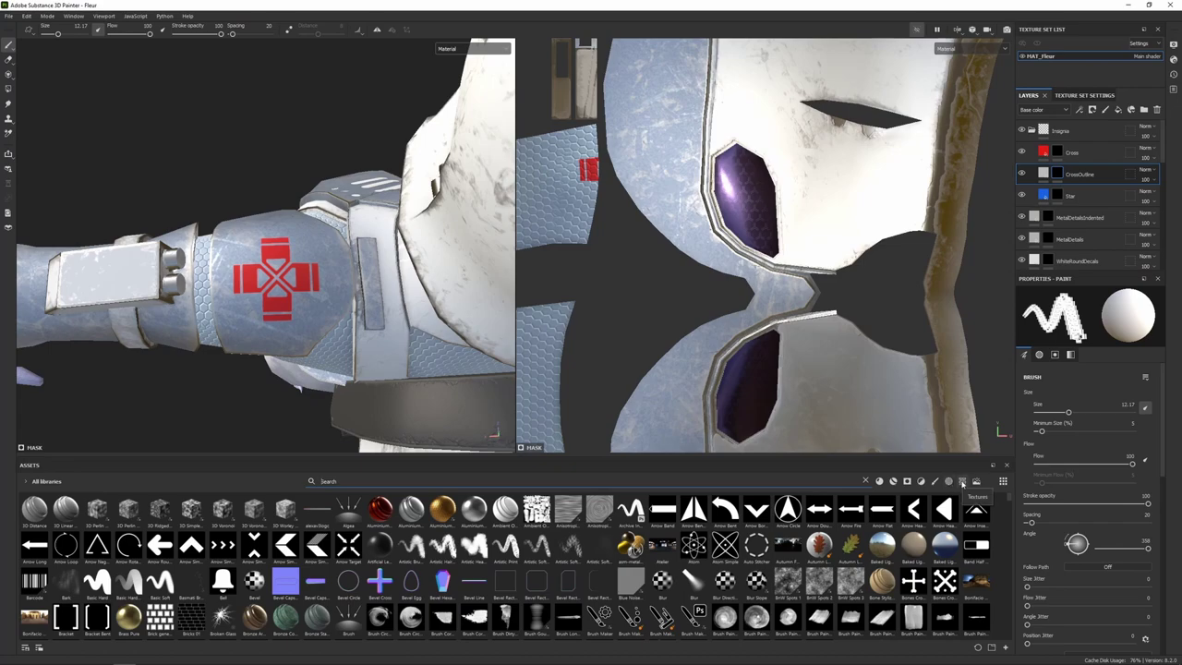
pyautogui.click(962, 481)
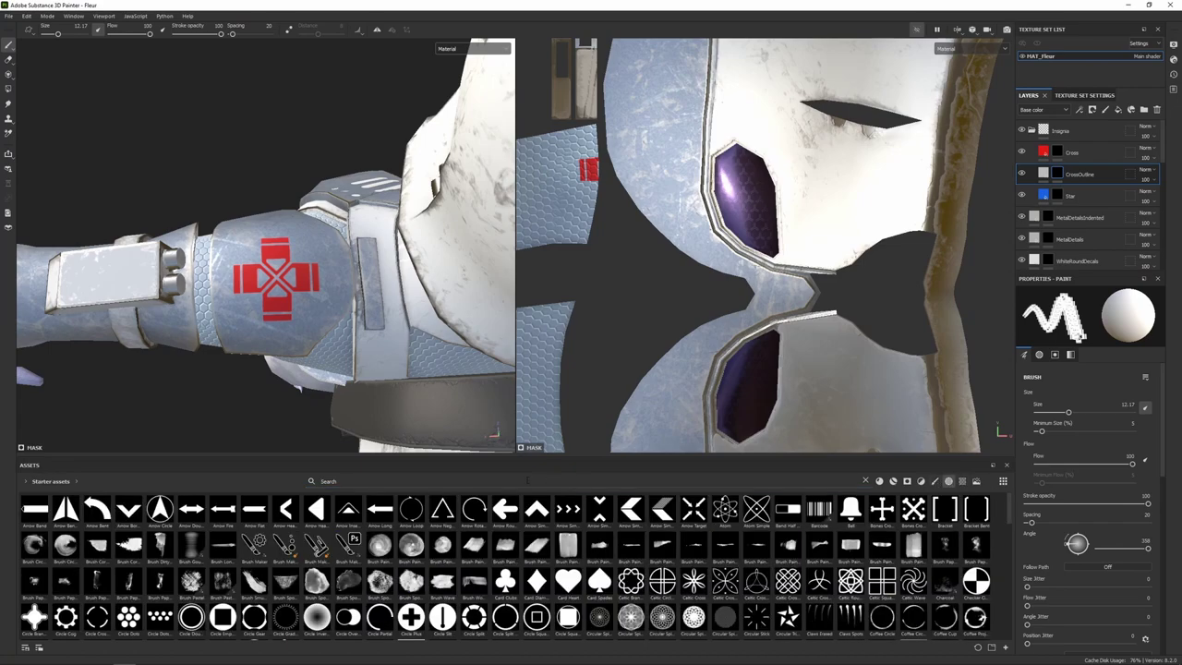
pyautogui.click(527, 480)
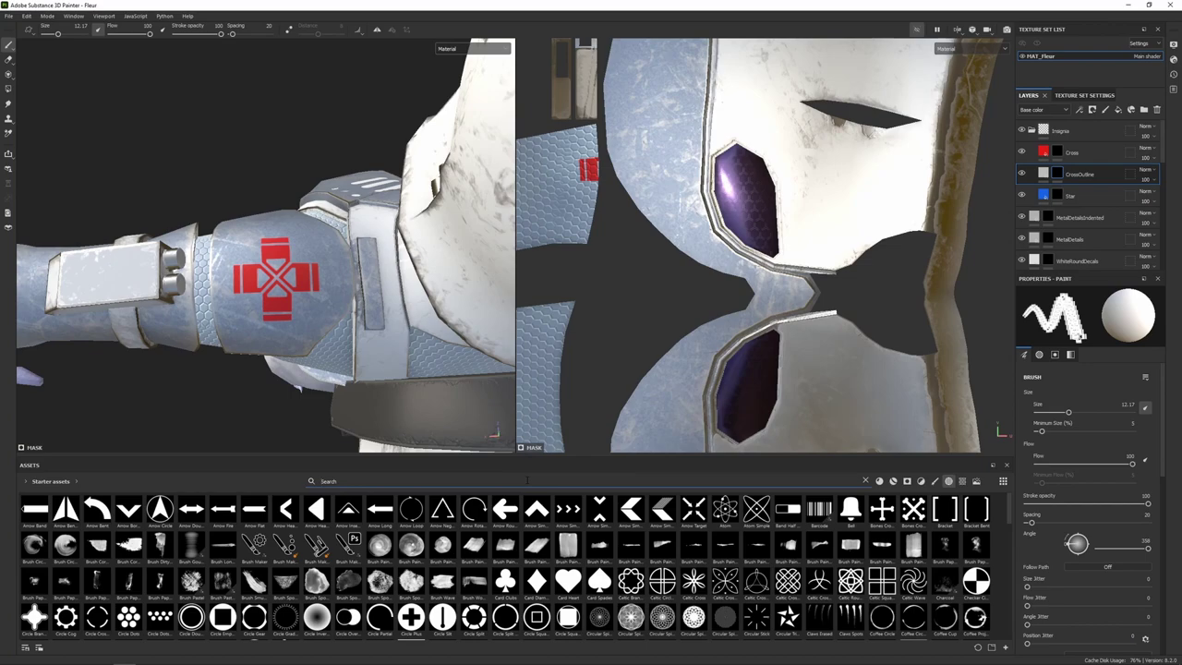
pyautogui.write('square')
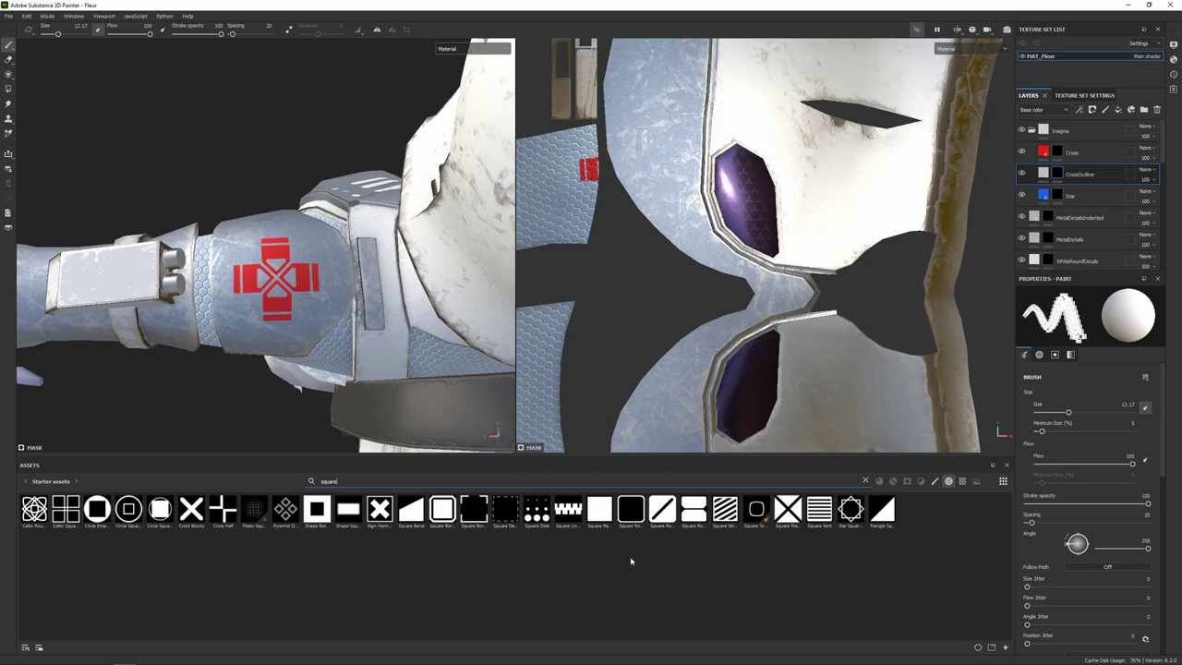
# Paint a backing behind the left shoulder's red cross on the CrossOutline mask using the solid square alpha at brush size 2.99.
pyautogui.click(599, 509)
pyautogui.scroll(2, 301, 286)
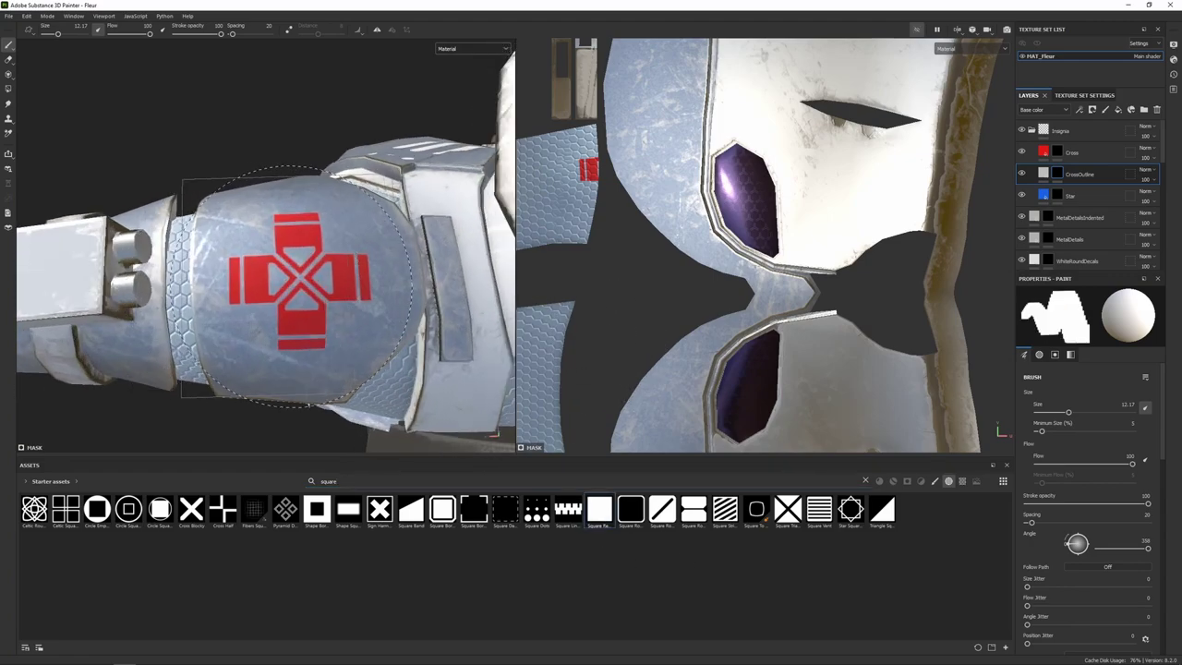
pyautogui.keyDown('ctrl'); pyautogui.moveTo(296, 287); pyautogui.dragTo(221, 287, button='right'); pyautogui.keyUp('ctrl')
pyautogui.keyDown('alt'); pyautogui.moveTo(297, 287); pyautogui.dragTo(295, 299); pyautogui.keyUp('alt')
pyautogui.scroll(1, 295, 298)
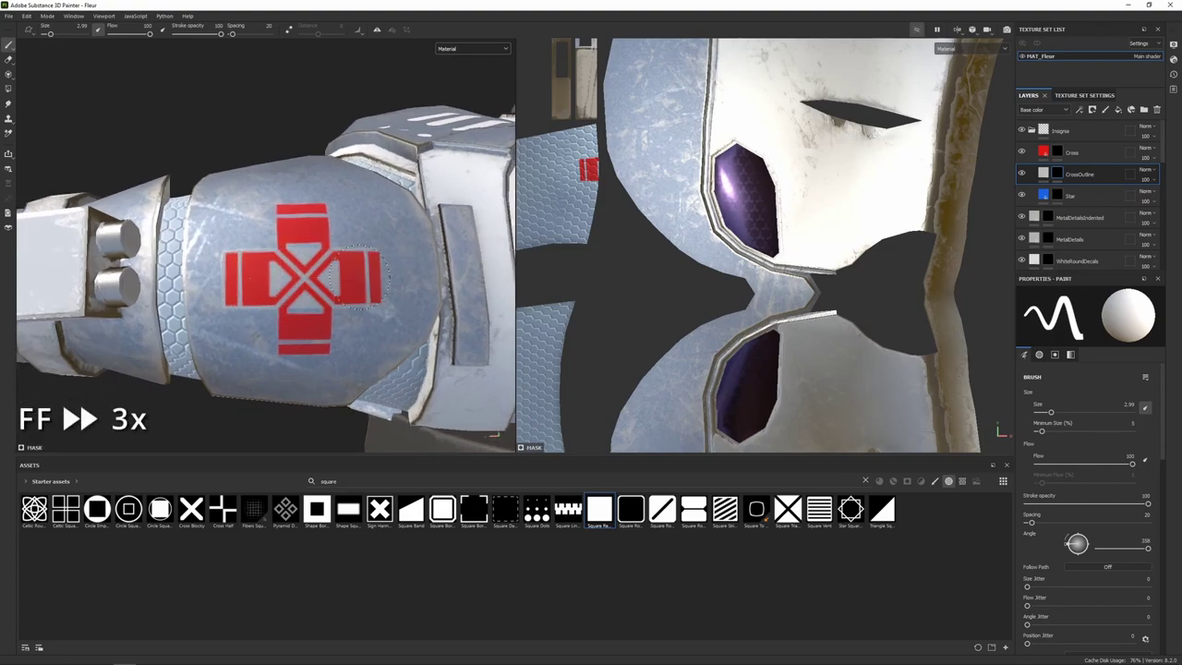
pyautogui.click(302, 232)
pyautogui.keyDown('shift'); pyautogui.click(305, 327); pyautogui.keyUp('shift')
# Set the CrossOutline layer's base color to white, FFFFFF.
pyautogui.click(1044, 179)
pyautogui.click(1088, 507)
pyautogui.moveTo(979, 475); pyautogui.dragTo(946, 434)
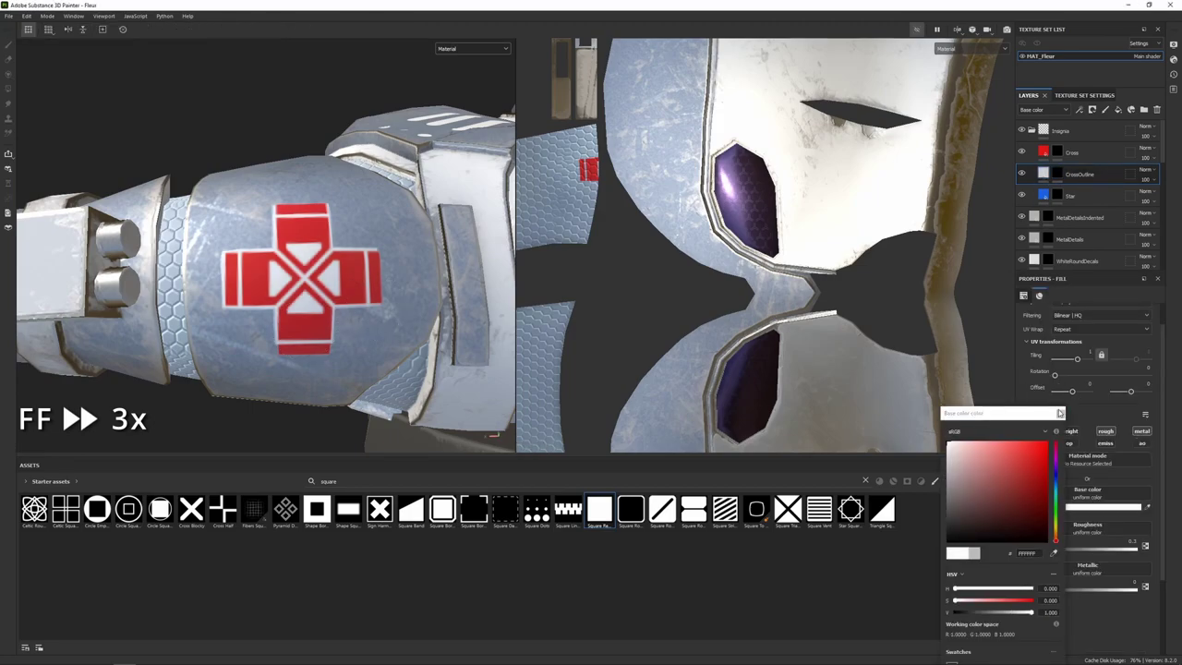
pyautogui.click(1060, 413)
# Return to the CrossOutline mask and touch up the white outline around the shoulder cross at brush size 3.34.
pyautogui.keyDown('alt'); pyautogui.moveTo(243, 354); pyautogui.dragTo(314, 332); pyautogui.keyUp('alt')
pyautogui.click(1057, 174)
pyautogui.moveTo(296, 231)
pyautogui.keyDown('alt'); pyautogui.mouseDown()
pyautogui.moveTo(265, 213)
pyautogui.moveTo(277, 205)
pyautogui.mouseUp(); pyautogui.keyUp('alt')
pyautogui.keyDown('ctrl'); pyautogui.moveTo(280, 228); pyautogui.dragTo(285, 229, button='right'); pyautogui.keyUp('ctrl')
pyautogui.keyDown('alt'); pyautogui.moveTo(282, 231); pyautogui.dragTo(284, 236); pyautogui.keyUp('alt')
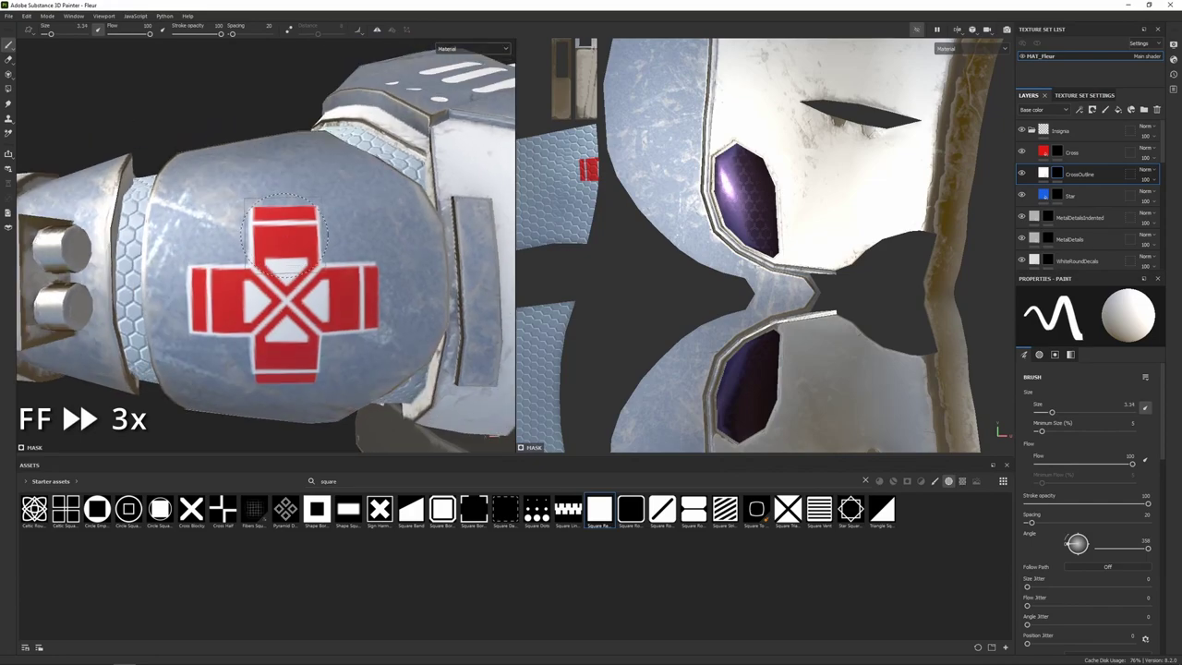
pyautogui.moveTo(286, 358)
pyautogui.keyDown('alt'); pyautogui.mouseDown()
pyautogui.moveTo(344, 292)
pyautogui.moveTo(410, 297)
pyautogui.moveTo(394, 285)
pyautogui.moveTo(248, 286)
pyautogui.moveTo(159, 386)
pyautogui.mouseUp(); pyautogui.keyUp('alt')
pyautogui.scroll(-5, 388, 286)
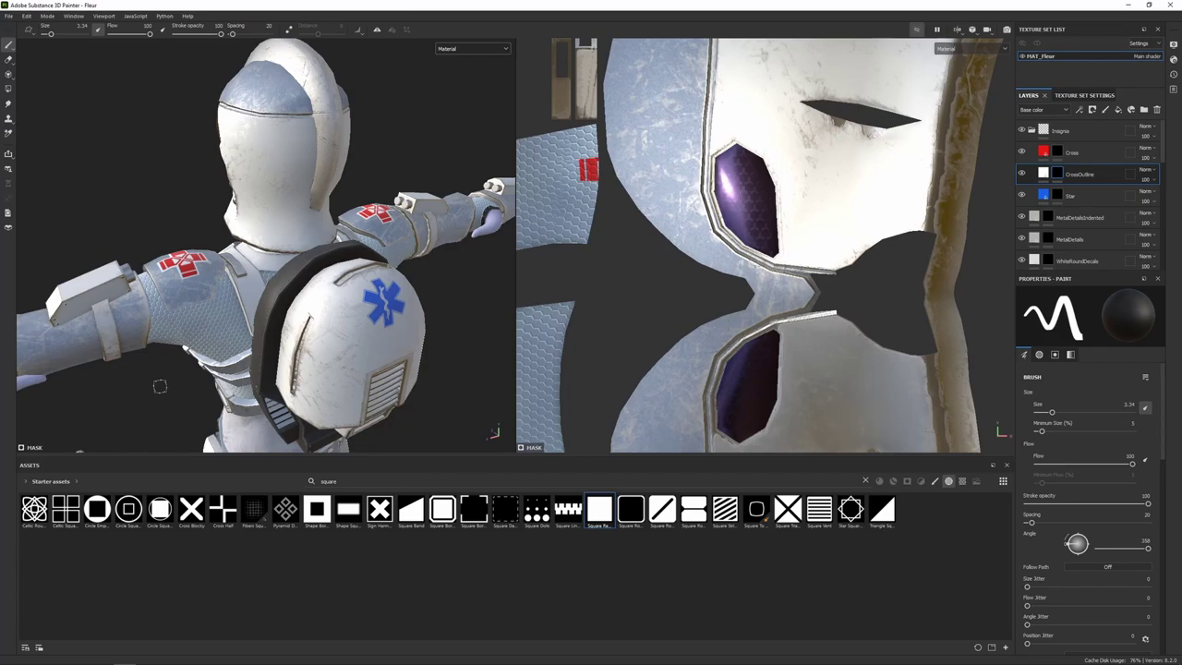
# Add a white mask to the Insignia group.
pyautogui.click(1088, 136)
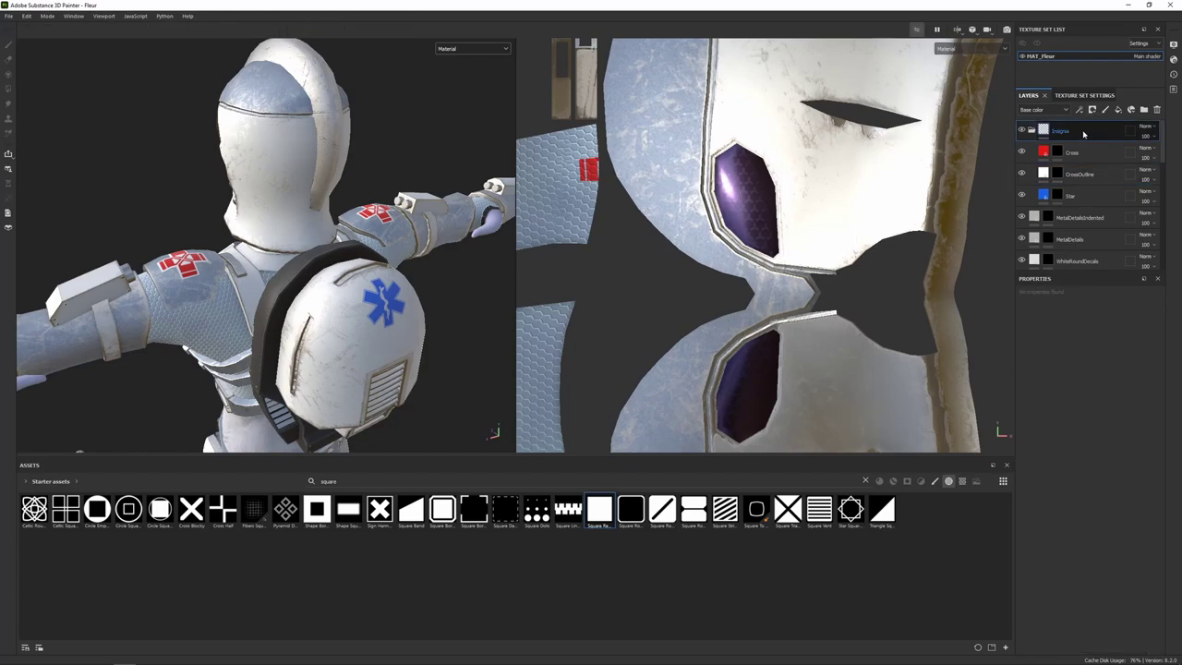
pyautogui.rightClick(1083, 135)
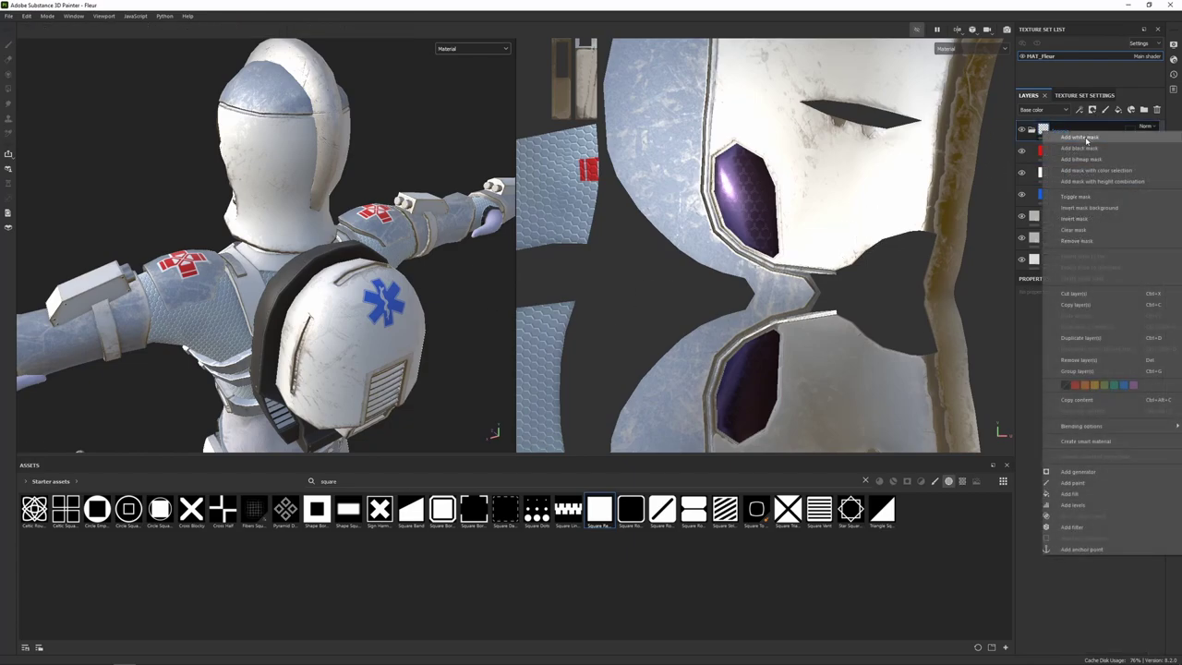
pyautogui.click(1095, 138)
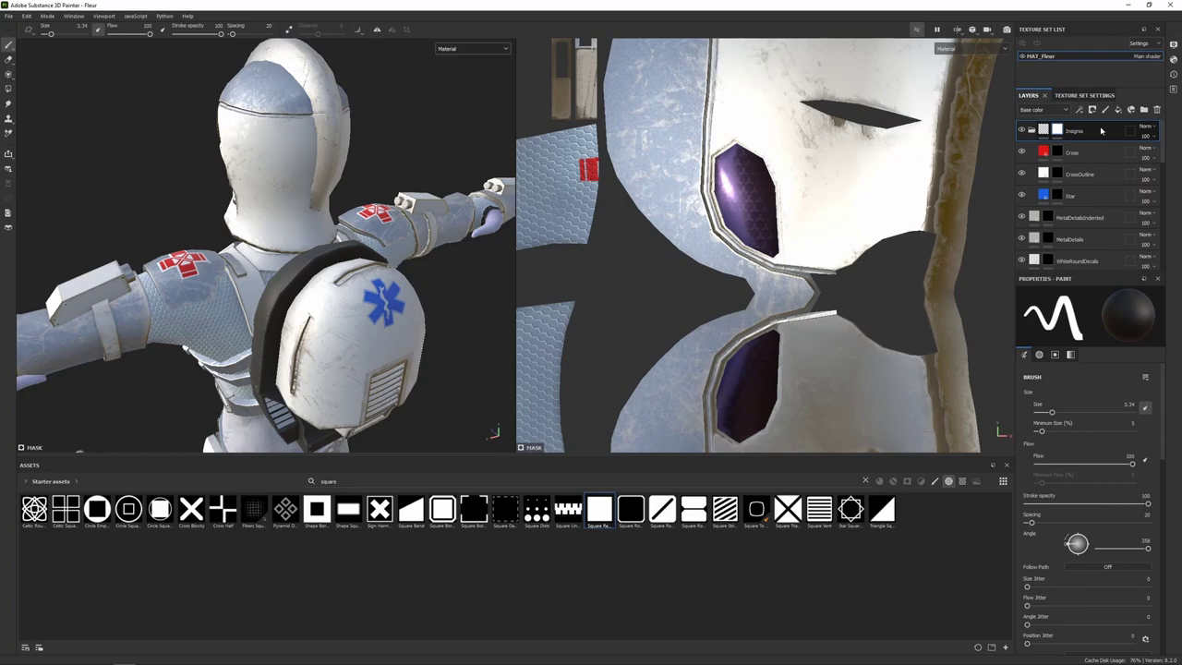
# Show all brushes in the assets without the search term, choose the Dirt 1 brush and set its size to 4.83.
pyautogui.click(935, 482)
pyautogui.click(865, 481)
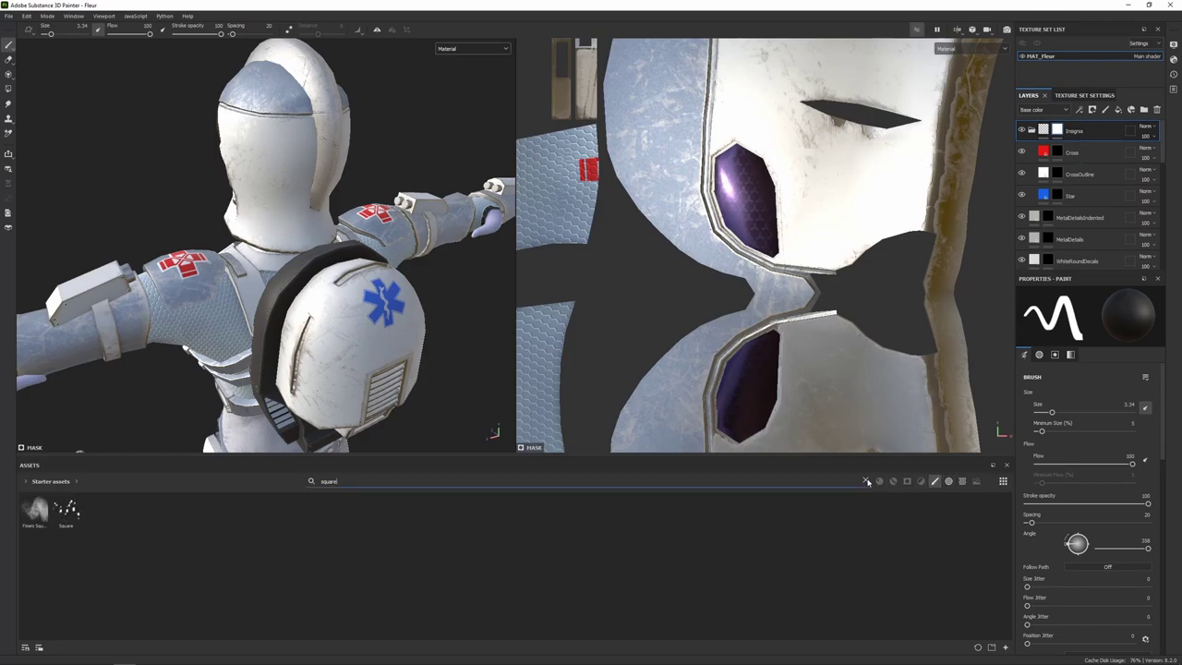
pyautogui.click(380, 546)
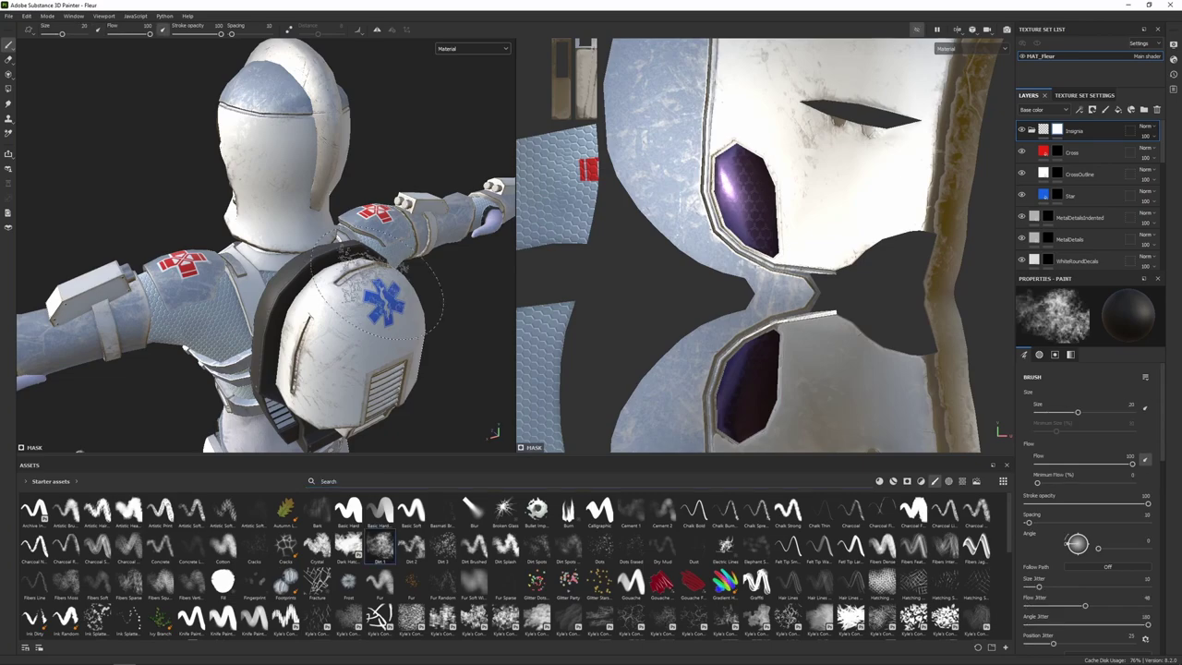
pyautogui.keyDown('alt'); pyautogui.moveTo(351, 305); pyautogui.dragTo(334, 312); pyautogui.keyUp('alt')
pyautogui.keyDown('ctrl'); pyautogui.moveTo(377, 311); pyautogui.dragTo(334, 310, button='right'); pyautogui.keyUp('ctrl')
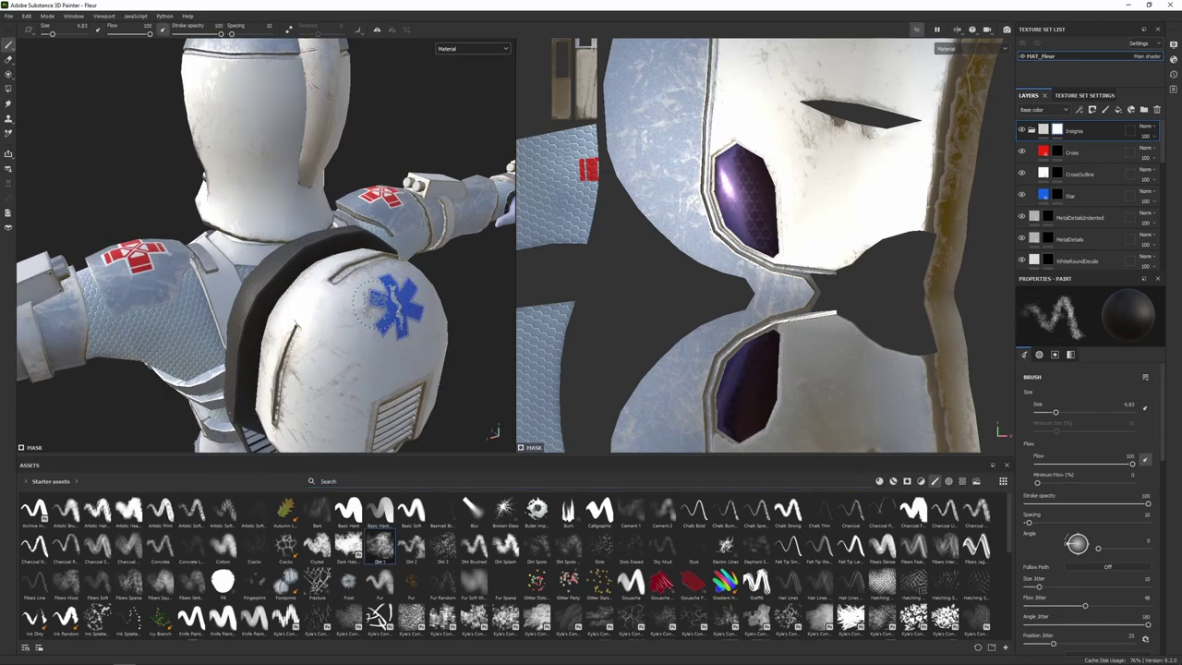
# Wear away the edges of the left shoulder cross on the Insignia mask with the Dirt 1 brush at about size 3.
pyautogui.moveTo(377, 303)
pyautogui.keyDown('alt'); pyautogui.mouseDown()
pyautogui.moveTo(322, 339)
pyautogui.moveTo(318, 326)
pyautogui.mouseUp(); pyautogui.keyUp('alt')
pyautogui.keyDown('alt'); pyautogui.moveTo(240, 259); pyautogui.dragTo(314, 319, button='middle'); pyautogui.keyUp('alt')
pyautogui.keyDown('alt'); pyautogui.moveTo(194, 295); pyautogui.dragTo(260, 292, button='right'); pyautogui.keyUp('alt')
pyautogui.keyDown('ctrl'); pyautogui.moveTo(268, 292); pyautogui.dragTo(260, 292, button='right'); pyautogui.keyUp('ctrl')
pyautogui.moveTo(262, 292)
pyautogui.mouseDown()
pyautogui.moveTo(282, 286)
pyautogui.moveTo(336, 316)
pyautogui.moveTo(255, 305)
pyautogui.mouseUp()
pyautogui.keyDown('ctrl'); pyautogui.moveTo(255, 304); pyautogui.dragTo(251, 305, button='right'); pyautogui.keyUp('ctrl')
pyautogui.keyDown('alt'); pyautogui.moveTo(251, 304); pyautogui.dragTo(250, 275); pyautogui.keyUp('alt')
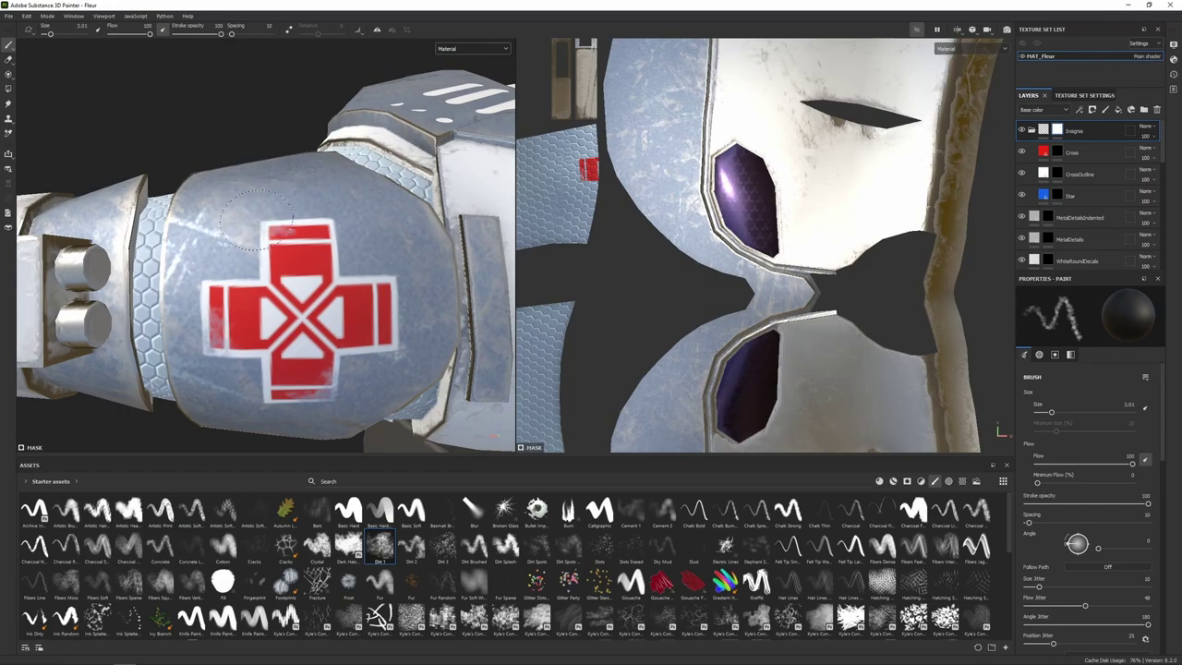
pyautogui.moveTo(375, 282); pyautogui.dragTo(388, 294)
pyautogui.moveTo(299, 304); pyautogui.dragTo(279, 316)
# Undo the last wear stroke and set the Dirt 1 brush to size 2.67 and flow 98 for the shoulder cross.
pyautogui.keyDown('ctrl'); pyautogui.moveTo(278, 312); pyautogui.dragTo(285, 312, button='right'); pyautogui.keyUp('ctrl')
pyautogui.hotkey('ctrl', 'z')
pyautogui.moveTo(284, 313)
pyautogui.keyDown('ctrl'); pyautogui.mouseDown()
pyautogui.moveTo(262, 312)
pyautogui.moveTo(312, 323)
pyautogui.mouseUp(); pyautogui.keyUp('ctrl')
pyautogui.moveTo(363, 354)
pyautogui.keyDown('alt'); pyautogui.mouseDown()
pyautogui.moveTo(377, 333)
pyautogui.moveTo(392, 340)
pyautogui.mouseUp(); pyautogui.keyUp('alt')
pyautogui.moveTo(122, 35); pyautogui.dragTo(149, 35)
pyautogui.keyDown('ctrl'); pyautogui.moveTo(402, 323); pyautogui.dragTo(398, 324, button='right'); pyautogui.keyUp('ctrl')
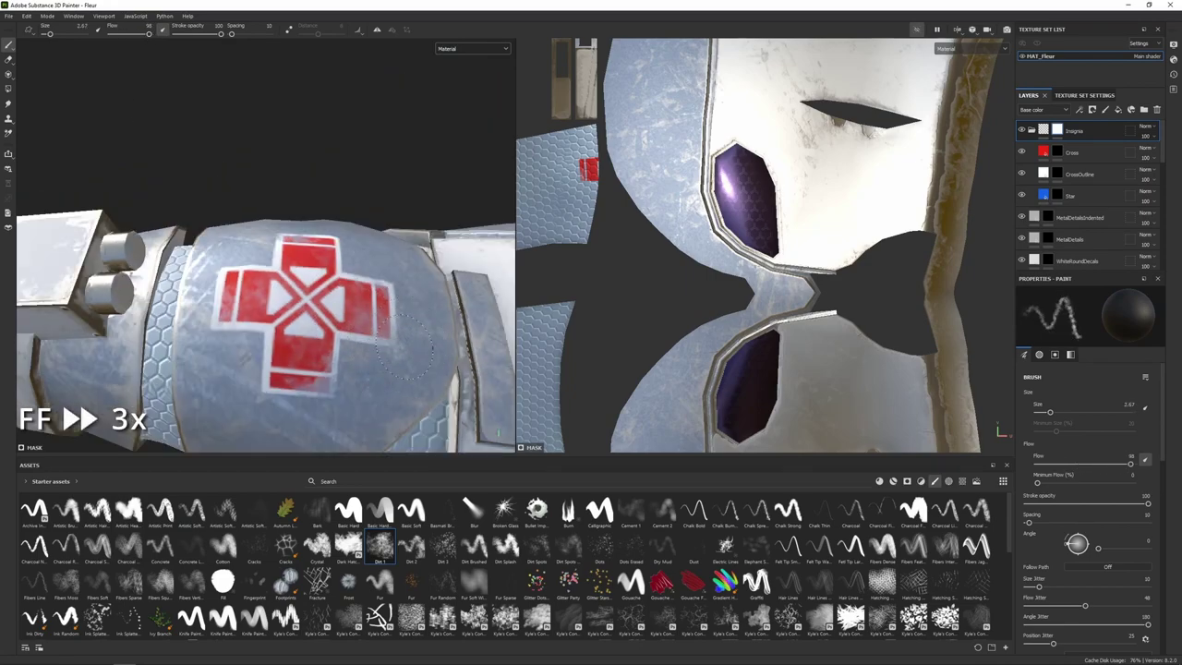
# Wear away parts of the blue star on the backpack with the Dirt 1 brush, reducing its size to 1.94.
pyautogui.keyDown('alt'); pyautogui.moveTo(401, 335); pyautogui.dragTo(395, 309); pyautogui.keyUp('alt')
pyautogui.keyDown('alt'); pyautogui.moveTo(396, 308); pyautogui.dragTo(292, 218, button='right'); pyautogui.keyUp('alt')
pyautogui.keyDown('alt'); pyautogui.moveTo(292, 218); pyautogui.dragTo(340, 242); pyautogui.keyUp('alt')
pyautogui.keyDown('alt'); pyautogui.moveTo(340, 242); pyautogui.dragTo(370, 267, button='right'); pyautogui.keyUp('alt')
pyautogui.moveTo(318, 260); pyautogui.dragTo(313, 309)
pyautogui.keyDown('ctrl'); pyautogui.moveTo(403, 325); pyautogui.dragTo(395, 326, button='right'); pyautogui.keyUp('ctrl')
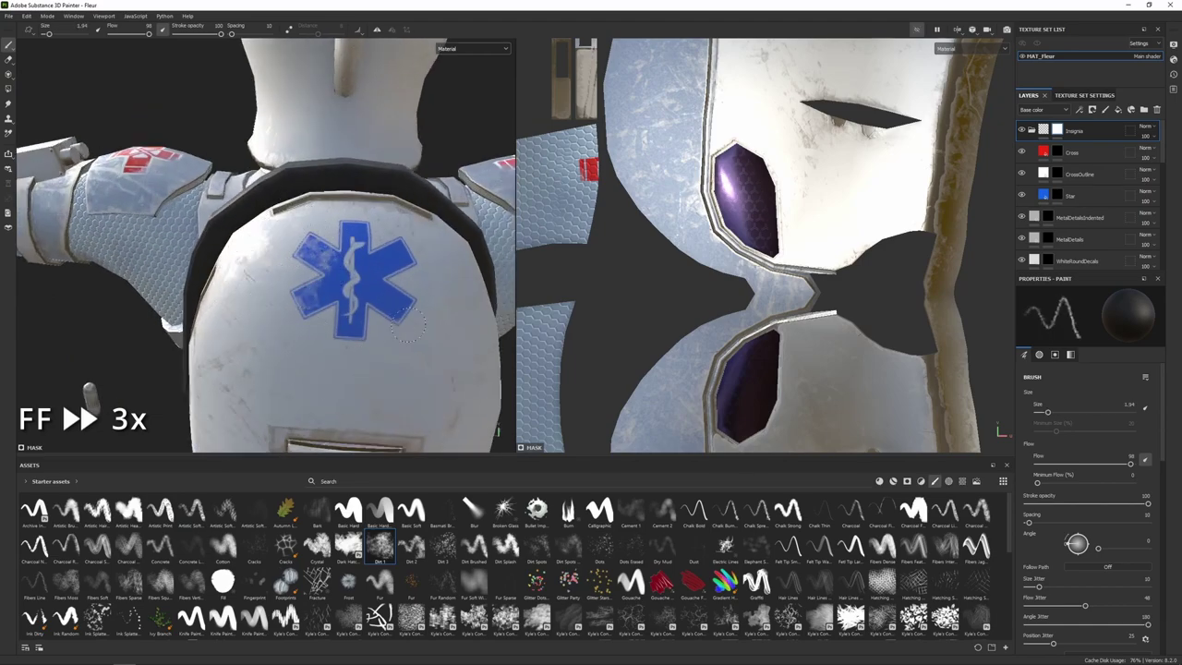
pyautogui.moveTo(406, 308); pyautogui.dragTo(397, 320)
pyautogui.keyDown('alt'); pyautogui.moveTo(398, 314); pyautogui.dragTo(377, 277); pyautogui.keyUp('alt')
# Refine the backpack star's wear with faint strokes at about 15 flow, and restore the brush to flow 100 and size 4.2.
pyautogui.moveTo(316, 234)
pyautogui.keyDown('alt'); pyautogui.mouseDown()
pyautogui.moveTo(278, 385)
pyautogui.moveTo(320, 362)
pyautogui.mouseUp(); pyautogui.keyUp('alt')
pyautogui.hotkey('ctrl', 'z')
pyautogui.keyDown('ctrl'); pyautogui.moveTo(320, 351); pyautogui.dragTo(338, 351, button='right'); pyautogui.keyUp('ctrl')
pyautogui.moveTo(148, 34); pyautogui.dragTo(117, 35)
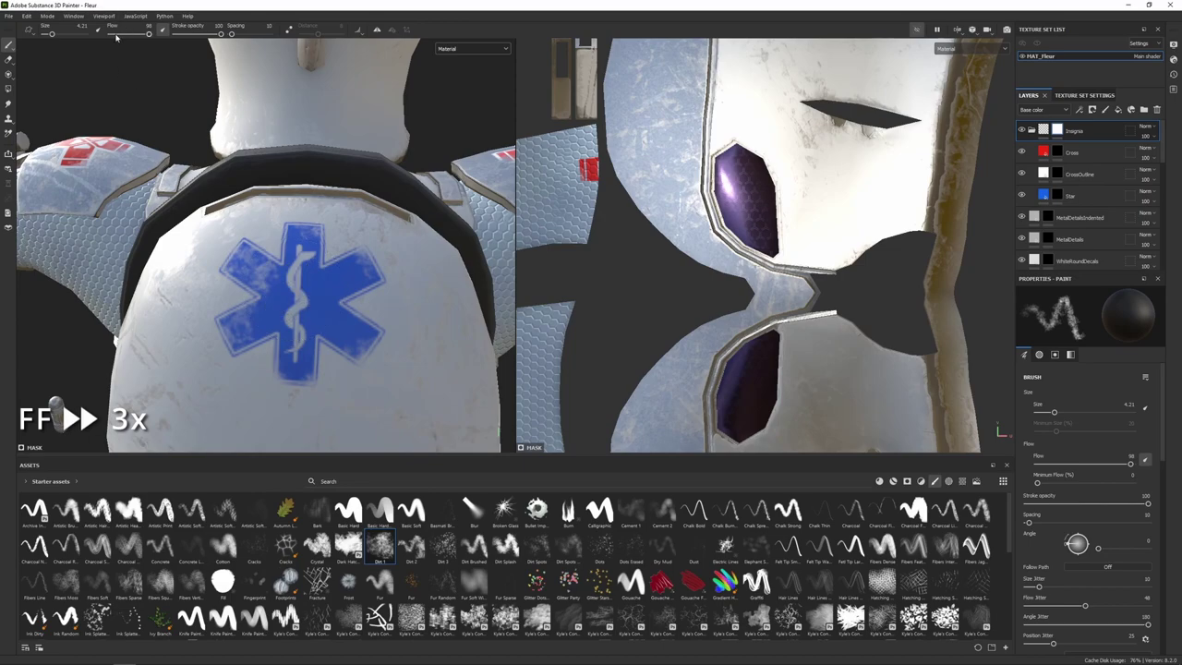
pyautogui.moveTo(325, 289); pyautogui.dragTo(349, 310)
pyautogui.moveTo(305, 250)
pyautogui.mouseDown()
pyautogui.moveTo(260, 257)
pyautogui.moveTo(262, 242)
pyautogui.moveTo(308, 235)
pyautogui.mouseUp()
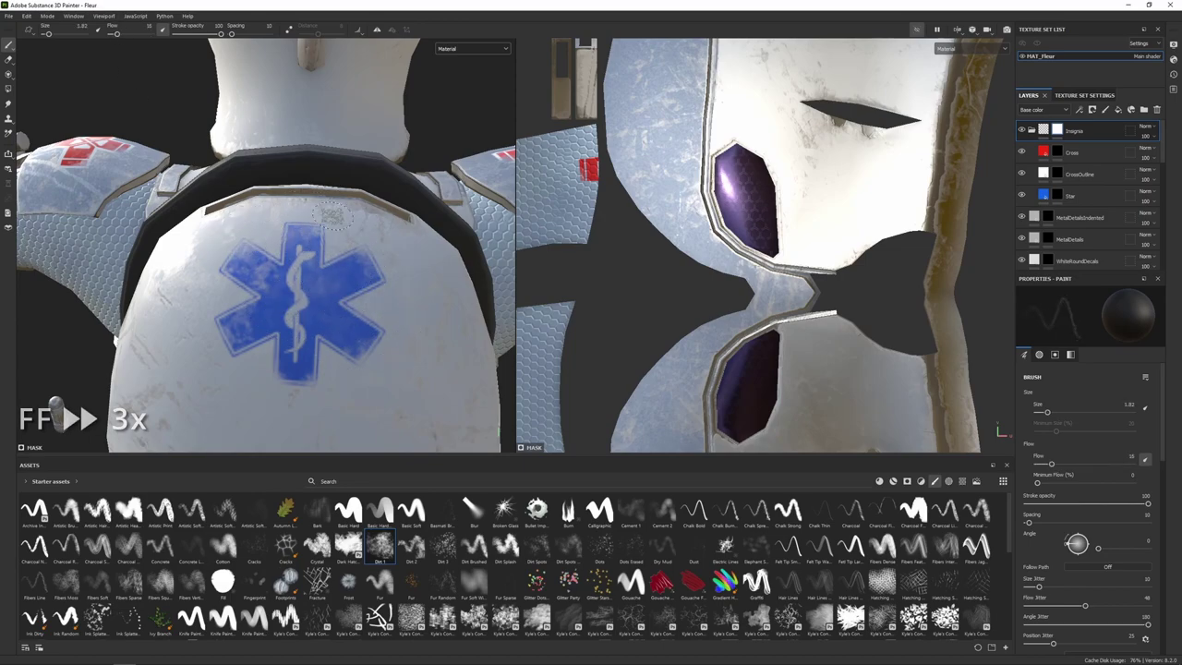
pyautogui.keyDown('alt'); pyautogui.moveTo(309, 242); pyautogui.dragTo(203, 194, button='right'); pyautogui.keyUp('alt')
pyautogui.keyDown('alt'); pyautogui.moveTo(203, 194); pyautogui.dragTo(182, 184); pyautogui.keyUp('alt')
pyautogui.keyDown('ctrl'); pyautogui.moveTo(139, 180); pyautogui.dragTo(183, 180); pyautogui.keyUp('ctrl')
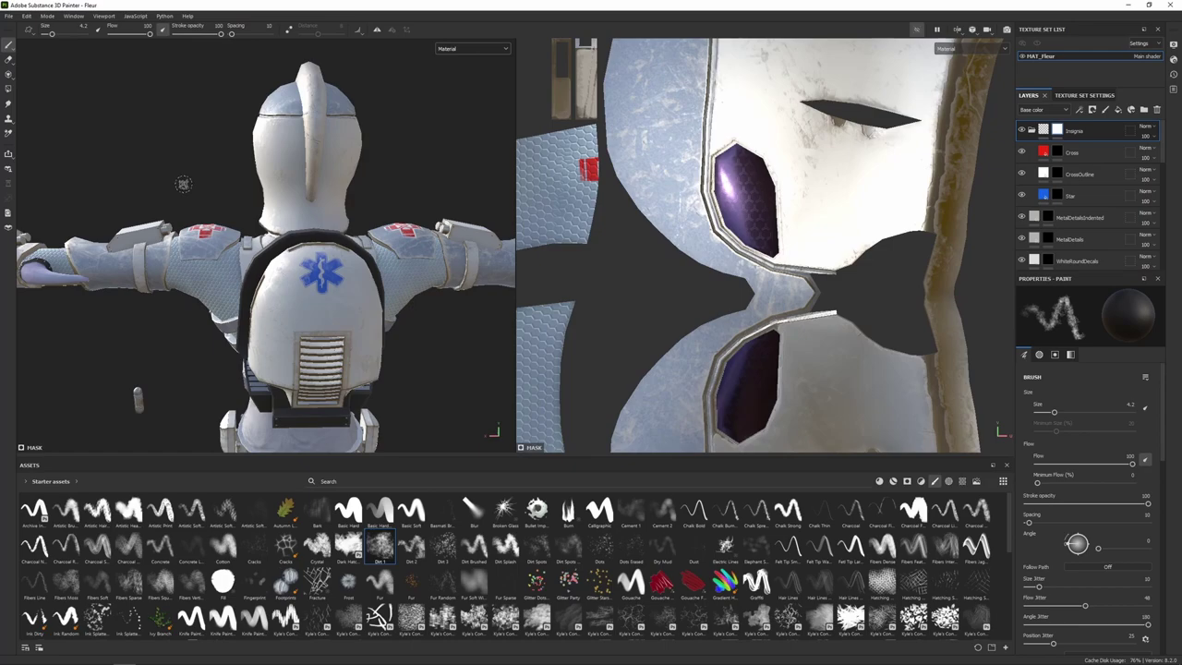
# Examine the textured character as a whole from the front, from head to legs.
pyautogui.keyDown('alt'); pyautogui.moveTo(183, 185); pyautogui.dragTo(192, 206, button='right'); pyautogui.keyUp('alt')
pyautogui.keyDown('alt'); pyautogui.moveTo(145, 282); pyautogui.dragTo(451, 271); pyautogui.keyUp('alt')
pyautogui.keyDown('alt'); pyautogui.moveTo(452, 271); pyautogui.dragTo(295, 335, button='right'); pyautogui.keyUp('alt')
pyautogui.keyDown('alt'); pyautogui.moveTo(266, 360); pyautogui.dragTo(285, 160, button='middle'); pyautogui.keyUp('alt')
pyautogui.keyDown('alt'); pyautogui.moveTo(285, 160); pyautogui.dragTo(242, 233, button='right'); pyautogui.keyUp('alt')
pyautogui.keyDown('alt'); pyautogui.moveTo(242, 233); pyautogui.dragTo(316, 261); pyautogui.keyUp('alt')
pyautogui.keyDown('alt'); pyautogui.moveTo(300, 259); pyautogui.dragTo(321, 295, button='middle'); pyautogui.keyUp('alt')
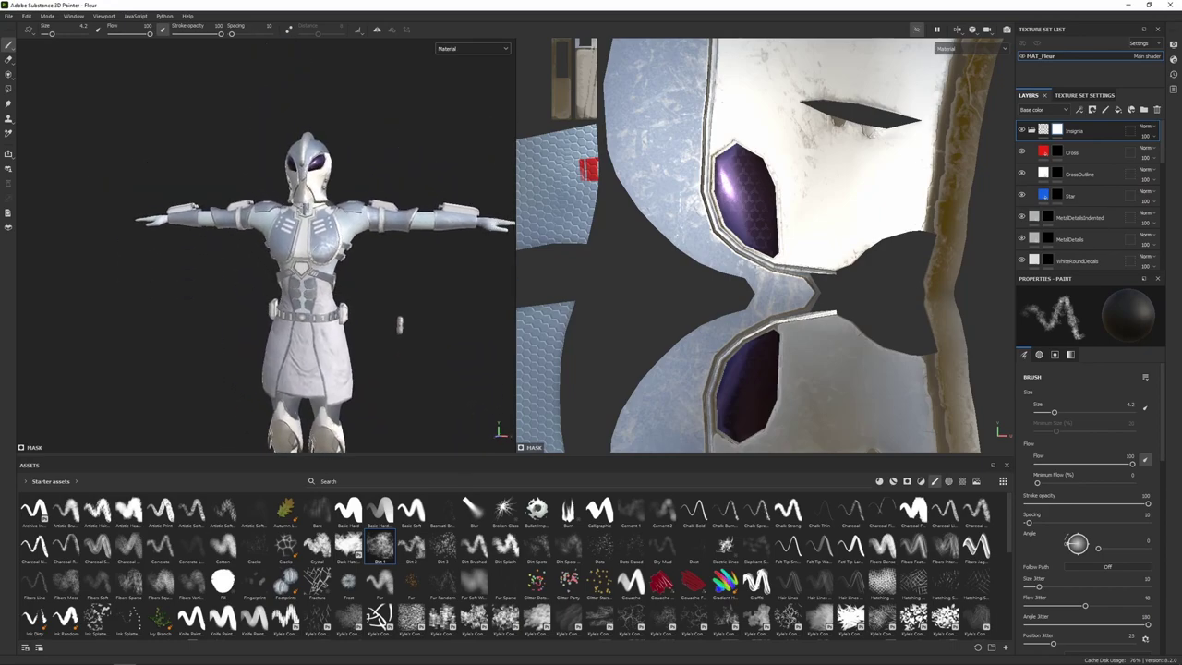
pyautogui.keyDown('alt'); pyautogui.moveTo(364, 312); pyautogui.dragTo(373, 315); pyautogui.keyUp('alt')
pyautogui.keyDown('alt'); pyautogui.moveTo(373, 315); pyautogui.dragTo(351, 222, button='middle'); pyautogui.keyUp('alt')
pyautogui.keyDown('alt'); pyautogui.moveTo(351, 222); pyautogui.dragTo(355, 234); pyautogui.keyUp('alt')
pyautogui.keyDown('alt'); pyautogui.moveTo(354, 234); pyautogui.dragTo(341, 259, button='middle'); pyautogui.keyUp('alt')
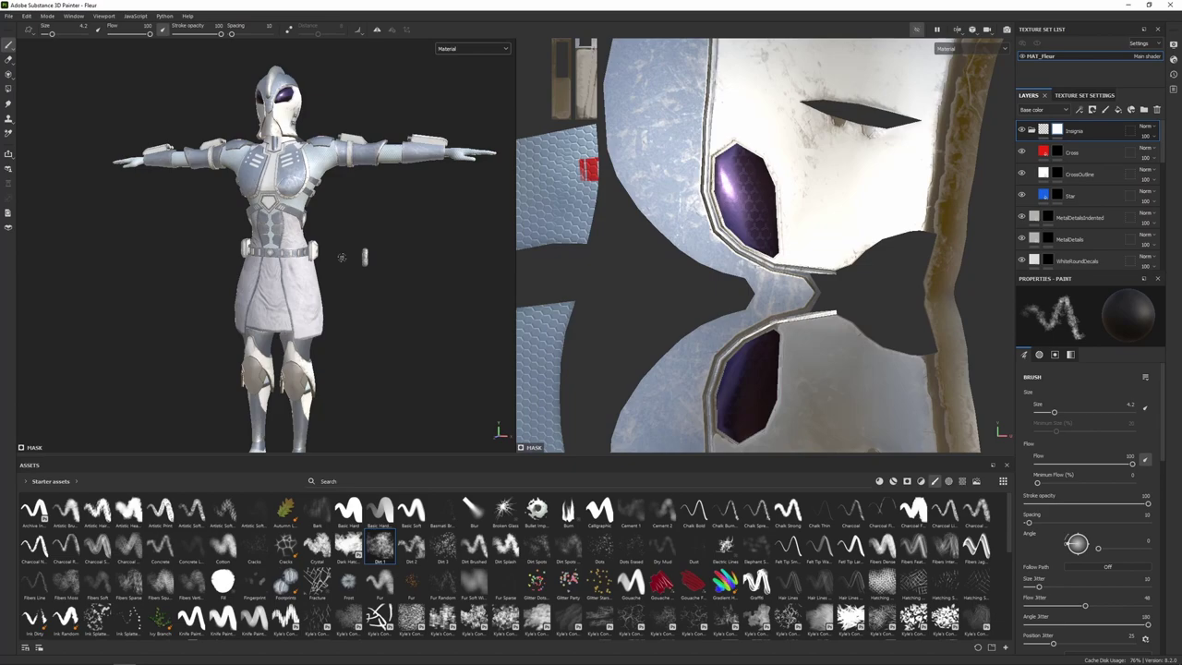
# Collapse the Insignia group and add a fill layer named Dirt above it.
pyautogui.click(1032, 130)
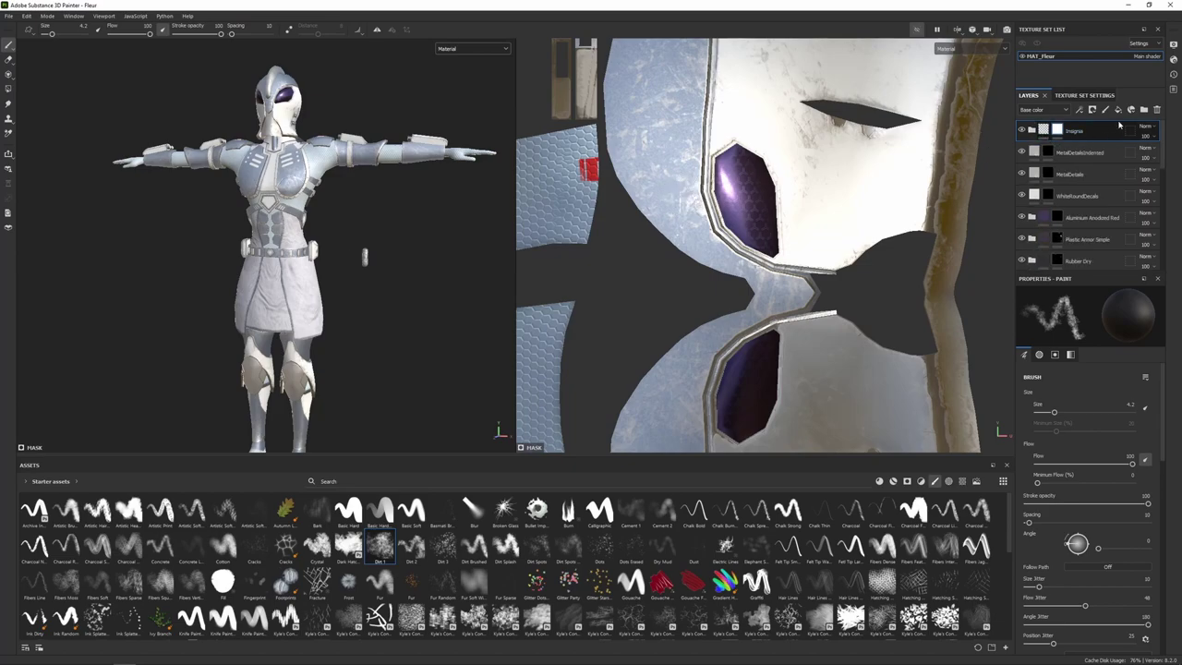
pyautogui.click(1119, 111)
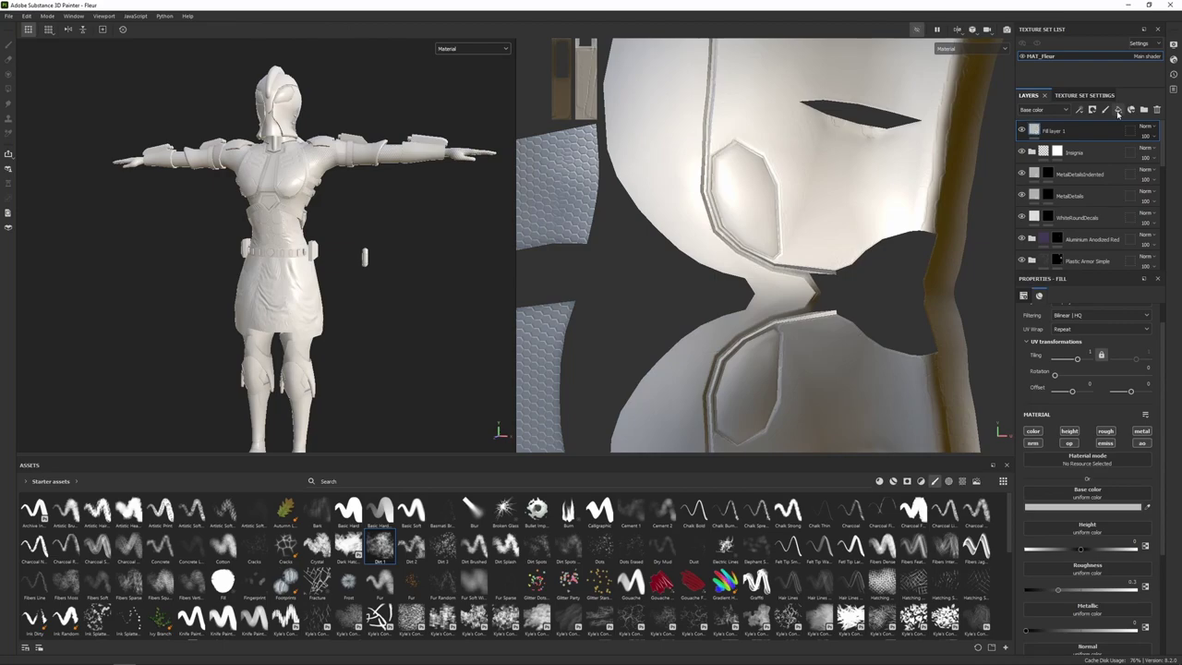
pyautogui.doubleClick(1057, 130)
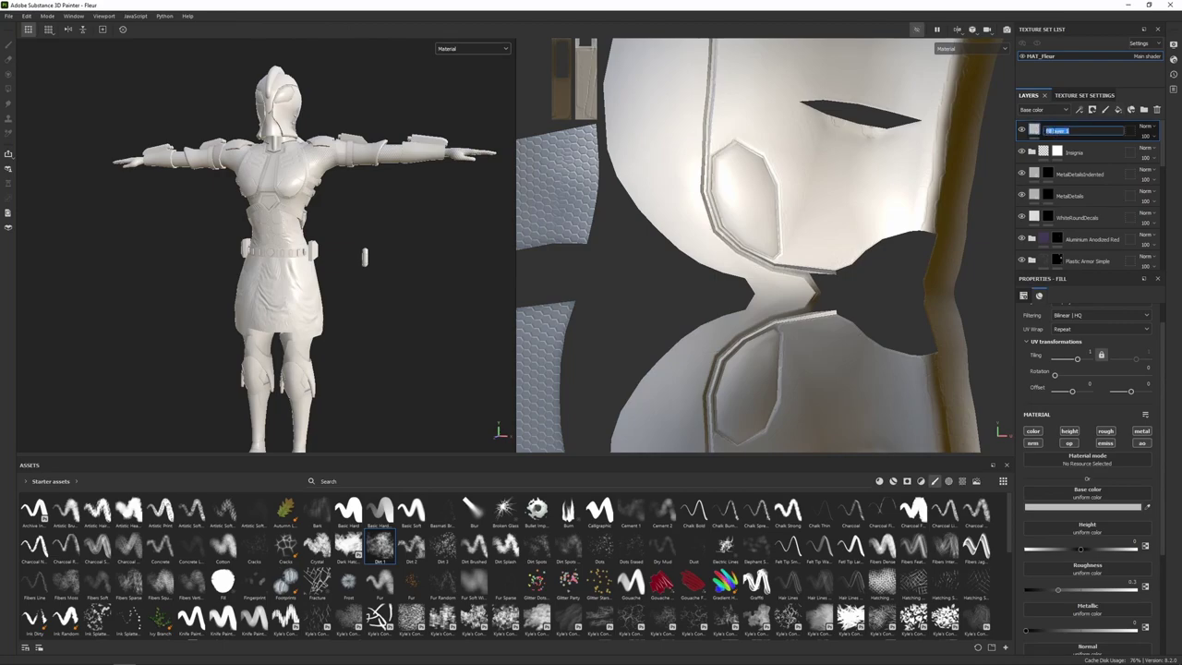
pyautogui.write('Dirt')
pyautogui.press('Return')
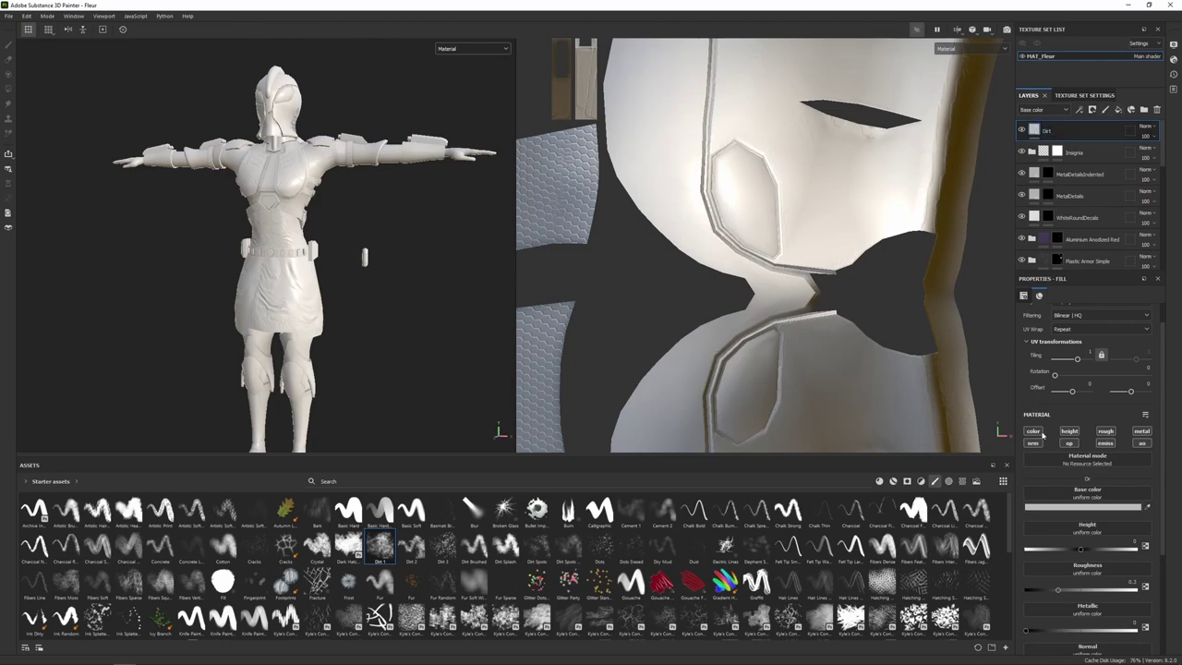
# Limit the Dirt fill layer to the color, rough and metal channels.
pyautogui.click(1034, 431)
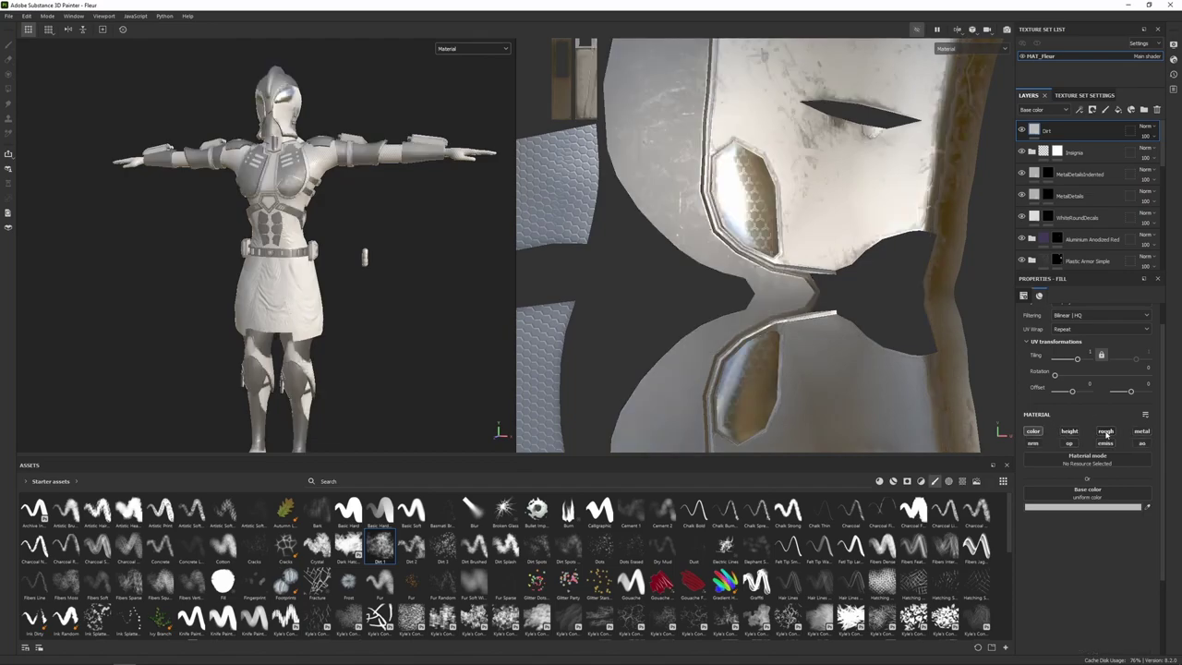
pyautogui.click(1106, 431)
pyautogui.click(1142, 431)
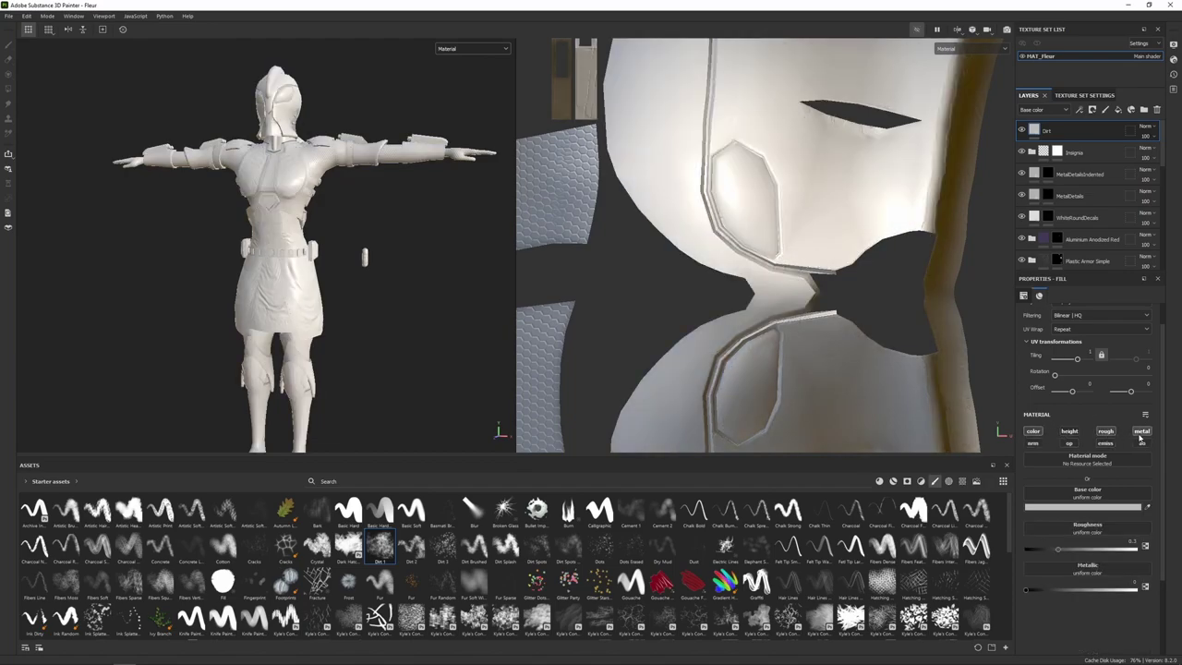
# Set the Dirt layer's base color to 3b322c and its roughness to about 0.76.
pyautogui.click(1033, 508)
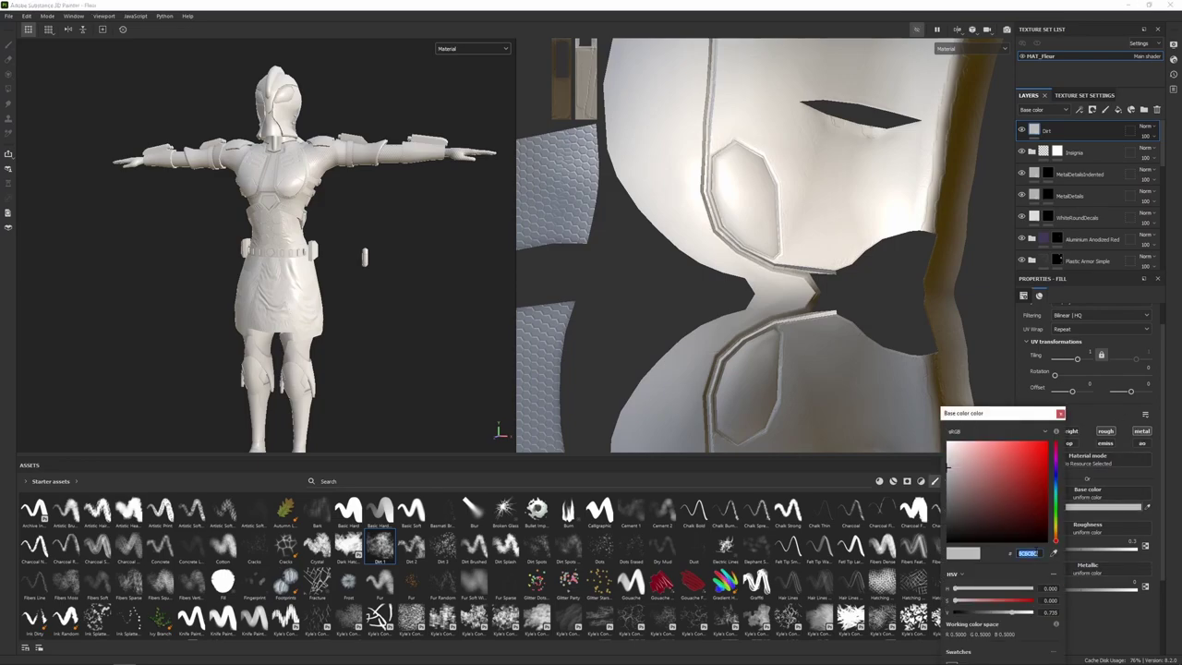
pyautogui.write('3b322c')
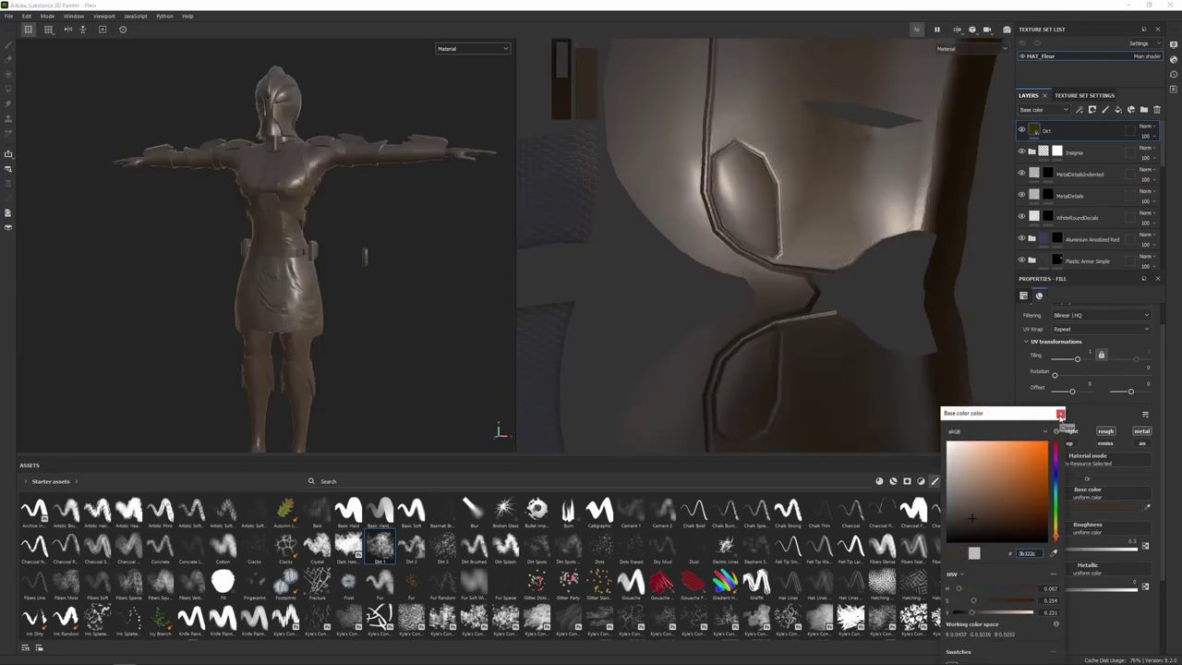
pyautogui.click(1061, 414)
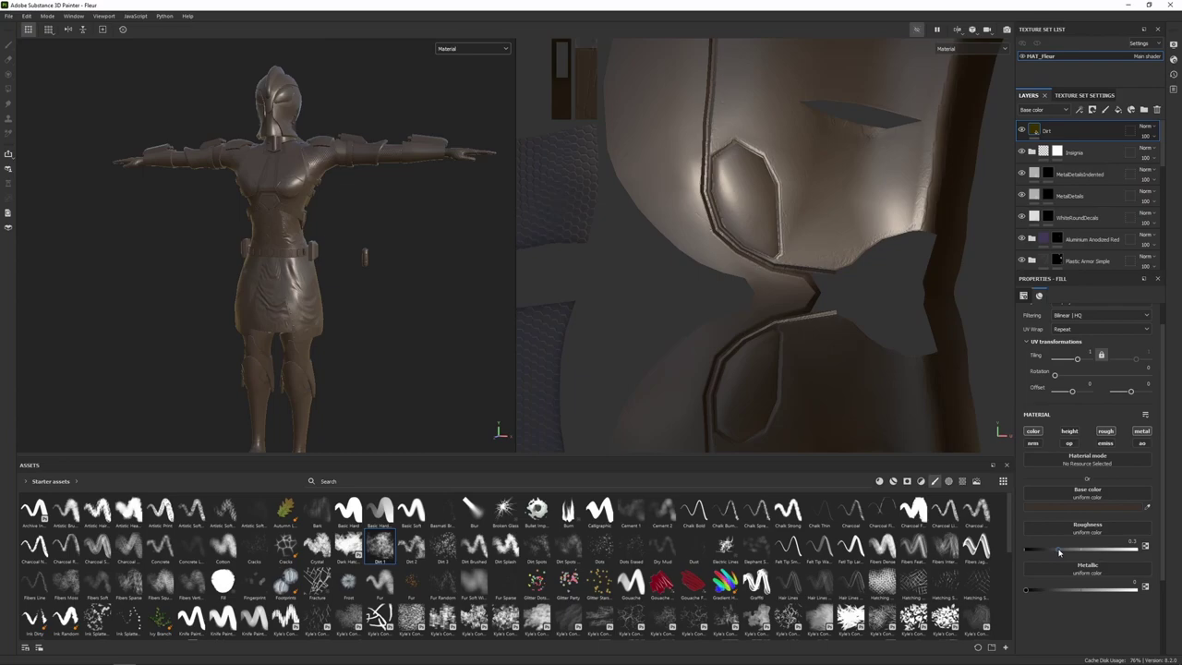
pyautogui.moveTo(1060, 551); pyautogui.dragTo(1111, 550)
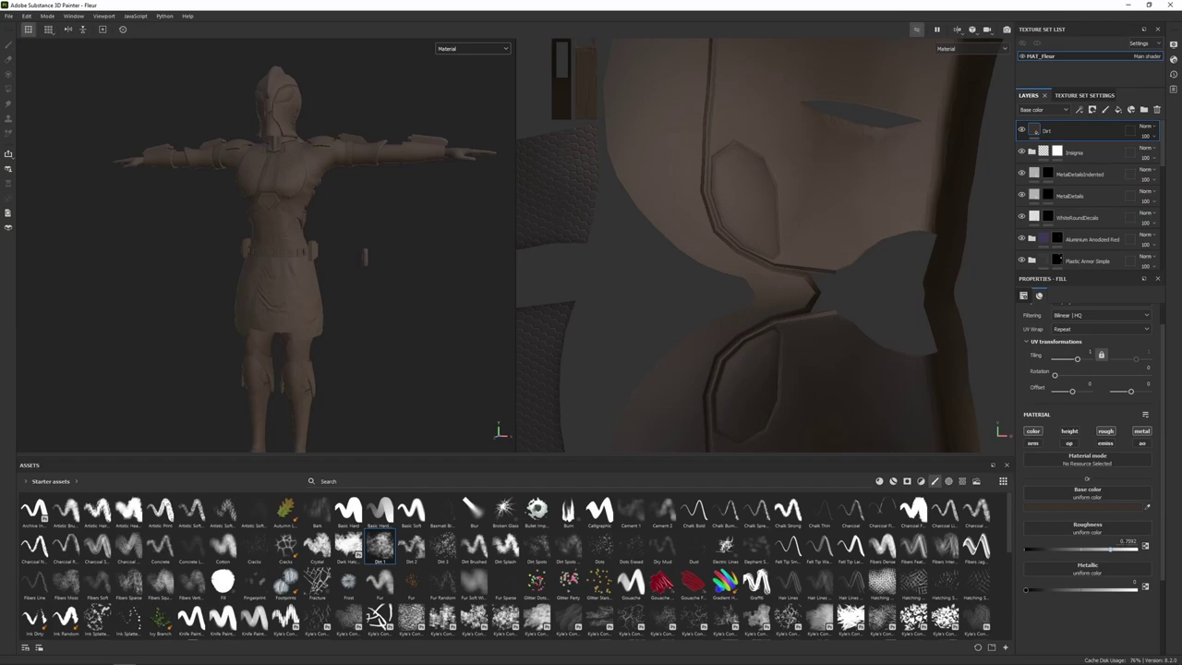
# Give the Dirt layer a black mask and add an empty generator to that mask.
pyautogui.rightClick(1083, 126)
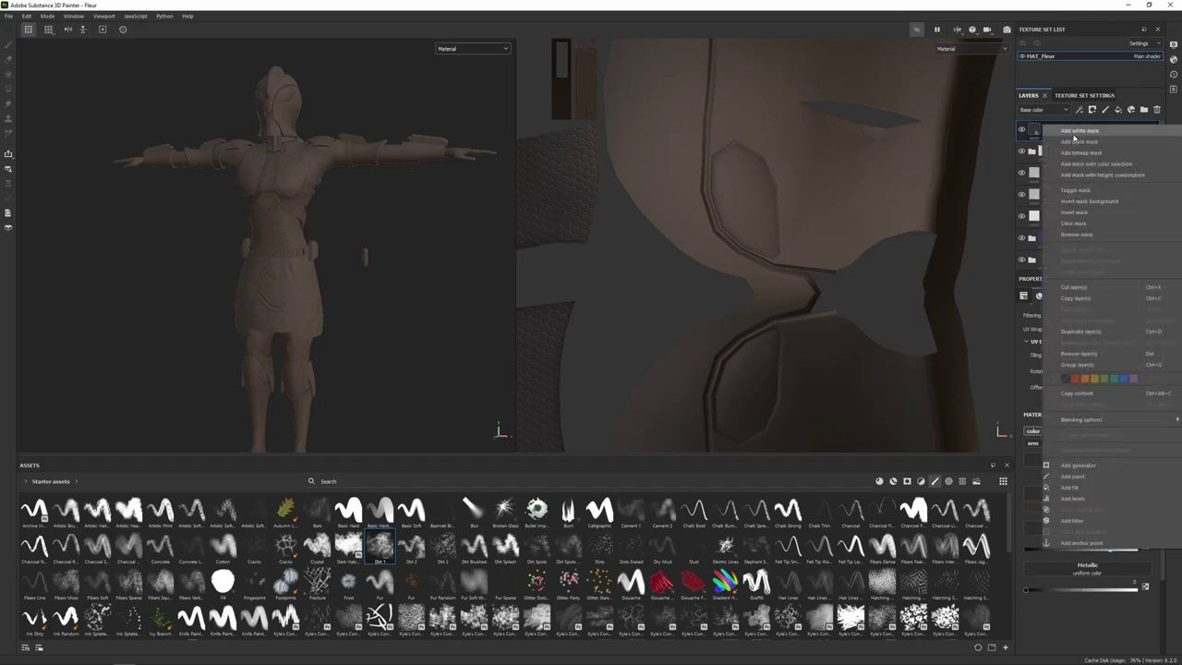
pyautogui.click(1069, 144)
pyautogui.rightClick(1048, 132)
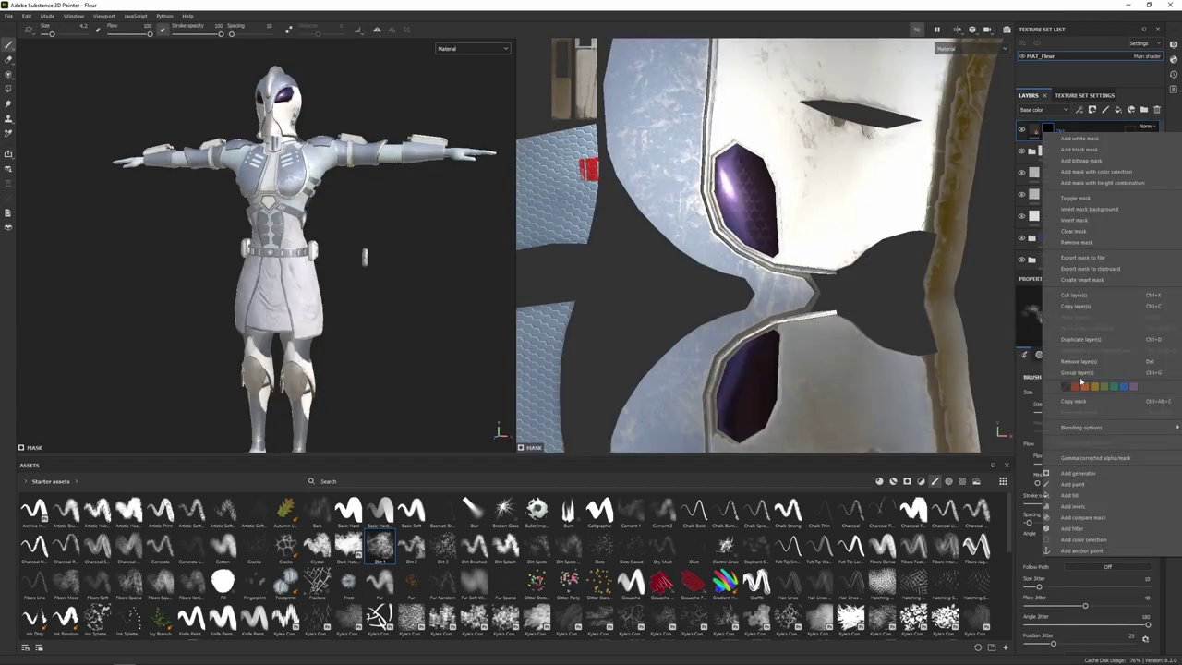
pyautogui.click(1068, 474)
# Search the generators for "dirt" and assign the Dirt generator to the Dirt layer's mask.
pyautogui.click(1089, 315)
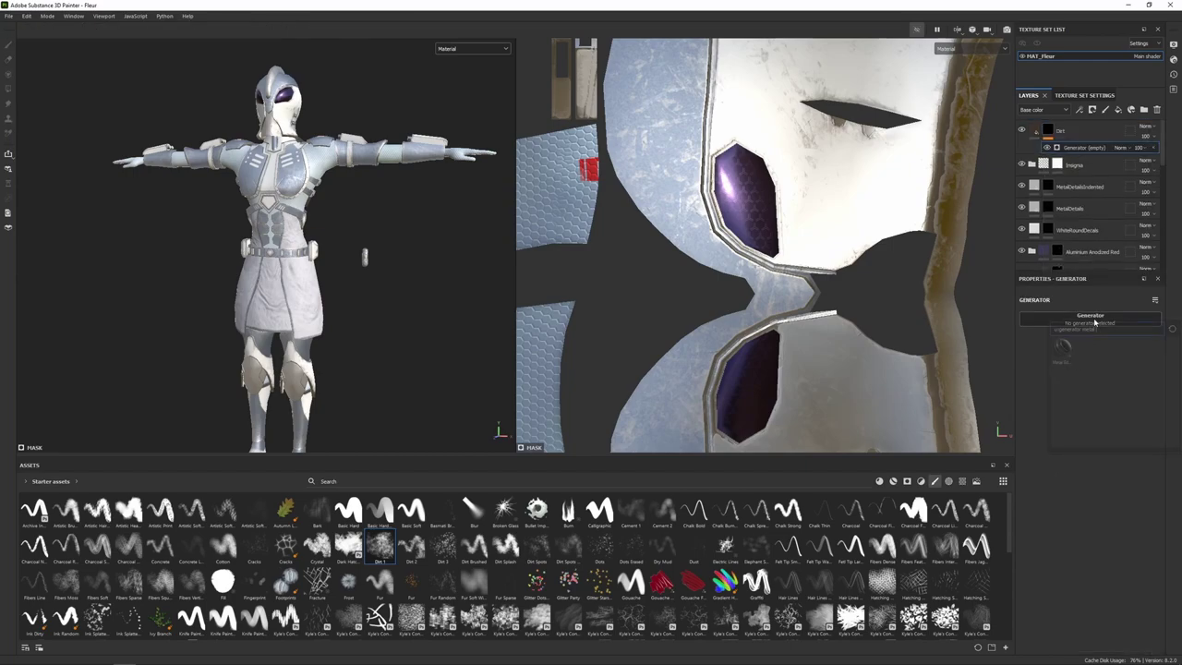
pyautogui.write('metal')
pyautogui.press('BackSpace')
pyautogui.press('BackSpace')
pyautogui.press('BackSpace')
pyautogui.press('BackSpace')
pyautogui.press('BackSpace')
pyautogui.write('di')
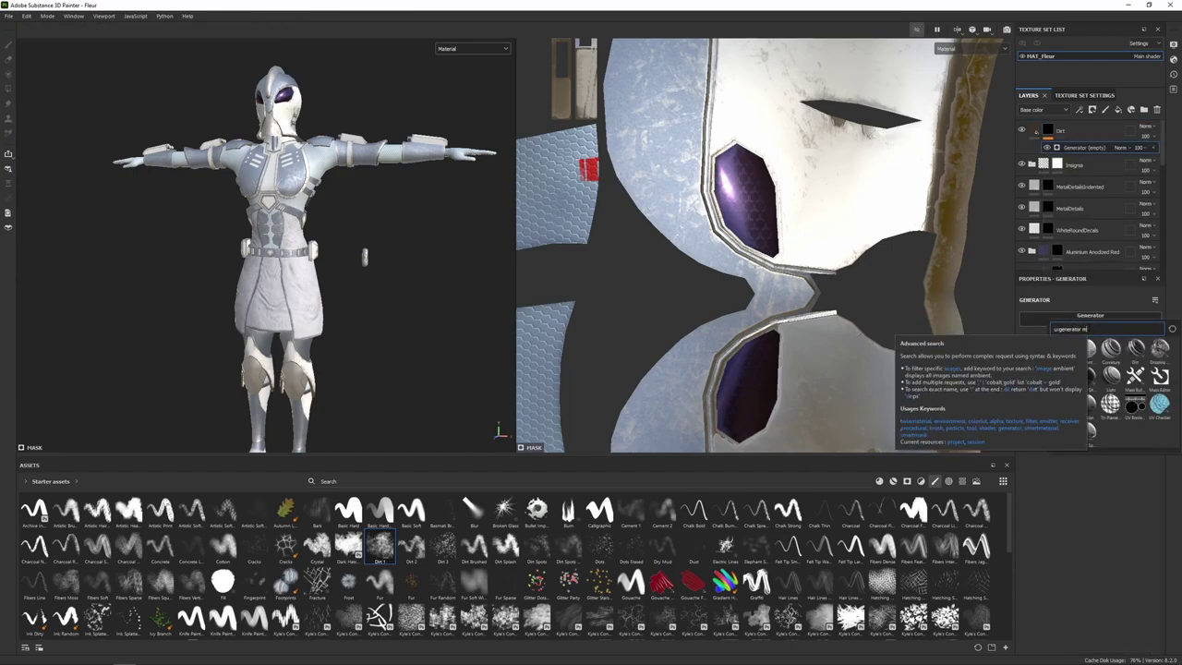
pyautogui.write('rt')
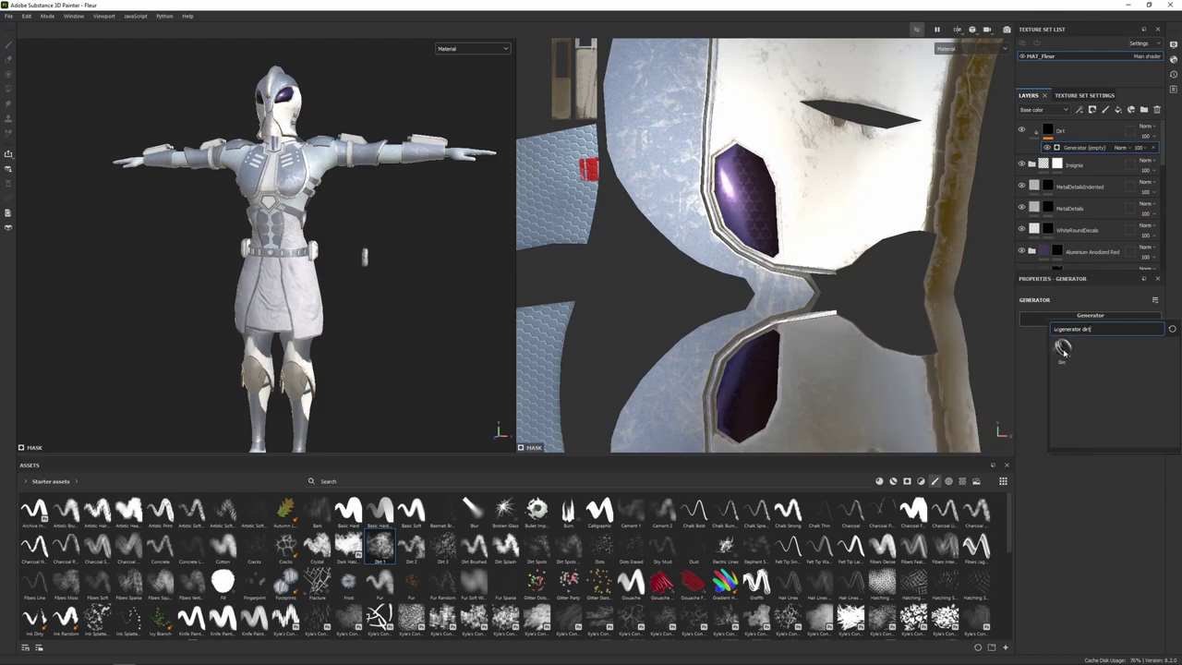
pyautogui.click(1063, 348)
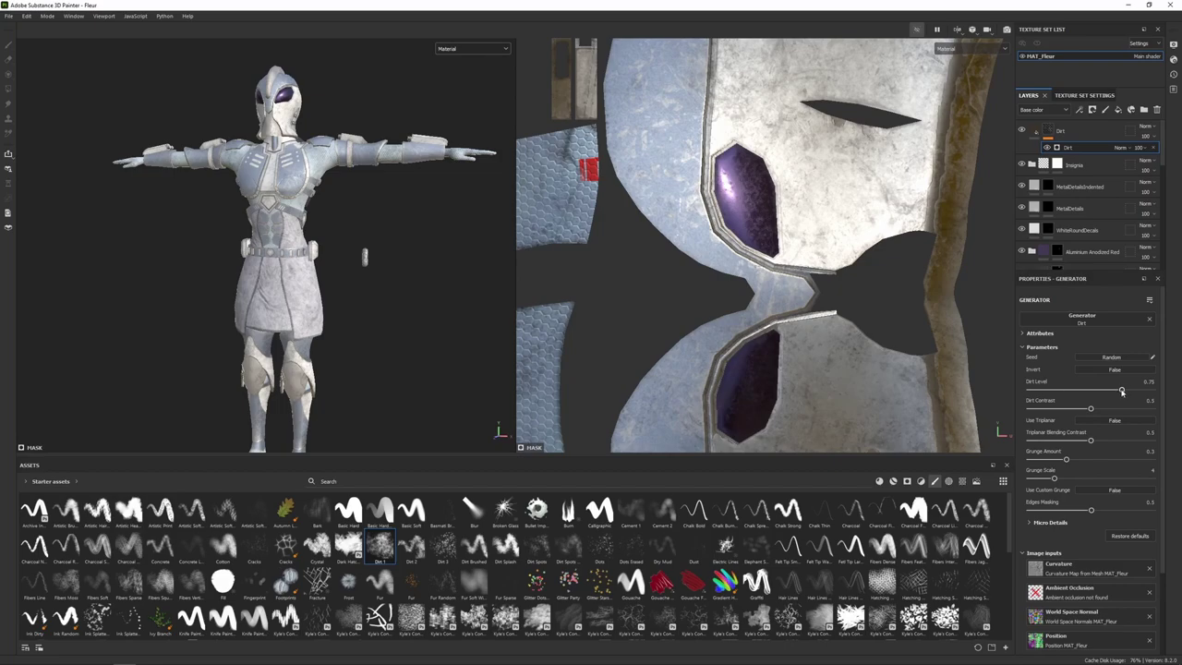
# Set the Dirt generator's Dirt Level to 0.7 and add a second generator to the Dirt layer's mask.
pyautogui.moveTo(1121, 391); pyautogui.dragTo(1116, 389)
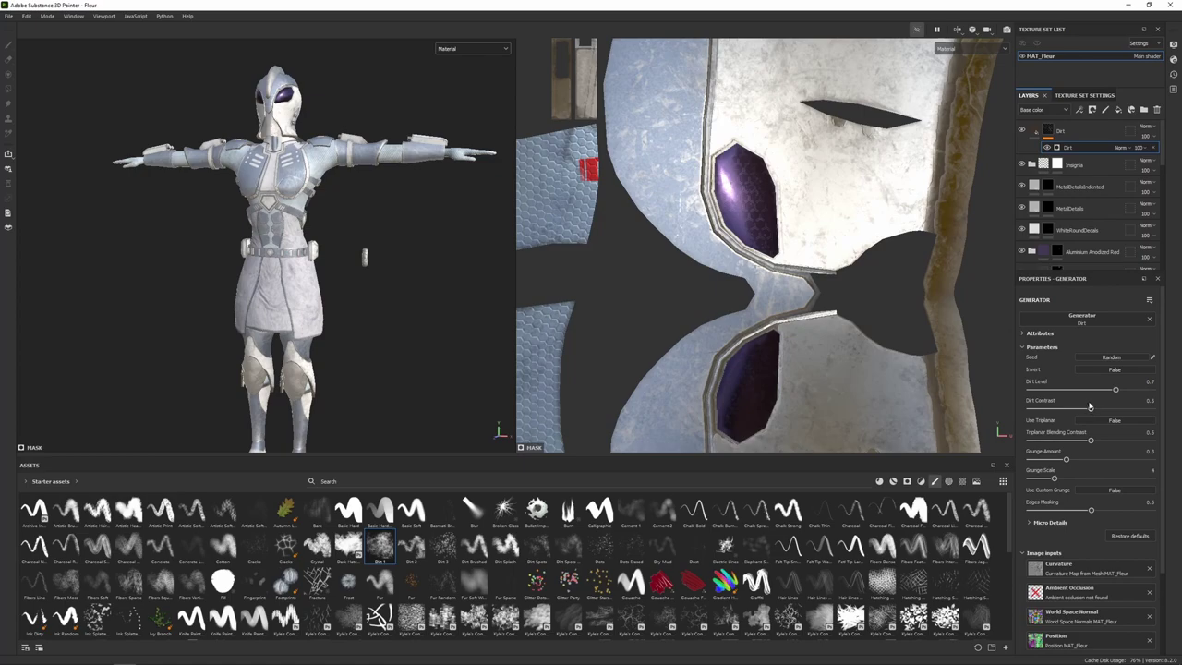
pyautogui.keyDown('alt'); pyautogui.moveTo(341, 250); pyautogui.dragTo(305, 231); pyautogui.keyUp('alt')
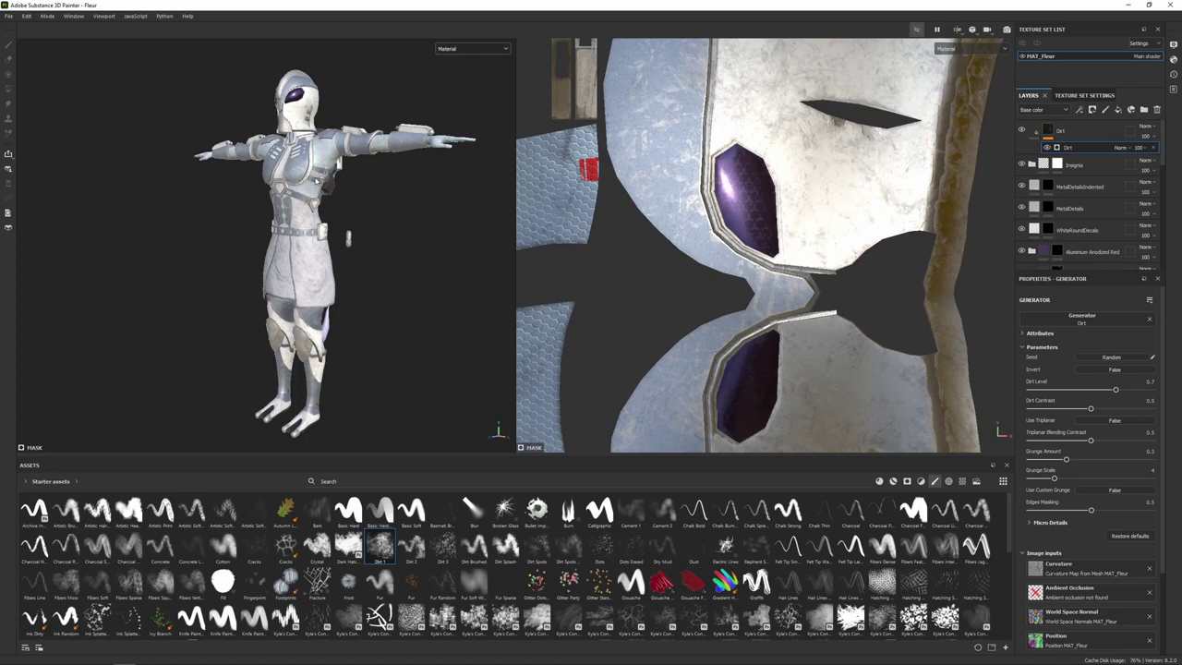
pyautogui.rightClick(1093, 132)
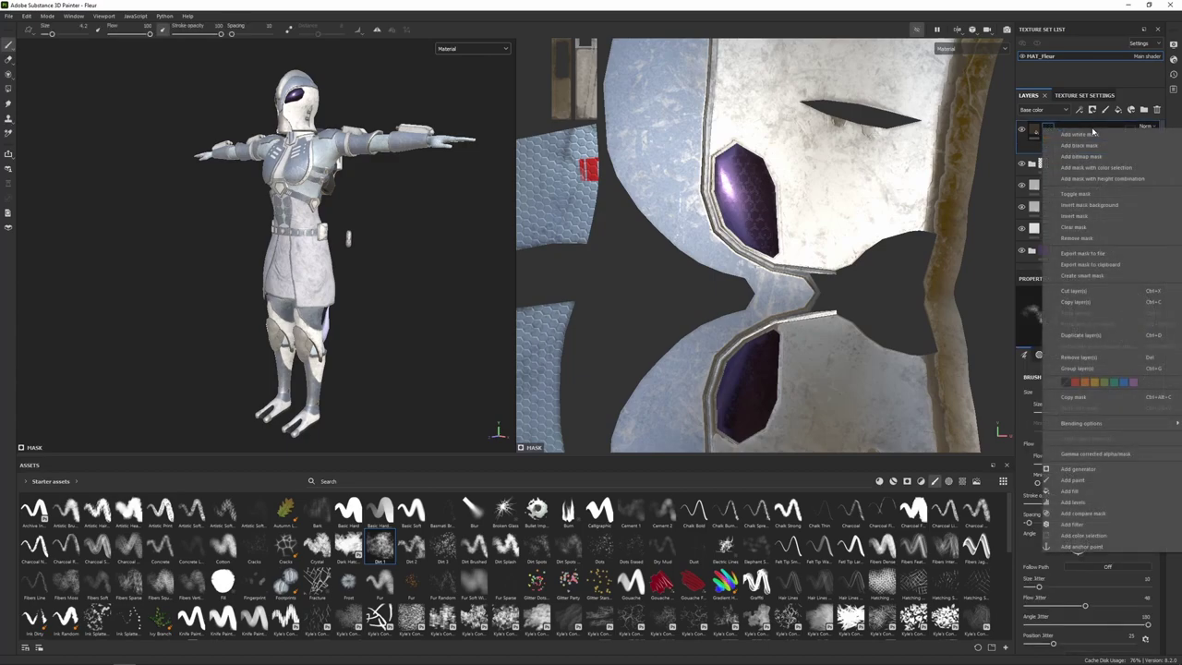
pyautogui.click(1082, 471)
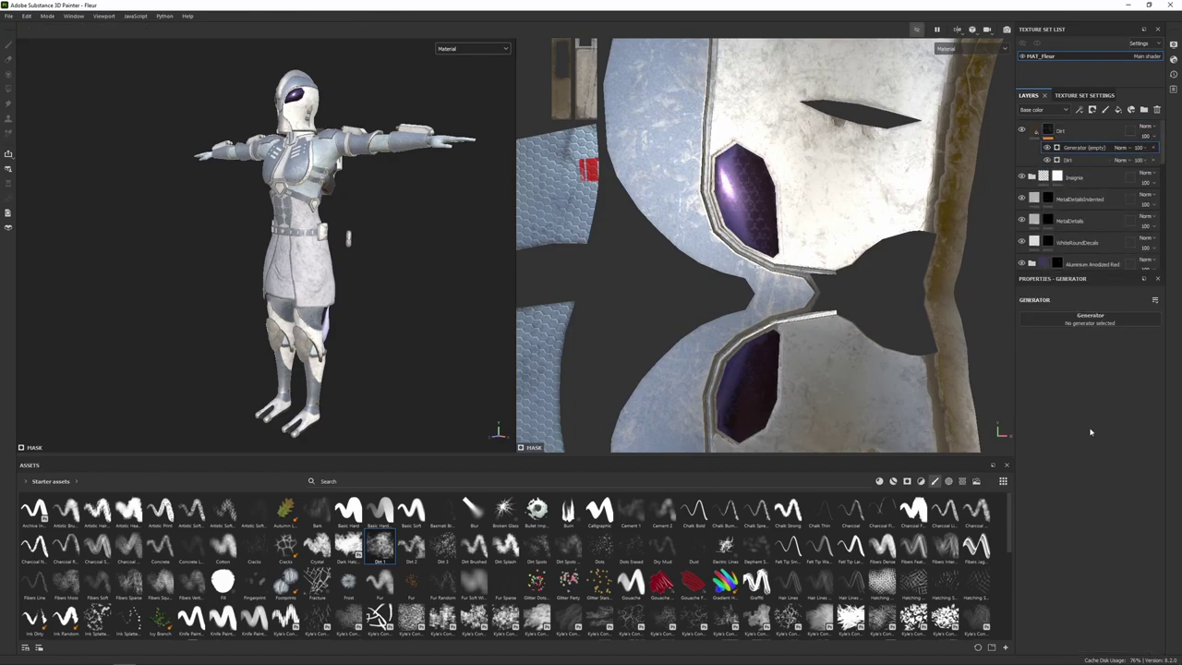
# Search the generators for "pos" and assign the Position generator to the empty generator on the Dirt layer's mask.
pyautogui.click(1100, 320)
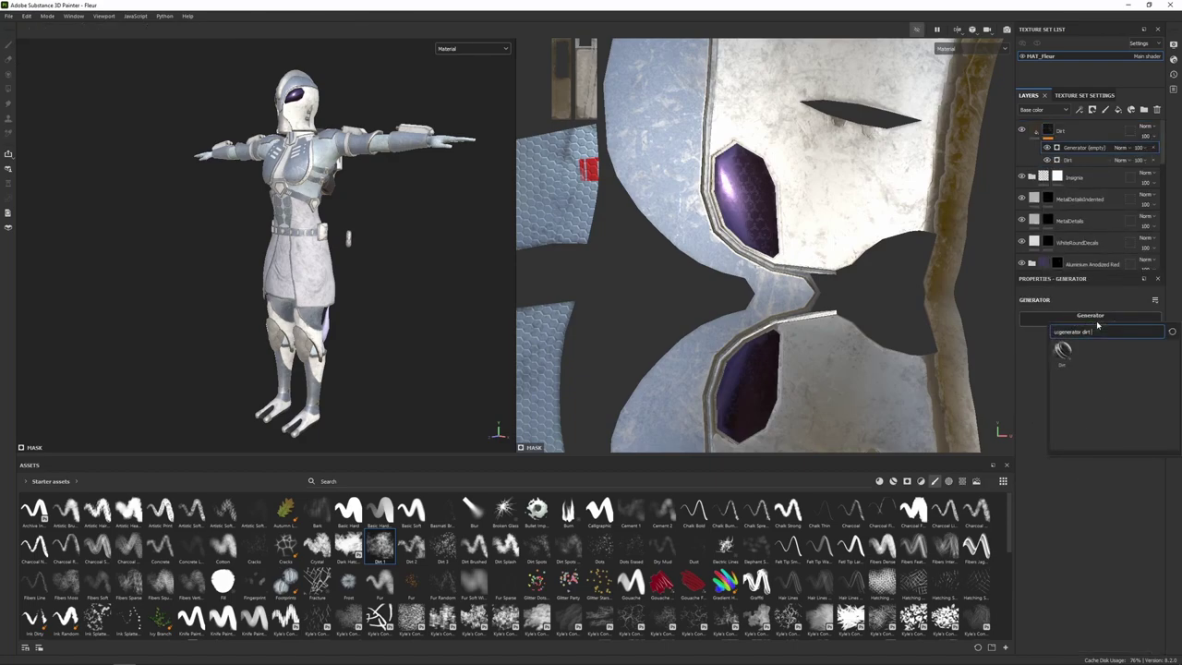
pyautogui.press('BackSpace')
pyautogui.press('BackSpace')
pyautogui.press('BackSpace')
pyautogui.press('BackSpace')
pyautogui.write('pos')
pyautogui.click(1062, 350)
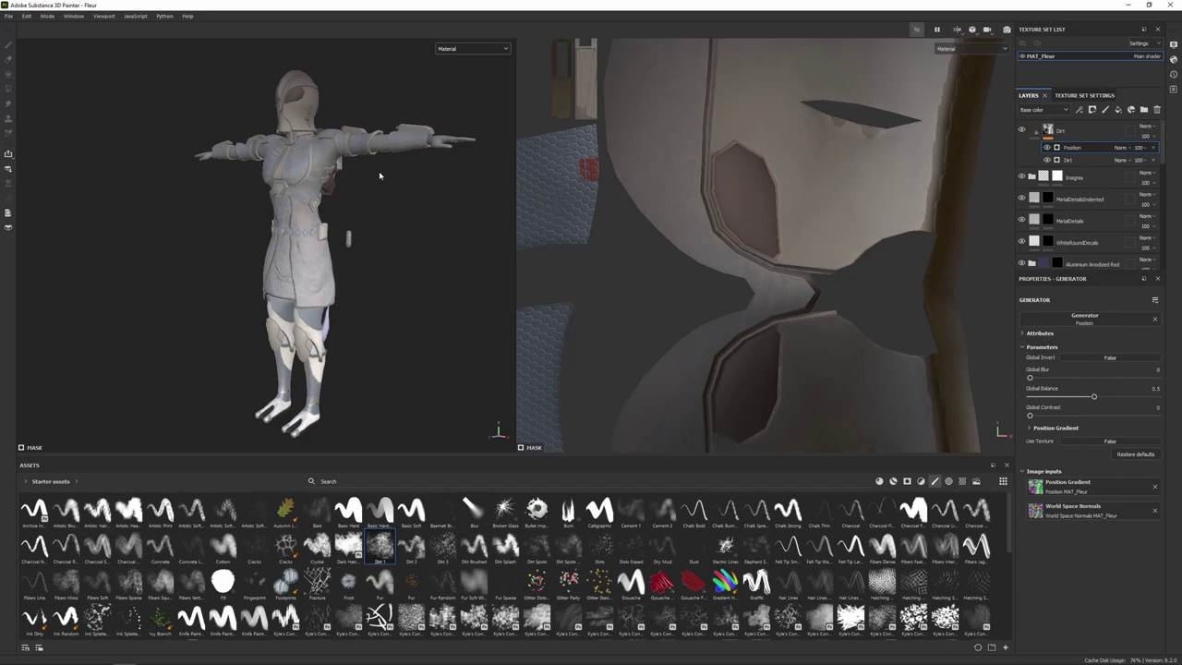
# Configure the Position generator with Linear dodge (Add) blending, Global Invert on, Global Balance 0.7 and Global Contrast 0.35.
pyautogui.click(1121, 148)
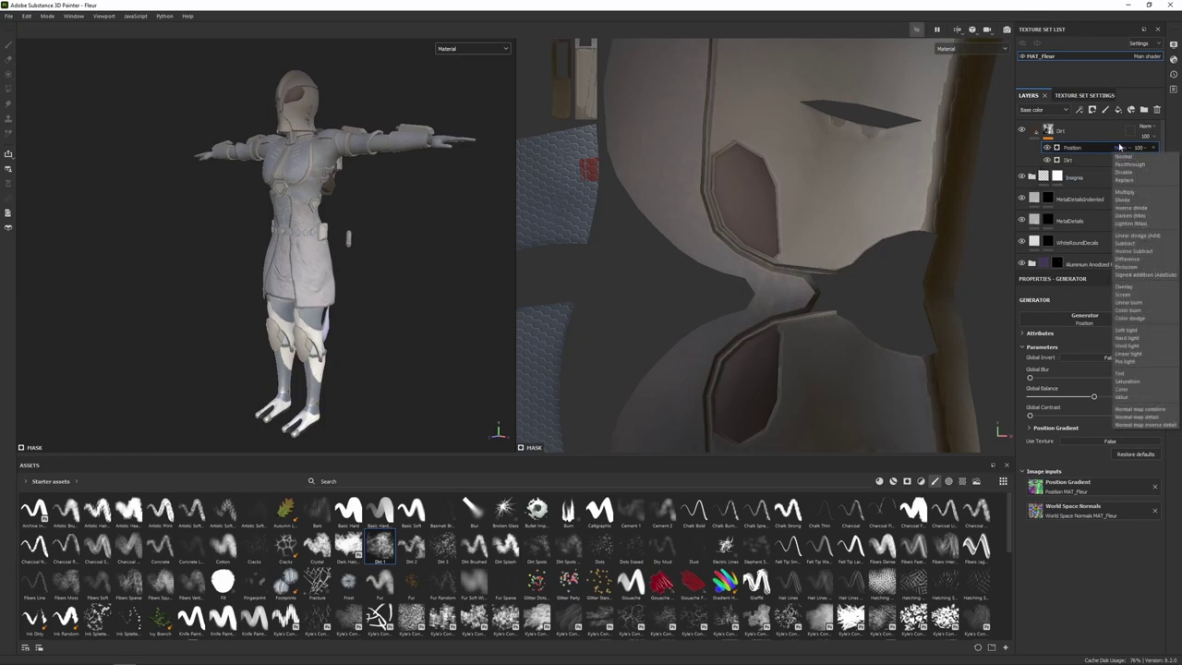
pyautogui.click(1142, 237)
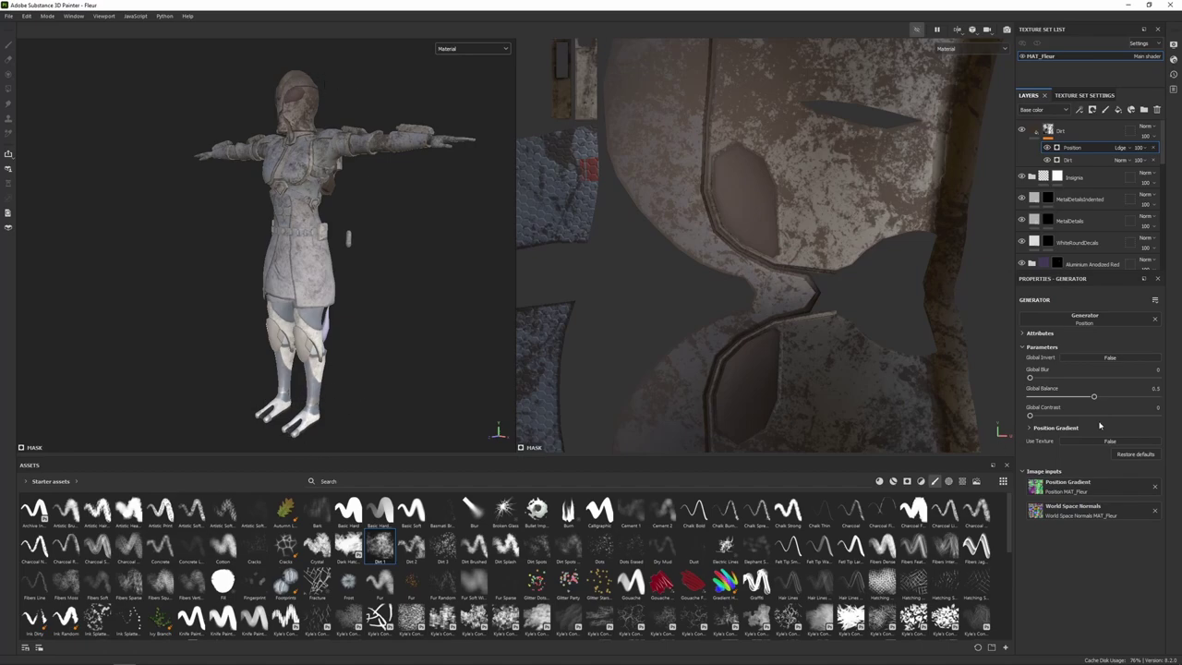
pyautogui.click(1109, 359)
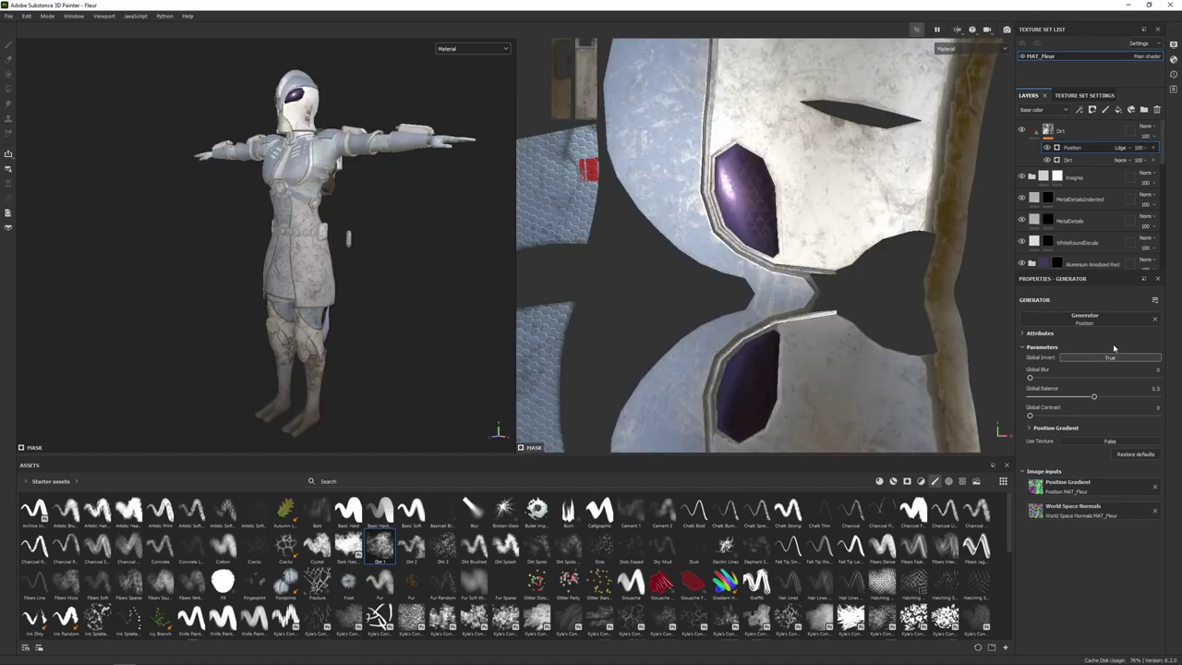
pyautogui.moveTo(1094, 396); pyautogui.dragTo(1121, 397)
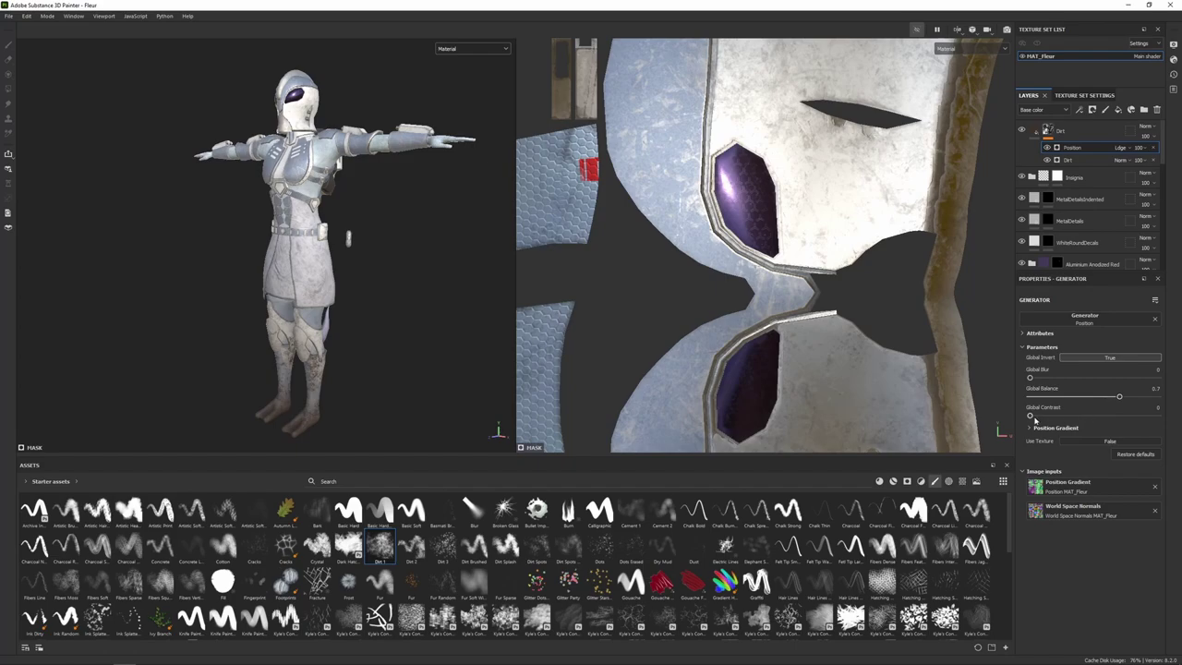
pyautogui.moveTo(1033, 417); pyautogui.dragTo(1074, 416)
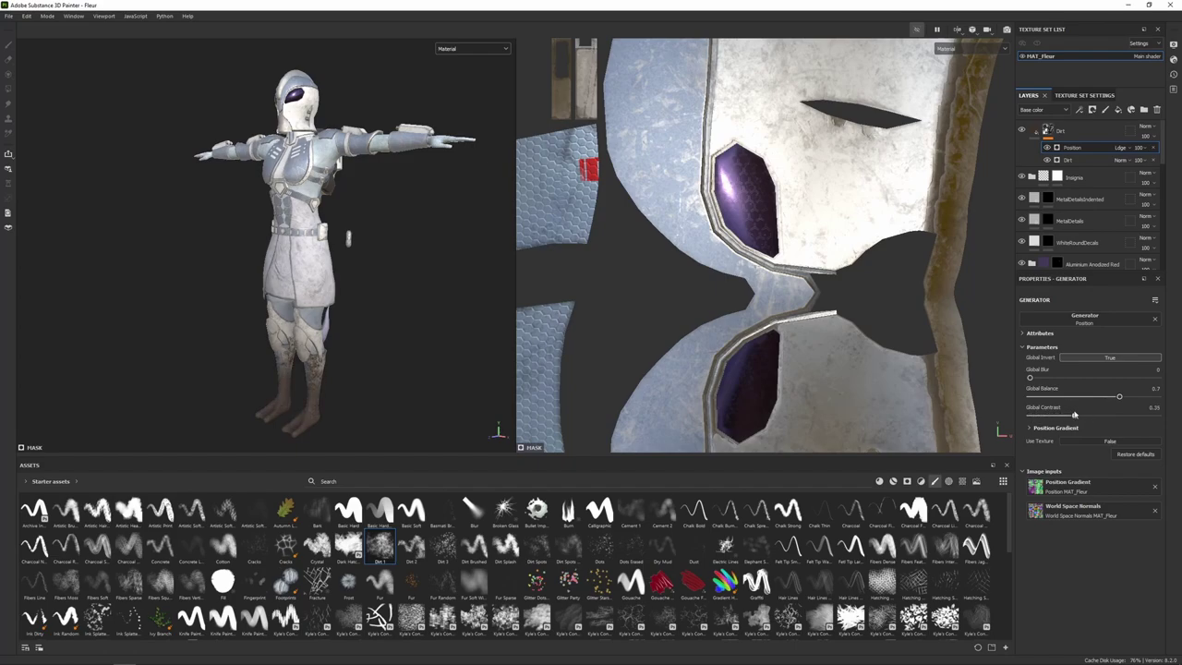
# Lower the Position generator's opacity slightly and show only the 3D view of the character.
pyautogui.click(1141, 148)
pyautogui.moveTo(1169, 163)
pyautogui.mouseDown()
pyautogui.moveTo(1148, 165)
pyautogui.moveTo(1163, 163)
pyautogui.mouseUp()
pyautogui.press('F2')
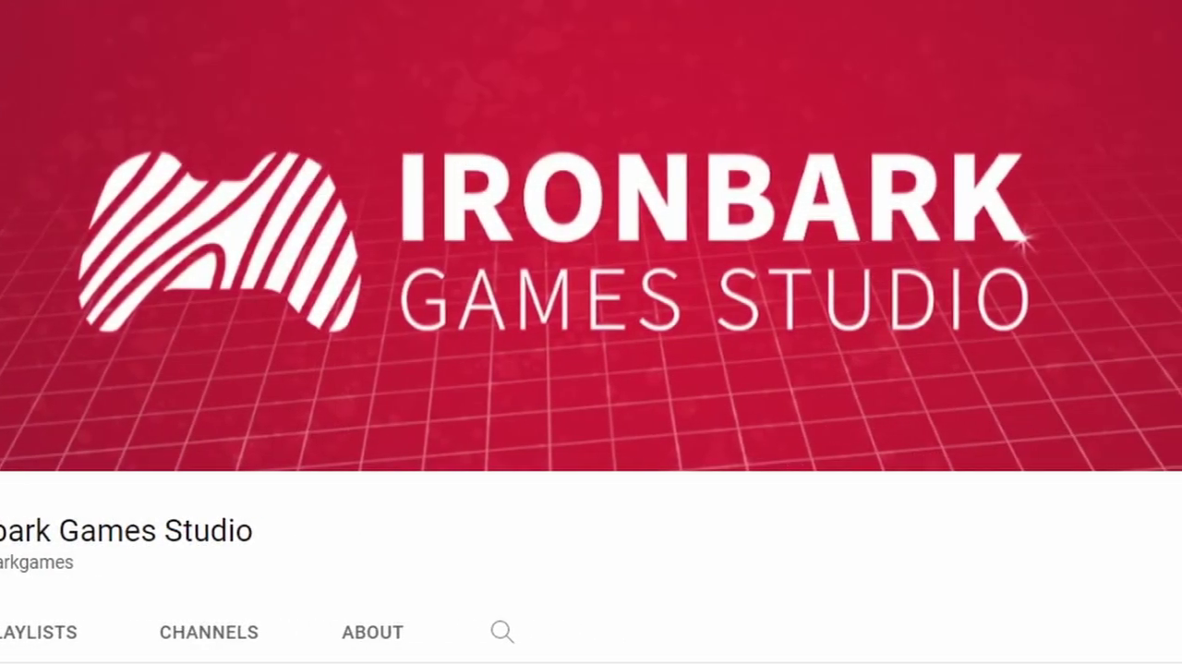
# On YouTube, subscribe to the Ironbark Games Studio channel and set its notifications to All.
pyautogui.click(1095, 552)
pyautogui.click(855, 606)
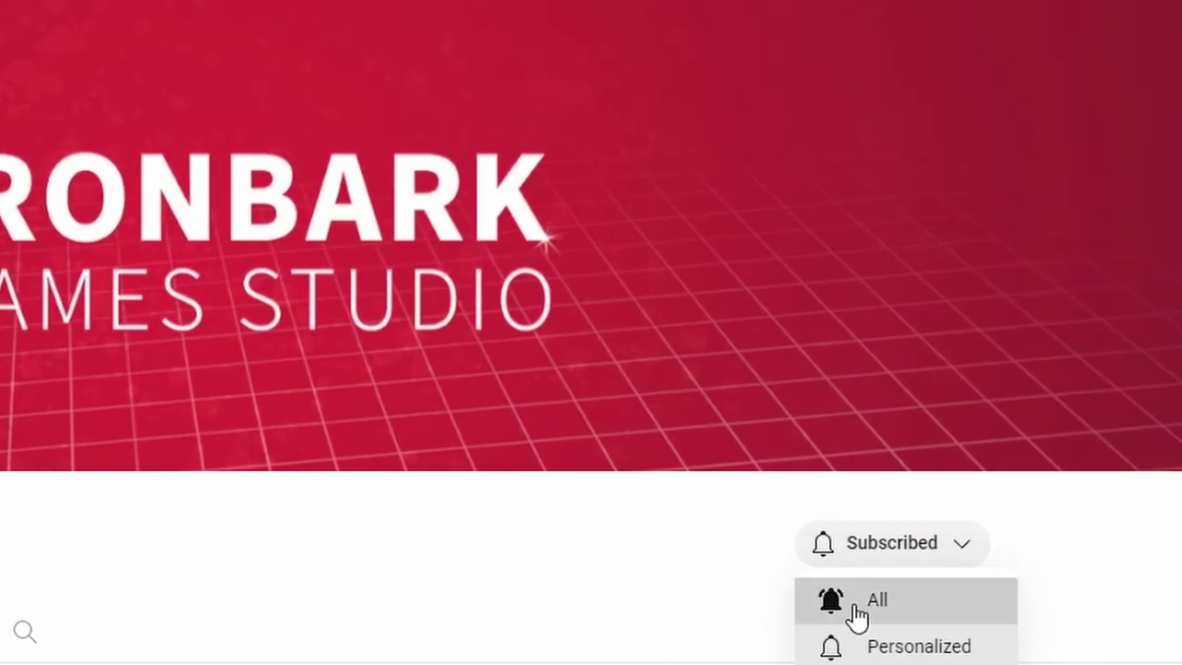
pyautogui.click(859, 605)
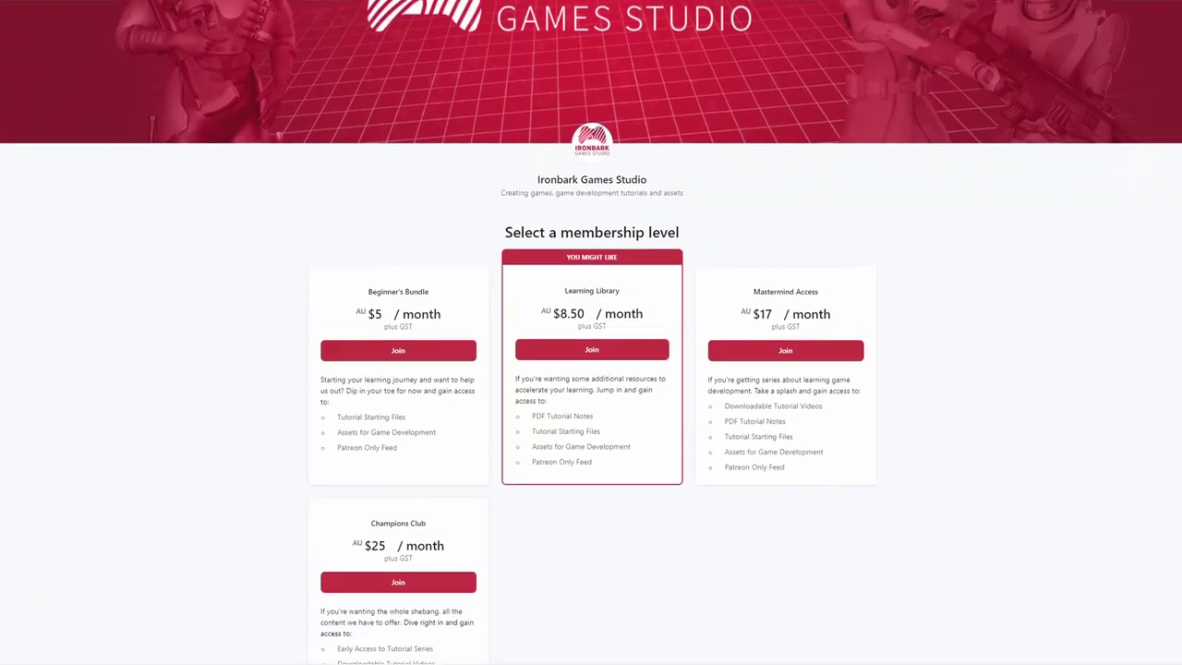
# Look over the studio's membership levels and the hand modelling pages of the Part 1: Modelling a Base Mesh PDF.
pyautogui.scroll(-2, 591, 333)
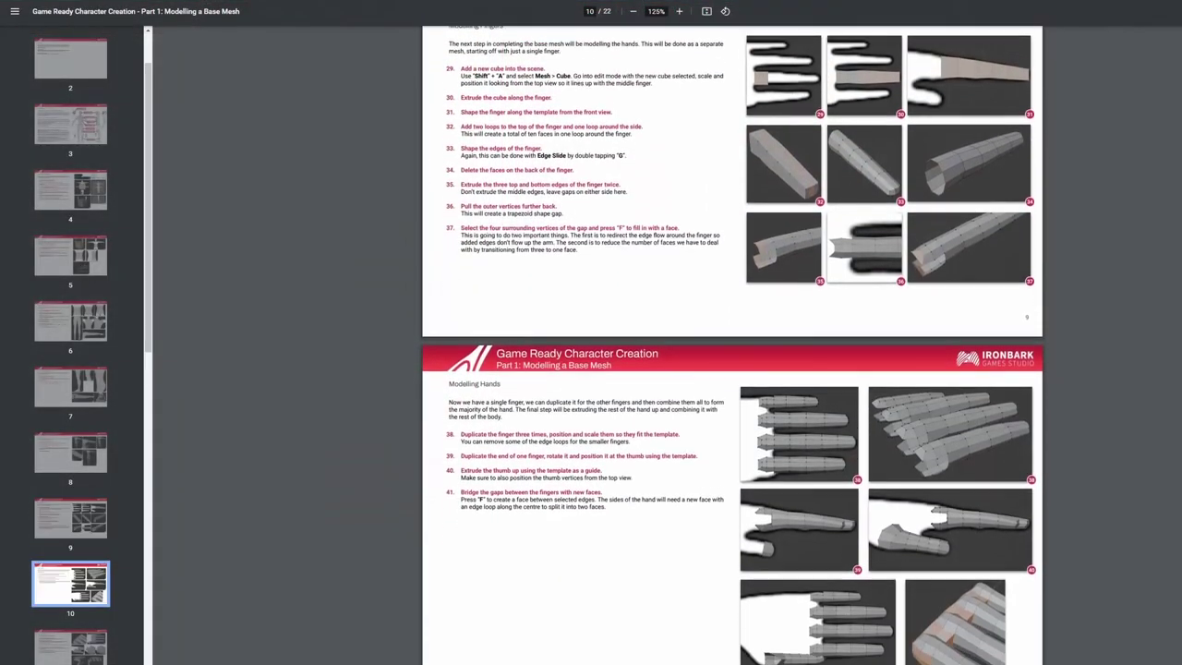
pyautogui.scroll(-2, 732, 346)
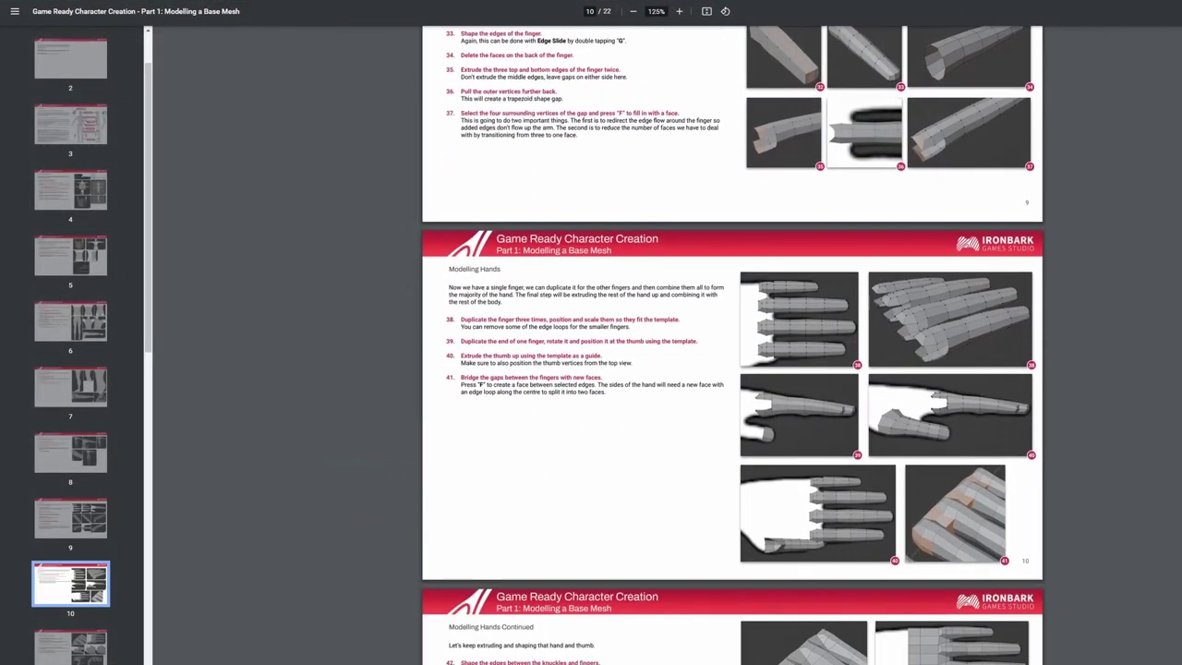
pyautogui.scroll(-6, 732, 346)
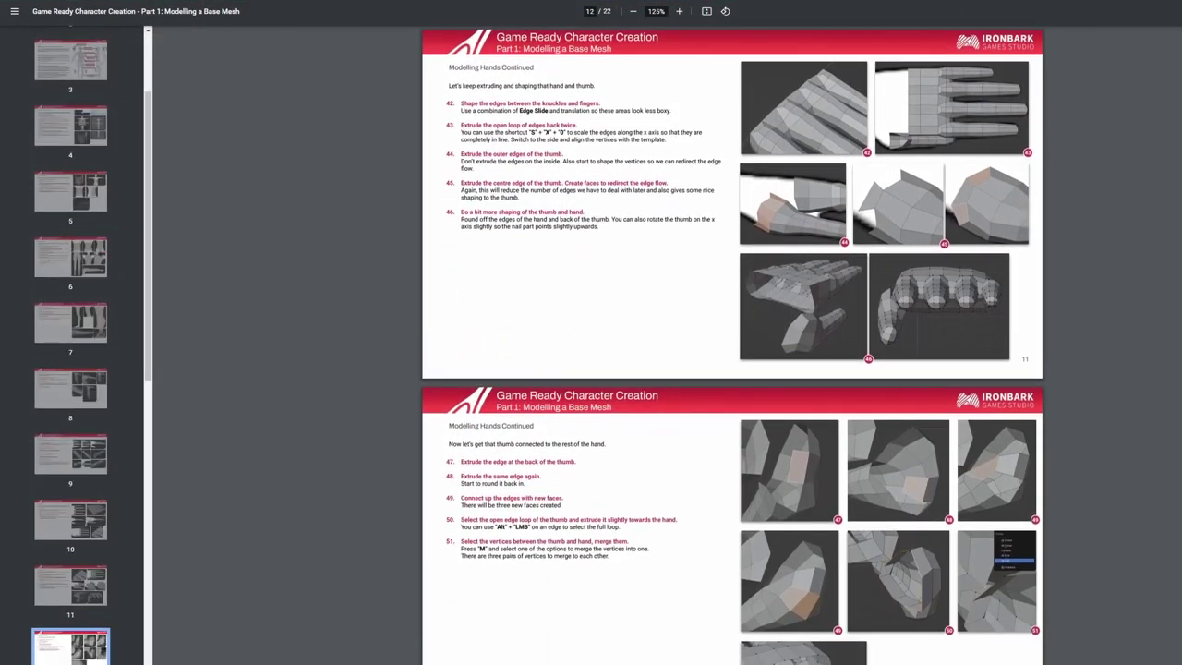
pyautogui.scroll(-6, 732, 346)
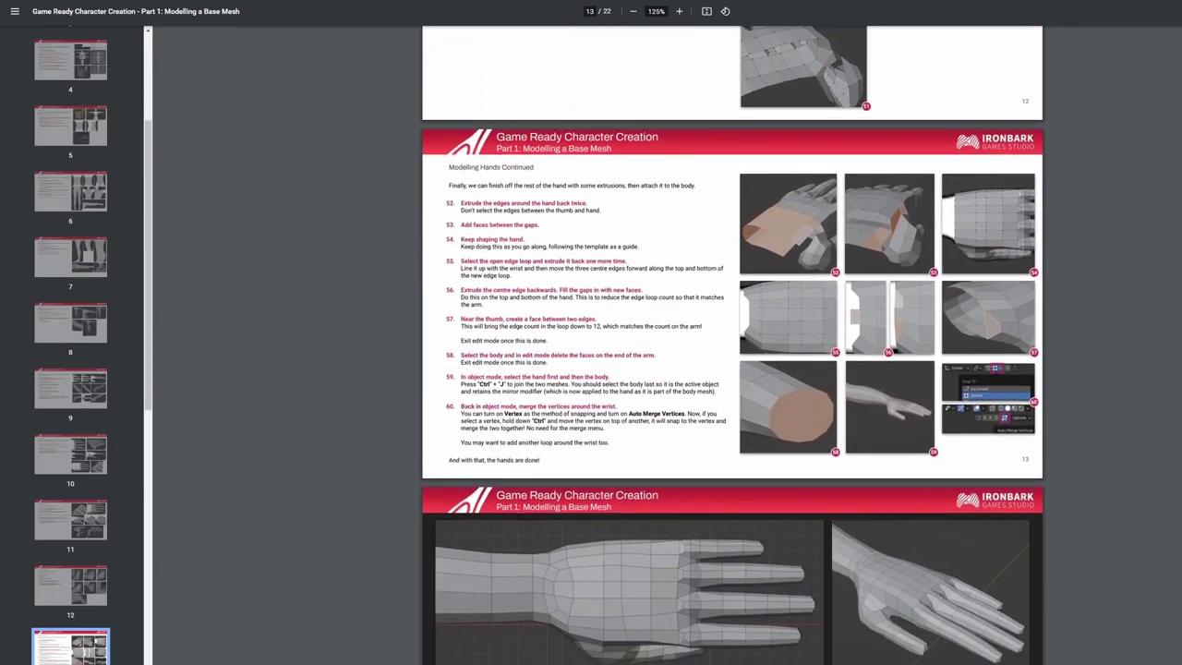